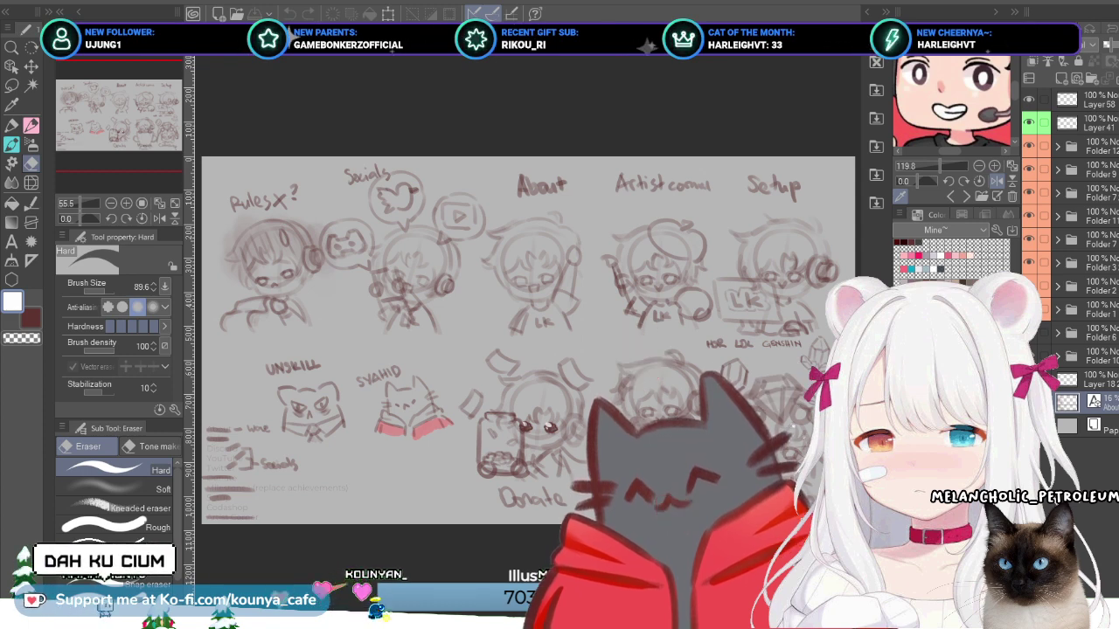
Step: Switch to the RULES sketch canvas, collapse the inner sketch folder, and select the topmost layer in the main sketch folder
key("ctrl+Tab")
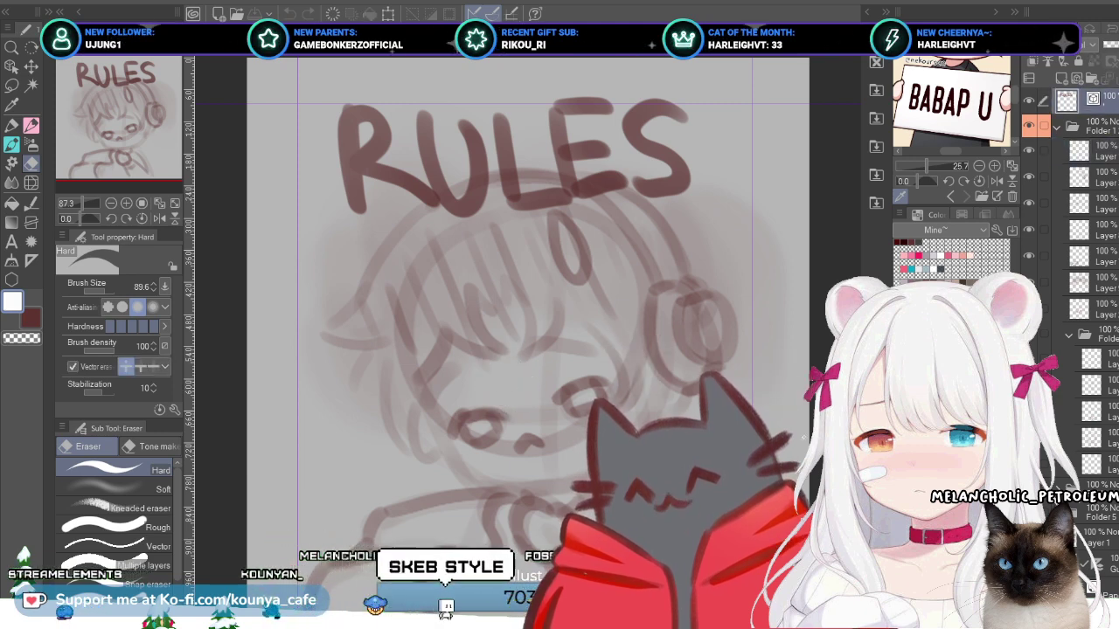
key("alt+bracketleft")
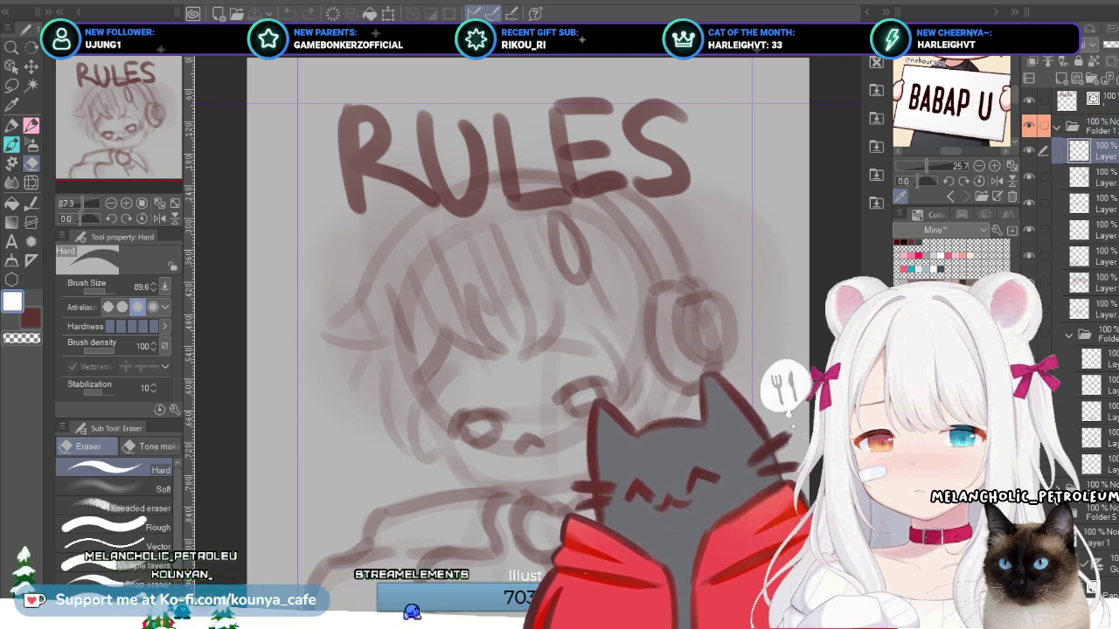
left_click(1068, 335)
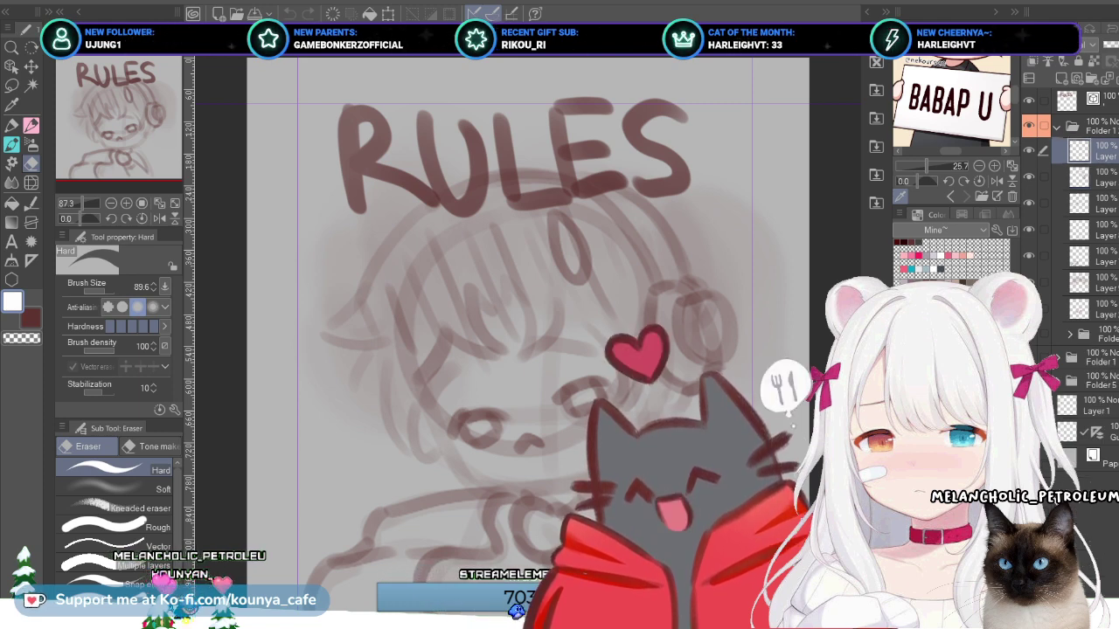
left_click(1093, 176)
left_click(1043, 309)
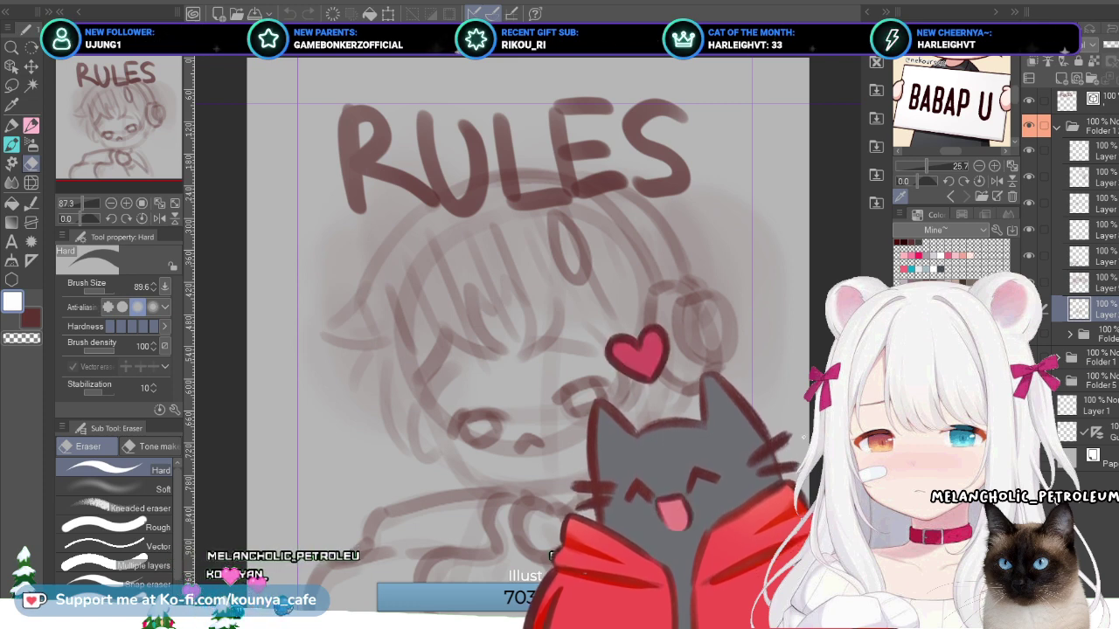
left_click(1093, 127)
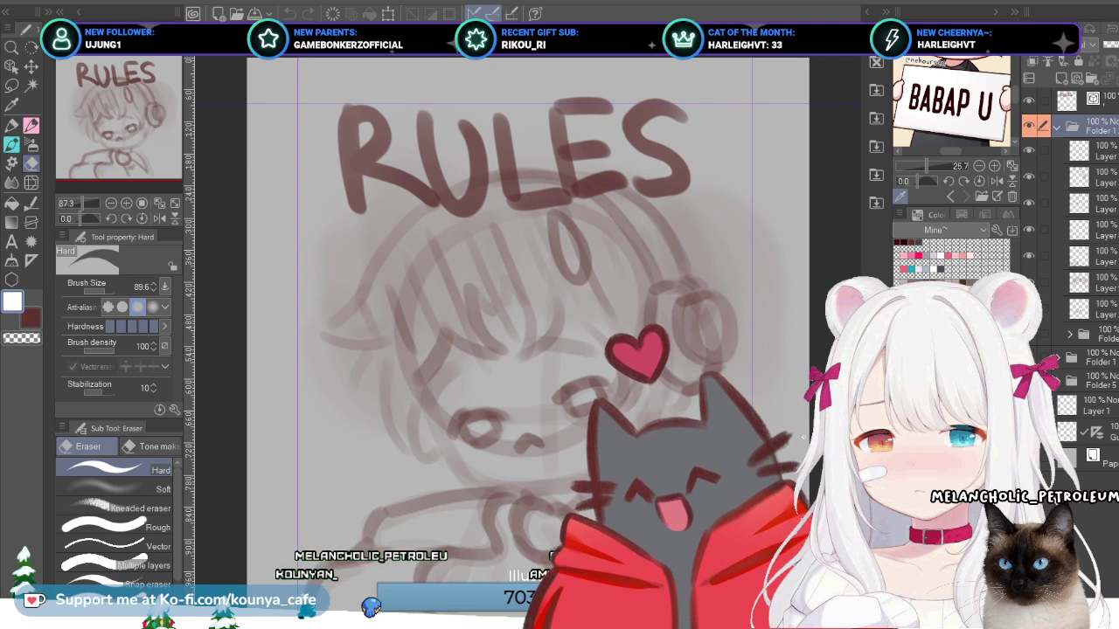
left_click(1070, 381)
left_click(1070, 381)
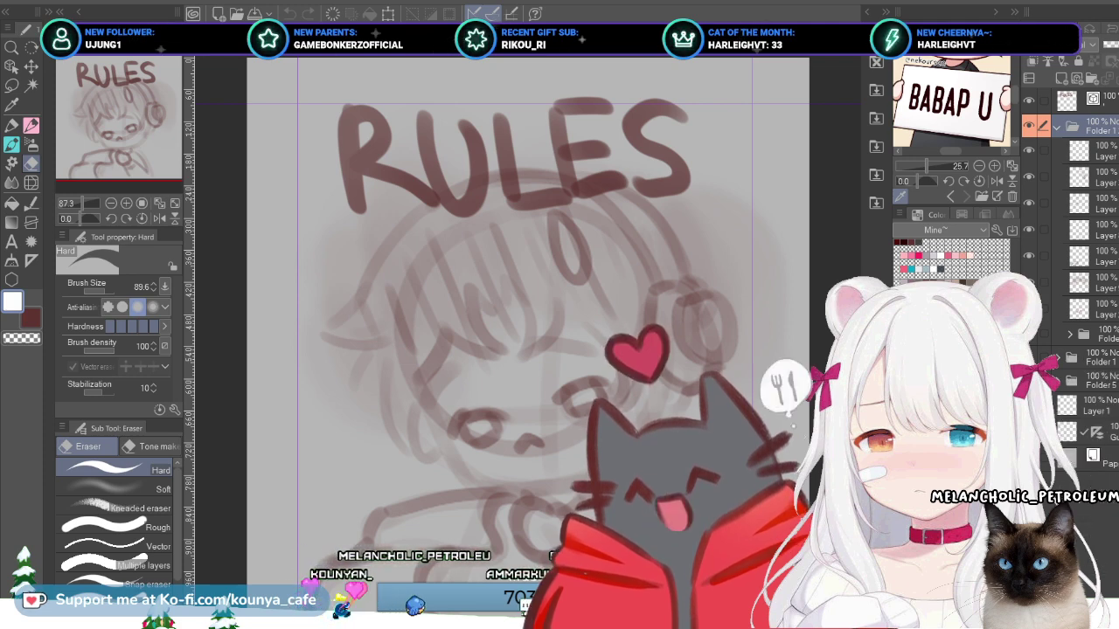
left_click(1080, 150)
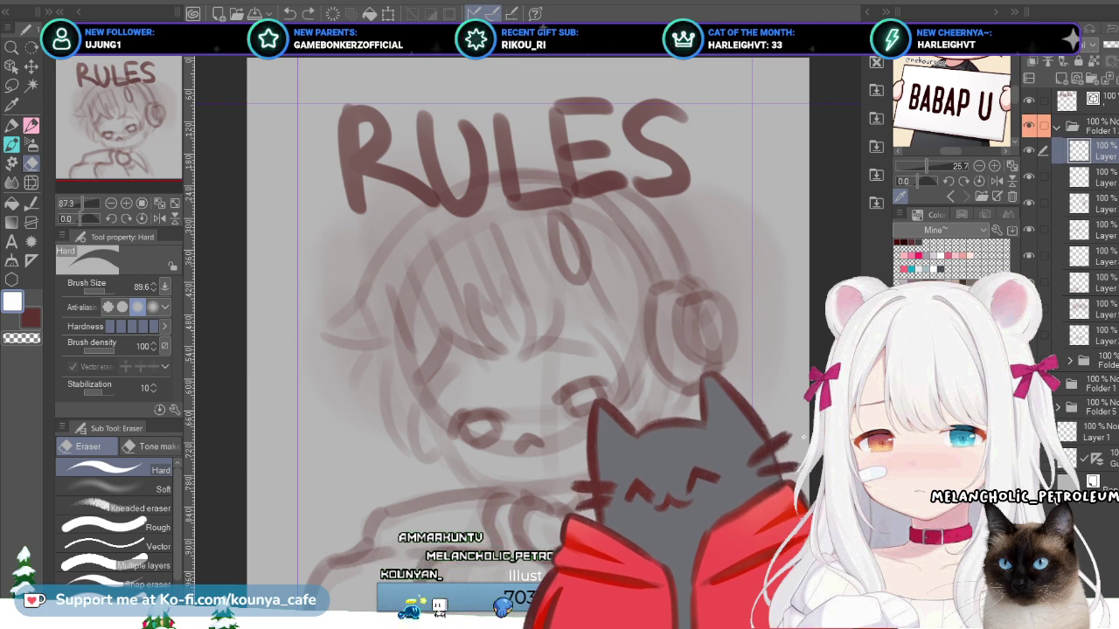
Step: Add a vector layer above the sketch layers, put it in its own folder named L, and make that vector layer active
key("ctrl+shift+n")
key("ctrl+z")
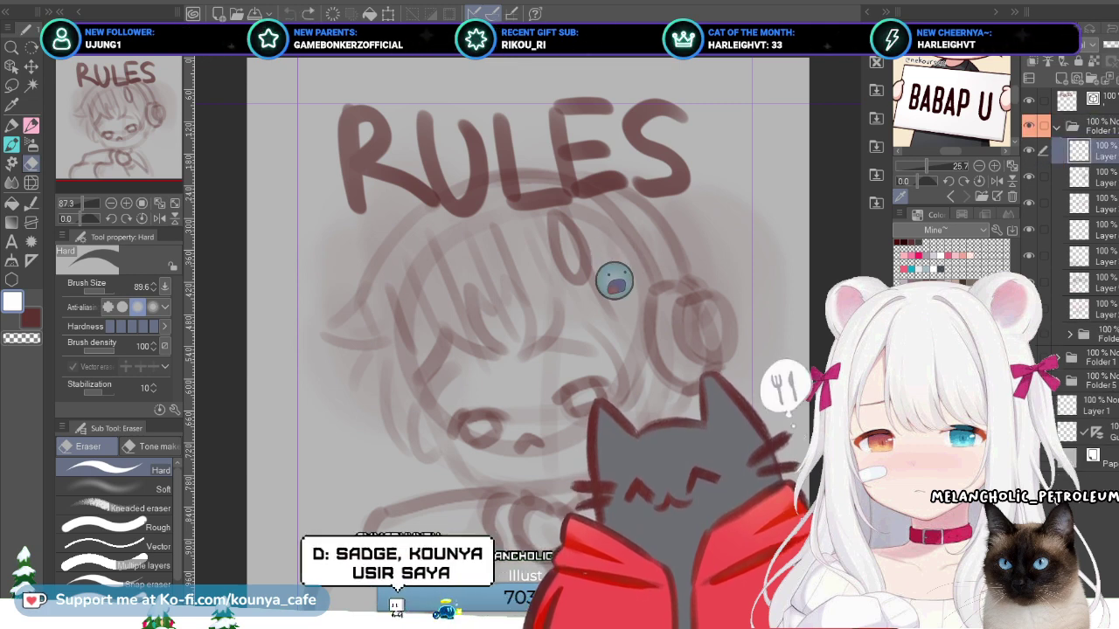
key("ctrl+shift+n")
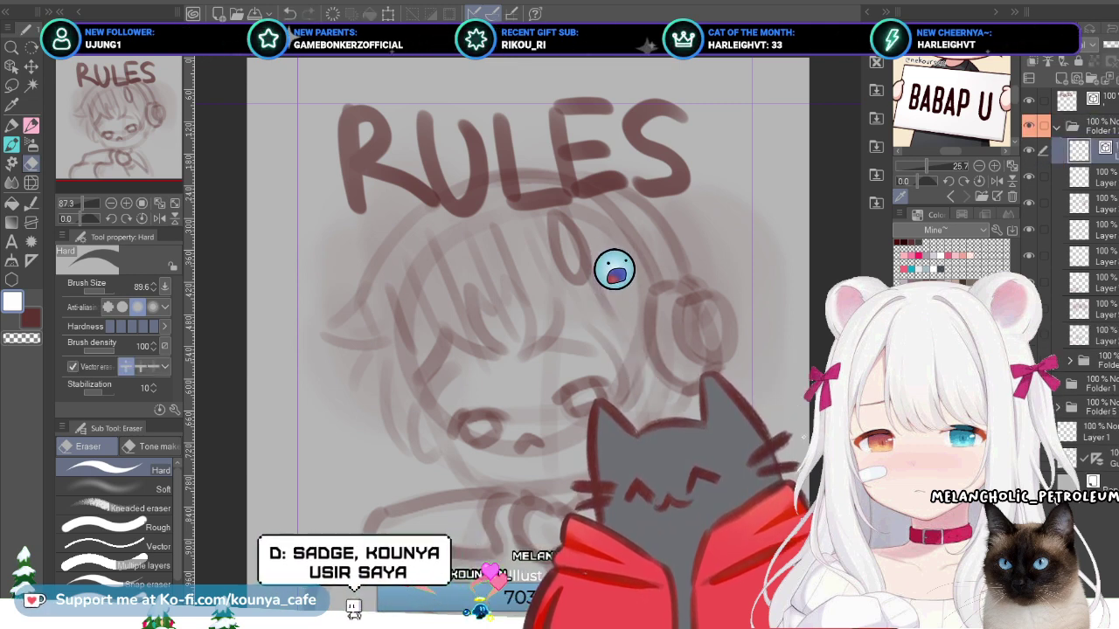
key("ctrl+g")
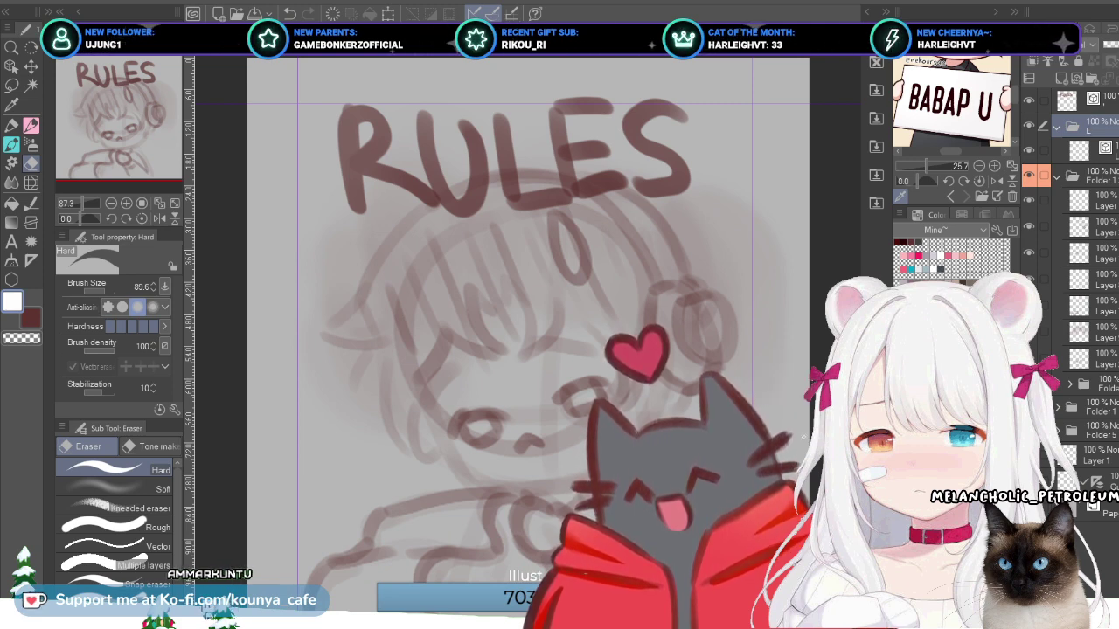
left_click(1084, 149)
left_click(1084, 122)
left_click(1083, 148)
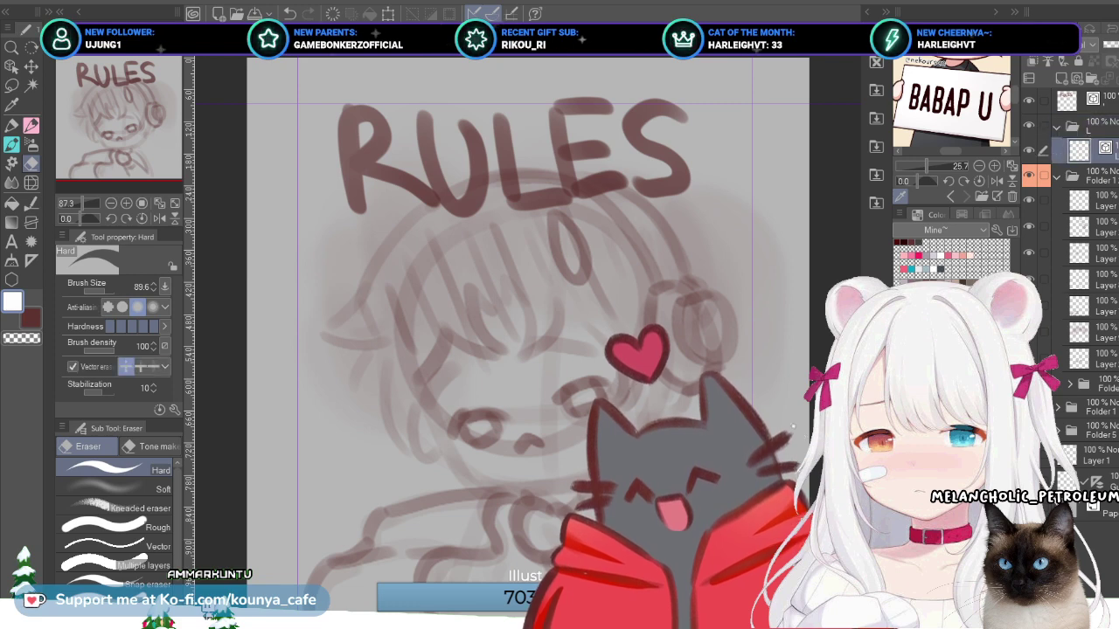
left_click(1084, 123)
left_click(1084, 149)
left_click(1084, 122)
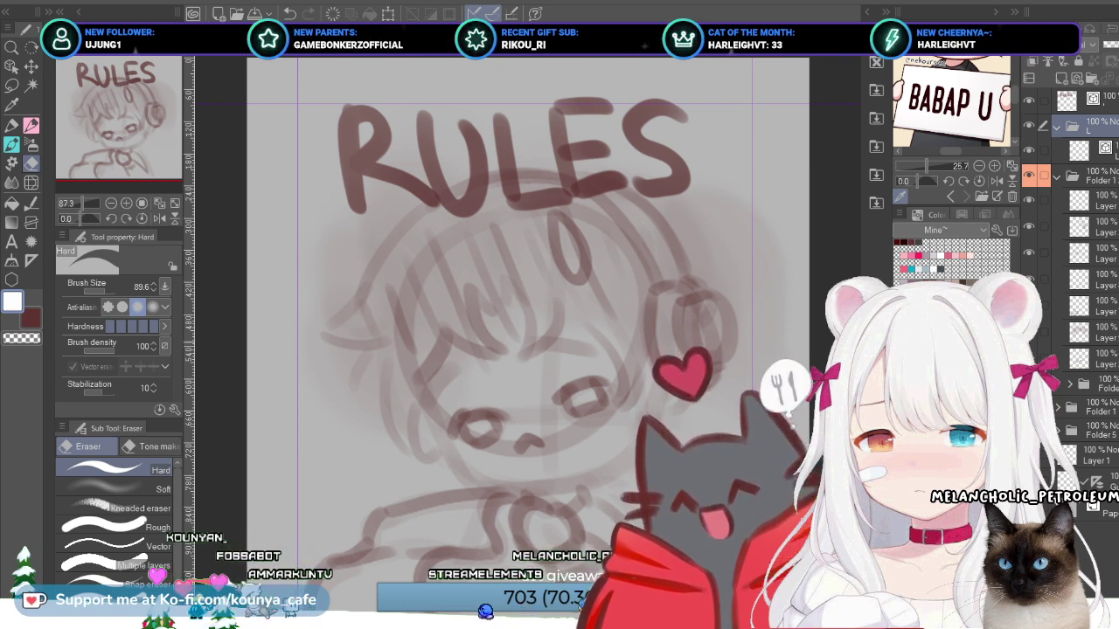
left_click(1089, 149)
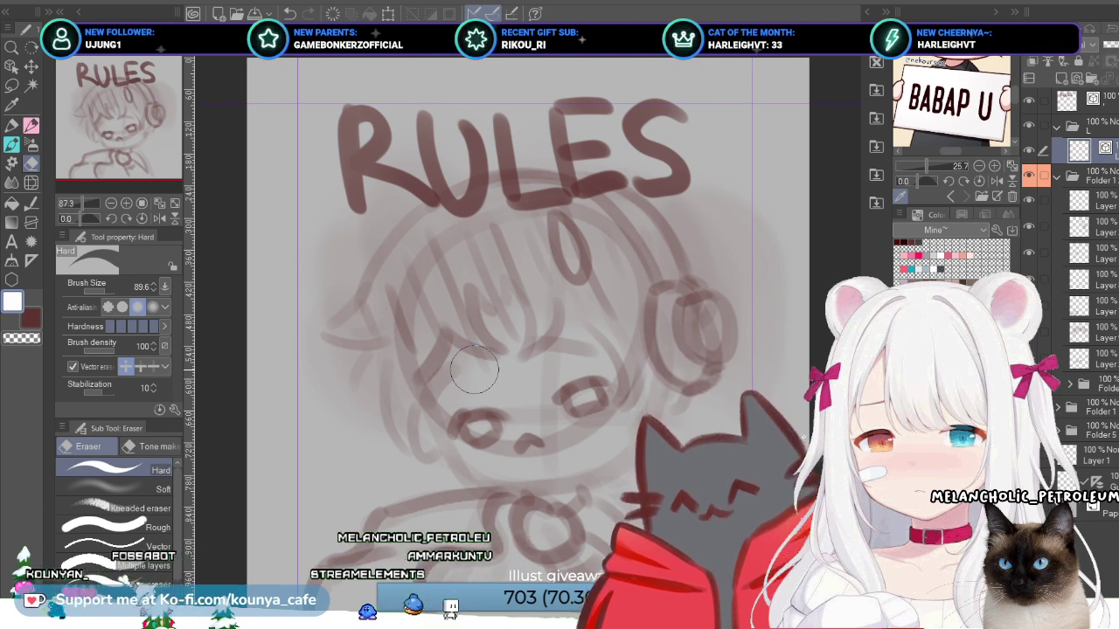
Step: Switch the drawing colour to dark red-brown and try out Flat marker strokes over the character's hair
key("p")
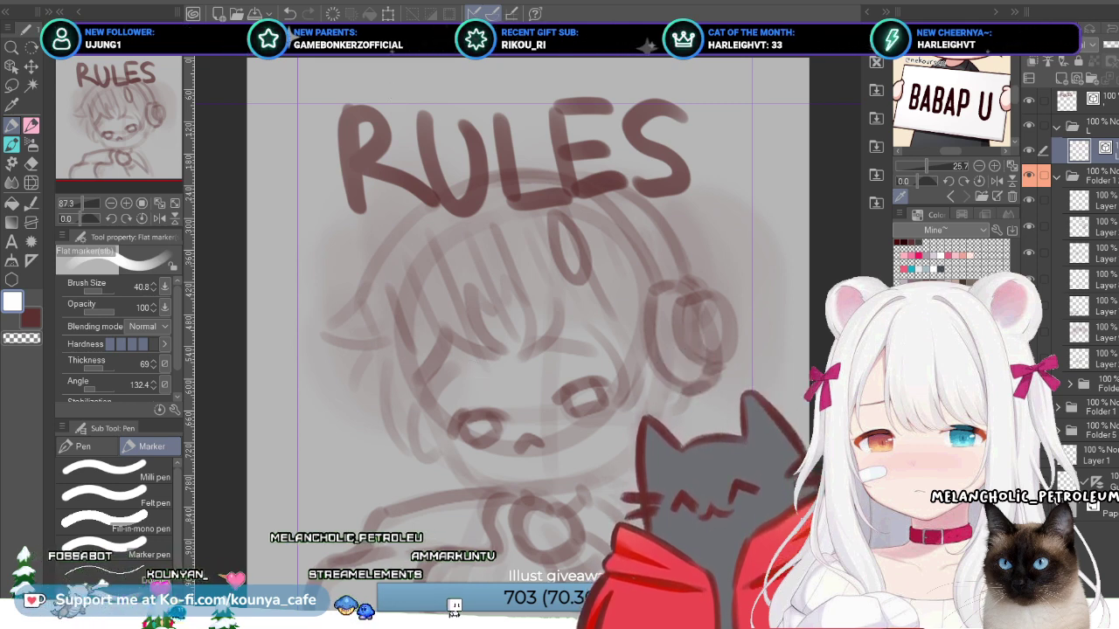
left_click_drag(500, 267, 516, 362)
key("ctrl+z")
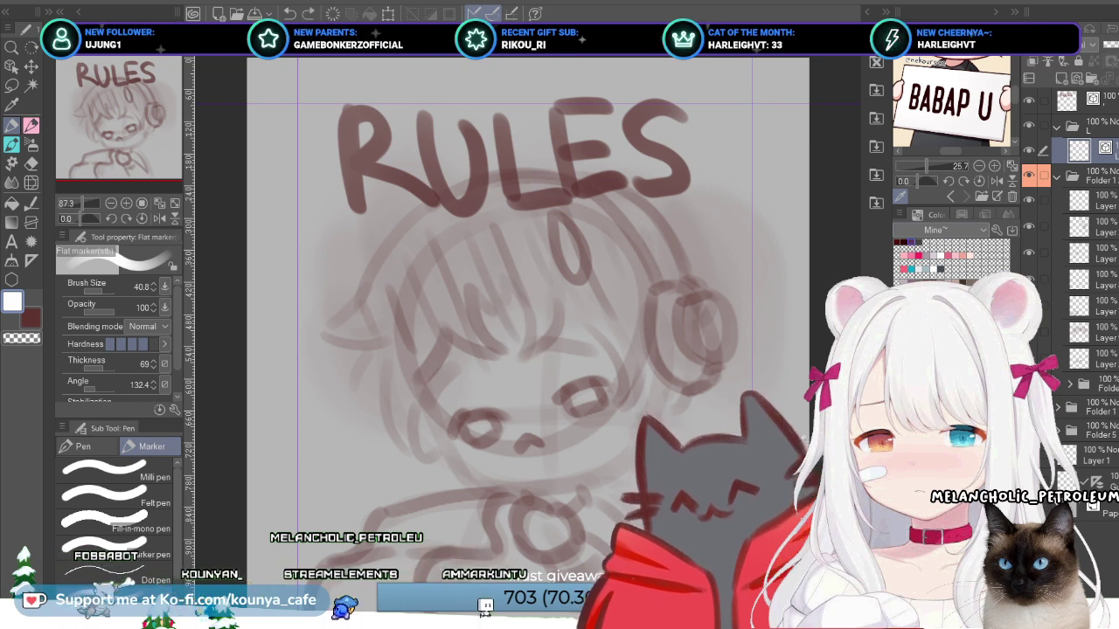
key("x")
left_click_drag(400, 288, 437, 402)
key("ctrl+z")
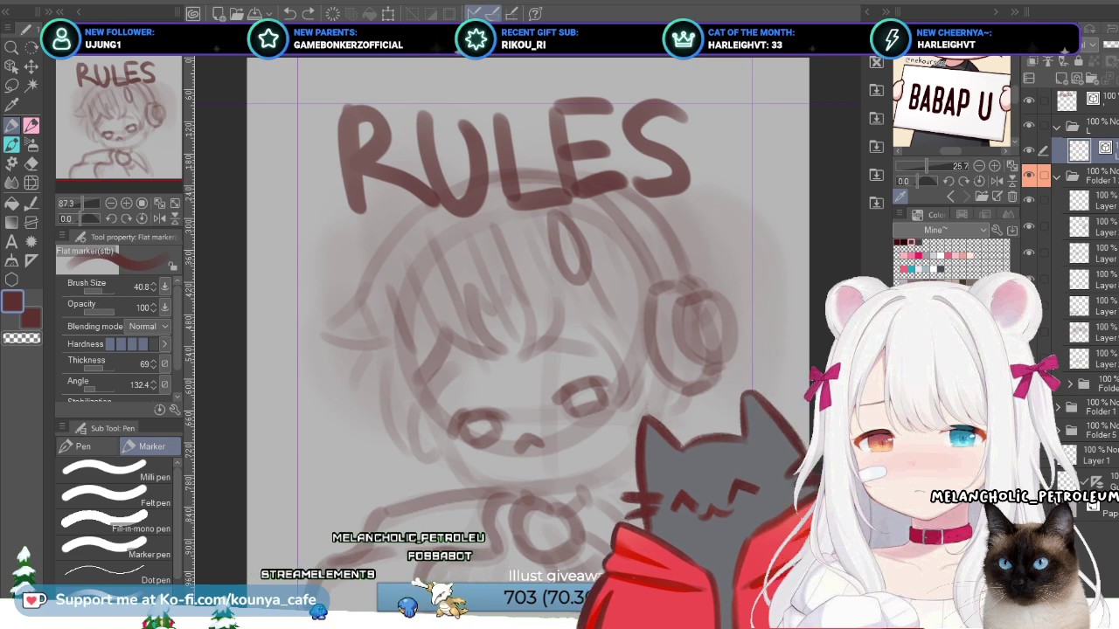
left_click_drag(492, 234, 495, 254)
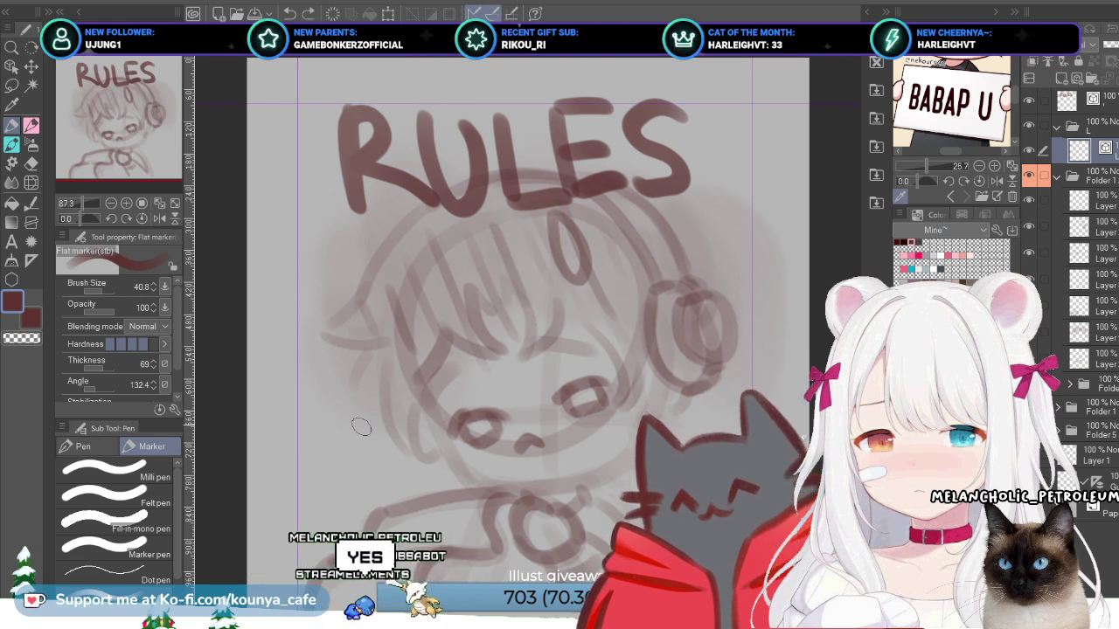
Step: Try the SU-Cream Pencil along the side of the face, then check the loose sketch layer below the inner folder
key("p")
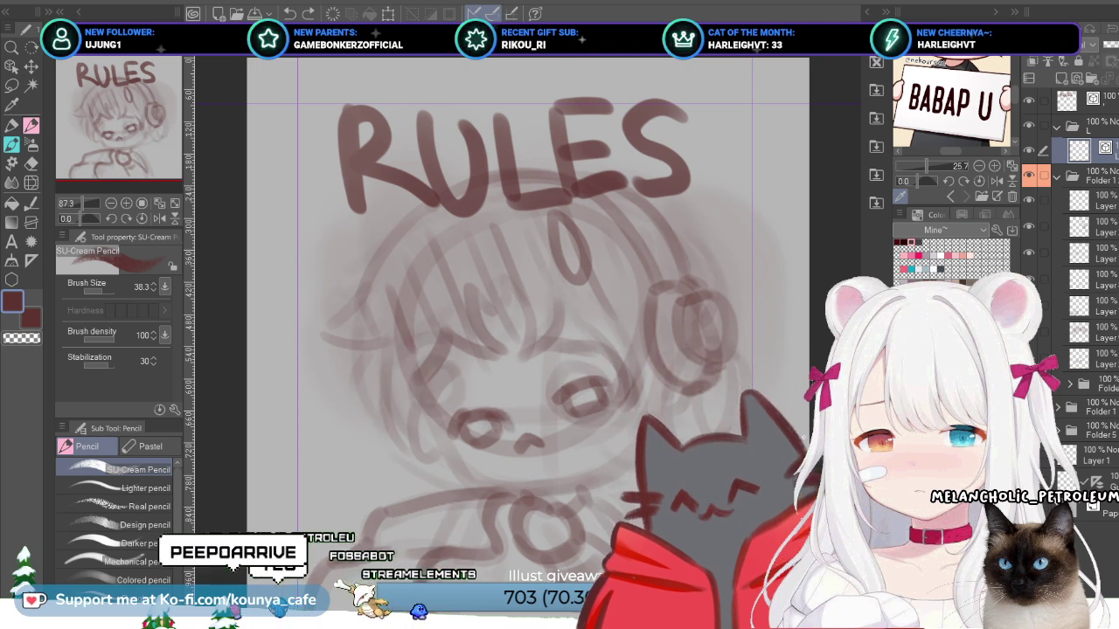
left_click_drag(651, 332, 560, 498)
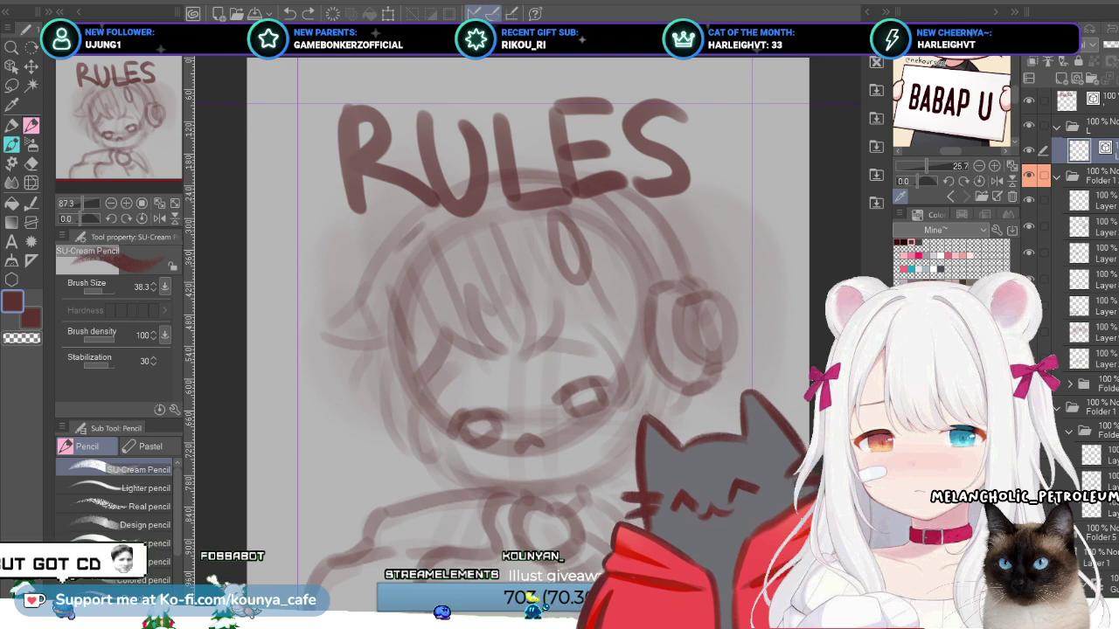
left_click(1084, 408)
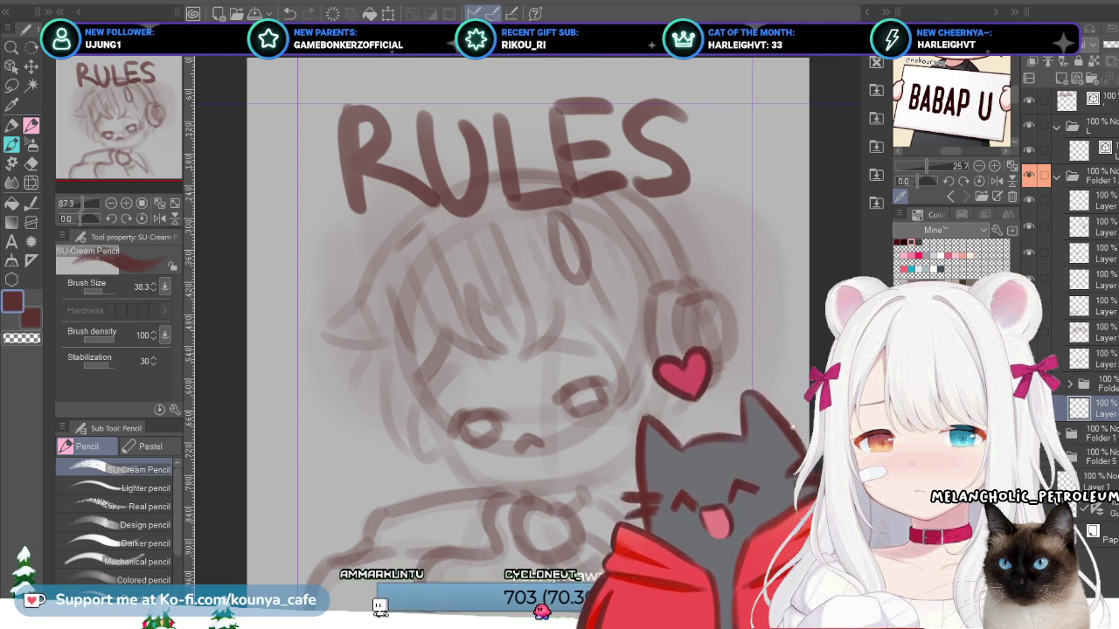
left_click(1084, 149)
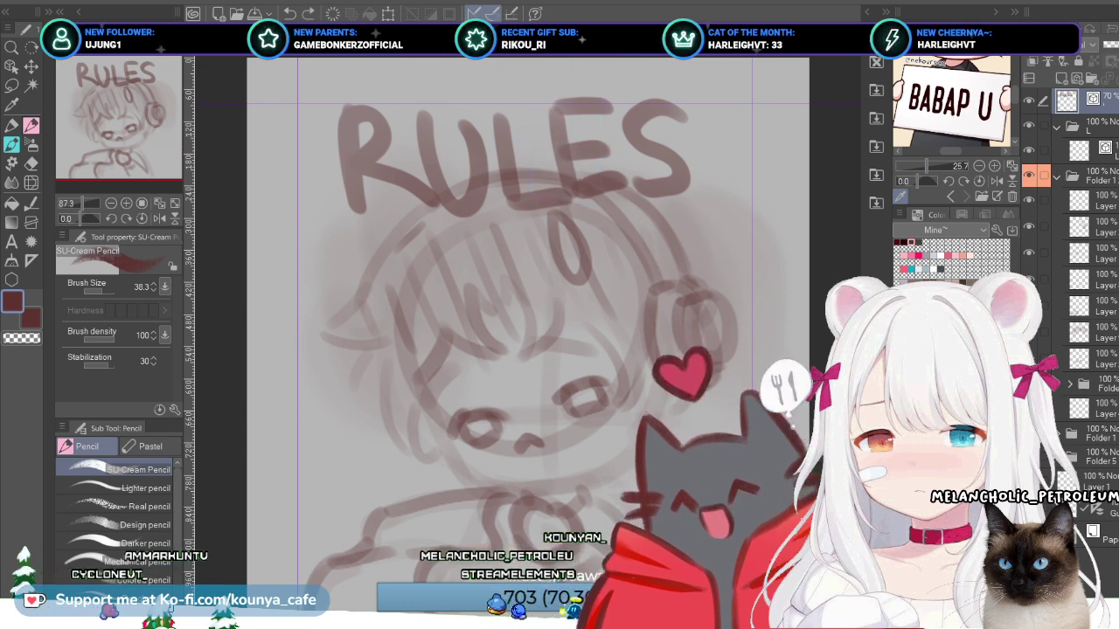
Step: Move the RULES lettering slightly up and to the right above the character's head
key("ctrl+t")
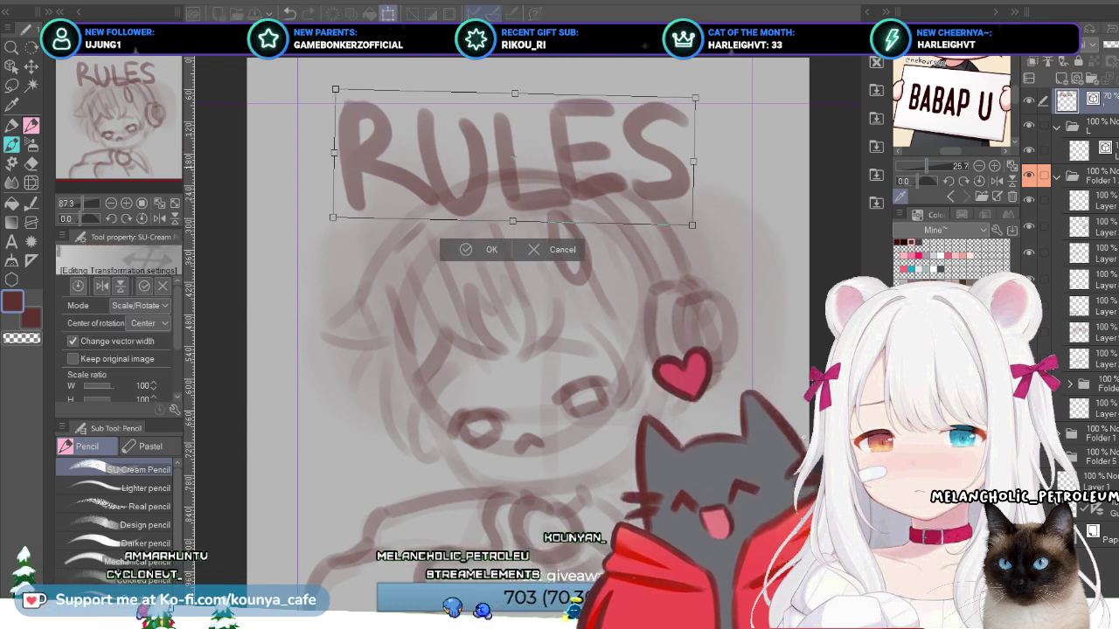
left_click_drag(512, 158, 517, 154)
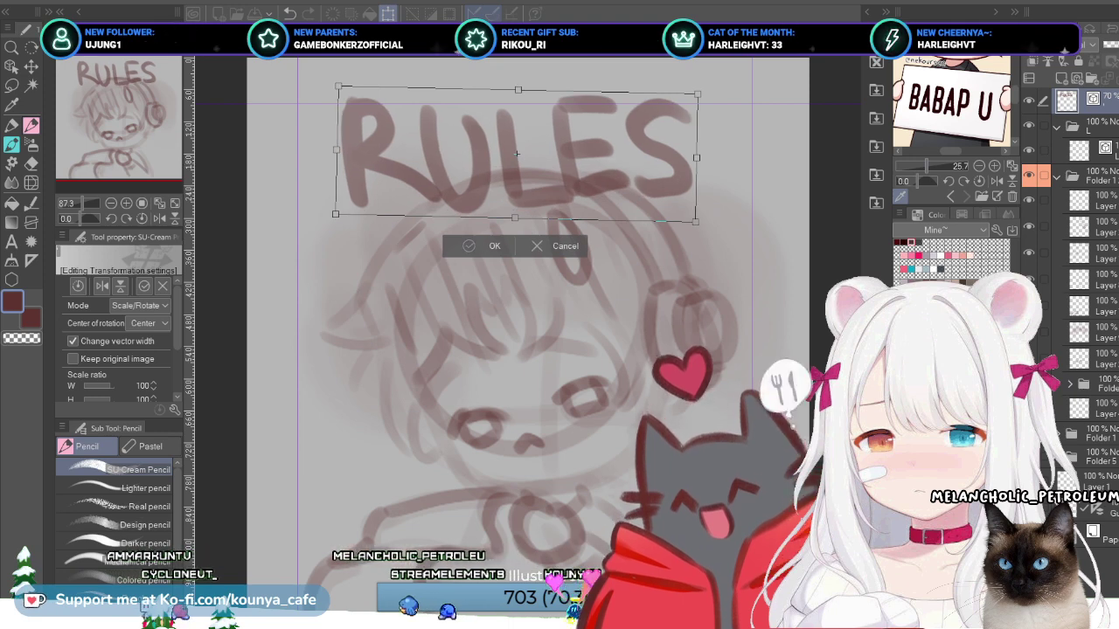
key("Return")
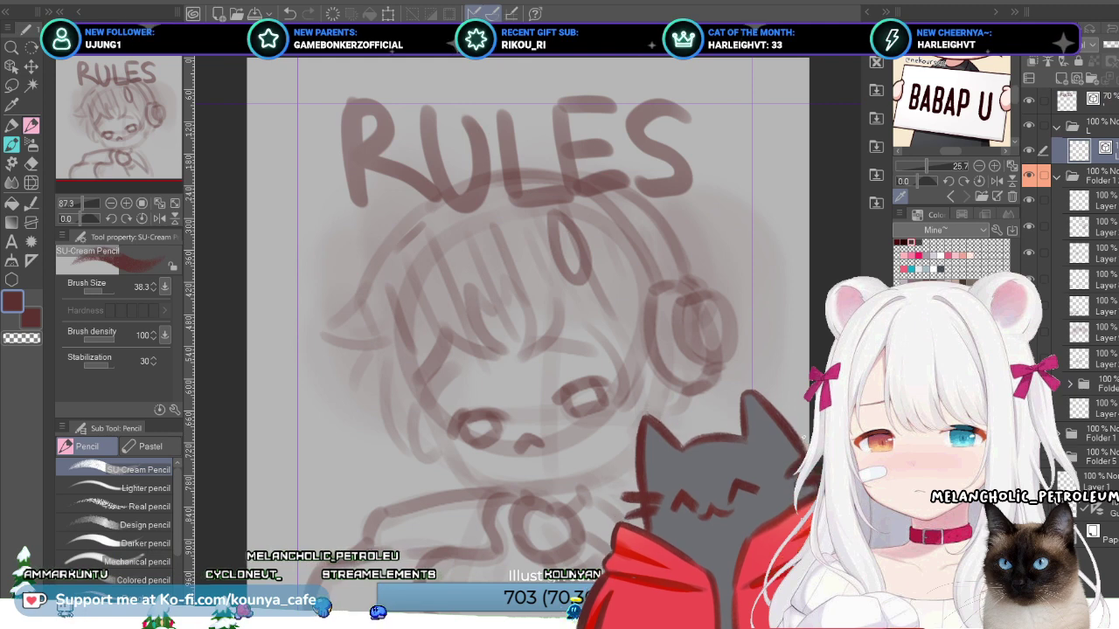
Step: Examine the head sketch up close, reverting and restoring edits to identify which layer holds which lines
left_click_drag(387, 244, 379, 219)
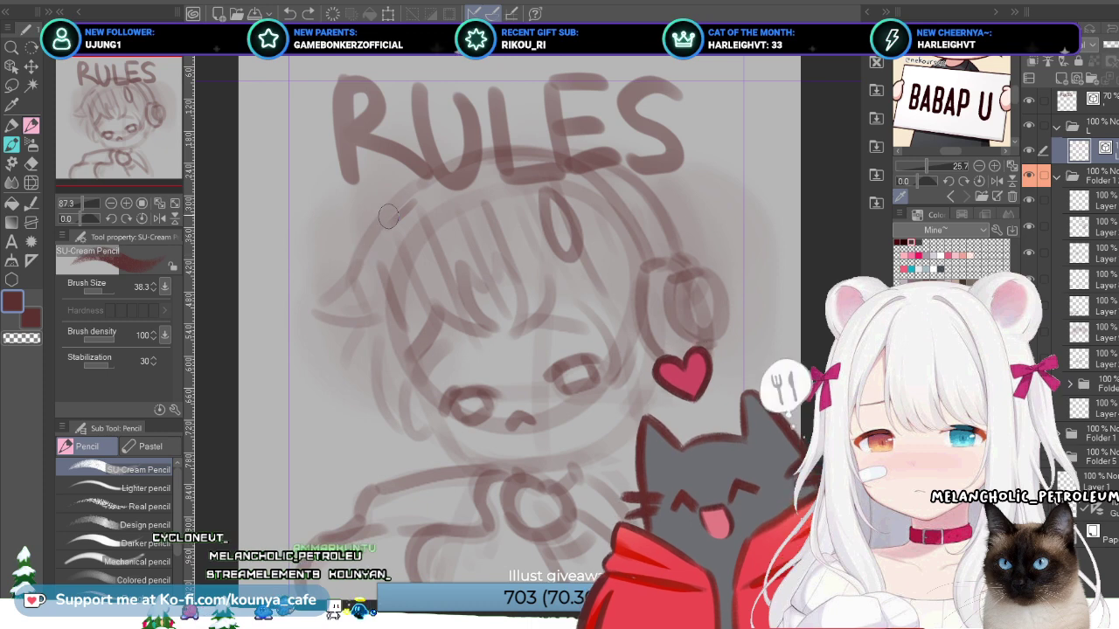
scroll(379, 193, "up", 1)
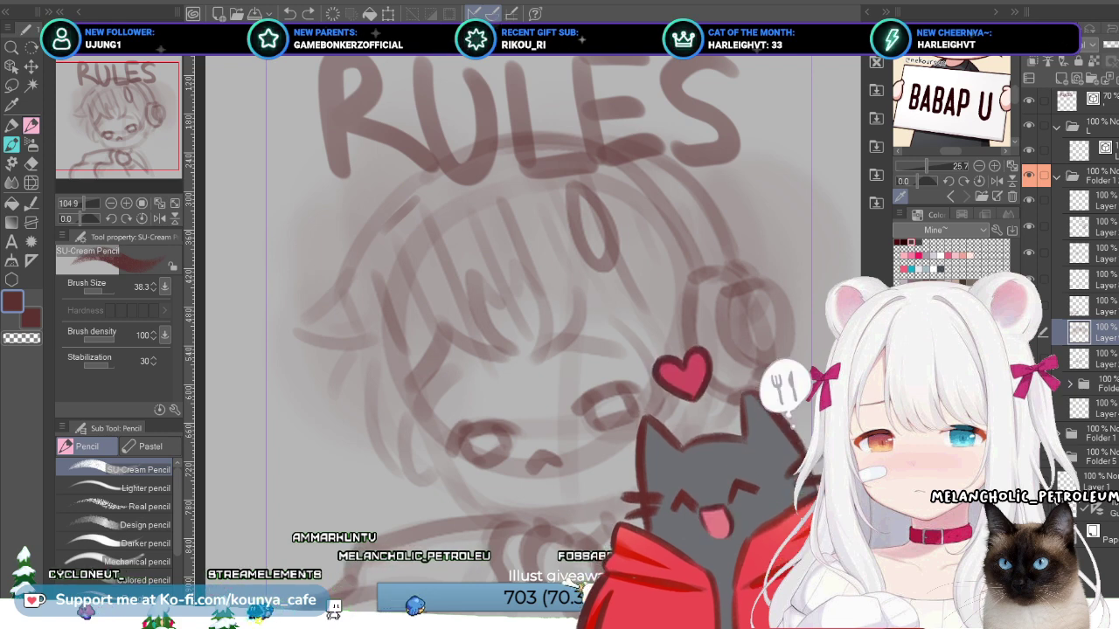
key("ctrl+z")
key("ctrl+y")
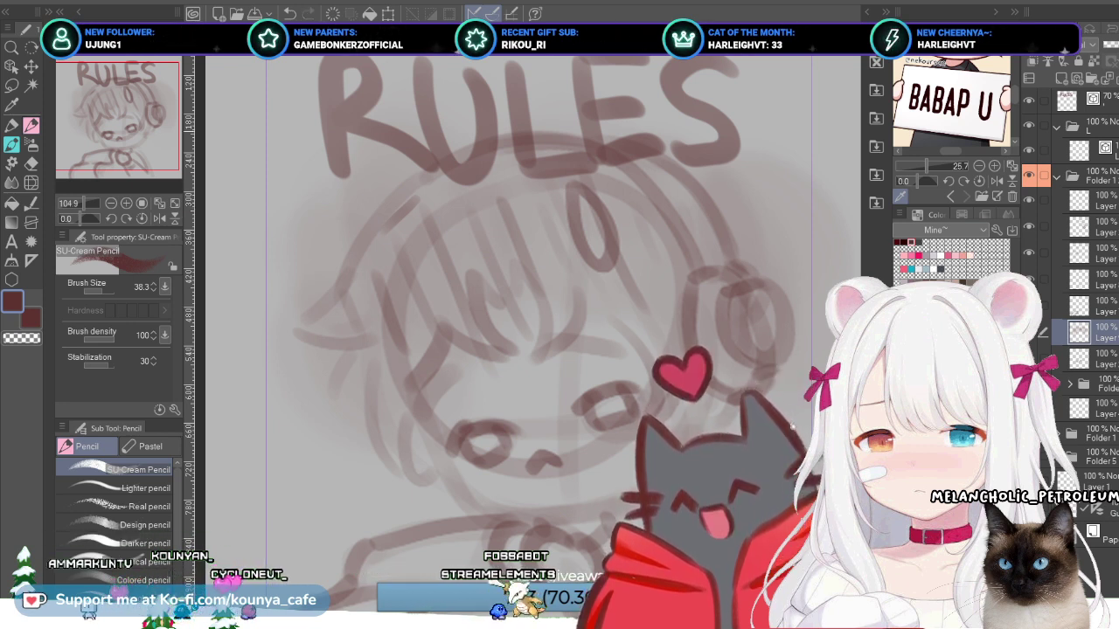
left_click(1079, 149)
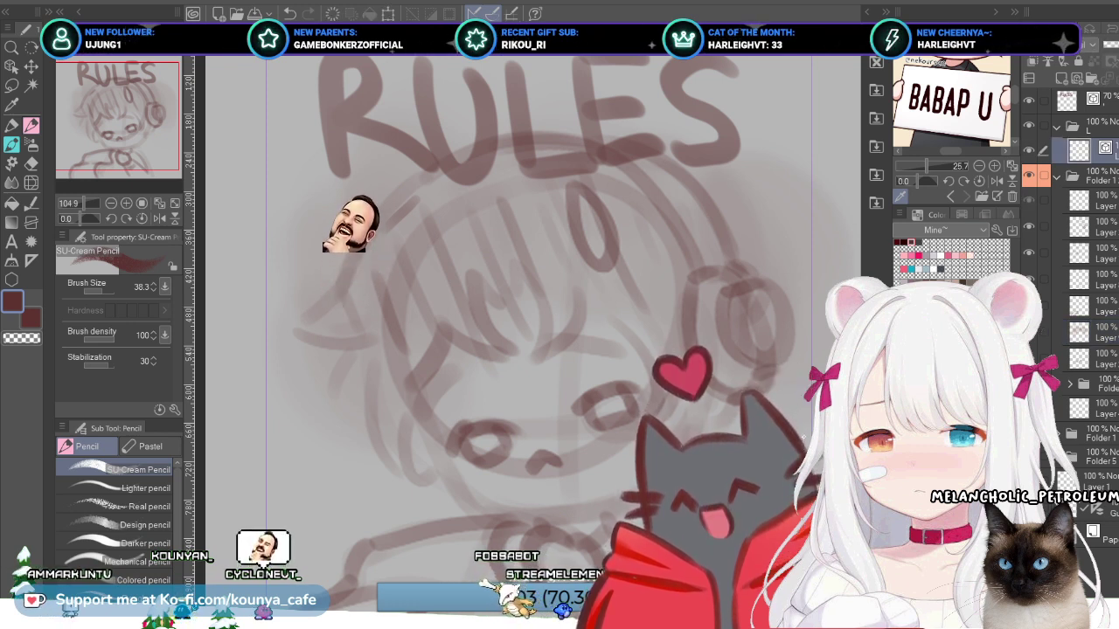
key("Delete")
key("ctrl+z")
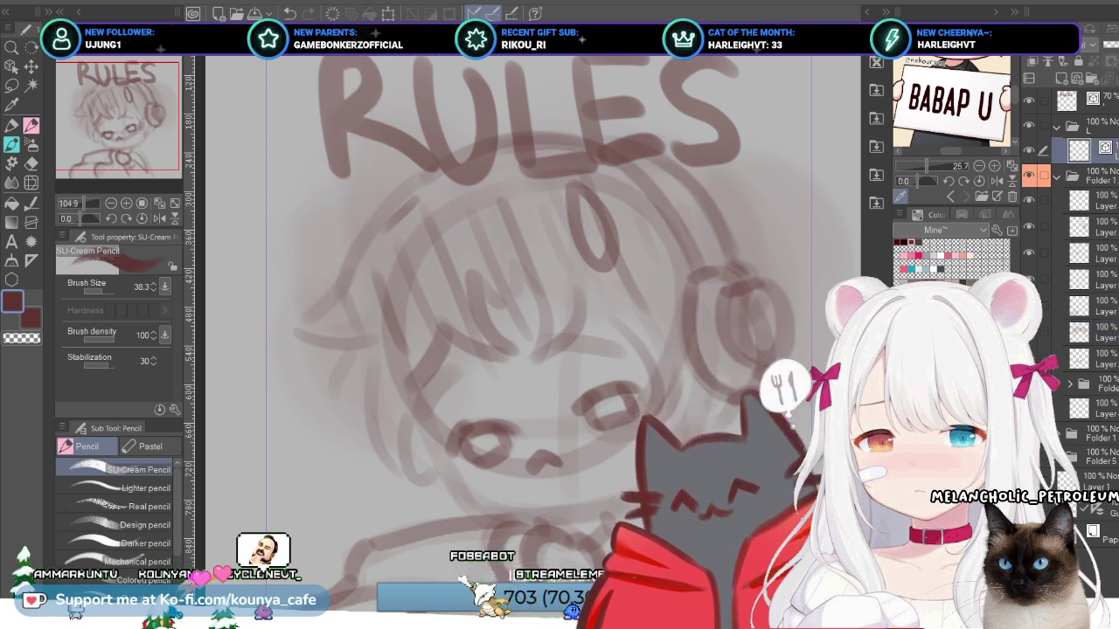
key("ctrl+z")
key("ctrl+y")
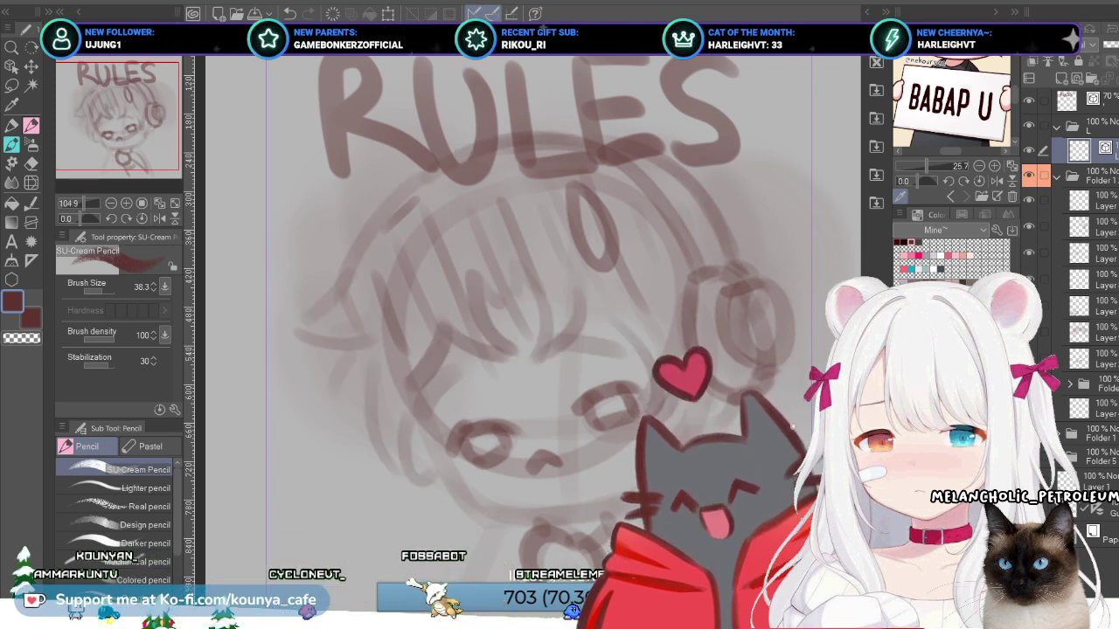
key("ctrl+z")
key("ctrl+y")
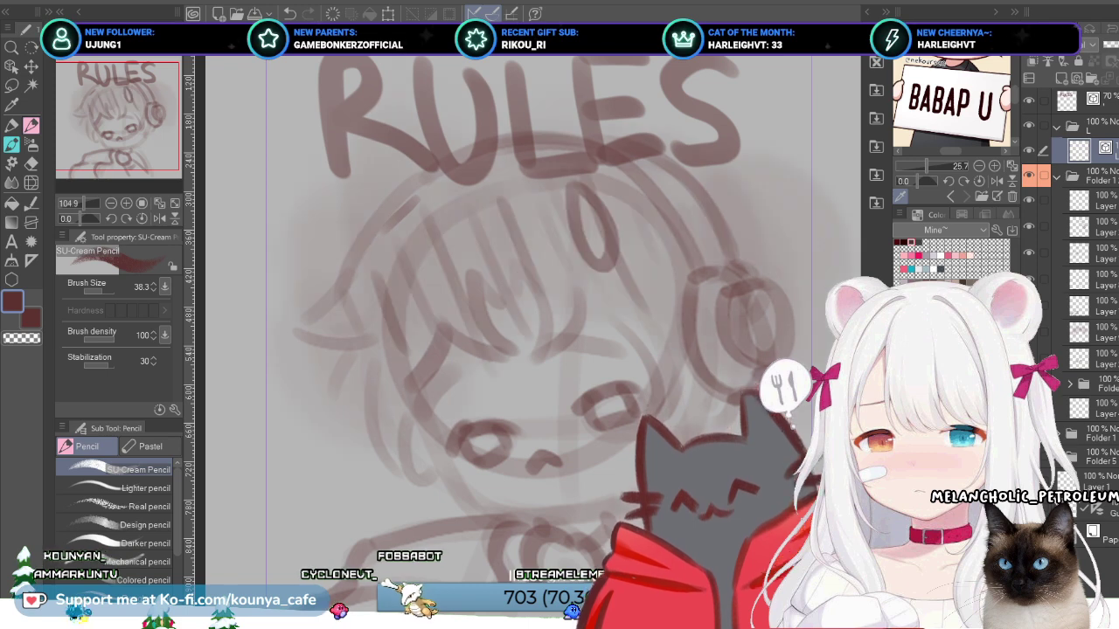
key("ctrl+z")
key("ctrl+y")
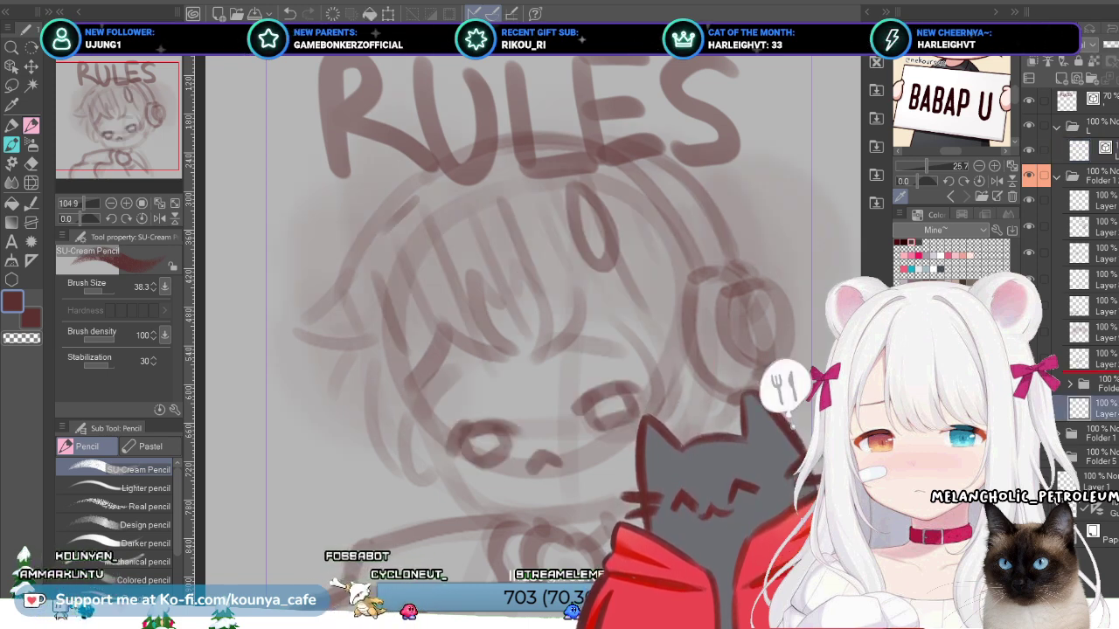
Step: Place Layer 4 above the inner sketch folder and shift its small stroke slightly upward near the headphone band
key("ctrl+t")
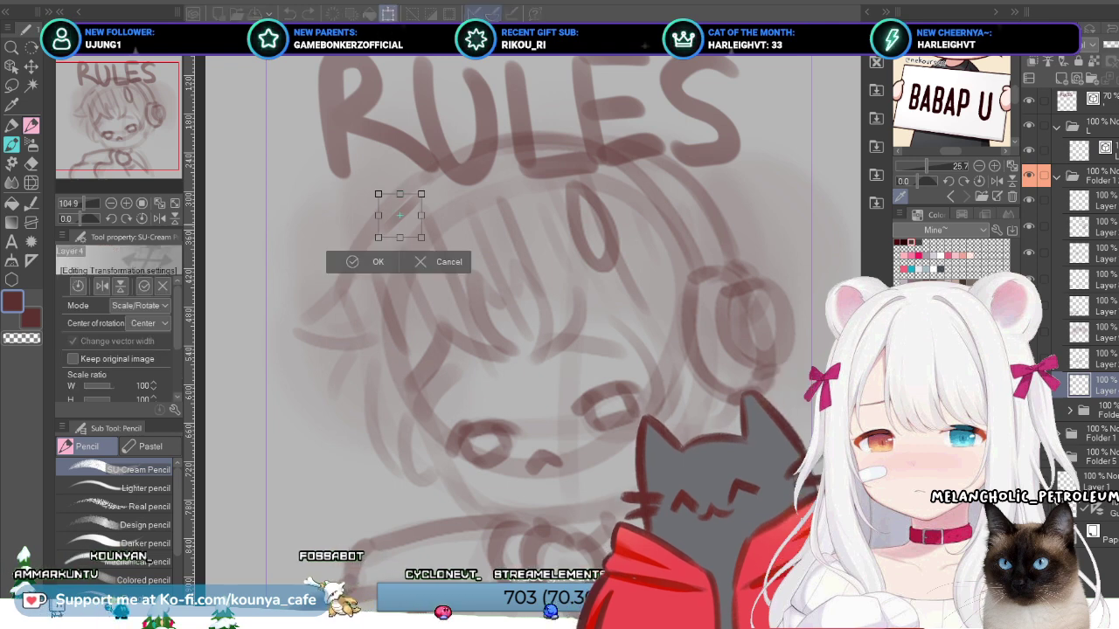
left_click_drag(399, 215, 398, 199)
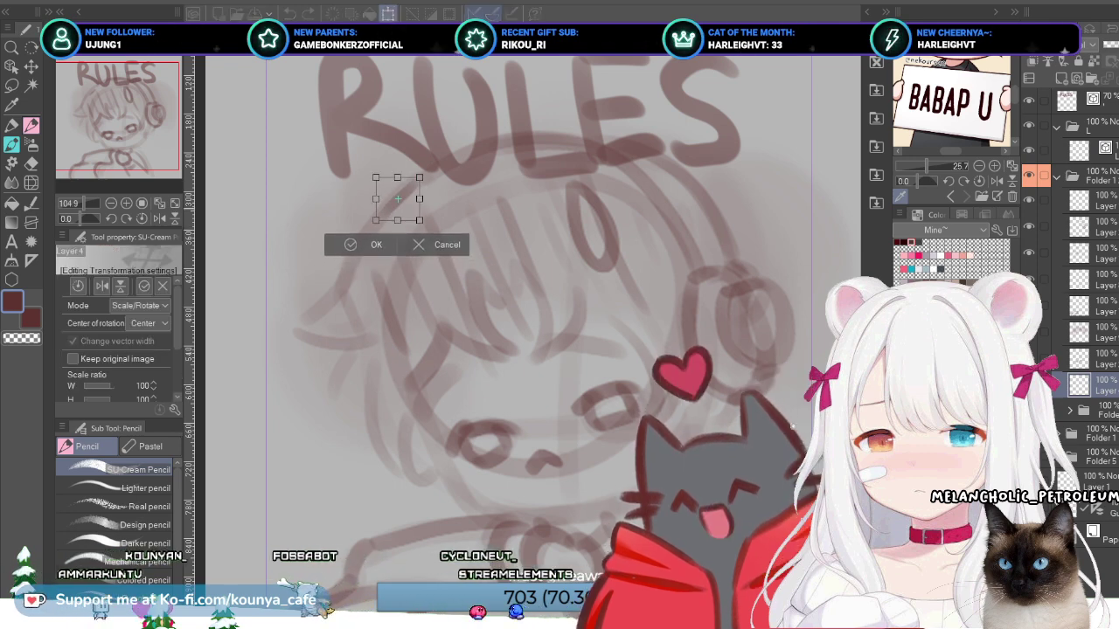
key("Return")
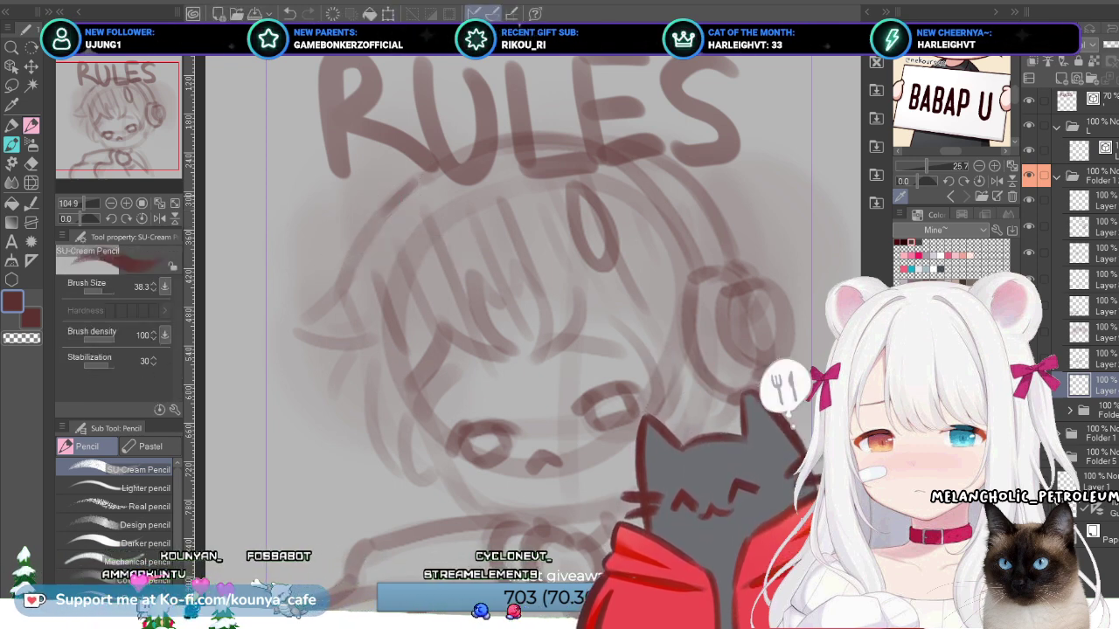
Step: Nest the orange-marked sketch folder inside folder L and select the sketch Folder 1 beneath it
scroll(542, 358, "down", 3)
scroll(542, 349, "up", 1)
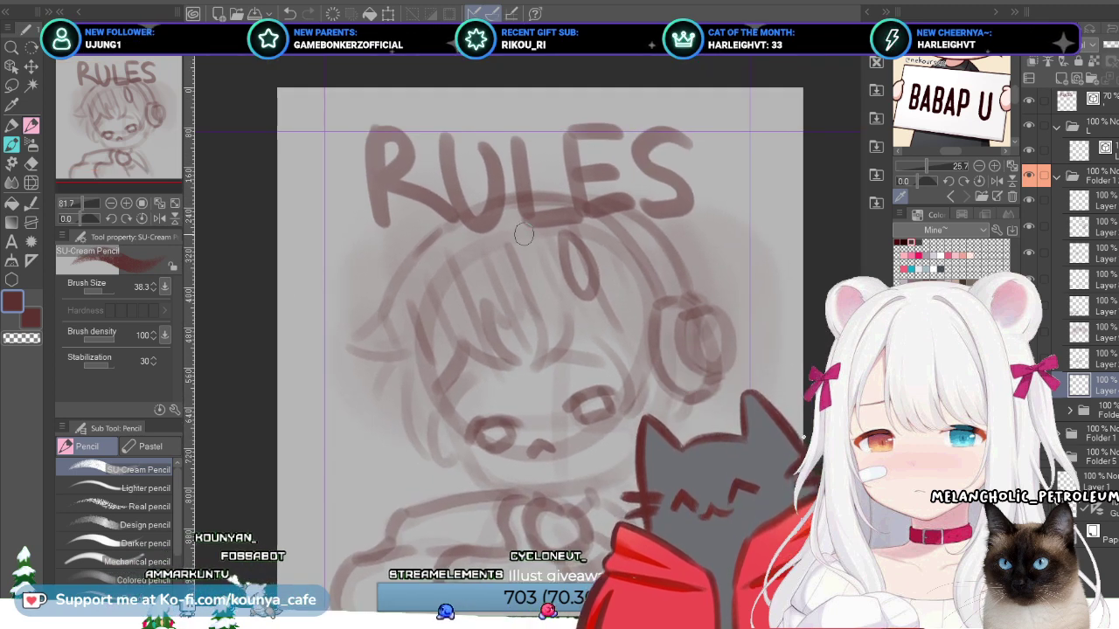
left_click(1084, 150)
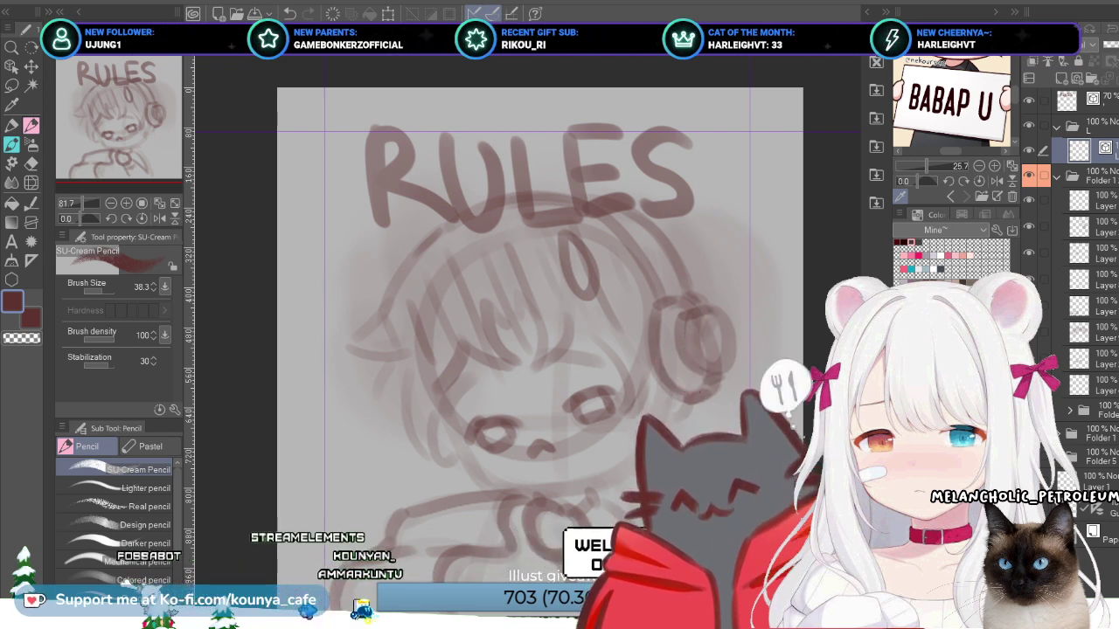
left_click(1084, 175)
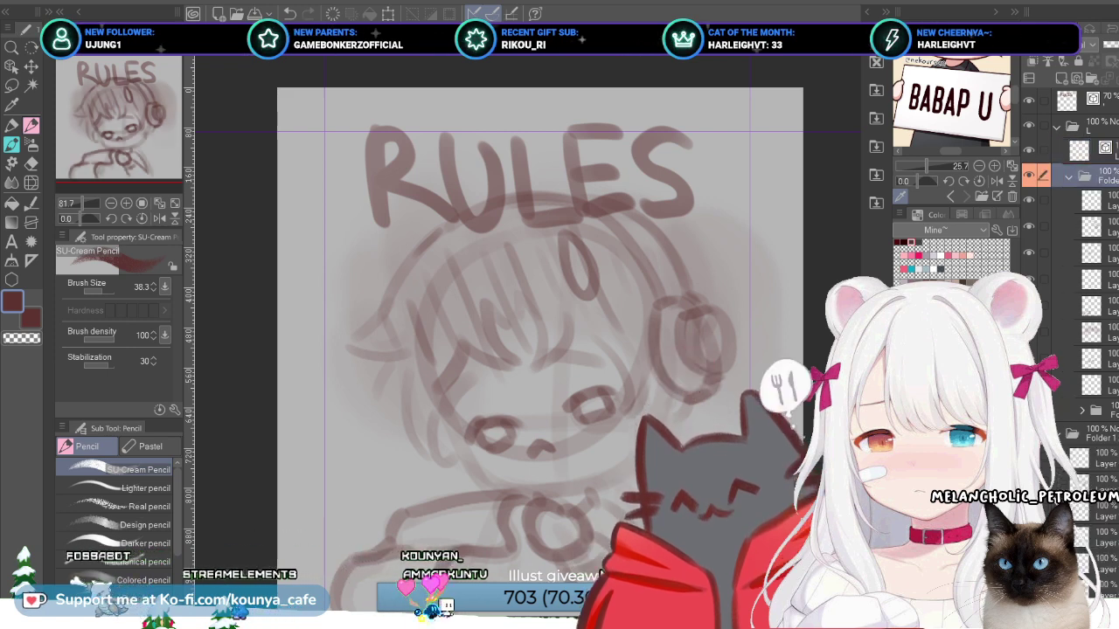
left_click(1084, 256)
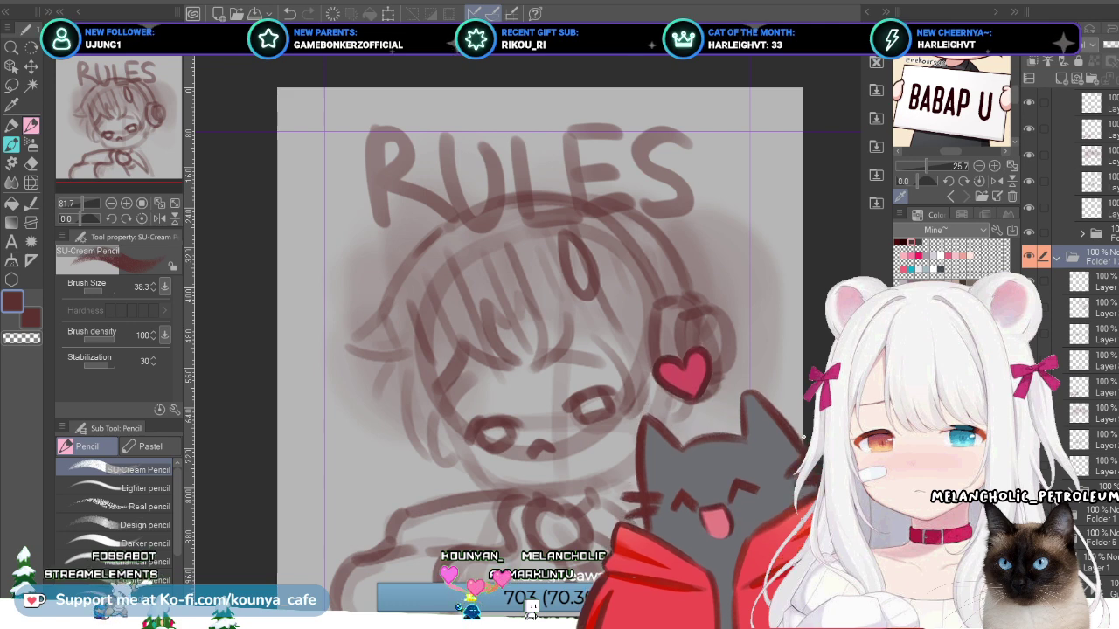
Step: Create a new folder named P below the sketch folders and make the new layer inside it active
scroll(1084, 262, "down", 2)
left_click(1084, 453)
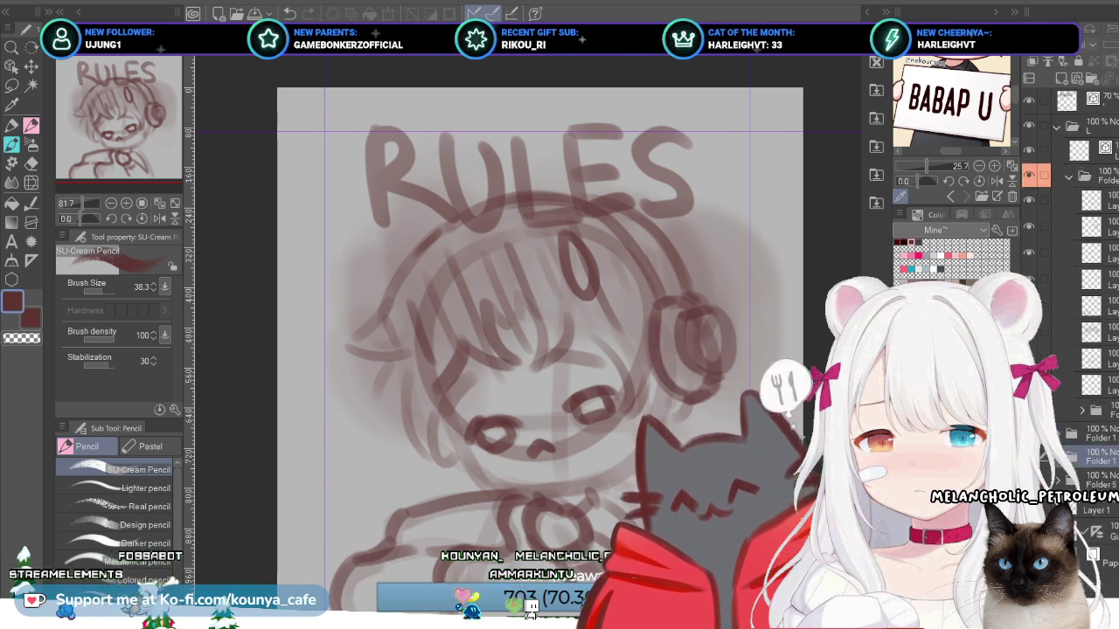
left_click(1088, 479)
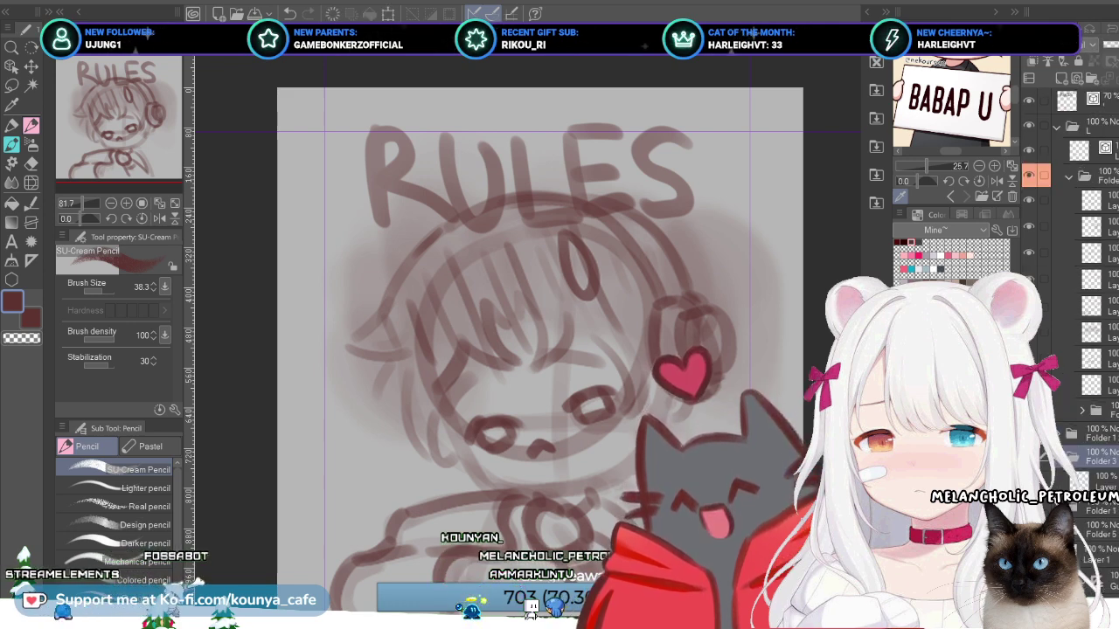
left_click(1088, 456)
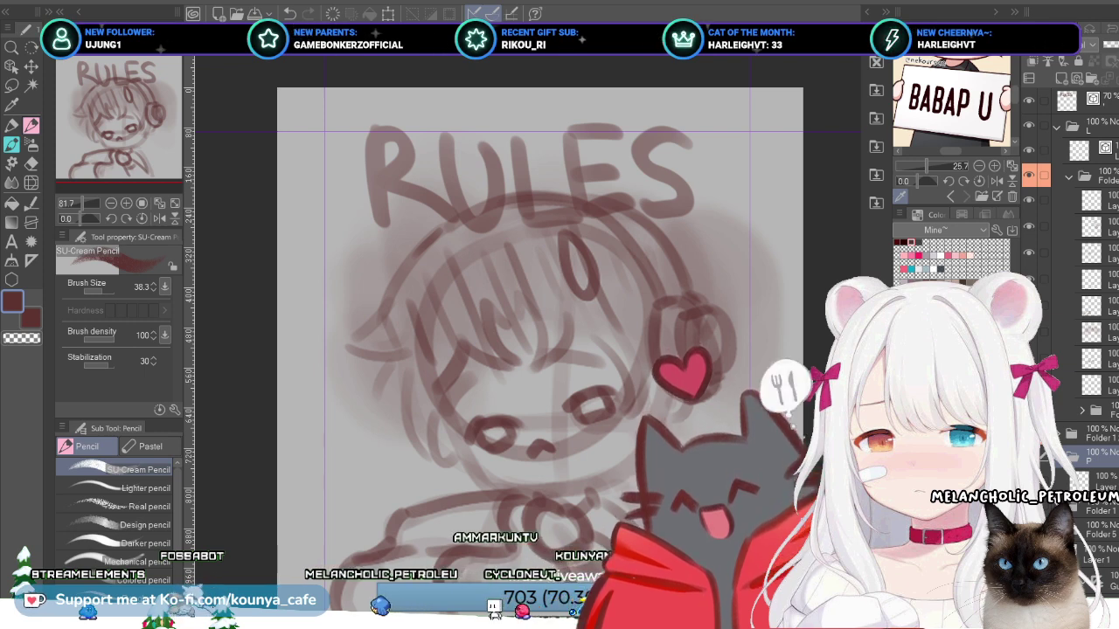
left_click(1088, 479)
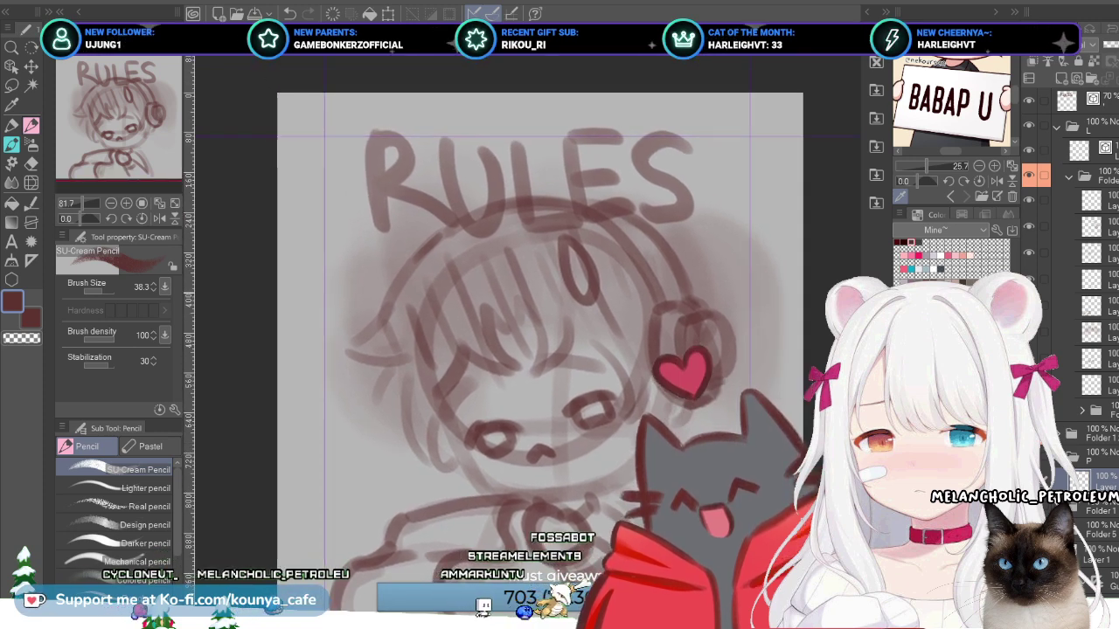
Step: Keep the layer in folder P active, make white the drawing colour and choose the G-pen
left_click(1090, 332)
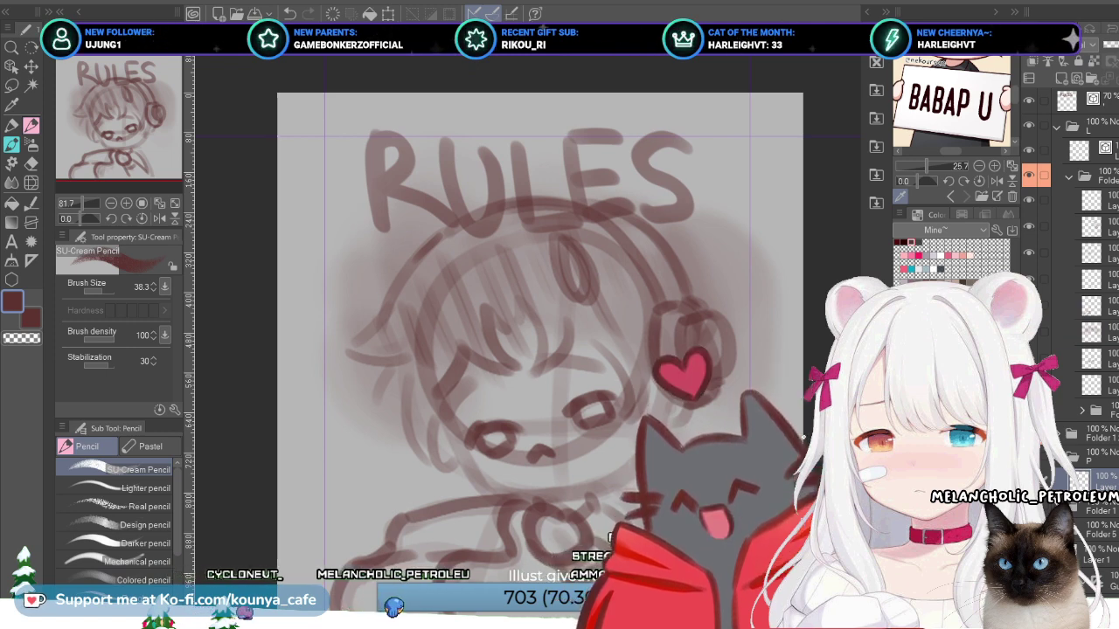
left_click(1091, 332)
left_click(1091, 480)
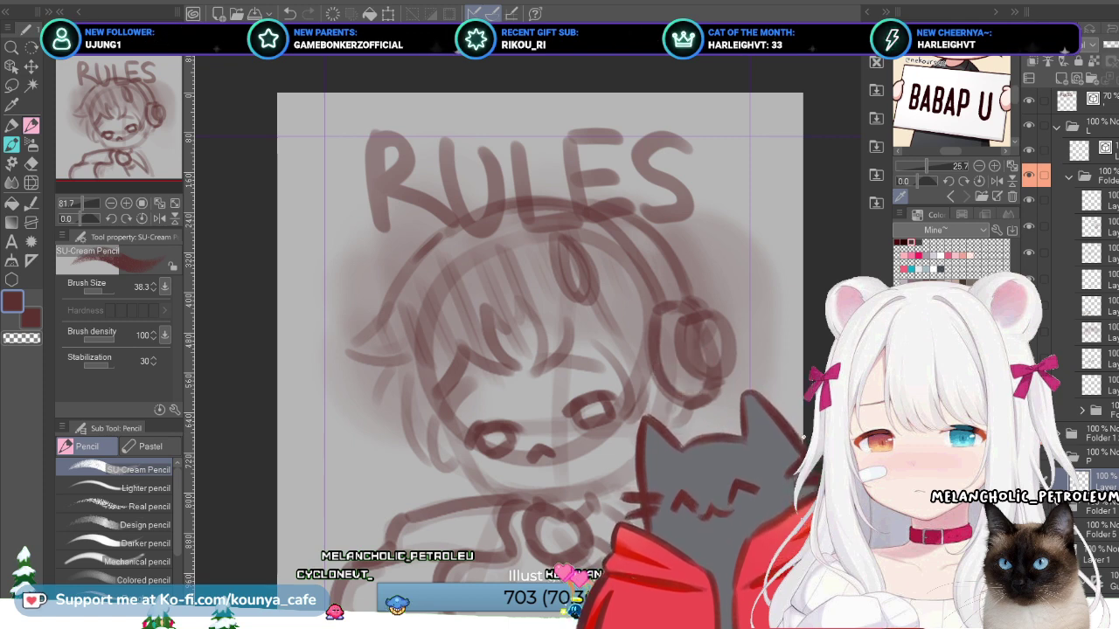
key("x")
key("x")
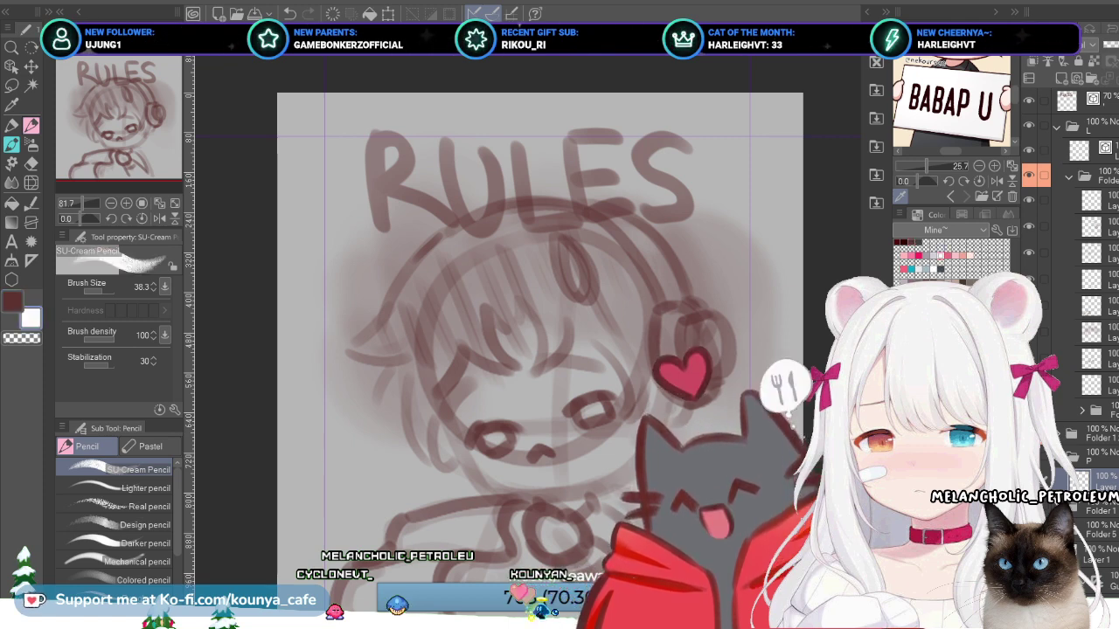
key("p")
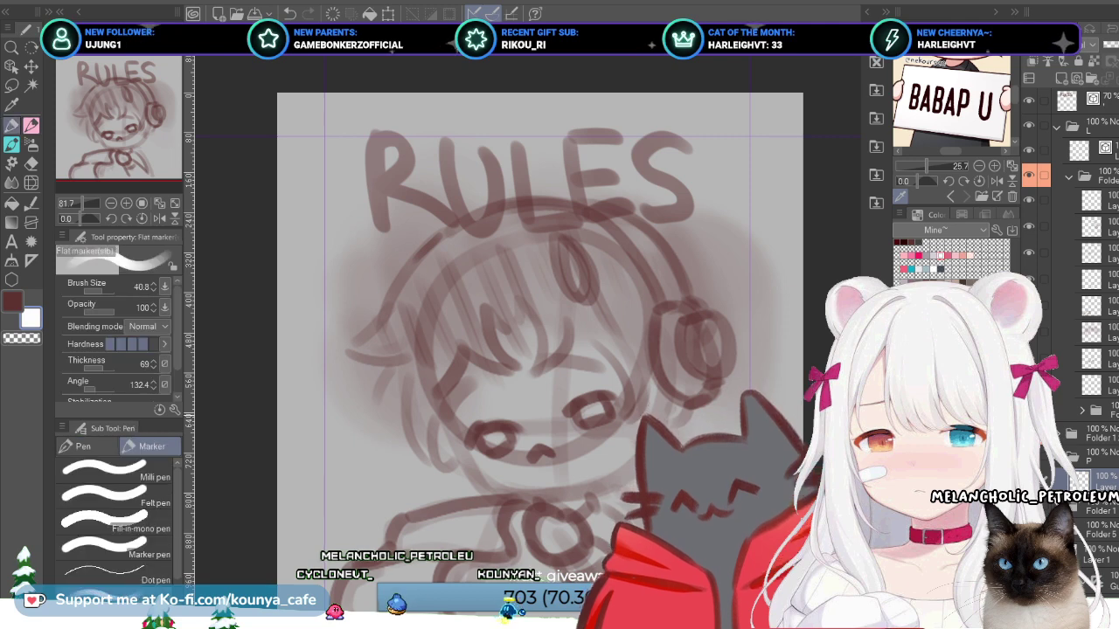
key("p")
key("p")
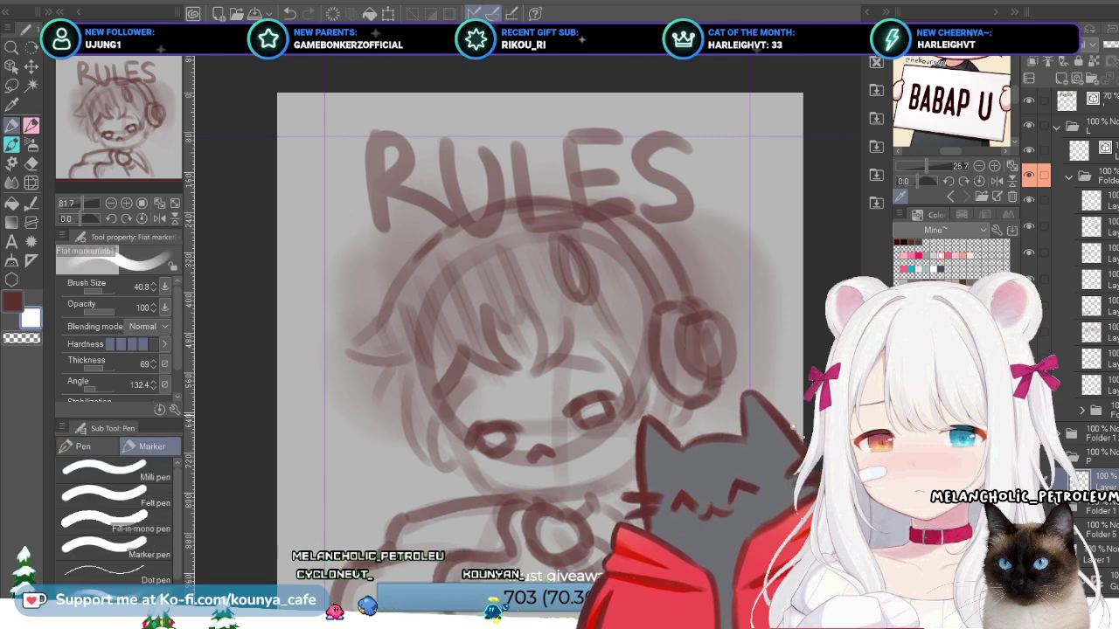
key("p")
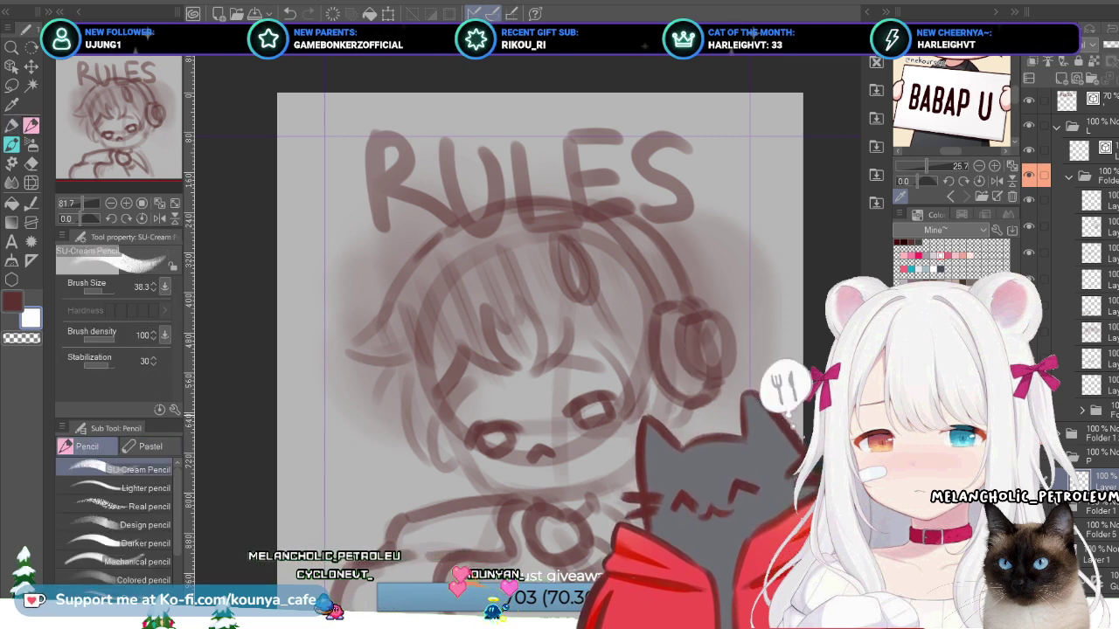
key("p")
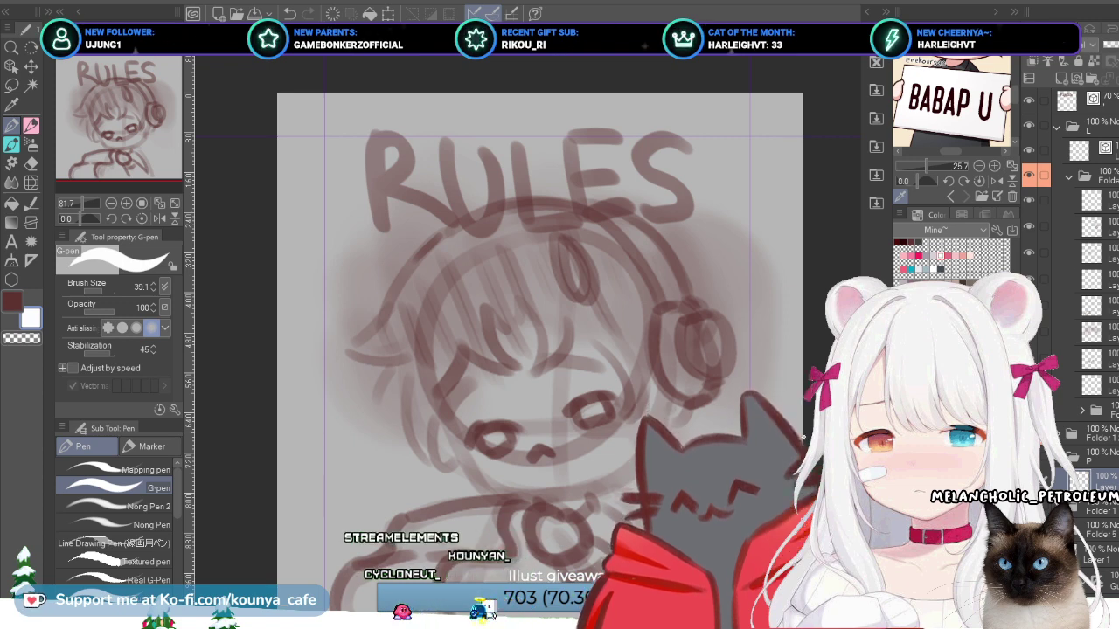
Step: Paint a white base under the character's shoulder, sleeve and chest, varying the G-pen size between about 55 and 139
left_click_drag(803, 434, 797, 365)
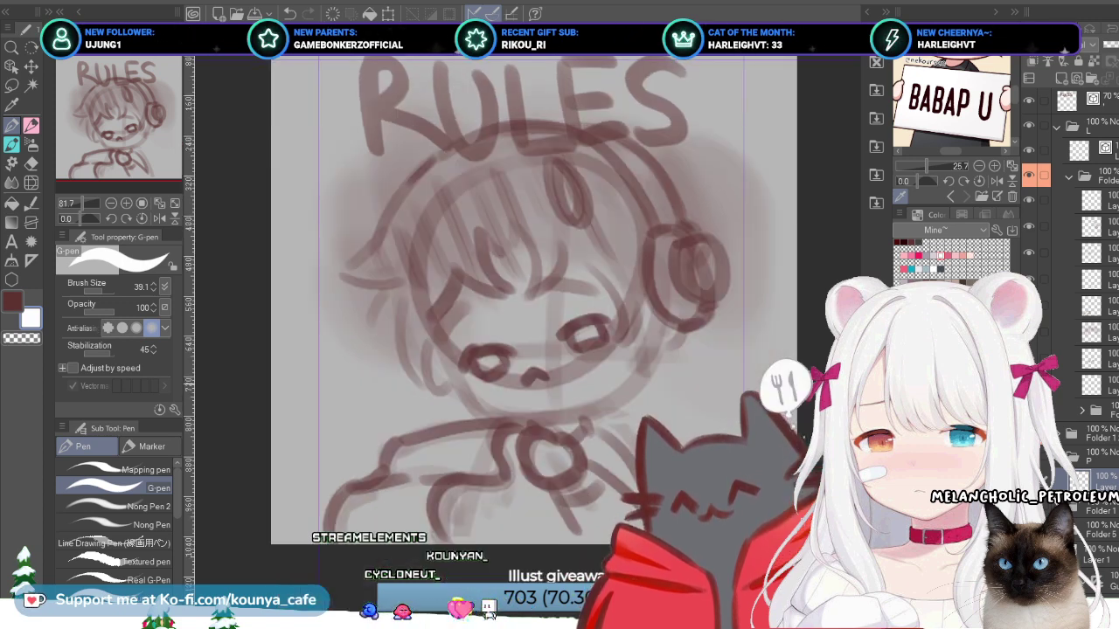
mouse_move(456, 514)
left_mouse_down()
mouse_move(486, 497)
mouse_move(487, 524)
mouse_move(447, 522)
mouse_move(458, 481)
mouse_move(429, 493)
mouse_move(424, 559)
mouse_move(405, 507)
mouse_move(361, 576)
mouse_move(387, 503)
mouse_move(366, 513)
mouse_move(371, 546)
mouse_move(366, 497)
mouse_move(370, 552)
mouse_move(365, 505)
mouse_move(387, 529)
left_mouse_up()
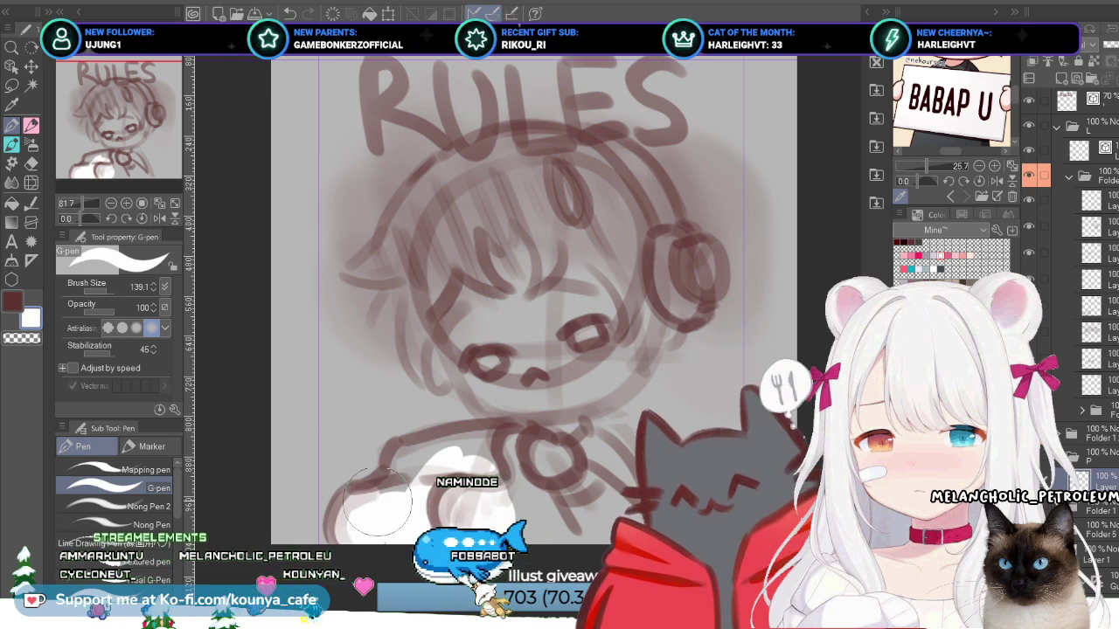
left_click_drag(389, 511, 404, 459)
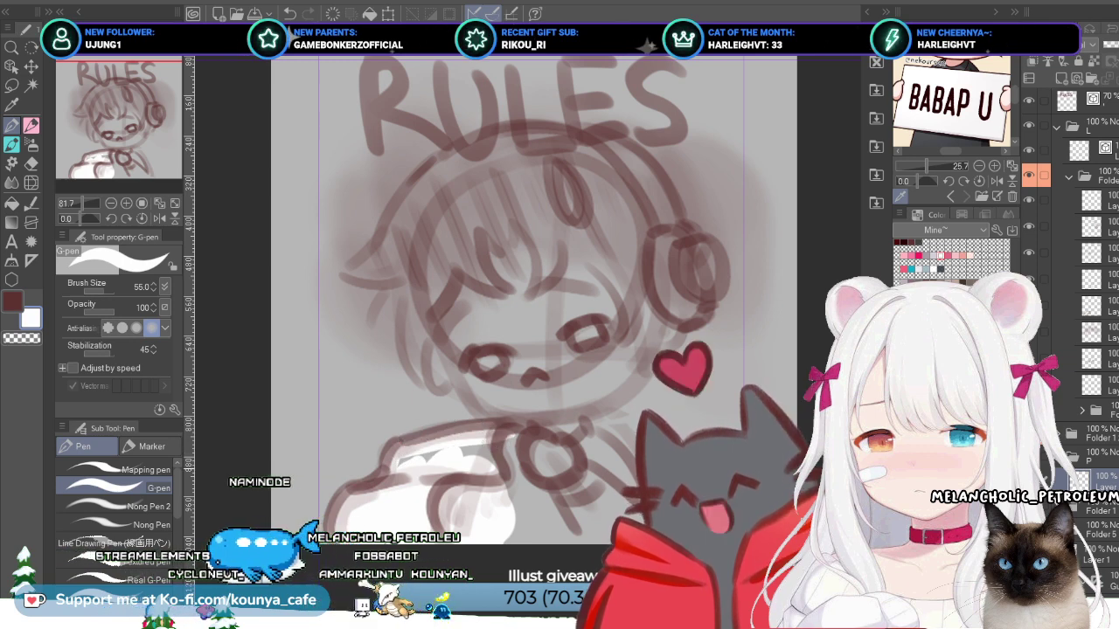
mouse_move(501, 437)
left_mouse_down()
mouse_move(470, 452)
mouse_move(503, 529)
mouse_move(483, 499)
mouse_move(496, 456)
left_mouse_up()
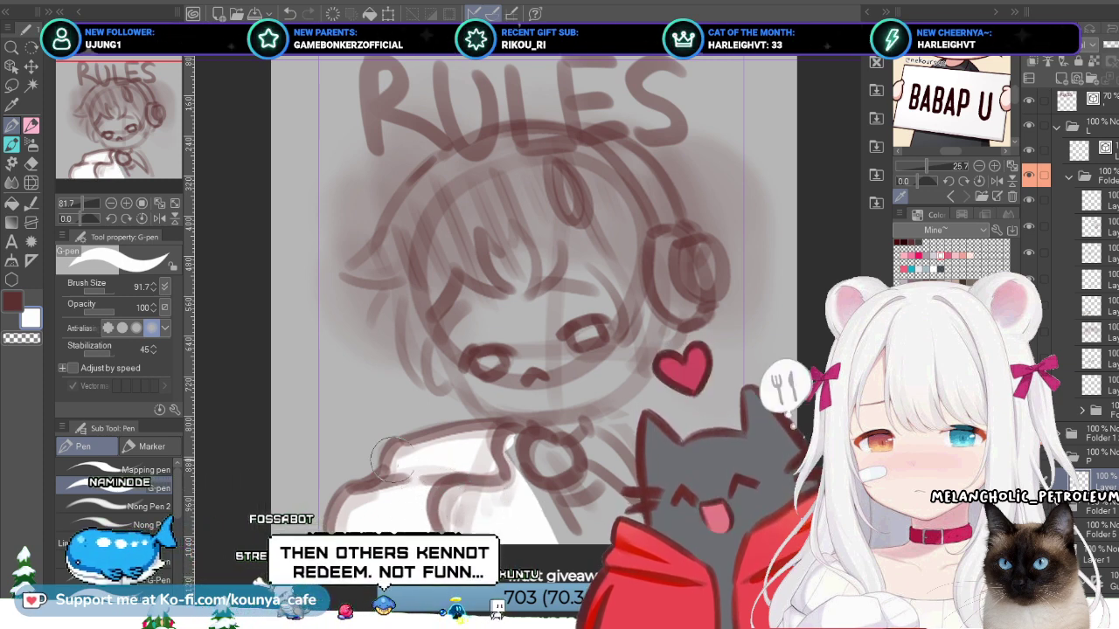
left_click_drag(496, 523, 321, 545)
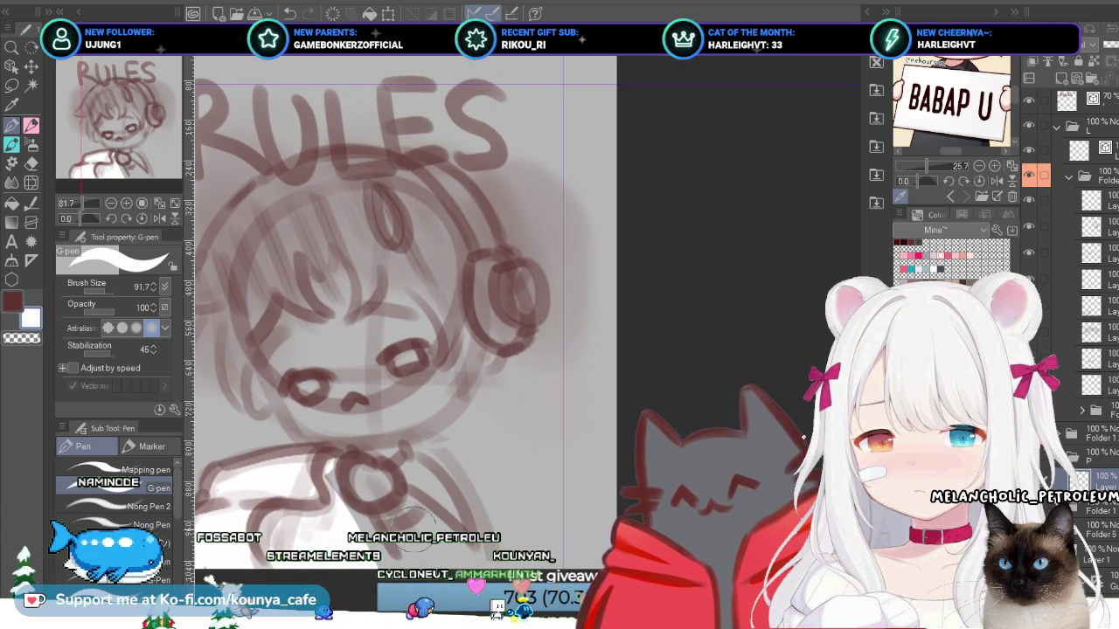
Step: Paint the white base under the neck, cheeks and chin, with the G-pen at up to about 149
scroll(412, 526, "up", 2)
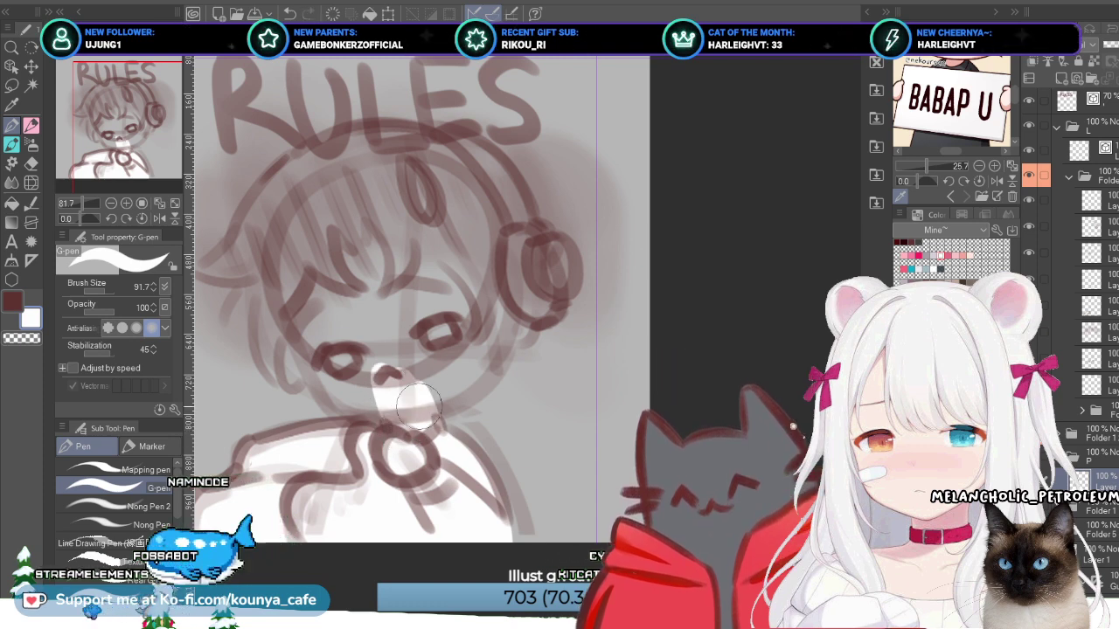
key("ctrl+plus")
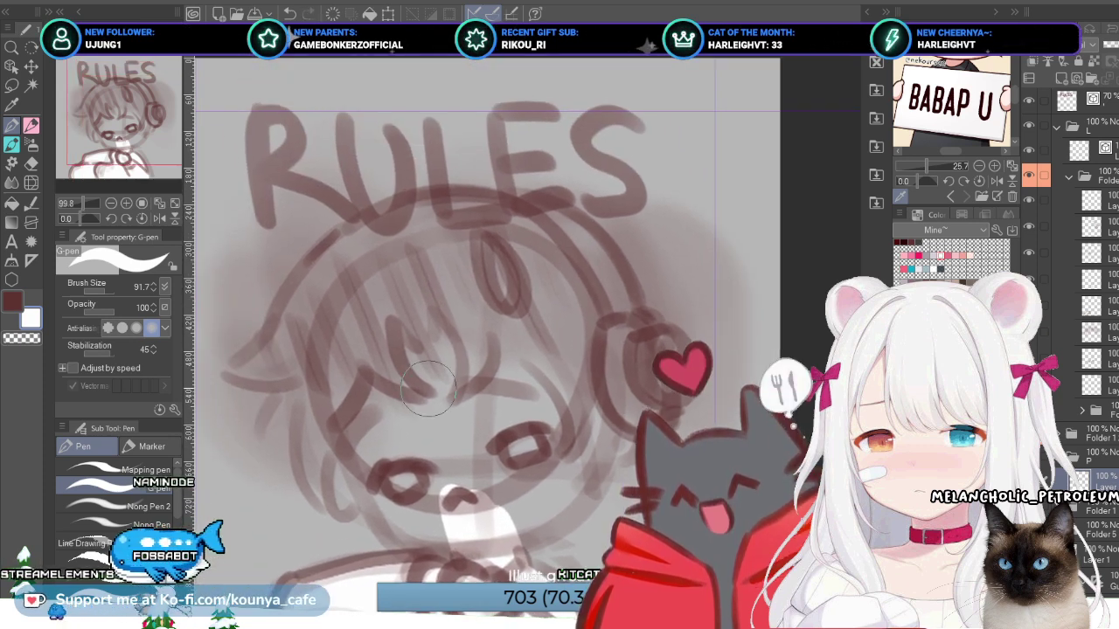
mouse_move(447, 328)
left_mouse_down()
mouse_move(470, 460)
mouse_move(464, 355)
mouse_move(439, 433)
mouse_move(439, 361)
mouse_move(457, 455)
left_mouse_up()
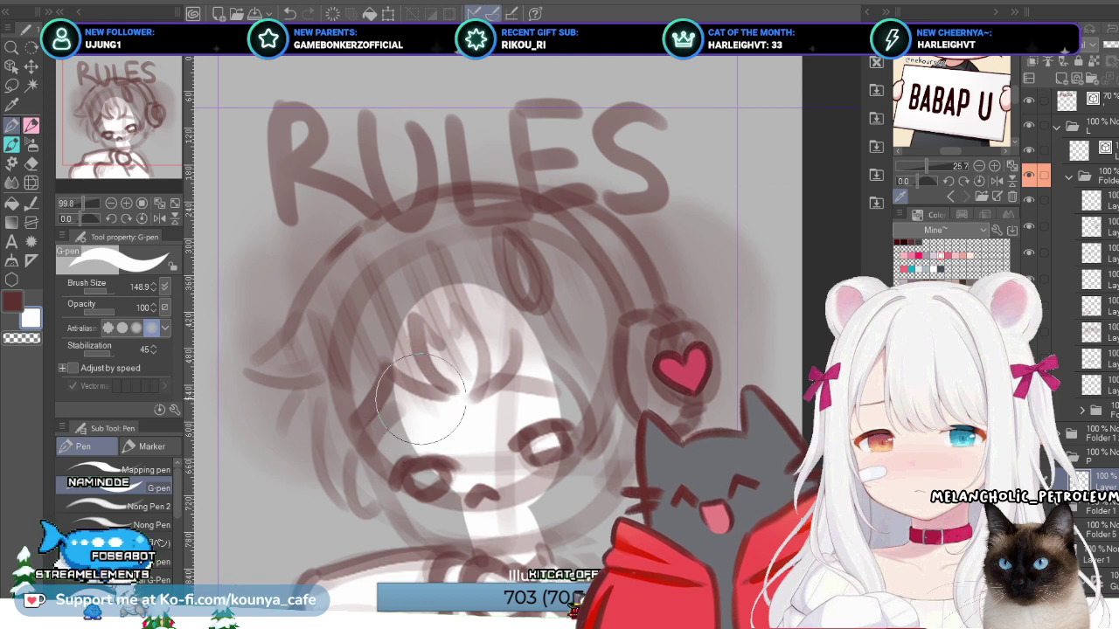
left_click_drag(358, 282, 382, 267)
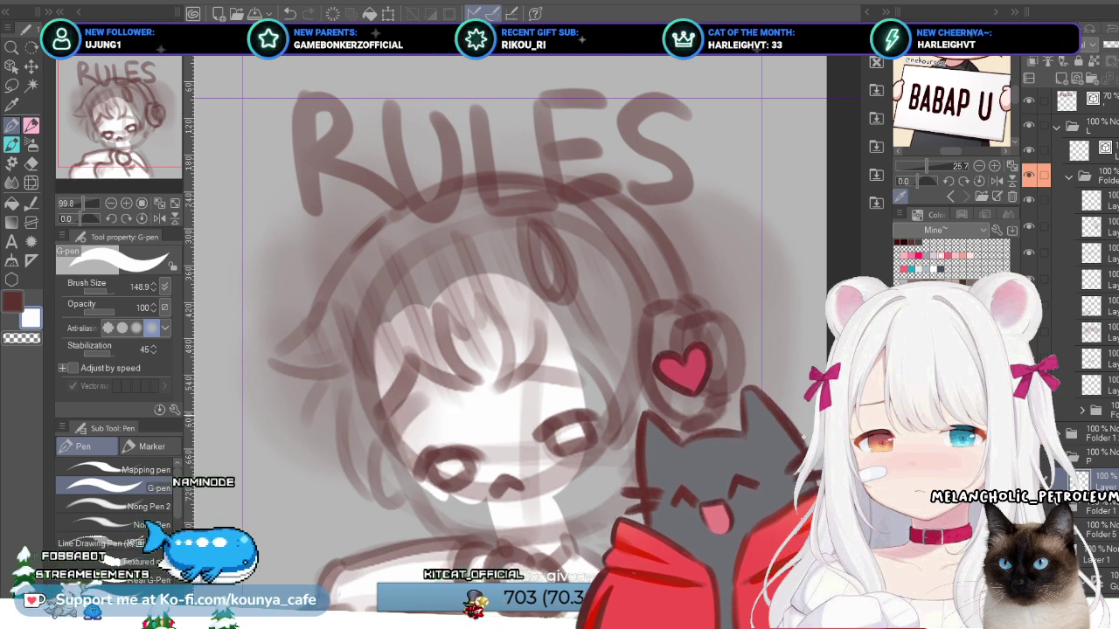
left_click_drag(416, 437, 394, 394)
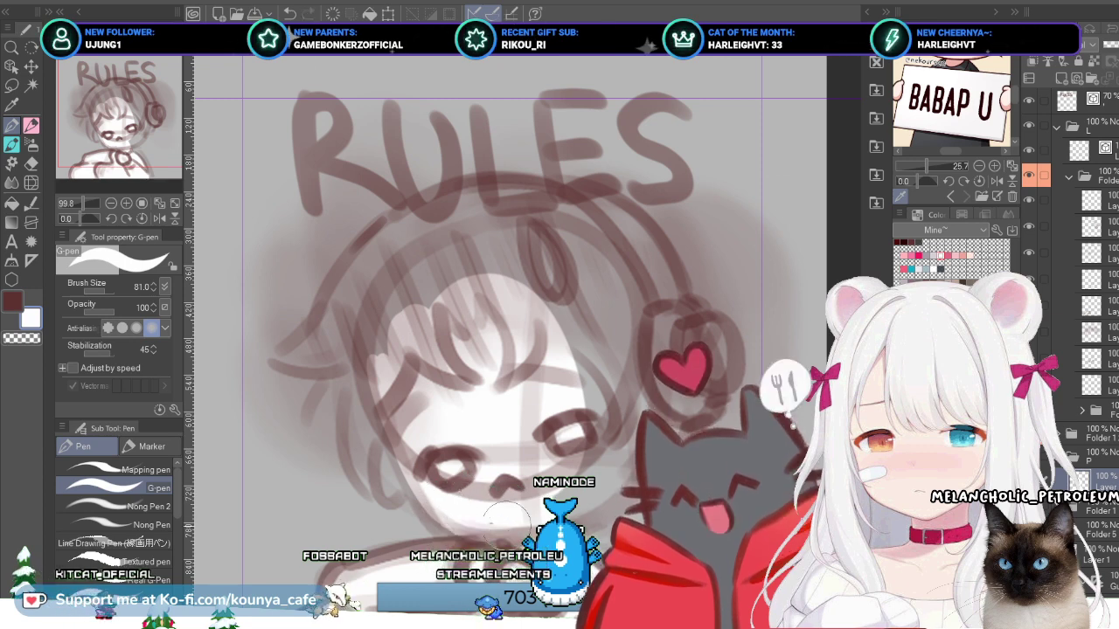
Step: Fill the crown, fringe and headphone band area with white, using G-pen sizes of about 200 and 132
left_click_drag(428, 314, 489, 276)
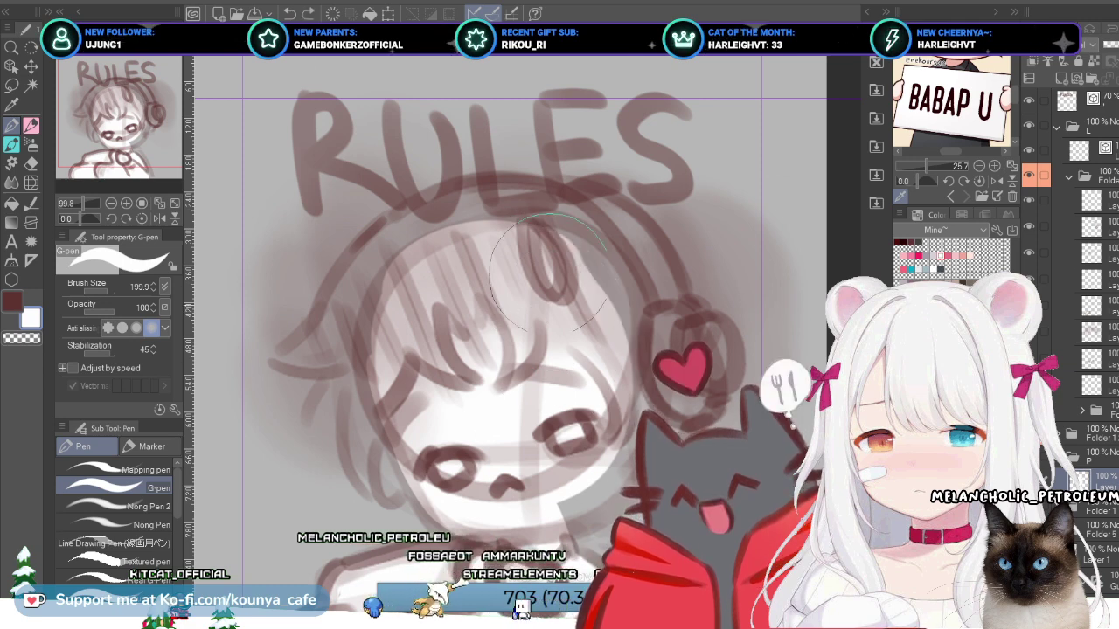
key("bracketleft")
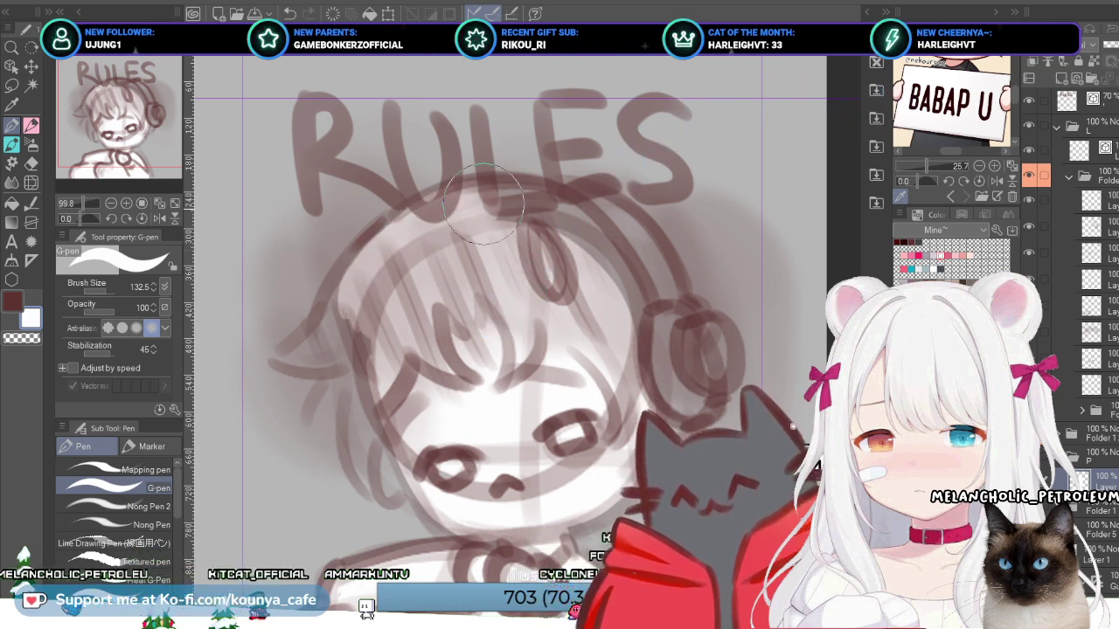
left_click_drag(509, 255, 461, 246)
left_click_drag(527, 208, 500, 172)
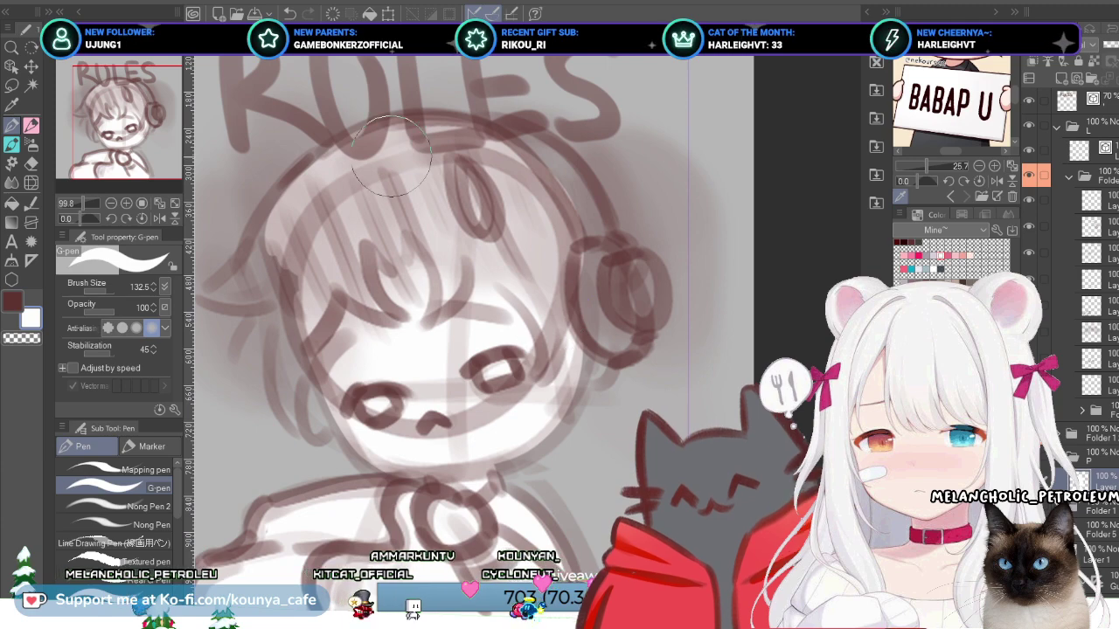
left_click_drag(404, 197, 374, 218)
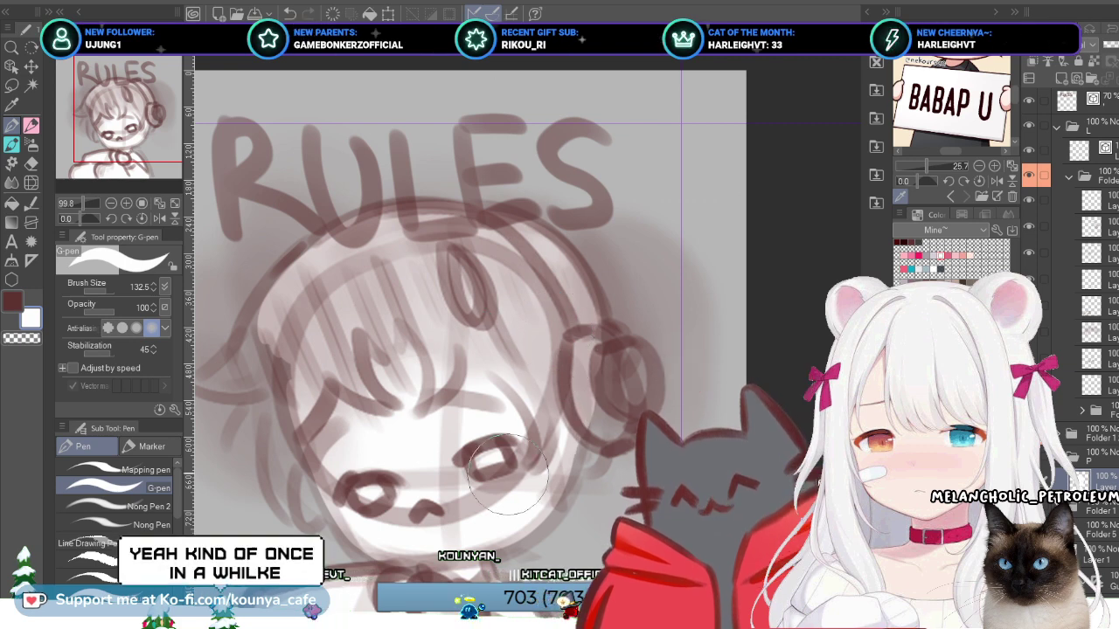
Step: Fill the flicked hair tuft and the hair strands beside the face with white, reducing the G-pen to about 50 for the edges
mouse_move(396, 371)
left_mouse_down()
mouse_move(452, 403)
mouse_move(492, 447)
left_mouse_up()
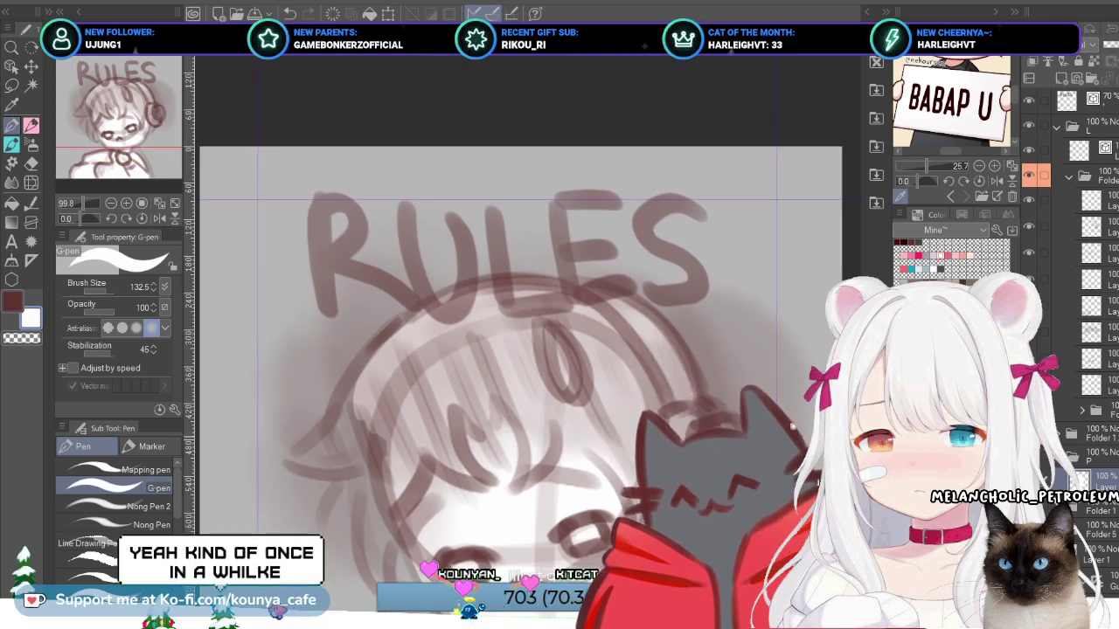
left_click_drag(386, 411, 391, 361)
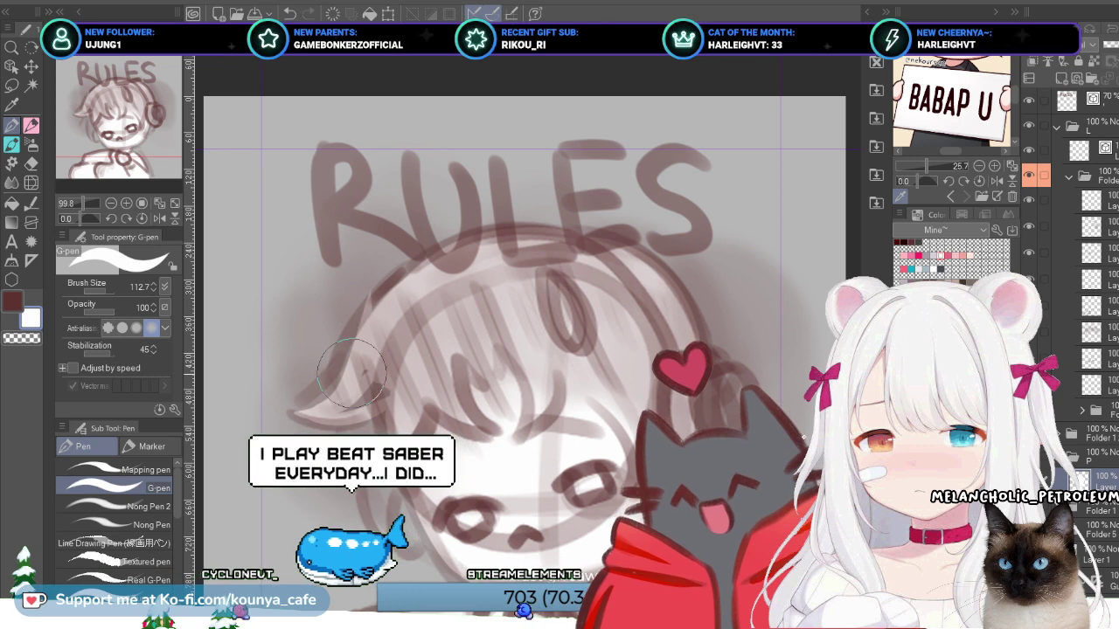
key("bracketleft")
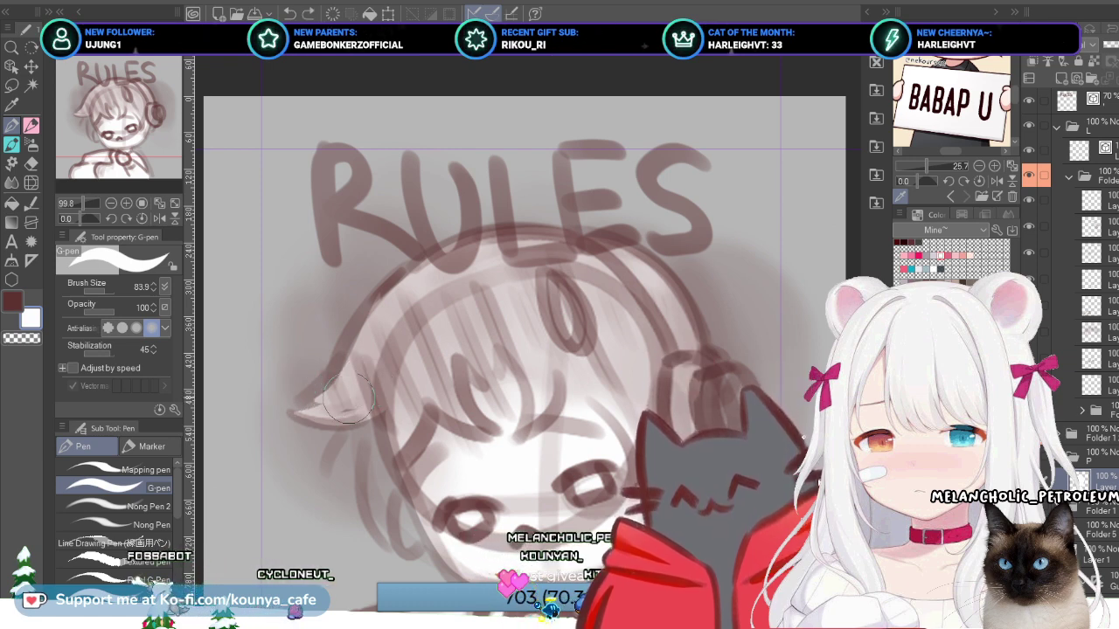
key("bracketleft")
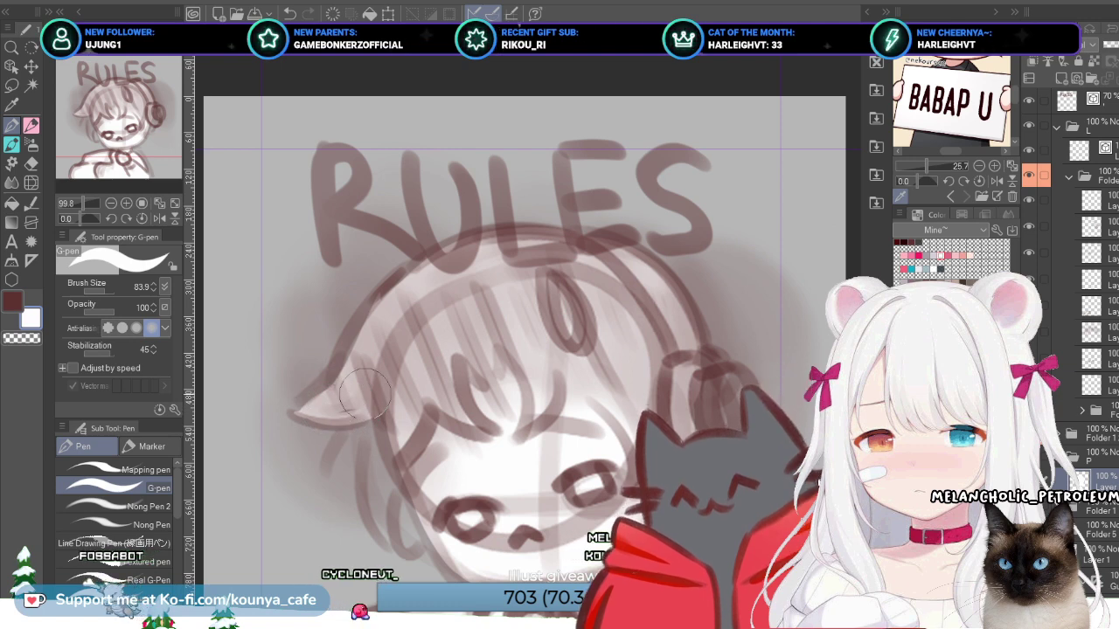
left_click_drag(332, 398, 318, 335)
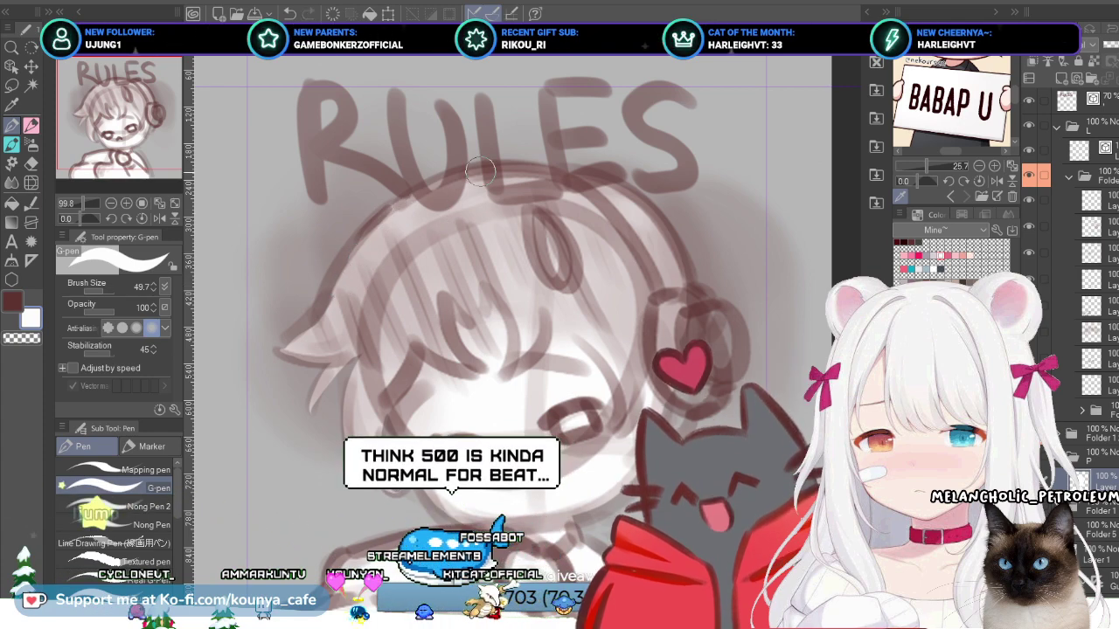
scroll(516, 279, "down", 5)
scroll(516, 280, "up", 5)
scroll(389, 324, "up", 3)
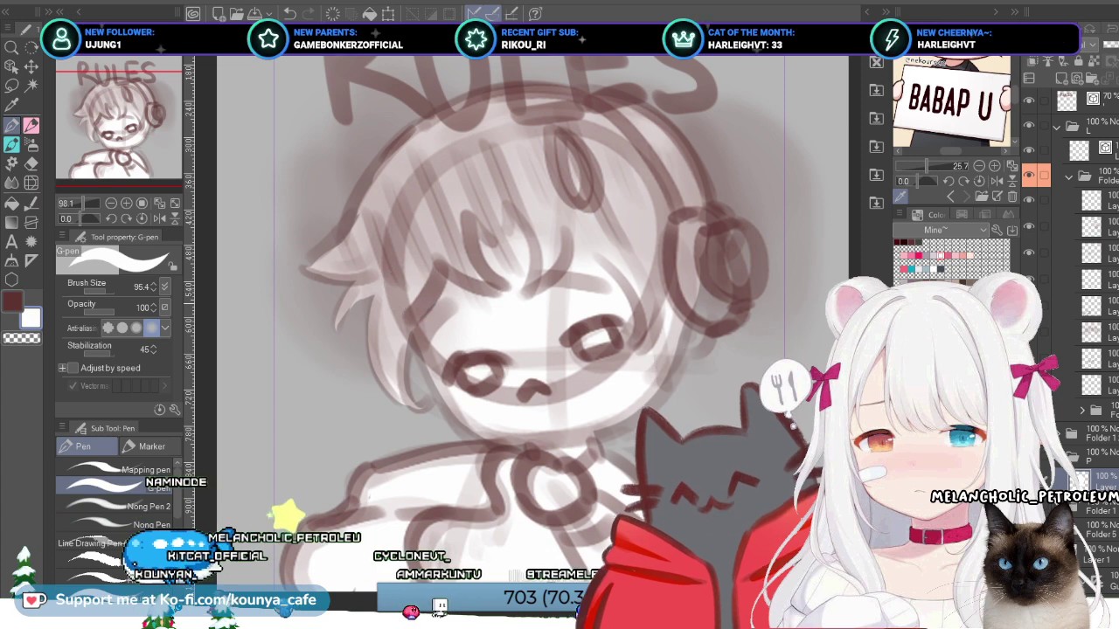
Step: Reduce the G-pen to about 56 and touch up the white base under the headphone ear cup
scroll(427, 297, "up", 1)
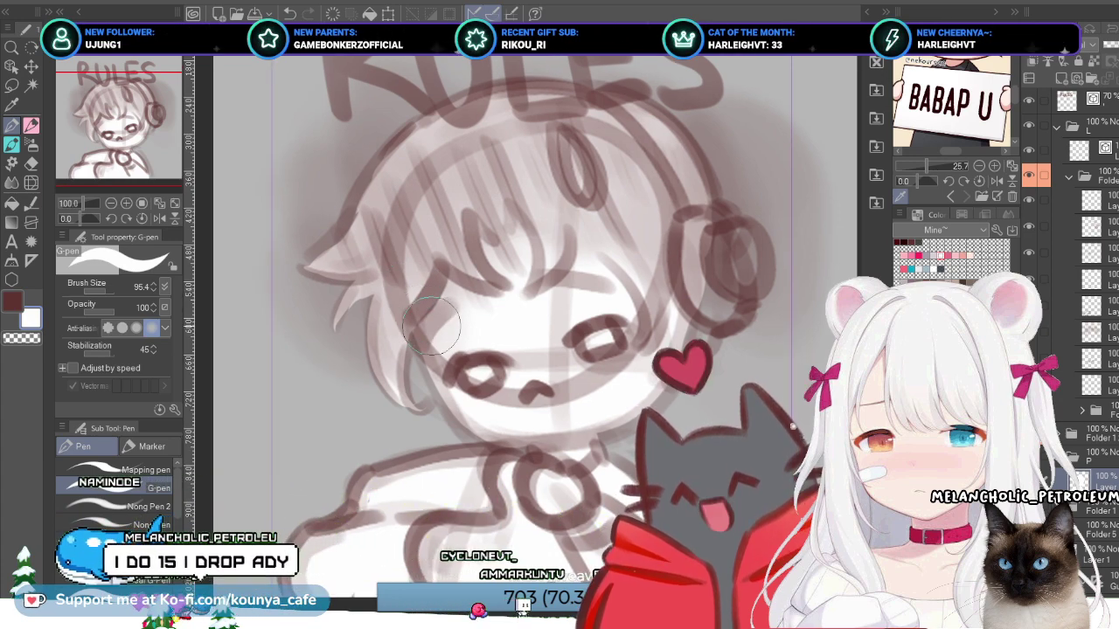
scroll(437, 324, "down", 2)
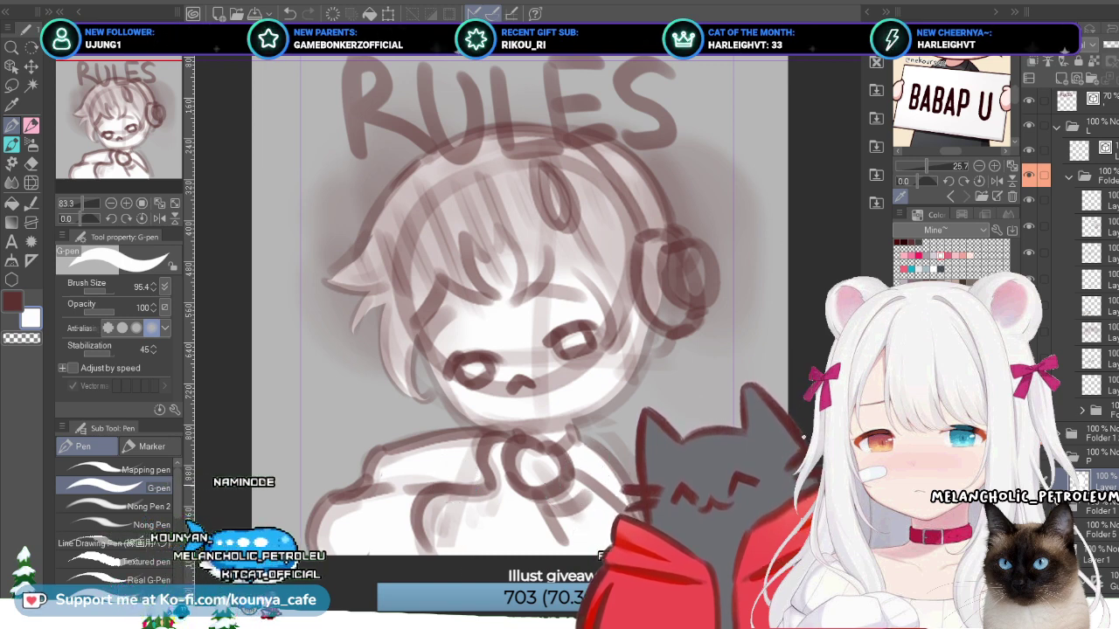
scroll(373, 279, "up", 2)
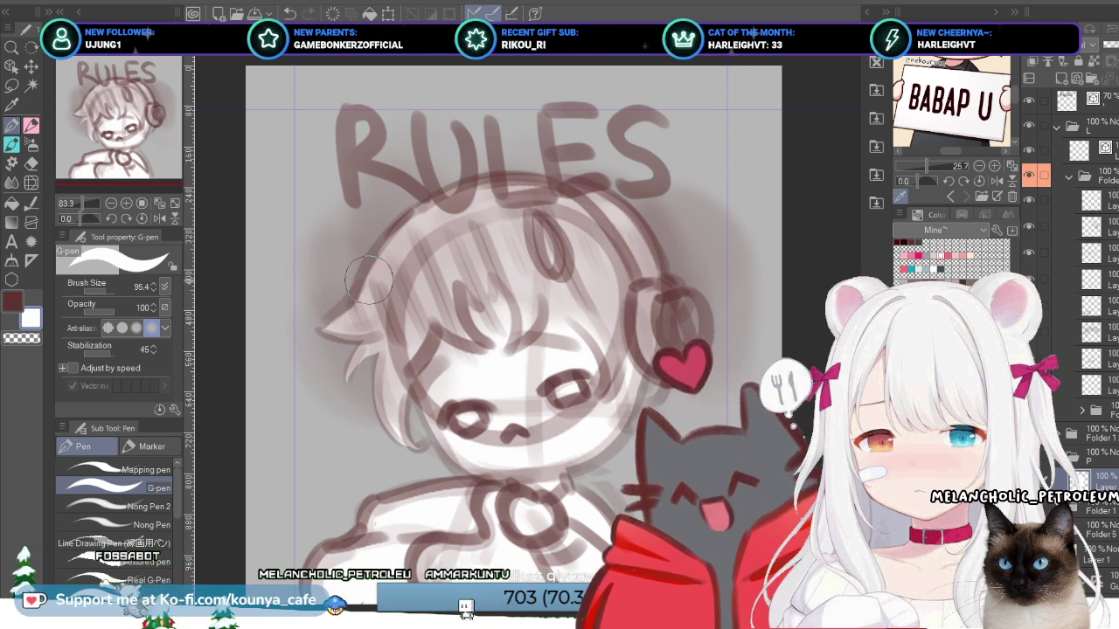
scroll(368, 279, "up", 2)
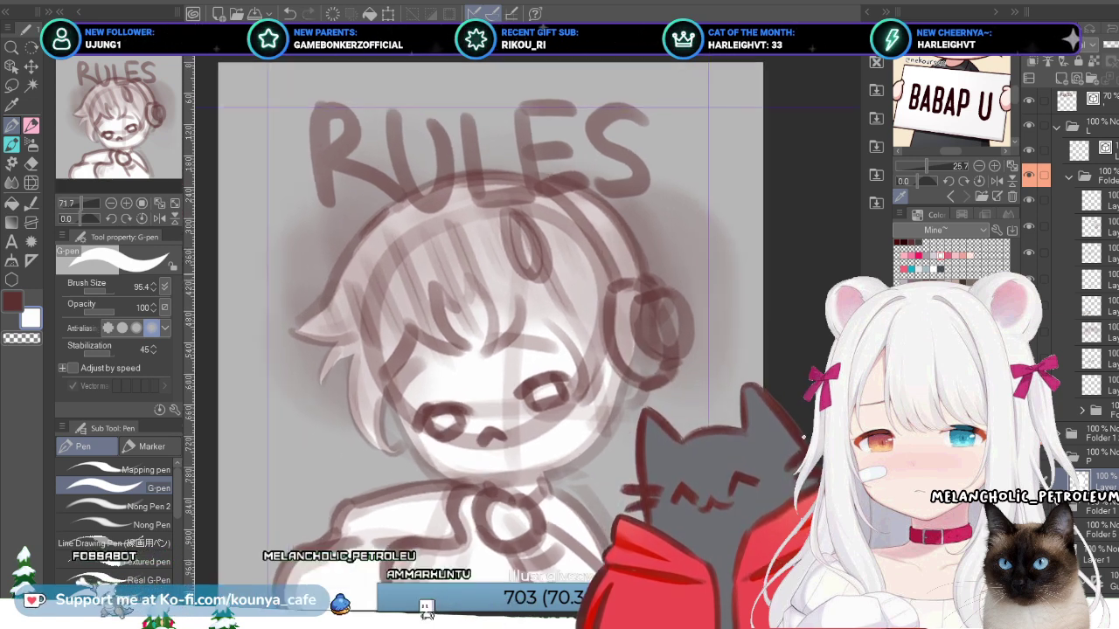
scroll(406, 297, "down", 1)
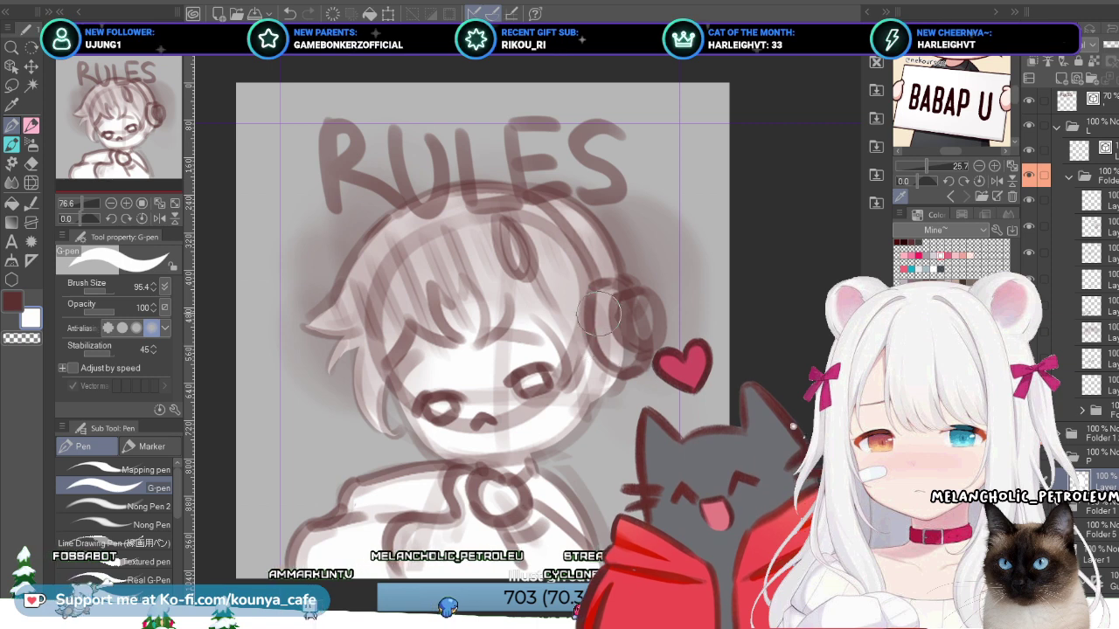
key("bracketleft")
key("bracketleft")
key("bracketleft")
key("bracketleft")
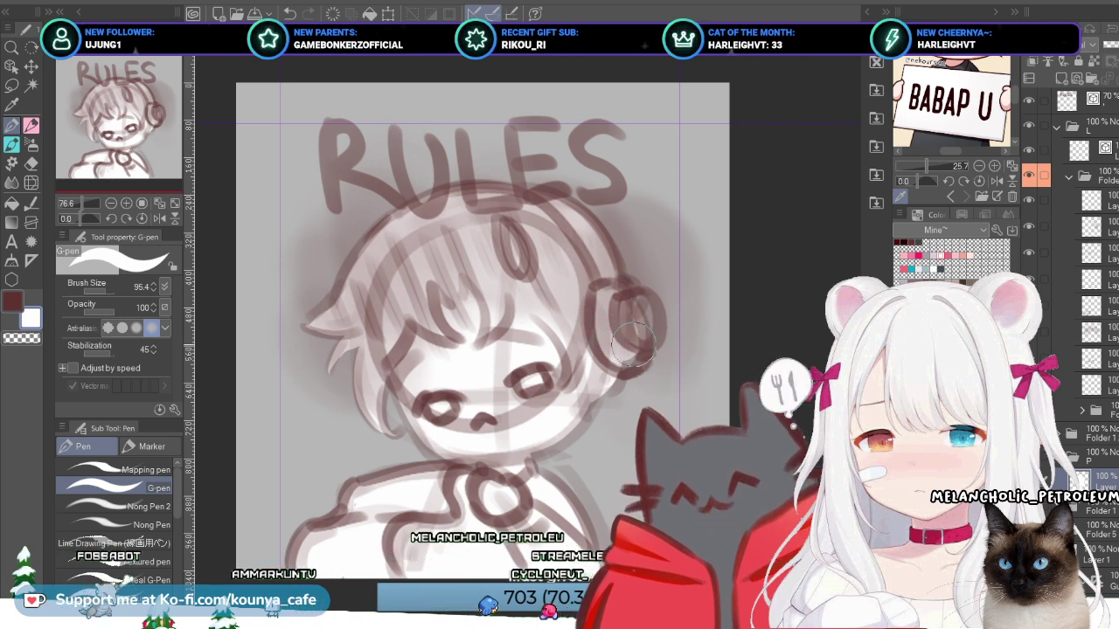
scroll(626, 374, "up", 1)
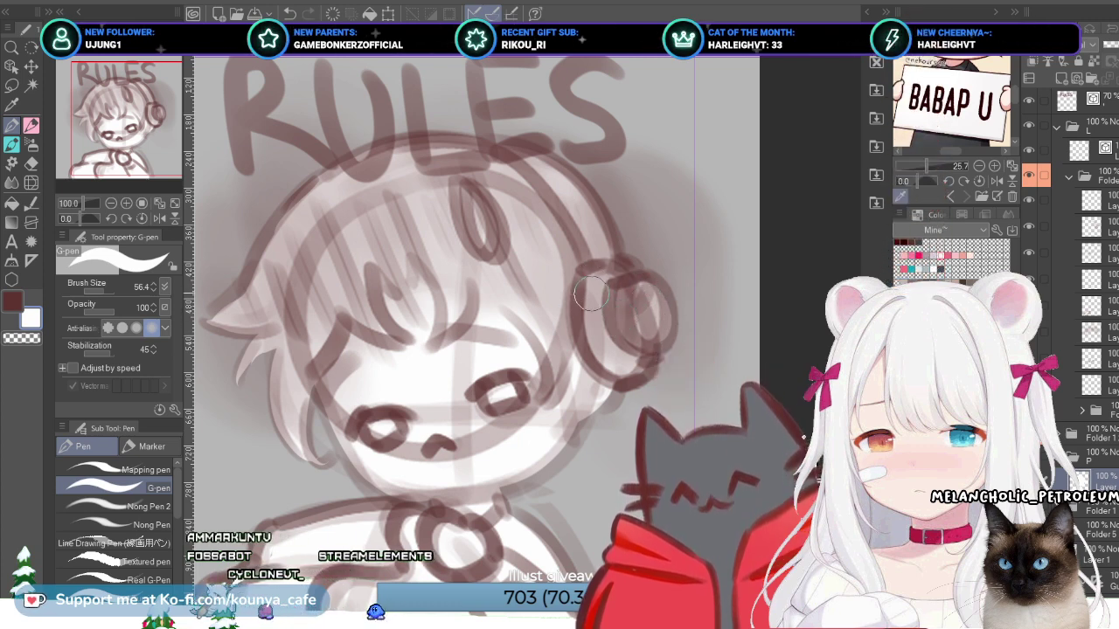
scroll(631, 306, "down", 1)
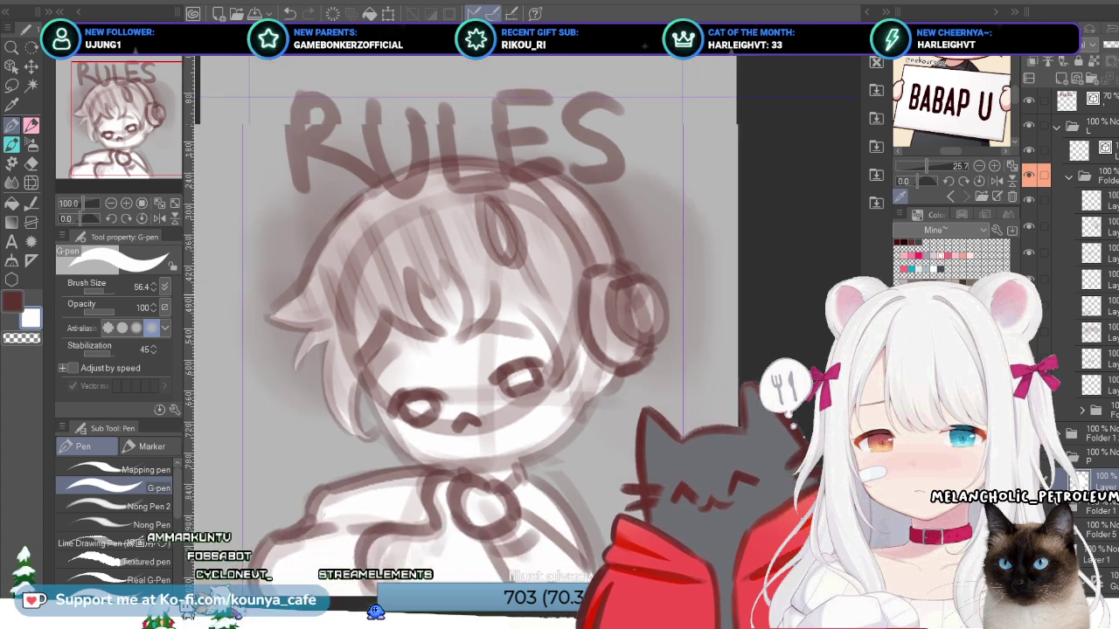
scroll(660, 297, "up", 1)
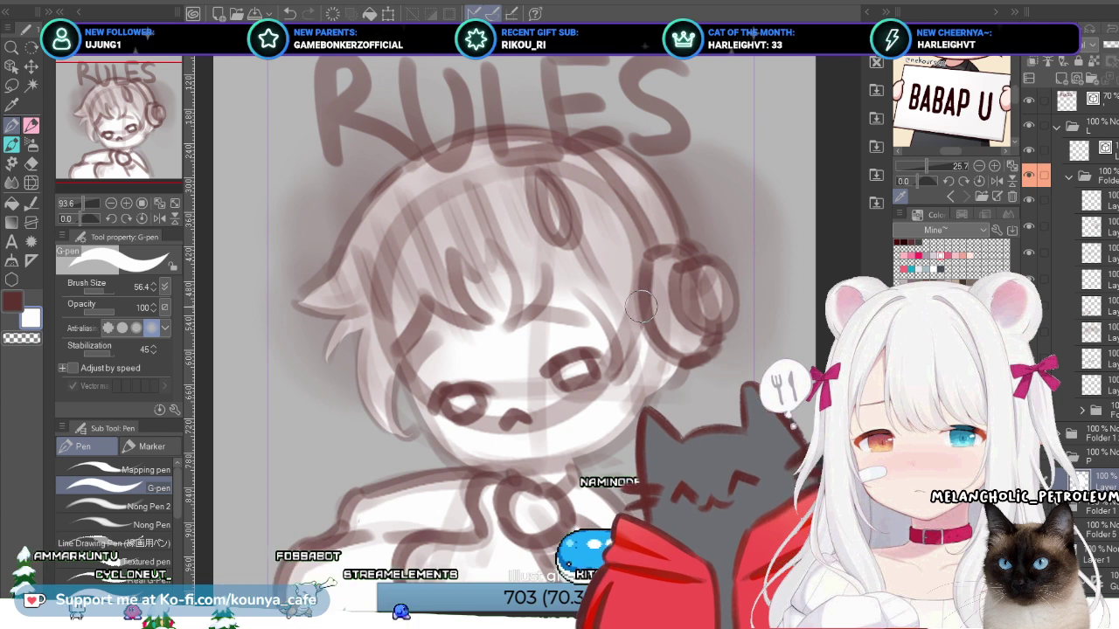
left_click_drag(490, 306, 509, 306)
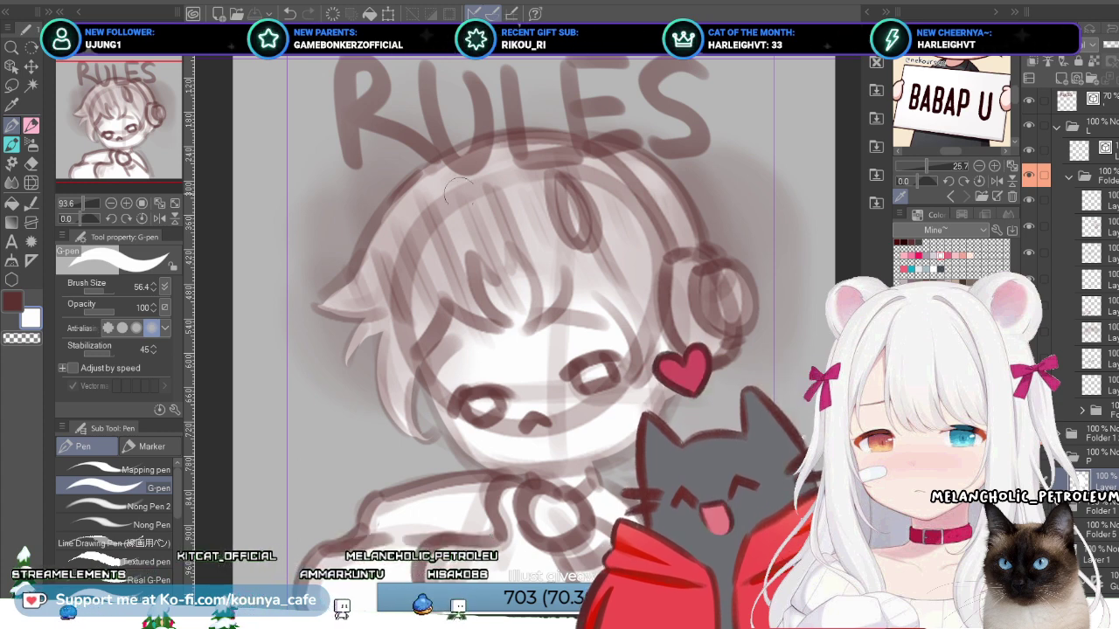
scroll(521, 311, "down", 3)
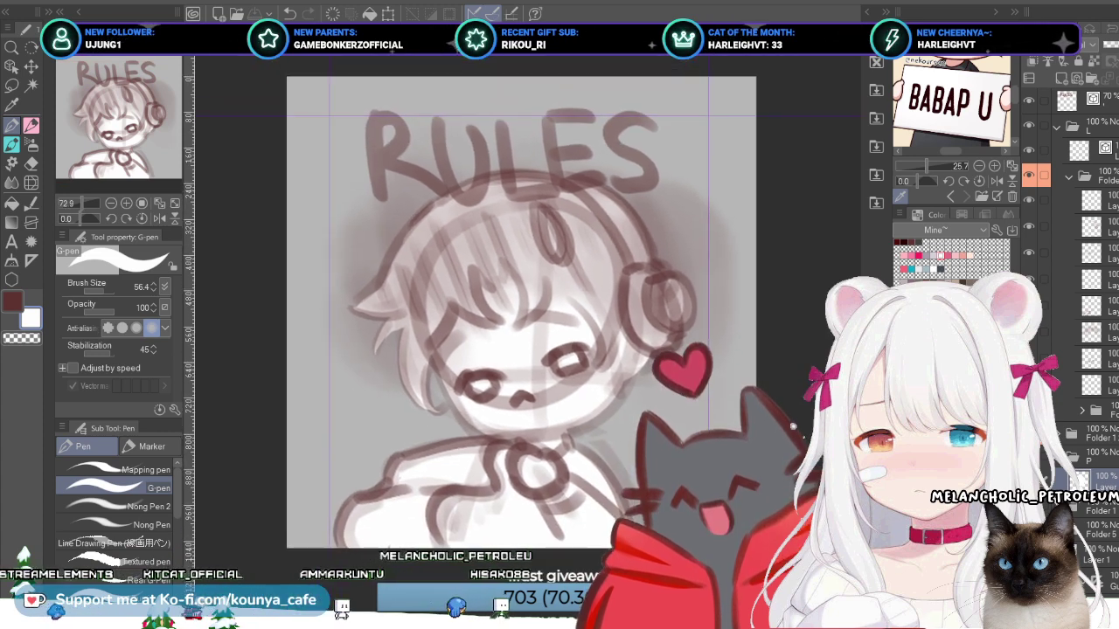
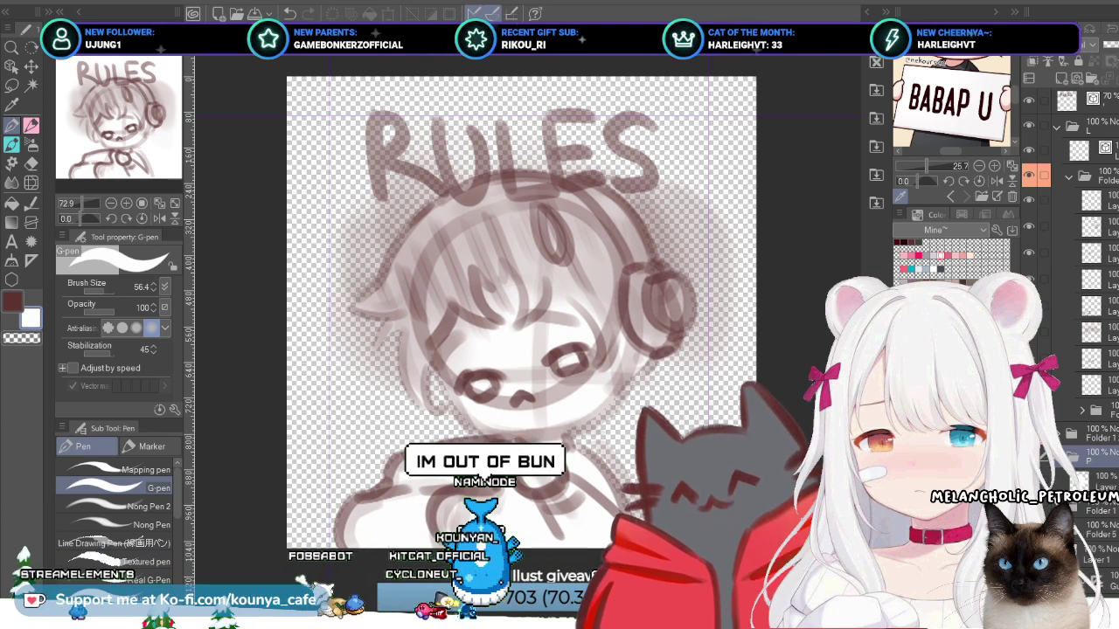
key("Delete")
key("ctrl+z")
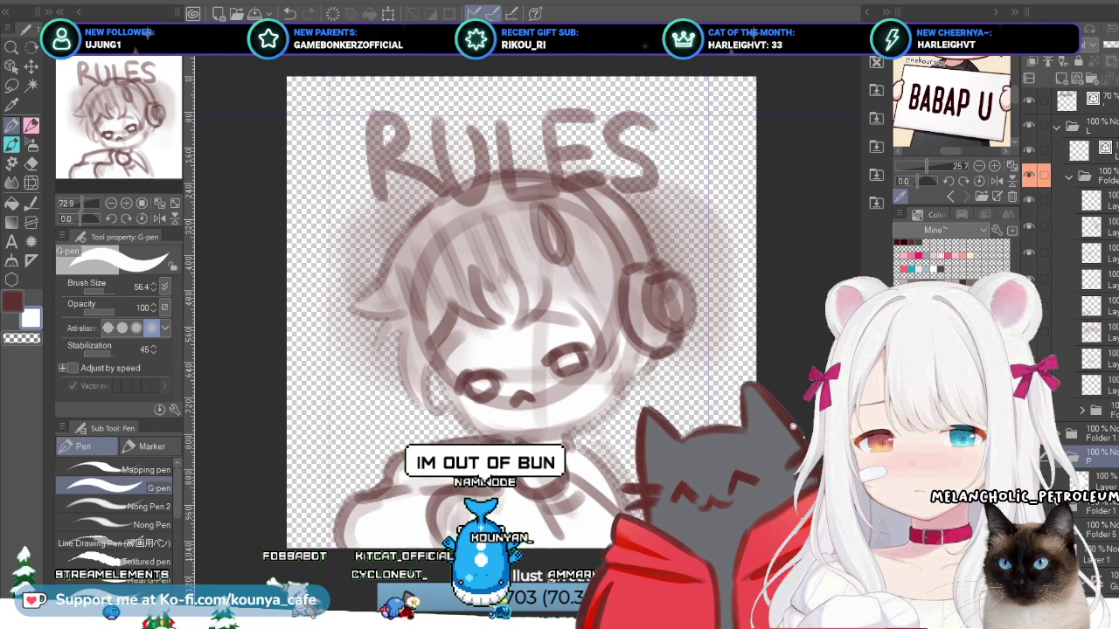
key("ctrl+z")
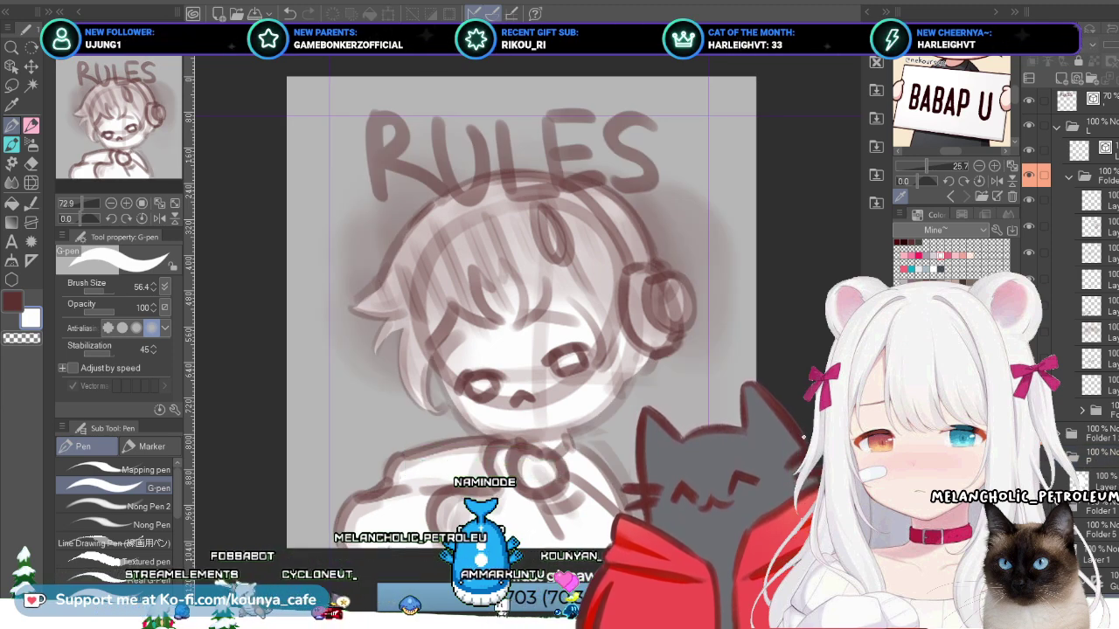
key("ctrl+z")
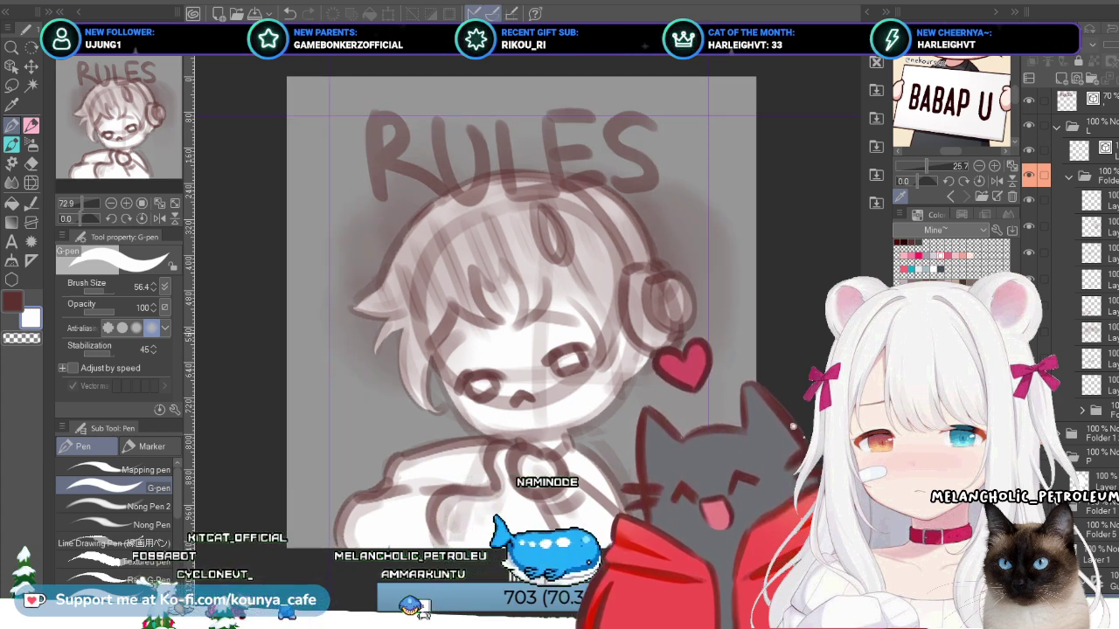
Step: Select the vector line layer above the sketch folder and set up the SU-Cream Pencil in dark red-brown at a size of about 30
left_click_drag(521, 306, 506, 319)
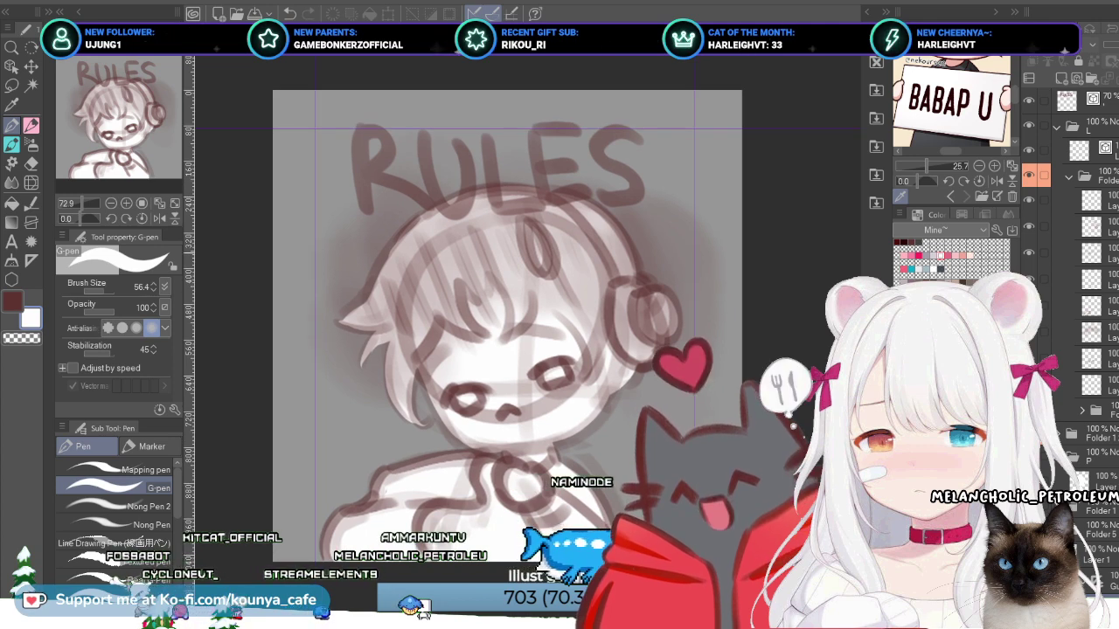
left_click(1084, 150)
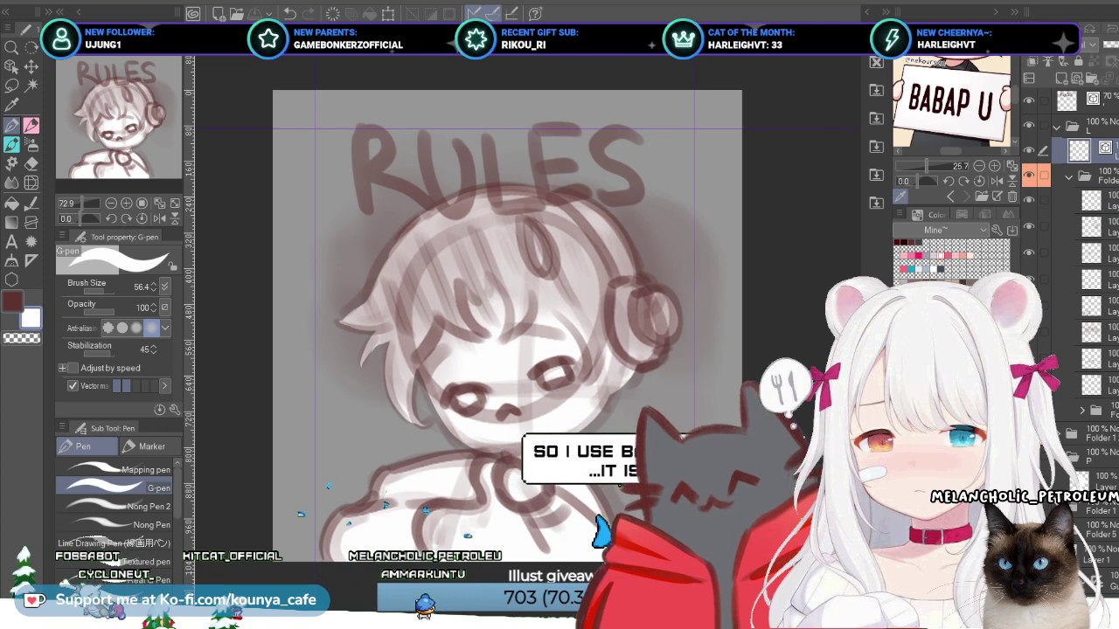
left_click(1093, 456)
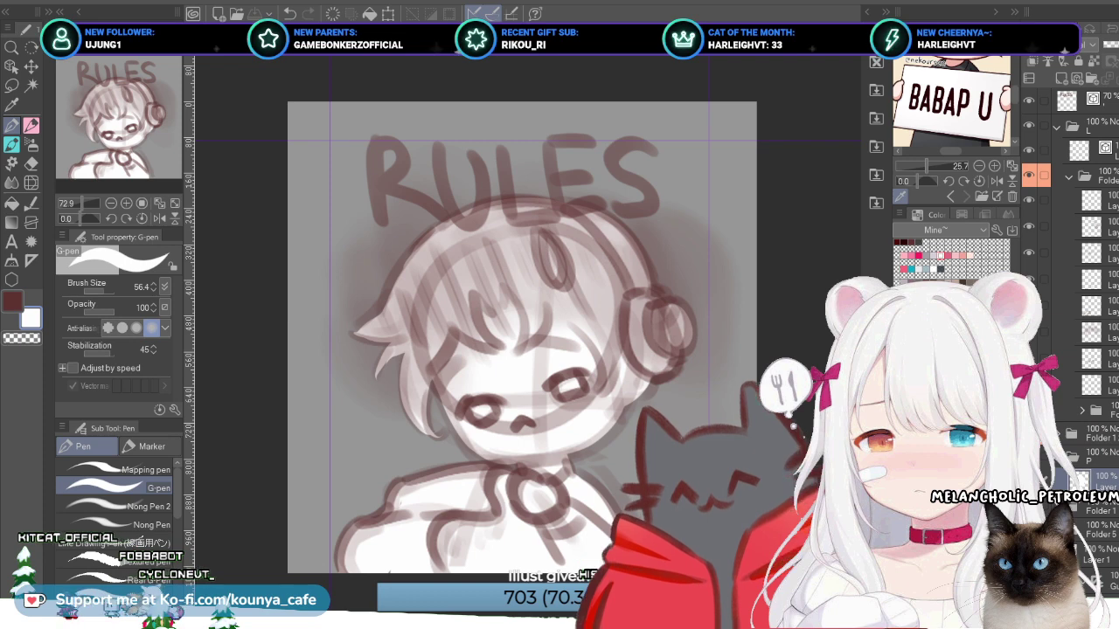
left_click(1084, 150)
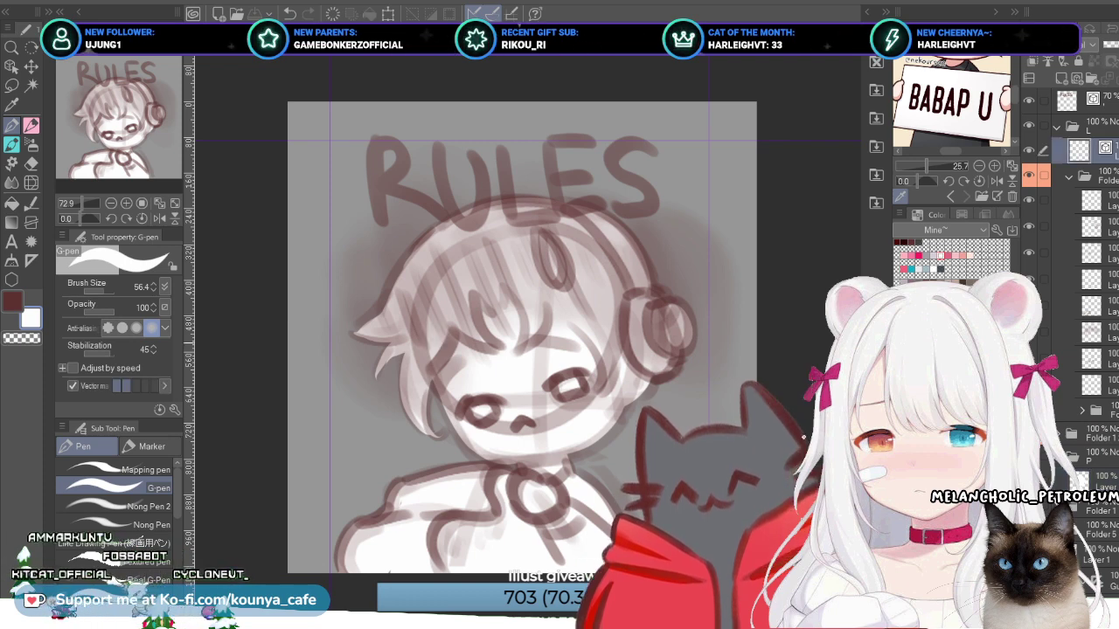
key("p")
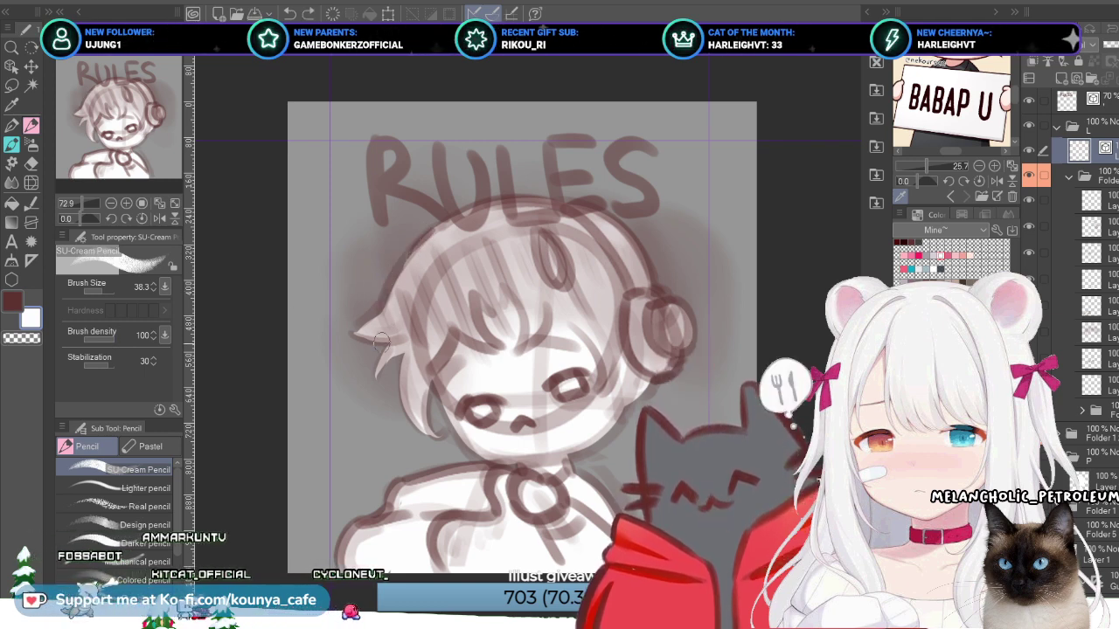
key("x")
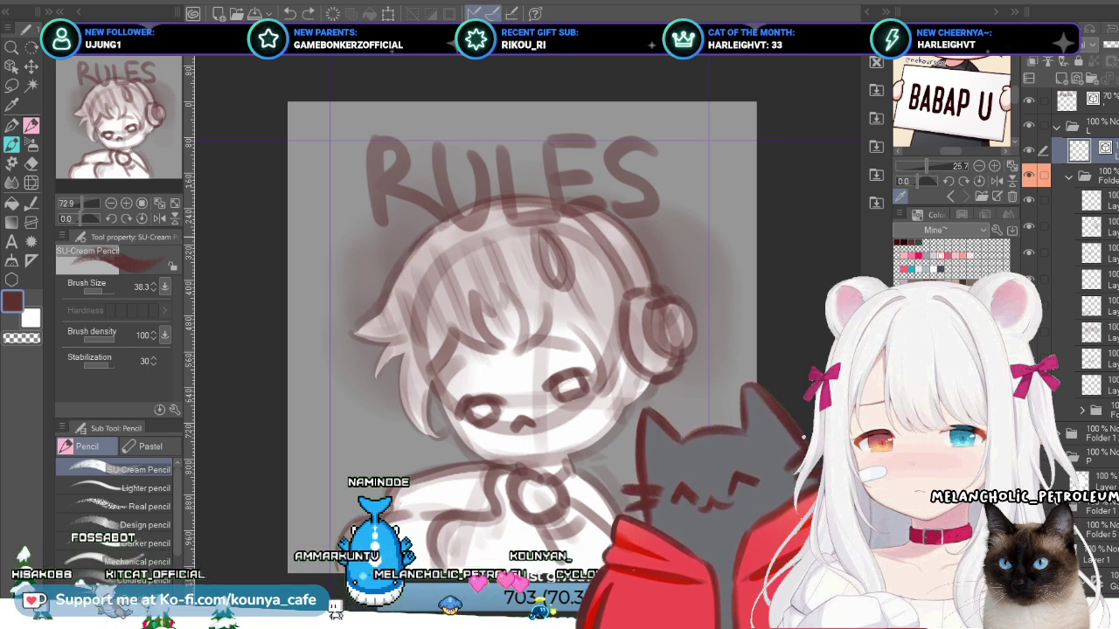
scroll(388, 244, "up", 2)
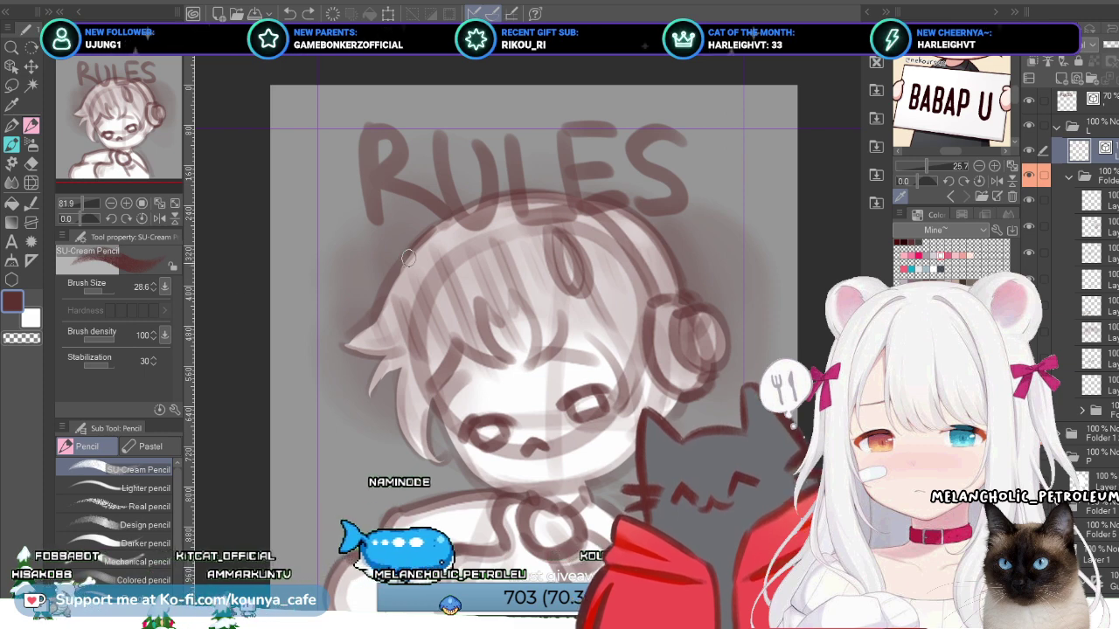
key("bracketleft")
key("bracketleft")
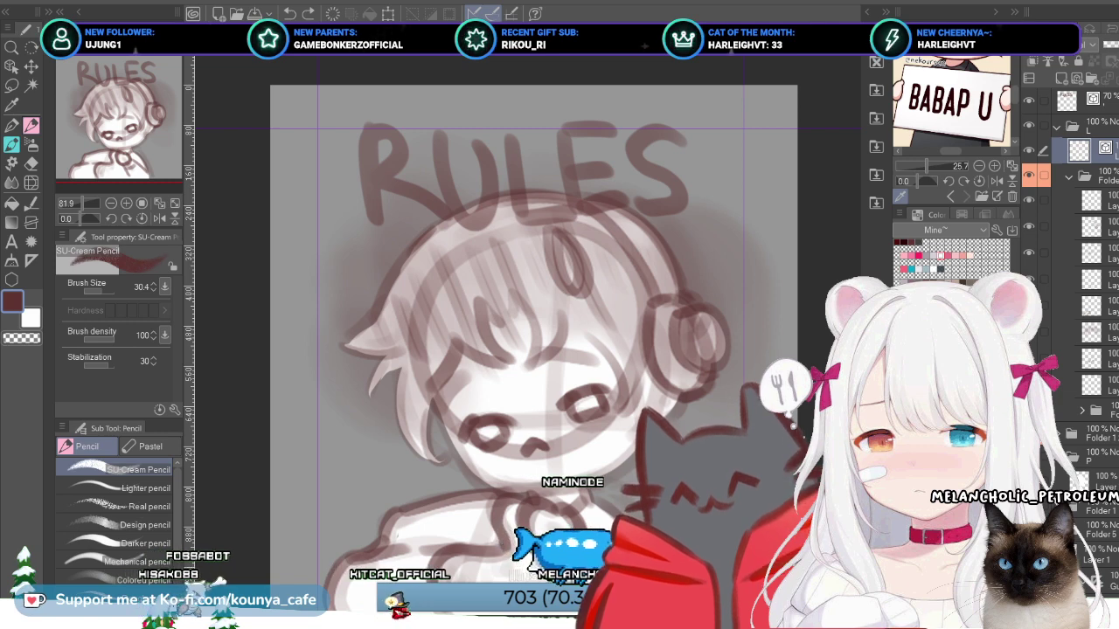
left_click_drag(446, 218, 385, 316)
key("ctrl+z")
left_click_drag(442, 215, 365, 331)
key("ctrl+z")
mouse_move(472, 195)
left_mouse_down()
mouse_move(409, 255)
mouse_move(370, 332)
left_mouse_up()
key("ctrl+z")
left_click_drag(472, 199, 376, 313)
key("ctrl+z")
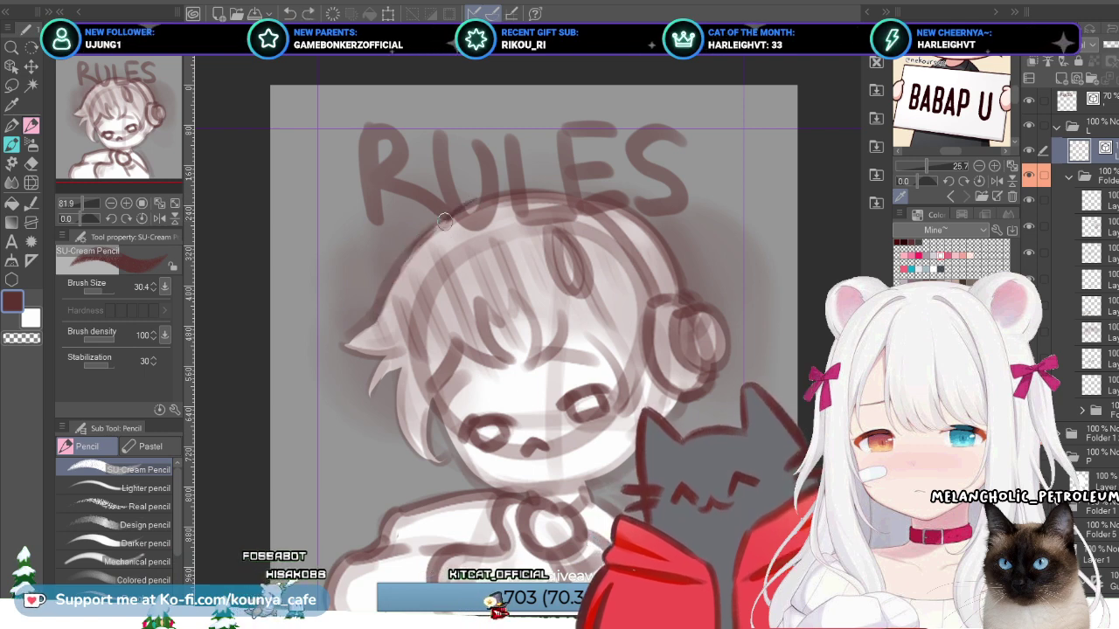
mouse_move(463, 204)
left_mouse_down()
mouse_move(397, 284)
mouse_move(371, 290)
left_mouse_up()
key("ctrl+z")
mouse_move(495, 187)
left_mouse_down()
mouse_move(471, 200)
mouse_move(390, 316)
left_mouse_up()
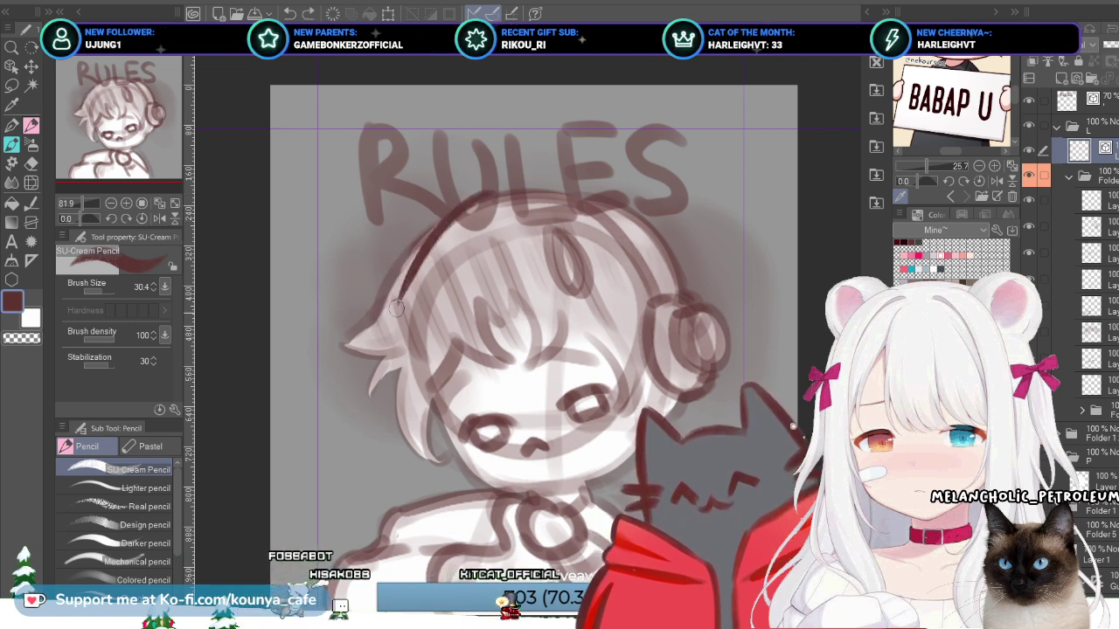
key("ctrl+z")
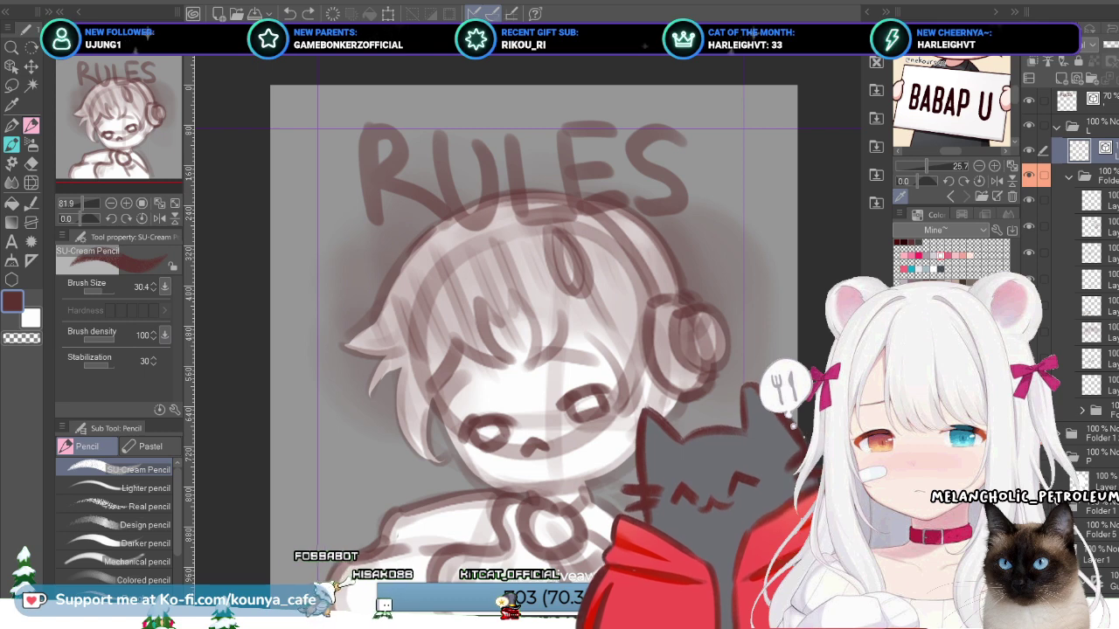
left_click_drag(472, 198, 396, 264)
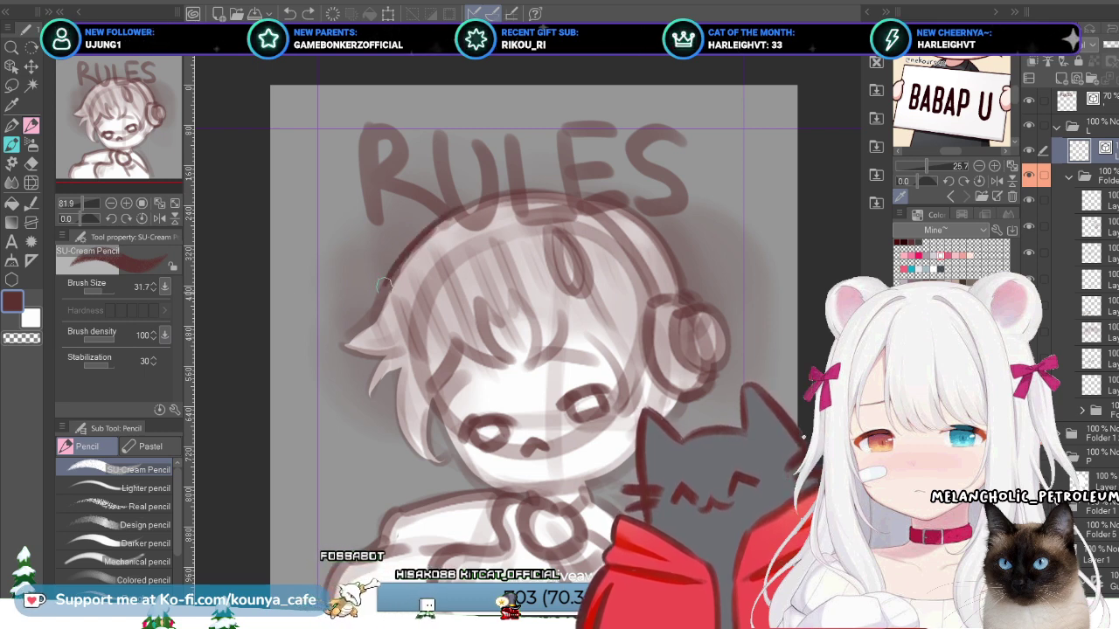
mouse_move(492, 199)
left_mouse_down()
mouse_move(419, 258)
mouse_move(388, 302)
left_mouse_up()
key("ctrl+z")
mouse_move(505, 194)
left_mouse_down()
mouse_move(394, 268)
mouse_move(362, 319)
left_mouse_up()
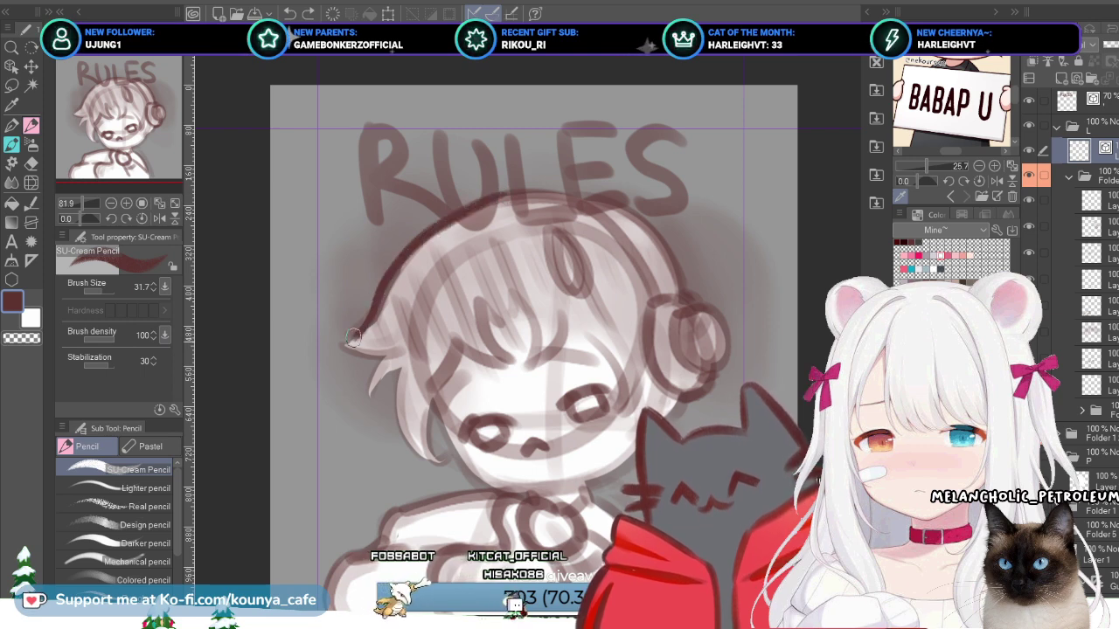
key("ctrl+z")
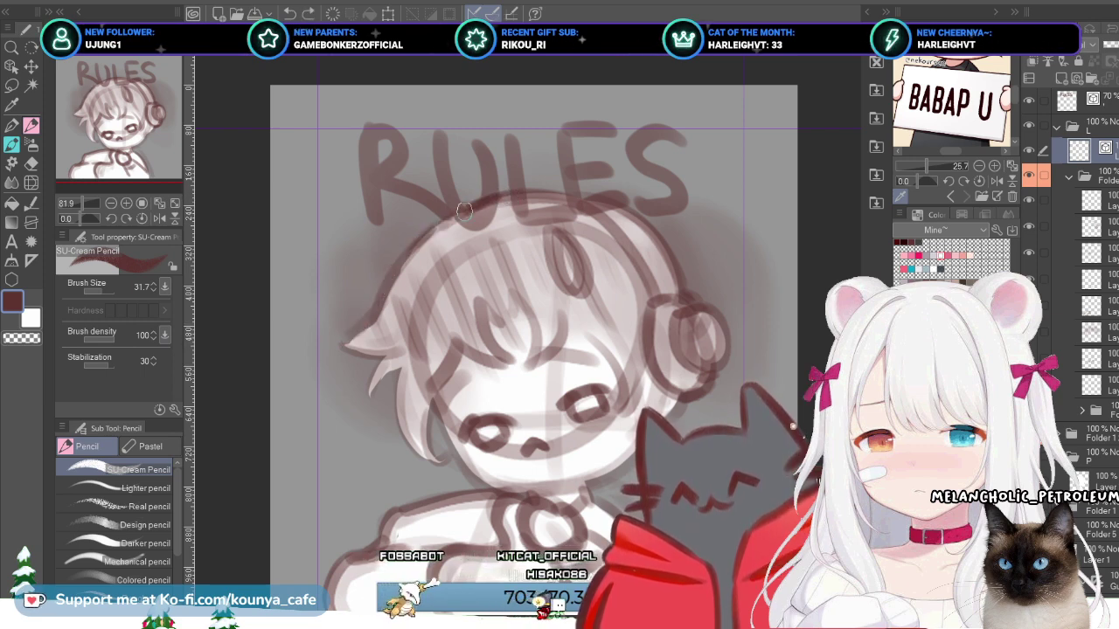
Step: Draw the outer hair outline from the crown down to the pointed tip of the flicked tuft, using the SU-Cream Pencil at 31.7
left_click_drag(486, 197, 365, 317)
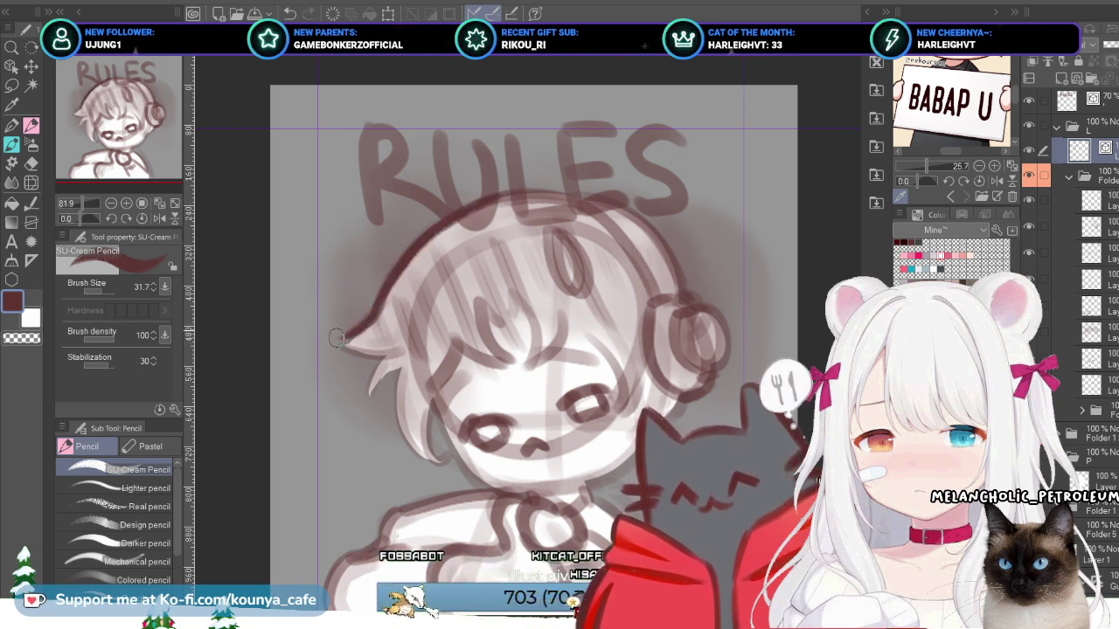
left_click_drag(357, 335, 334, 348)
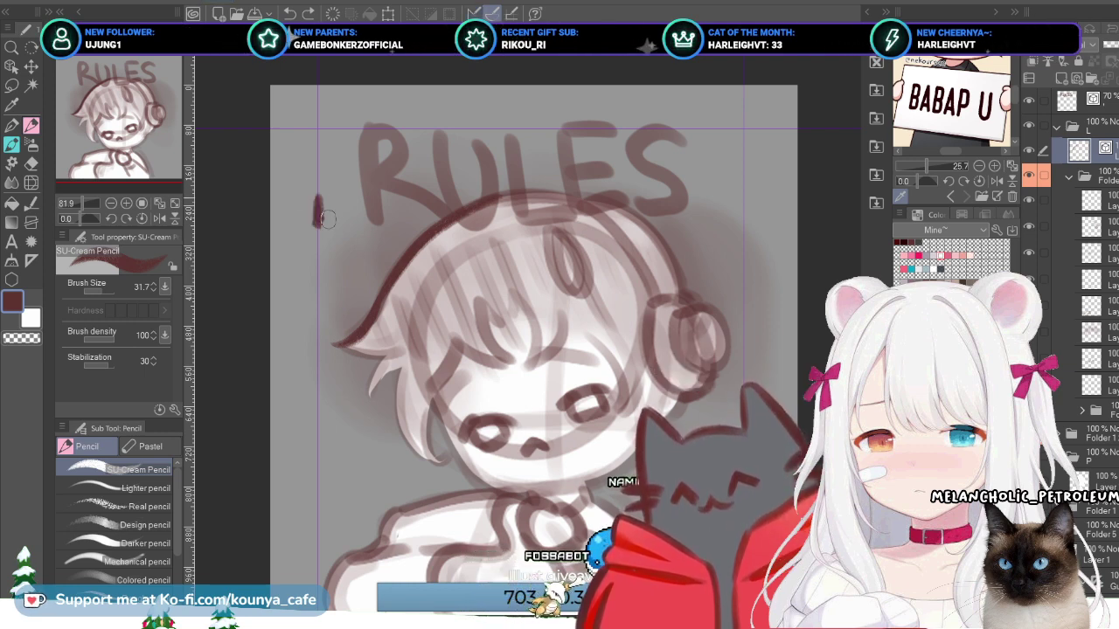
left_click_drag(320, 215, 318, 293)
key("ctrl+z")
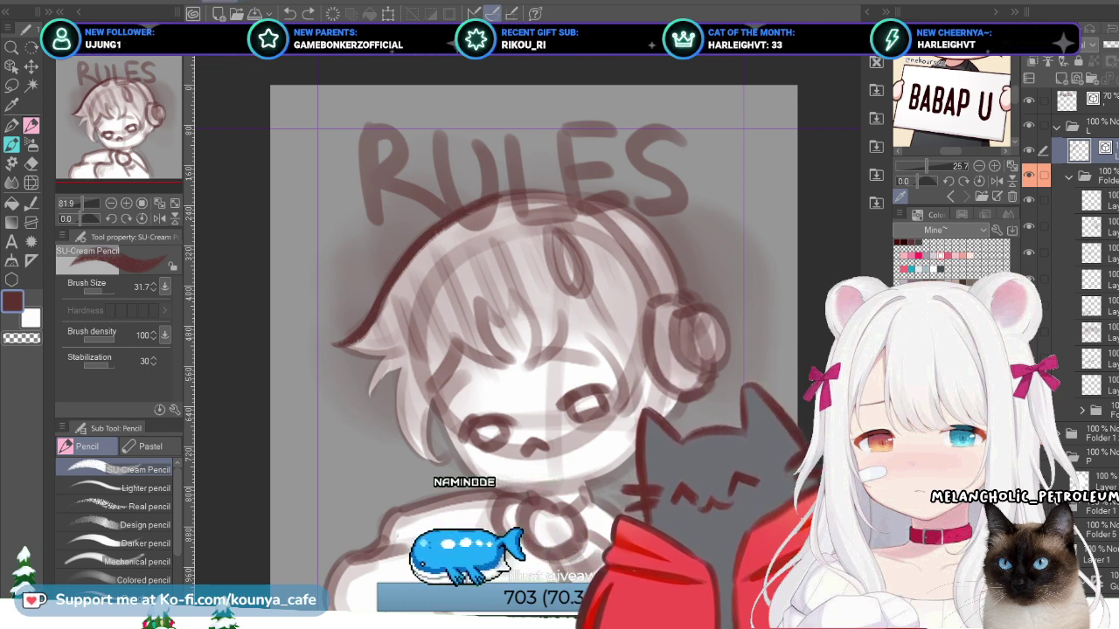
left_click_drag(340, 323, 334, 318)
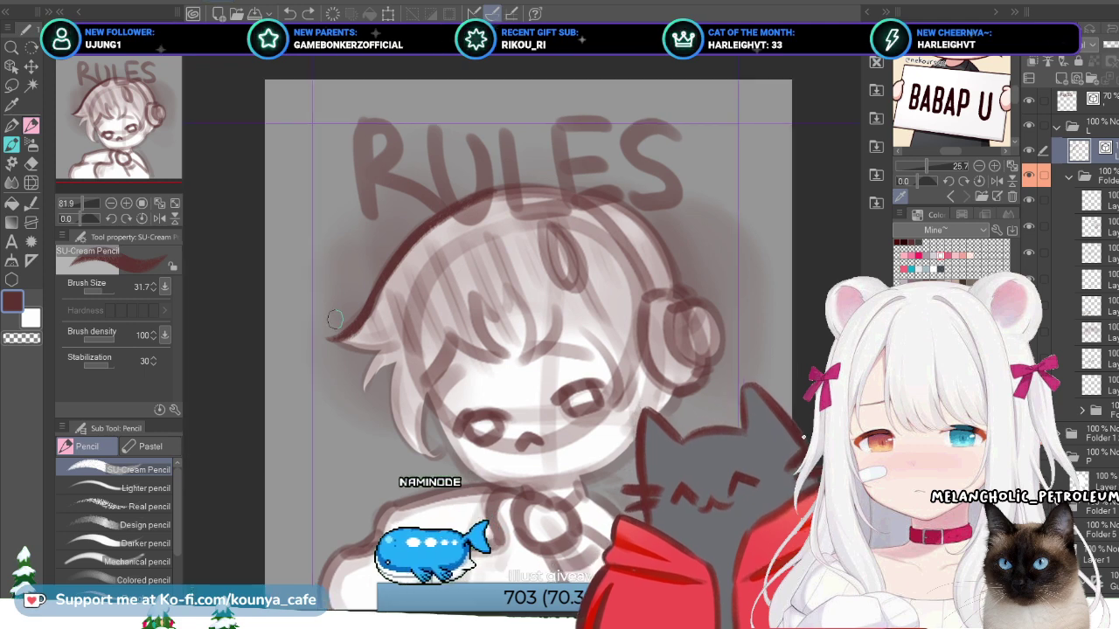
left_click_drag(312, 243, 310, 155)
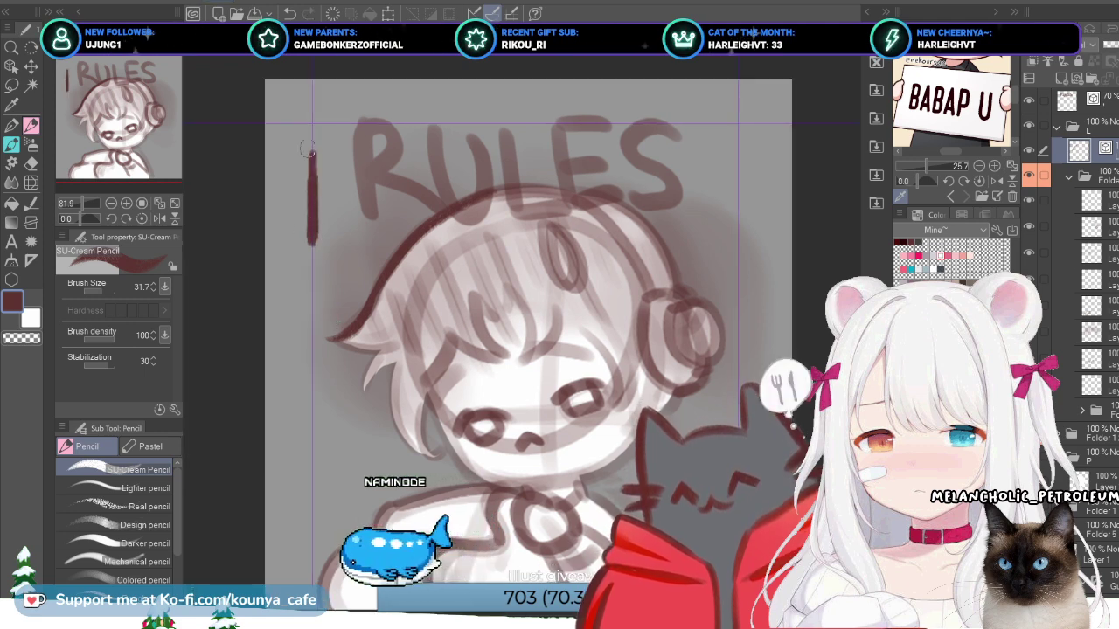
key("ctrl+z")
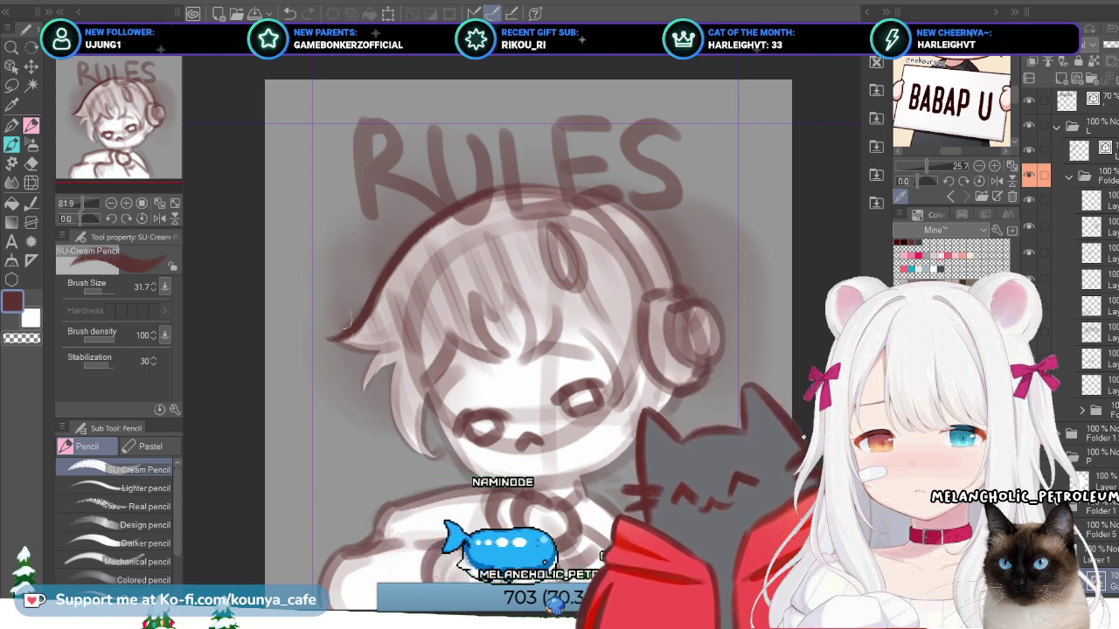
left_click_drag(359, 296, 291, 233)
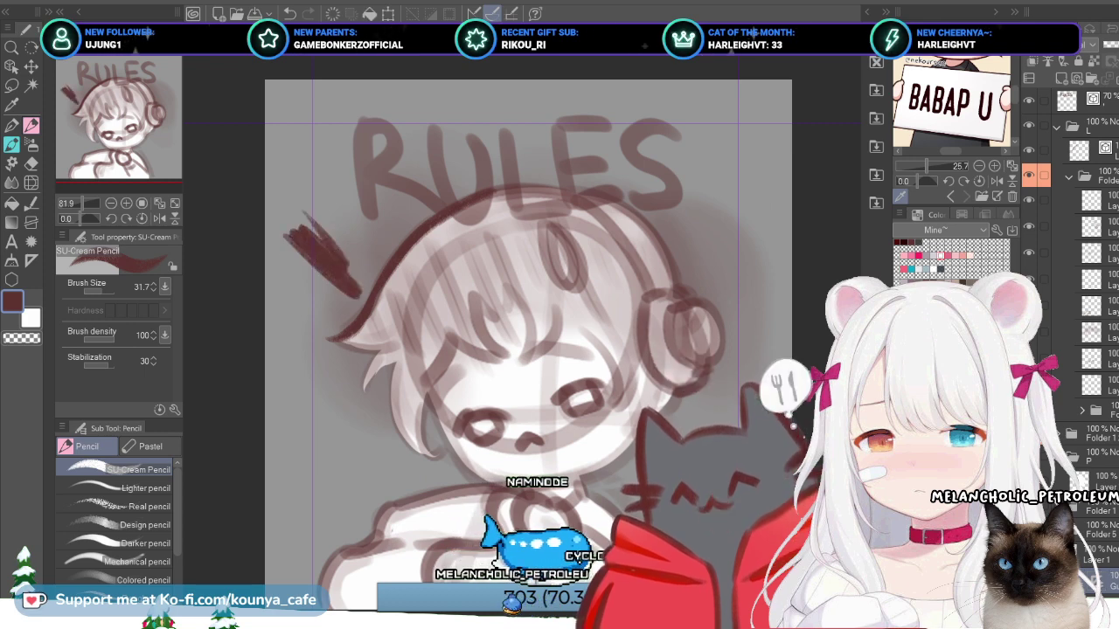
key("ctrl+z")
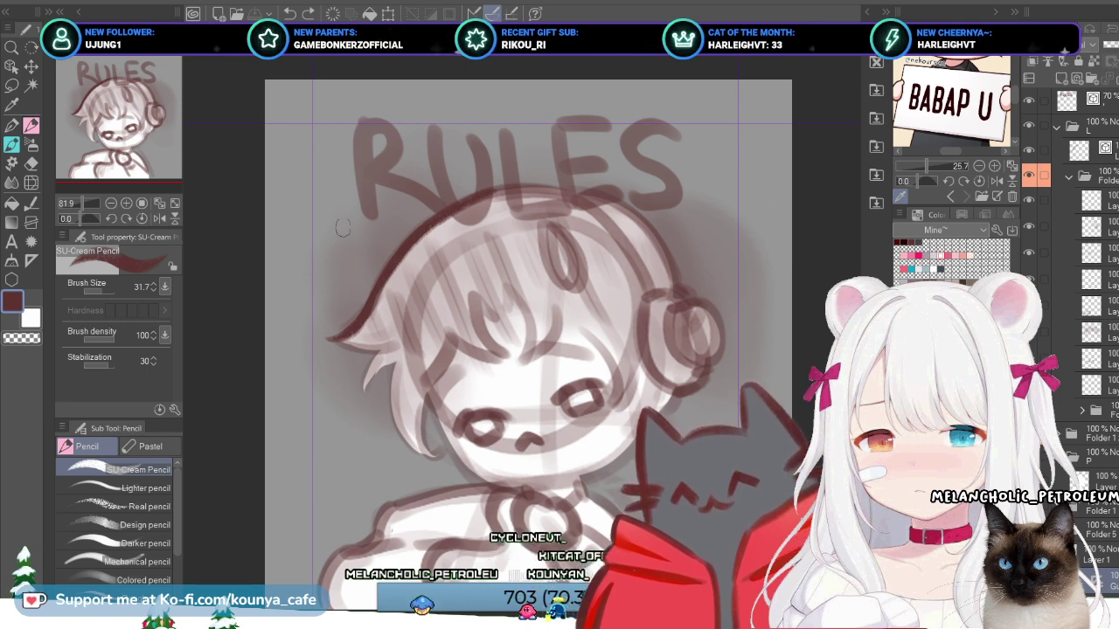
scroll(524, 332, "up", 3)
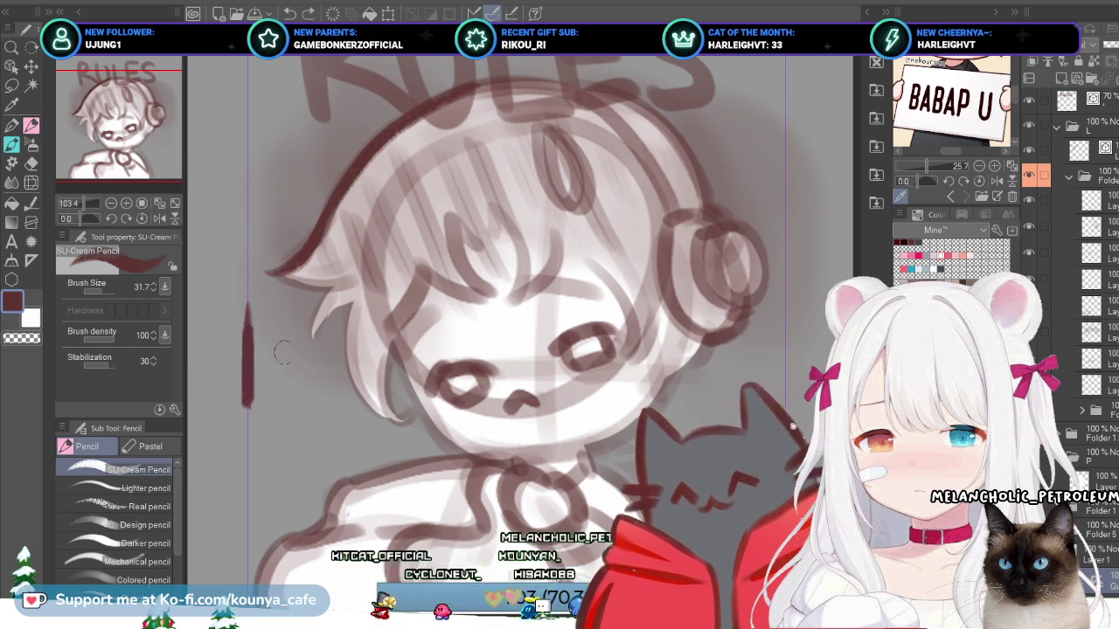
key("ctrl+z")
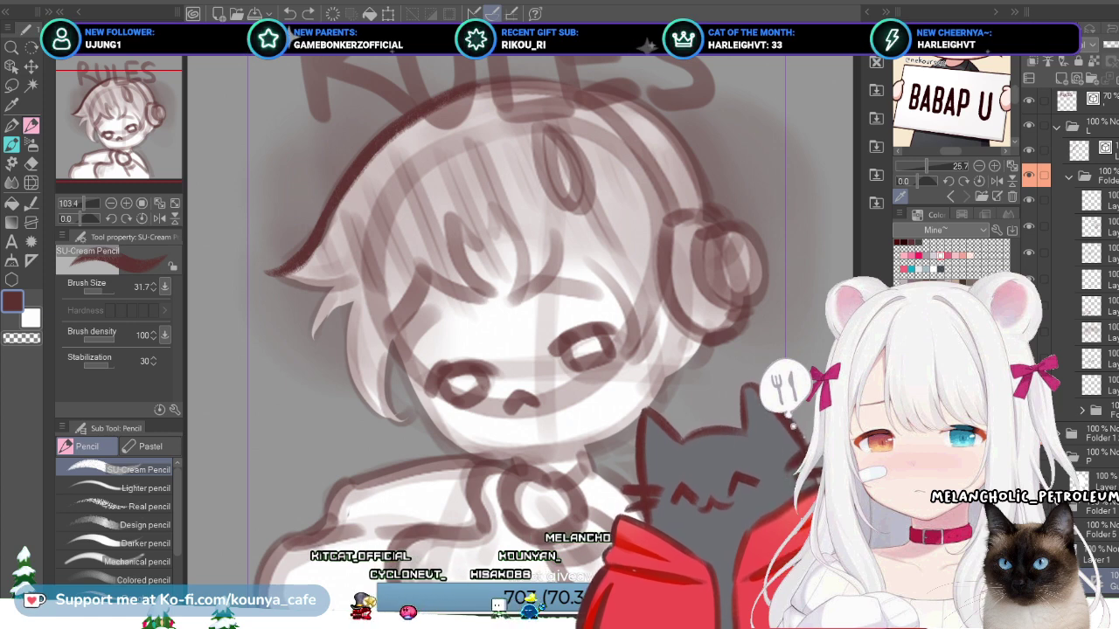
left_click(1092, 358)
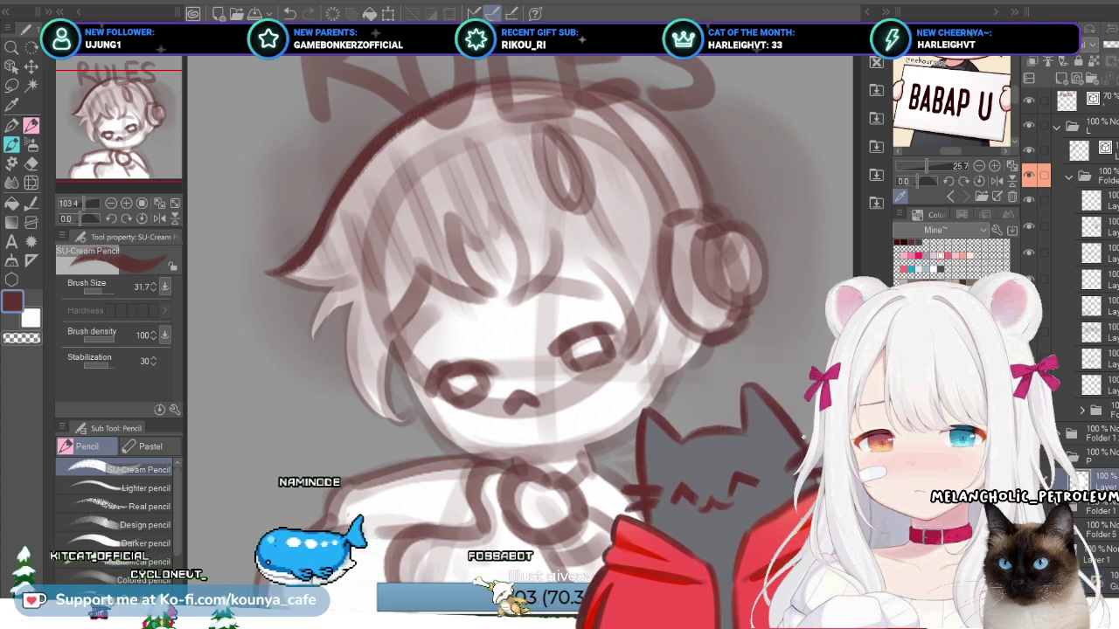
key("ctrl+a")
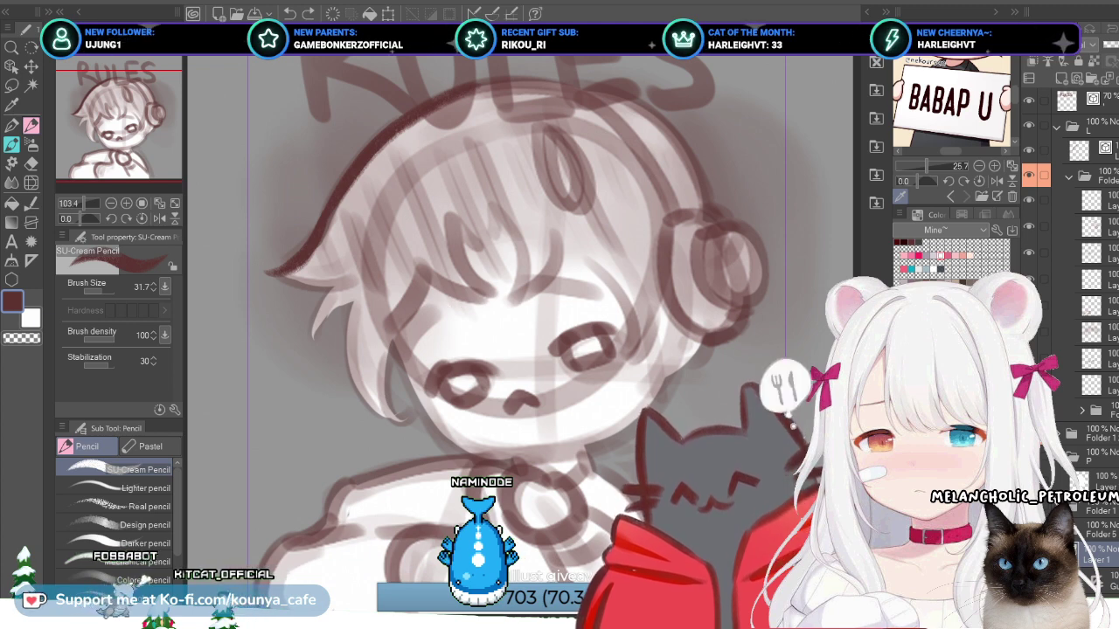
Step: Reselect the vector line layer and draw the flicked tuft's underside and the small strand below it with the pencil at 24.8
left_click(1084, 151)
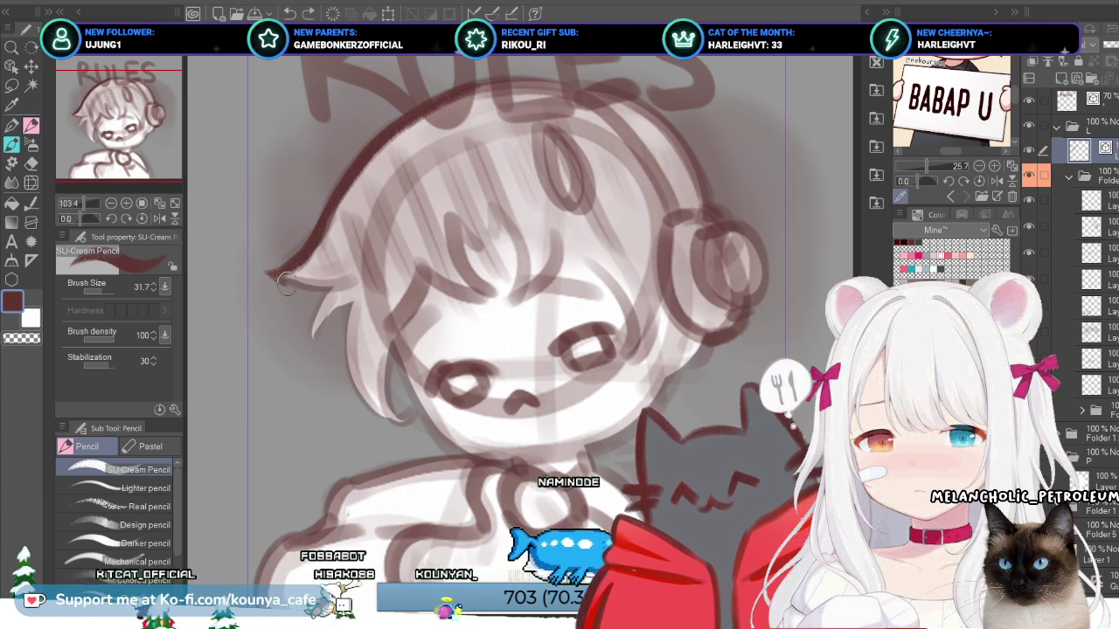
left_click_drag(272, 273, 340, 294)
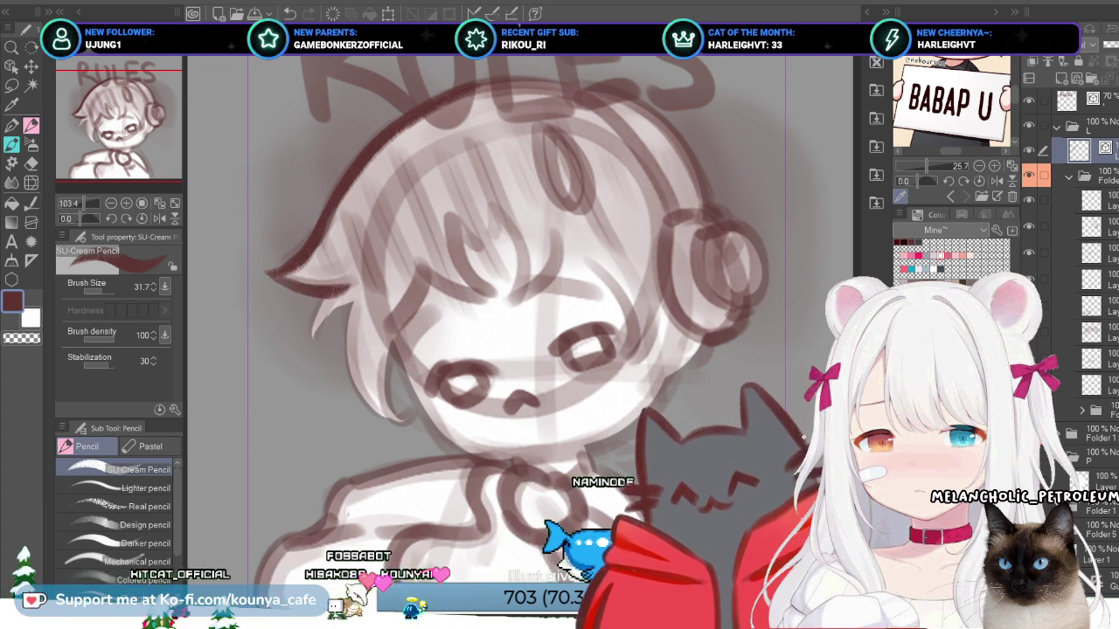
key("ctrl+z")
key("bracketleft")
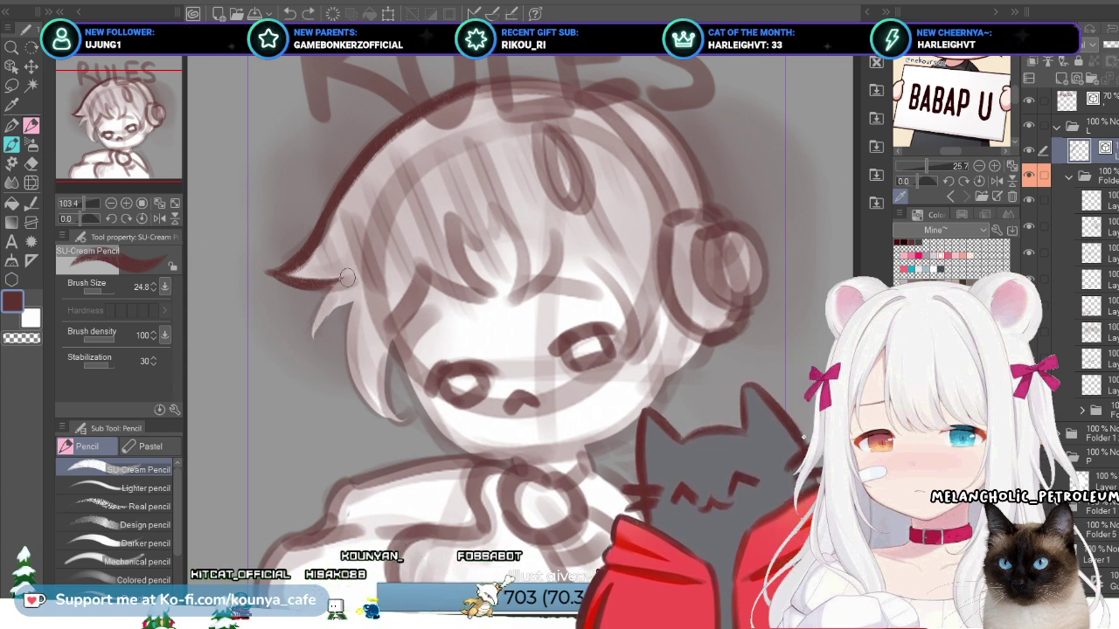
key("ctrl+z")
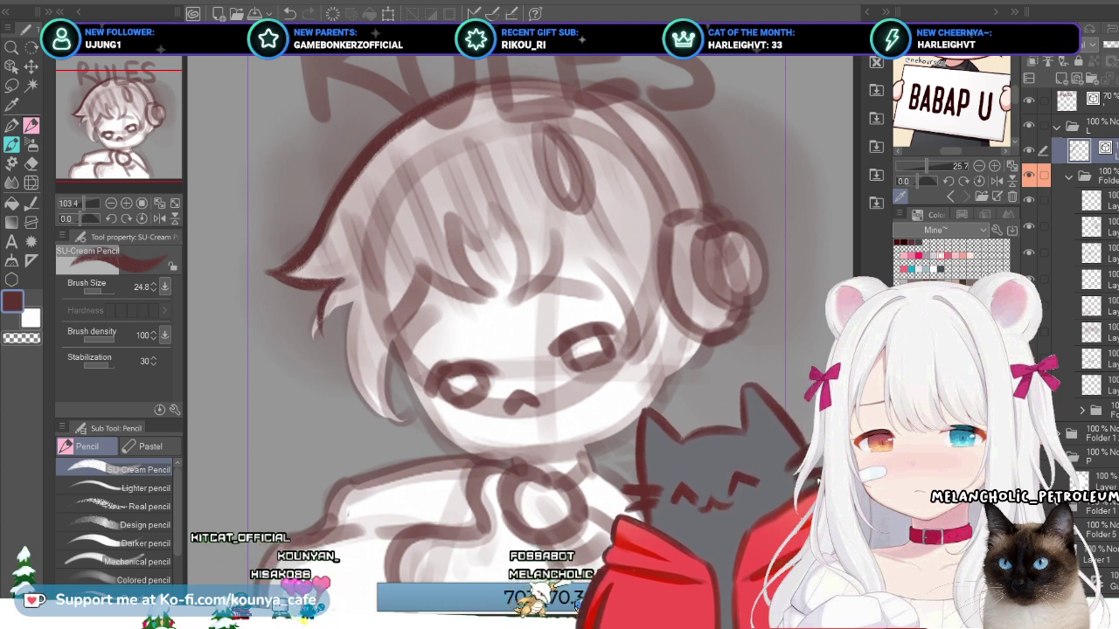
left_click_drag(345, 277, 316, 338)
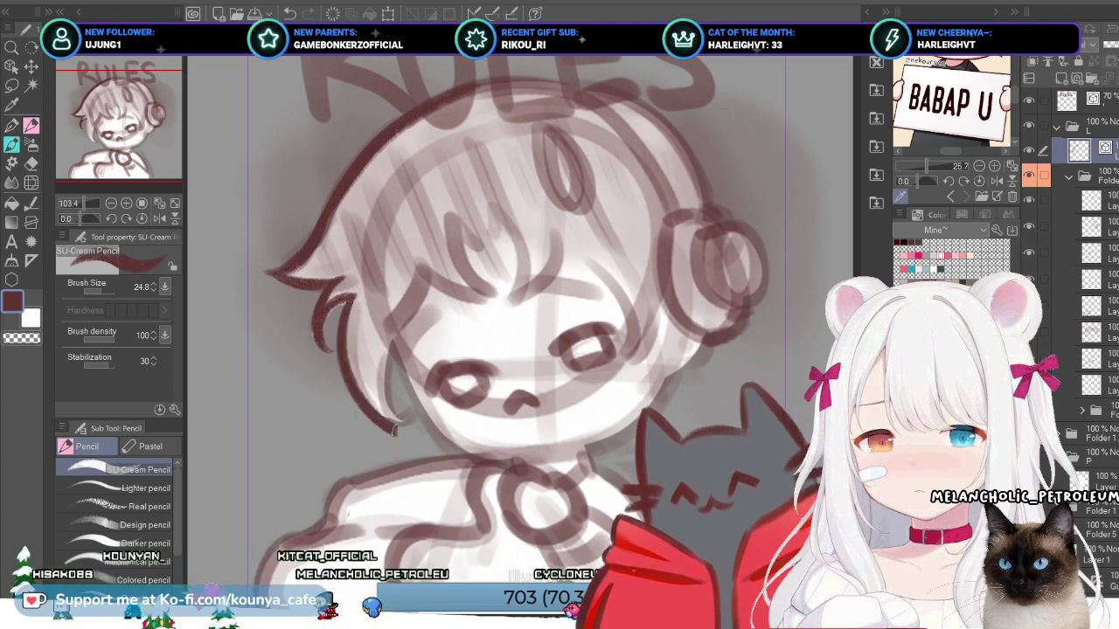
Step: Draw the outer and inner edges of the long hair lock beside the face, meeting in a point at cheek level
mouse_move(354, 295)
left_mouse_down()
mouse_move(344, 335)
mouse_move(403, 418)
left_mouse_up()
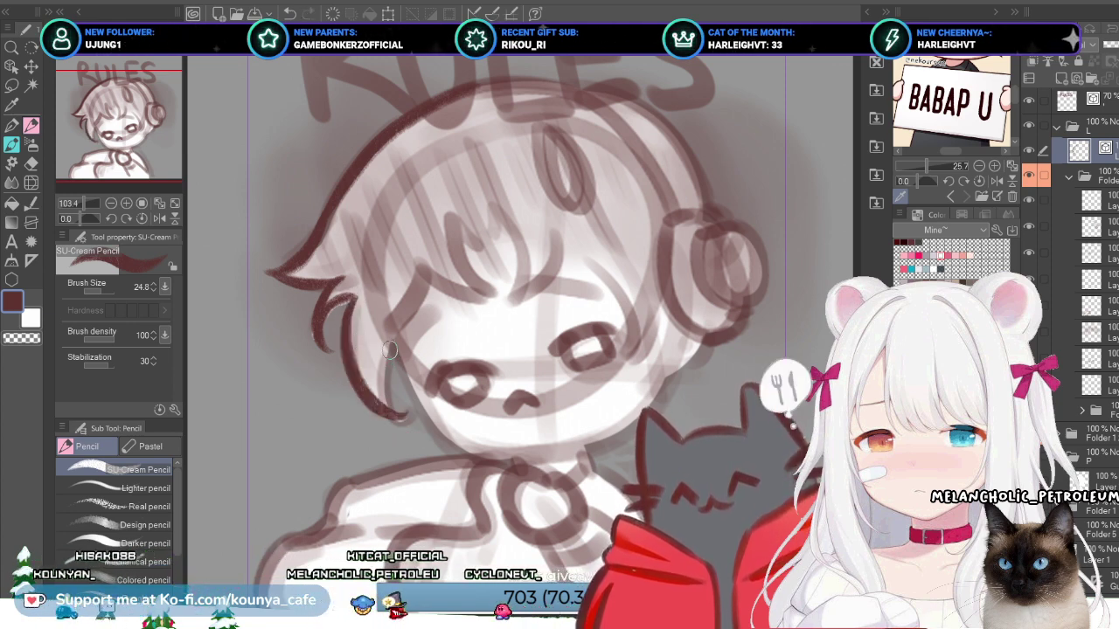
left_click_drag(391, 347, 403, 420)
key("ctrl+z")
left_click_drag(386, 346, 409, 422)
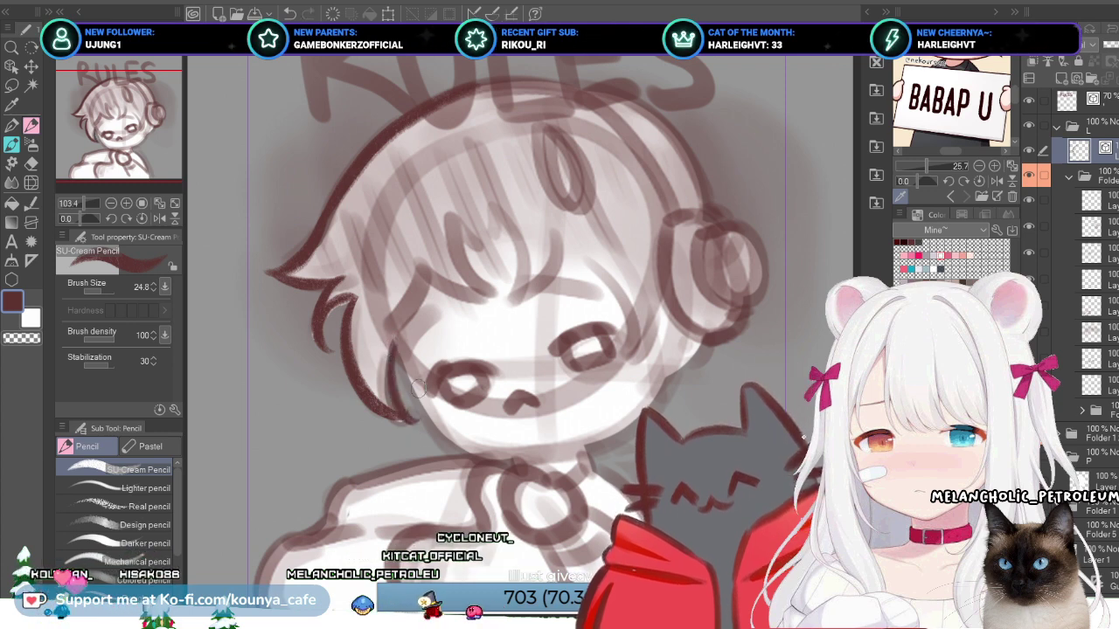
key("ctrl+z")
left_click_drag(389, 346, 407, 417)
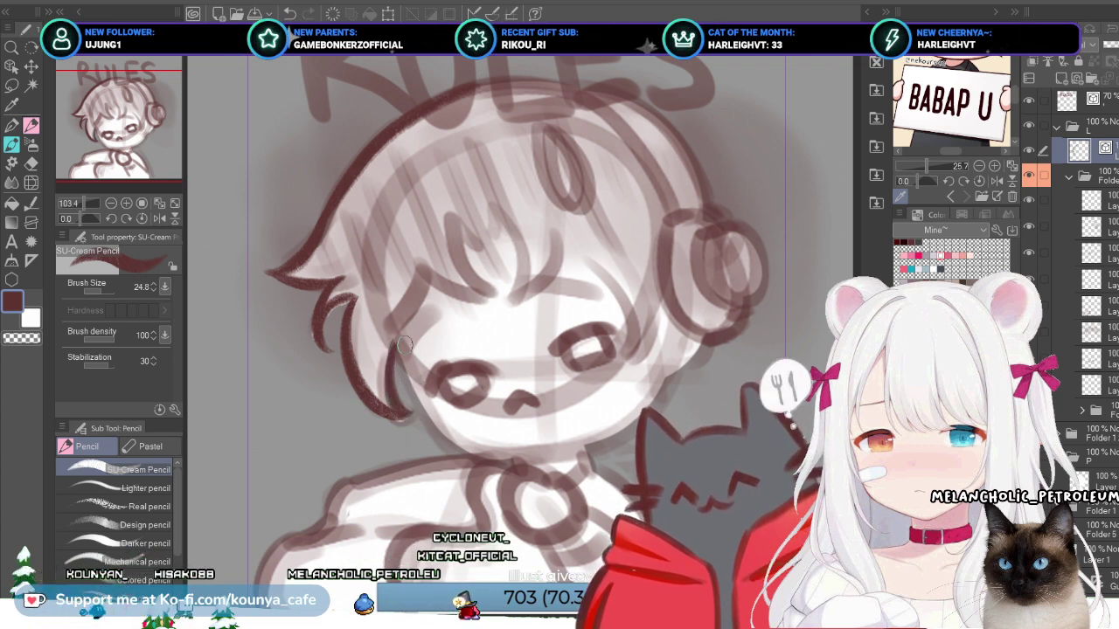
Step: Draw the fringe edge from the side lock up to its peak and across to the forehead centre, adding the first central strand curve
left_click_drag(421, 278, 392, 342)
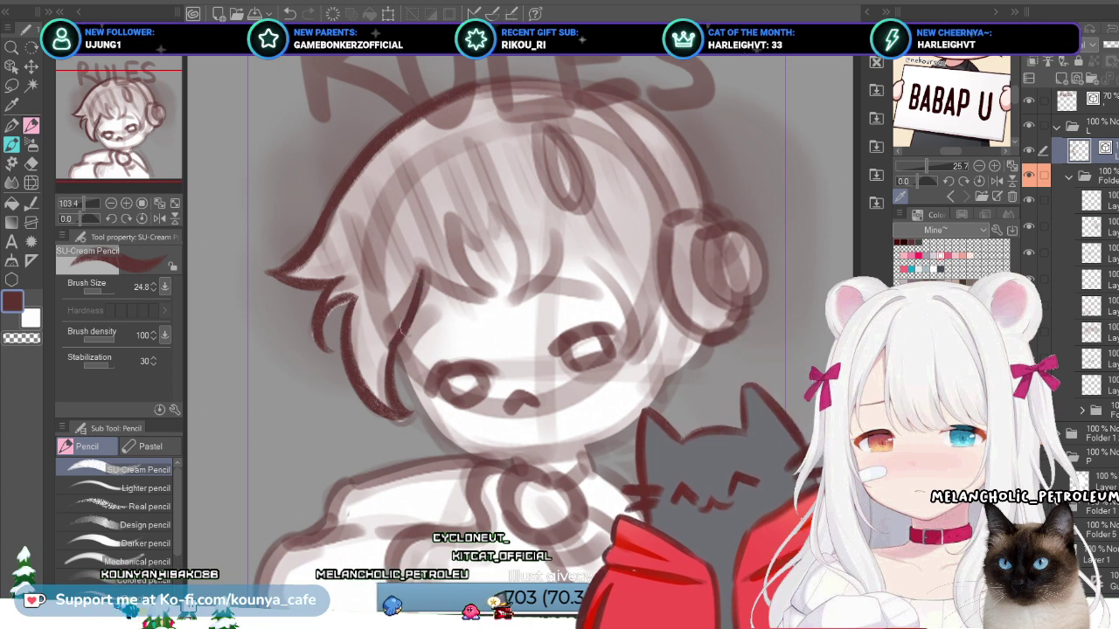
key("ctrl+z")
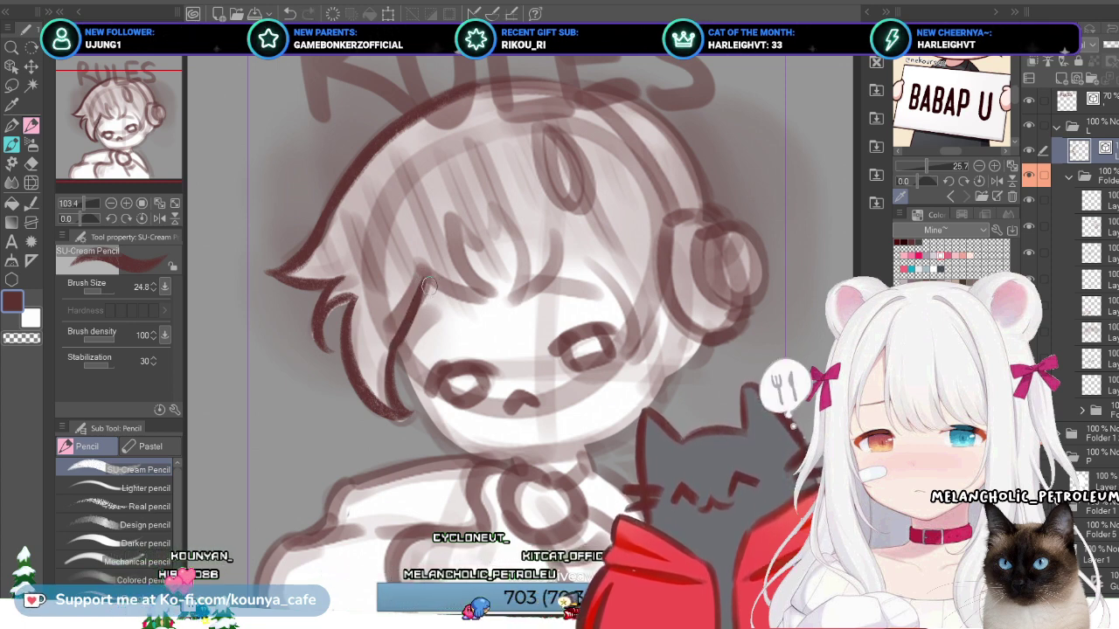
left_click_drag(428, 281, 492, 303)
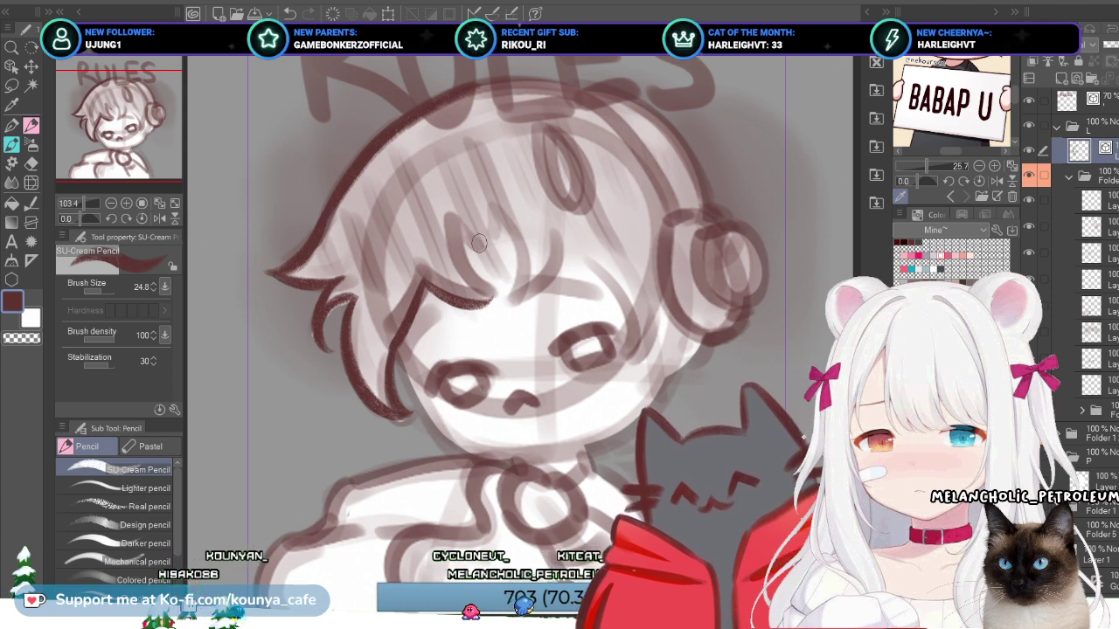
left_click_drag(461, 225, 488, 292)
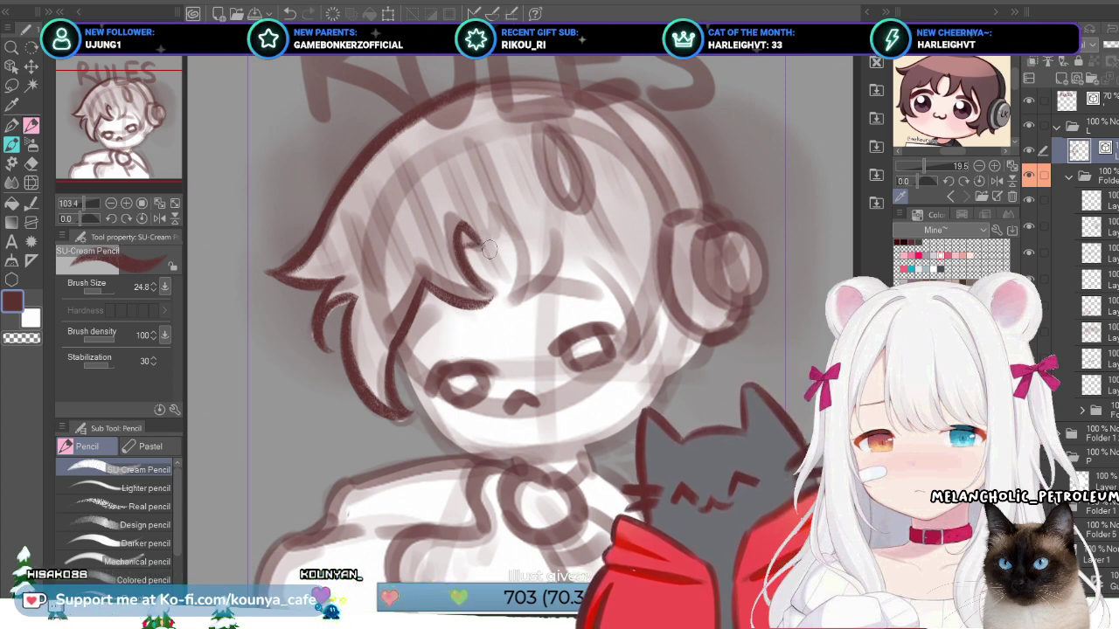
Step: Draw the taller pointed strand in the middle of the fringe, curving down to the forehead
mouse_move(480, 204)
left_mouse_down()
mouse_move(518, 258)
mouse_move(484, 203)
mouse_move(505, 306)
left_mouse_up()
key("ctrl+z")
left_click_drag(481, 203, 516, 295)
key("ctrl+z")
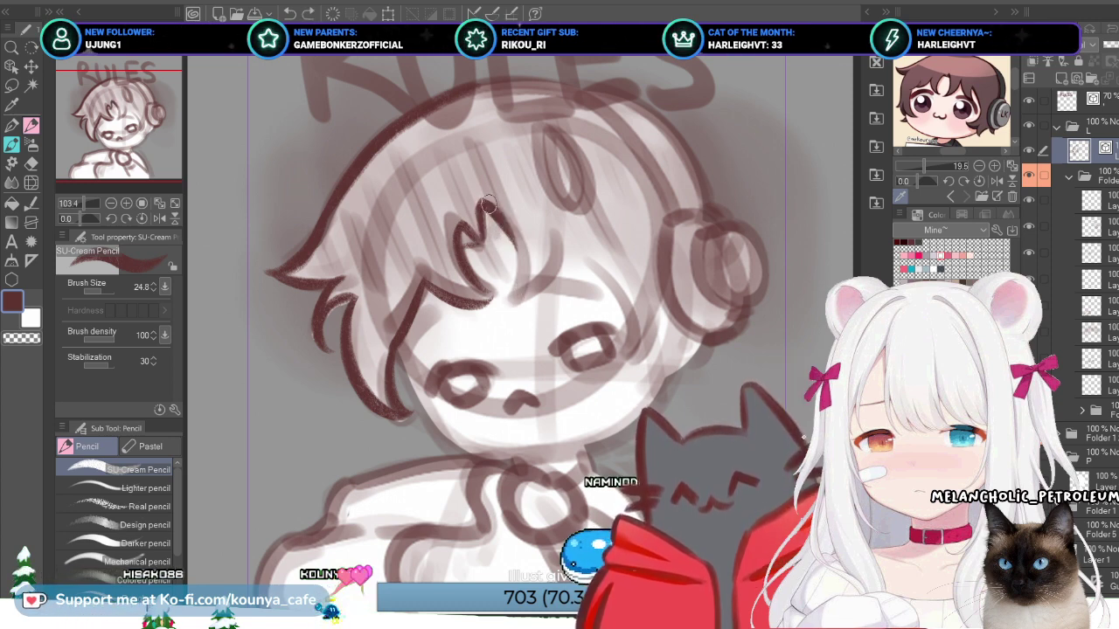
left_click_drag(485, 204, 516, 295)
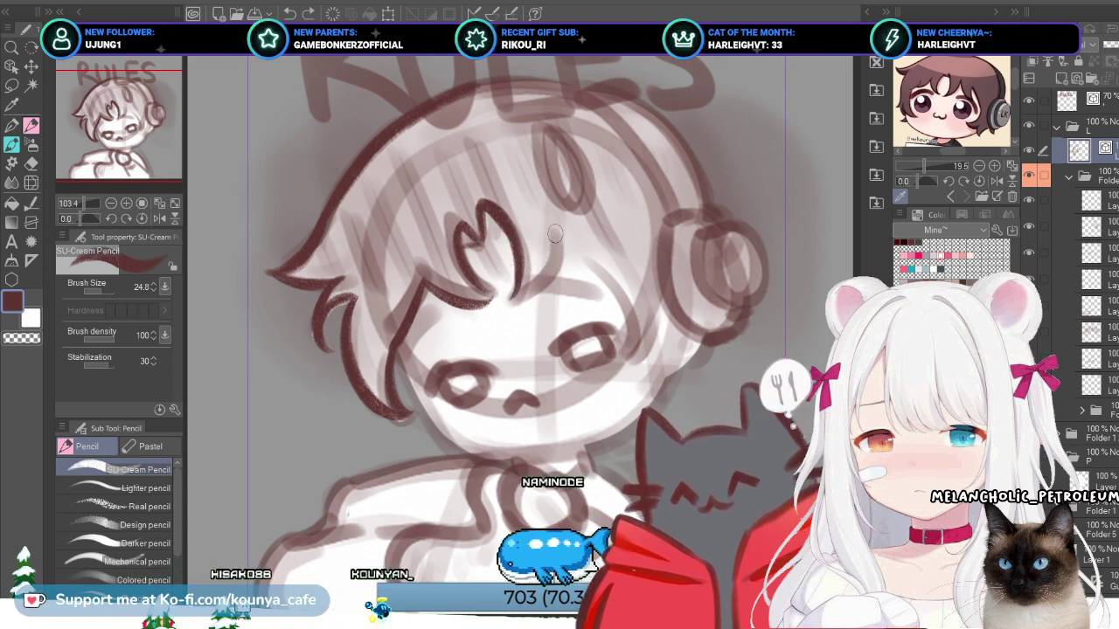
Step: Draw the curved strand edge rising from the central fringe tip toward the headphone side and refine the tips at the forehead centre
left_click_drag(554, 231, 523, 297)
key("ctrl+z")
left_click_drag(553, 231, 524, 302)
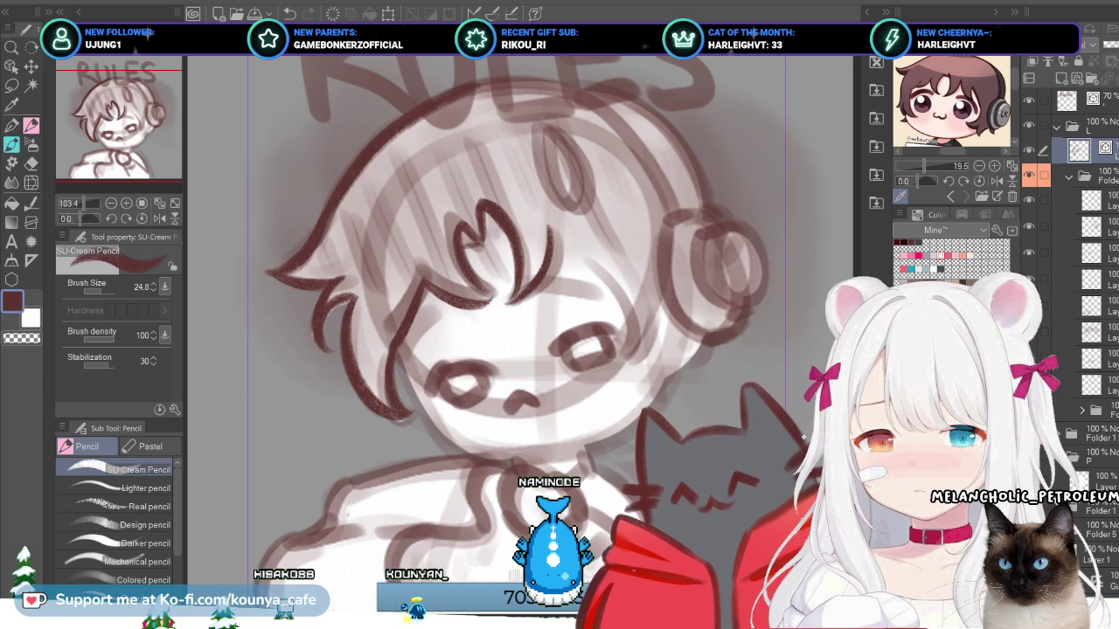
key("ctrl+z")
left_click_drag(552, 229, 518, 299)
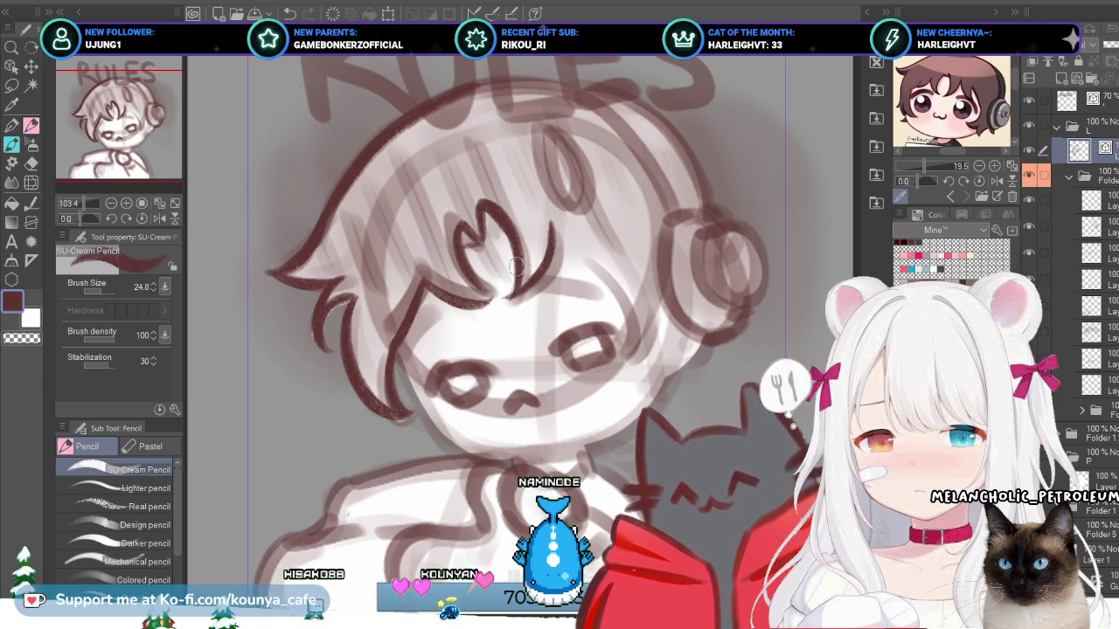
key("ctrl+z")
mouse_move(486, 222)
left_mouse_down()
mouse_move(465, 295)
mouse_move(504, 294)
left_mouse_up()
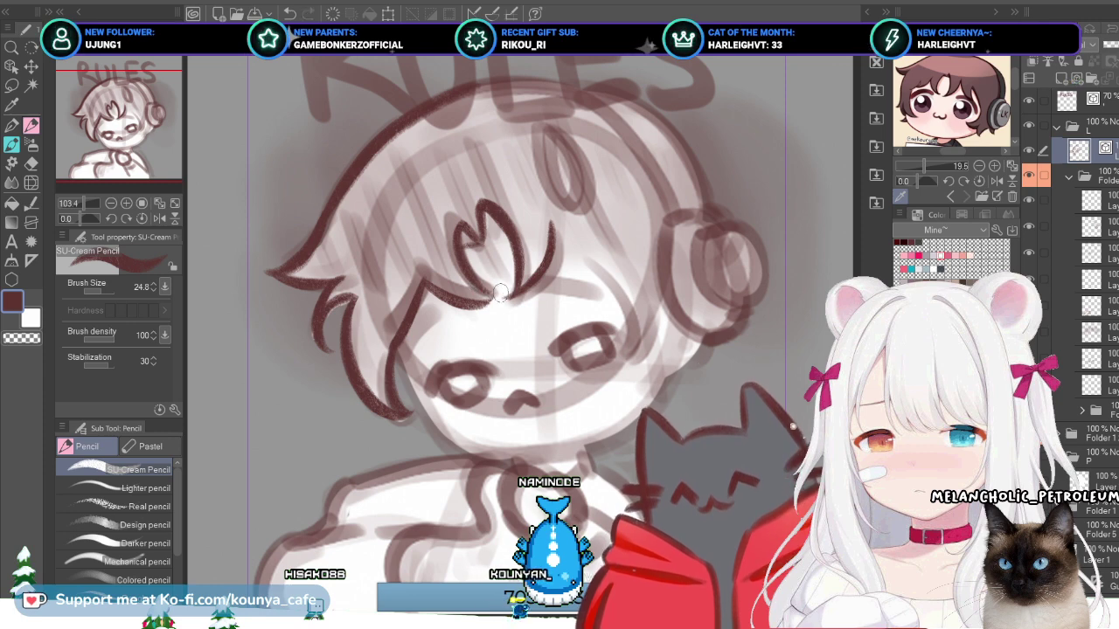
left_click_drag(437, 290, 494, 291)
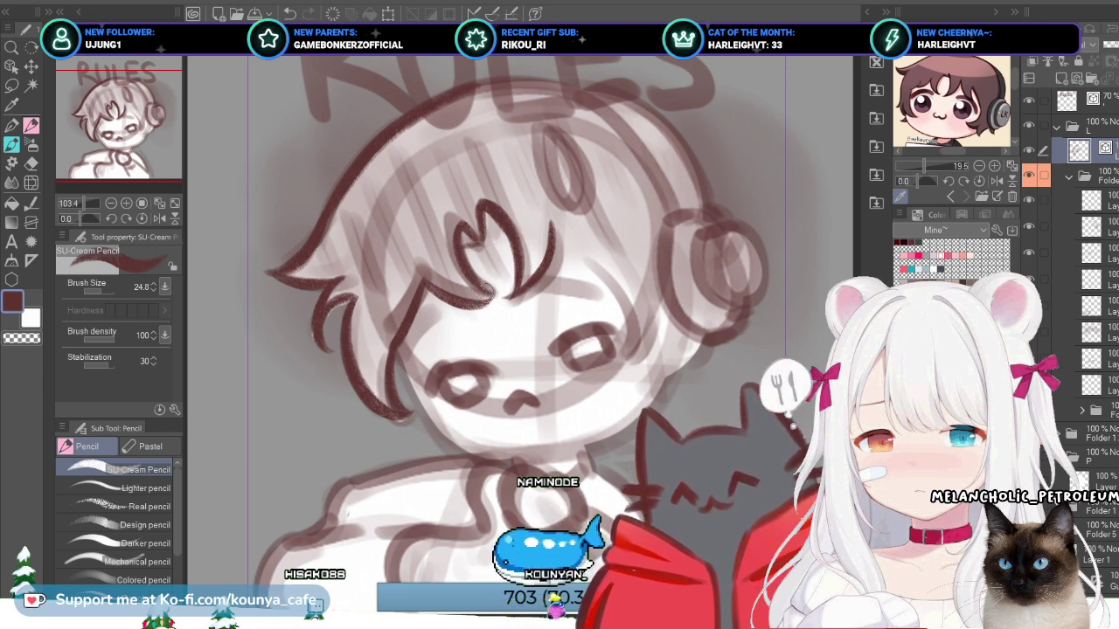
Step: Draw the long fringe line arching from the peak above the headphone-side eye down past that eye
left_click_drag(569, 233, 612, 361)
key("ctrl+z")
mouse_move(559, 220)
left_mouse_down()
mouse_move(609, 365)
mouse_move(624, 370)
left_mouse_up()
left_click(616, 367, "ctrl")
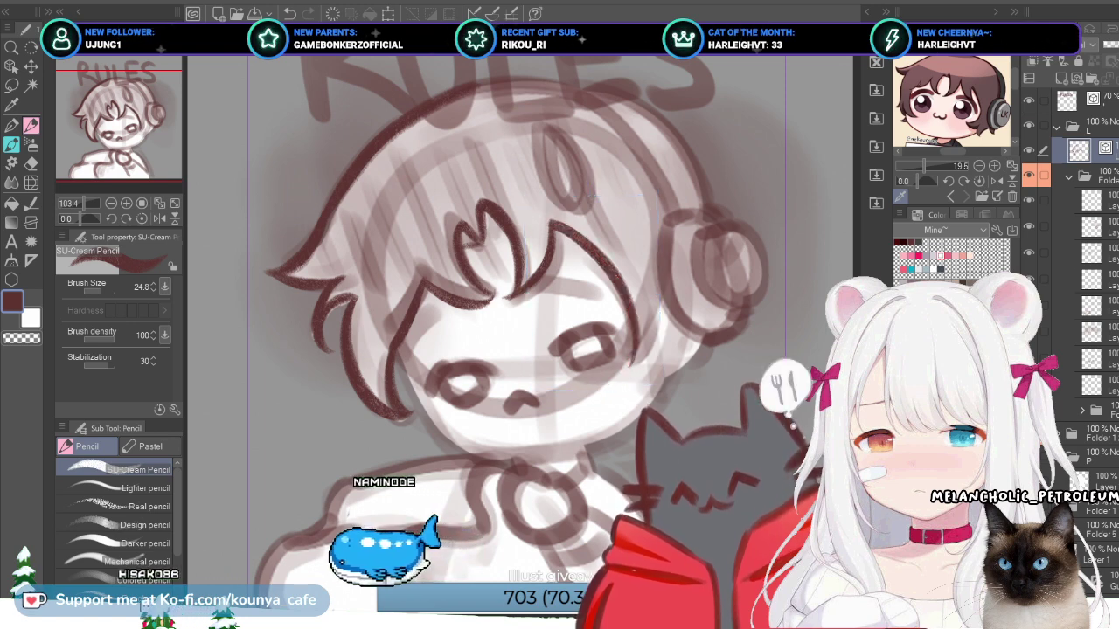
key("ctrl")
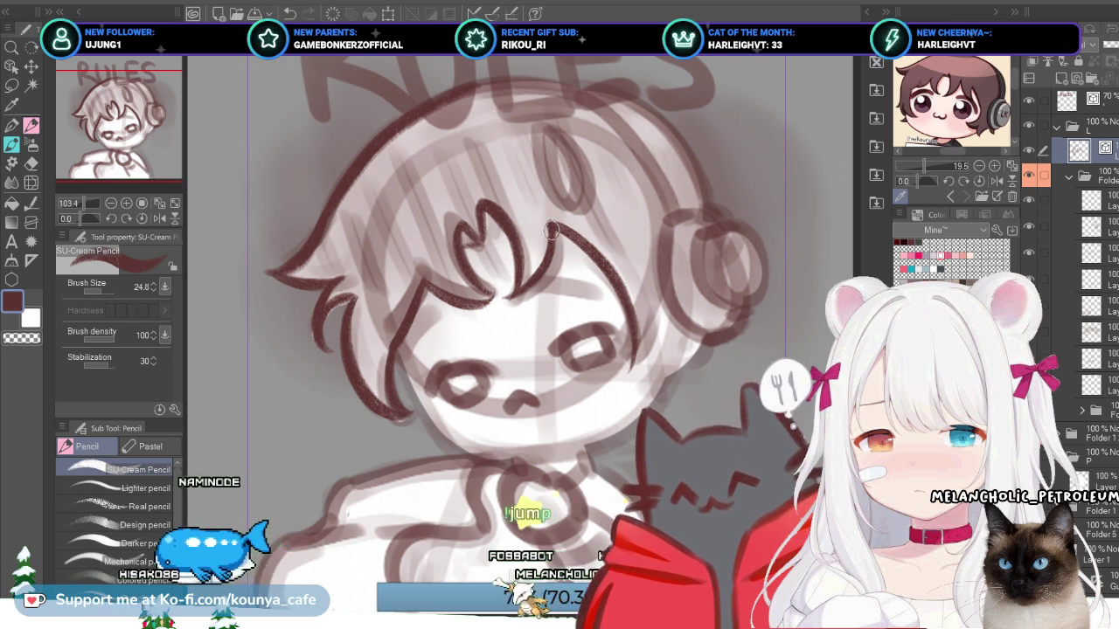
Step: Adjust the vector curves of the long fringe line and the neighbouring strand so they join at the peak above the eye
left_click_drag(665, 299, 621, 378)
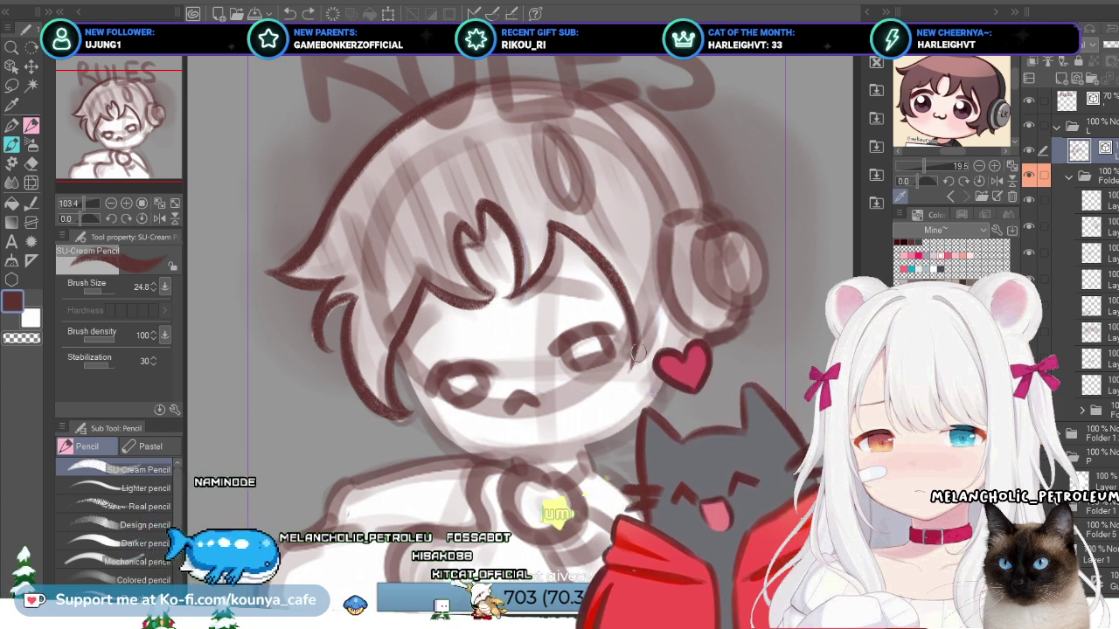
left_click_drag(549, 224, 633, 372)
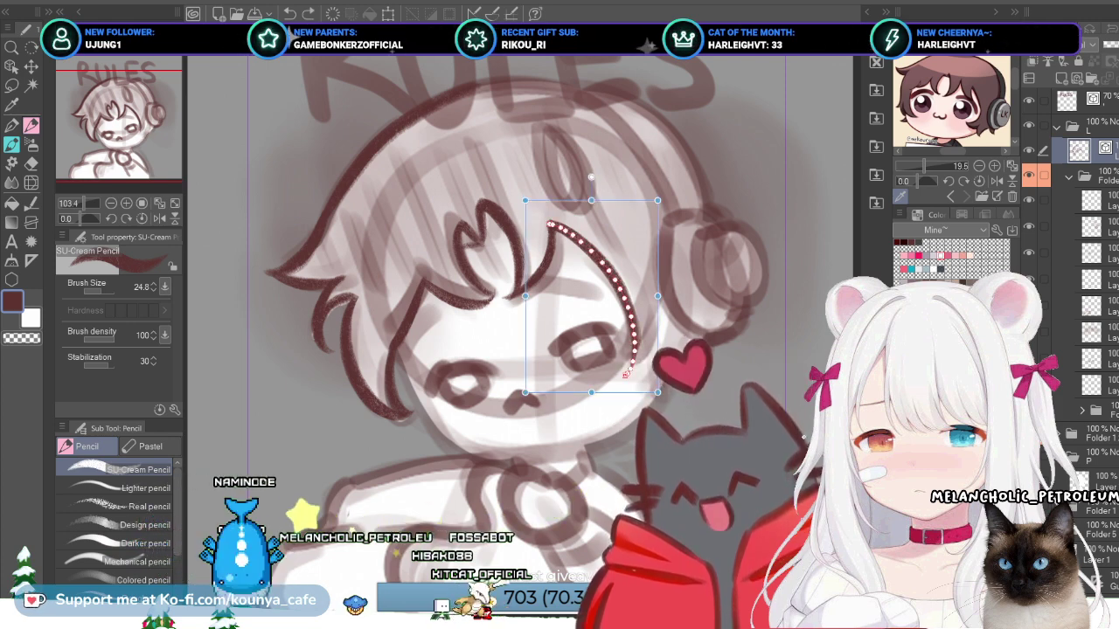
left_click_drag(549, 226, 638, 381)
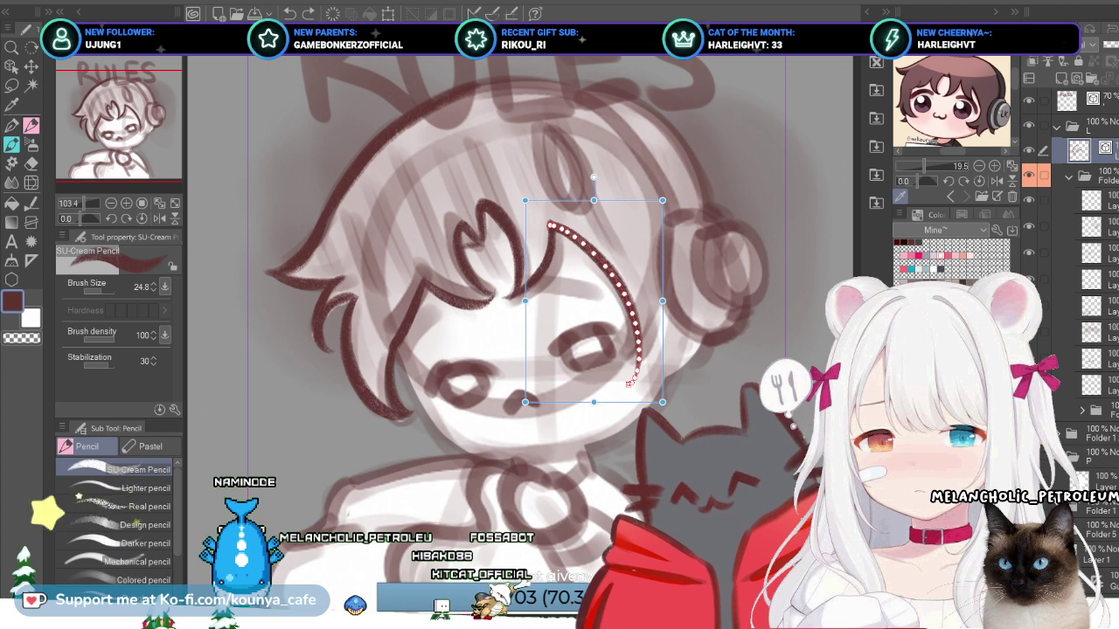
mouse_move(551, 224)
left_mouse_down()
mouse_move(611, 288)
mouse_move(632, 380)
left_mouse_up()
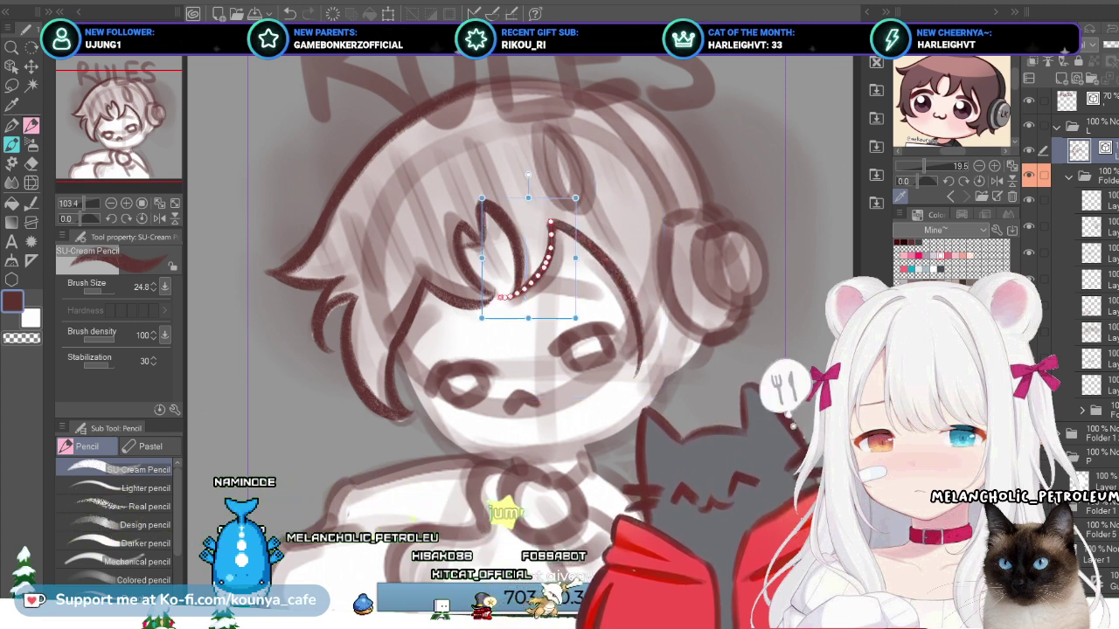
scroll(548, 225, "up", 5)
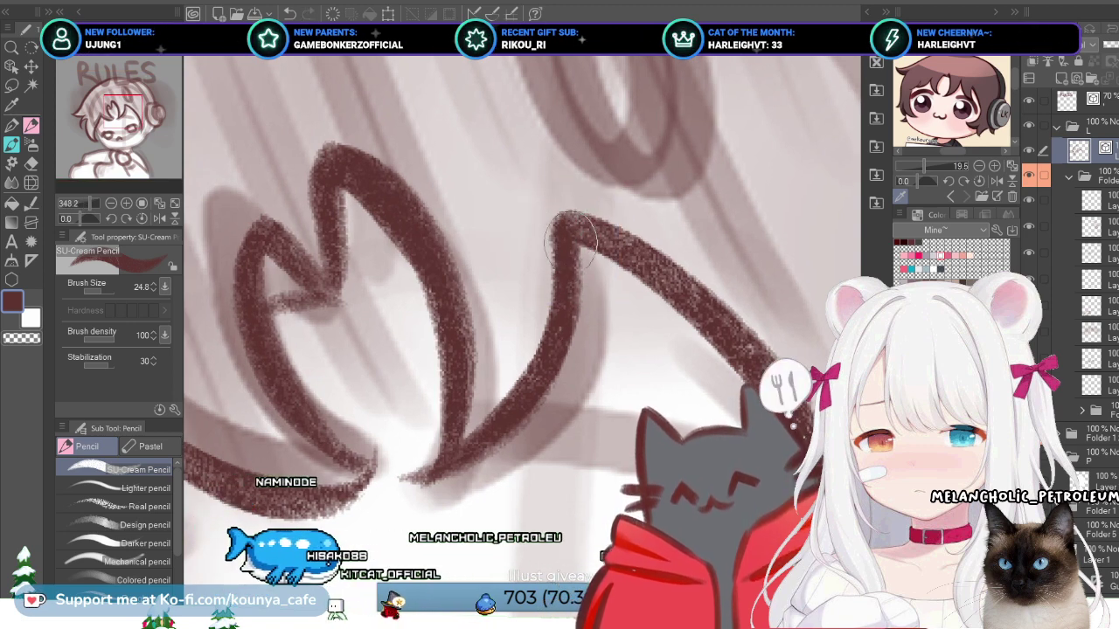
scroll(568, 231, "down", 5)
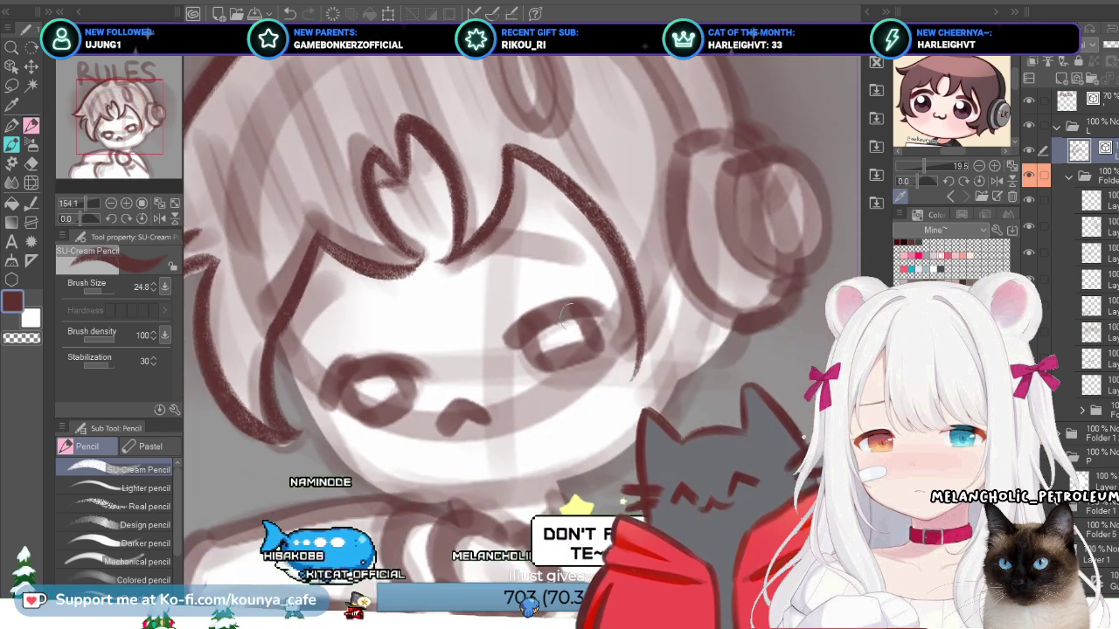
Step: Draw a short stroke up from the long fringe line's lower end toward the headphones and adjust that line's curve
mouse_move(663, 310)
left_mouse_down()
mouse_move(647, 362)
mouse_move(663, 312)
mouse_move(724, 416)
left_mouse_up()
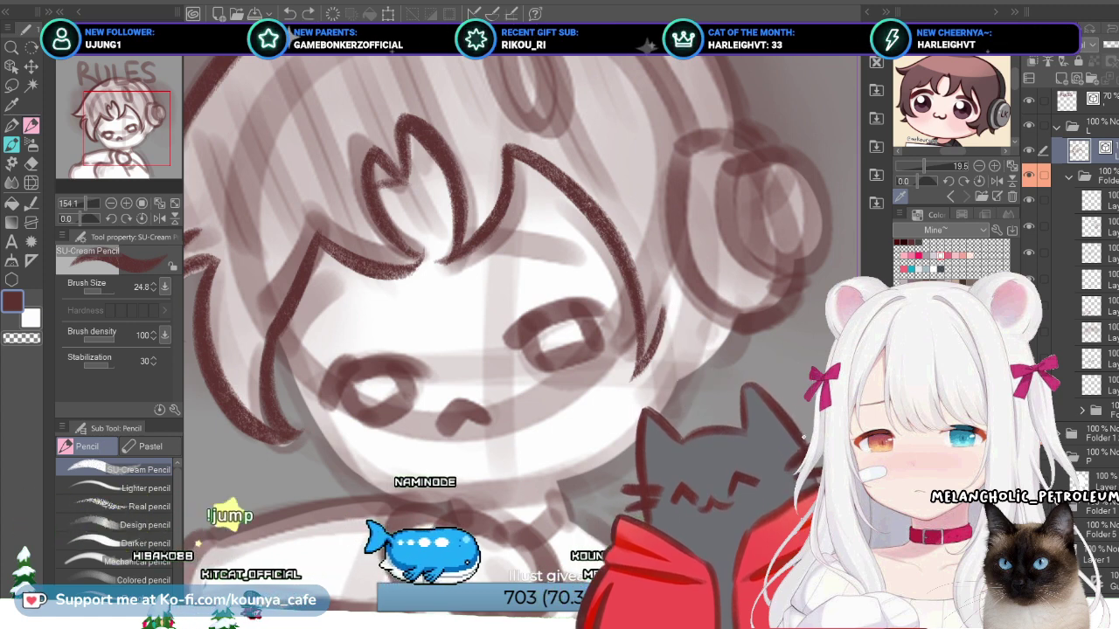
key("ctrl+t")
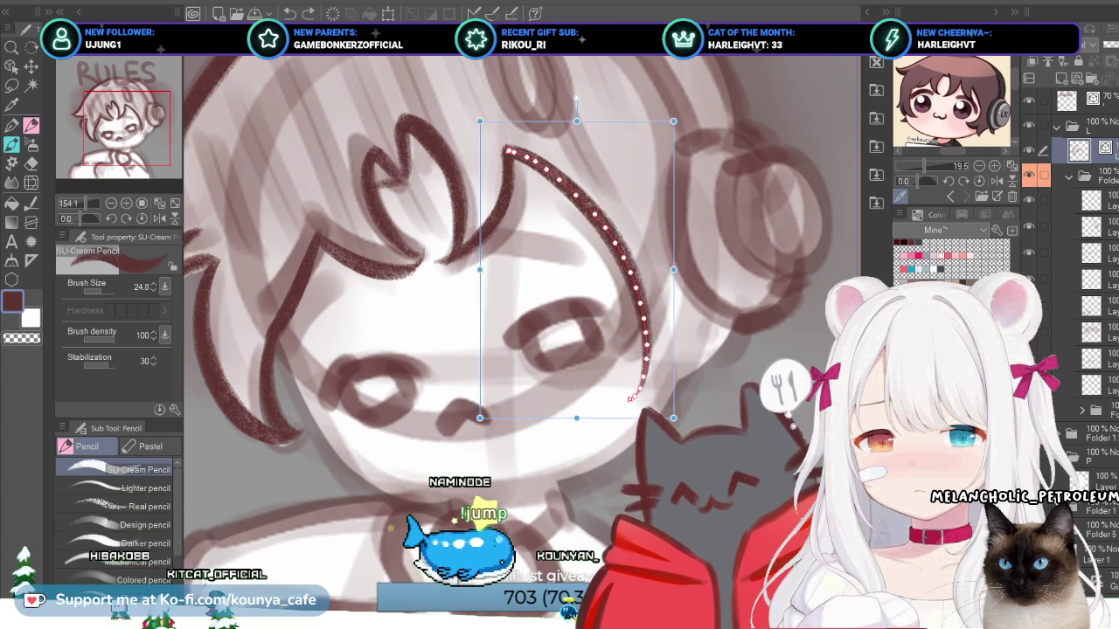
key("Return")
scroll(543, 149, "up", 3)
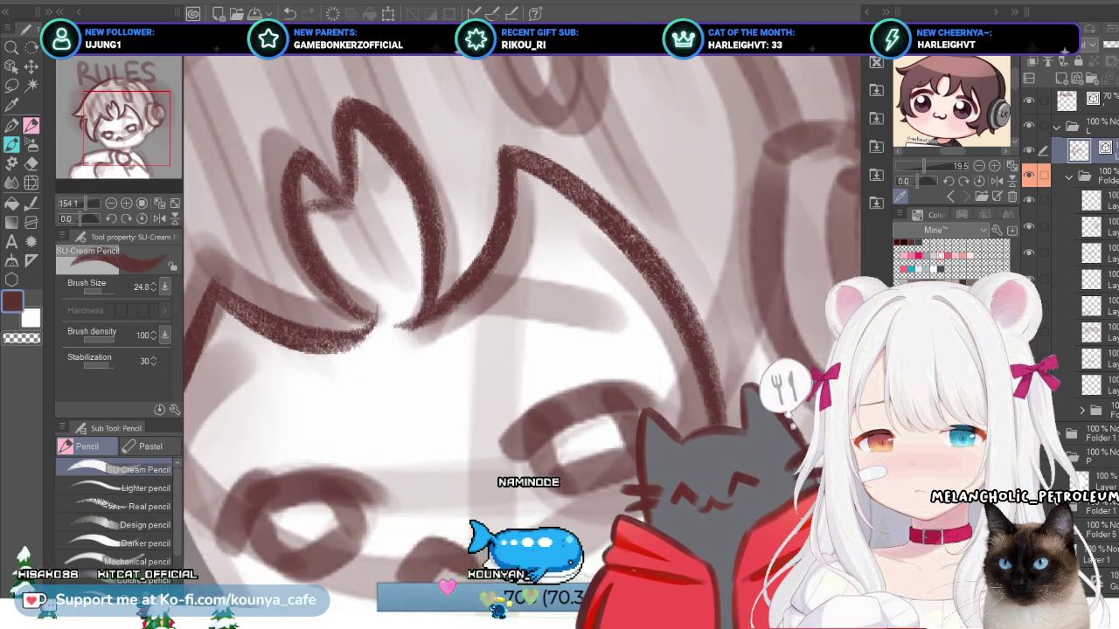
Step: Fine-tune the control points of the strand line and the long fringe line at their shared peak above the headphone-side eye
key("ctrl+t")
left_click_drag(505, 125, 505, 131)
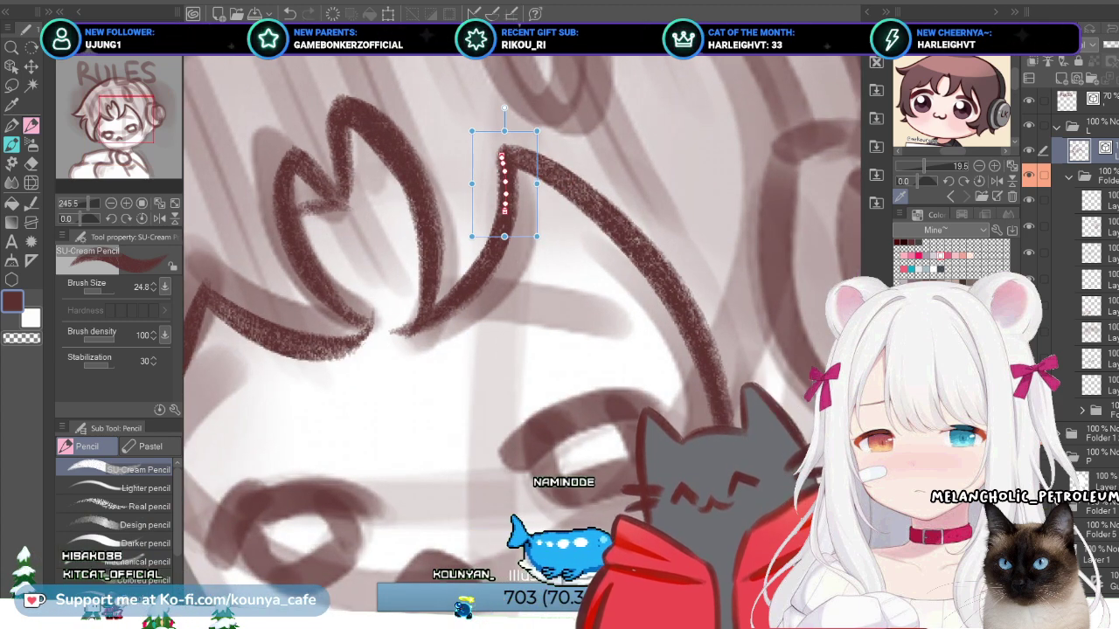
mouse_move(504, 236)
left_mouse_down()
mouse_move(507, 350)
mouse_move(509, 229)
mouse_move(363, 359)
left_mouse_up()
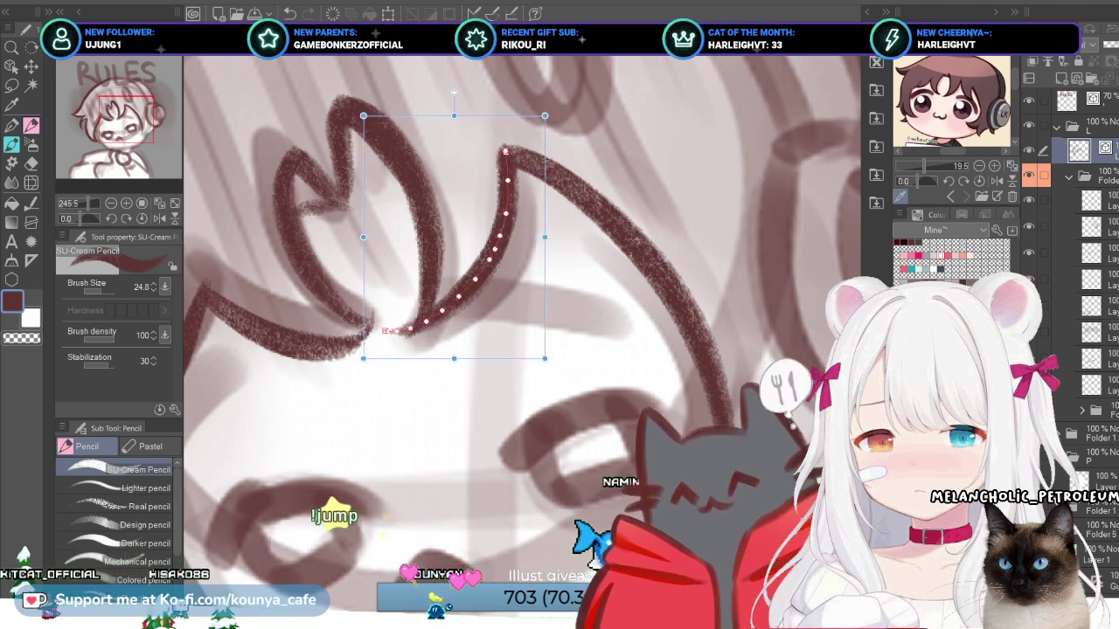
mouse_move(362, 358)
left_mouse_down()
mouse_move(576, 411)
mouse_move(761, 564)
left_mouse_up()
key("ctrl+z")
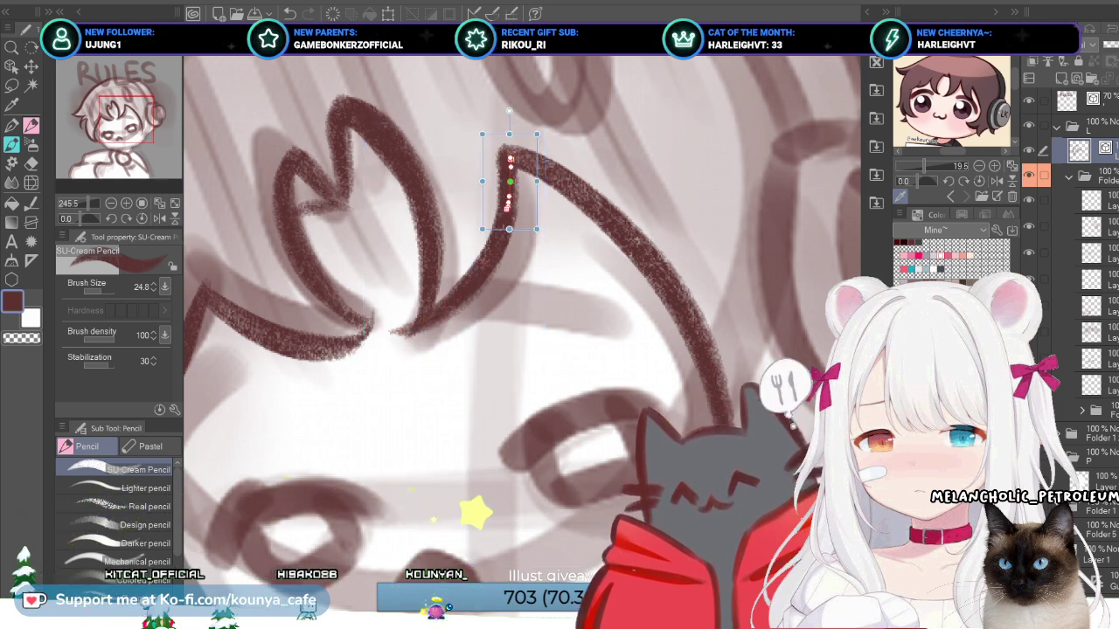
key("Return")
key("ctrl+t")
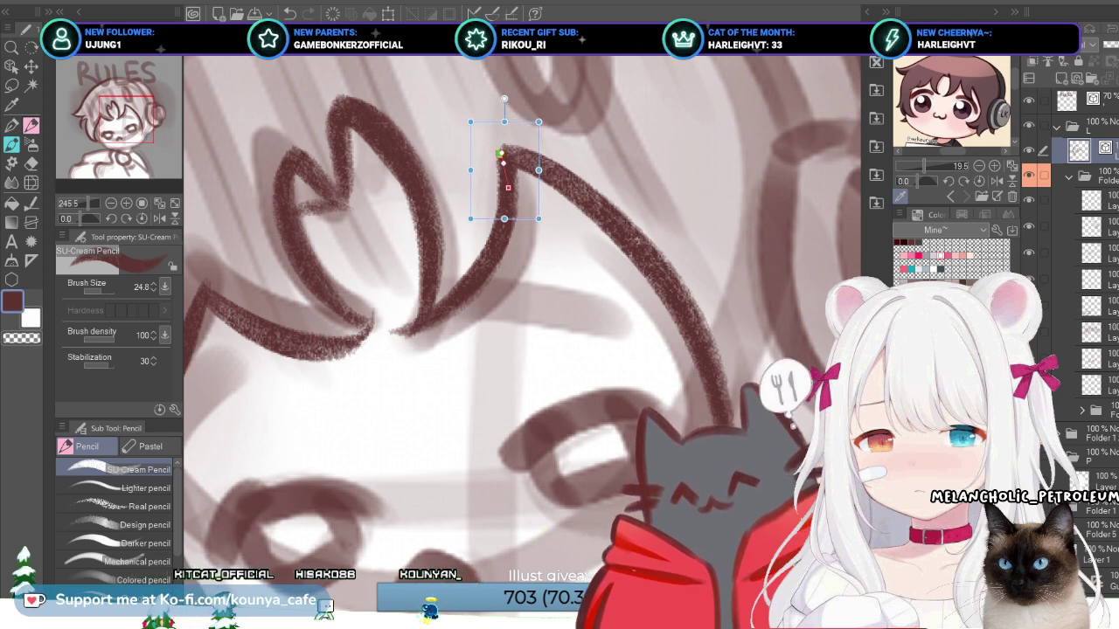
key("ctrl+z")
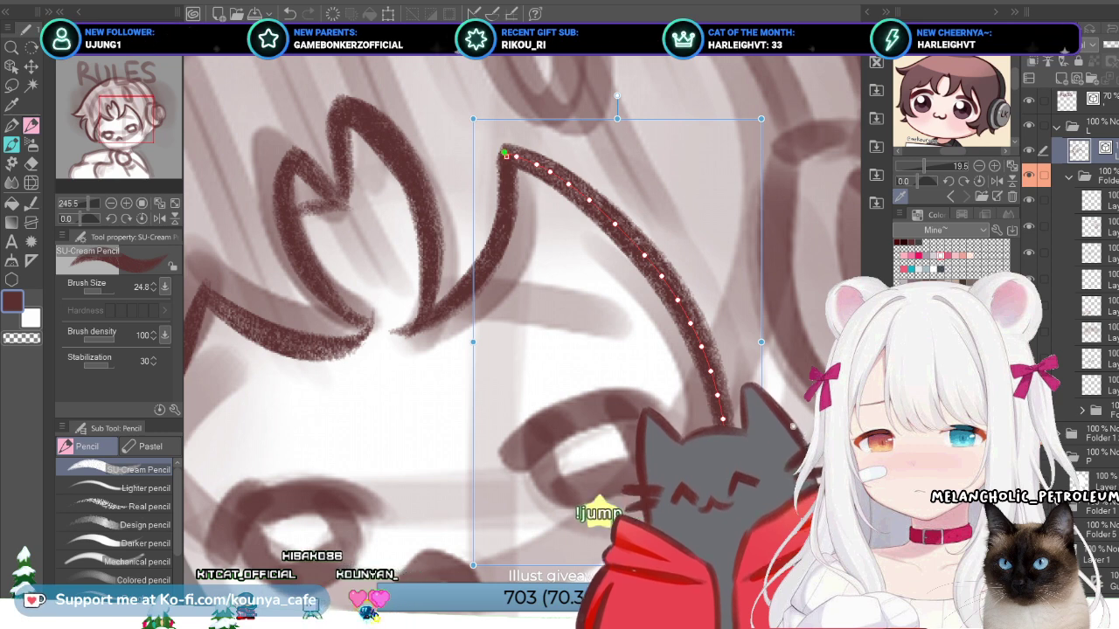
key("Return")
Step: Draw the pointed hair strand below the headphone, beside the lower end of the long fringe line
scroll(644, 297, "down", 2)
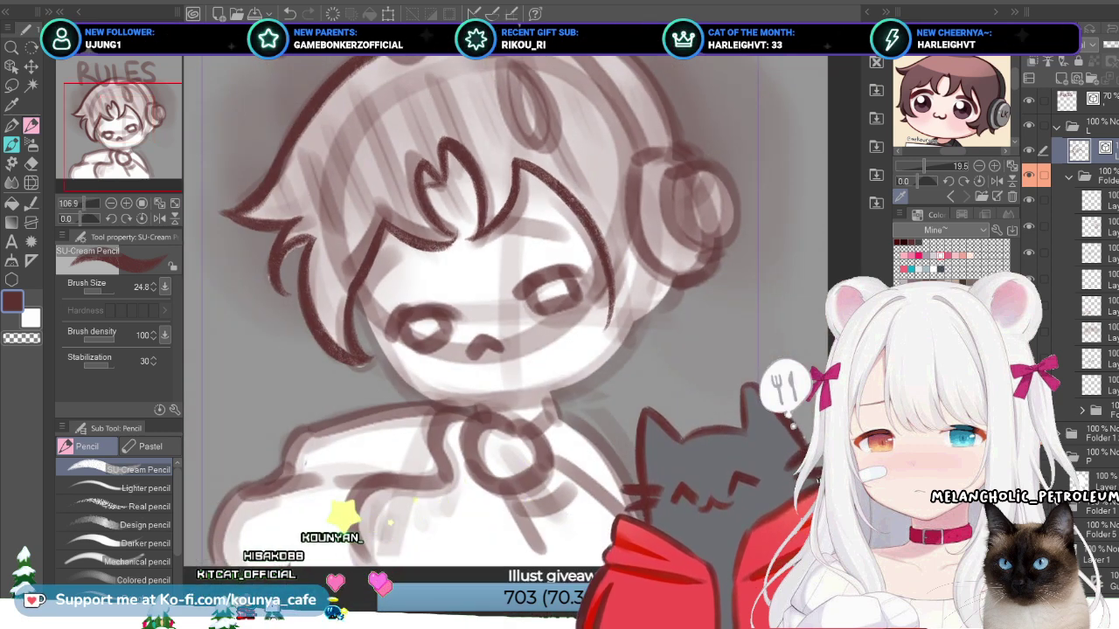
scroll(644, 298, "down", 2)
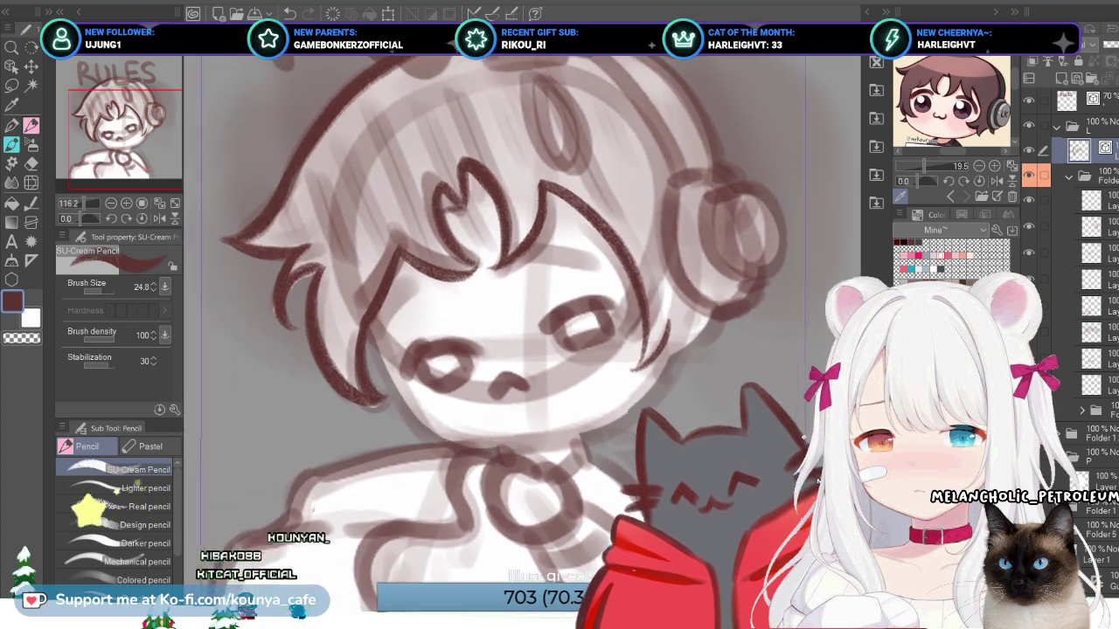
scroll(618, 393, "up", 3)
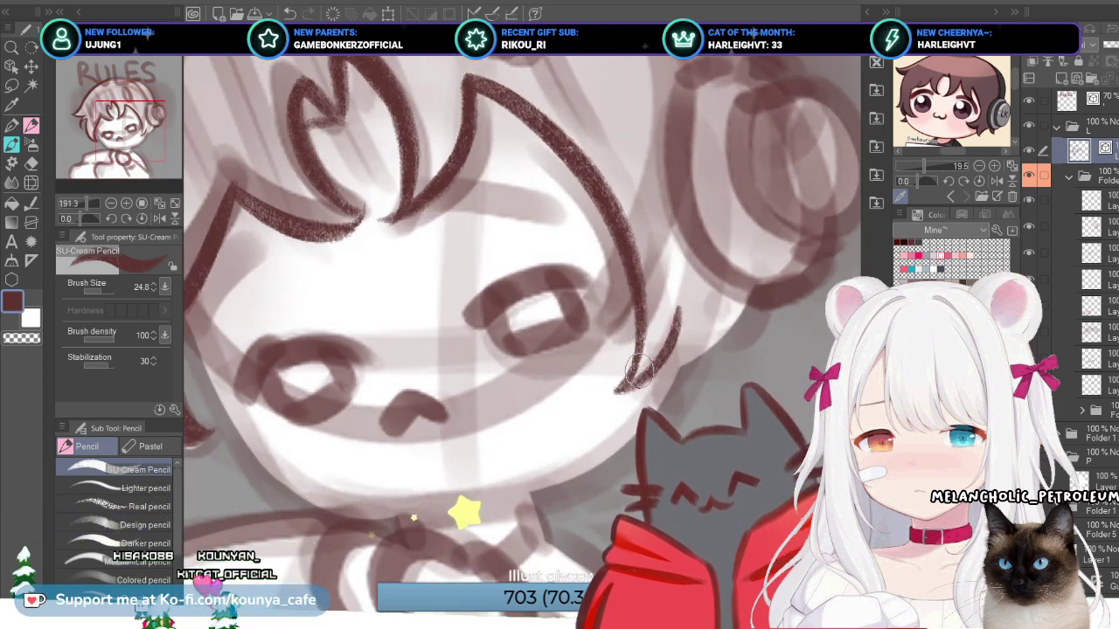
scroll(697, 320, "down", 3)
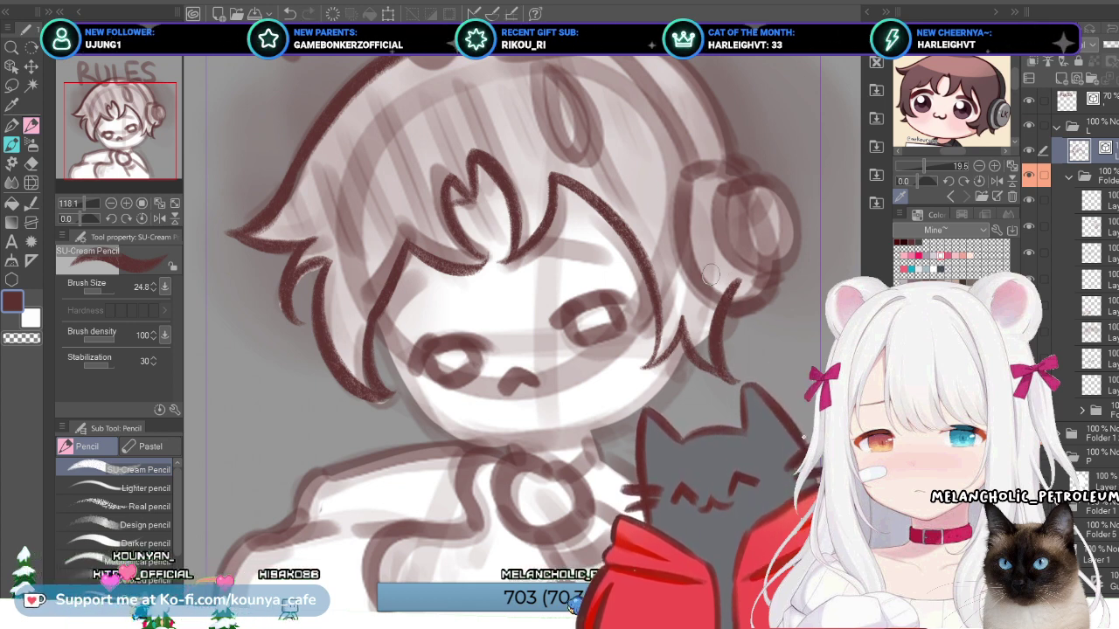
scroll(507, 341, "down", 2)
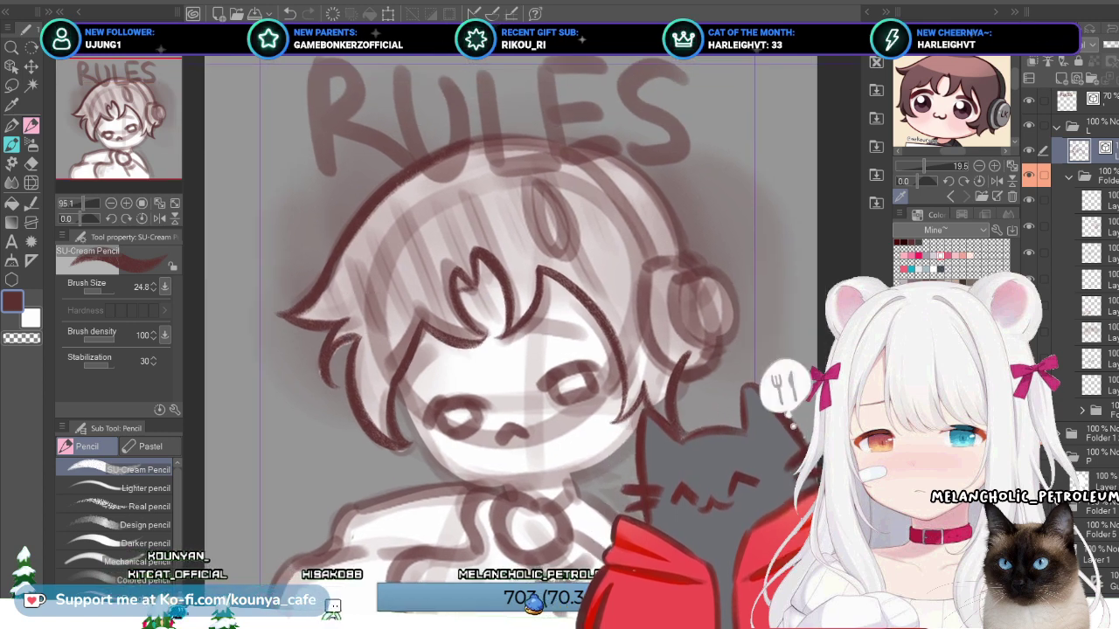
Step: Add a new vector layer above the hair line layer and select the crown outline's vector line on the hair layer
key("ctrl+shift+n")
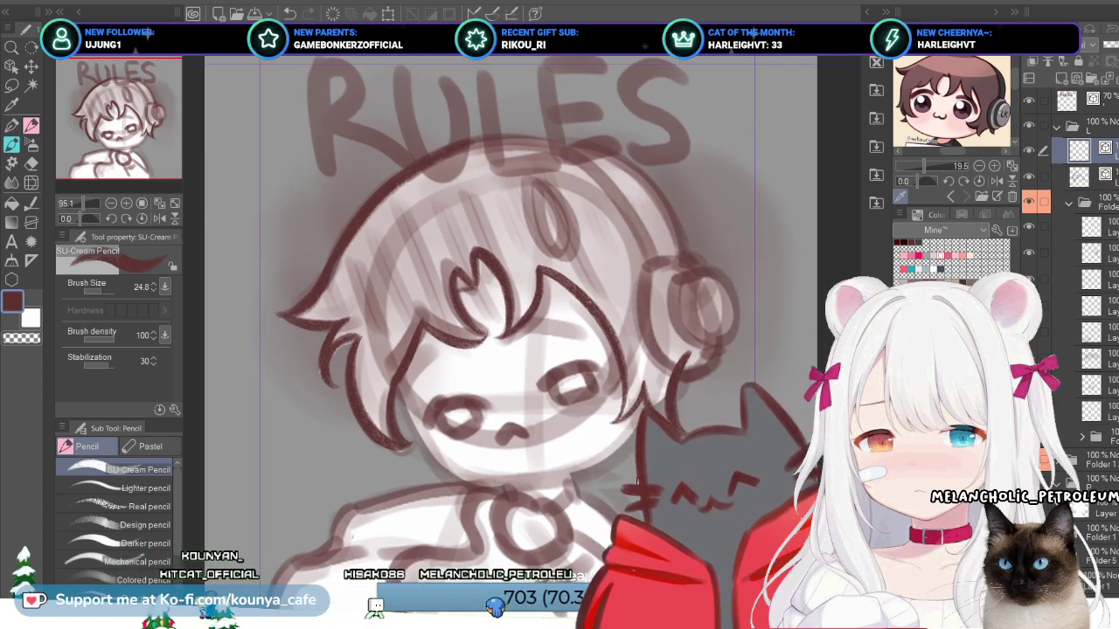
scroll(489, 332, "up", 3)
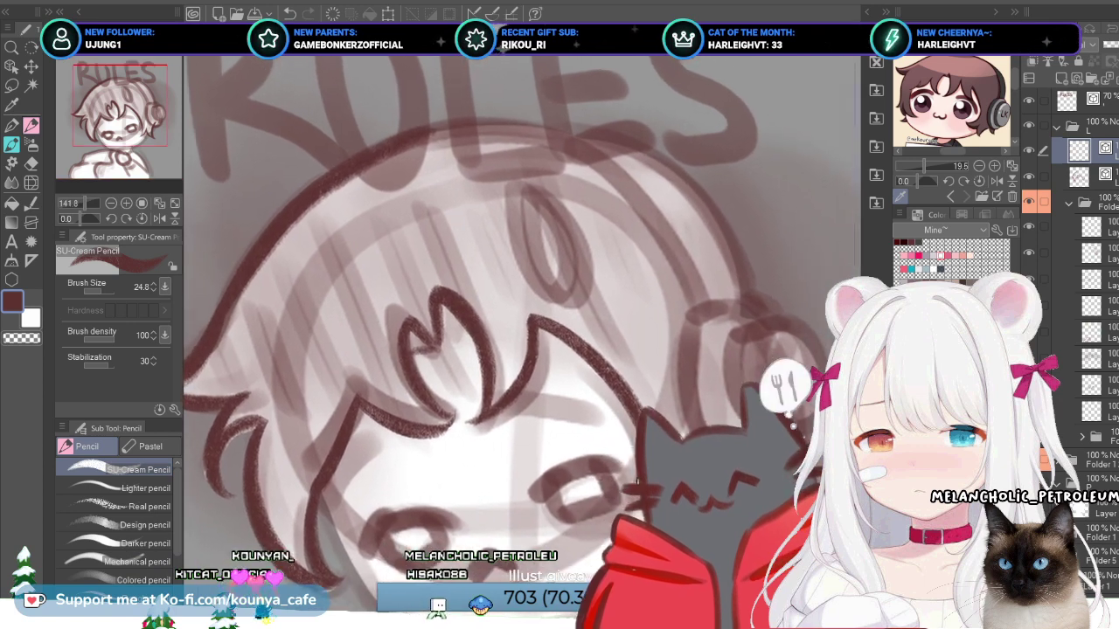
left_click_drag(490, 332, 500, 320)
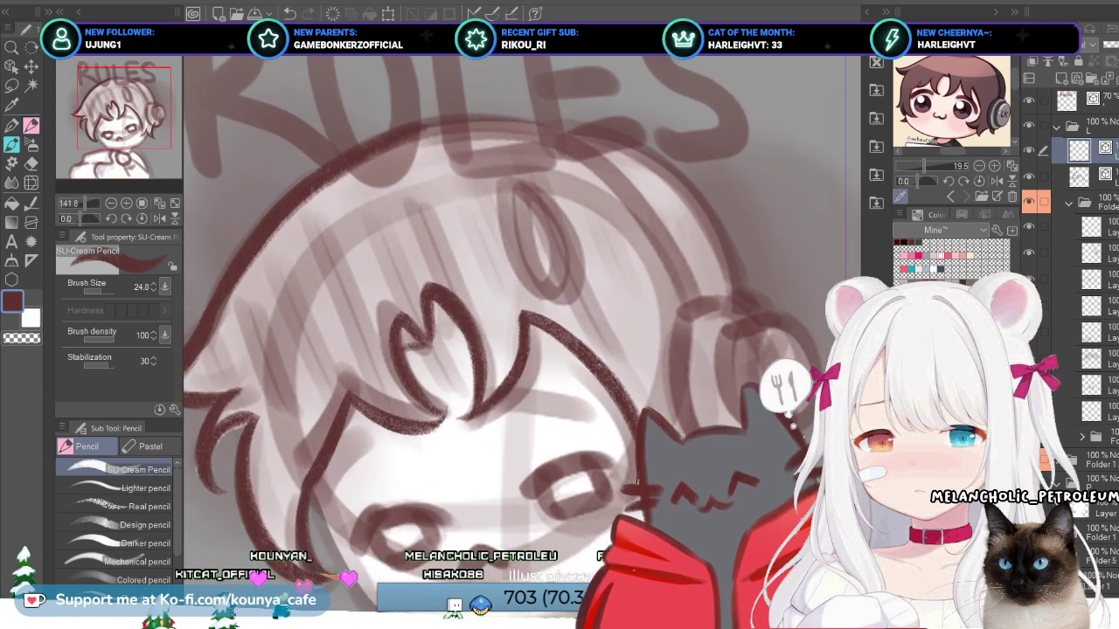
scroll(510, 133, "down", 2)
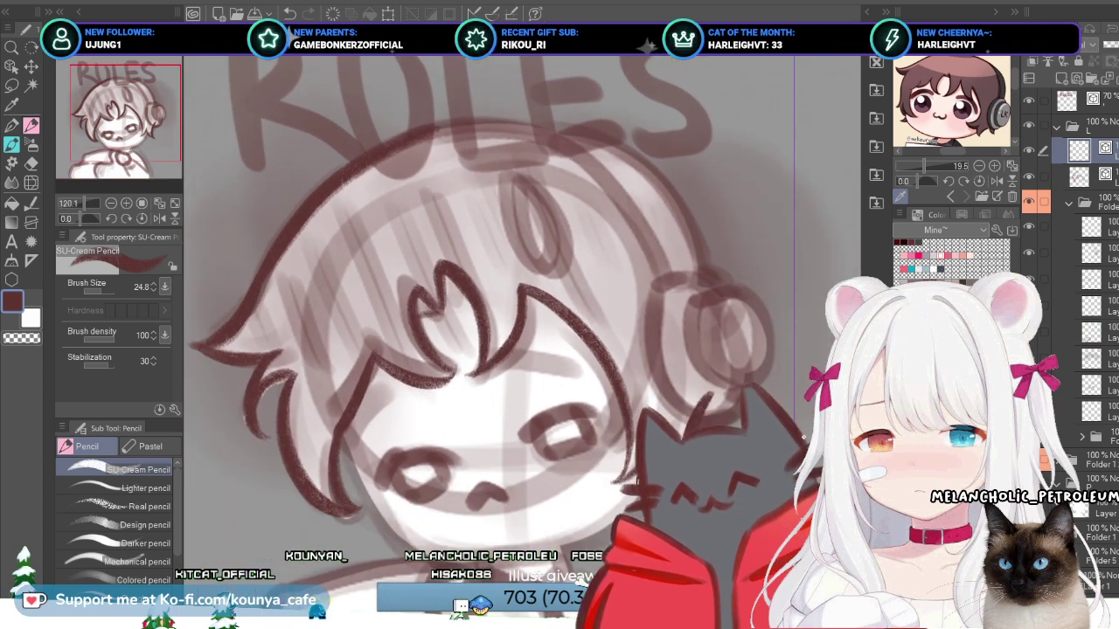
key("alt+bracketleft")
scroll(576, 228, "down", 1)
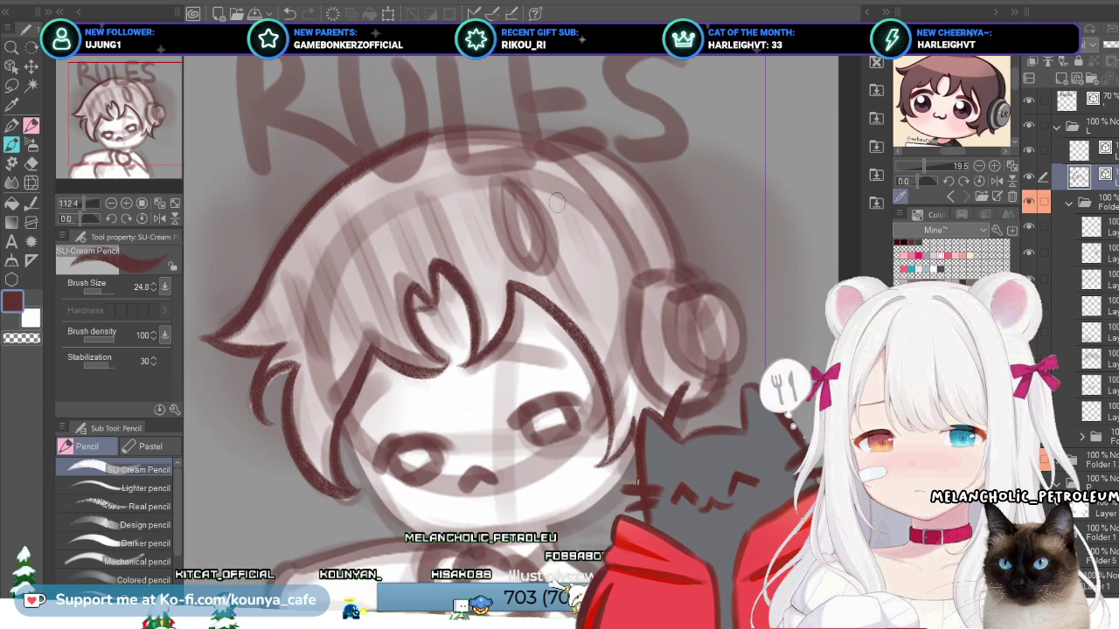
key("ctrl+t")
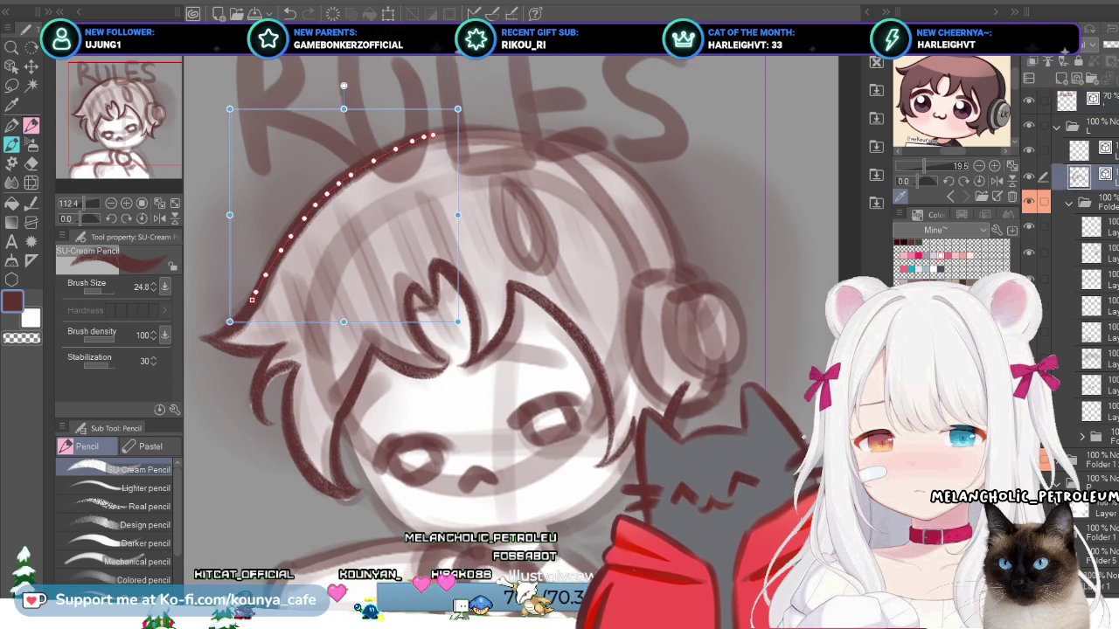
key("Return")
Step: Fade the construction sketch beneath the hair line art, setting the opacity of Folder 1 to 33%
left_click(1092, 458)
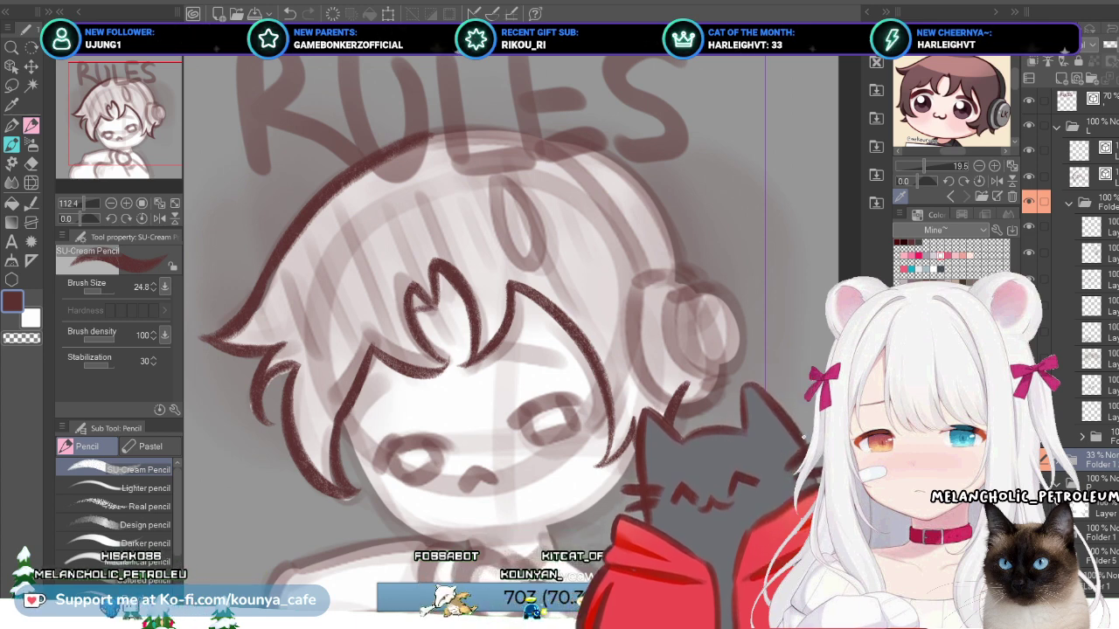
key("Delete")
key("ctrl+z")
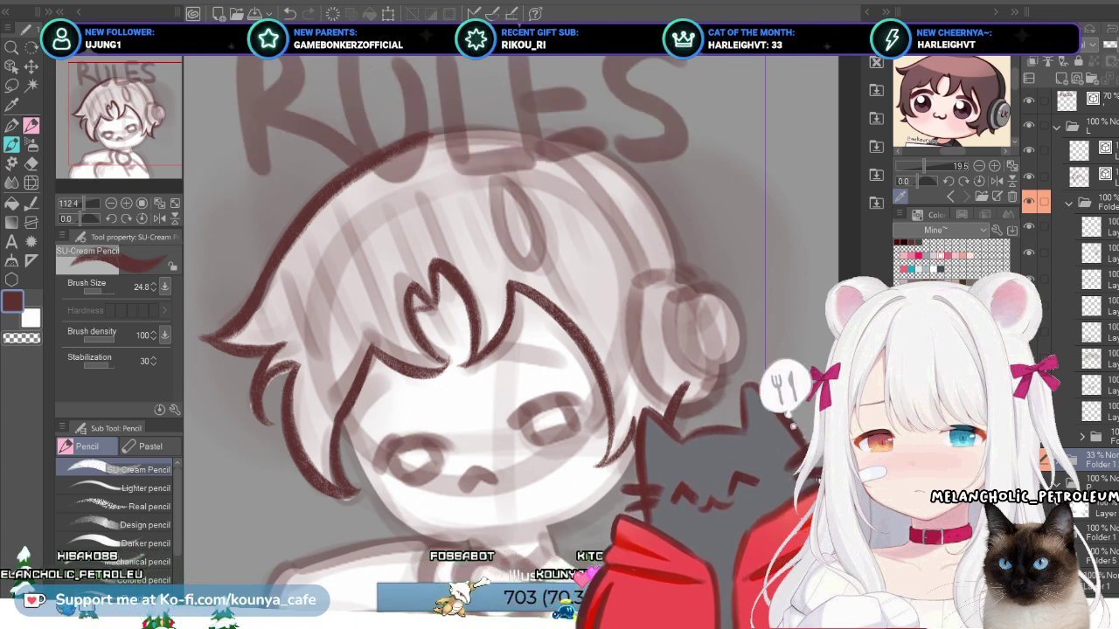
left_click(1091, 253)
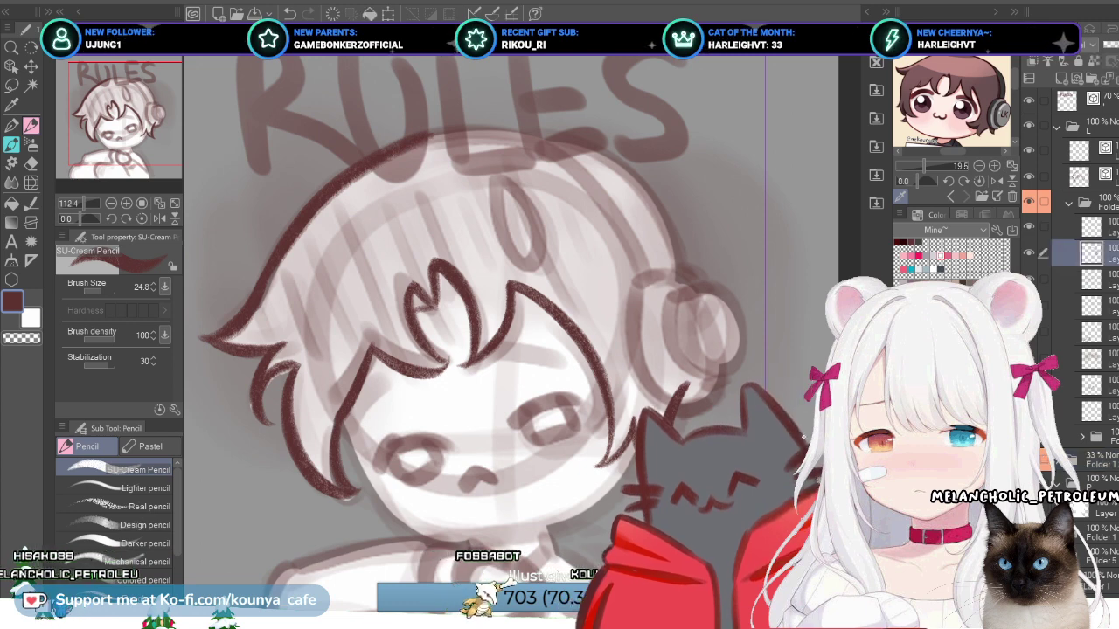
left_click(1093, 458)
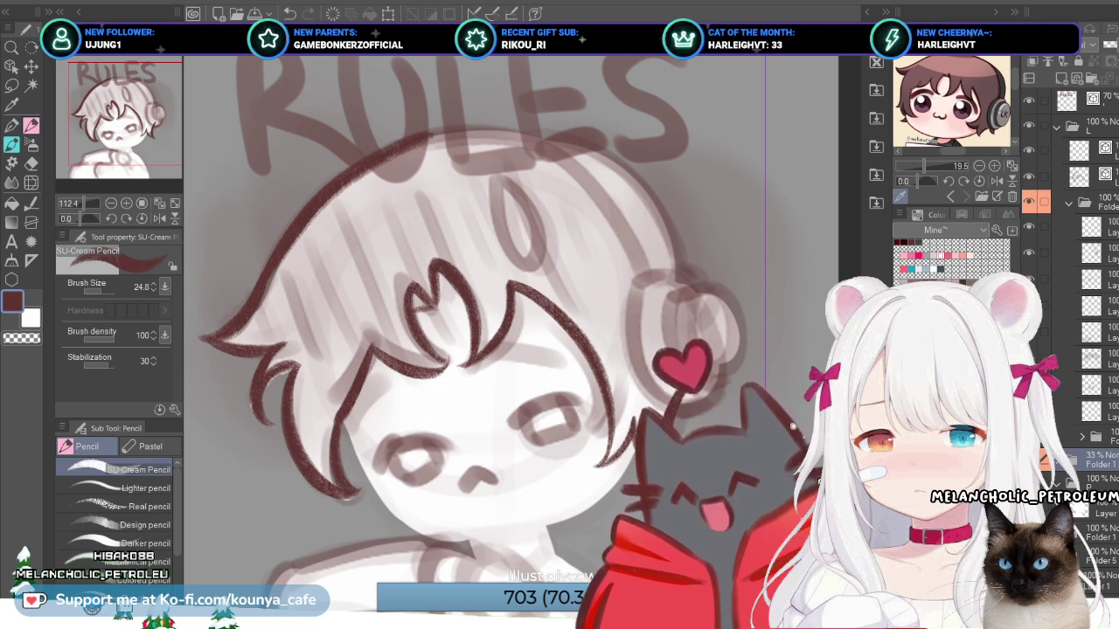
scroll(1084, 332, "down", 1)
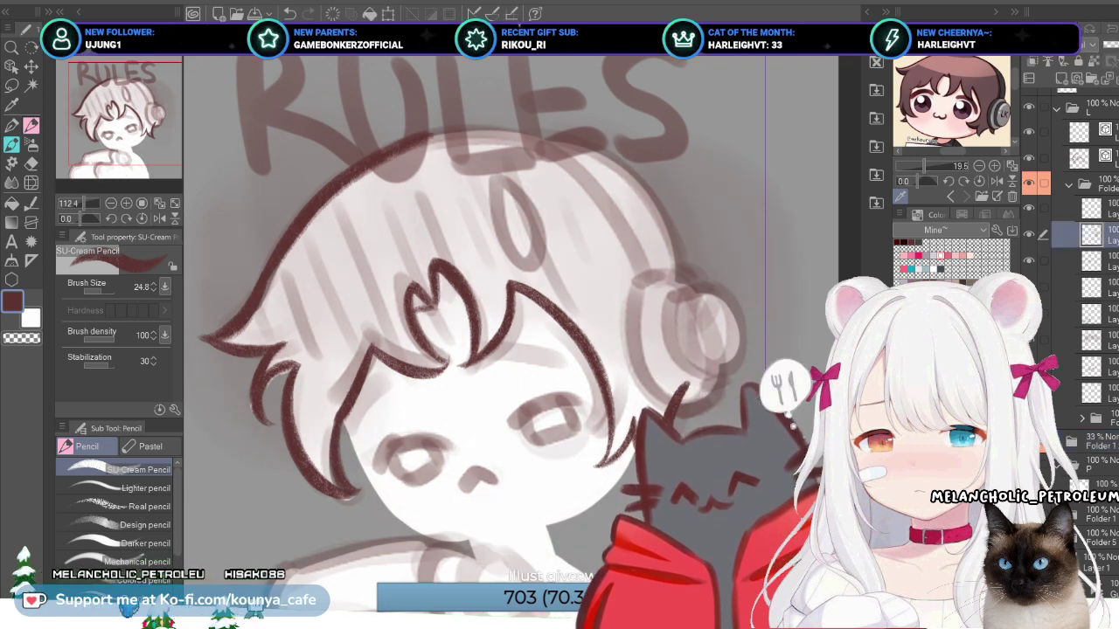
left_click(1091, 235)
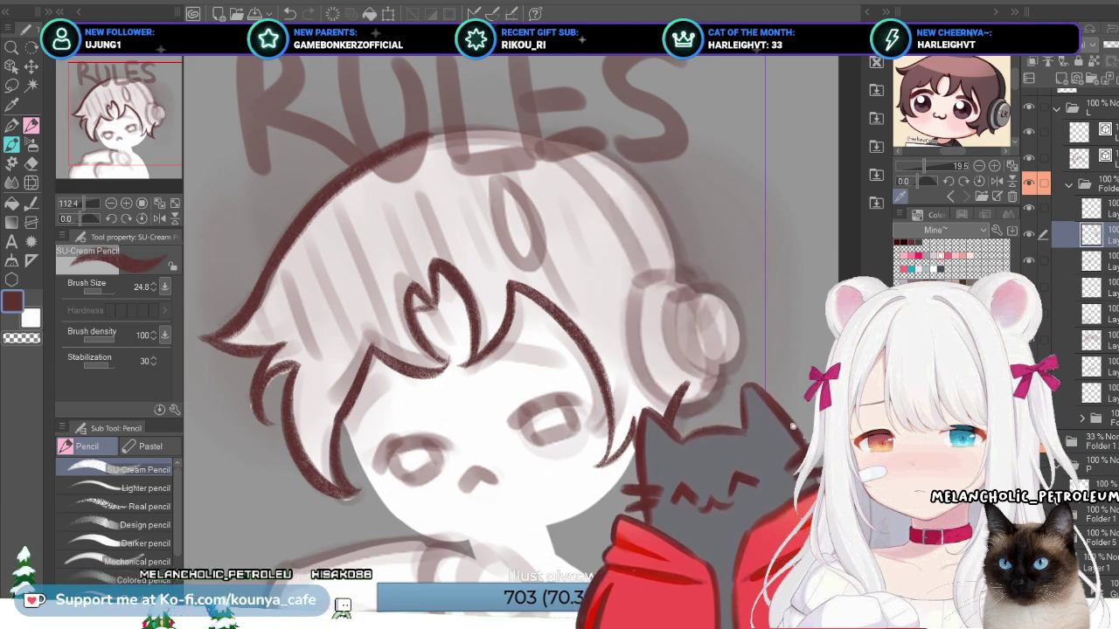
Step: Check the line art with both sketch folders hidden, show them again, and set Folder 1's opacity to 69%
left_click(1088, 201)
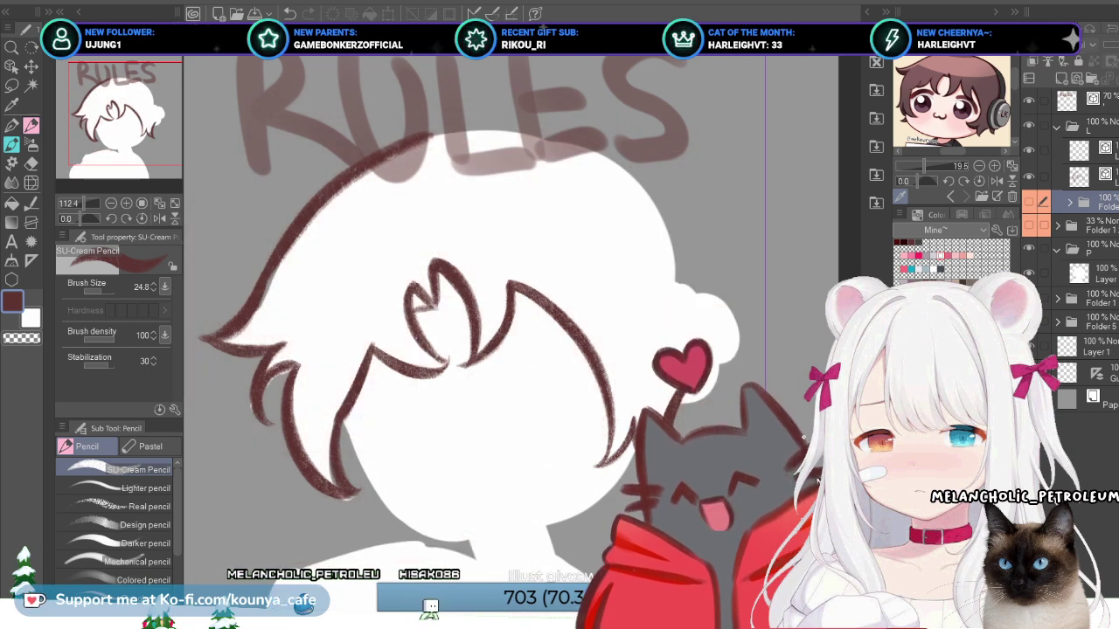
left_click(1069, 202)
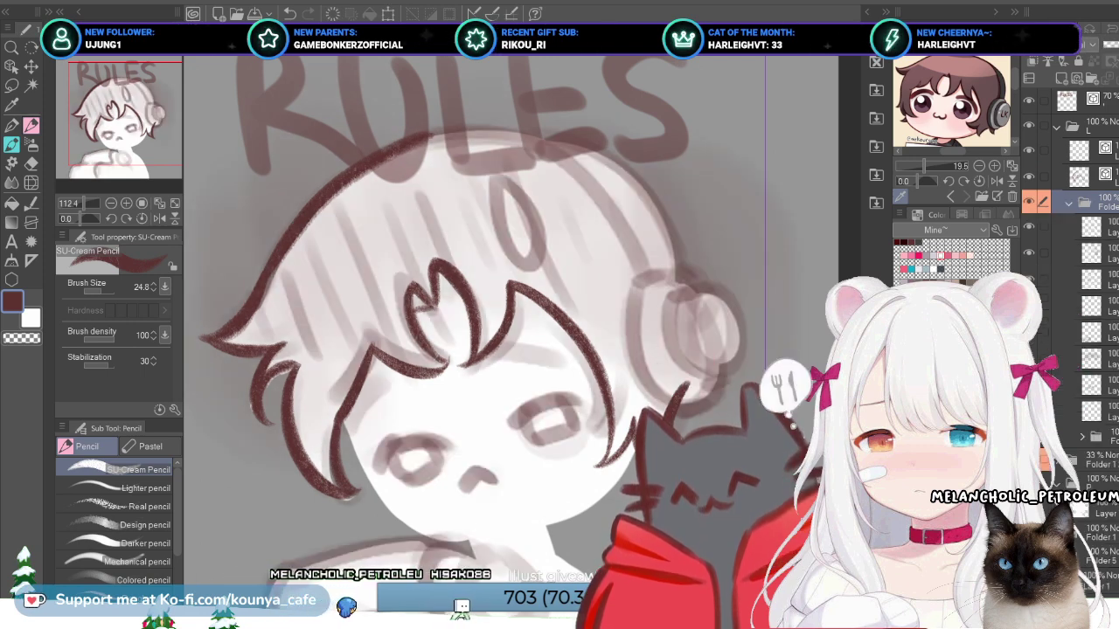
left_click(1097, 457)
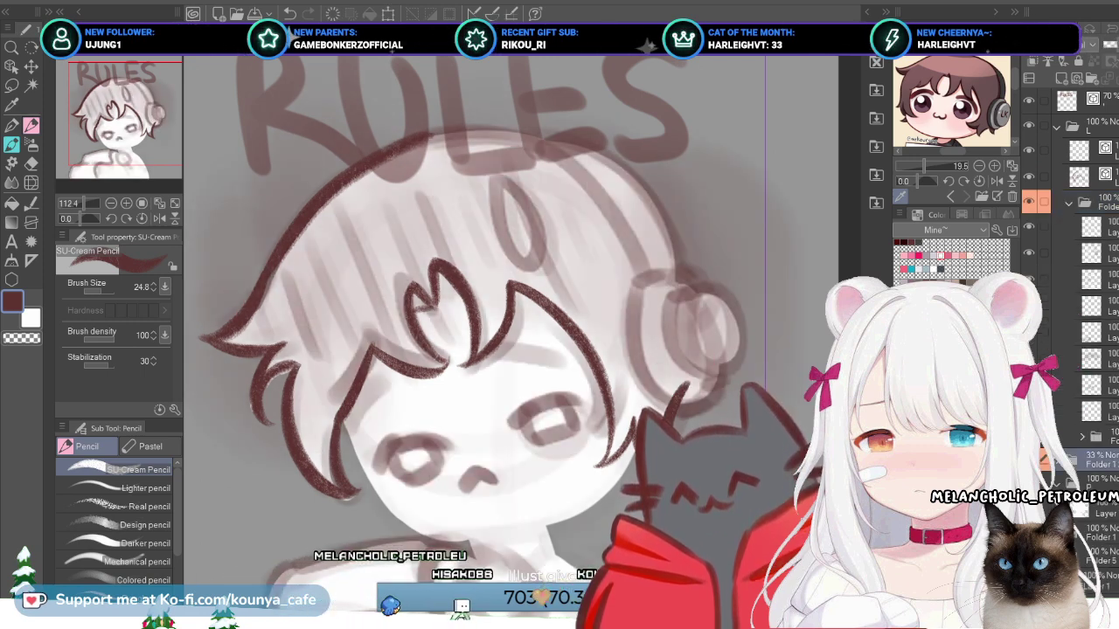
left_click_drag(802, 437, 793, 426)
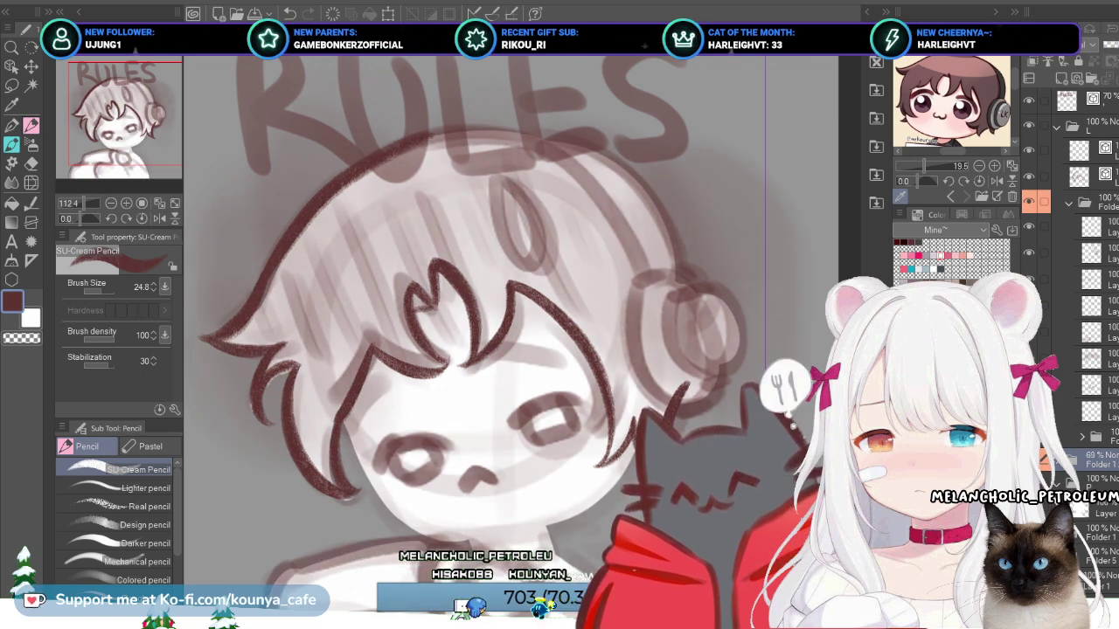
Step: Rename the upper sketch folder as DRFT at 100% opacity and move it out of the L folder
left_click(1068, 203)
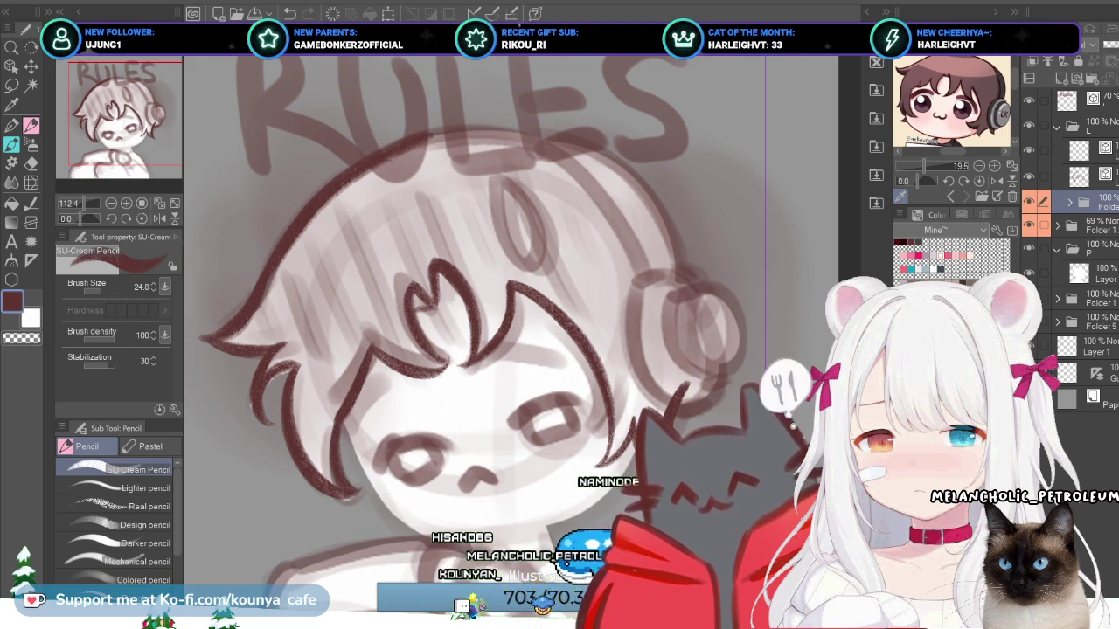
left_click_drag(809, 442, 786, 425)
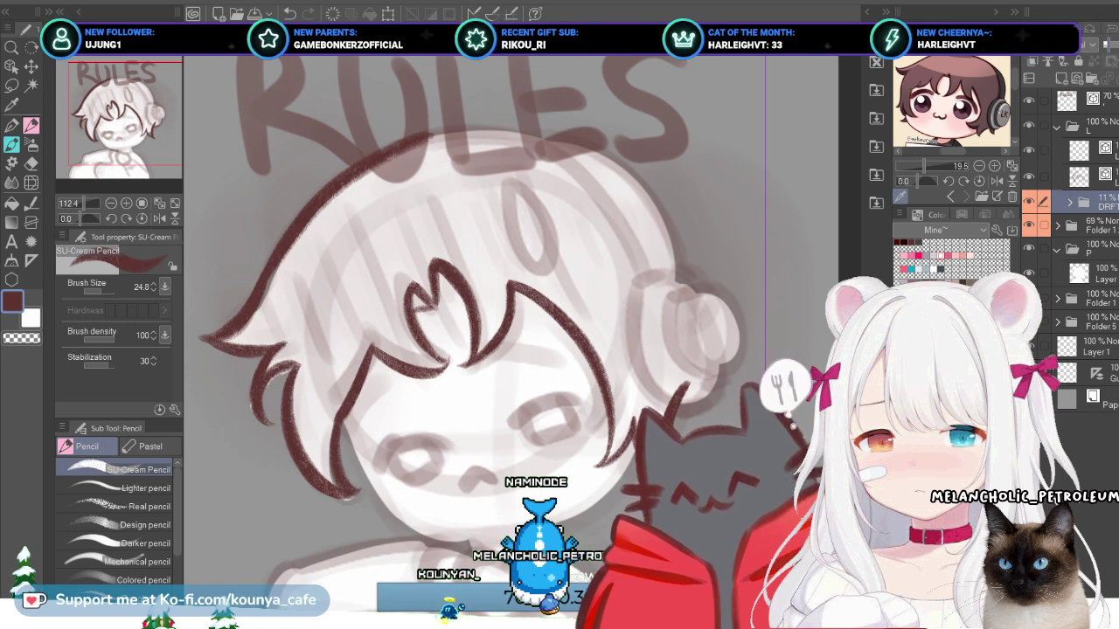
left_click_drag(786, 425, 839, 425)
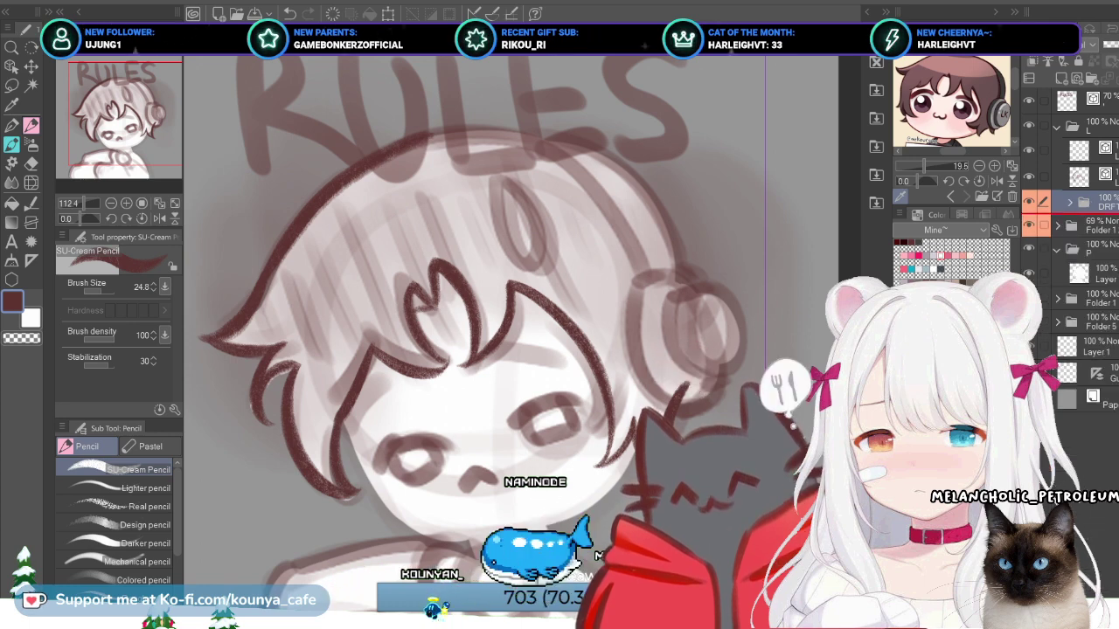
Step: Move Folder 1 into the DRFT folder and set the opacities to 29% for the existing subfolder and 66% for DRFT
key("alt+bracketleft")
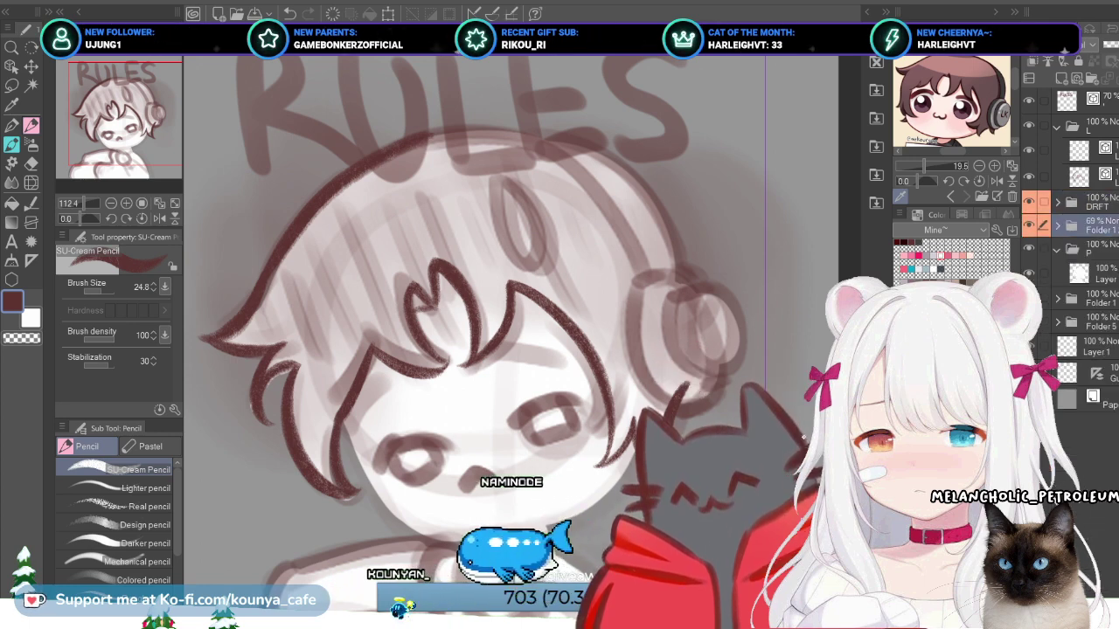
left_click(1058, 202)
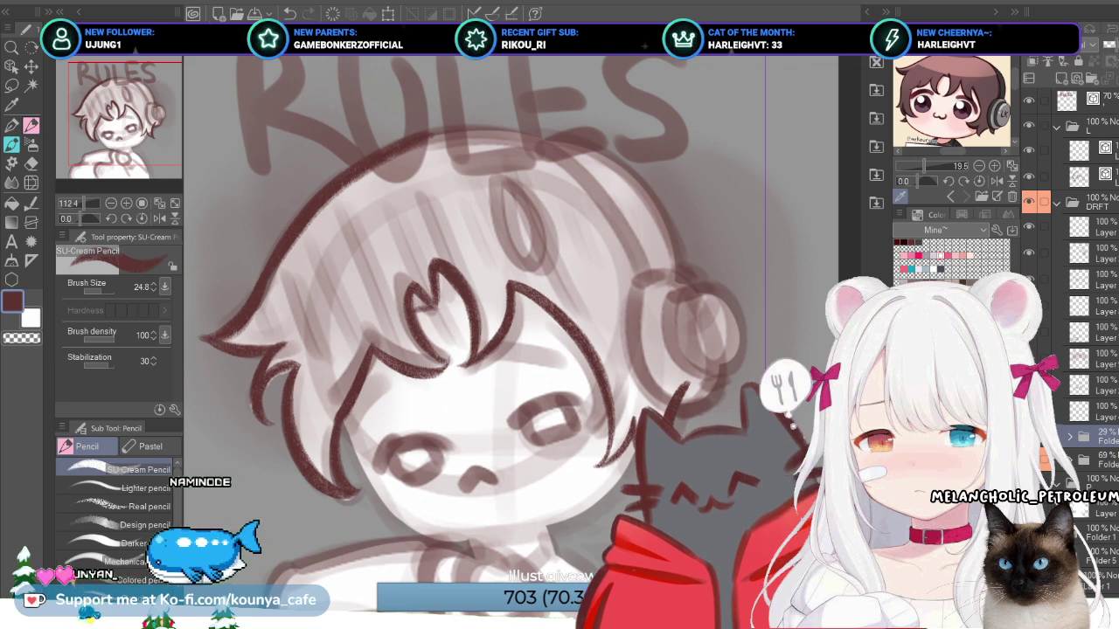
left_click(1057, 202)
left_click_drag(1093, 43, 1076, 47)
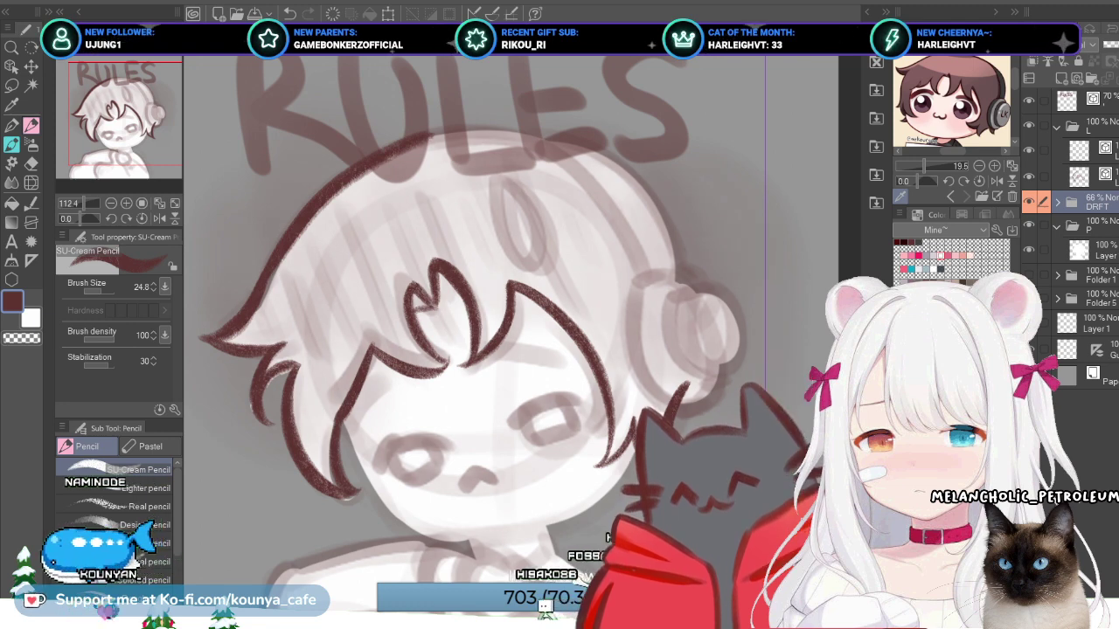
Step: Select the hair line layer in the L folder and switch to the canvas with the overview of all panel sketches
scroll(516, 333, "down", 3)
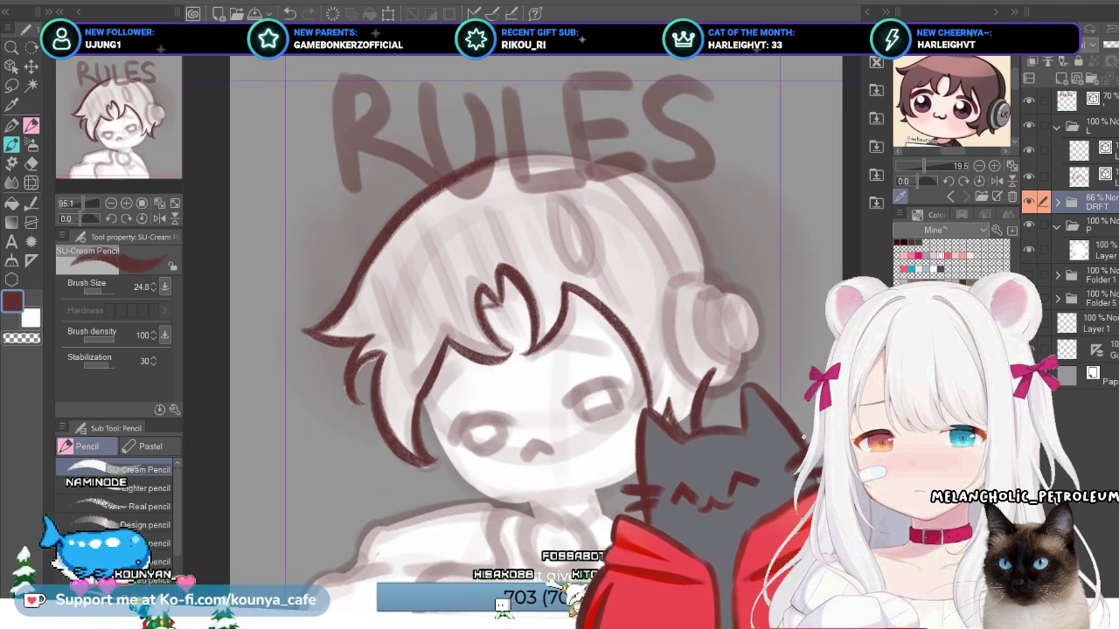
scroll(516, 332, "up", 1)
left_click(1081, 175)
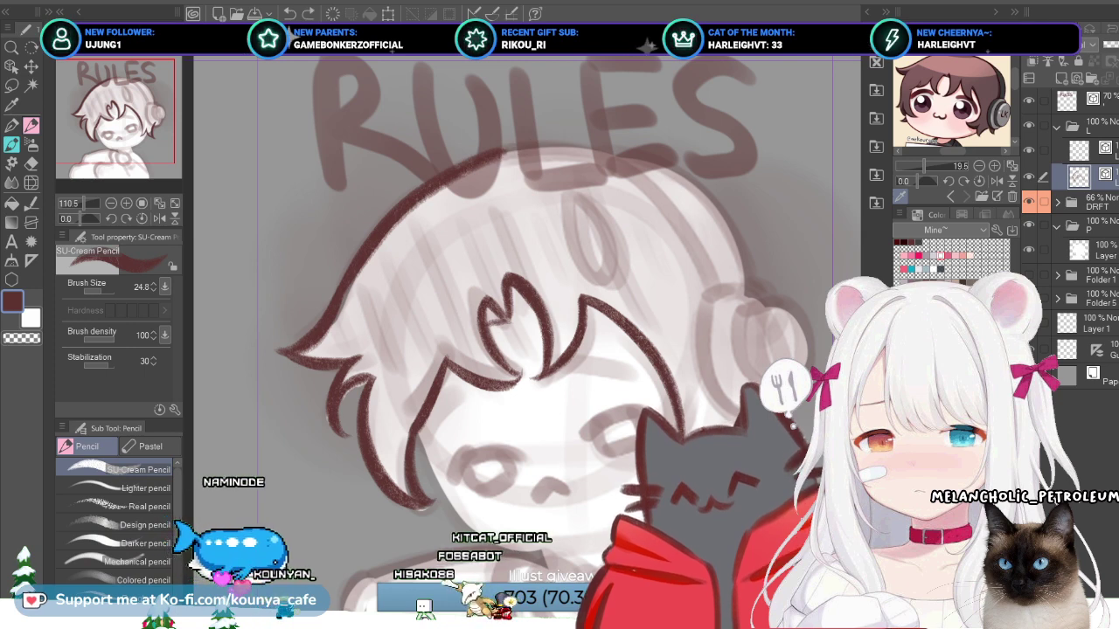
key("ctrl+Tab")
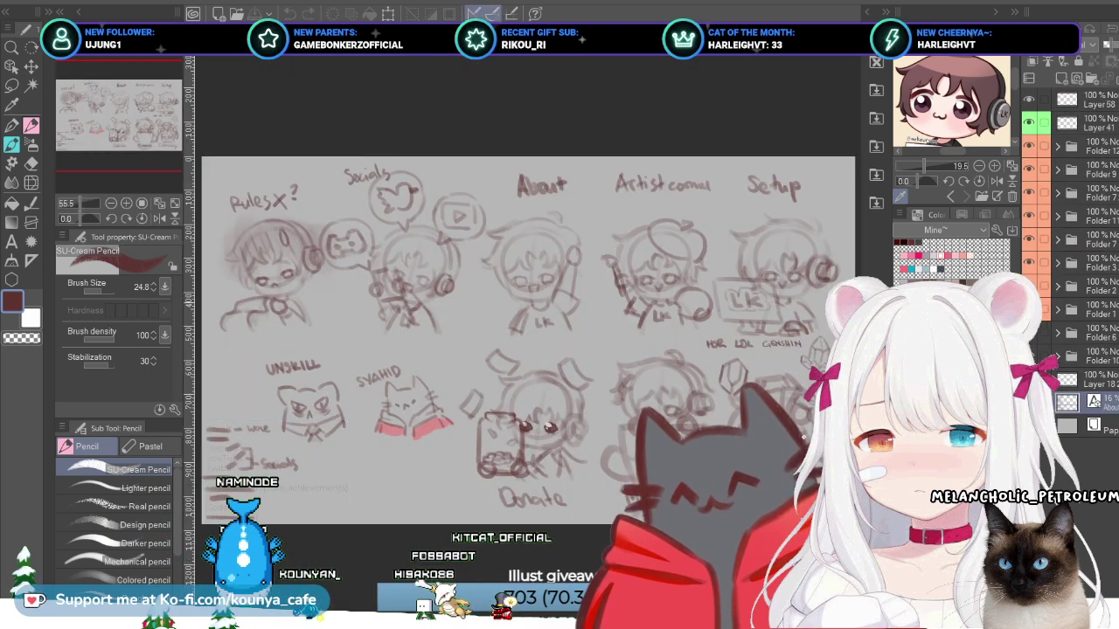
Step: Return to the RULES canvas and draw the hair outline from the crown down to the pointed flick above the headphone
key("ctrl+t")
key("Return")
key("ctrl+Tab")
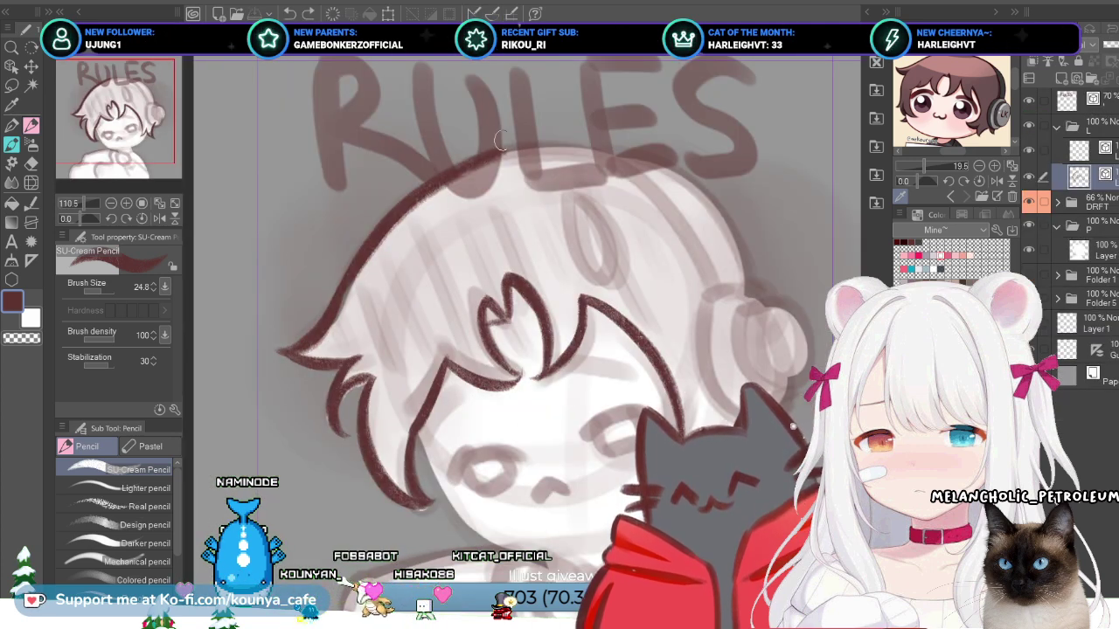
mouse_move(522, 142)
left_mouse_down()
mouse_move(690, 173)
mouse_move(757, 270)
left_mouse_up()
key("ctrl+z")
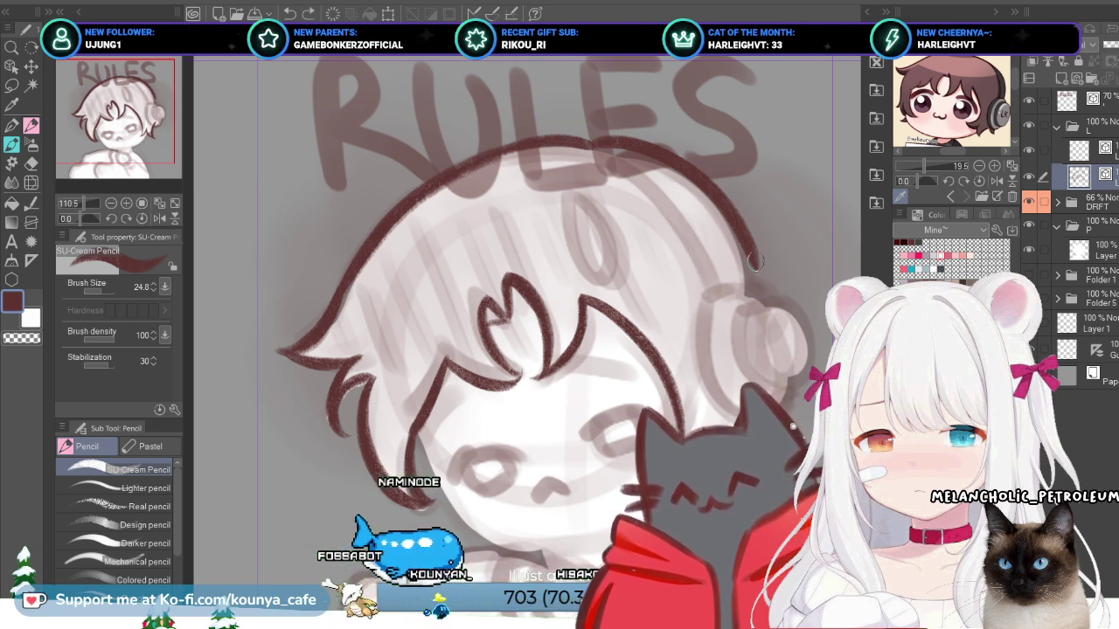
left_click(749, 247, "ctrl")
left_click_drag(756, 268, 754, 259)
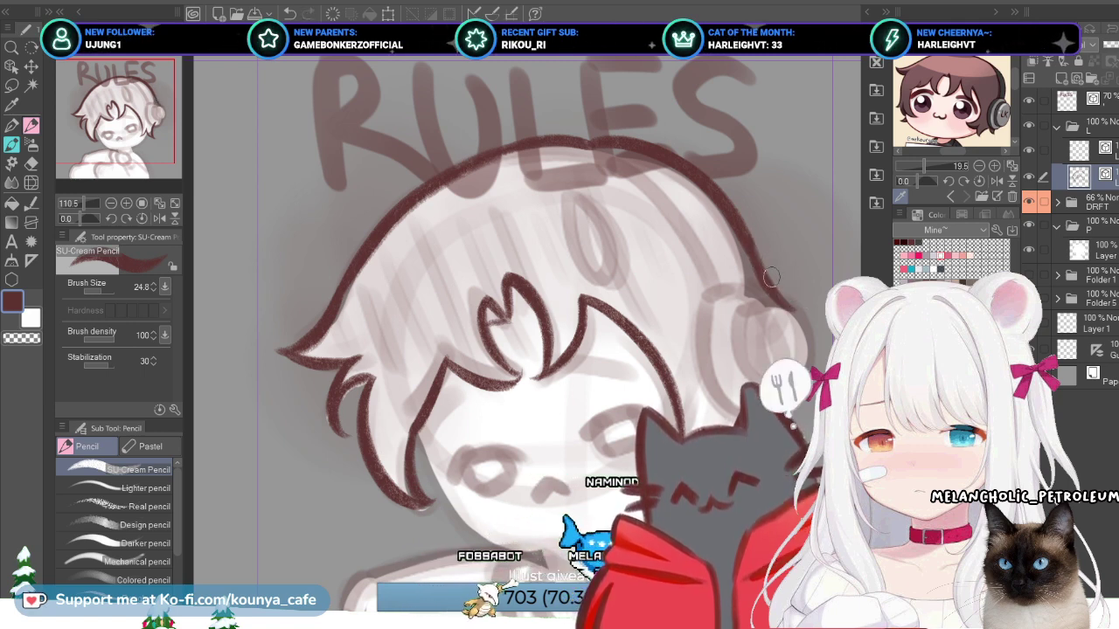
key("ctrl+z")
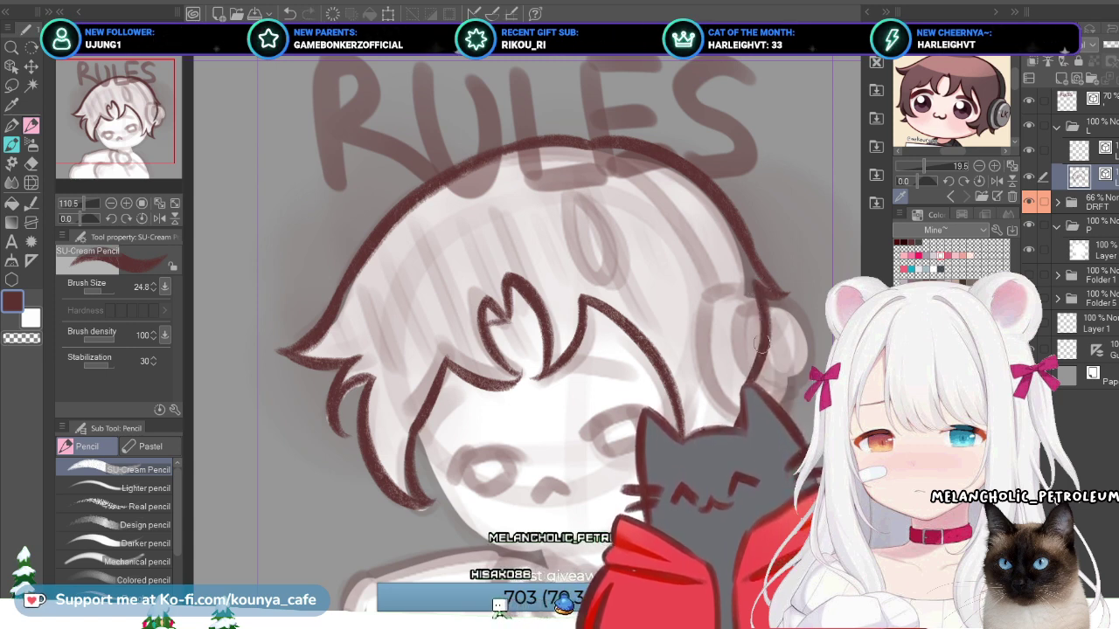
Step: Try adjusting the short flick stroke above the headphone, and undo the change
left_click(690, 171, "ctrl")
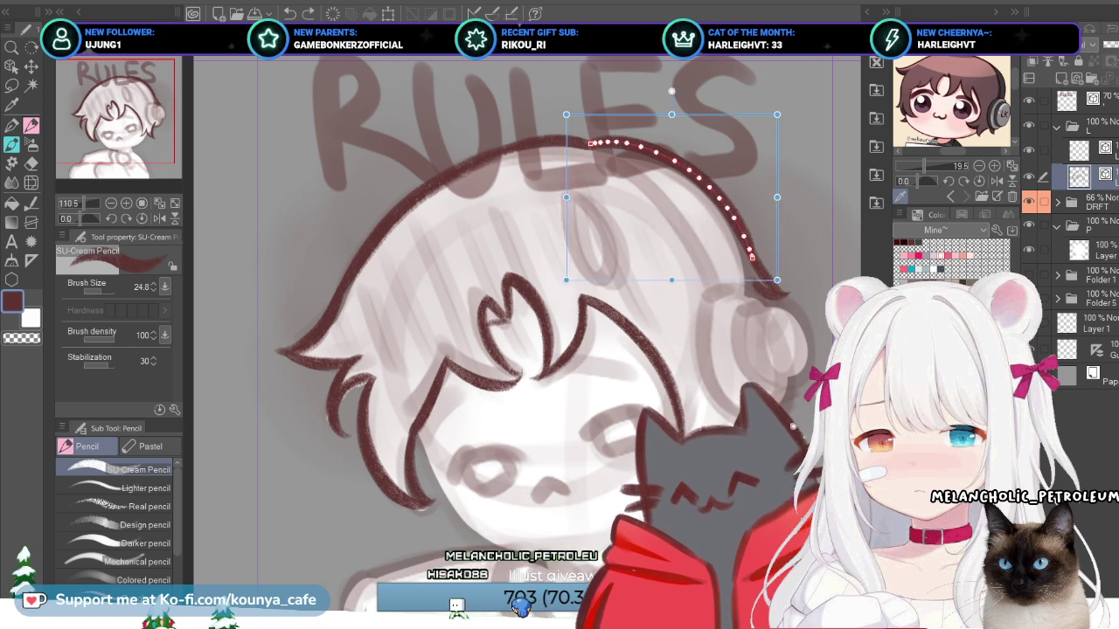
left_click(772, 291, "ctrl")
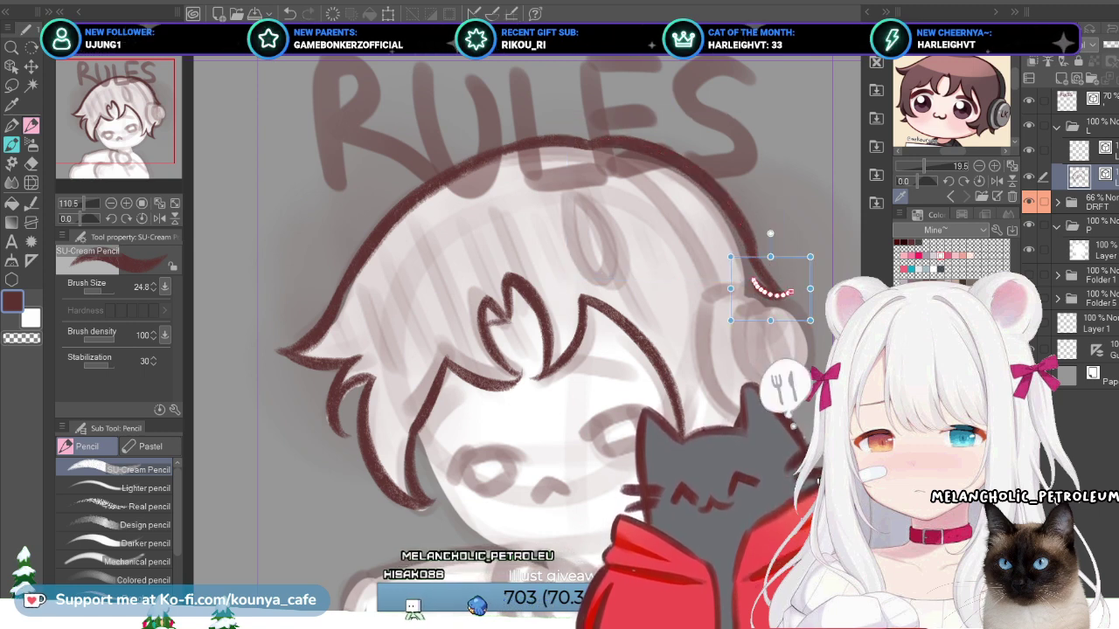
left_click(759, 260, "ctrl")
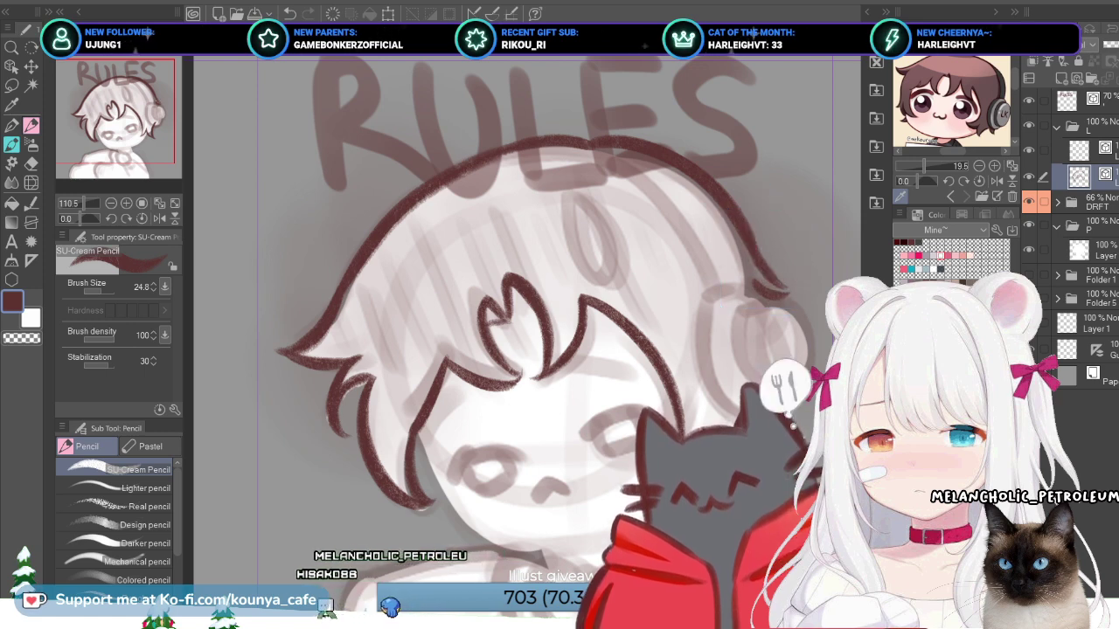
left_click_drag(764, 185, 758, 188)
key("ctrl+z")
key("ctrl+z")
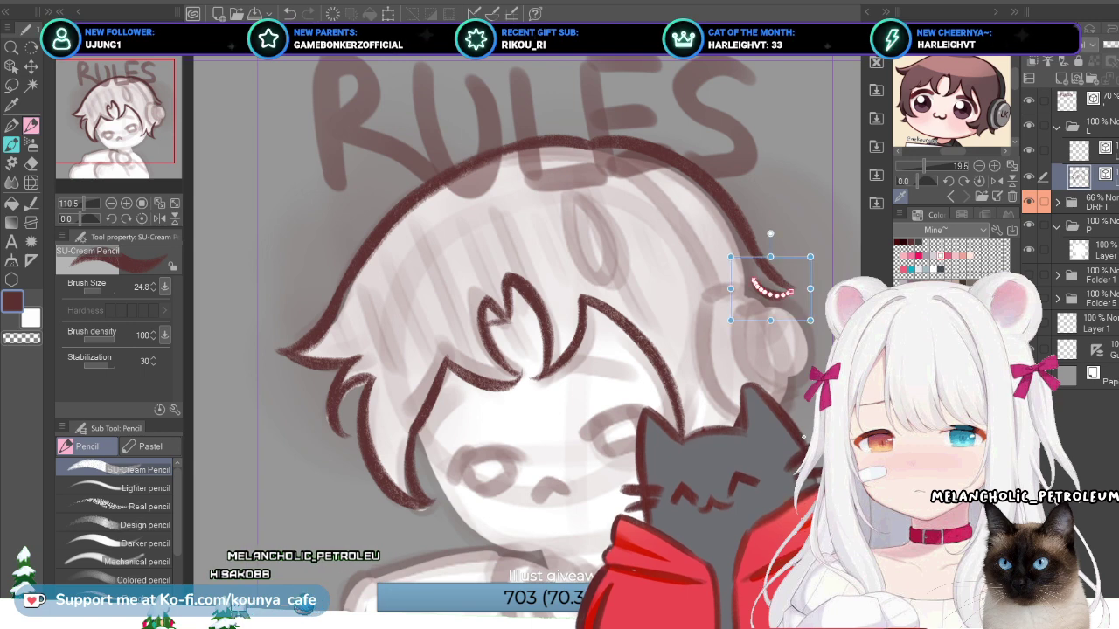
Step: On the hair line layer, draw the side lock from the flick down across the headphone, ending in pointed tips beside the cheek
left_click(1079, 358)
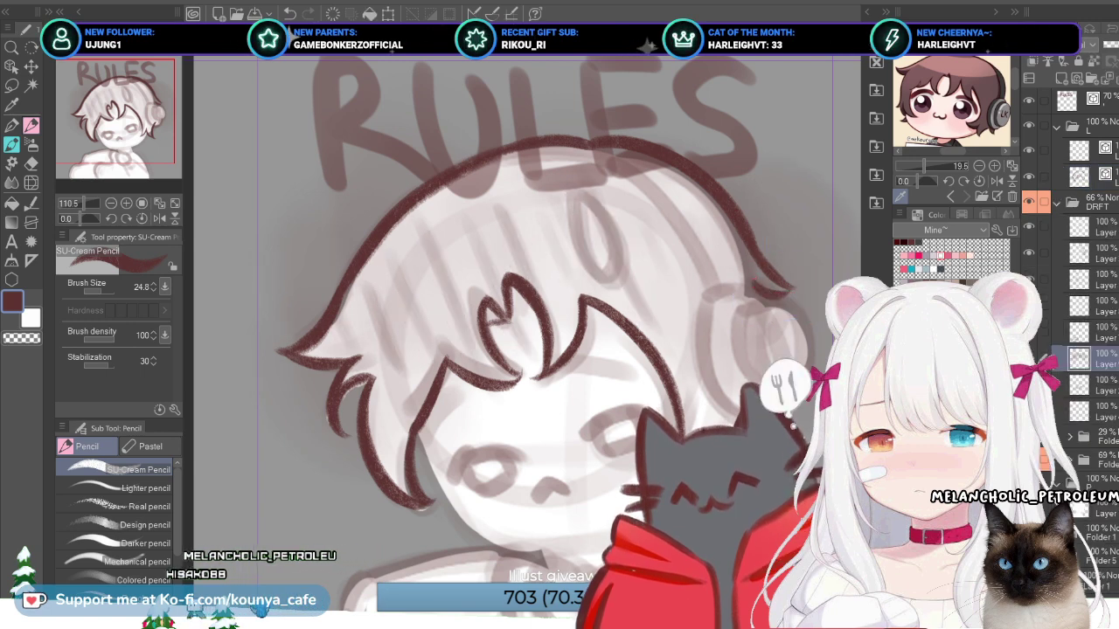
left_click(773, 289)
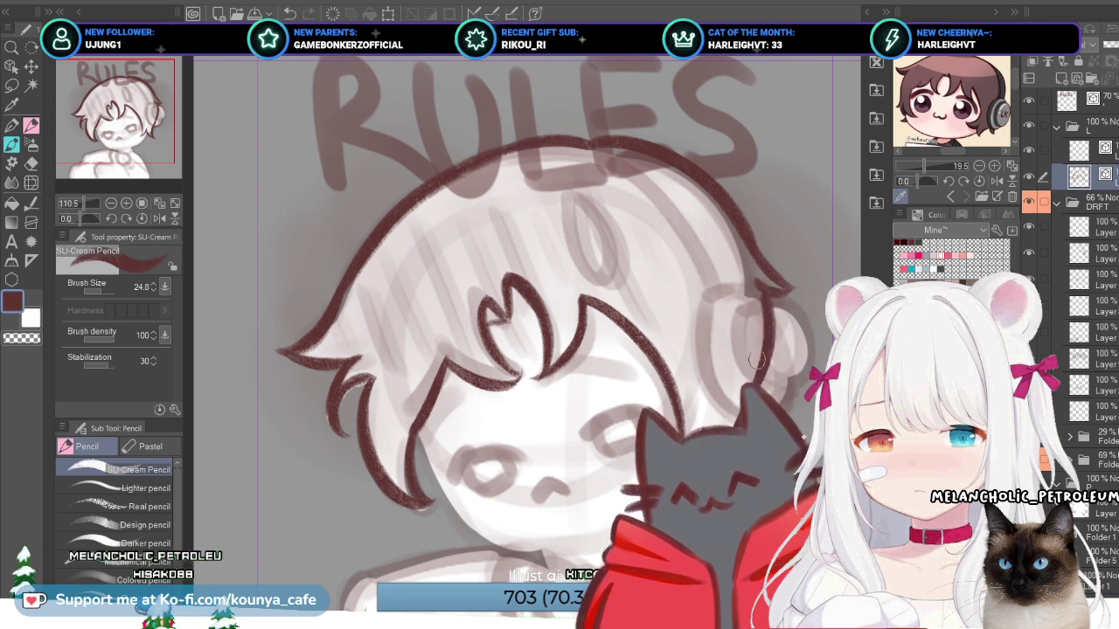
left_click_drag(762, 292, 757, 384)
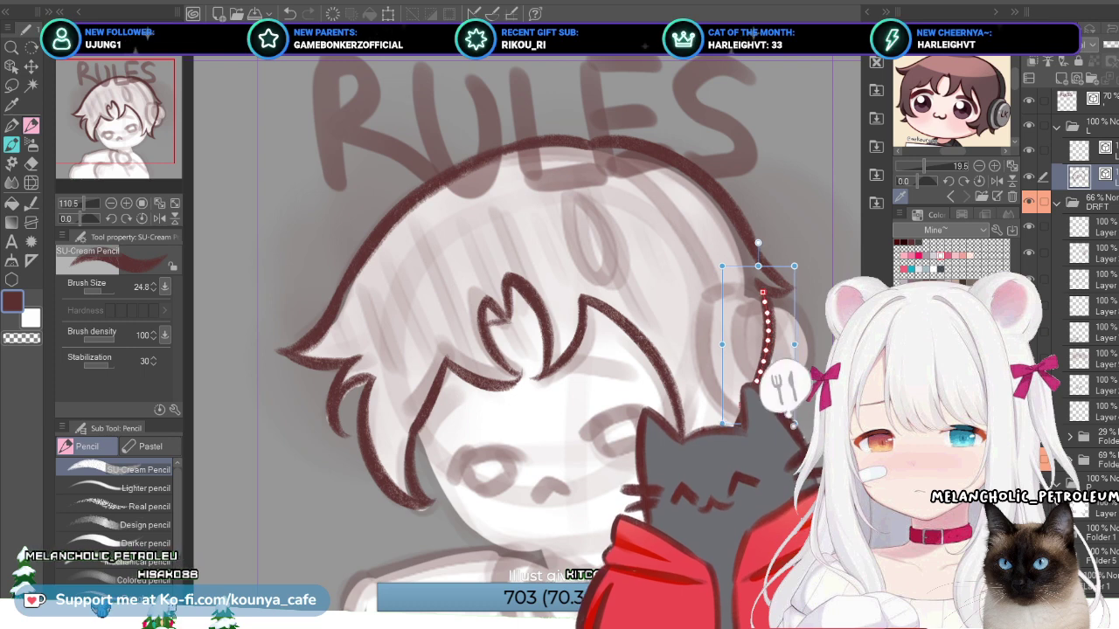
key("Return")
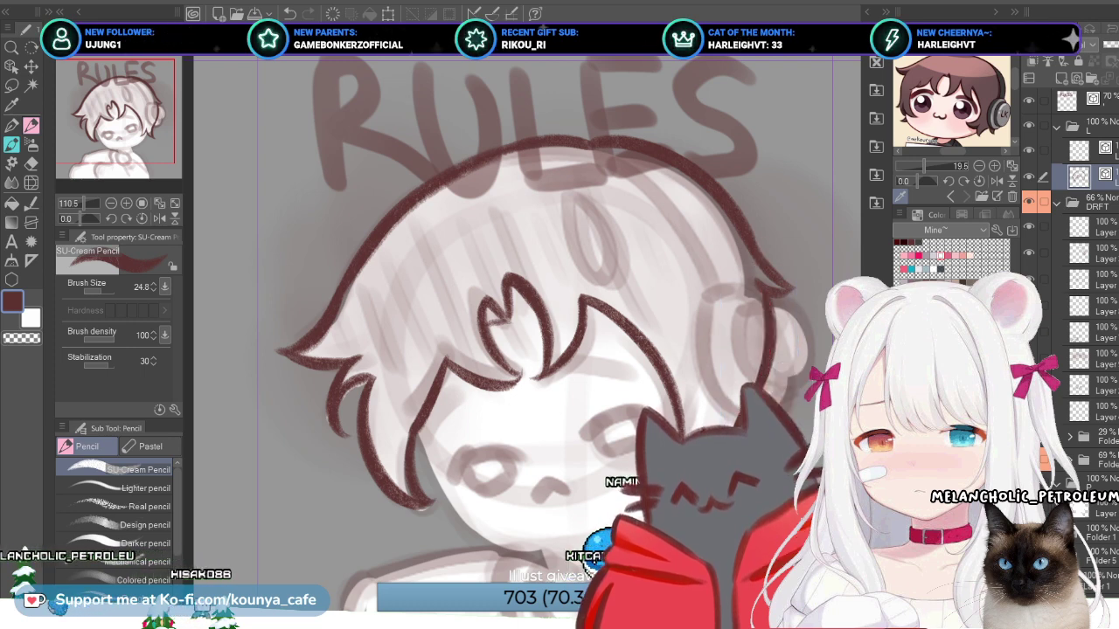
scroll(525, 332, "down", 3)
scroll(525, 332, "up", 3)
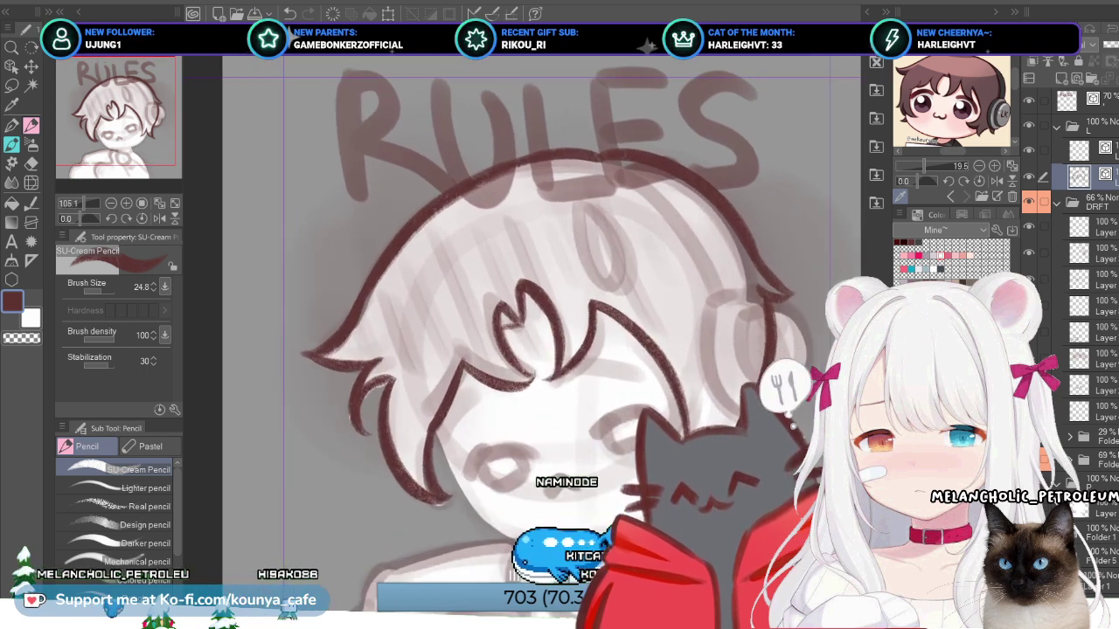
key("ctrl+t")
left_click_drag(802, 436, 792, 426)
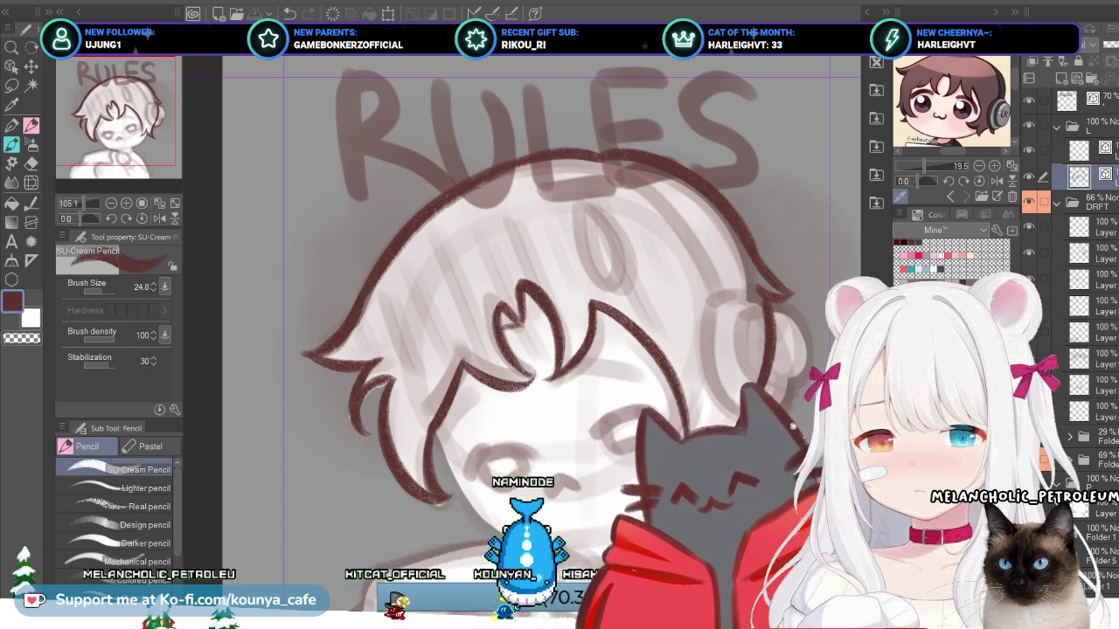
scroll(542, 332, "down", 3)
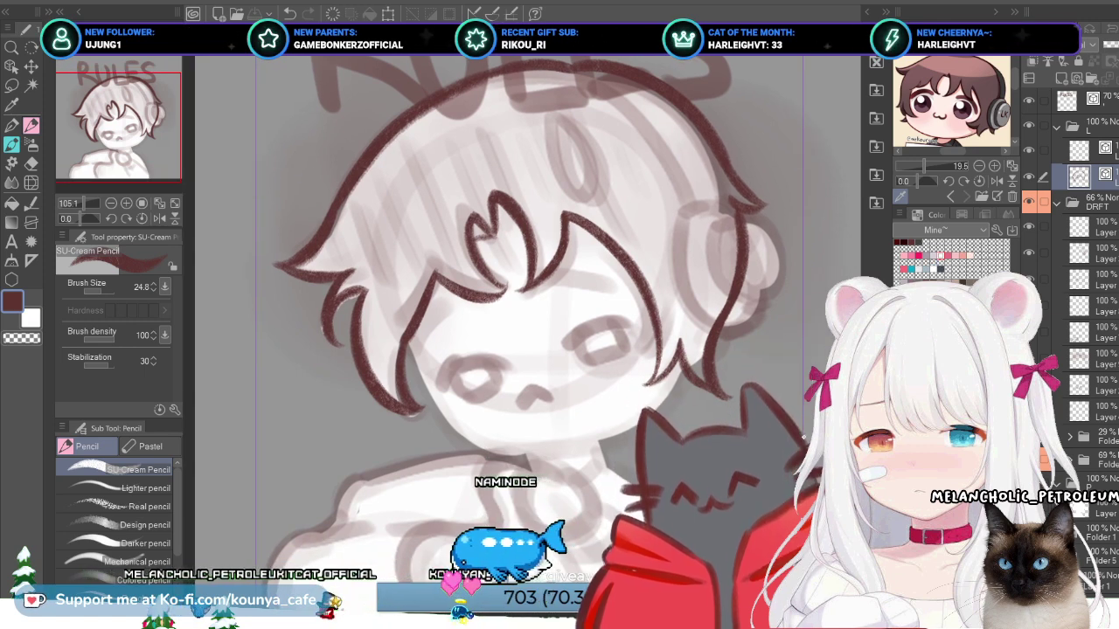
Step: On the upper line layer in the L folder, draw the inner headband line from the crown to the ear cup at brush size 20
left_click(1083, 149)
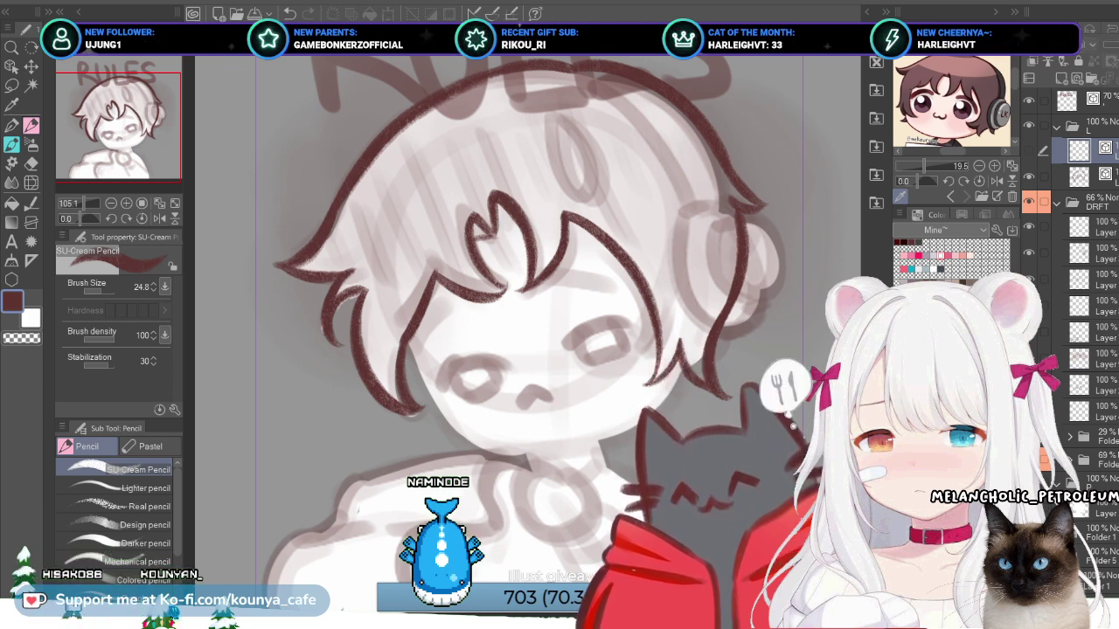
key("Delete")
key("ctrl+z")
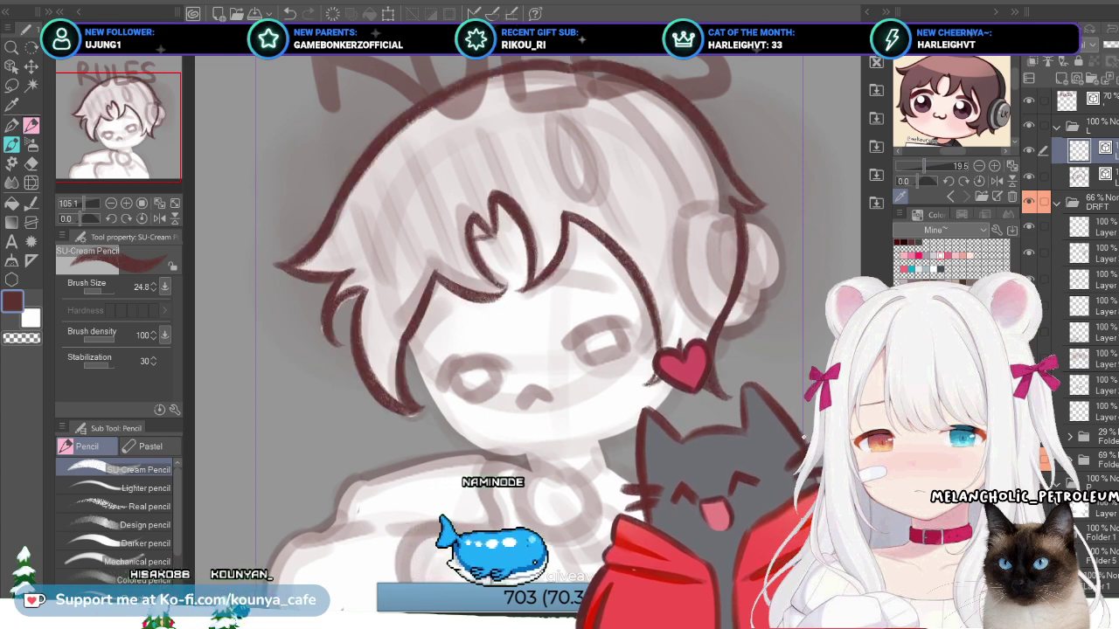
key("-")
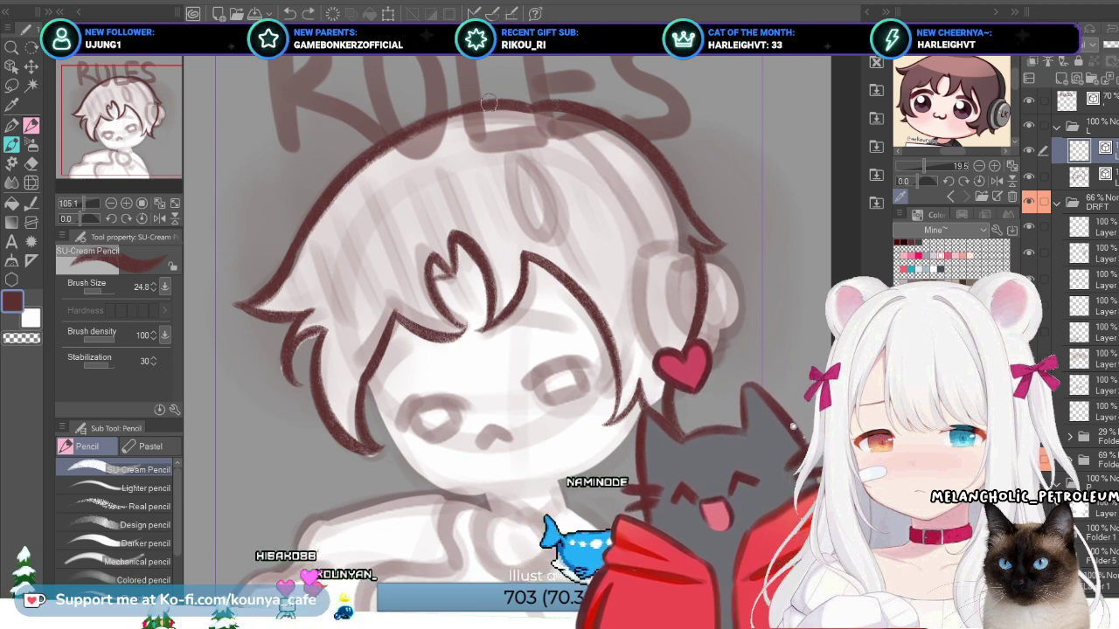
left_click_drag(490, 103, 673, 306)
key("ctrl+z")
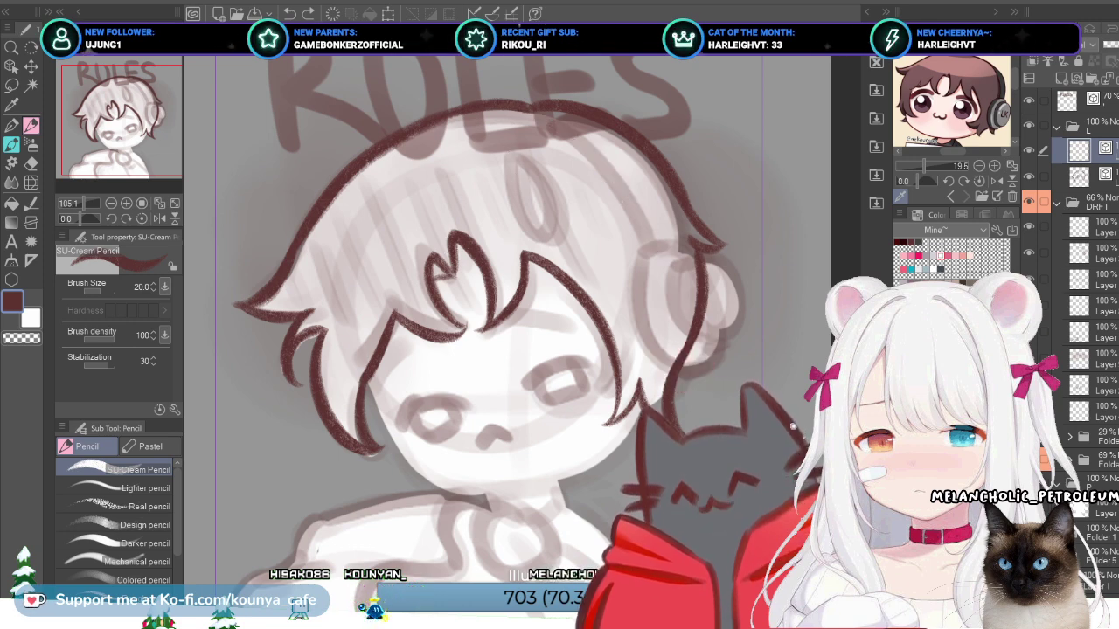
key("ctrl+z")
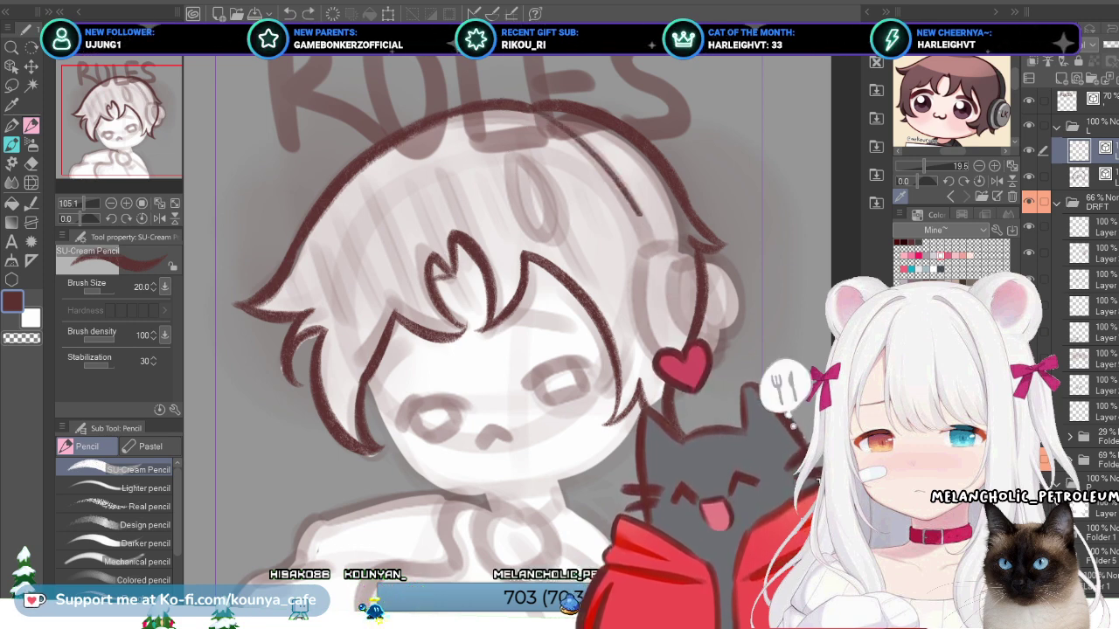
key("ctrl+z")
left_click_drag(525, 114, 673, 306)
key("ctrl+z")
left_click_drag(525, 114, 673, 306)
Step: Move and rotate the inner headband line so it follows the sketched headband into the ear cup
left_click(678, 348, "ctrl")
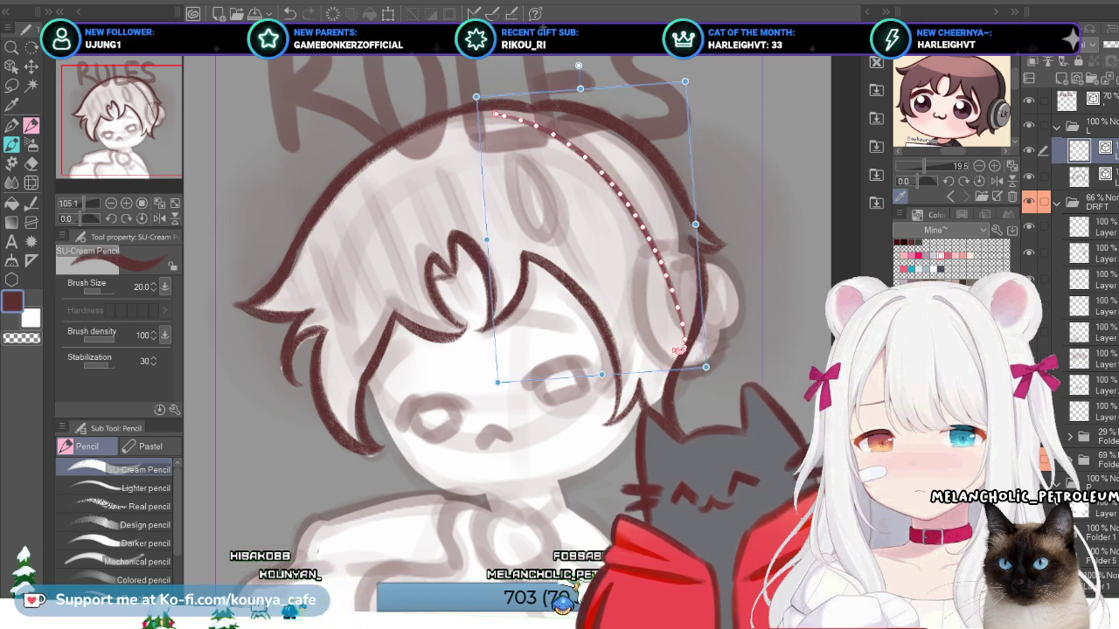
left_click_drag(678, 350, 687, 341)
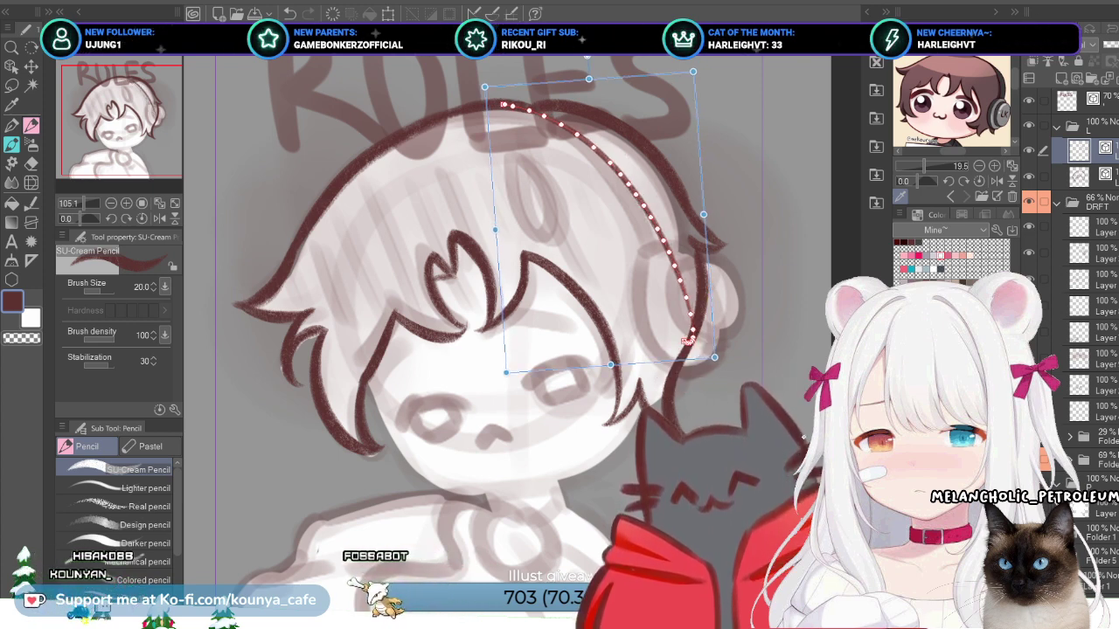
left_click_drag(687, 341, 666, 330)
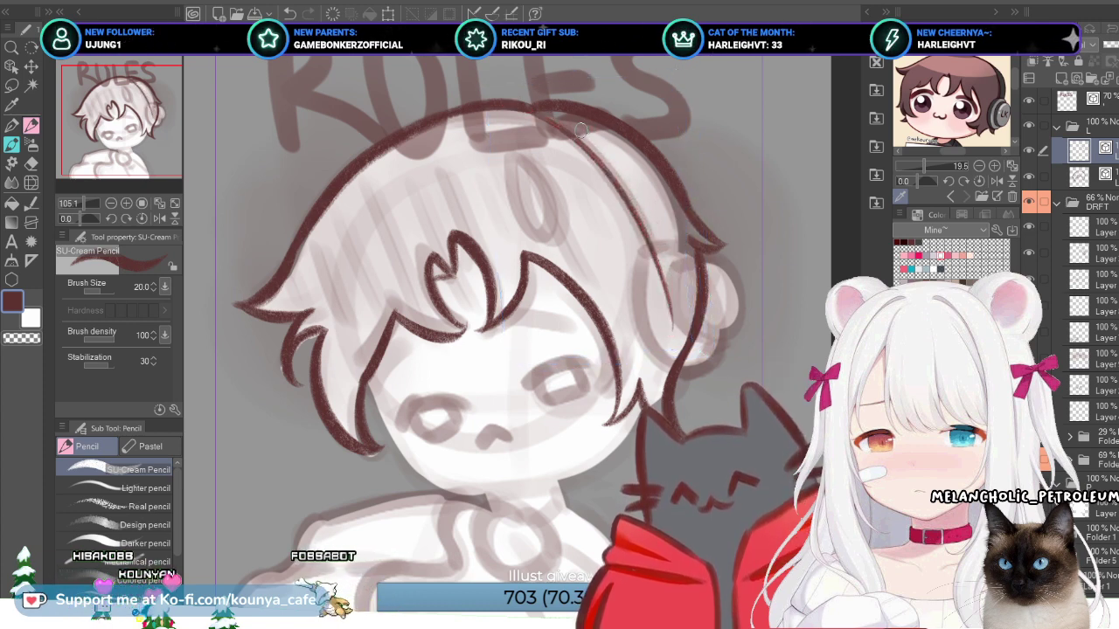
left_click(668, 331)
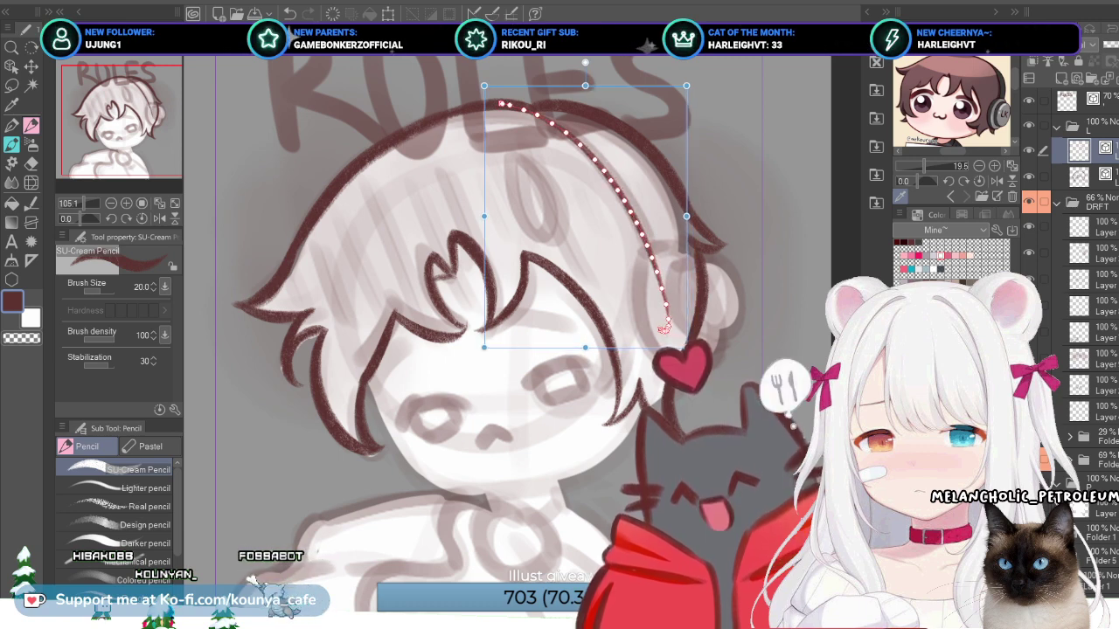
key("ctrl+d")
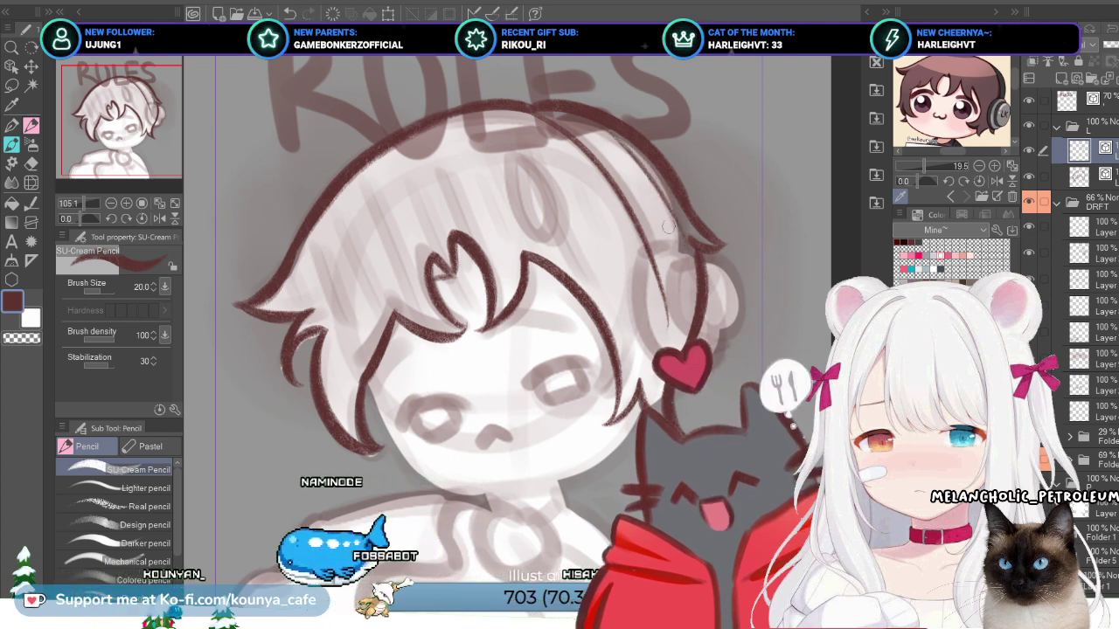
Step: Draw the outer headband line just inside the hair outline, then shift it inward and rotate it slightly
left_click(688, 251, "ctrl")
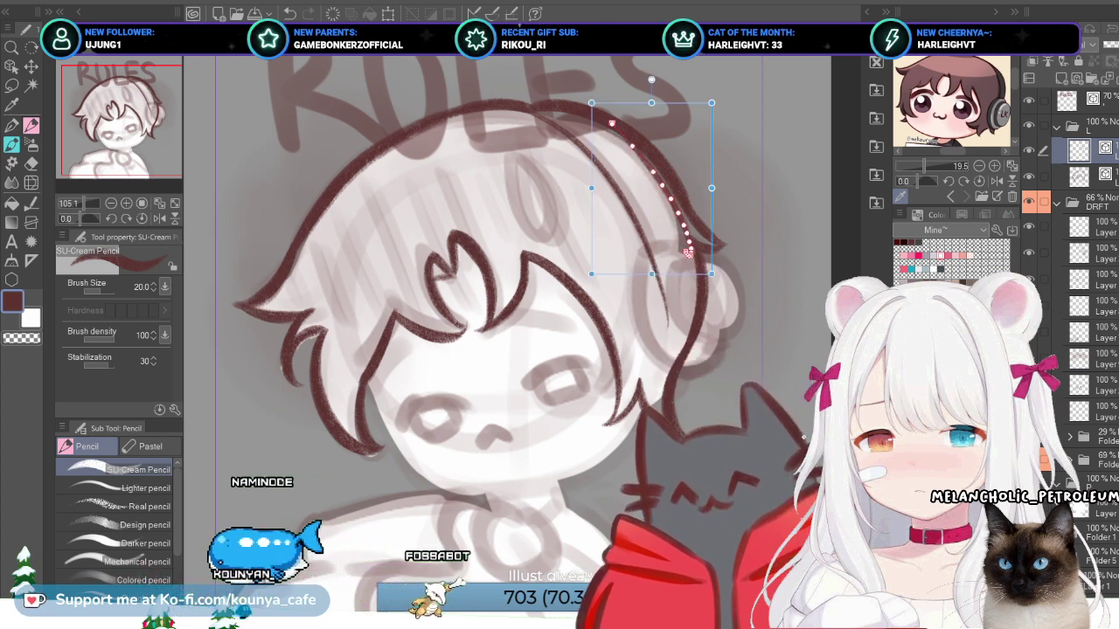
left_click_drag(688, 251, 677, 236)
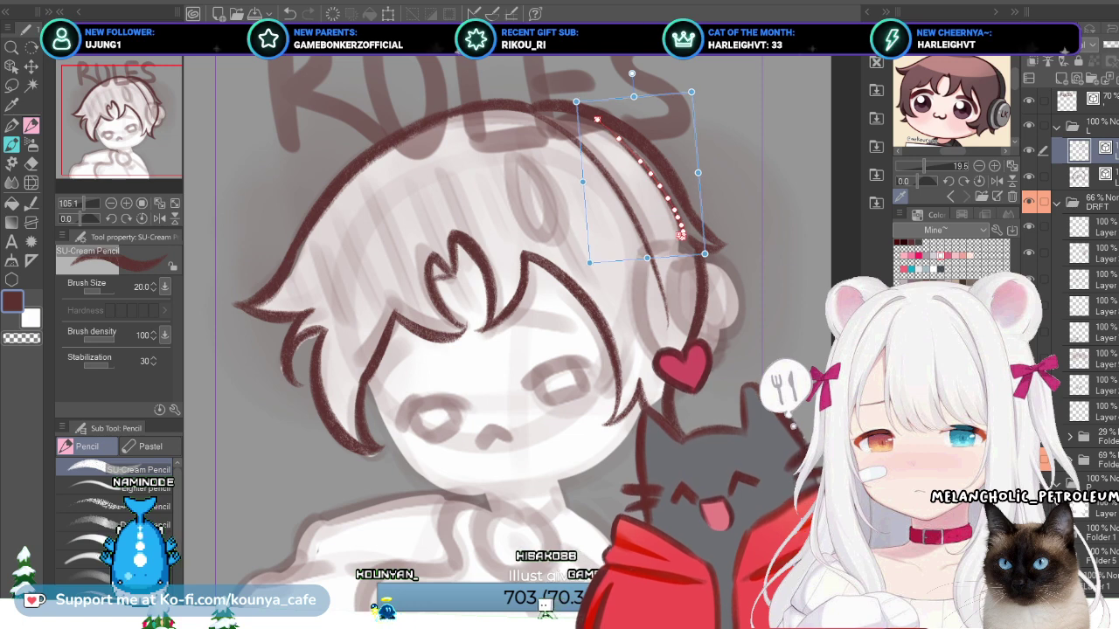
left_click_drag(677, 236, 678, 235)
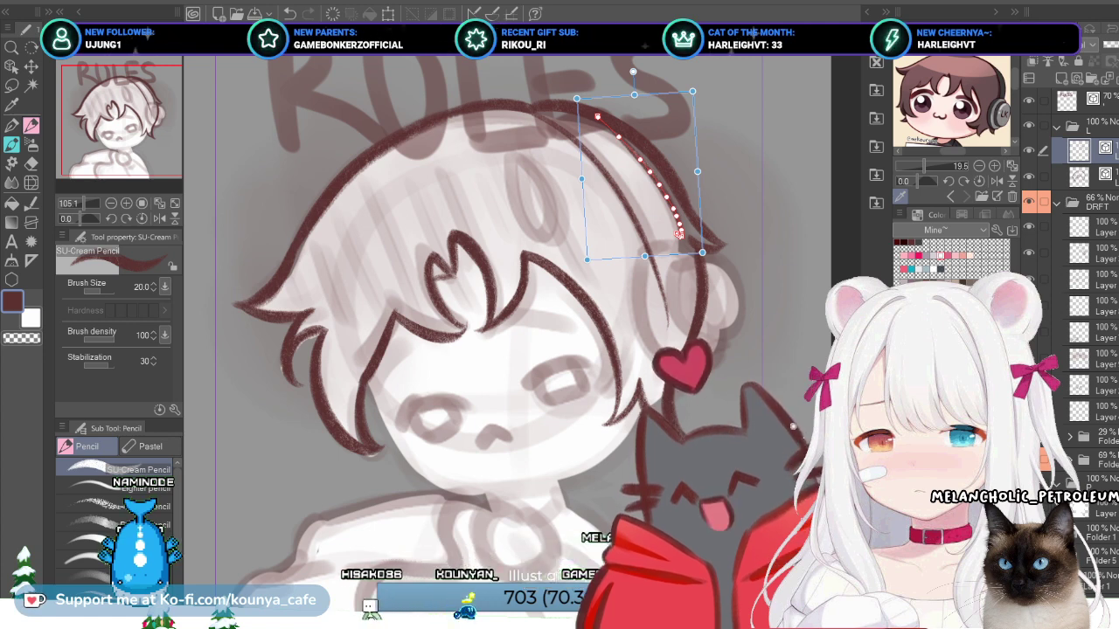
key("Escape")
left_click(647, 144, "ctrl")
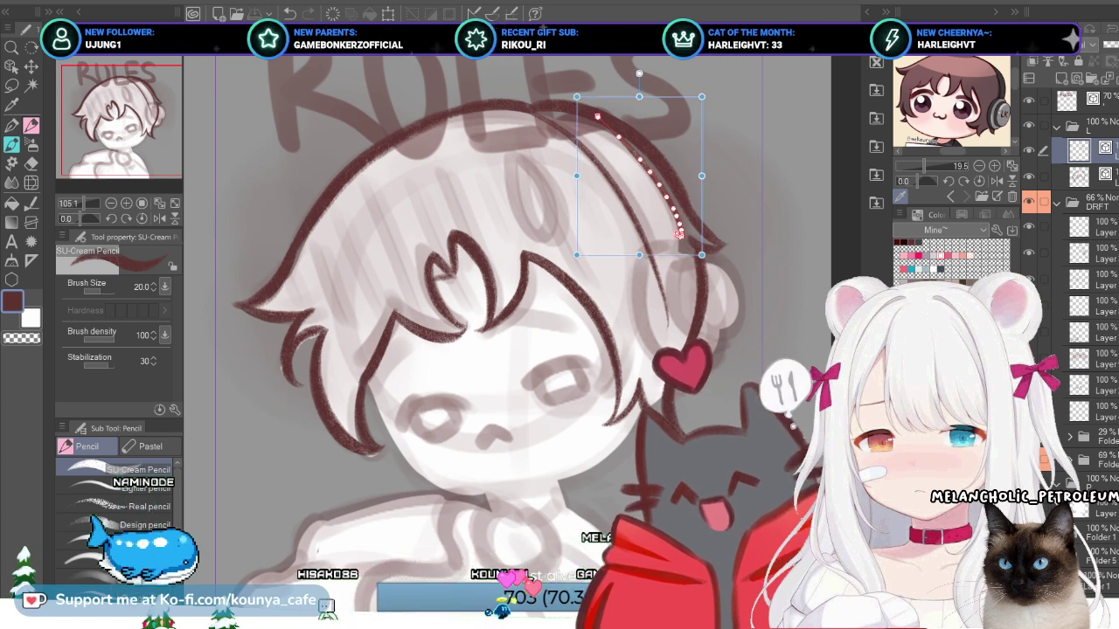
key("Escape")
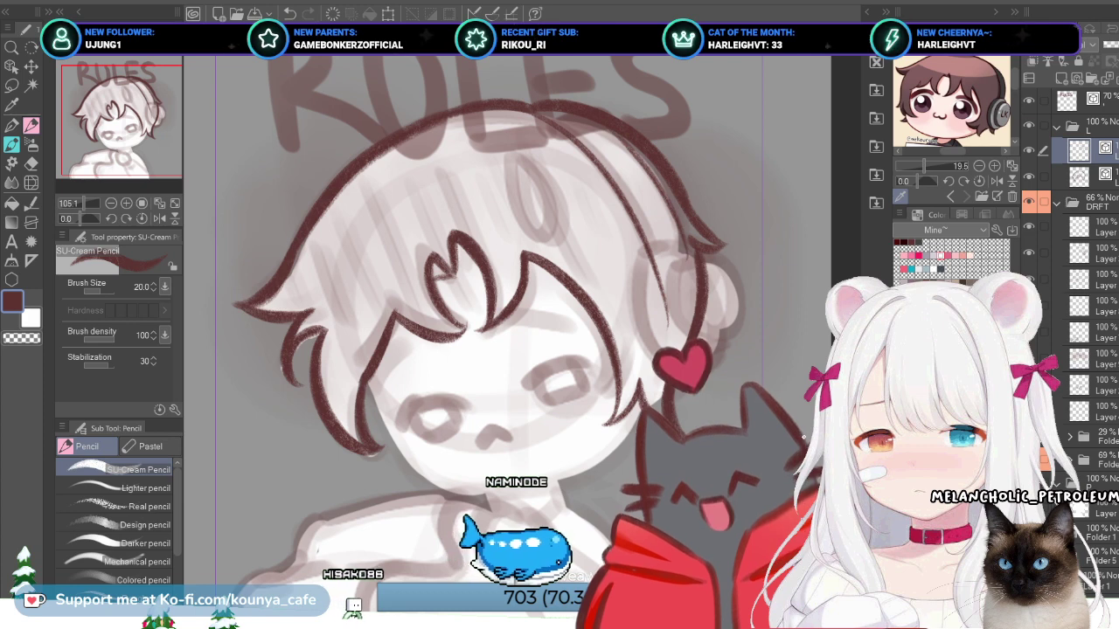
Step: Redraw the outer headband line down to the ear cup and rotate it slightly to follow the sketch
key("ctrl+t")
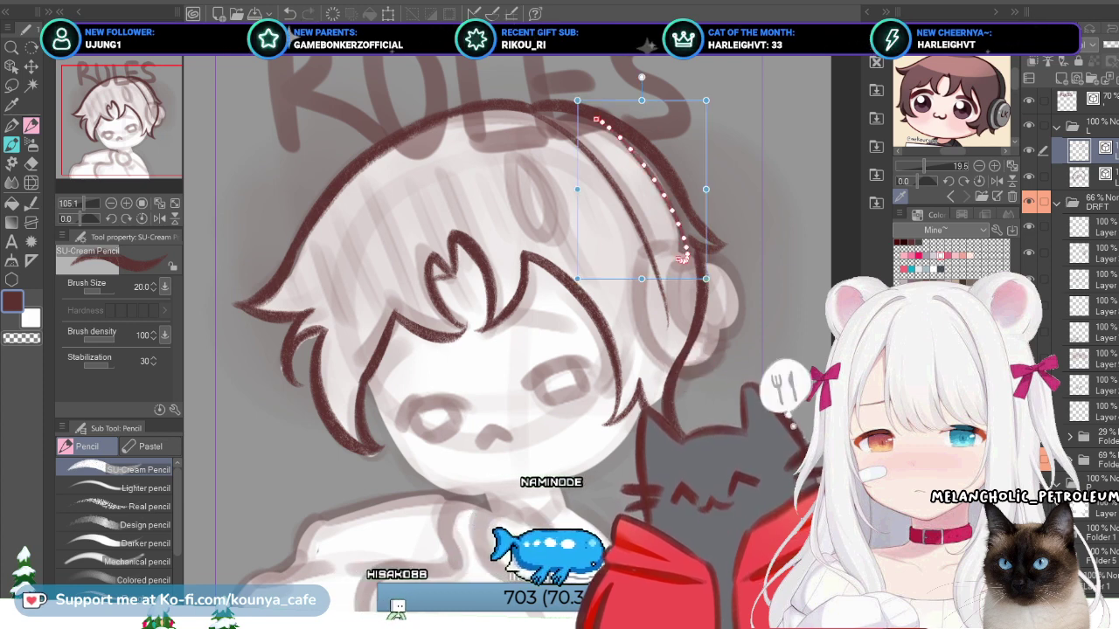
left_click_drag(638, 77, 636, 77)
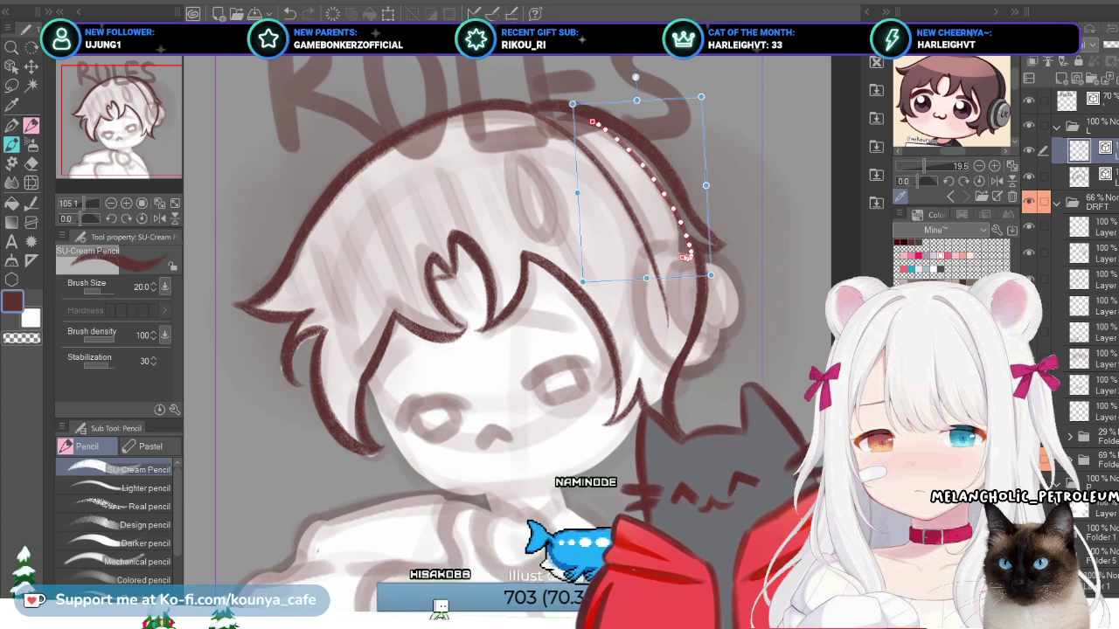
key("Return")
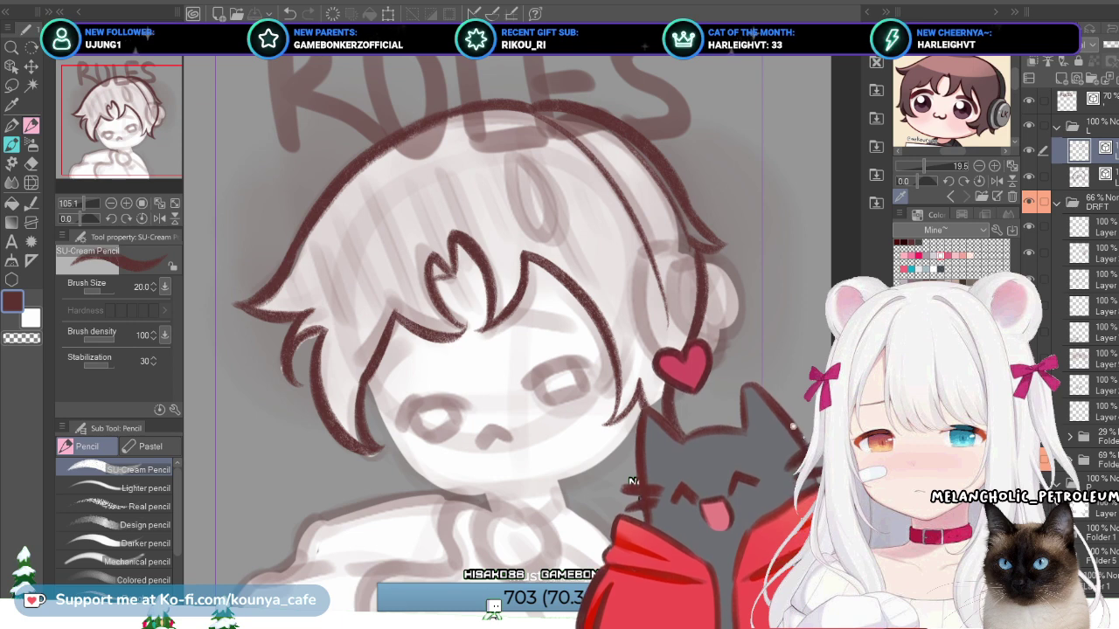
scroll(507, 333, "up", 5)
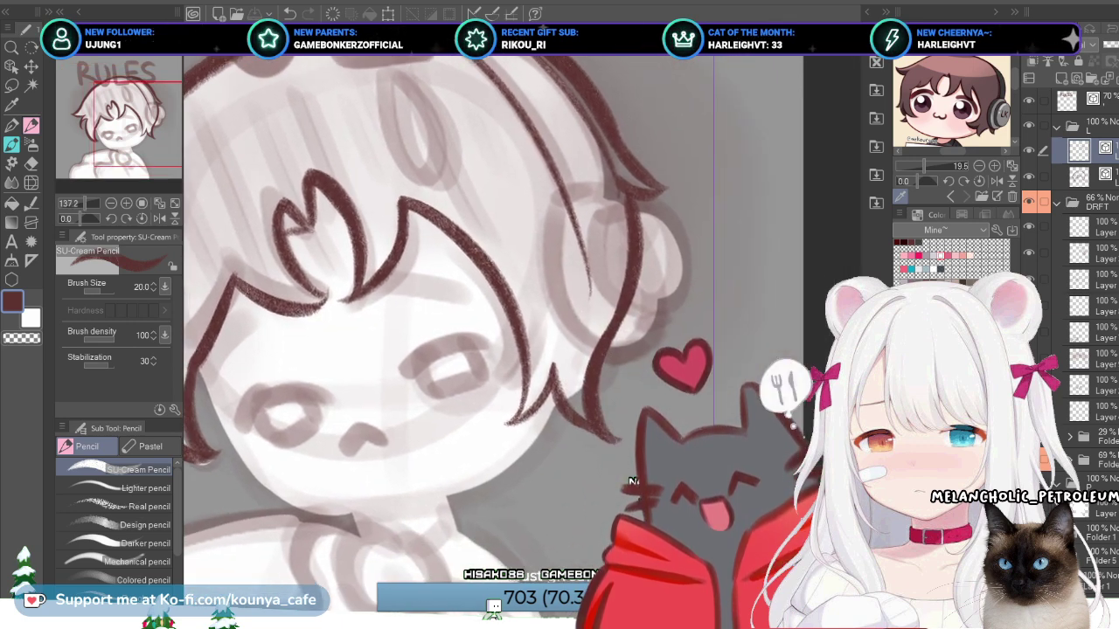
scroll(507, 332, "up", 3)
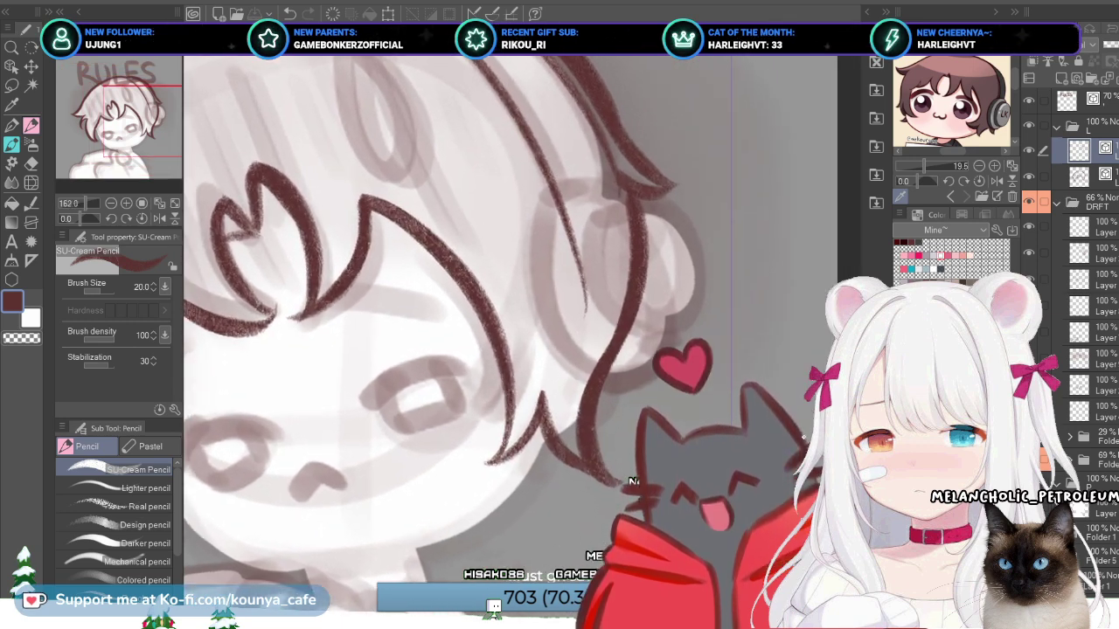
scroll(507, 332, "up", 2)
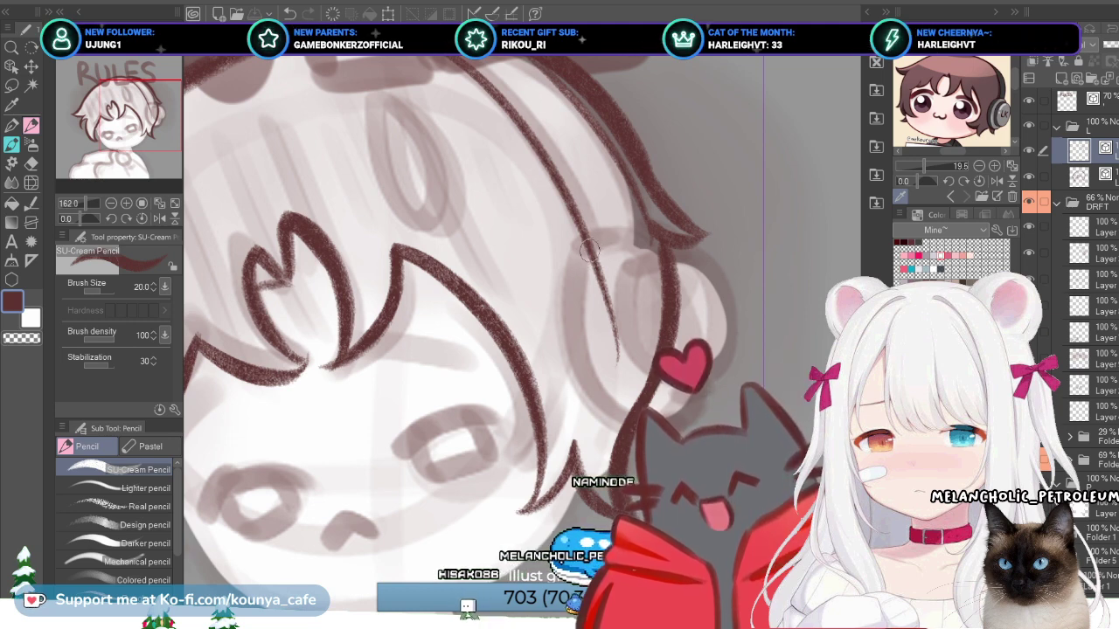
left_click_drag(581, 279, 602, 363)
key("ctrl+z")
left_click_drag(572, 280, 603, 394)
key("ctrl+z")
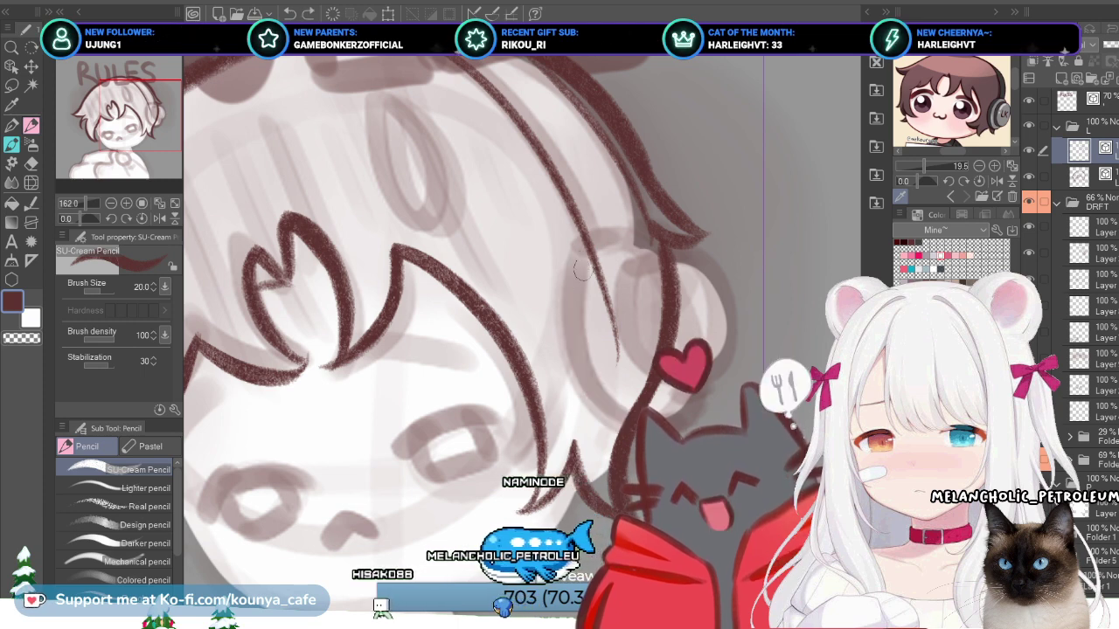
left_click_drag(574, 279, 594, 394)
key("ctrl+z")
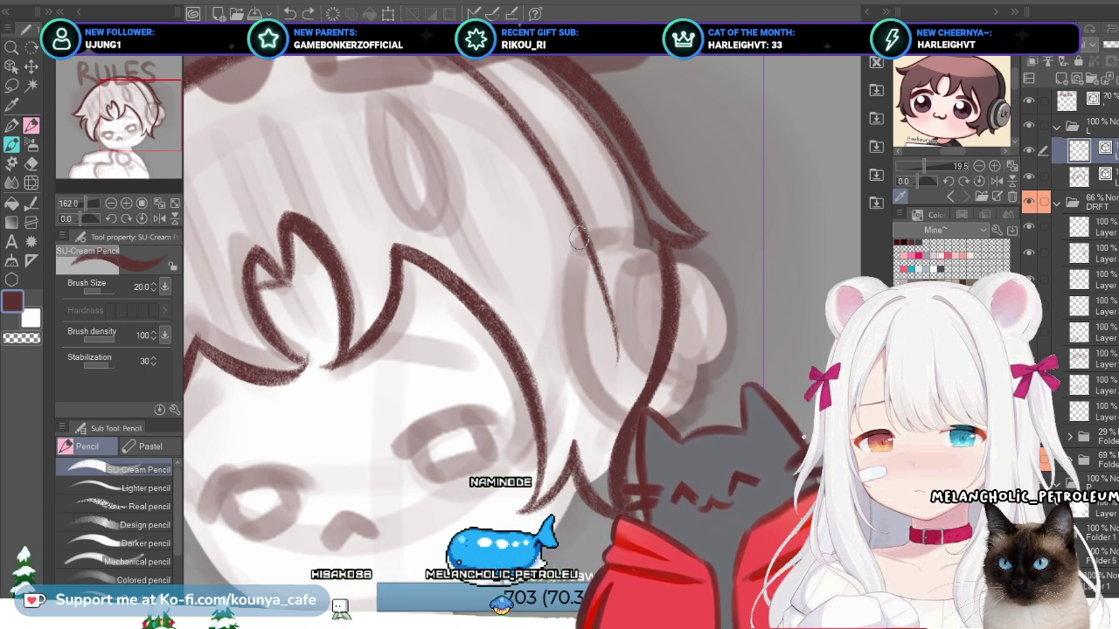
mouse_move(577, 238)
left_mouse_down()
mouse_move(564, 279)
mouse_move(626, 410)
left_mouse_up()
key("ctrl+z")
left_click_drag(565, 281, 584, 370)
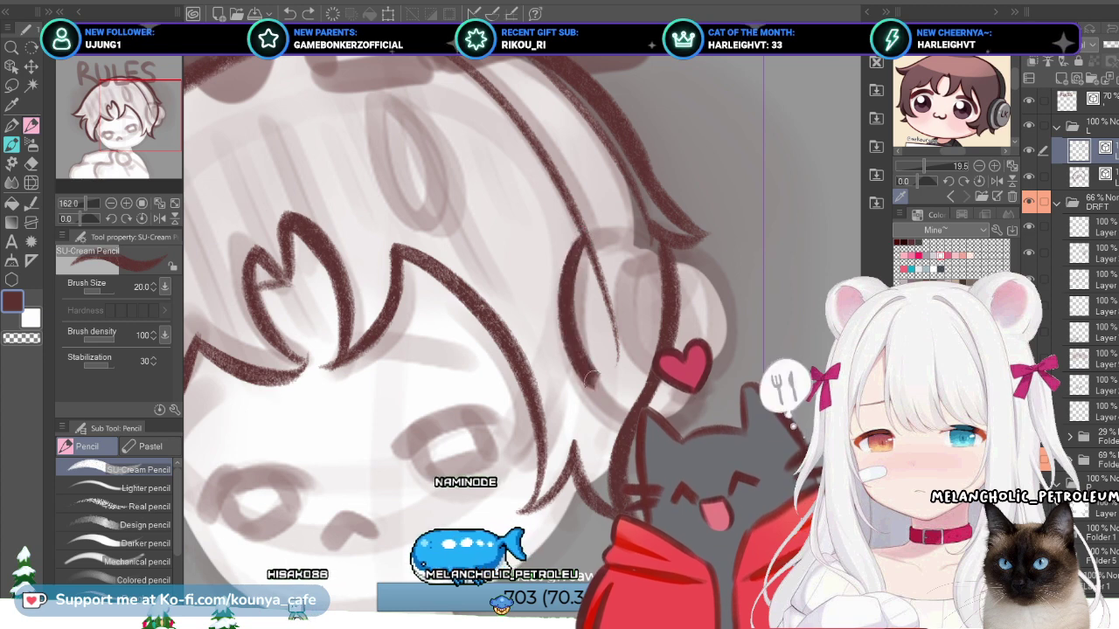
key("ctrl+z")
left_click_drag(564, 280, 594, 383)
key("ctrl+z")
left_click_drag(564, 281, 588, 360)
key("ctrl+z")
left_click_drag(570, 281, 599, 367)
key("ctrl+z")
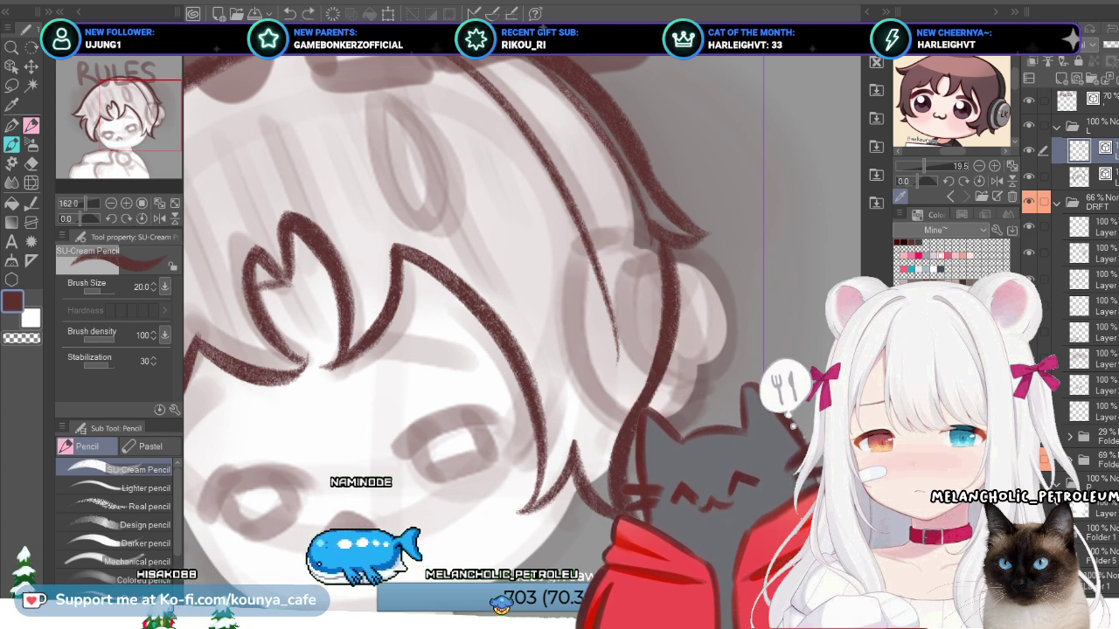
Step: Draw the ear cup's front edge down to the hair strand, shift it up slightly, and add the cup's top edge from the inner headband line
left_click_drag(581, 254, 584, 390)
key("ctrl+t")
left_click_drag(685, 459, 692, 463)
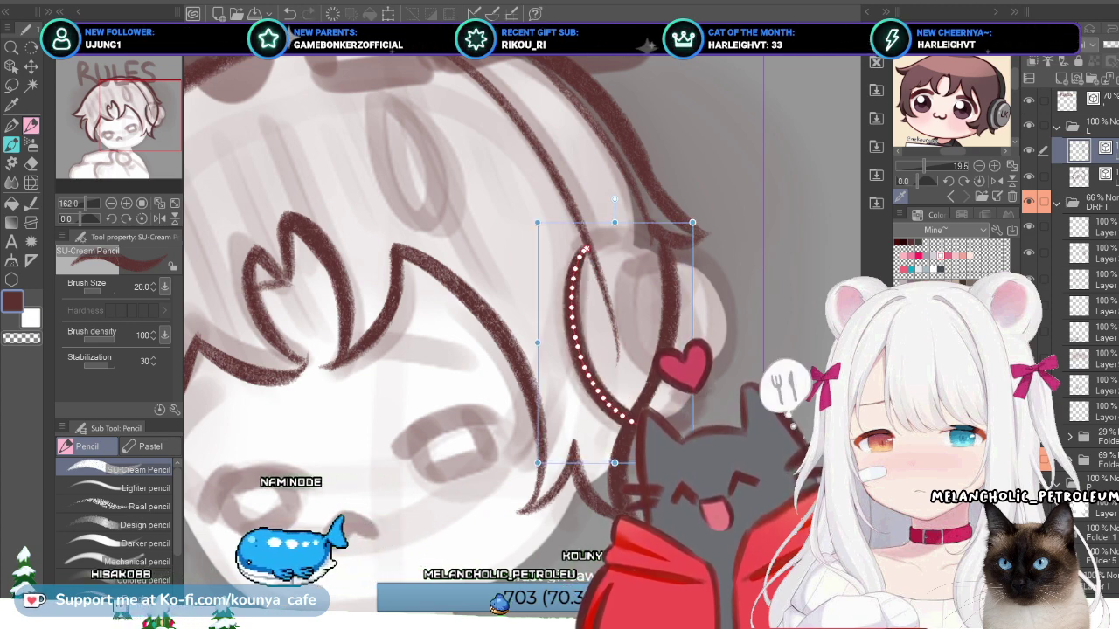
key("Up")
key("Up")
key("Up")
key("Up")
key("Up")
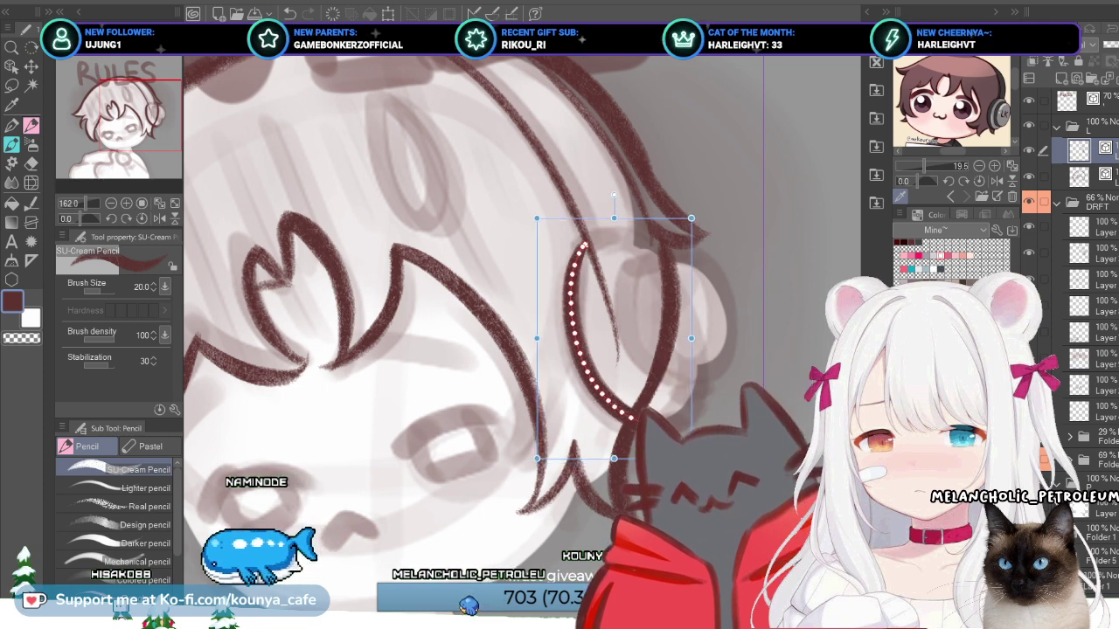
key("Return")
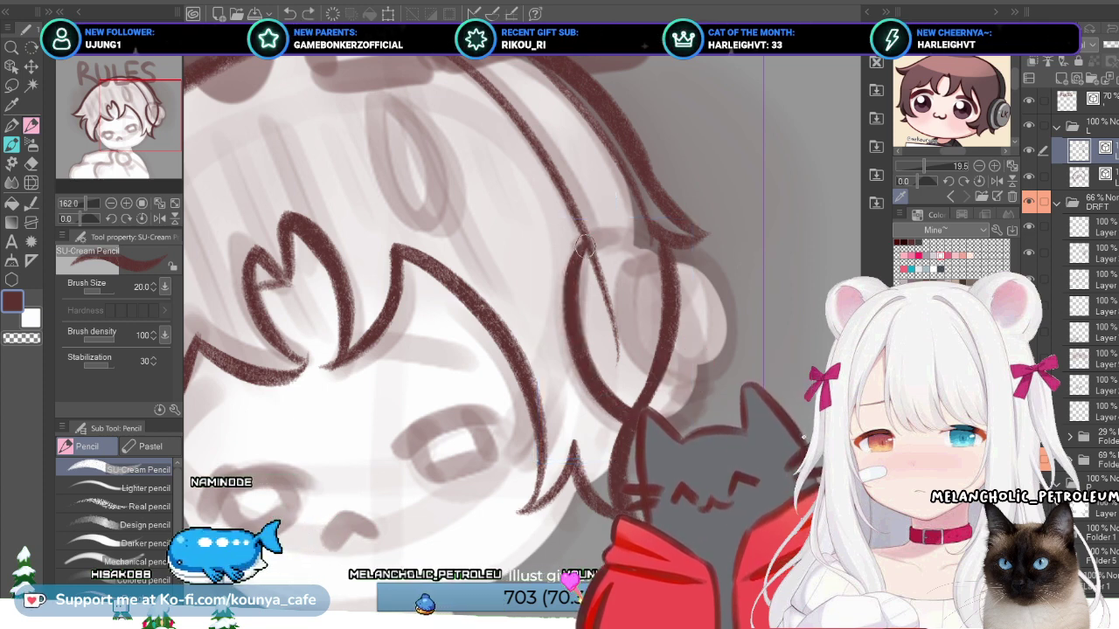
left_click_drag(583, 249, 622, 231)
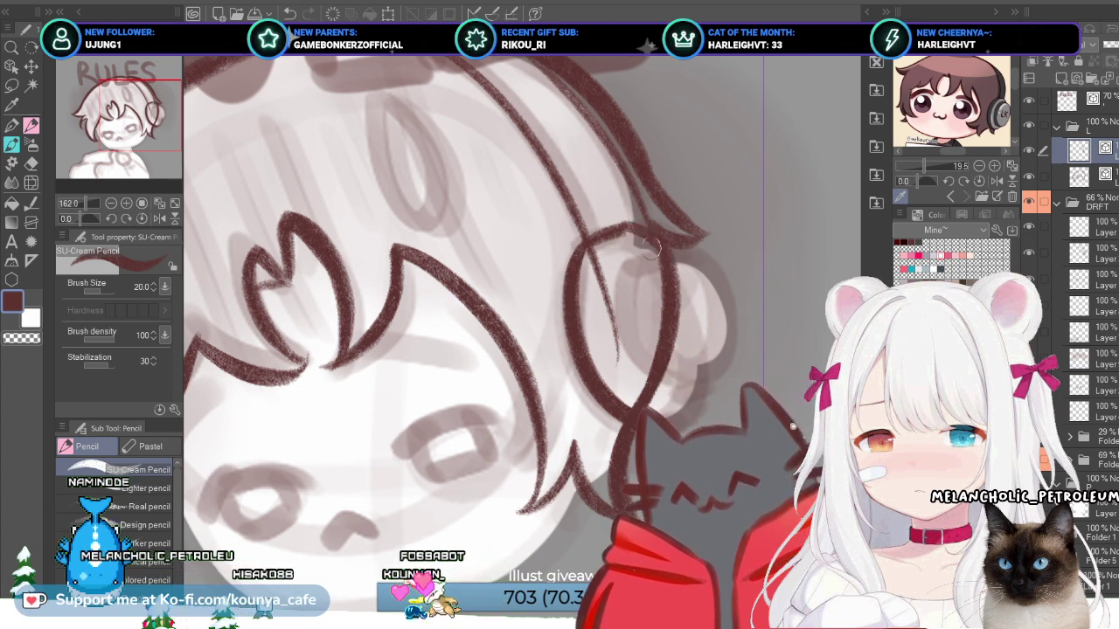
Step: Fade the hair outline on the lower line layer in the L folder, then make the upper line layer active again
key("alt+bracketleft")
key("ctrl+z")
key("ctrl+z")
key("ctrl+z")
key("ctrl+z")
key("ctrl+z")
key("ctrl+z")
key("ctrl+z")
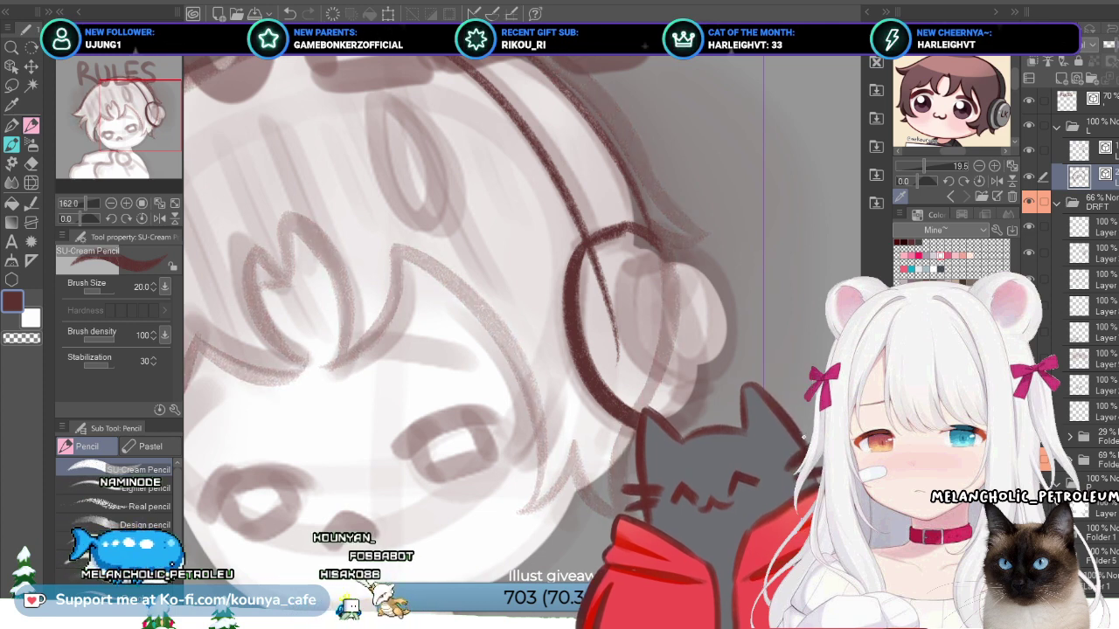
key("alt+bracketright")
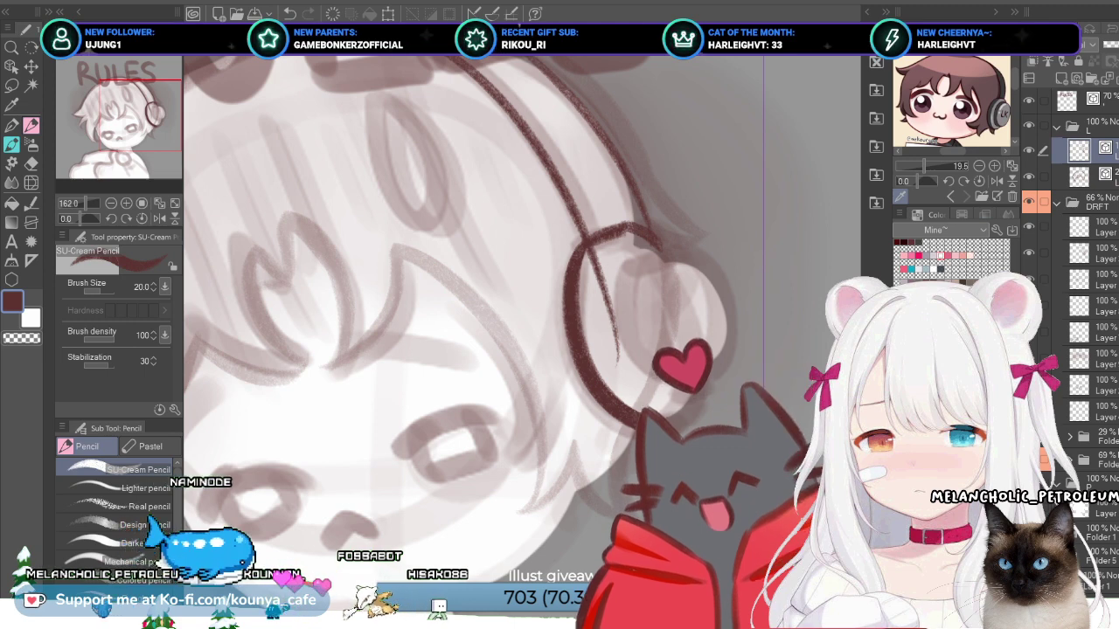
Step: Nudge the ear cup's top edge line slightly left and down, then draw the cup's lower back edge following the sketch
left_click(631, 162, "ctrl")
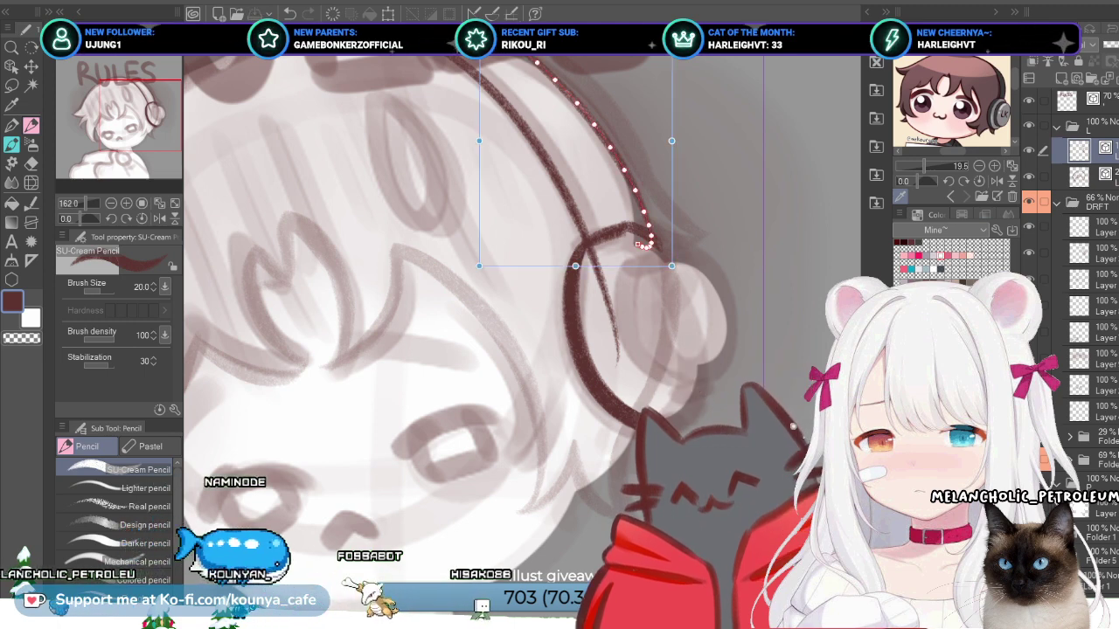
left_click(643, 234, "ctrl")
key("Left")
key("Down")
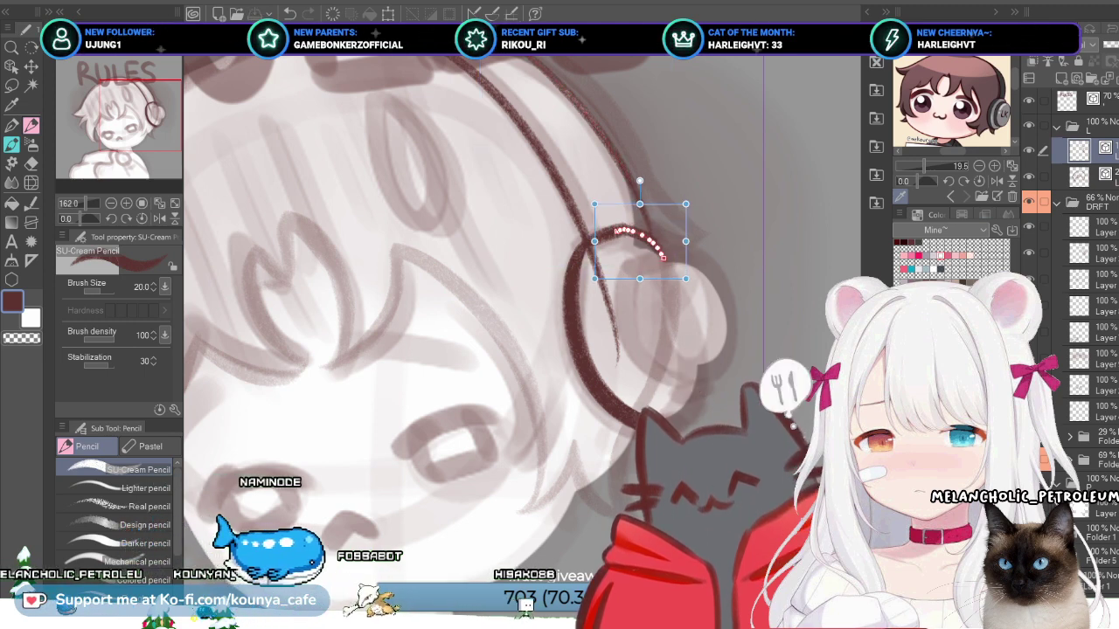
key("ctrl+d")
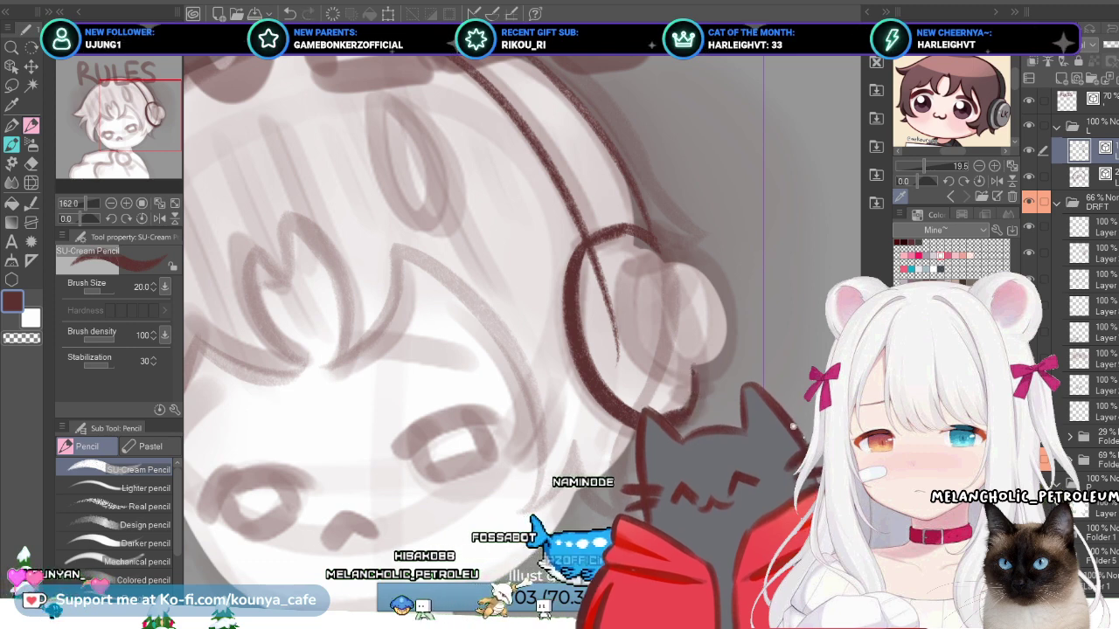
left_click_drag(693, 369, 668, 420)
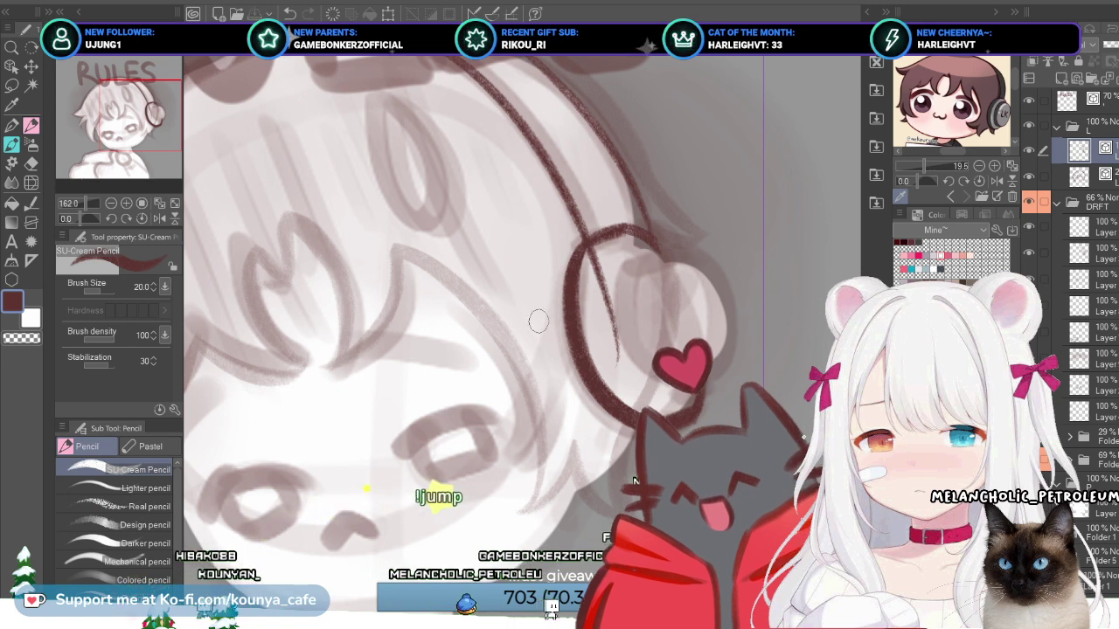
Step: Draw a curve inside the ear cup for its inner rim, stretch it slightly downward and shift it to match the sketch
left_click_drag(538, 322, 515, 314)
left_click_drag(634, 479, 608, 482)
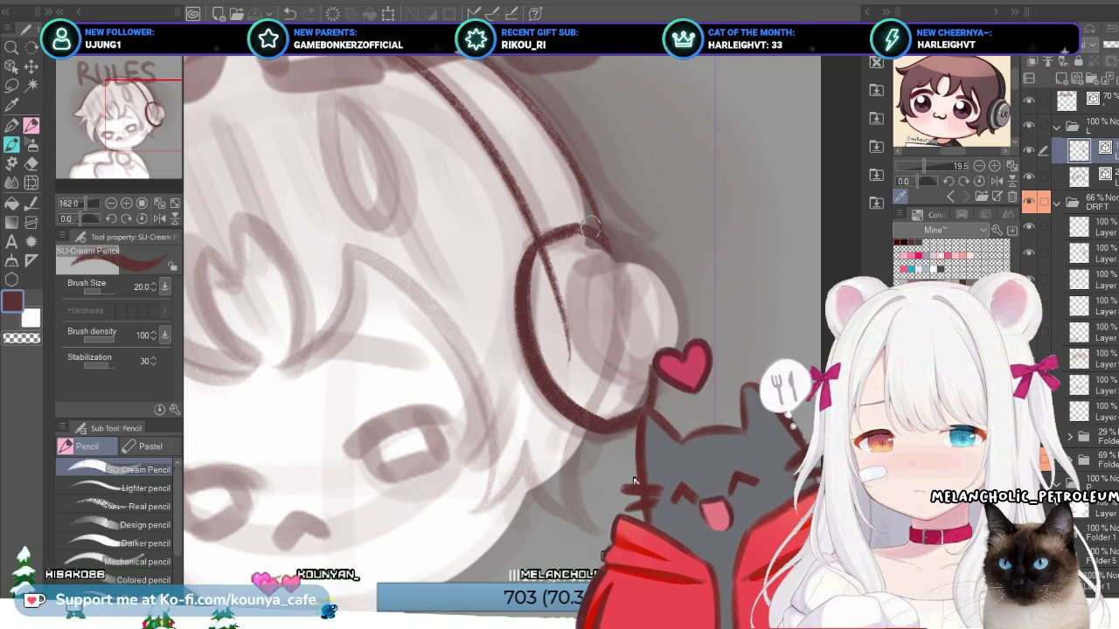
left_click_drag(589, 225, 549, 221)
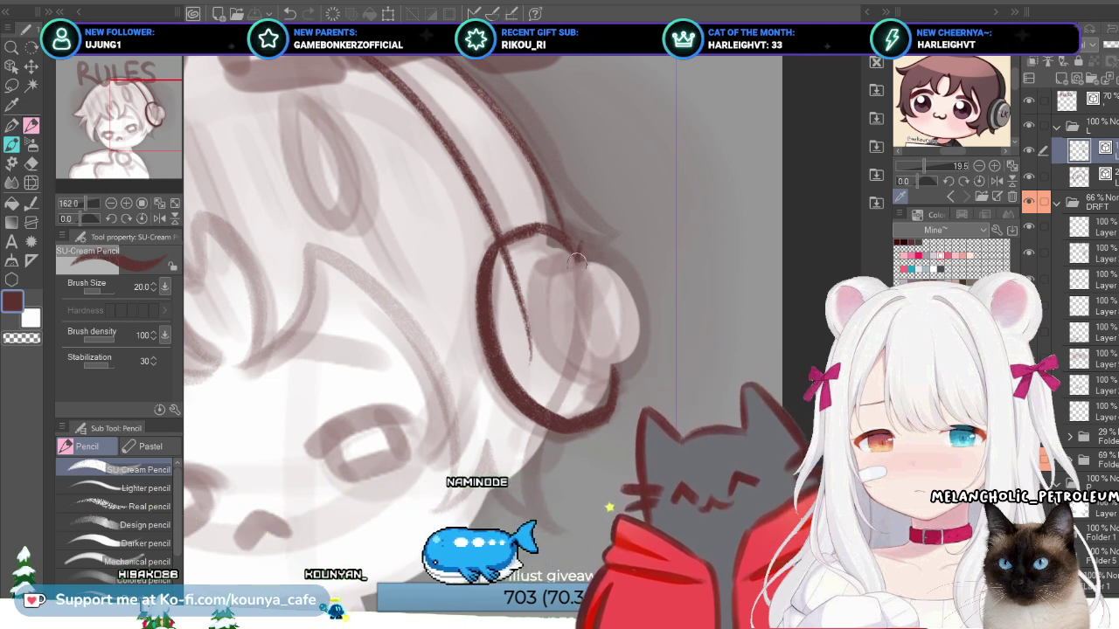
left_click_drag(535, 262, 544, 372)
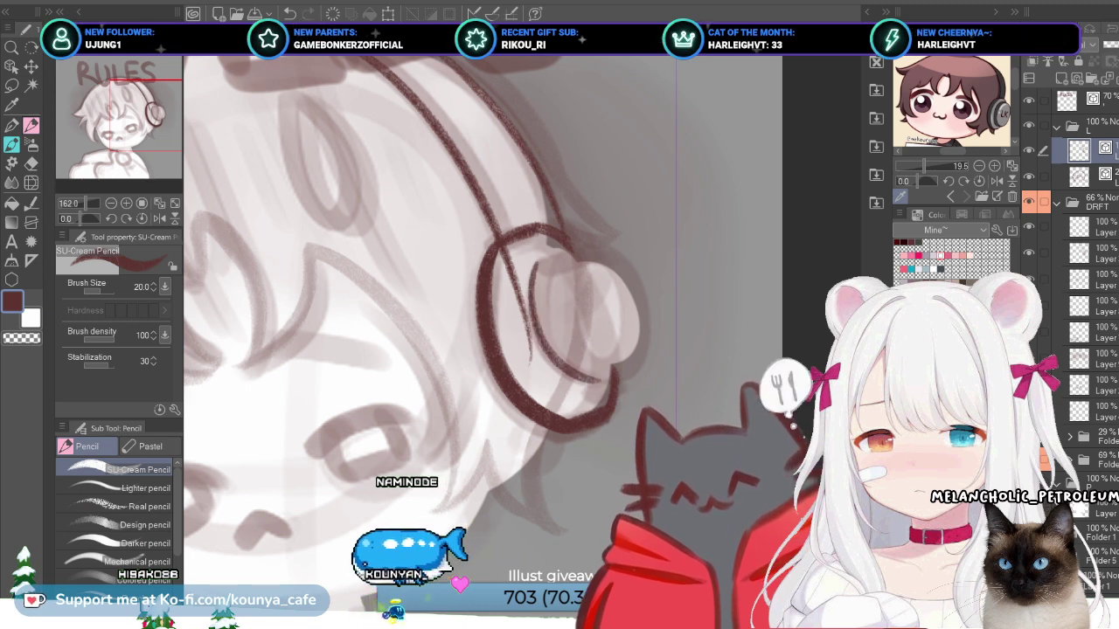
key("ctrl+t")
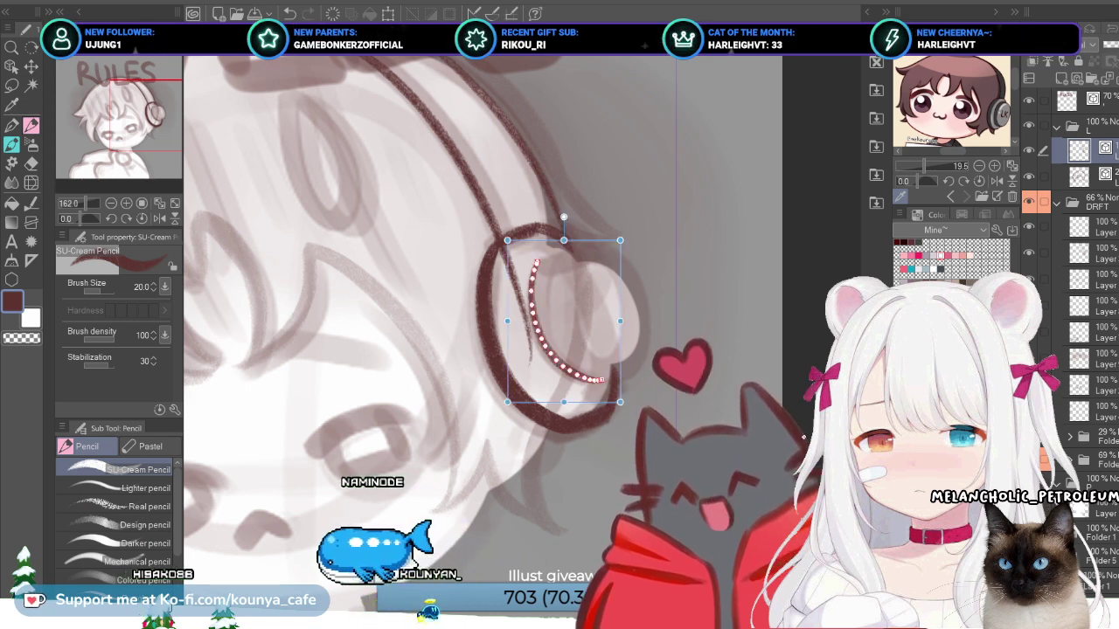
left_click_drag(563, 402, 563, 412)
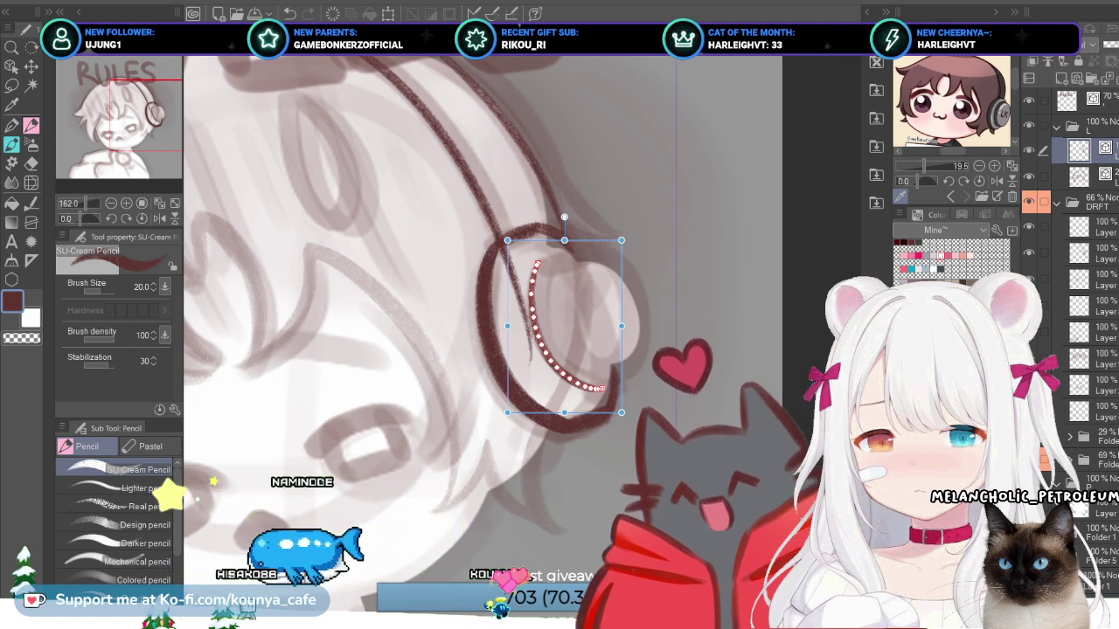
left_click_drag(564, 325, 559, 321)
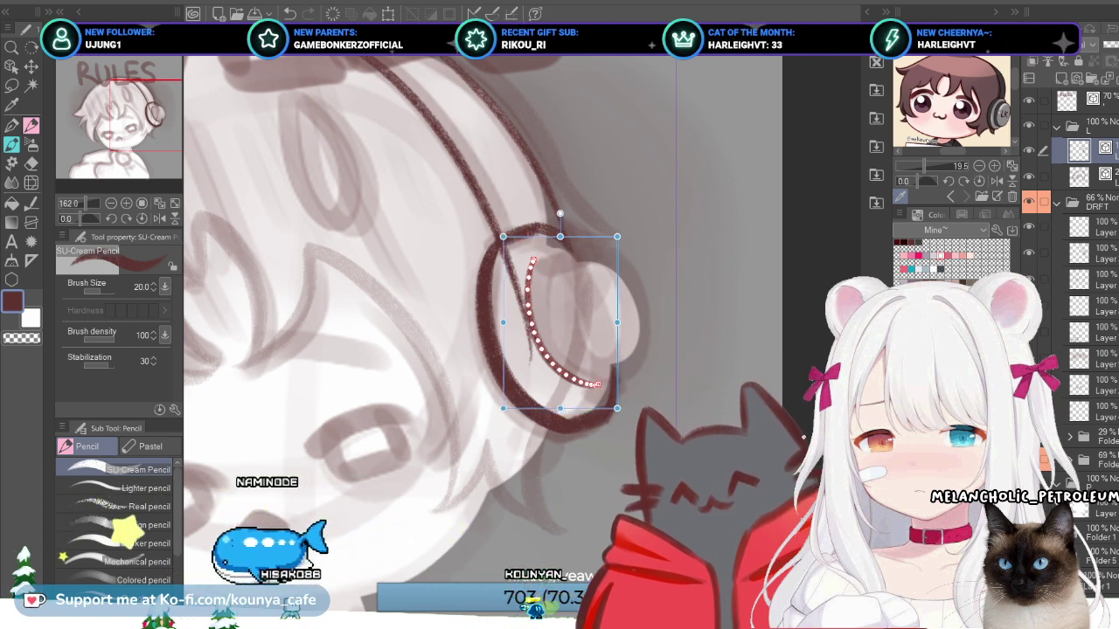
key("Down")
key("Return")
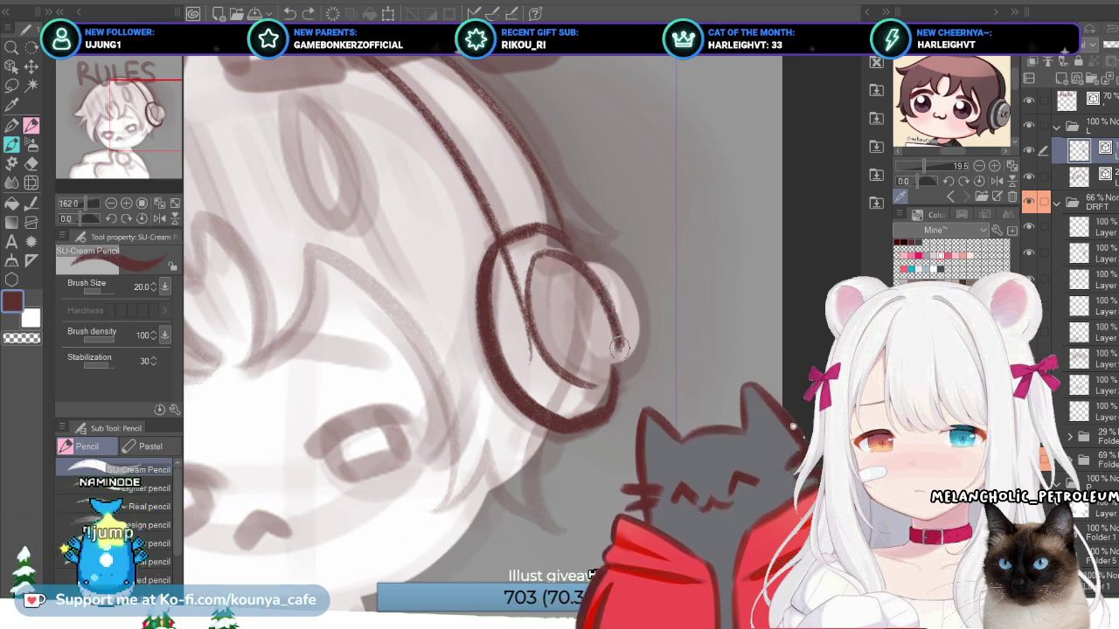
mouse_move(610, 378)
left_mouse_down()
mouse_move(566, 361)
mouse_move(542, 325)
mouse_move(540, 257)
left_mouse_up()
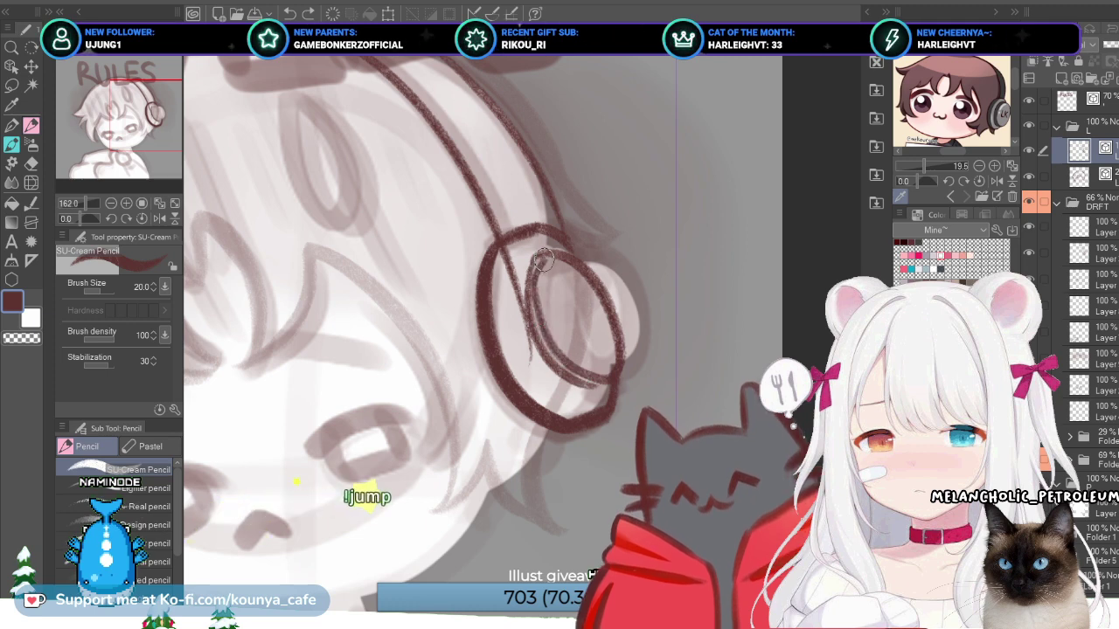
key("ctrl+z")
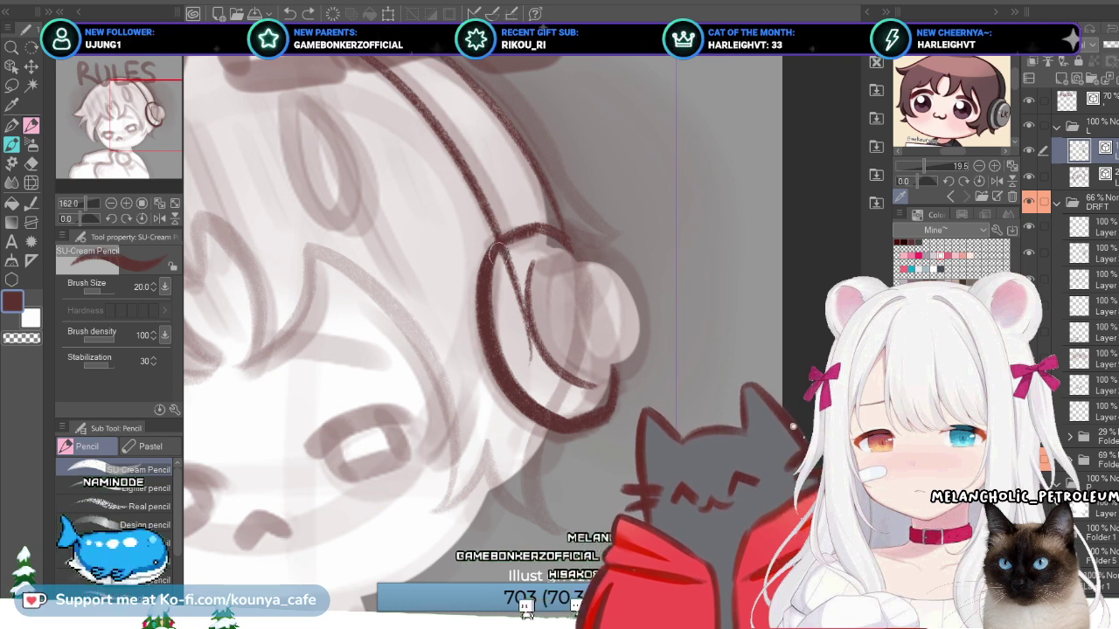
mouse_move(500, 246)
left_mouse_down()
mouse_move(510, 321)
mouse_move(567, 393)
left_mouse_up()
key("ctrl+z")
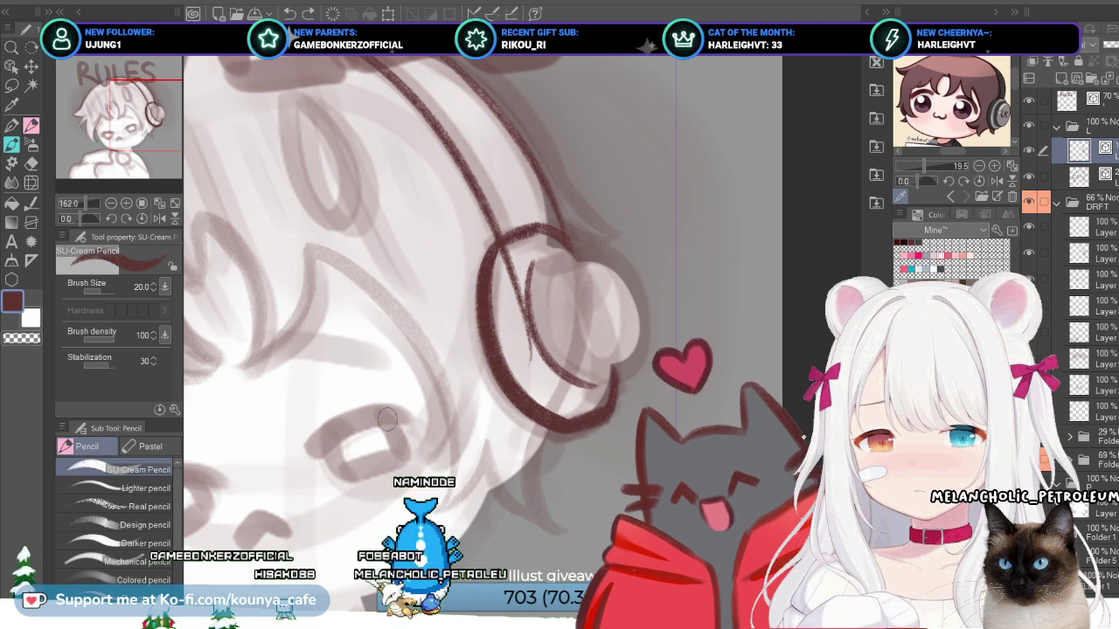
key("ctrl+z")
key("ctrl+y")
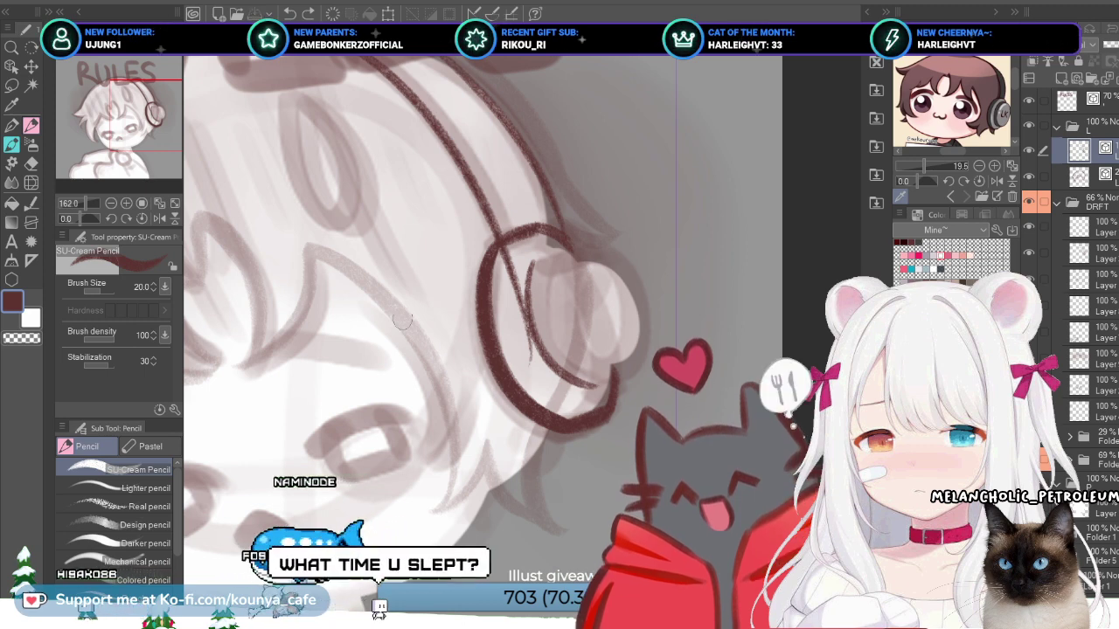
key("ctrl+z")
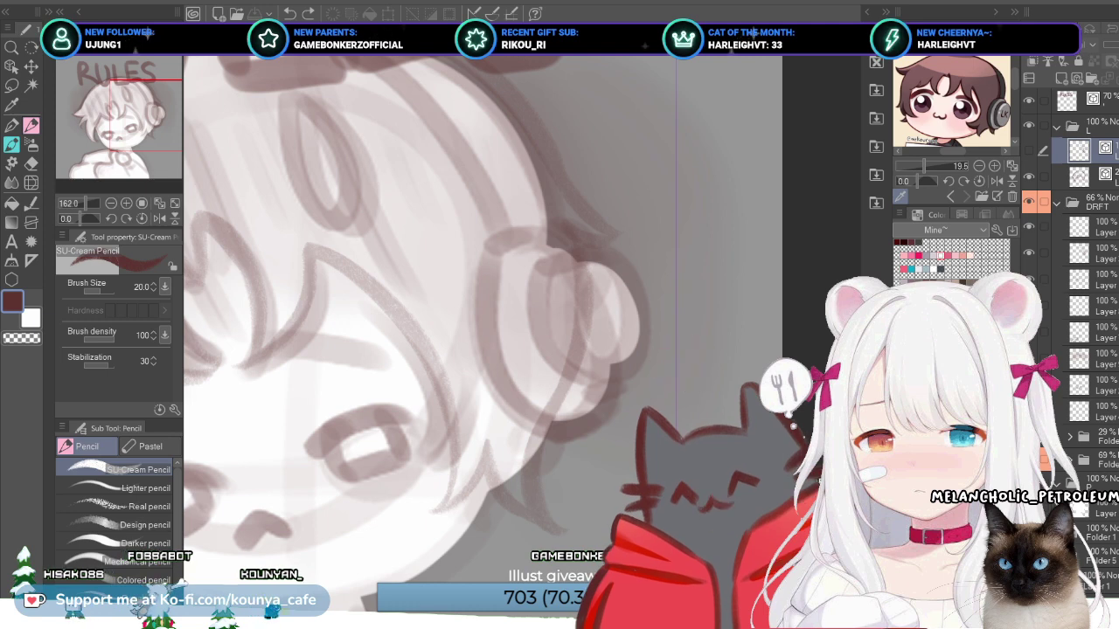
key("ctrl+y")
key("ctrl+z")
key("ctrl+y")
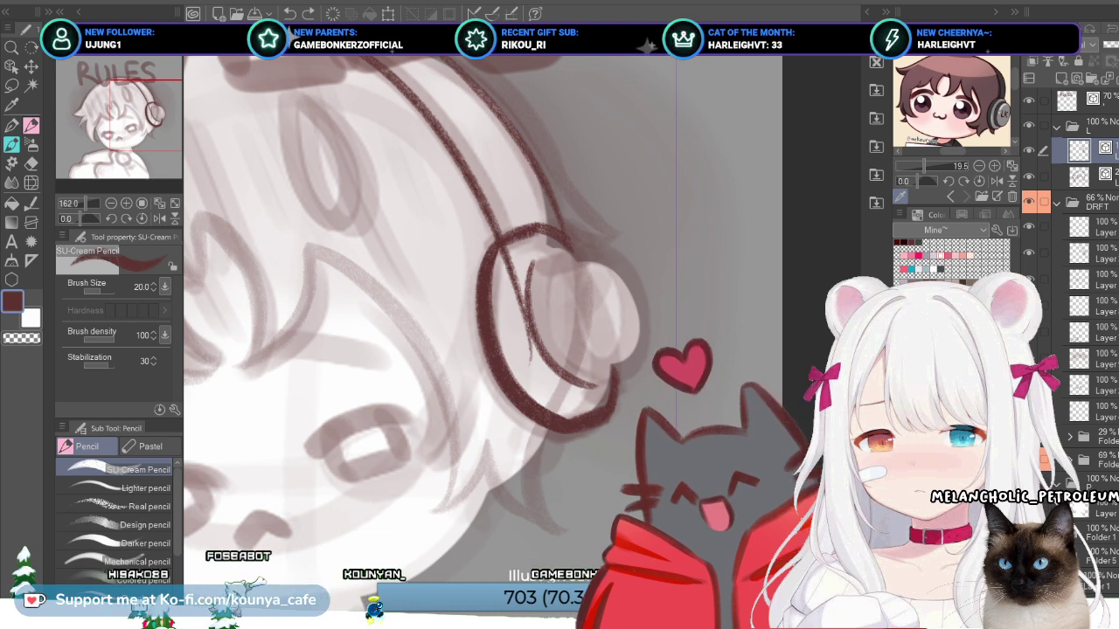
key("ctrl+z")
key("ctrl+y")
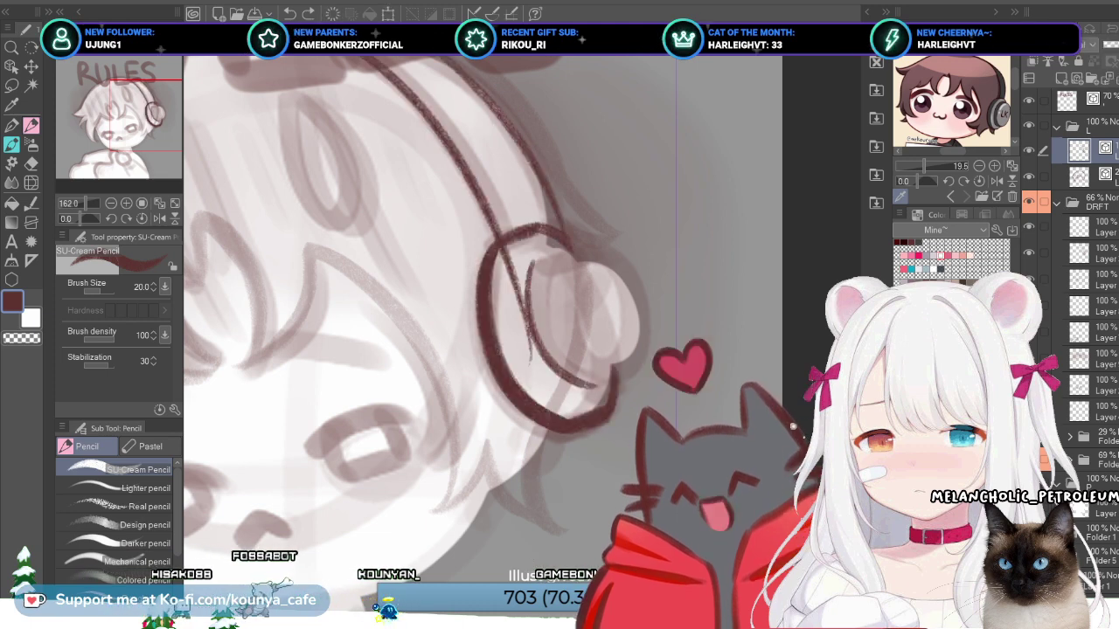
Step: Delete the inner rim curve of the ear cup from the upper line layer
left_click(1084, 175)
left_click(1084, 148)
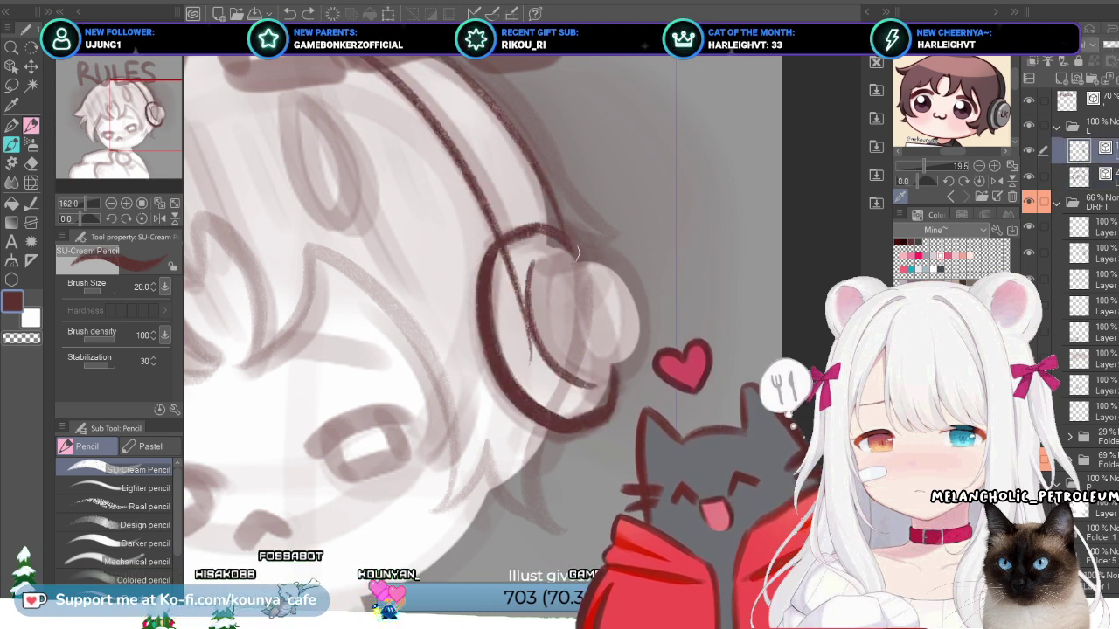
left_click(542, 341)
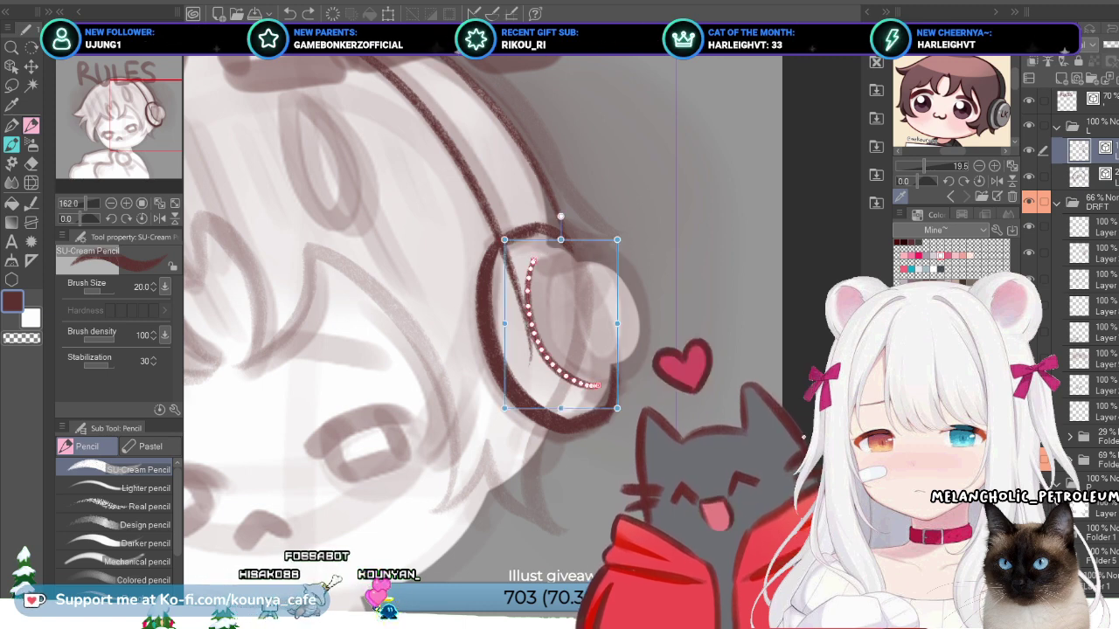
key("Delete")
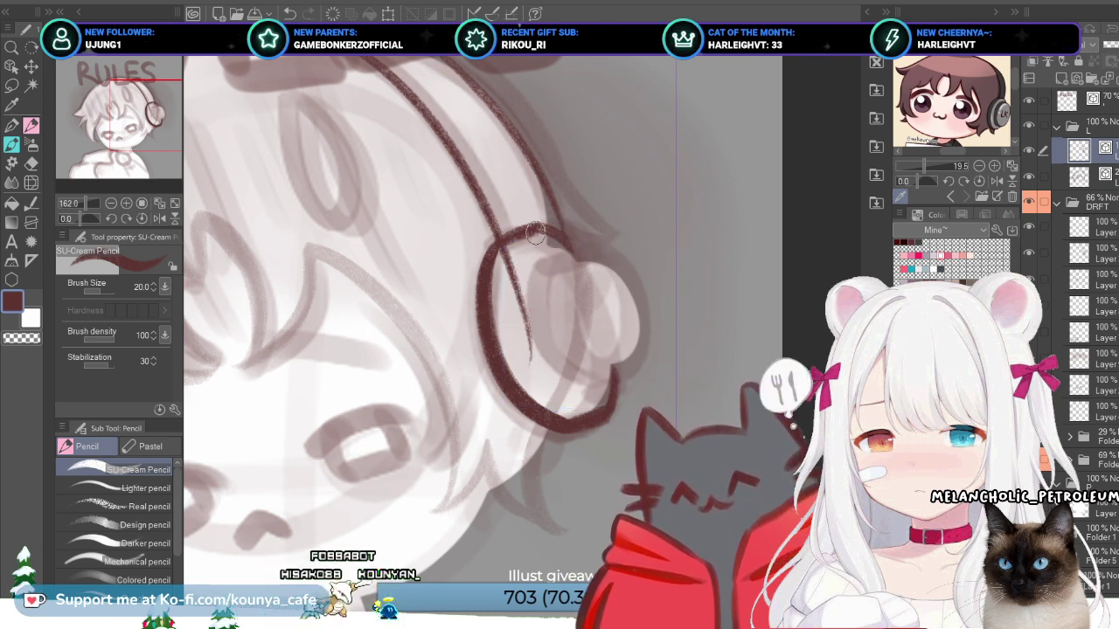
Step: Draw the upper part of the ear cup's inner rim, curving down from the cup's top edge along the sketch
key("ctrl+z")
mouse_move(537, 231)
left_mouse_down()
mouse_move(521, 297)
mouse_move(578, 400)
left_mouse_up()
key("ctrl+z")
key("ctrl+y")
key("ctrl+z")
key("ctrl+y")
key("ctrl+z")
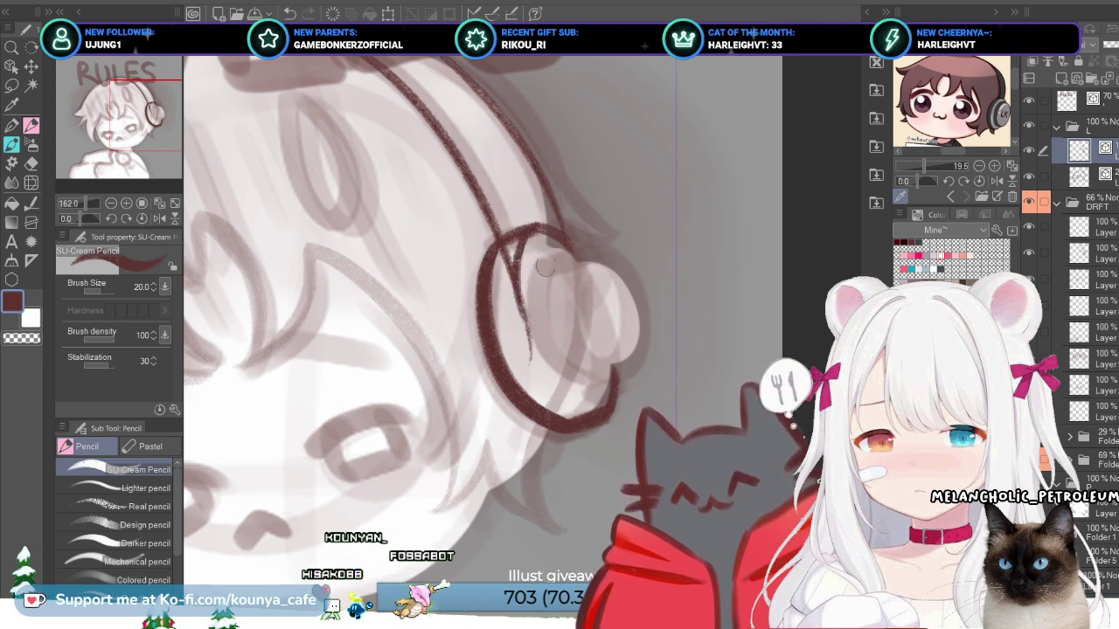
key("ctrl+y")
key("Down")
key("ctrl+z")
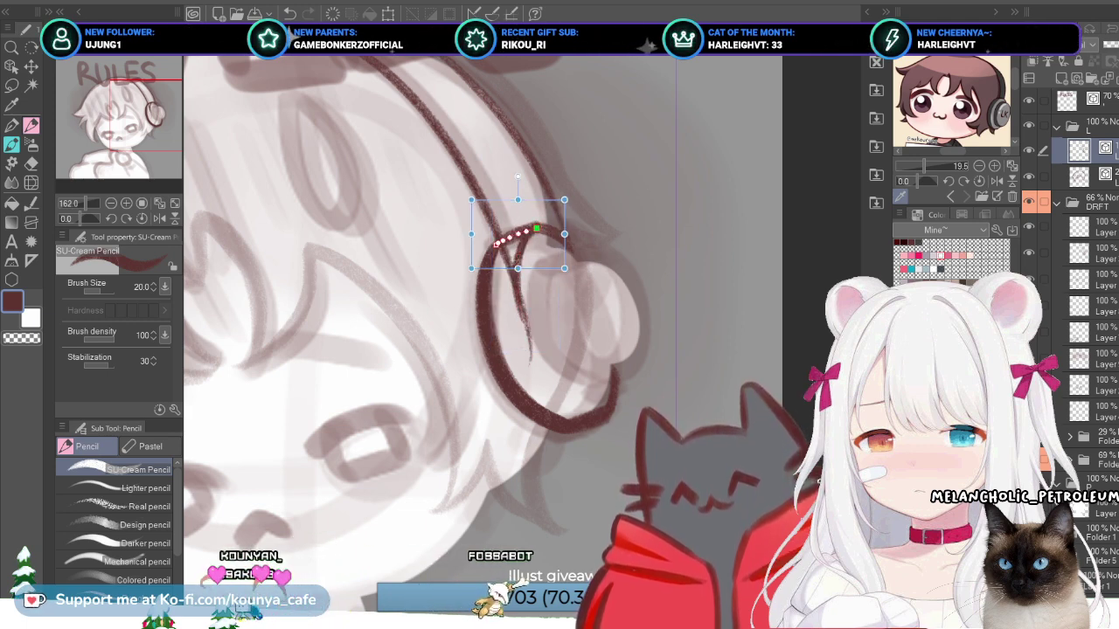
key("ctrl+z")
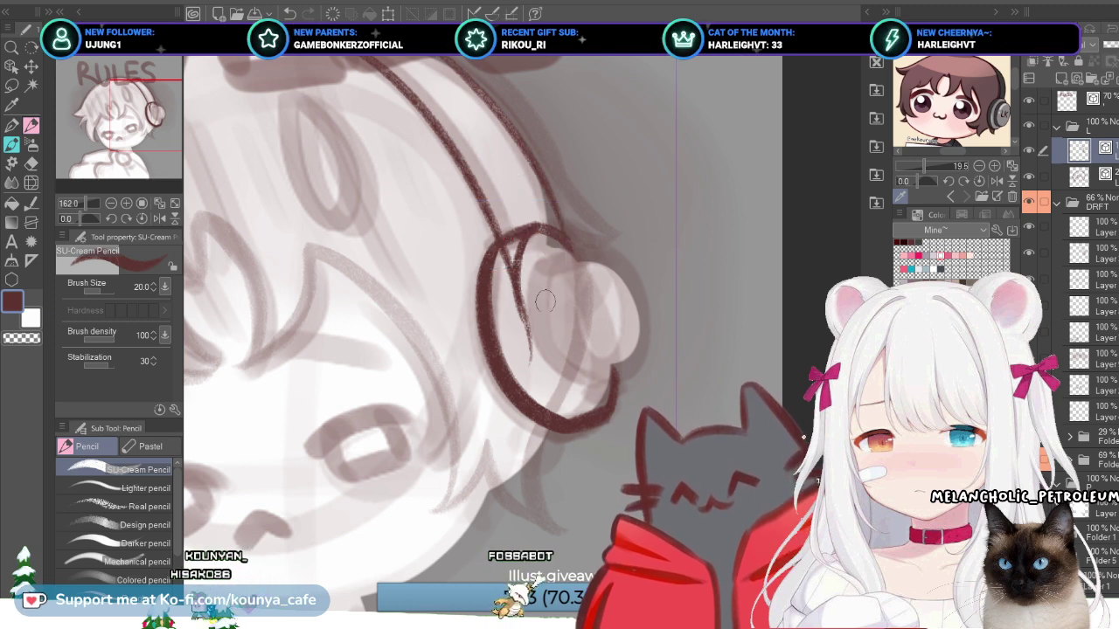
Step: Draw a curve for the lower part of the inner rim, running down to the ear cup's lower back edge
left_click_drag(518, 254, 595, 408)
key("ctrl+z")
left_click_drag(522, 262, 578, 399)
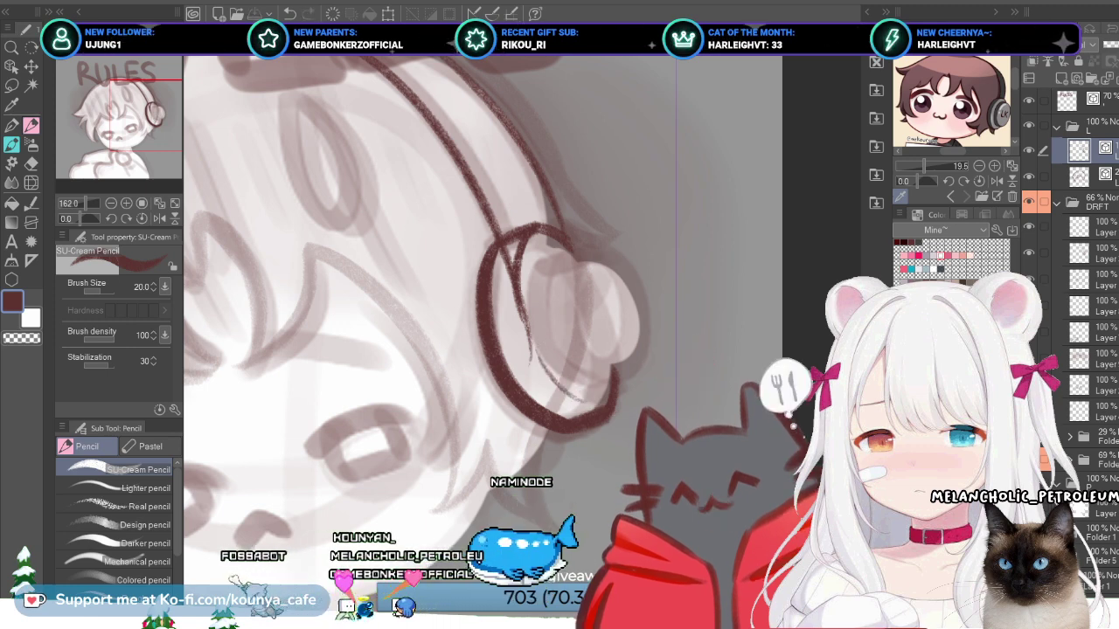
left_click_drag(532, 322, 573, 413)
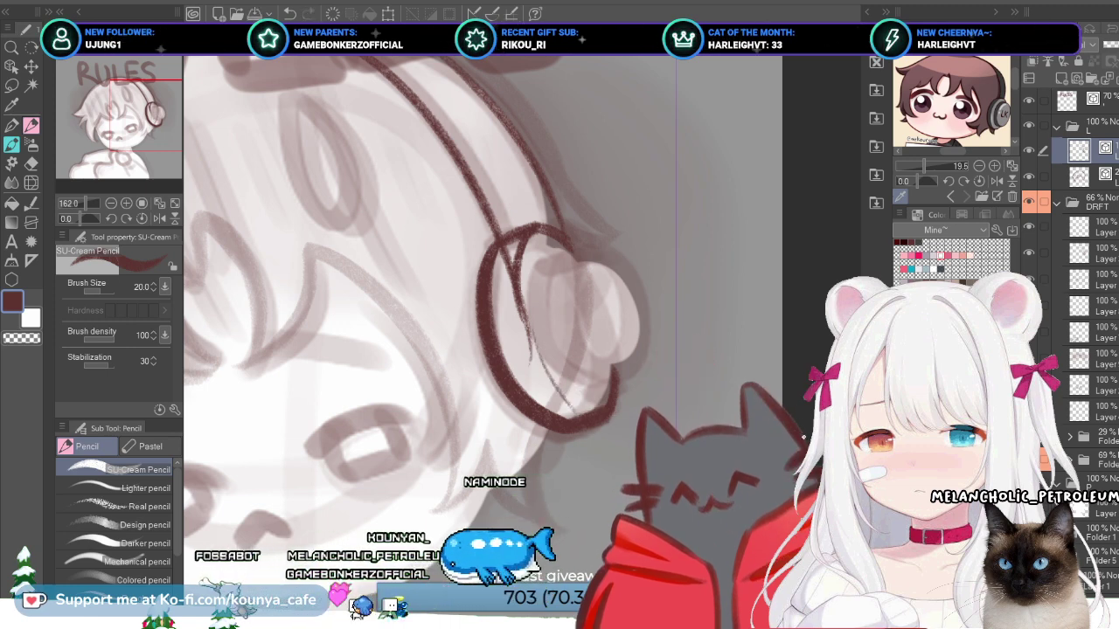
key("ctrl+z")
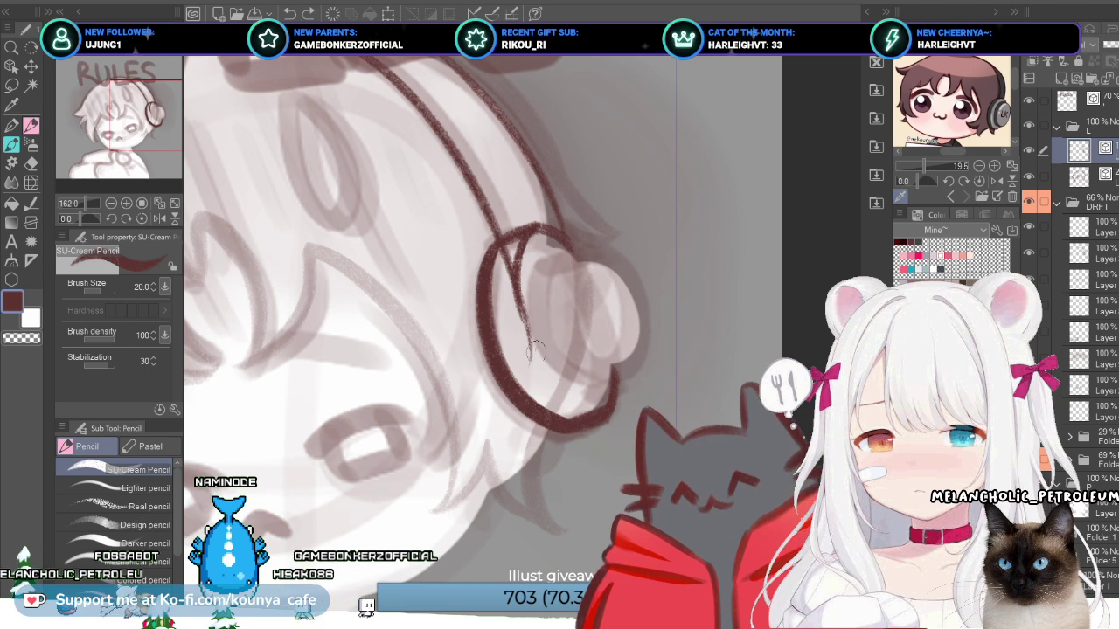
left_click_drag(531, 348, 612, 409)
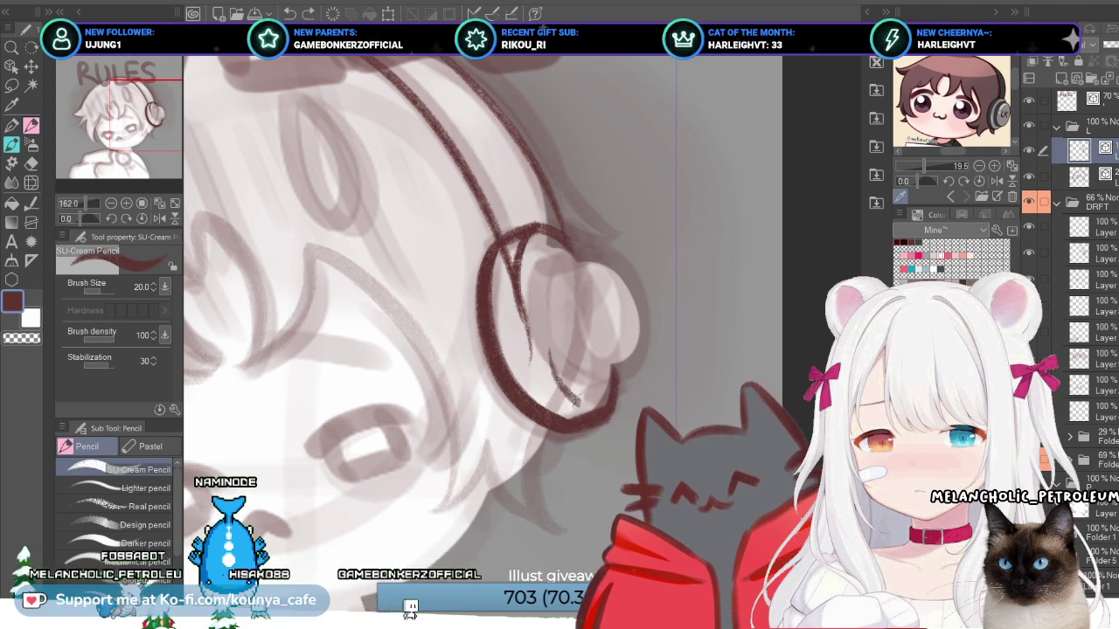
key("ctrl+z")
left_click_drag(537, 352, 612, 407)
key("ctrl+z")
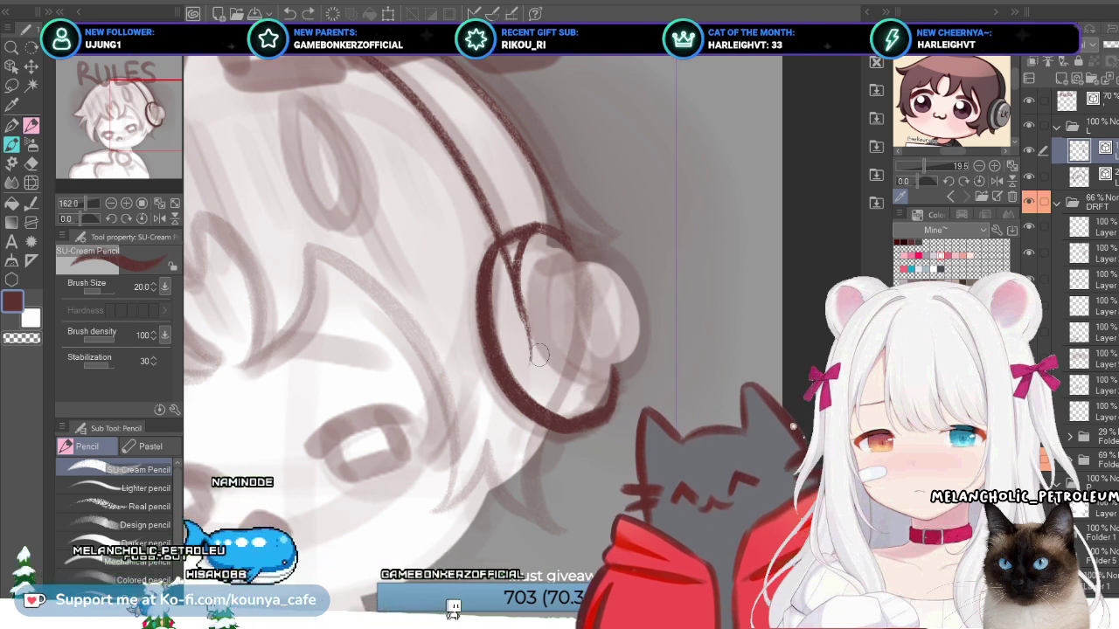
left_click_drag(540, 348, 612, 409)
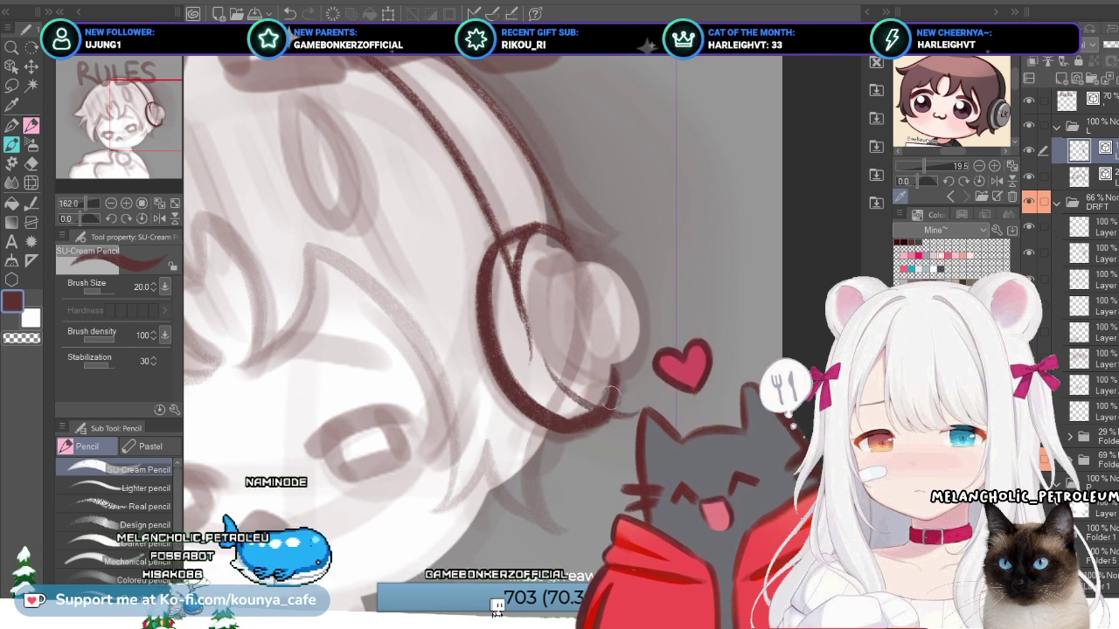
Step: Trim the lower inner rim curve where it overshoots the ear cup's outline and adjust its placement
scroll(644, 459, "up", 3)
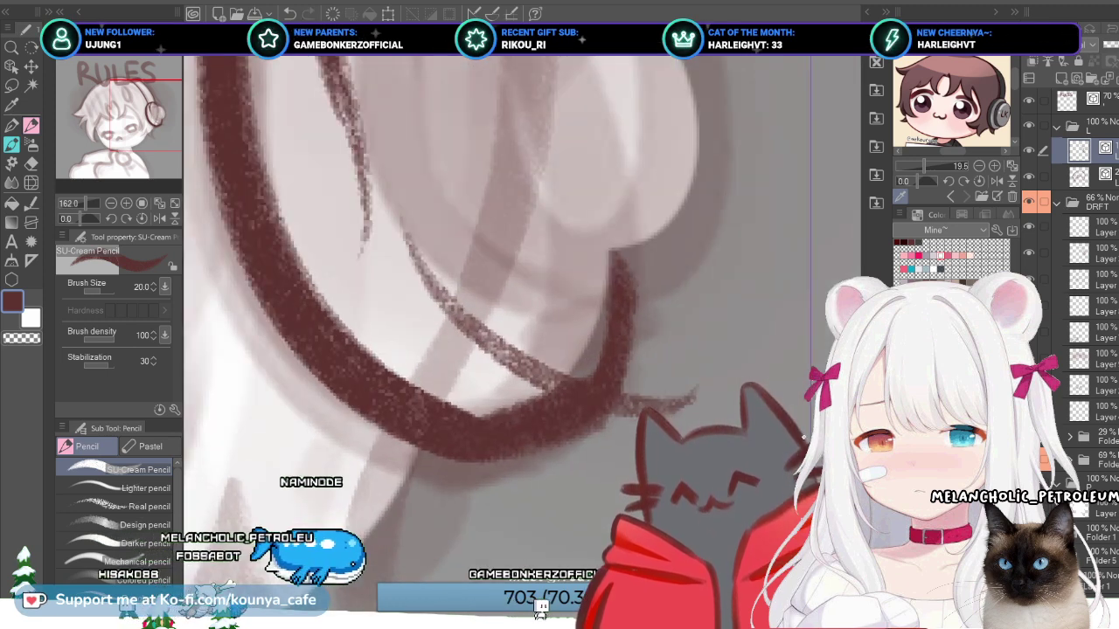
scroll(644, 458, "up", 3)
key("ctrl+z")
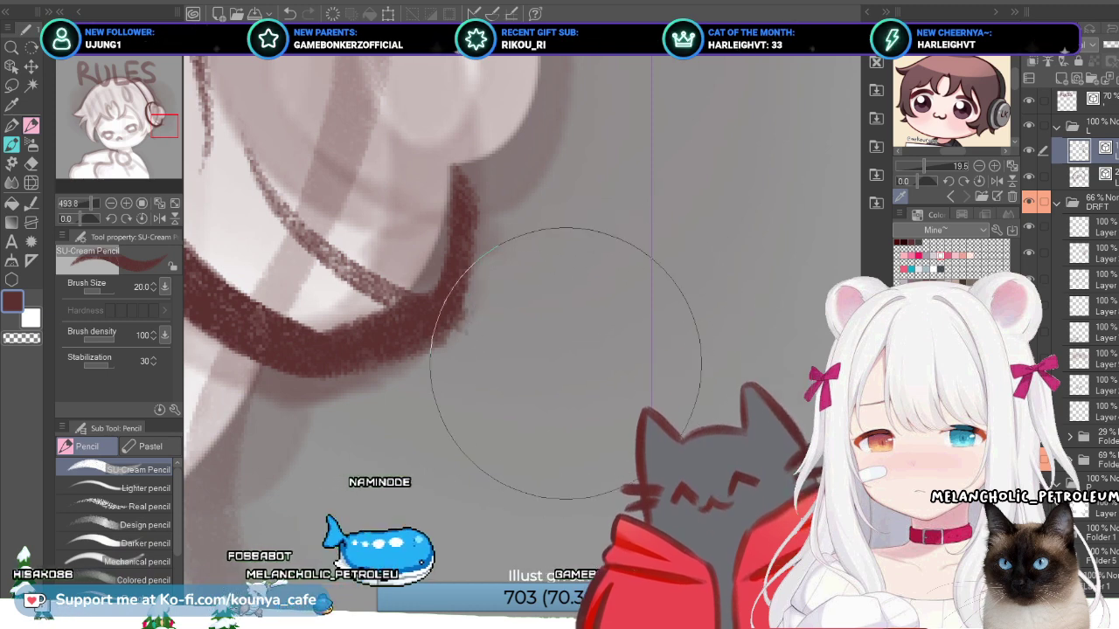
key("ctrl+t")
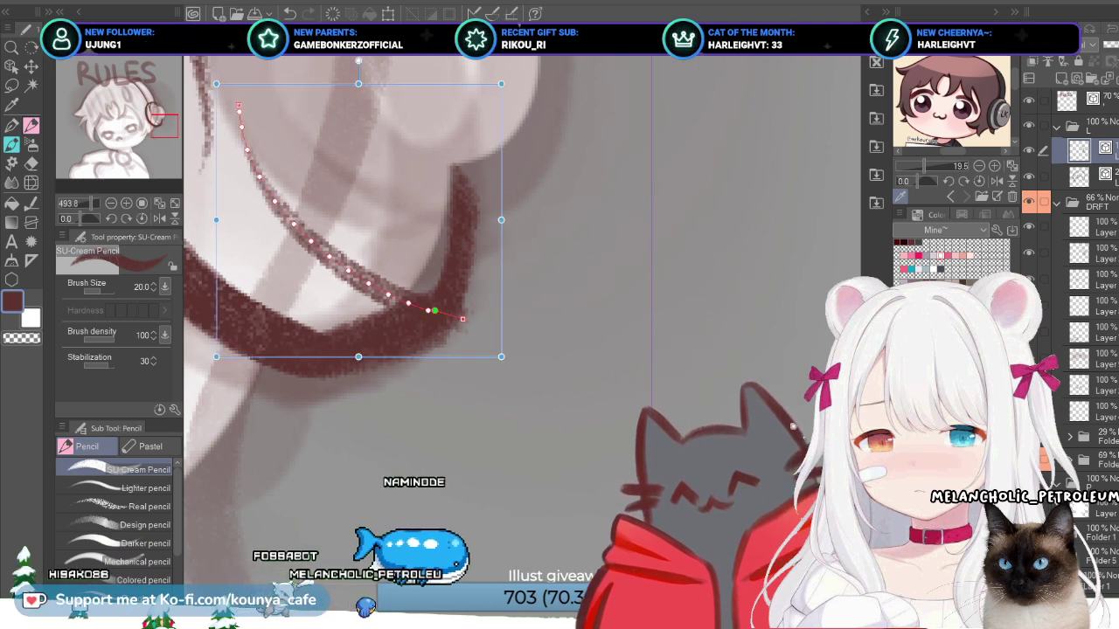
key("Return")
scroll(525, 314, "down", 3)
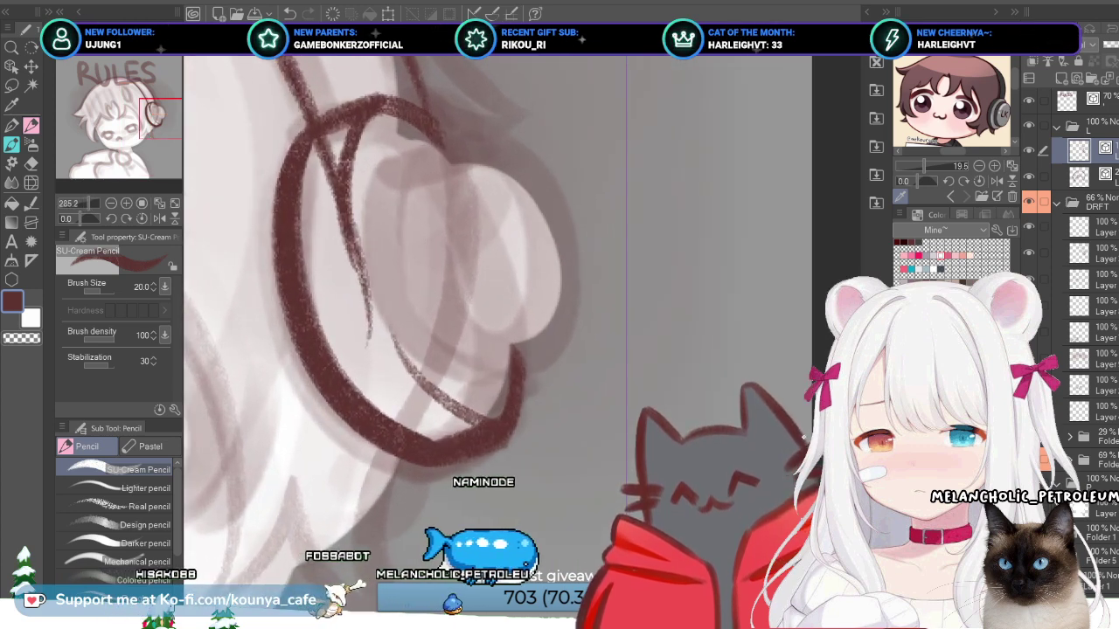
key("ctrl+t")
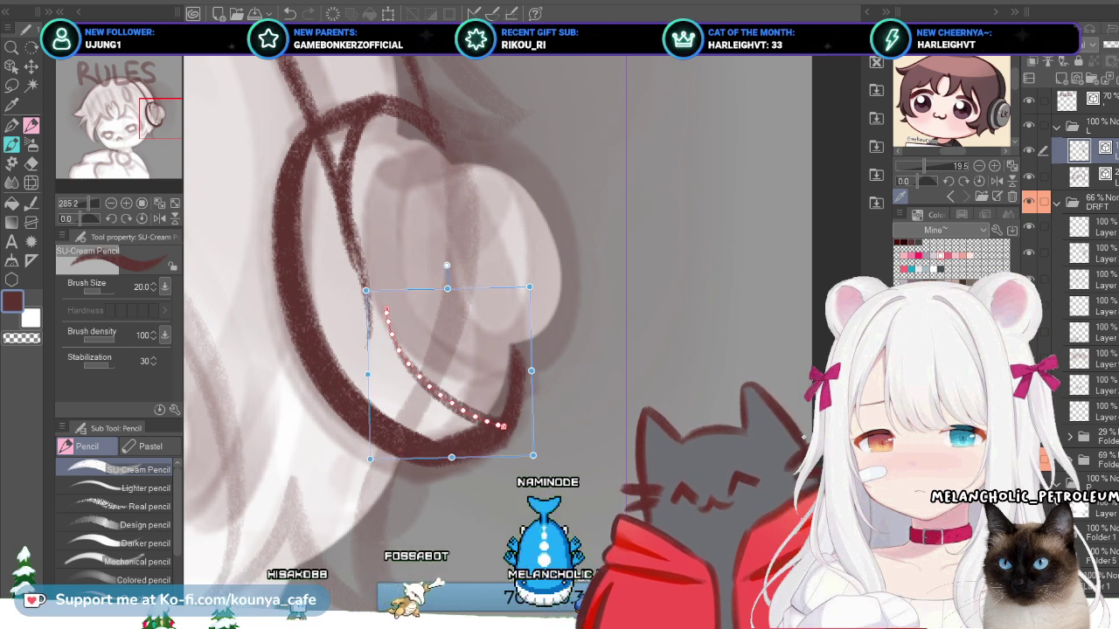
Step: Remove the end of the front headband line that runs inside the ear cup, including the leftover stub
scroll(411, 341, "down", 3)
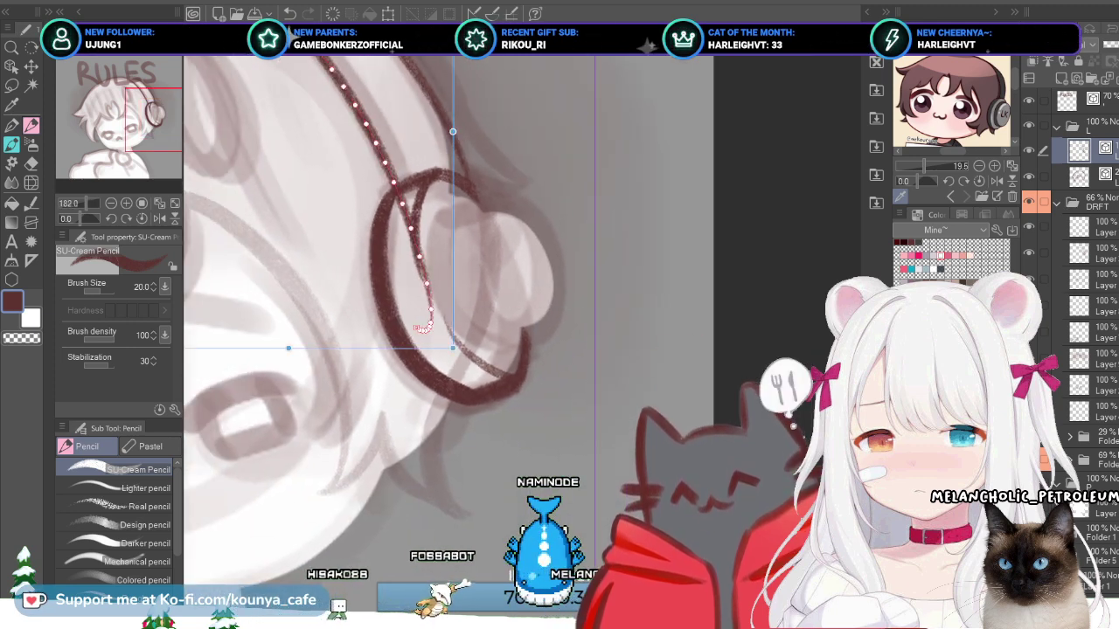
key("Return")
scroll(412, 179, "up", 3)
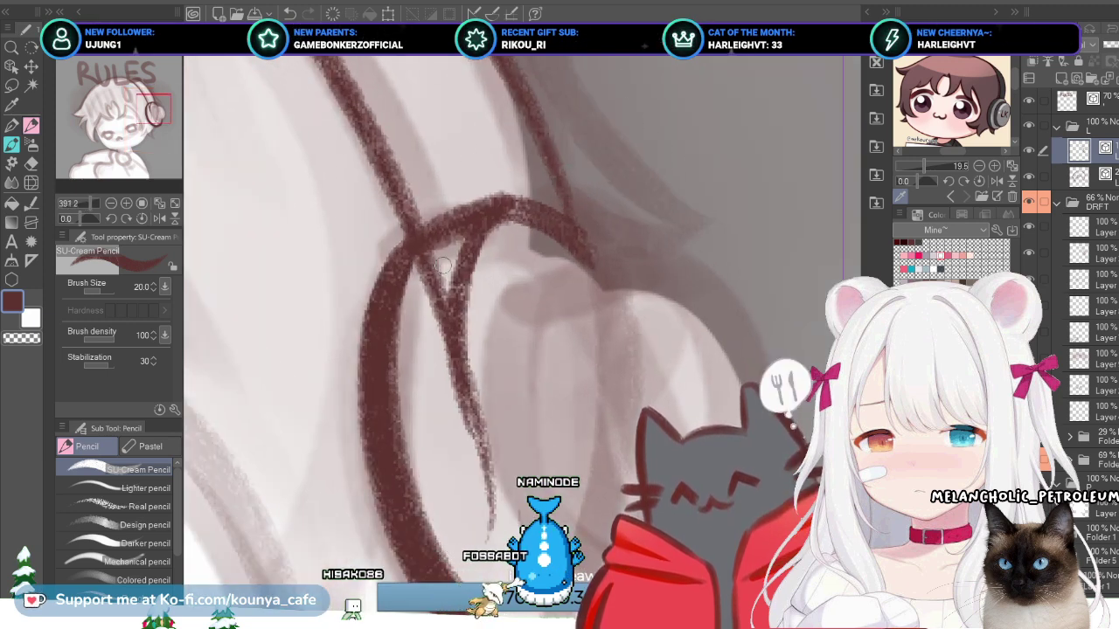
key("ctrl+t")
key("Return")
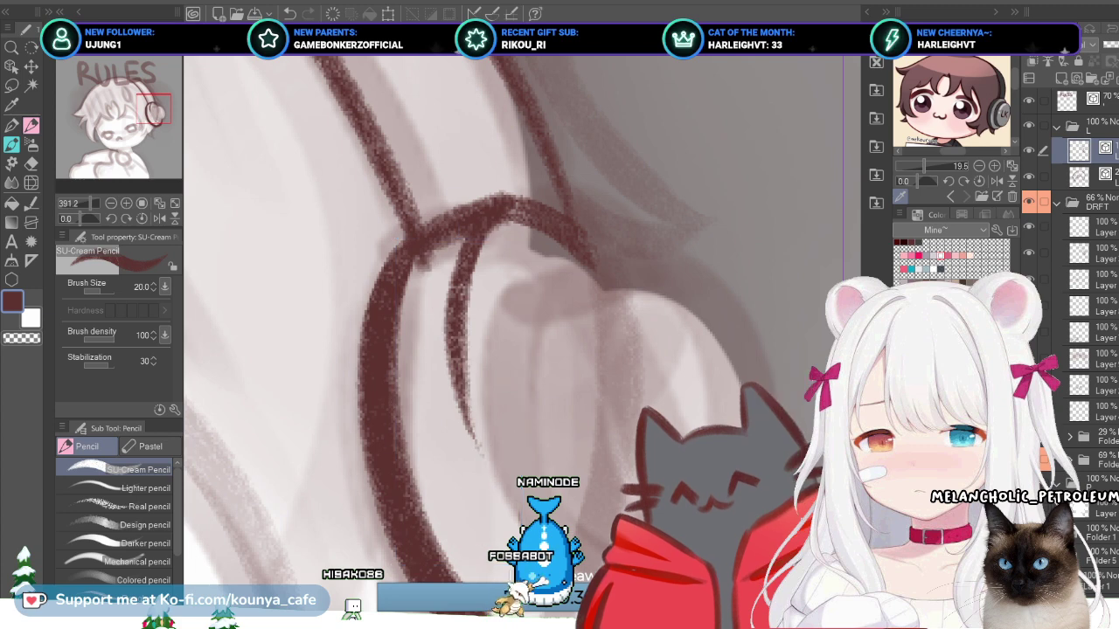
key("ctrl+t")
key("Return")
scroll(464, 333, "down", 5)
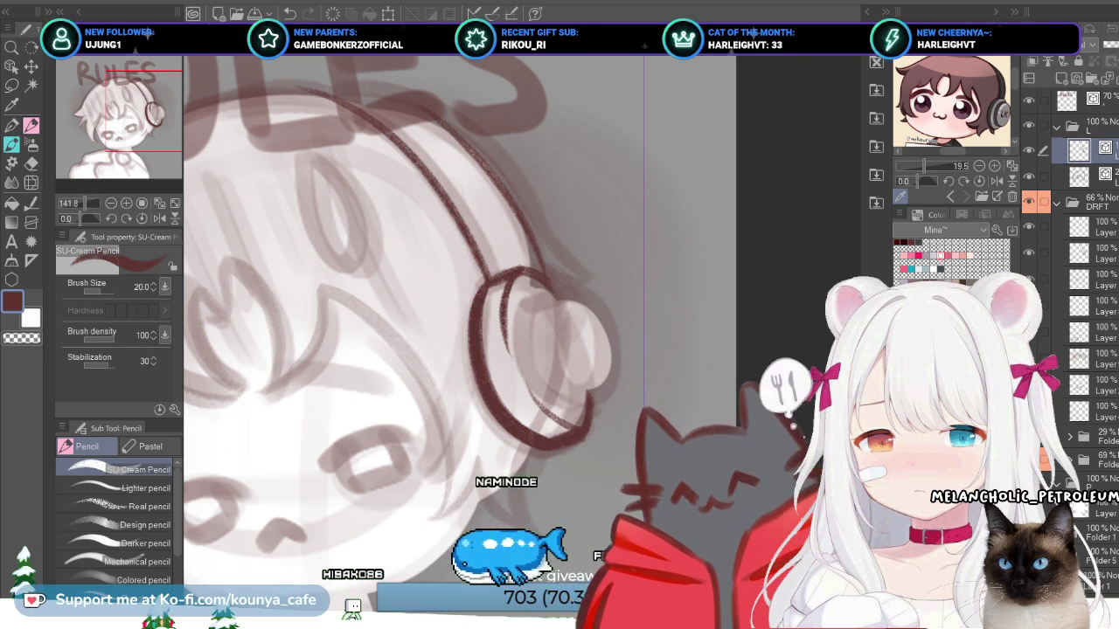
Step: Resize the lower inner rim curve to try to match the sketch, then delete it
scroll(402, 288, "up", 1)
key("ctrl+t")
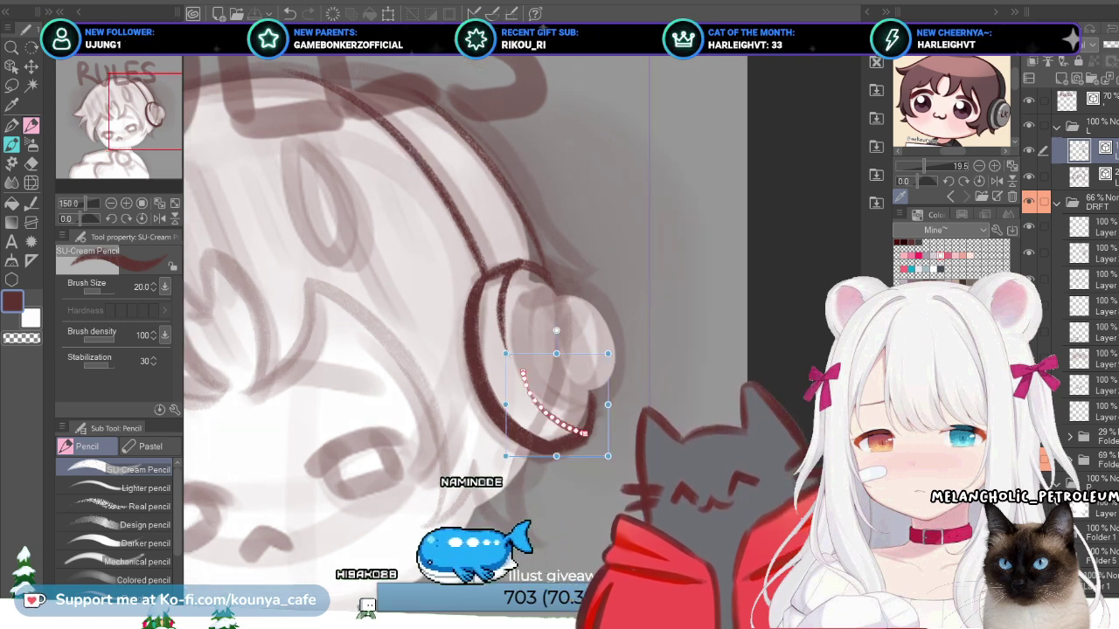
left_click_drag(798, 456, 802, 434)
key("Return")
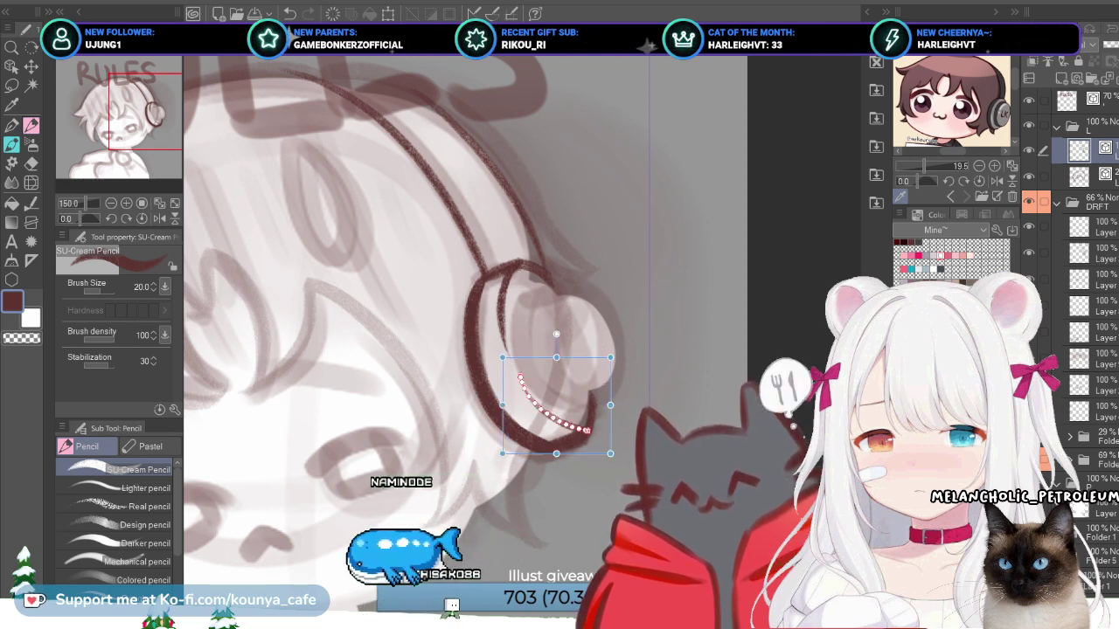
key("ctrl+t")
left_click_drag(800, 450, 802, 437)
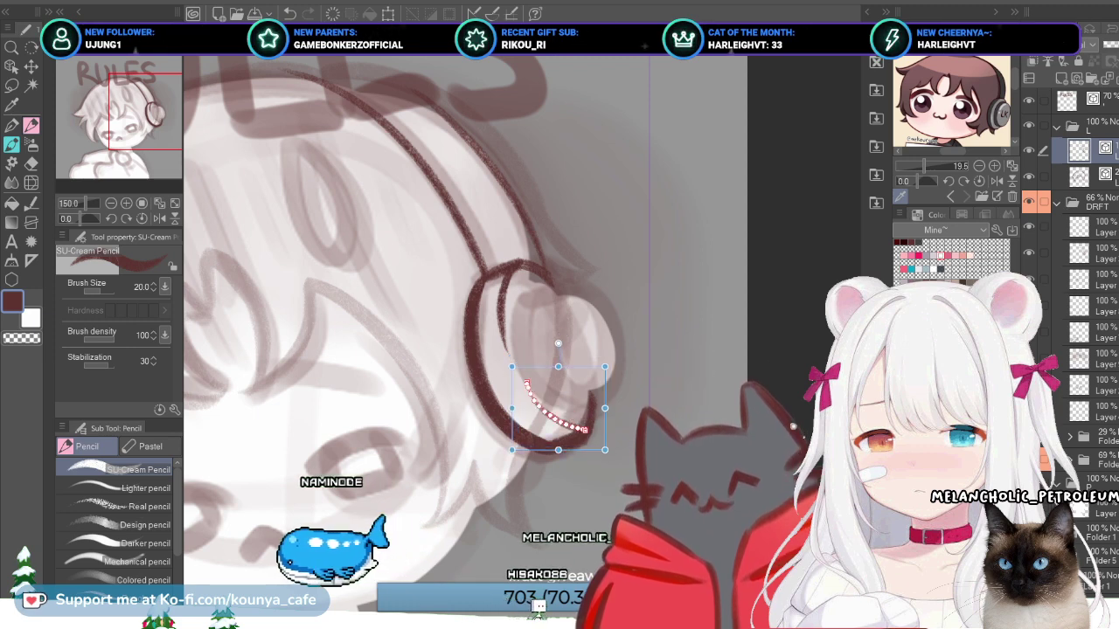
key("Return")
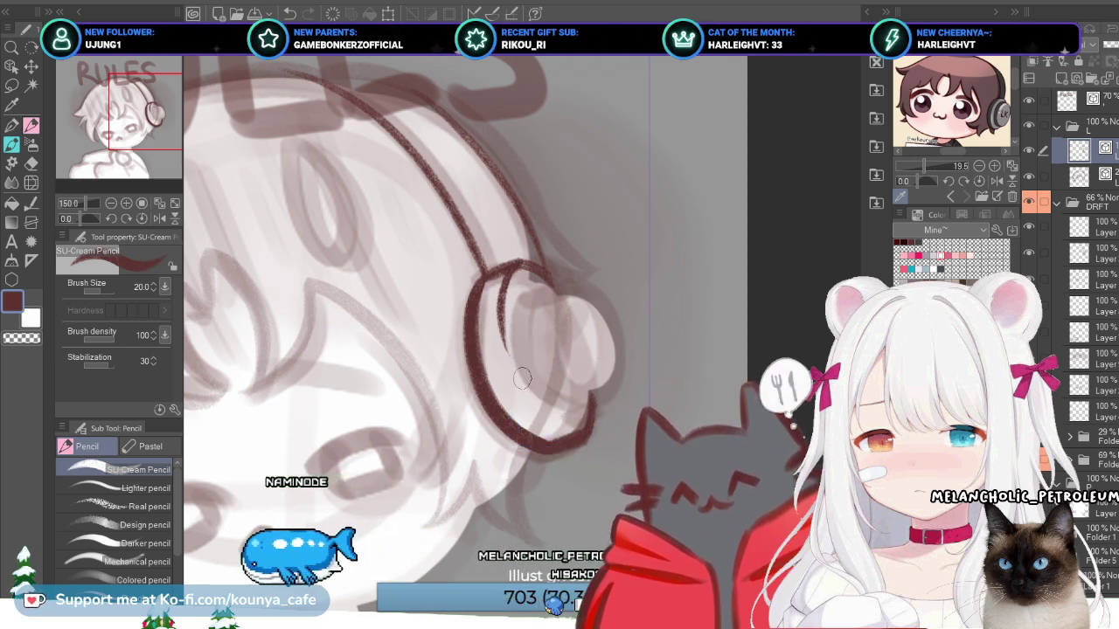
Step: Redraw the lower inner rim curve to the ear cup's lower back edge and tweak its shape slightly
left_click_drag(522, 384, 582, 423)
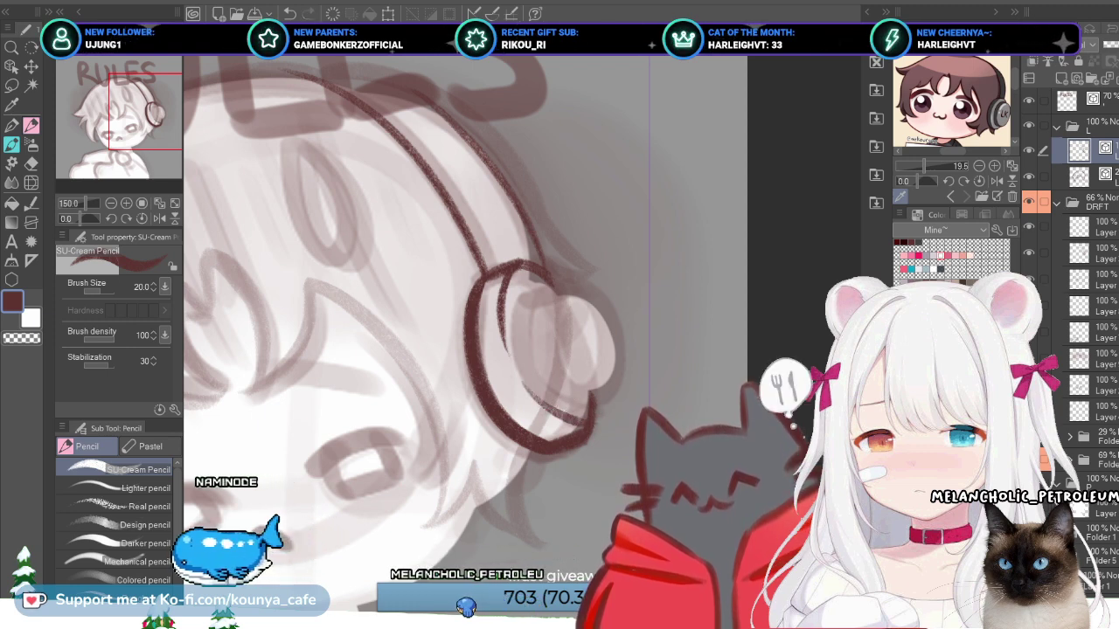
key("ctrl+t")
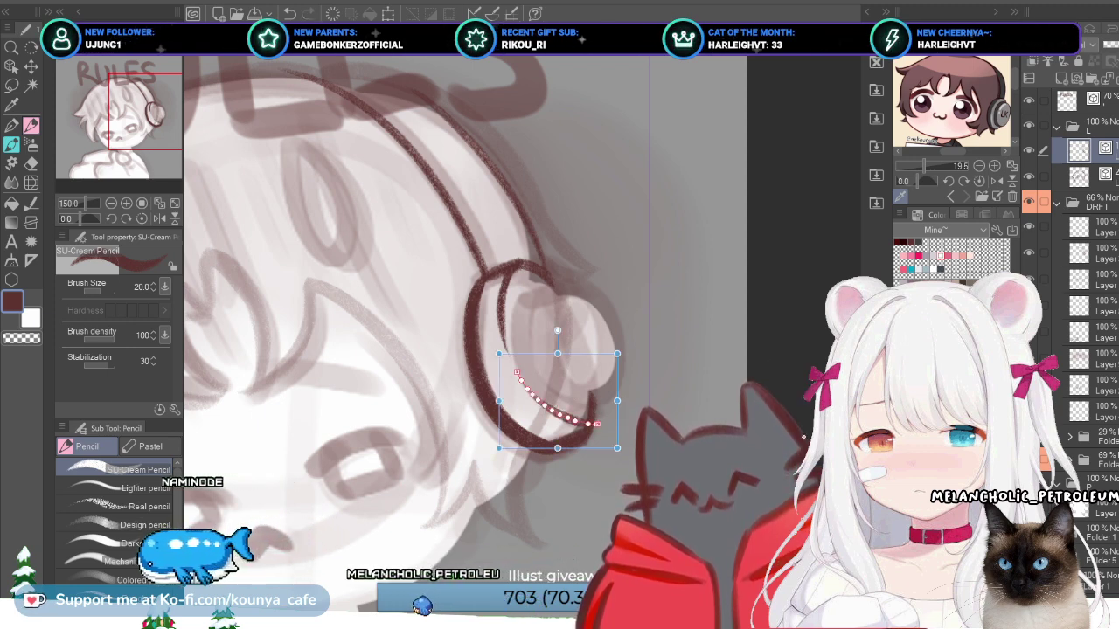
left_click_drag(803, 437, 792, 426)
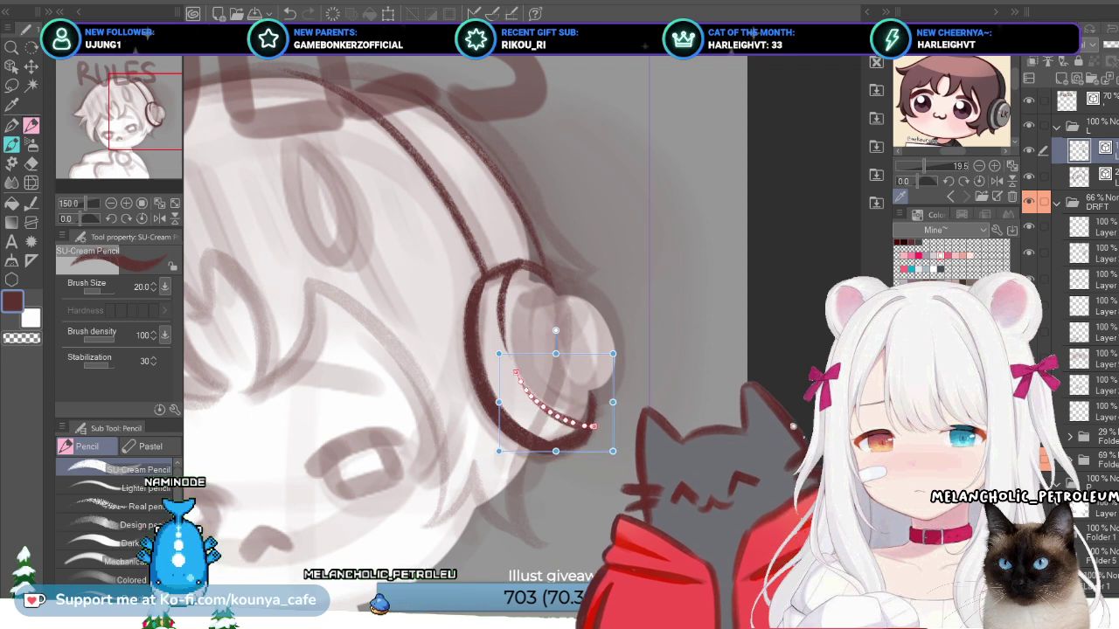
key("Return")
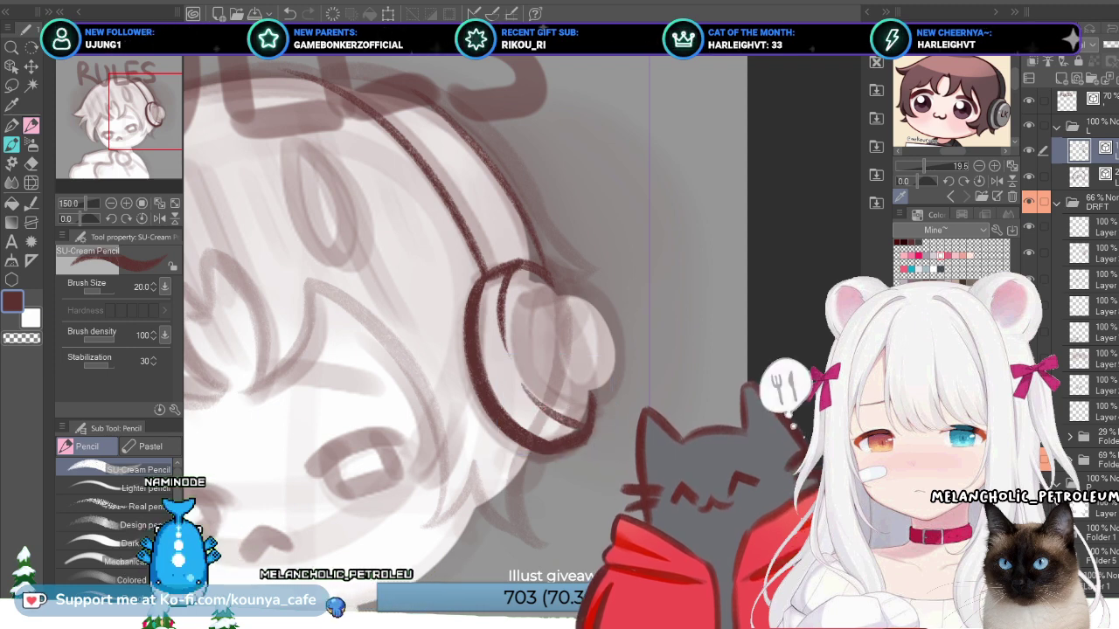
key("ctrl+t")
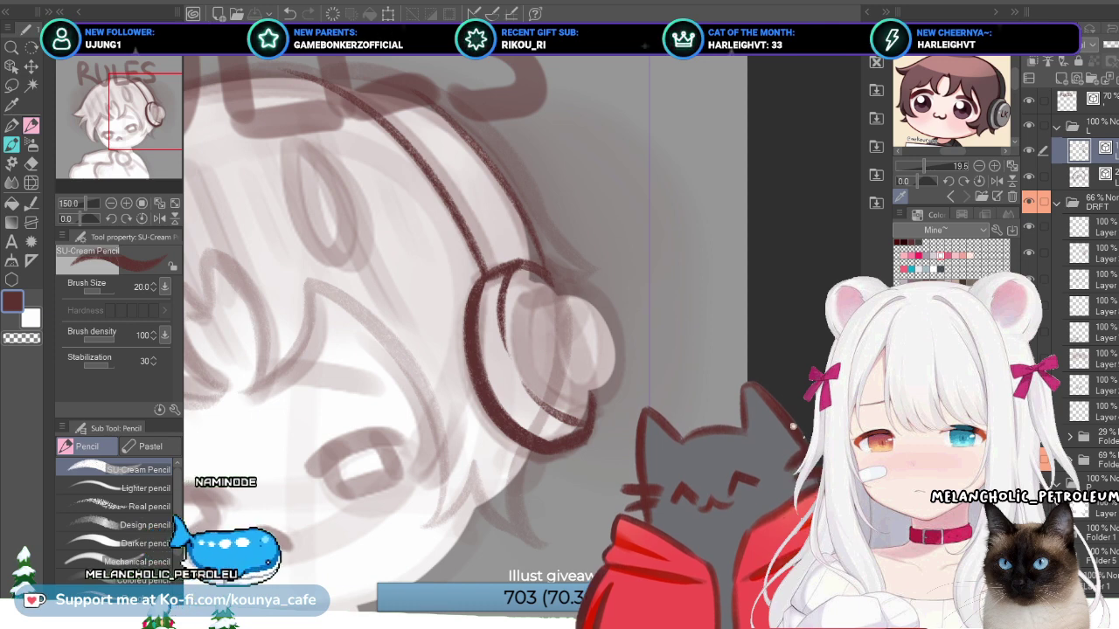
Step: Add a new vector layer at the top of the L folder and draw the front and upper back edges of the ear cup's outer disc
scroll(542, 341, "down", 2)
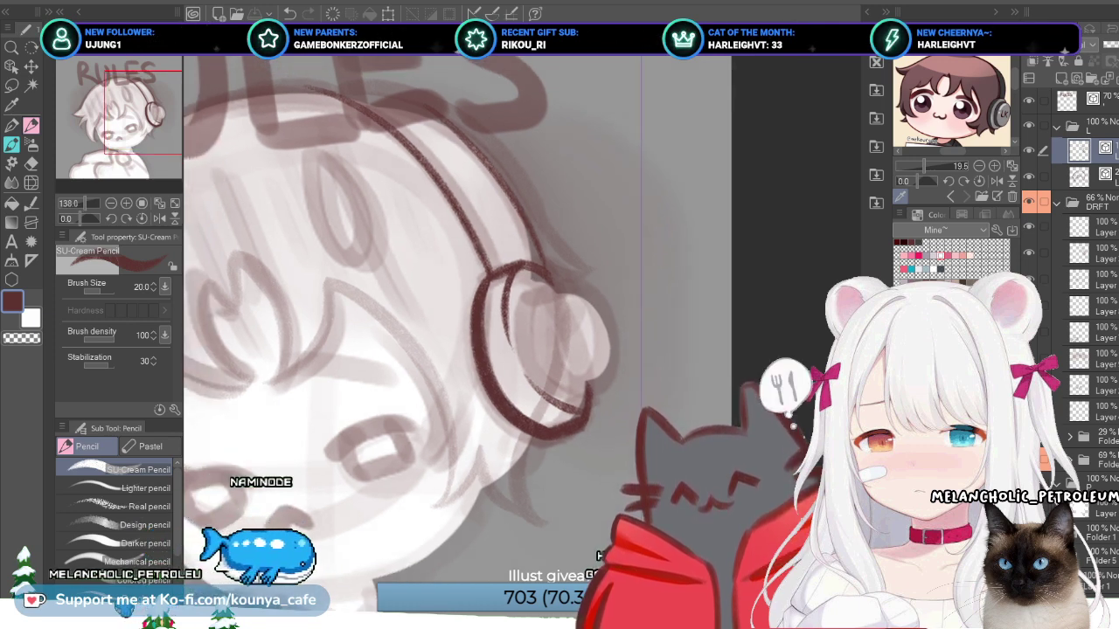
key("ctrl+shift+n")
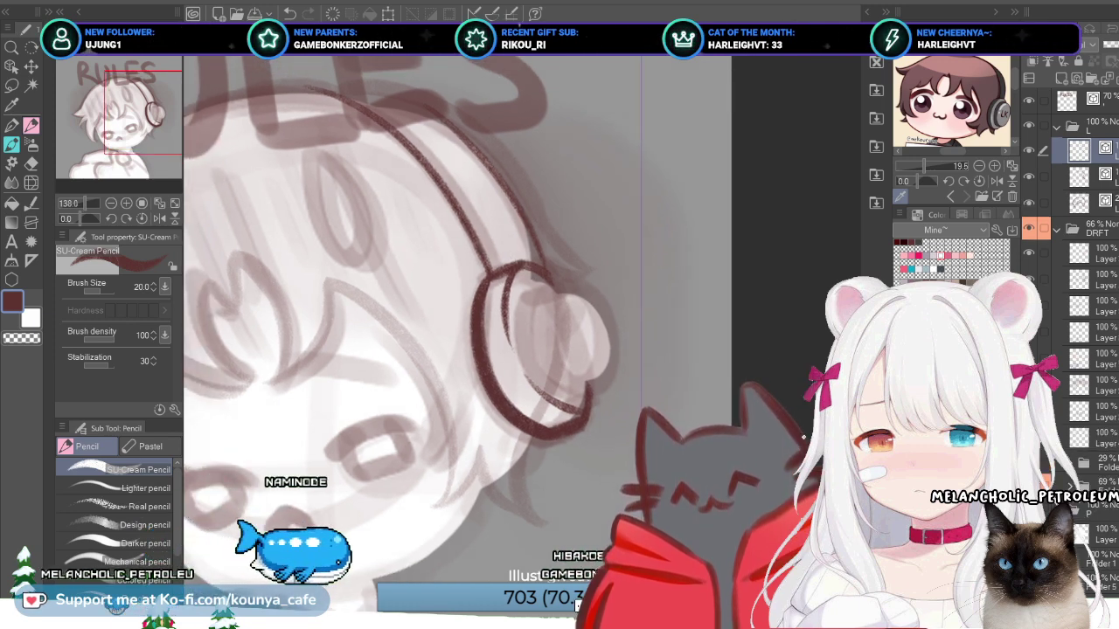
scroll(520, 252, "up", 2)
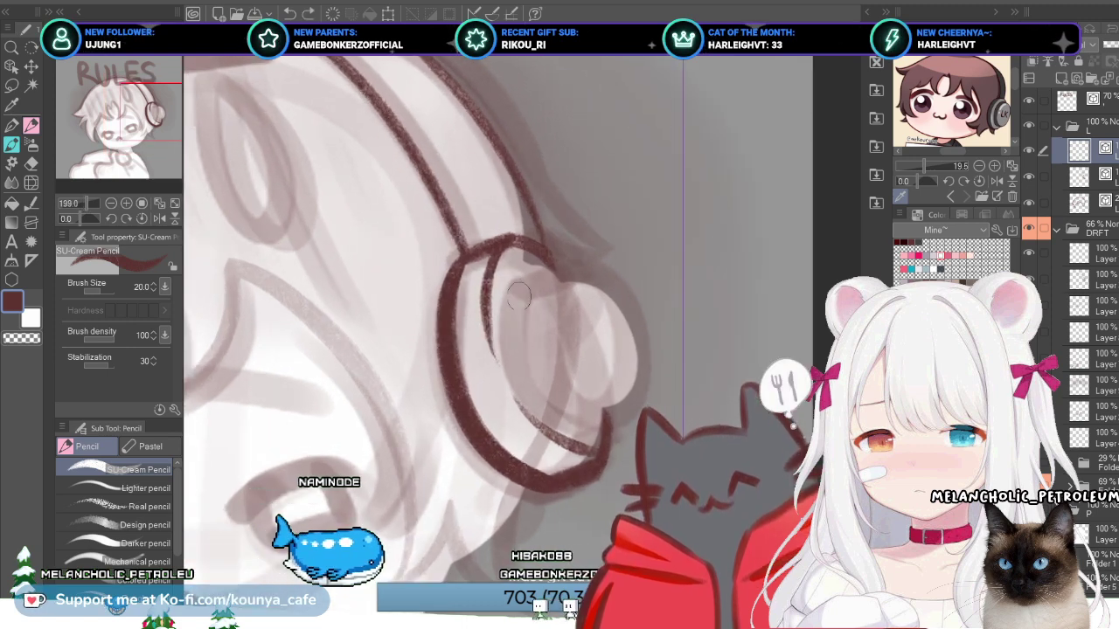
mouse_move(513, 267)
left_mouse_down()
mouse_move(512, 313)
mouse_move(579, 421)
left_mouse_up()
key("ctrl+z")
left_click_drag(512, 267, 570, 412)
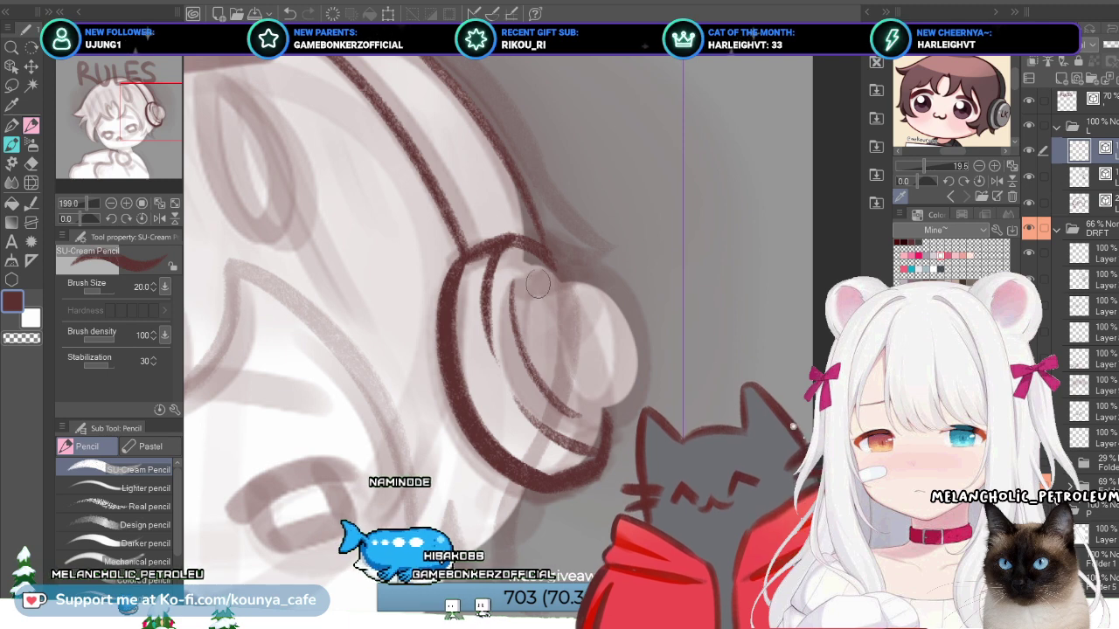
mouse_move(517, 276)
left_mouse_down()
mouse_move(559, 260)
mouse_move(574, 272)
mouse_move(609, 350)
left_mouse_up()
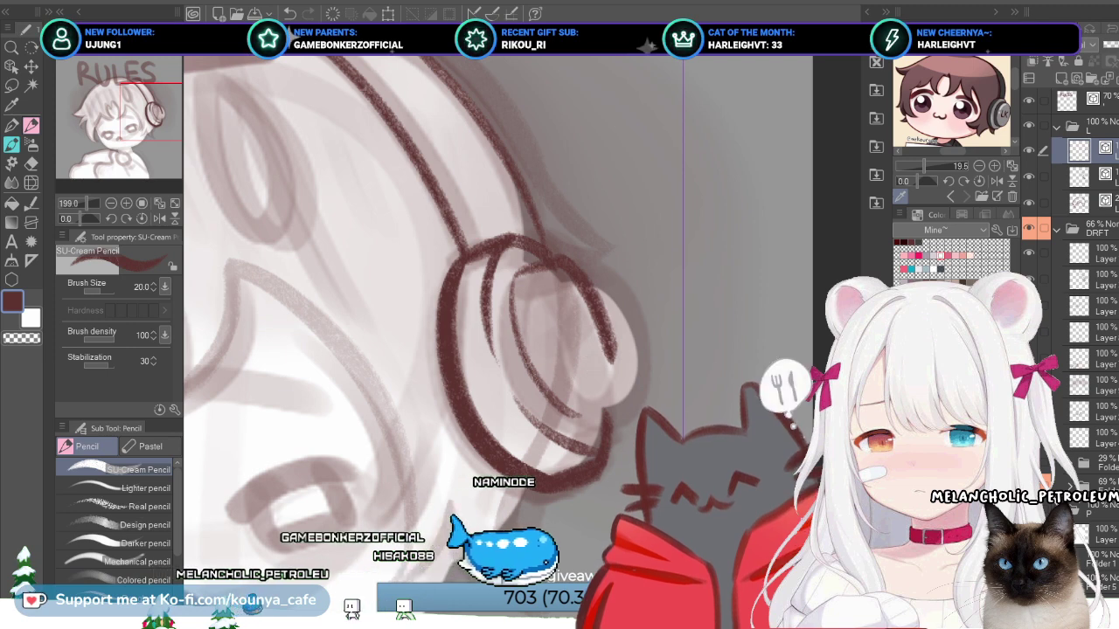
Step: Fit the outer disc's front curve to the sketch, then close the disc's outline around its lower back corner
left_click(535, 358, "ctrl")
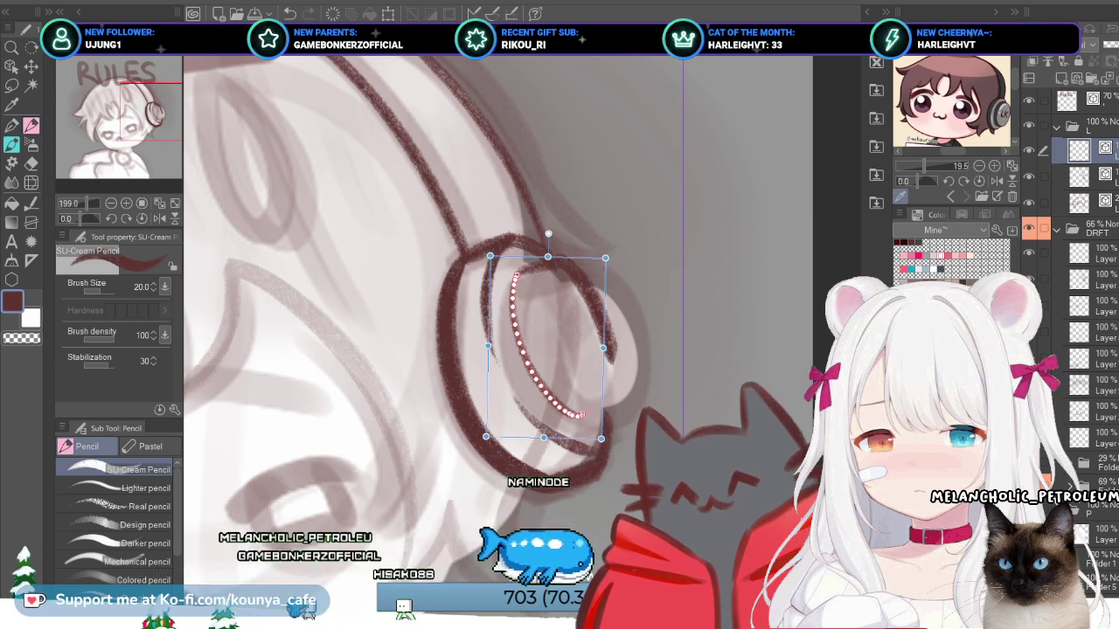
left_click_drag(603, 293, 584, 413)
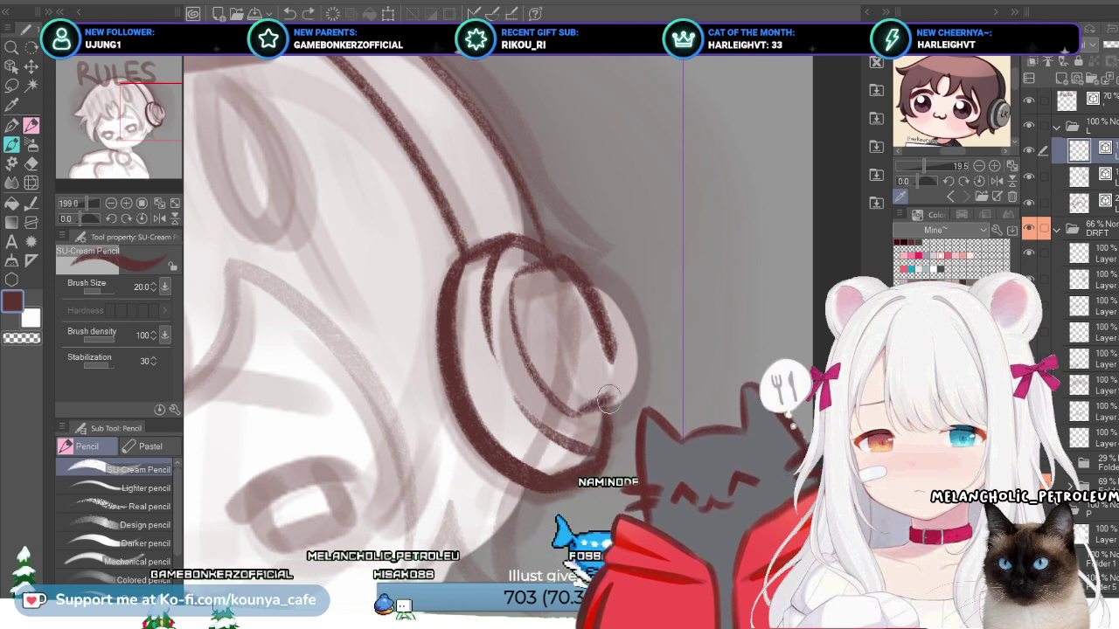
left_click_drag(620, 389, 601, 296)
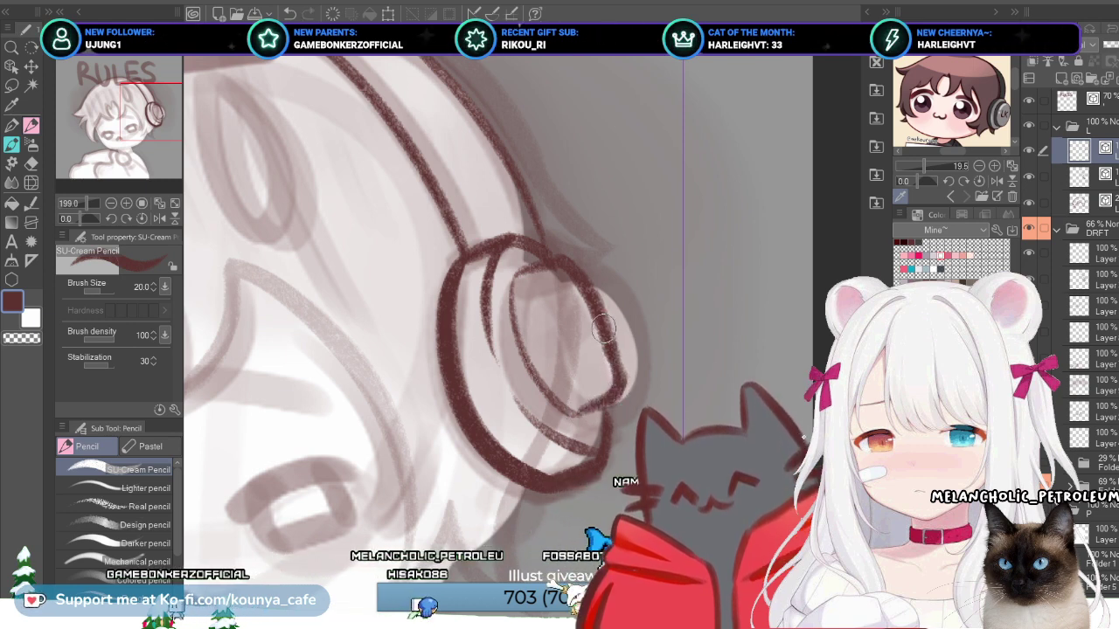
Step: Draw an inner curve along the outer disc's back face, from its upper edge down to the lower back corner
mouse_move(547, 262)
left_mouse_down()
mouse_move(569, 338)
mouse_move(587, 376)
left_mouse_up()
key("ctrl+z")
left_click_drag(548, 260, 563, 309)
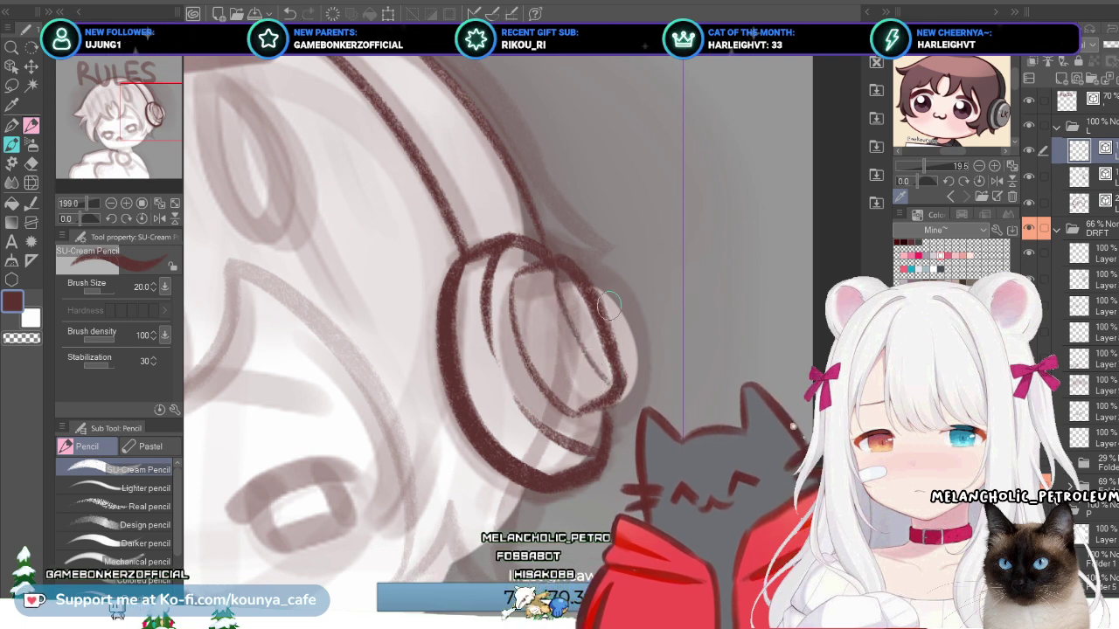
Step: Examine the ear cup's line art up close and against the whole head sketch
scroll(454, 332, "down", 5)
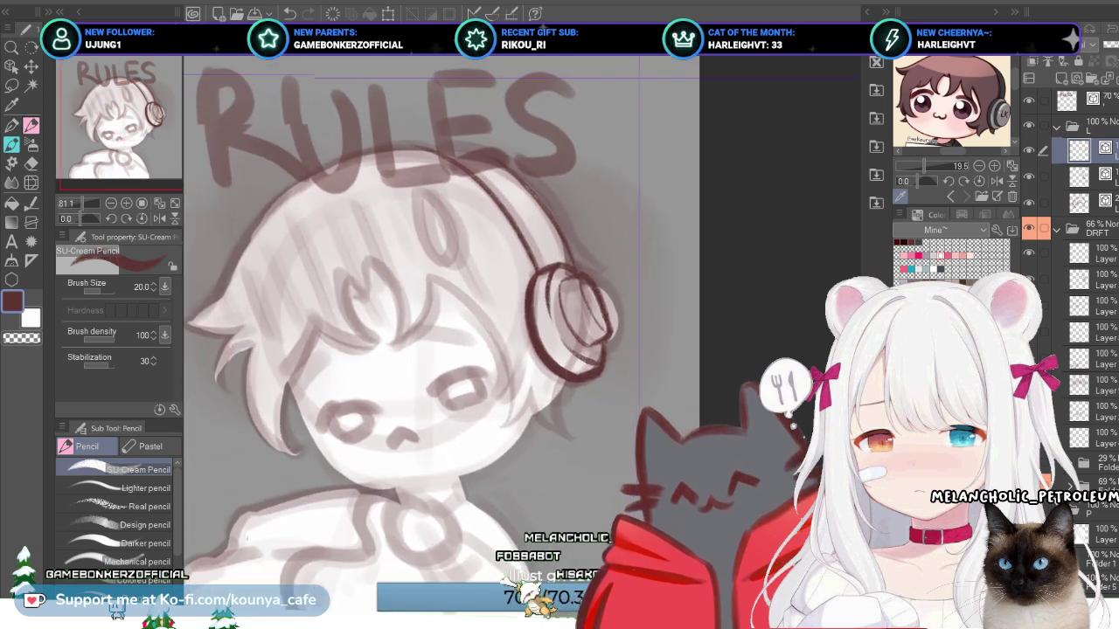
scroll(454, 332, "up", 3)
scroll(454, 332, "up", 2)
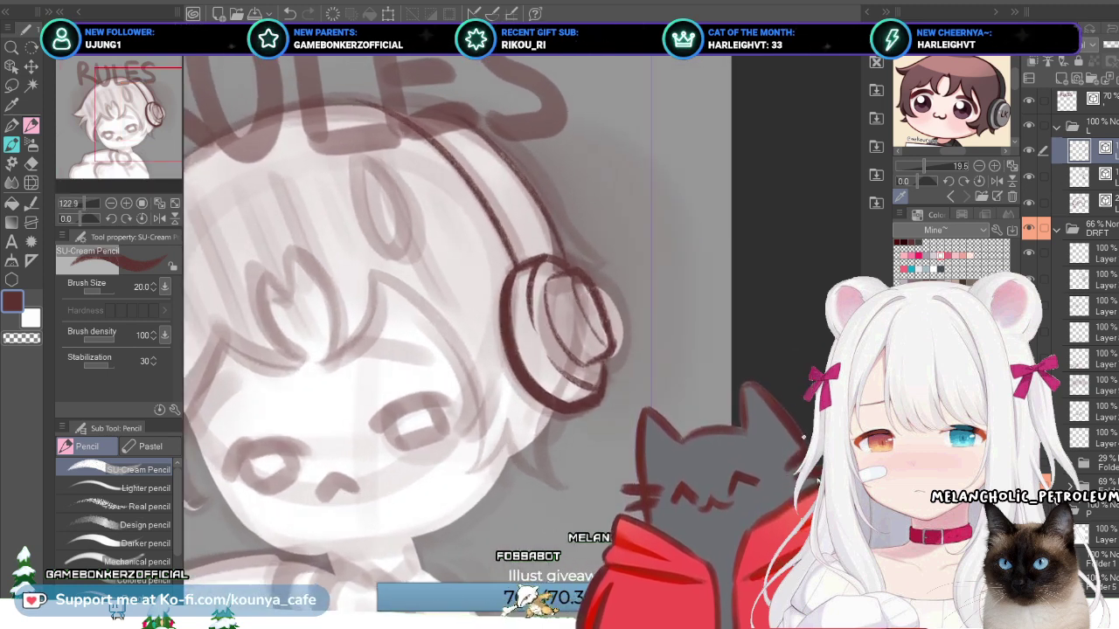
key("j")
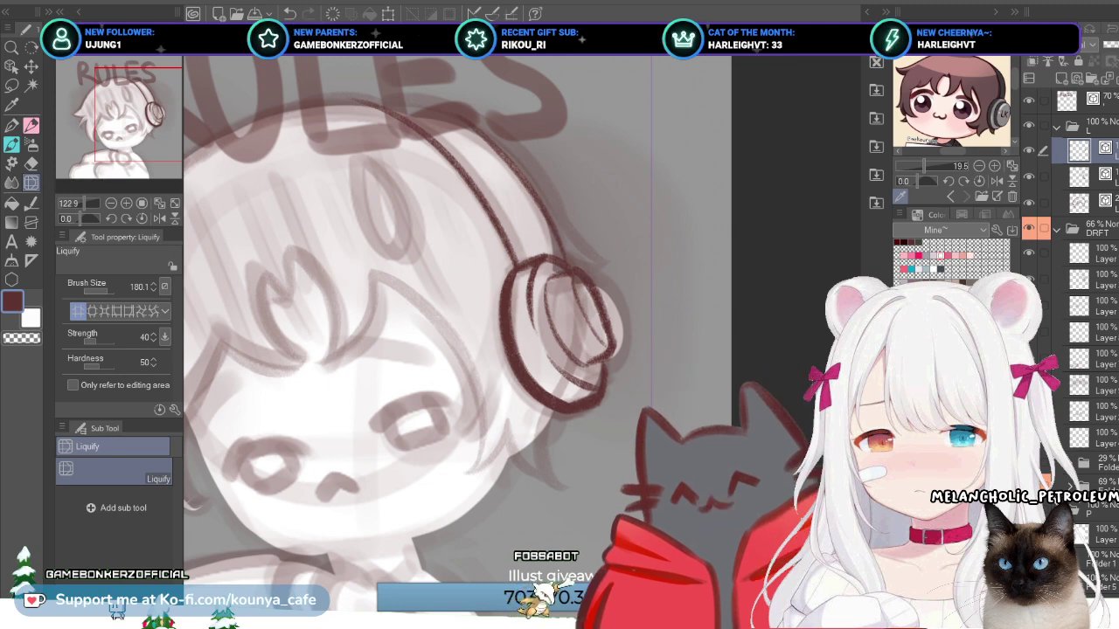
scroll(455, 333, "down", 4)
scroll(455, 332, "up", 5)
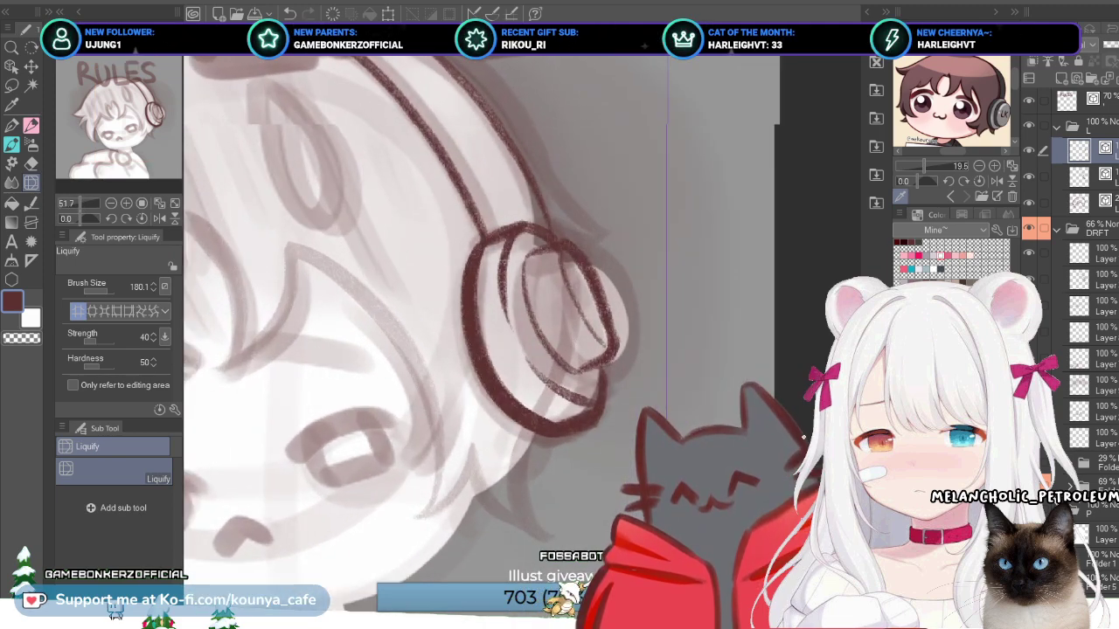
scroll(437, 332, "down", 3)
scroll(605, 366, "up", 2)
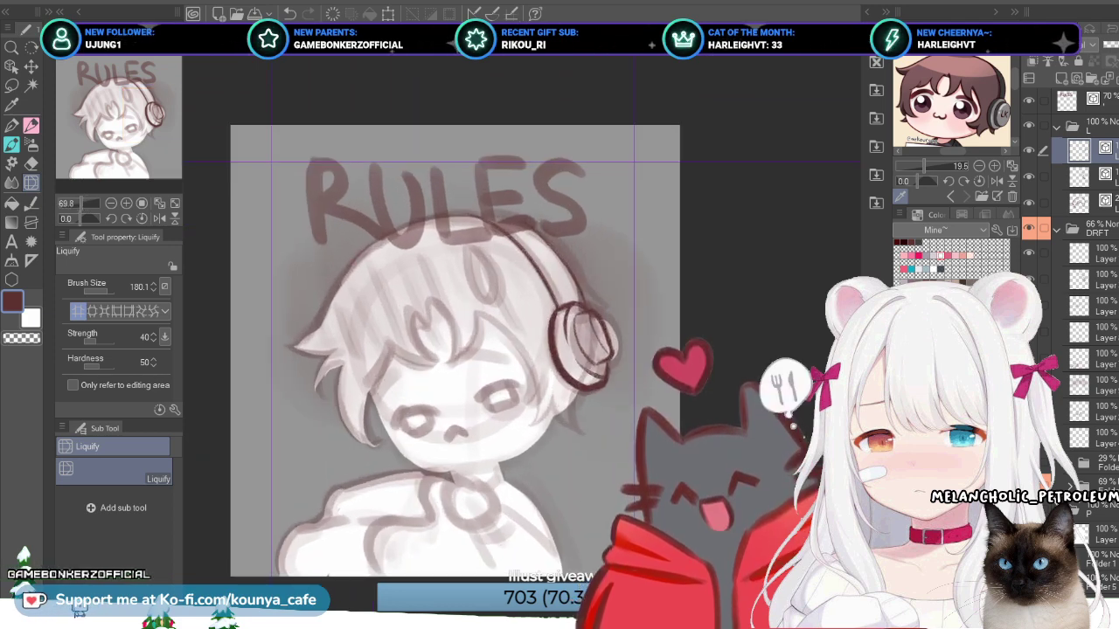
scroll(583, 376, "up", 3)
scroll(469, 332, "right", 3)
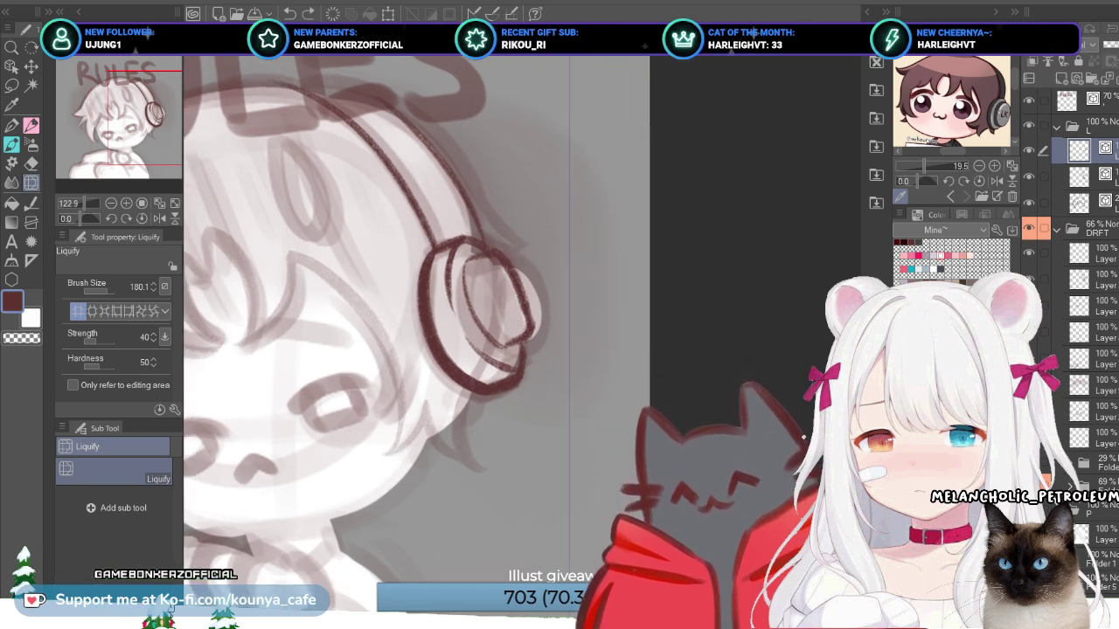
scroll(544, 289, "up", 3)
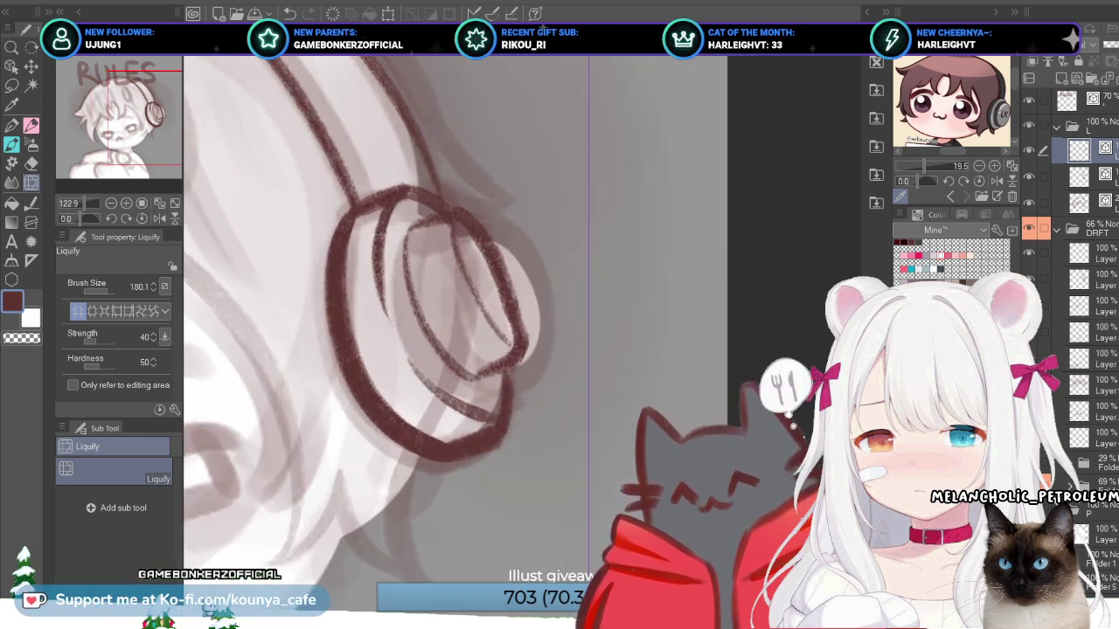
Step: Delete the outer disc's lower back corner line and redraw it as a rounder corner joining the back edge
key("Delete")
left_click(487, 254)
left_click_drag(512, 321, 515, 320)
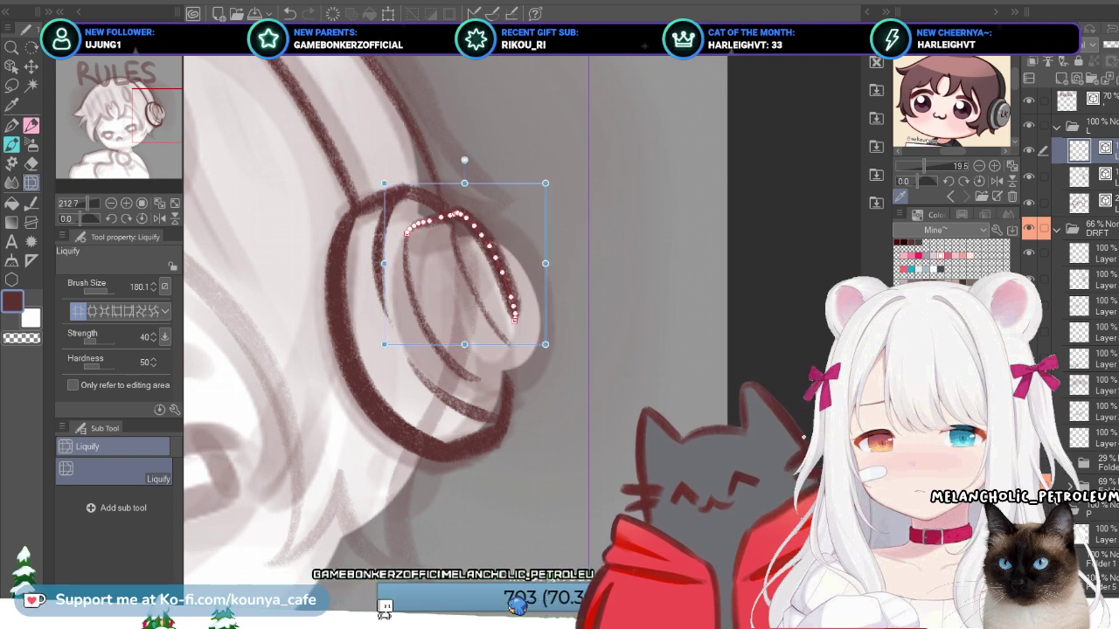
left_click(477, 293)
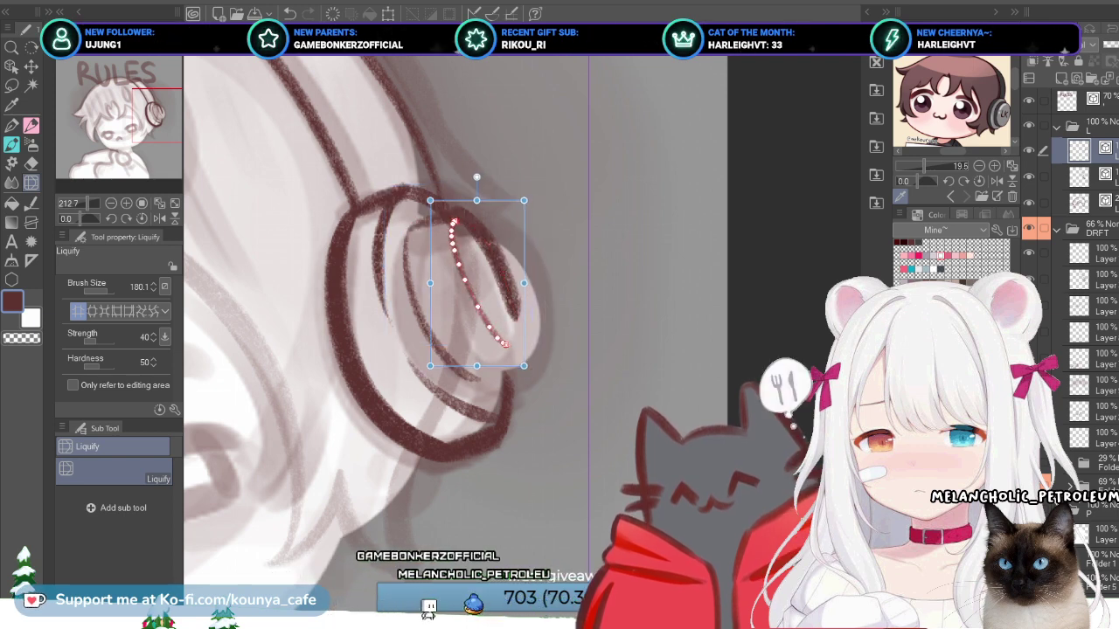
key("Escape")
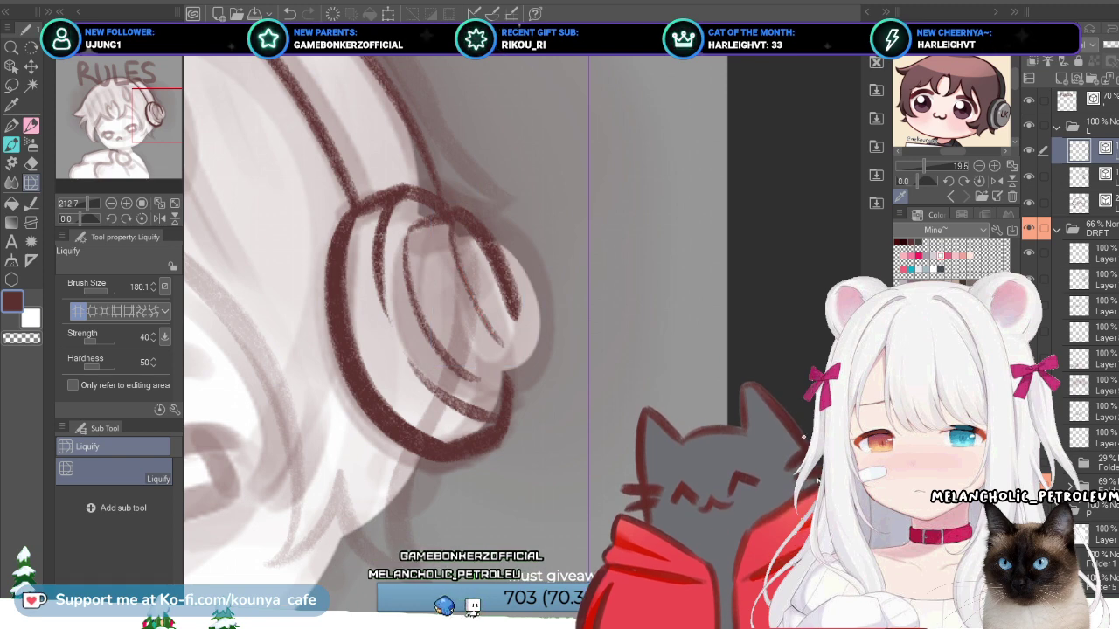
key("p")
key("p")
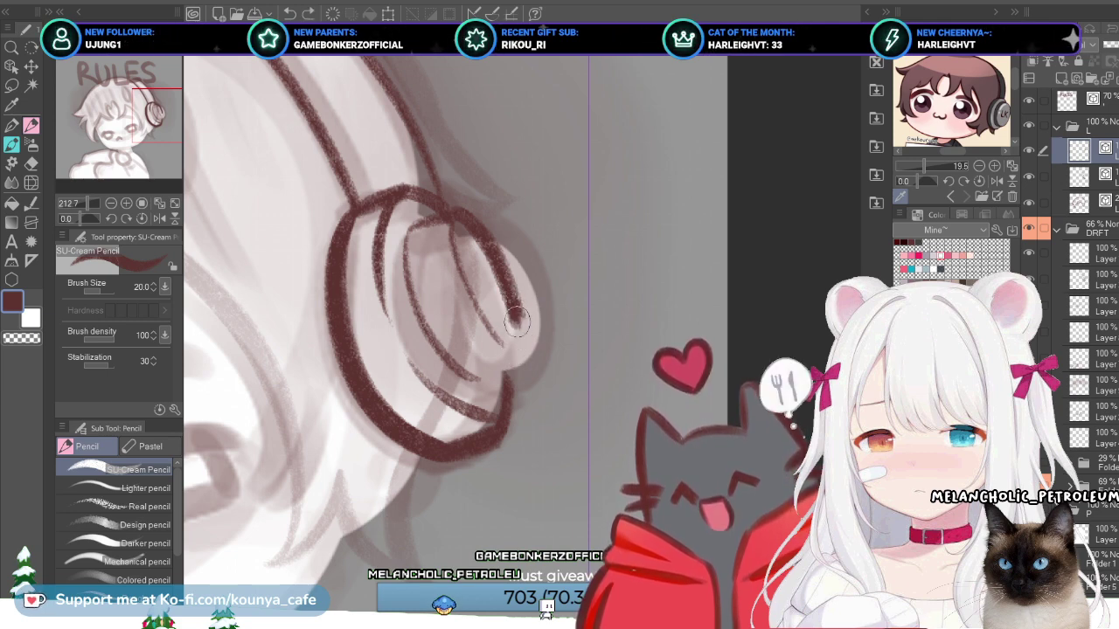
left_click_drag(516, 317, 517, 339)
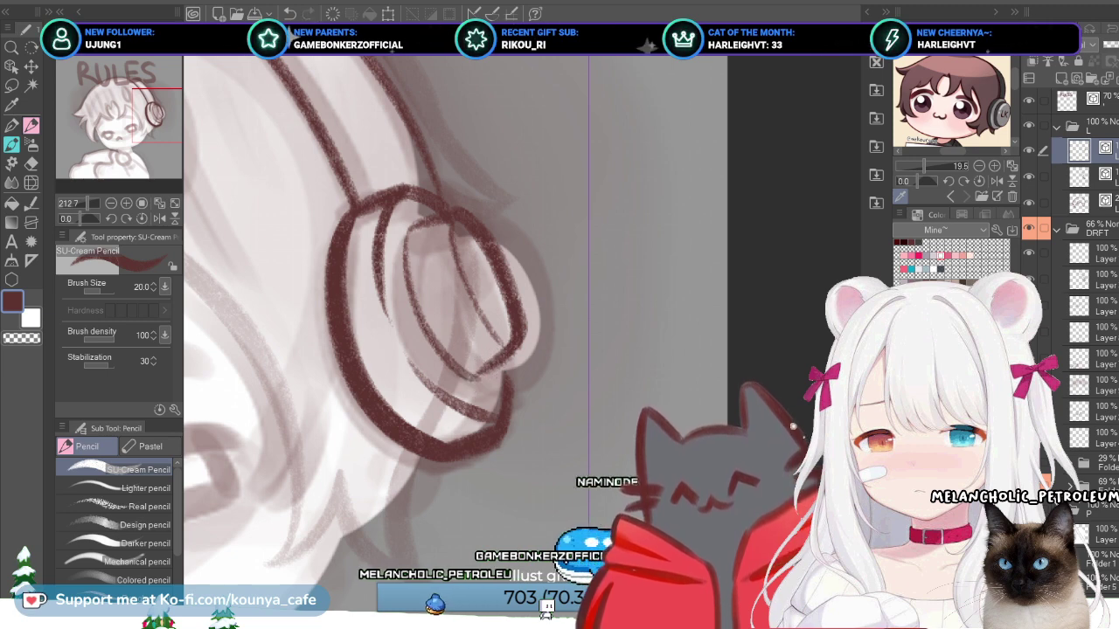
Step: Shift all of the outer disc's lines slightly to the right and down over the sketch
left_click(419, 310, "ctrl")
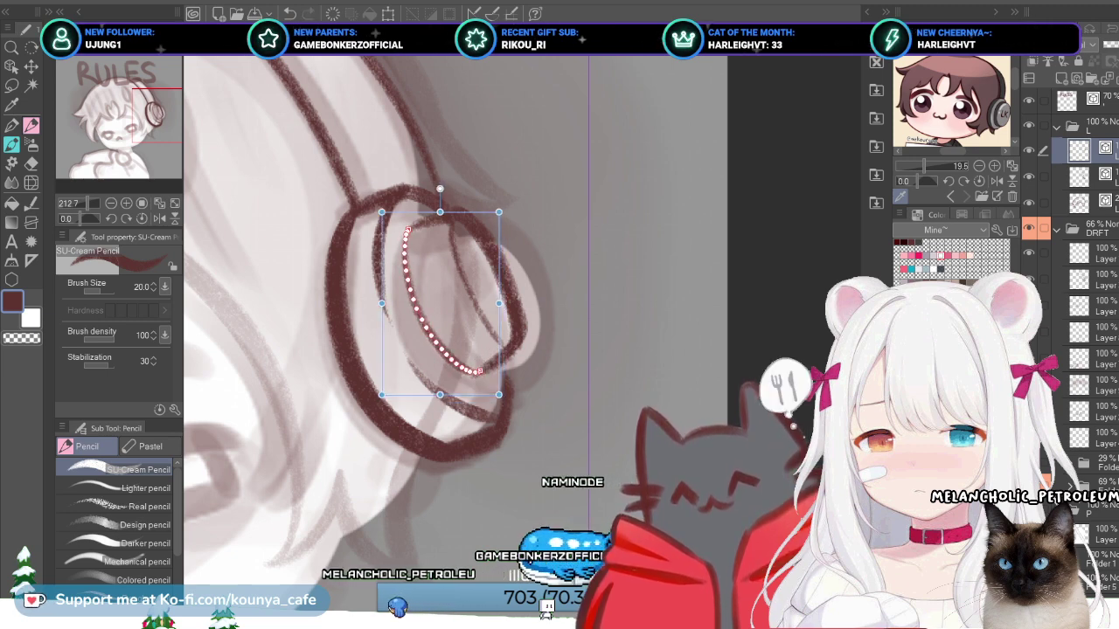
key("ctrl+d")
left_click_drag(505, 374, 501, 387)
scroll(453, 233, "down", 5)
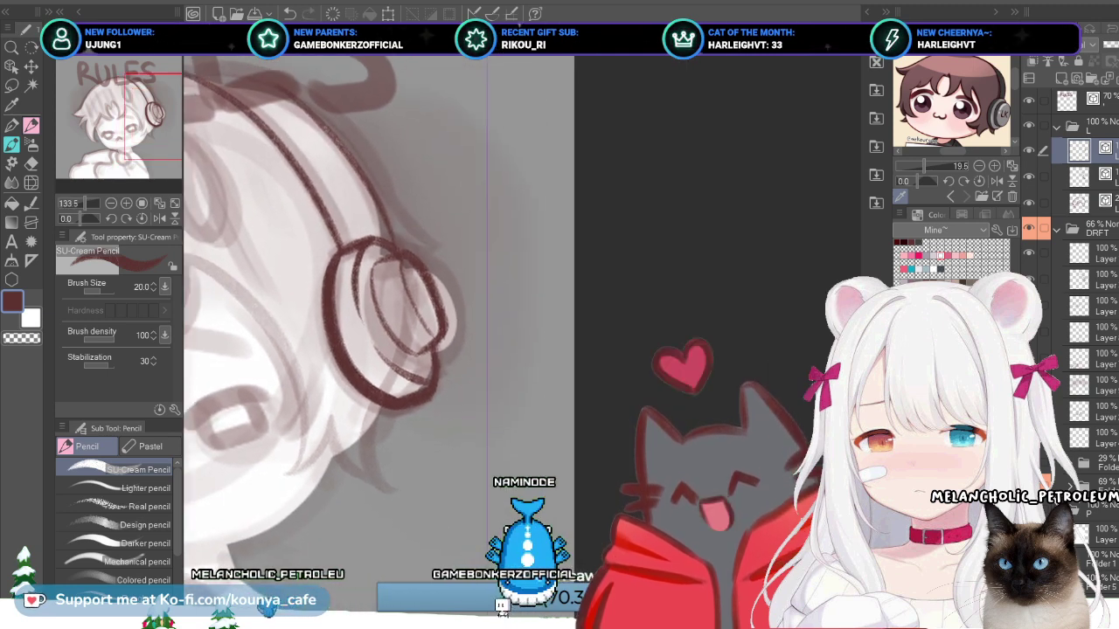
scroll(367, 351, "up", 3)
left_click(419, 397, "ctrl")
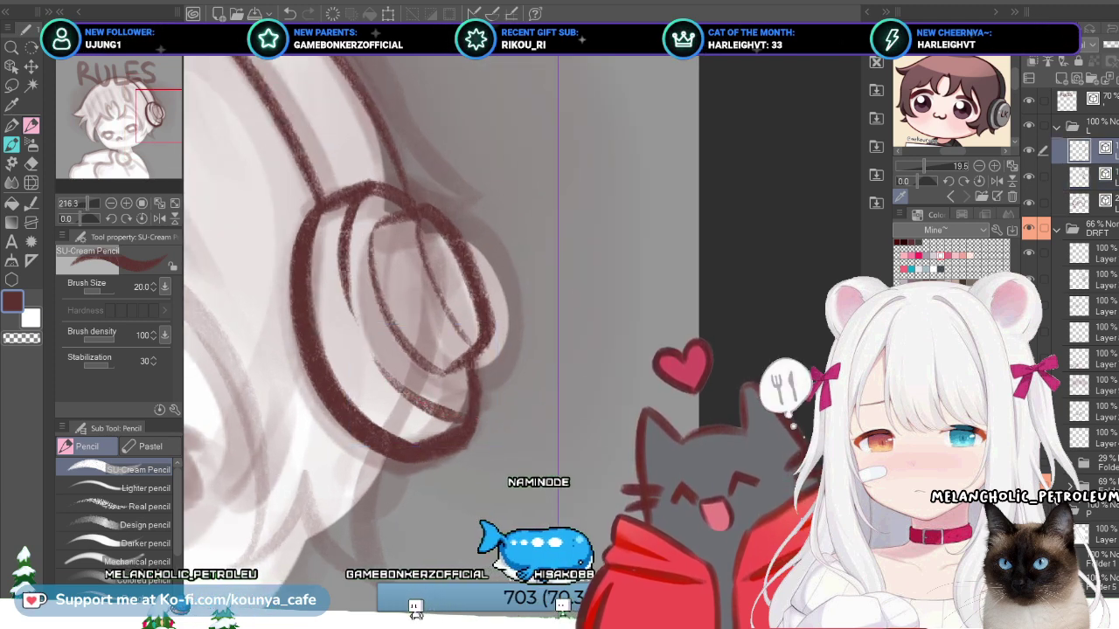
key("ctrl+t")
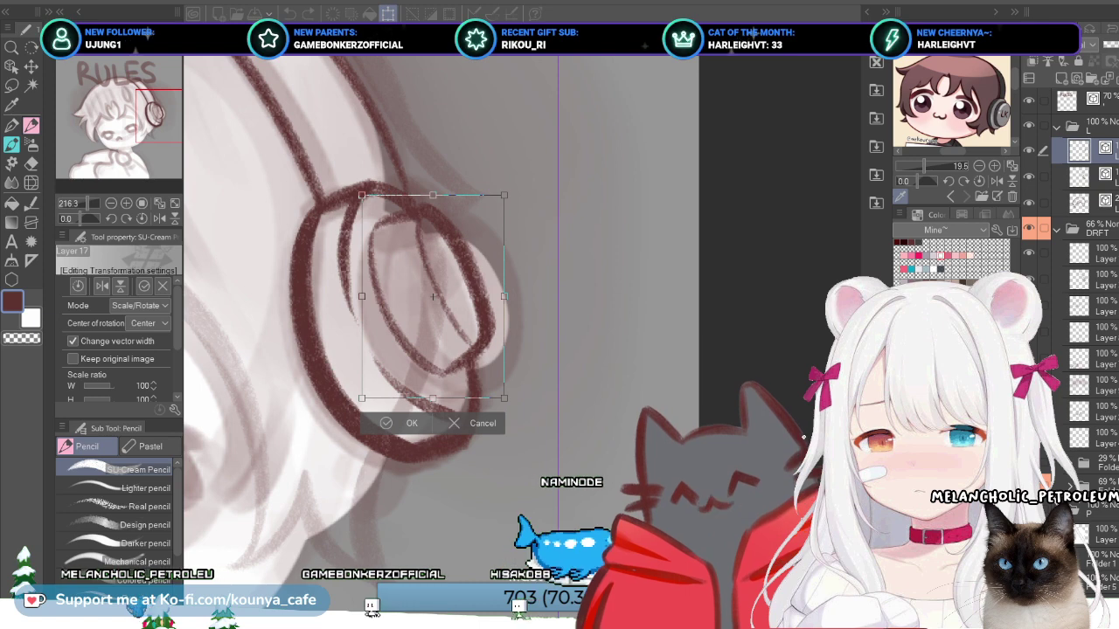
key("Right")
key("Right")
key("Right")
key("Down")
key("Down")
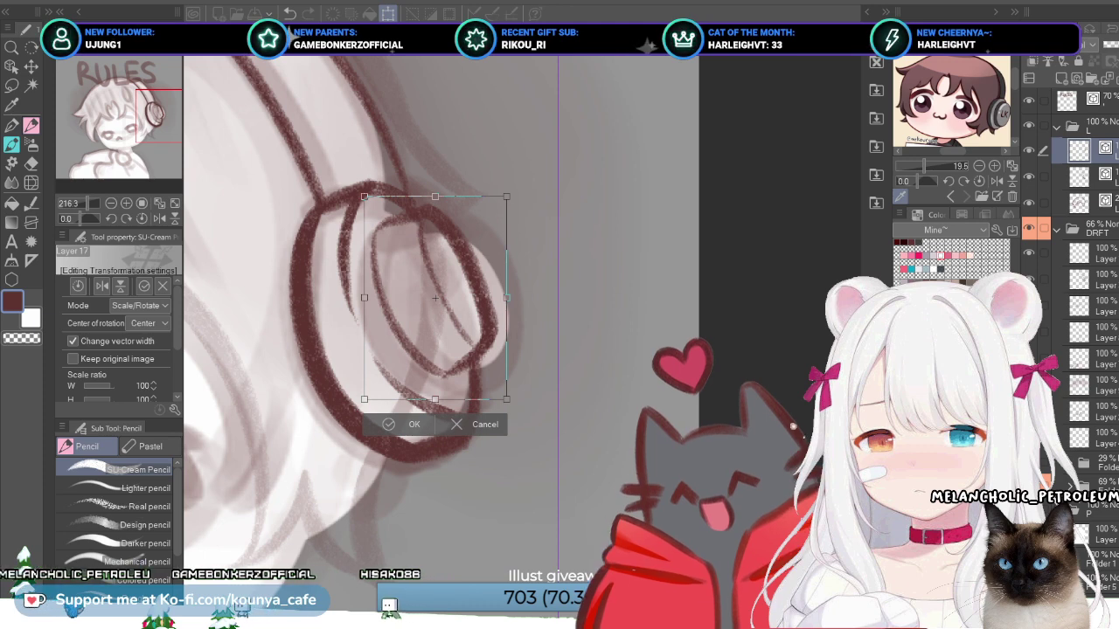
key("Return")
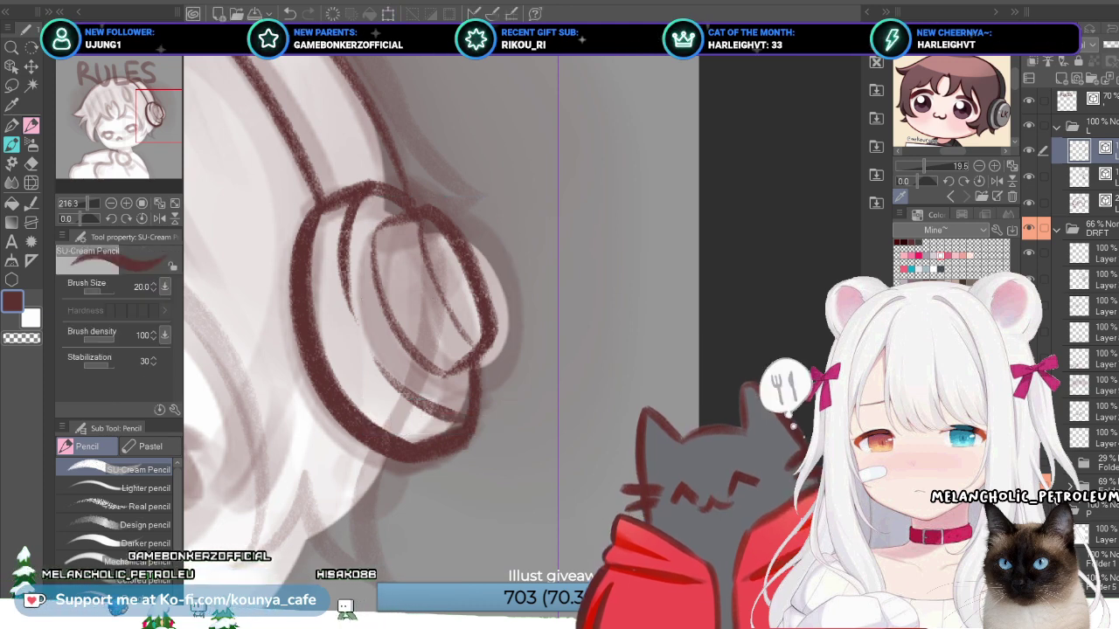
left_click_drag(393, 306, 524, 385)
key("ctrl+t")
key("Down")
key("Return")
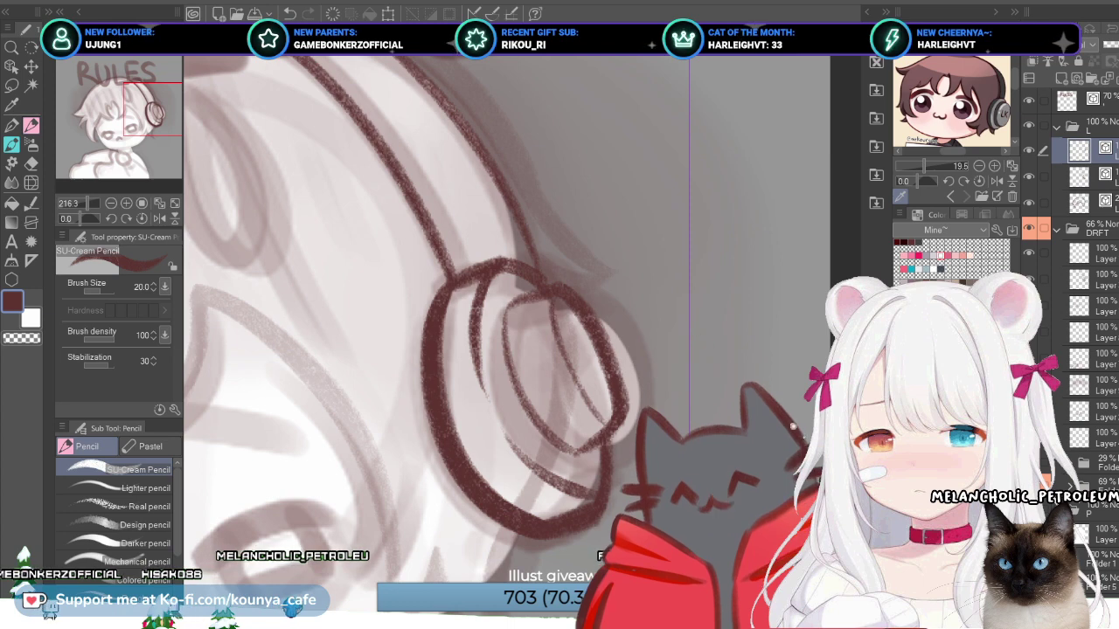
Step: Remove the outer disc's front curve and redraw it from the upper edge to the lower back corner
key("Delete")
key("ctrl+z")
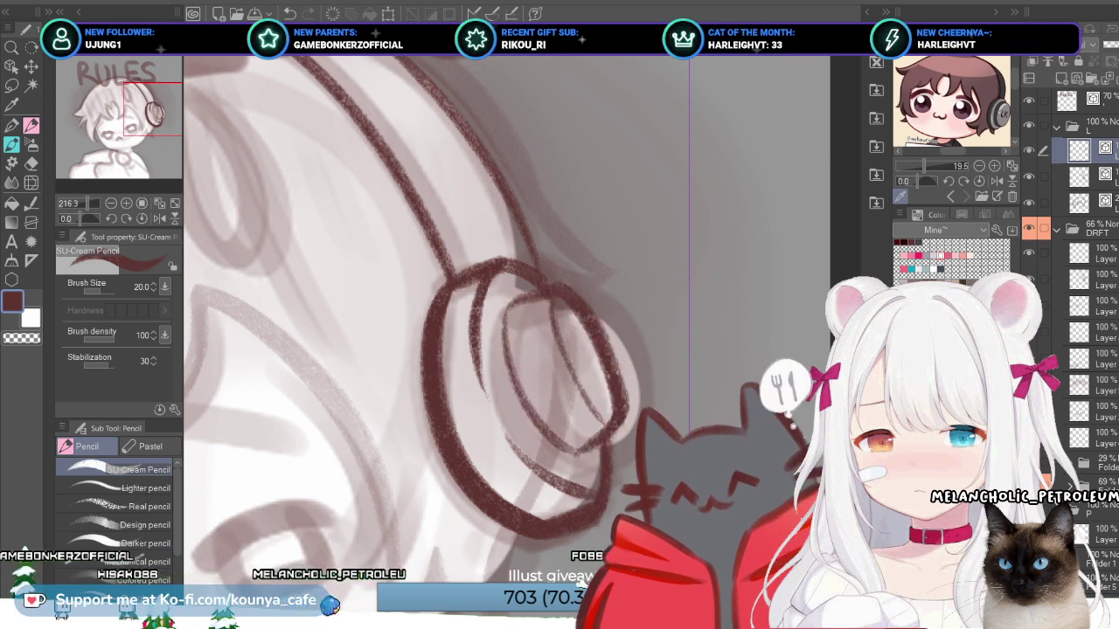
key("ctrl+z")
key("ctrl+z")
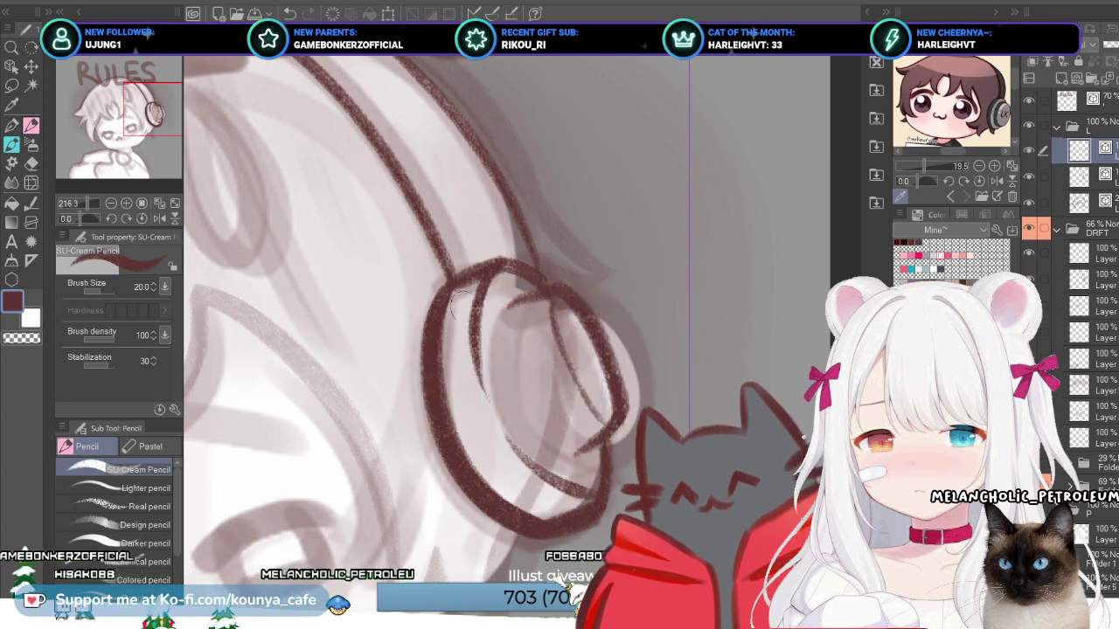
left_click_drag(517, 297, 511, 429)
key("ctrl+z")
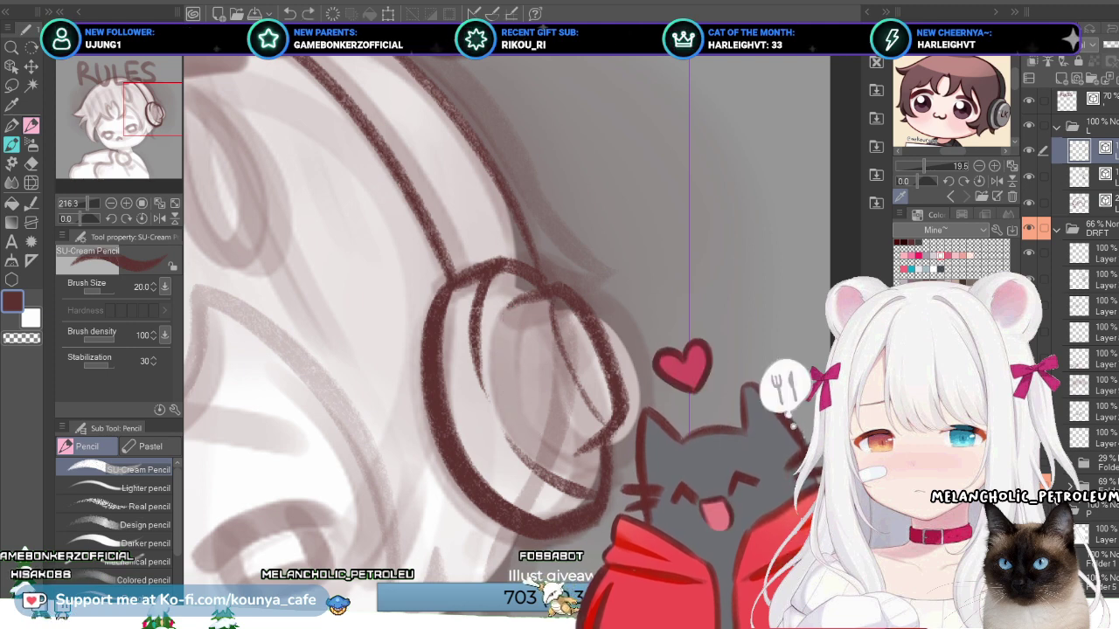
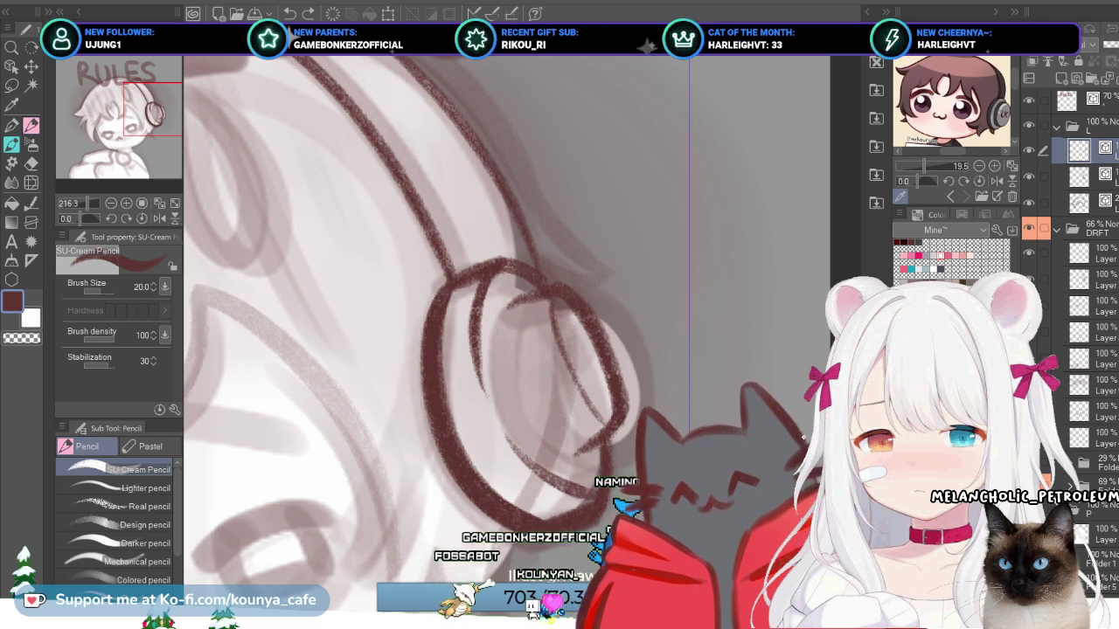
scroll(507, 350, "down", 3)
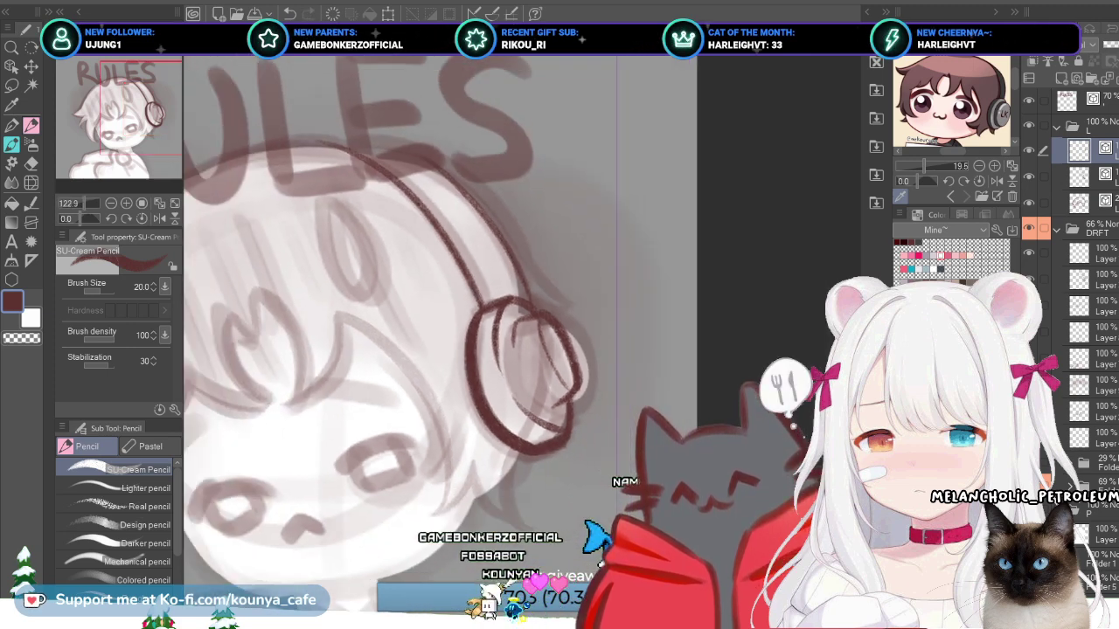
left_click_drag(514, 322, 549, 395)
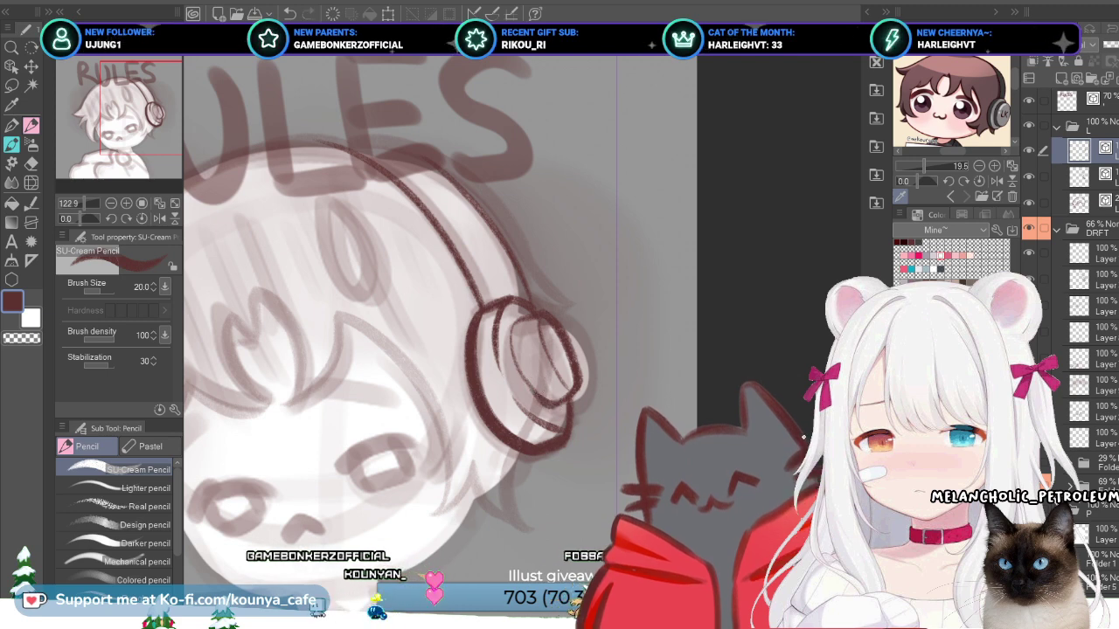
key("ctrl+0")
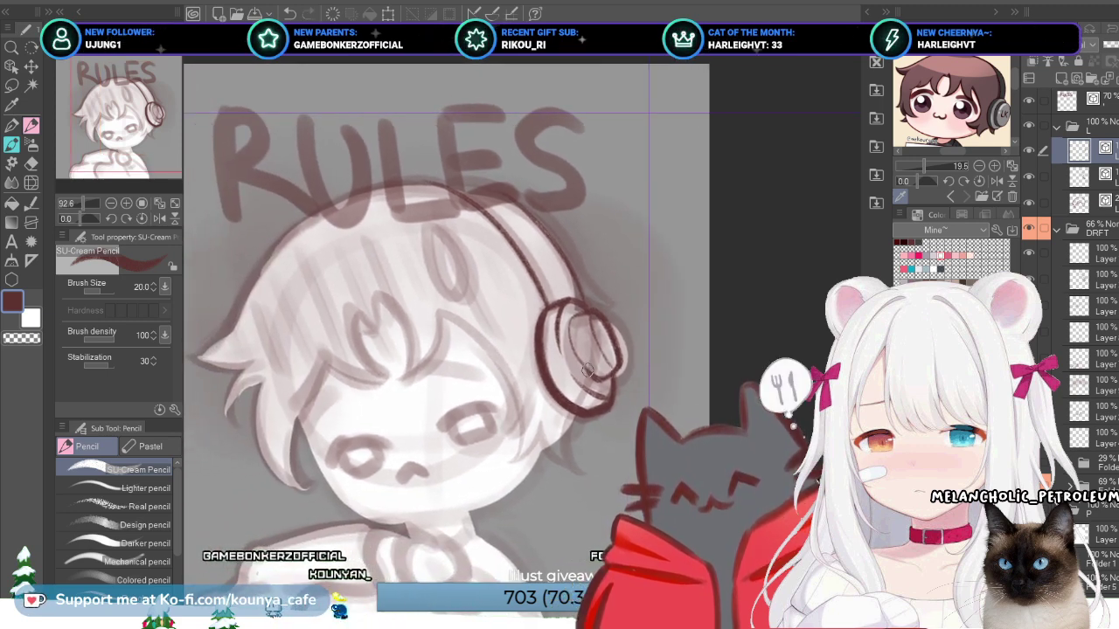
left_click_drag(571, 320, 584, 371)
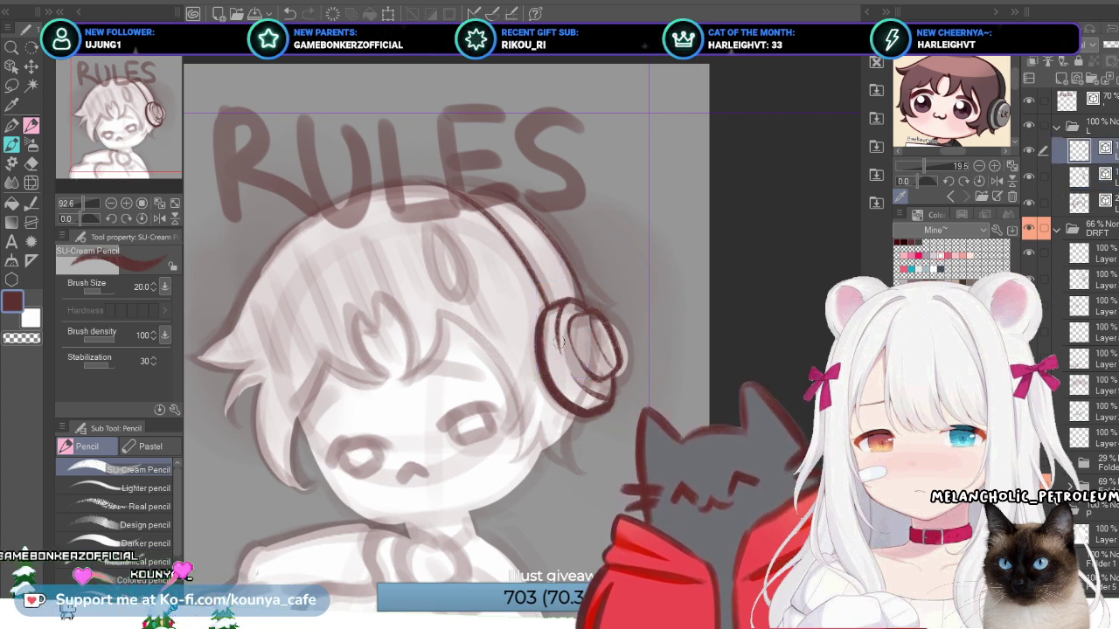
Step: Merge the outer disc layer with the headphones line layer directly below it in the L folder
key("alt+bracketleft")
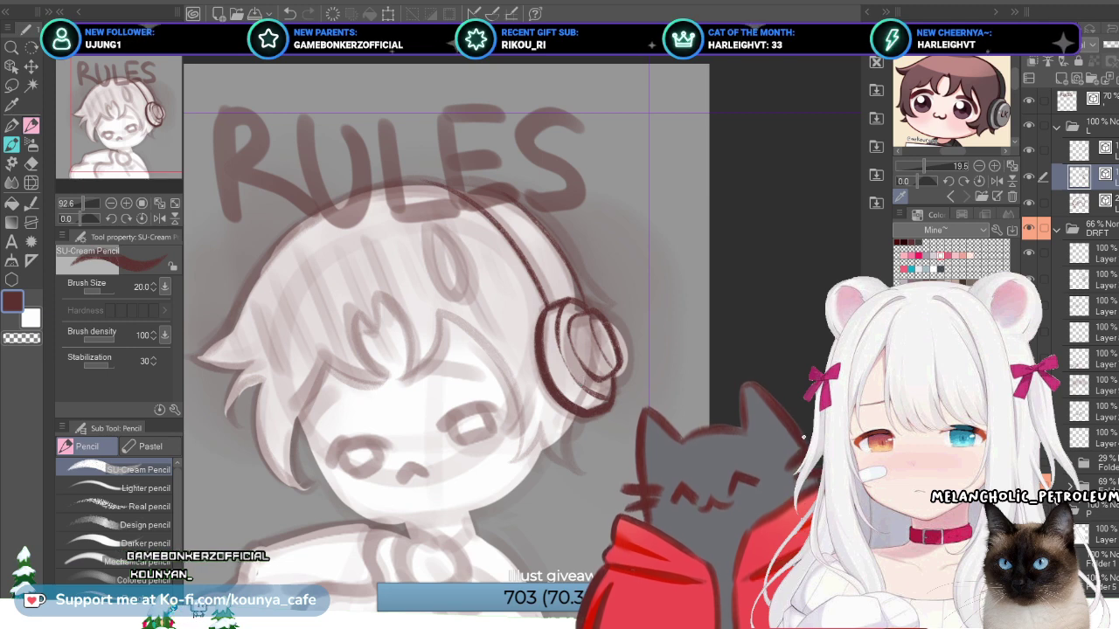
key("alt+bracketright")
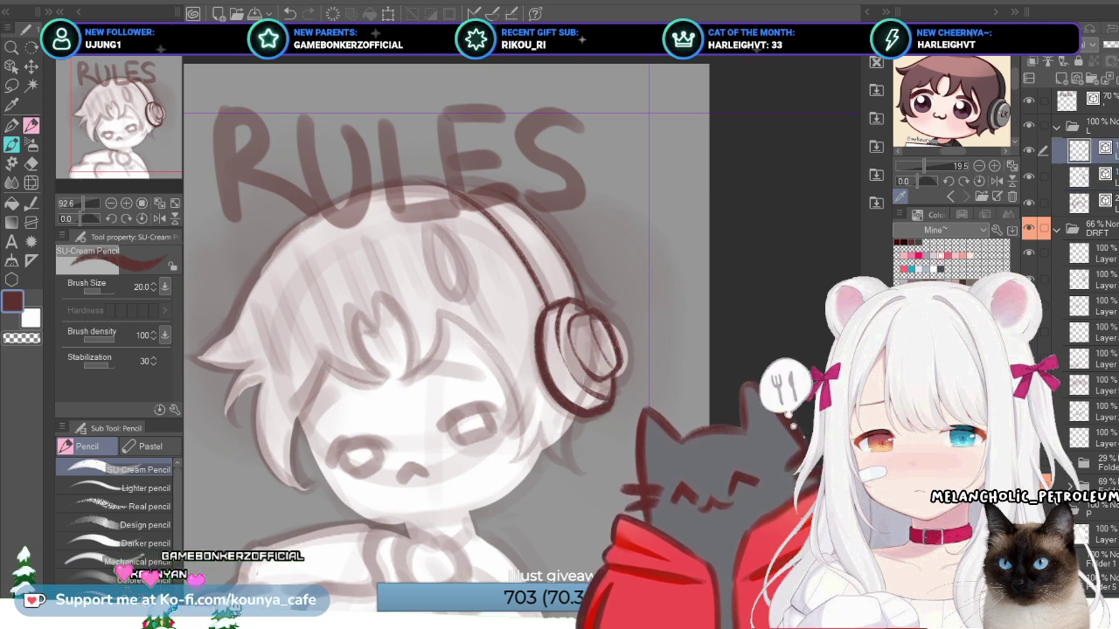
left_click(1092, 176, "ctrl")
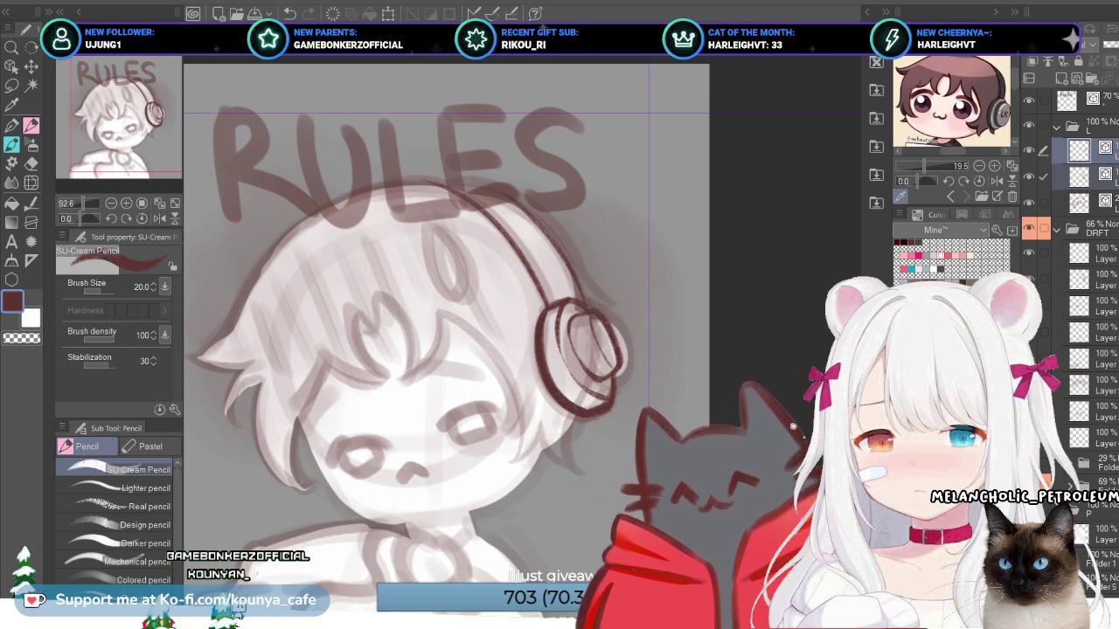
key("shift+alt+e")
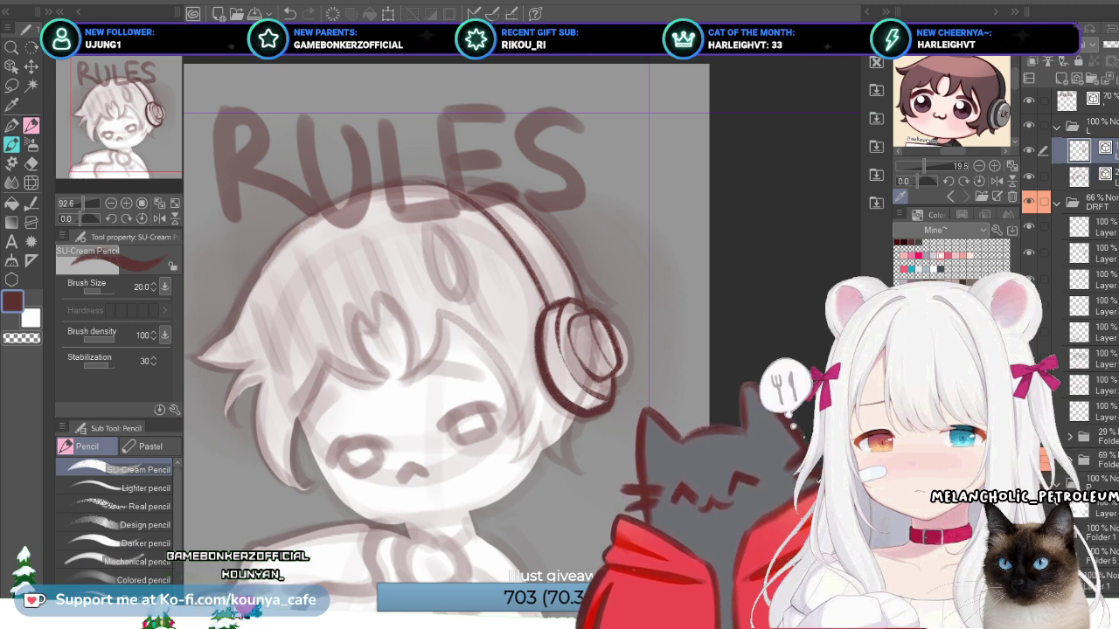
scroll(446, 332, "down", 2)
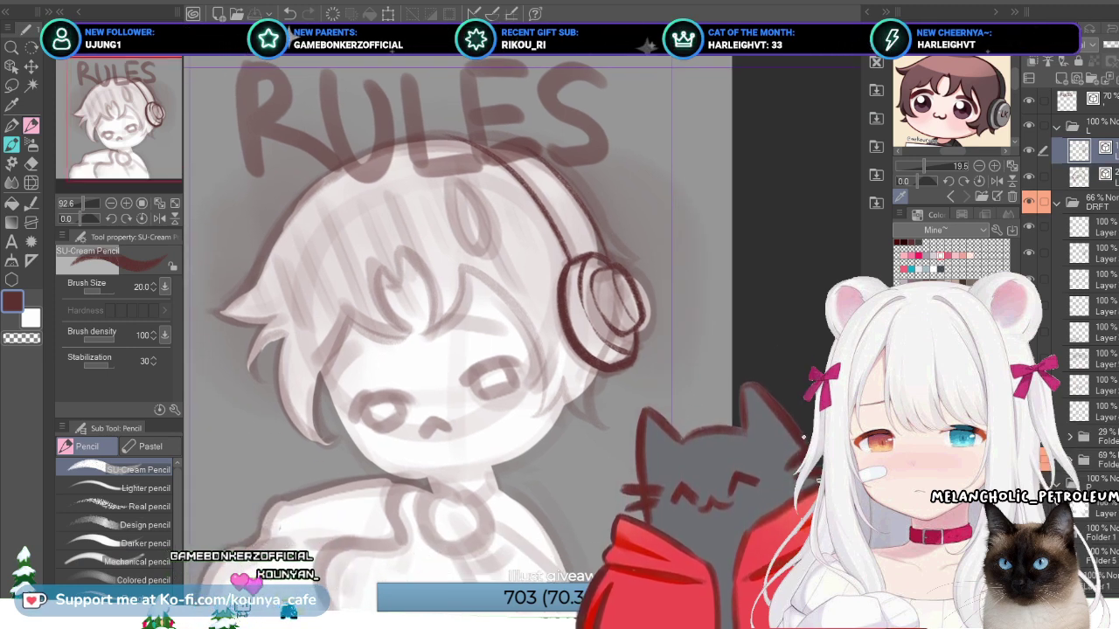
Step: Show the hair line art at full strength with a mask on its layer, and make the headphones layer active again
left_click(1080, 175)
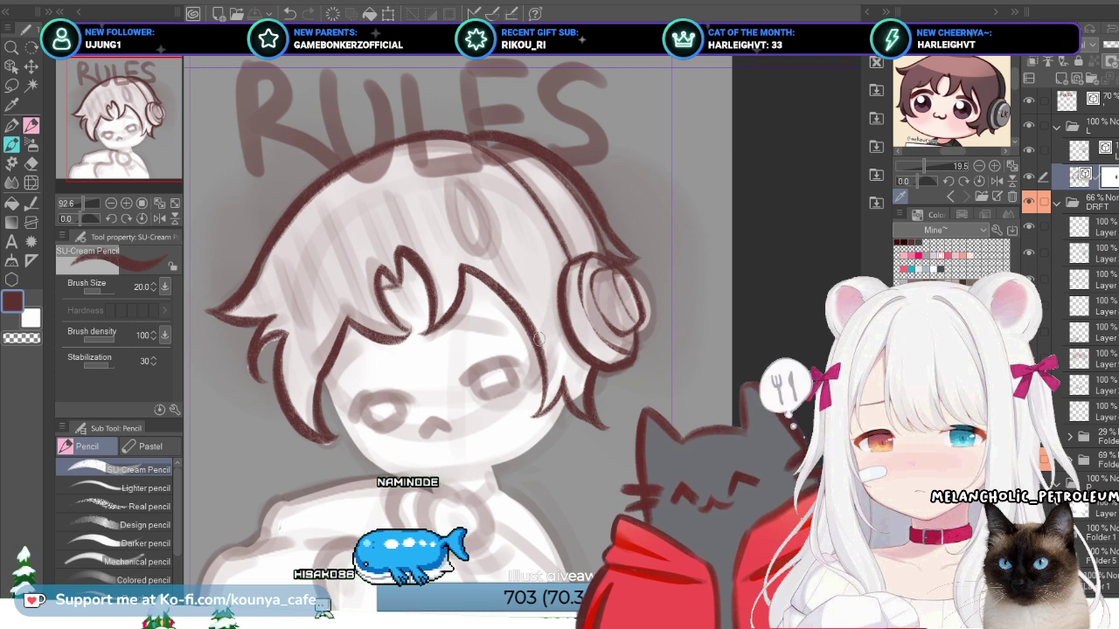
scroll(540, 339, "up", 1)
key("alt+bracketright")
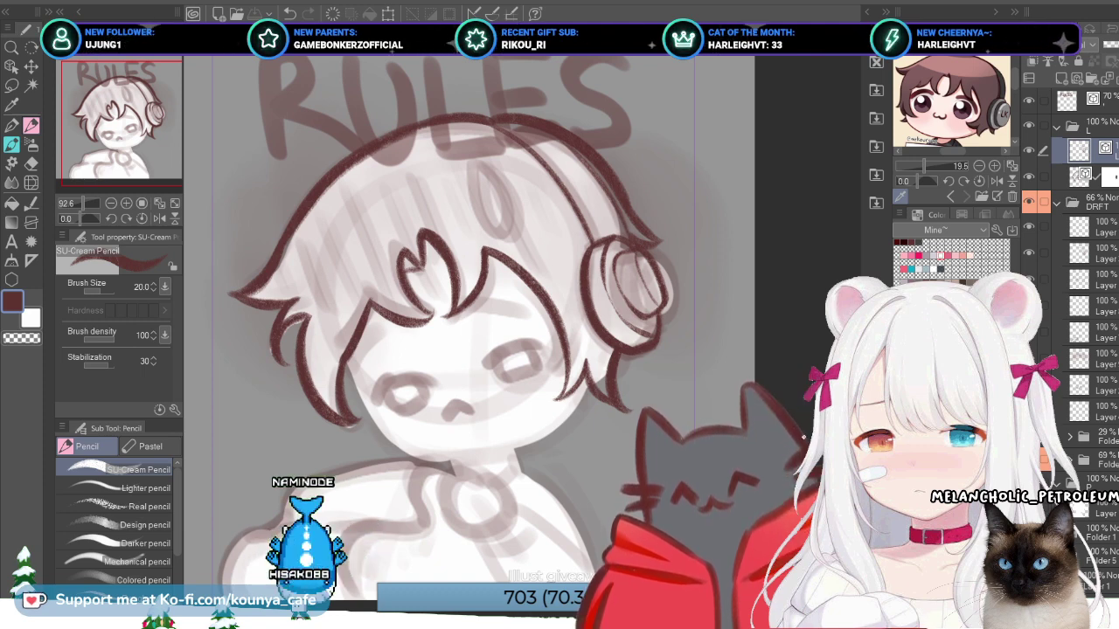
Step: Add a new vector layer above the headphones lines and draw the cheek line down from the face-framing lock with an 18.0 pencil
key("ctrl+shift+n")
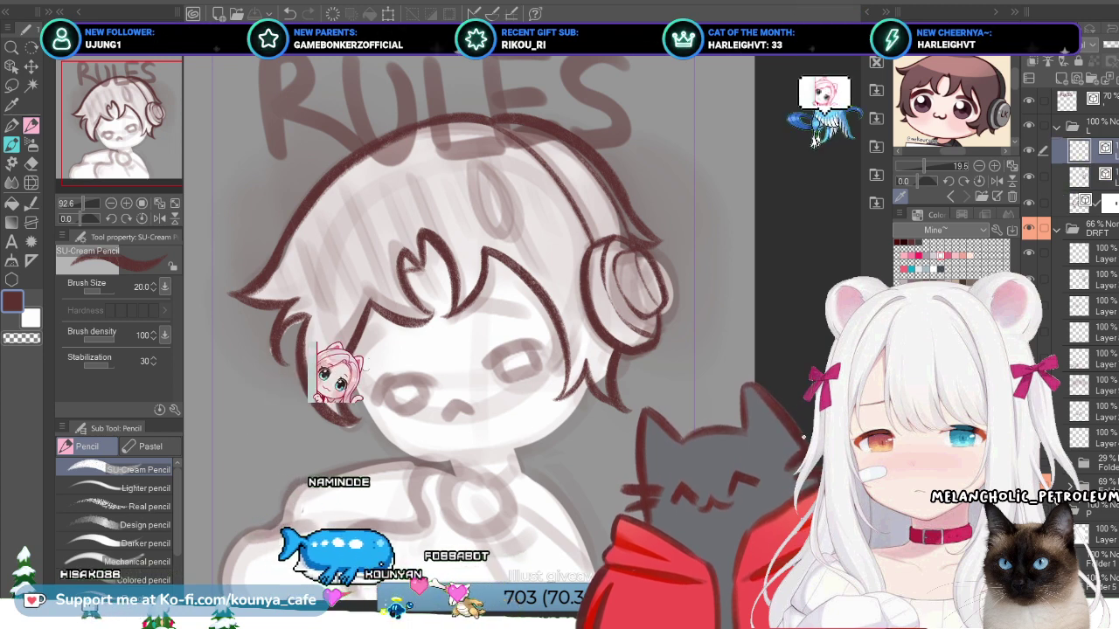
key("bracketleft")
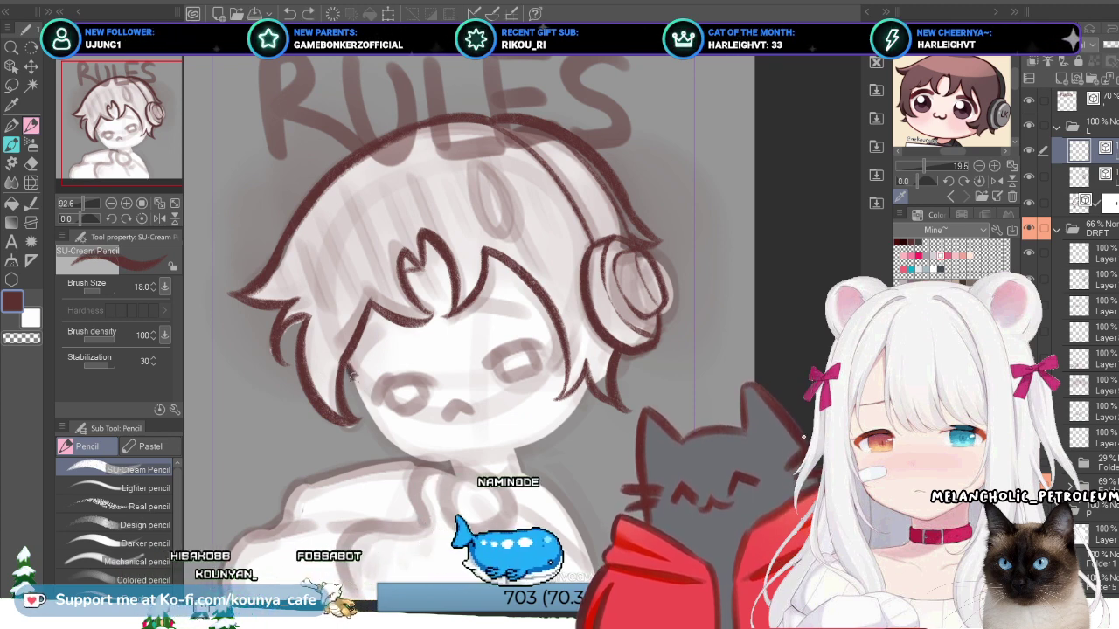
left_click_drag(347, 371, 367, 412)
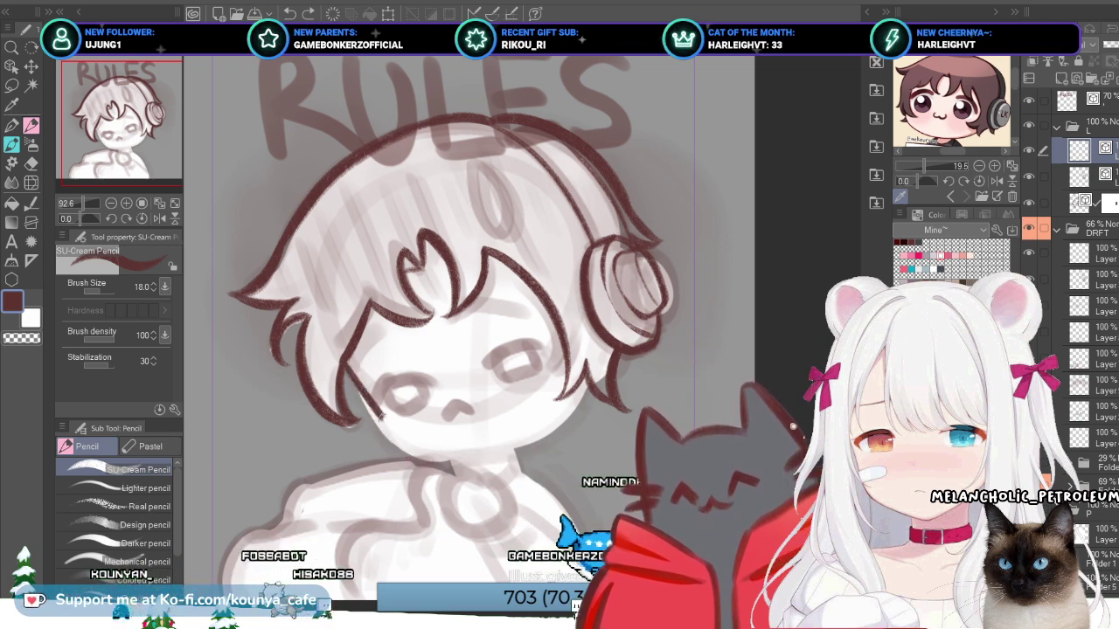
left_click_drag(341, 357, 381, 431)
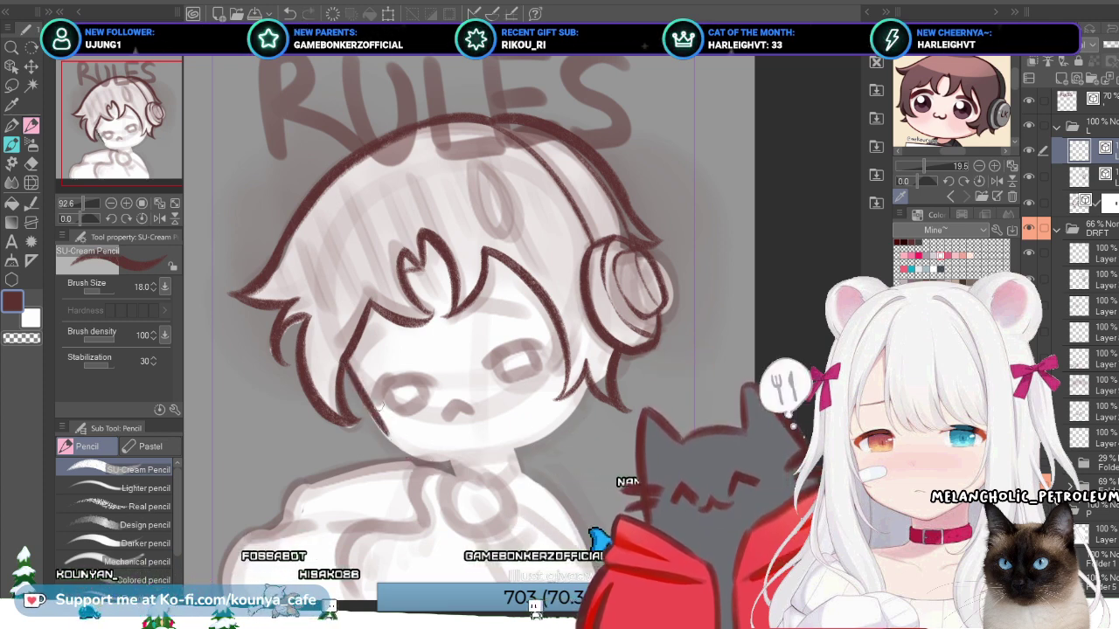
key("ctrl+z")
left_click_drag(341, 356, 376, 428)
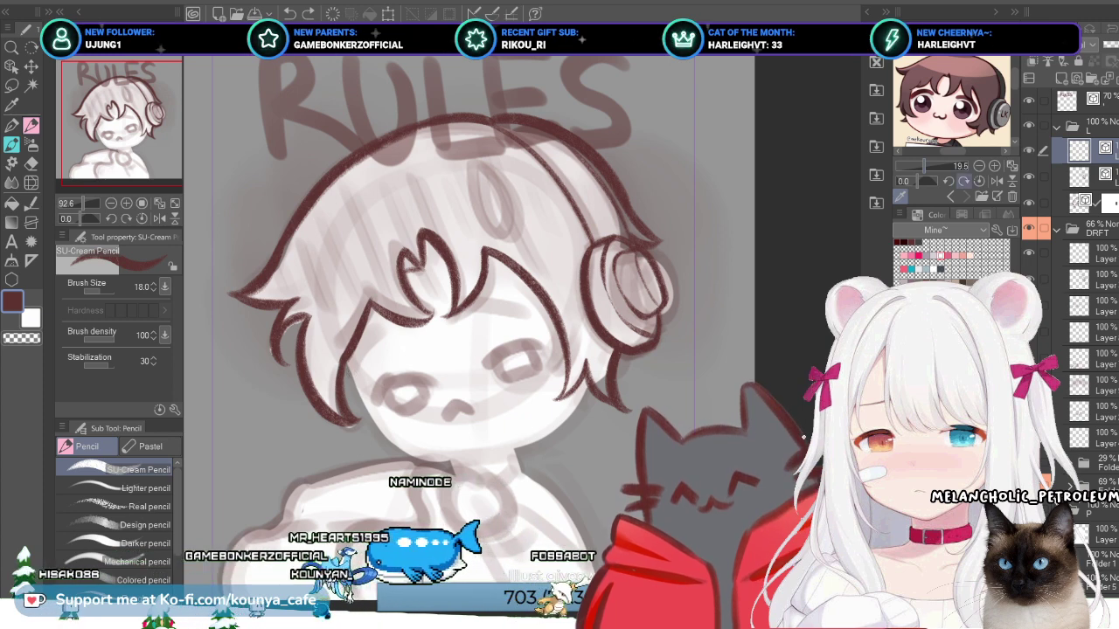
left_click_drag(399, 419, 404, 416)
scroll(390, 378, "up", 2)
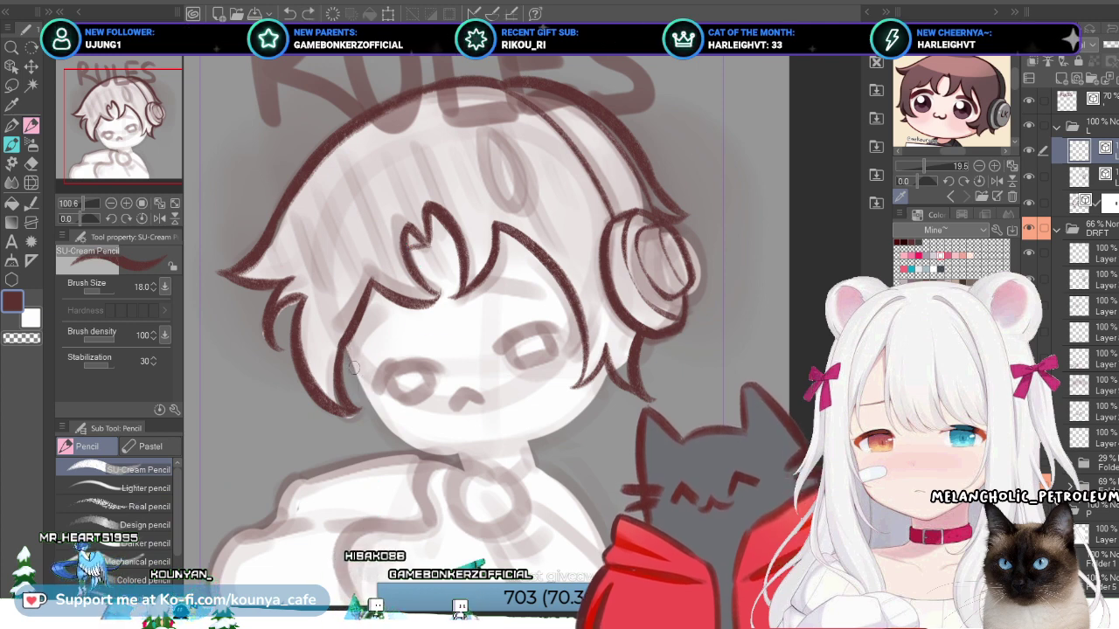
left_click_drag(338, 348, 378, 417)
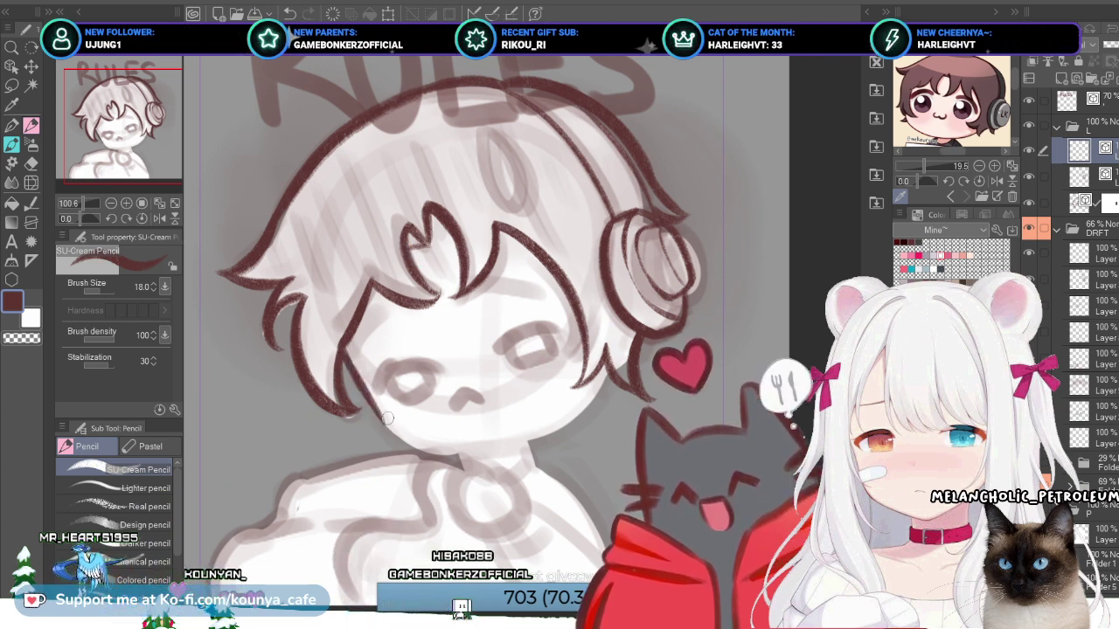
Step: Adjust the lower end of the cheek line, then simplify the line and remove its middle control point
left_click(383, 420, "ctrl")
left_click_drag(382, 423, 381, 425)
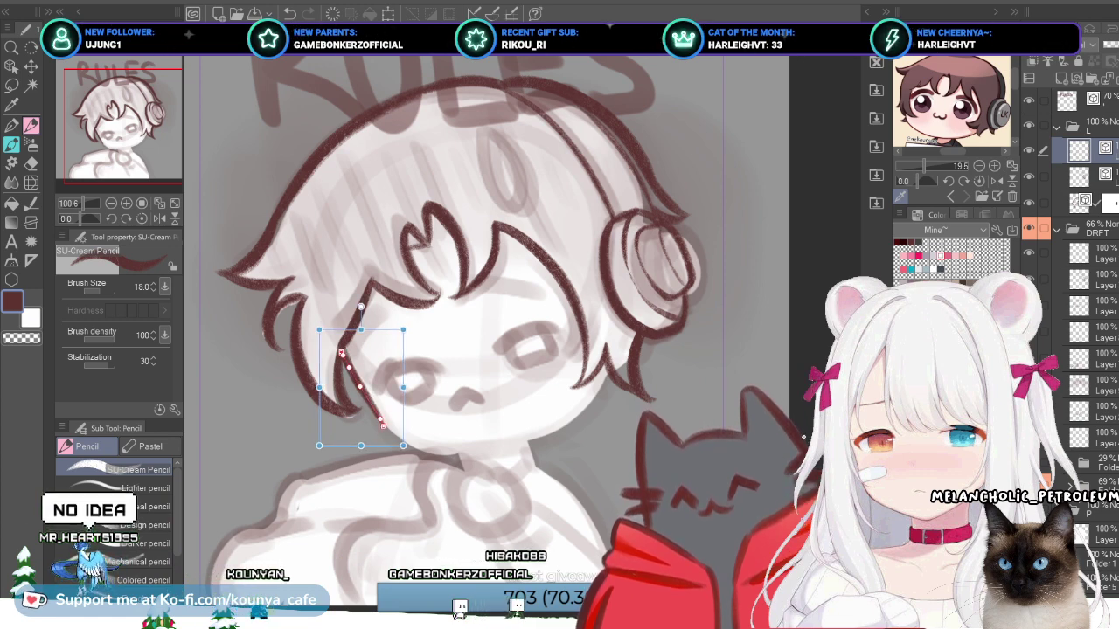
left_click(382, 422, "ctrl")
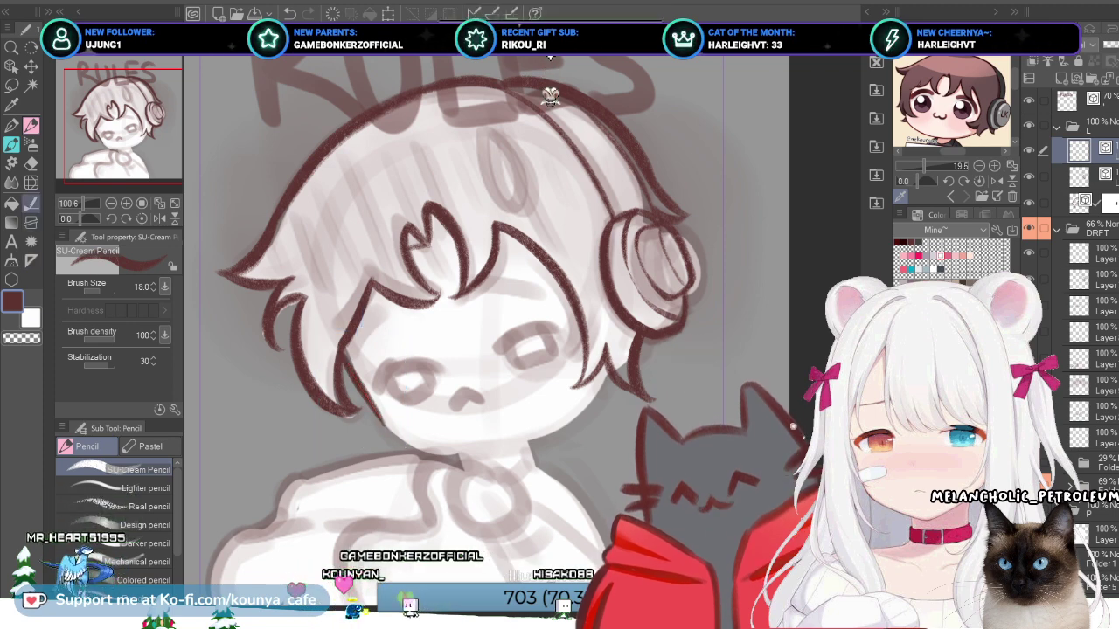
left_click(31, 203)
left_click(122, 517)
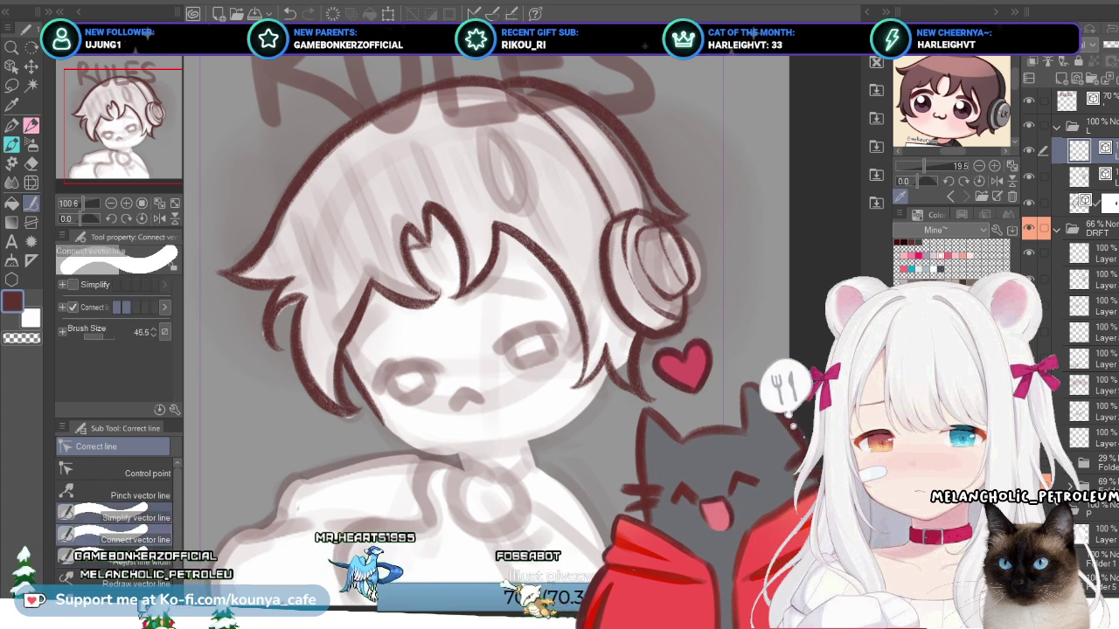
left_click_drag(414, 377, 369, 397)
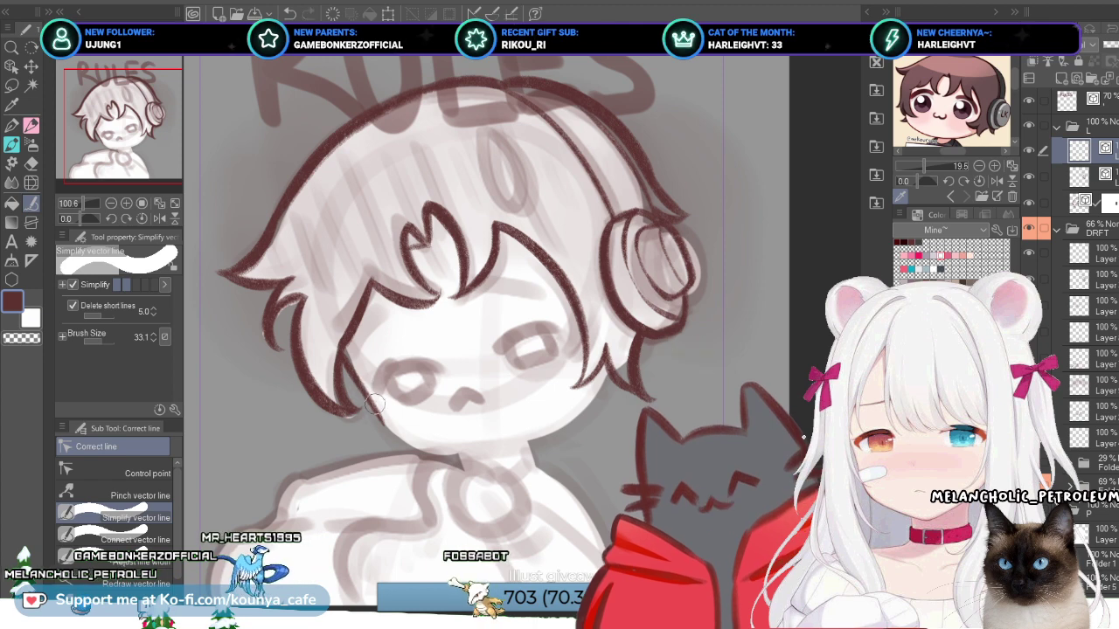
left_click_drag(371, 404, 382, 424)
key("Delete")
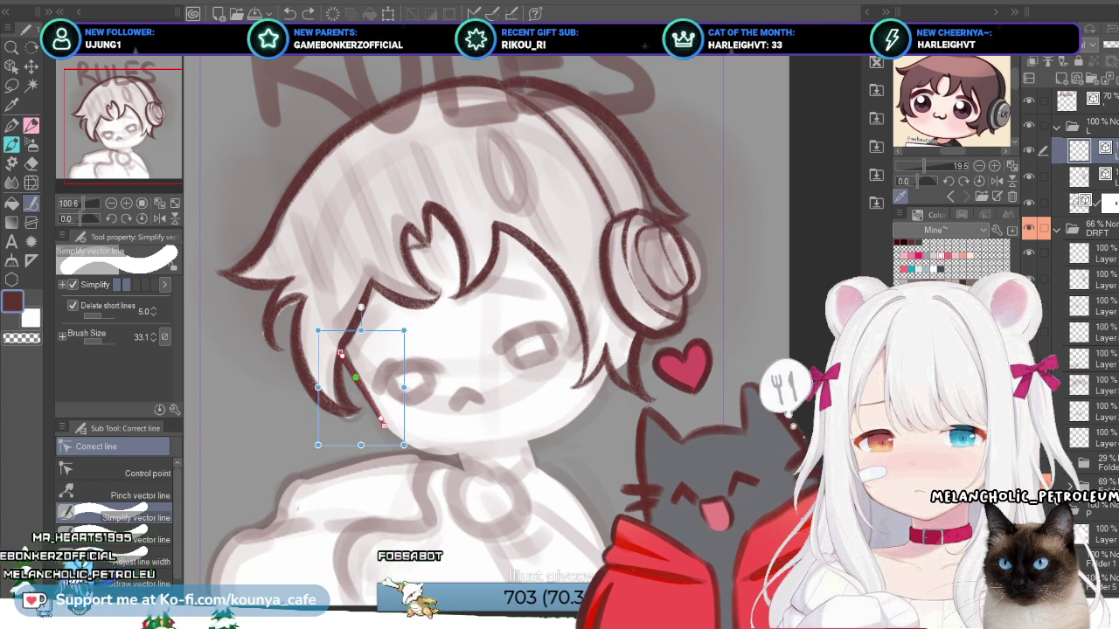
key("Delete")
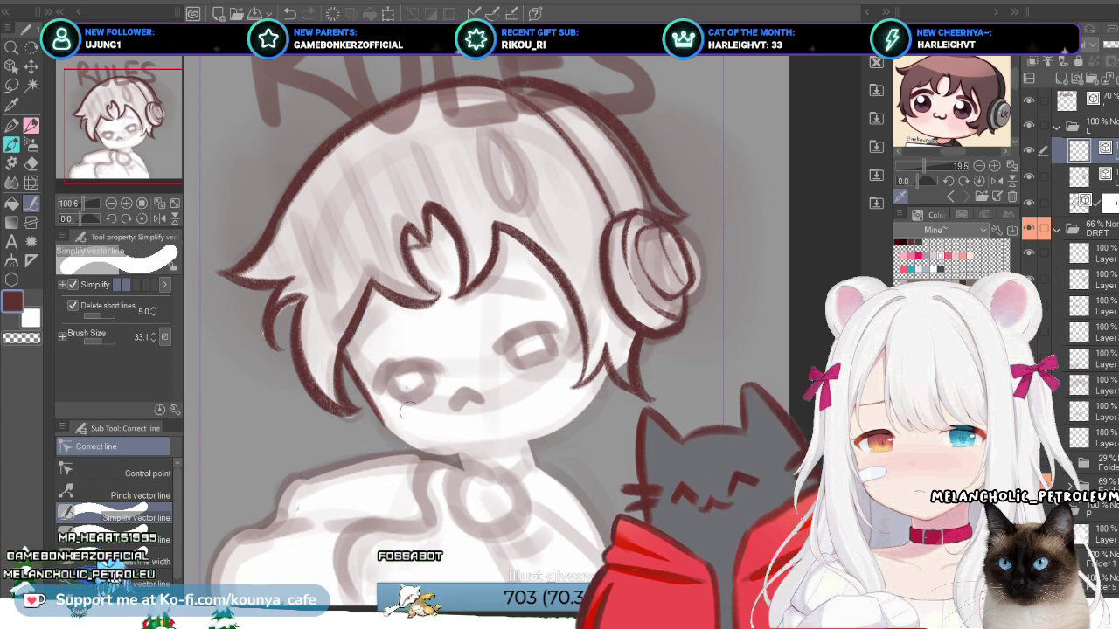
Step: Return to the SU-Cream Pencil with the new face line layer active
scroll(358, 393, "up", 5)
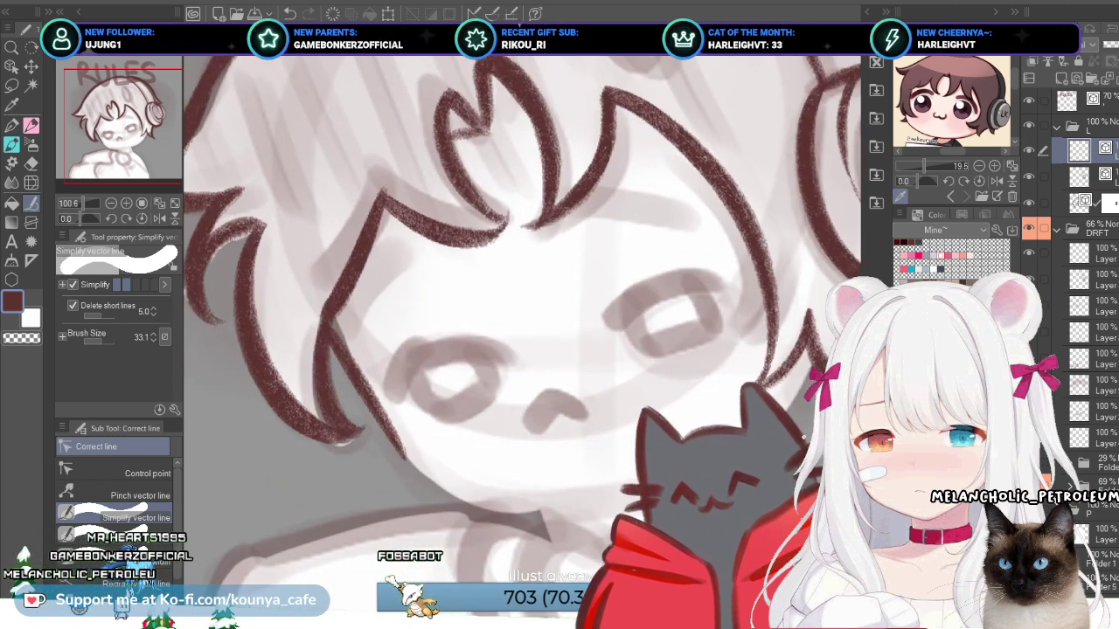
scroll(454, 306, "down", 5)
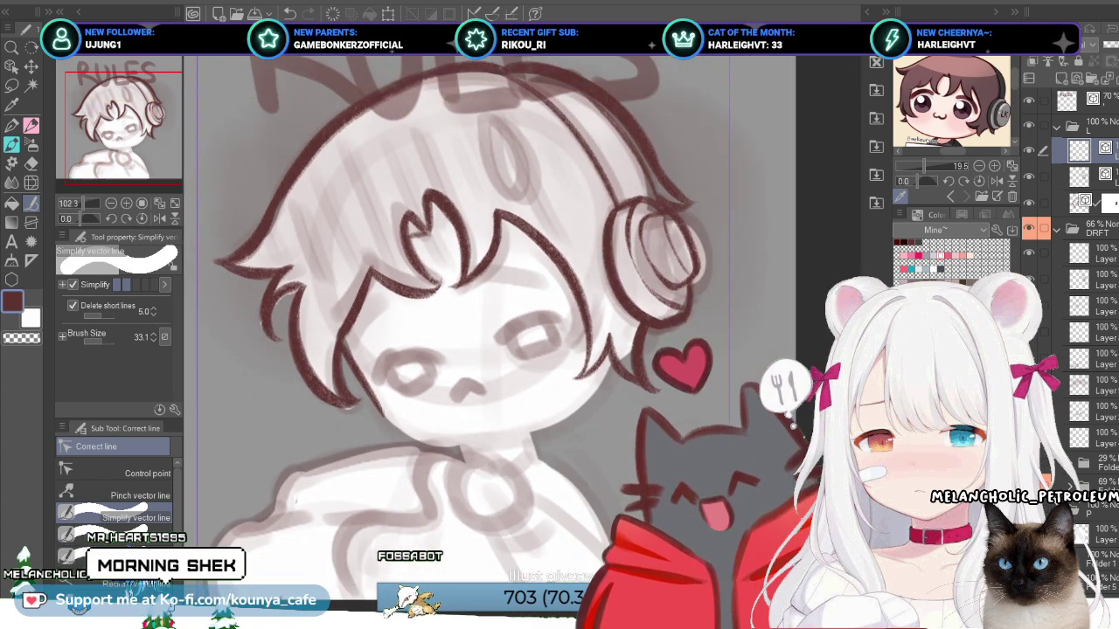
scroll(352, 392, "up", 2)
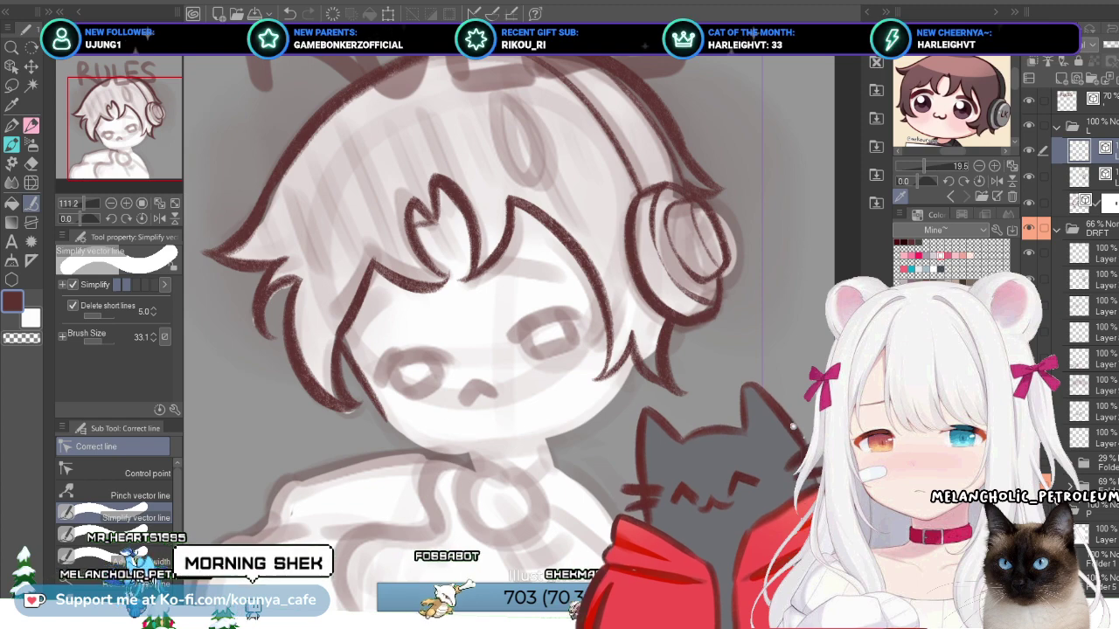
scroll(664, 507, "down", 2)
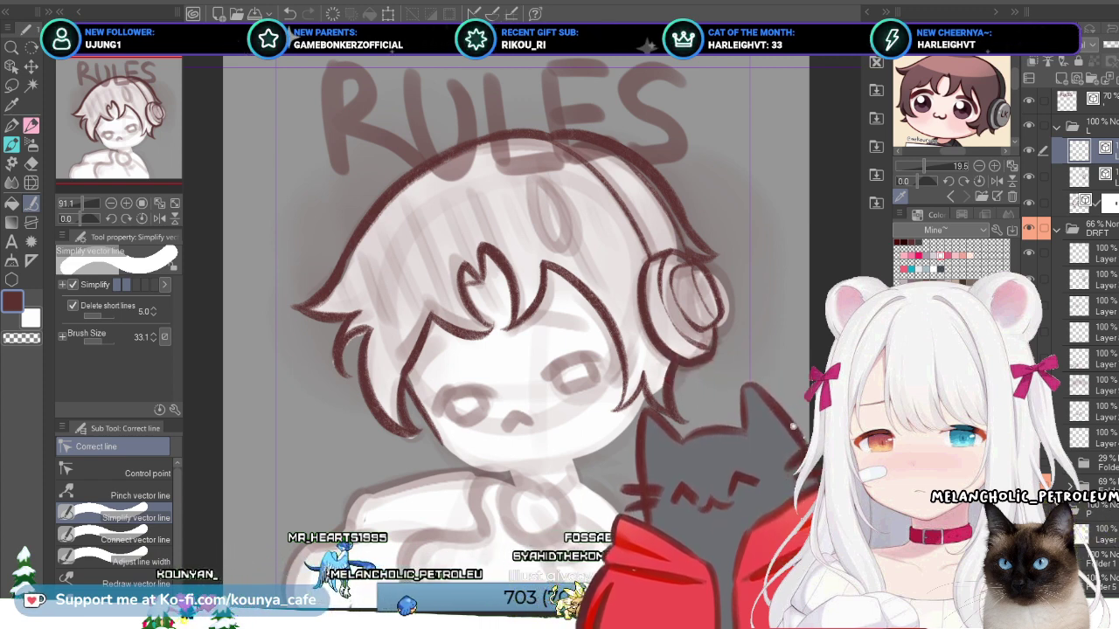
left_click(1080, 174)
left_click(1081, 149)
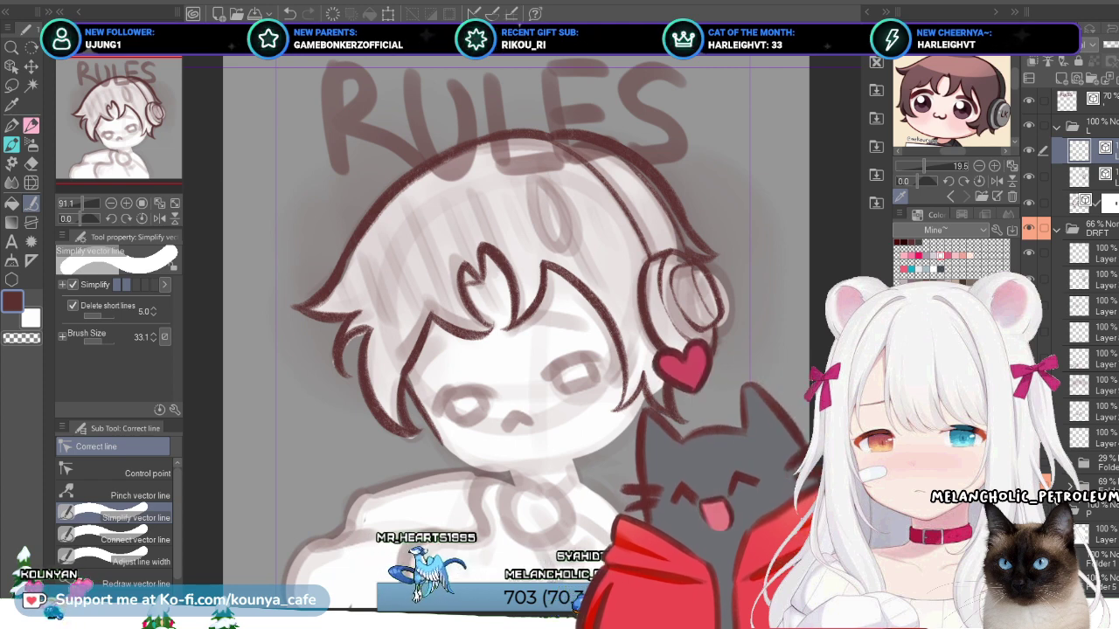
left_click(1080, 174)
left_click(1081, 149)
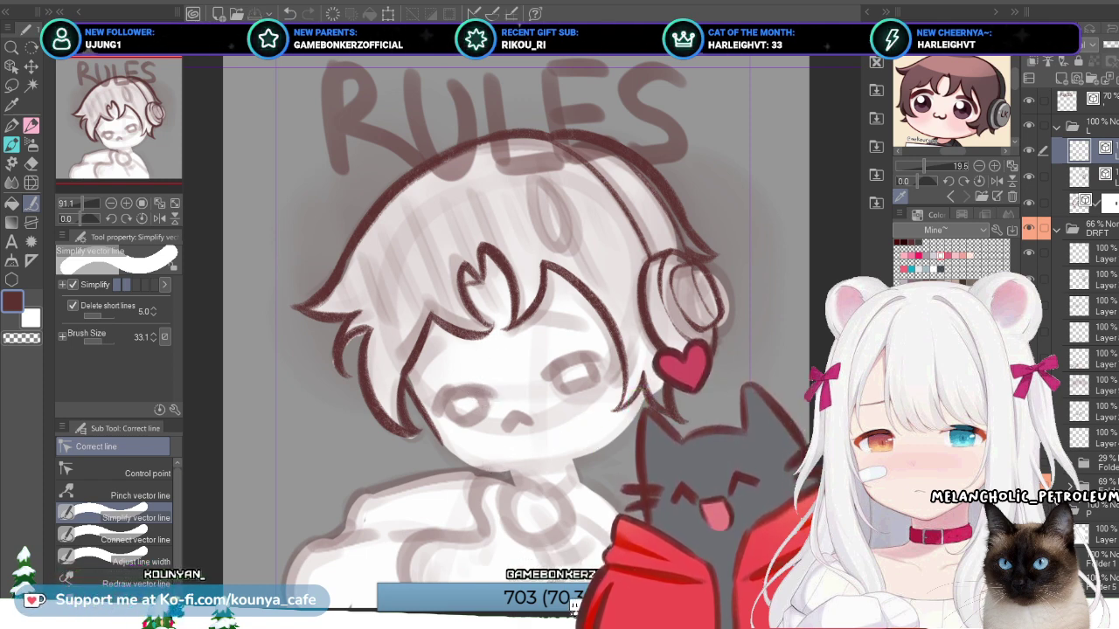
key("p")
key("p")
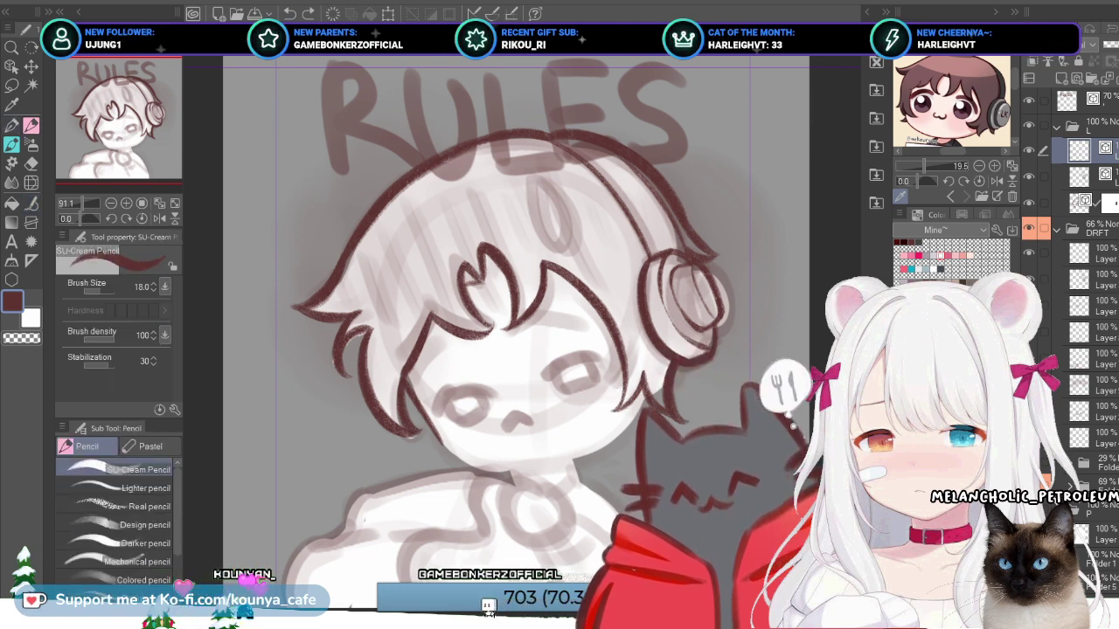
Step: Try to draw the jawline from below the cheek line under the chin to the hair lock beneath the headphones
left_click_drag(507, 519, 490, 501)
scroll(458, 523, "up", 4)
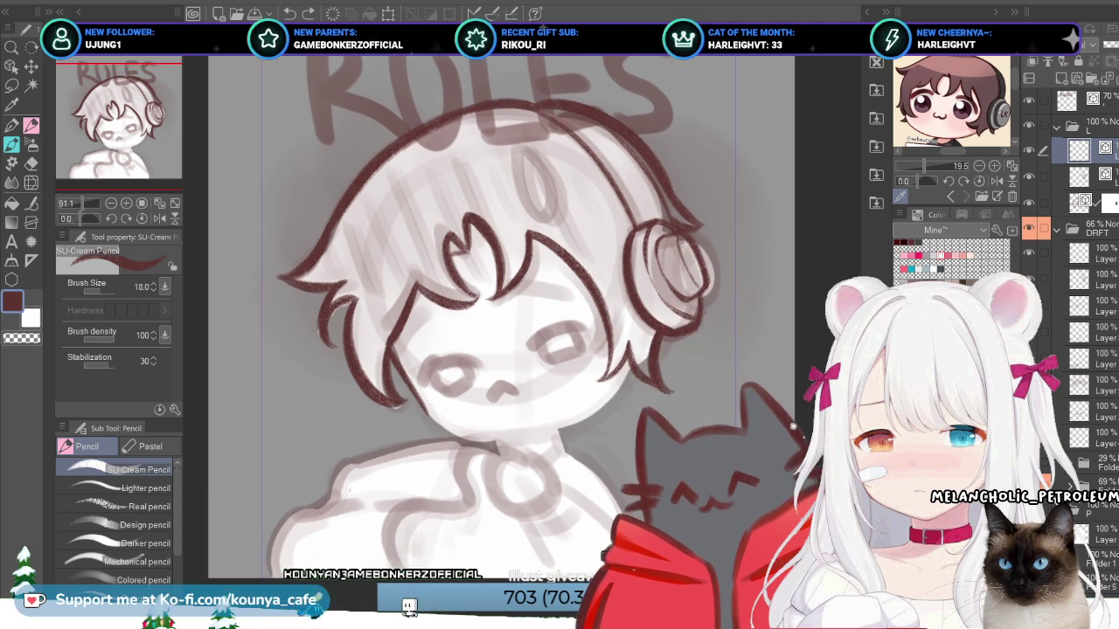
left_click_drag(617, 382, 632, 400)
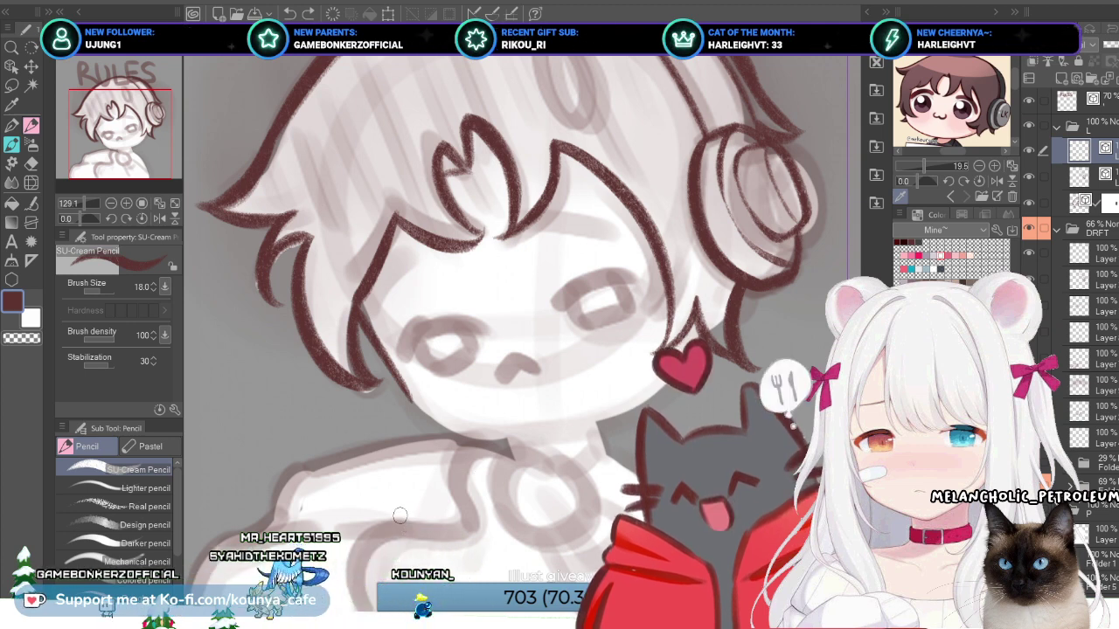
left_click_drag(476, 537, 362, 507)
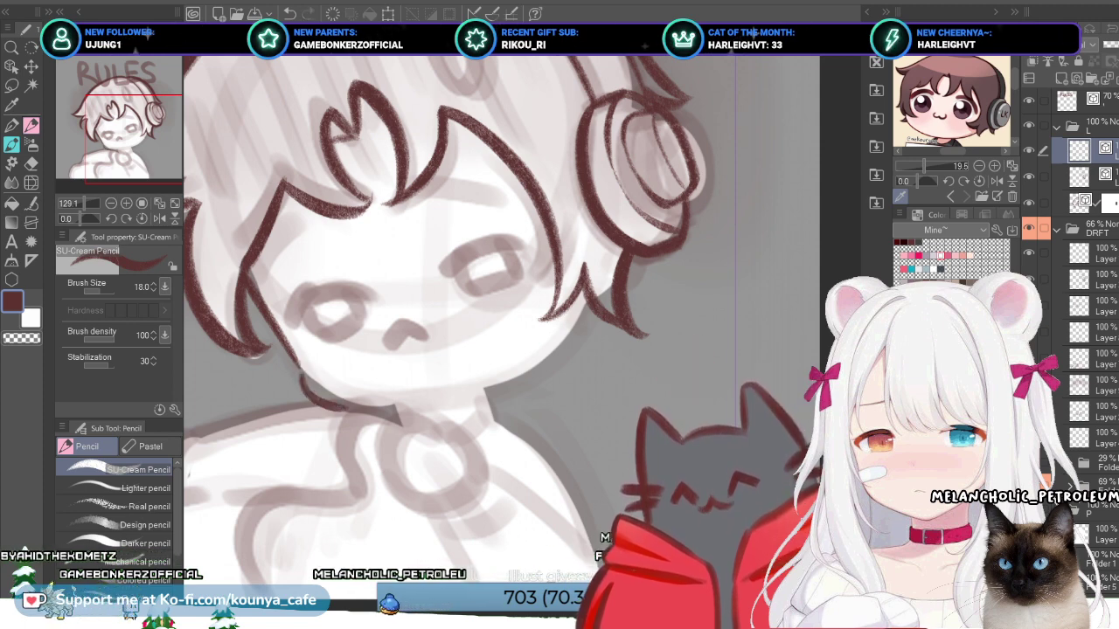
mouse_move(341, 398)
left_mouse_down()
mouse_move(458, 374)
mouse_move(557, 295)
left_mouse_up()
key("ctrl+z")
mouse_move(303, 374)
left_mouse_down()
mouse_move(385, 418)
mouse_move(584, 301)
left_mouse_up()
key("ctrl+z")
key("ctrl+z")
key("ctrl+minus")
key("ctrl+minus")
key("ctrl+minus")
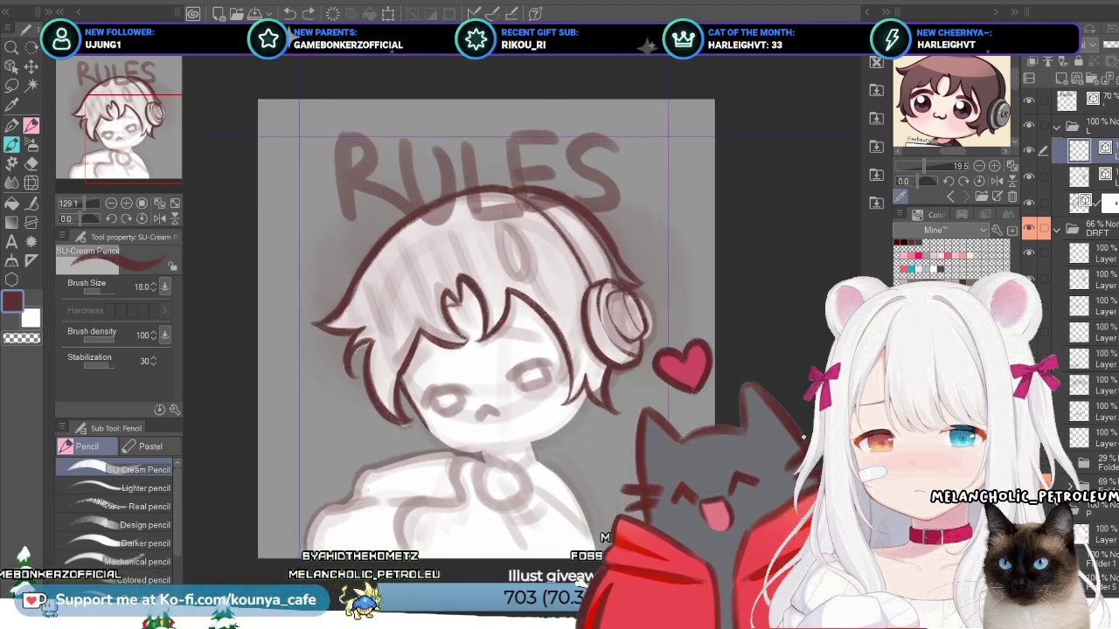
key("ctrl+plus")
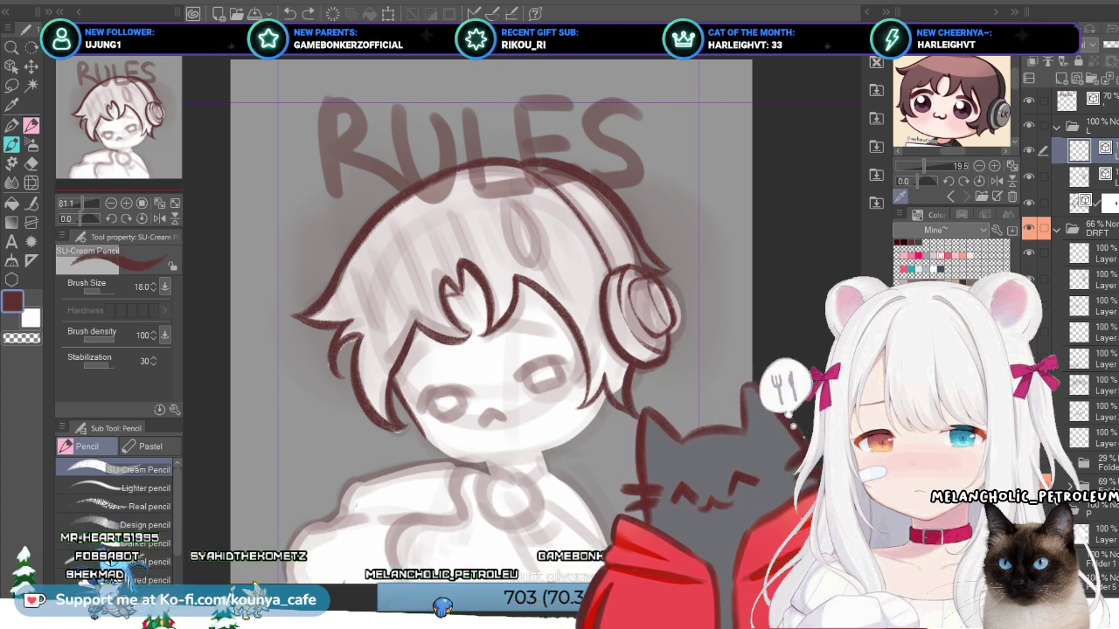
Step: Examine the face line art of the finished white-haired chibi in the other open document, and return to the RULES drawing
key("ctrl+Tab")
key("ctrl+plus")
key("ctrl+plus")
key("ctrl+plus")
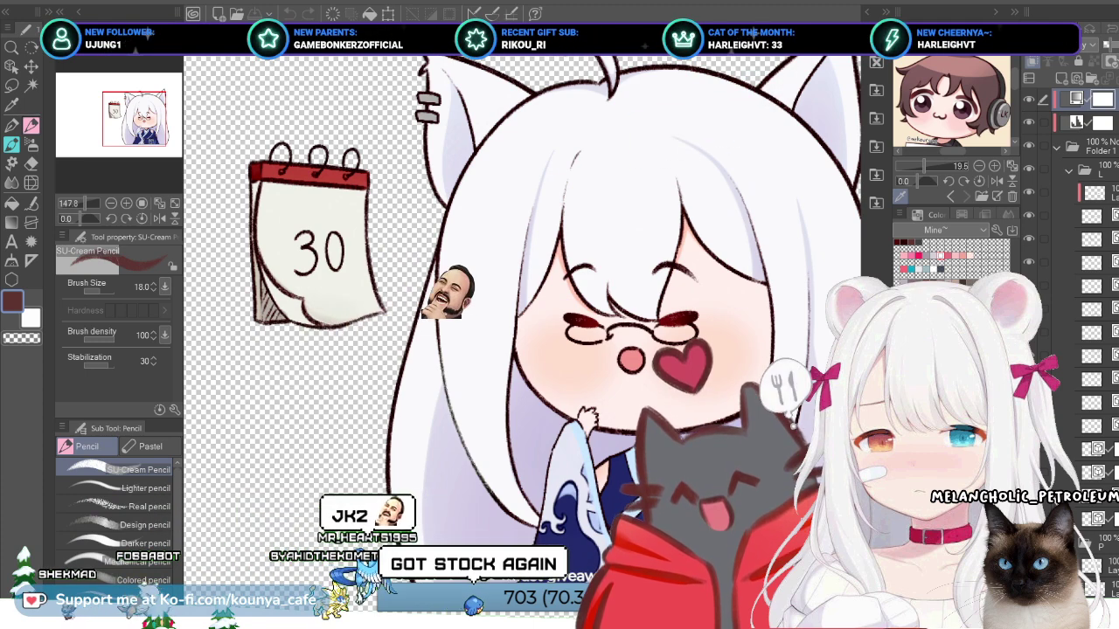
key("ctrl+Tab")
key("ctrl+Tab")
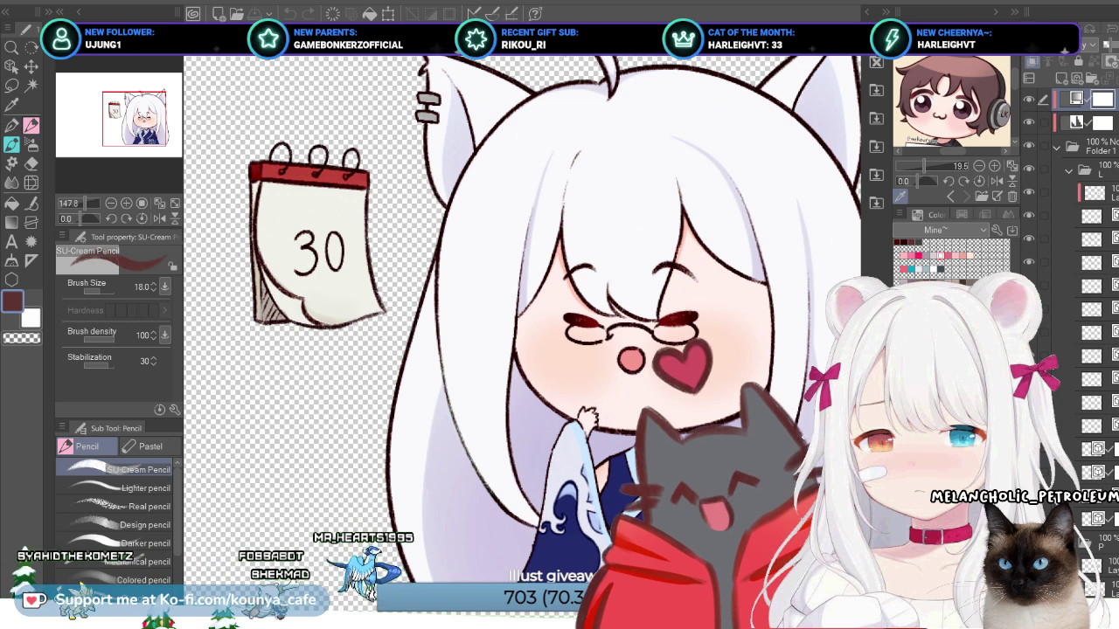
left_click(634, 29)
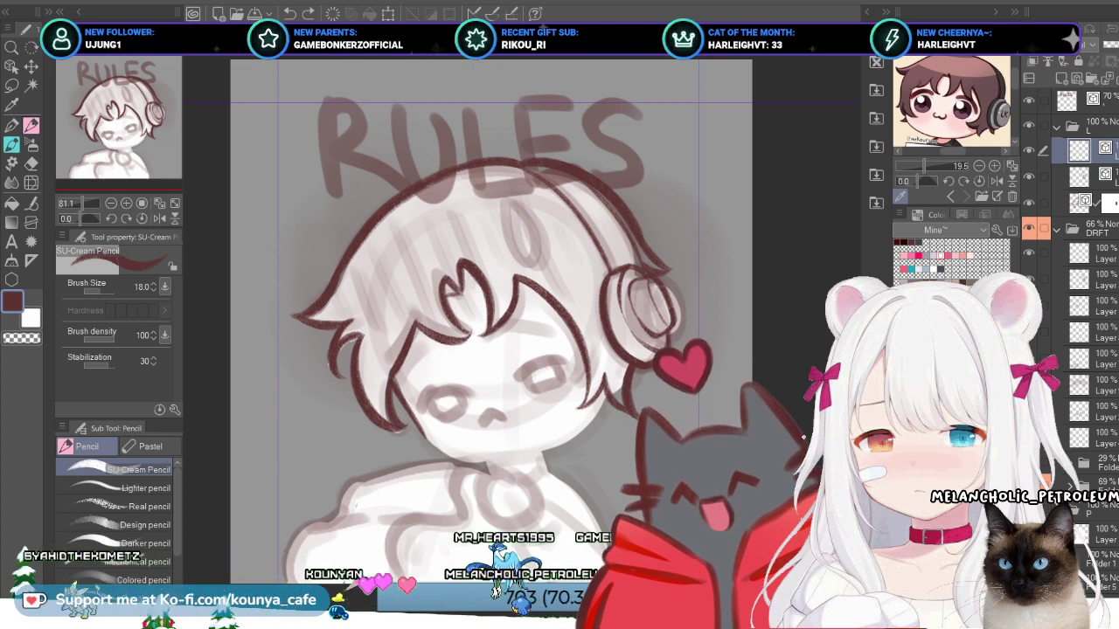
key("alt+bracketleft")
key("alt+bracketright")
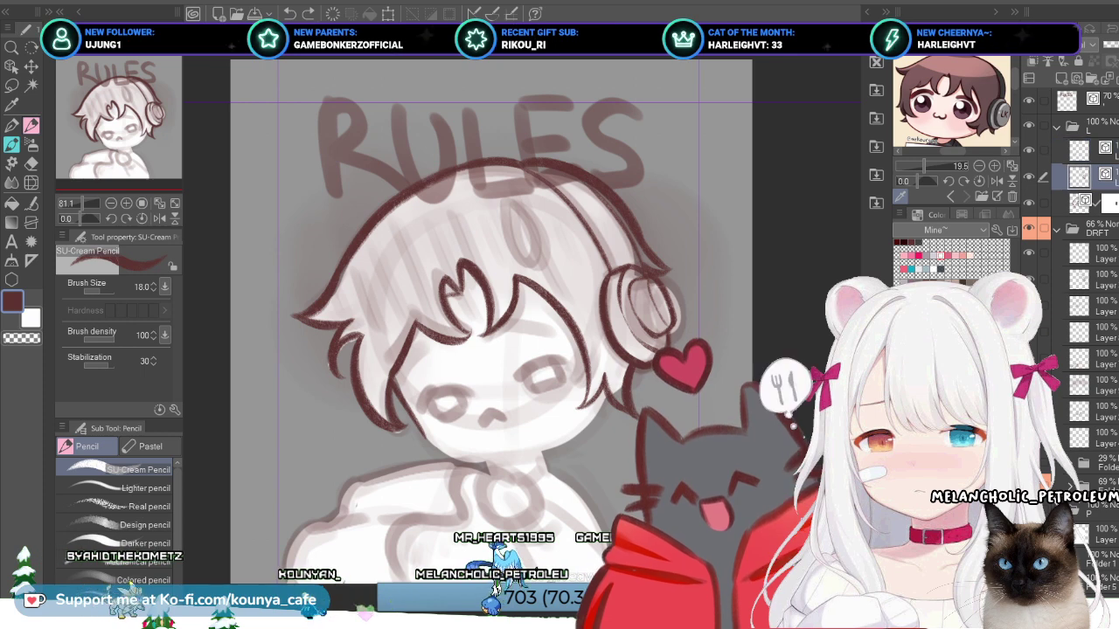
key("alt+bracketleft")
key("alt+bracketright")
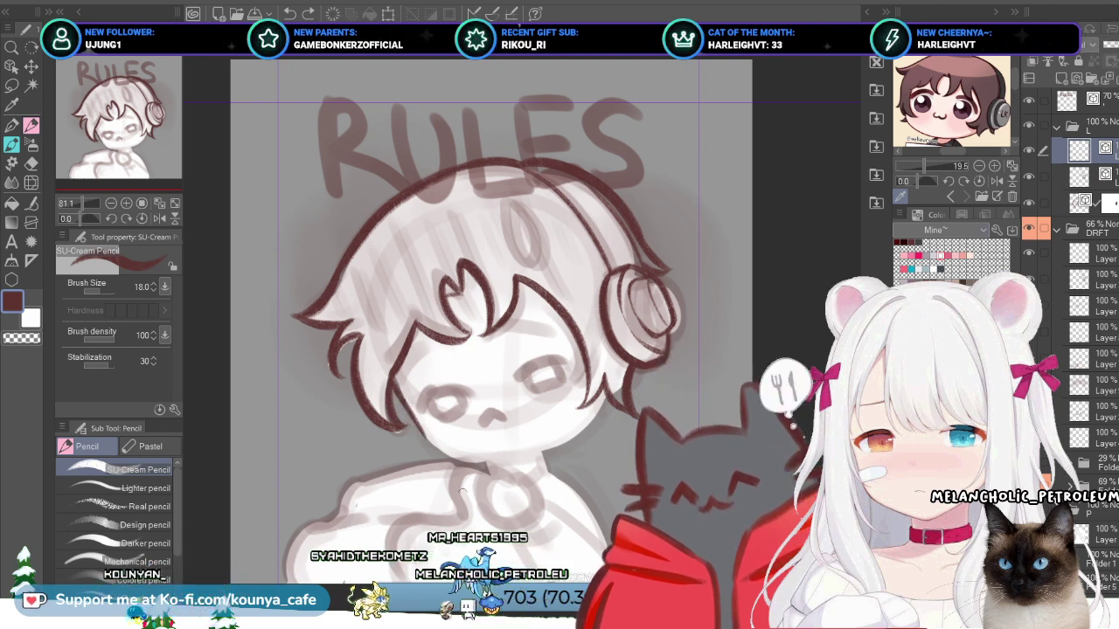
Step: Draw the jawline from the hair lock beneath the headphones to under the chin and bend it up to match the sketch
scroll(487, 314, "up", 2)
left_click_drag(488, 315, 504, 285)
scroll(430, 430, "up", 5)
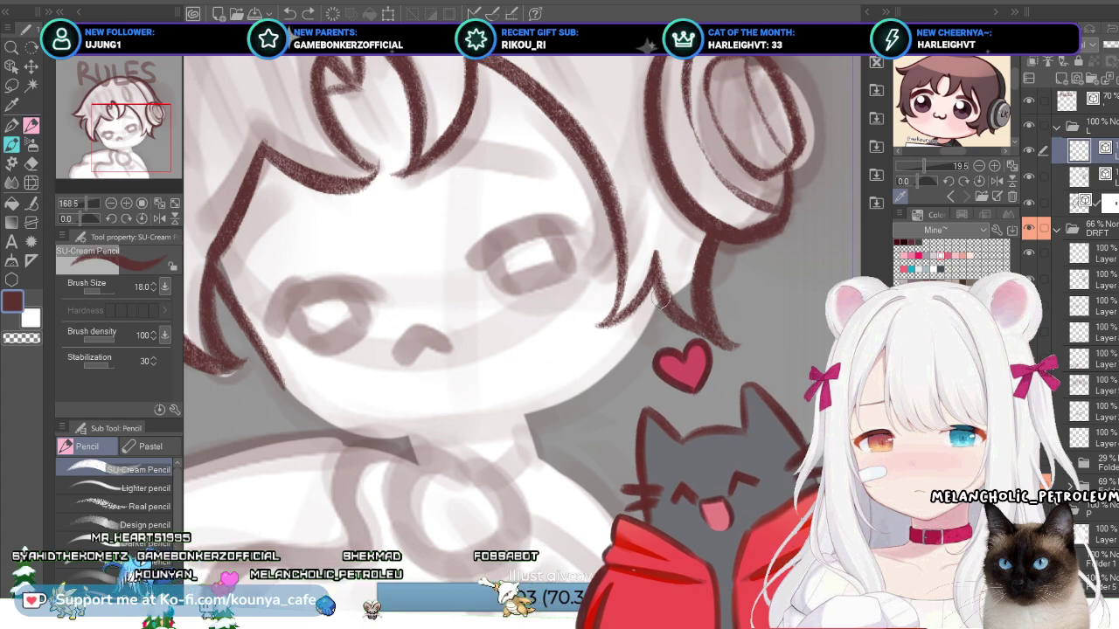
left_click_drag(617, 371, 437, 427)
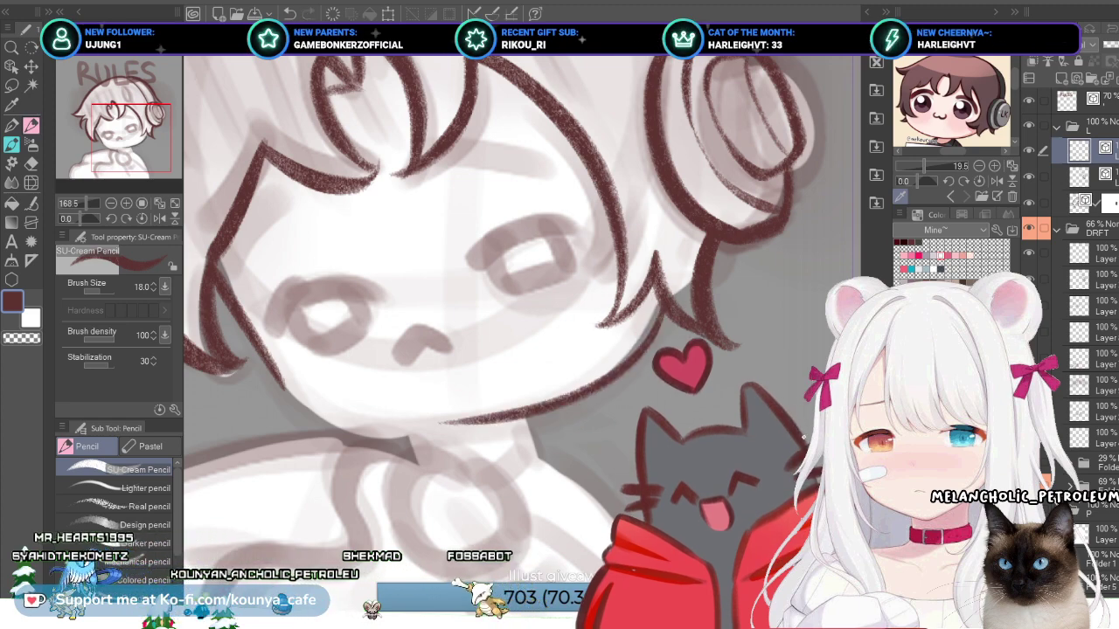
key("ctrl+z")
left_click_drag(595, 376, 373, 439)
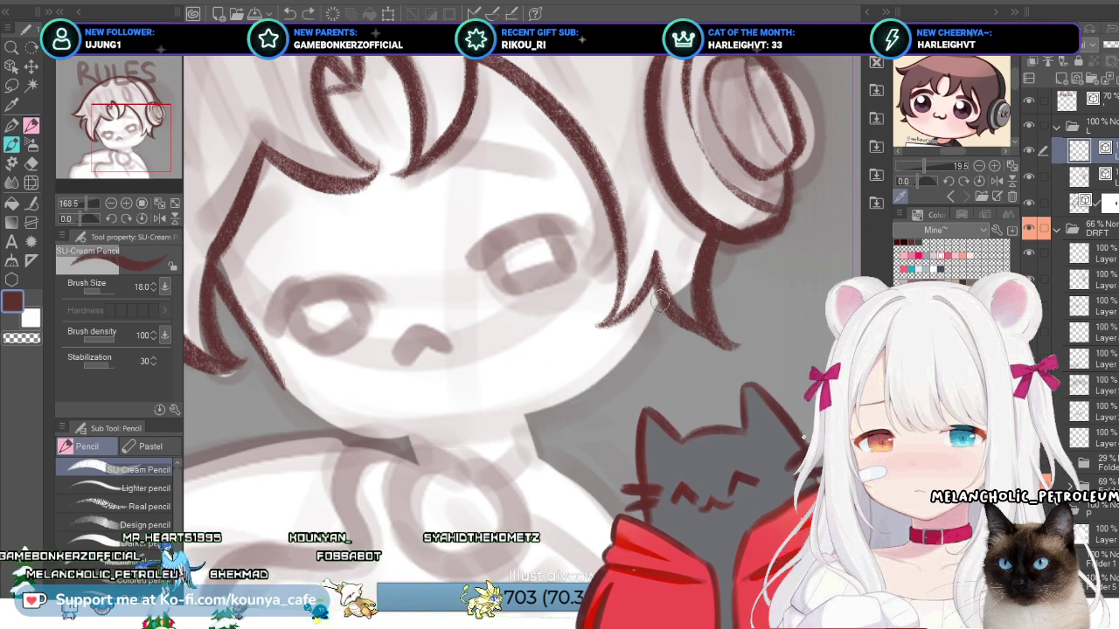
mouse_move(661, 294)
left_mouse_down()
mouse_move(546, 411)
mouse_move(421, 444)
left_mouse_up()
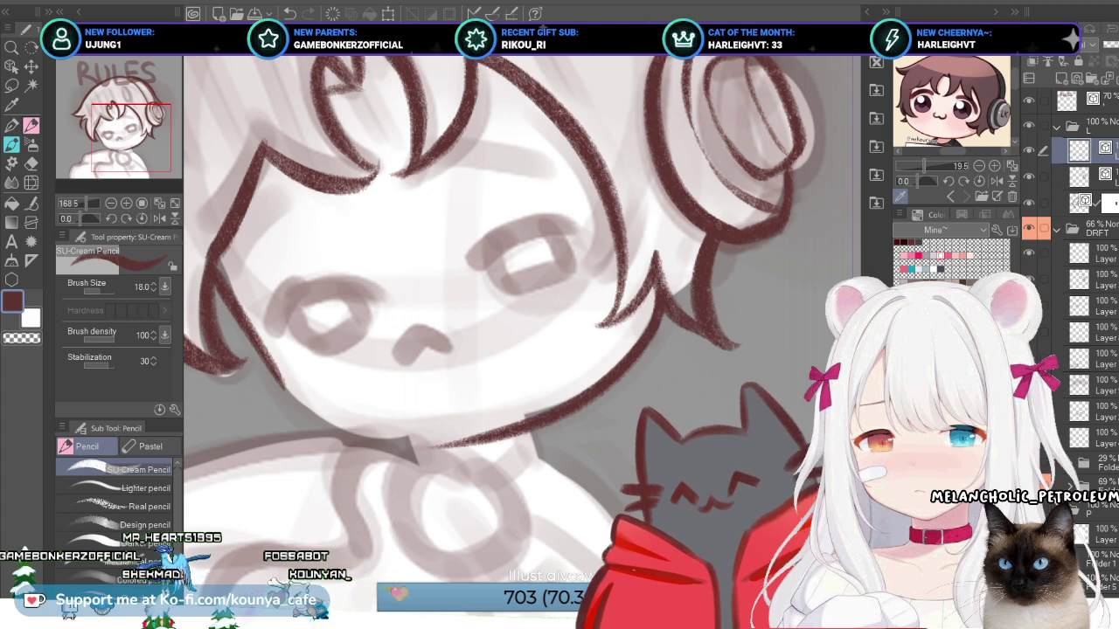
left_click(542, 418, "ctrl")
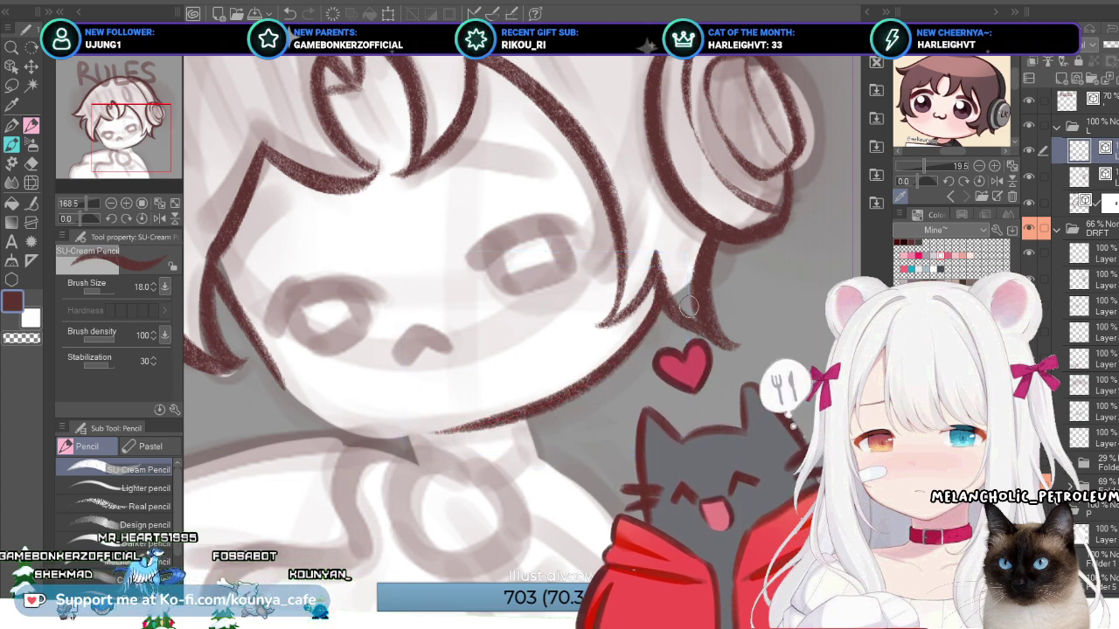
Step: Delete the jawline stroke that runs from the hair lock beneath the headphones to under the chin
left_click(657, 301, "ctrl")
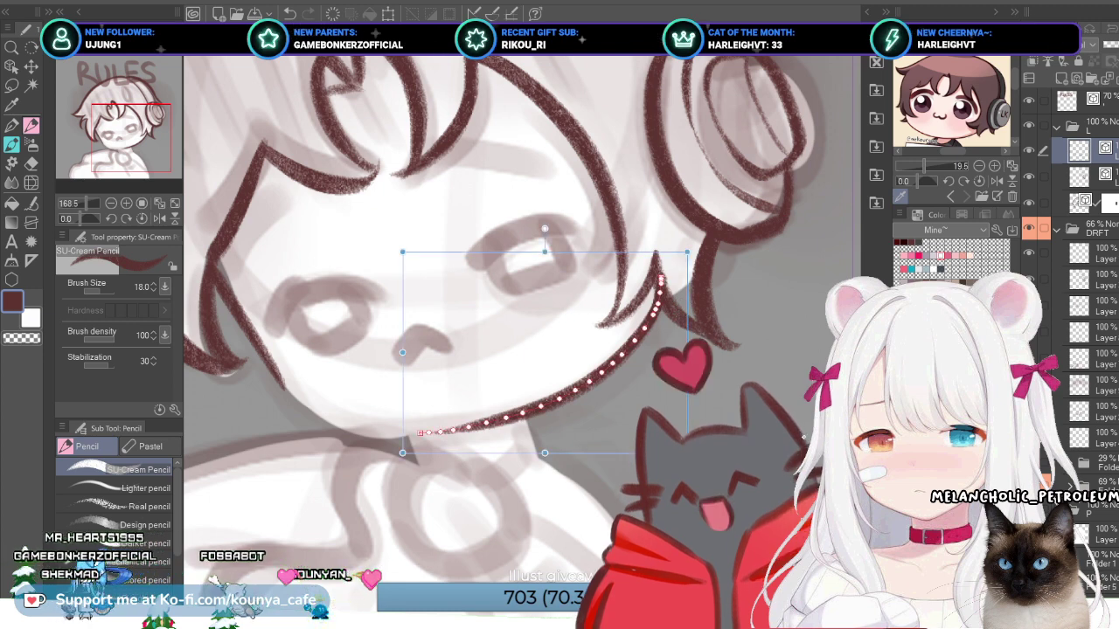
left_click_drag(687, 252, 671, 270)
key("Delete")
scroll(525, 350, "down", 2)
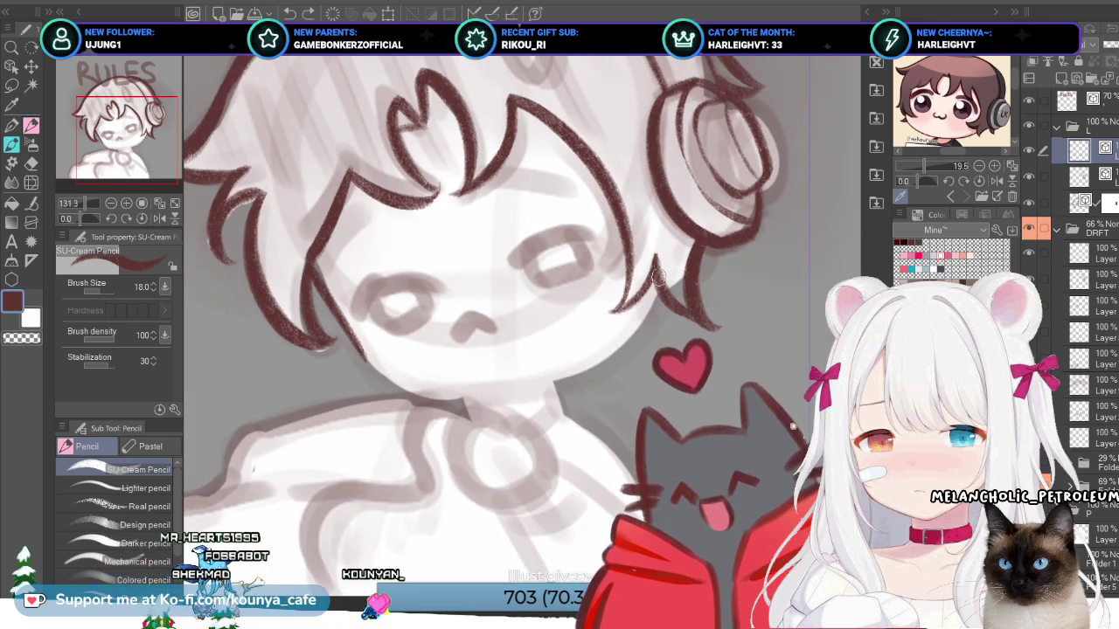
Step: Redraw the jawline in one stroke from the hair lock beneath the headphones to under the chin
mouse_move(651, 307)
left_mouse_down()
mouse_move(591, 367)
mouse_move(466, 401)
left_mouse_up()
key("ctrl+z")
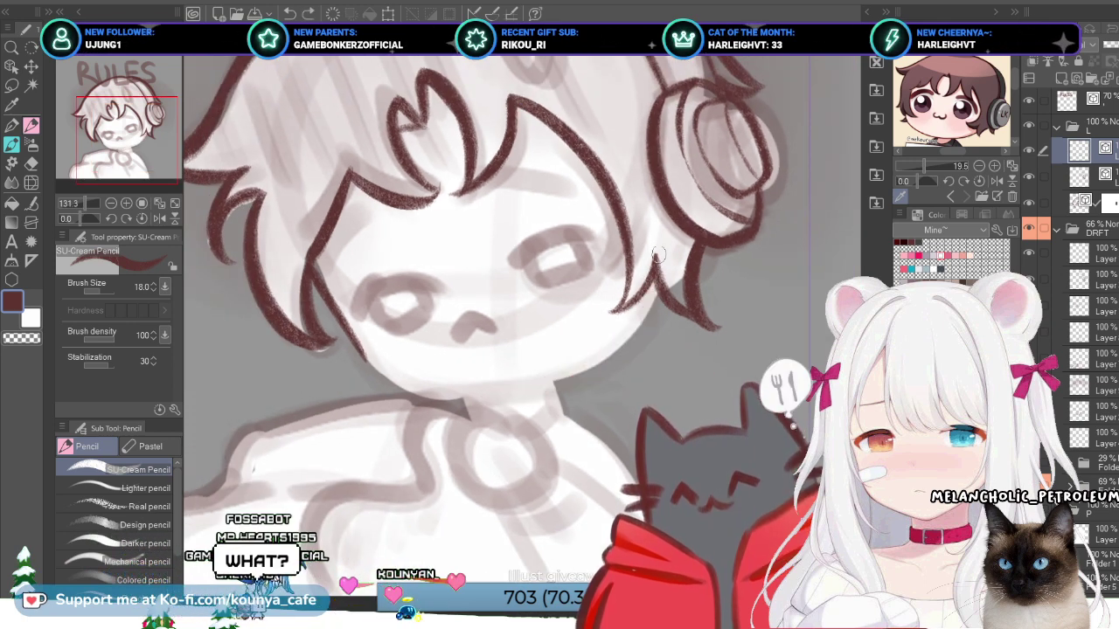
left_click_drag(659, 251, 467, 403)
Step: Shift and rescale the new jawline stroke so it follows the sketched chin and meets the hair lock
left_click(612, 349, "ctrl")
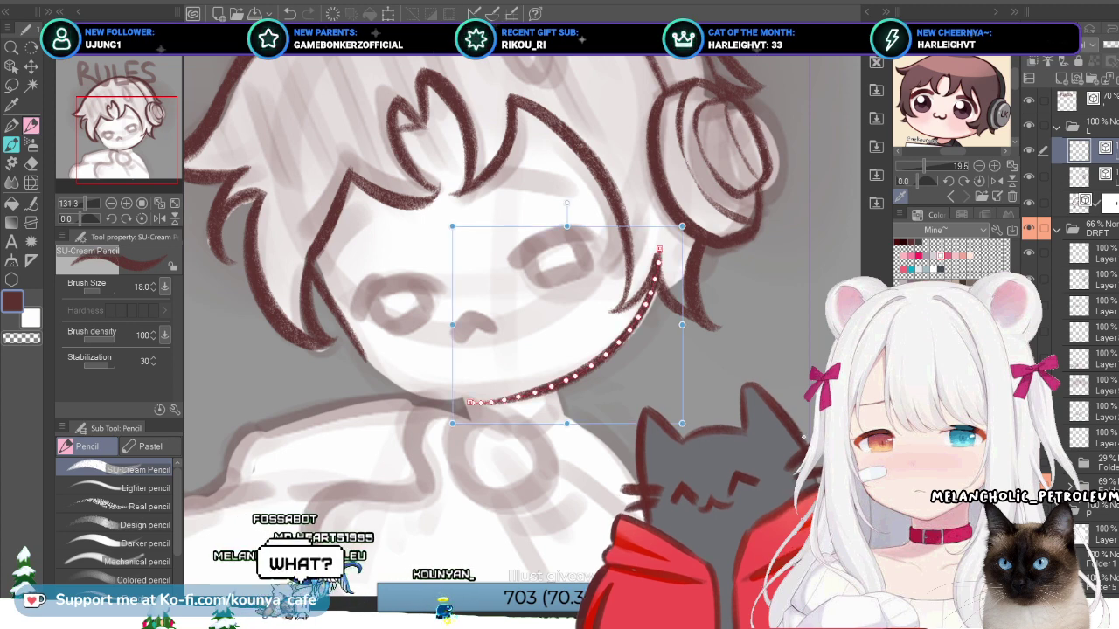
left_click_drag(568, 324, 574, 318)
key("ctrl+d")
key("ctrl+z")
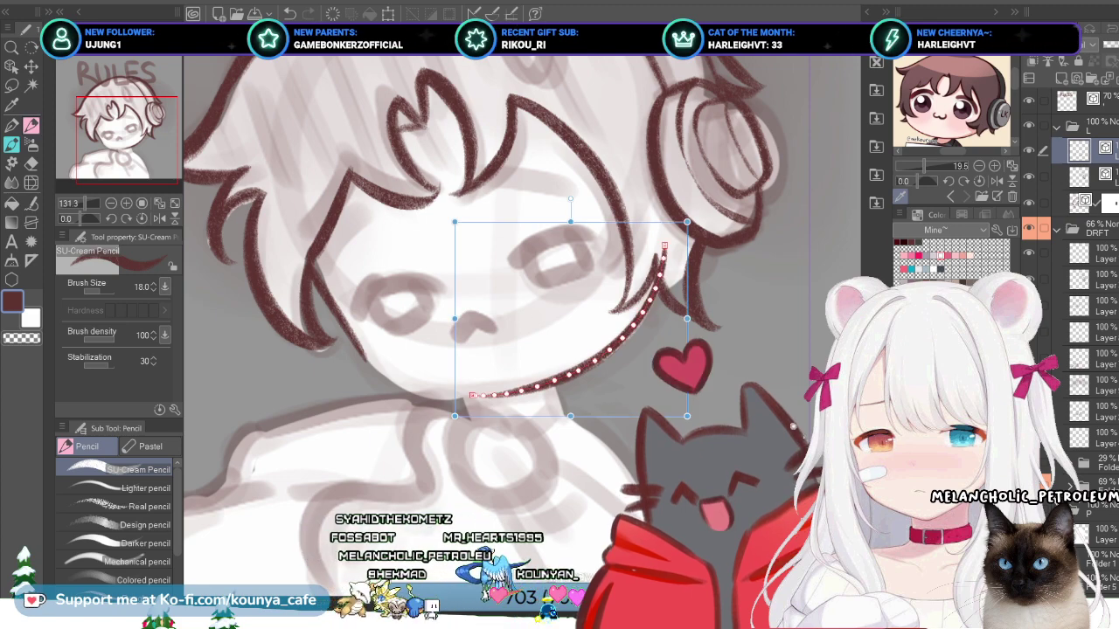
left_click_drag(687, 222, 682, 236)
key("ctrl+d")
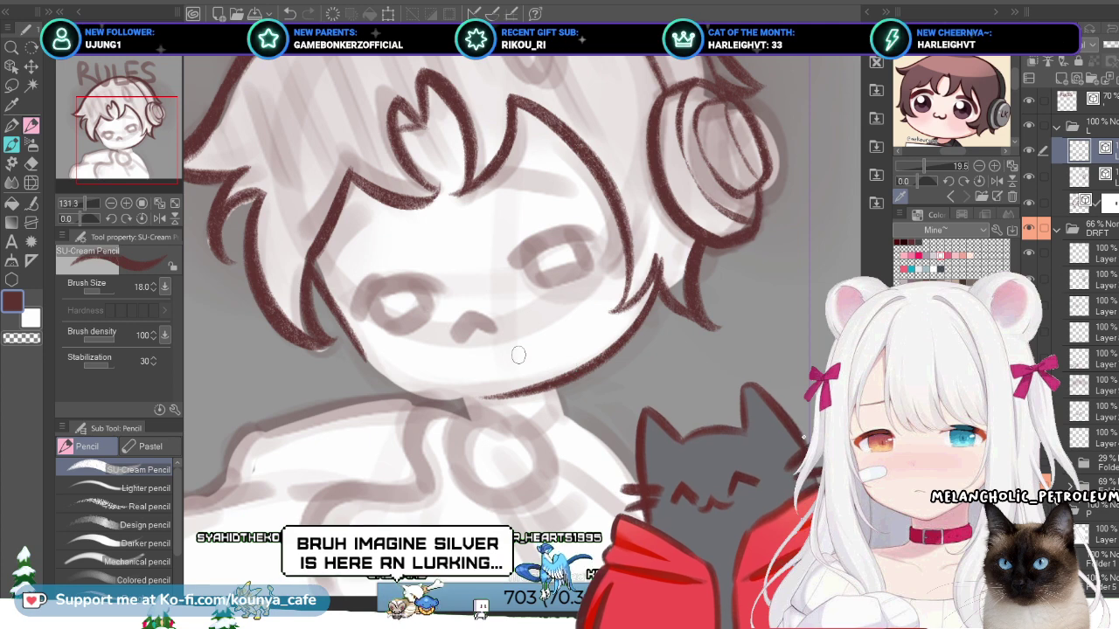
key("ctrl+z")
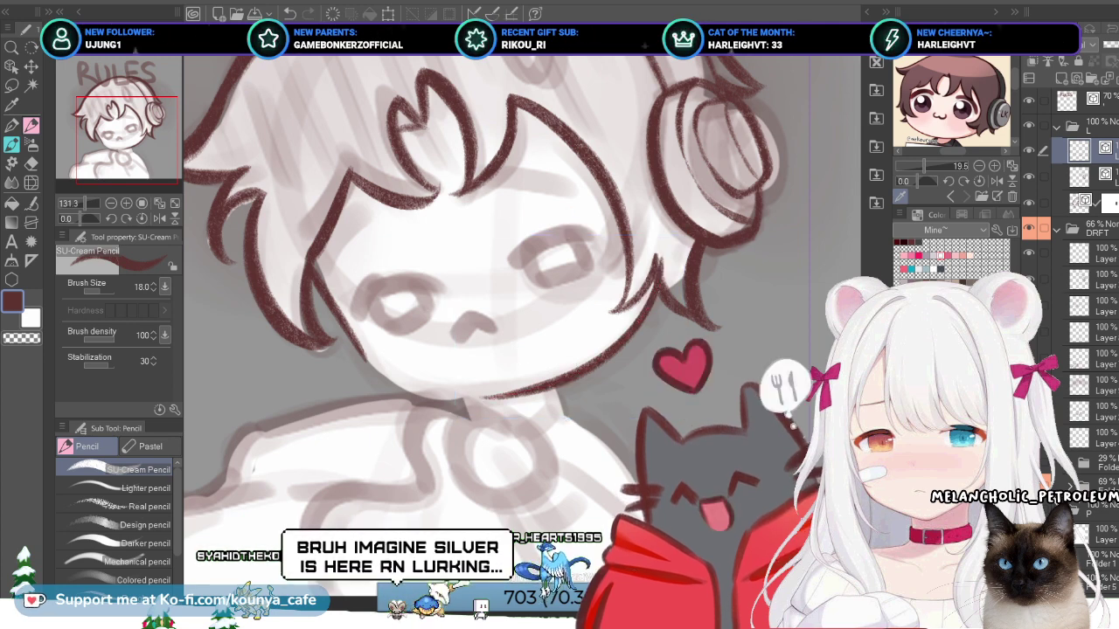
key("Delete")
scroll(516, 293, "down", 2)
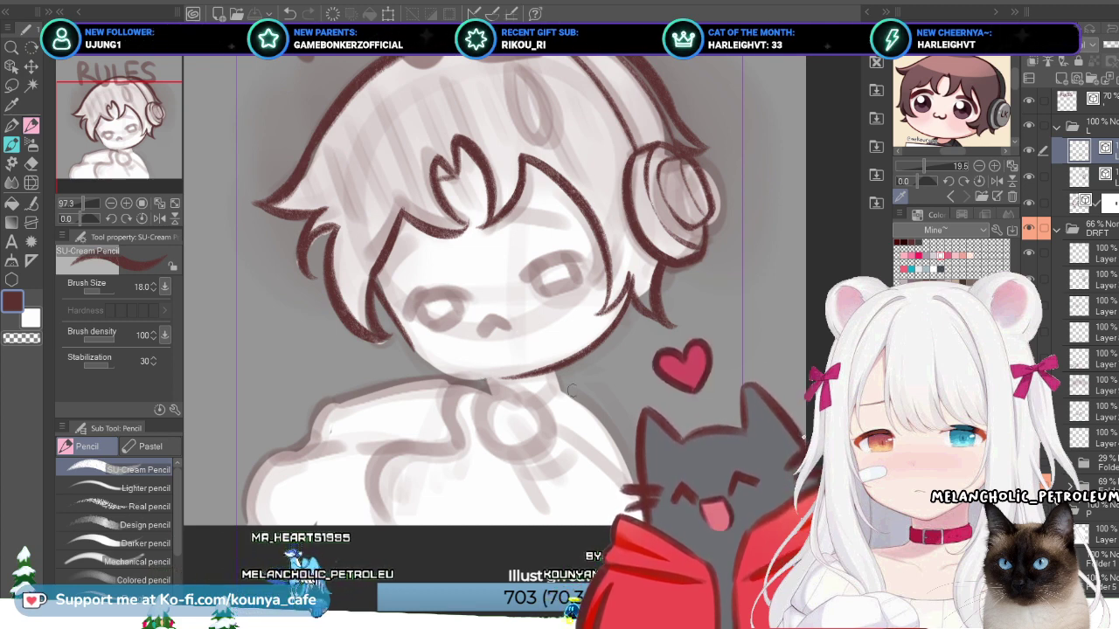
Step: Extend the cheek line around the lower corner of the face to under the chin and fit the stroke to the sketch
scroll(324, 358, "up", 5)
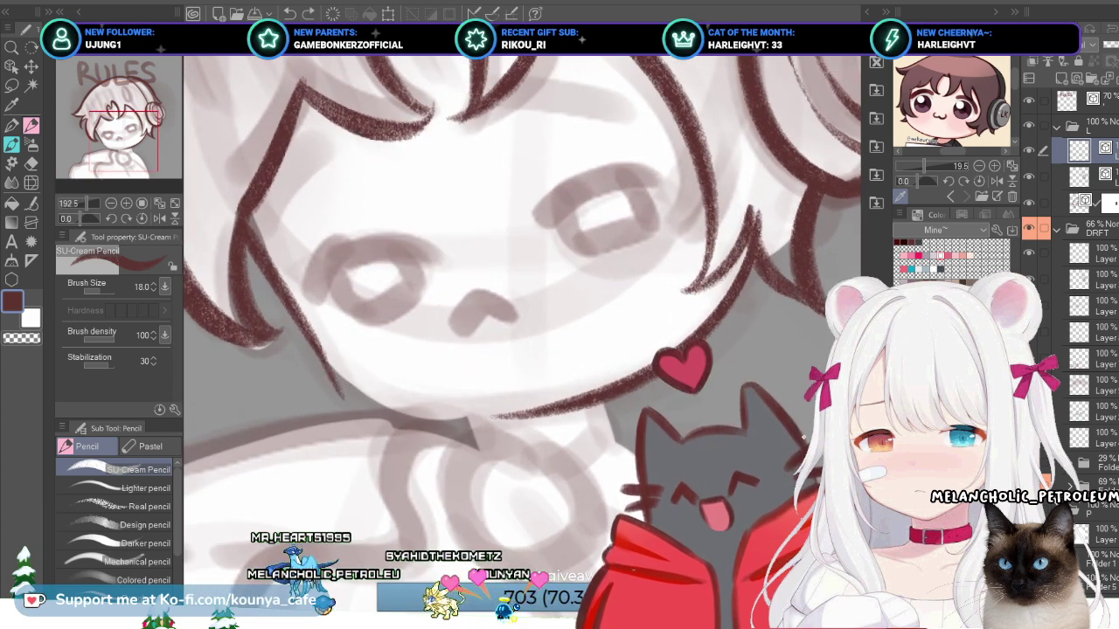
left_click_drag(324, 358, 357, 400)
key("ctrl+z")
left_click_drag(306, 339, 378, 413)
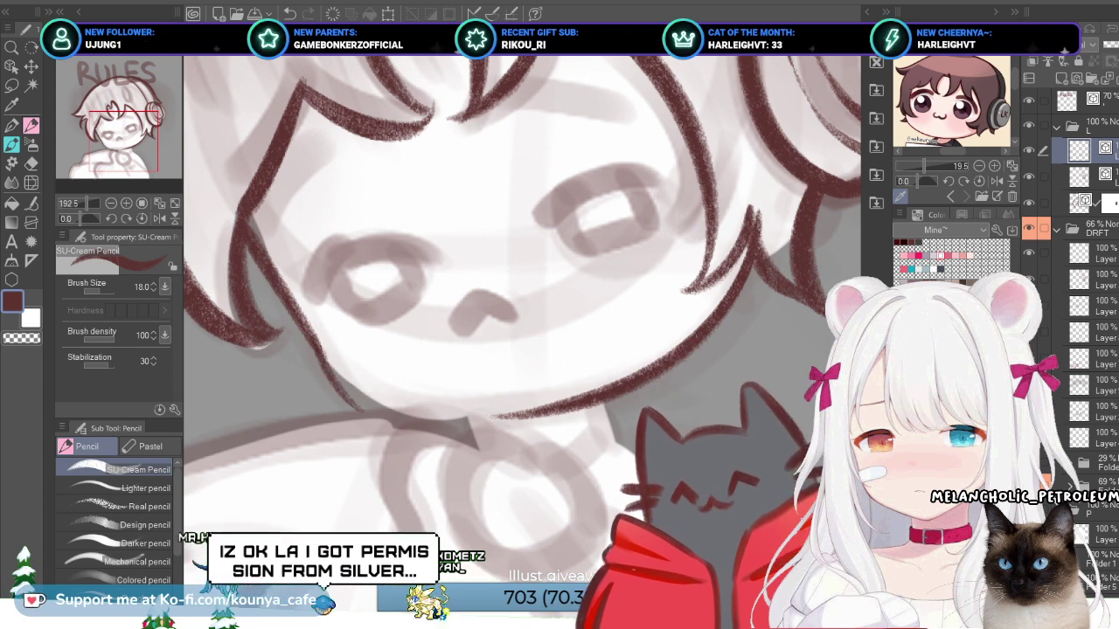
key("ctrl+z")
scroll(337, 392, "down", 2)
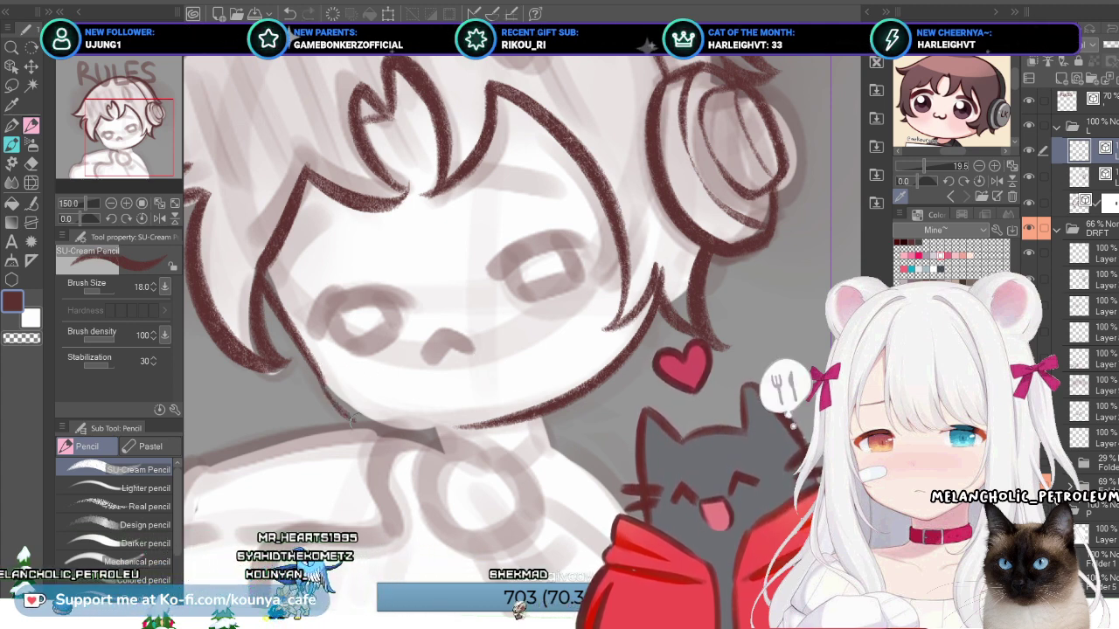
mouse_move(318, 375)
left_mouse_down()
mouse_move(344, 414)
mouse_move(431, 437)
left_mouse_up()
key("ctrl+z")
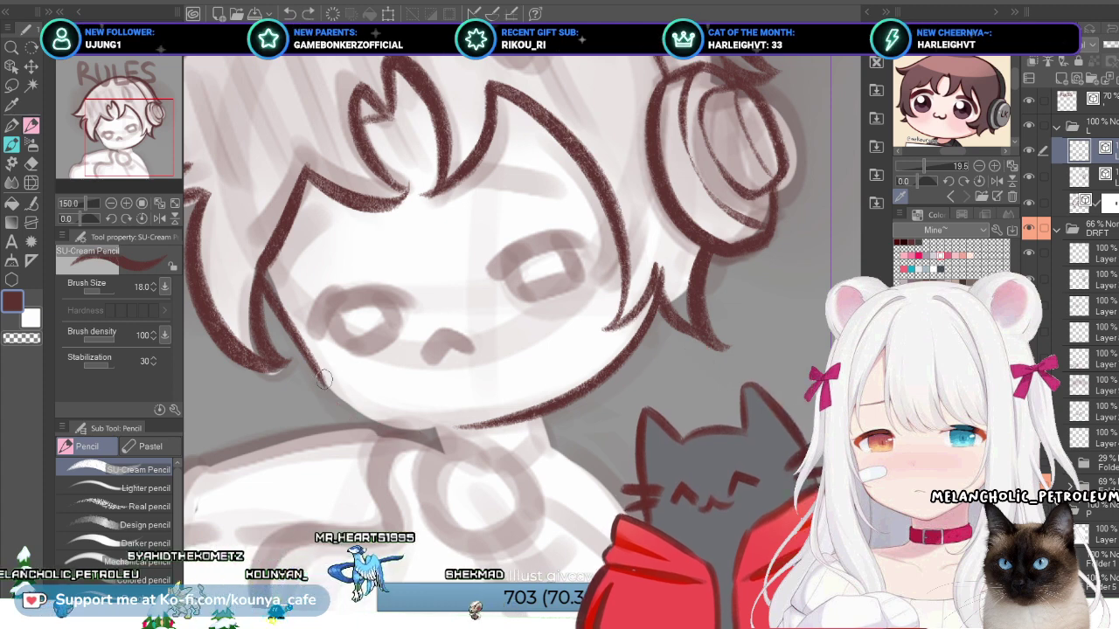
left_click_drag(342, 411, 468, 422)
left_click(468, 422, "ctrl")
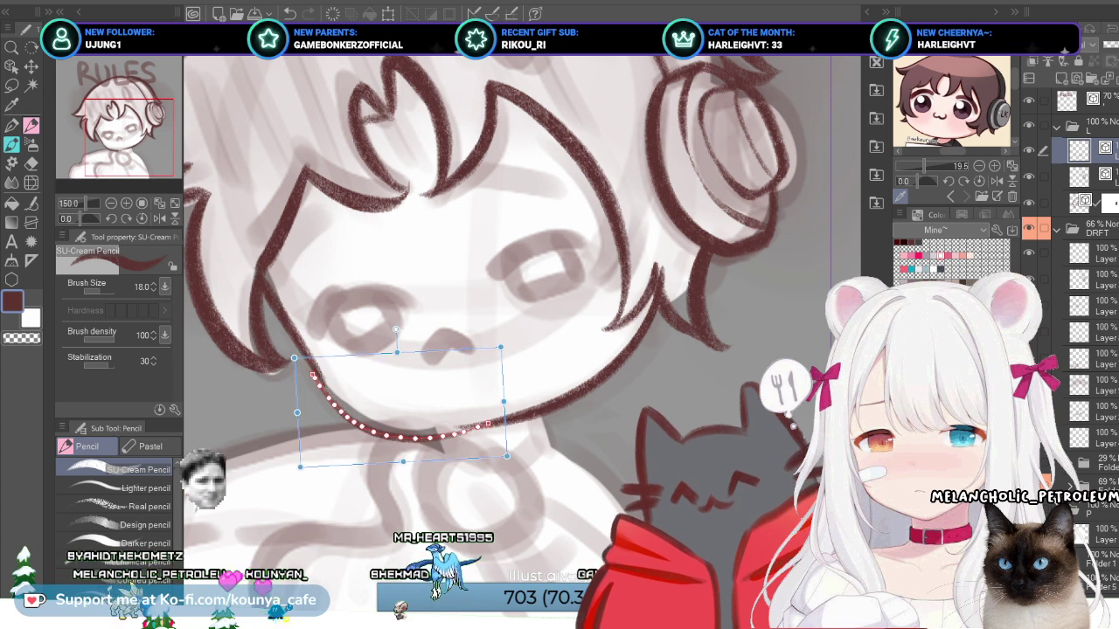
key("Return")
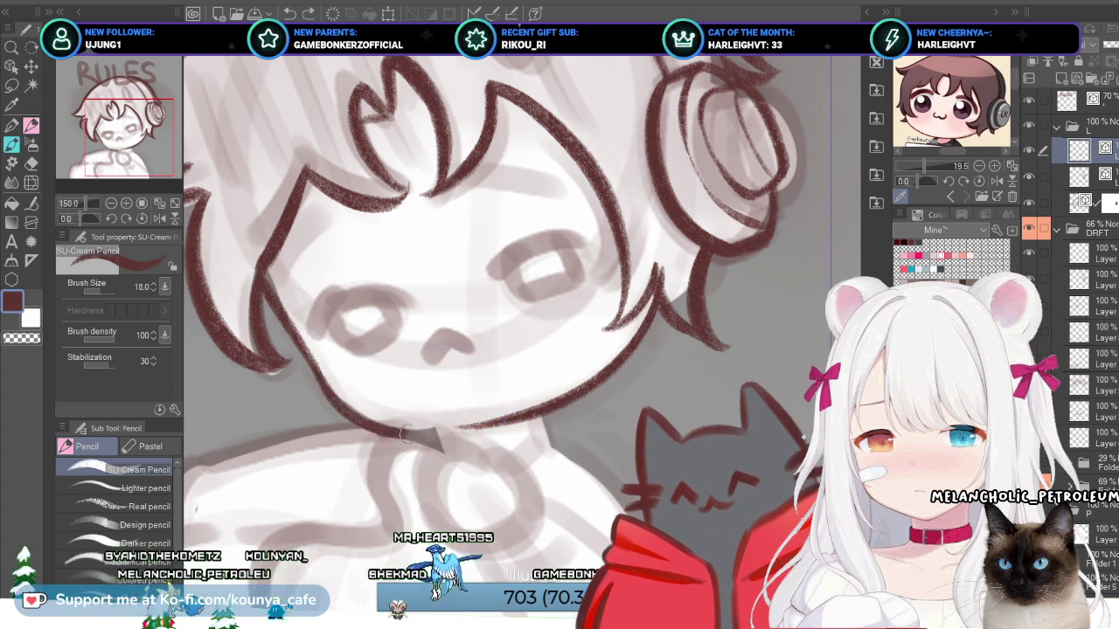
Step: Bridge the gap under the chin with a short stroke joining the cheek line to the jawline
left_click_drag(389, 430, 448, 428)
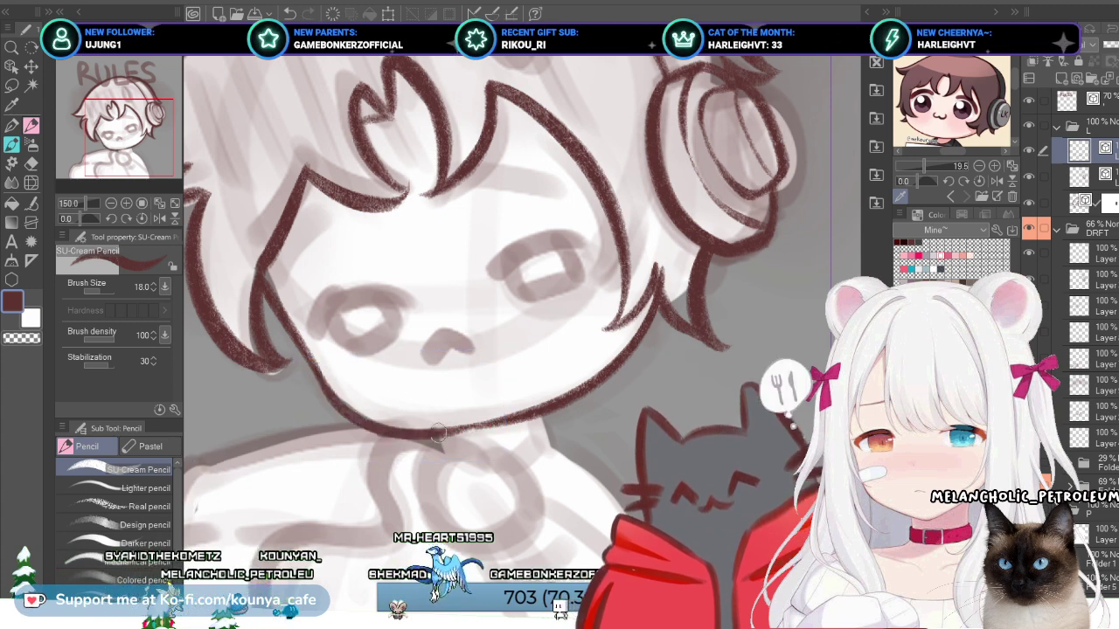
key("ctrl+z")
left_click_drag(427, 432, 519, 421)
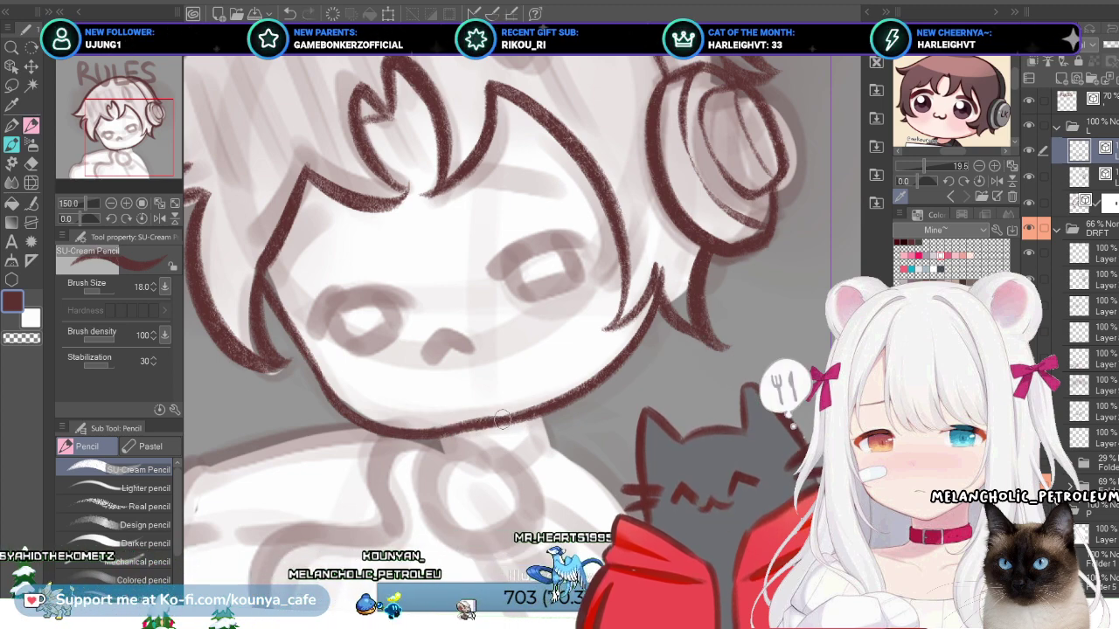
key("ctrl+z")
key("ctrl+y")
key("ctrl+z")
key("ctrl+y")
key("ctrl+z")
left_click_drag(426, 432, 487, 422)
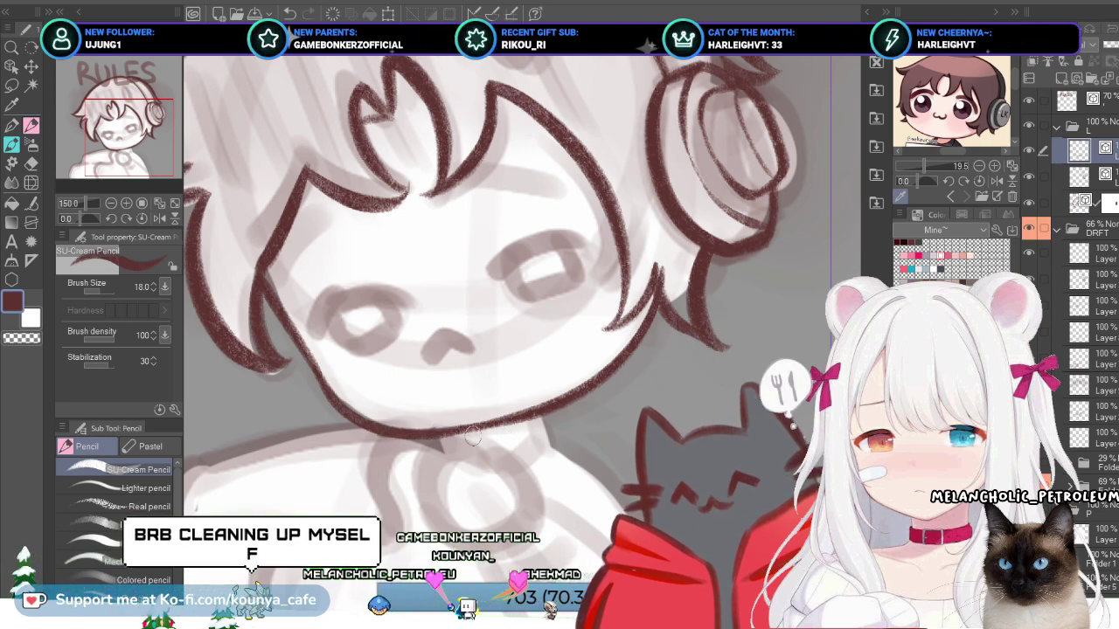
Step: Activate the hair line layer and adjust the short inner stroke of the parted fringe above the forehead
scroll(411, 432, "down", 3)
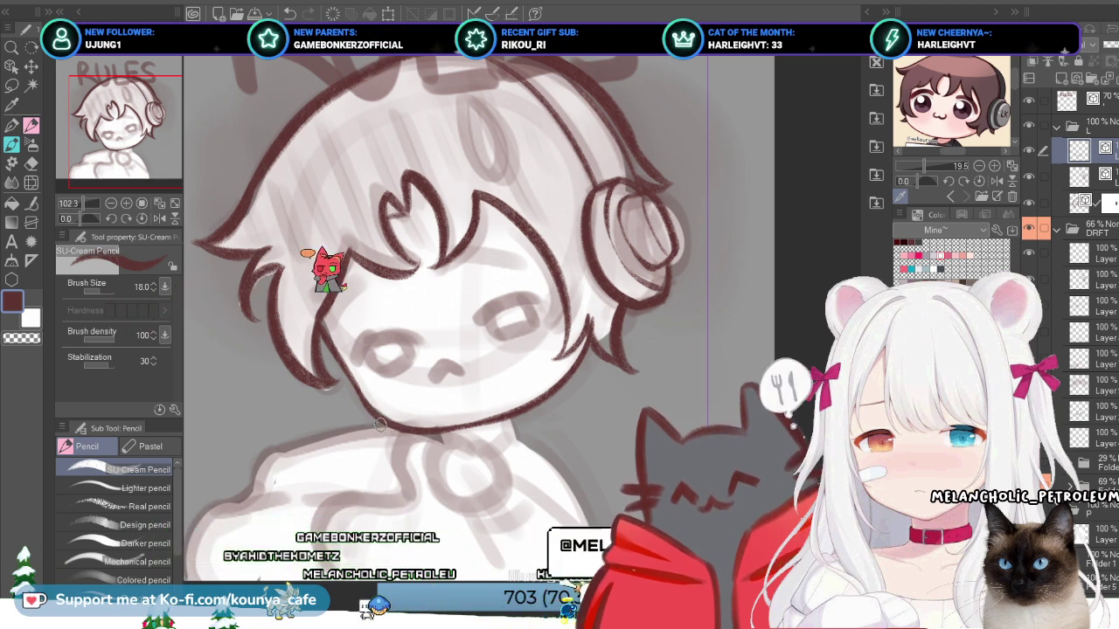
left_click_drag(374, 423, 803, 437)
scroll(511, 341, "up", 2)
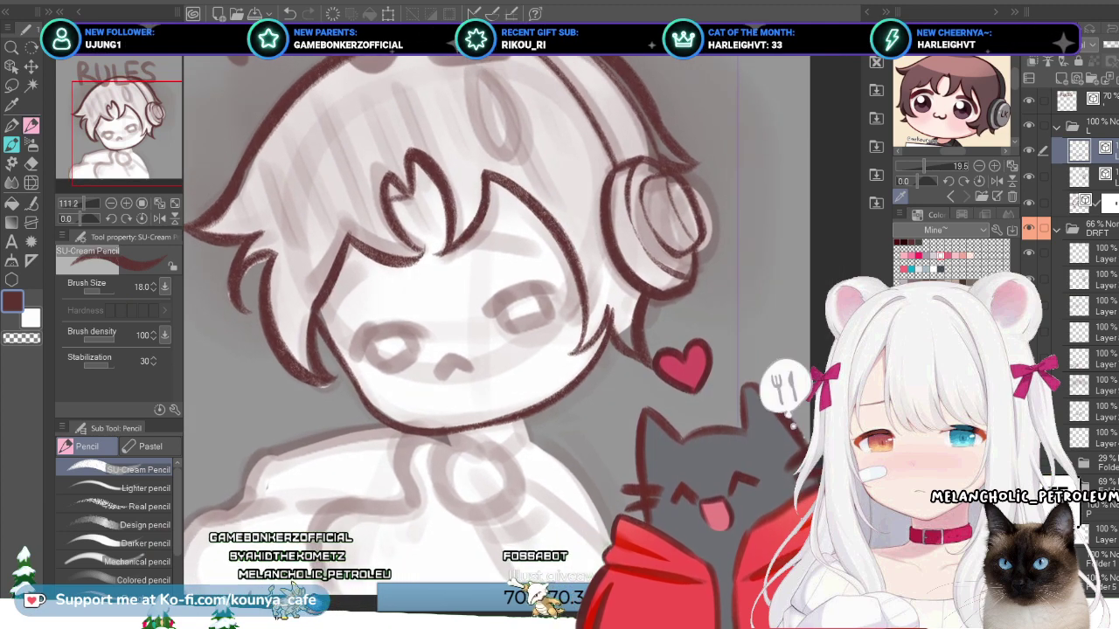
scroll(802, 437, "up", 2)
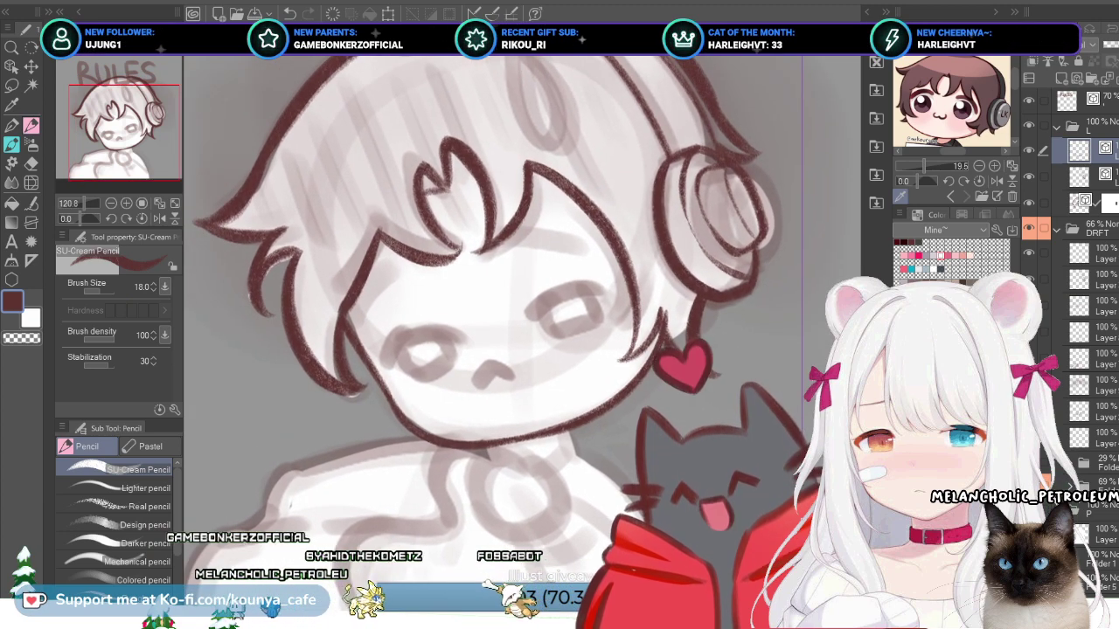
scroll(802, 437, "down", 3)
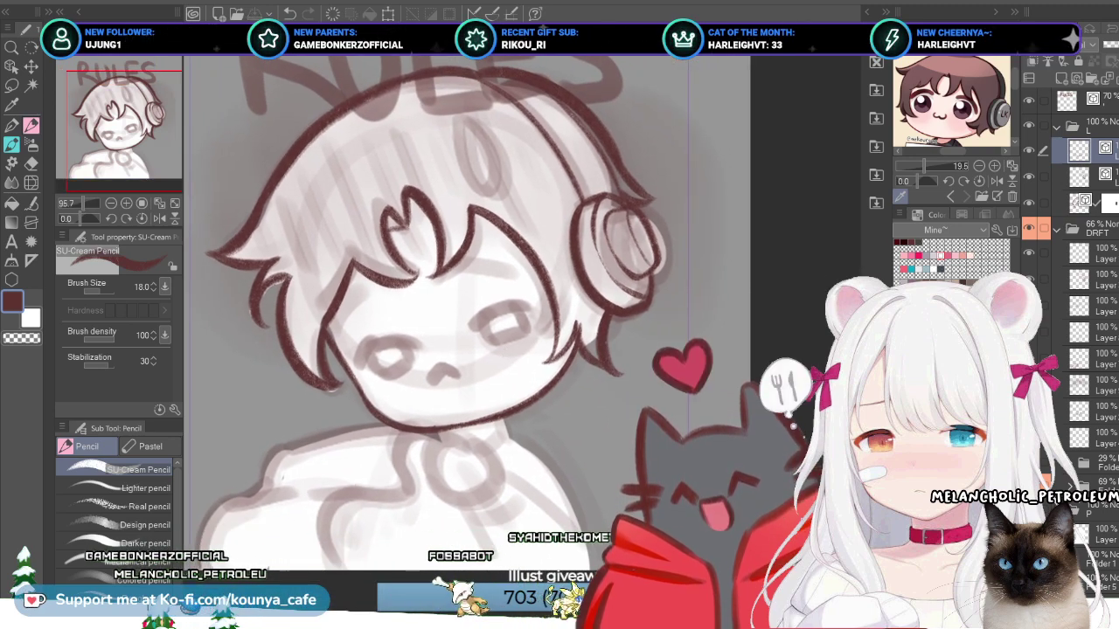
scroll(418, 203, "up", 2)
left_click(426, 214, "ctrl")
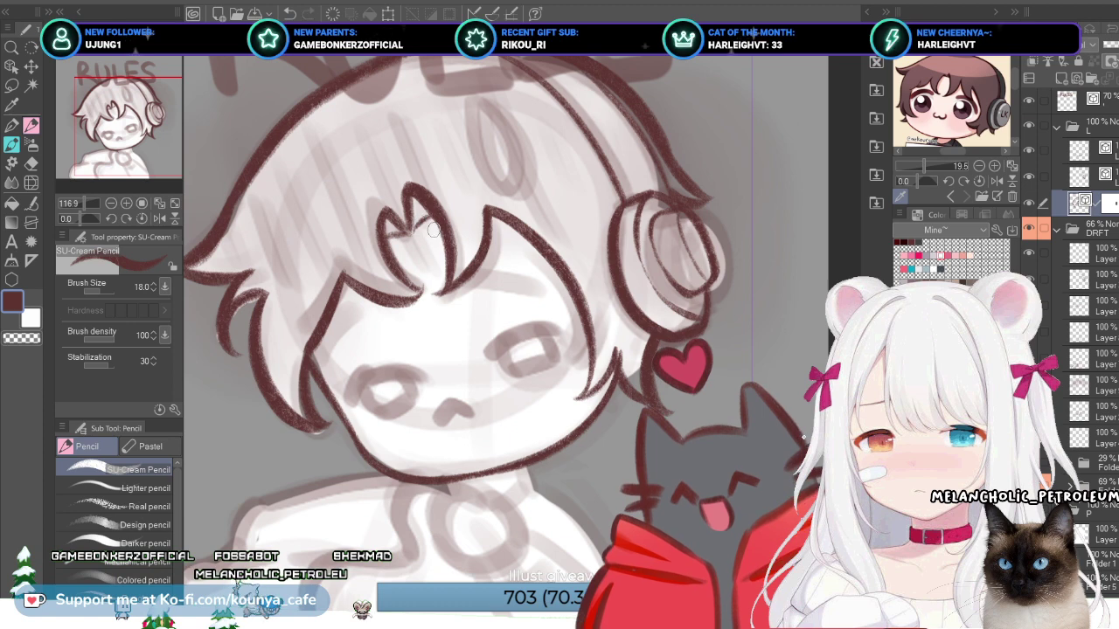
left_click(419, 221, "ctrl")
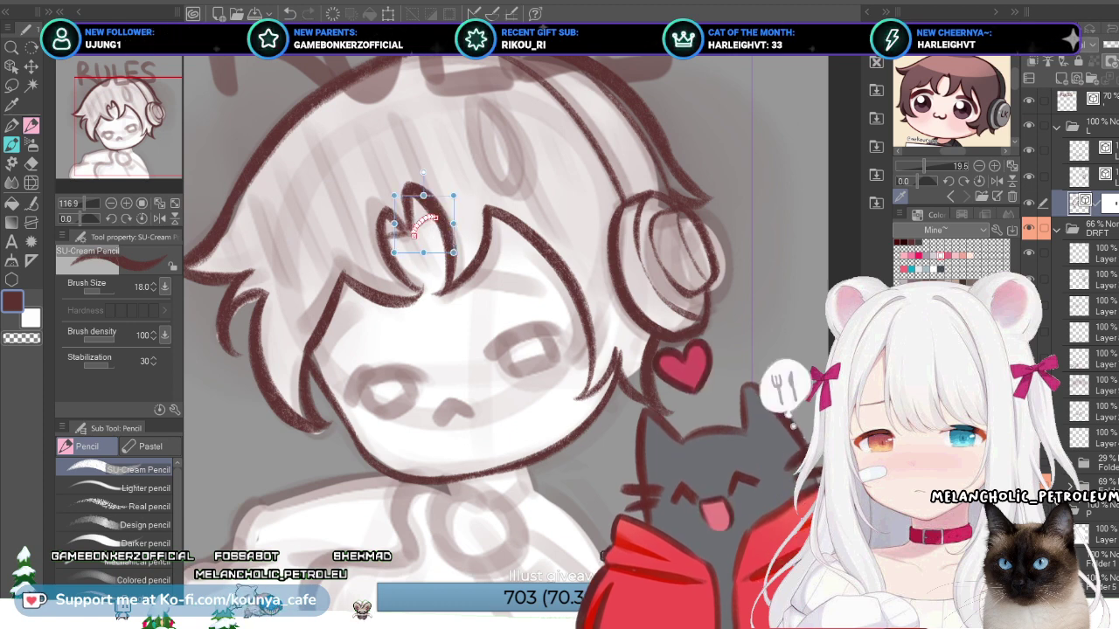
key("Return")
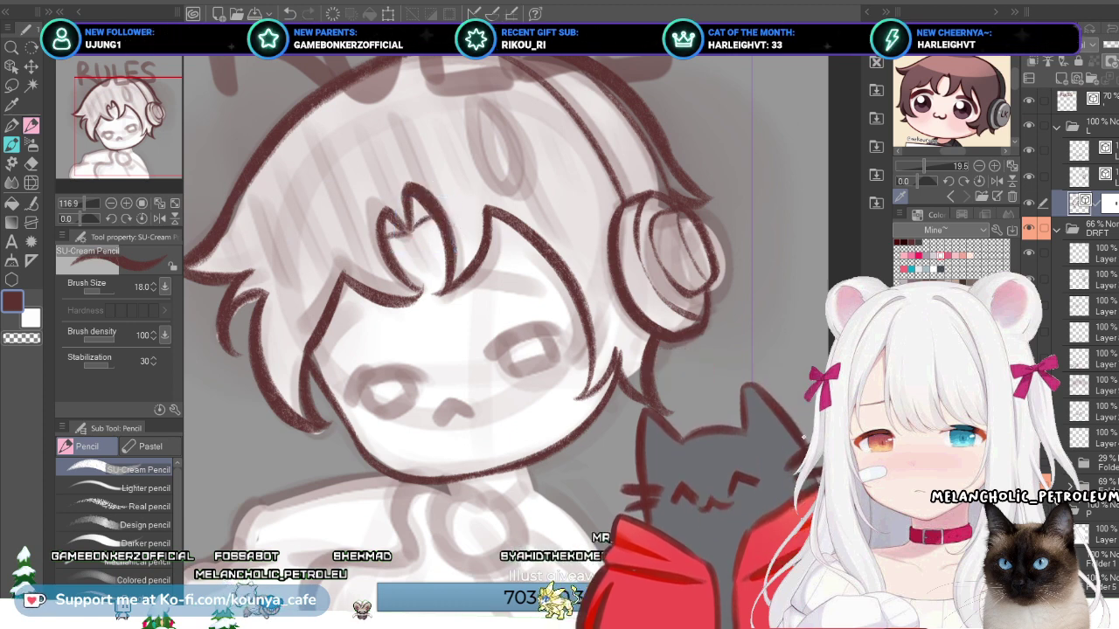
Step: Select the face line layer and add two new vector layers above it
scroll(803, 434, "down", 4)
scroll(792, 425, "up", 4)
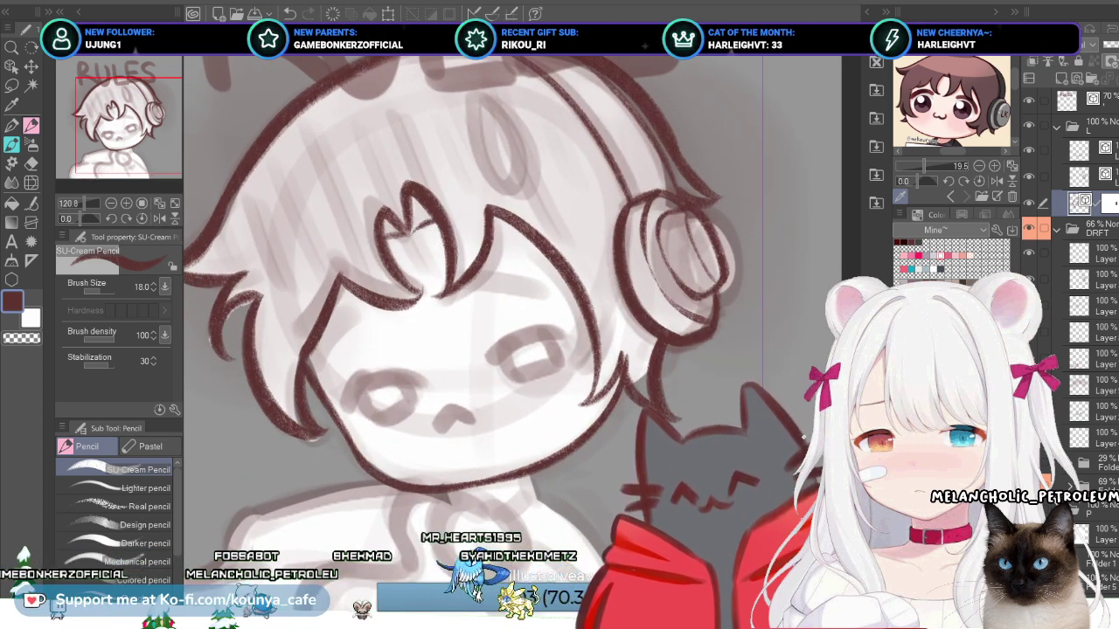
scroll(450, 238, "down", 3)
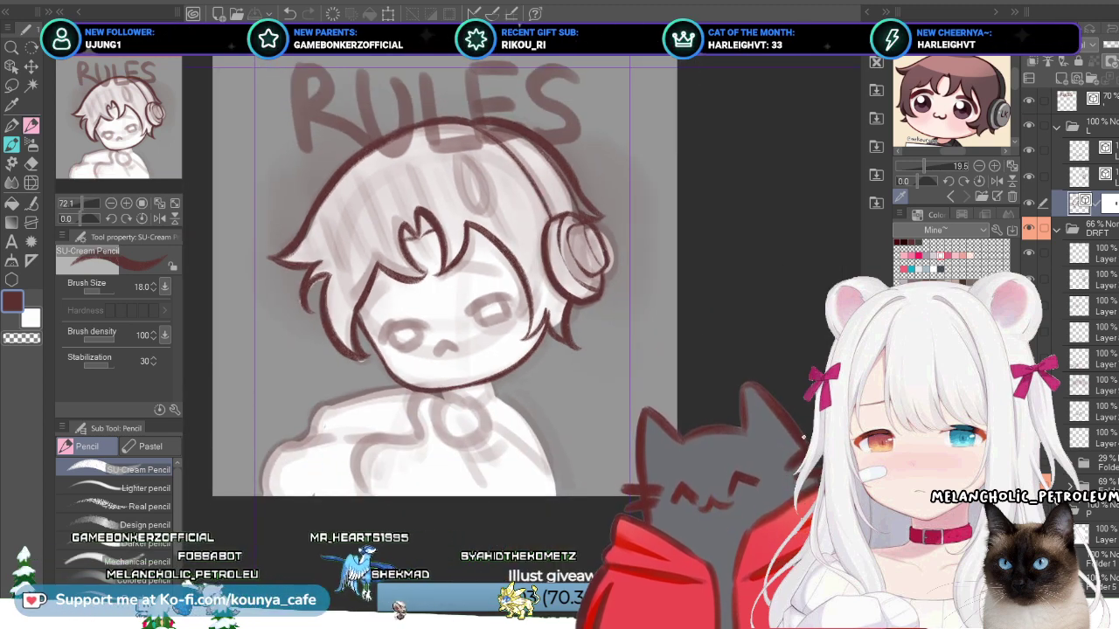
scroll(429, 276, "down", 1)
scroll(424, 424, "up", 3)
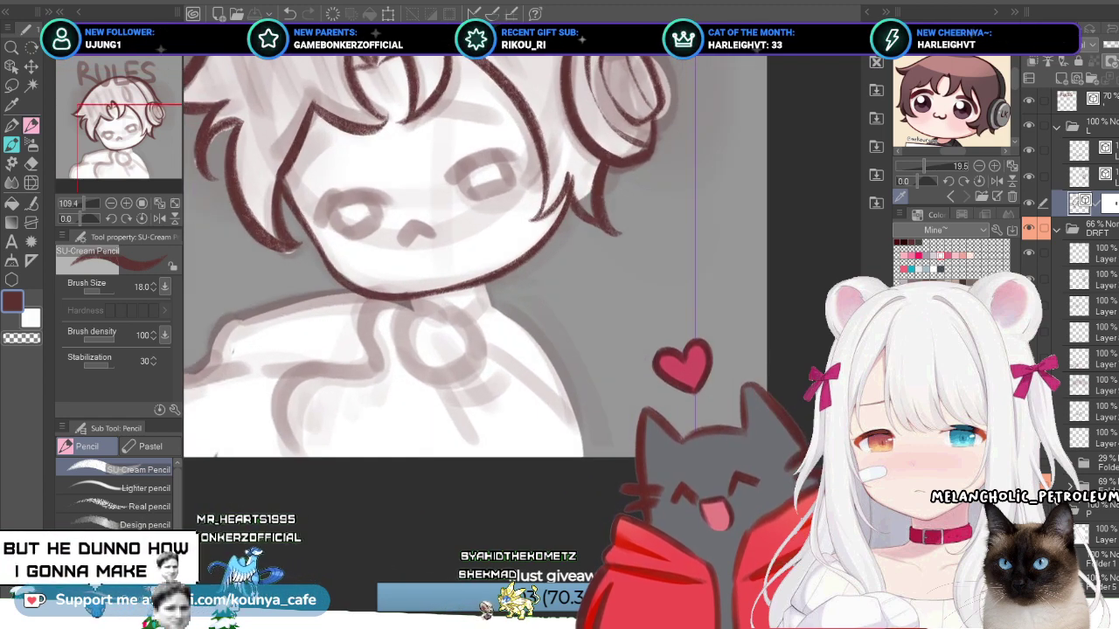
scroll(802, 434, "up", 2)
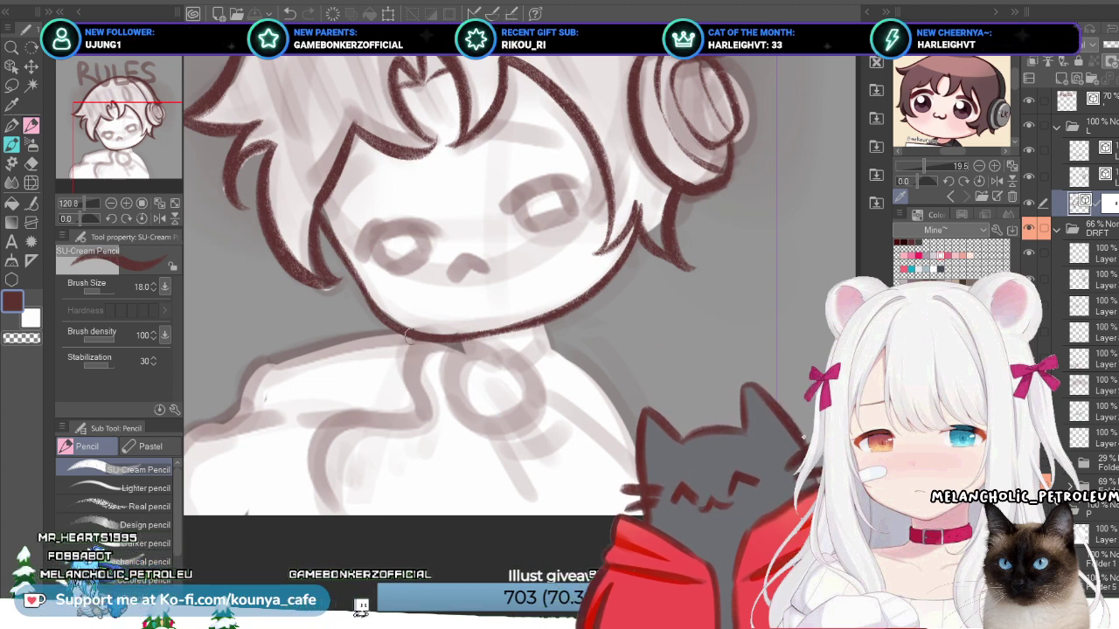
left_click_drag(525, 262, 576, 353)
left_click(1084, 150)
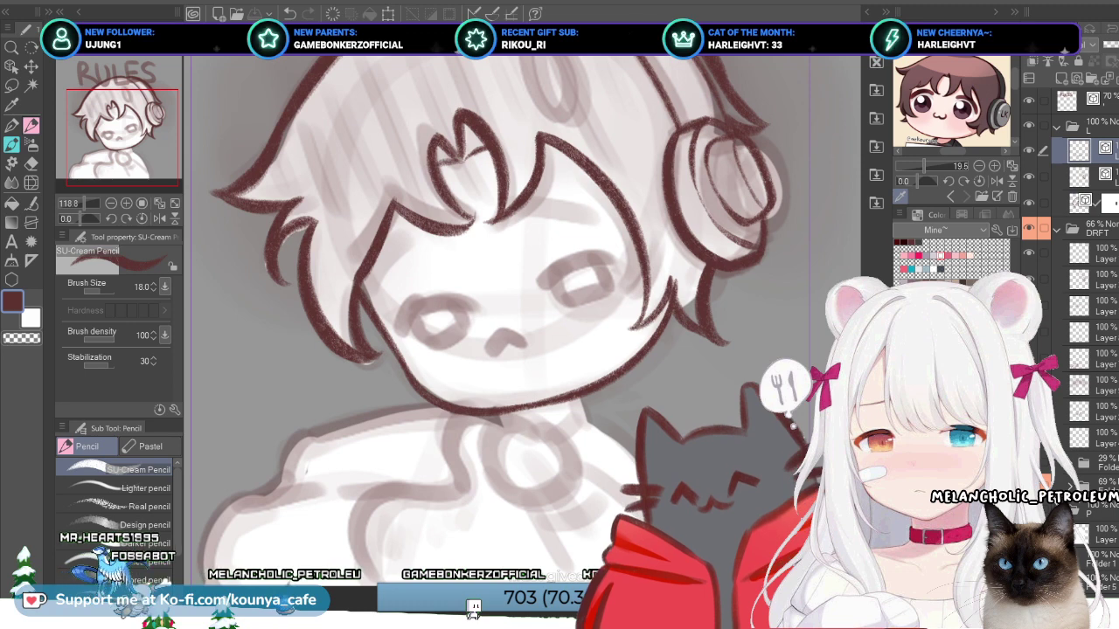
key("ctrl+shift+n")
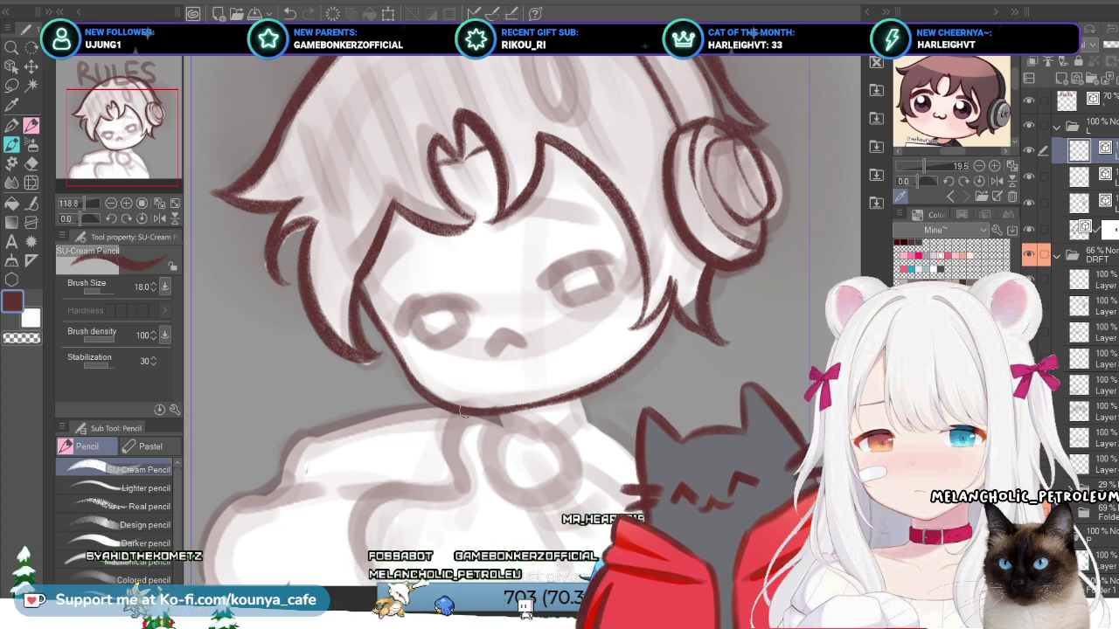
scroll(516, 315, "down", 2)
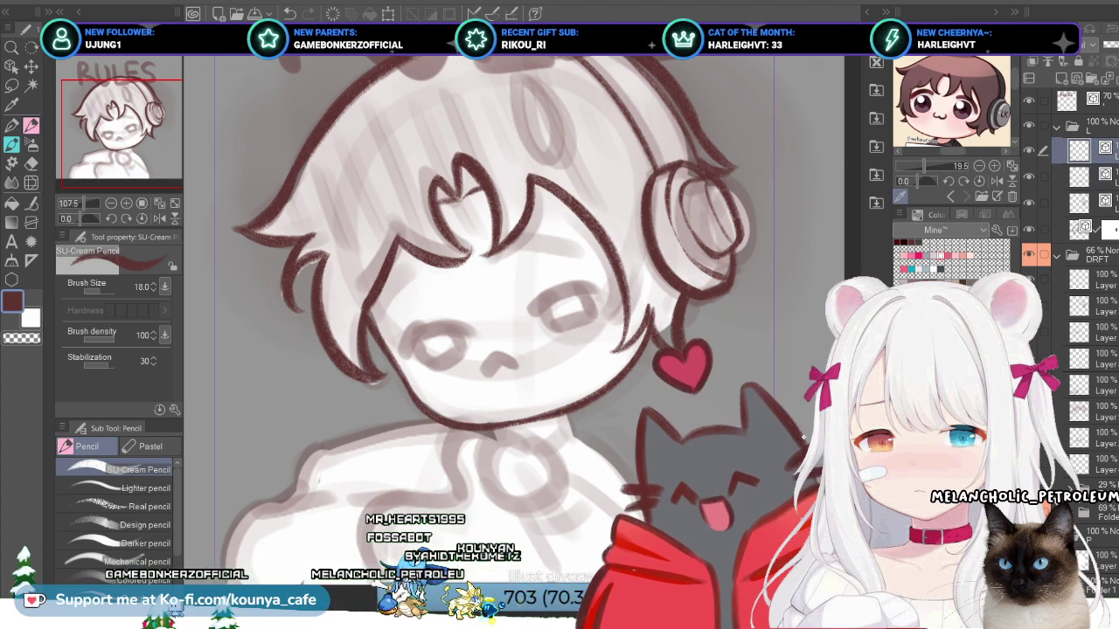
key("ctrl+shift+n")
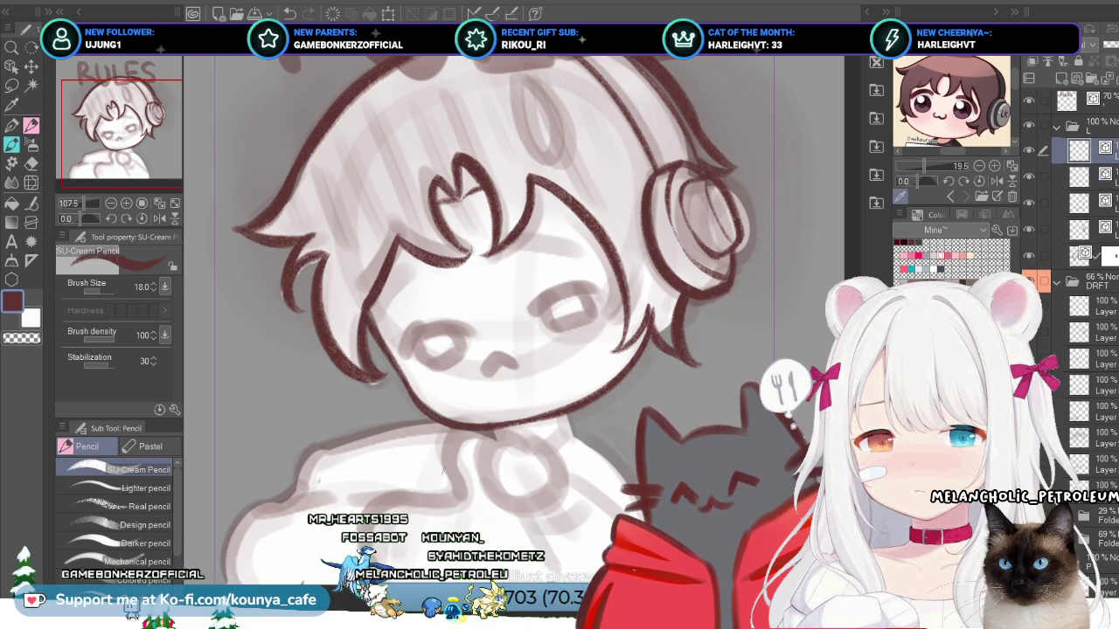
Step: Set the pencil to size 25 and draw the upper arc of the round collar knot beneath the chin
left_click_drag(480, 444, 491, 400)
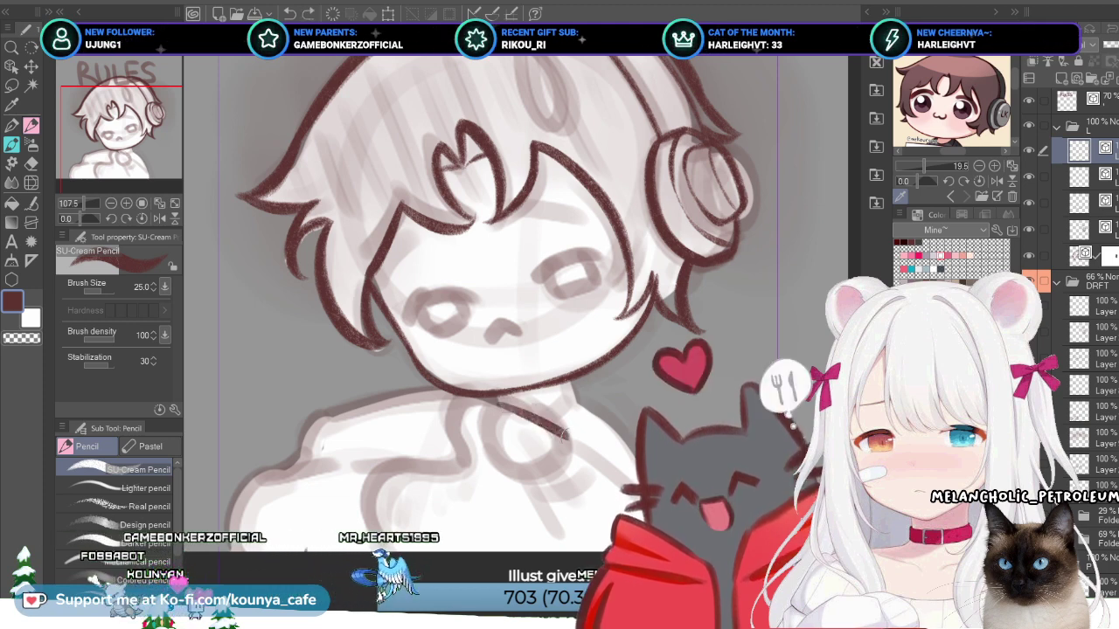
key("ctrl+z")
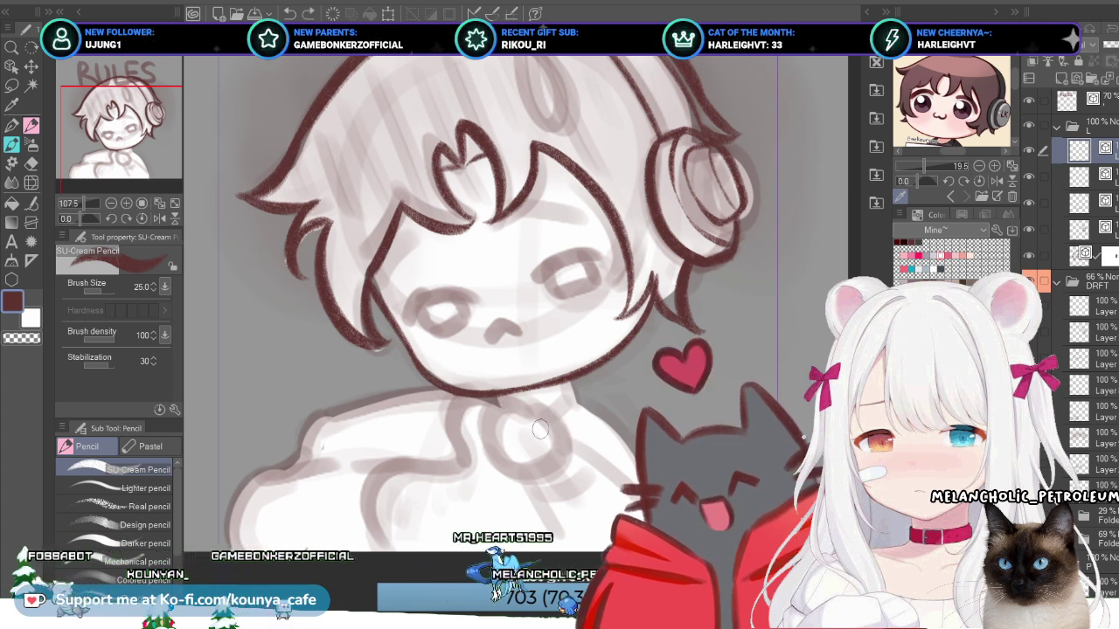
mouse_move(562, 433)
left_mouse_down()
mouse_move(506, 418)
mouse_move(481, 379)
mouse_move(478, 410)
left_mouse_up()
left_click(497, 415, "ctrl")
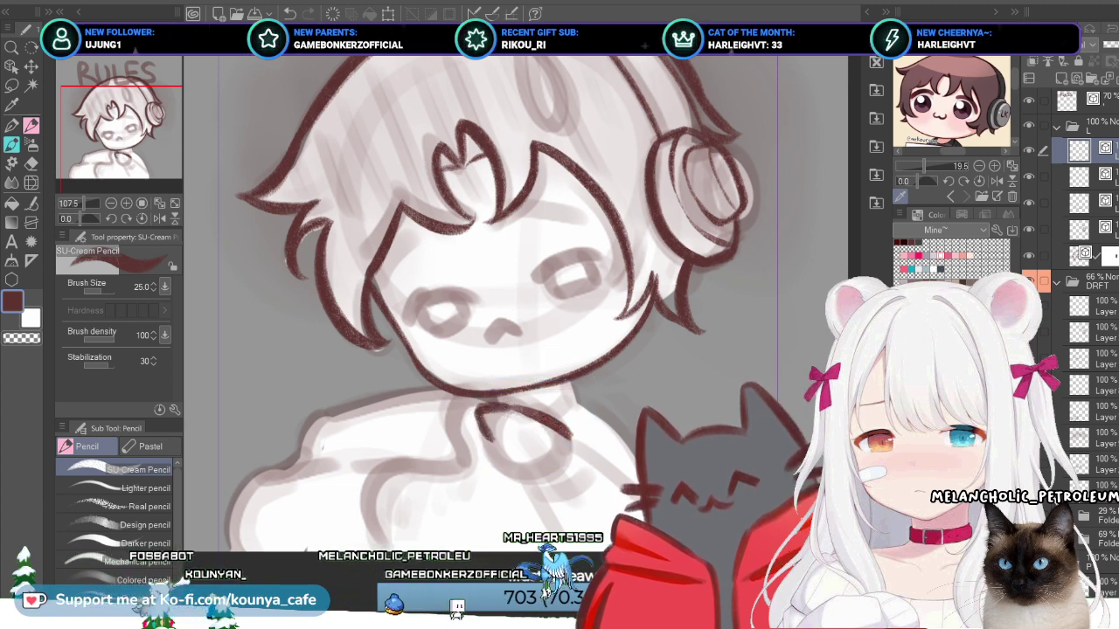
key("ctrl+z")
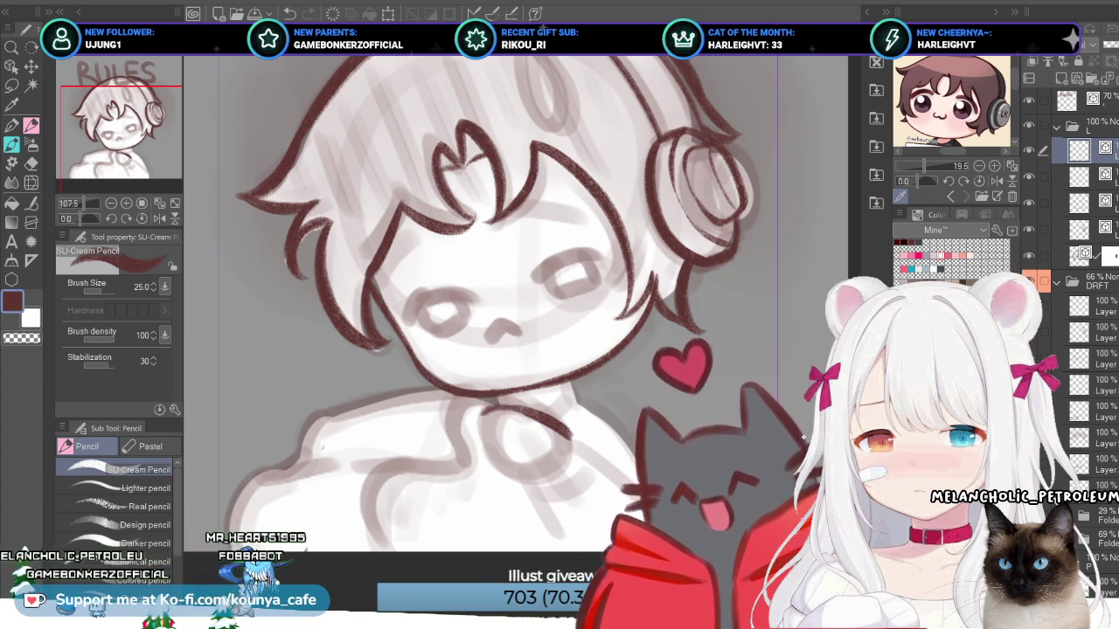
mouse_move(500, 404)
left_mouse_down()
mouse_move(522, 415)
mouse_move(479, 411)
left_mouse_up()
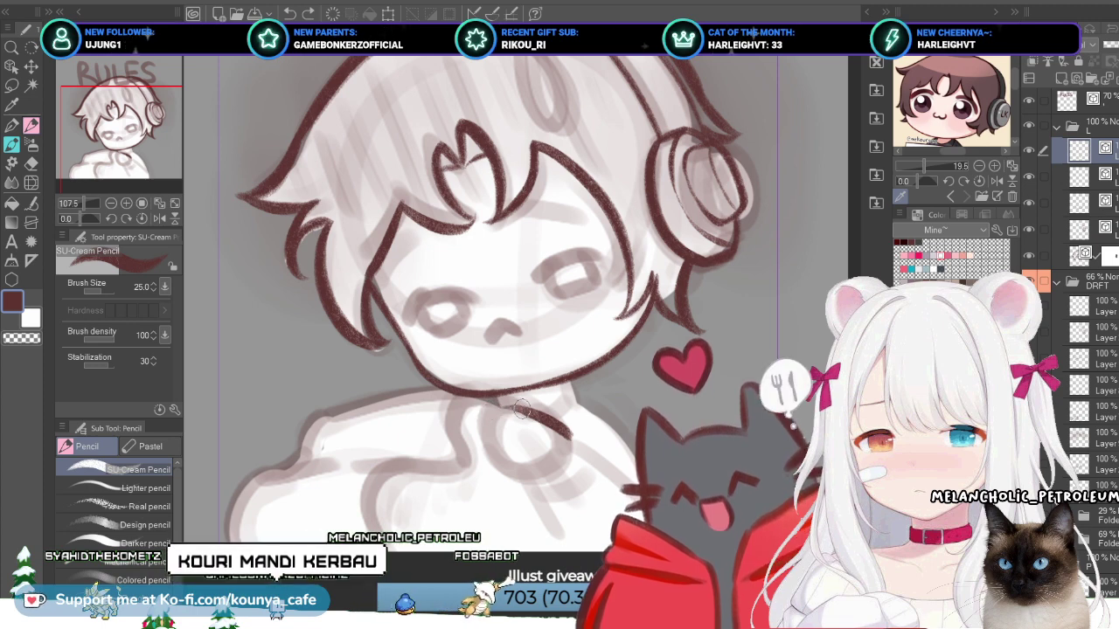
mouse_move(520, 409)
left_mouse_down()
mouse_move(472, 435)
mouse_move(495, 459)
mouse_move(529, 467)
left_mouse_up()
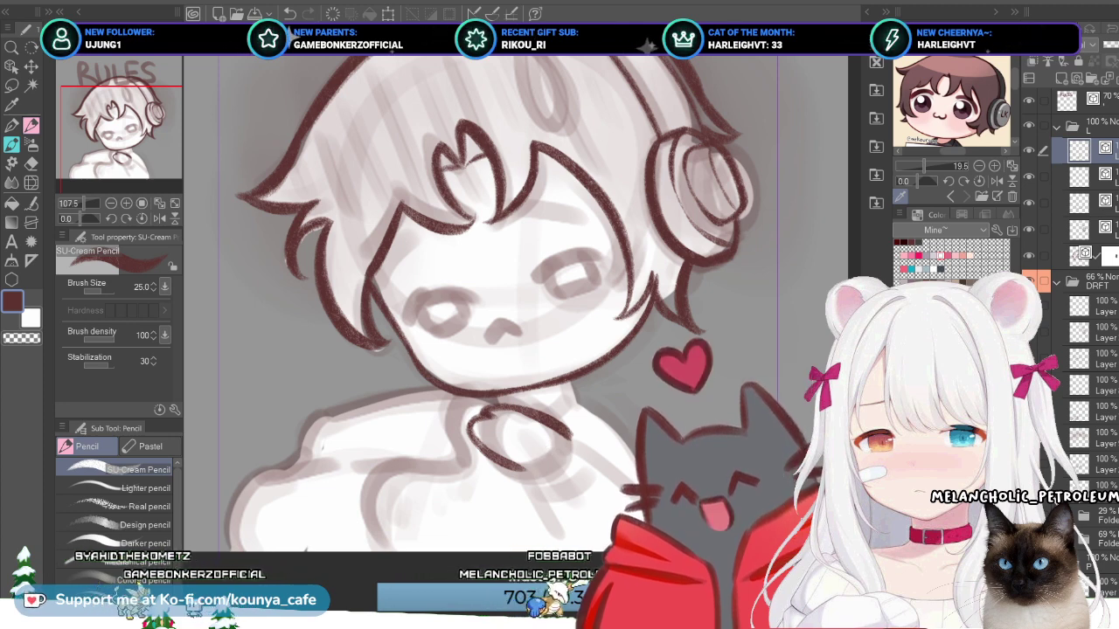
key("ctrl+z")
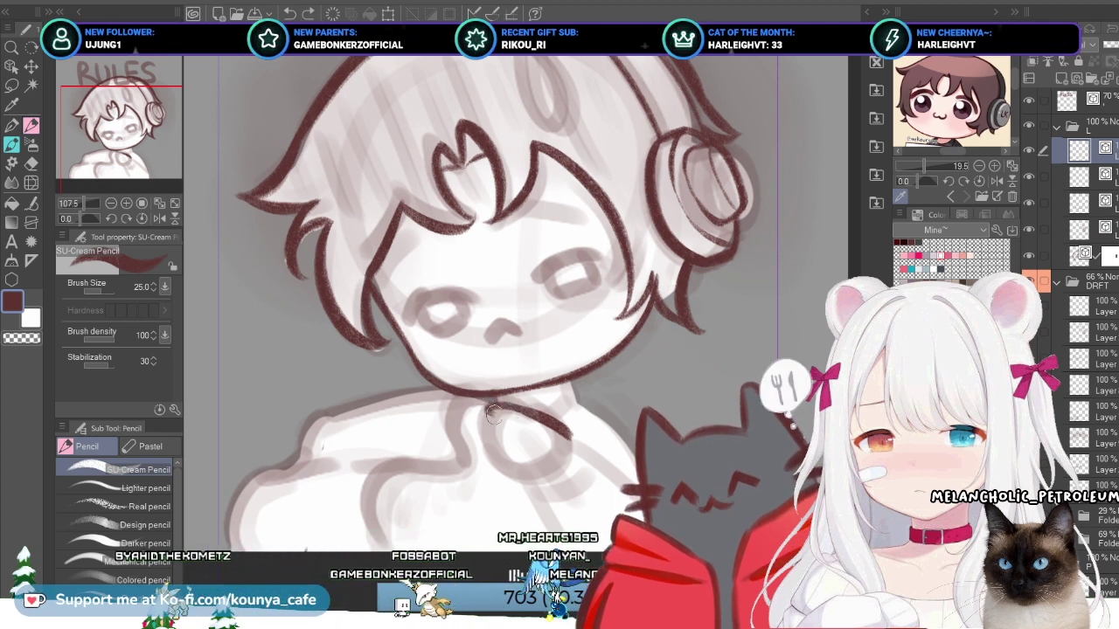
Step: Ink the left side of the collar opening from below the chin to the canvas's lower edge, reducing the pencil to size 22
mouse_move(496, 416)
left_mouse_down()
mouse_move(469, 429)
mouse_move(483, 457)
left_mouse_up()
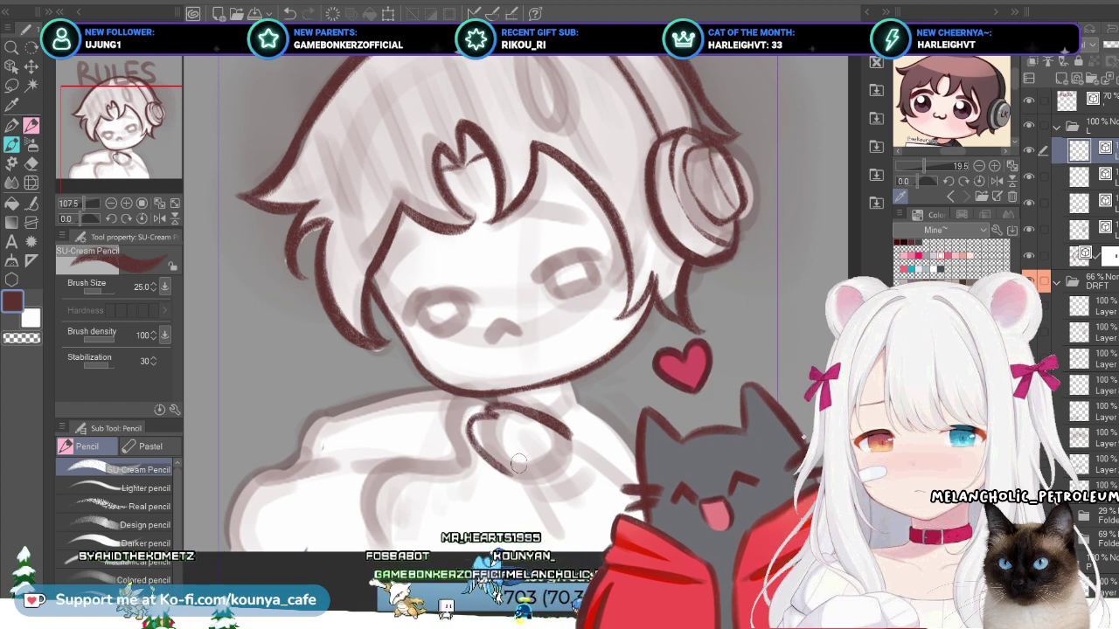
left_click_drag(568, 432, 530, 395)
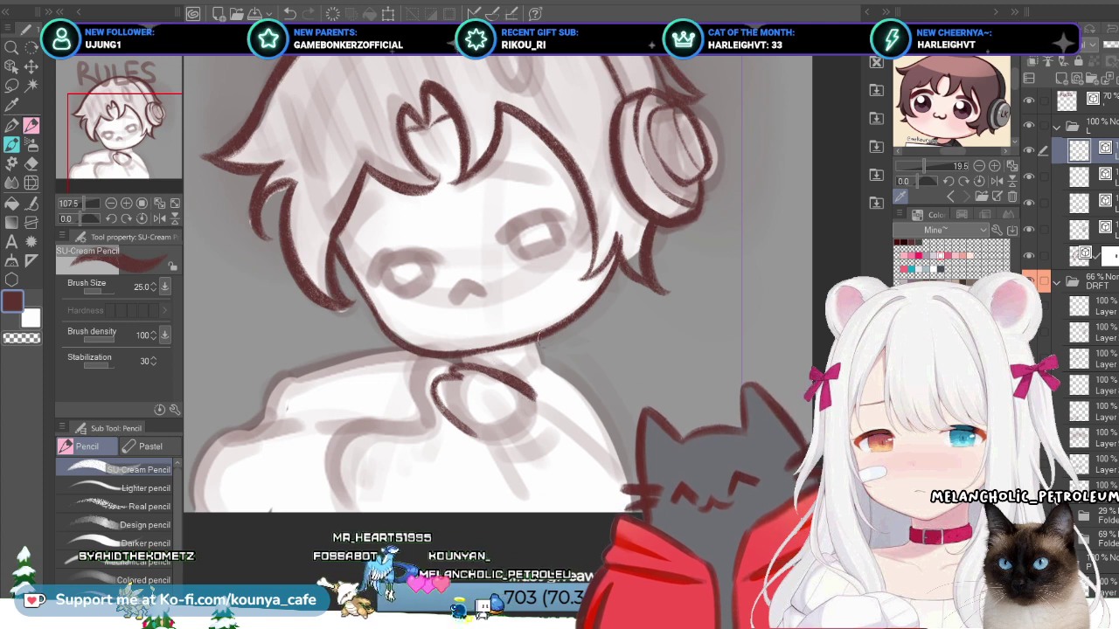
key("bracketleft")
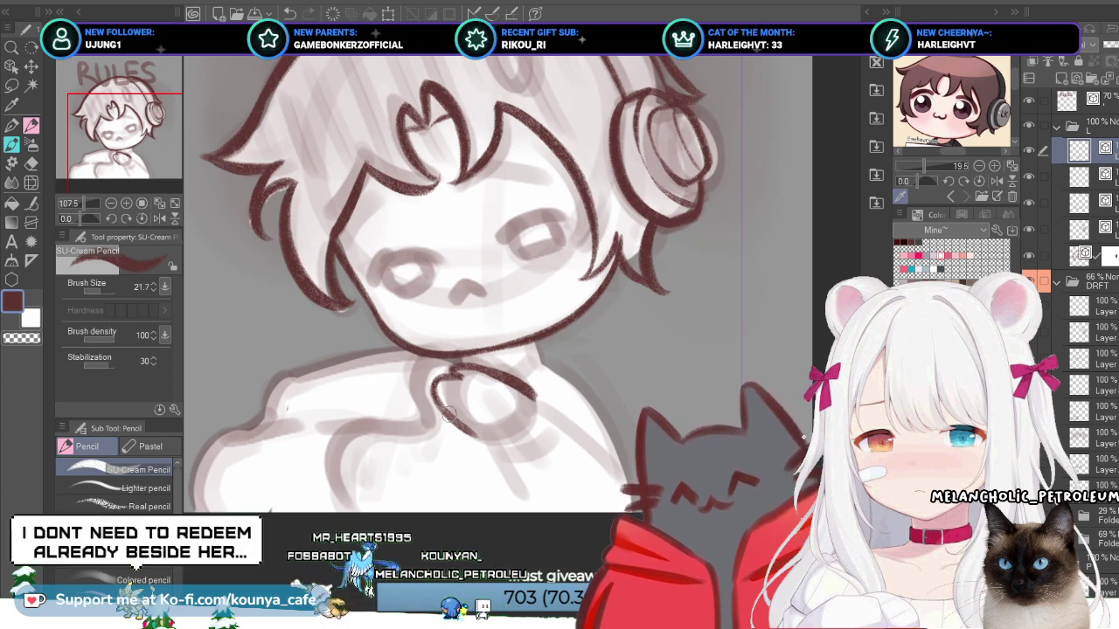
key("bracketright")
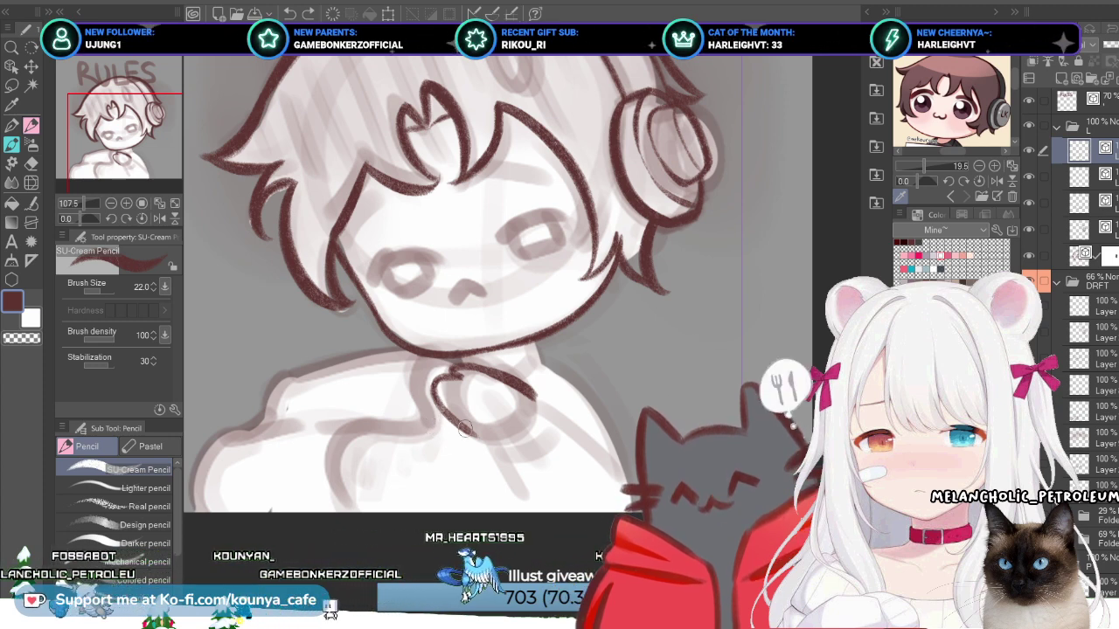
left_click_drag(467, 430, 524, 500)
key("ctrl+z")
left_click_drag(450, 416, 548, 506)
key("ctrl+z")
left_click_drag(448, 414, 545, 505)
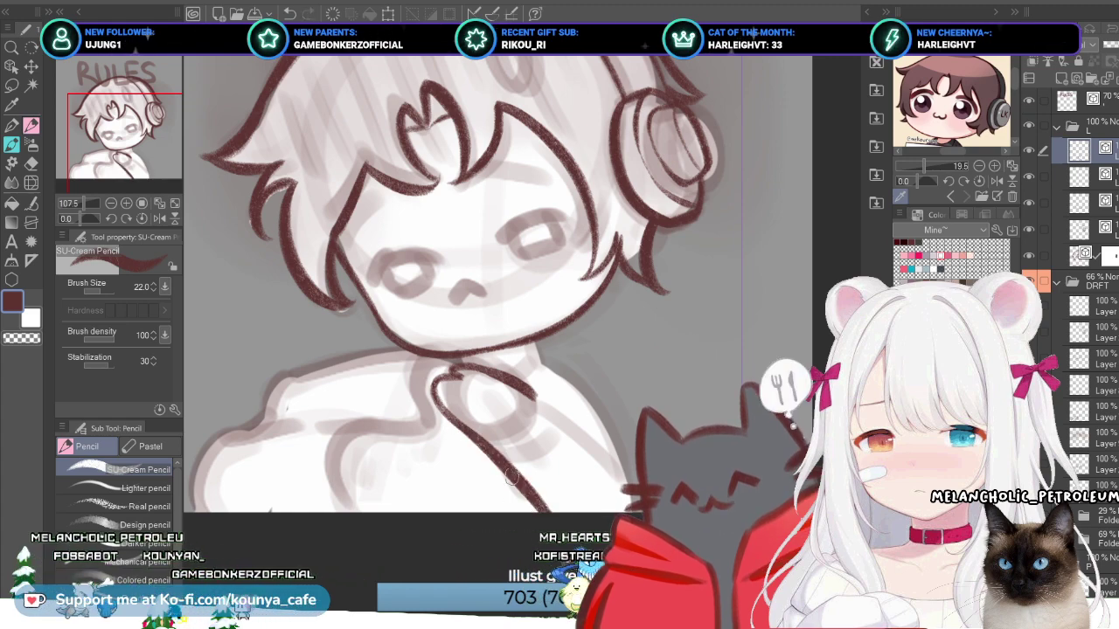
key("ctrl+z")
left_click_drag(514, 385, 598, 458)
key("ctrl+z")
left_click_drag(511, 381, 598, 459)
key("ctrl+z")
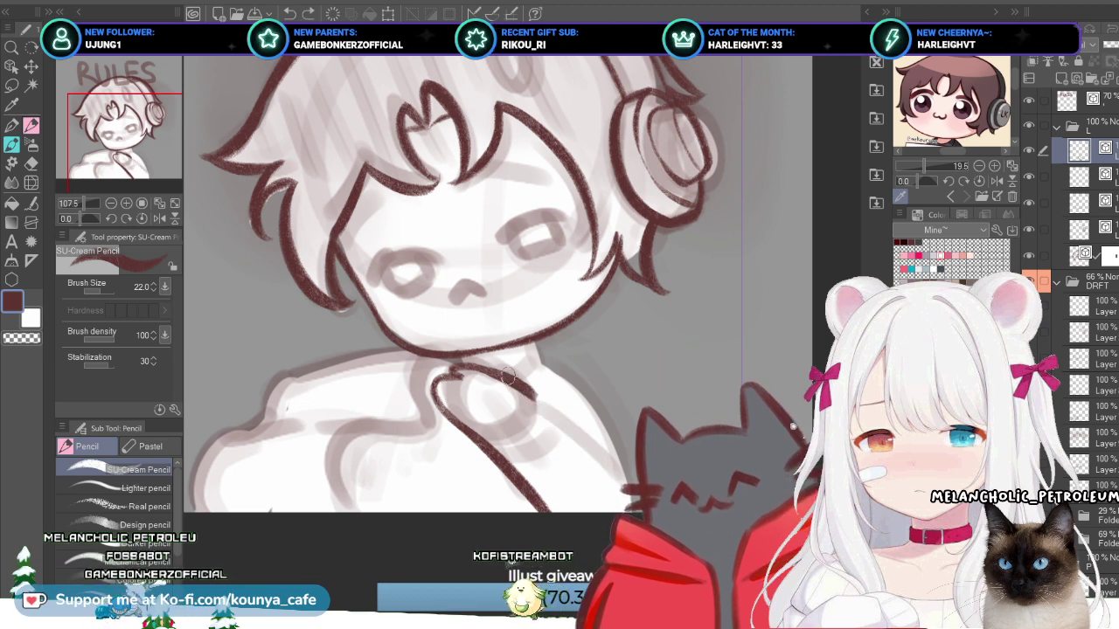
left_click_drag(514, 384, 599, 459)
key("ctrl+z")
left_click_drag(514, 384, 603, 465)
key("ctrl+z")
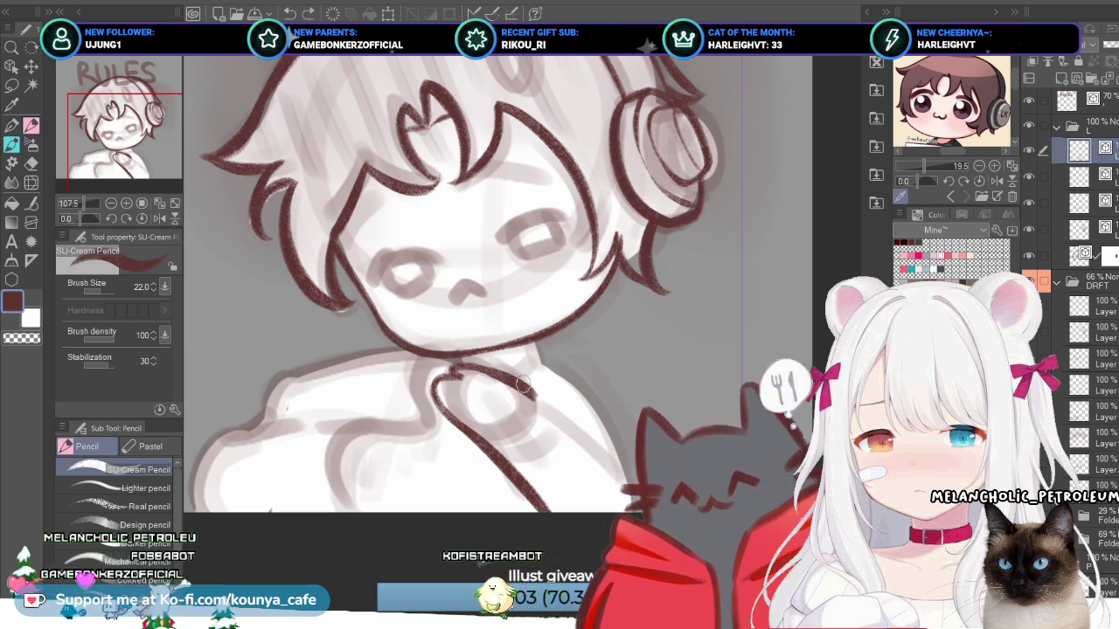
left_click_drag(514, 384, 599, 459)
key("ctrl+z")
left_click_drag(514, 385, 599, 459)
key("ctrl+z")
Step: Ink the right side of the collar opening diagonally down across the chest, with the pencil raised to size 23
left_click_drag(514, 384, 599, 459)
key("ctrl+z")
key("bracketright")
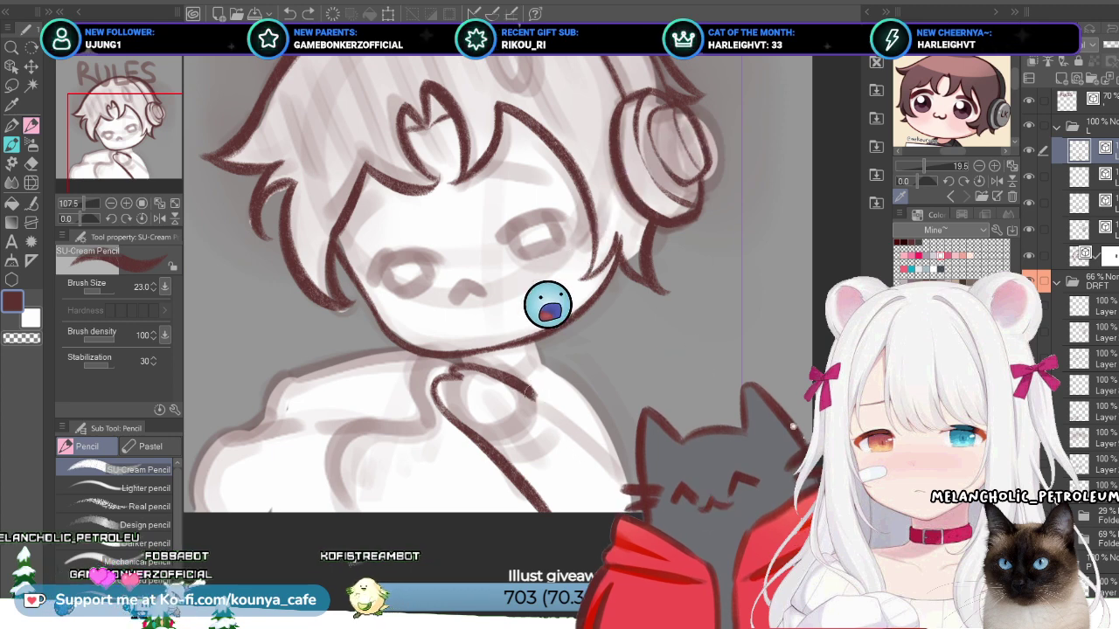
key("ctrl+y")
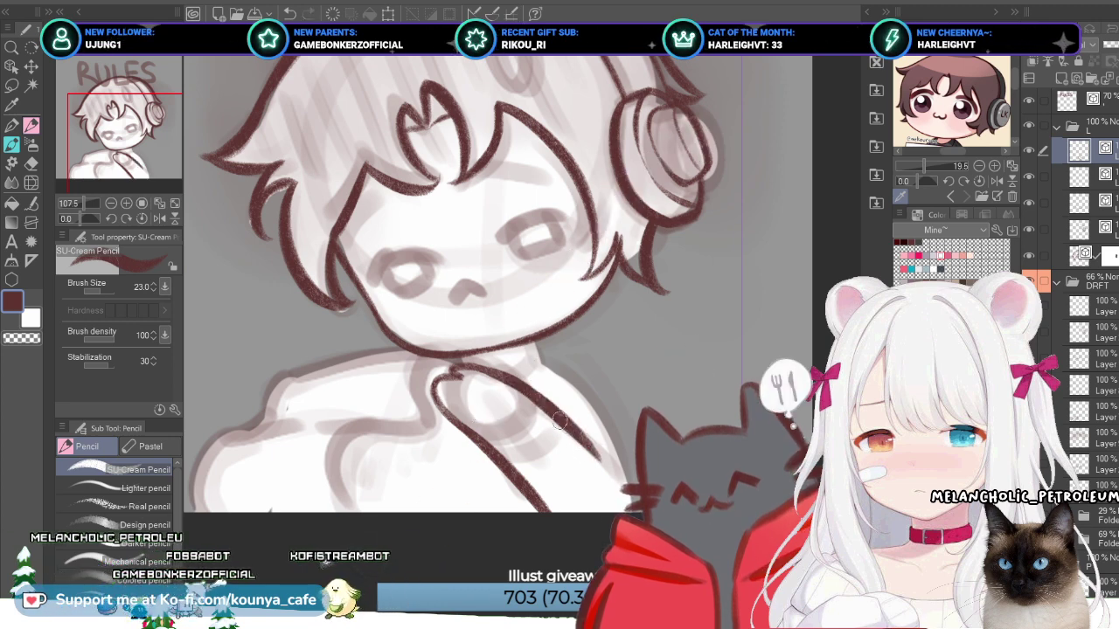
left_click(577, 439, "ctrl")
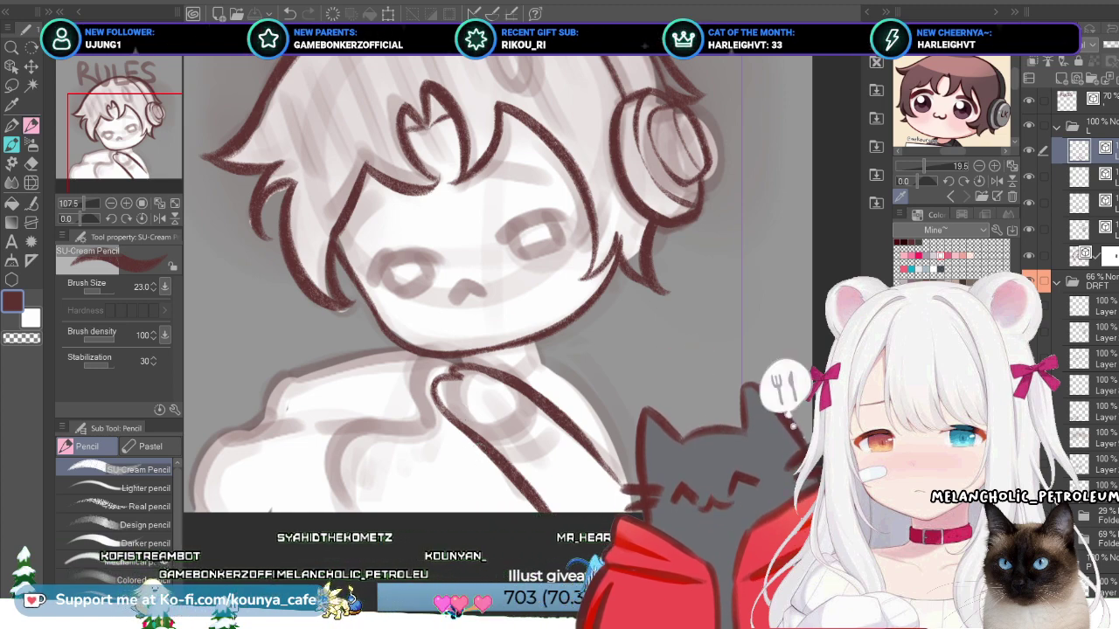
key("ctrl+z")
key("ctrl+y")
key("ctrl+z")
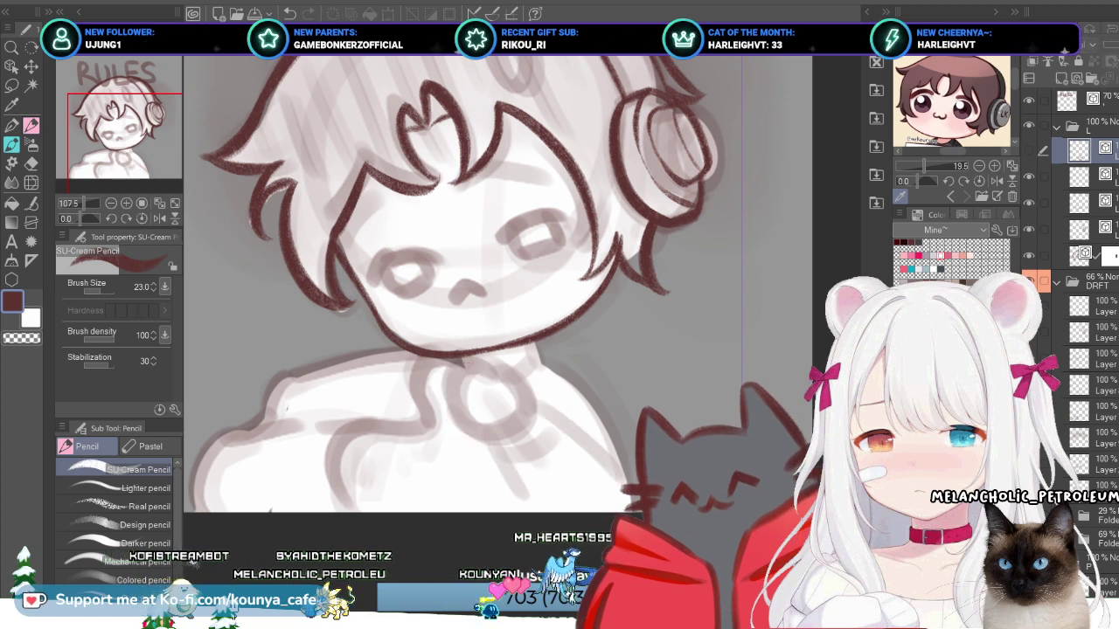
key("ctrl+y")
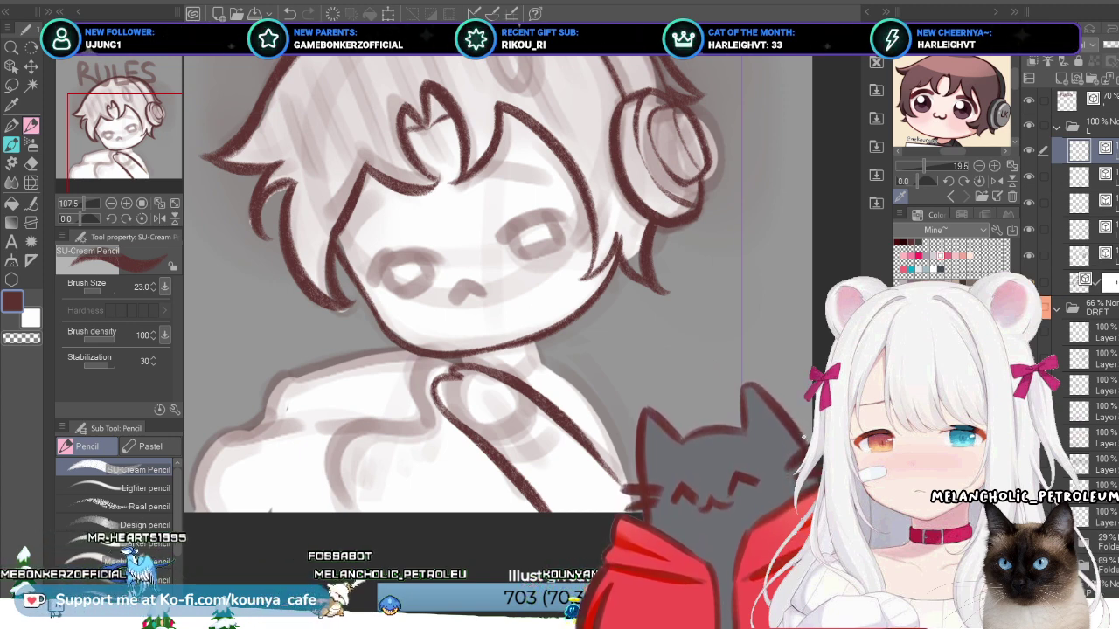
key("ctrl+z")
key("ctrl+y")
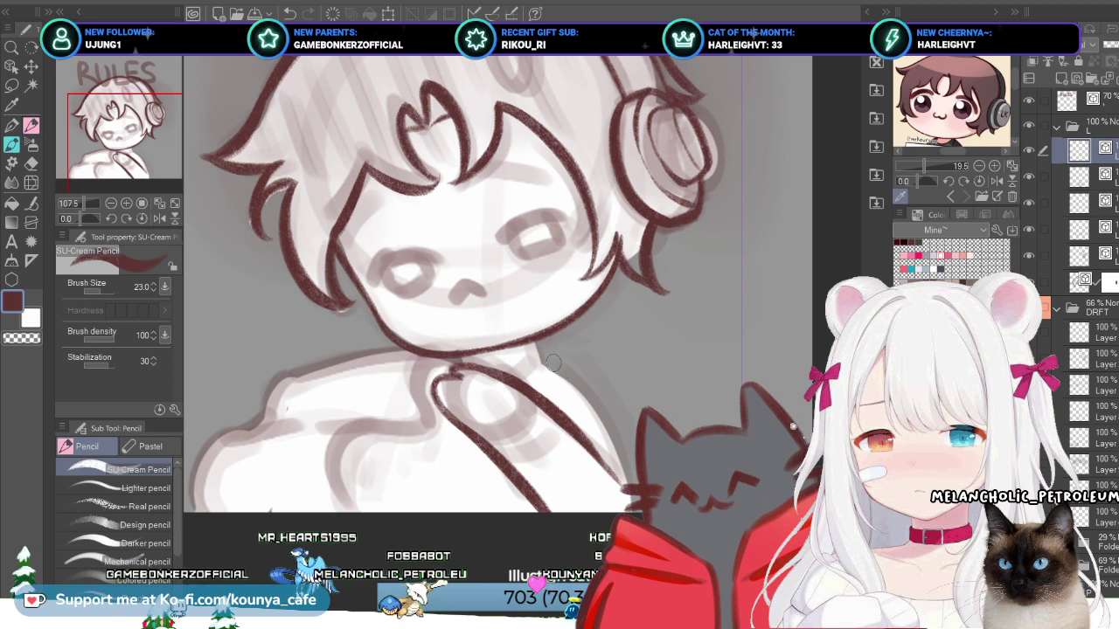
Step: Set the pencil size to 25 and try a stroke along the shoulder to the right of the neck
key("bracketright")
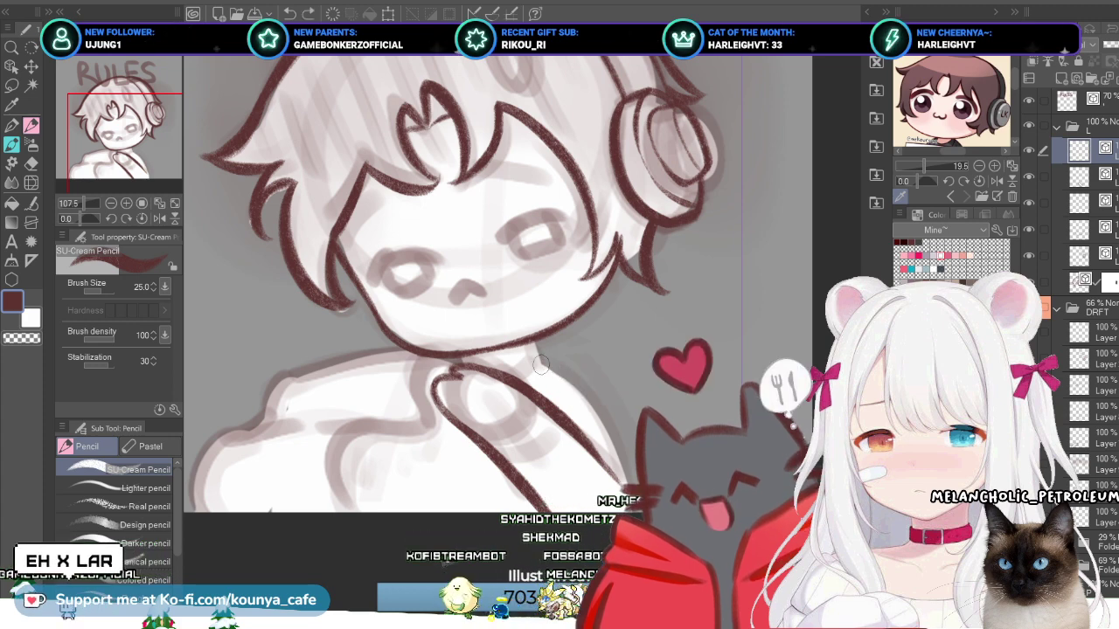
left_click_drag(549, 361, 626, 434)
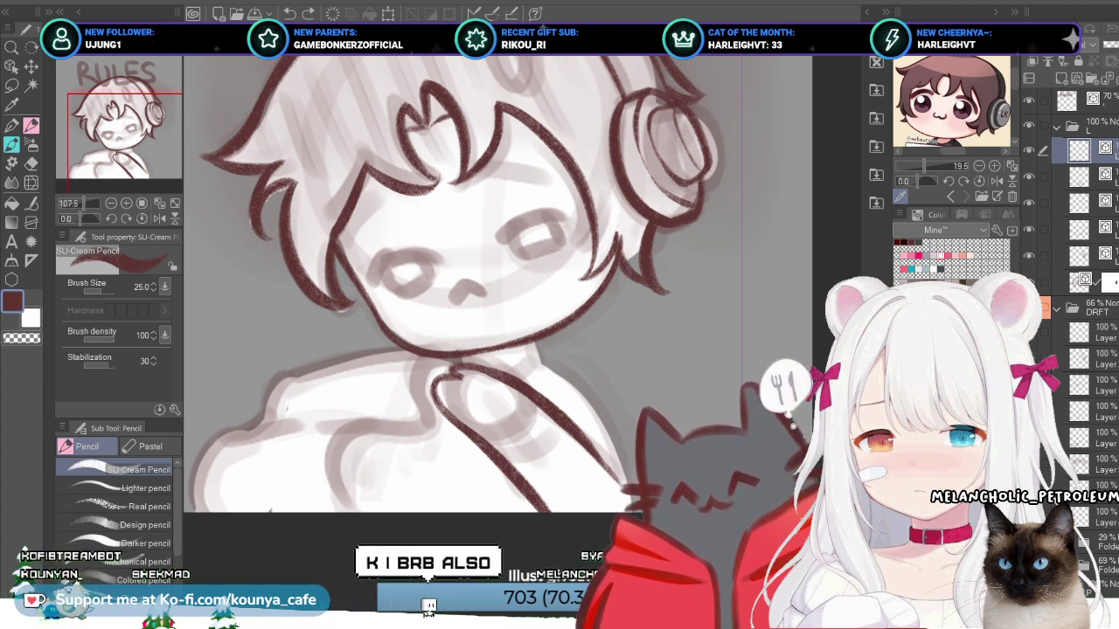
key("ctrl+Tab")
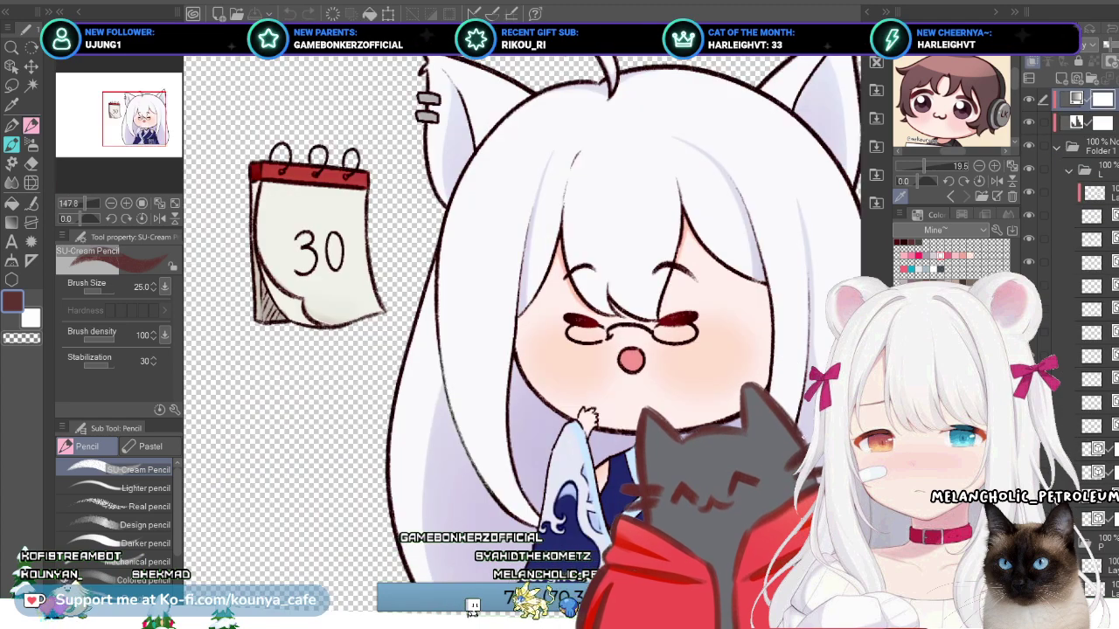
key("ctrl+Tab")
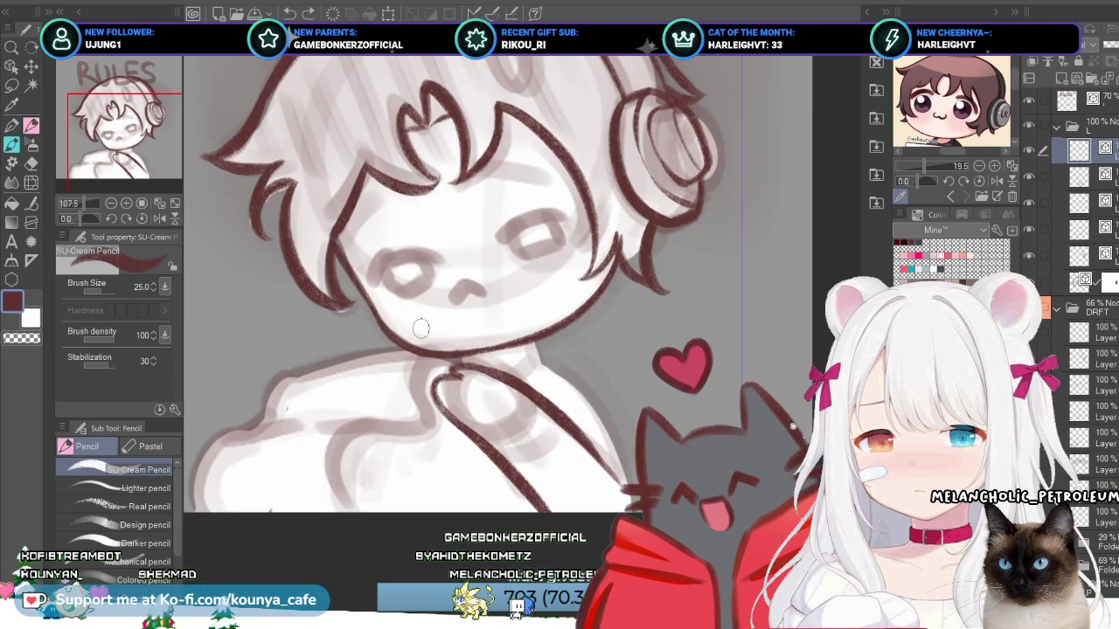
scroll(420, 349, "down", 1)
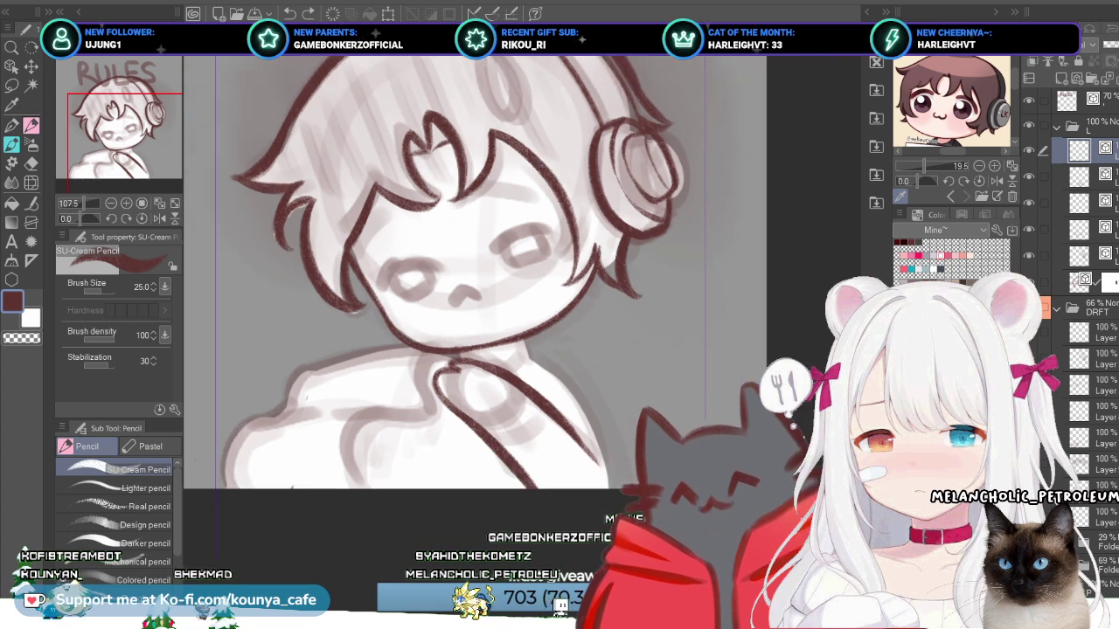
scroll(489, 315, "up", 3)
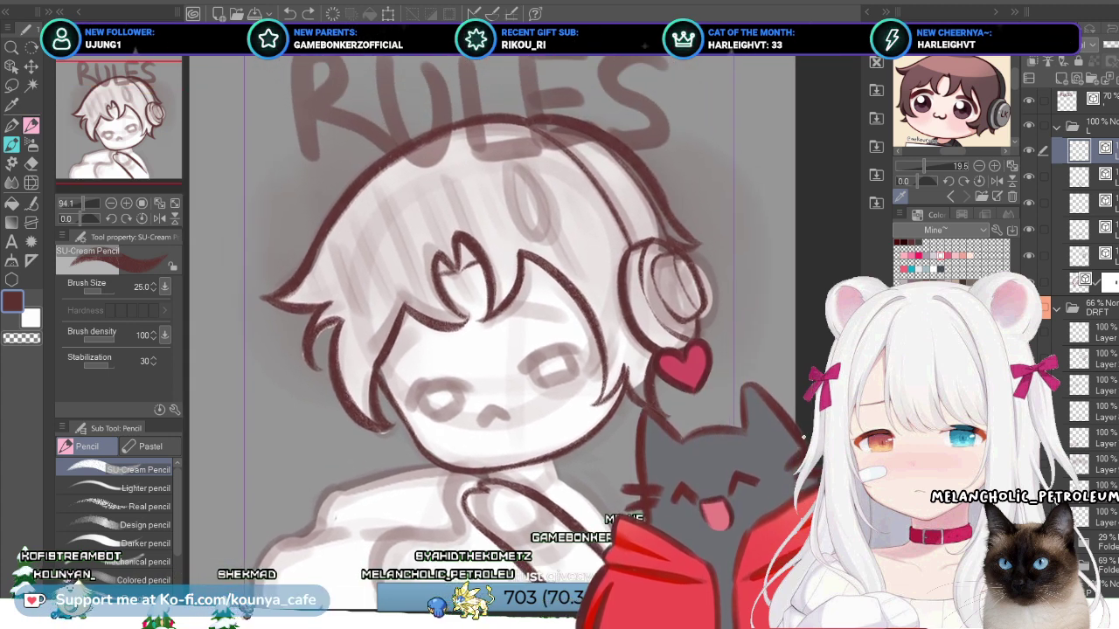
scroll(489, 315, "left", 1)
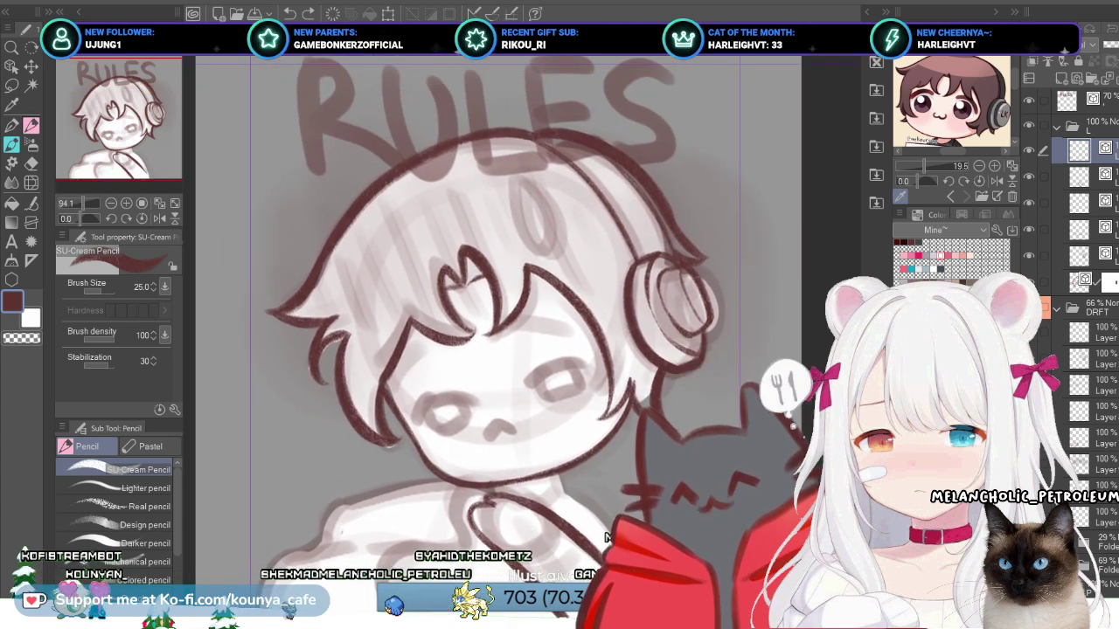
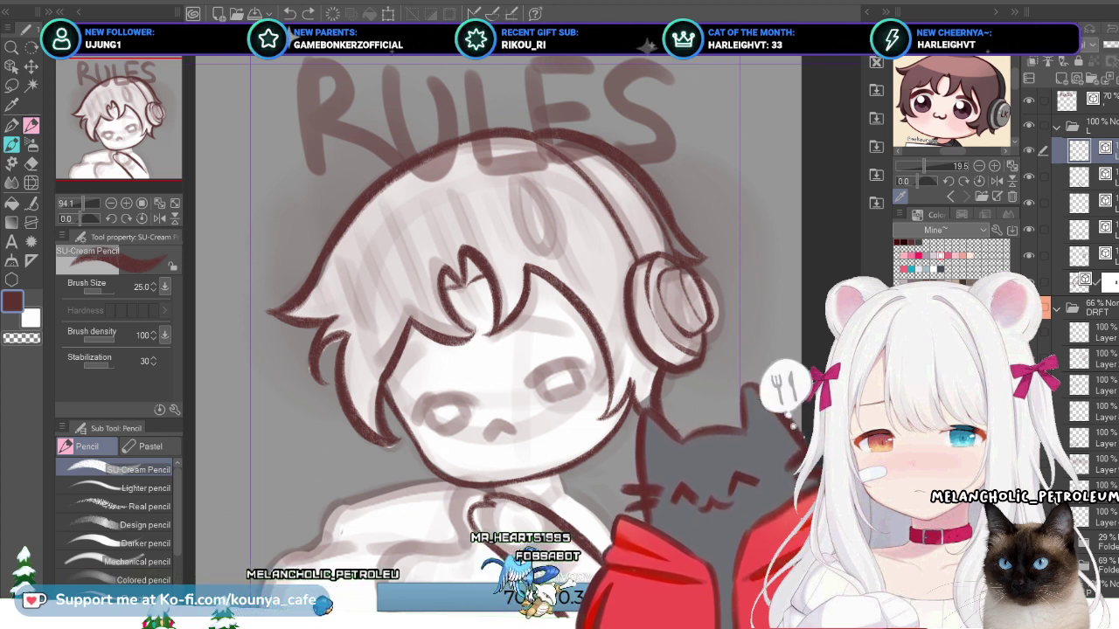
Step: Add a new layer above the masked line art layer for the remaining neck lines
left_click_drag(617, 503, 622, 475)
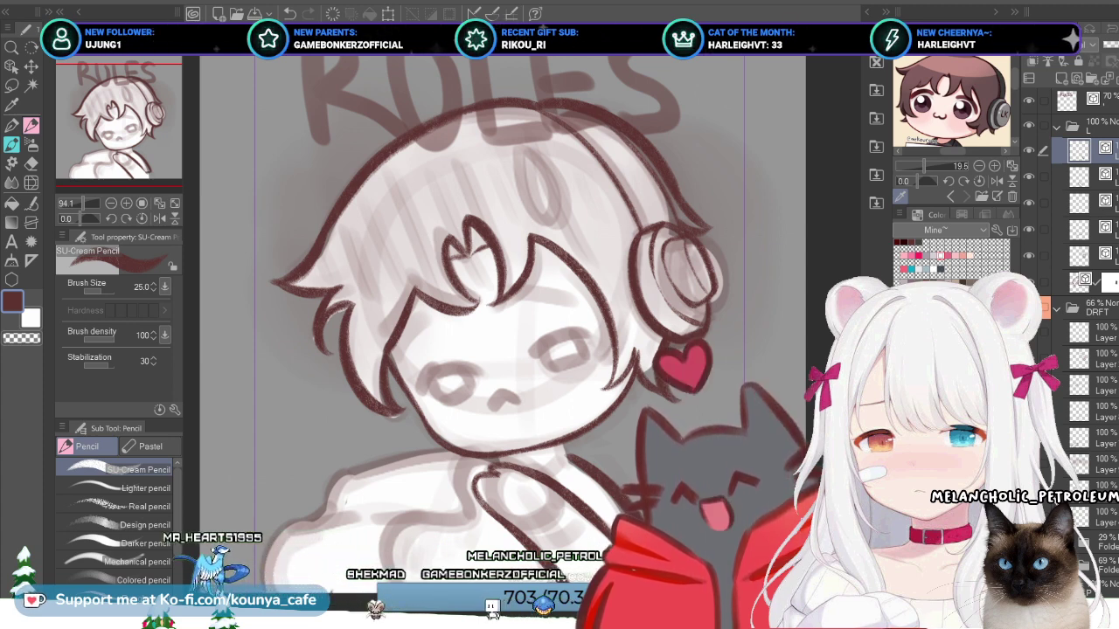
scroll(616, 556, "up", 3)
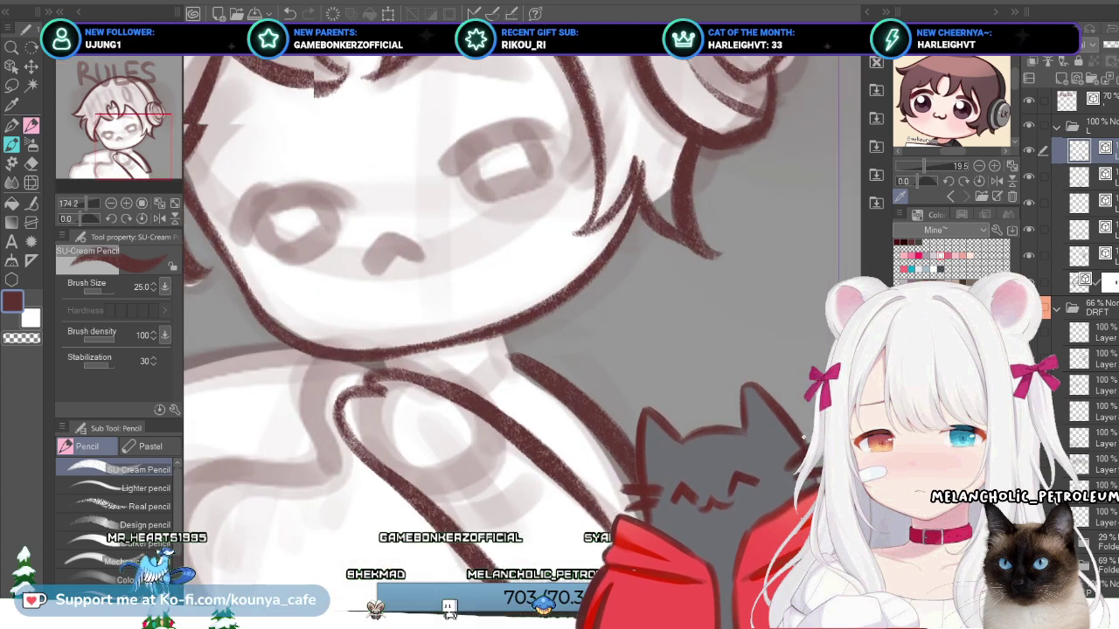
left_click_drag(601, 559, 583, 525)
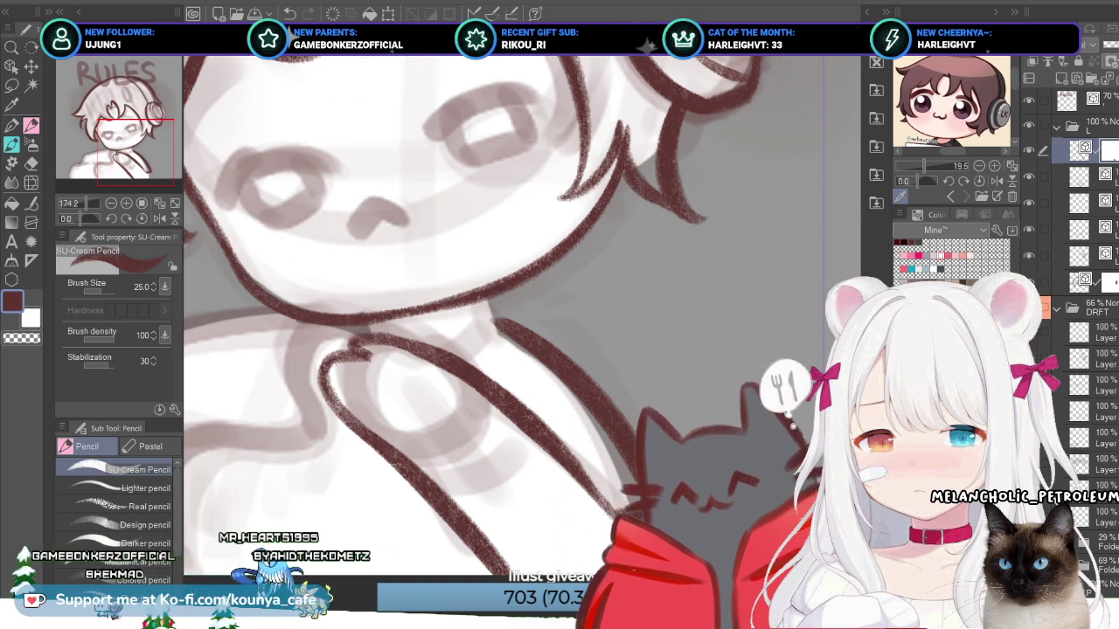
scroll(589, 427, "down", 5)
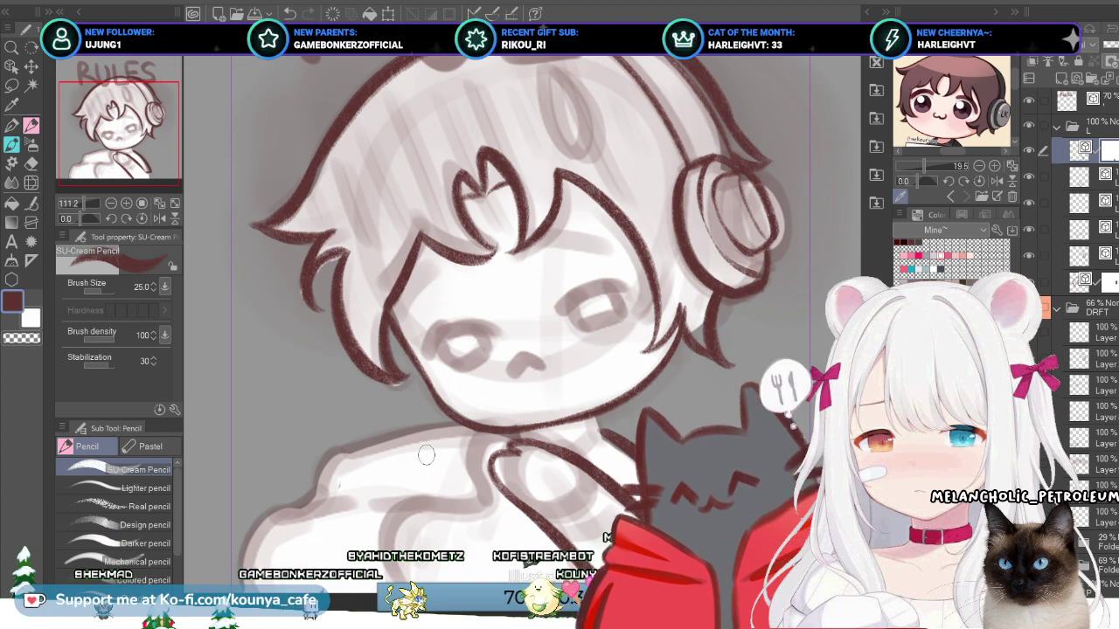
scroll(649, 385, "down", 2)
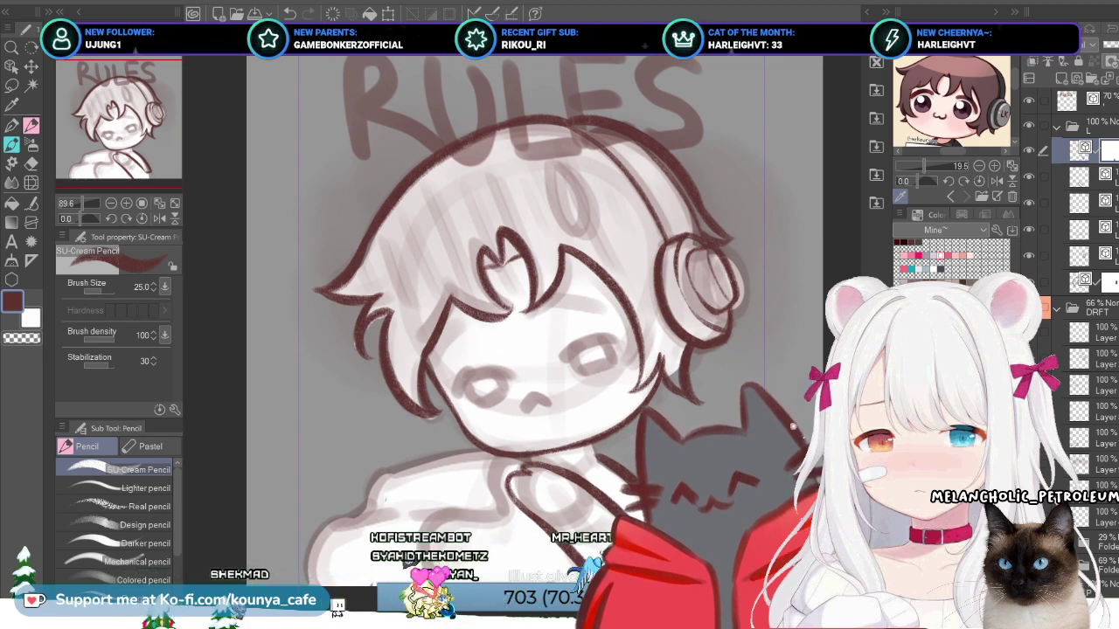
key("ctrl+shift+n")
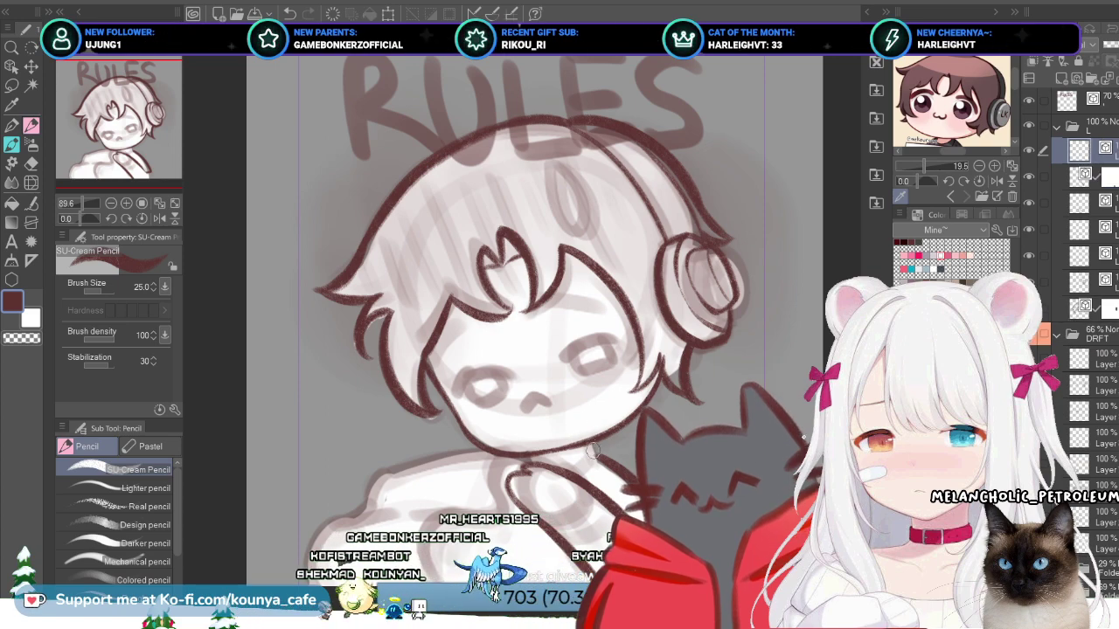
scroll(592, 449, "up", 4)
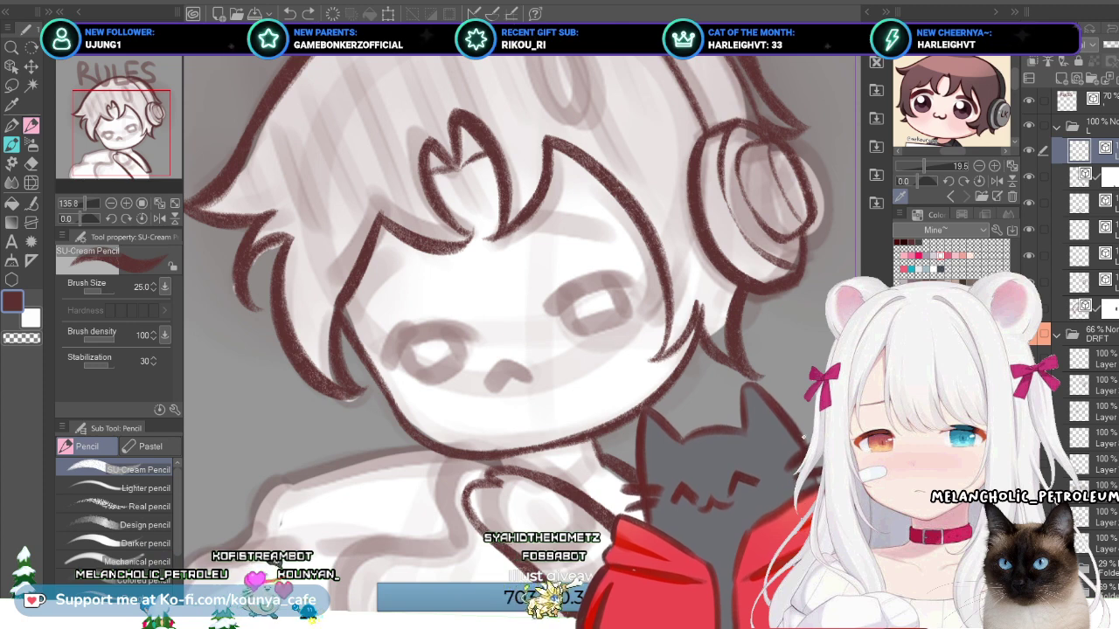
left_click(1081, 175)
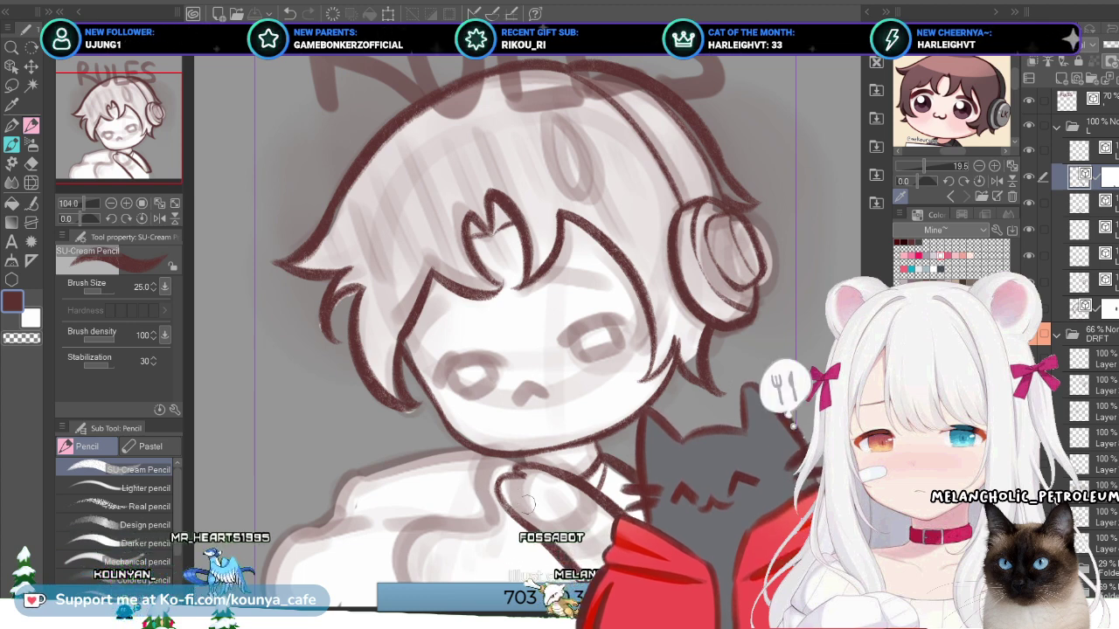
scroll(524, 249, "down", 1)
scroll(524, 262, "down", 1)
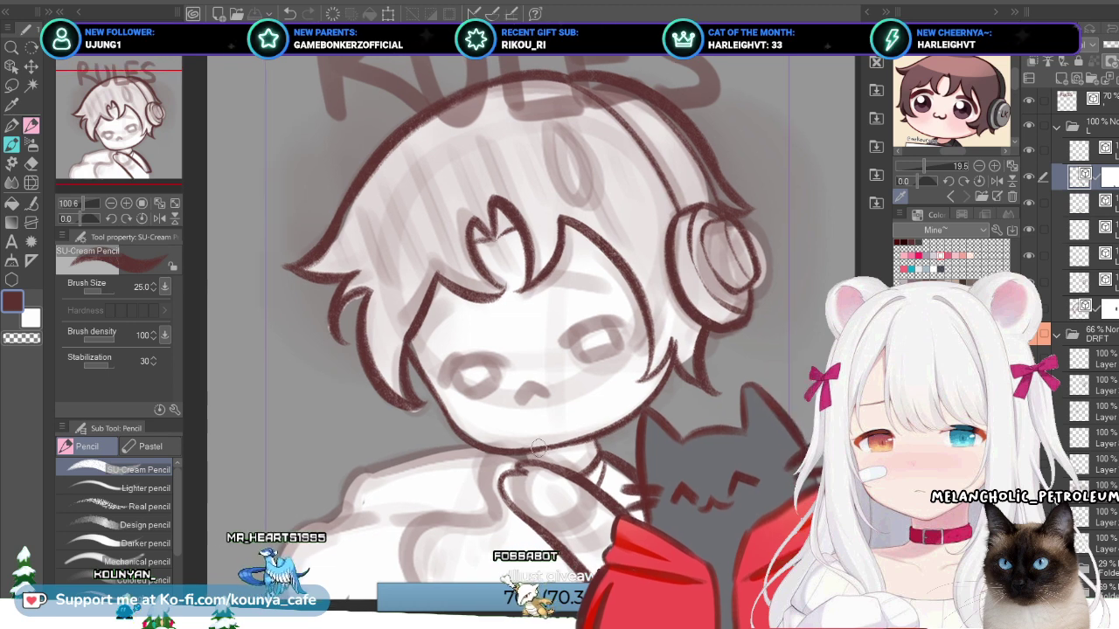
key("alt+bracketright")
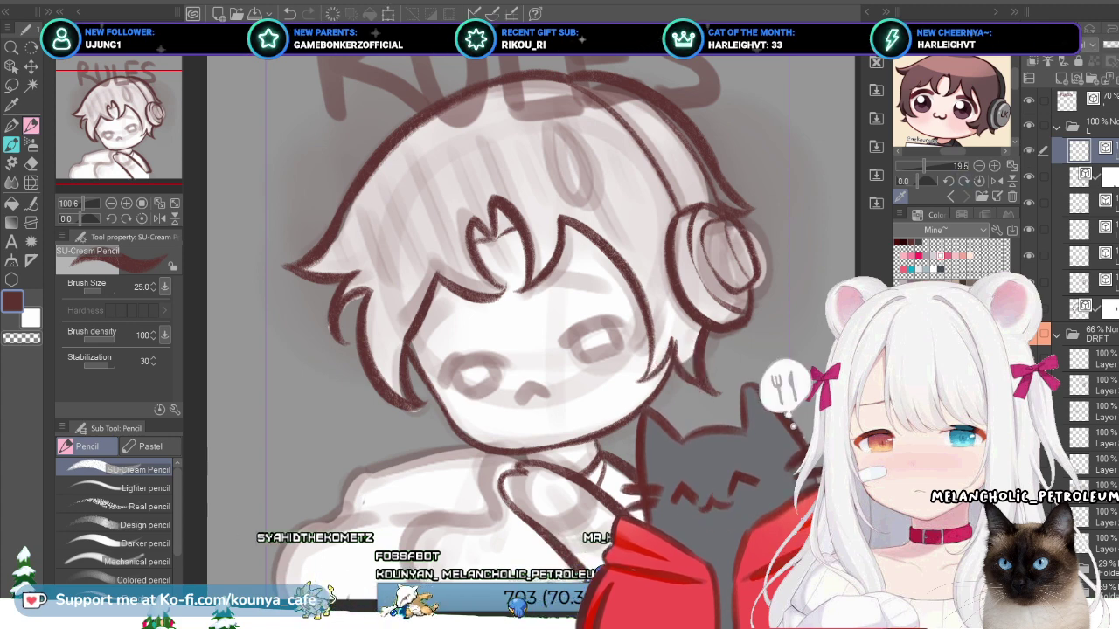
Step: Set the Adjust line width tool to Thicken for the top line layer and switch to the G-pen
key("y")
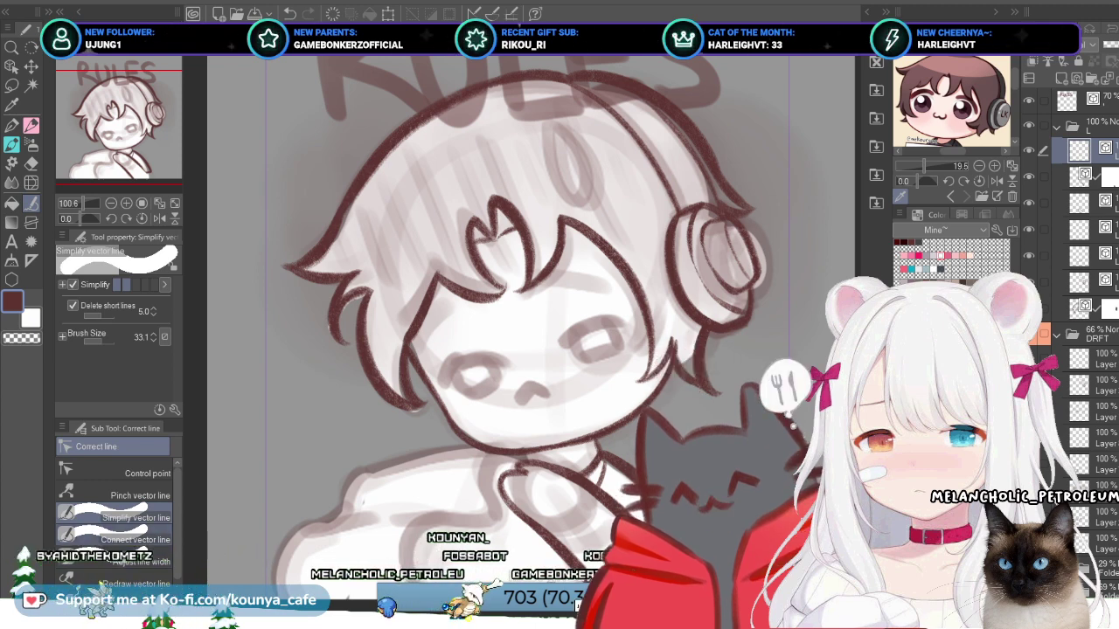
left_click(131, 561)
left_click(74, 282)
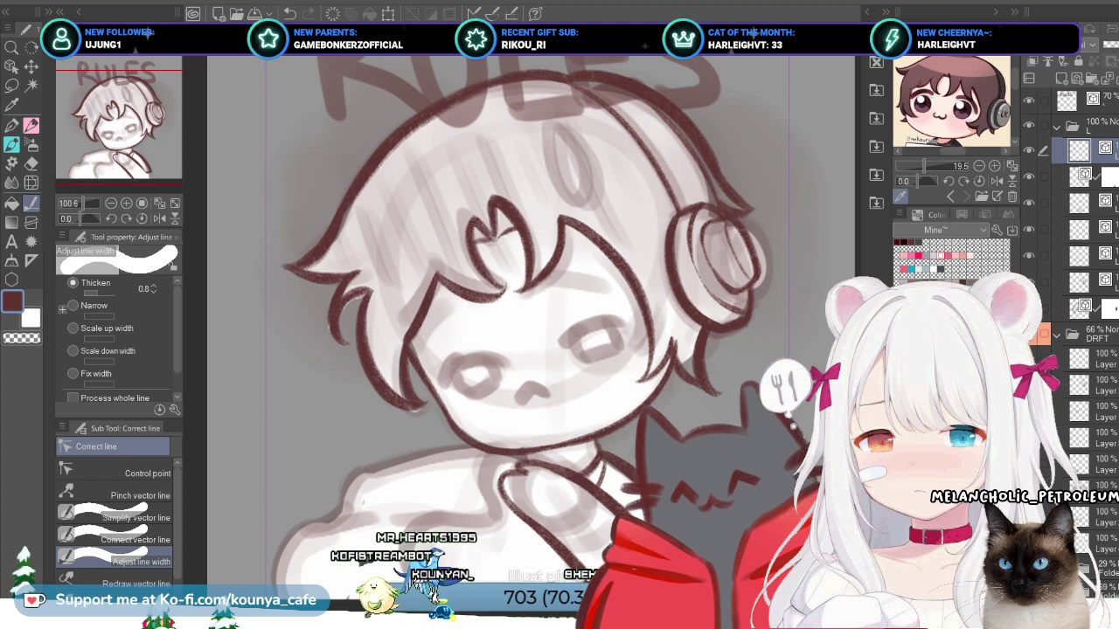
left_click_drag(524, 385, 515, 376)
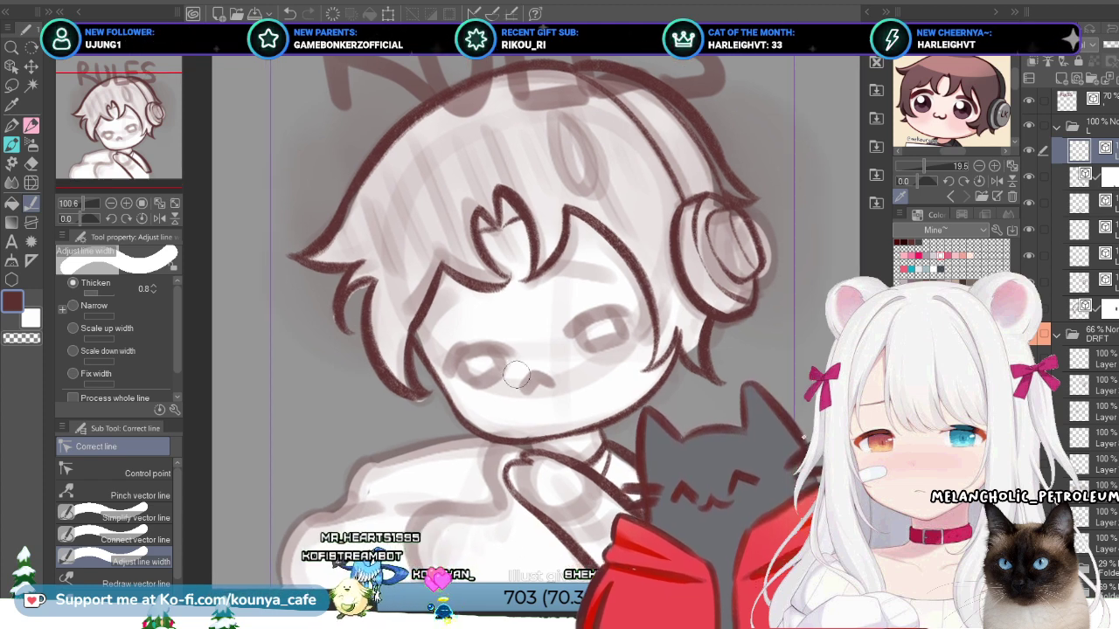
key("p")
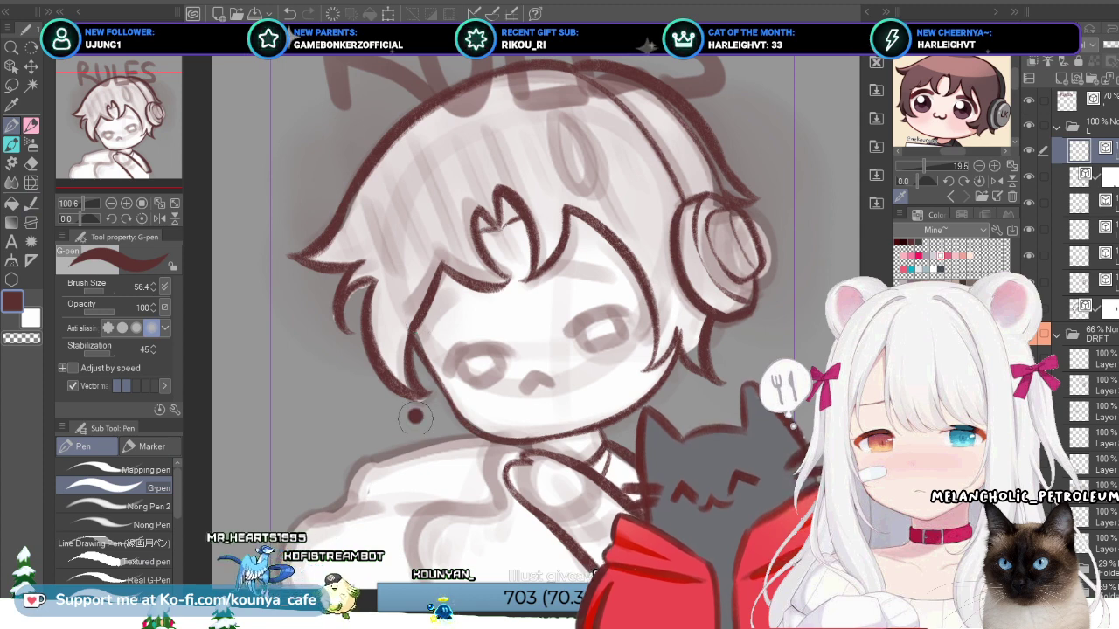
Step: Ink the shoulder, hood edge and sleeve fold beside the neck on a new layer, using the SU-Cream Pencil at size 28
key("p")
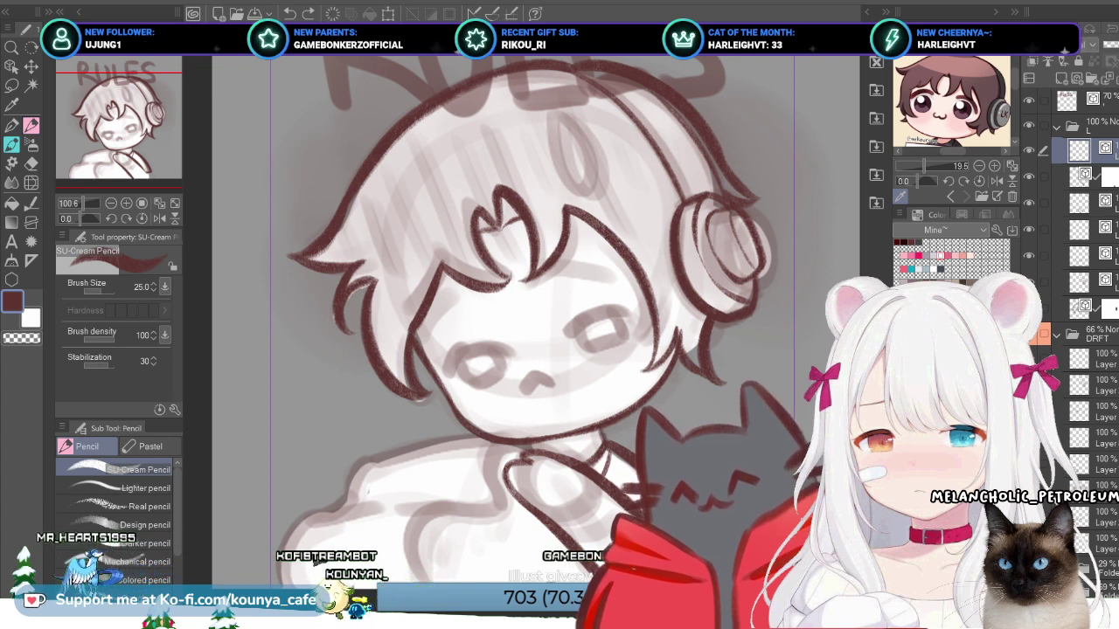
key("ctrl+shift+n")
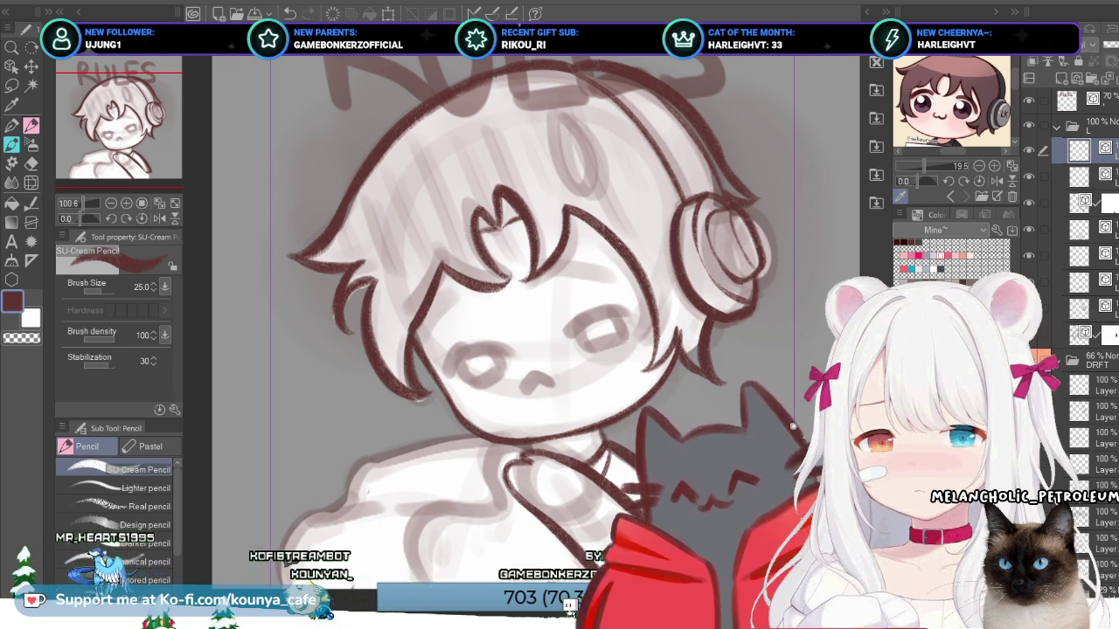
key("bracketright")
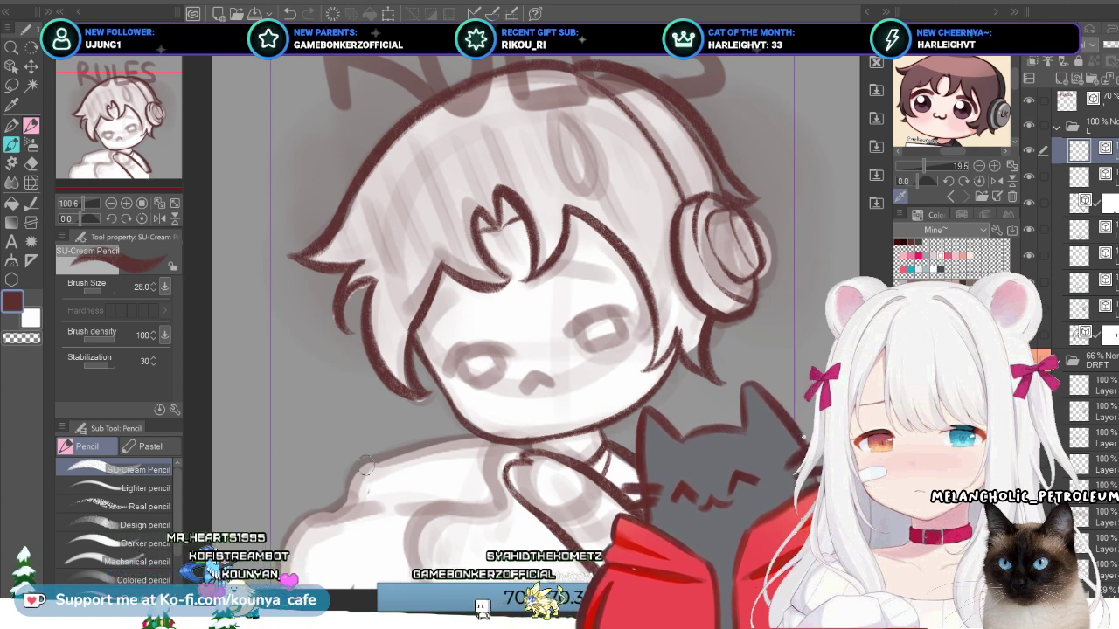
mouse_move(369, 458)
left_mouse_down()
mouse_move(341, 503)
mouse_move(304, 523)
left_mouse_up()
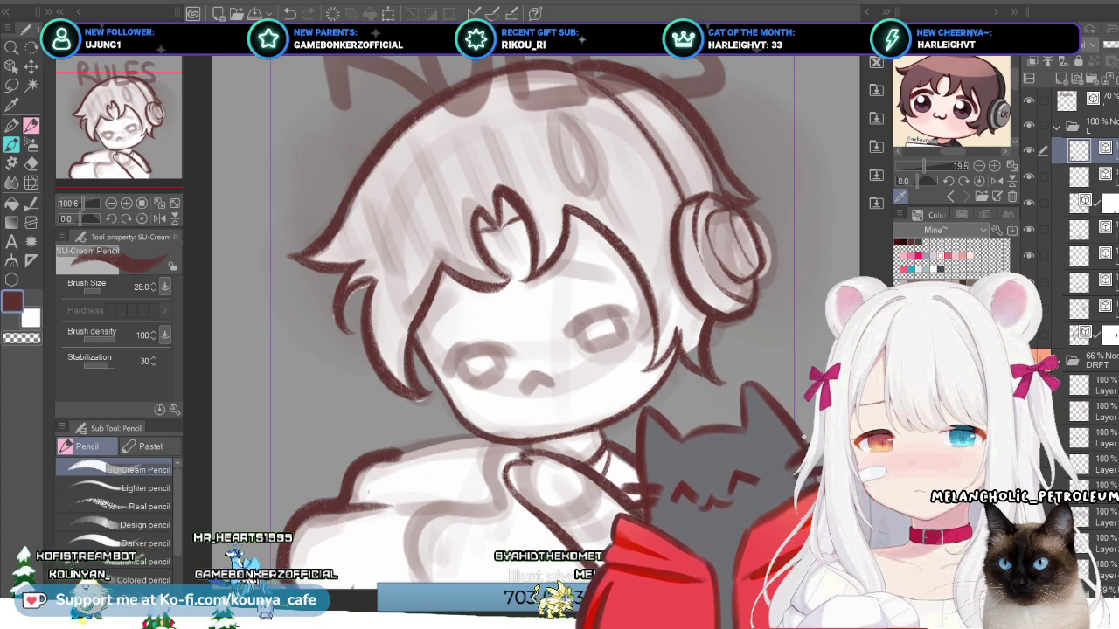
mouse_move(364, 456)
left_mouse_down()
mouse_move(498, 433)
mouse_move(528, 447)
left_mouse_up()
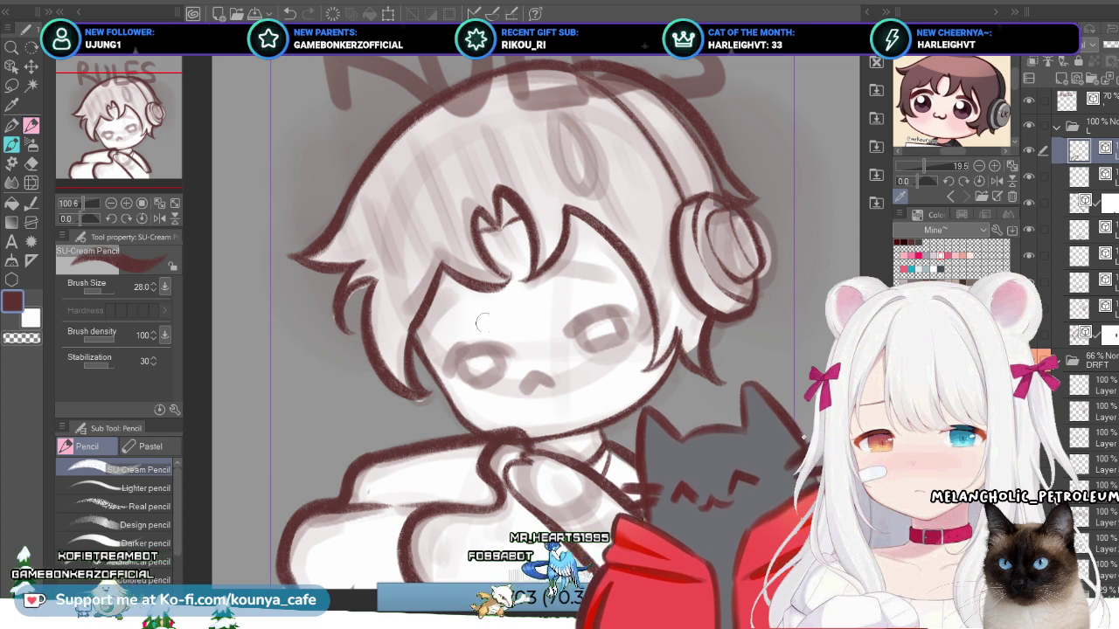
left_click_drag(437, 505, 381, 503)
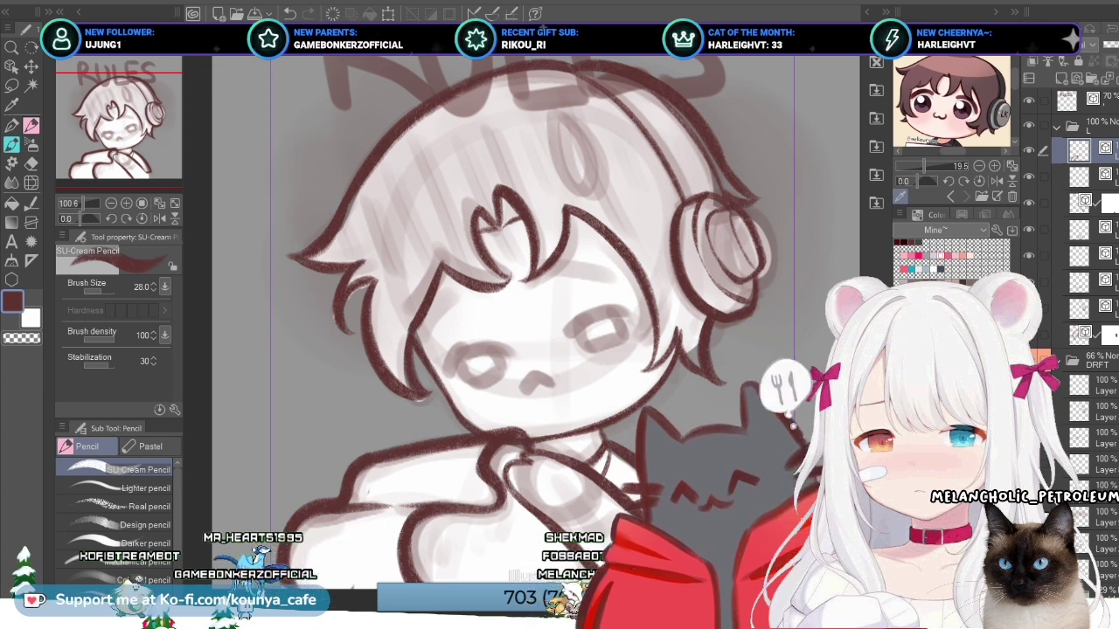
Step: Remove the extra layer above the masked line art layer and select the line layer directly beneath the masked one
scroll(536, 315, "up", 2)
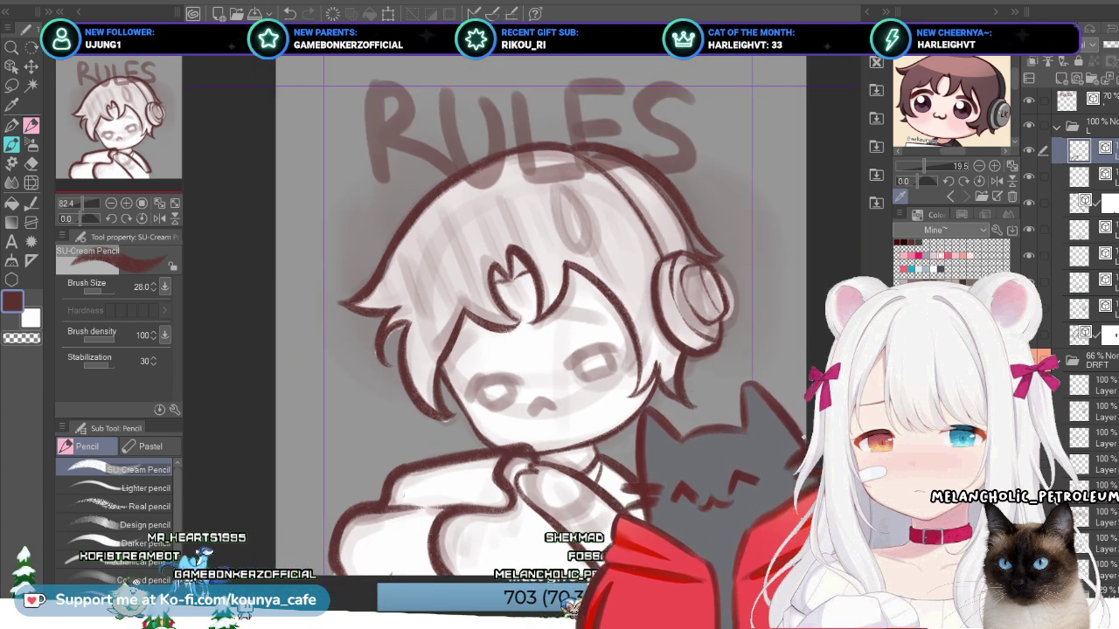
left_click(577, 474, "ctrl")
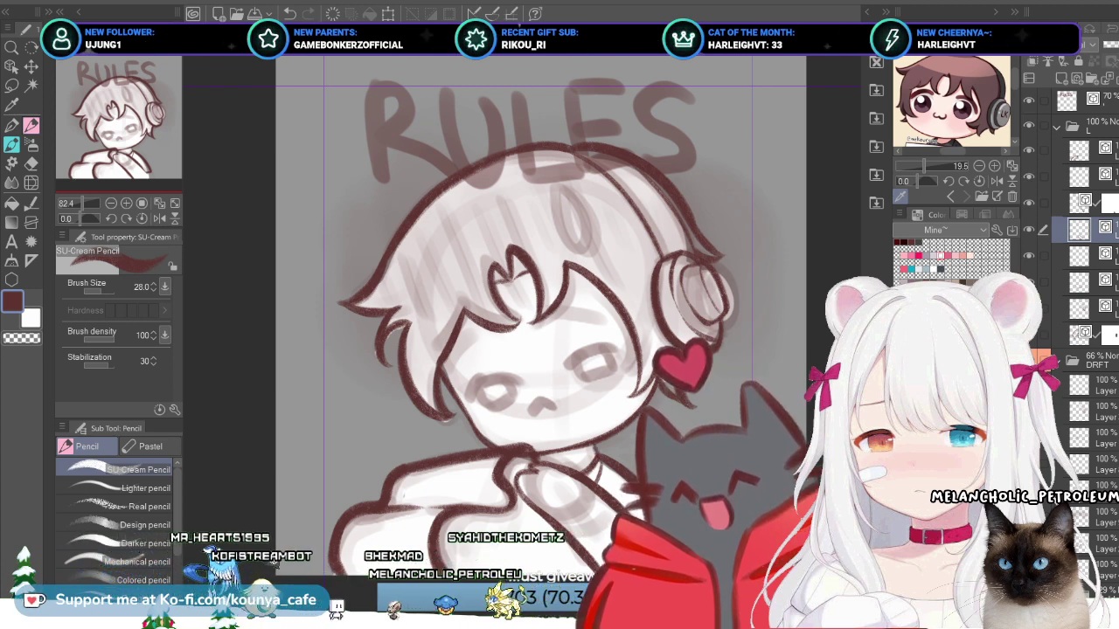
left_click(1084, 174)
left_click_drag(1084, 210, 1084, 214)
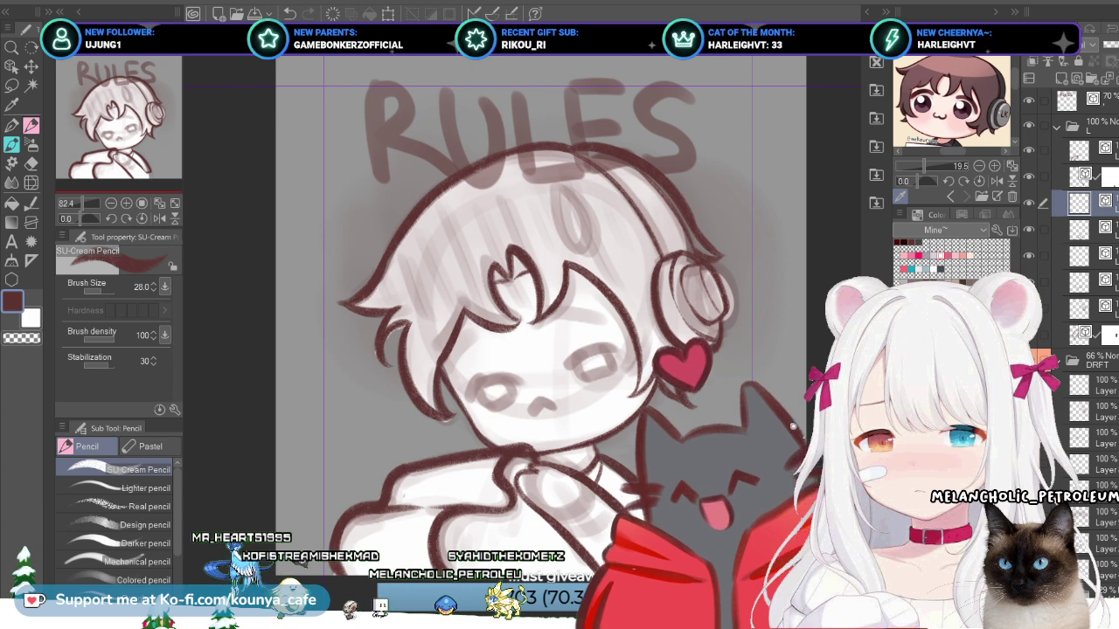
left_click(1042, 229)
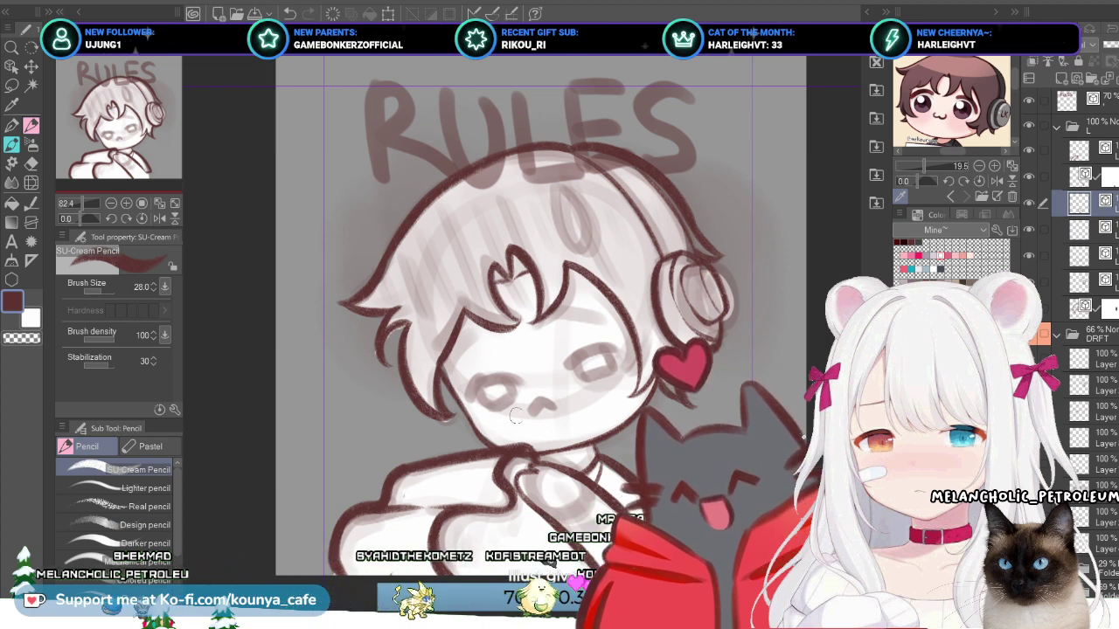
Step: Set the pencil size to 23 and make the layer holding the jaw line active
scroll(537, 315, "down", 2)
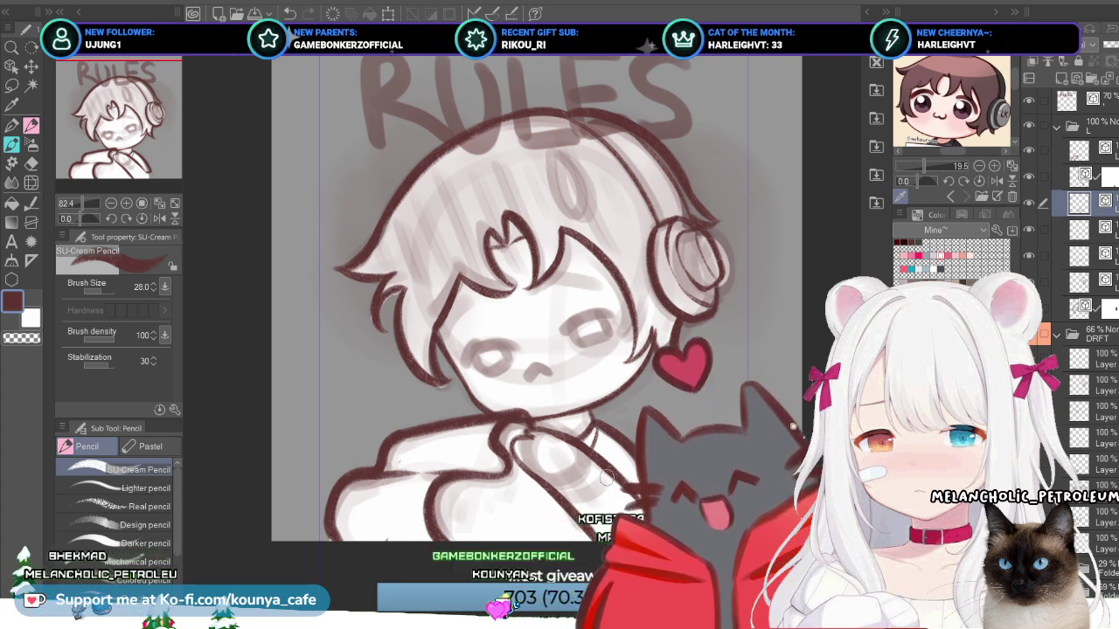
scroll(602, 475, "up", 1)
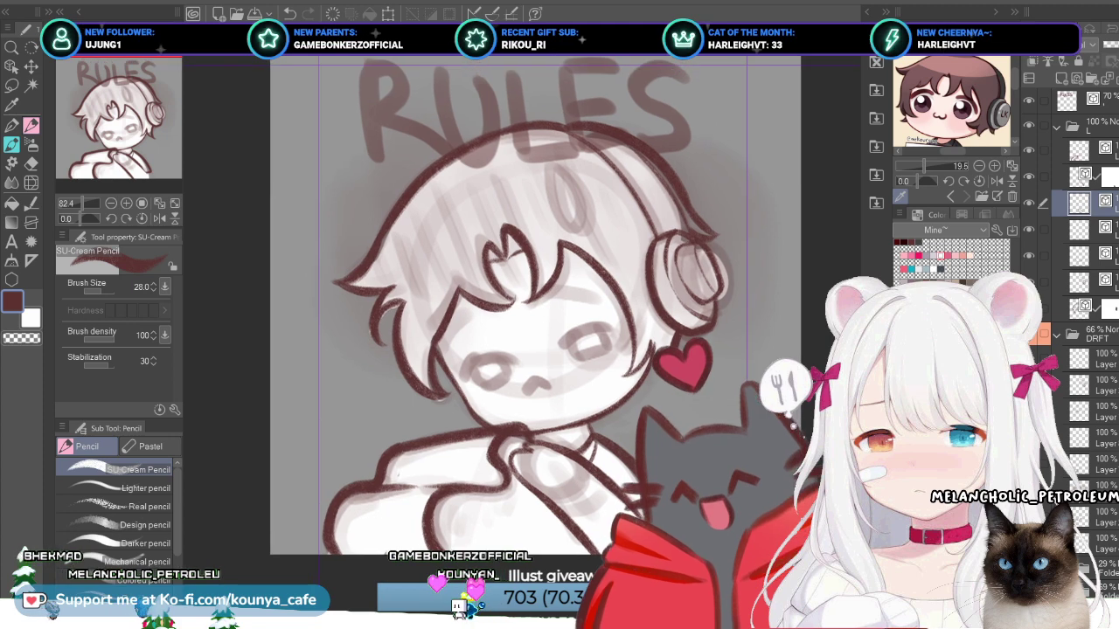
scroll(612, 503, "up", 2)
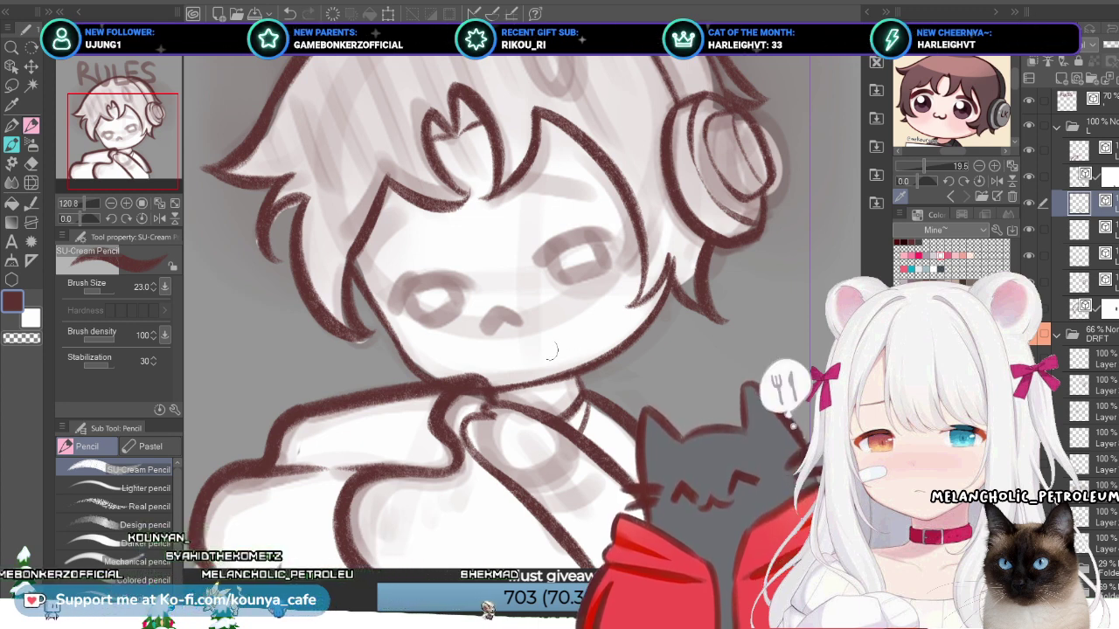
key("ctrl+v")
key("Return")
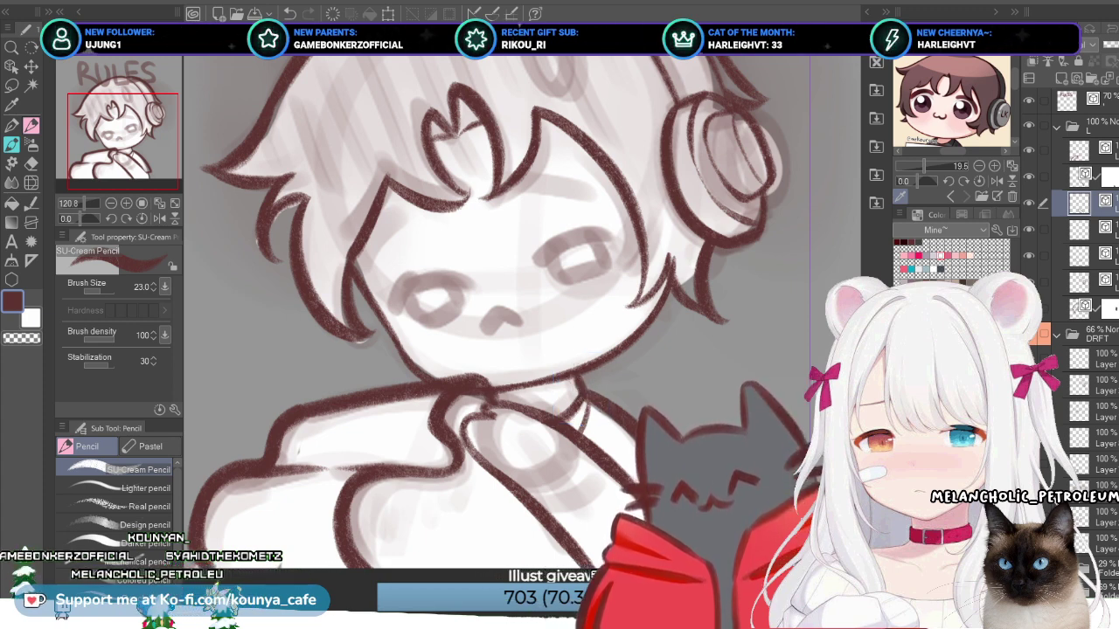
left_click(612, 354)
key("Delete")
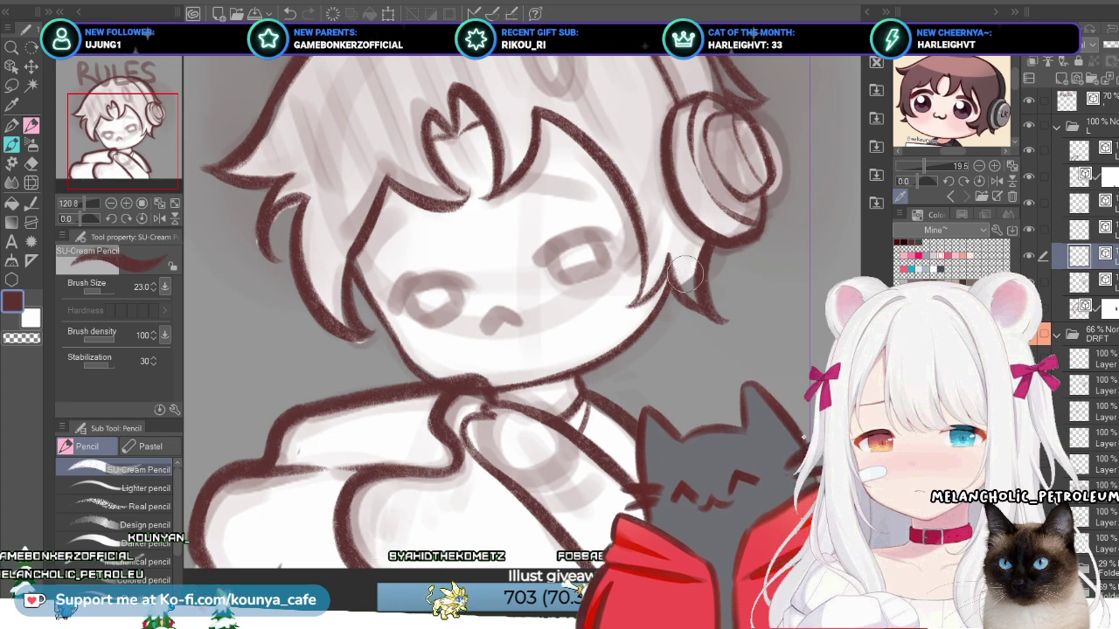
Step: Select the shoulder and collar strokes on the top line layer, and compare the drawing without and with that layer
scroll(686, 253, "down", 3)
scroll(581, 262, "up", 2)
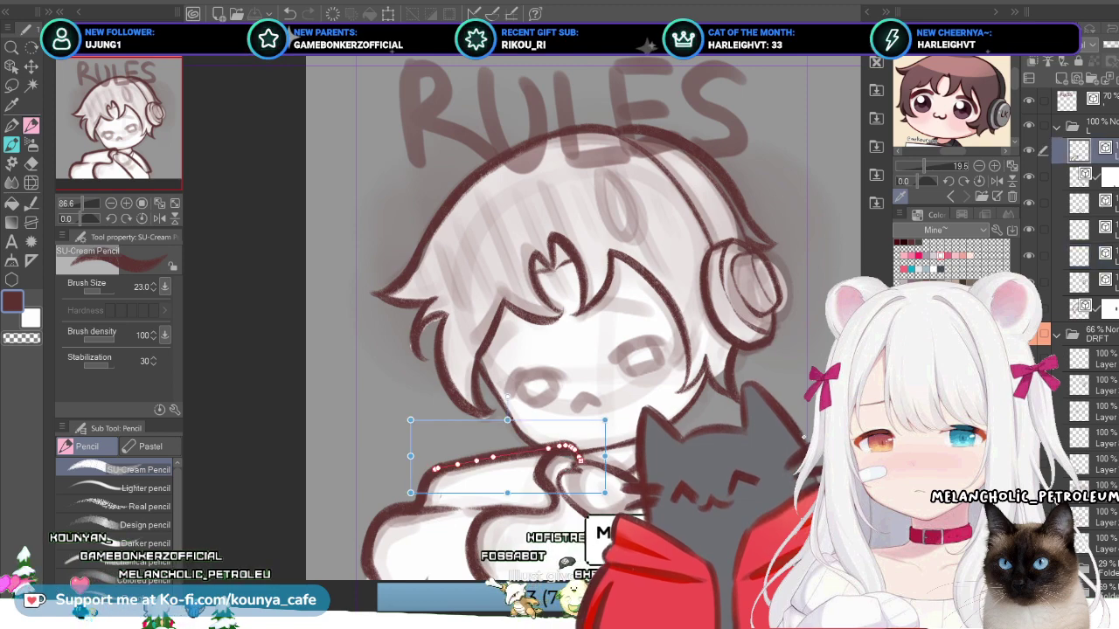
key("alt+]")
key("alt+]")
key("alt+]")
key("alt+]")
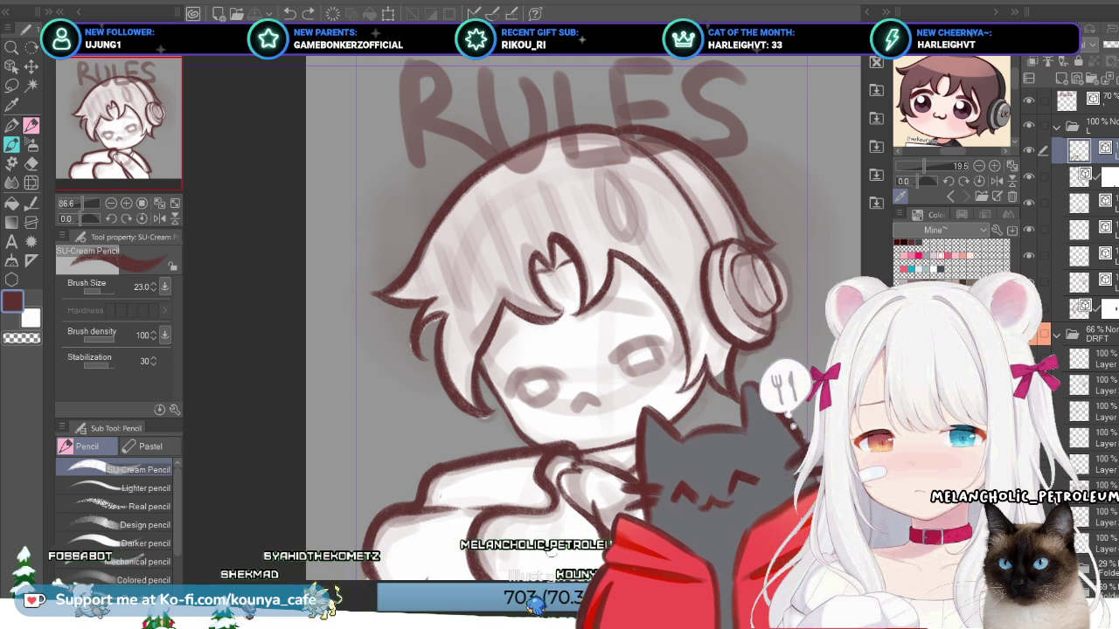
left_click_drag(570, 480, 626, 480)
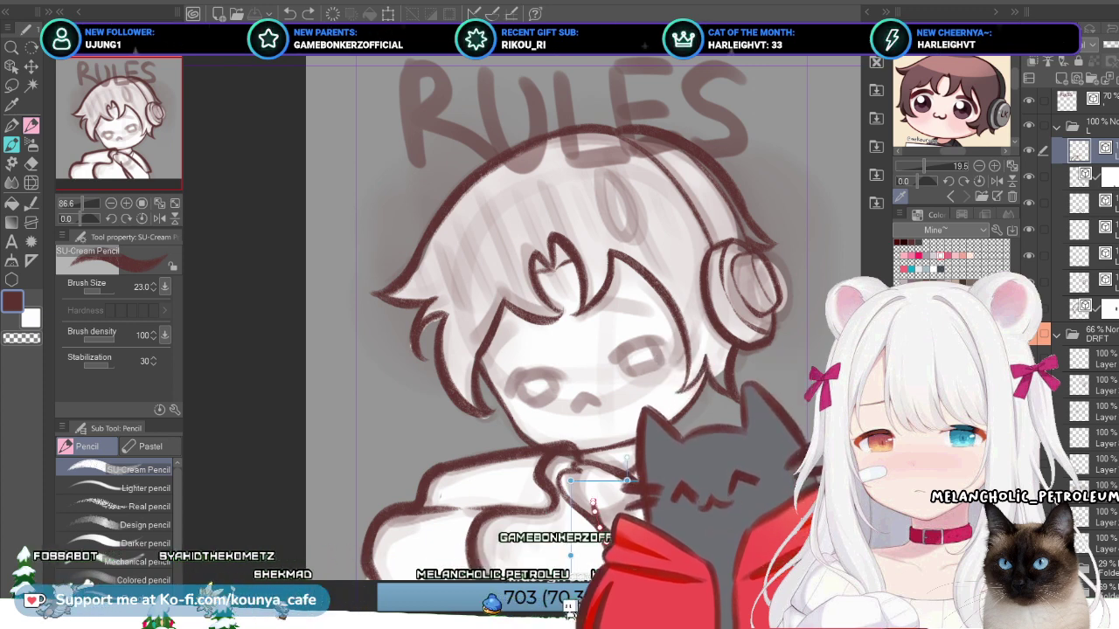
key("ctrl+z")
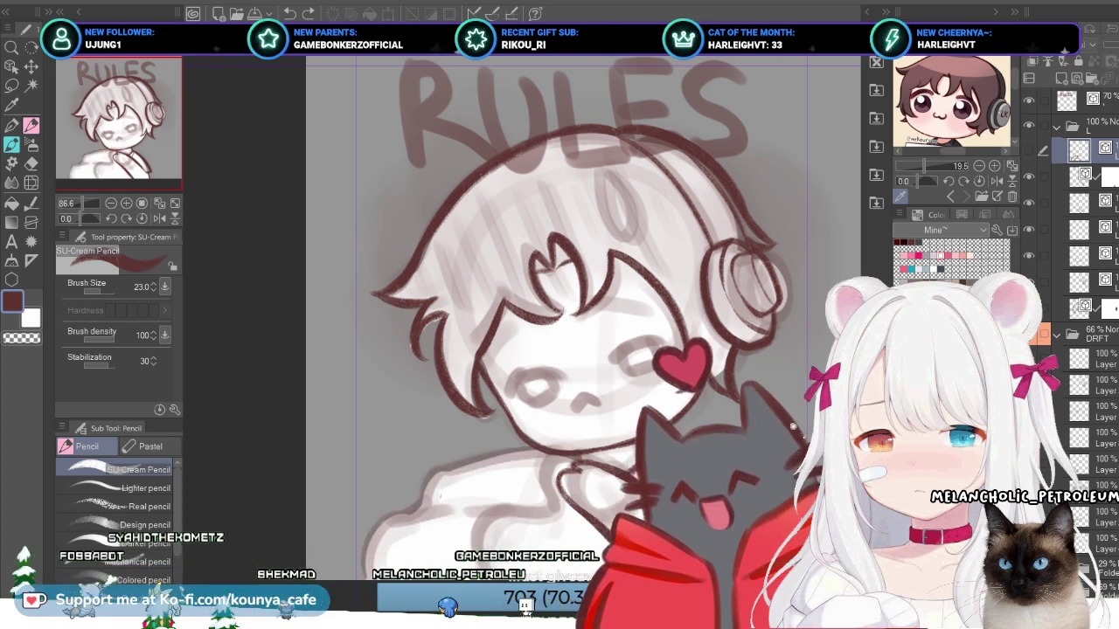
key("ctrl+y")
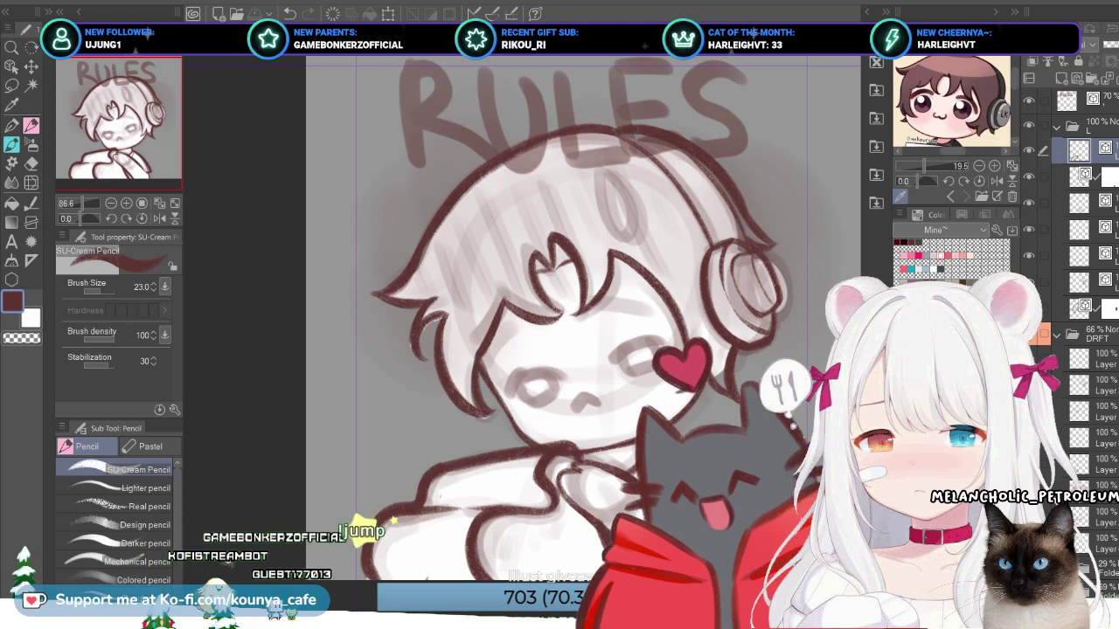
Step: Collapse the line art folder L and the draft folder DRFT in the layer list
left_click_drag(568, 323, 539, 319)
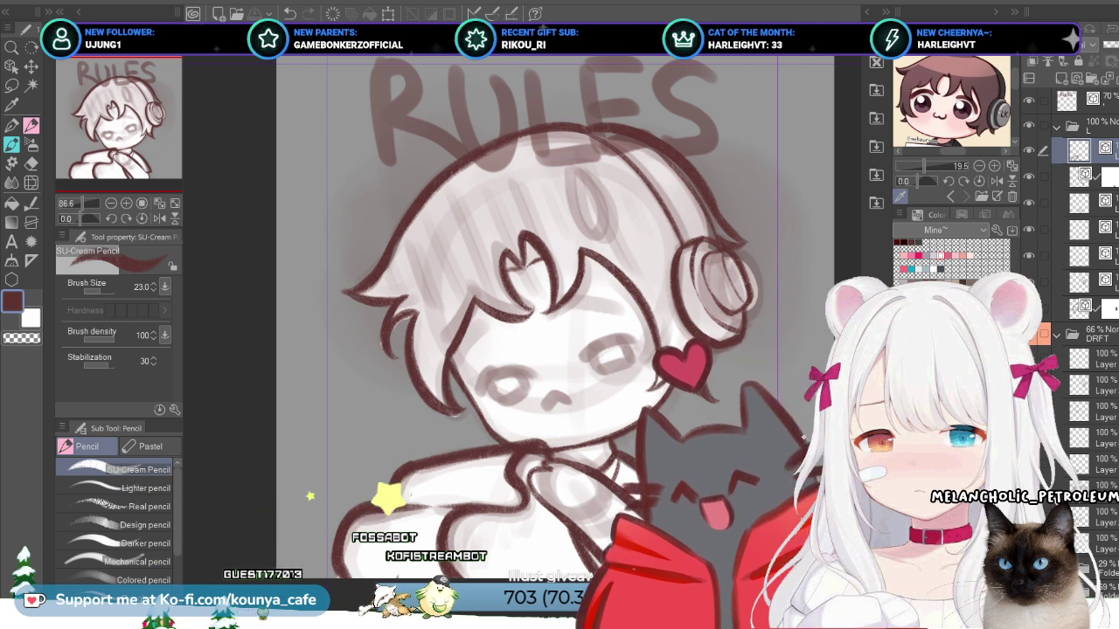
scroll(638, 520, "down", 3)
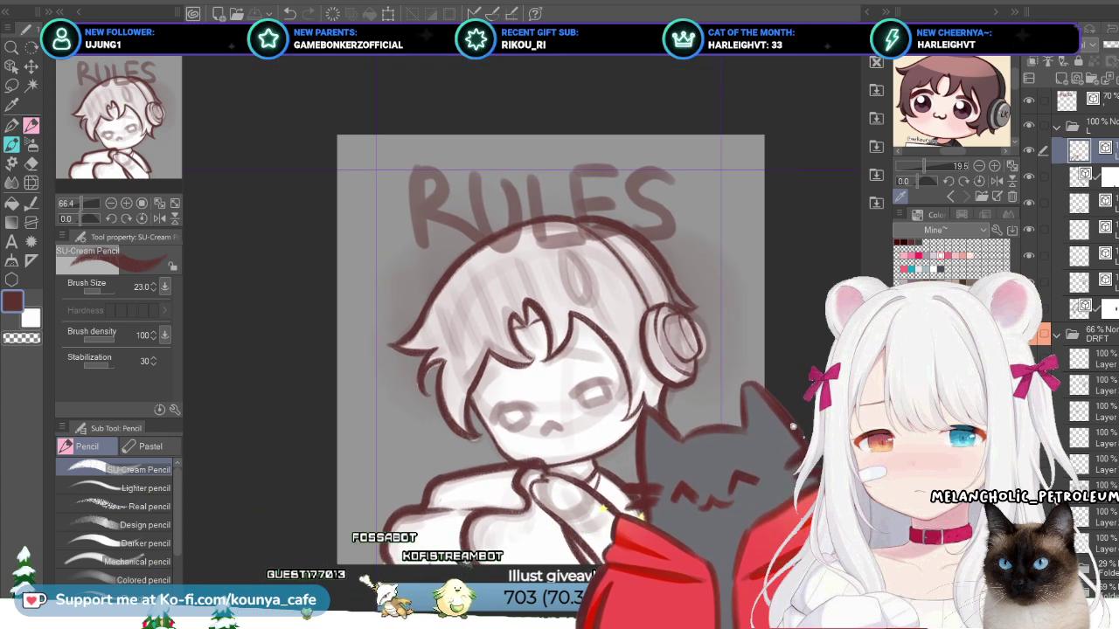
scroll(527, 428, "up", 2)
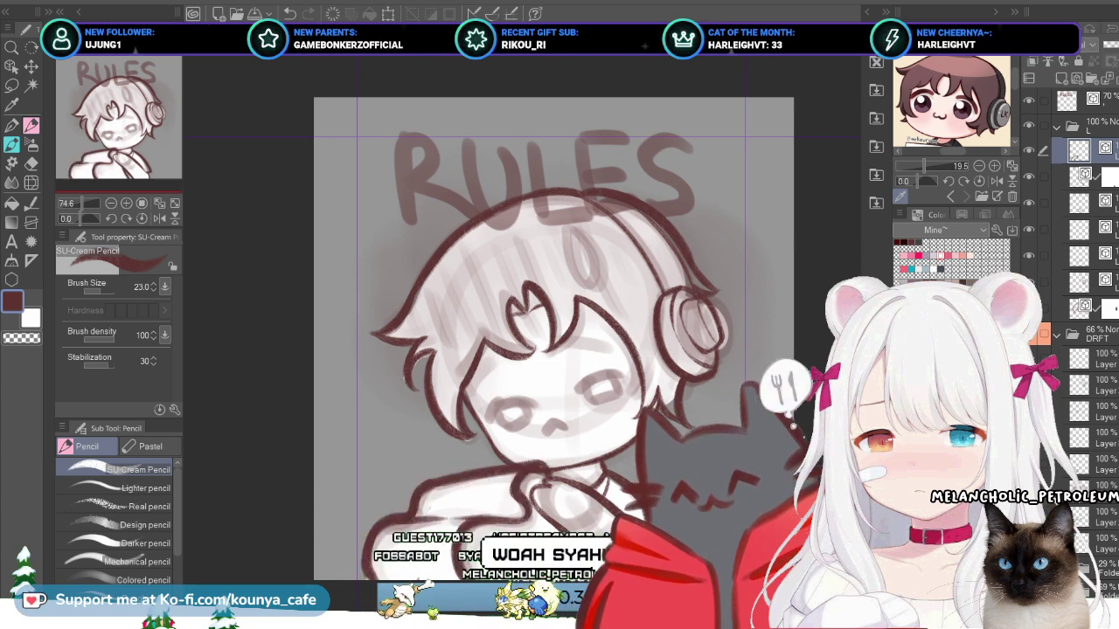
left_click(1084, 124)
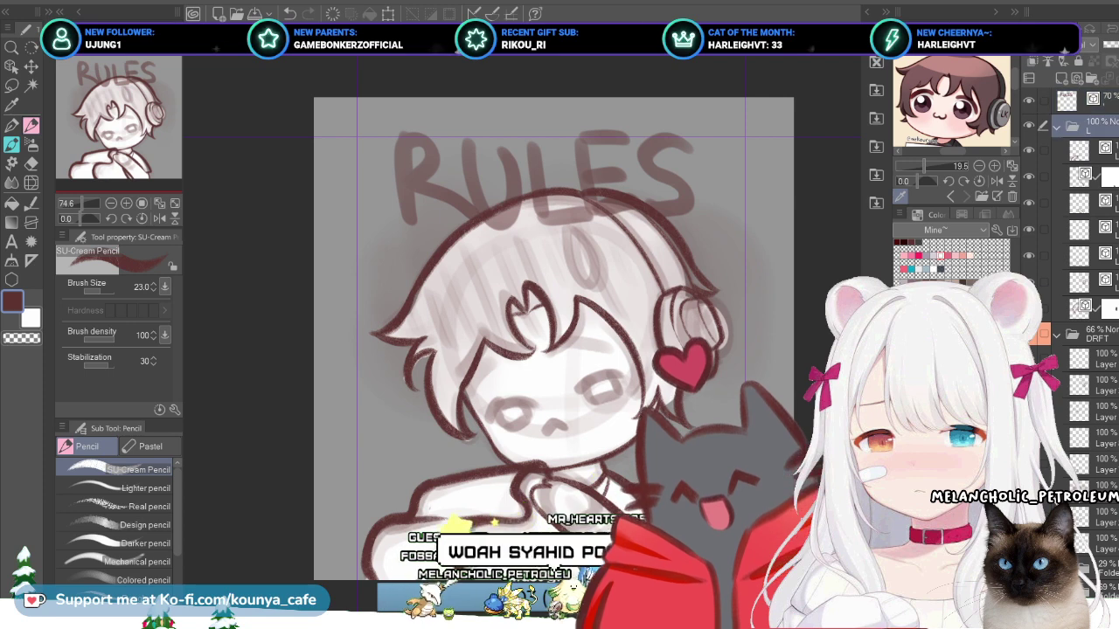
left_click(1057, 126)
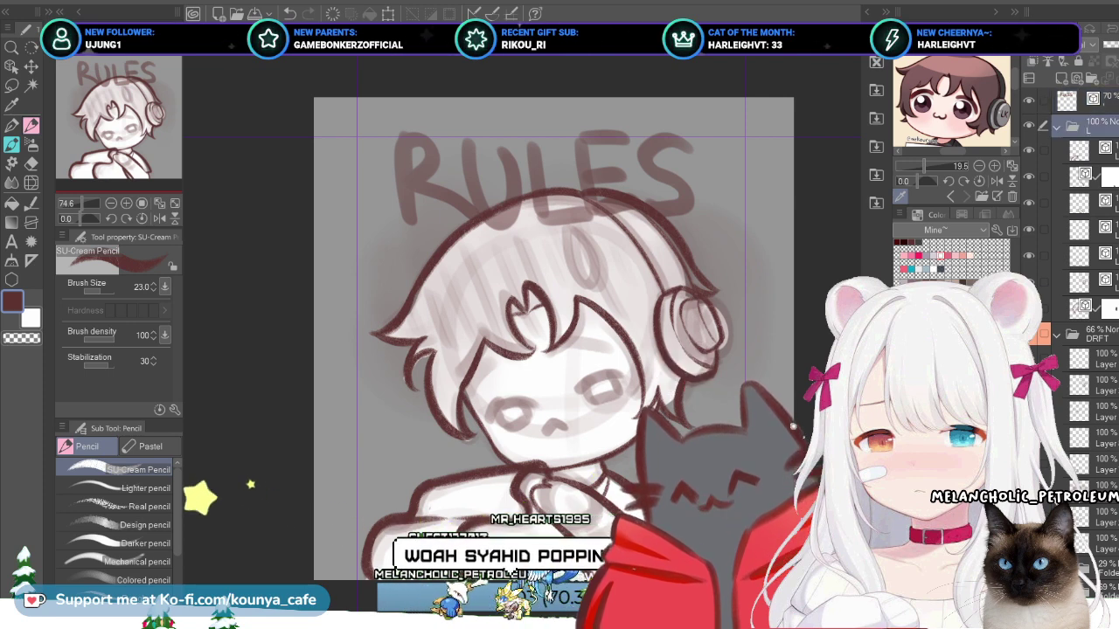
left_click(1057, 150)
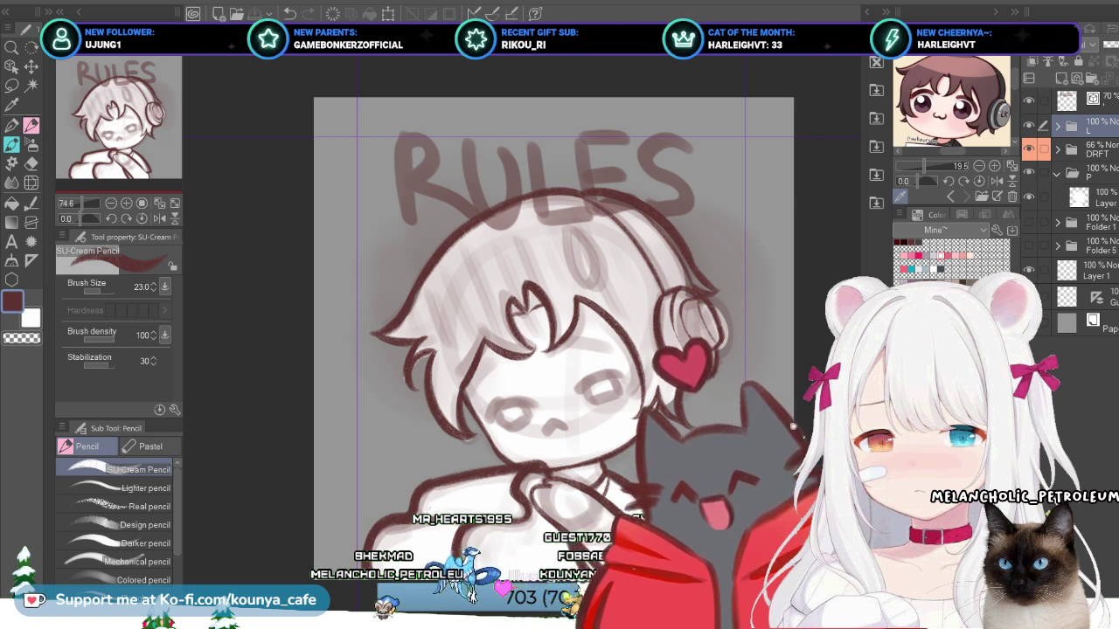
left_click(1057, 126)
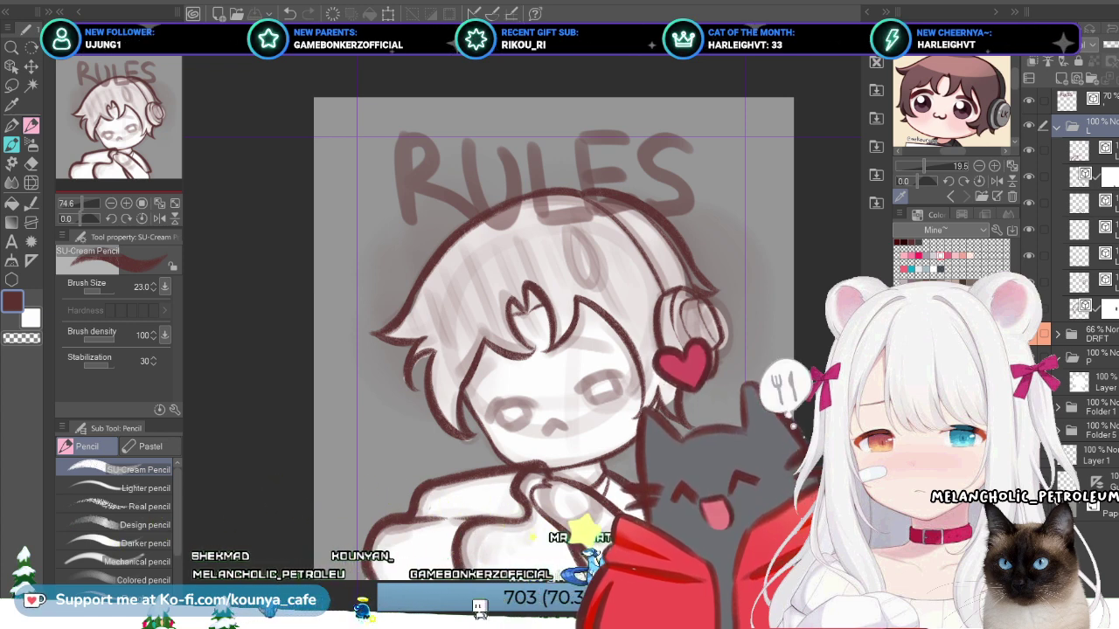
left_click(1057, 127)
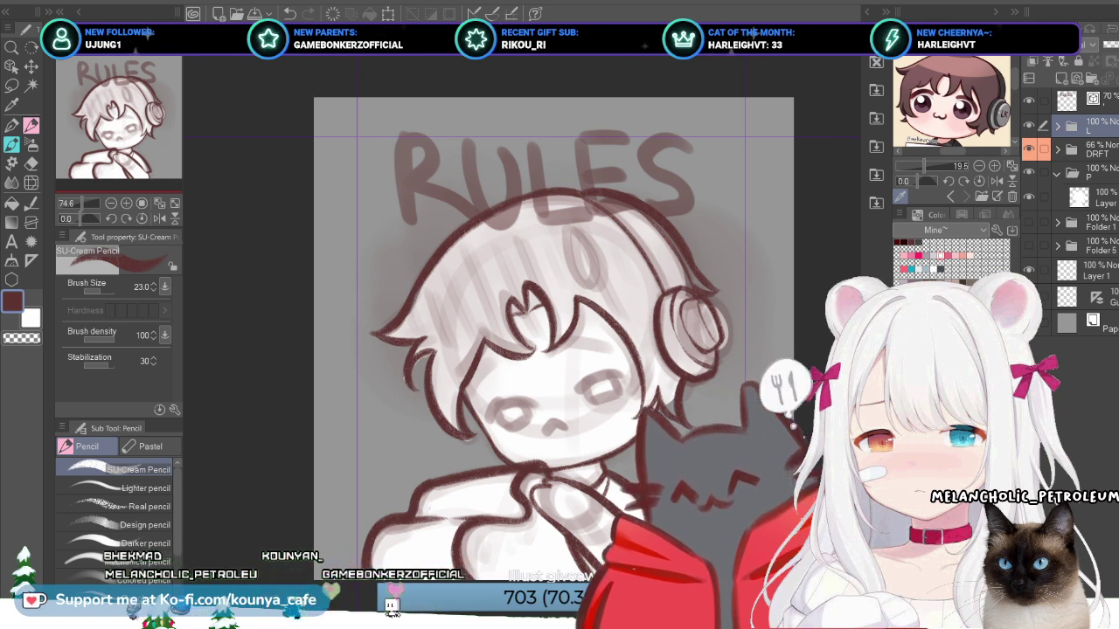
Step: Darken the gray of the Paper layer, switch the drawing colour to white and remove Layer 1 above the guide layer
left_click(1080, 322)
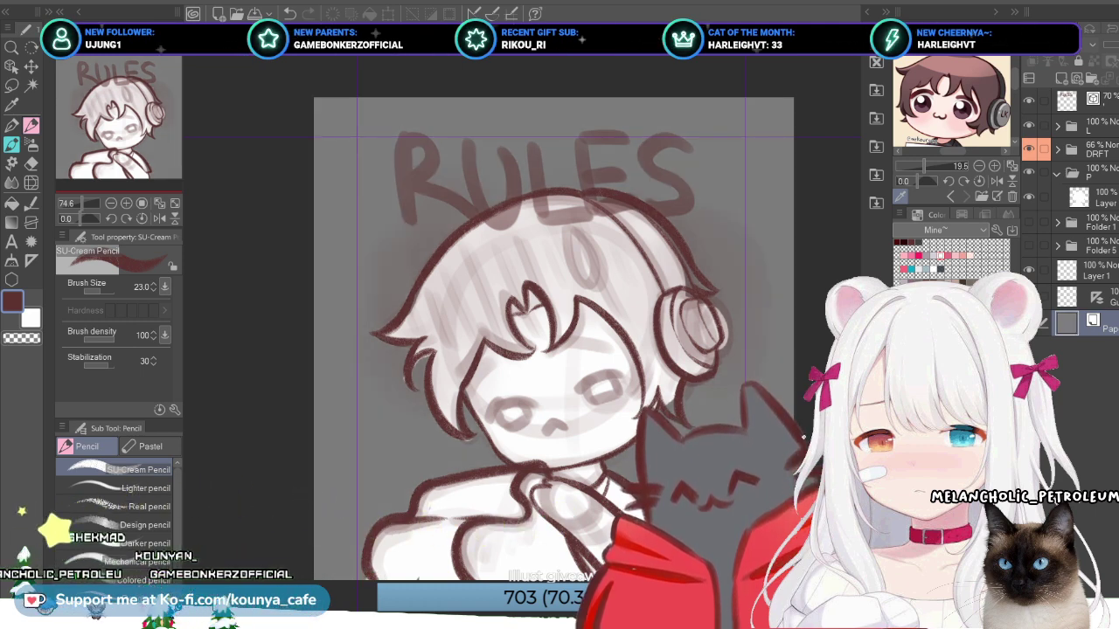
key("alt+]")
key("alt+]")
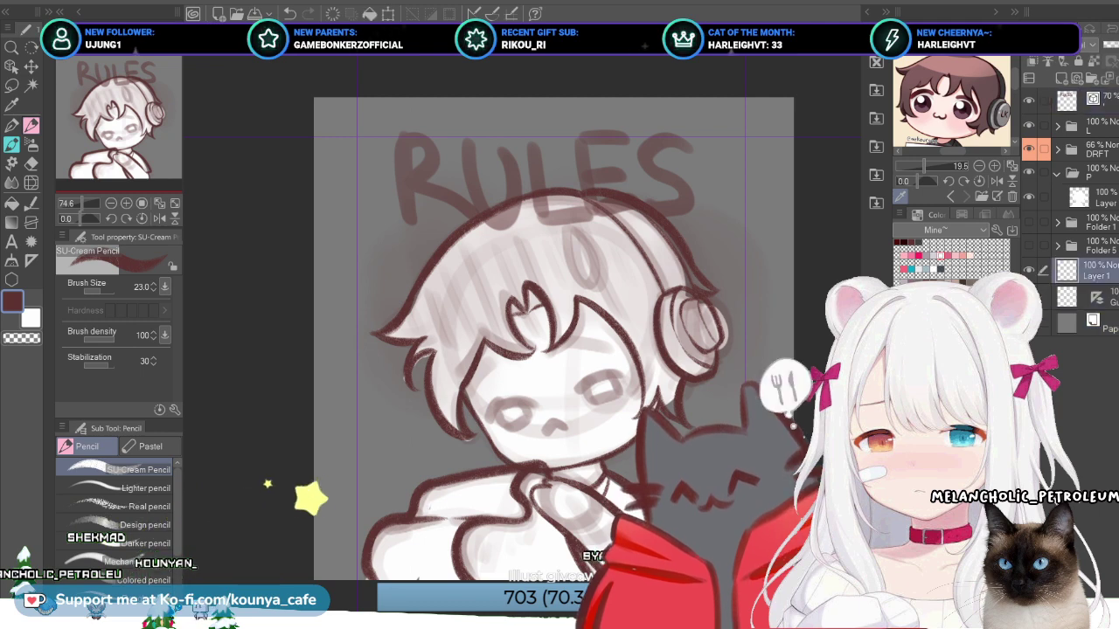
key("x")
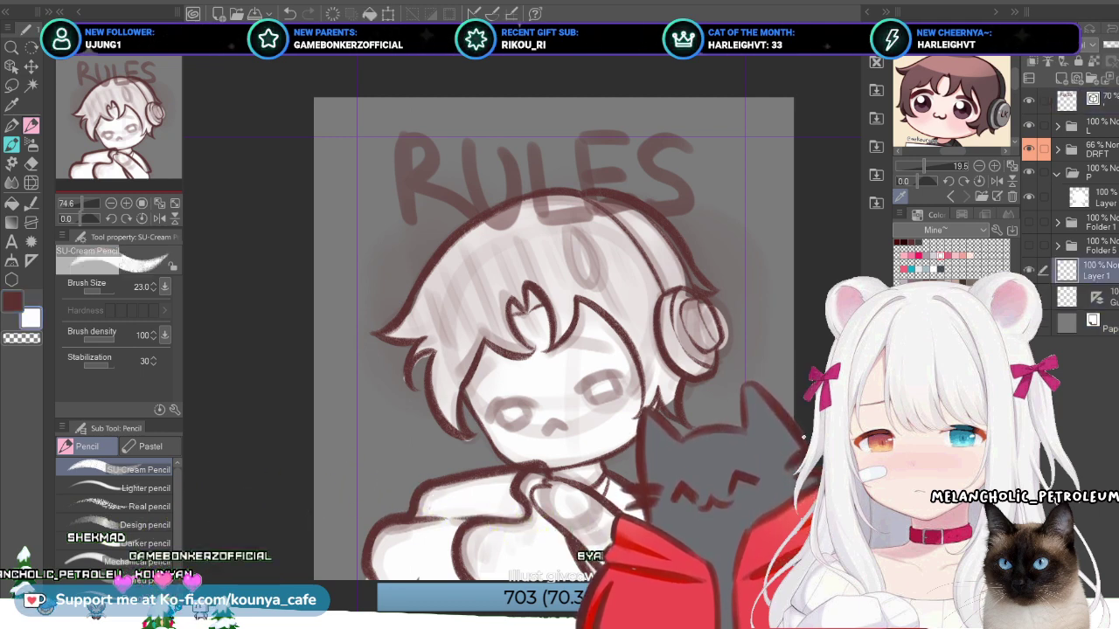
key("ctrl+e")
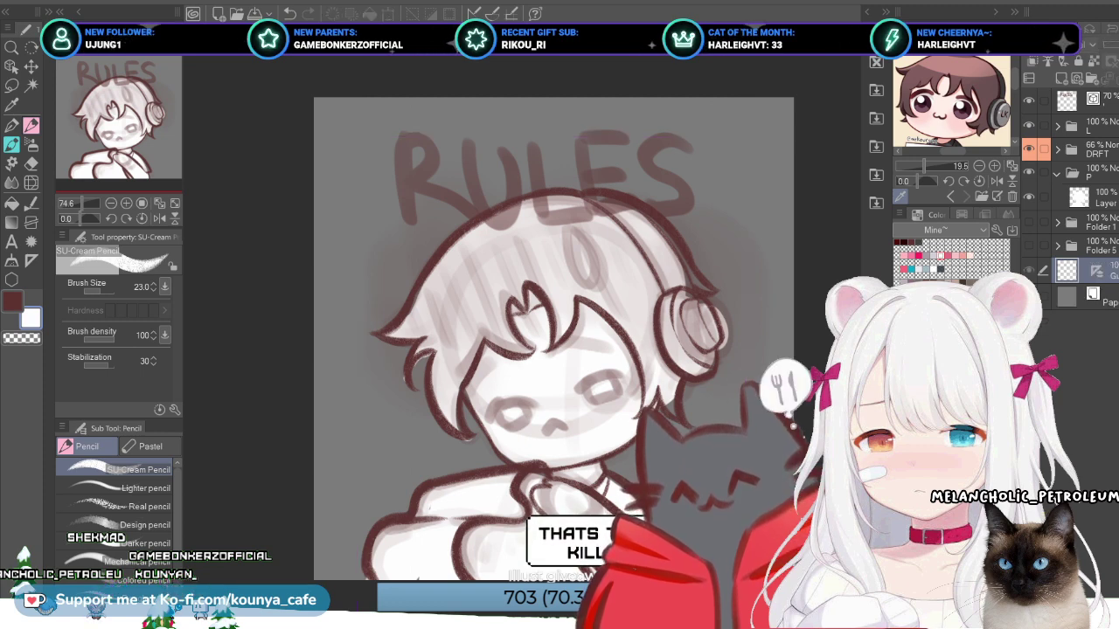
Step: Switch to the G-pen, make a merged copy of line art folder L, and place it first inside that folder
left_click(1080, 198)
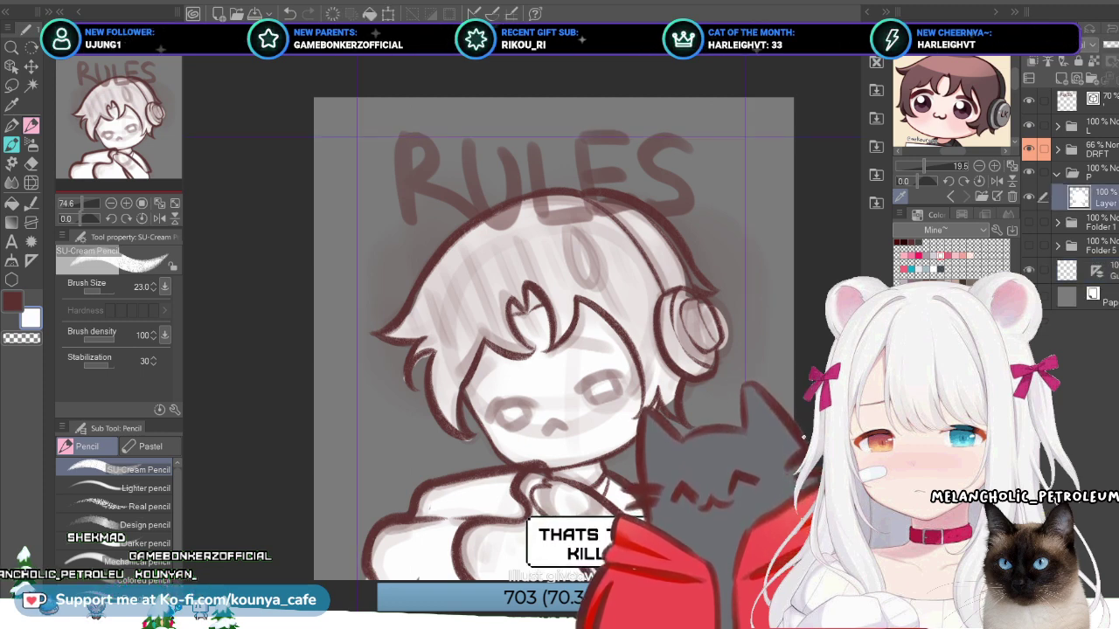
key("p")
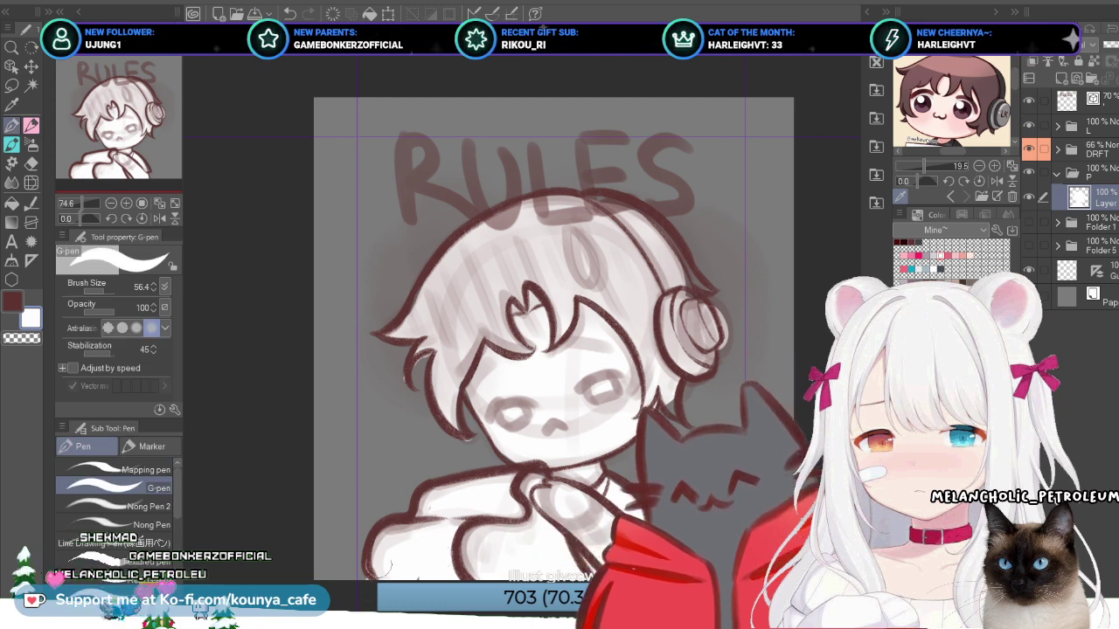
key("alt+]")
key("alt+]")
key("alt+]")
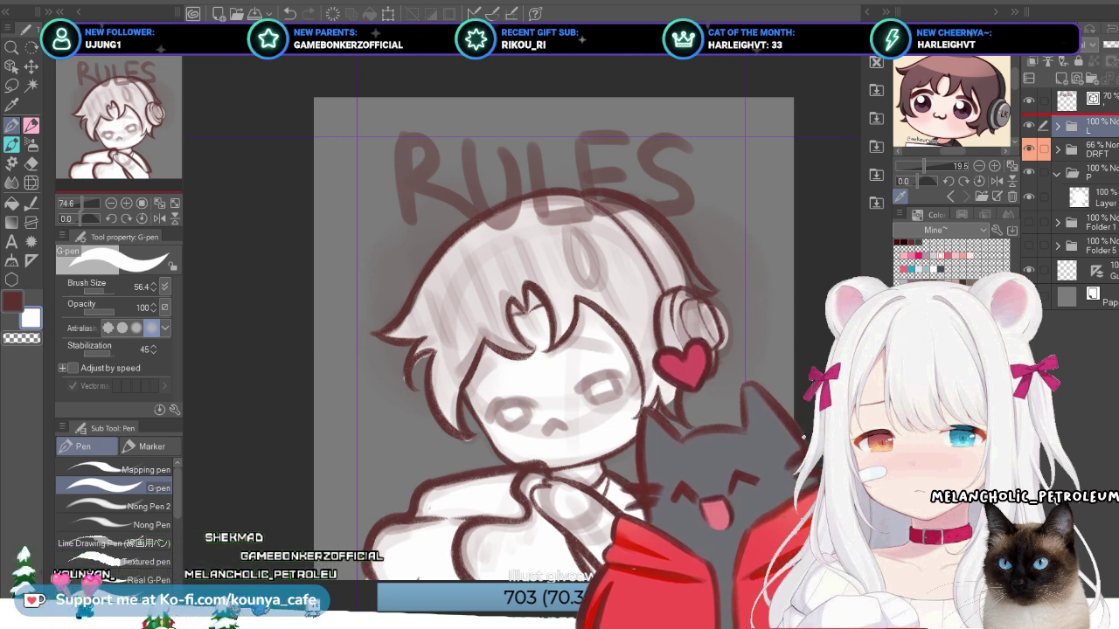
key("ctrl+shift+n")
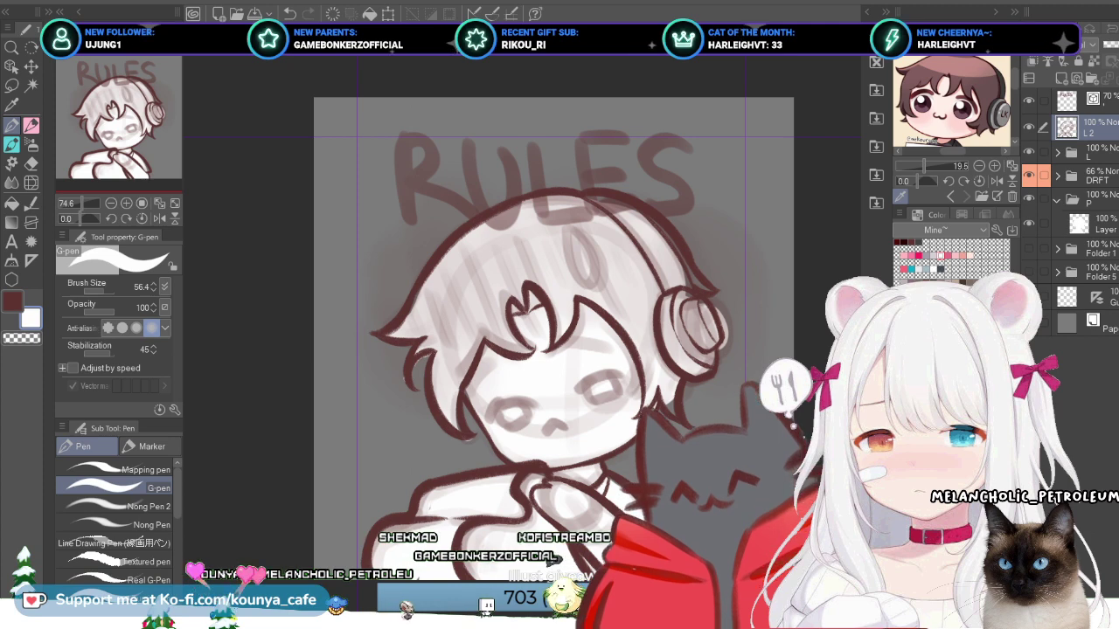
left_click(1058, 152)
left_click_drag(1083, 127, 1083, 155)
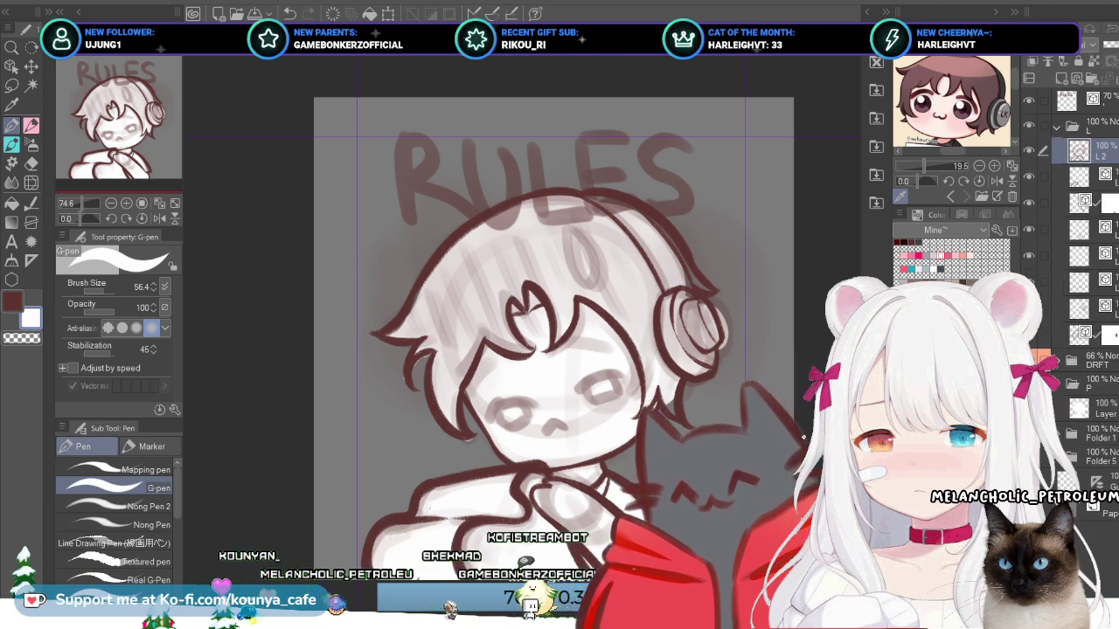
Step: Lower the opacity of line art folder L to 41% and make the paint layer of folder P active
left_click(1084, 125)
left_click_drag(1103, 44, 1079, 44)
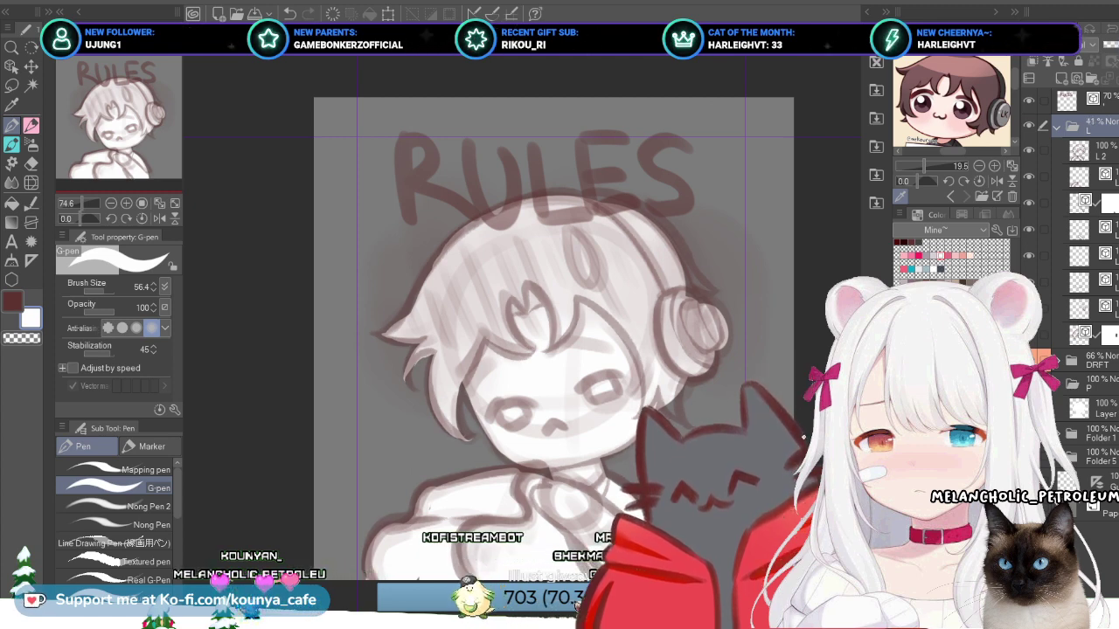
left_click(792, 425, "ctrl+shift")
key("ctrl+plus")
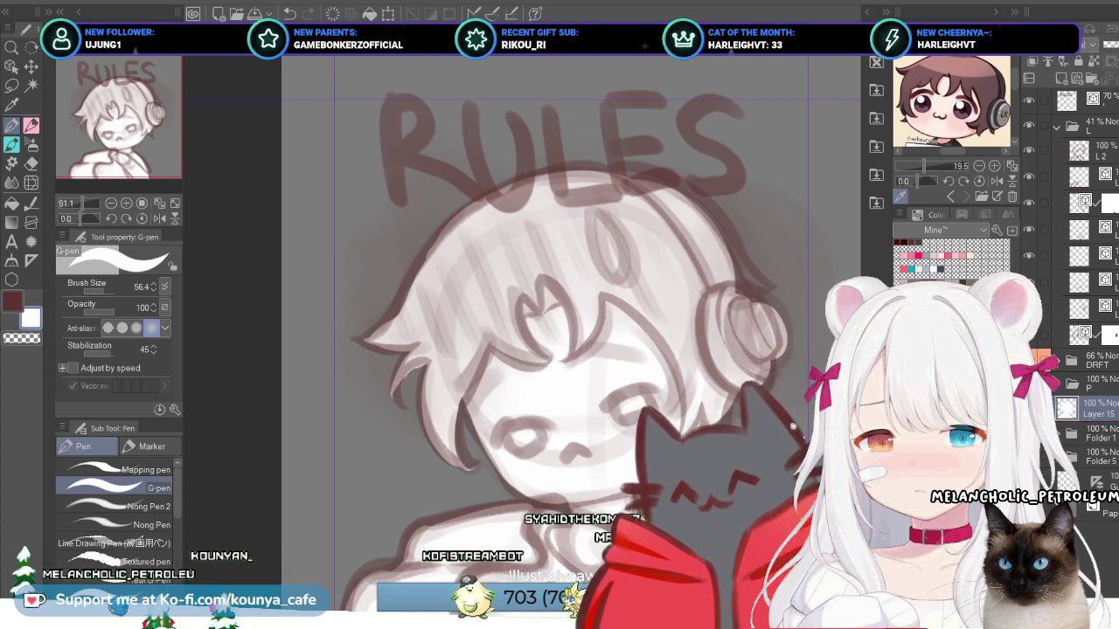
left_click(1093, 383)
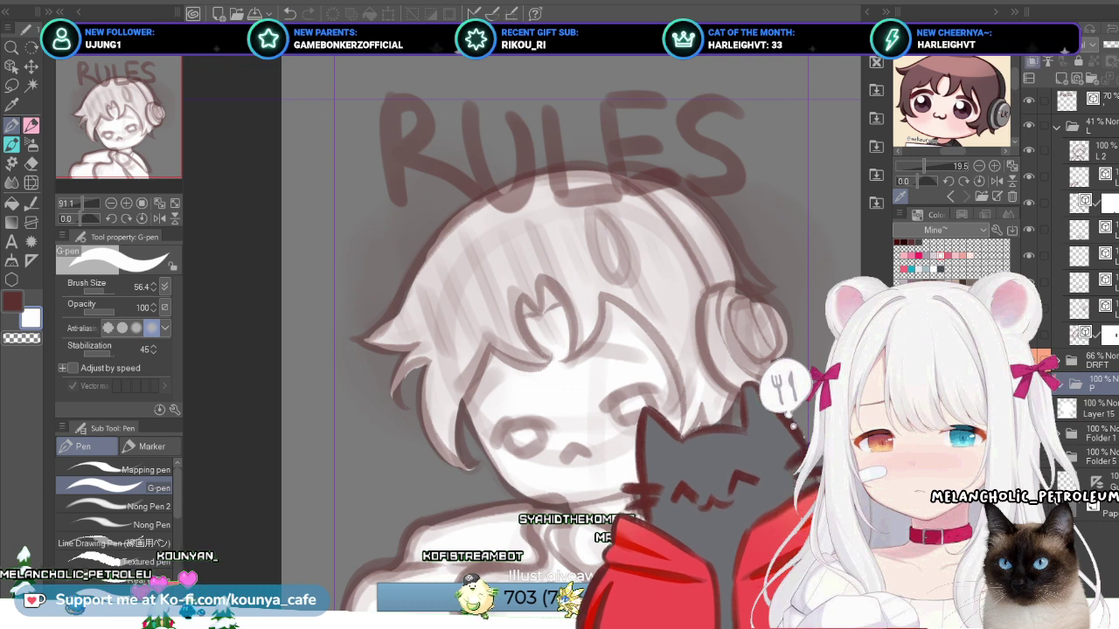
left_click(1092, 407)
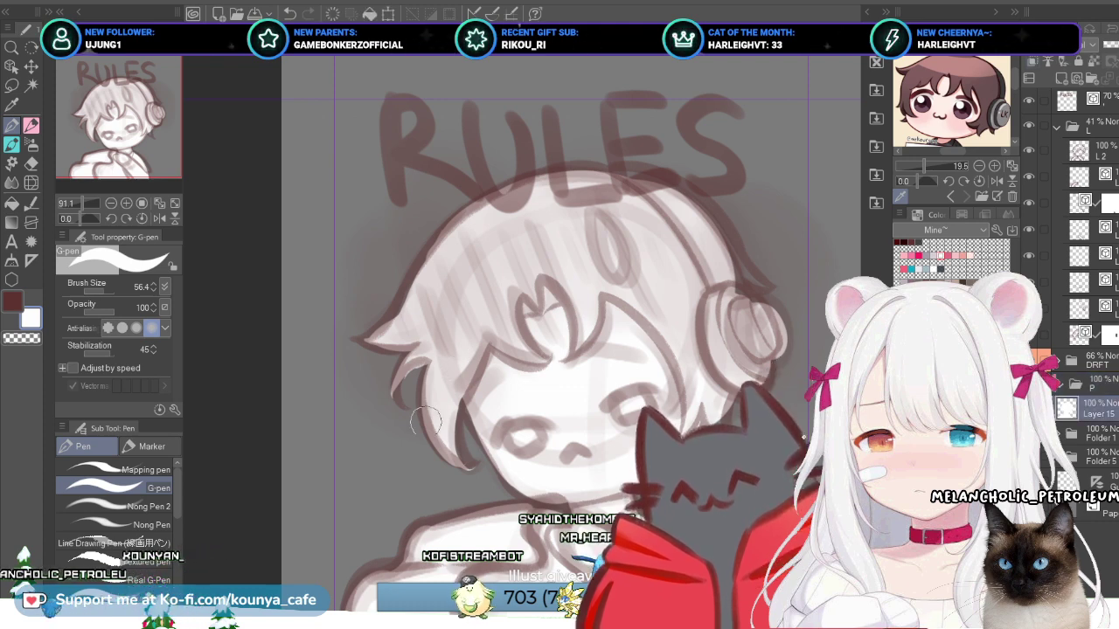
Step: Paint the white base with the G-pen along the outer edge of the left sleeve and shoulder, adjusting the pen size as needed
scroll(428, 409, "up", 1)
scroll(402, 367, "up", 1)
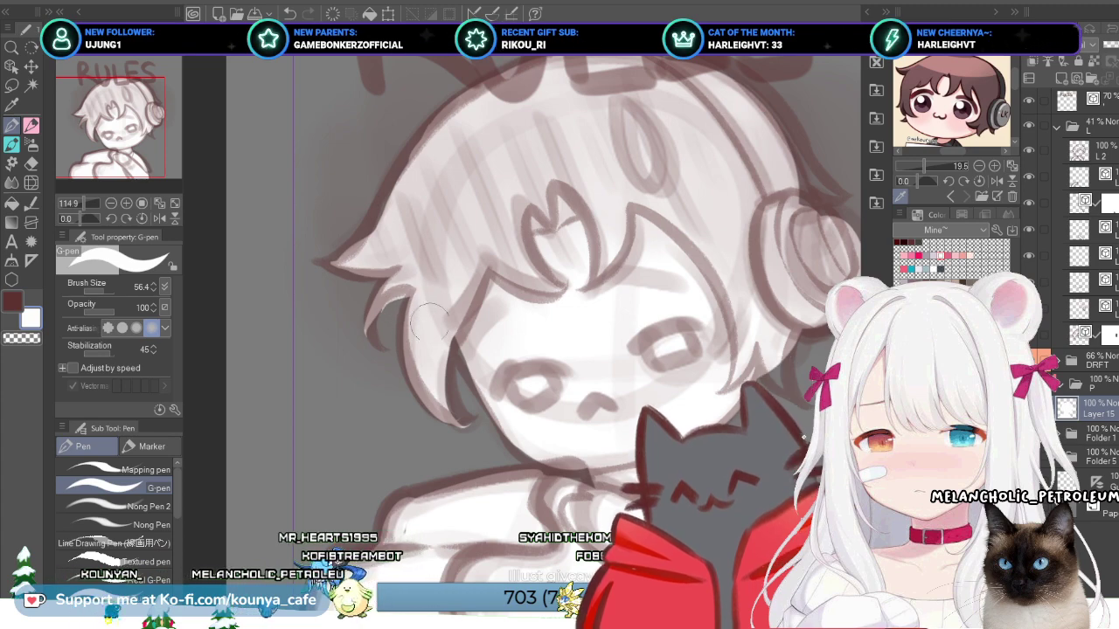
scroll(484, 417, "down", 3)
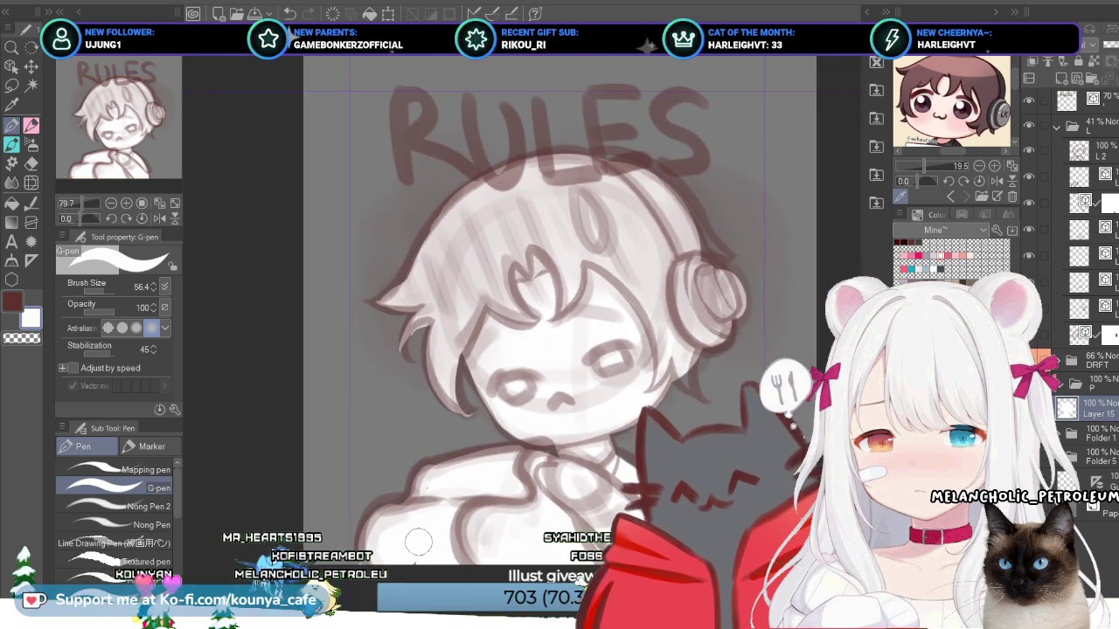
scroll(453, 463, "up", 4)
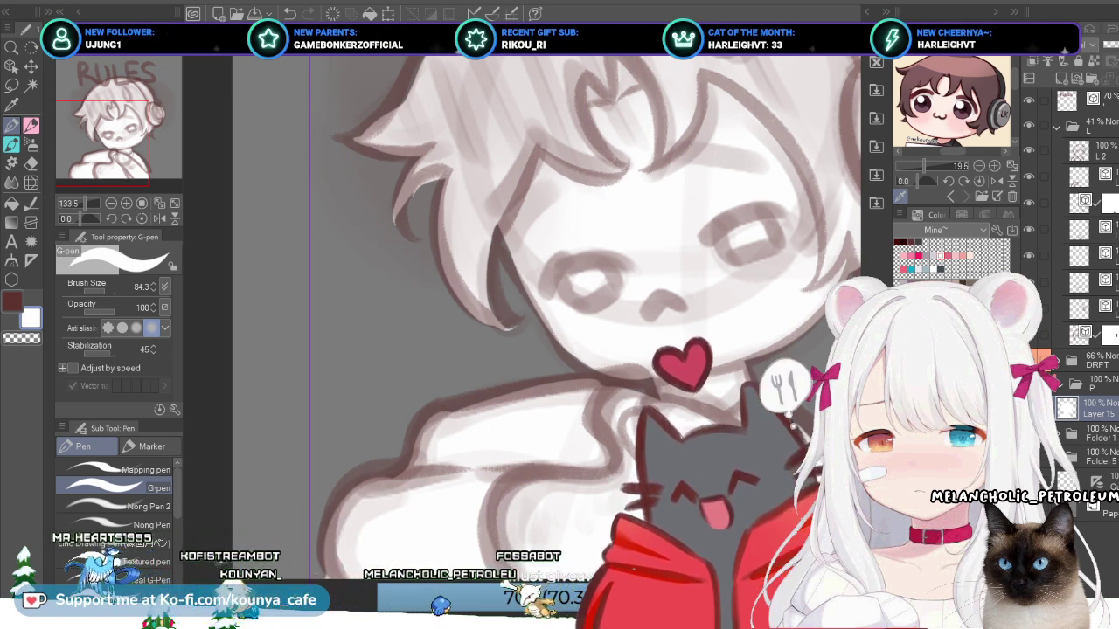
scroll(378, 539, "down", 2)
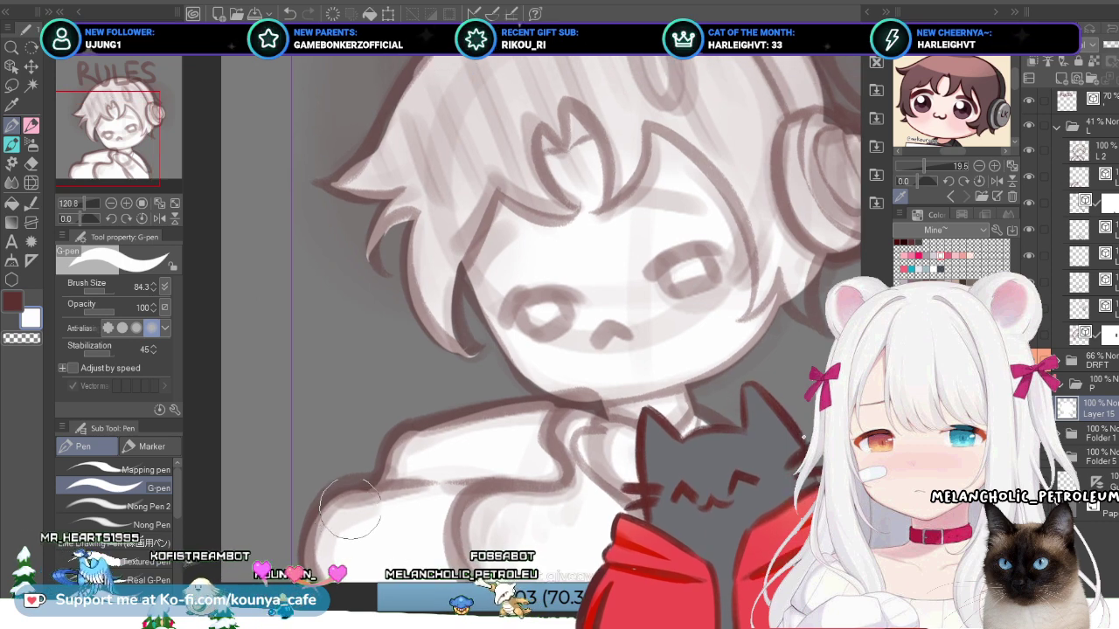
key("bracketleft")
key("bracketleft")
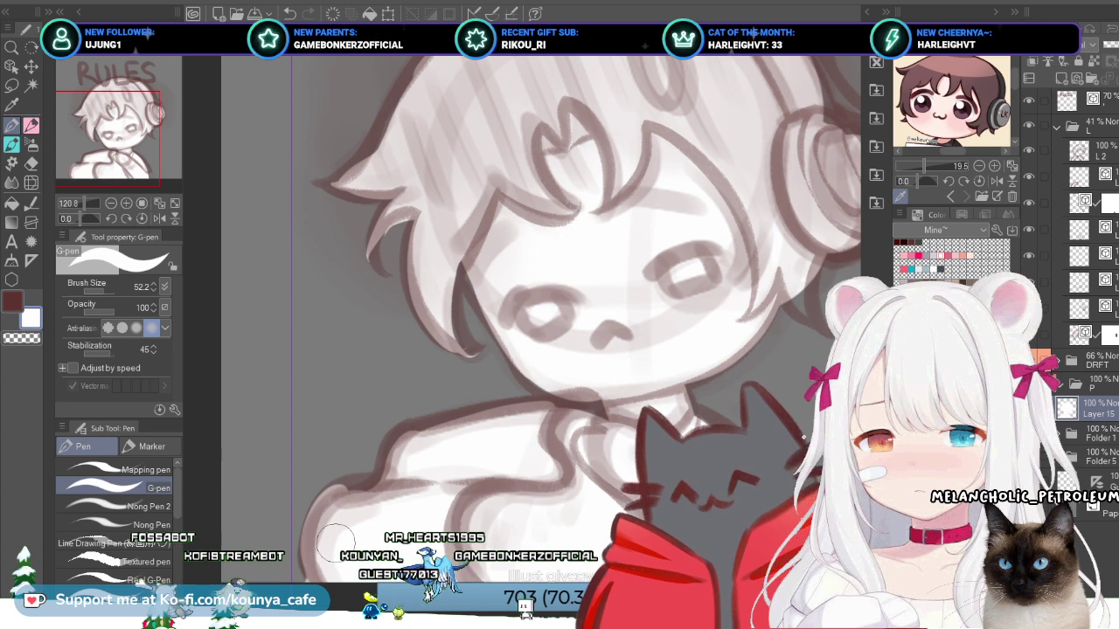
left_click_drag(699, 350, 652, 349)
scroll(568, 306, "down", 1)
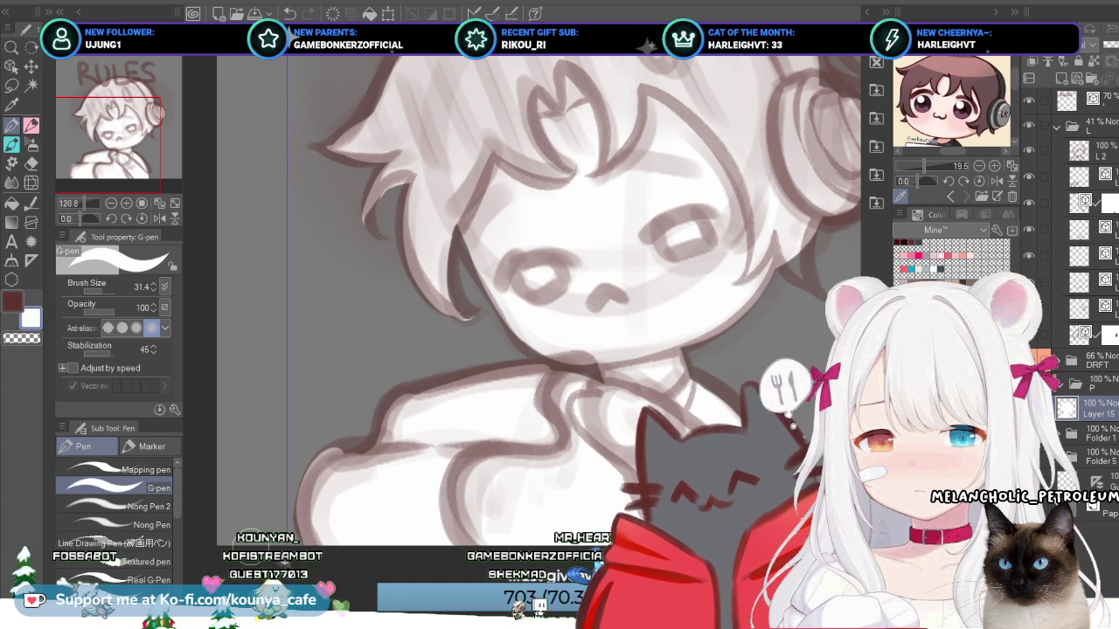
Step: Cover the gray gap at the collar below the chin with white and fill in the adjoining sleeve area
scroll(385, 457, "up", 3)
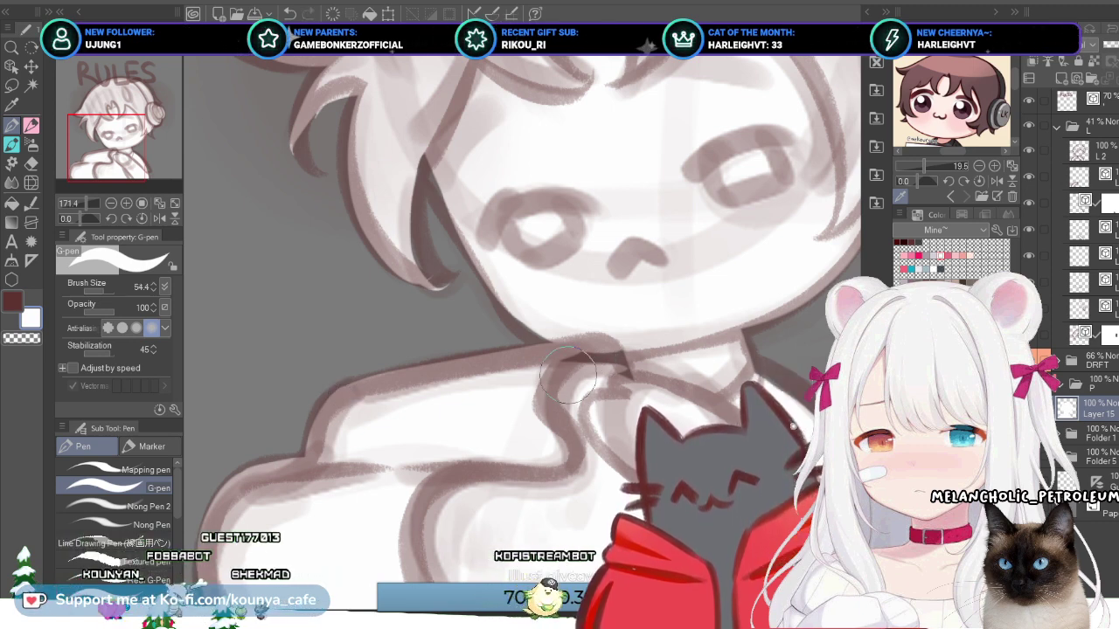
left_click_drag(608, 362, 622, 371)
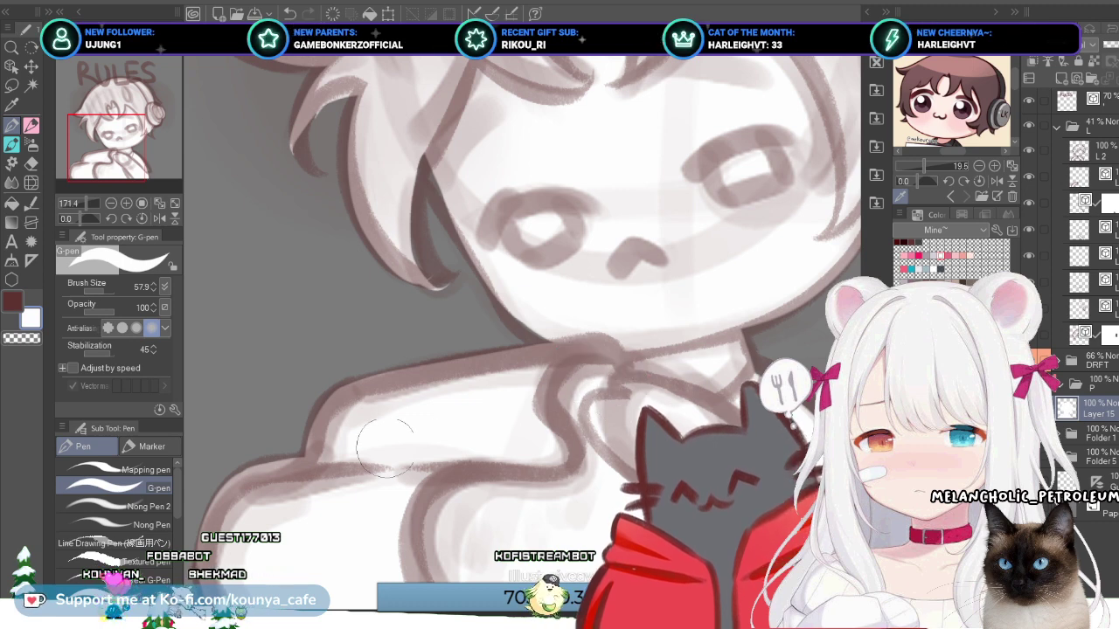
scroll(524, 333, "down", 3)
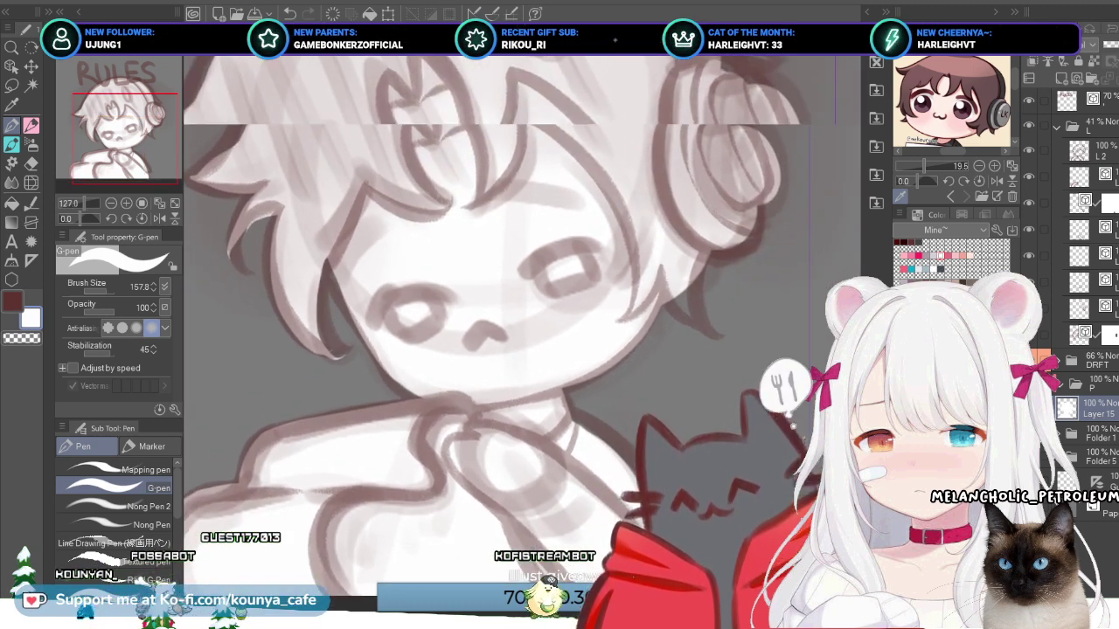
Step: Paint the white base on the neck, along the jaw and over the collar with the G-pen at size 38.8
scroll(542, 419, "up", 1)
left_click_drag(568, 425, 545, 423)
left_click_drag(526, 385, 543, 428)
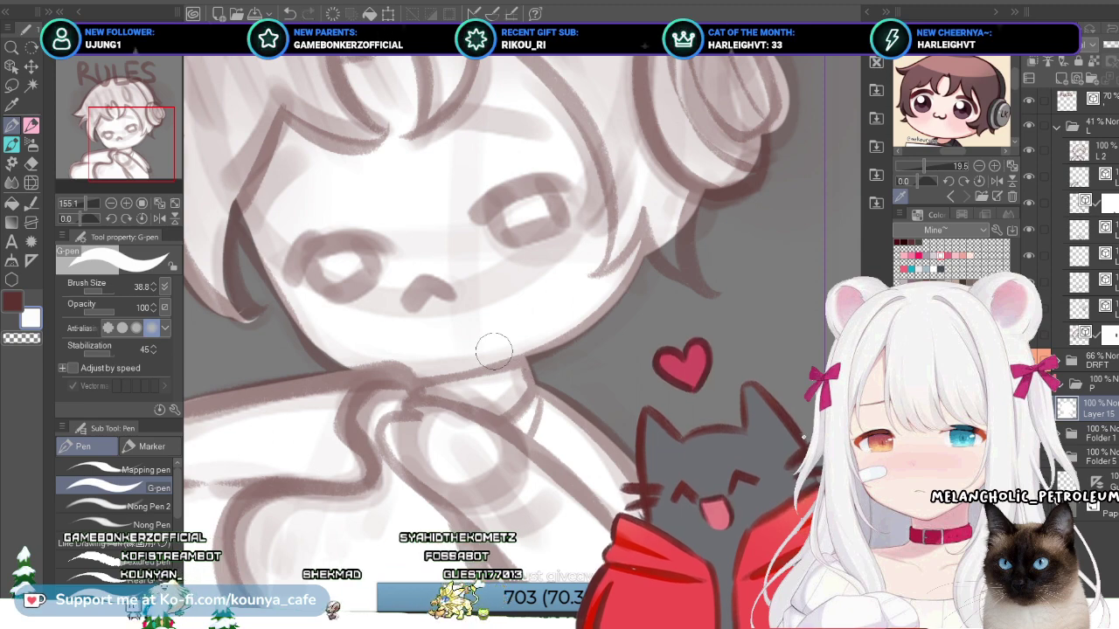
left_click_drag(238, 181, 261, 203)
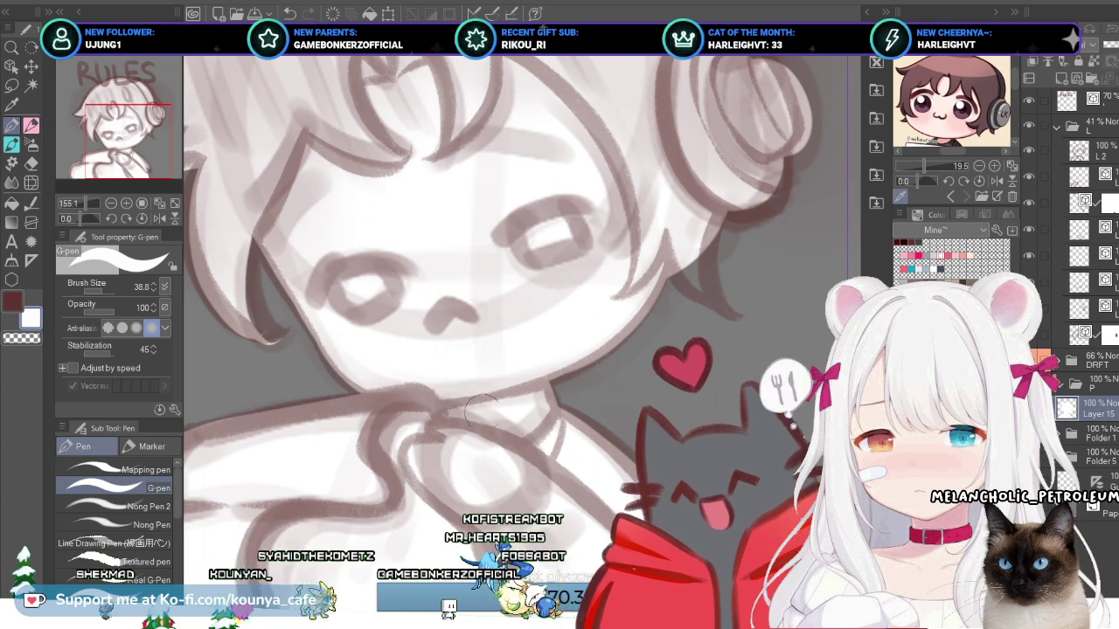
left_click_drag(476, 405, 428, 370)
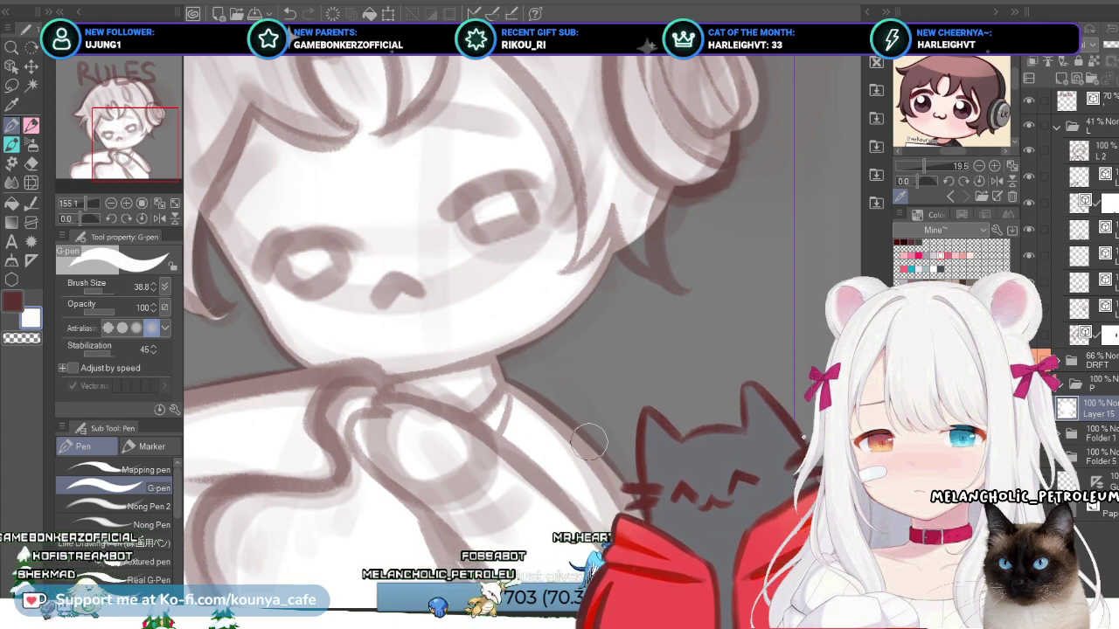
Step: Extend the white base along the character's right-hand shoulder and sleeve down to the cuff
scroll(480, 306, "down", 3)
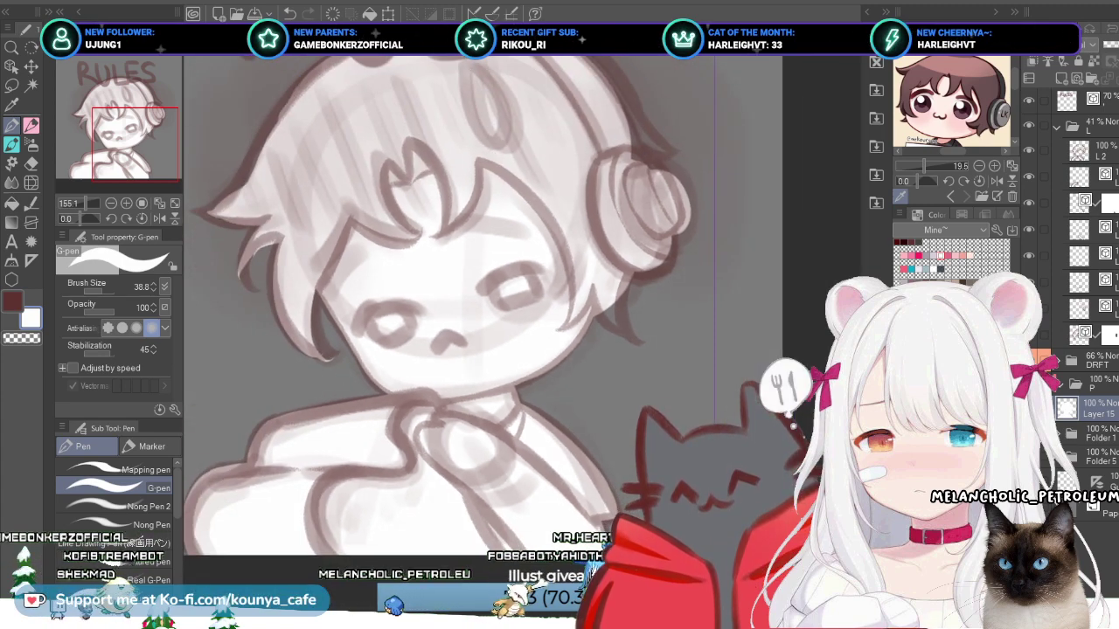
scroll(494, 463, "up", 3)
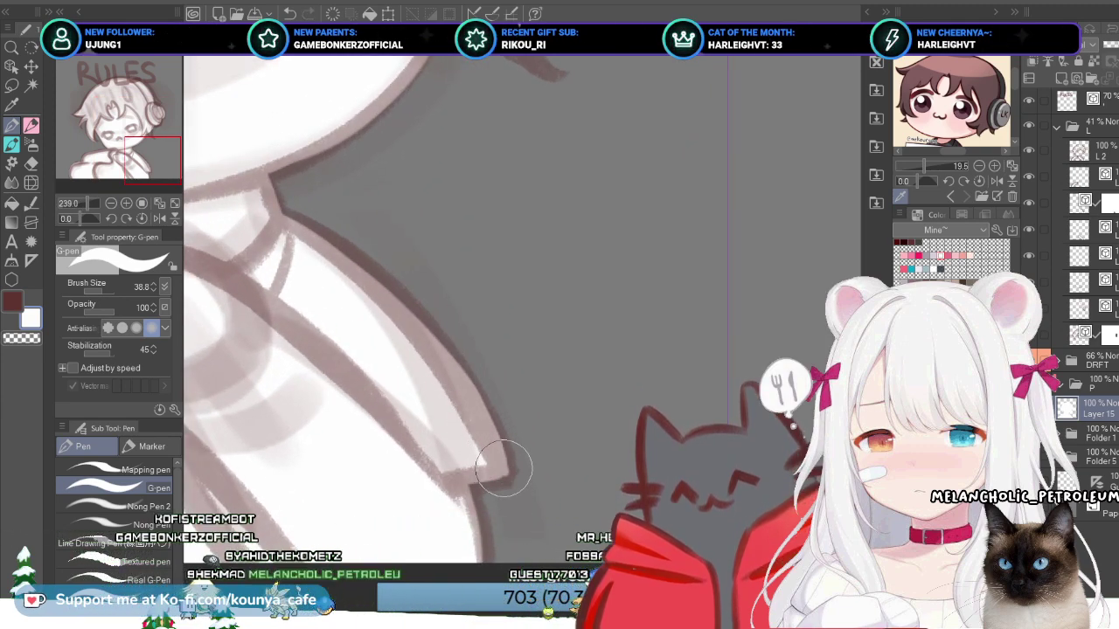
scroll(491, 474, "down", 5)
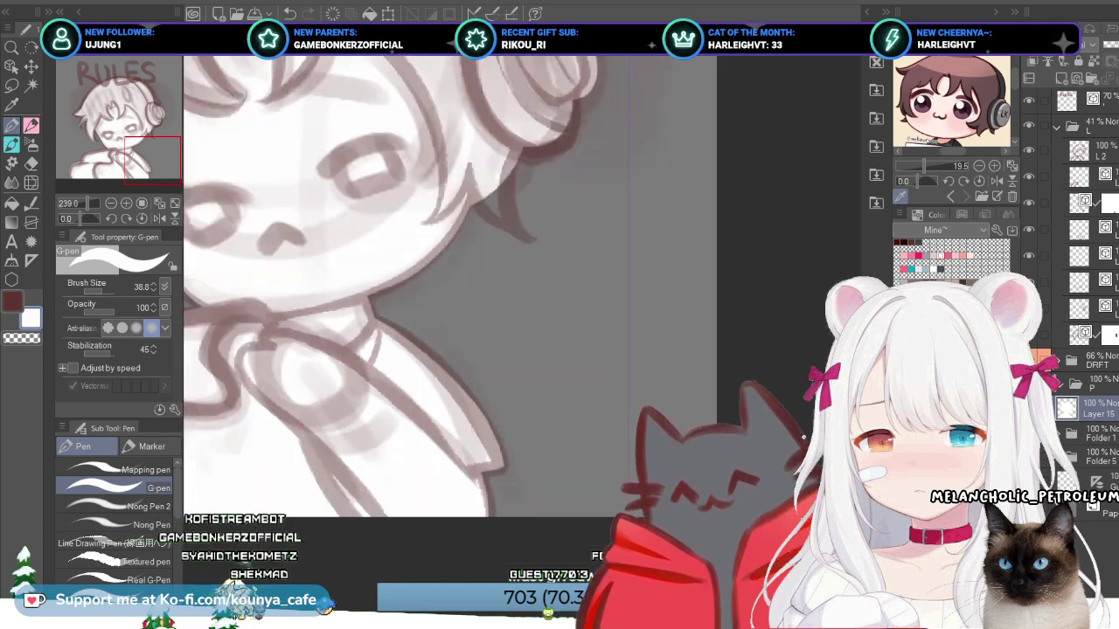
scroll(491, 473, "up", 2)
scroll(535, 357, "up", 2)
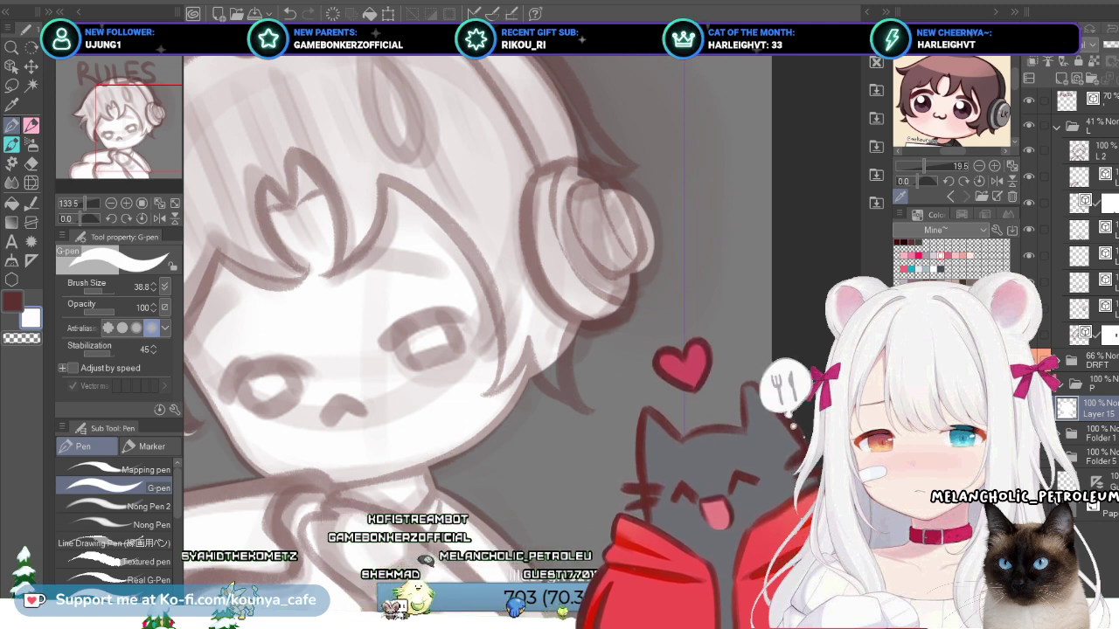
Step: Fill the hair strands below the headphone with white up to their outlines
scroll(442, 442, "up", 1)
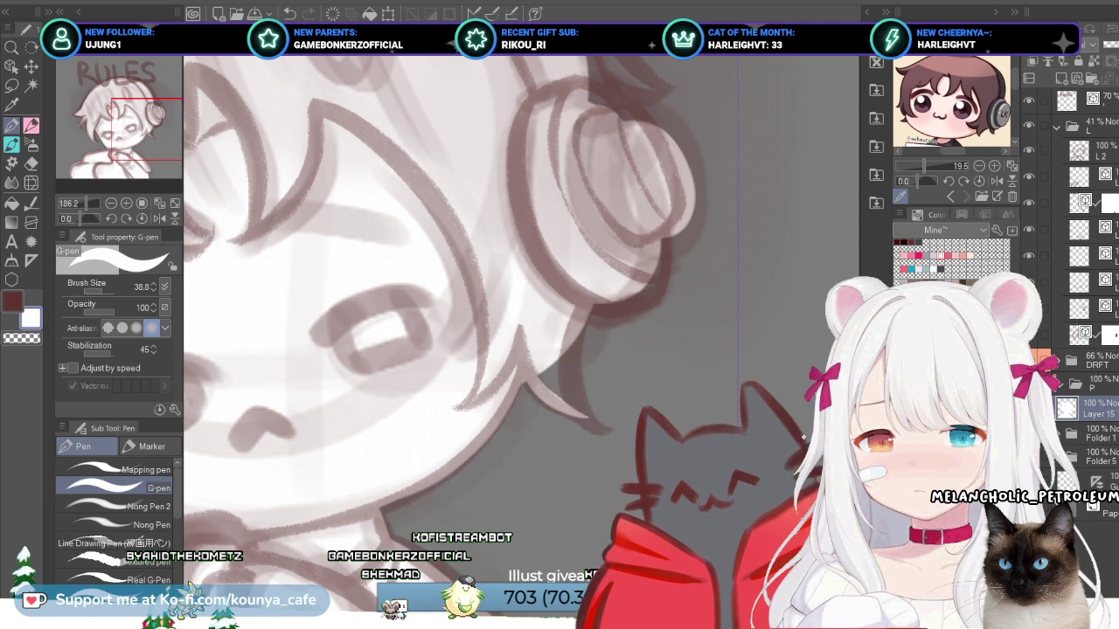
left_click_drag(561, 381, 601, 424)
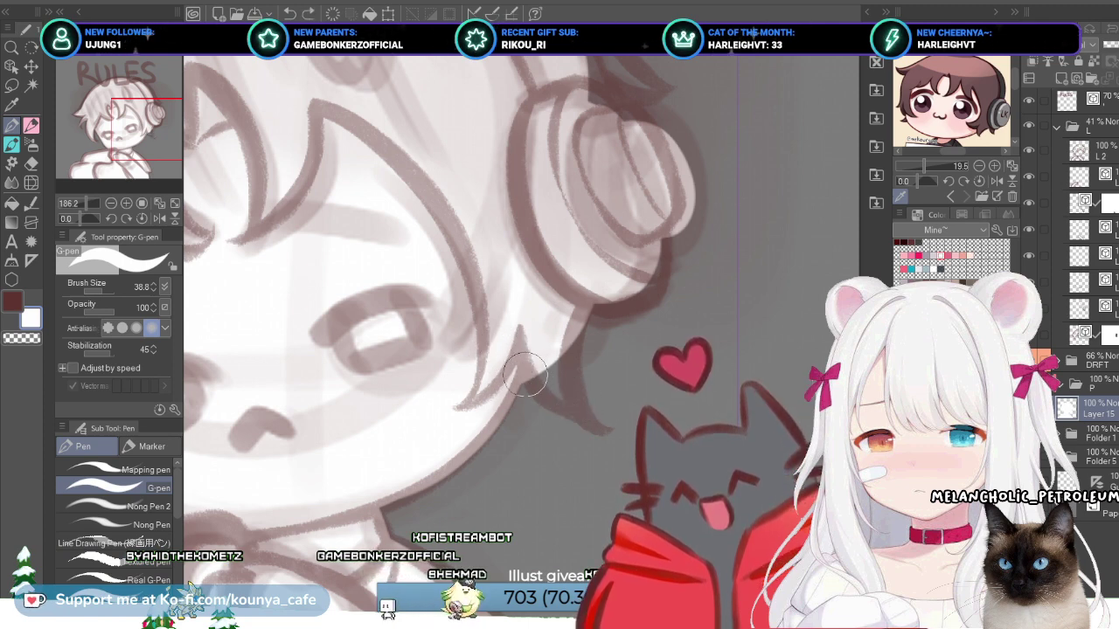
left_click_drag(526, 374, 525, 389)
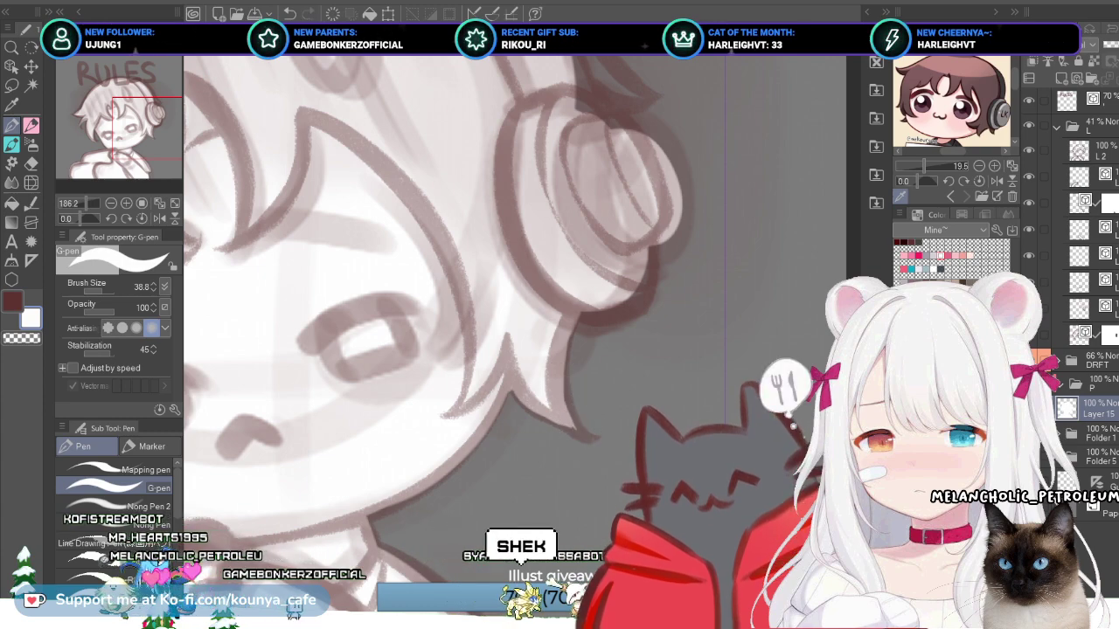
scroll(519, 199, "down", 2)
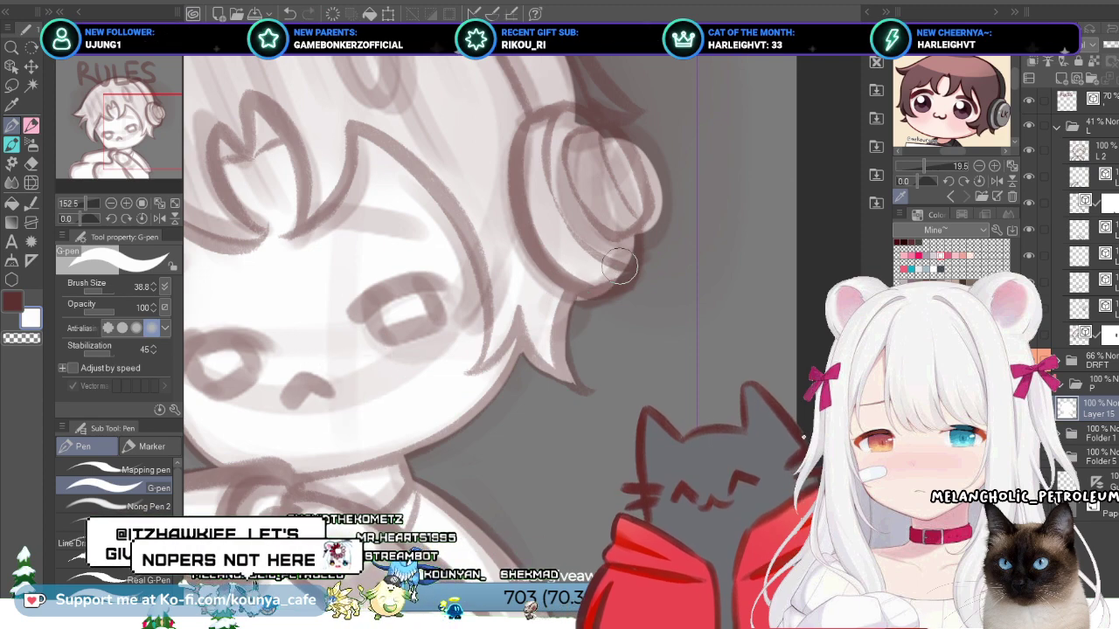
Step: Paint the white base along the edge of the headphone ear cup, using a smaller pen size of 20.2 for its lower corner
left_click_drag(566, 223, 600, 267)
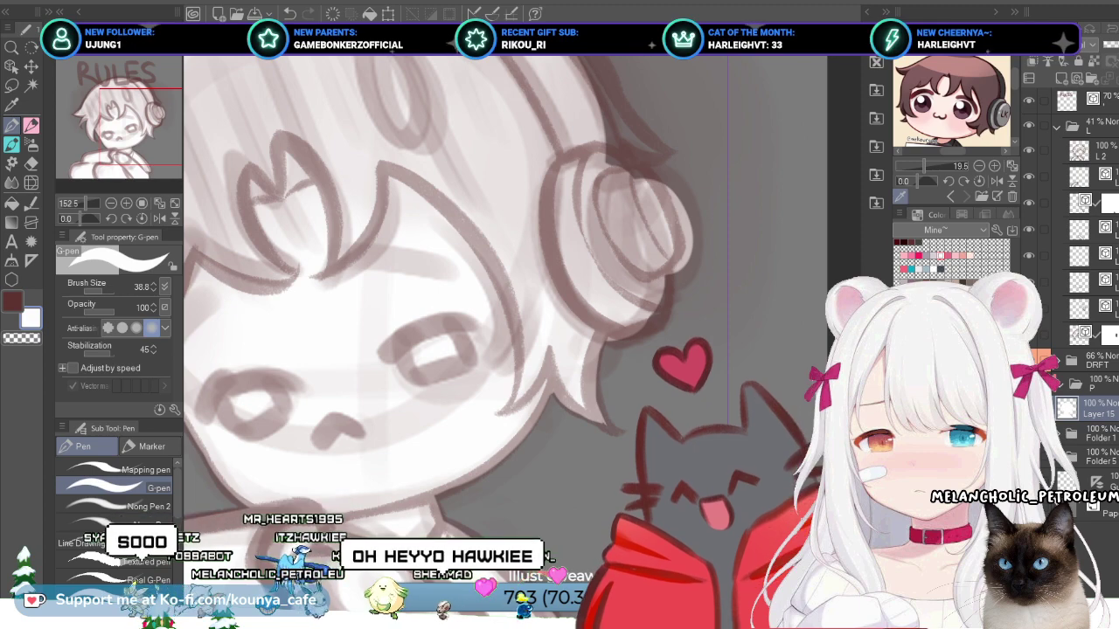
scroll(786, 262, "up", 2)
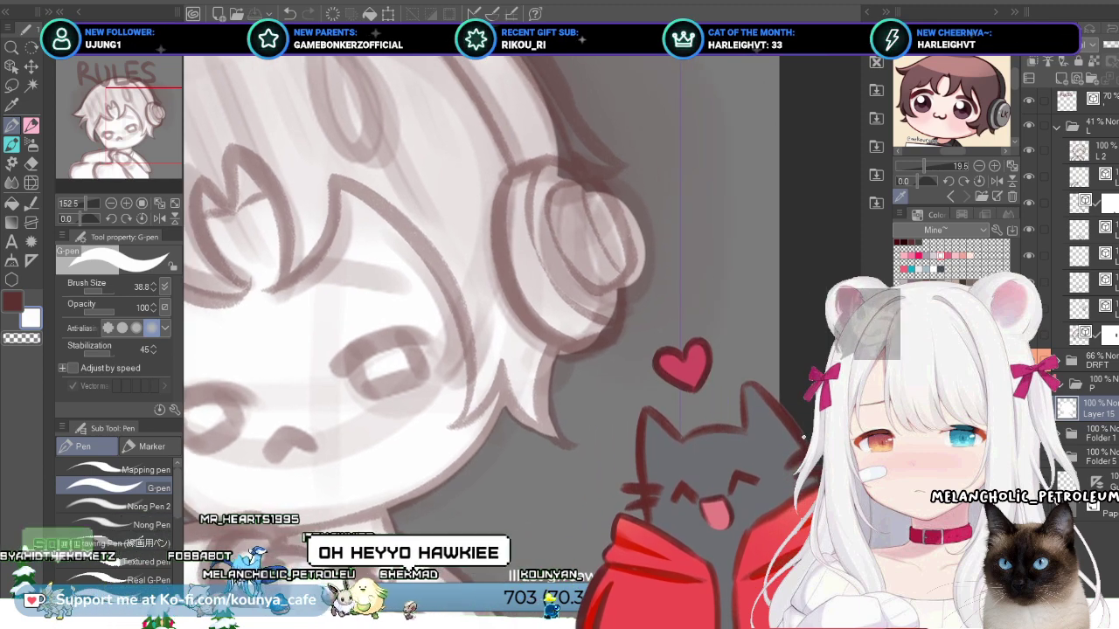
scroll(787, 262, "up", 1)
left_click_drag(573, 350, 542, 416)
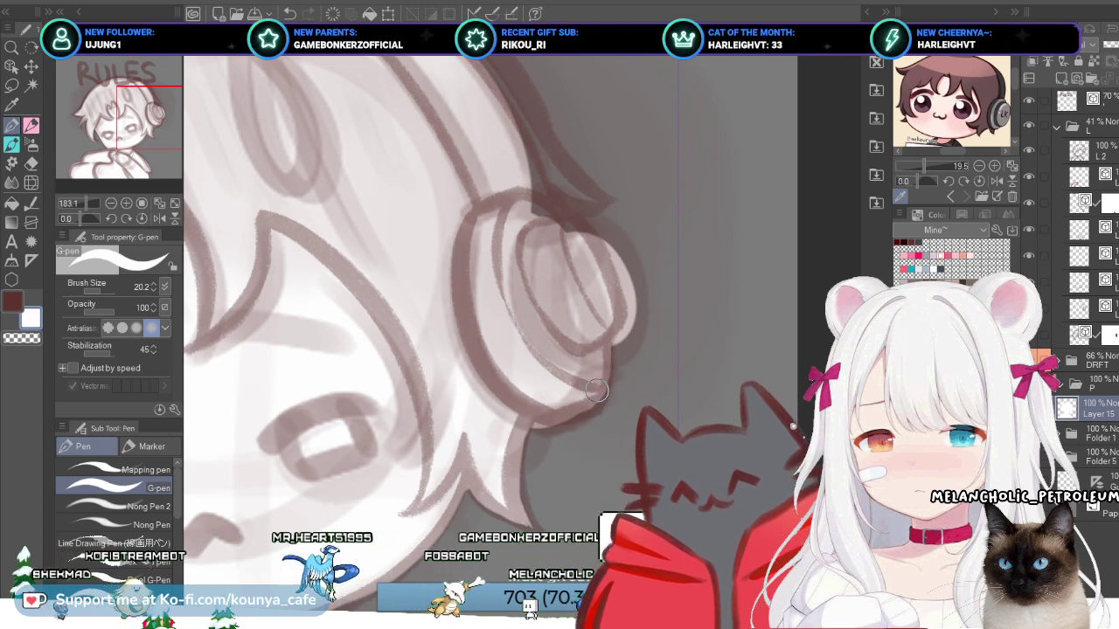
scroll(592, 277, "down", 1)
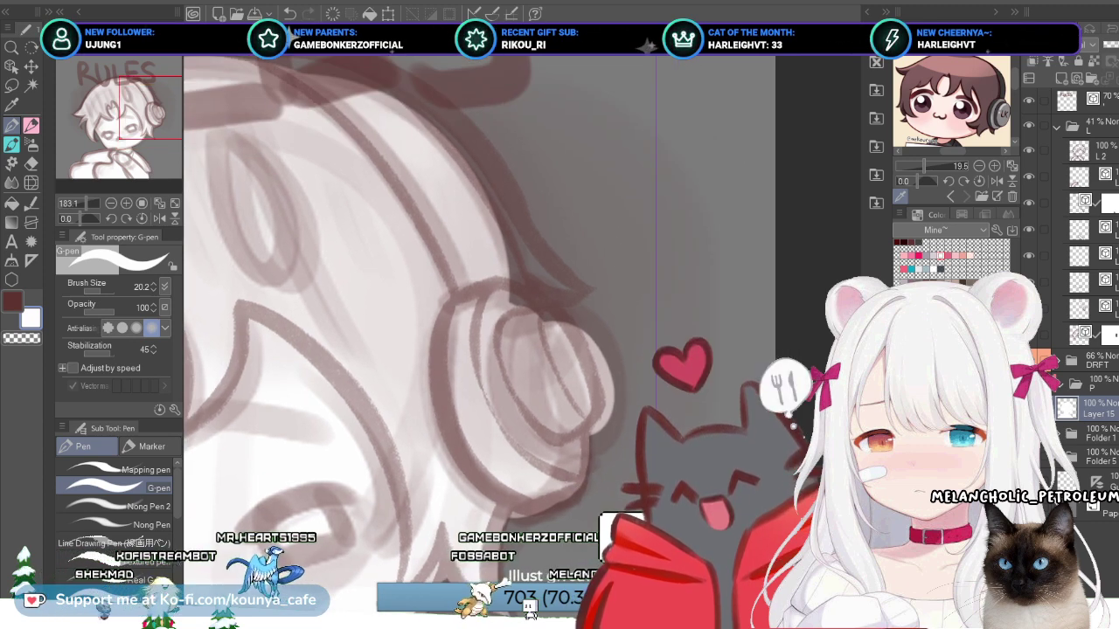
scroll(592, 278, "down", 1)
scroll(512, 328, "up", 2)
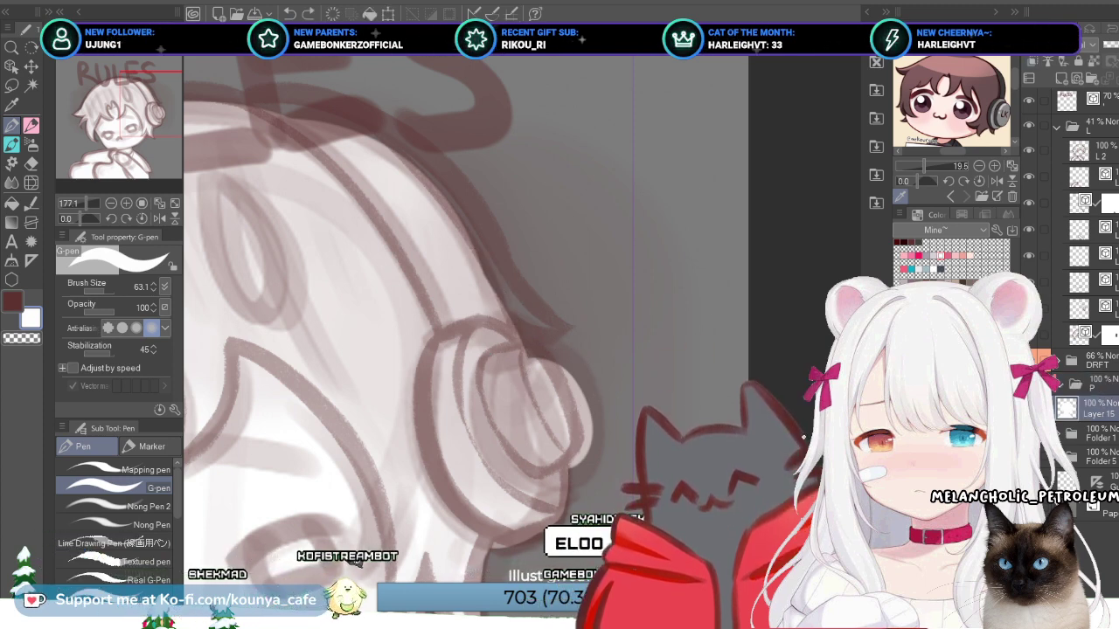
Step: Collapse line art folder L and raise its opacity to 88%
left_click(1057, 127)
left_click(1089, 126)
left_click_drag(1066, 42, 1105, 42)
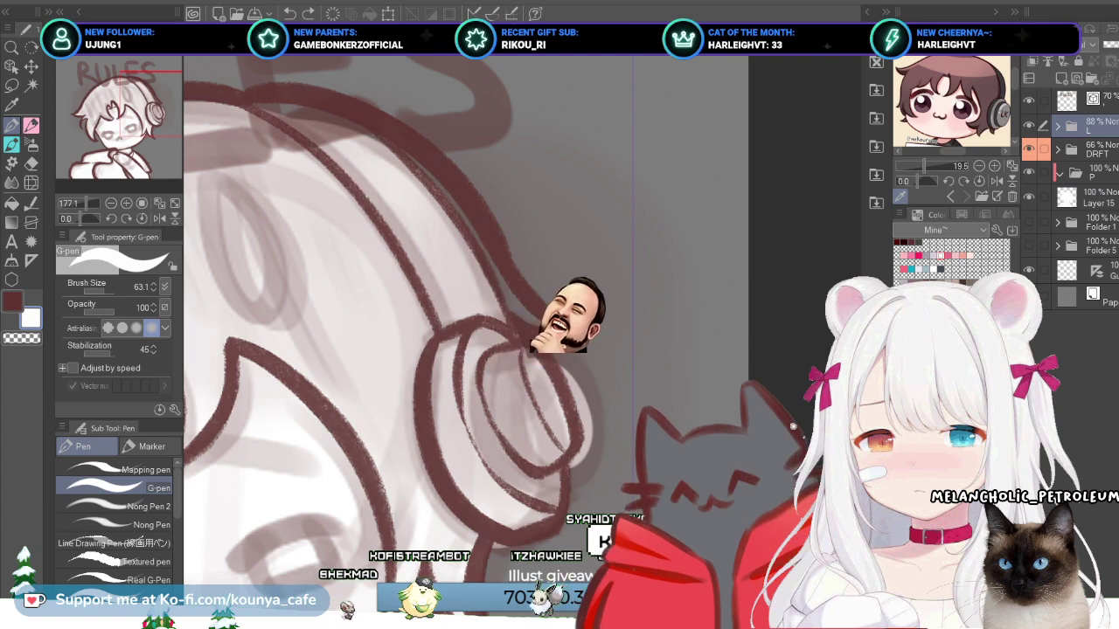
Step: Lower the opacity of line art folder L to 45% and select Layer 15 for painting
scroll(463, 332, "up", 5)
mouse_move(525, 350)
left_mouse_down()
mouse_move(613, 349)
mouse_move(417, 350)
mouse_move(543, 349)
left_mouse_up()
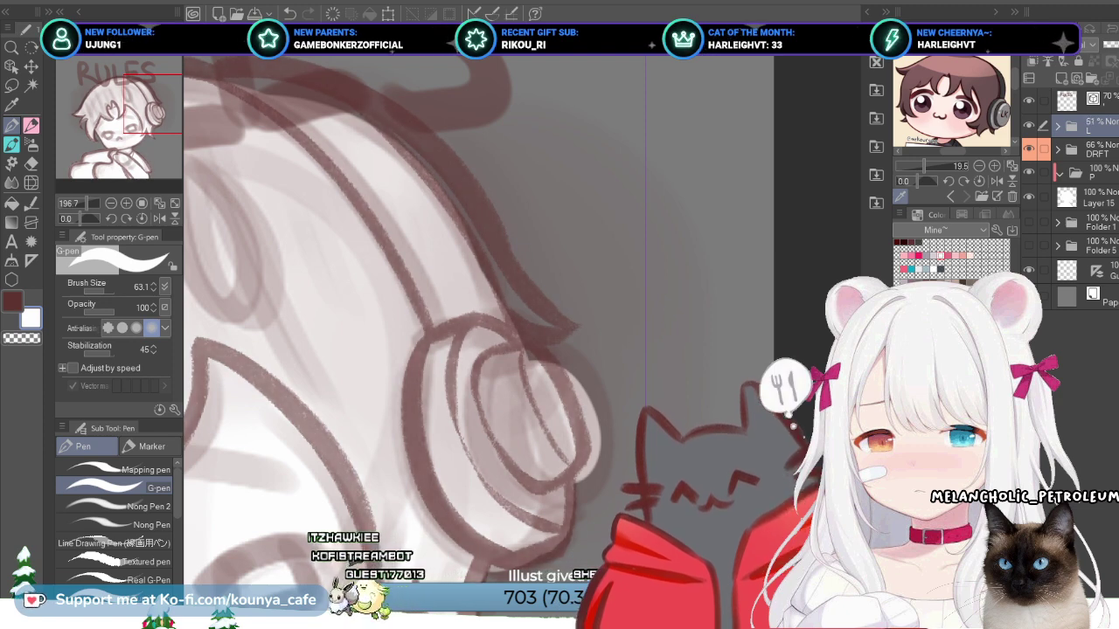
left_click(1084, 198)
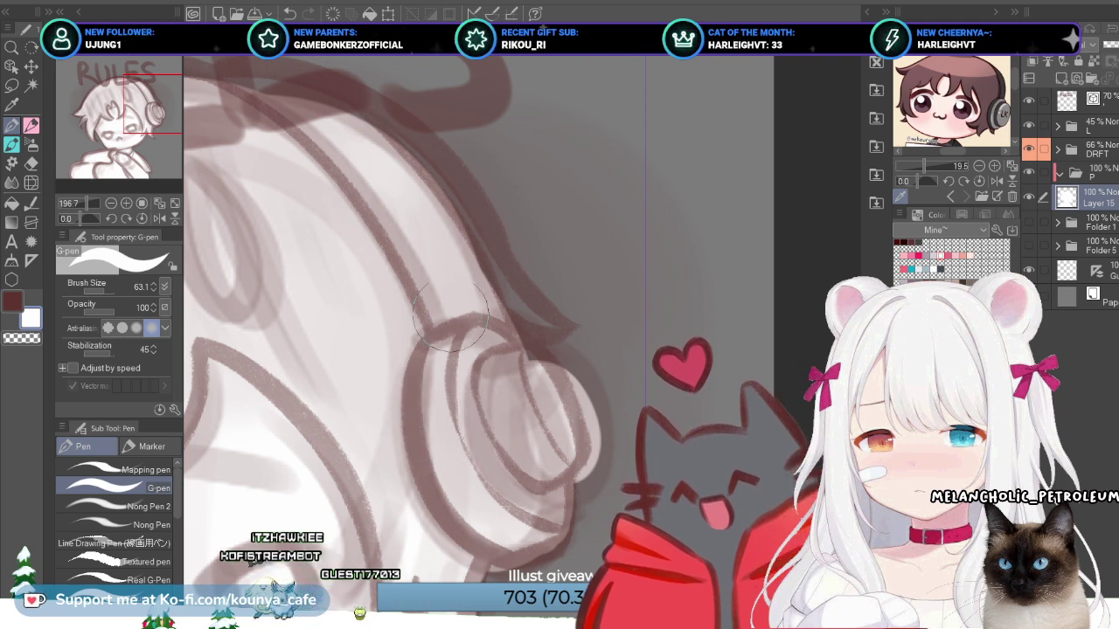
Step: Erase the excess white around the outer edge of the headphone ear cup using transparent colour at pen sizes 42.5 and 19.5
scroll(564, 420, "up", 2)
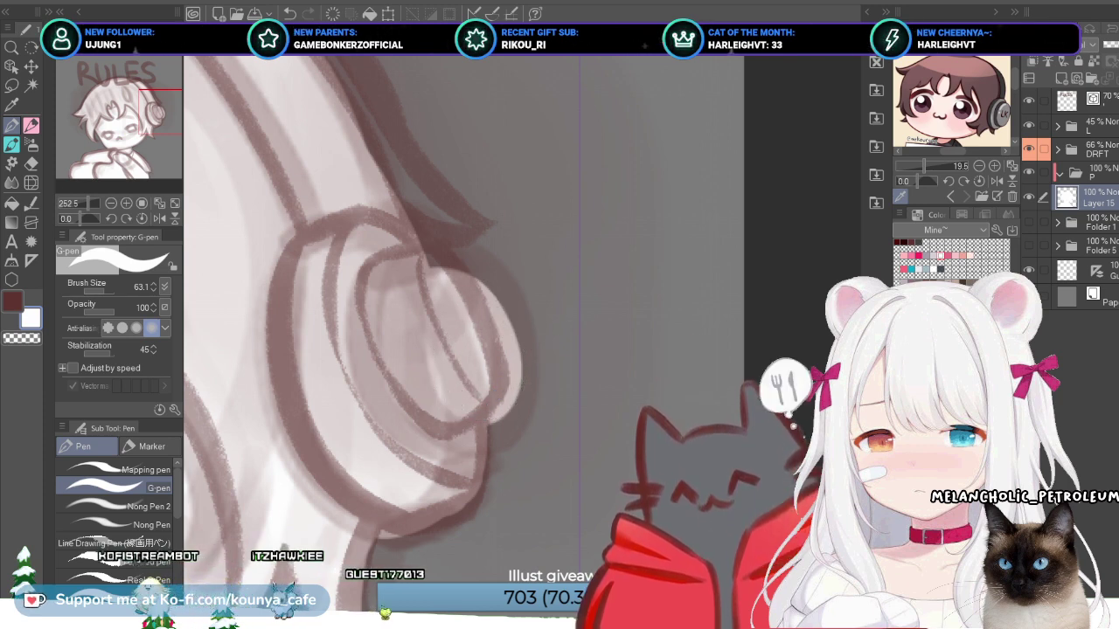
scroll(475, 372, "down", 2)
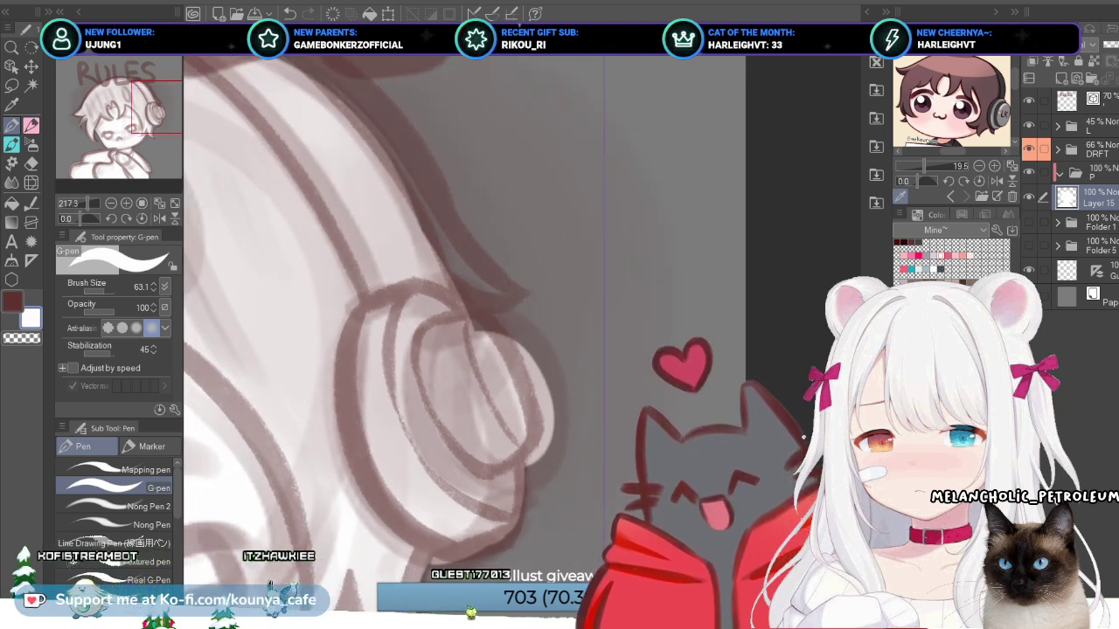
left_click_drag(519, 366, 510, 379)
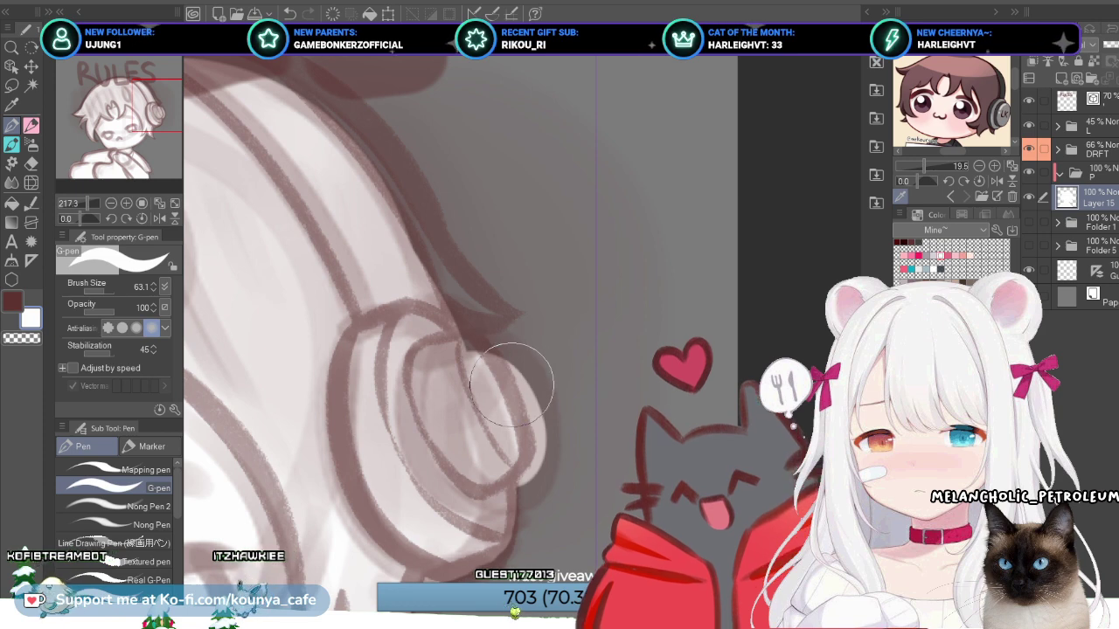
key("c")
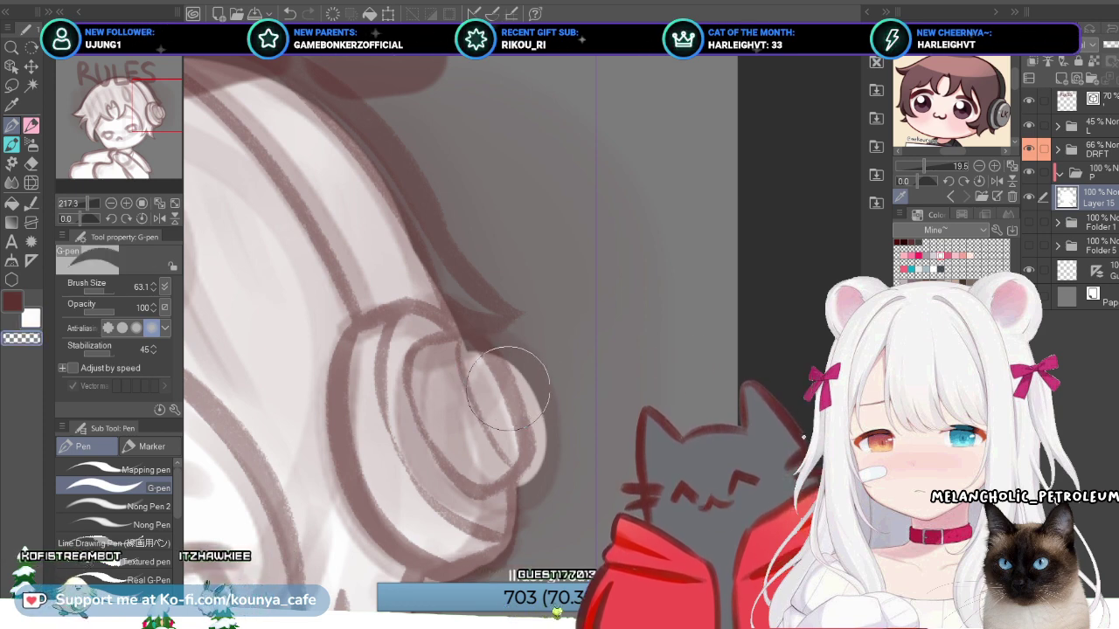
left_click_drag(517, 351, 485, 297)
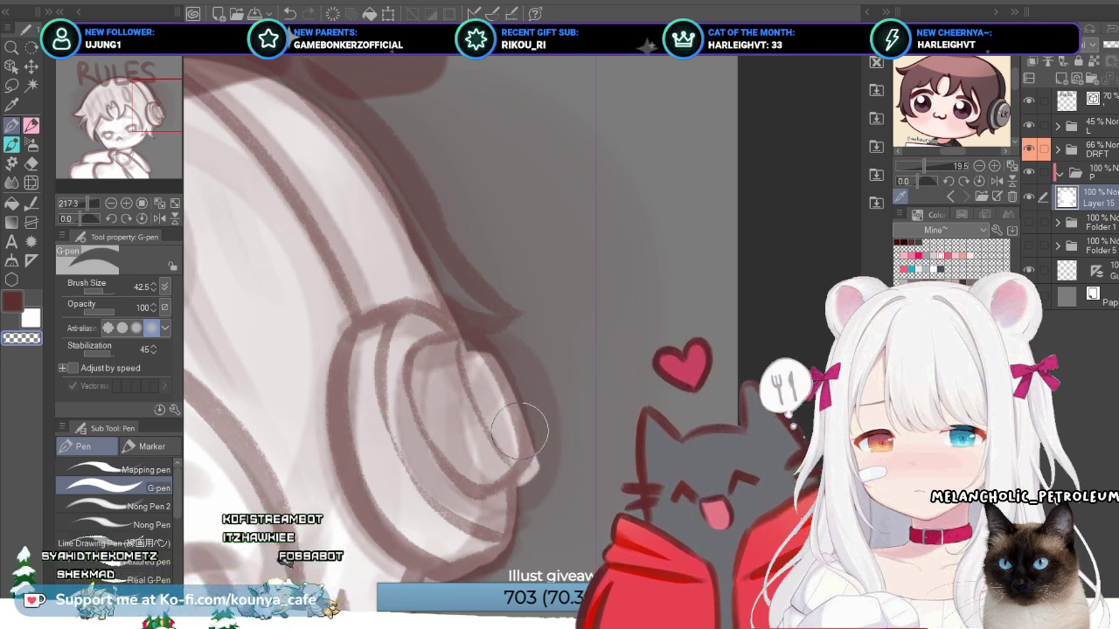
scroll(389, 341, "down", 2)
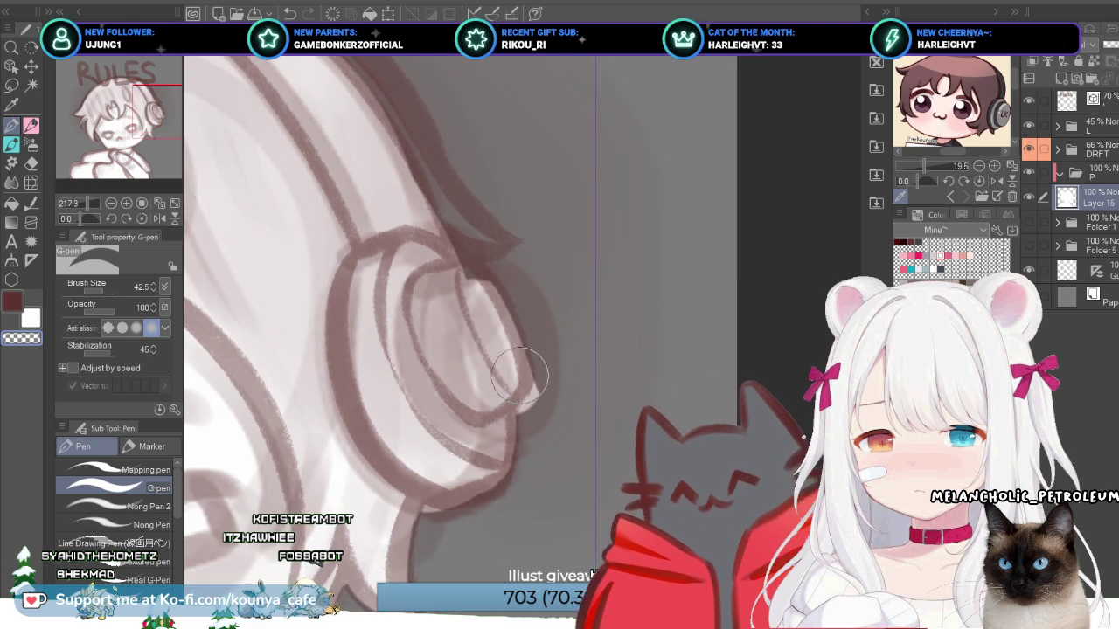
scroll(562, 337, "up", 3)
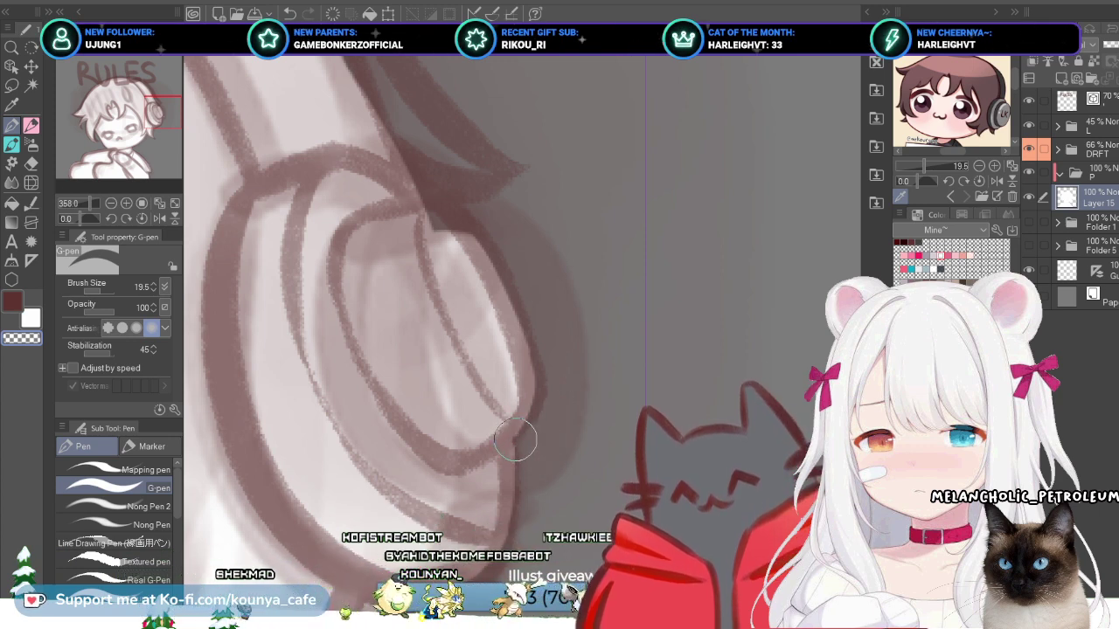
scroll(532, 414, "down", 5)
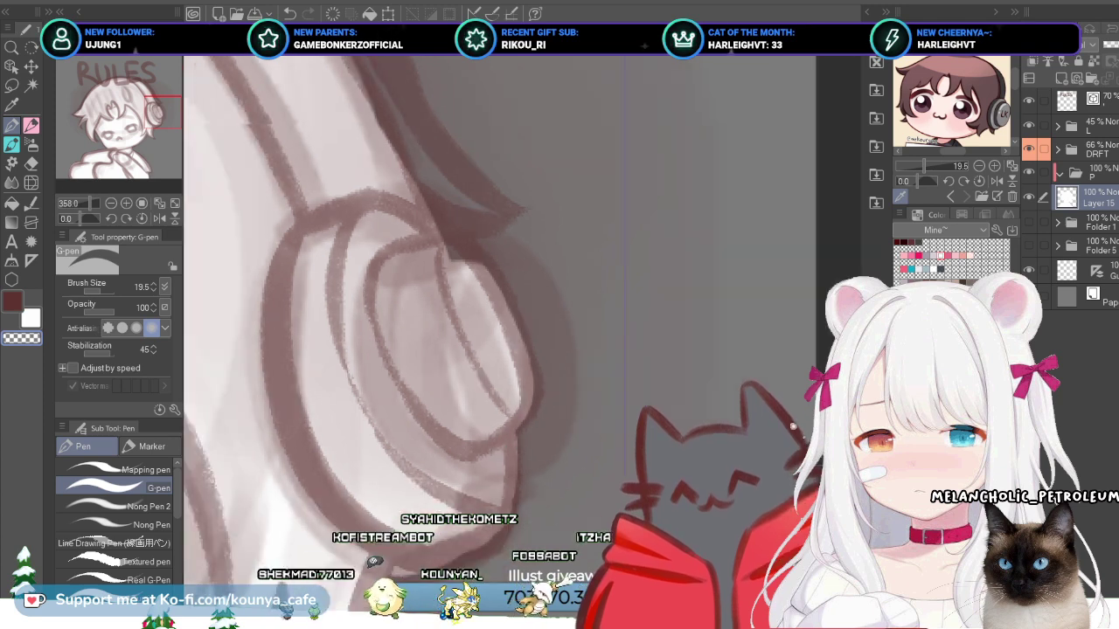
Step: Switch the pen from transparent back to white and set its size to 42.5 for the top of the head
left_click_drag(501, 327, 570, 371)
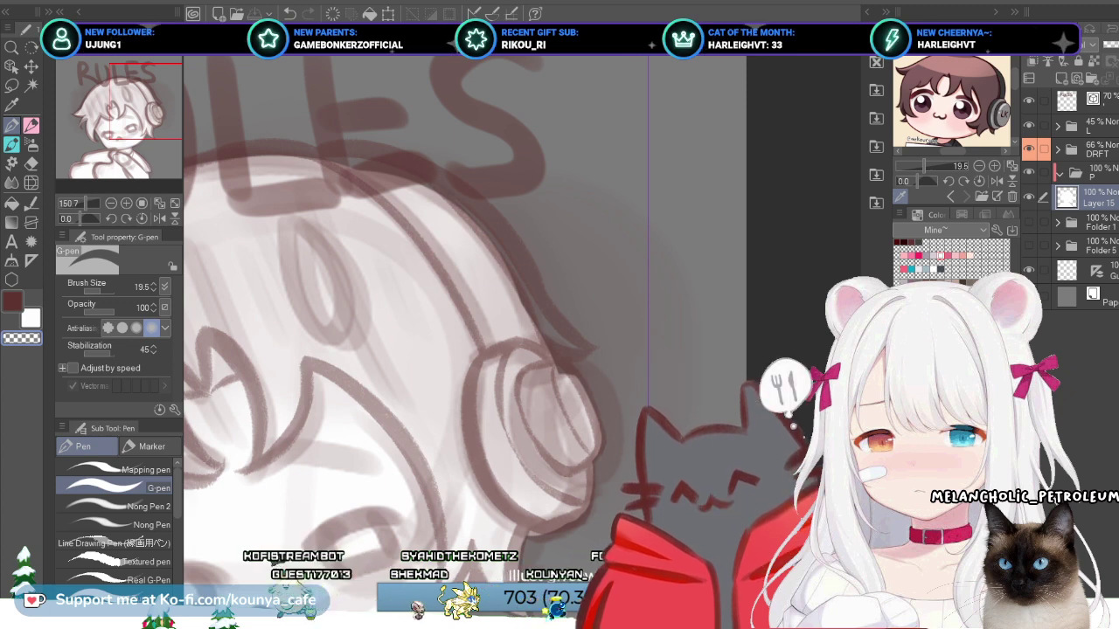
left_click_drag(570, 370, 545, 397)
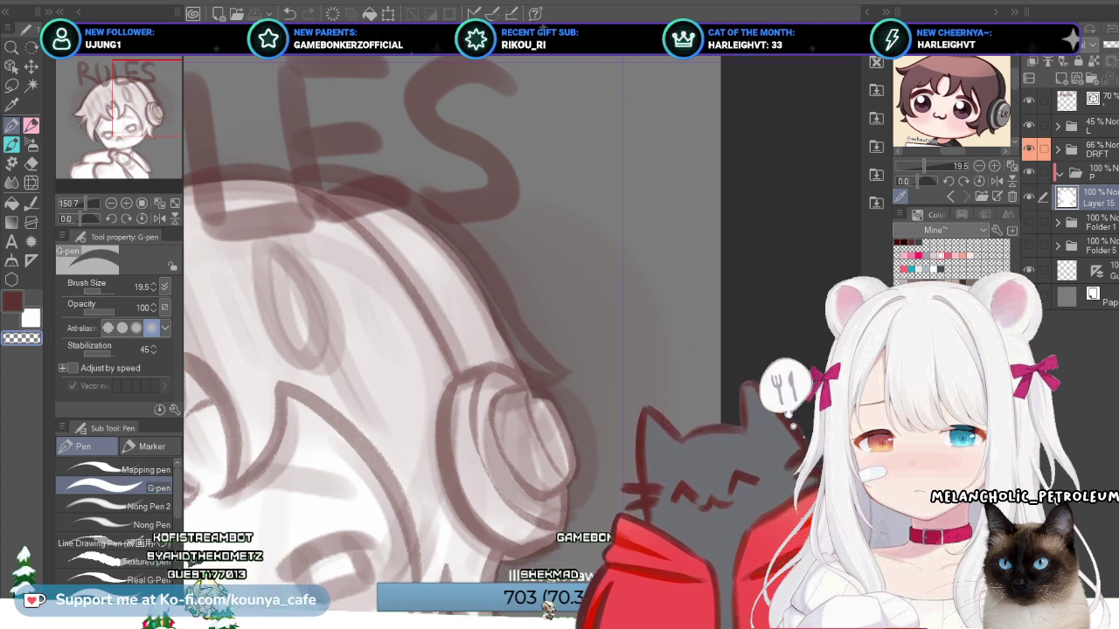
scroll(548, 611, "up", 4)
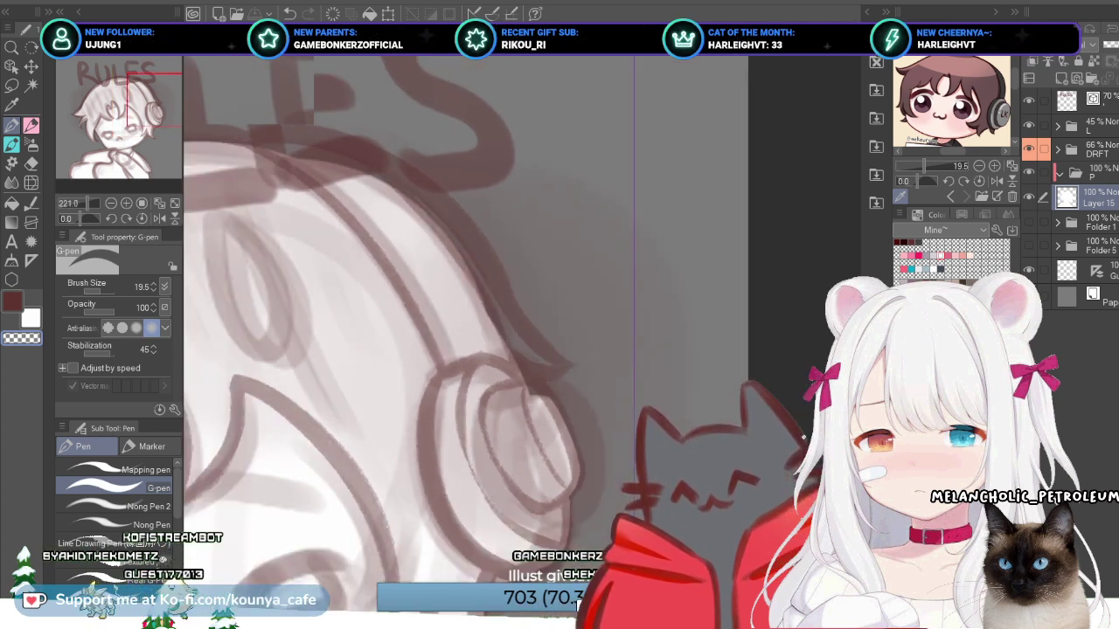
scroll(577, 605, "down", 4)
scroll(551, 610, "up", 4)
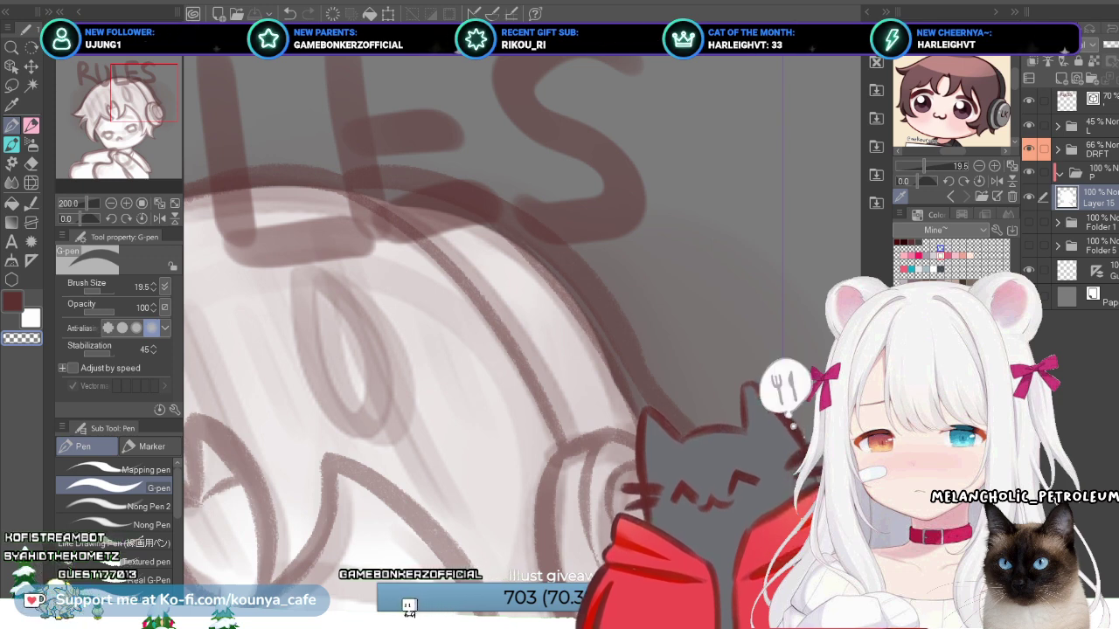
key("c")
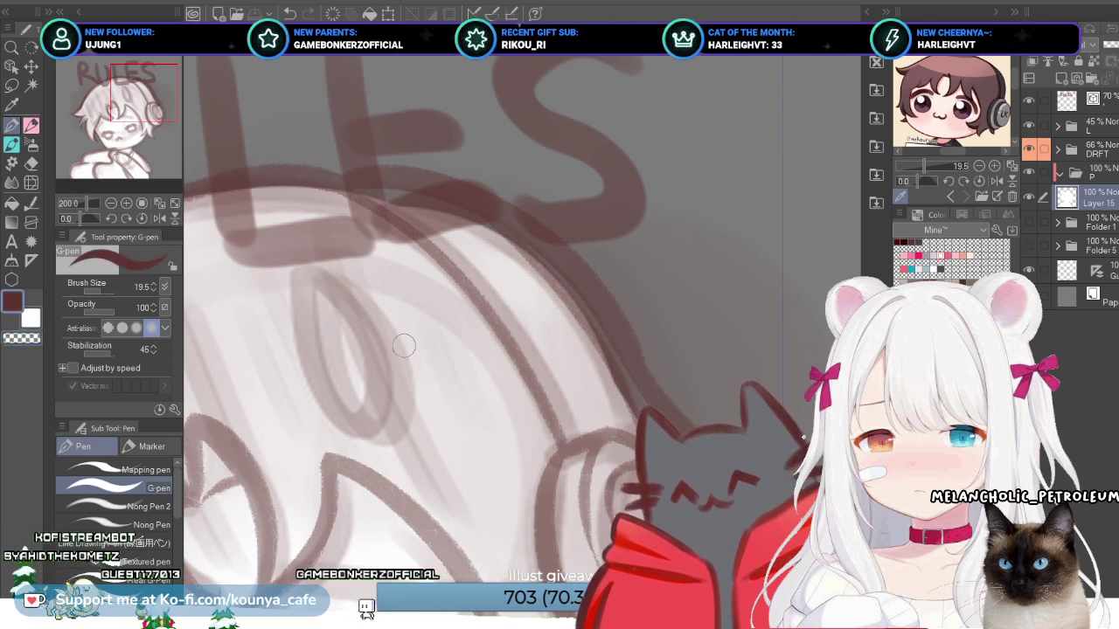
key("x")
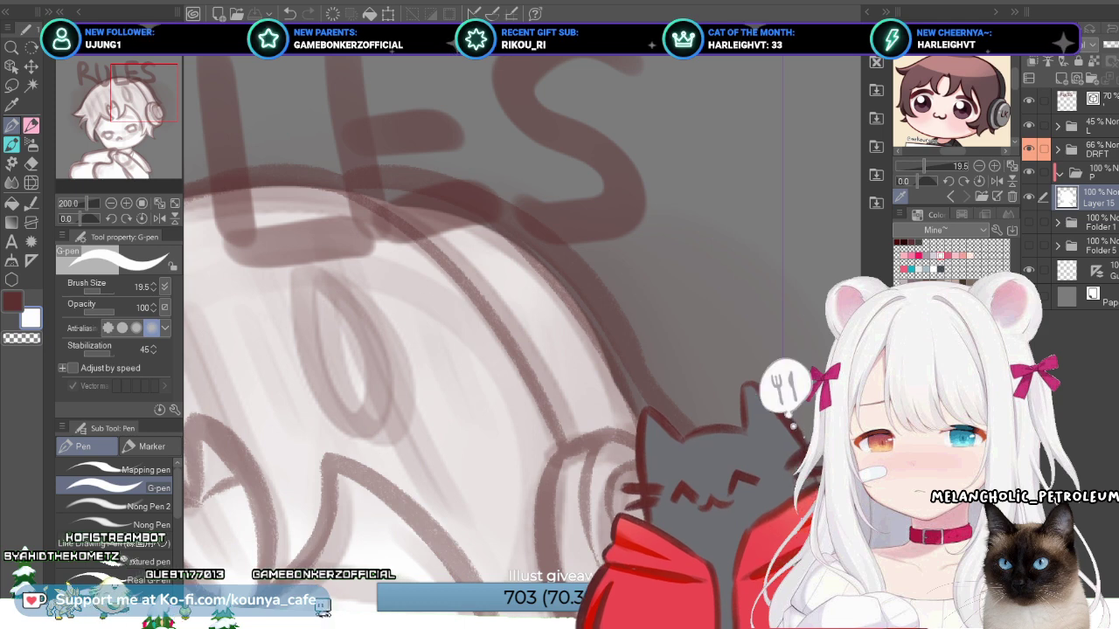
left_click_drag(403, 226, 406, 201)
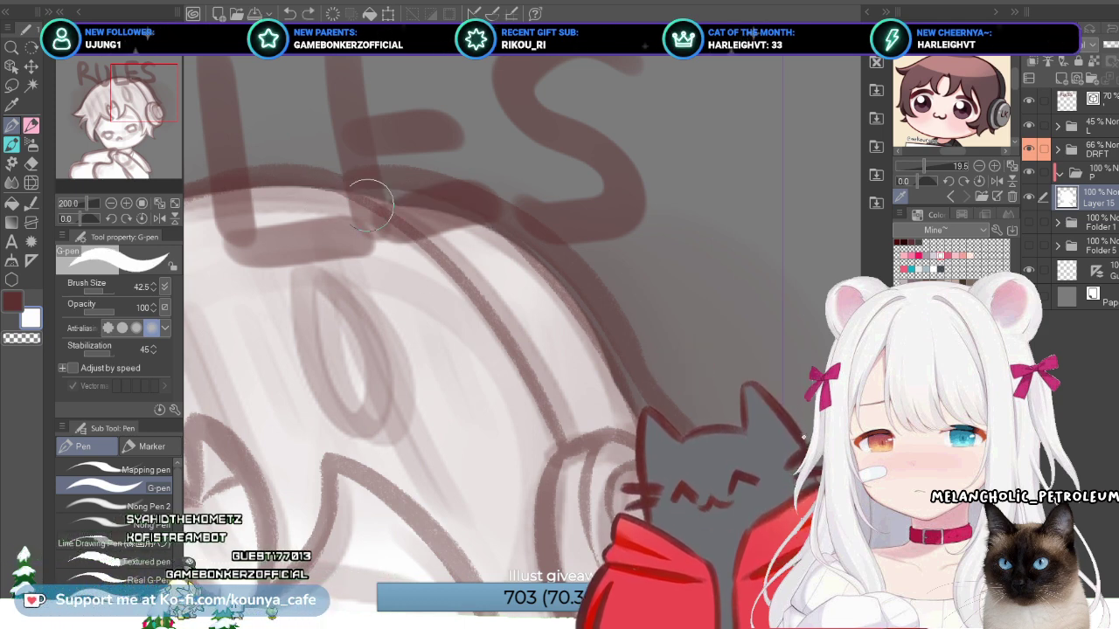
Step: Paint the white base along the top of the headband and down the hair's outer edge, finishing with pen size 25.4
mouse_move(301, 205)
left_mouse_down()
mouse_move(383, 197)
mouse_move(536, 262)
left_mouse_up()
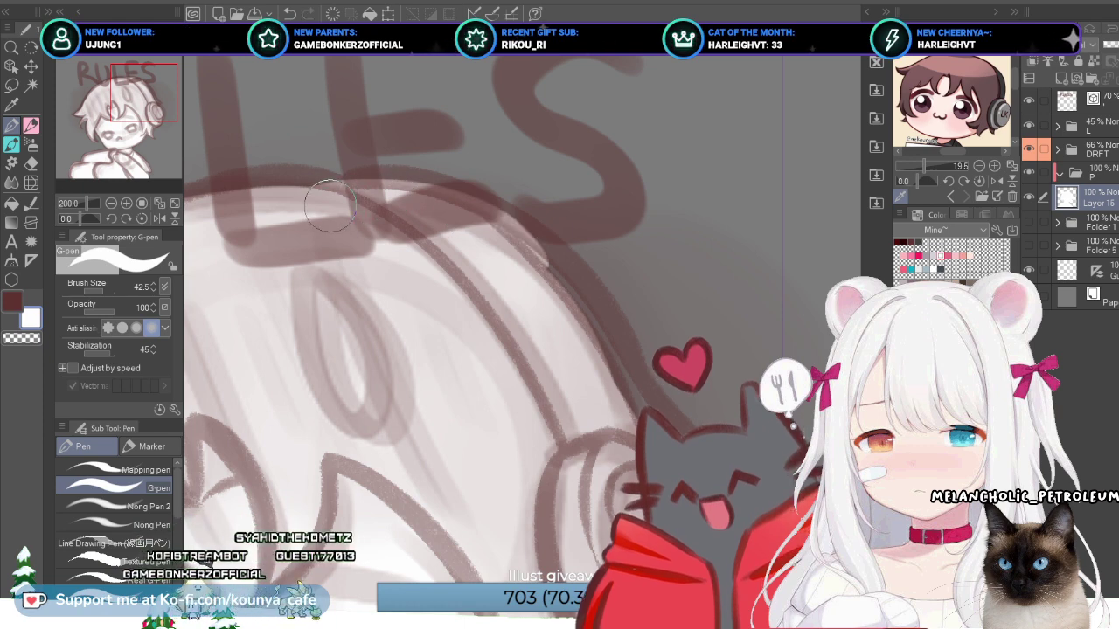
key("ctrl+z")
left_click_drag(385, 189, 514, 213)
key("ctrl+z")
mouse_move(332, 185)
left_mouse_down()
mouse_move(425, 190)
mouse_move(567, 258)
left_mouse_up()
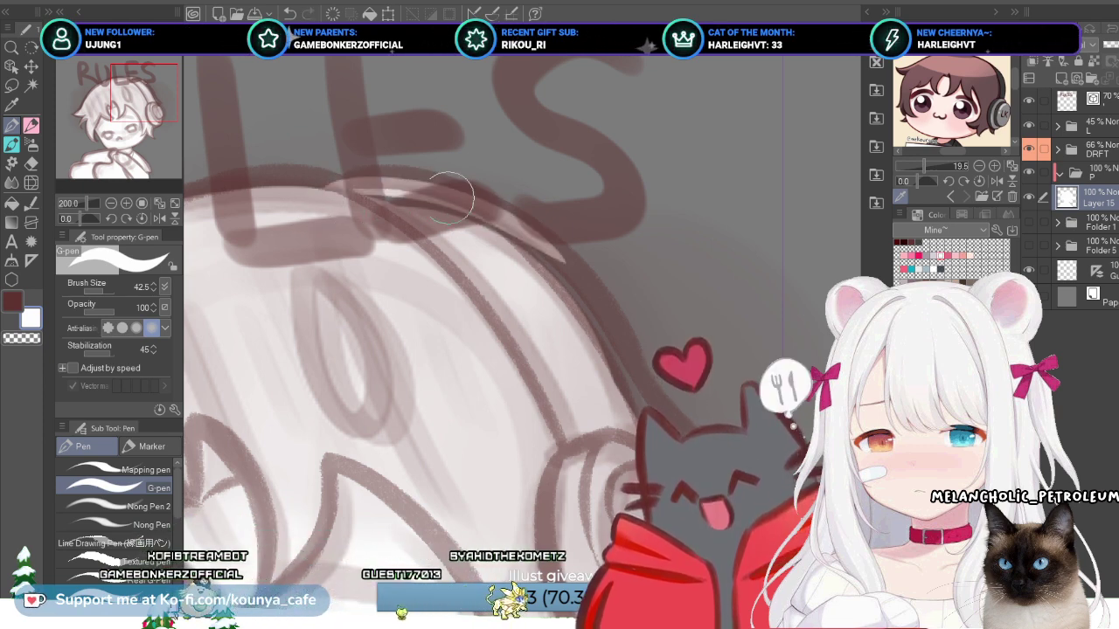
mouse_move(336, 183)
left_mouse_down()
mouse_move(455, 202)
mouse_move(514, 259)
left_mouse_up()
key("ctrl+z")
left_click_drag(505, 218, 597, 343)
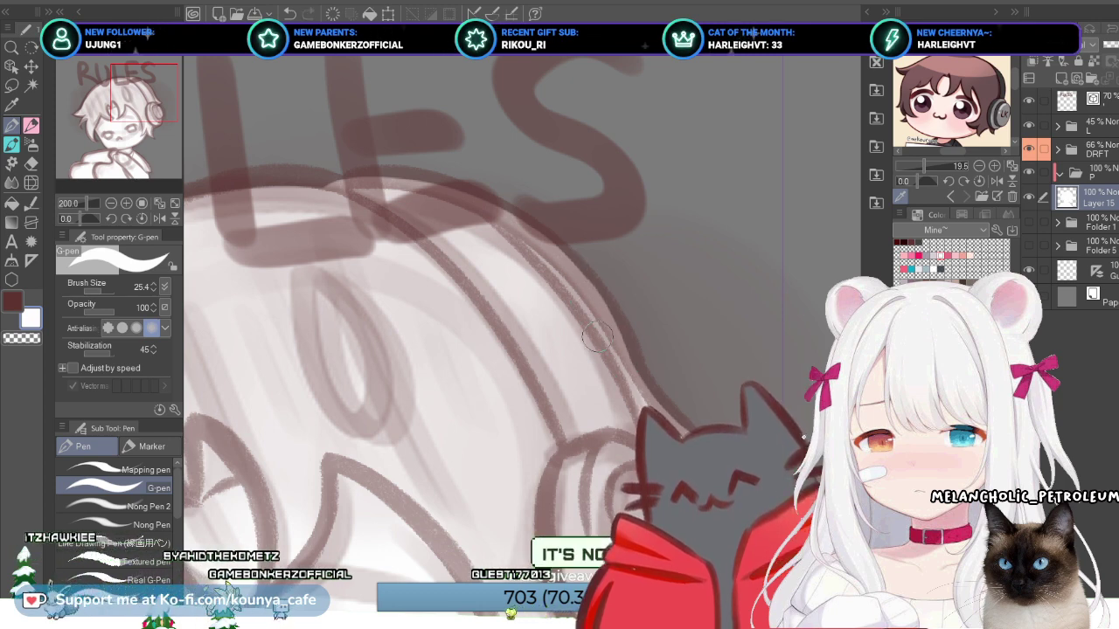
scroll(548, 322, "down", 4)
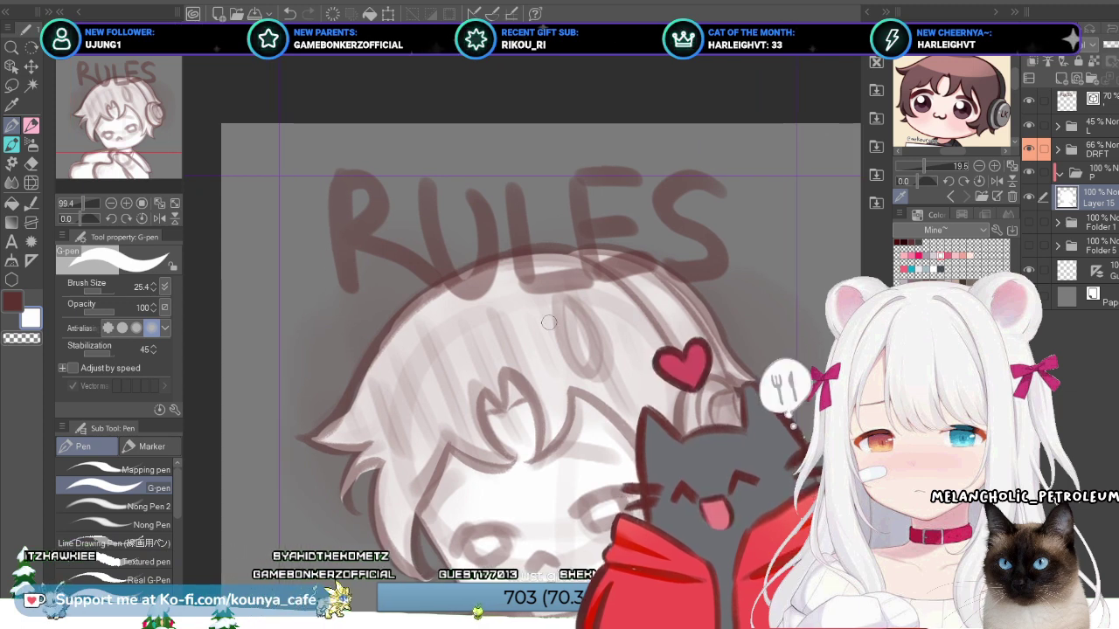
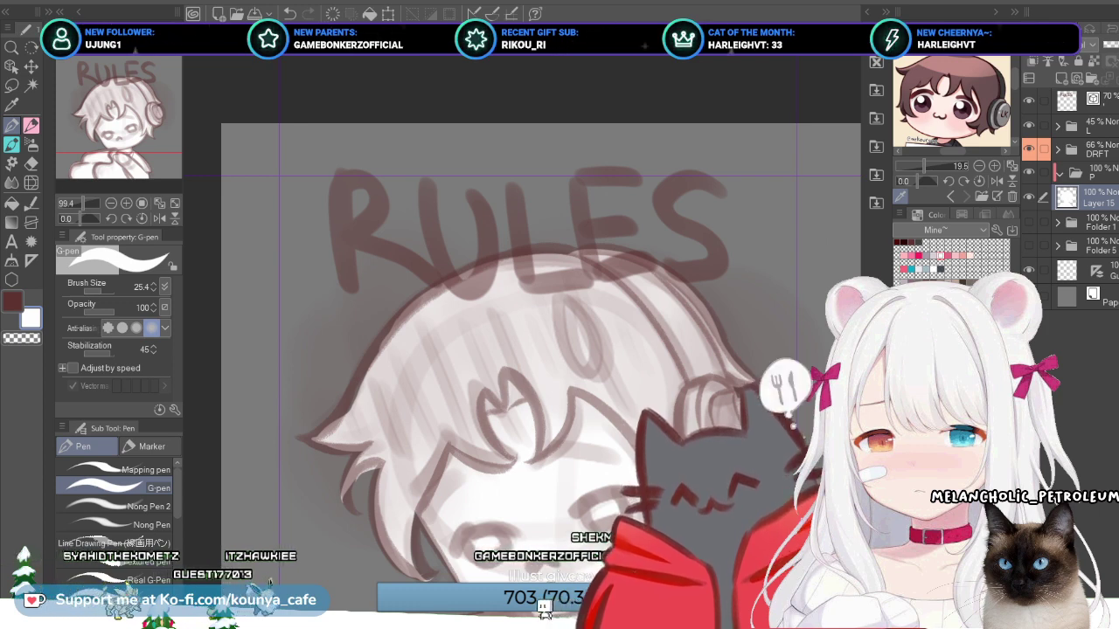
Step: Clear the white base from the small side strand and from the tip of the longer lock beside the face
scroll(527, 610, "up", 6)
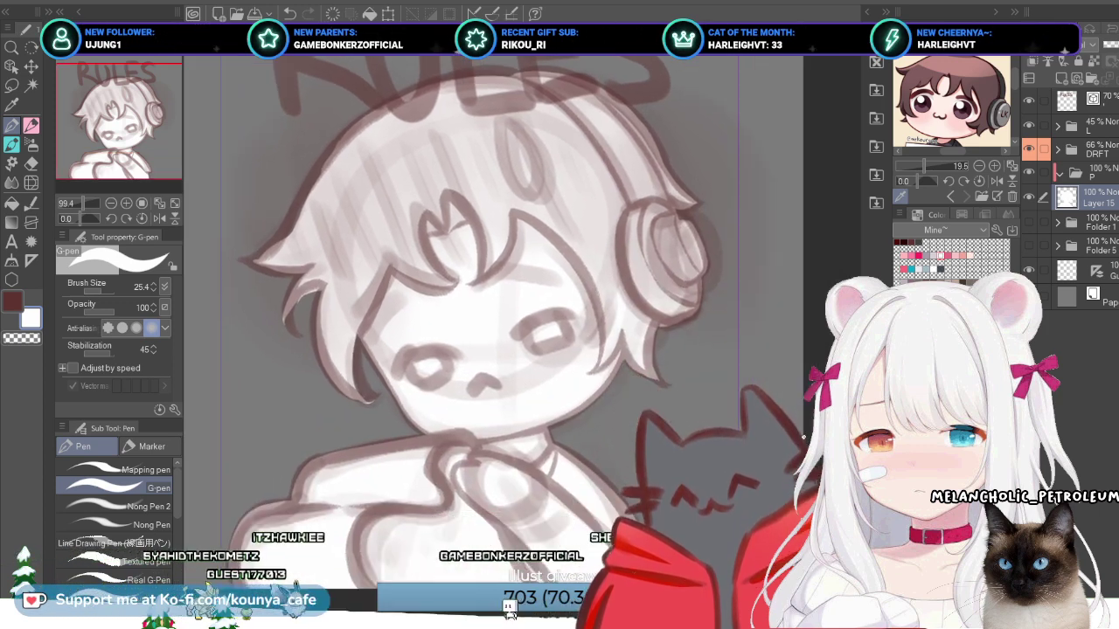
scroll(371, 259, "up", 3)
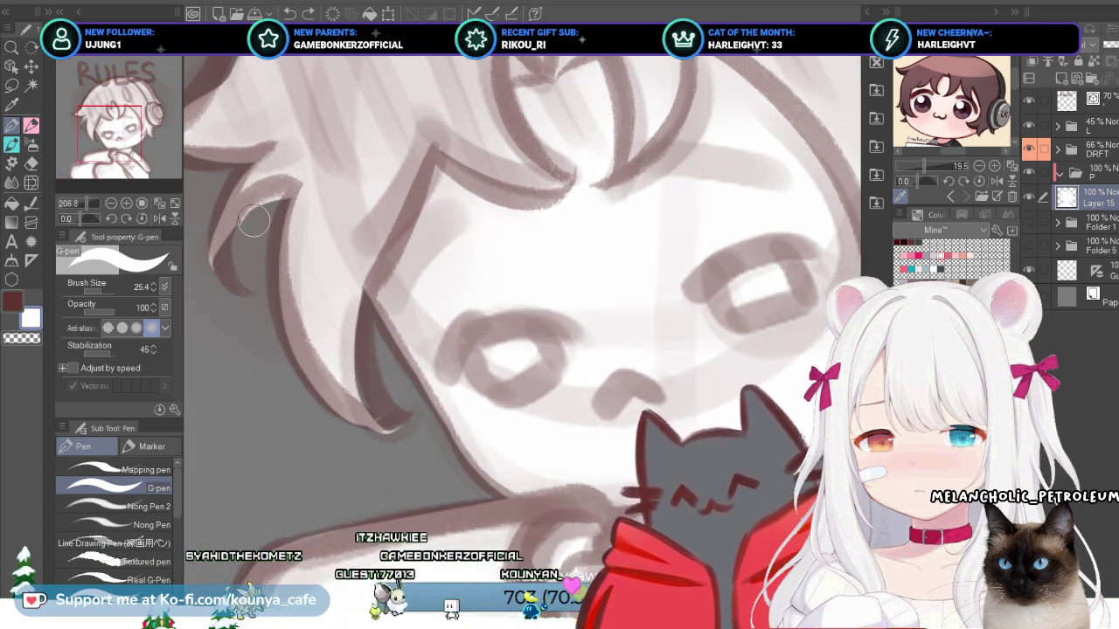
mouse_move(223, 297)
left_mouse_down()
mouse_move(242, 205)
mouse_move(262, 185)
mouse_move(286, 192)
left_mouse_up()
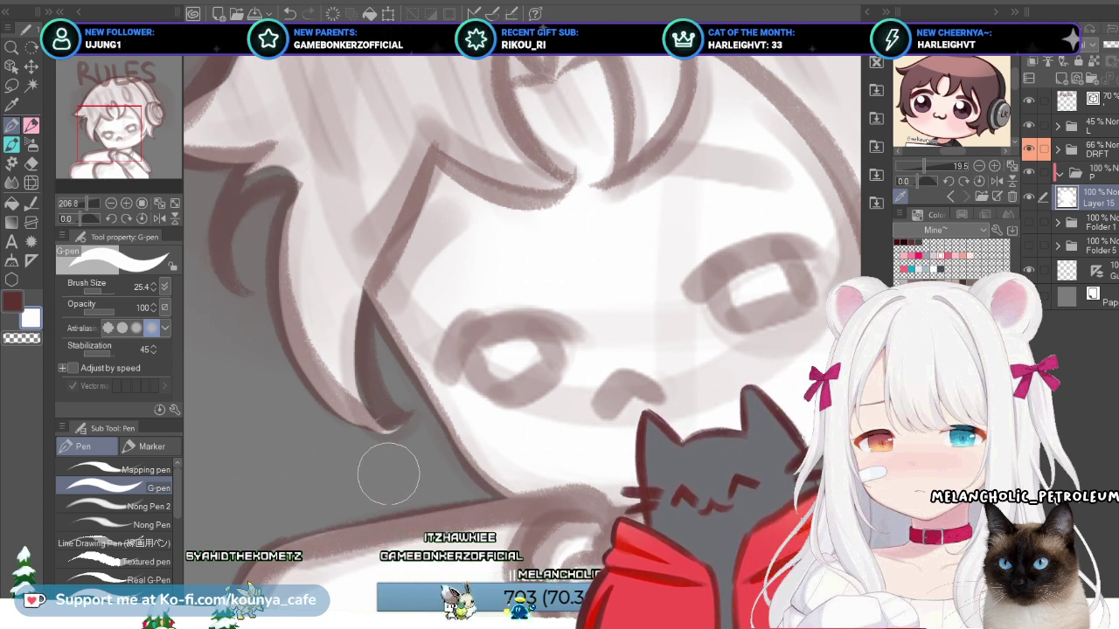
mouse_move(407, 422)
left_mouse_down()
mouse_move(310, 385)
mouse_move(349, 398)
mouse_move(331, 393)
left_mouse_up()
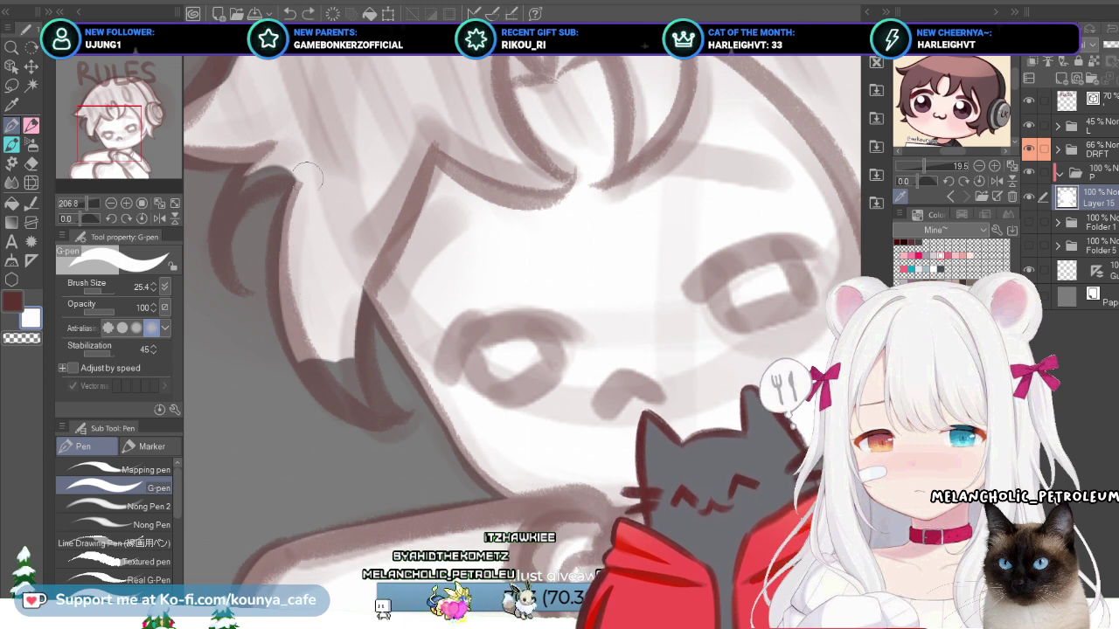
key("ctrl+z")
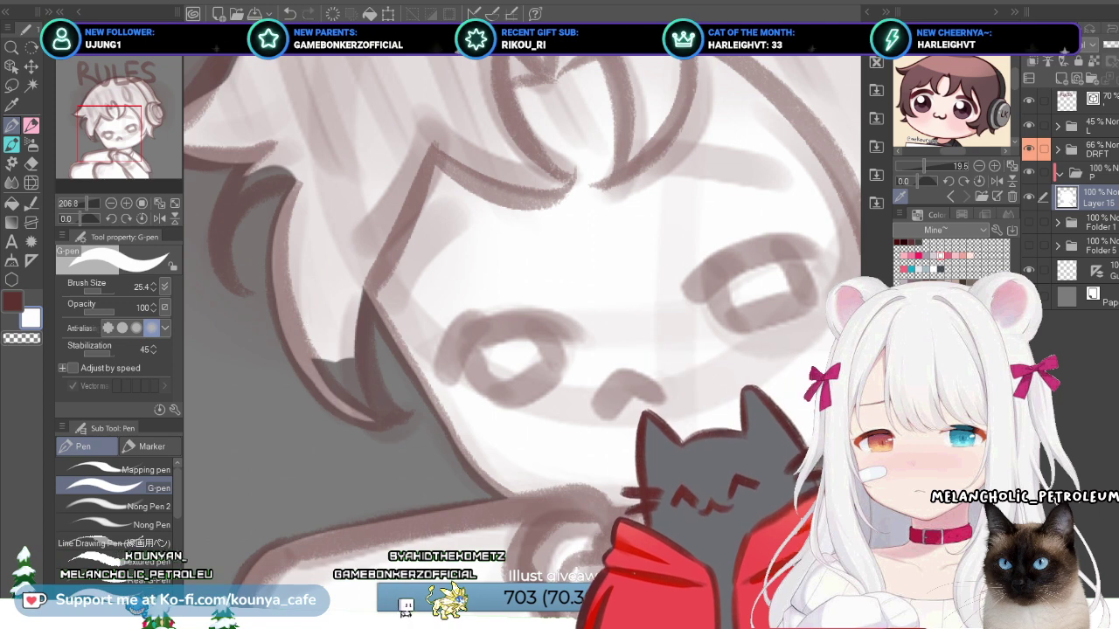
Step: Paint a white stroke along the lower outline of the longer lock down to its tip
left_click_drag(325, 370, 407, 426)
left_click_drag(320, 381, 406, 426)
key("ctrl+z")
left_click_drag(315, 380, 411, 428)
key("ctrl+z")
left_click_drag(315, 379, 409, 426)
key("ctrl+z")
Step: Paint white along the lock's inner edge beside the cheek and fill the remaining gap inside its tip
mouse_move(363, 306)
left_mouse_down()
mouse_move(392, 367)
mouse_move(385, 391)
left_mouse_up()
key("ctrl+z")
key("ctrl+z")
left_click_drag(362, 291, 366, 354)
left_click_drag(362, 291, 386, 391)
key("ctrl+z")
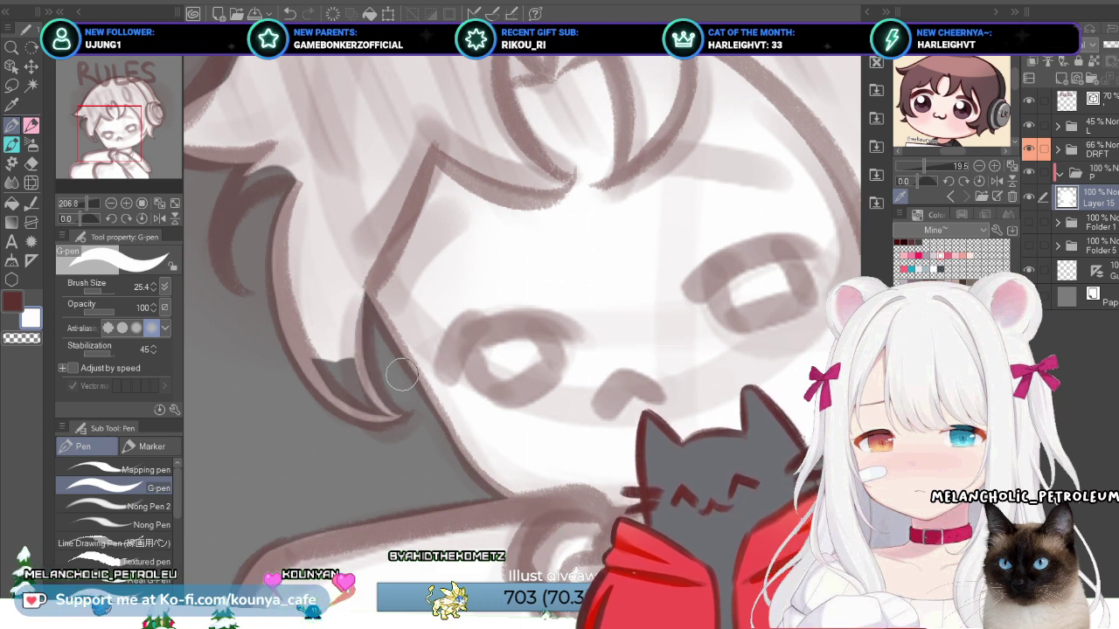
left_click_drag(351, 328, 356, 360)
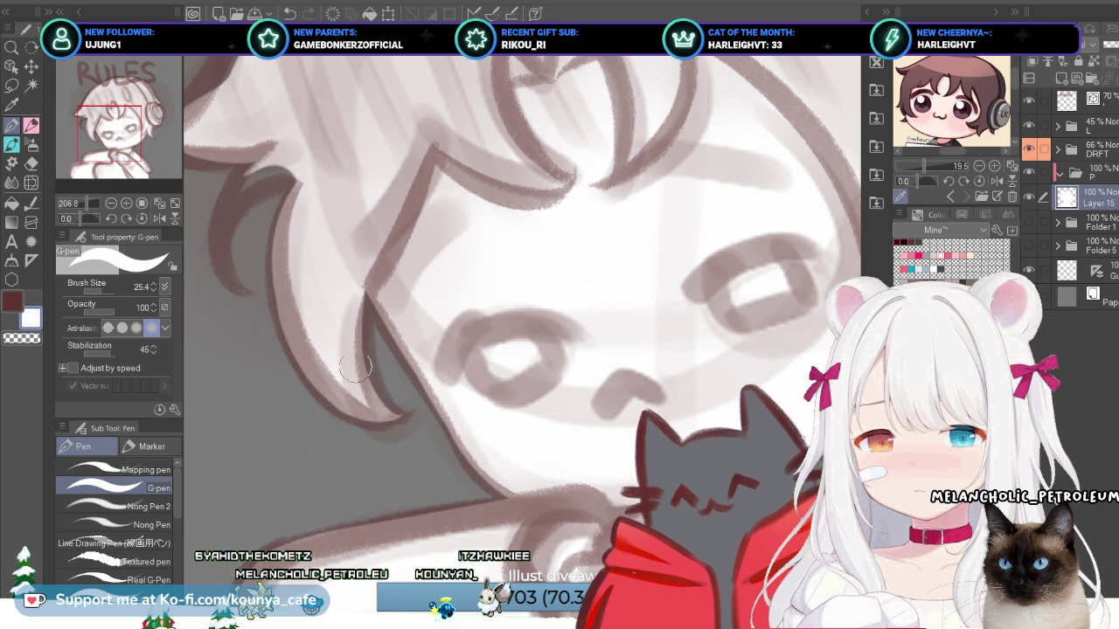
Step: Touch up the white base at the junction where the longer lock meets the cheek outline
scroll(357, 376, "down", 4)
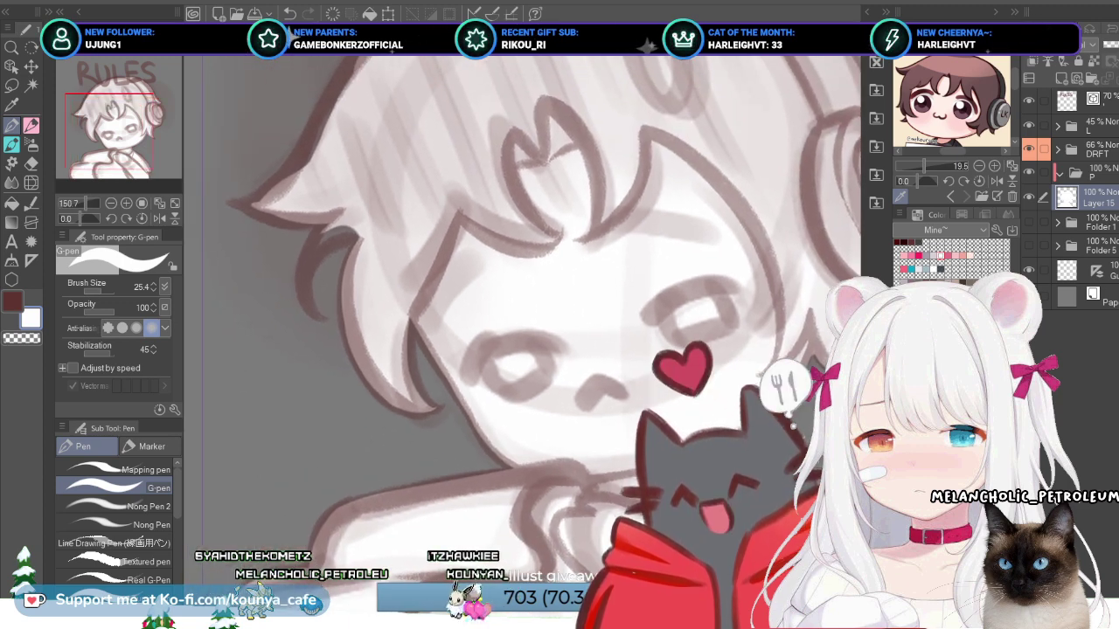
scroll(524, 341, "right", 2)
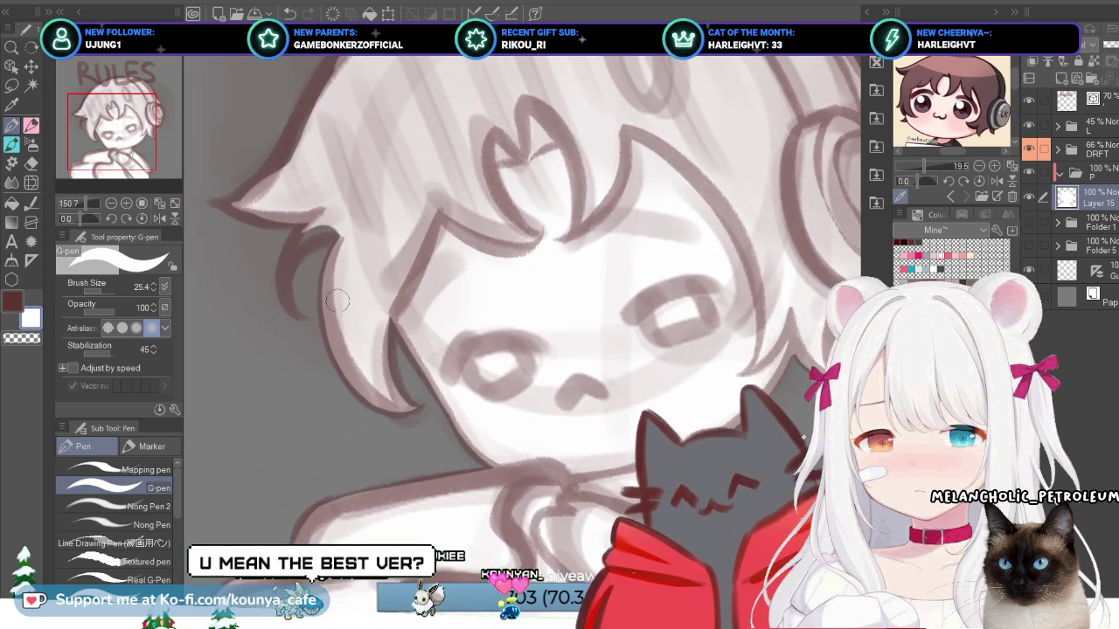
scroll(383, 339, "up", 5)
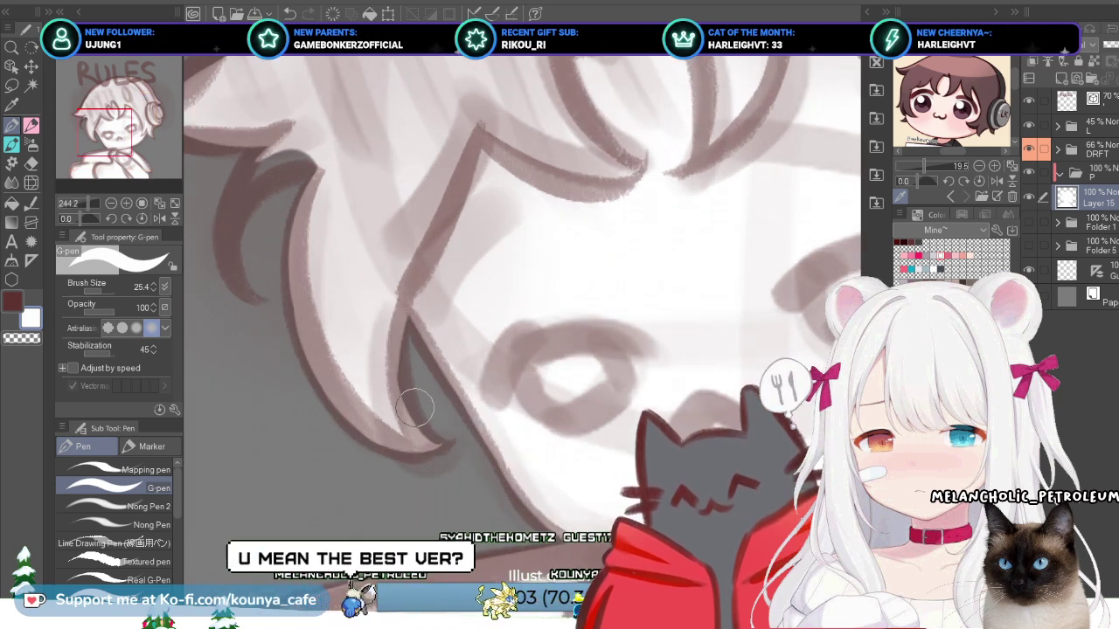
left_click_drag(401, 302, 412, 378)
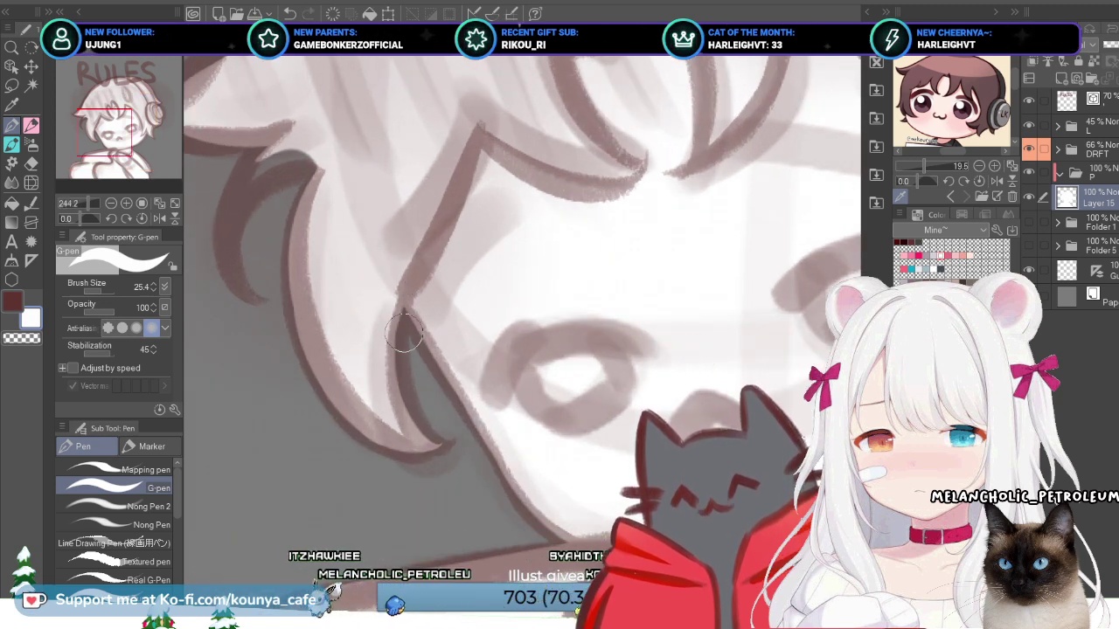
scroll(385, 311, "down", 3)
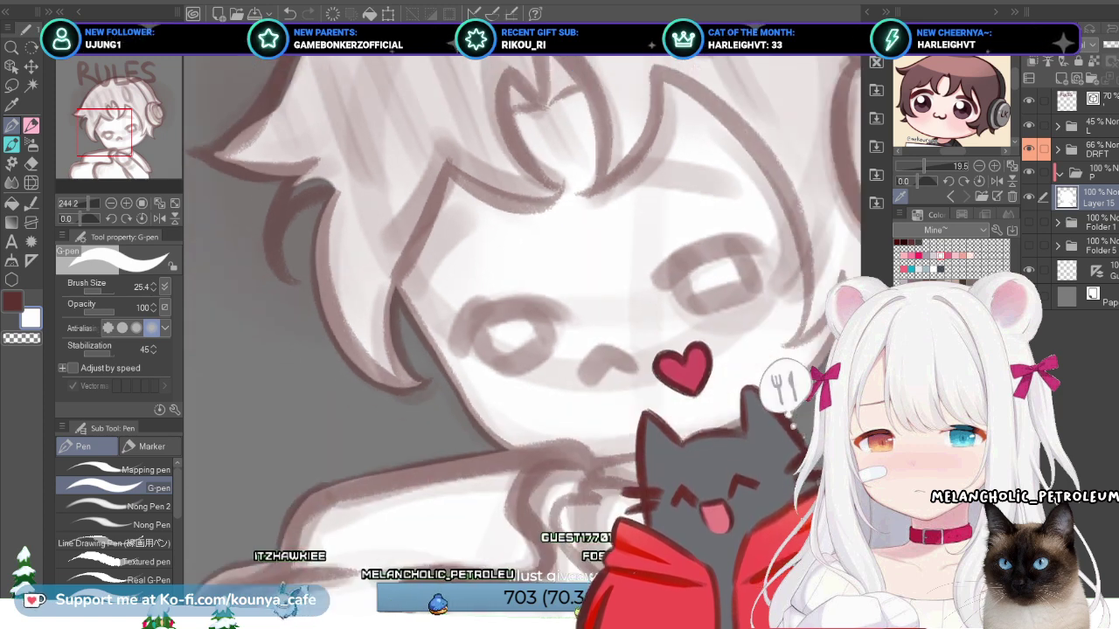
scroll(421, 200, "up", 4)
left_click_drag(367, 231, 338, 349)
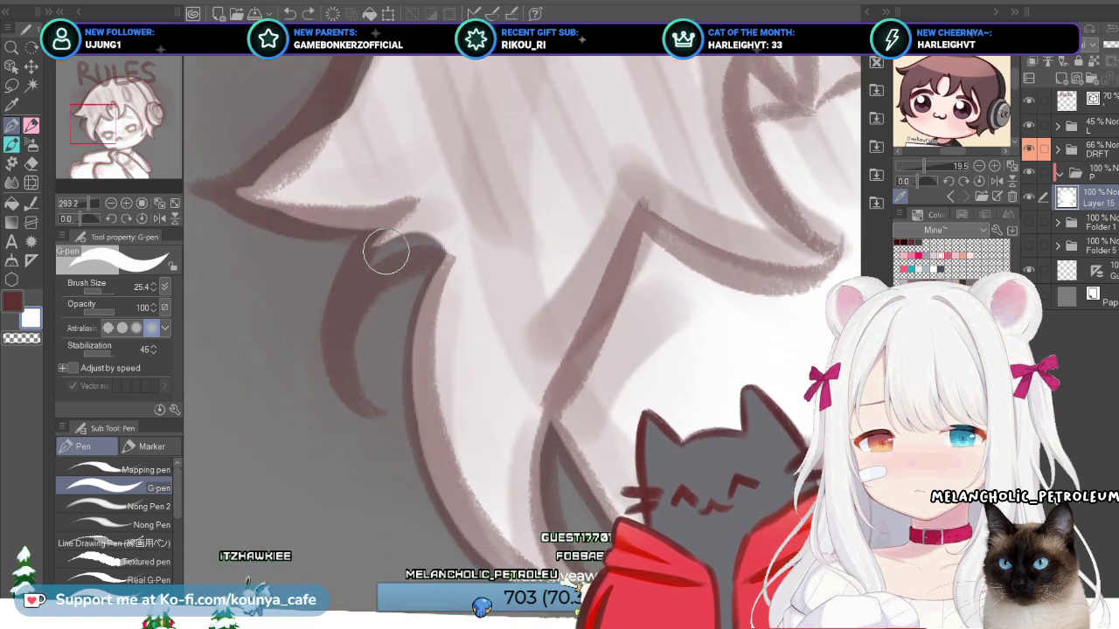
left_click_drag(371, 229, 337, 332)
key("ctrl+z")
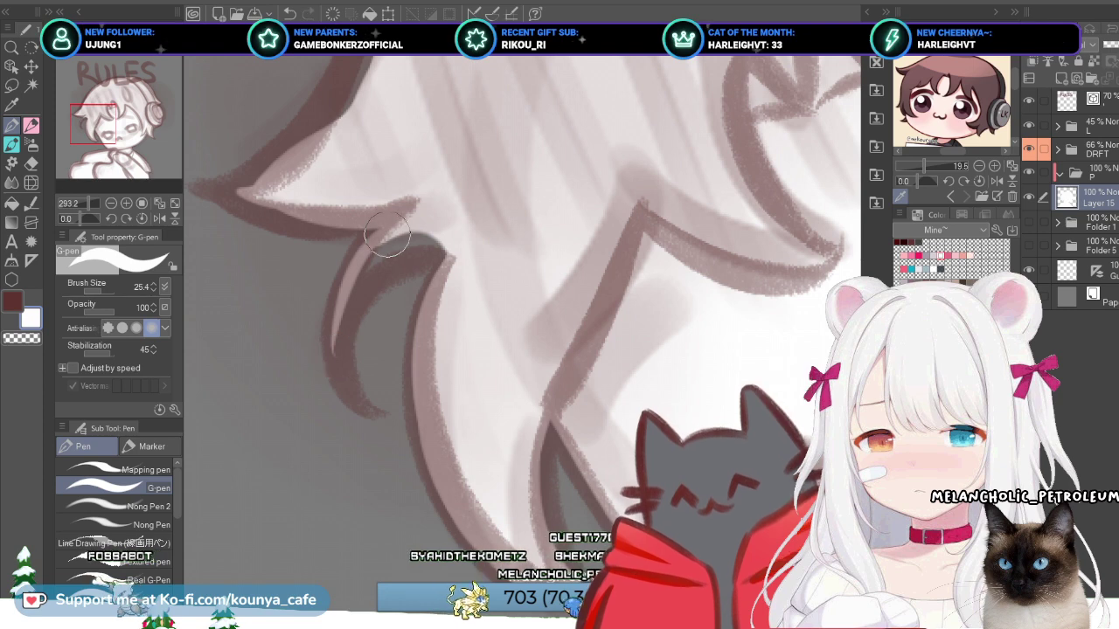
left_click_drag(374, 234, 350, 291)
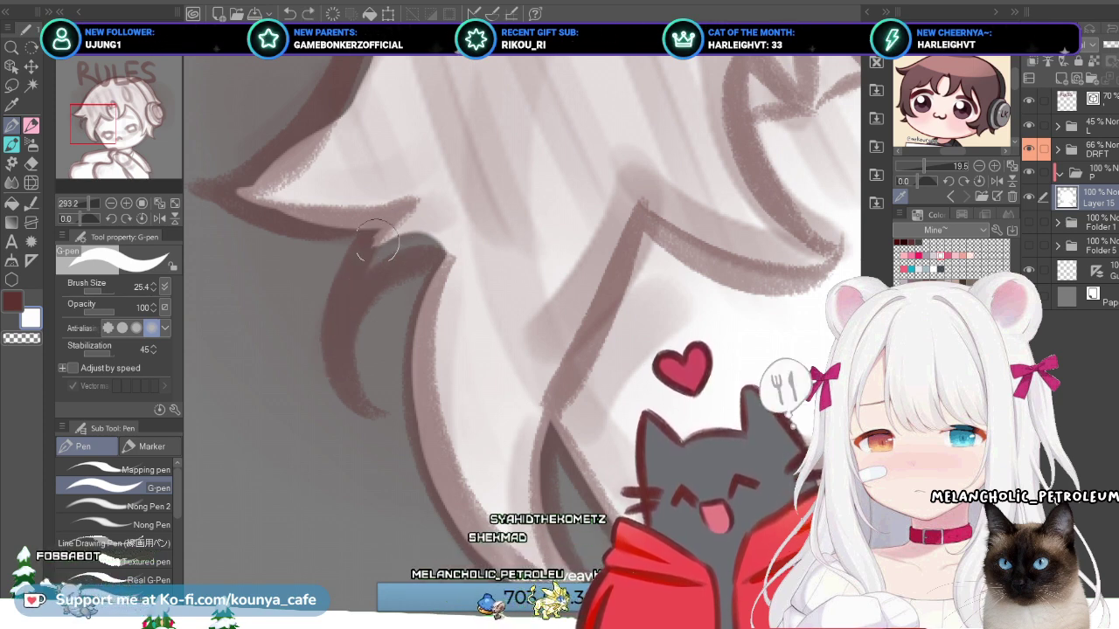
Step: Paint white along both edges of the small side strand and fill the gap at its root
left_click_drag(391, 223, 362, 295)
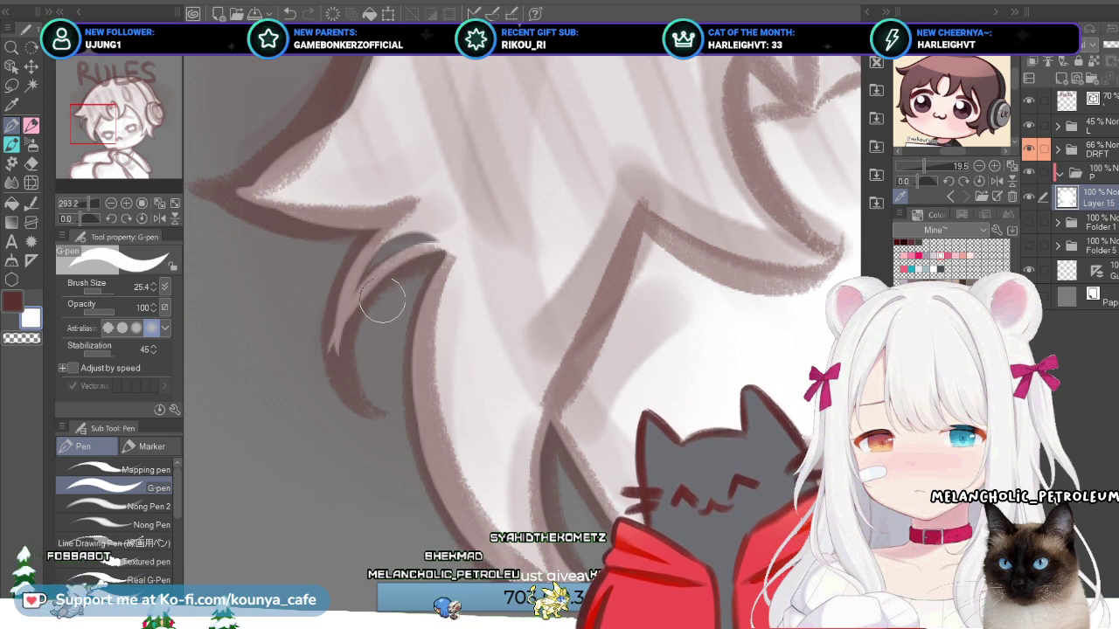
key("ctrl+z")
left_click_drag(442, 242, 367, 328)
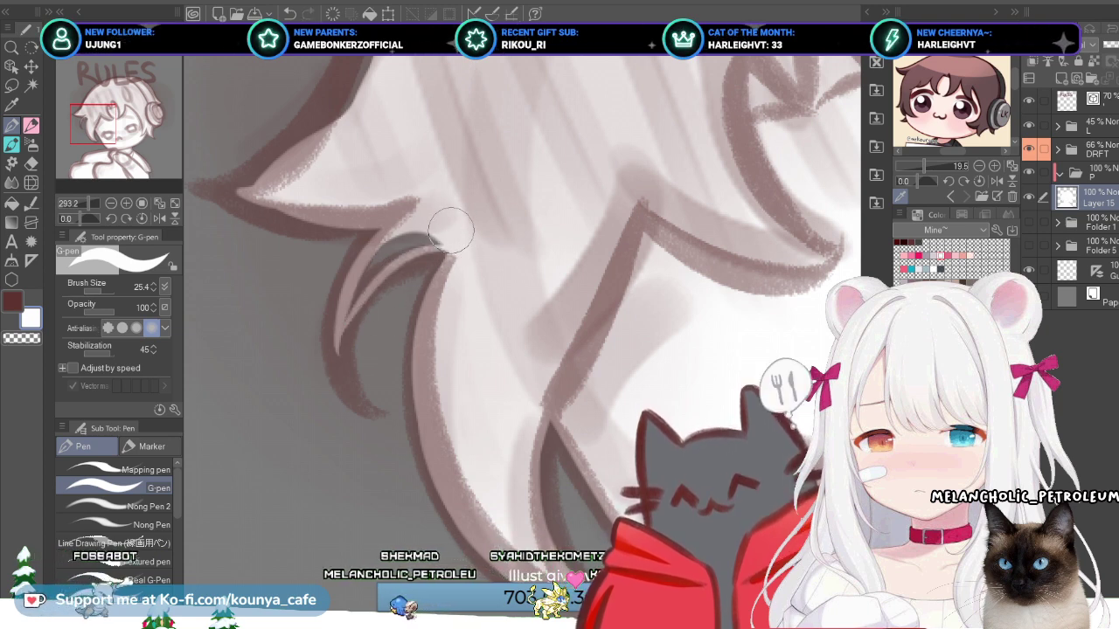
left_click_drag(451, 229, 424, 252)
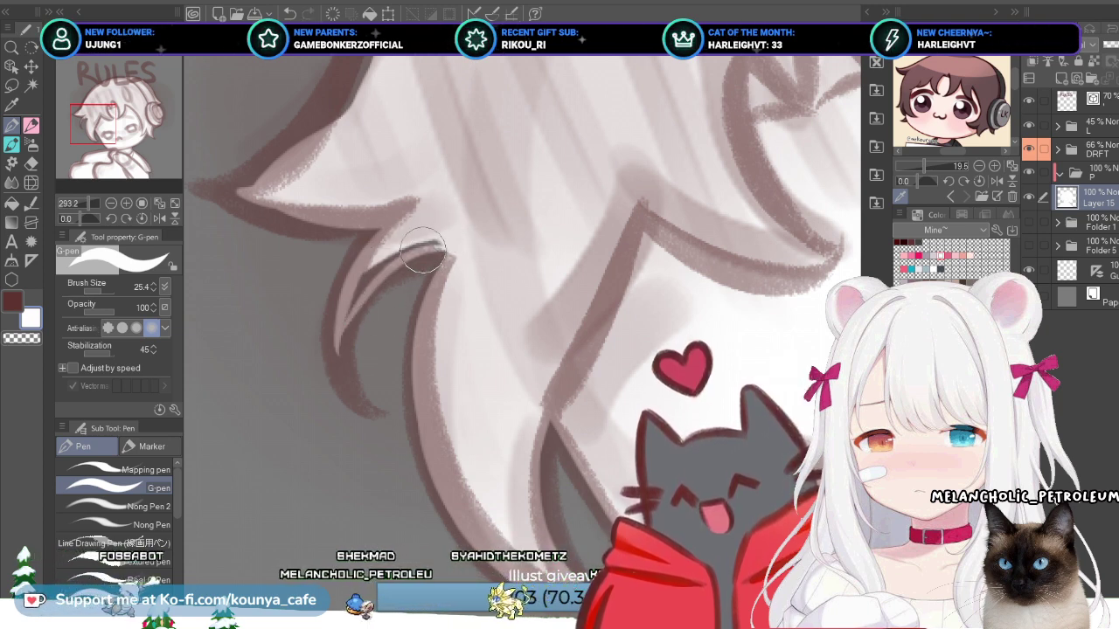
scroll(424, 252, "down", 2)
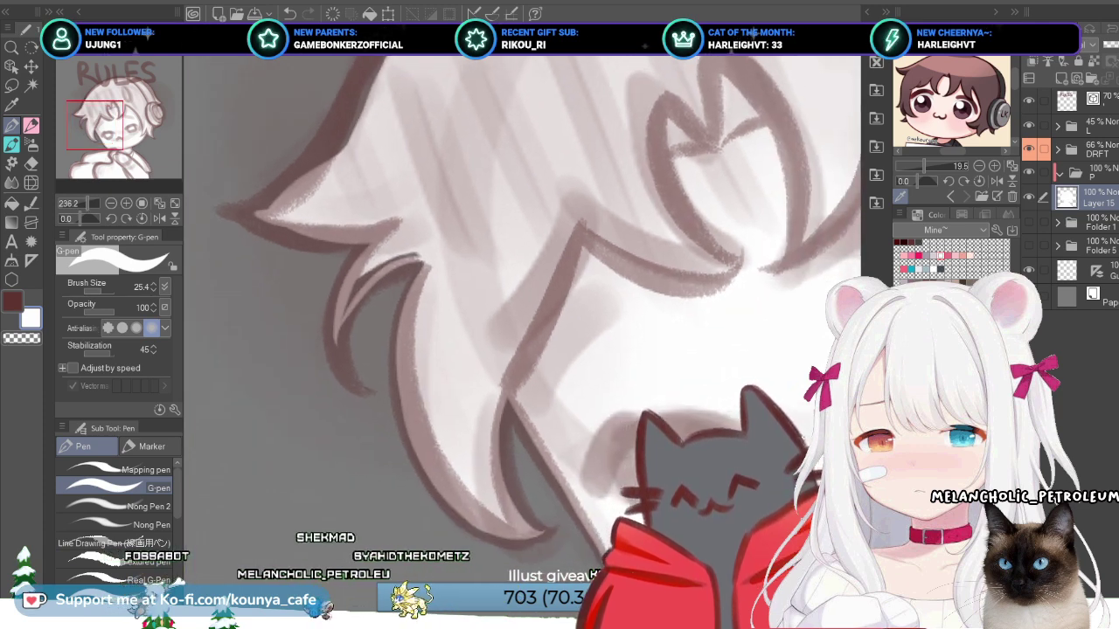
Step: Extend the white base down the small side strand towards its tip
left_click_drag(426, 283, 391, 300)
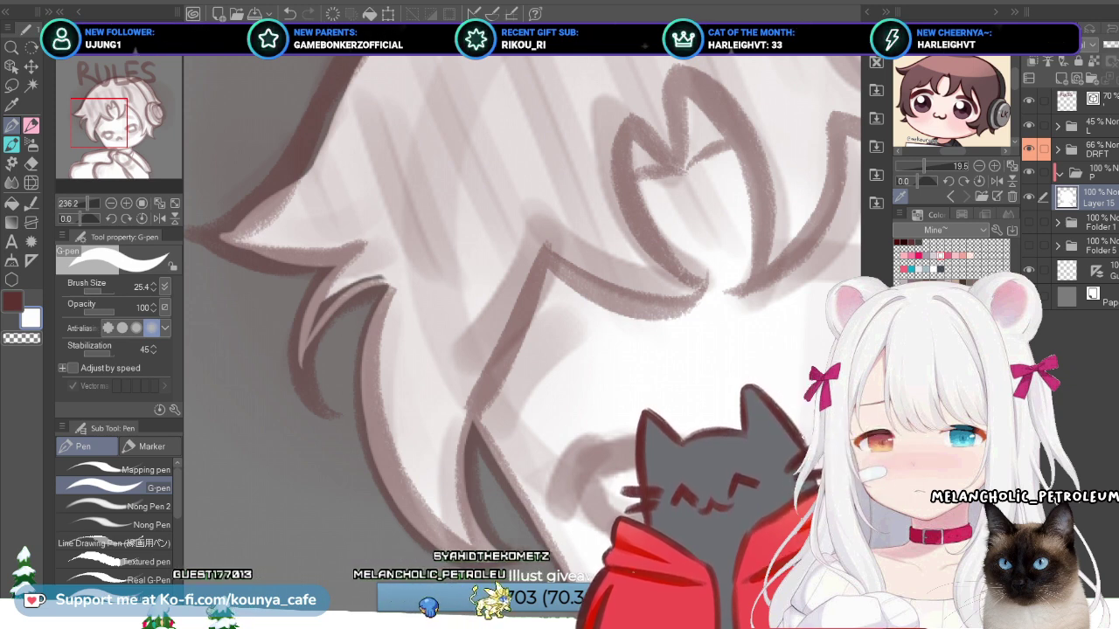
scroll(398, 304, "down", 3)
scroll(397, 303, "up", 2)
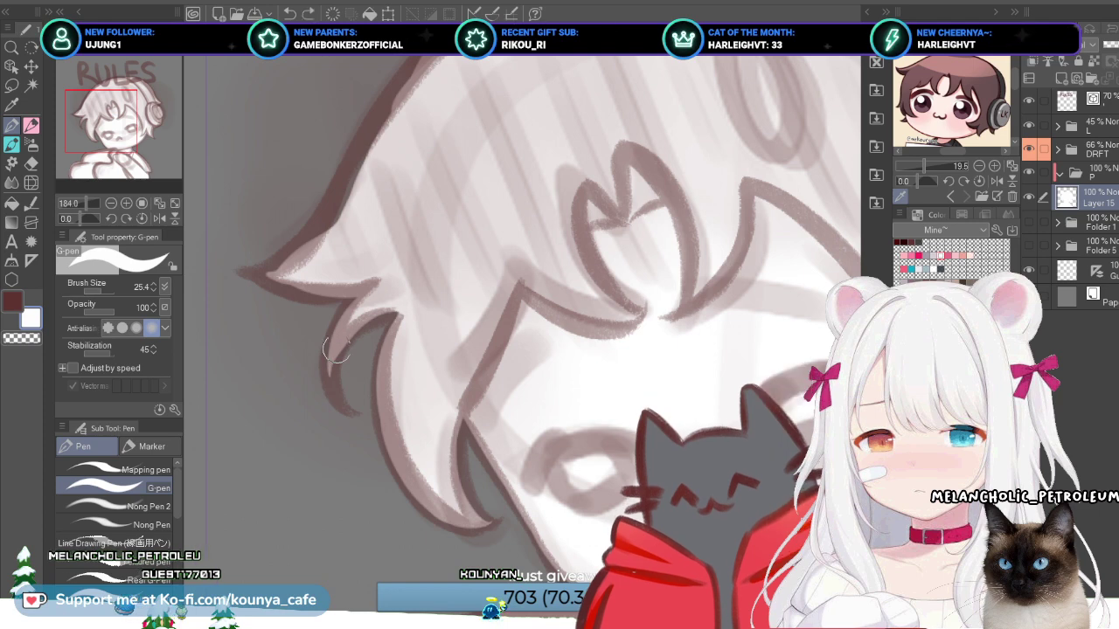
left_click_drag(337, 371, 338, 337)
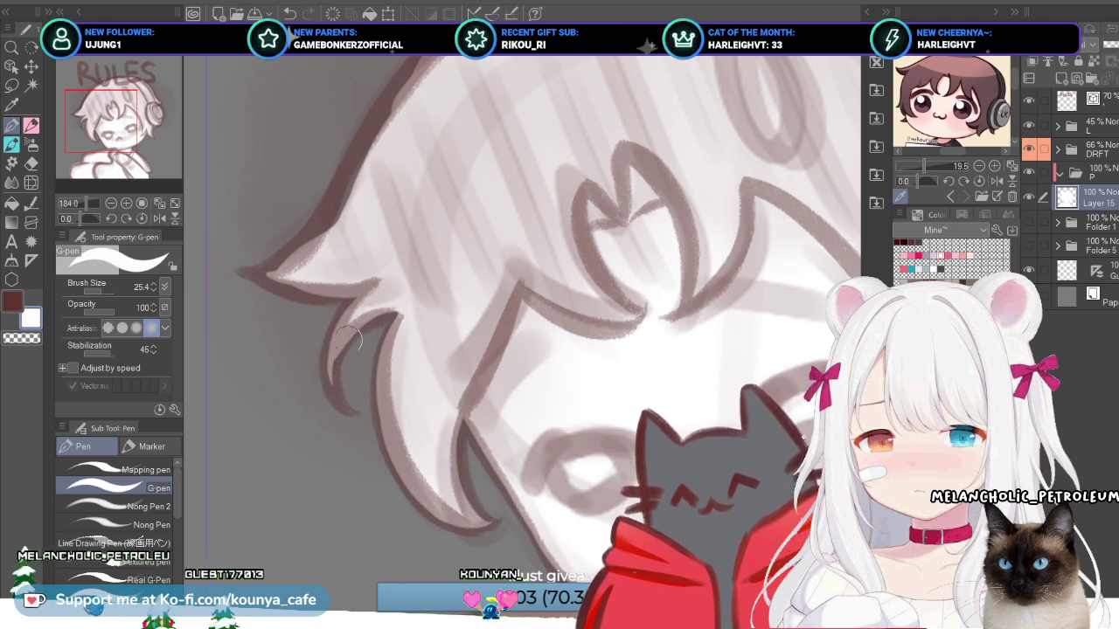
Step: Fill the pointed hair tuft above the small side strand with white out to its tip
left_click_drag(341, 363, 453, 182)
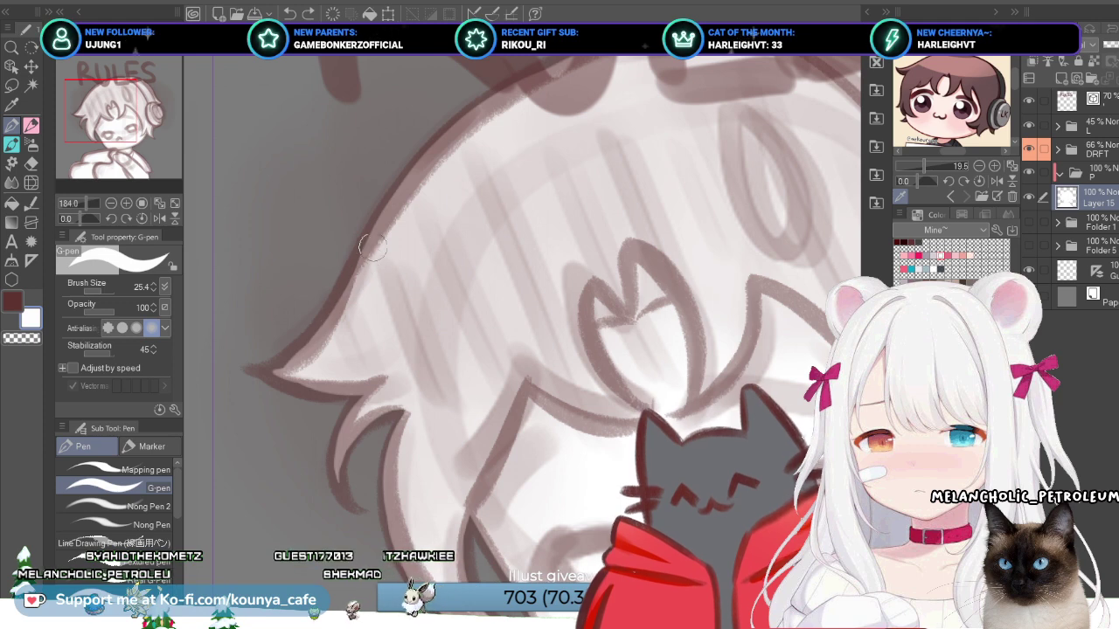
left_click_drag(323, 317, 244, 368)
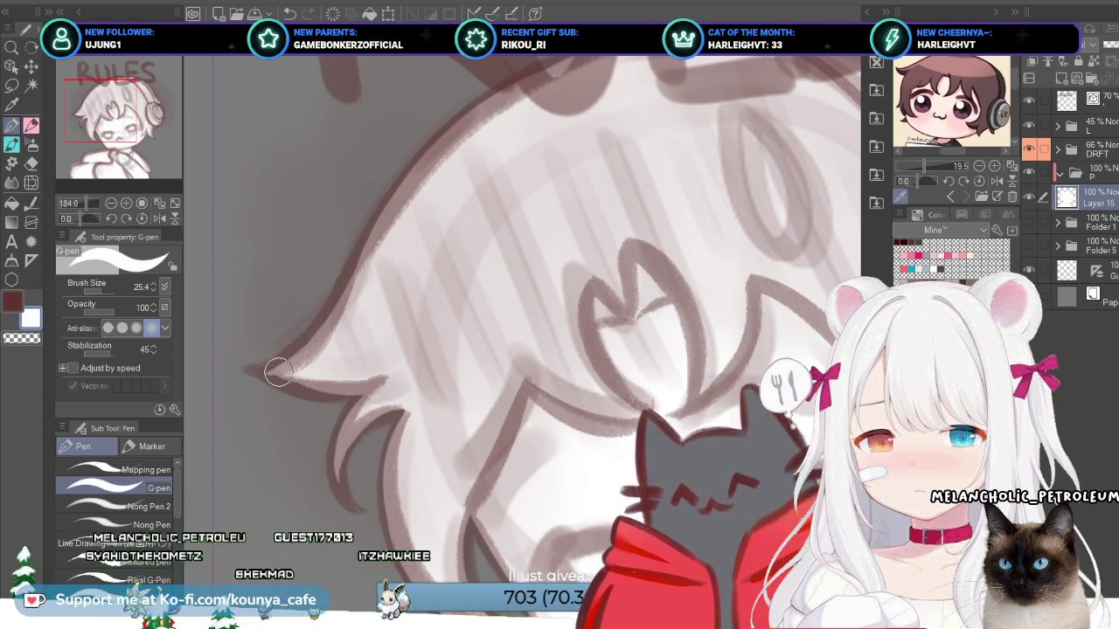
left_click_drag(353, 394, 273, 374)
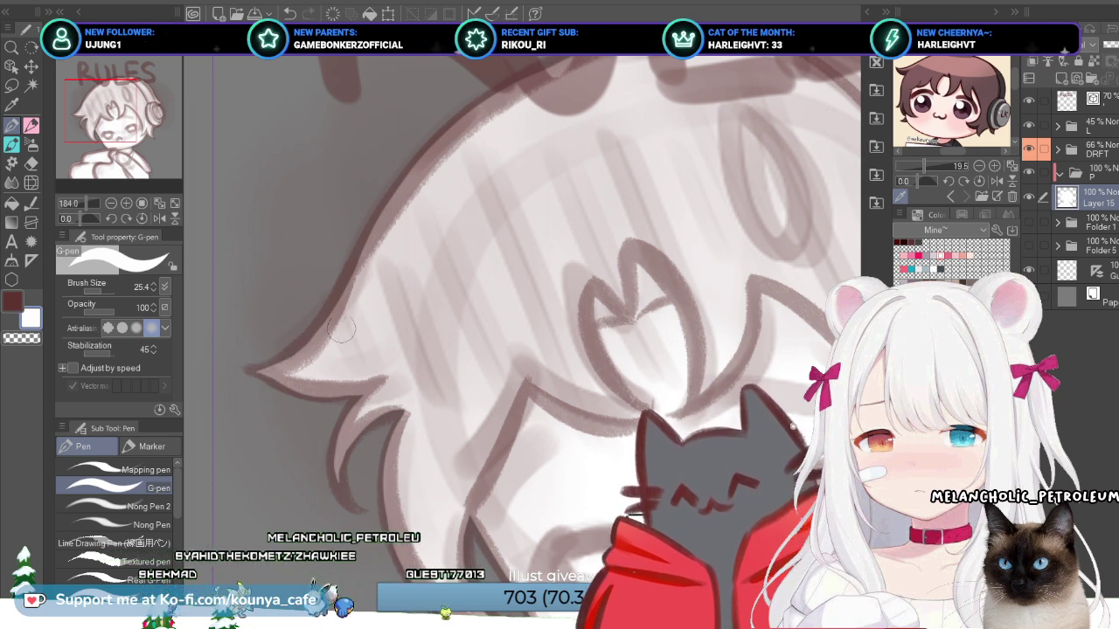
Step: Paint white along the hair outline at the crown, beneath the RULES lettering, up to the notch beside the headband
scroll(341, 333, "down", 3)
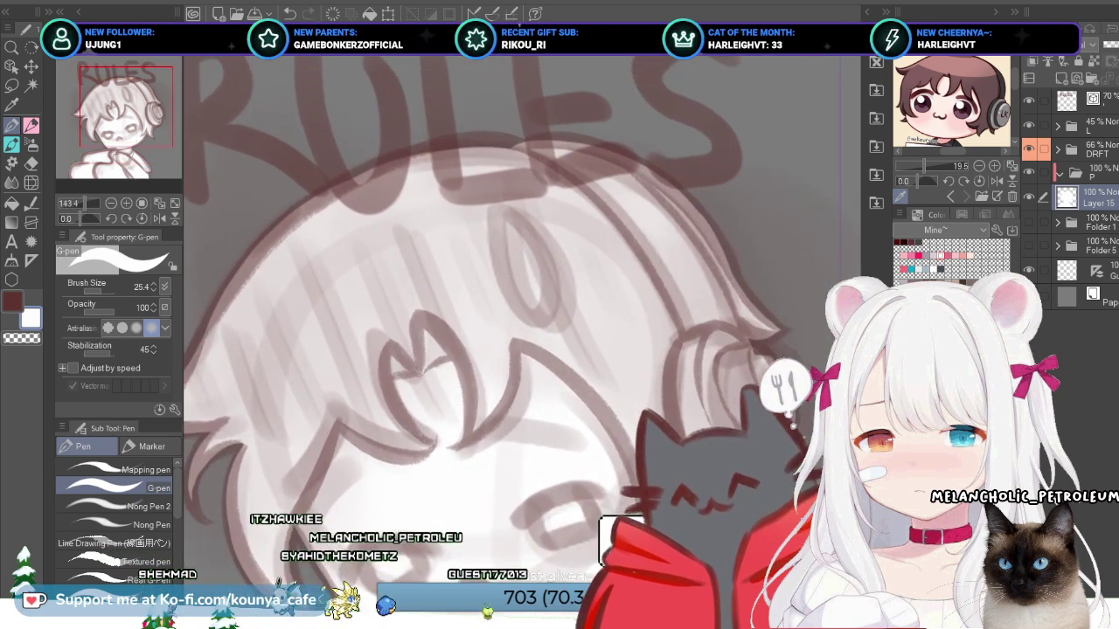
scroll(454, 199, "up", 2)
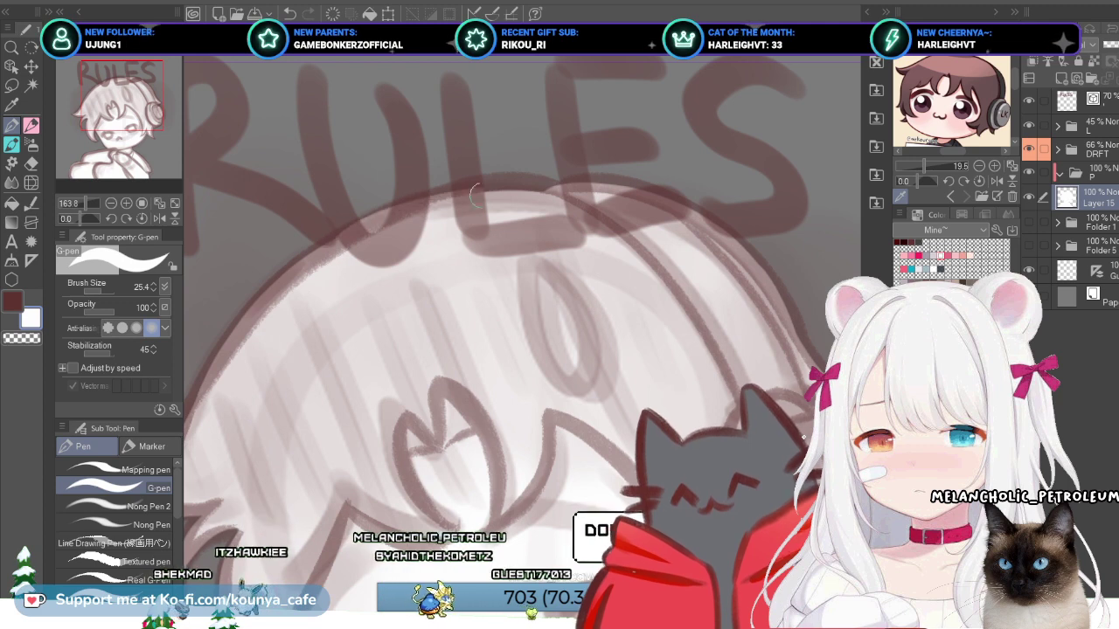
left_click_drag(349, 235, 551, 185)
mouse_move(402, 206)
left_mouse_down()
mouse_move(577, 210)
mouse_move(349, 234)
left_mouse_up()
key("ctrl+z")
mouse_move(556, 180)
left_mouse_down()
mouse_move(400, 234)
mouse_move(490, 196)
mouse_move(545, 188)
mouse_move(353, 229)
left_mouse_up()
key("ctrl+z")
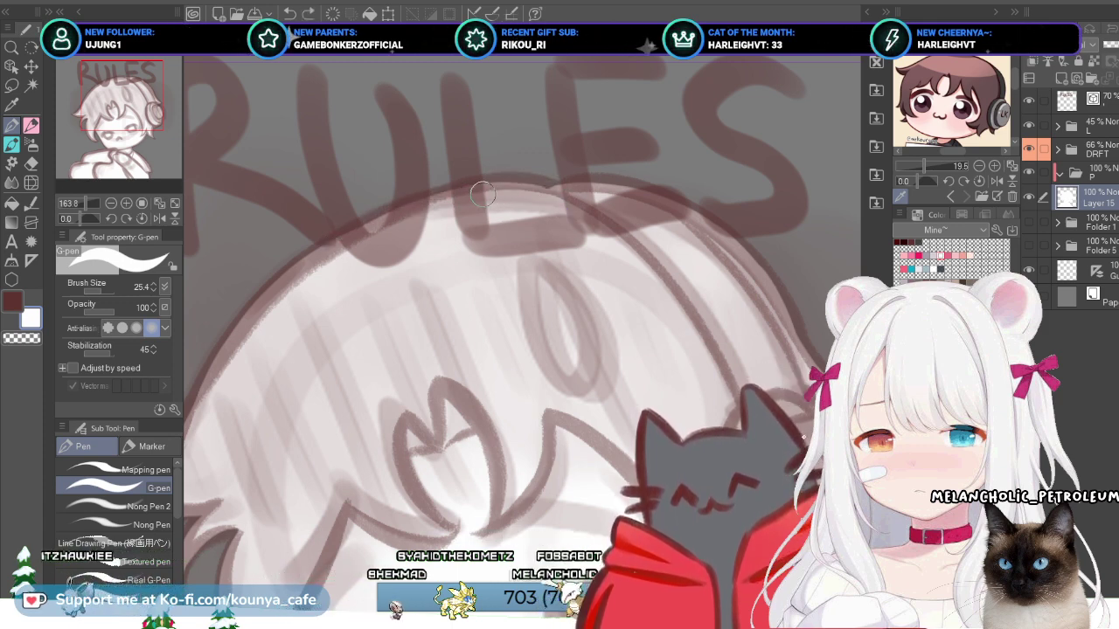
left_click_drag(560, 182, 465, 192)
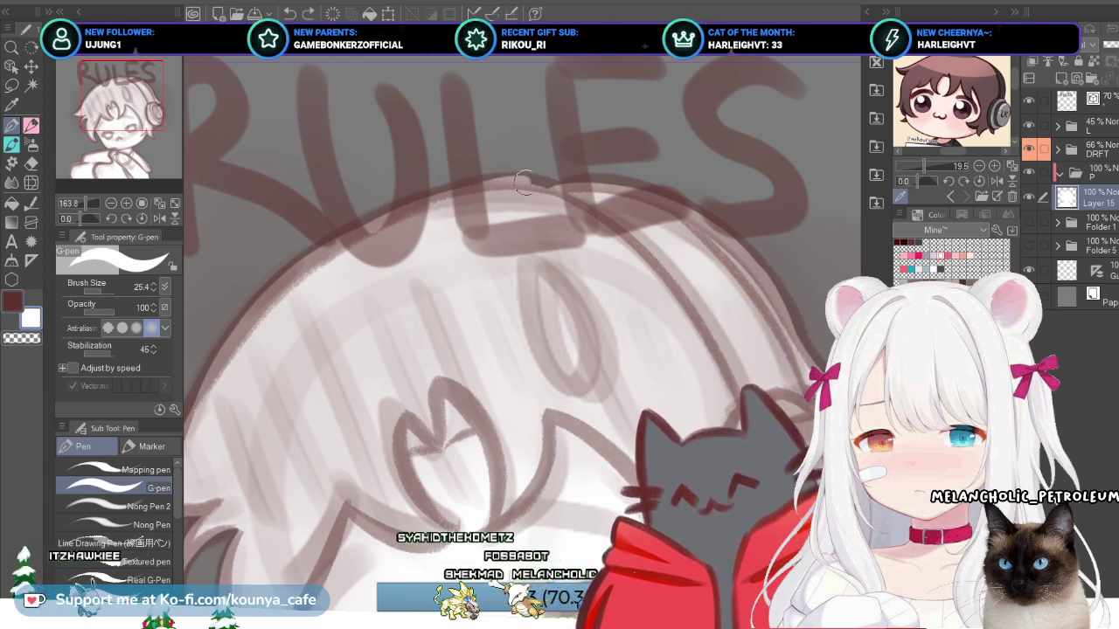
left_click_drag(482, 189, 559, 185)
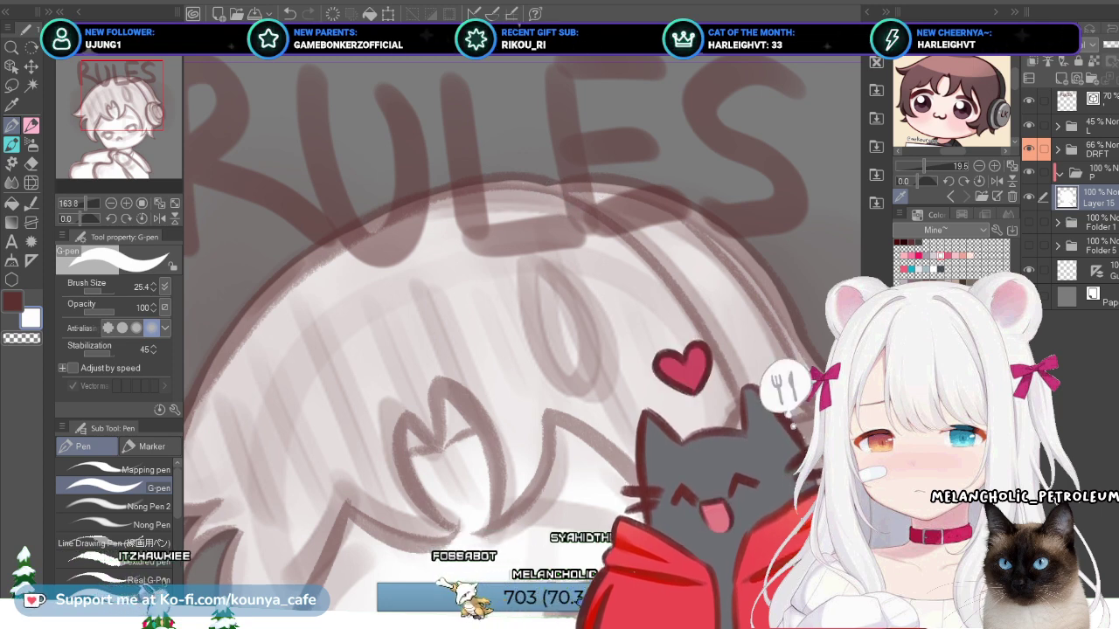
Step: Examine the white base's edges around the headband, the earcup and the hair locks beneath it
scroll(516, 332, "down", 2)
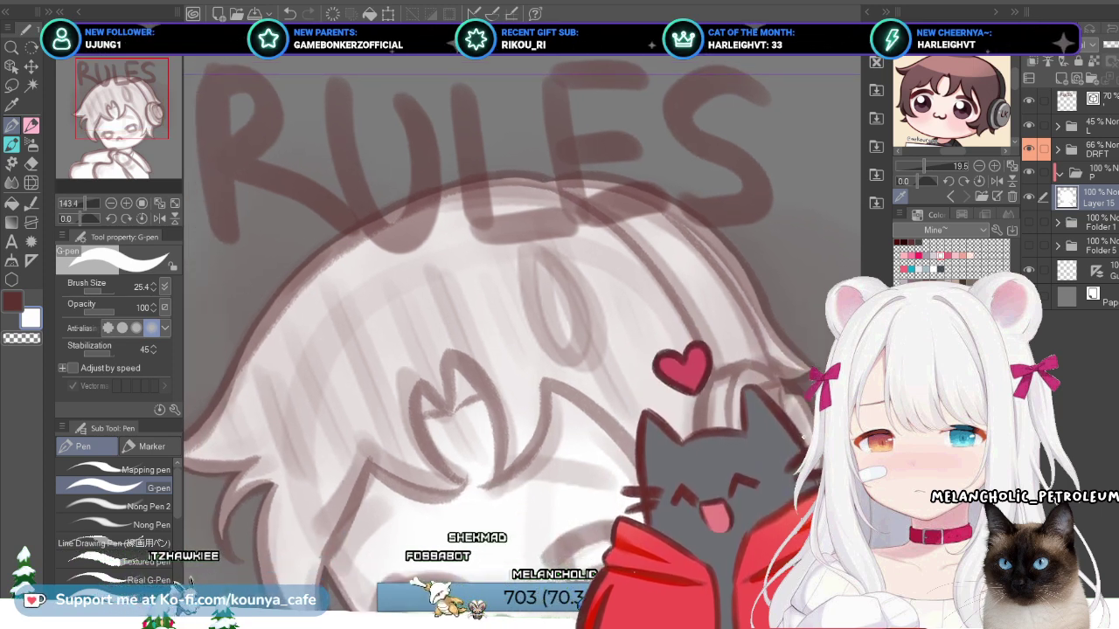
left_click_drag(516, 349, 489, 298)
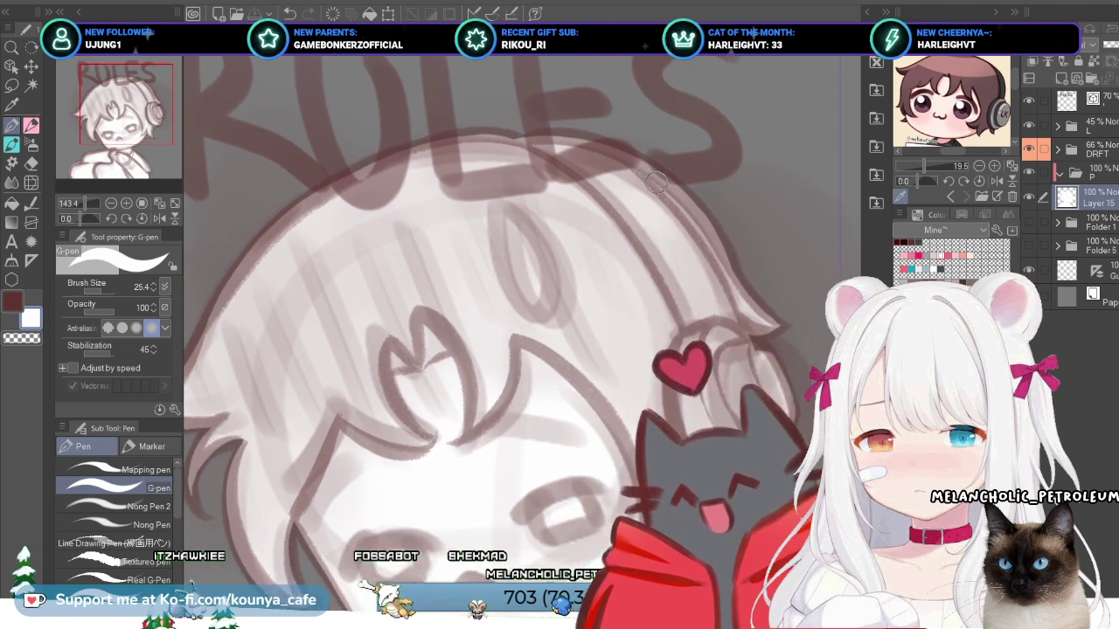
left_click_drag(516, 350, 402, 289)
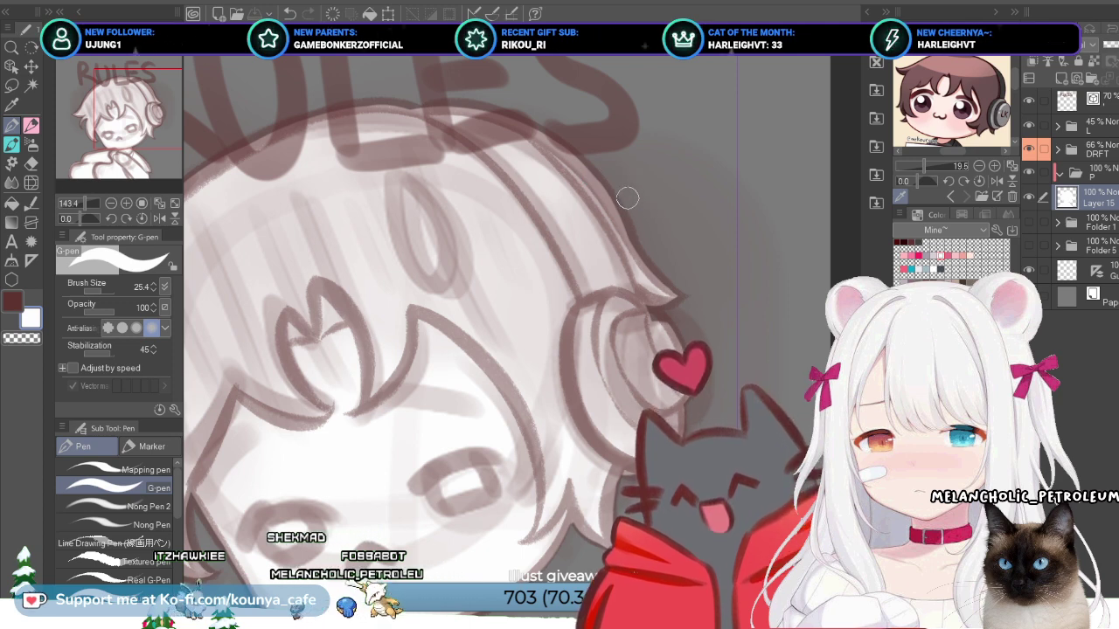
left_click_drag(609, 180, 554, 186)
scroll(598, 236, "up", 3)
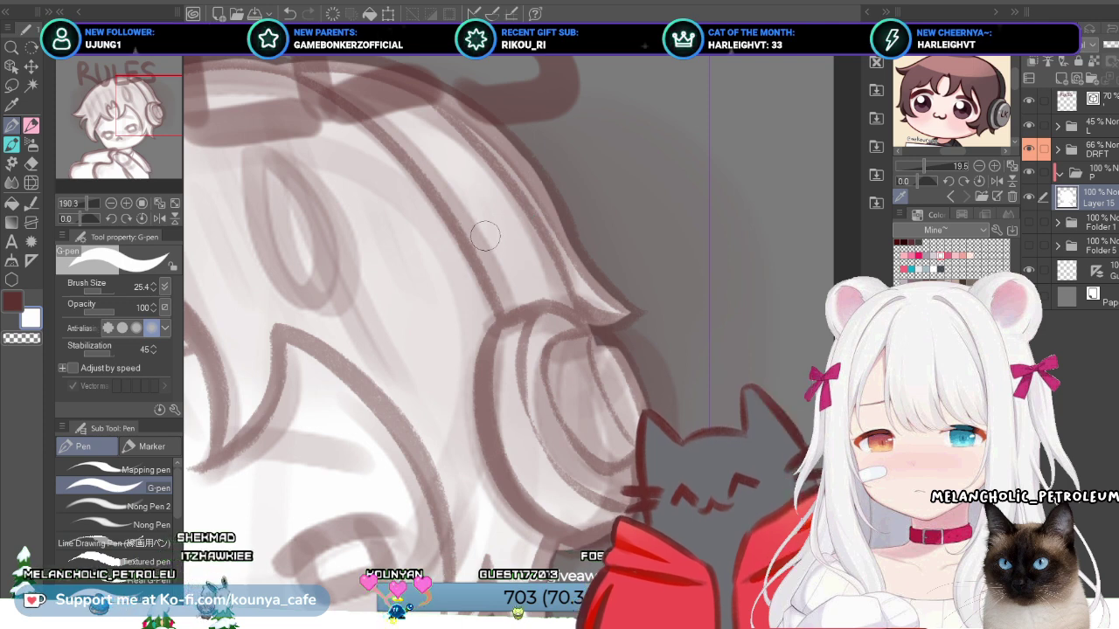
left_click_drag(486, 234, 689, 133)
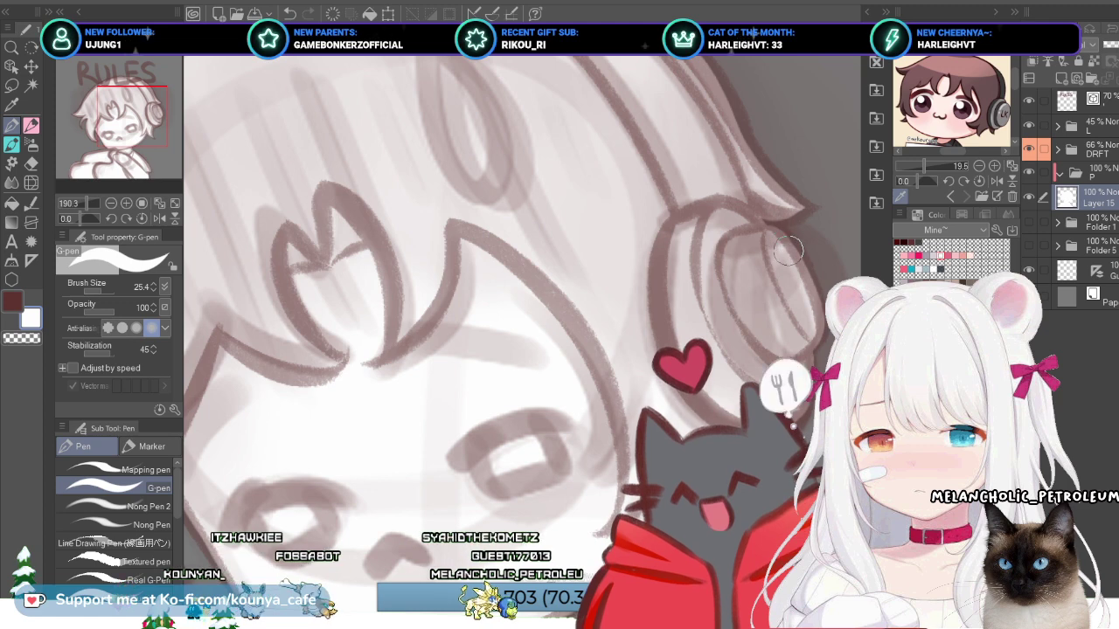
scroll(496, 336, "down", 5)
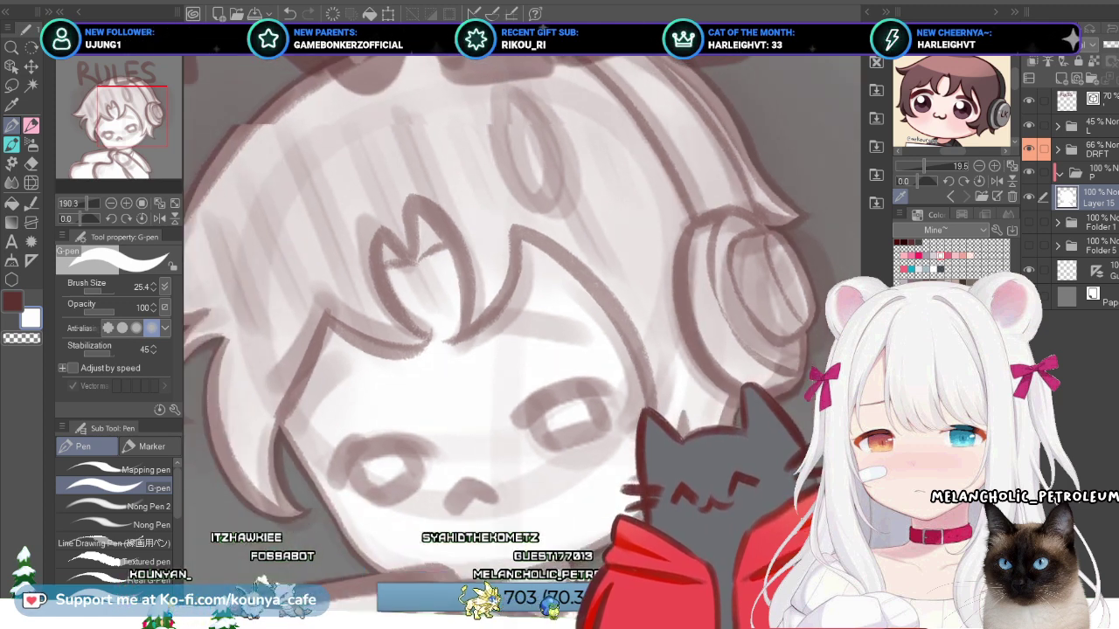
scroll(660, 275, "up", 3)
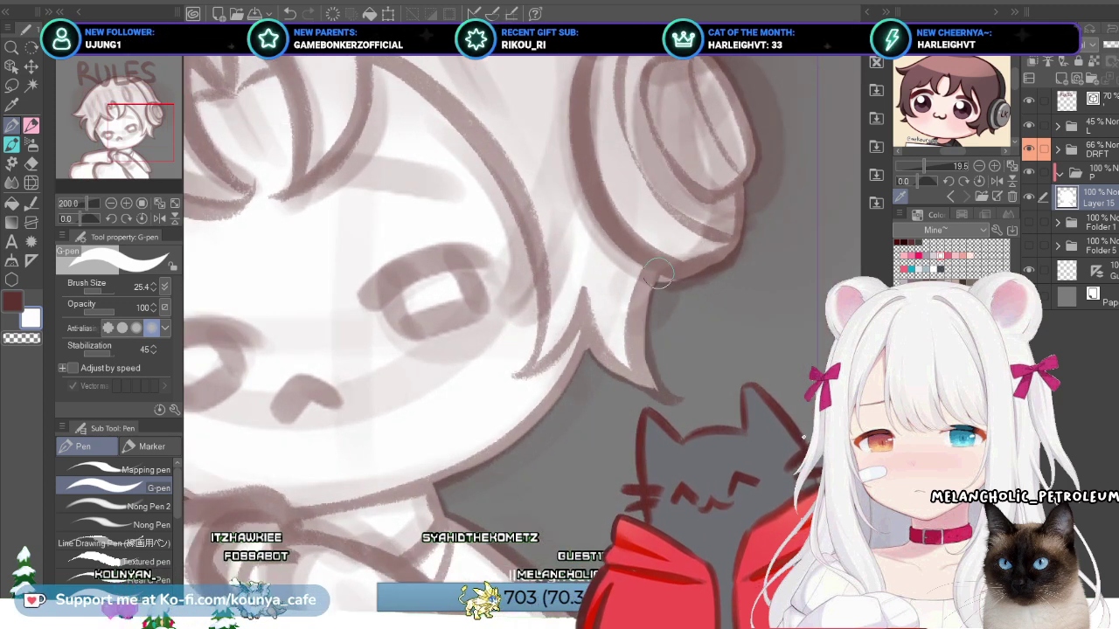
scroll(651, 308, "up", 2)
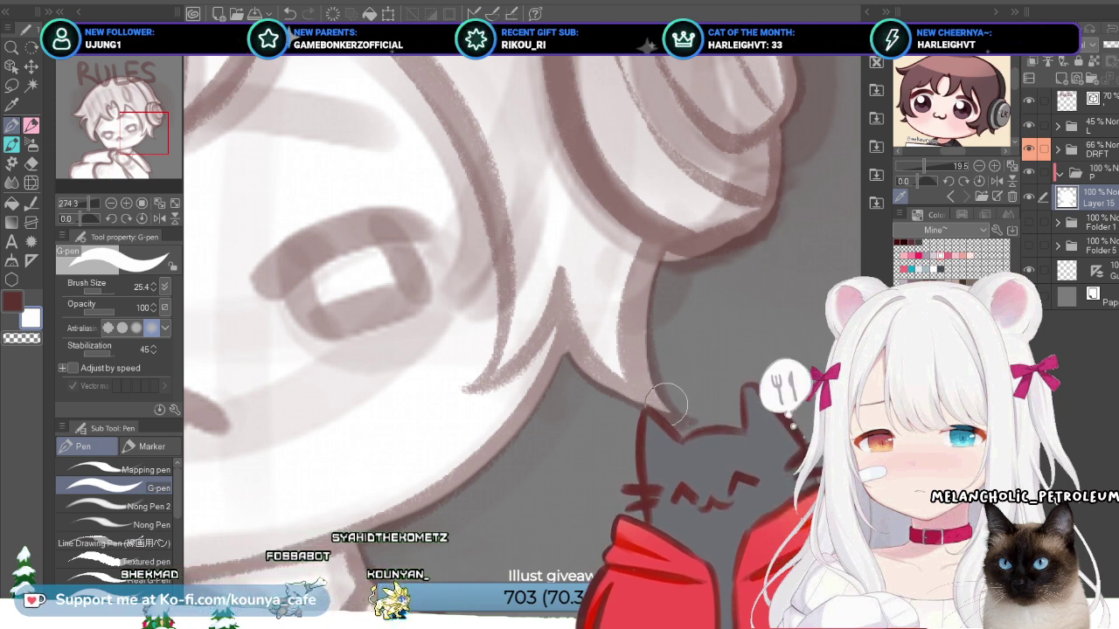
scroll(522, 332, "down", 4)
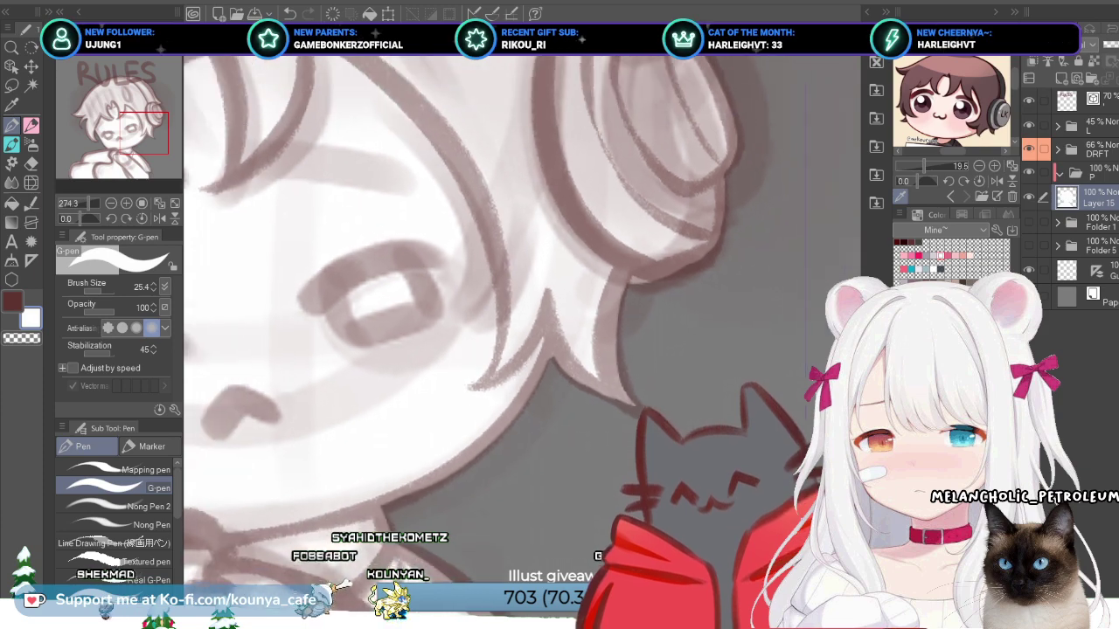
scroll(522, 332, "up", 6)
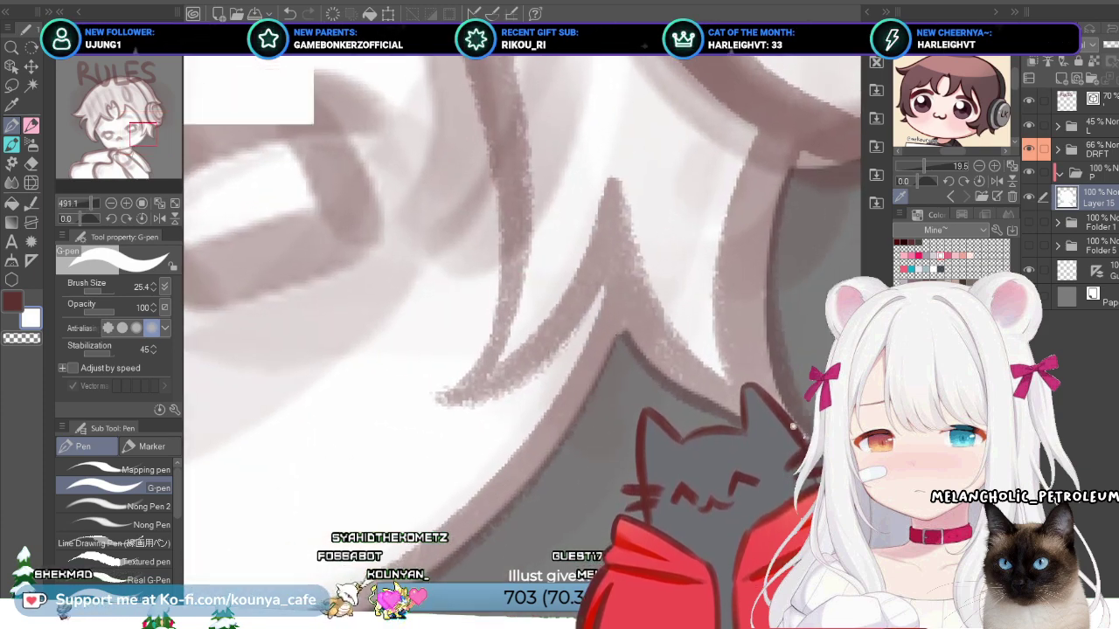
scroll(442, 380, "down", 5)
Step: Check the white base's coverage across the face, neck and clothing, including the whole figure
mouse_move(443, 380)
left_mouse_down()
mouse_move(609, 383)
mouse_move(684, 367)
mouse_move(474, 406)
mouse_move(342, 411)
mouse_move(480, 386)
mouse_move(567, 393)
mouse_move(579, 372)
mouse_move(583, 384)
left_mouse_up()
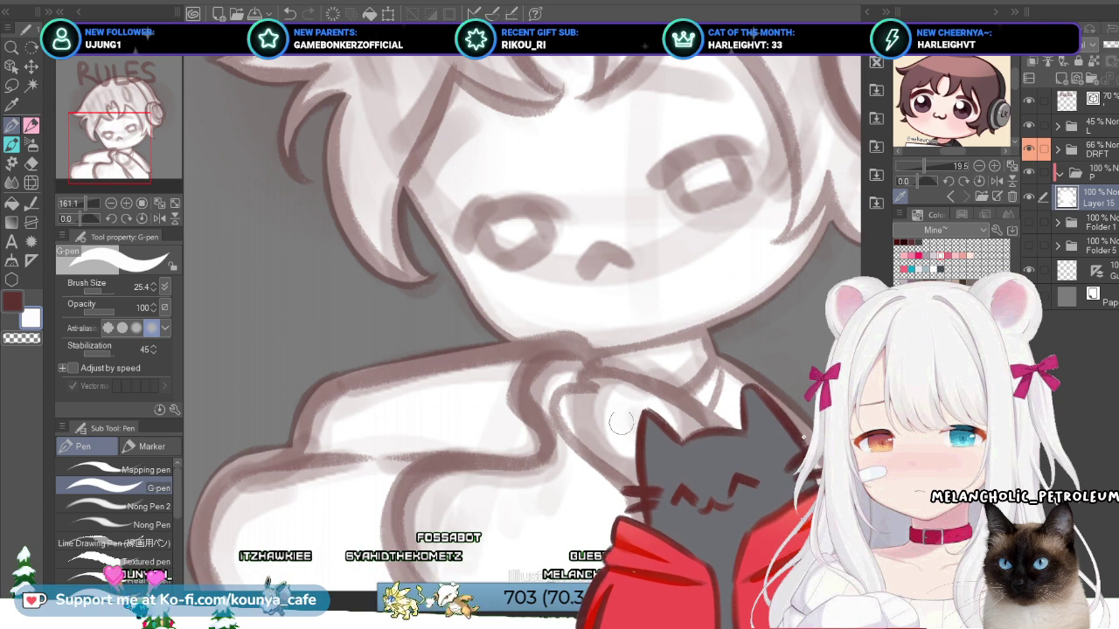
scroll(524, 279, "down", 2)
scroll(653, 402, "down", 2)
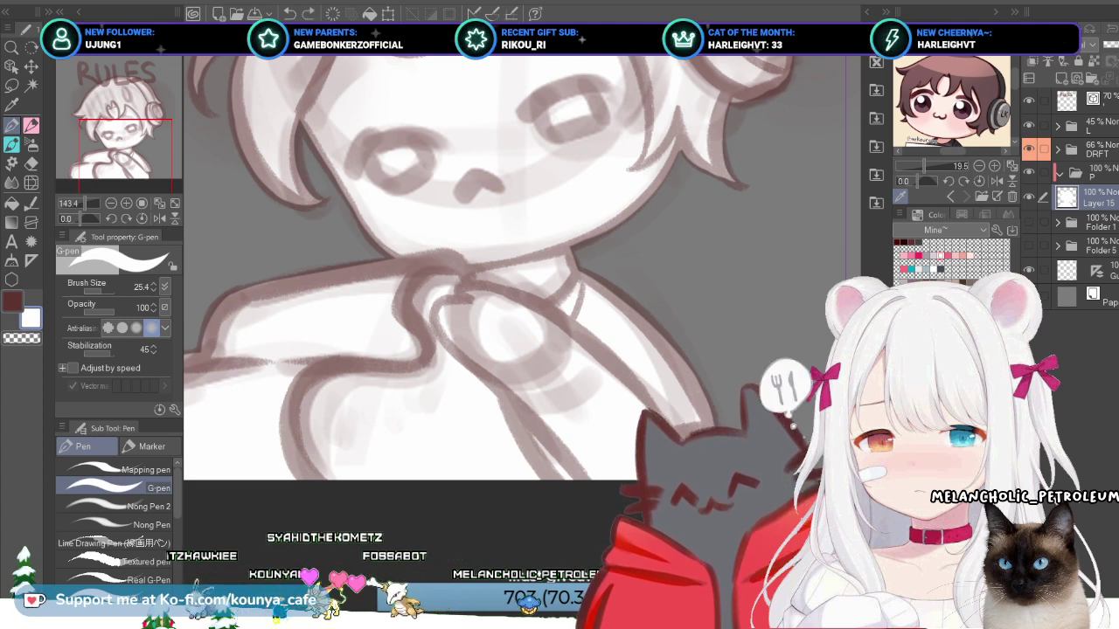
scroll(634, 341, "up", 2)
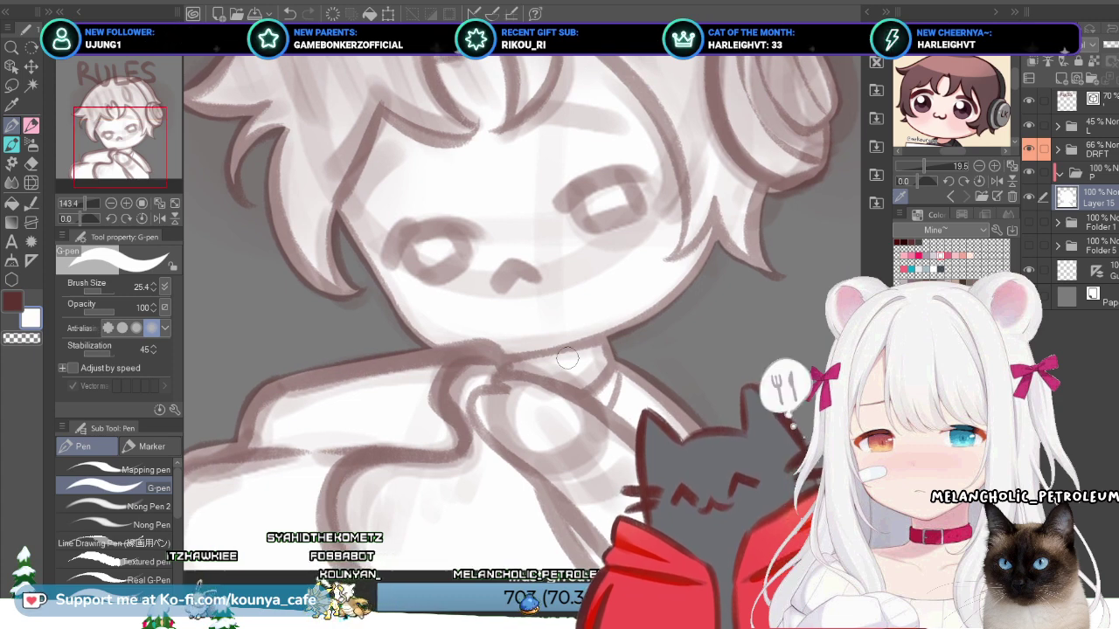
scroll(521, 332, "down", 3)
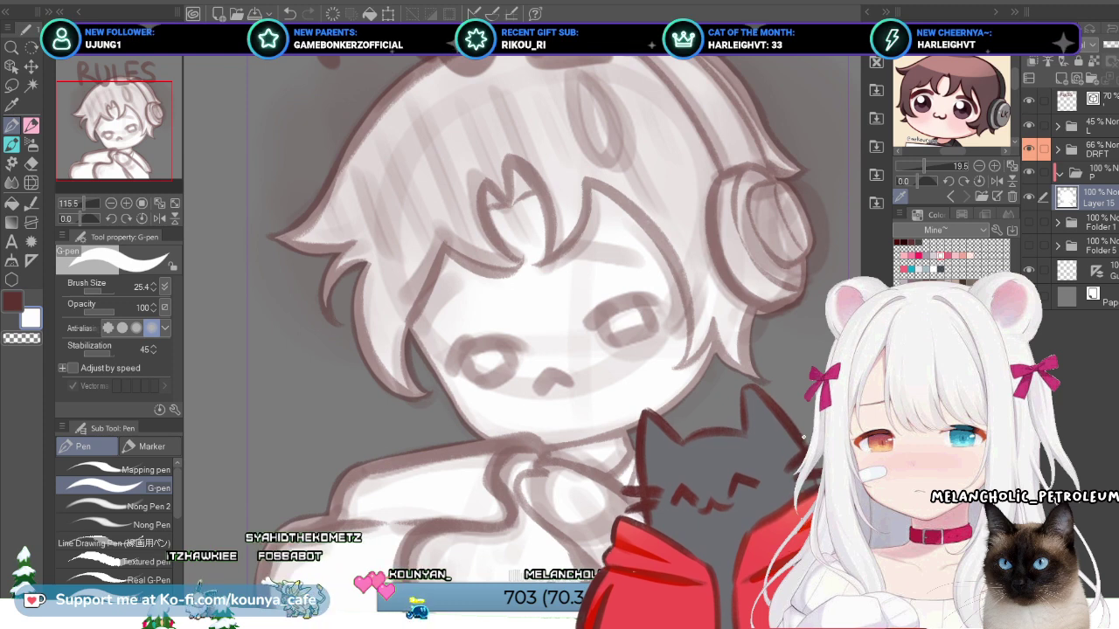
Step: Try adding a new layer above the white base layer, and undo it
key("ctrl+shift+n")
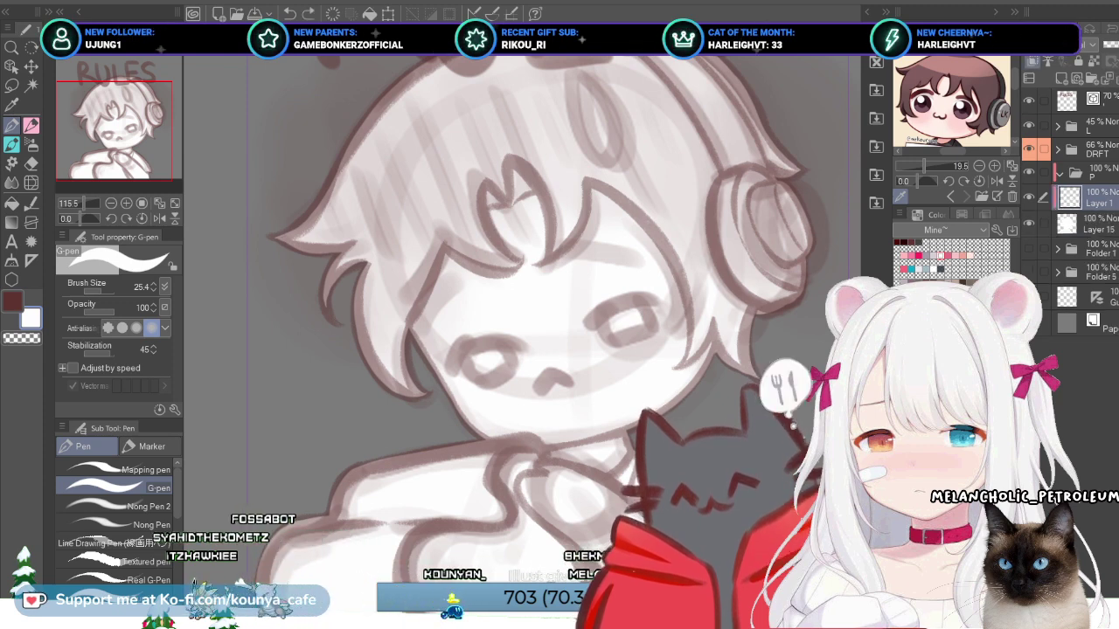
key("ctrl+z")
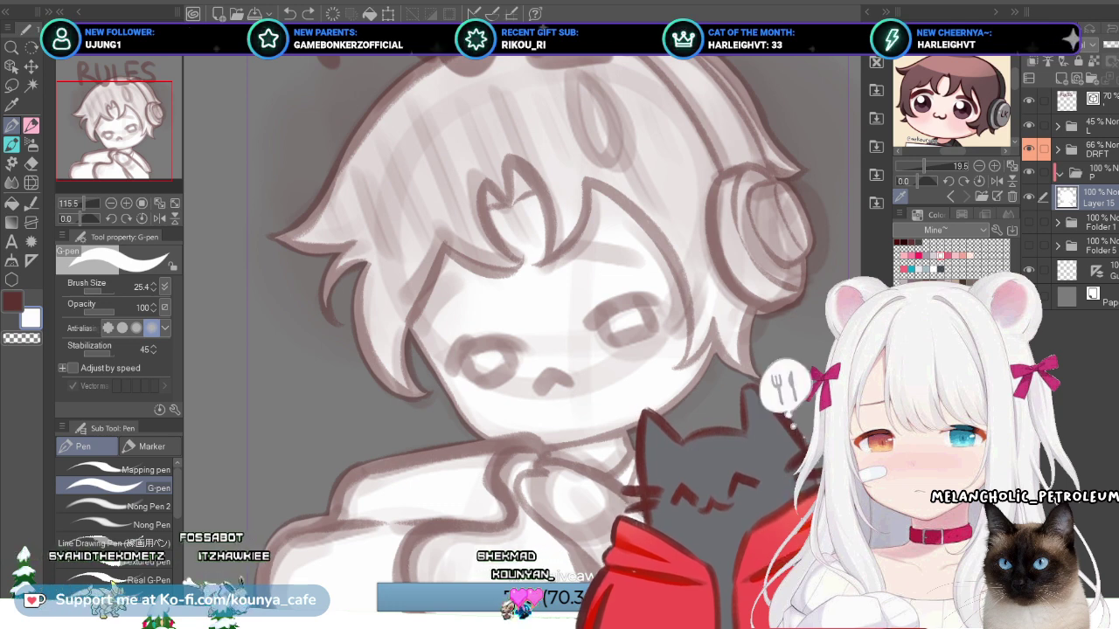
Step: Add a new layer clipped to the white base layer, directly above it
key("alt+bracketright")
key("ctrl+shift+n")
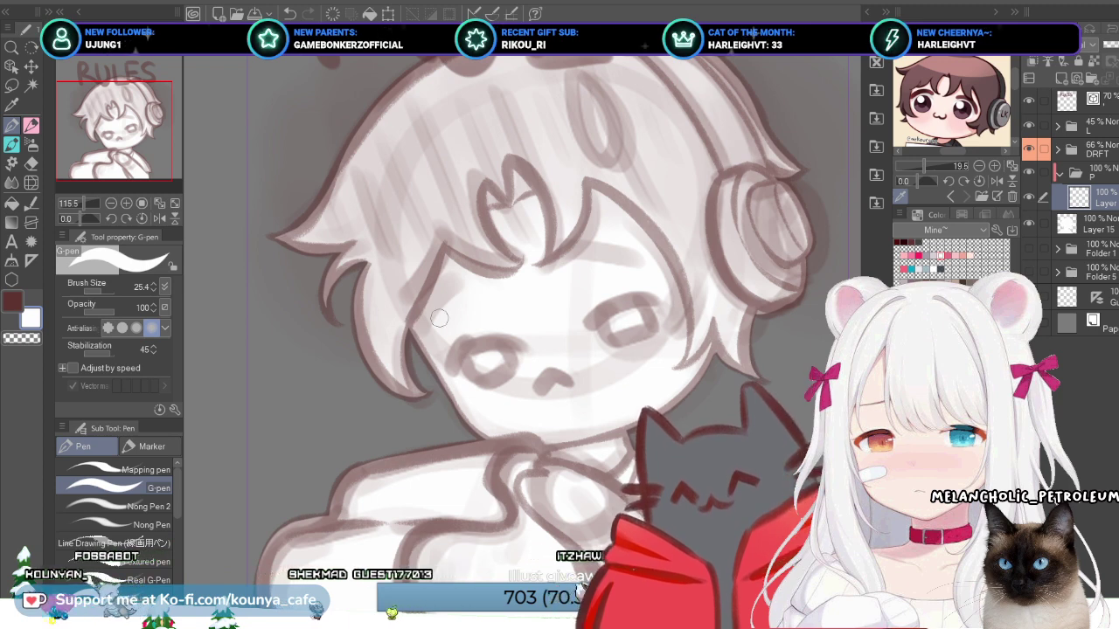
scroll(437, 278, "up", 1)
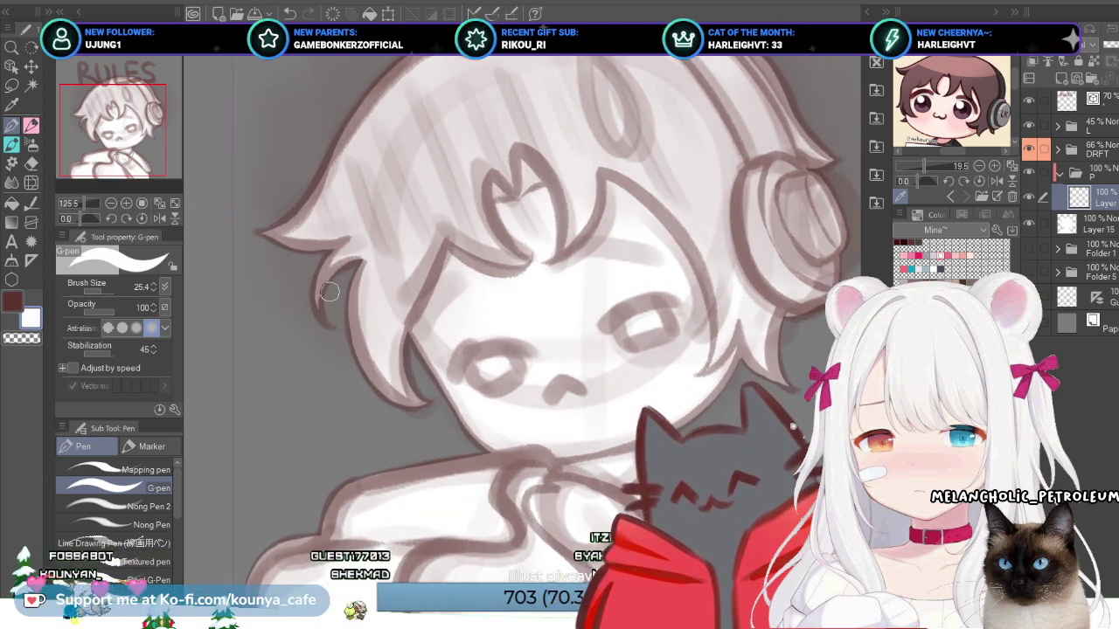
Step: Reselect the white base layer, reduce the G-pen size to 19.9 and examine the base's edges along the outer hair tip and locks
scroll(332, 334, "up", 2)
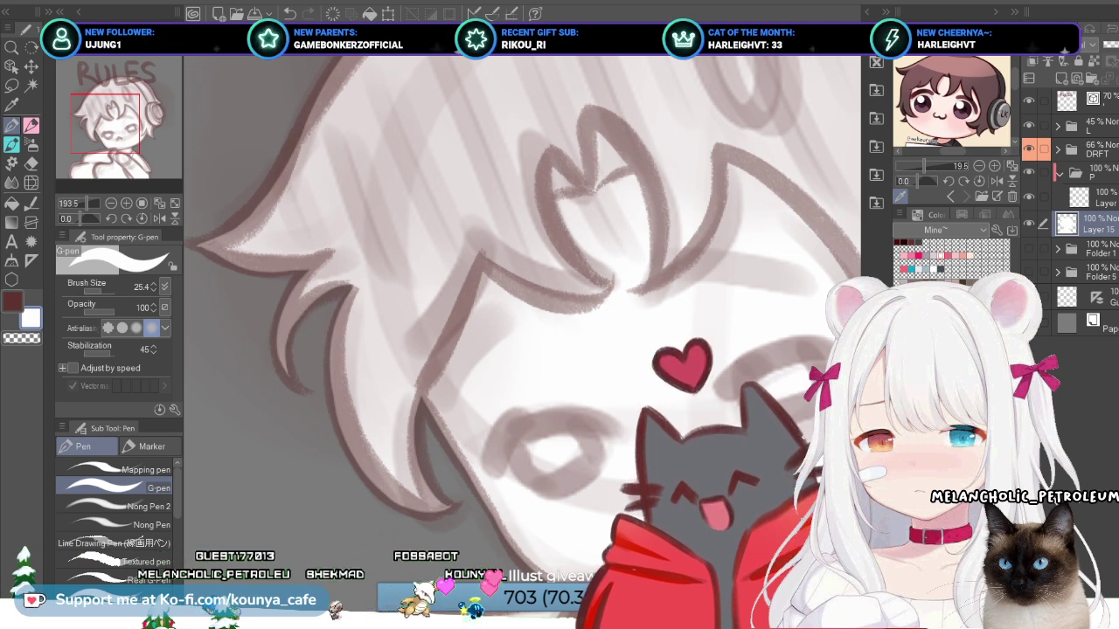
scroll(525, 350, "down", 2)
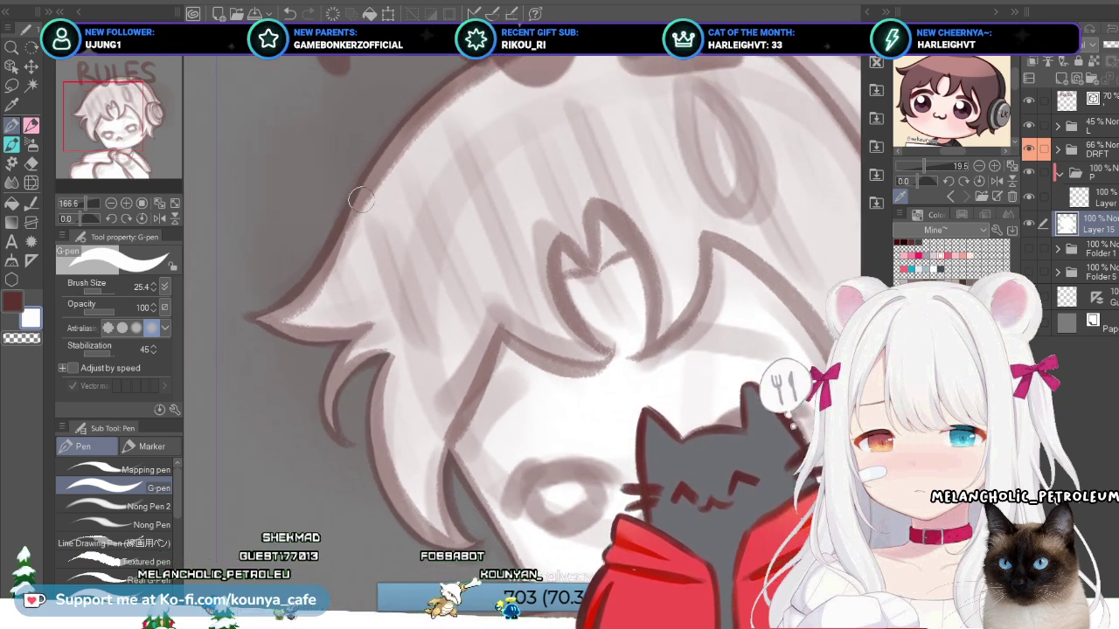
scroll(360, 201, "up", 2)
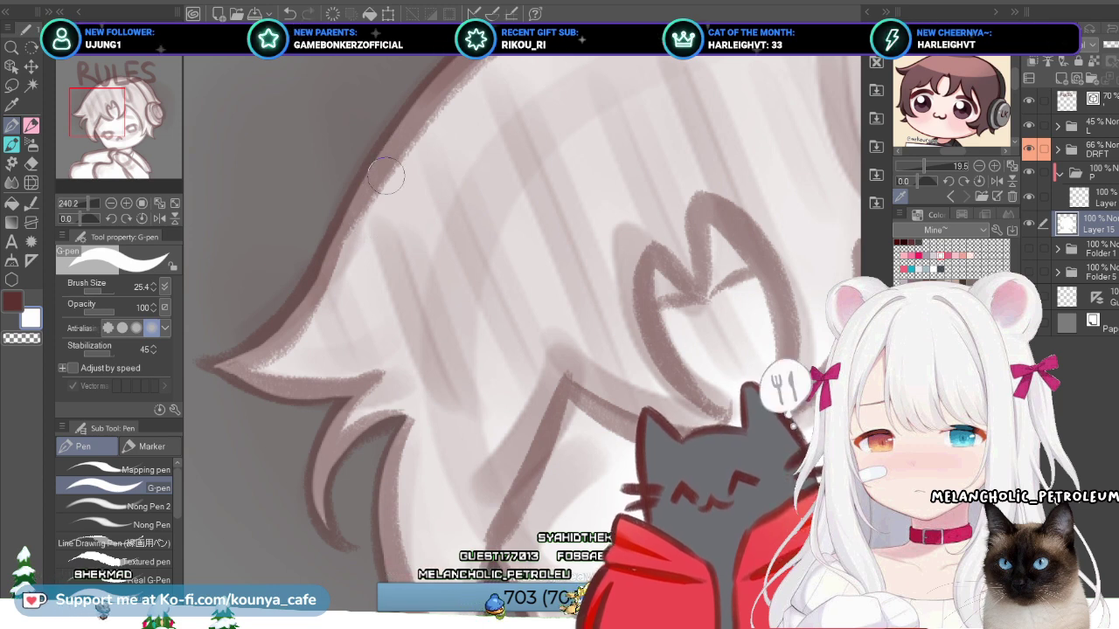
scroll(346, 247, "up", 3)
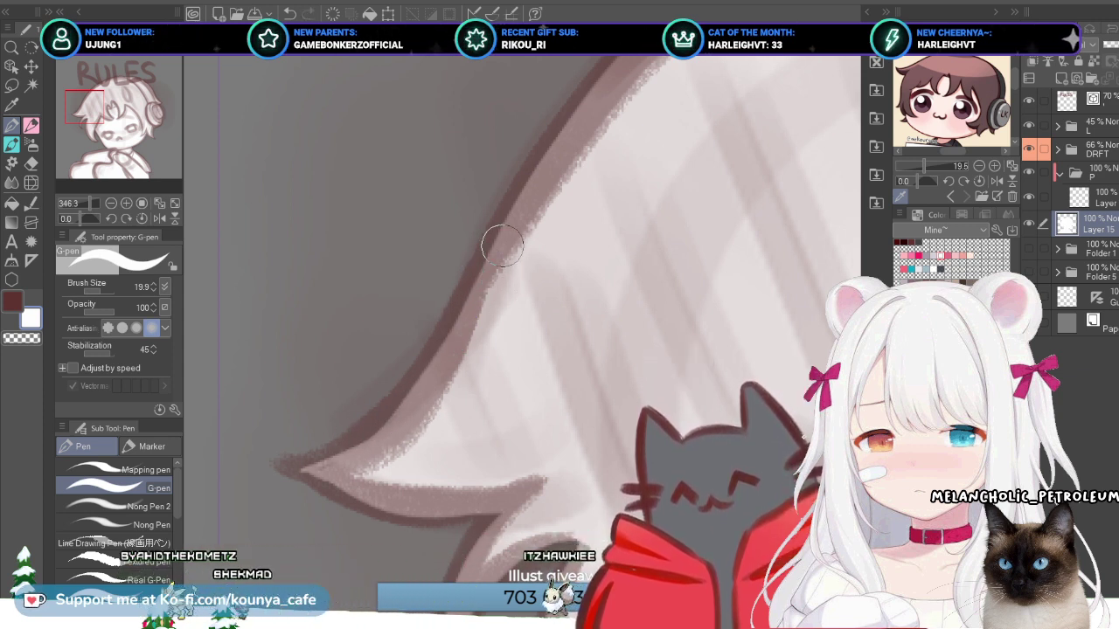
scroll(494, 302, "down", 5)
left_click_drag(494, 302, 367, 249)
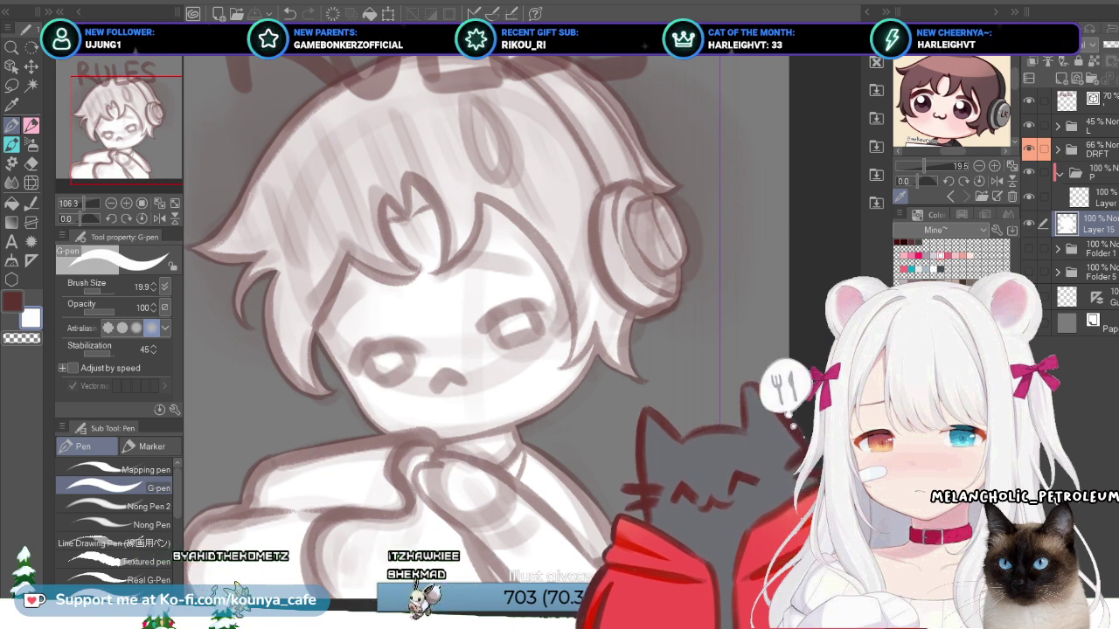
Step: Try short white strokes in the notch where the side hair lock meets the cheek, undoing each attempt
scroll(329, 352, "up", 5)
key("ctrl+z")
left_click_drag(319, 264, 326, 409)
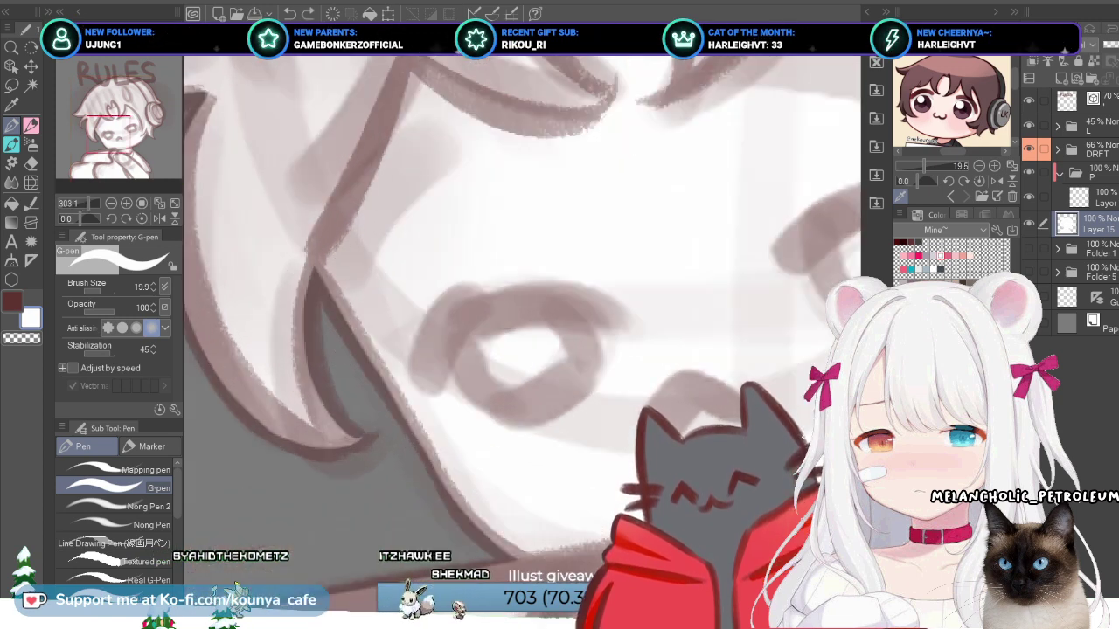
key("ctrl+z")
mouse_move(318, 268)
left_mouse_down()
mouse_move(323, 381)
mouse_move(316, 242)
mouse_move(327, 388)
left_mouse_up()
key("ctrl+z")
key("ctrl+z")
key("ctrl+z")
left_click_drag(314, 265, 307, 376)
key("ctrl+z")
key("ctrl+z")
mouse_move(316, 267)
left_mouse_down()
mouse_move(325, 399)
mouse_move(309, 333)
left_mouse_up()
key("ctrl+z")
key("ctrl+z")
mouse_move(317, 268)
left_mouse_down()
mouse_move(330, 369)
mouse_move(315, 273)
left_mouse_up()
key("ctrl+z")
key("ctrl+z")
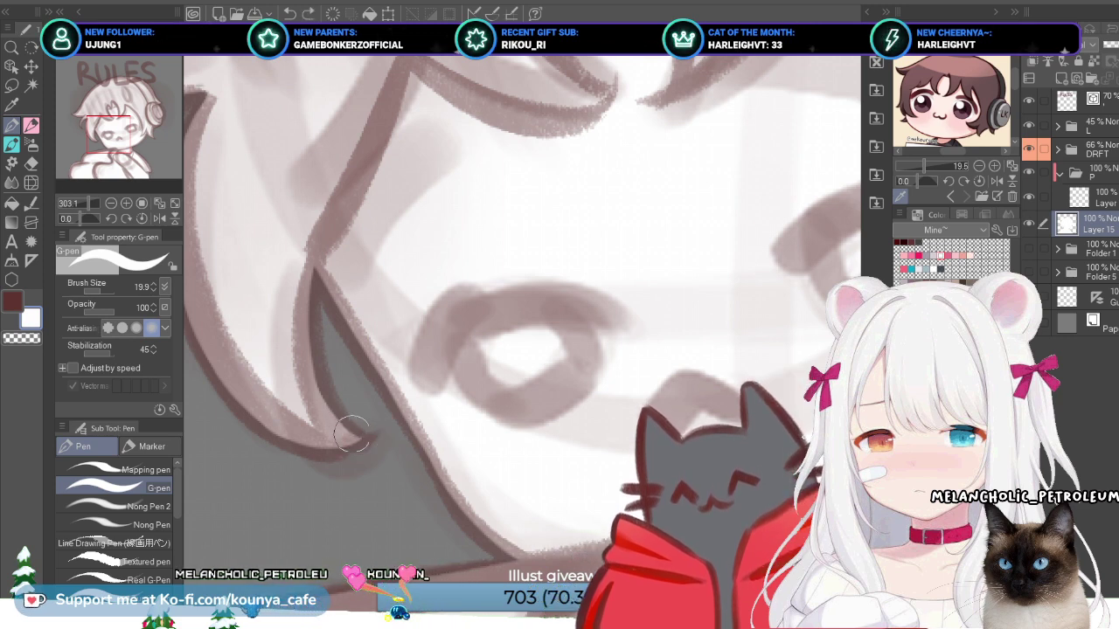
Step: On the clipped layer, paint the hair opposite the earcup dark reddish-brown with the G-pen at size 138.6
key("ctrl+0")
key("ctrl+plus")
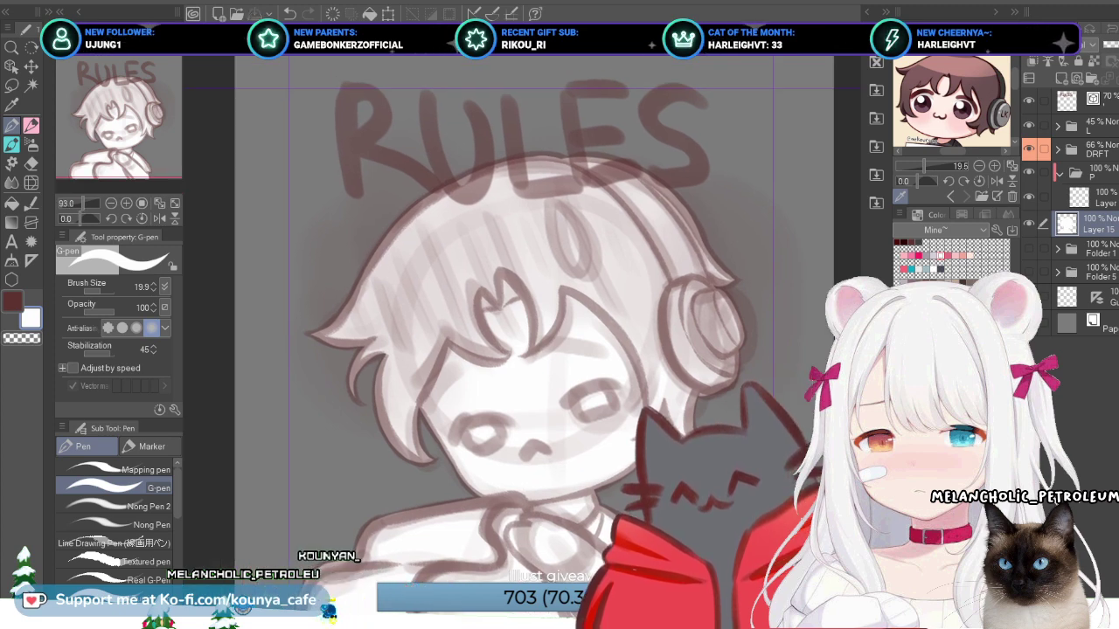
key("alt+]")
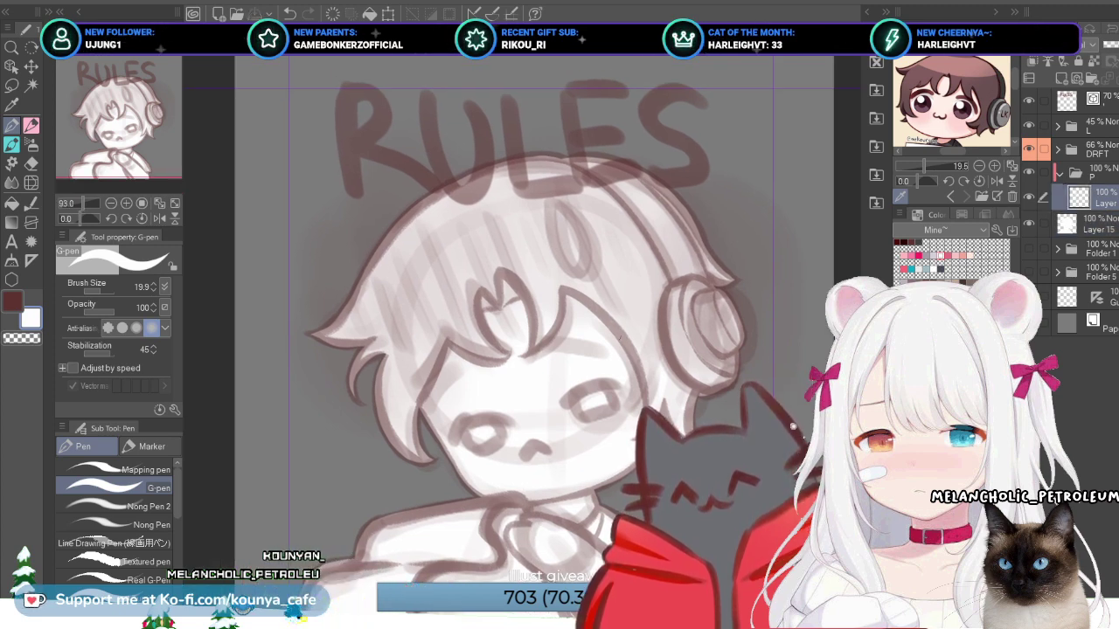
key("x")
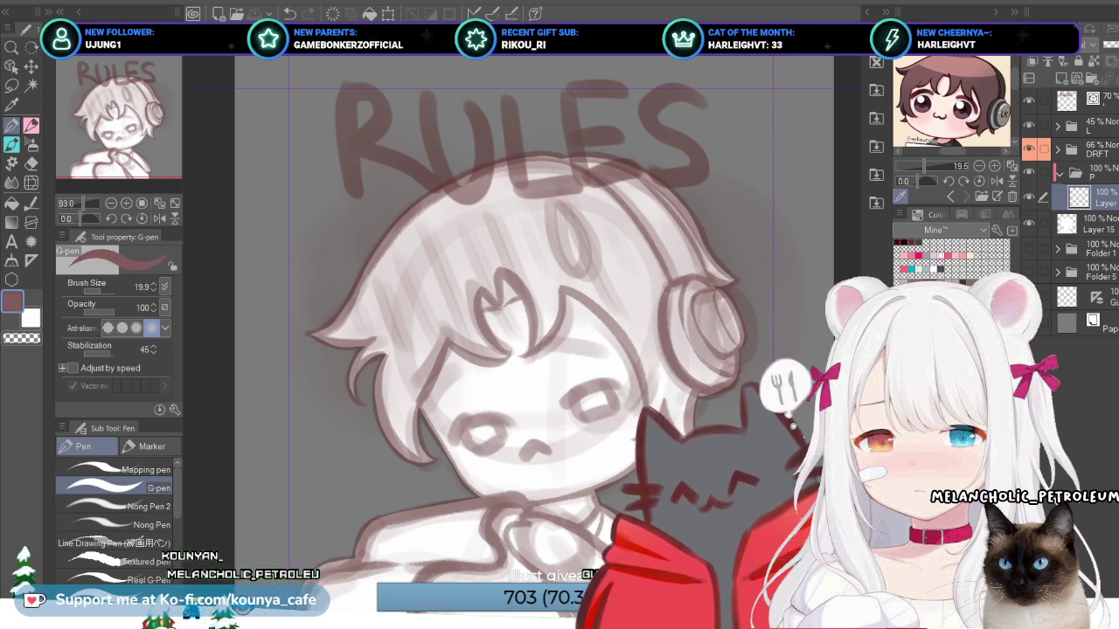
left_click_drag(398, 260, 325, 397)
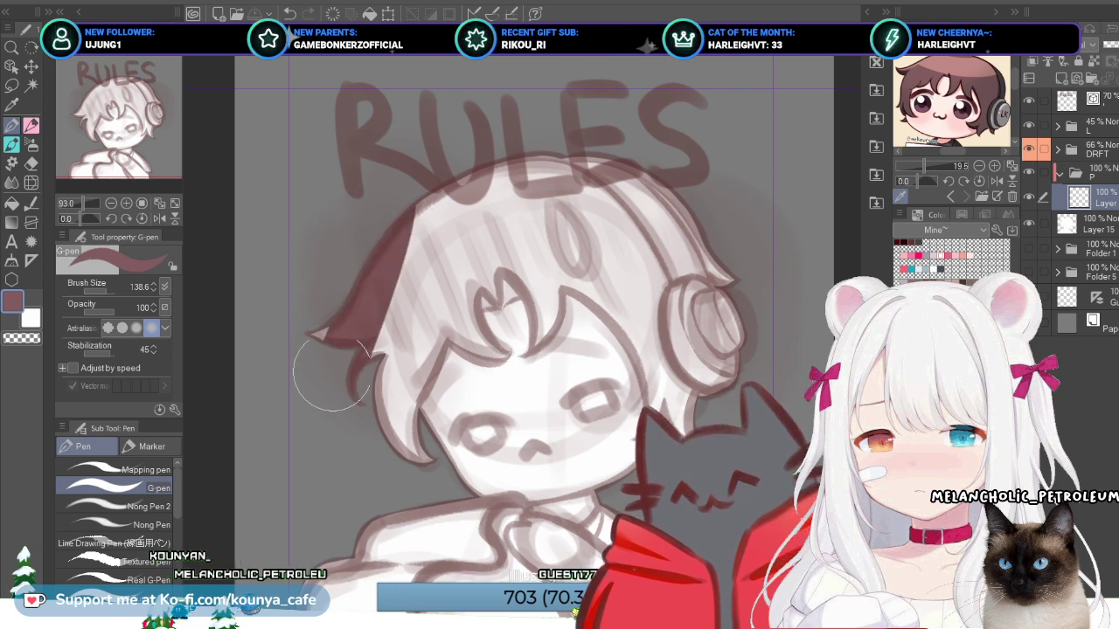
mouse_move(340, 281)
left_mouse_down()
mouse_move(429, 170)
mouse_move(436, 199)
mouse_move(338, 420)
mouse_move(497, 139)
mouse_move(369, 393)
mouse_move(516, 181)
left_mouse_up()
Step: Set the line art folder L to 55% opacity, reduce the G-pen size to 42.1 and return to the clipped hair color layer
left_click(1088, 125)
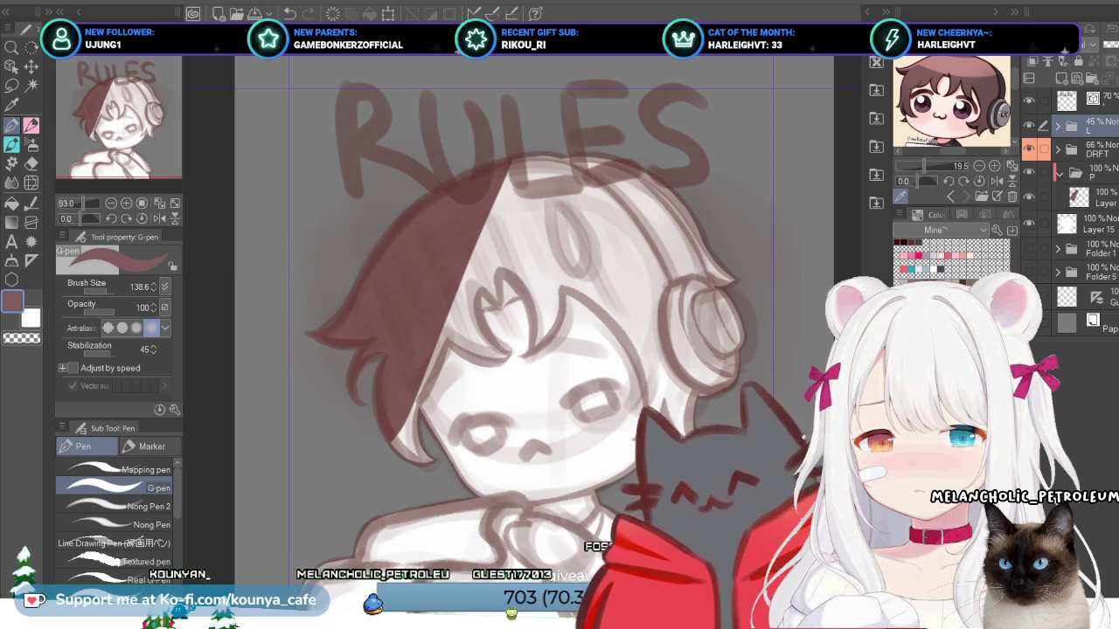
left_click(1088, 196)
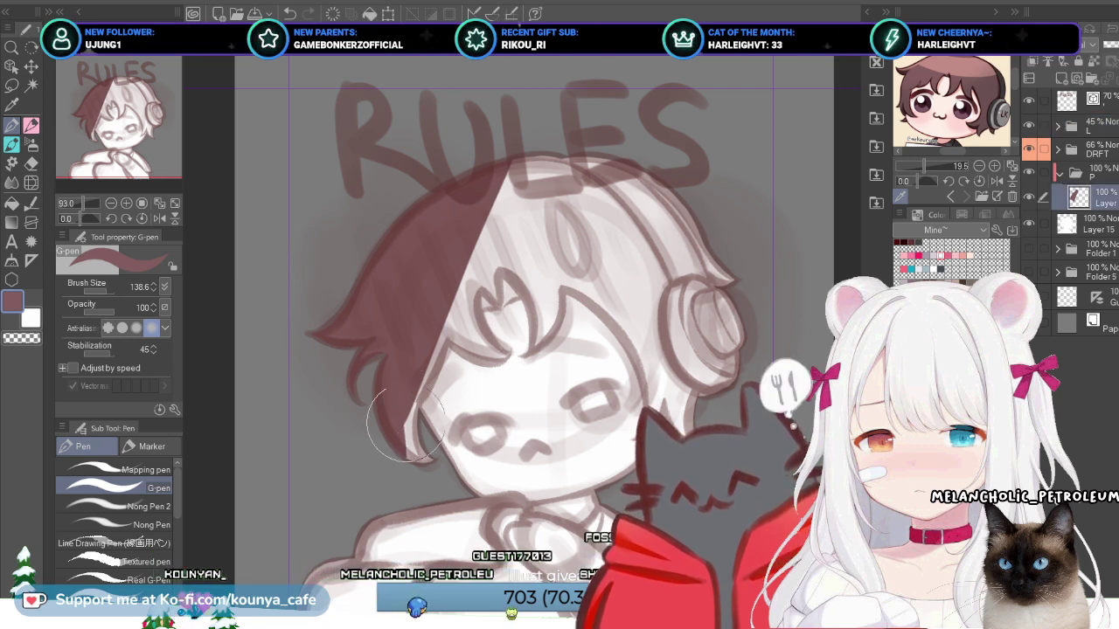
scroll(444, 422, "up", 4)
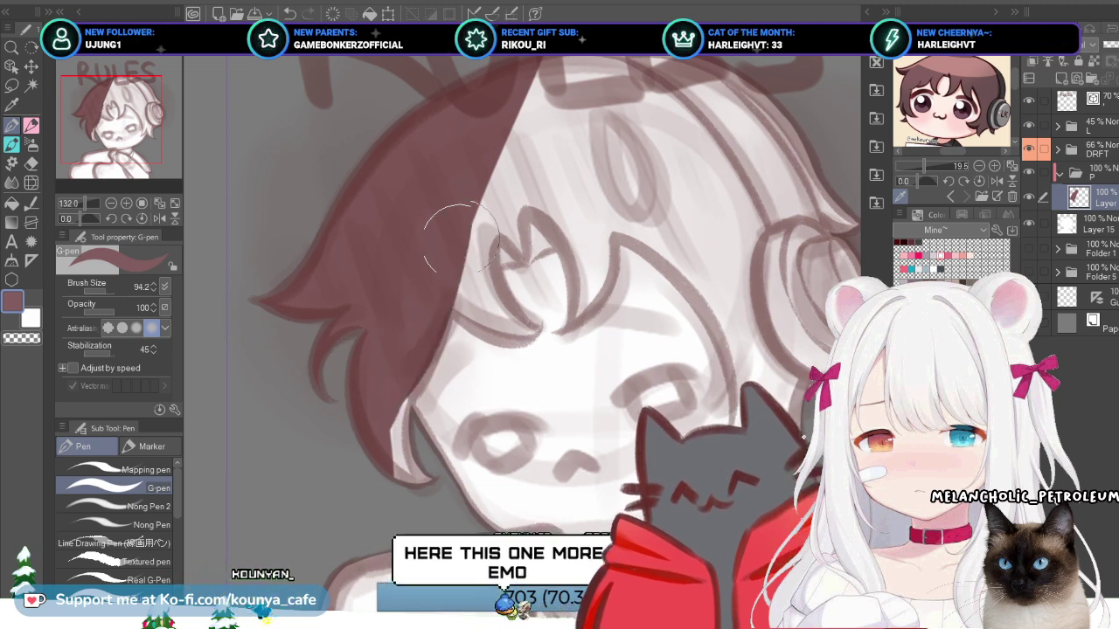
key("bracketleft")
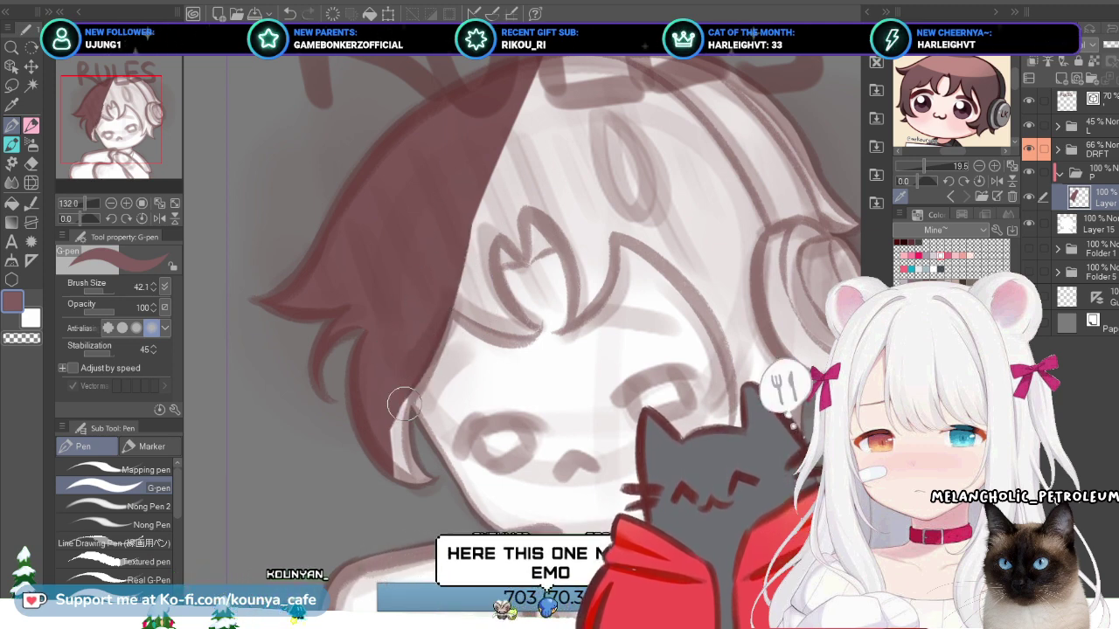
left_click(1084, 125)
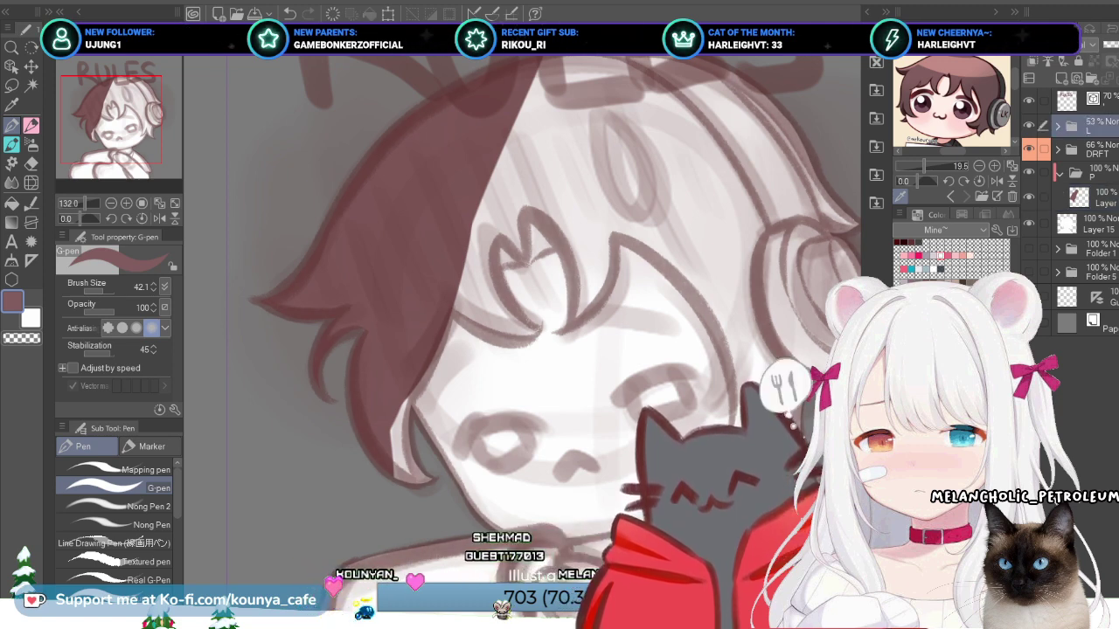
left_click(1088, 197)
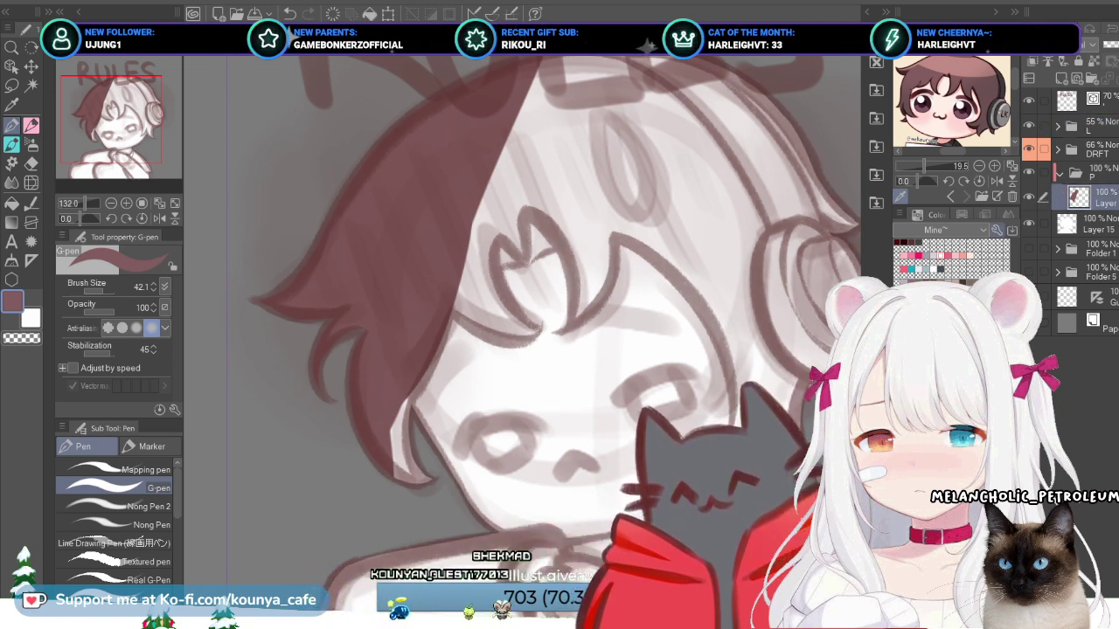
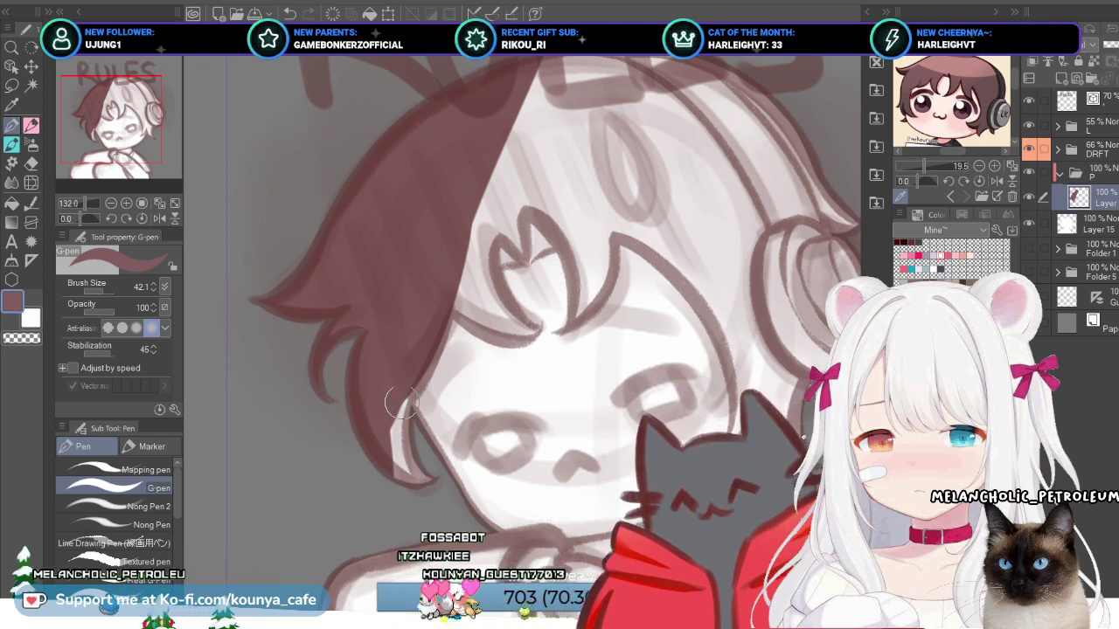
Step: Fill the uncolored inner edge and tip of the side hair lock beside the cheek with reddish-brown
mouse_move(409, 481)
left_mouse_down()
mouse_move(409, 393)
mouse_move(400, 461)
left_mouse_up()
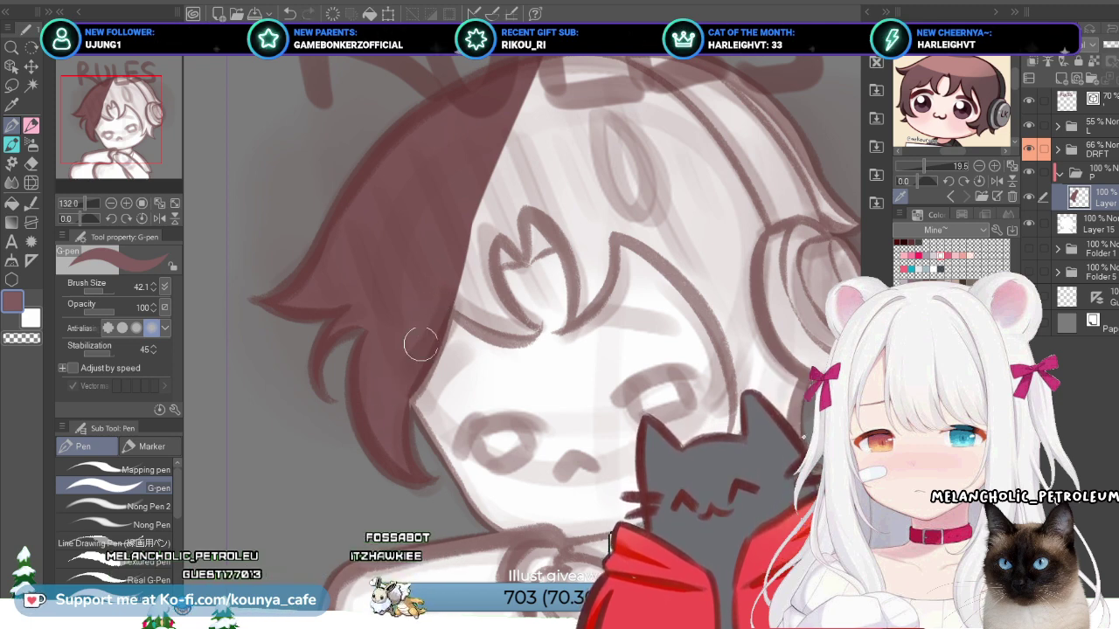
left_click_drag(464, 240, 315, 306)
mouse_move(332, 384)
left_mouse_down()
mouse_move(394, 254)
mouse_move(418, 303)
mouse_move(393, 251)
mouse_move(420, 269)
left_mouse_up()
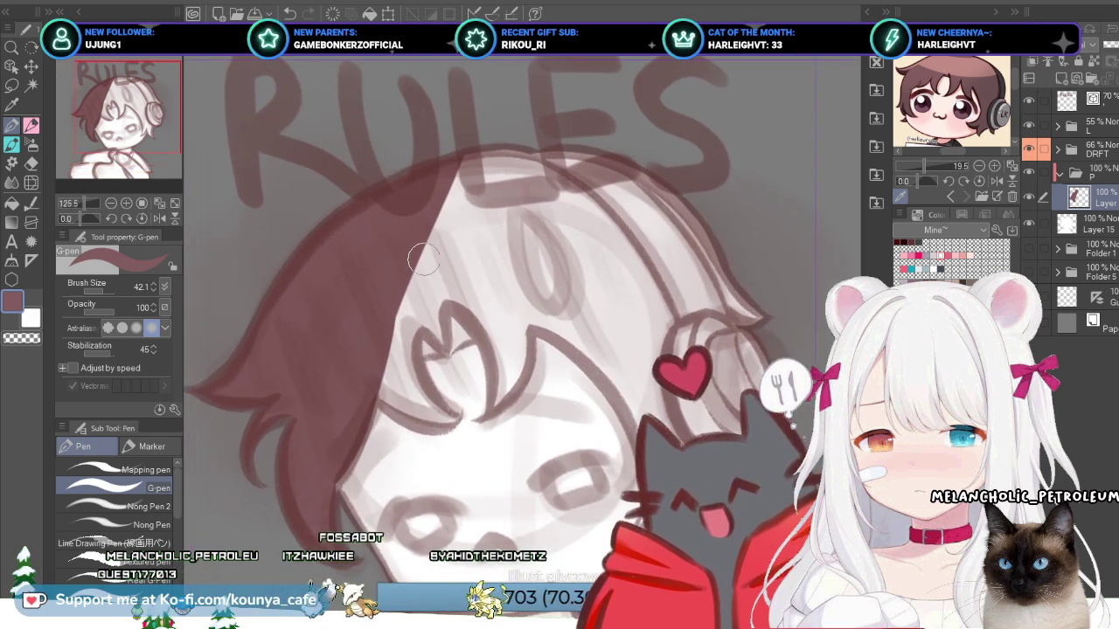
Step: Paint reddish-brown across the crown, headband and earcup with the G-pen at size 121.7
mouse_move(289, 191)
left_mouse_down()
mouse_move(569, 181)
mouse_move(752, 292)
left_mouse_up()
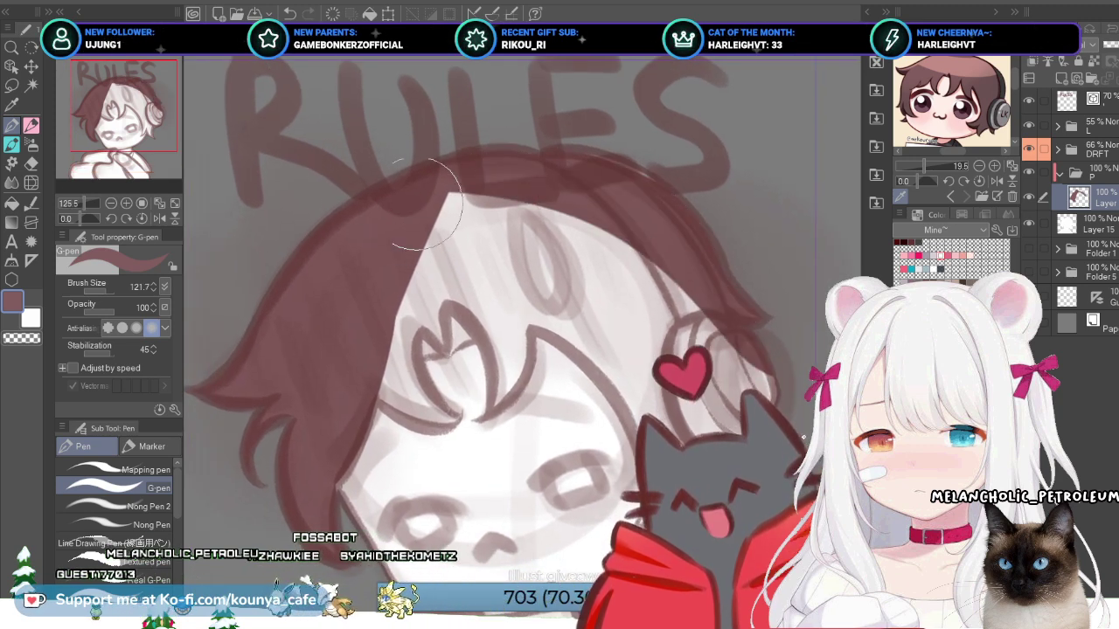
left_click_drag(420, 209, 678, 319)
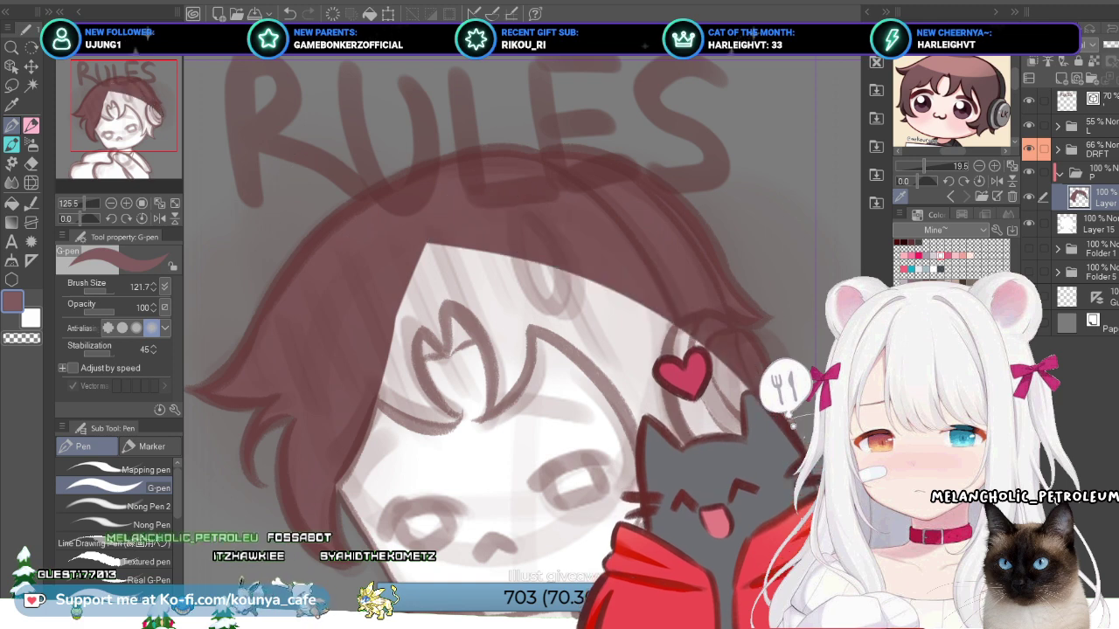
left_click_drag(482, 219, 622, 297)
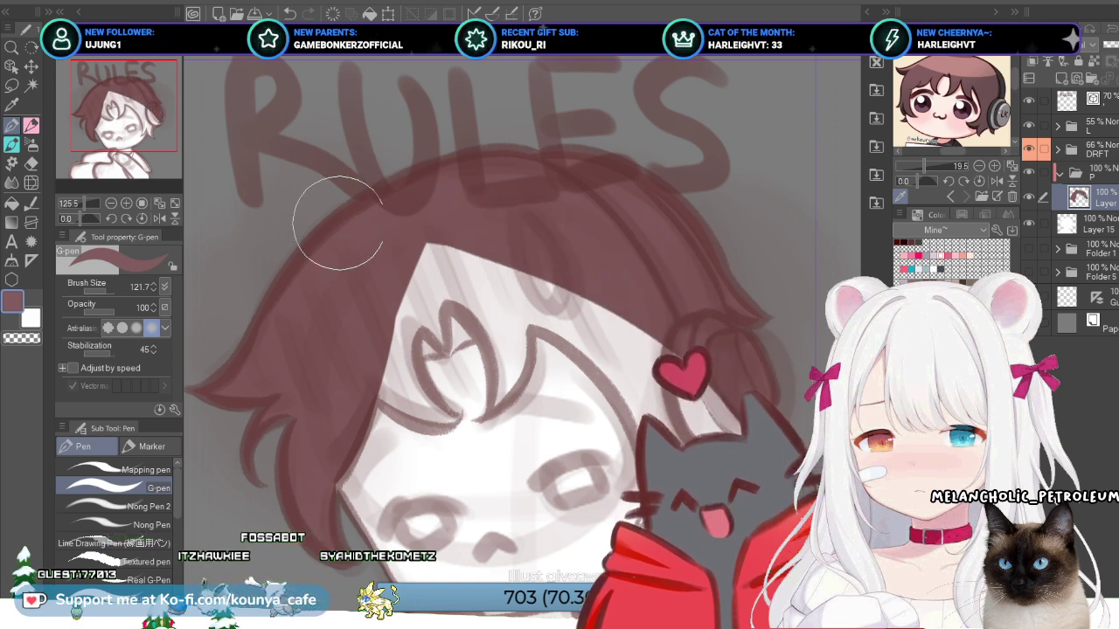
left_click_drag(324, 219, 803, 437)
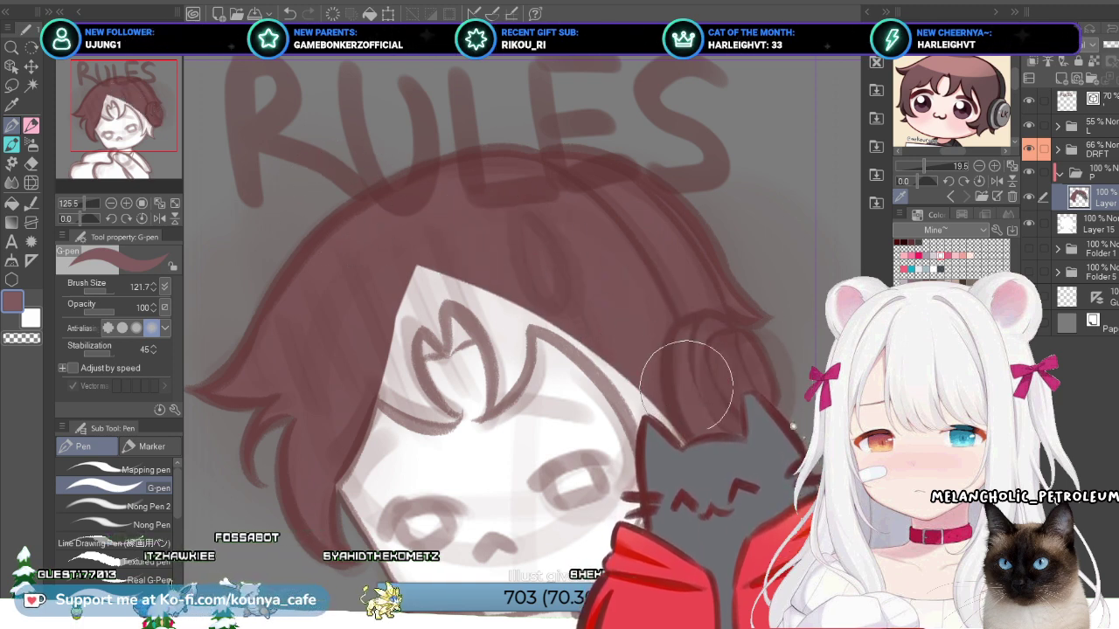
Step: Extend the reddish-brown hair fill down toward the fringe and along the face on the earcup side, enlarging the G-pen to 90
key("bracketleft")
key("bracketleft")
key("bracketleft")
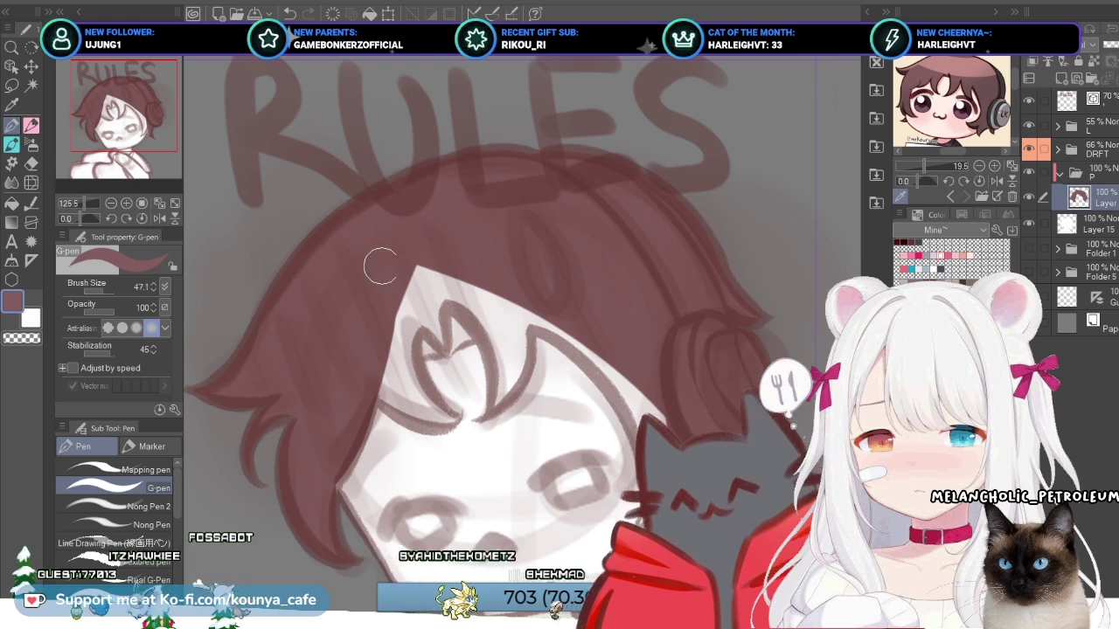
left_click_drag(369, 262, 572, 325)
key("bracketright")
key("bracketright")
key("bracketright")
left_click_drag(365, 284, 603, 359)
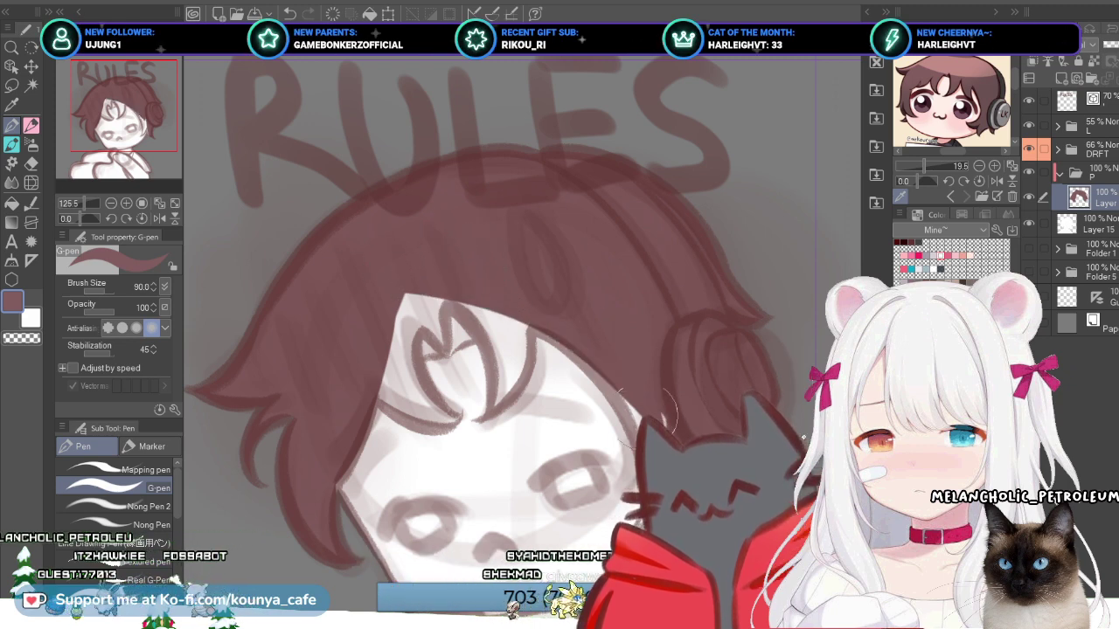
left_click_drag(361, 275, 629, 403)
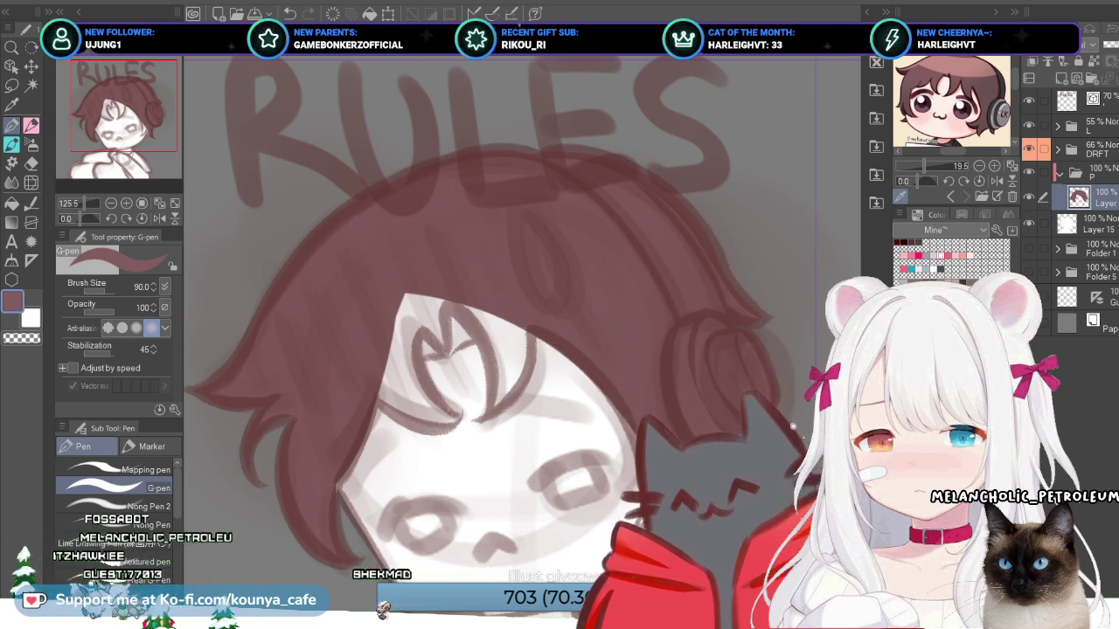
key("ctrl+t")
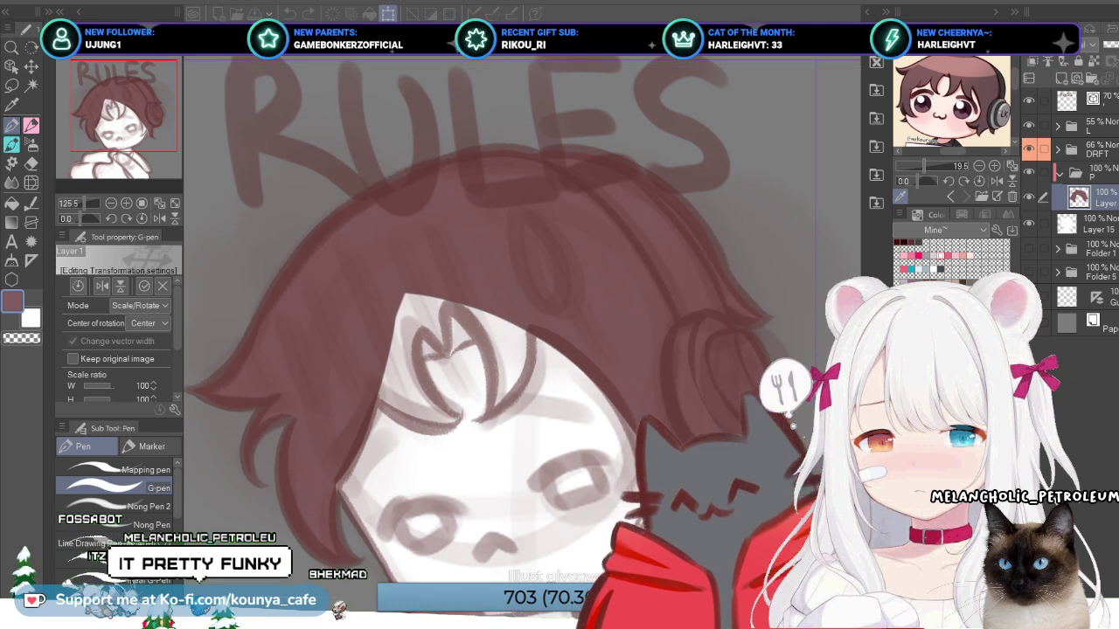
scroll(496, 332, "down", 2)
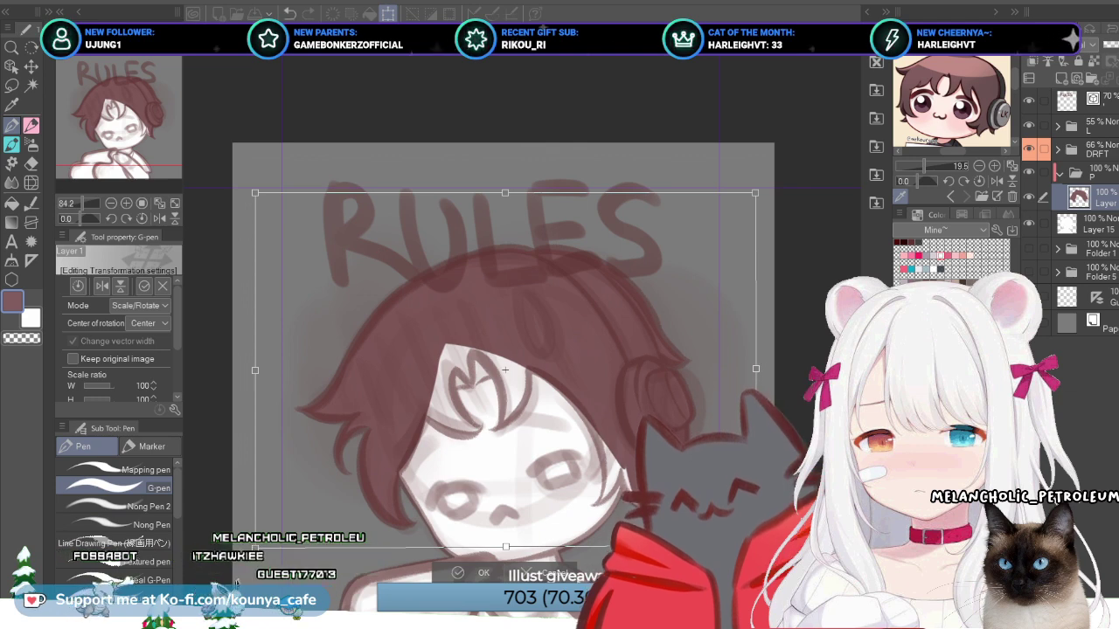
key("Return")
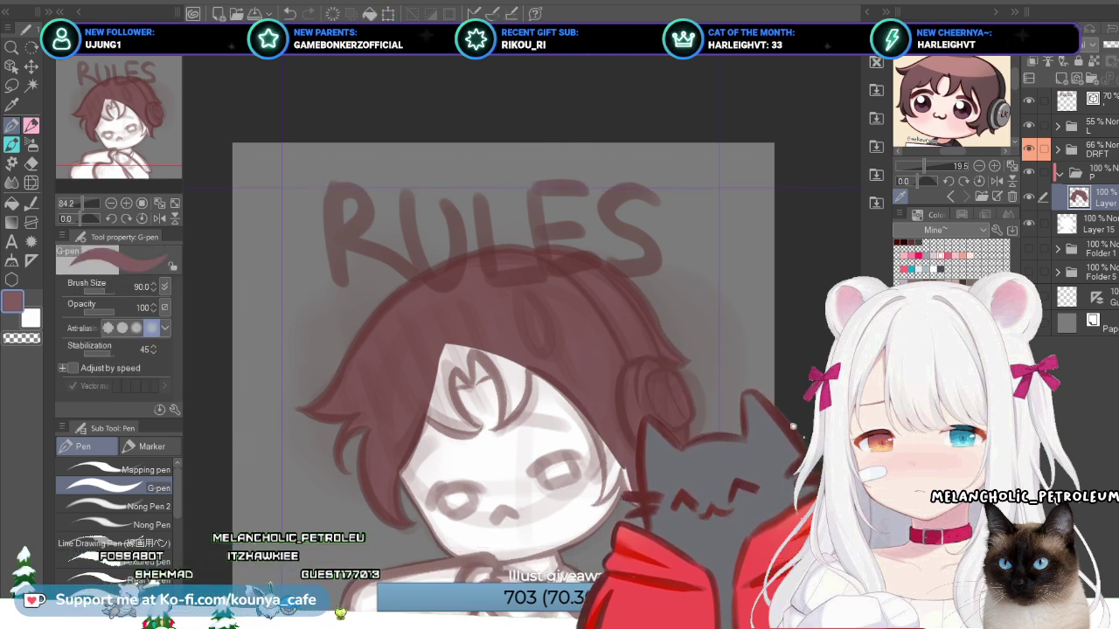
scroll(470, 516, "up", 3)
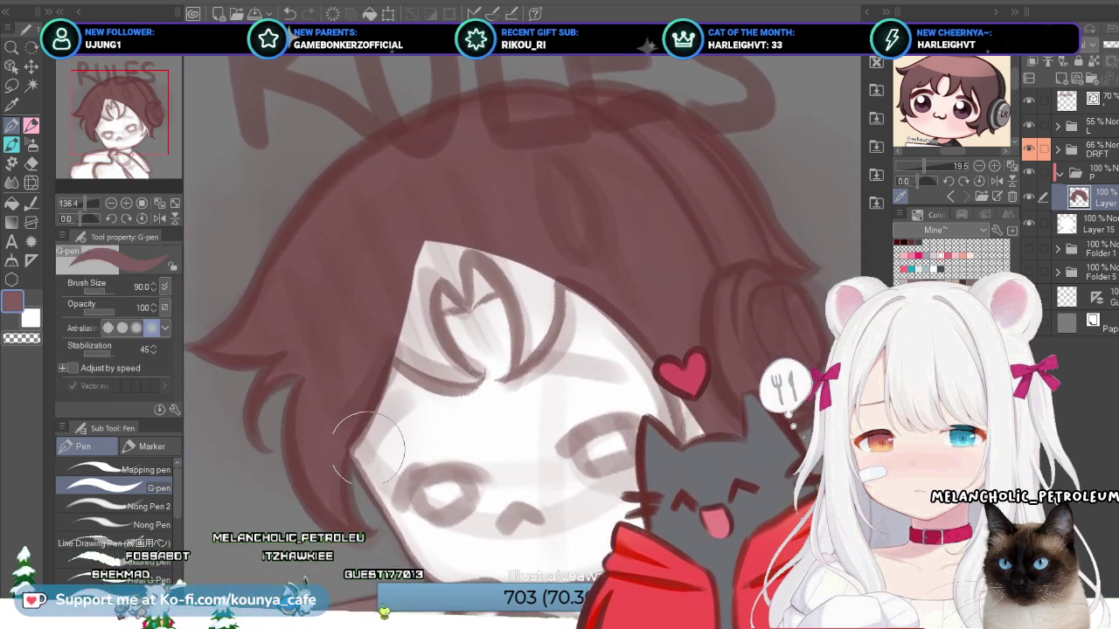
scroll(339, 430, "up", 3)
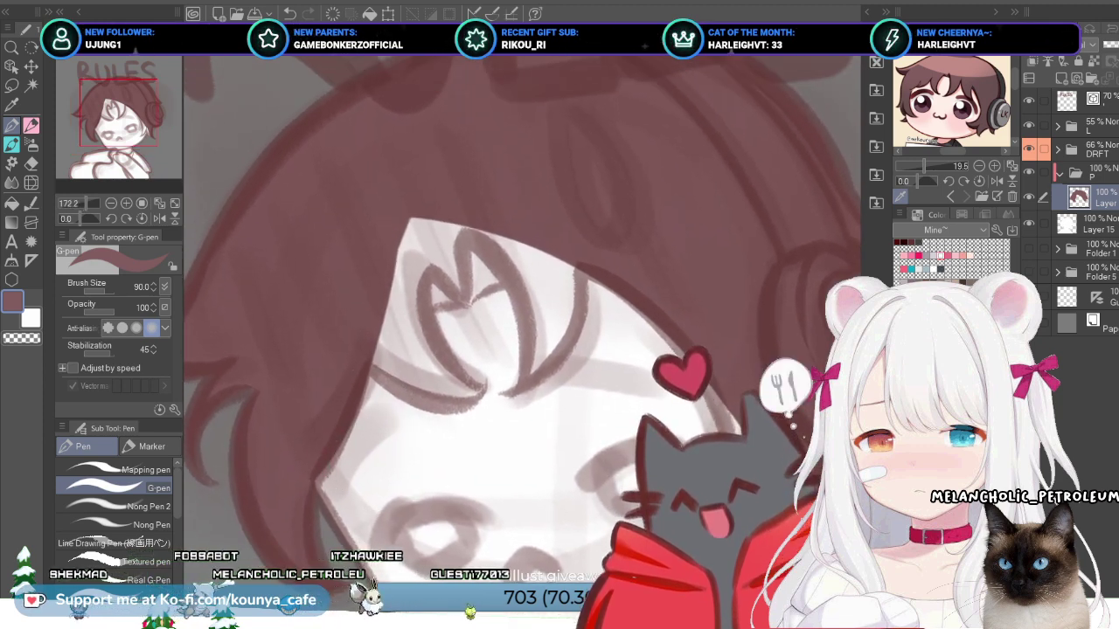
left_click_drag(359, 476, 346, 444)
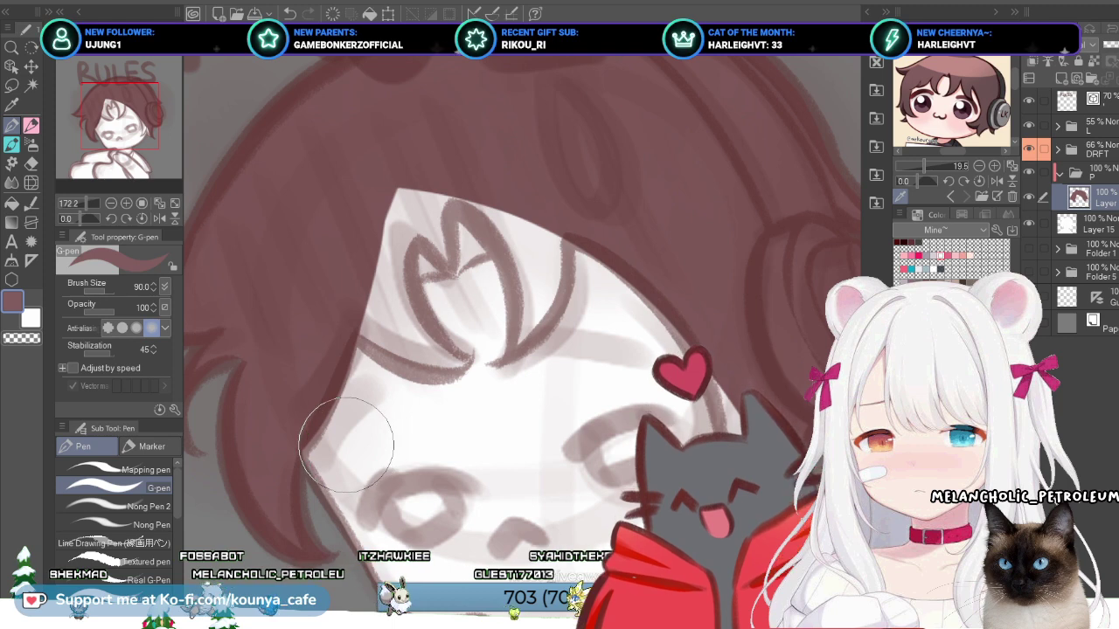
Step: Extend the reddish-brown fill into the hair beside the cheek below the earcup, reducing the G-pen to 63 and then 38.5
left_click_drag(382, 424, 303, 363)
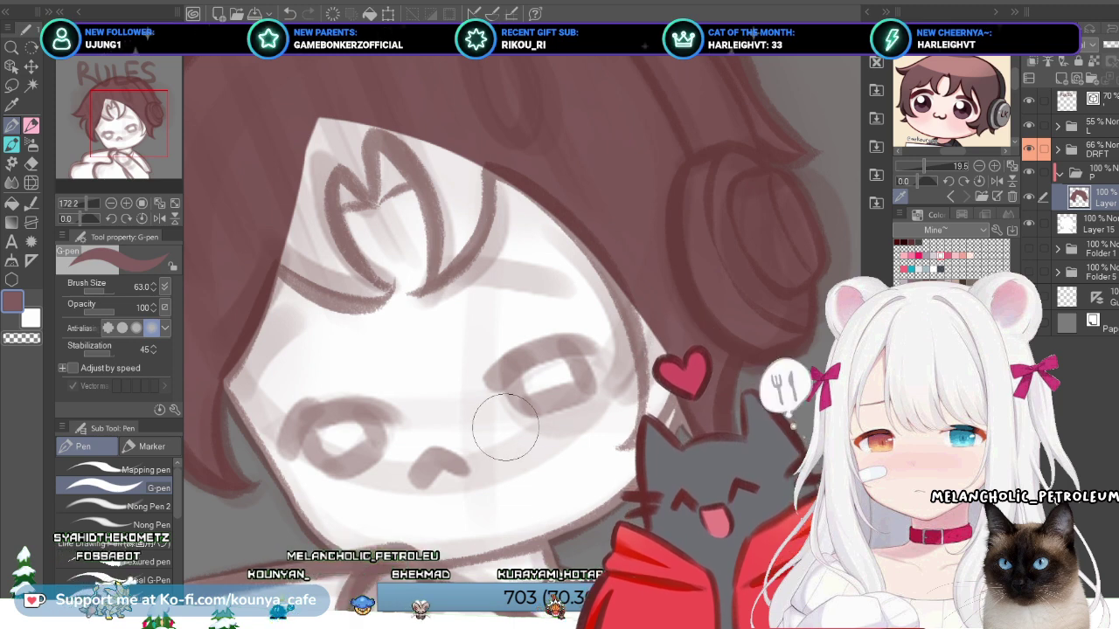
scroll(686, 417, "down", 3)
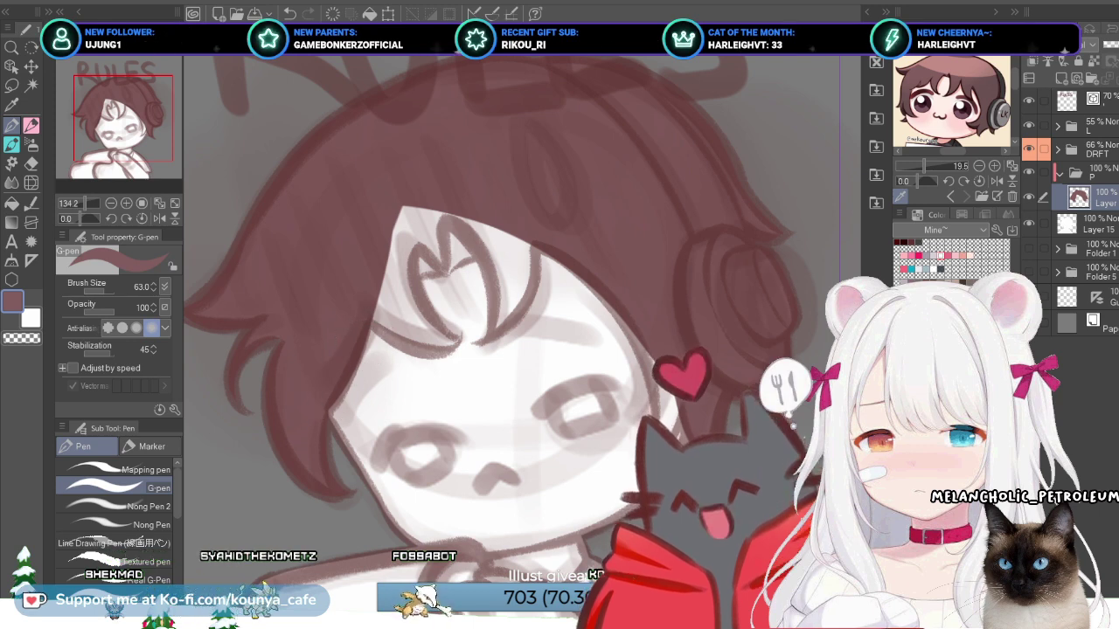
scroll(345, 378, "down", 3)
left_click_drag(721, 383, 802, 437)
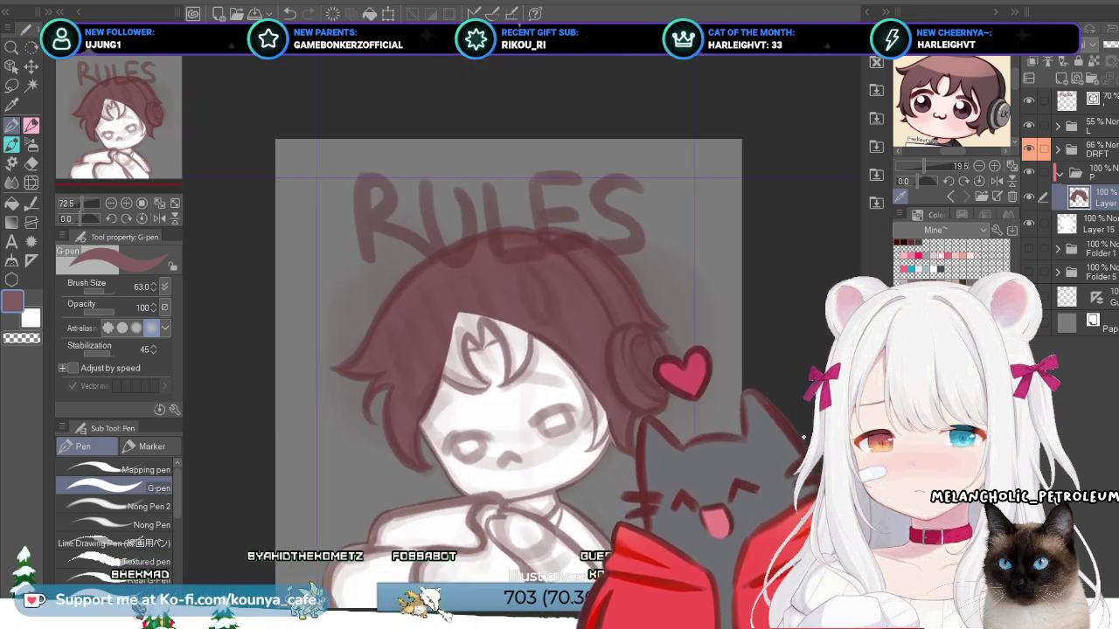
scroll(802, 434, "up", 2)
left_click_drag(532, 324, 575, 338)
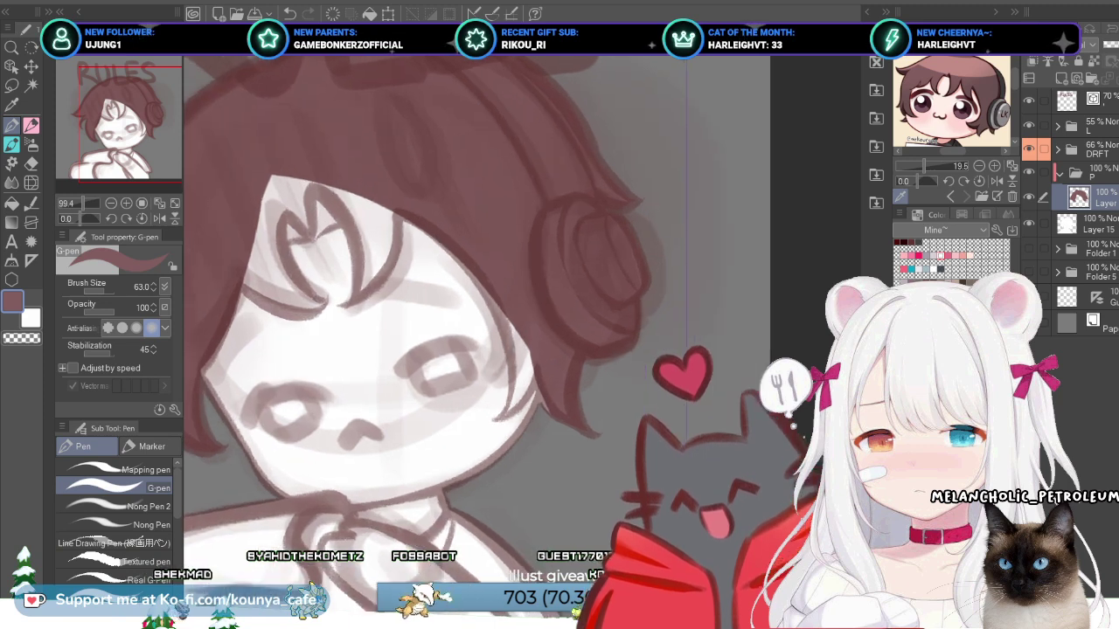
scroll(525, 315, "up", 2)
left_click_drag(459, 350, 499, 358)
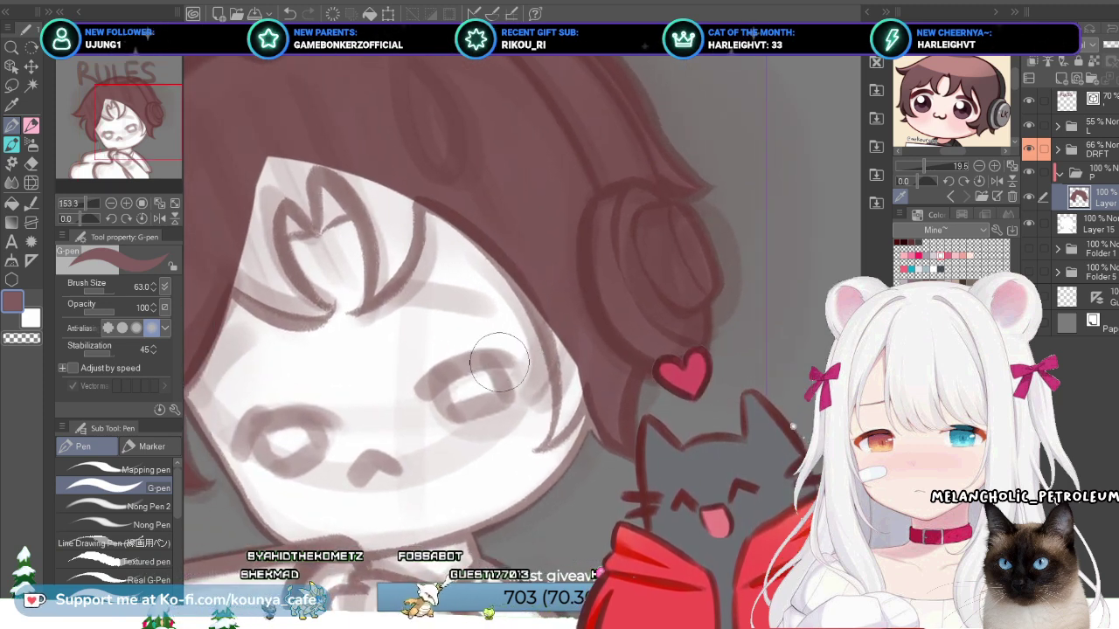
scroll(500, 361, "up", 2)
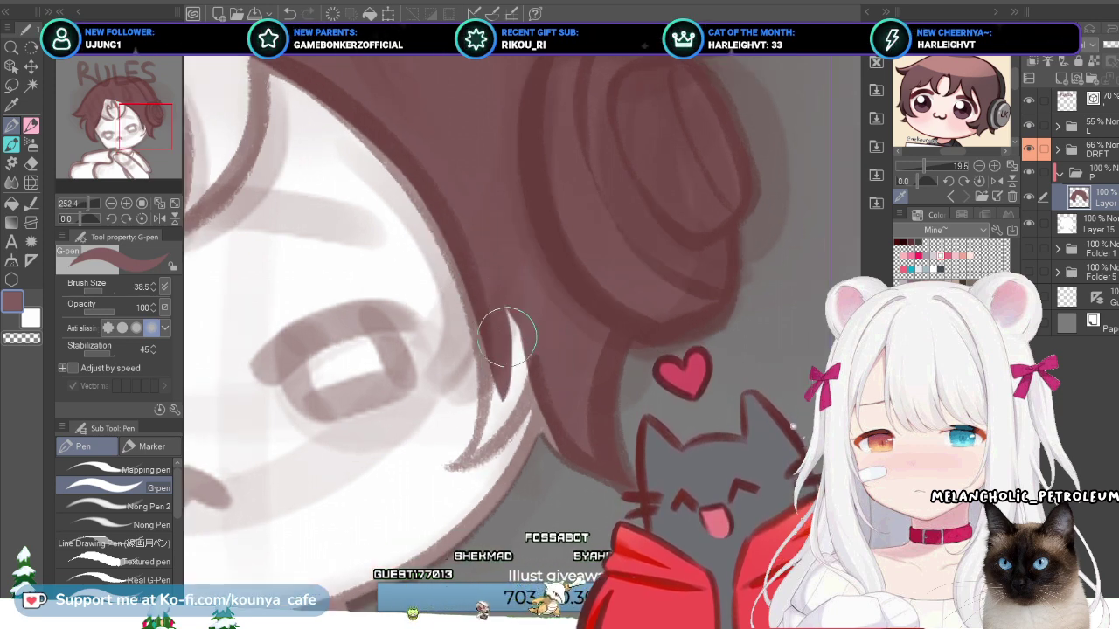
left_click_drag(445, 461, 472, 330)
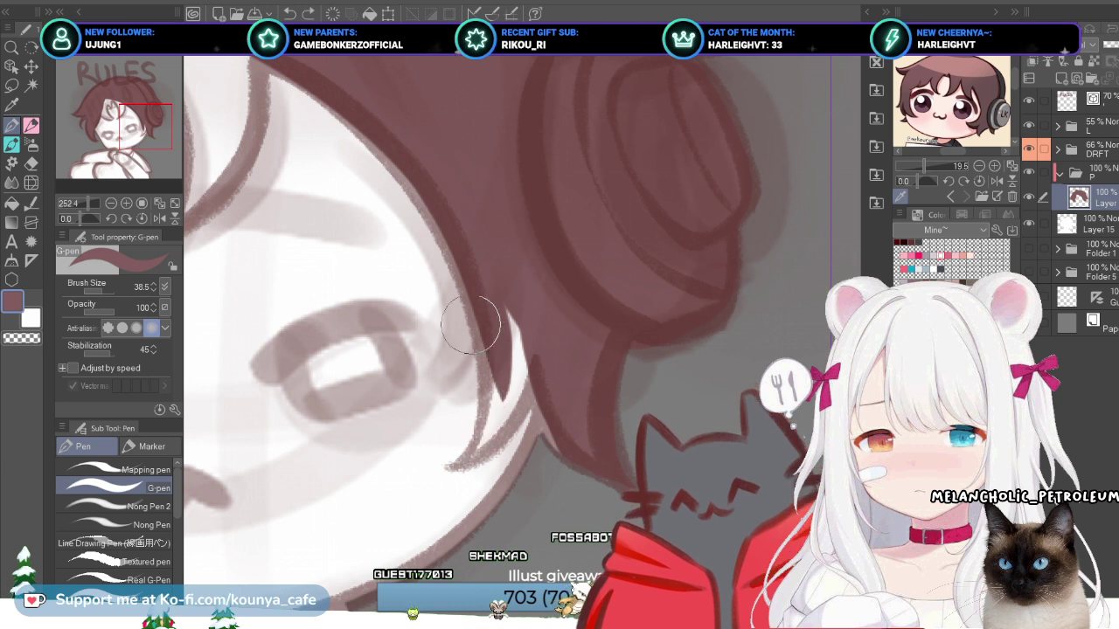
key("ctrl+z")
left_click_drag(450, 458, 479, 407)
key("ctrl+z")
left_click_drag(450, 464, 494, 384)
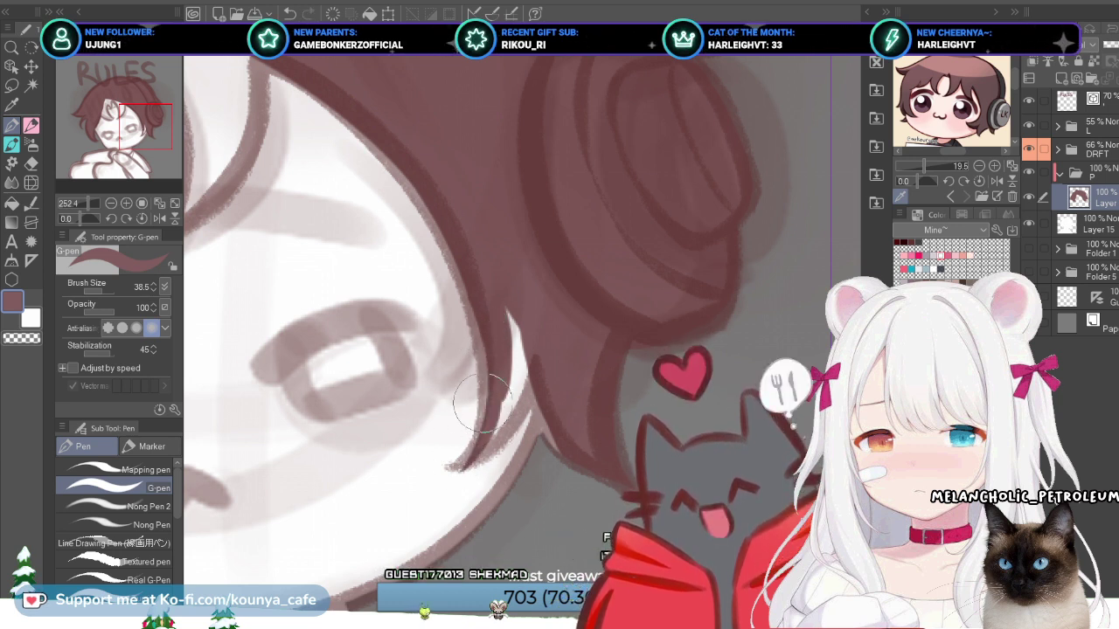
key("ctrl+z")
left_click_drag(448, 465, 490, 419)
key("ctrl+z")
mouse_move(507, 342)
left_mouse_down()
mouse_move(447, 472)
mouse_move(489, 411)
left_mouse_up()
key("ctrl+z")
key("ctrl+z")
key("ctrl+z")
left_click_drag(448, 467, 483, 405)
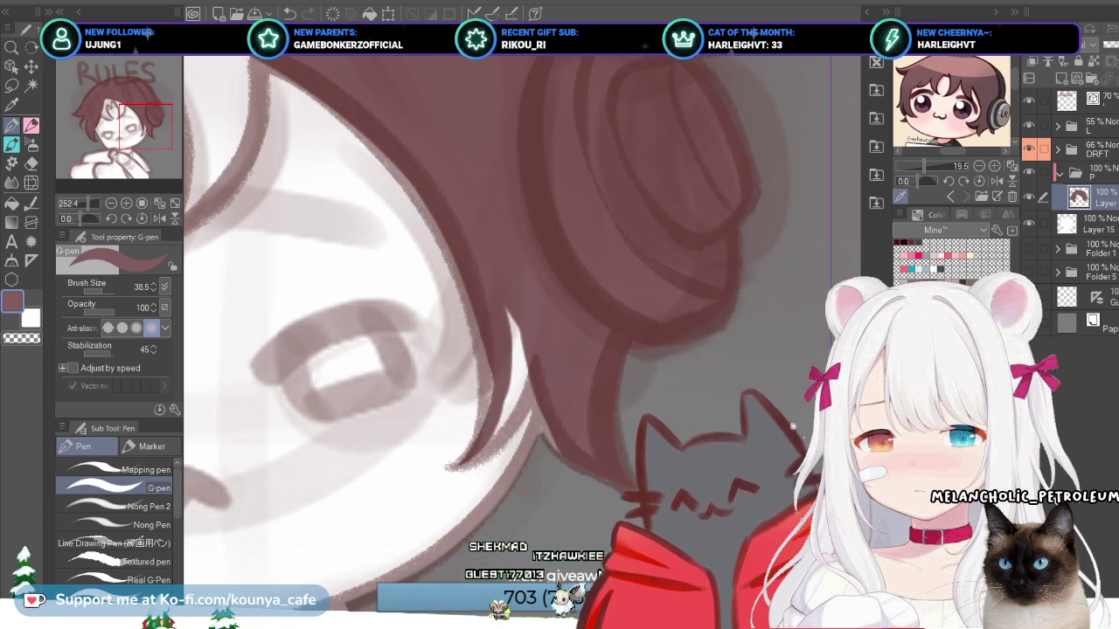
key("ctrl+z")
key("ctrl+z")
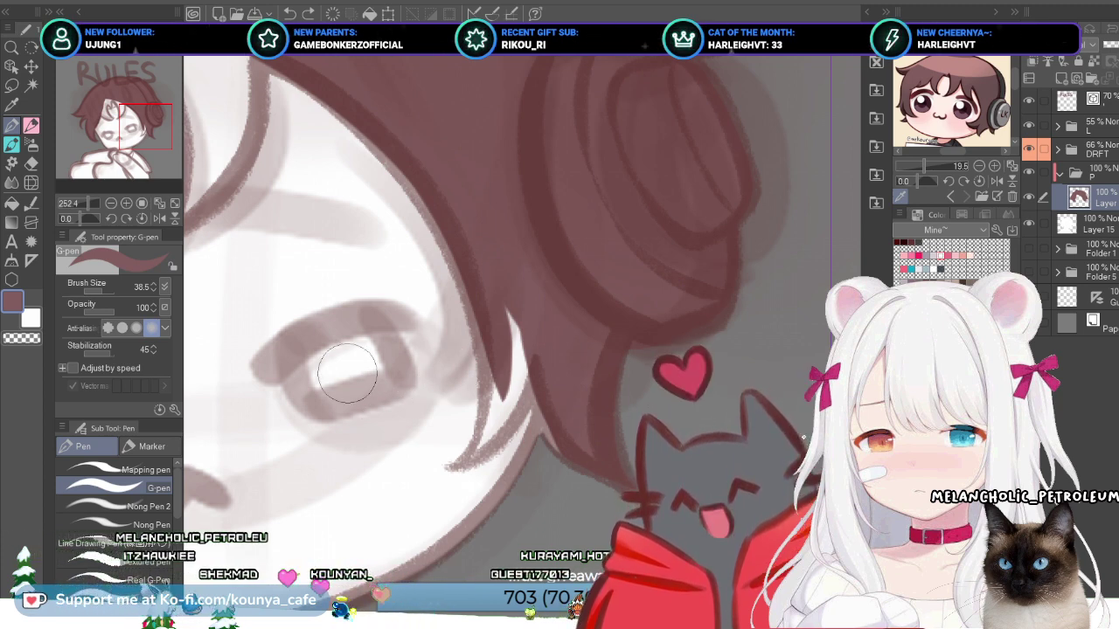
Step: Paint the pointed hair lock beside the cheek on the earcup side down to its tip and fill its white gap
left_click_drag(348, 374, 356, 430)
left_click_drag(490, 490, 507, 515)
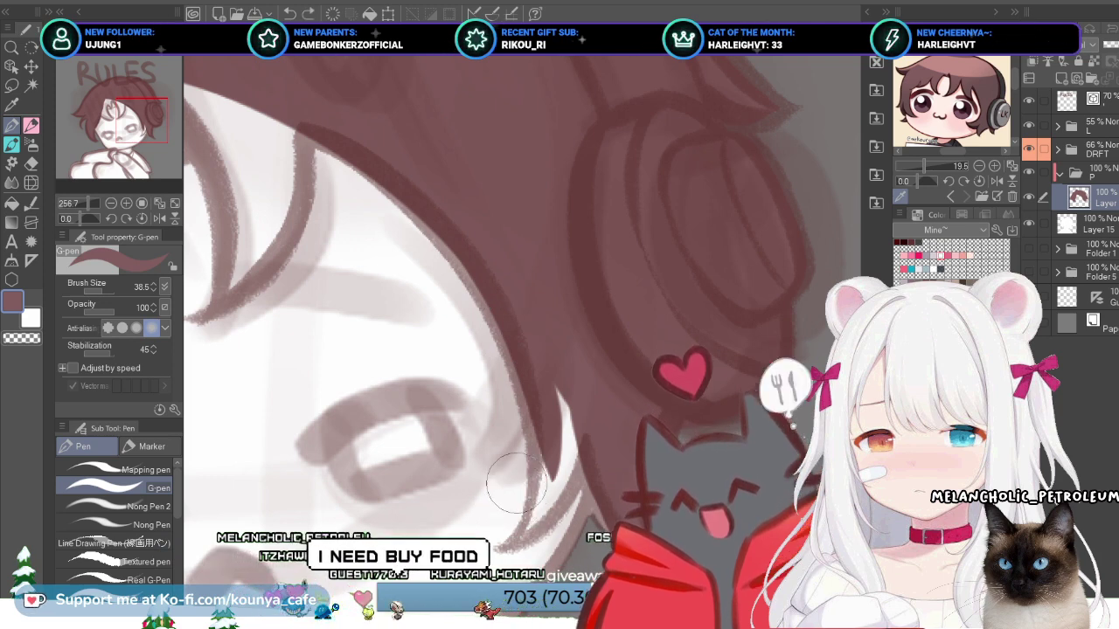
left_click_drag(524, 332, 507, 314)
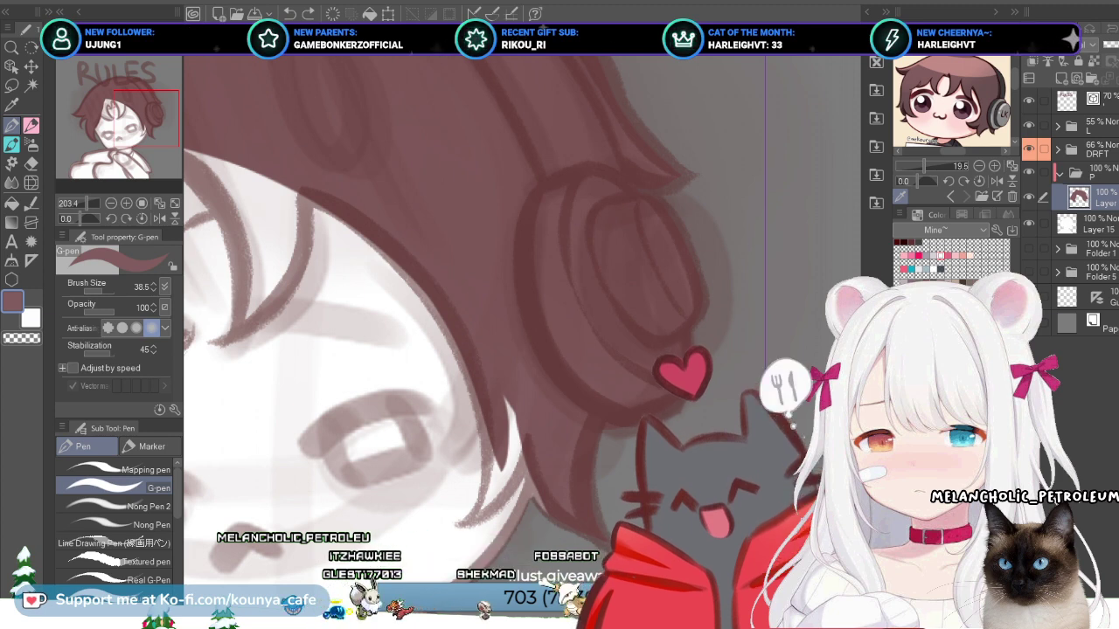
scroll(463, 532, "up", 3)
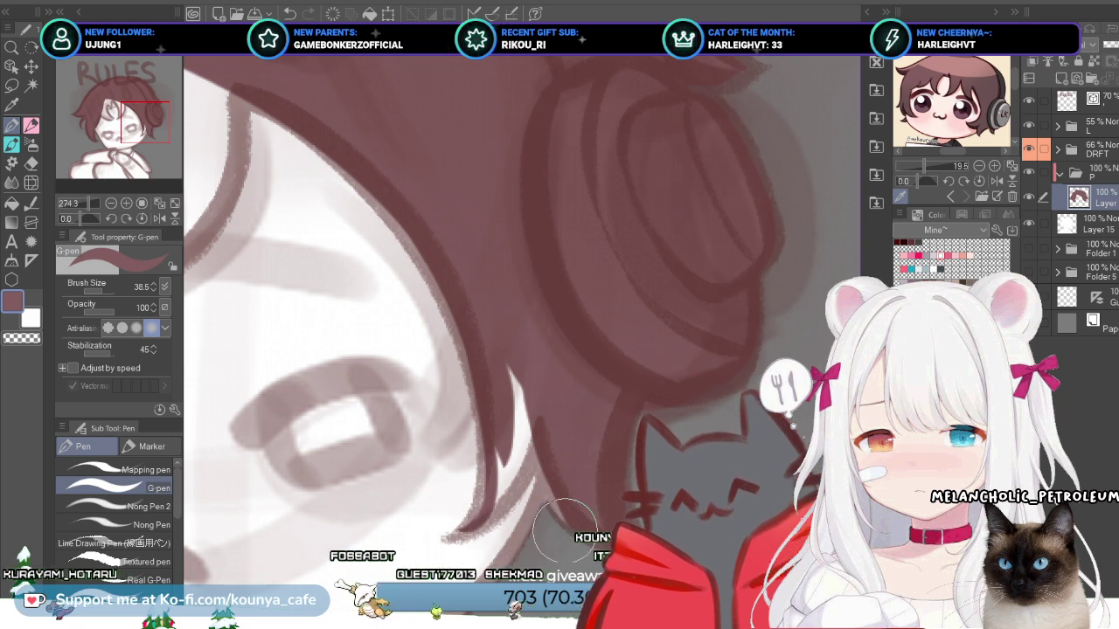
mouse_move(478, 505)
left_mouse_down()
mouse_move(485, 451)
mouse_move(464, 359)
mouse_move(482, 504)
mouse_move(472, 519)
mouse_move(485, 438)
mouse_move(469, 373)
mouse_move(472, 521)
mouse_move(497, 509)
mouse_move(535, 328)
mouse_move(513, 415)
mouse_move(510, 381)
mouse_move(517, 439)
mouse_move(503, 490)
left_mouse_up()
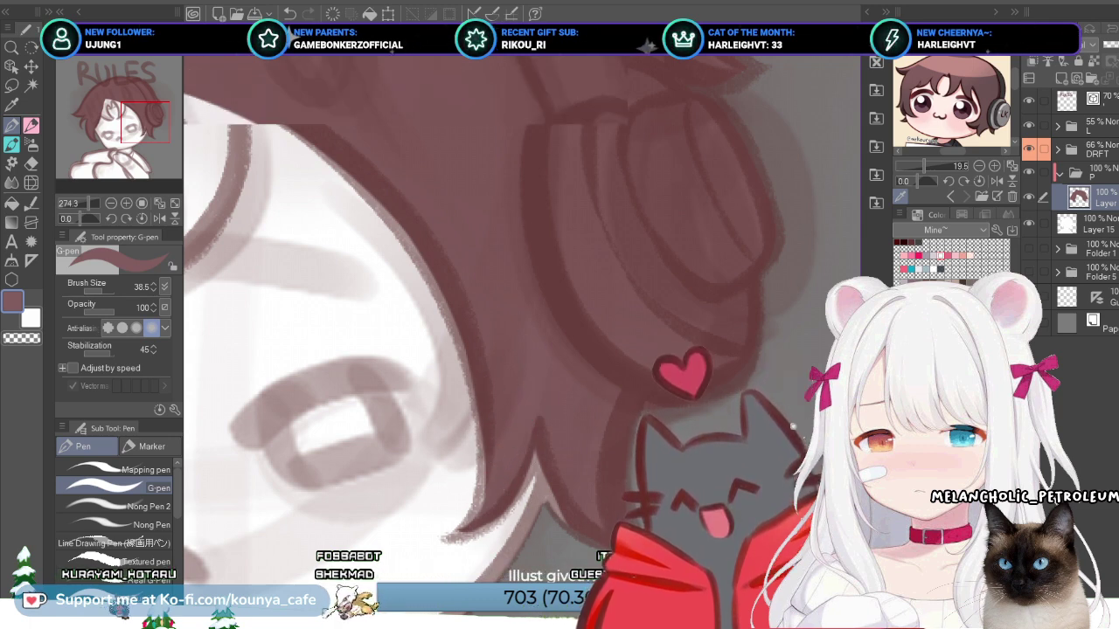
Step: Paint the fringe lock above the eye on the earcup side reddish-brown down to its tip, finishing with the G-pen at 36
scroll(682, 481, "down", 3)
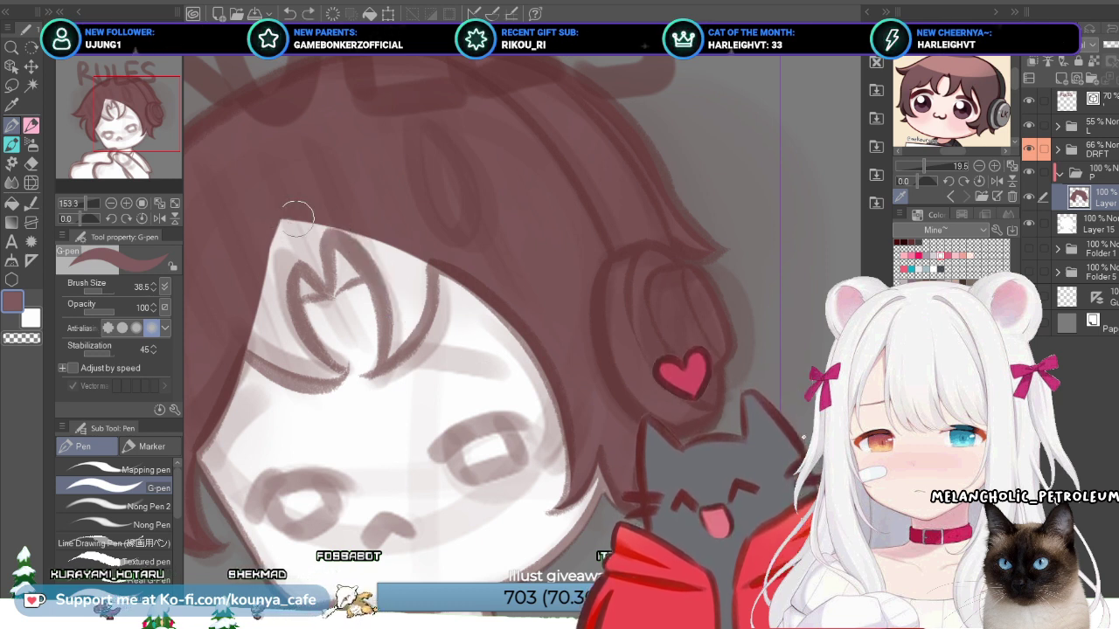
left_click_drag(281, 222, 370, 278)
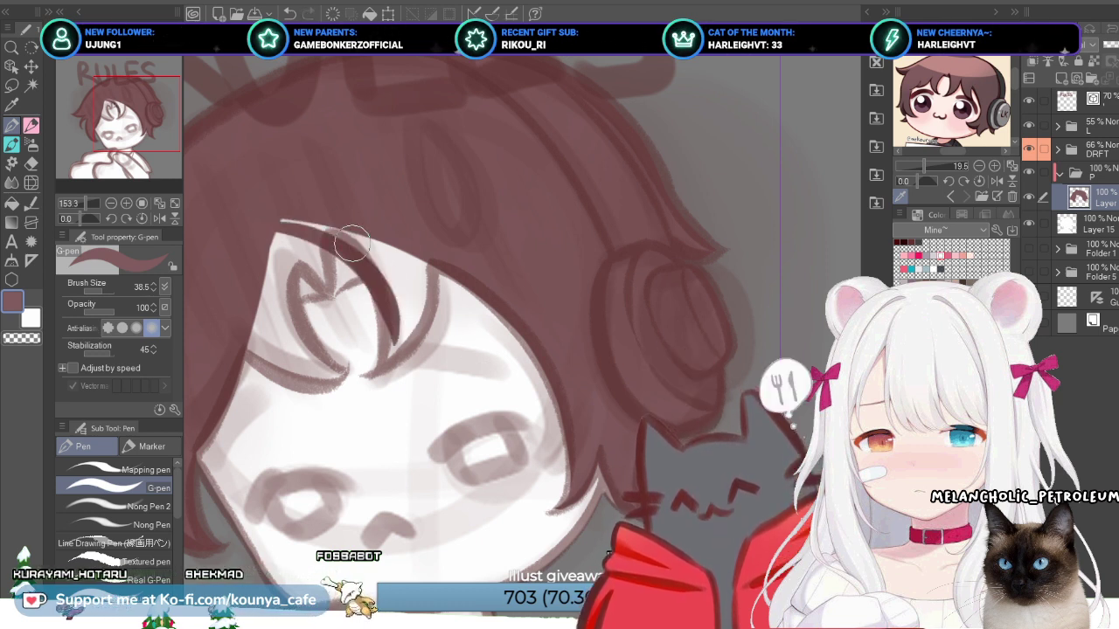
key("ctrl+z")
left_click_drag(325, 229, 403, 317)
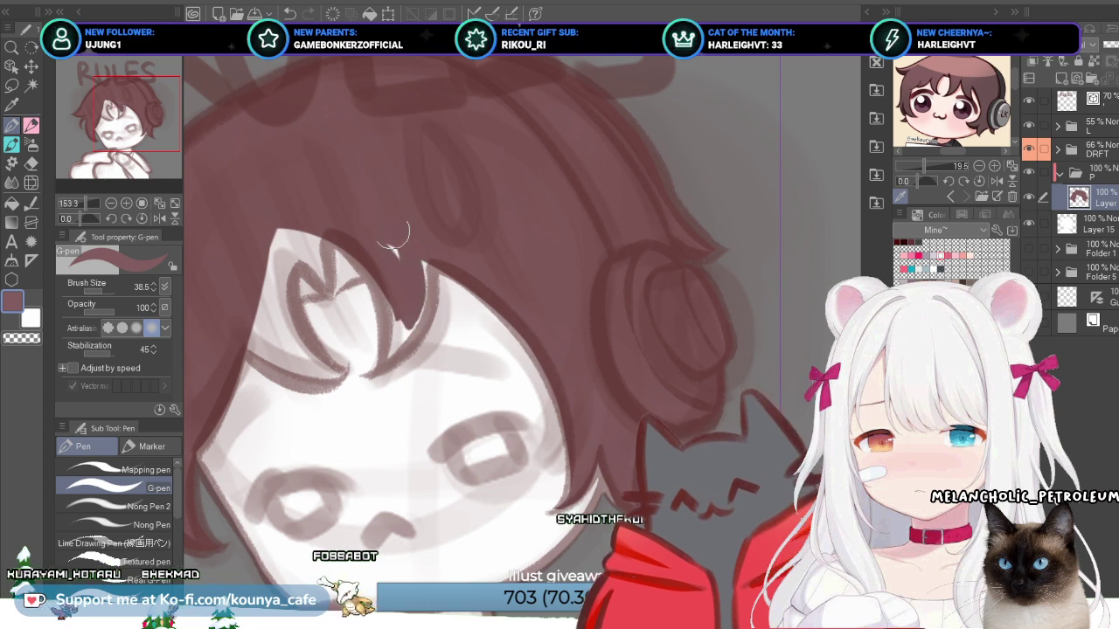
left_click_drag(431, 262, 397, 328)
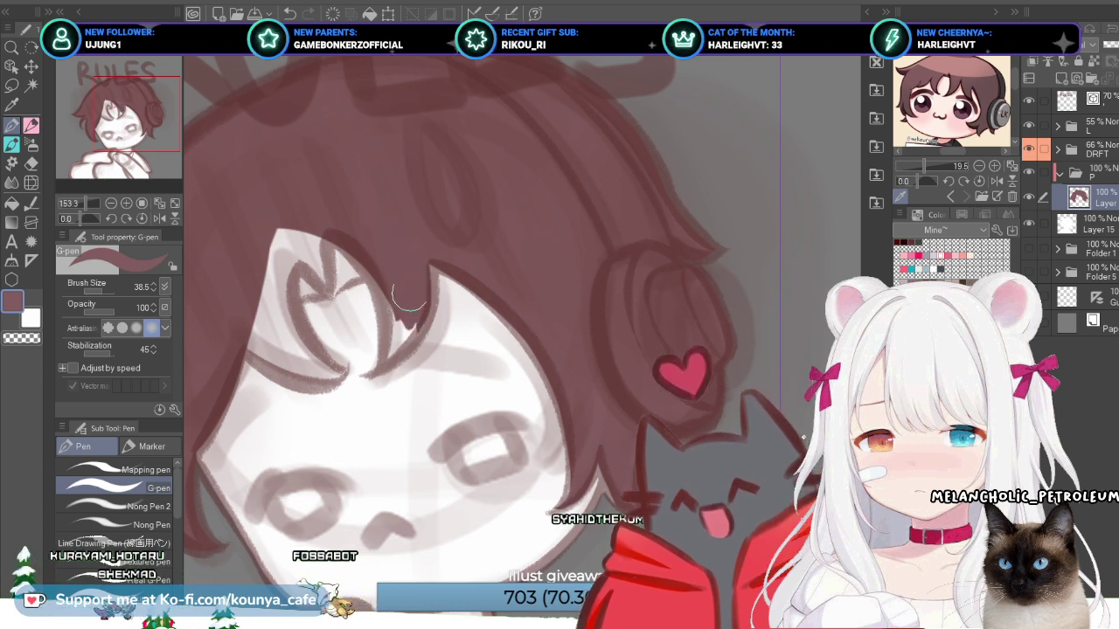
scroll(406, 298, "up", 2)
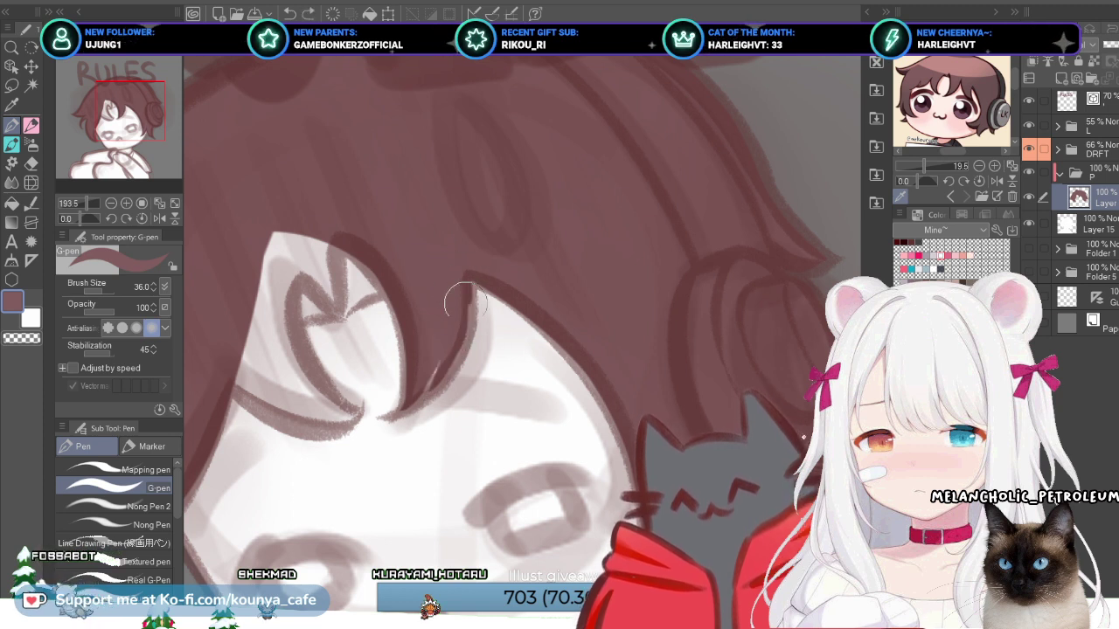
left_click_drag(465, 278, 455, 320)
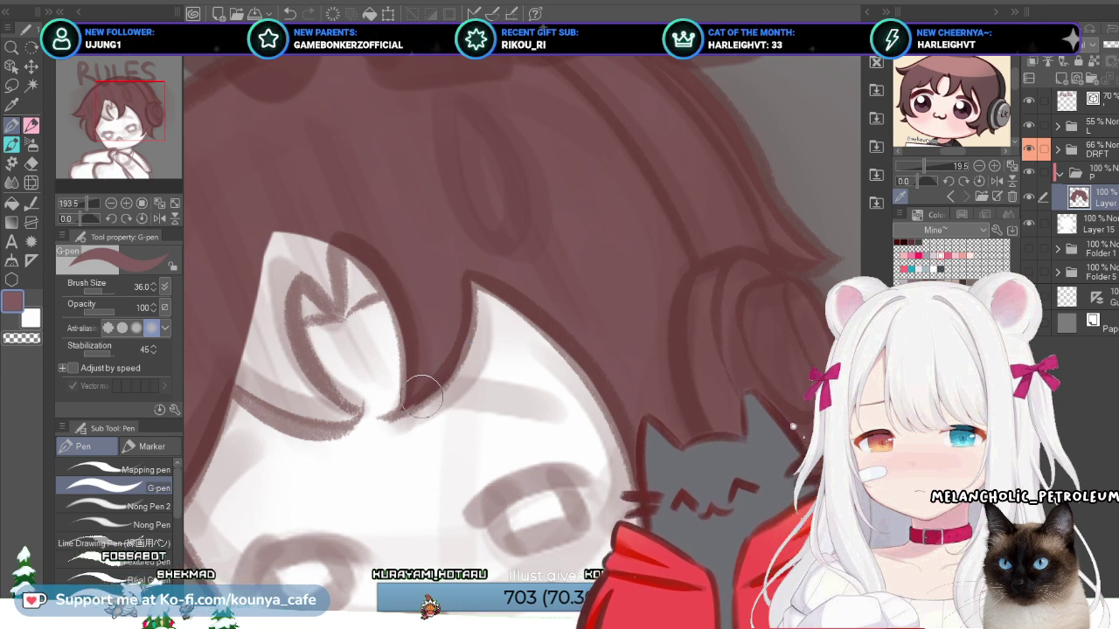
key("-")
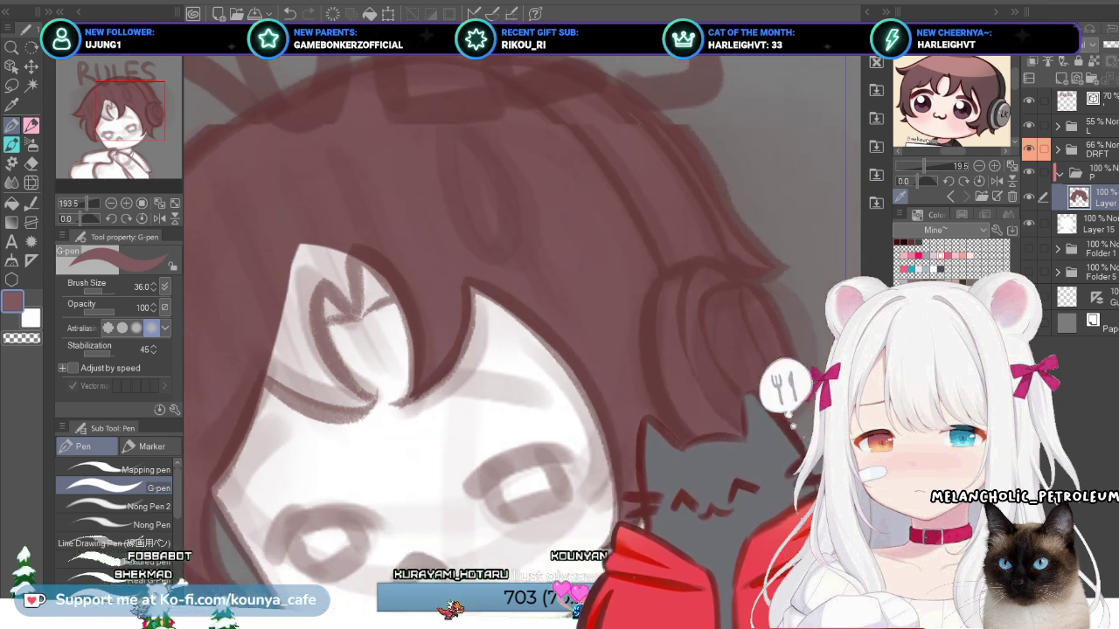
key("-")
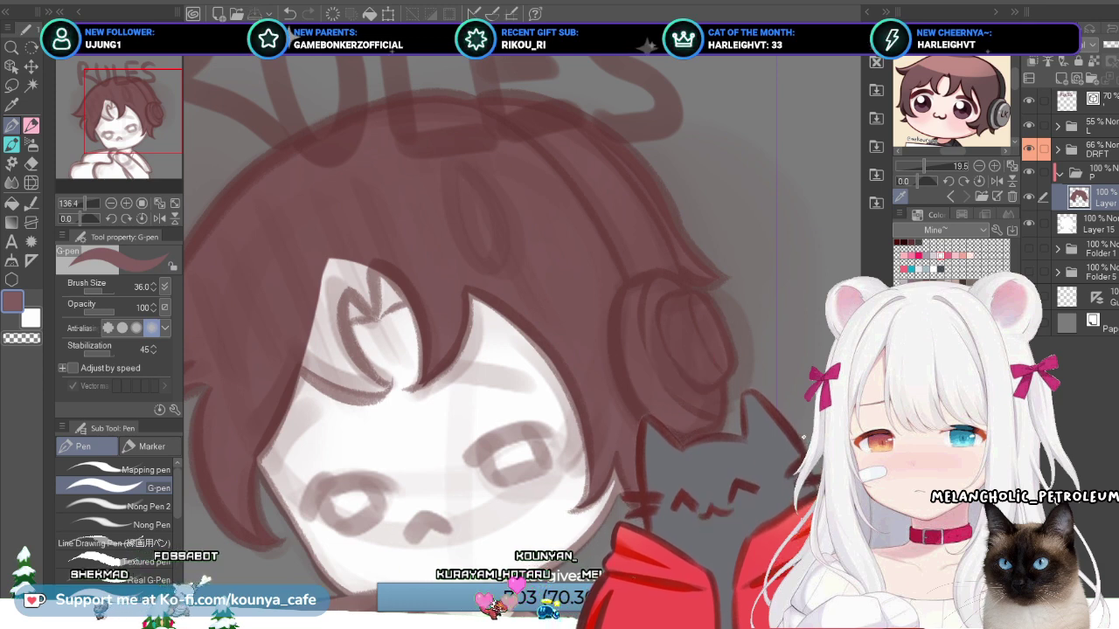
key("-")
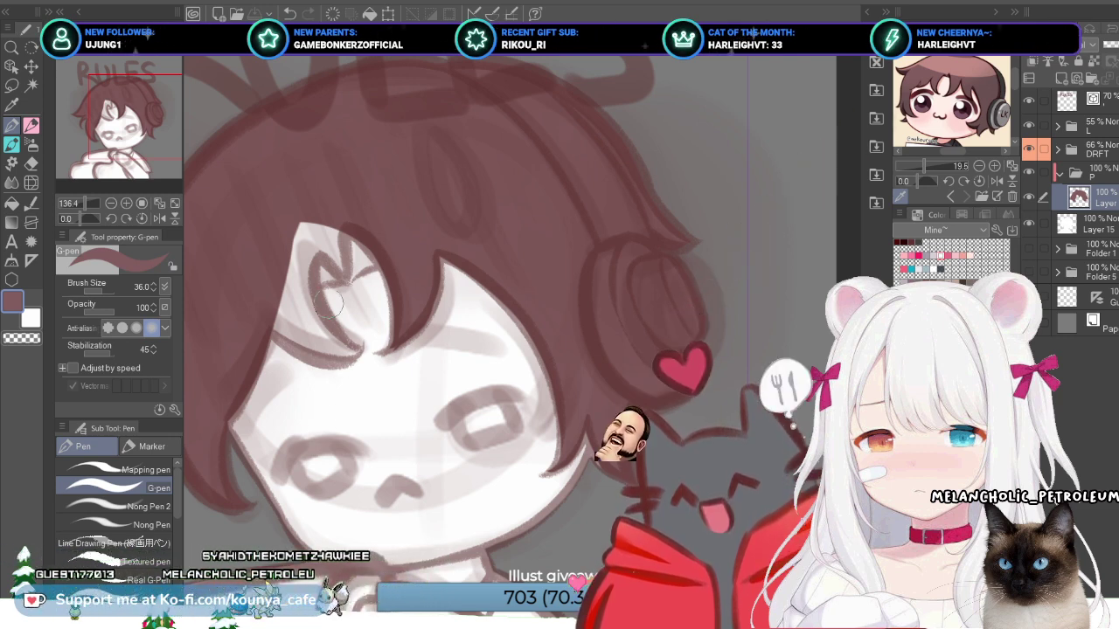
scroll(420, 203, "down", 2)
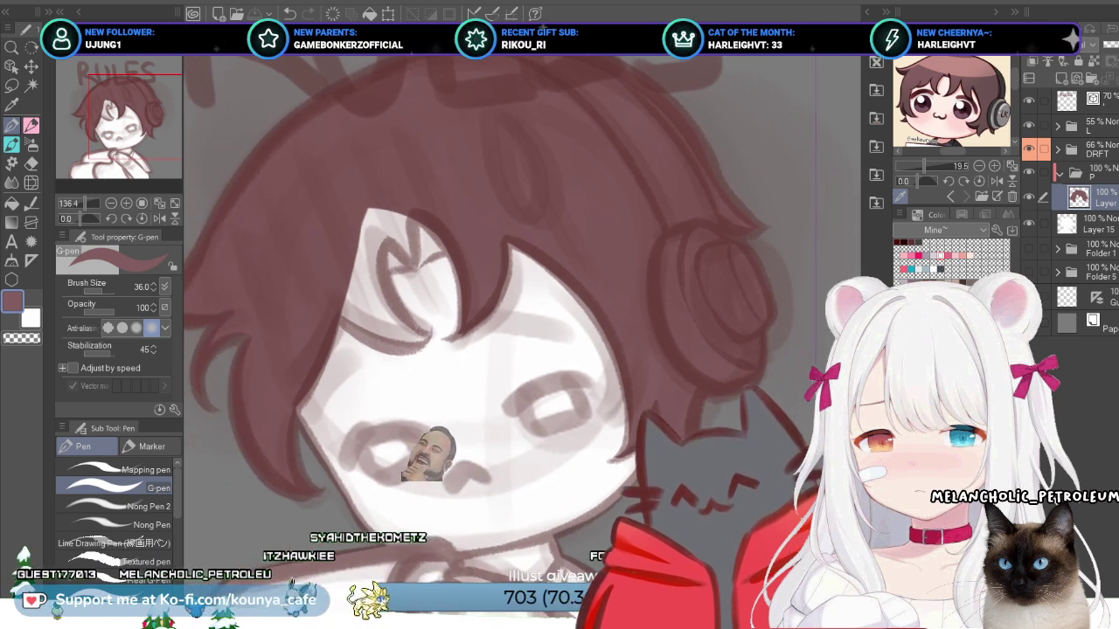
left_click_drag(421, 203, 428, 232)
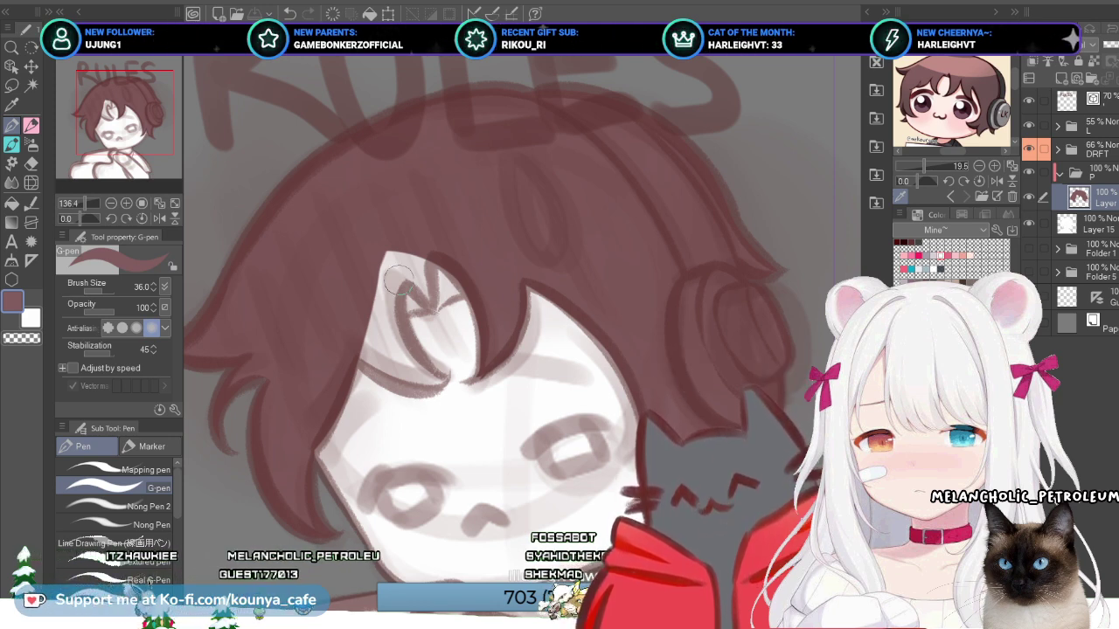
left_click_drag(404, 255, 414, 348)
key("ctrl+z")
mouse_move(404, 256)
left_mouse_down()
mouse_move(416, 358)
mouse_move(415, 348)
left_mouse_up()
key("ctrl+z")
left_click_drag(403, 255, 416, 358)
key("ctrl+z")
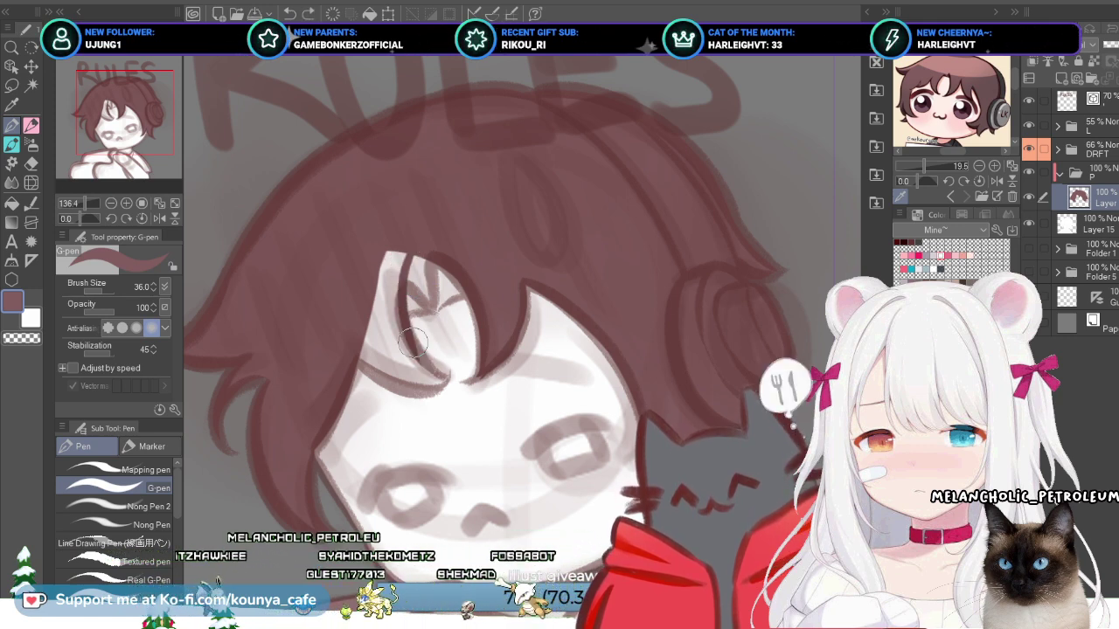
Step: Trace the inner and lower edges of the other curved fringe lock on the forehead with the G-pen at size 36
left_click_drag(403, 256, 411, 347)
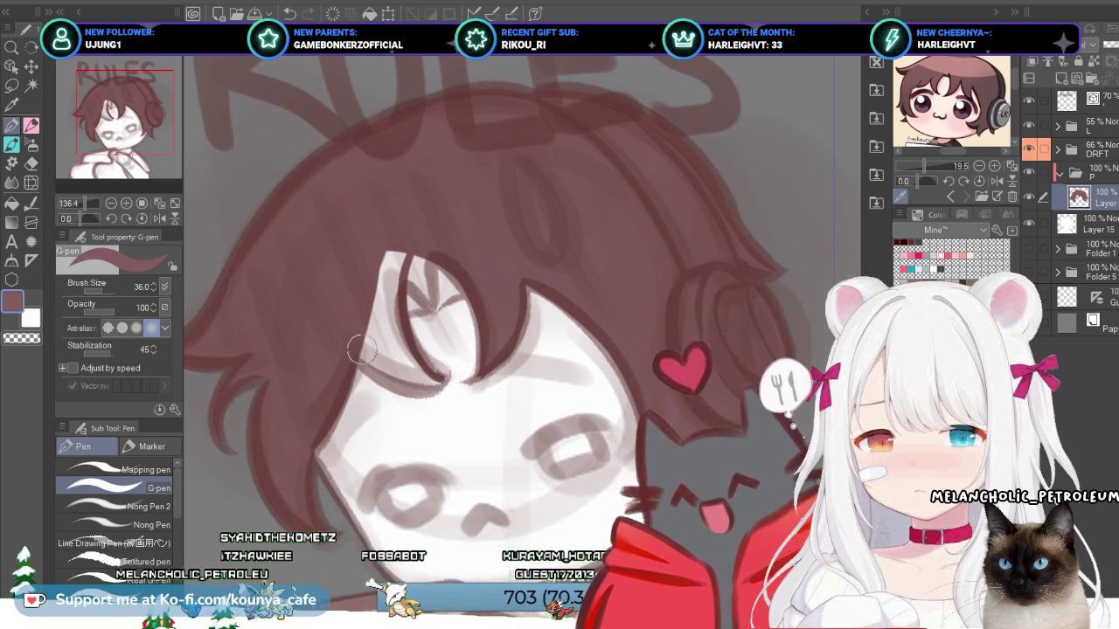
mouse_move(353, 338)
left_mouse_down()
mouse_move(423, 379)
mouse_move(372, 344)
mouse_move(401, 367)
left_mouse_up()
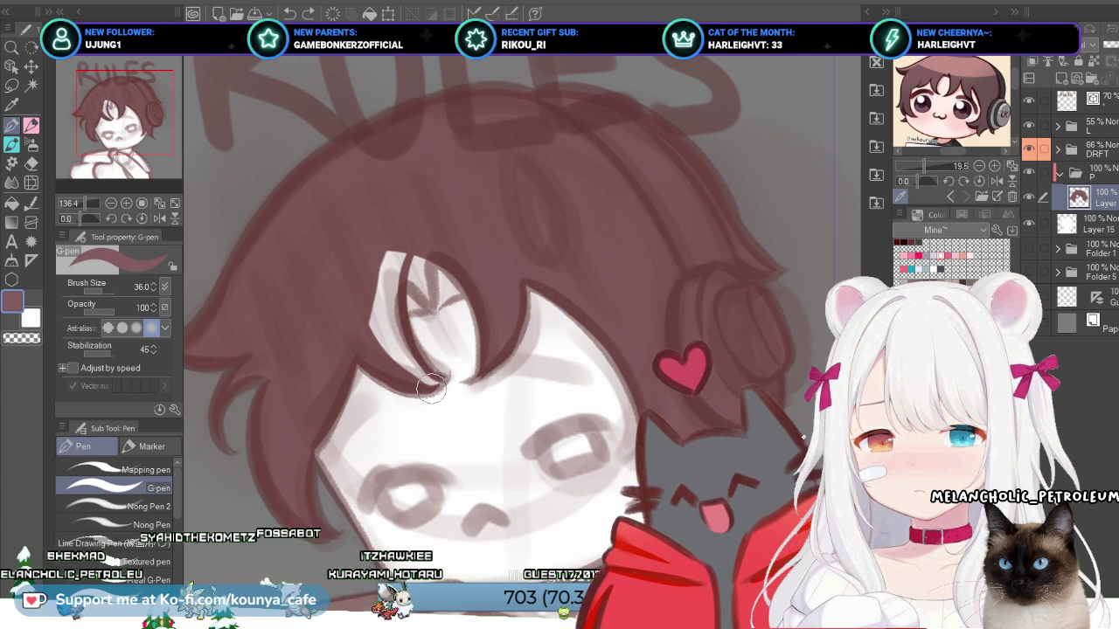
left_click_drag(428, 395, 349, 411)
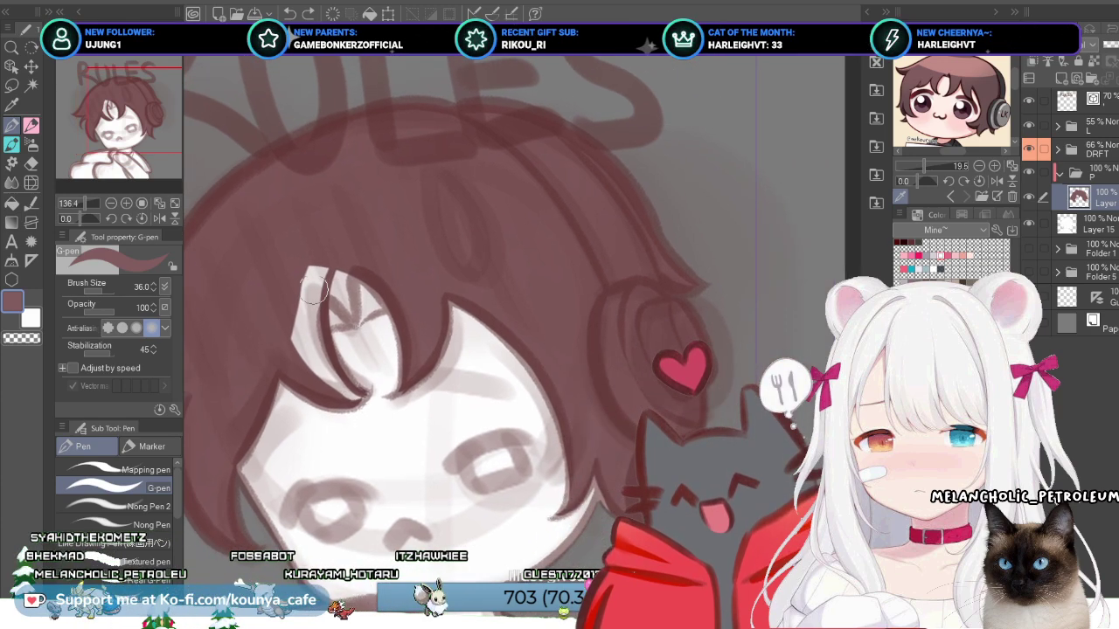
Step: Fill the white interior of the traced fringe lock with reddish-brown, enlarging the G-pen to 92.3
mouse_move(305, 254)
left_mouse_down()
mouse_move(350, 254)
mouse_move(313, 297)
left_mouse_up()
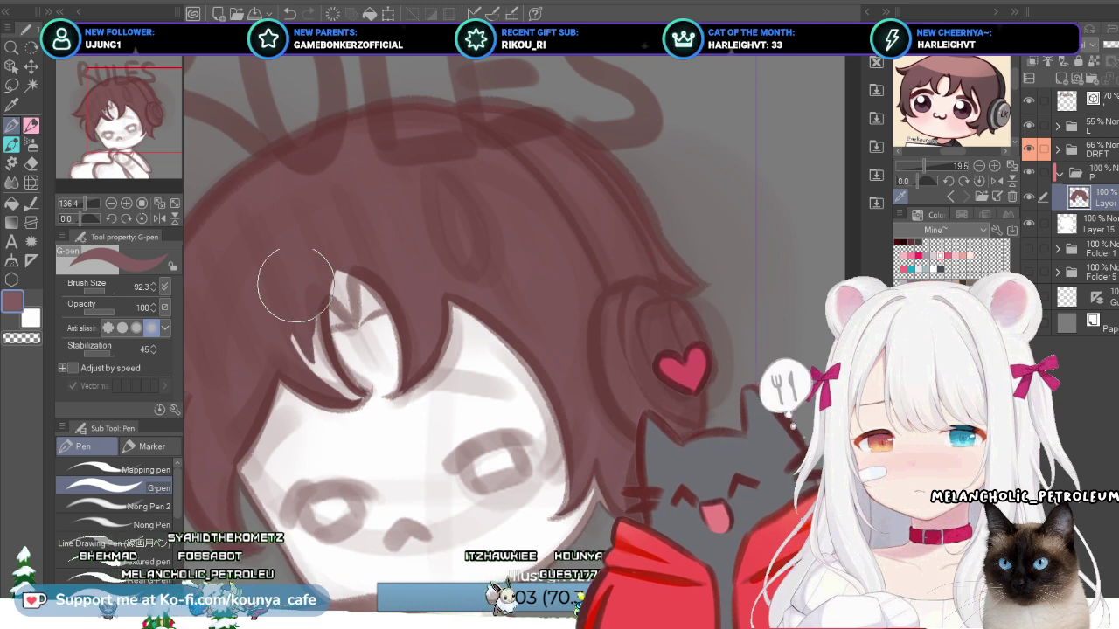
left_click_drag(315, 315, 305, 320)
scroll(338, 362, "up", 1)
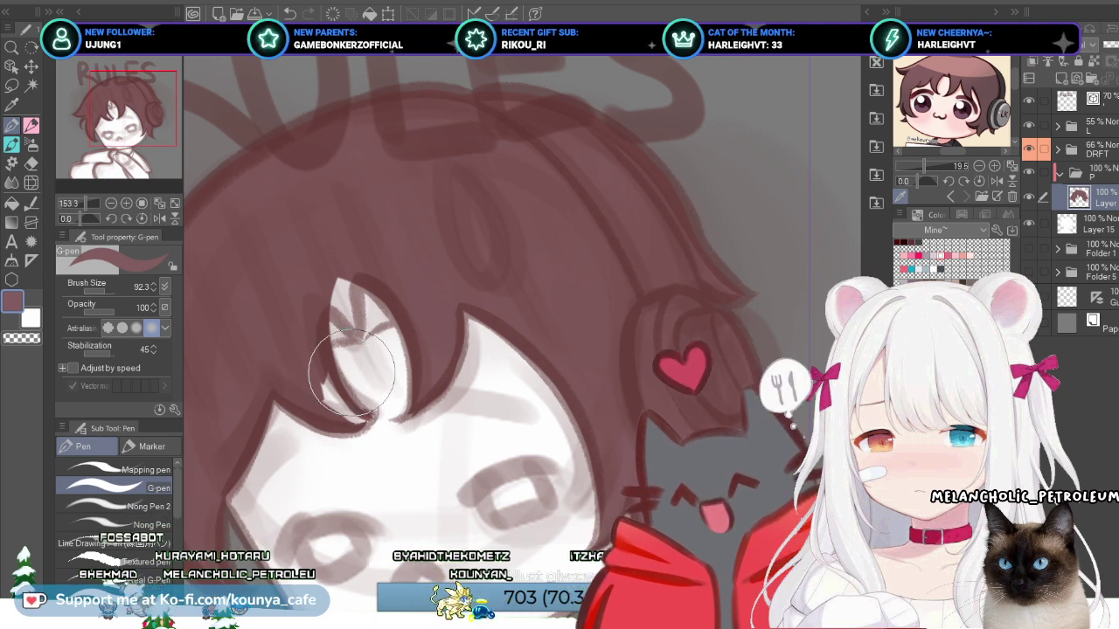
mouse_move(321, 368)
left_mouse_down()
mouse_move(343, 389)
mouse_move(316, 389)
mouse_move(327, 383)
left_mouse_up()
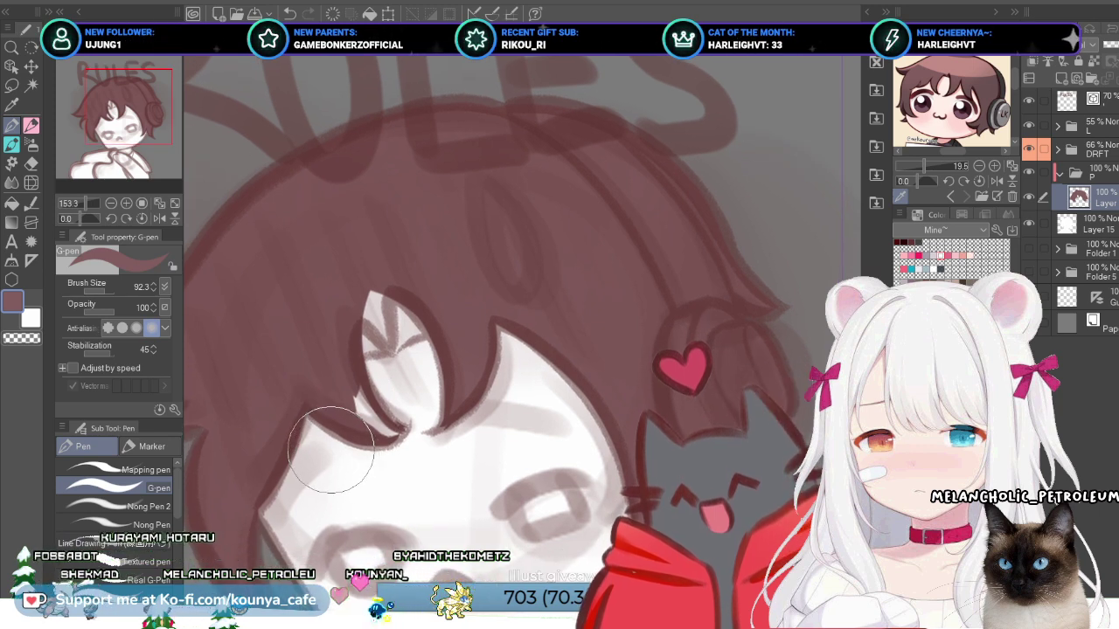
left_click_drag(332, 451, 344, 459)
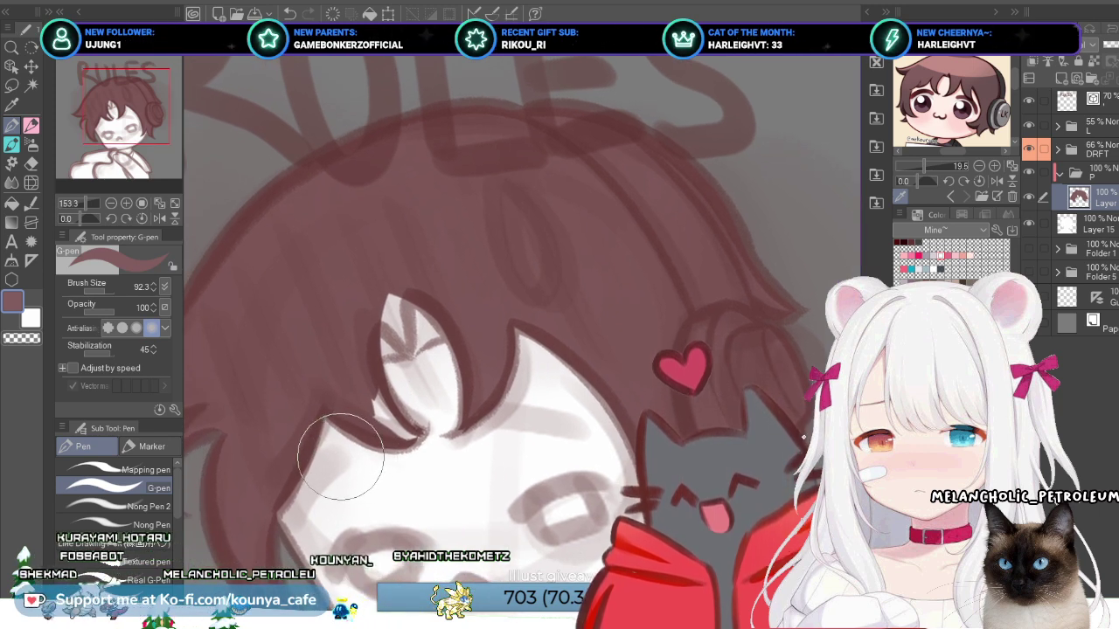
Step: Reduce the G-pen to 45.3 and fill the remaining white gap near the tip of that fringe lock
key("bracketleft")
key("bracketleft")
key("bracketleft")
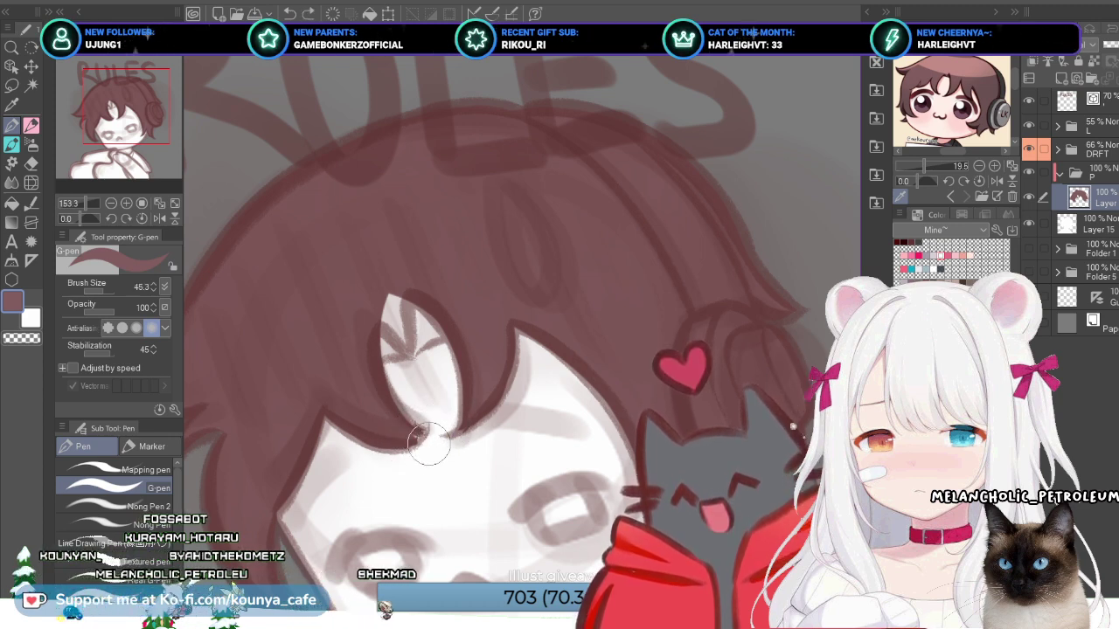
scroll(446, 426, "up", 3)
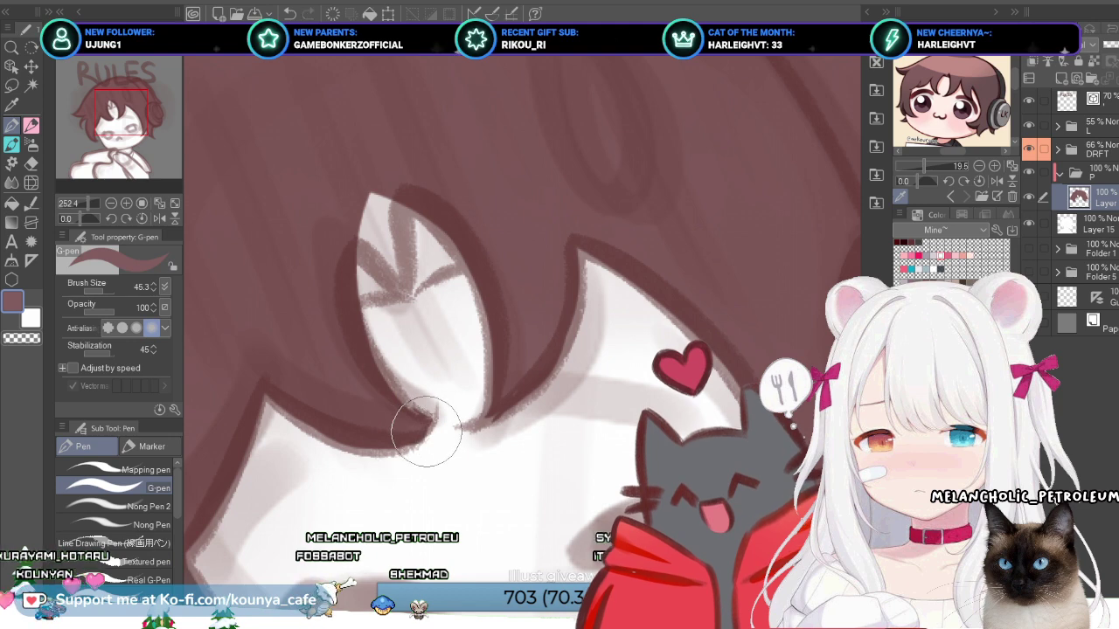
Step: Reduce the G-pen to 26 and trace the sketched hair edge across the white gap between the two curved forehead locks
key("bracketleft")
key("bracketleft")
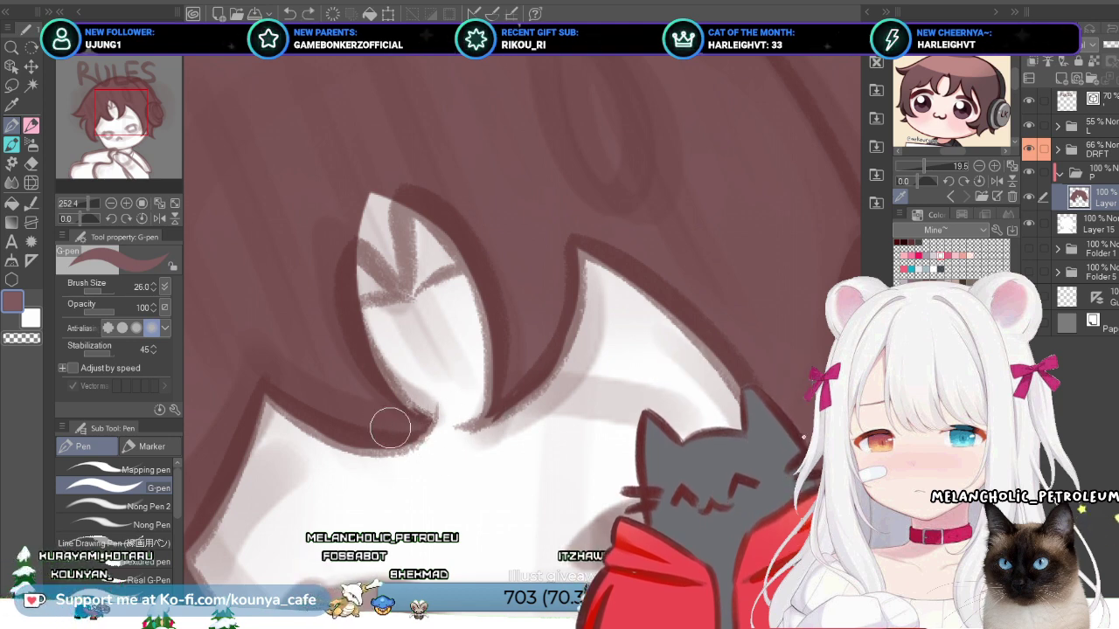
scroll(403, 361, "up", 3)
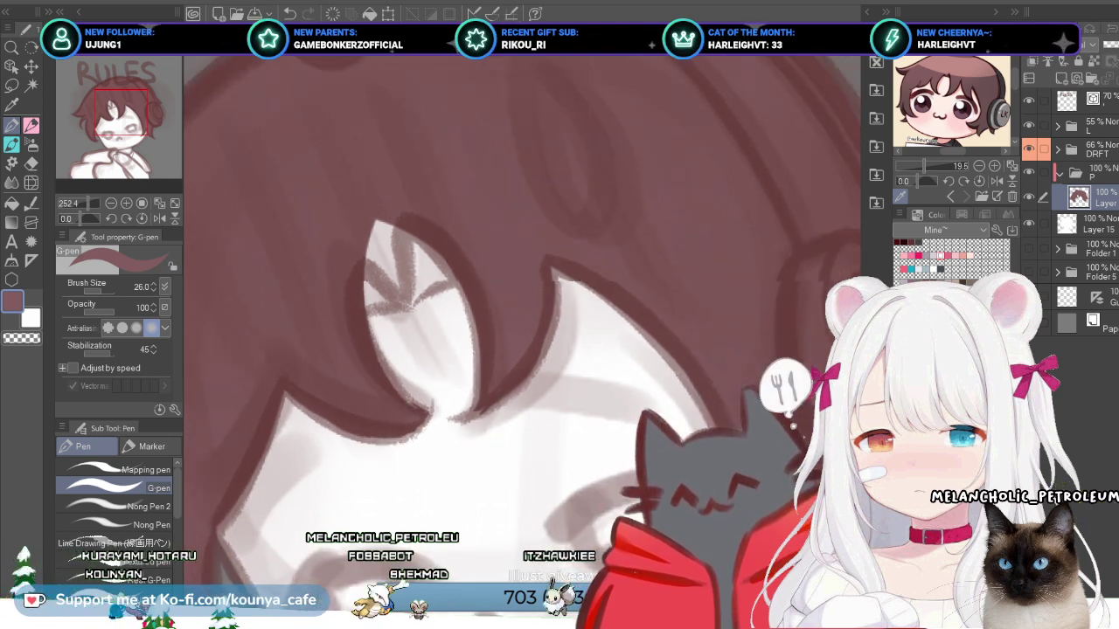
scroll(346, 371, "down", 5)
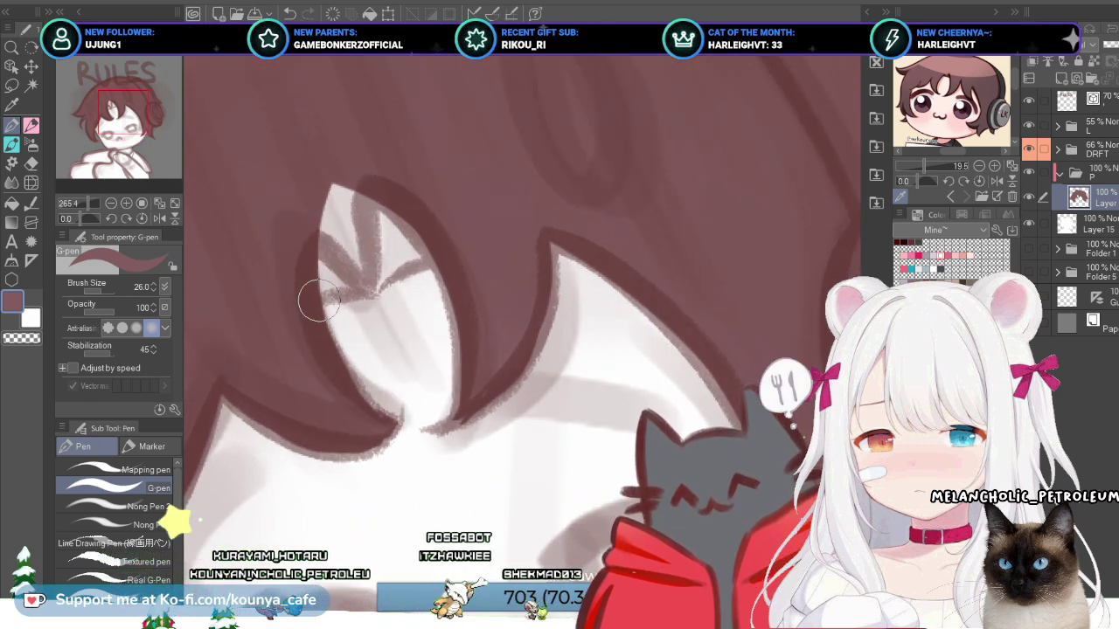
scroll(310, 297, "down", 2)
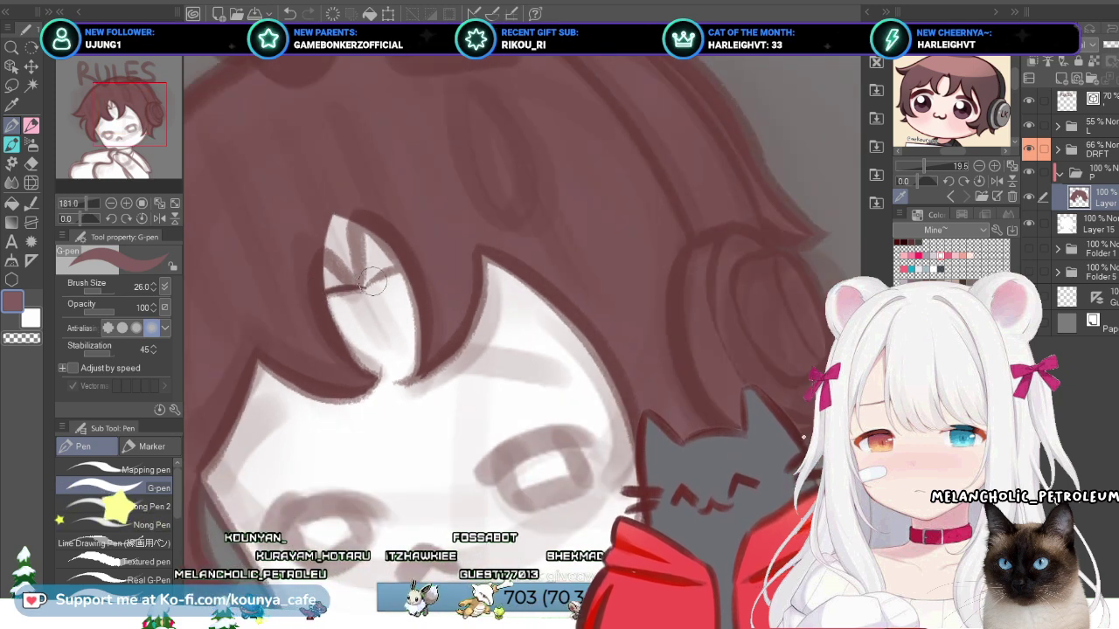
left_click_drag(333, 289, 400, 270)
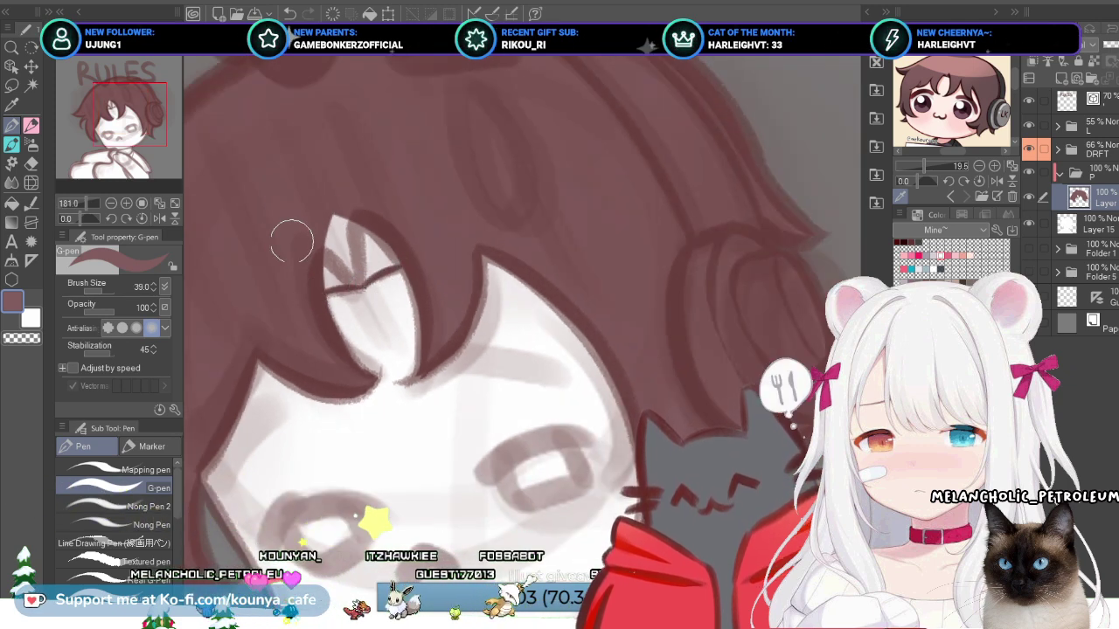
Step: Fill the white area above the traced edge with reddish-brown using the G-pen at 39, and refine the edge at size 15.9
mouse_move(321, 260)
left_mouse_down()
mouse_move(306, 275)
mouse_move(404, 271)
left_mouse_up()
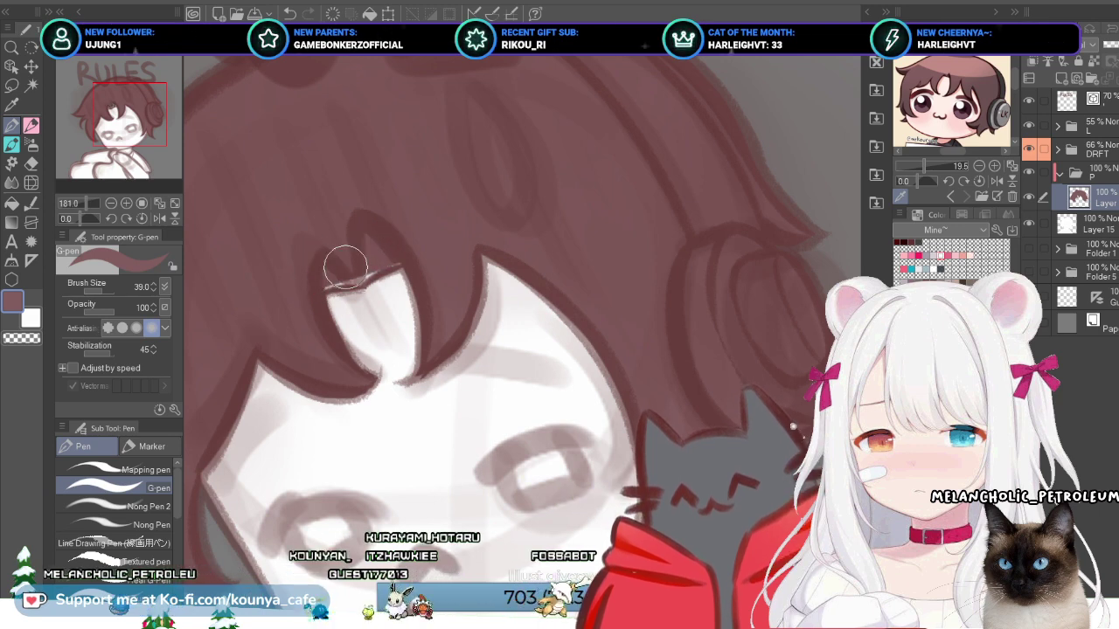
scroll(345, 267, "up", 3)
mouse_move(297, 304)
left_mouse_down()
mouse_move(402, 292)
mouse_move(342, 285)
mouse_move(386, 286)
mouse_move(360, 294)
mouse_move(388, 297)
left_mouse_up()
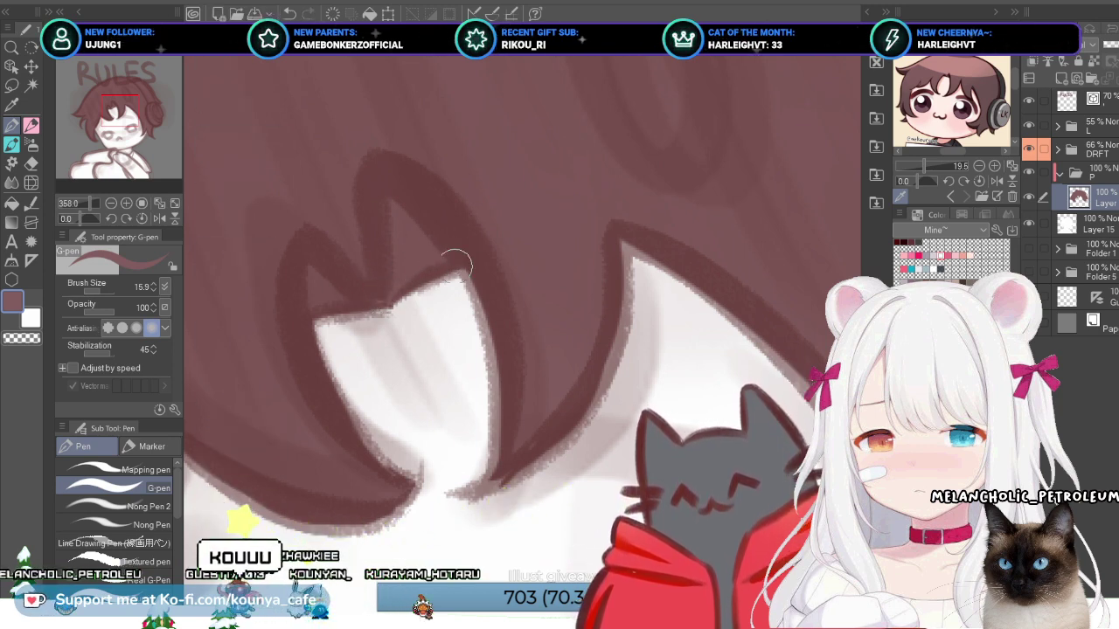
scroll(375, 293, "down", 3)
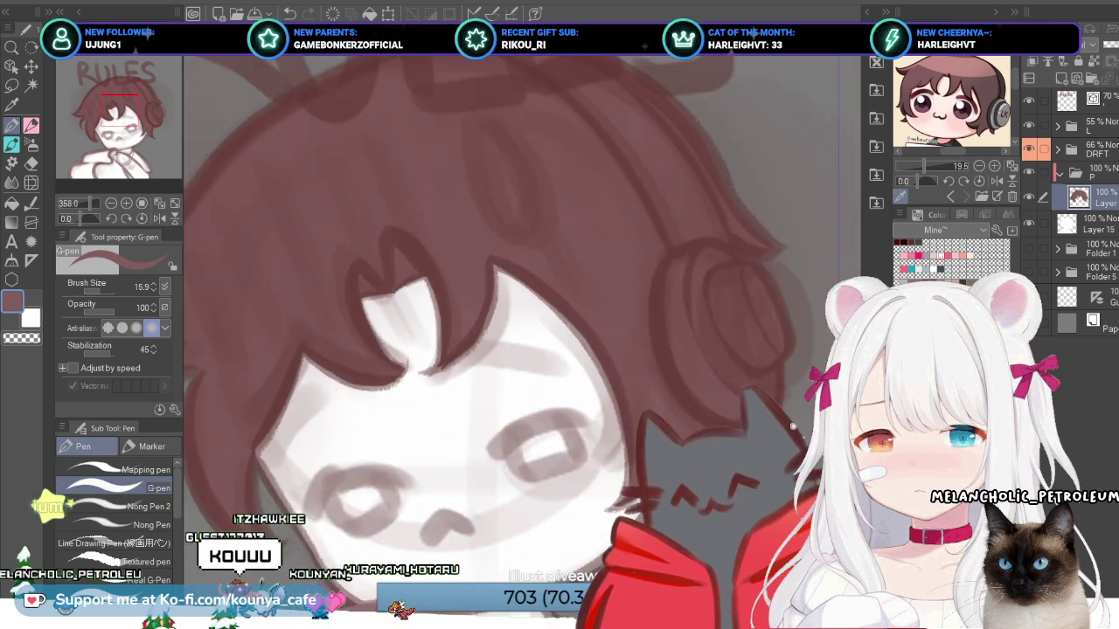
Step: Inspect the painted hair edges around the forehead, both sides of the face and below the earcup for uneven spots or gaps
mouse_move(437, 374)
left_mouse_down()
mouse_move(420, 313)
mouse_move(531, 372)
left_mouse_up()
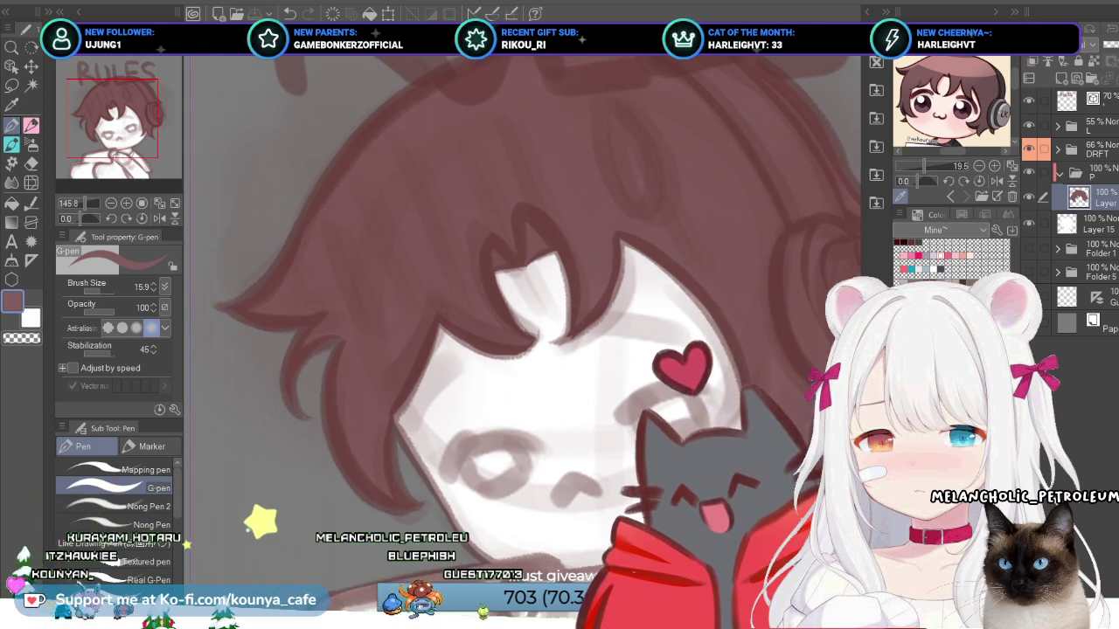
scroll(451, 449, "down", 4)
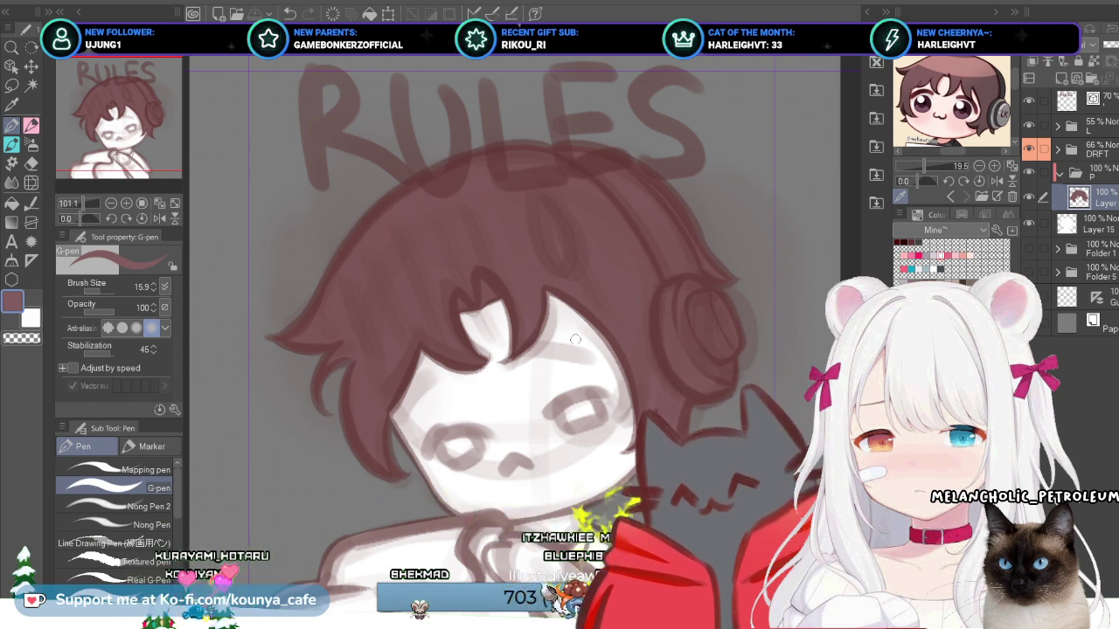
scroll(352, 413, "down", 3)
scroll(563, 244, "up", 3)
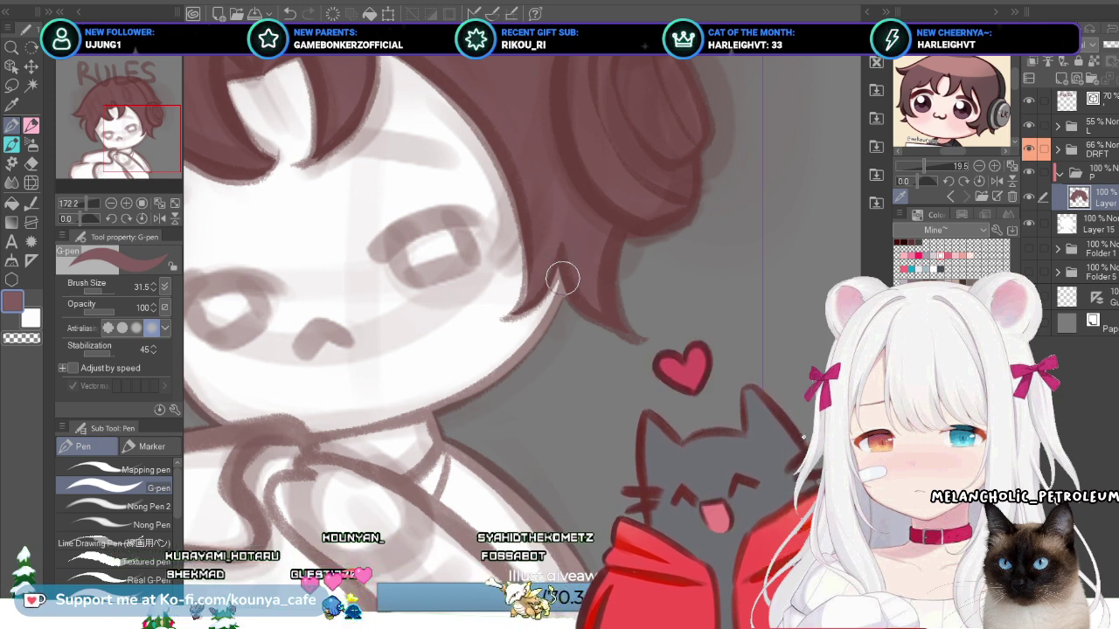
scroll(581, 315, "down", 4)
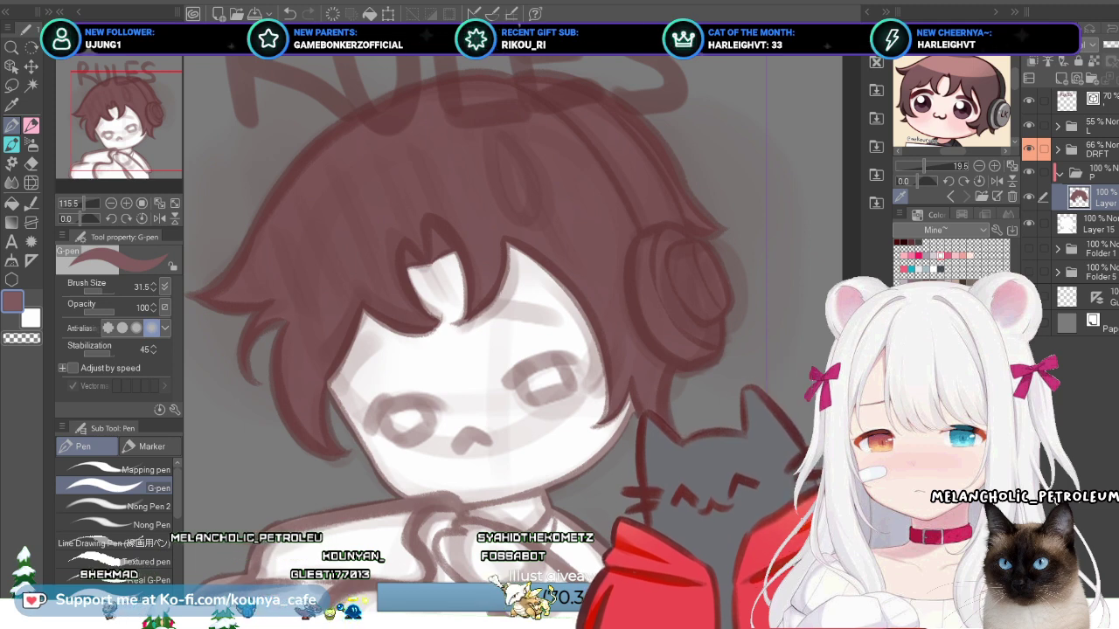
scroll(503, 297, "up", 1)
scroll(504, 297, "down", 1)
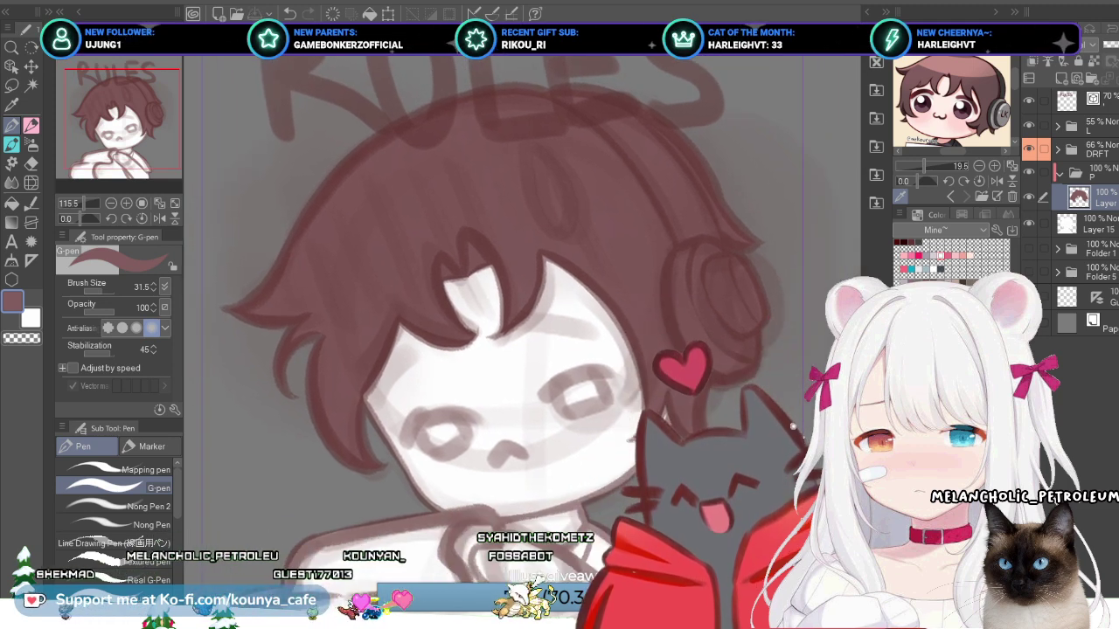
scroll(389, 374, "up", 3)
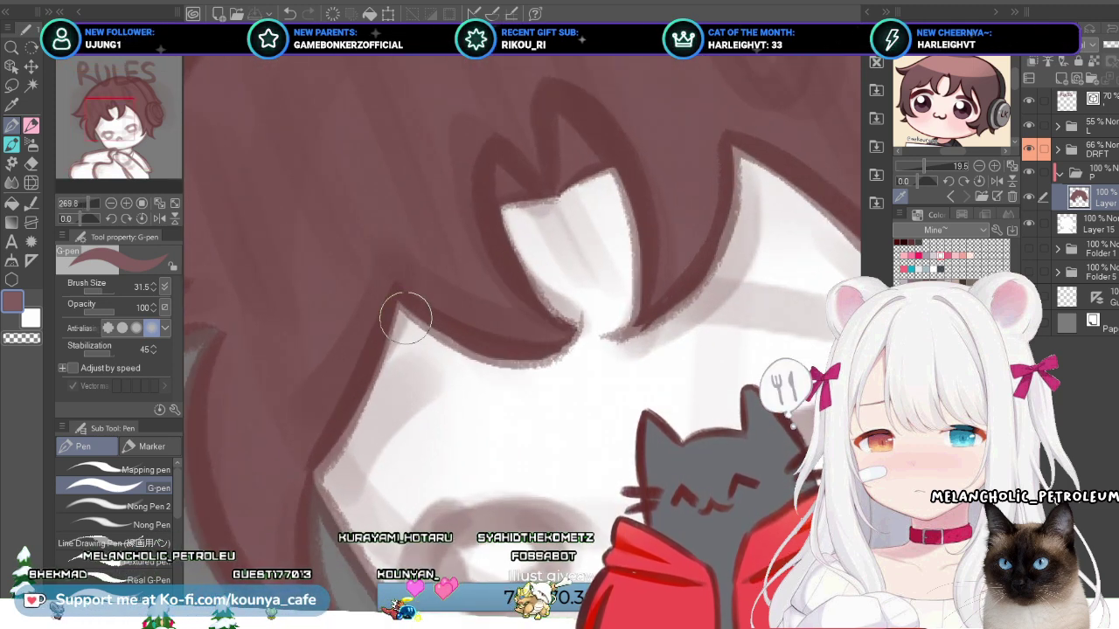
scroll(376, 350, "down", 2)
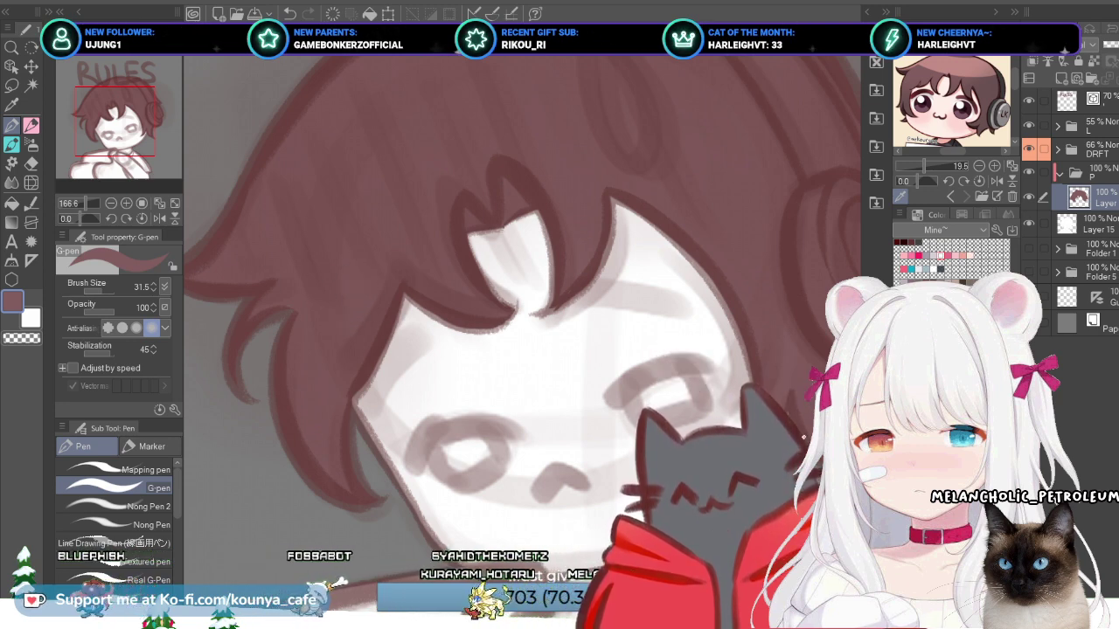
key("ctrl+z")
scroll(525, 332, "down", 3)
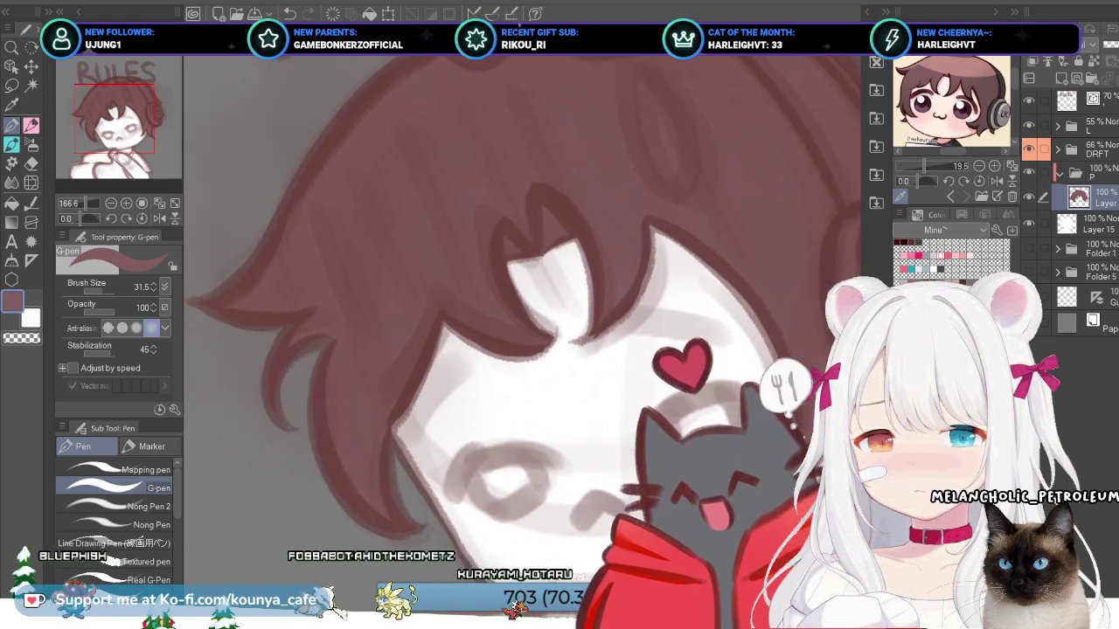
left_click_drag(347, 366, 325, 349)
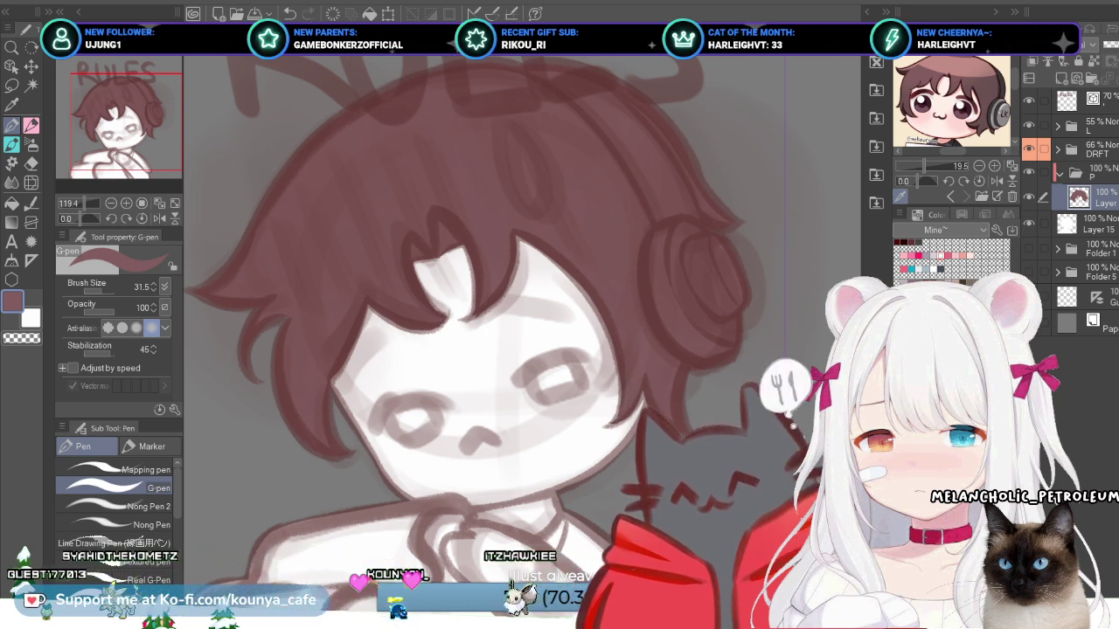
scroll(621, 372, "down", 2)
scroll(621, 372, "up", 5)
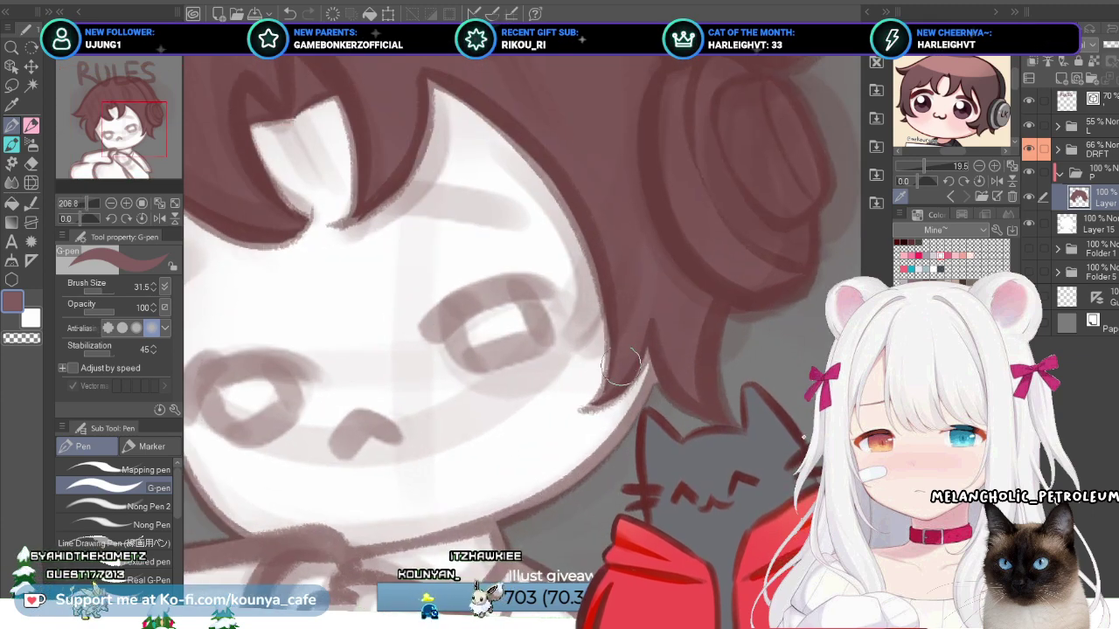
scroll(615, 381, "down", 1)
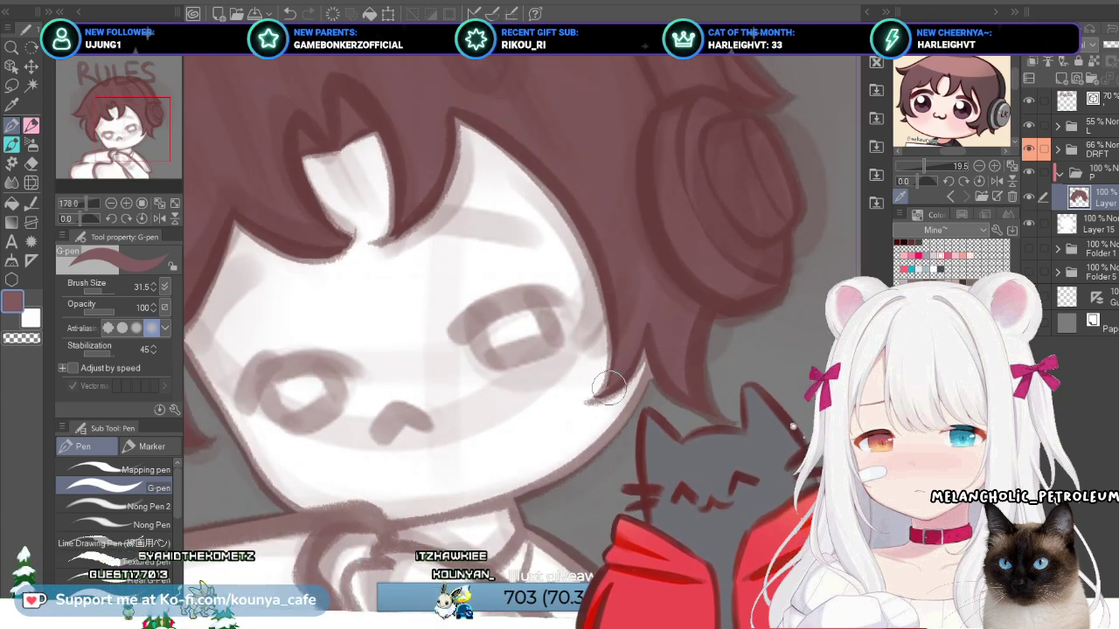
scroll(609, 387, "down", 4)
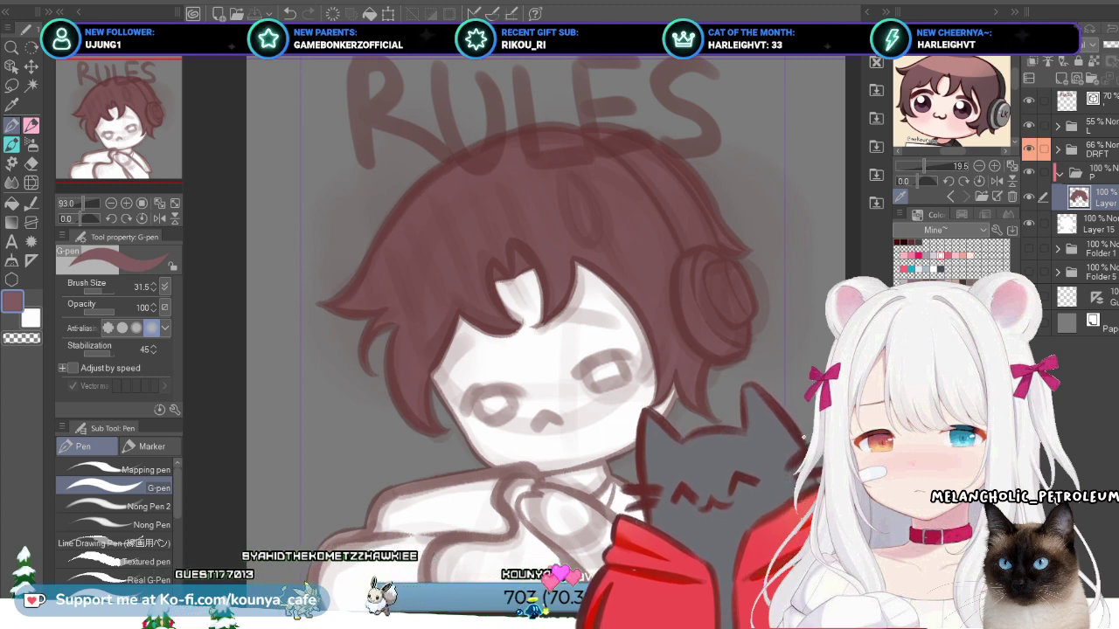
Step: Add a layer below the hair and paint the face, neck, hand and arm pale pink with the G-pen at 192.2
key("ctrl+shift+n")
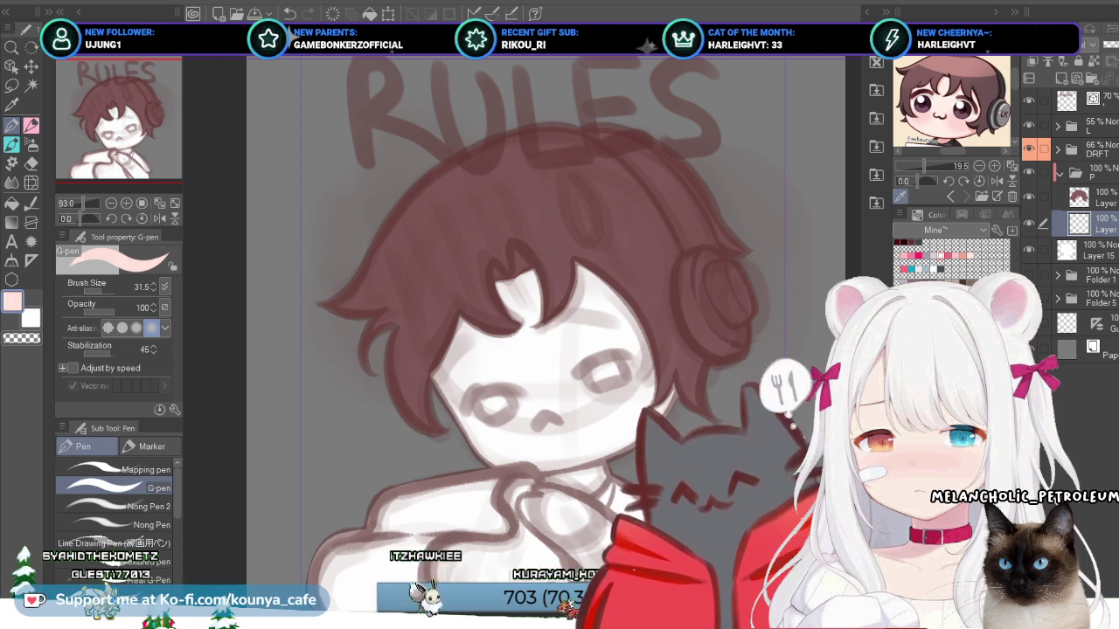
mouse_move(522, 395)
left_mouse_down()
mouse_move(524, 350)
mouse_move(542, 402)
mouse_move(447, 319)
left_mouse_up()
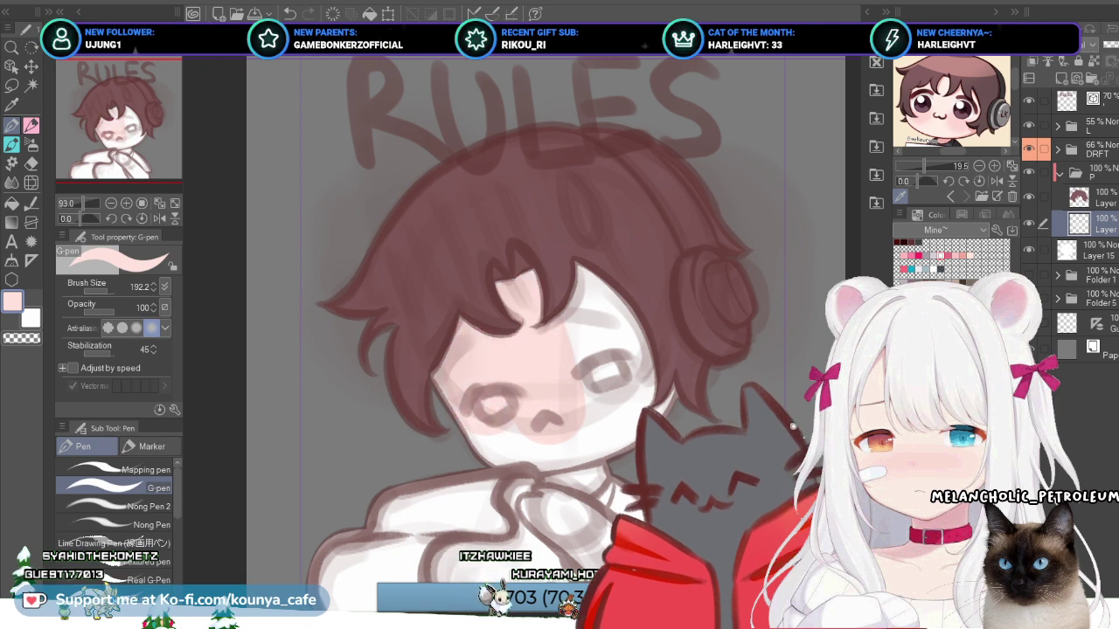
key("ctrl+z")
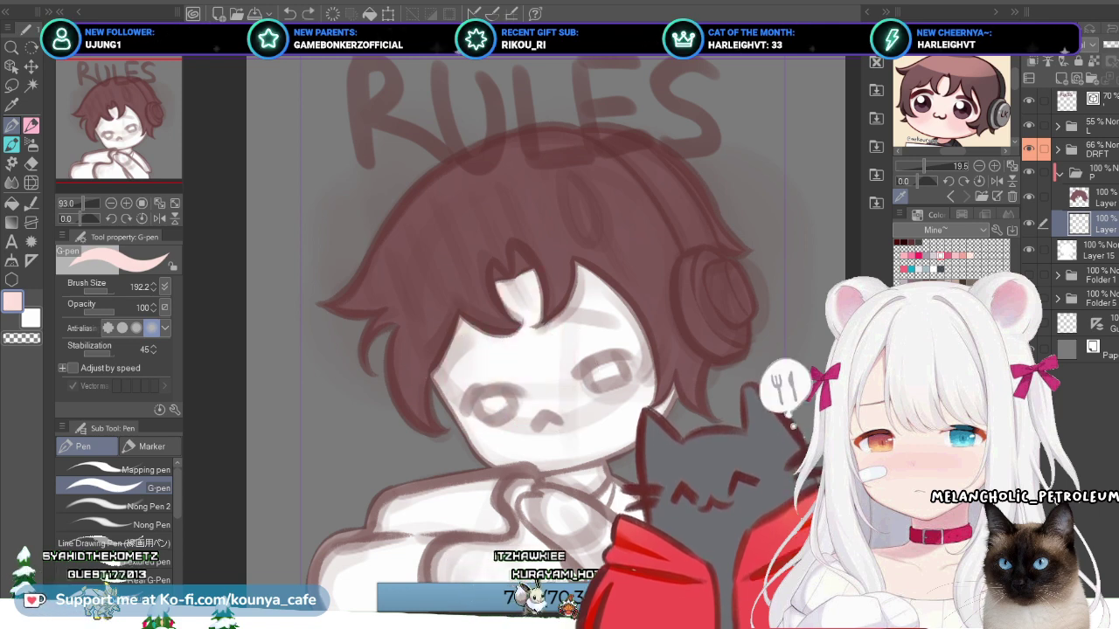
mouse_move(551, 376)
left_mouse_down()
mouse_move(483, 329)
mouse_move(486, 402)
left_mouse_up()
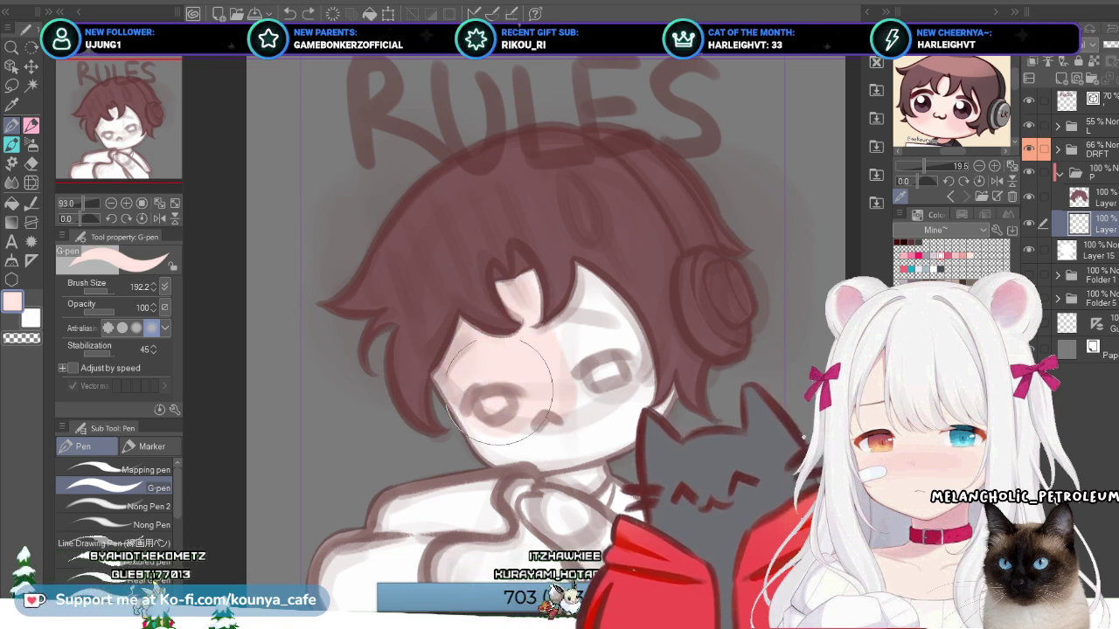
mouse_move(590, 376)
left_mouse_down()
mouse_move(543, 272)
mouse_move(649, 369)
left_mouse_up()
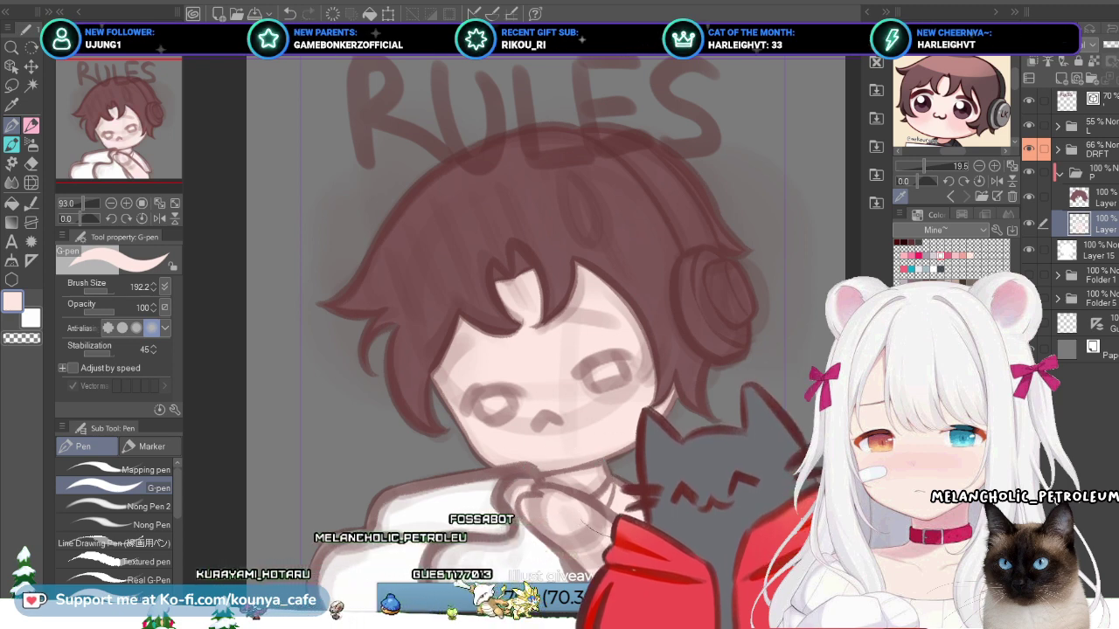
Step: Sample the skirt's dark grey from the reference picture, warm its hue to orange (RGB 97, 93, 90), and add a layer above the skin
left_click(803, 436, "alt")
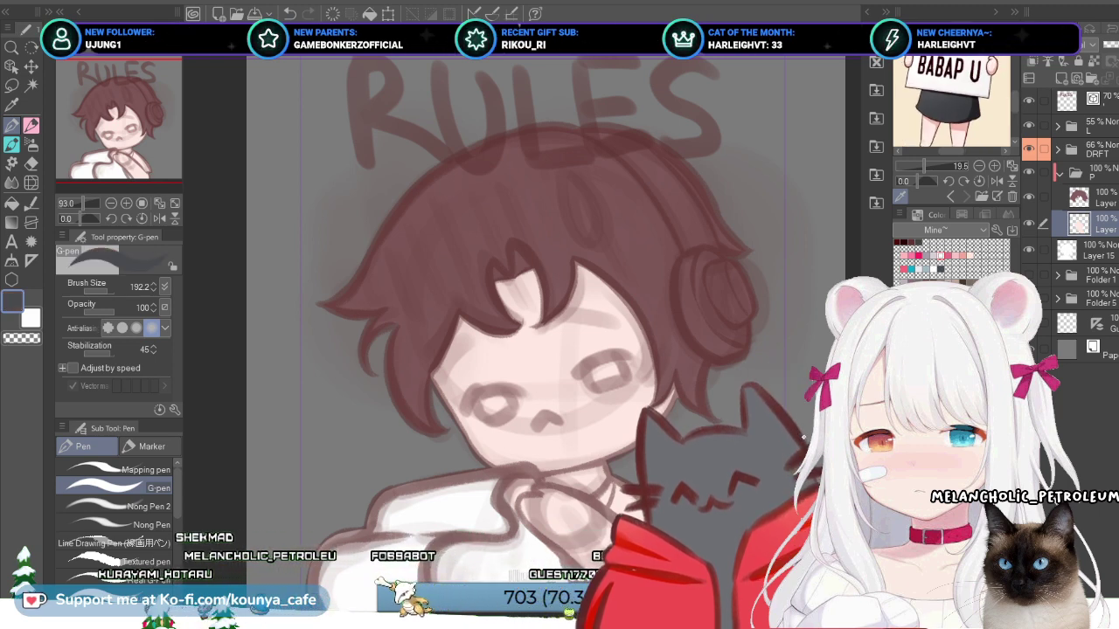
key("F9")
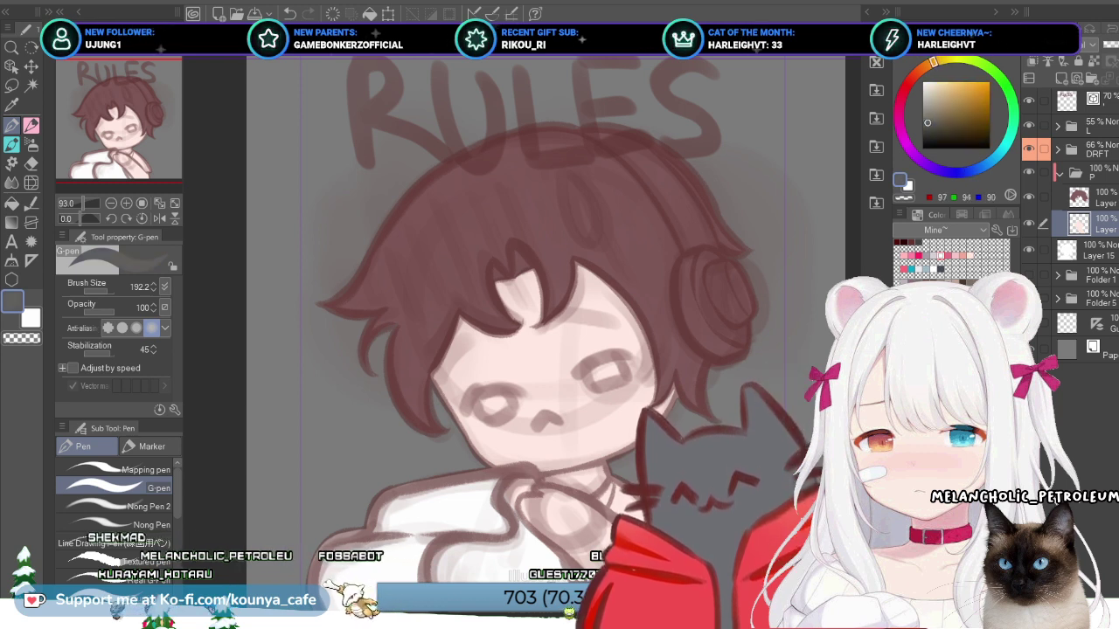
left_click(924, 66)
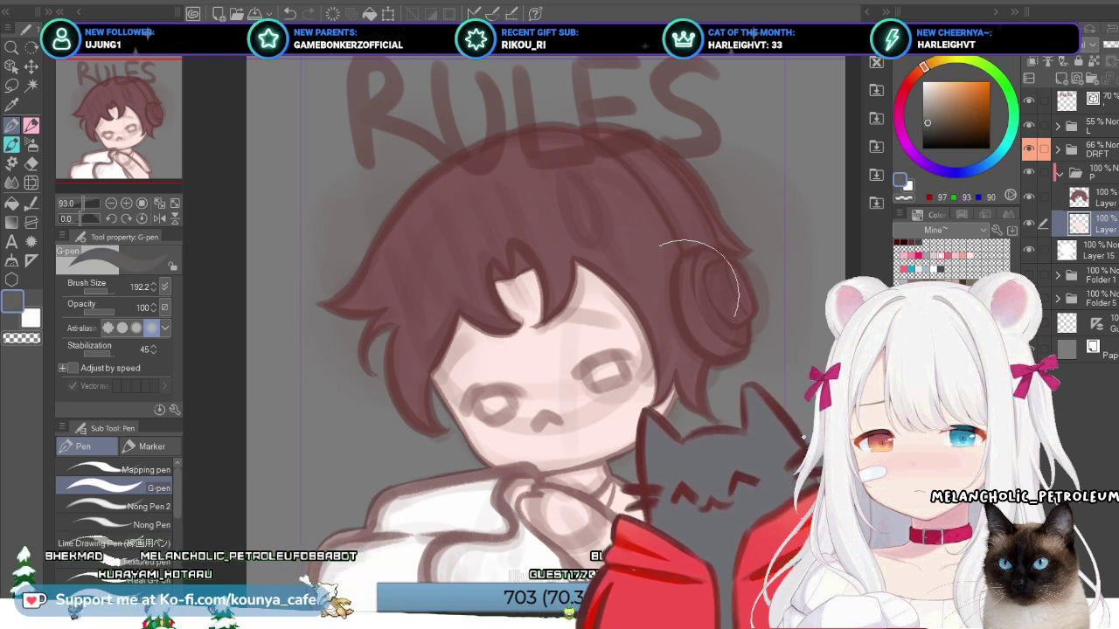
key("ctrl+shift+n")
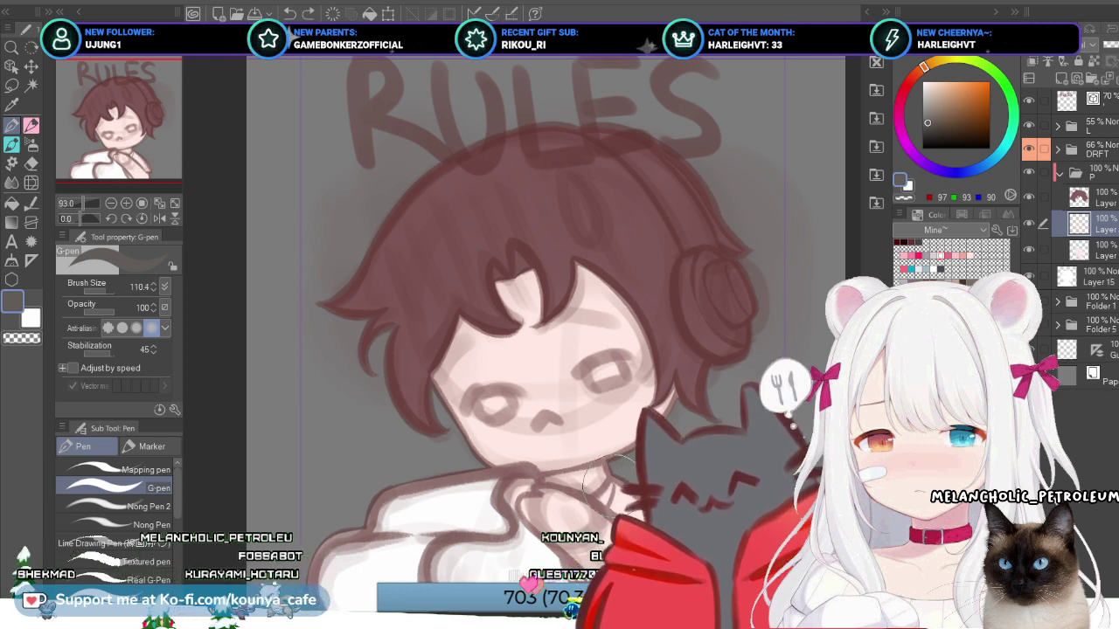
Step: Try teal and blue hues for the dark grey, test the blue-grey (RGB 86, 89, 93) on the shoulder, and undo the strokes
left_click(978, 168)
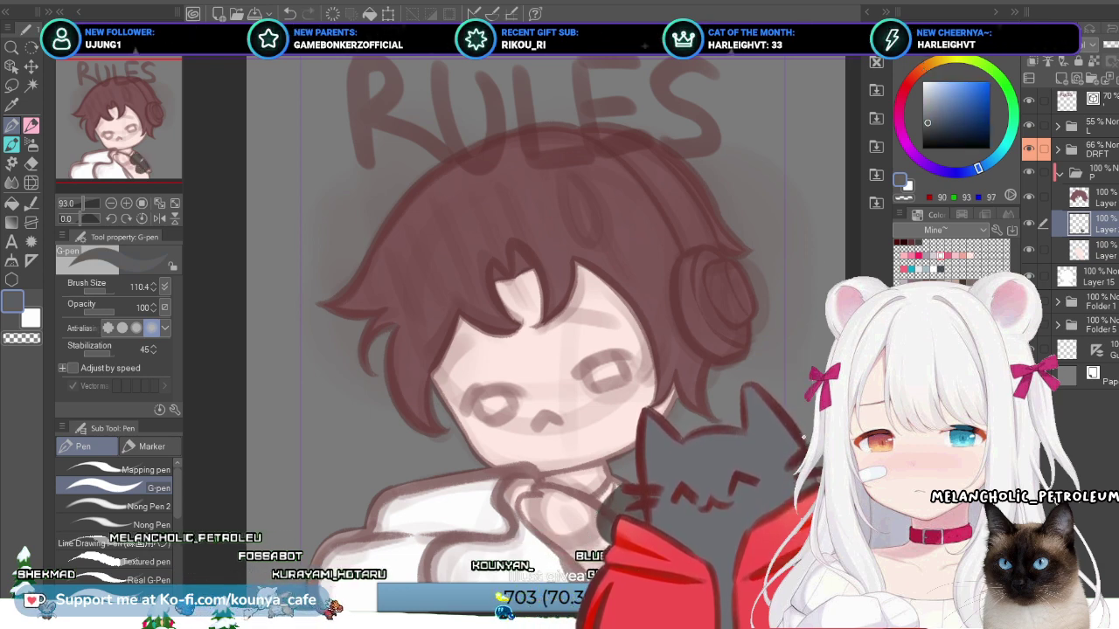
left_click(1011, 134)
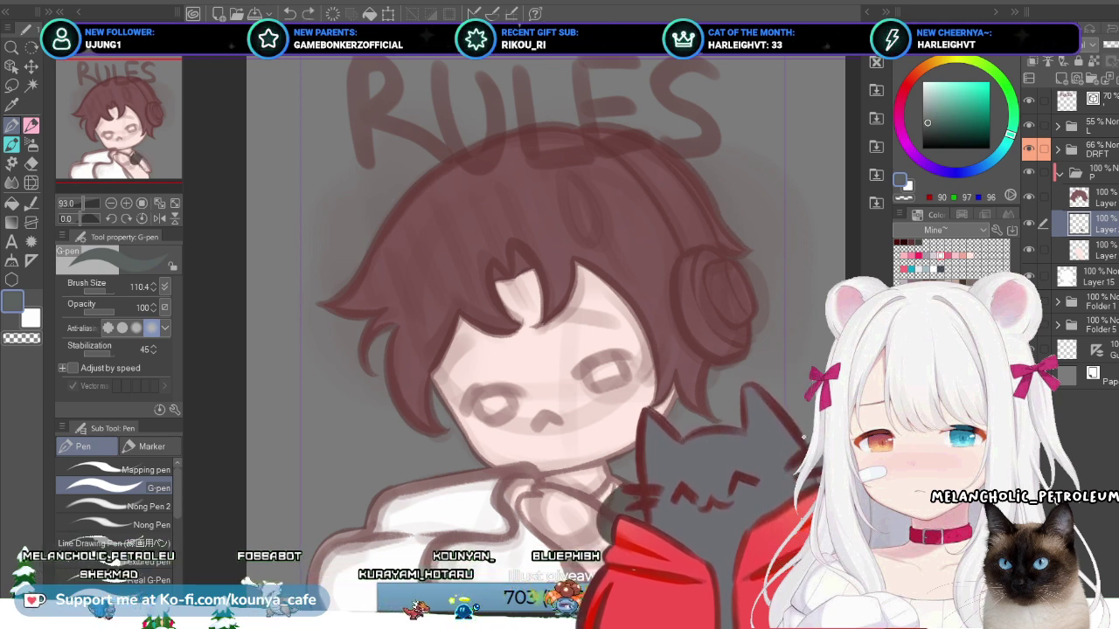
left_click(984, 165)
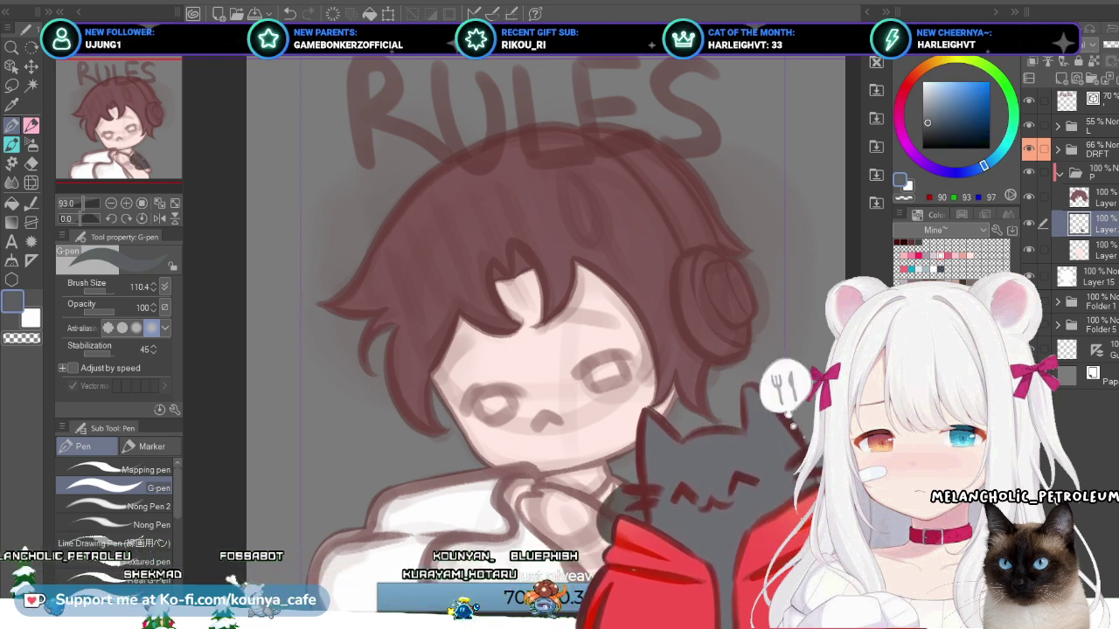
scroll(516, 297, "up", 3)
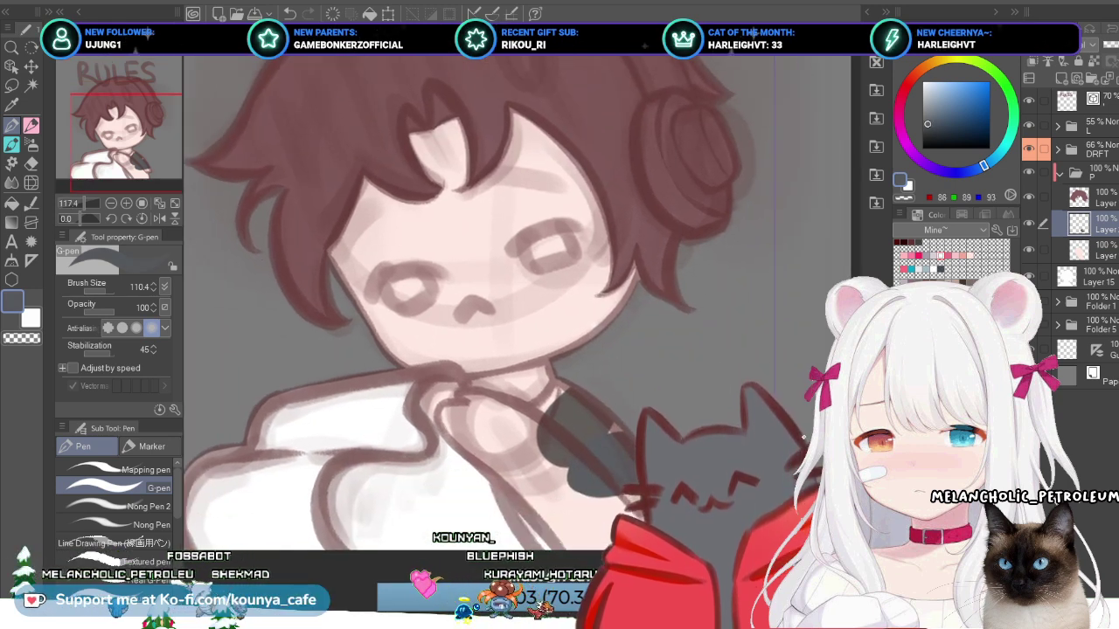
key("ctrl+z")
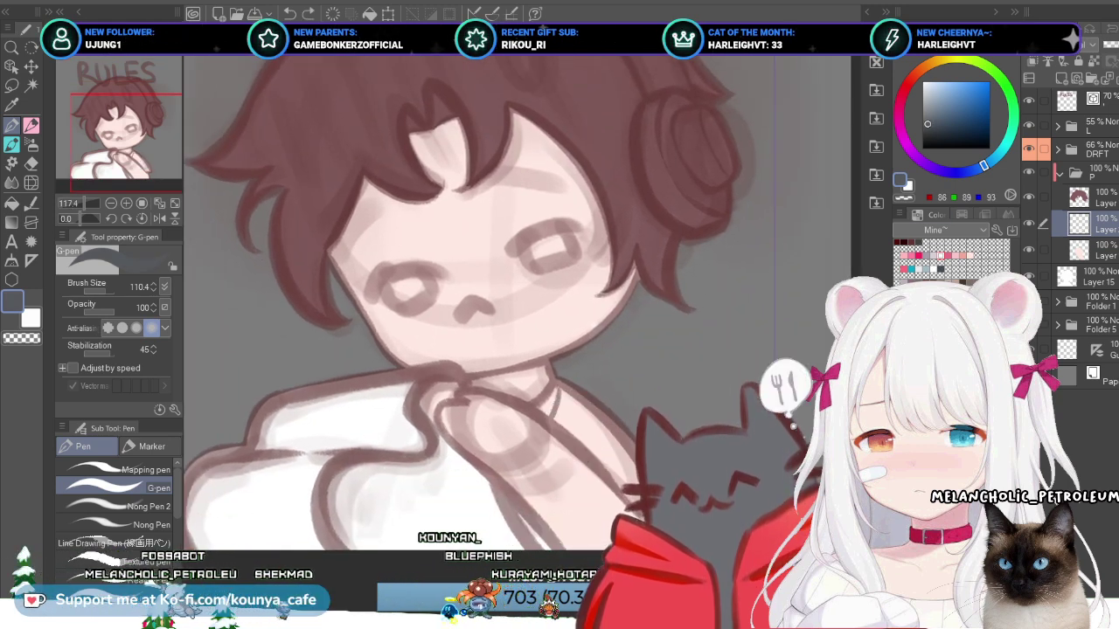
Step: Choose a purplish dark grey (RGB 93, 86, 89) and block in the shoulder clothing with the G-pen at 110.4
left_click(831, 258, "alt")
left_click(573, 454)
key("ctrl+z")
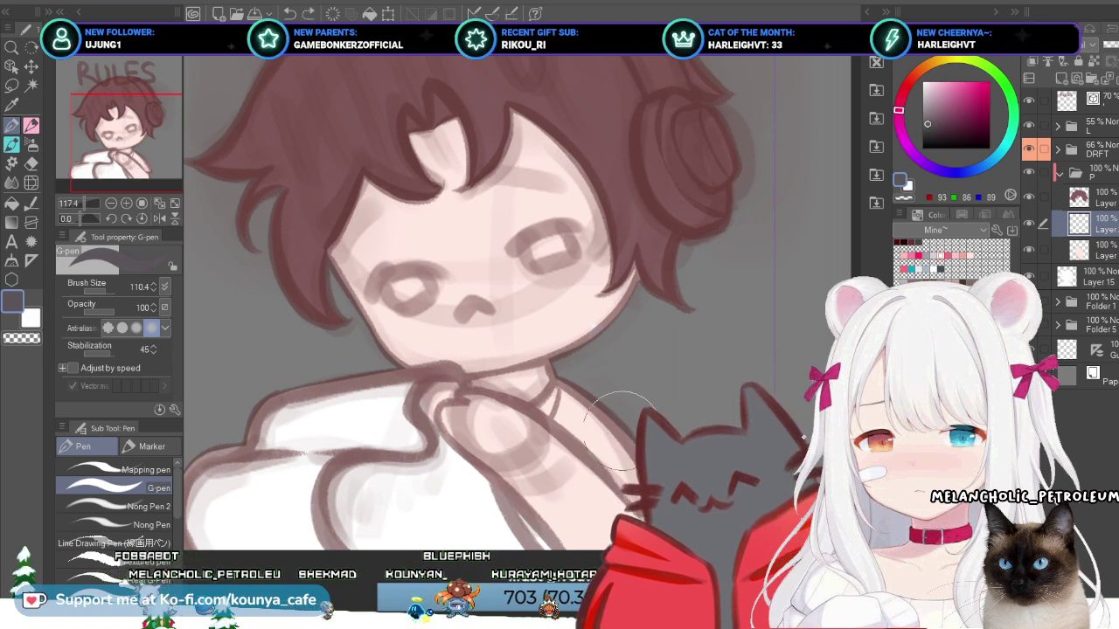
left_click_drag(570, 434, 586, 427)
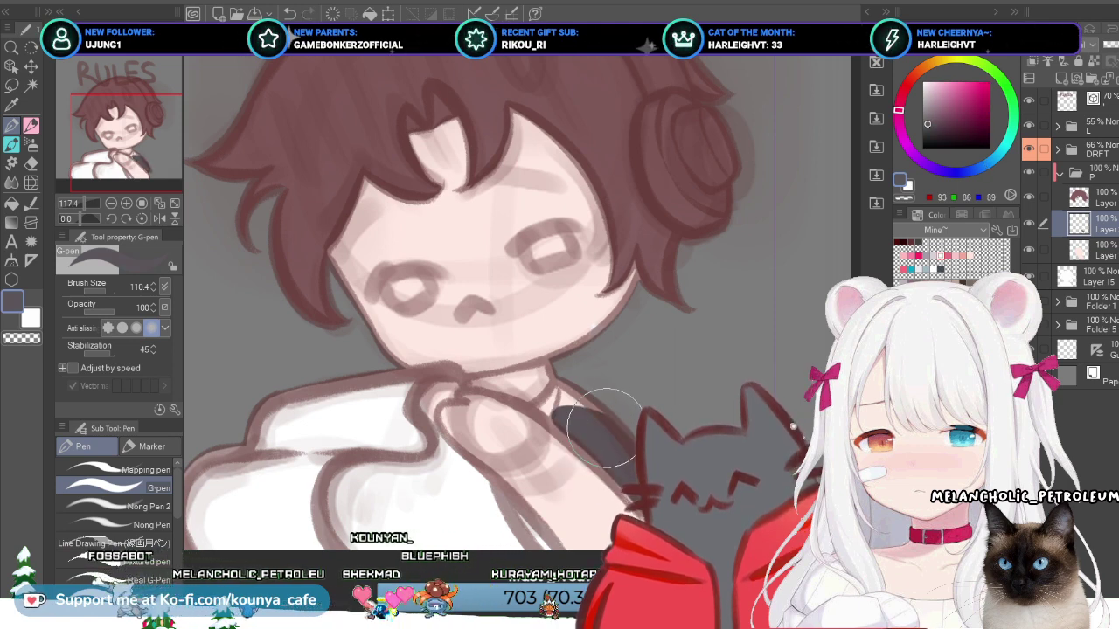
Step: Extend the dark grey along the arm edge, neckline and outer shoulder outline with the G-pen at 37.7
scroll(590, 420, "up", 2)
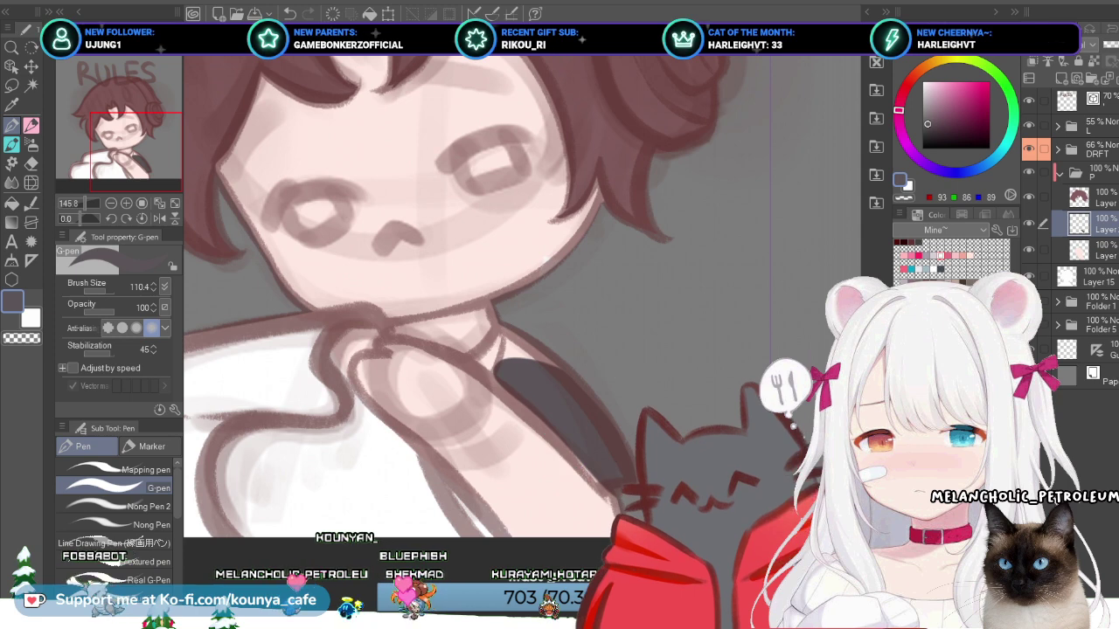
key("bracketleft")
scroll(616, 458, "up", 5)
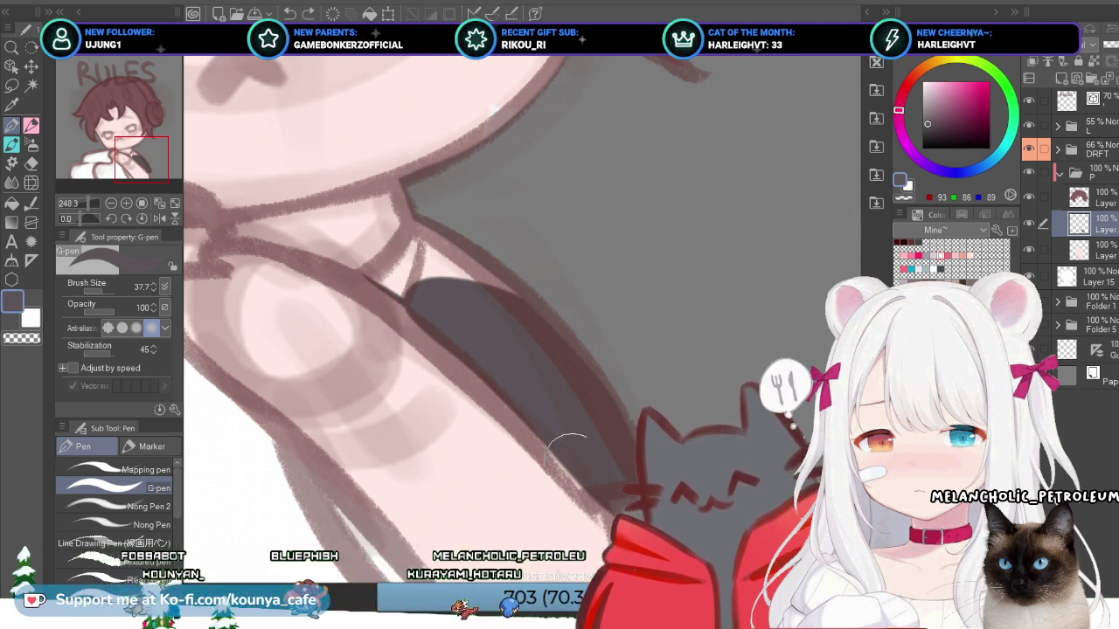
mouse_move(357, 276)
left_mouse_down()
mouse_move(438, 341)
mouse_move(600, 506)
left_mouse_up()
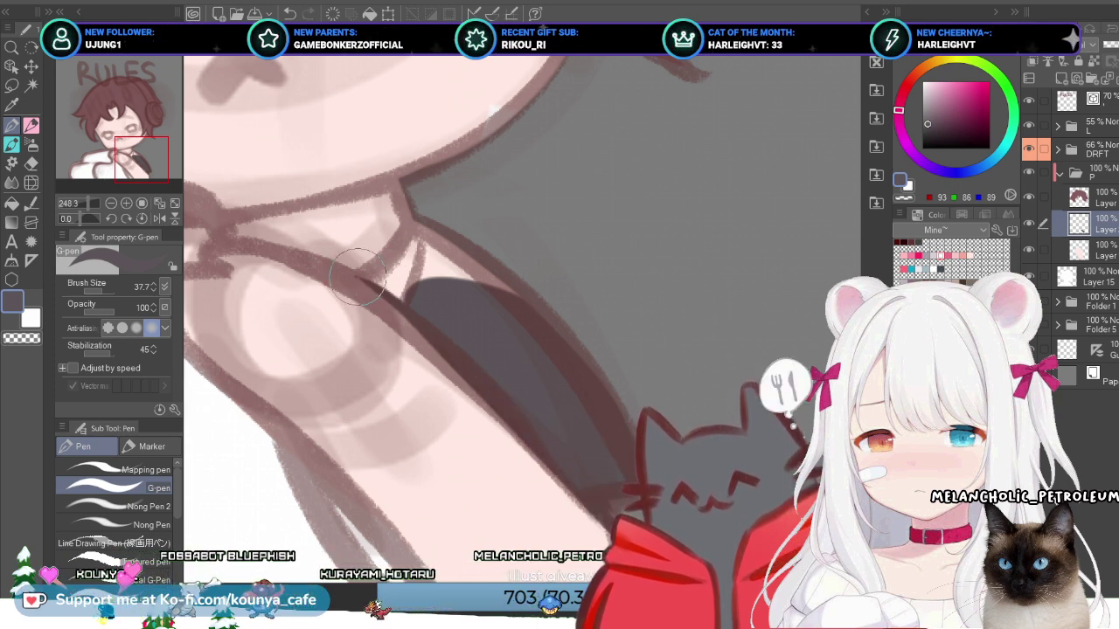
left_click_drag(354, 275, 426, 227)
left_click_drag(378, 266, 426, 219)
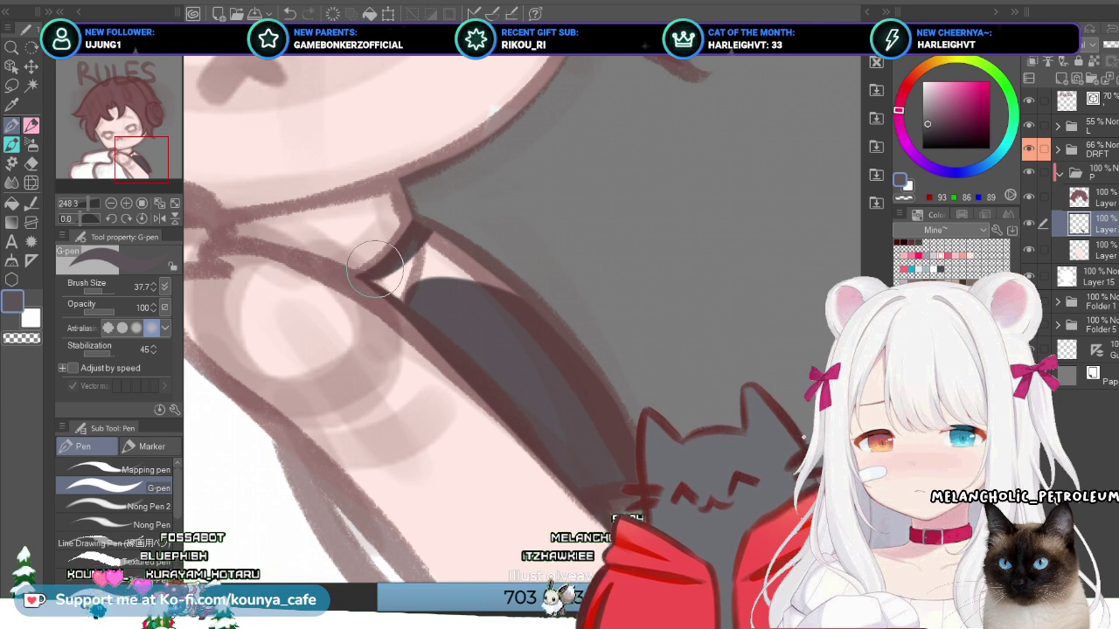
left_click_drag(423, 225, 589, 361)
scroll(455, 297, "down", 3)
scroll(512, 345, "up", 1)
left_click_drag(512, 346, 496, 353)
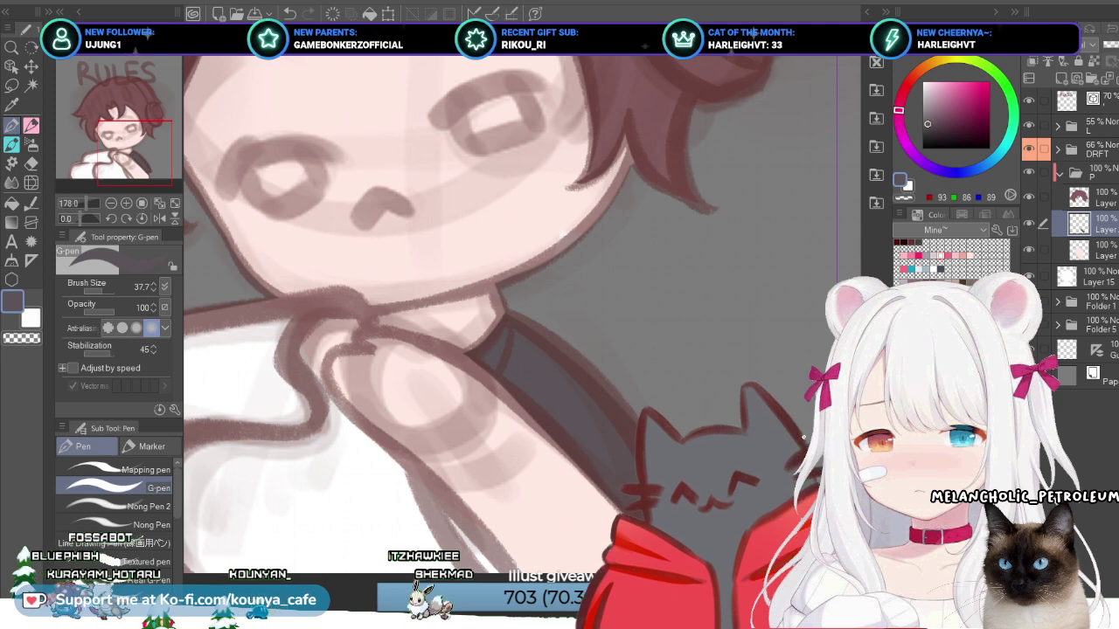
Step: Paint the small area of clothing below the forearm dark grey with the G-pen at 37.7
key("c")
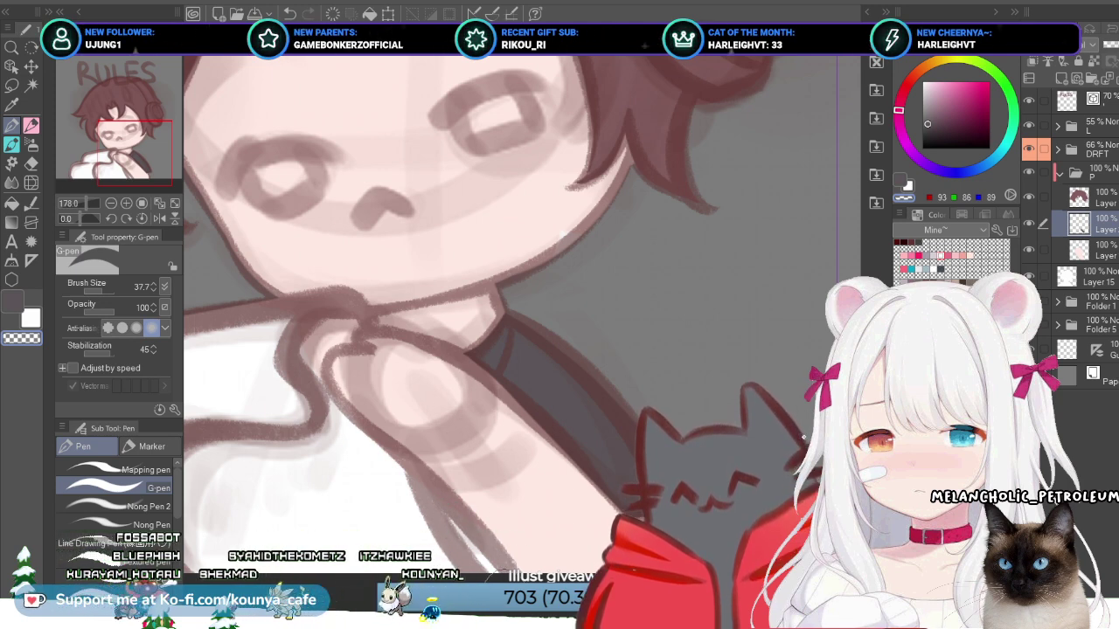
key("b")
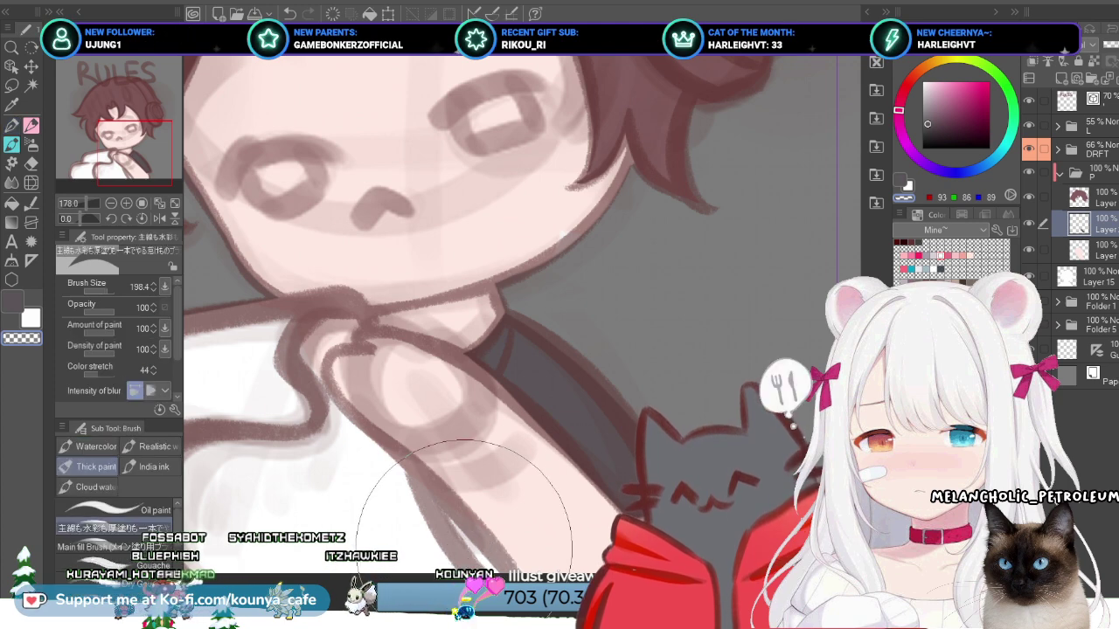
key("b")
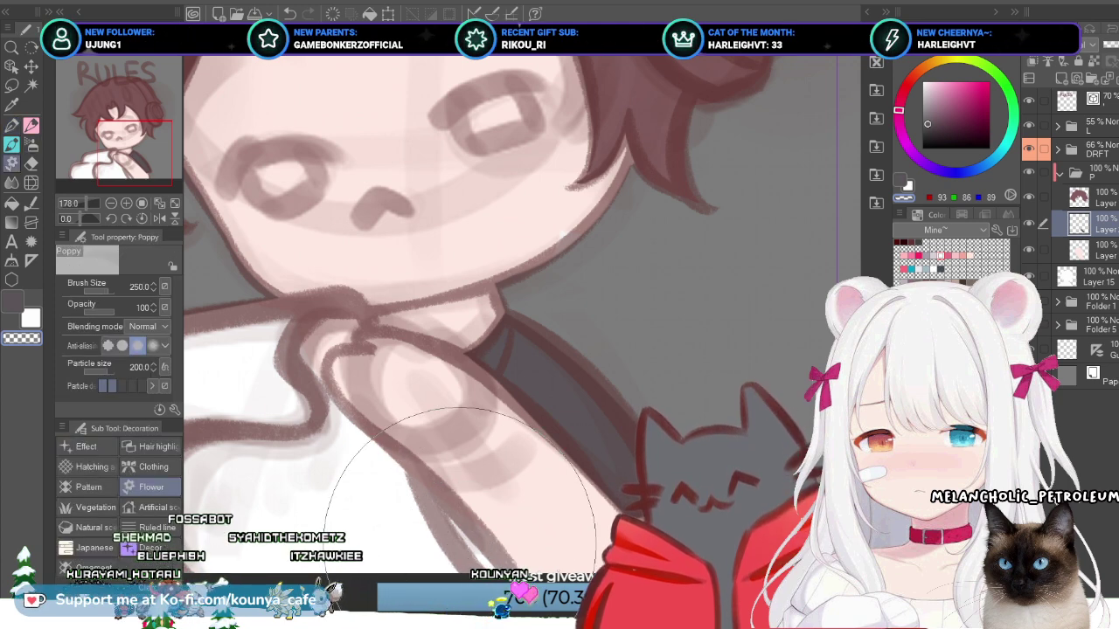
key("p")
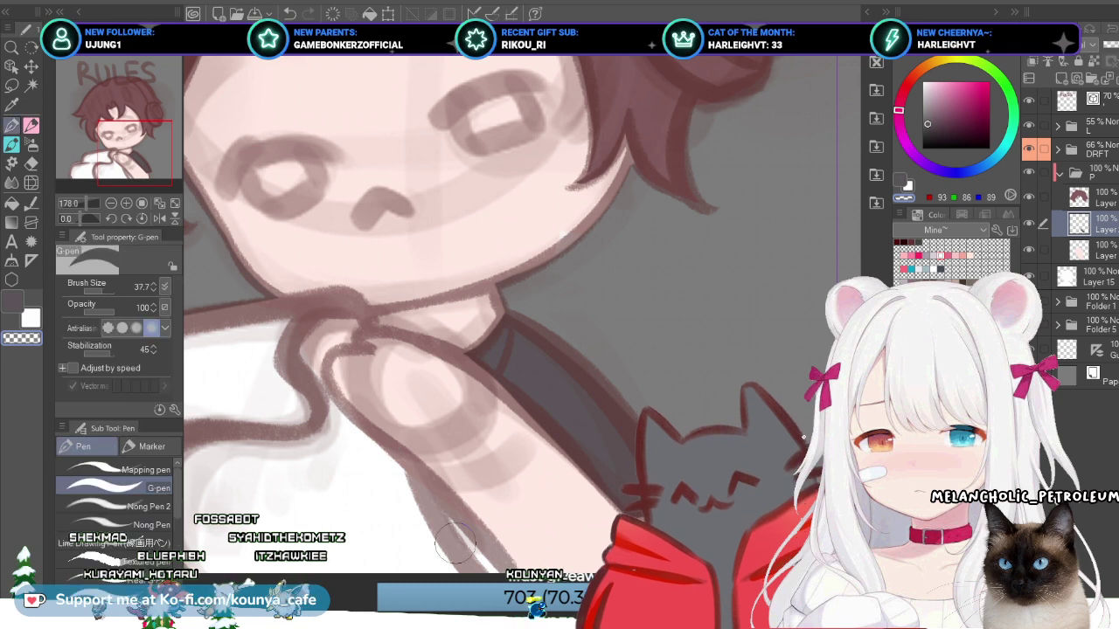
key("c")
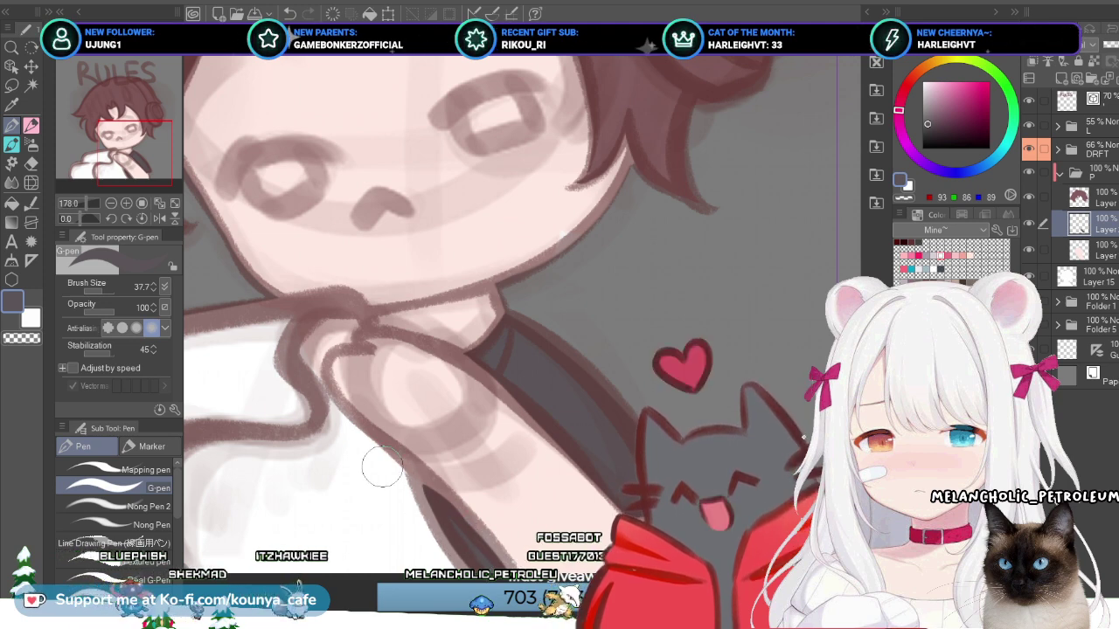
Step: Add a layer between the hair and skin layers, choose tan (RGB 207, 170, 123), and undo the test stroke on the sleeve
scroll(507, 340, "down", 3)
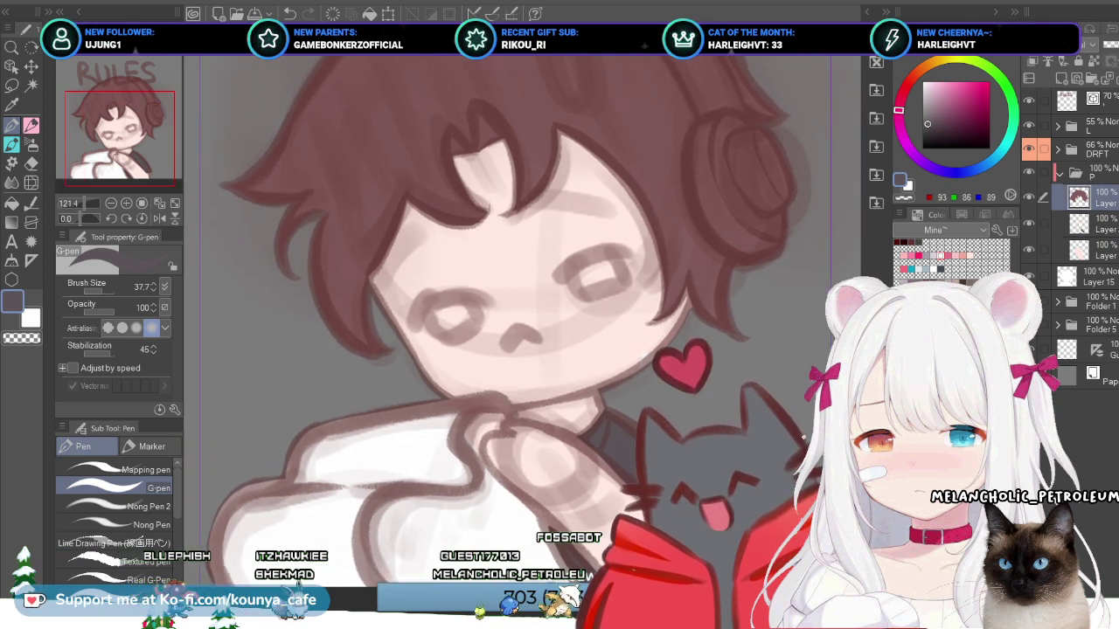
key("alt+[")
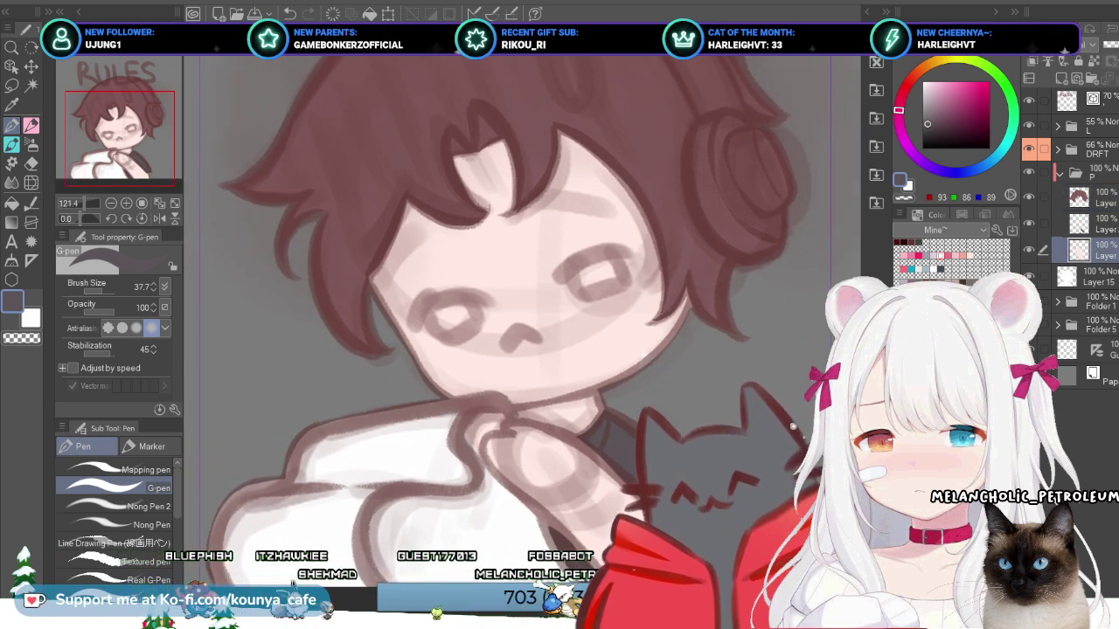
key("ctrl+shift+n")
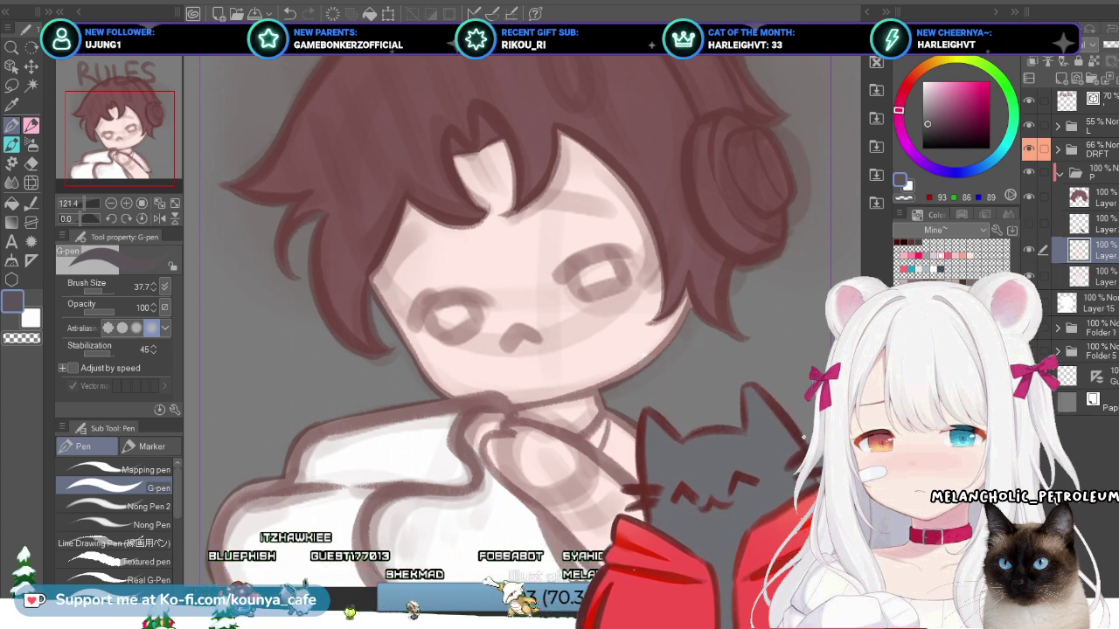
key("alt+]")
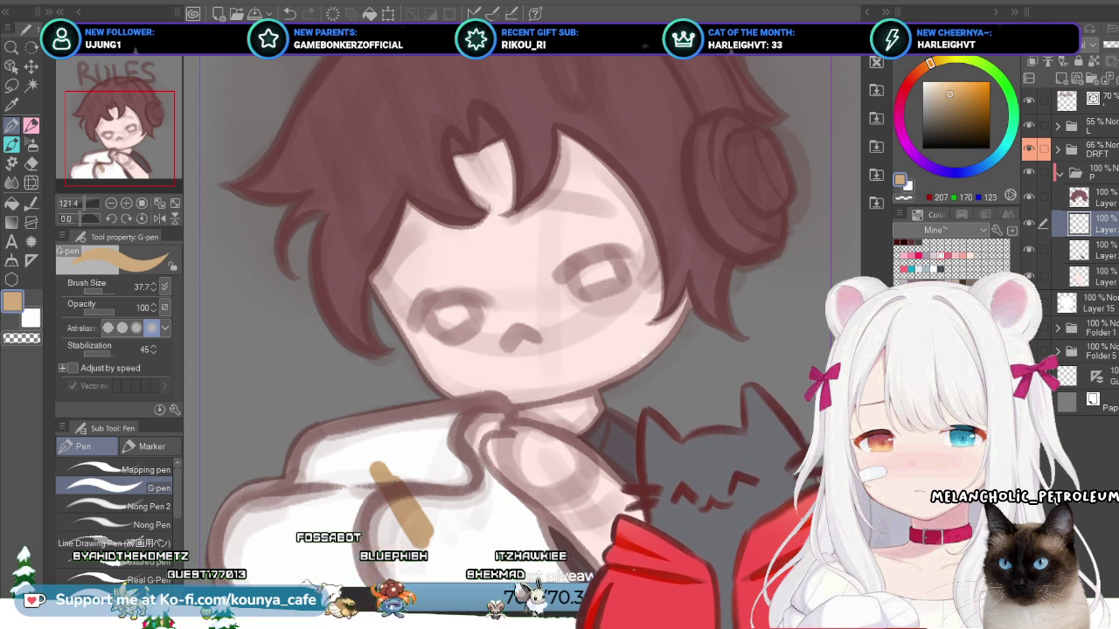
key("ctrl+z")
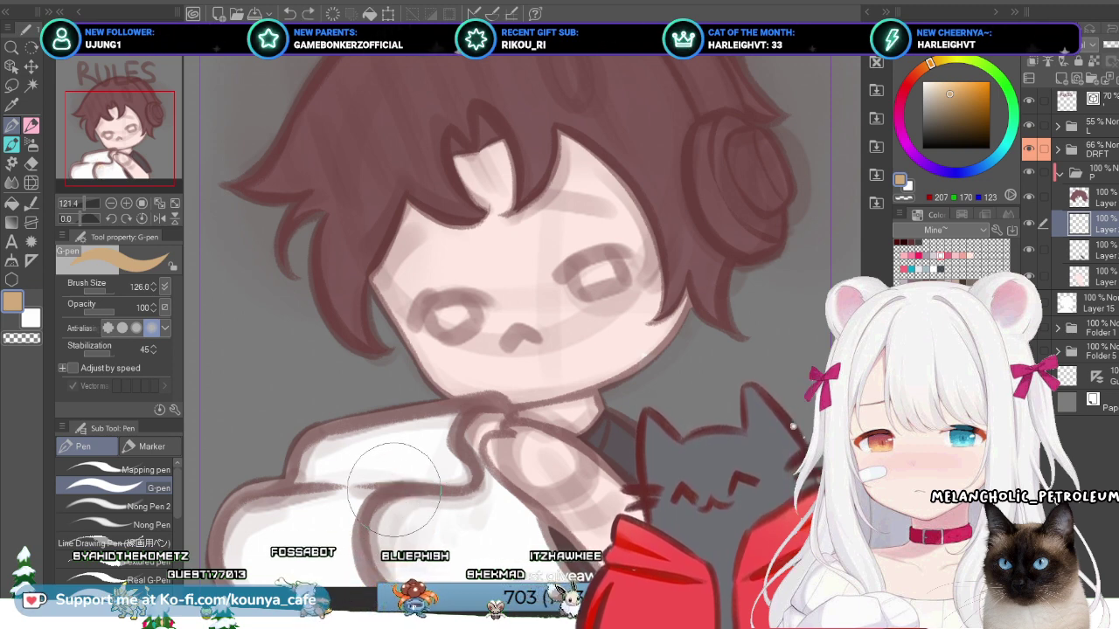
Step: Block in the puffy sleeve under the chin in tan with the G-pen, reducing the size from 134.2 to 84 near the hand
left_click_drag(393, 490, 399, 494)
mouse_move(244, 525)
left_mouse_down()
mouse_move(288, 529)
mouse_move(350, 489)
mouse_move(314, 437)
mouse_move(410, 463)
mouse_move(297, 419)
mouse_move(442, 472)
left_mouse_up()
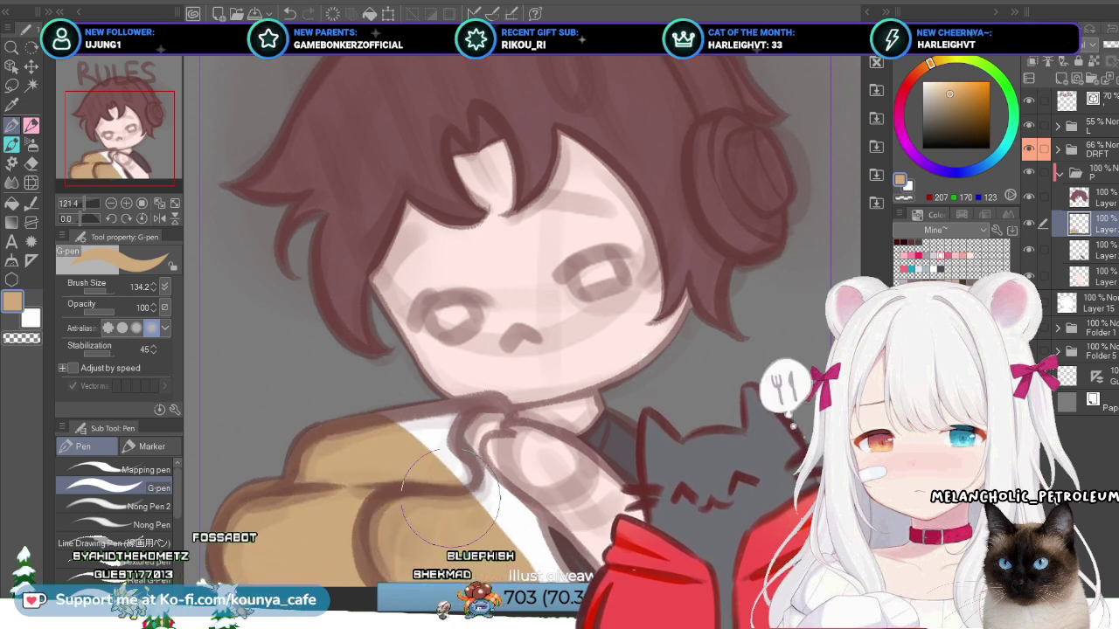
key("bracketleft")
key("bracketleft")
key("bracketleft")
left_click_drag(499, 500, 459, 460)
key("bracketright")
key("bracketright")
left_click_drag(390, 420, 477, 428)
left_click_drag(393, 430, 450, 426)
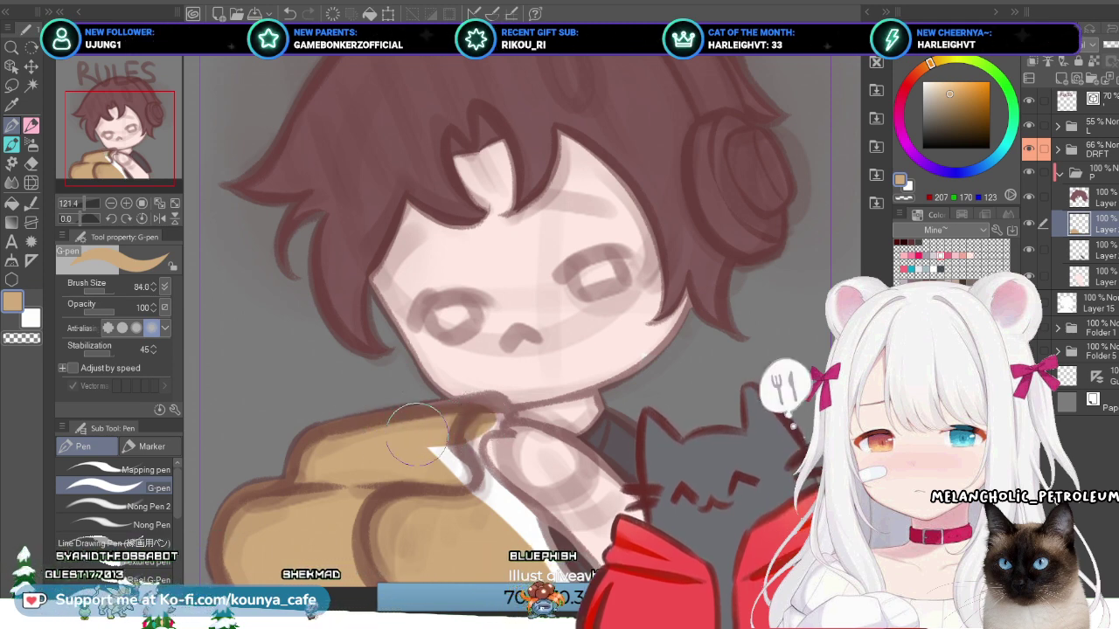
Step: Fill the white gap between the tan sleeve and the forearm, reducing the G-pen to 36.4 along the arm outline
scroll(490, 410, "up", 4)
key("bracketleft")
key("bracketleft")
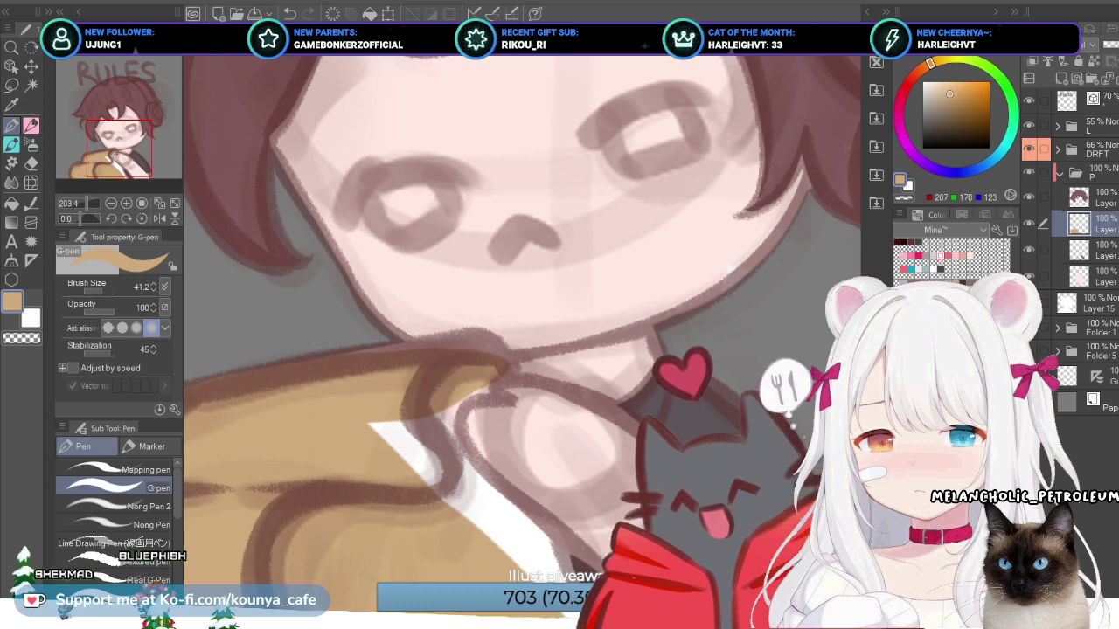
scroll(334, 437, "down", 2)
mouse_move(315, 406)
left_mouse_down()
mouse_move(341, 395)
mouse_move(326, 383)
mouse_move(377, 458)
mouse_move(345, 389)
mouse_move(423, 496)
left_mouse_up()
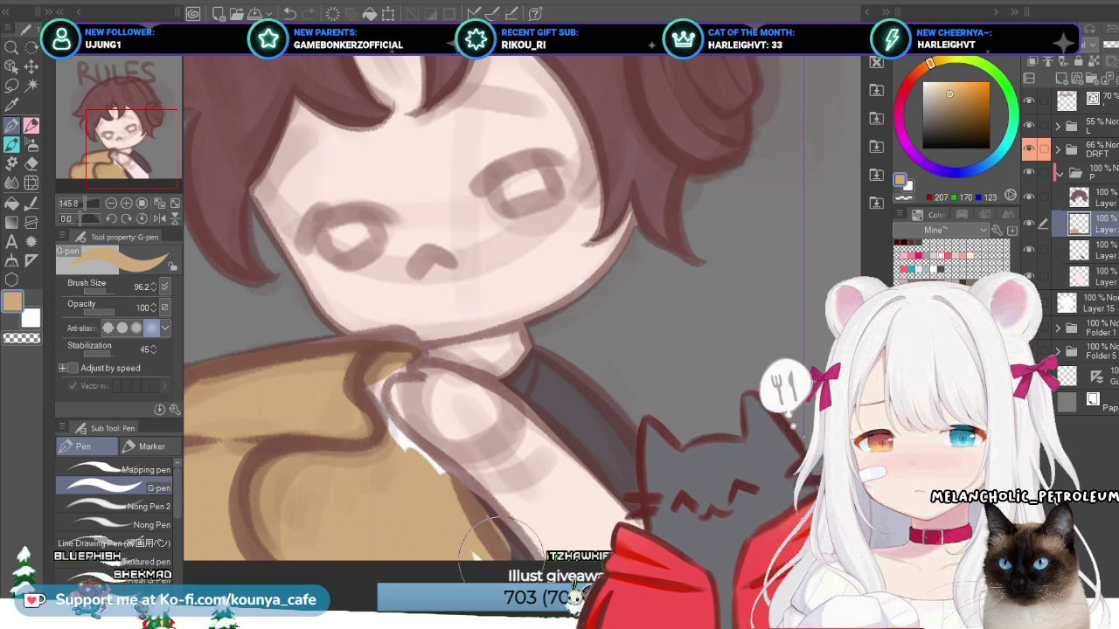
scroll(470, 531, "up", 3)
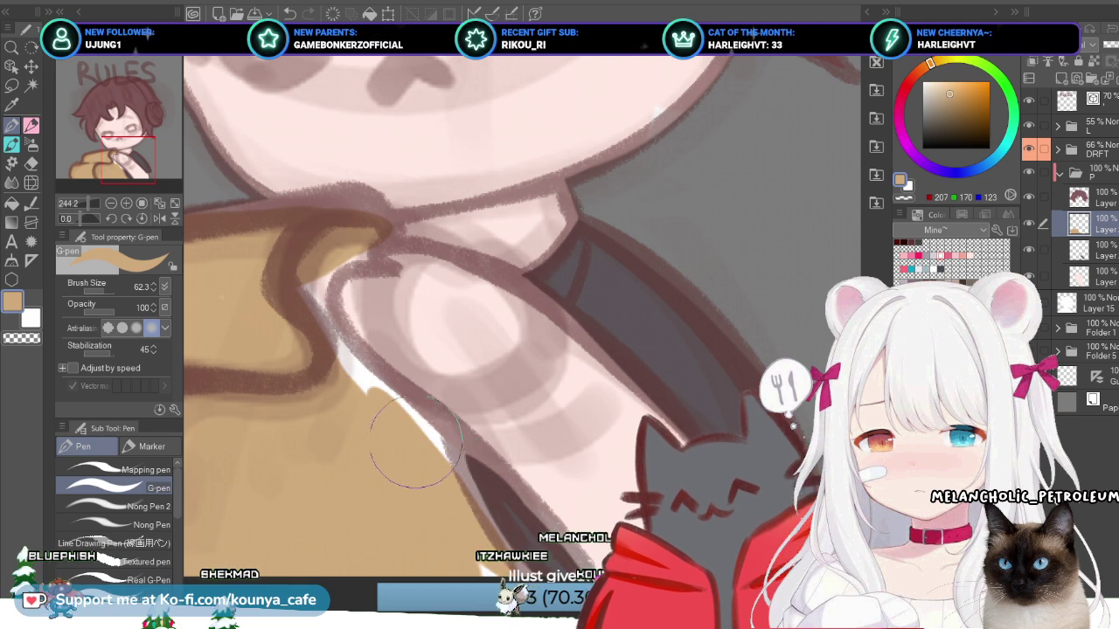
key("bracketleft")
key("bracketleft")
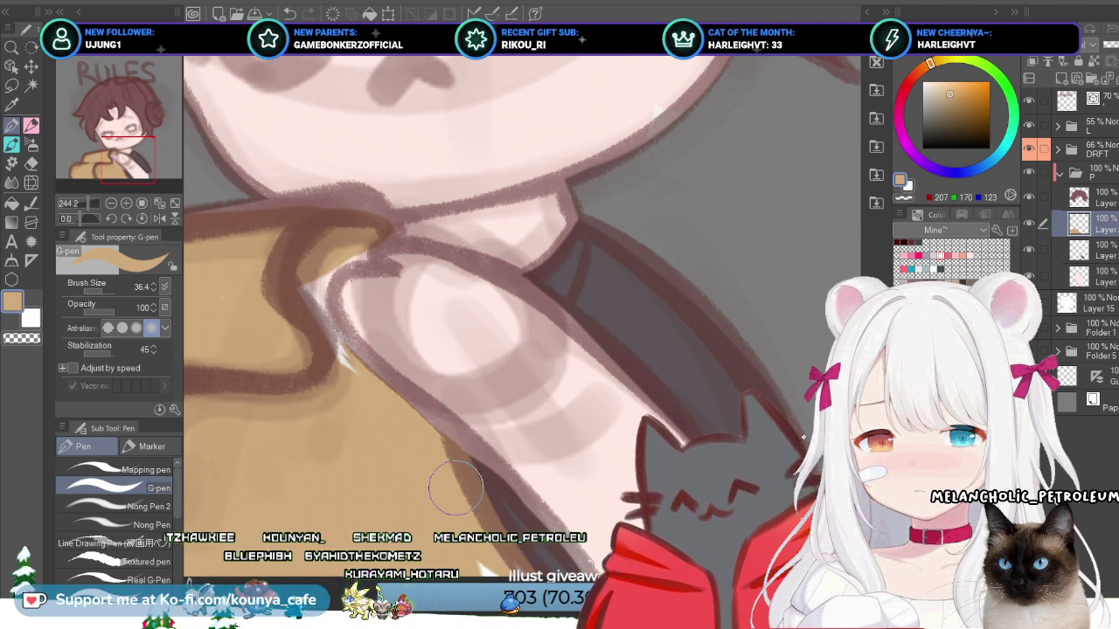
Step: Finish the tan along the sleeve's upper edge and around the hand with the G-pen at 24
scroll(455, 487, "down", 1)
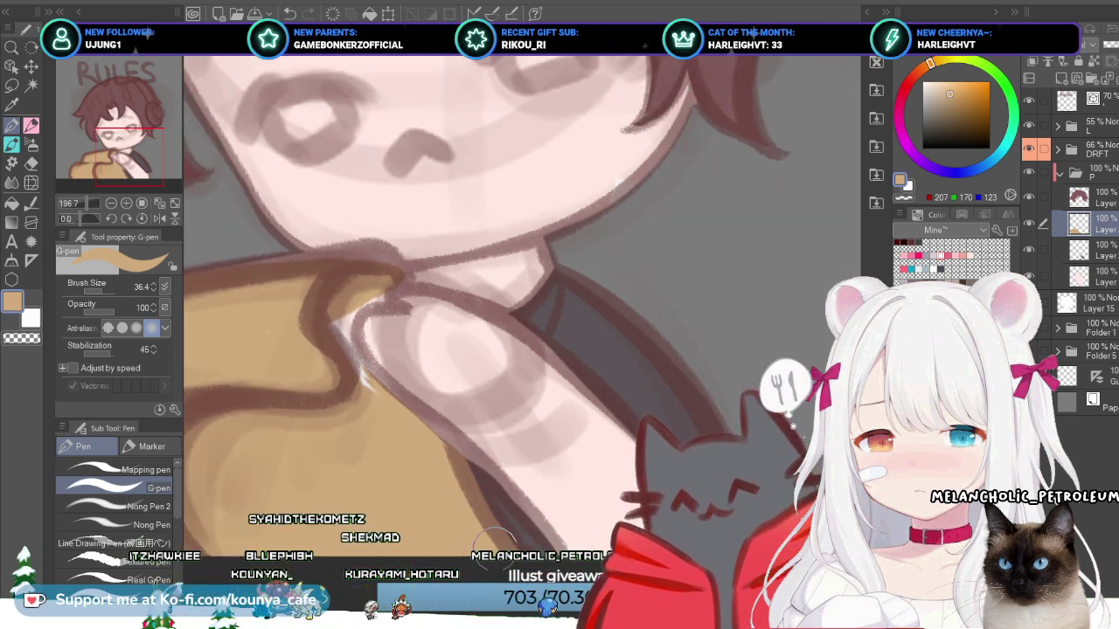
scroll(347, 325, "up", 1)
left_click_drag(224, 253, 409, 230)
mouse_move(295, 248)
left_mouse_down()
mouse_move(250, 242)
mouse_move(342, 234)
mouse_move(262, 248)
mouse_move(343, 240)
mouse_move(268, 250)
mouse_move(316, 246)
left_mouse_up()
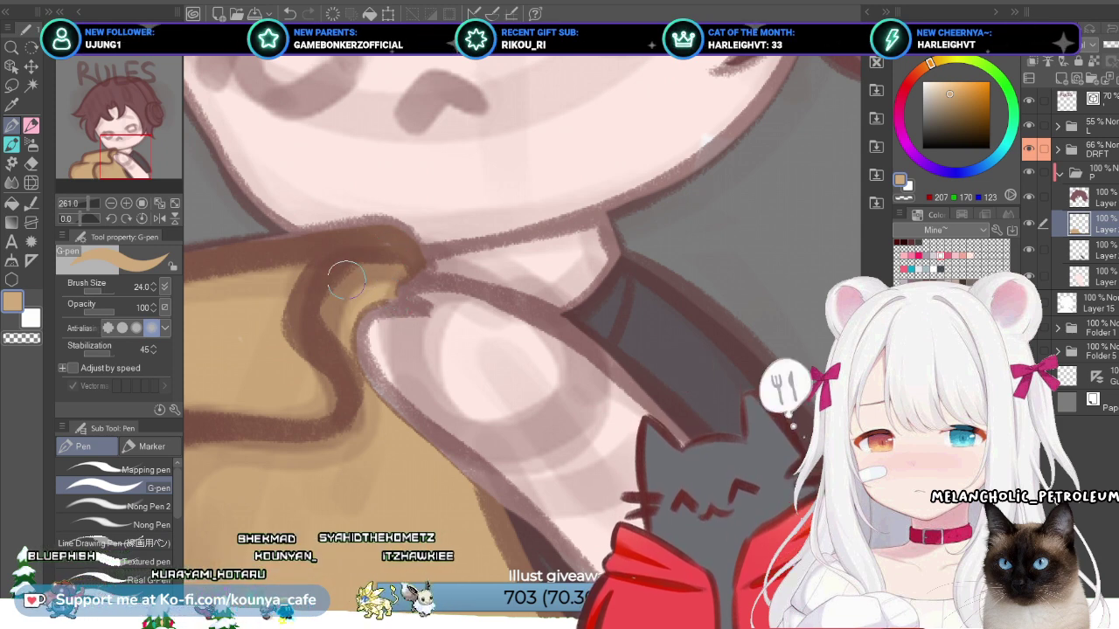
Step: Even out the tan across the sleeve folds with the G-pen enlarged to 155.6
key("ctrl+minus")
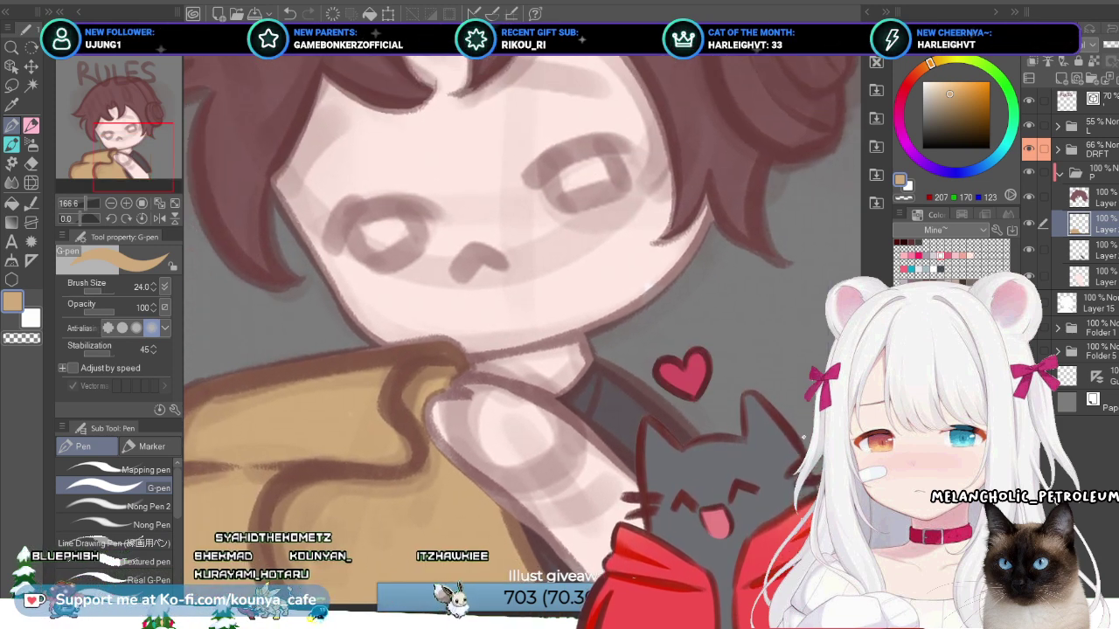
key("ctrl+minus")
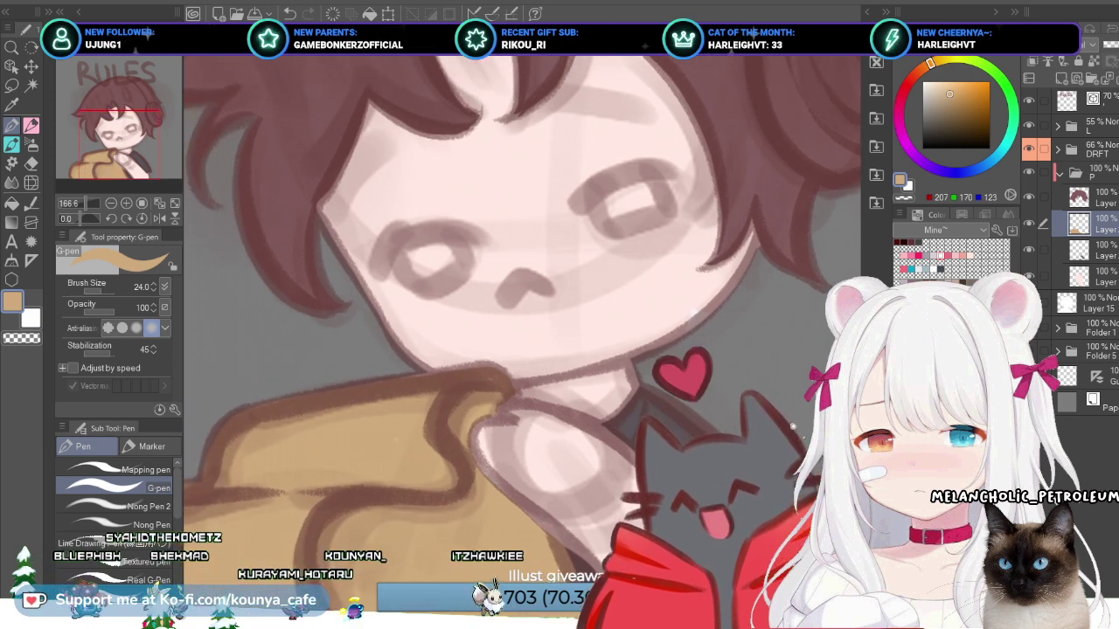
key("ctrl+minus")
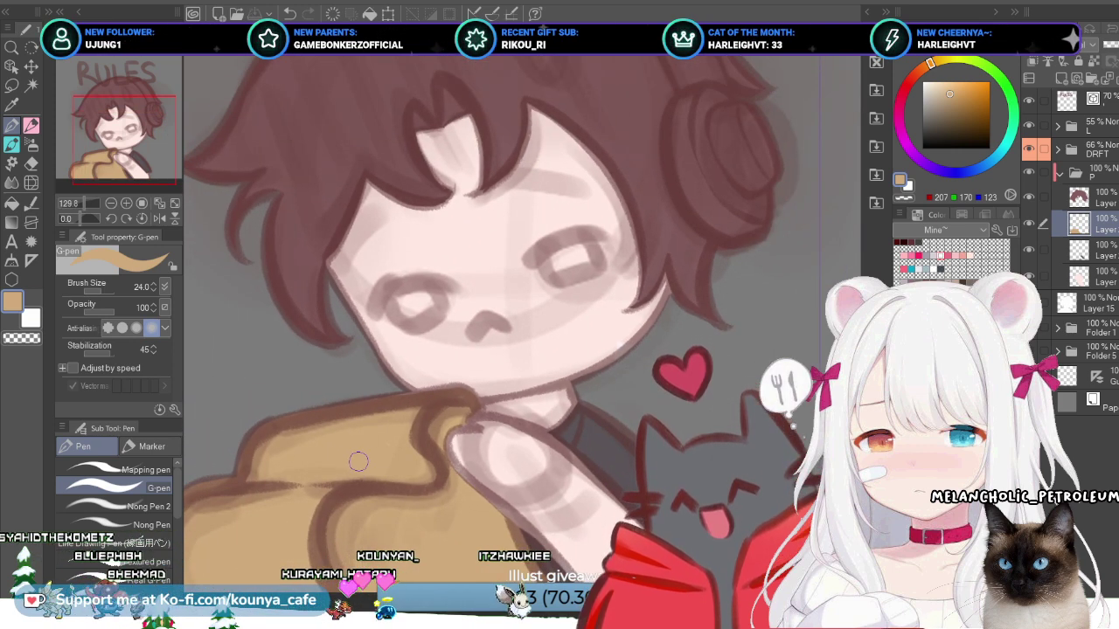
left_click_drag(395, 487, 377, 474)
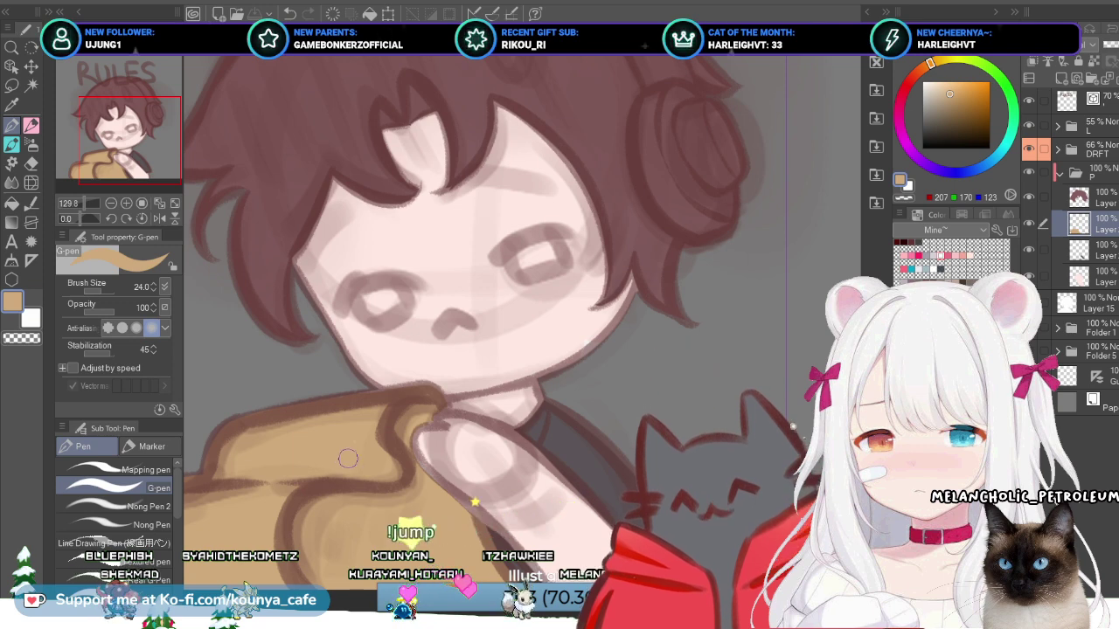
left_click_drag(347, 457, 411, 457)
scroll(423, 495, "down", 2)
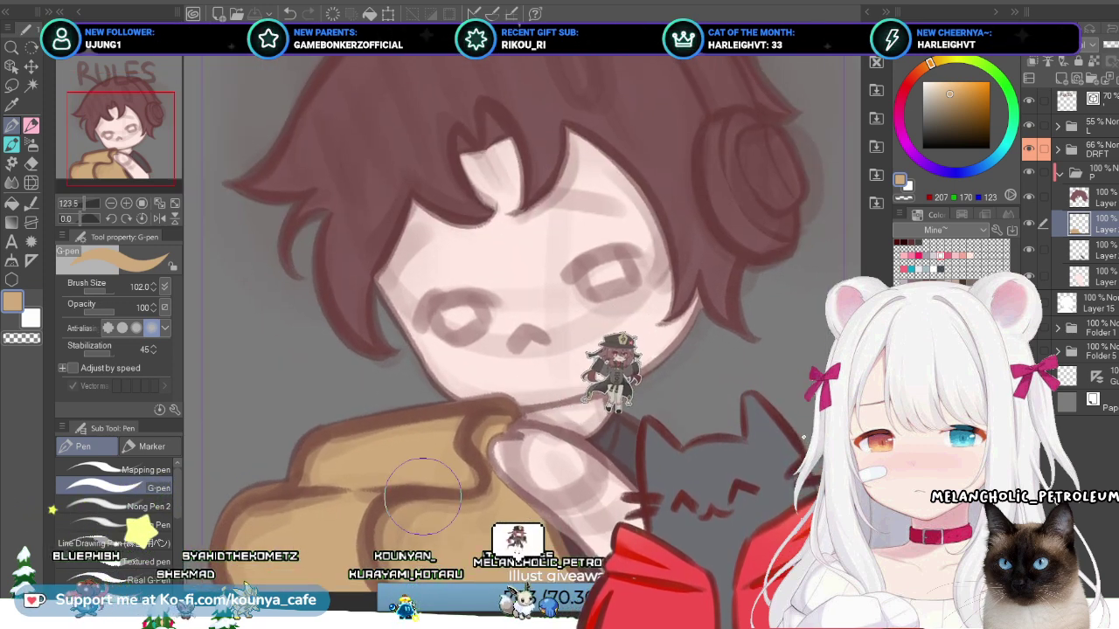
scroll(423, 495, "down", 2)
left_click_drag(262, 515, 359, 516)
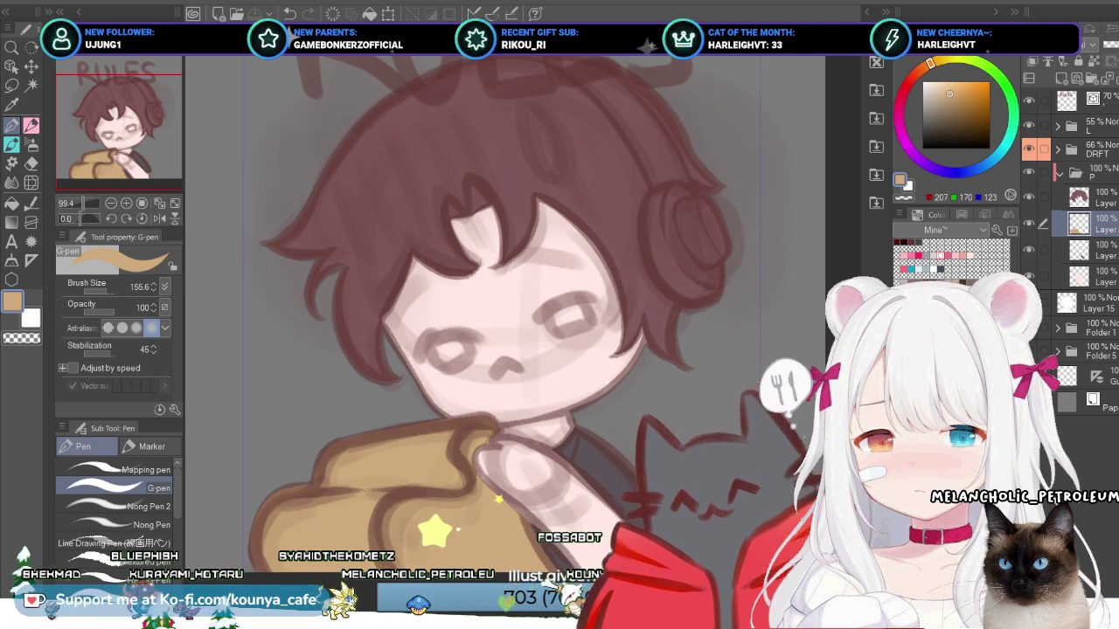
scroll(709, 219, "down", 3)
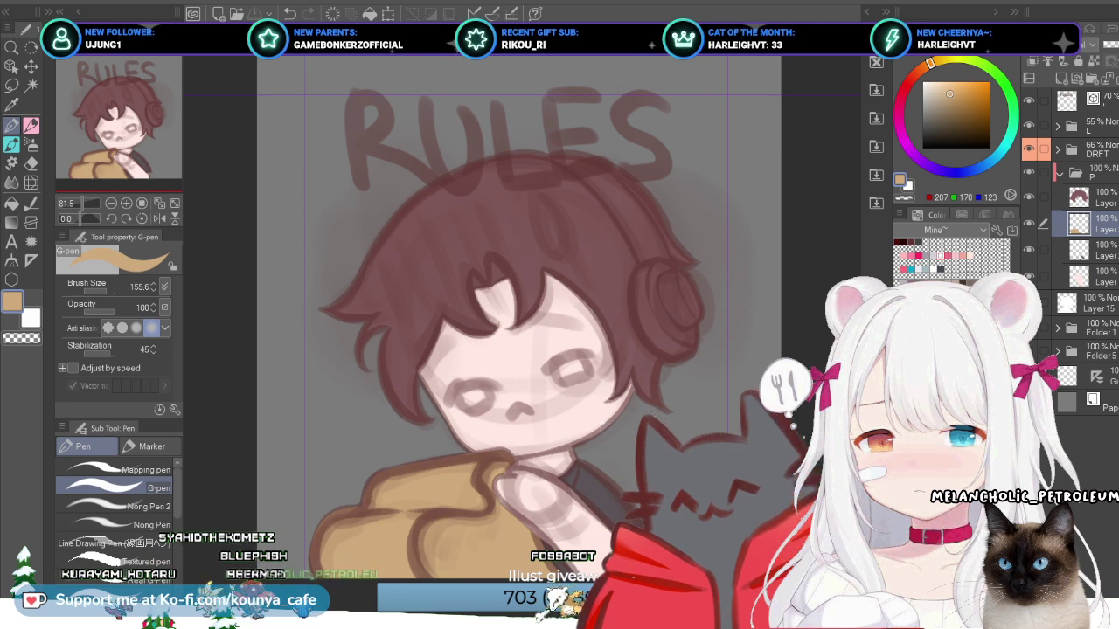
Step: Sample a grey from the headphones reference picture and make the hair layer active
left_click(1083, 125)
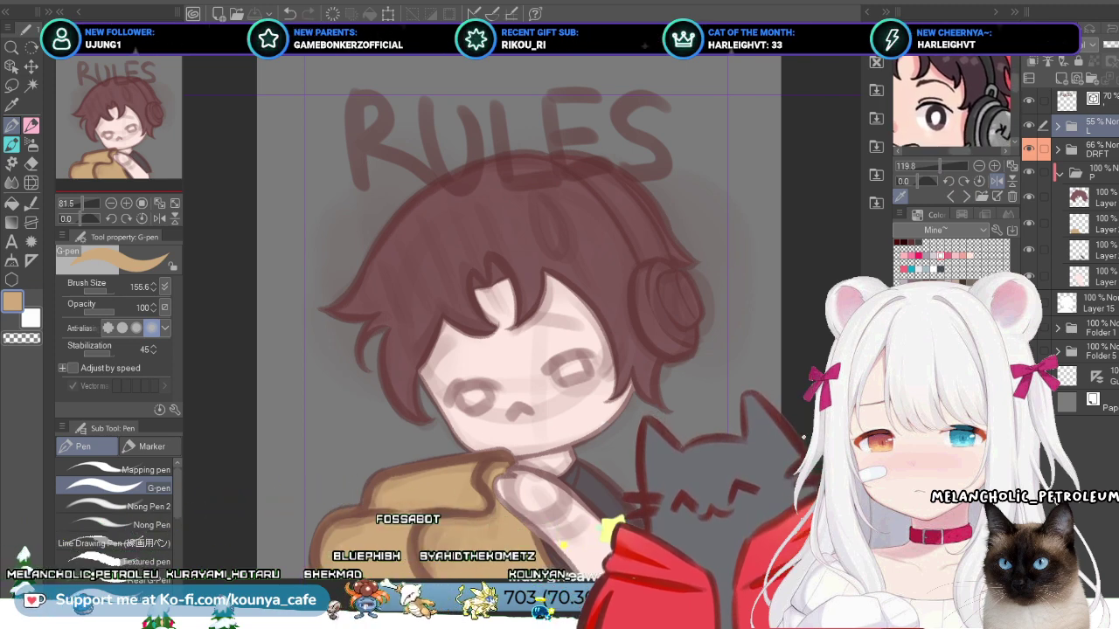
left_click(792, 427, "alt")
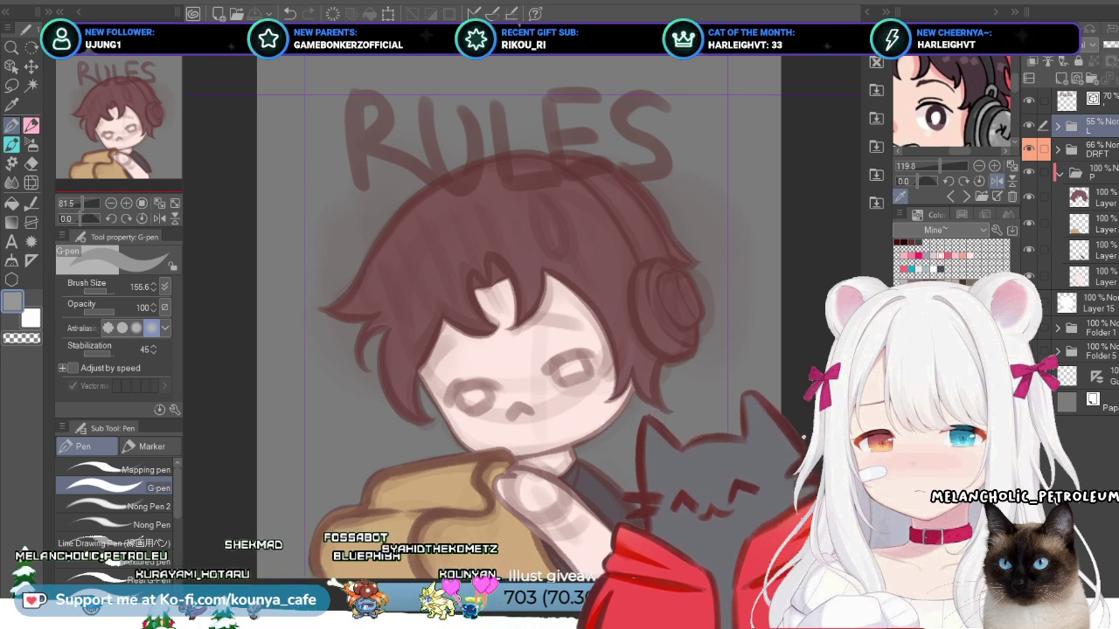
left_click(803, 435, "ctrl+shift")
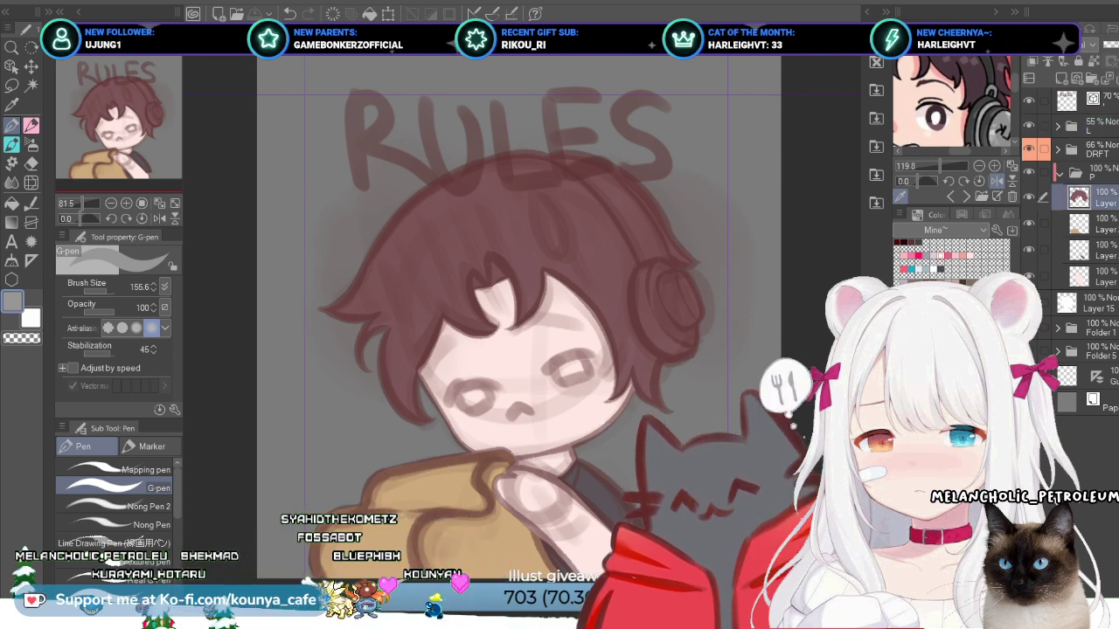
Step: Add a layer above the hair and start painting the headphone ear cup grey with the G-pen at 58.7
key("ctrl+shift+n")
scroll(465, 398, "up", 2)
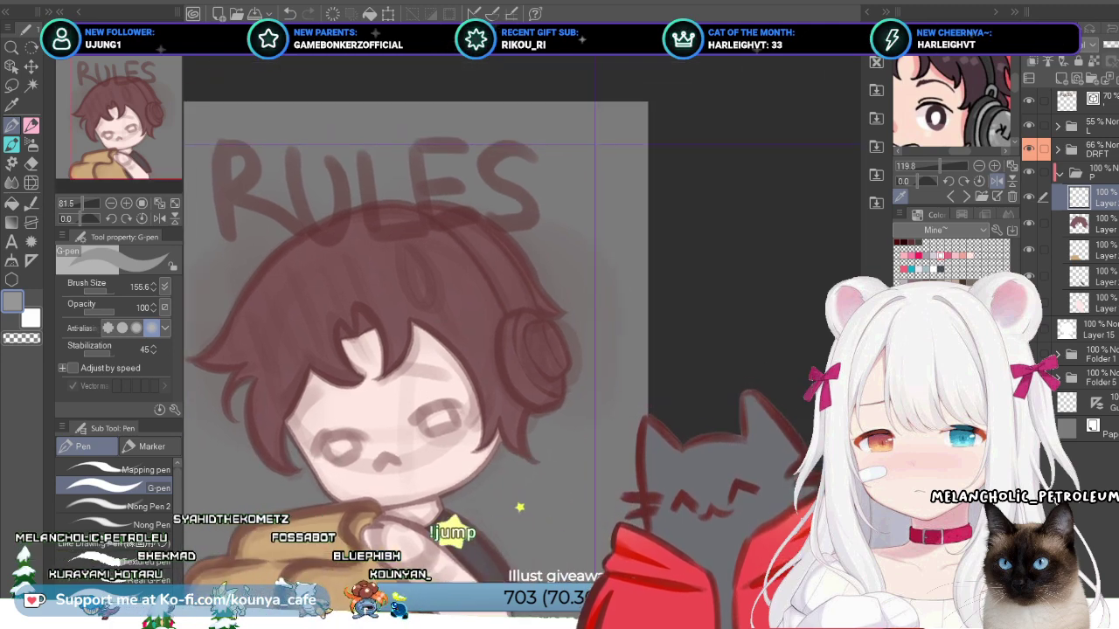
mouse_move(499, 324)
left_mouse_down()
mouse_move(543, 272)
mouse_move(572, 268)
left_mouse_up()
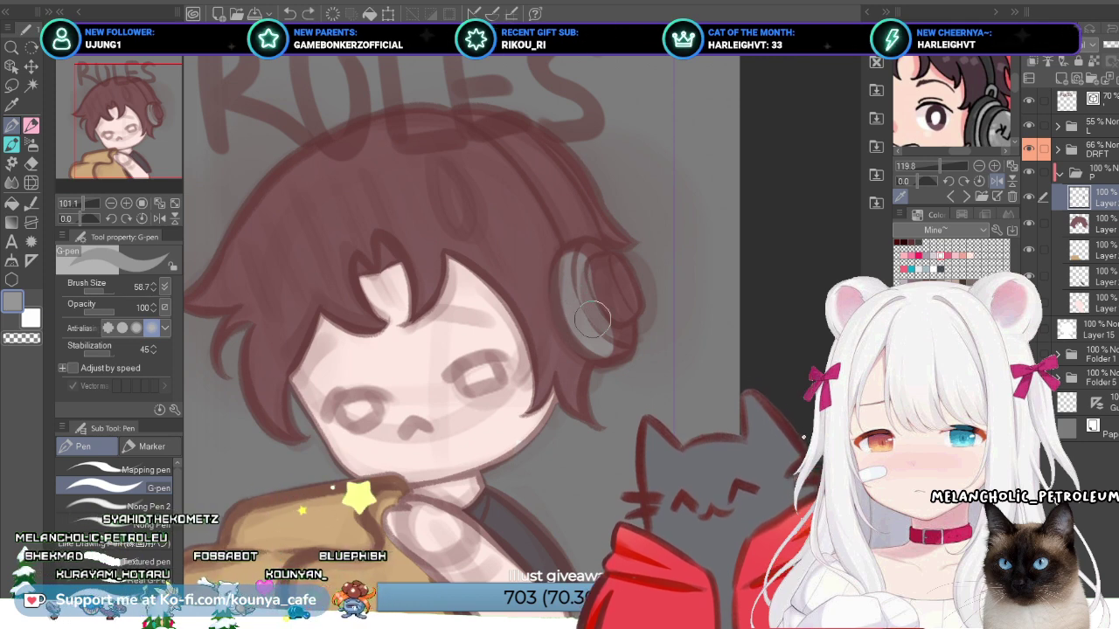
Step: Lower the hair layer's opacity to 33% and finish the grey ear cup on its own layer with the G-pen at 42.7
left_click(1084, 224)
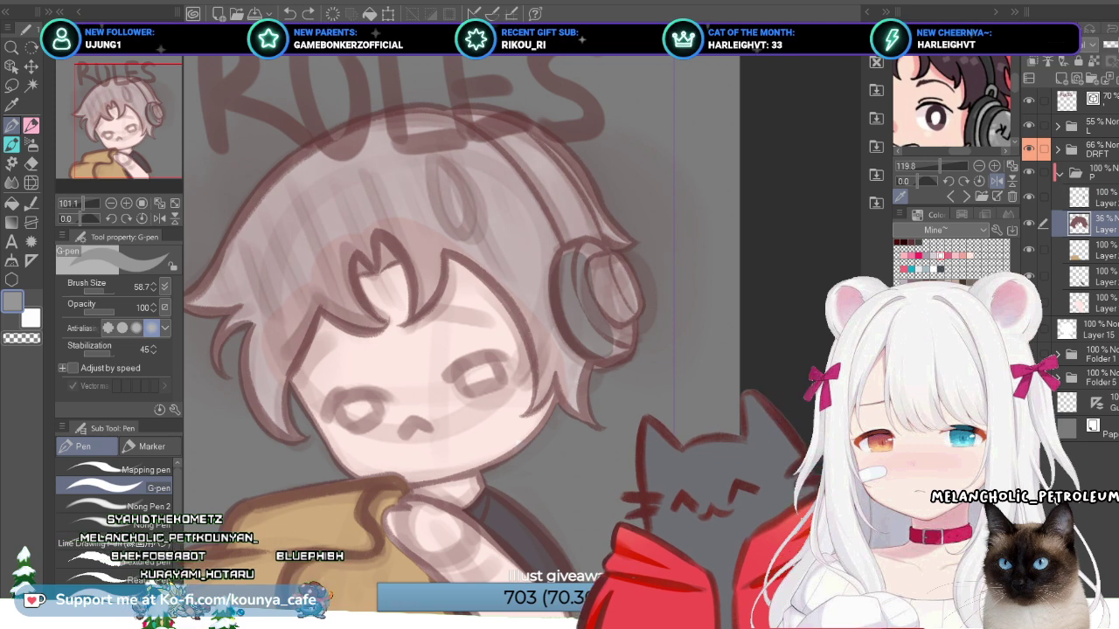
left_click(1084, 198)
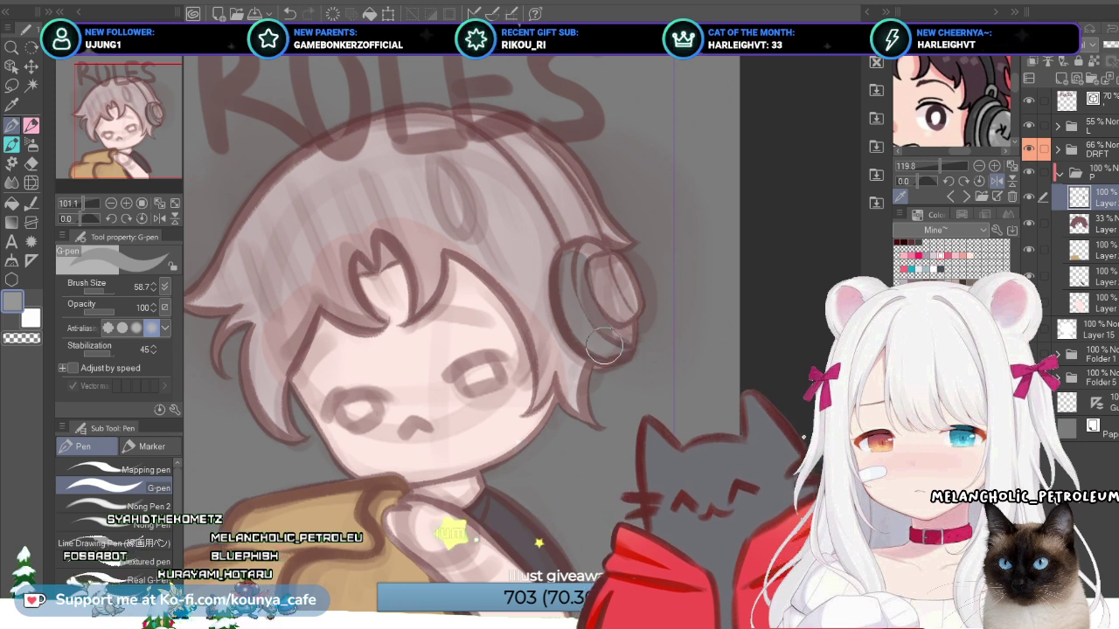
mouse_move(631, 326)
left_mouse_down()
mouse_move(609, 311)
mouse_move(626, 285)
mouse_move(584, 252)
left_mouse_up()
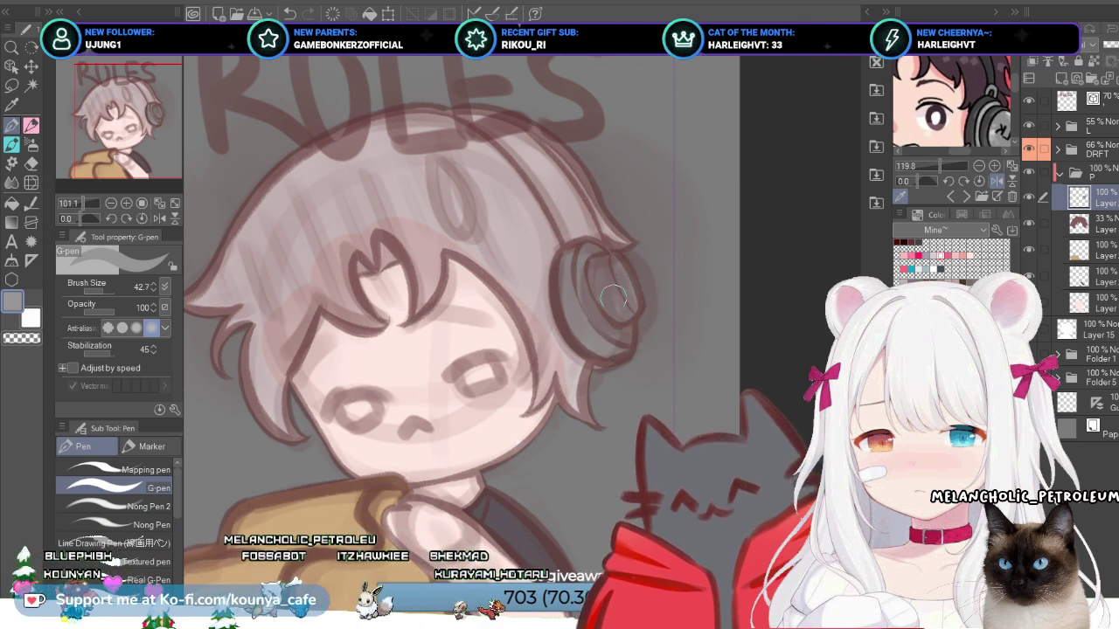
left_click_drag(611, 288, 646, 359)
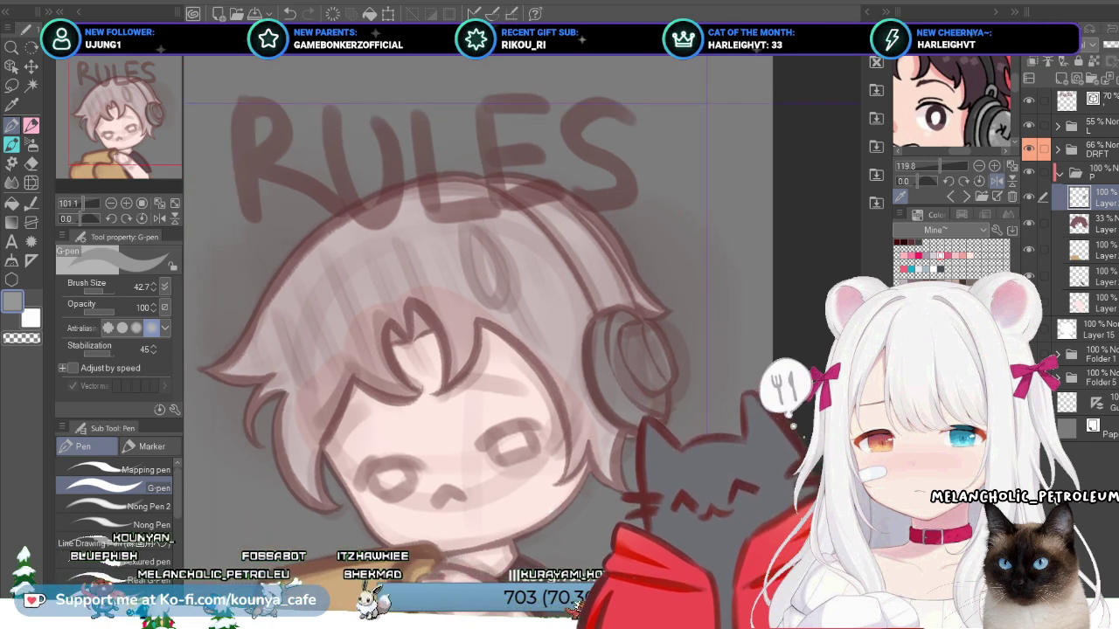
Step: Set the drawing color to dark grey RGB 87, 87, 88 and add a layer between the hair and ear cup layers
key("F2")
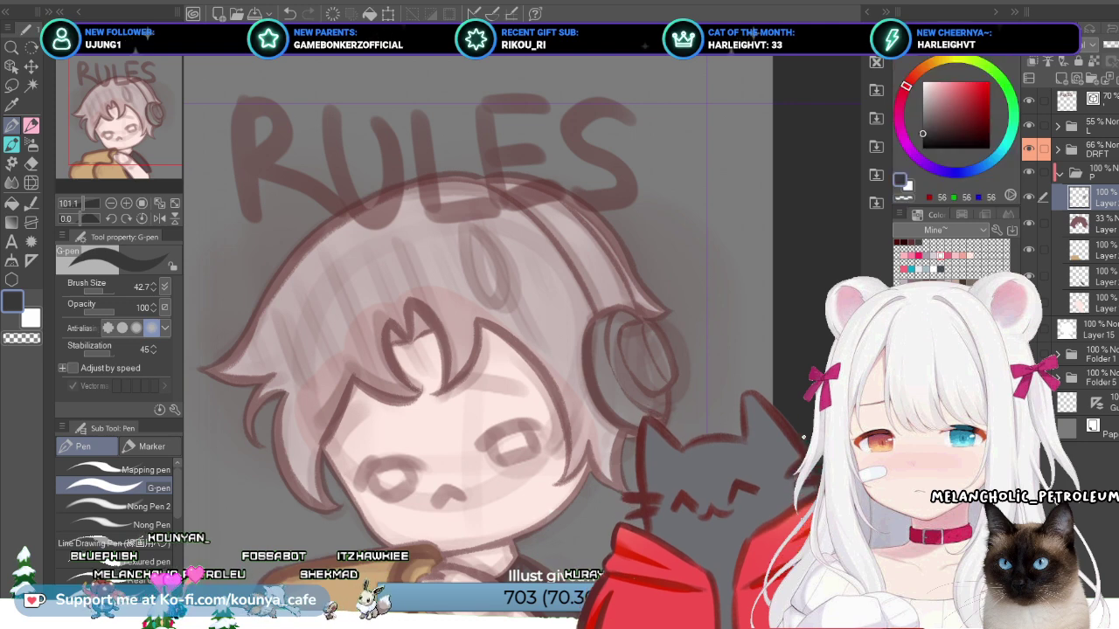
left_click(923, 125)
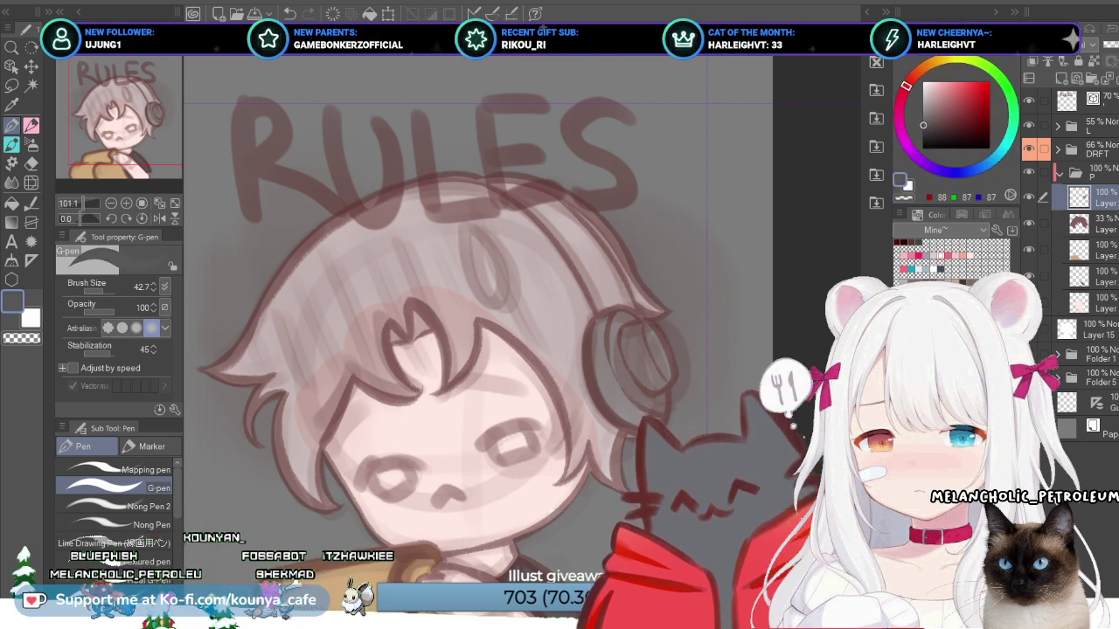
left_click(942, 170)
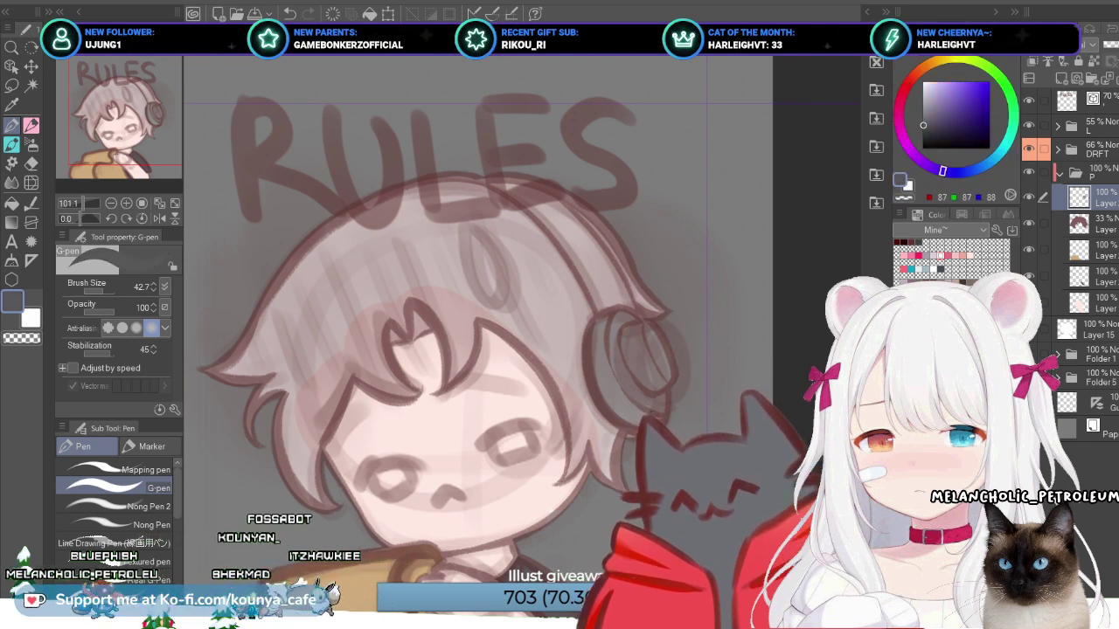
key("alt+bracketleft")
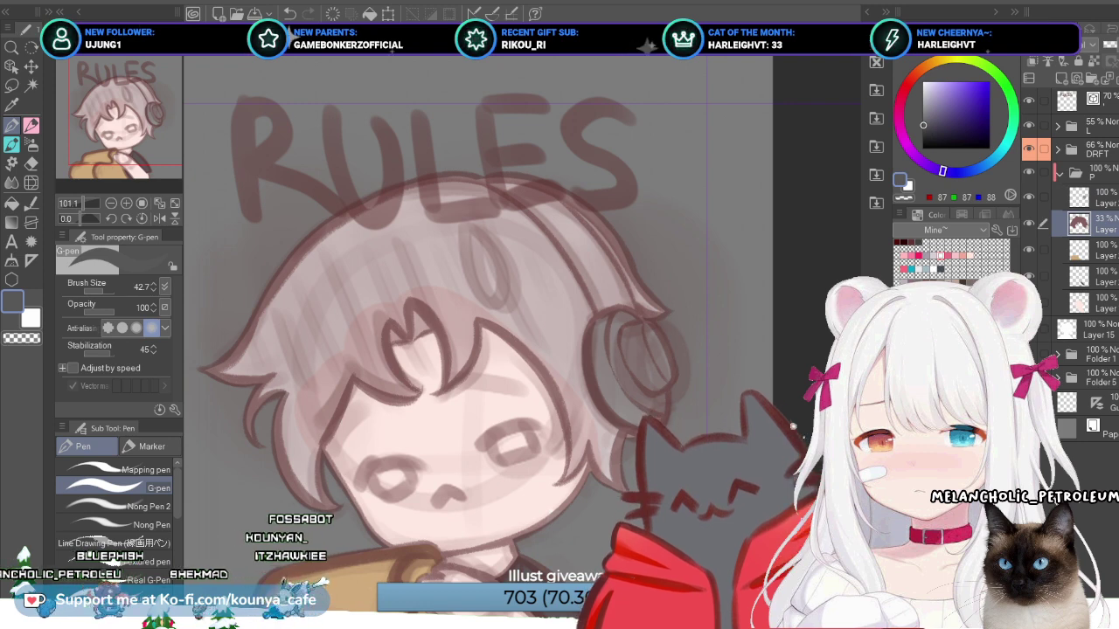
key("ctrl+shift+n")
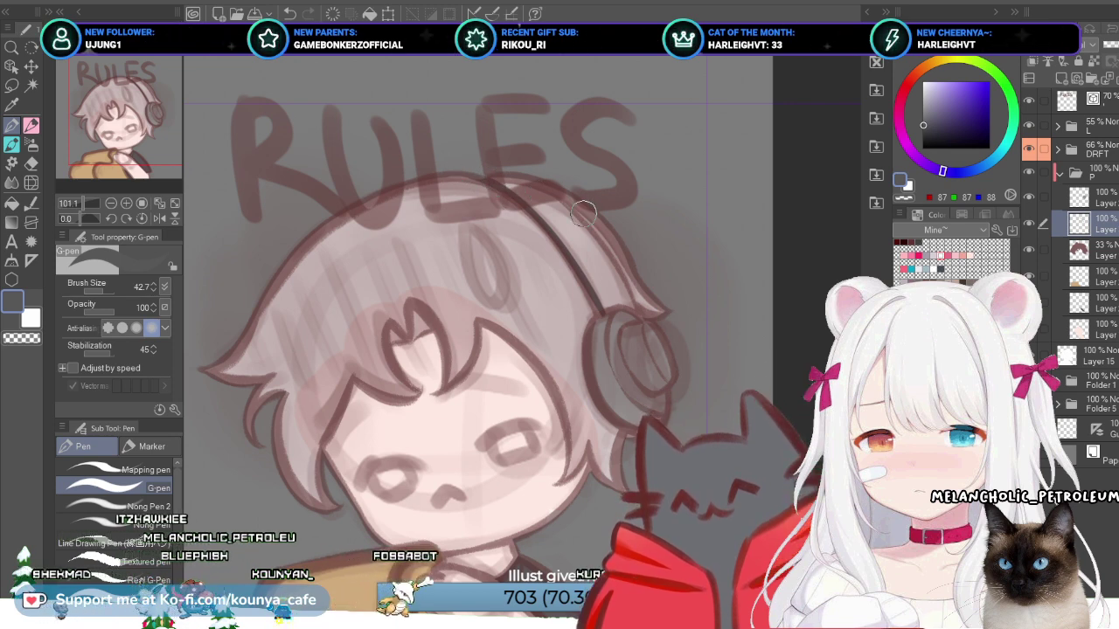
Step: Outline both edges of the headphone band in dark grey down to the ear cup, redrawing the outer edge until it follows the sketch
scroll(584, 212, "up", 3)
mouse_move(450, 135)
left_mouse_down()
mouse_move(572, 227)
mouse_move(657, 382)
left_mouse_up()
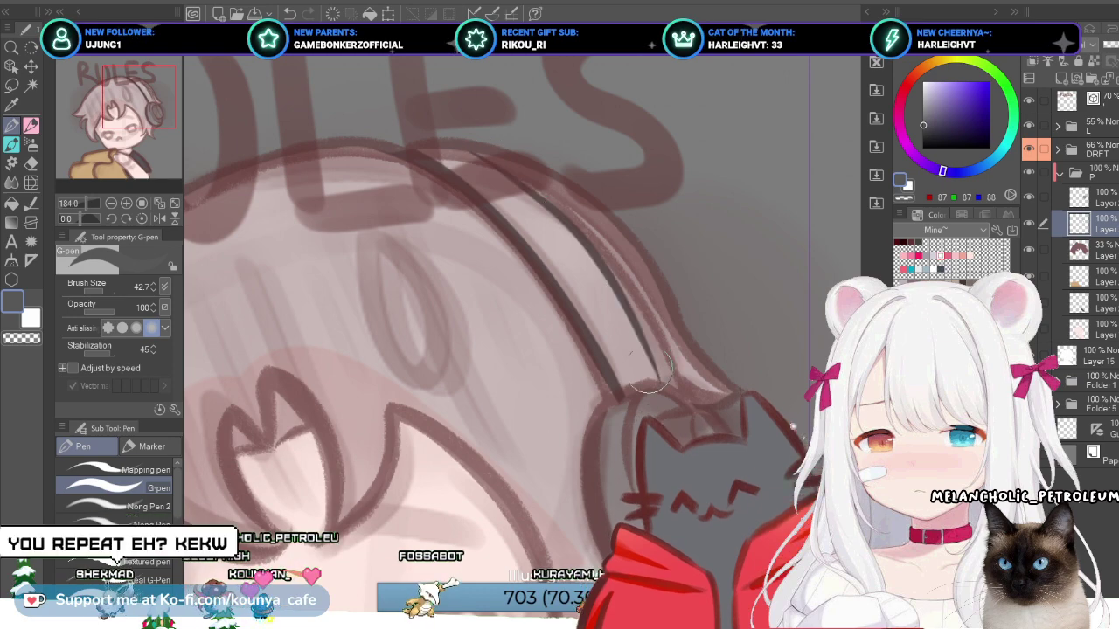
key("ctrl+z")
mouse_move(485, 159)
left_mouse_down()
mouse_move(598, 256)
mouse_move(666, 362)
left_mouse_up()
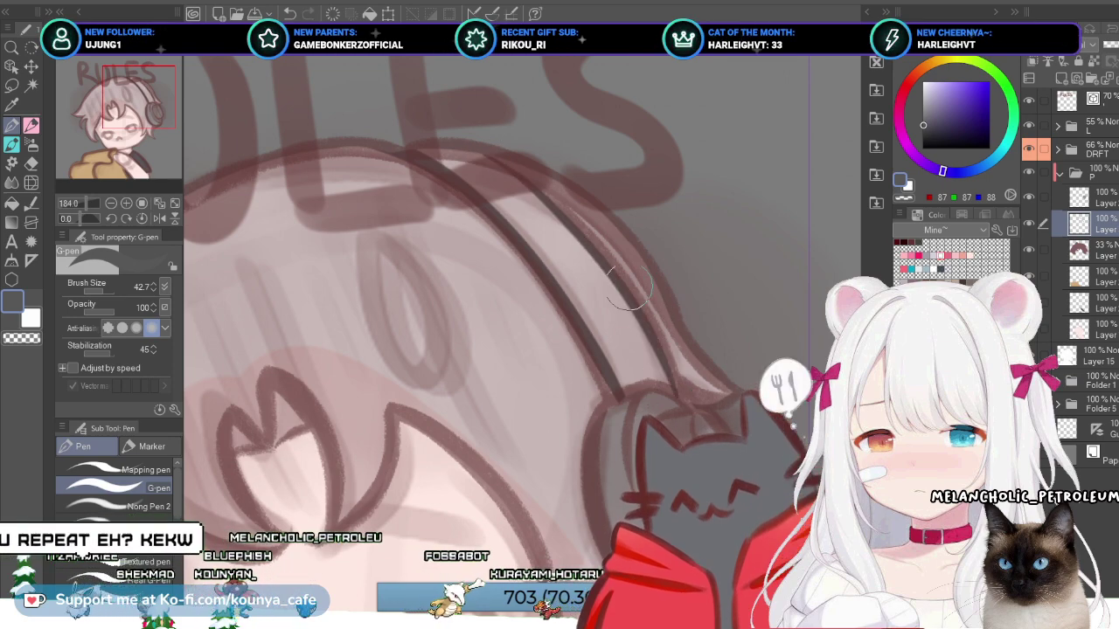
key("ctrl+z")
mouse_move(479, 149)
left_mouse_down()
mouse_move(640, 312)
mouse_move(666, 360)
left_mouse_up()
left_click_drag(662, 310, 669, 367)
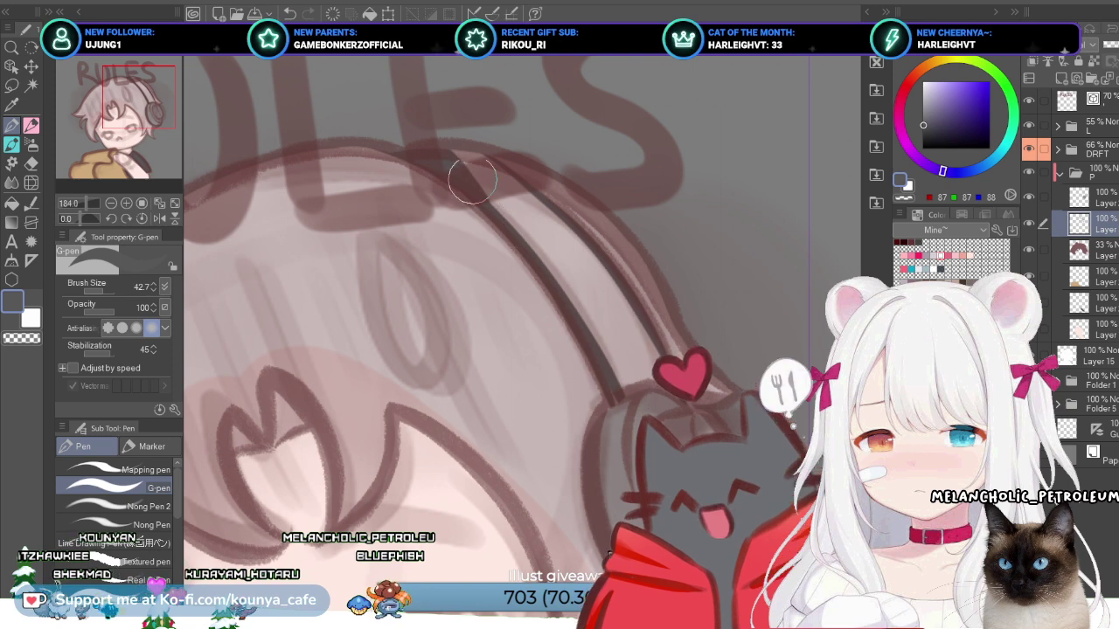
Step: Fill the headphone band with dark grey between its two edges, from the top of the head to the ear cup
left_click_drag(462, 153, 537, 225)
mouse_move(460, 151)
left_mouse_down()
mouse_move(505, 193)
mouse_move(439, 121)
mouse_move(537, 237)
left_mouse_up()
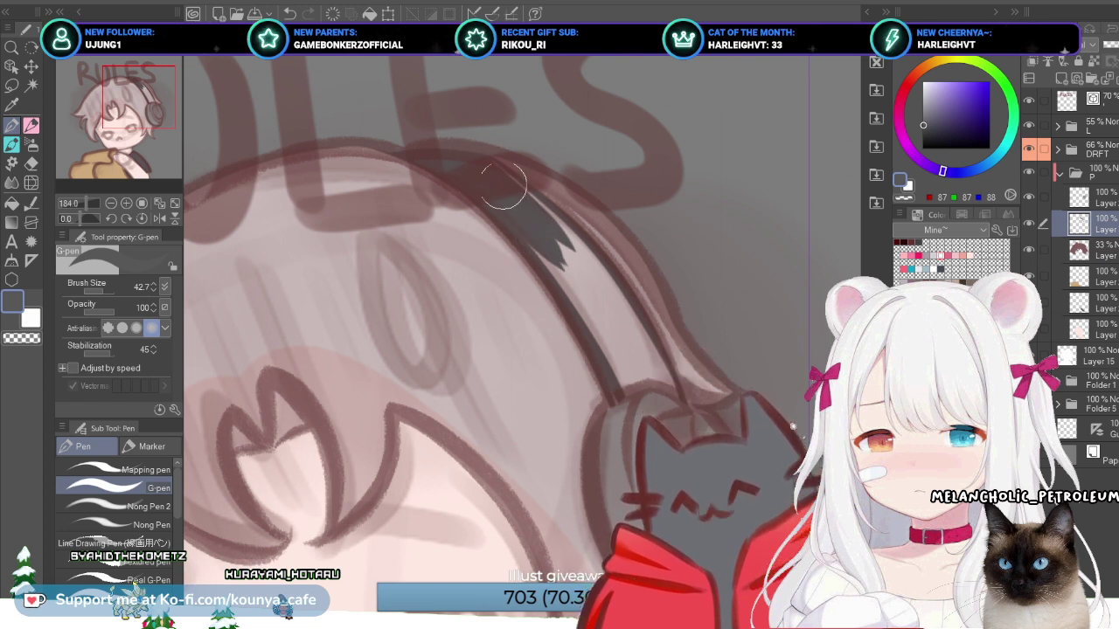
mouse_move(529, 200)
left_mouse_down()
mouse_move(568, 257)
mouse_move(551, 240)
mouse_move(589, 267)
mouse_move(572, 254)
mouse_move(583, 280)
left_mouse_up()
mouse_move(477, 172)
left_mouse_down()
mouse_move(569, 234)
mouse_move(532, 238)
mouse_move(515, 207)
mouse_move(560, 237)
mouse_move(587, 284)
left_mouse_up()
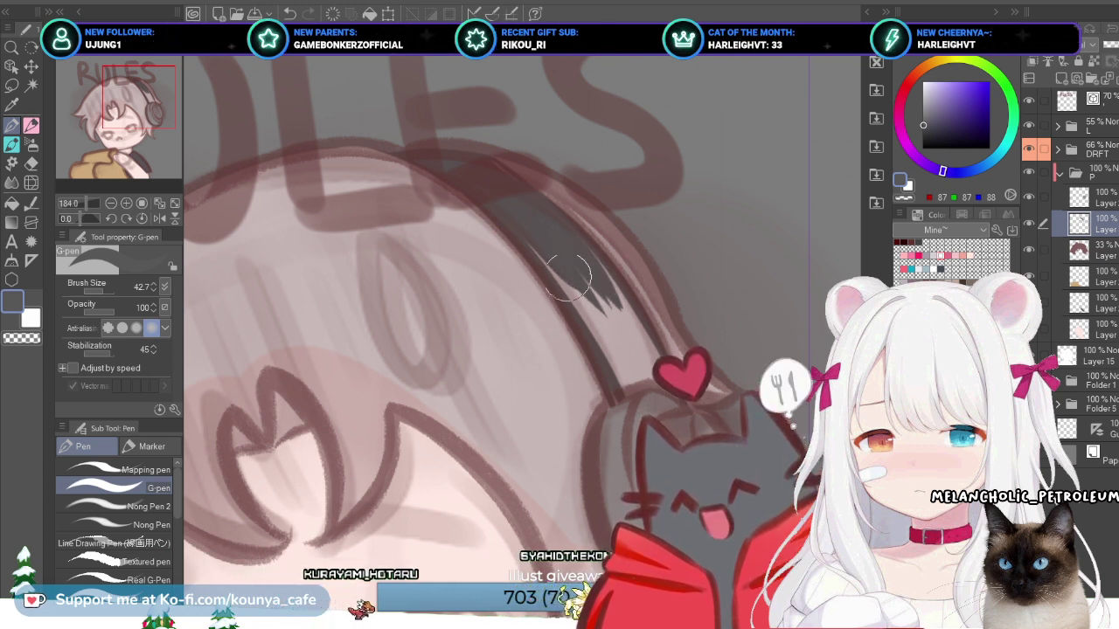
mouse_move(585, 267)
left_mouse_down()
mouse_move(599, 280)
mouse_move(581, 288)
mouse_move(623, 325)
mouse_move(572, 250)
mouse_move(646, 338)
mouse_move(579, 250)
mouse_move(585, 280)
mouse_move(572, 272)
left_mouse_up()
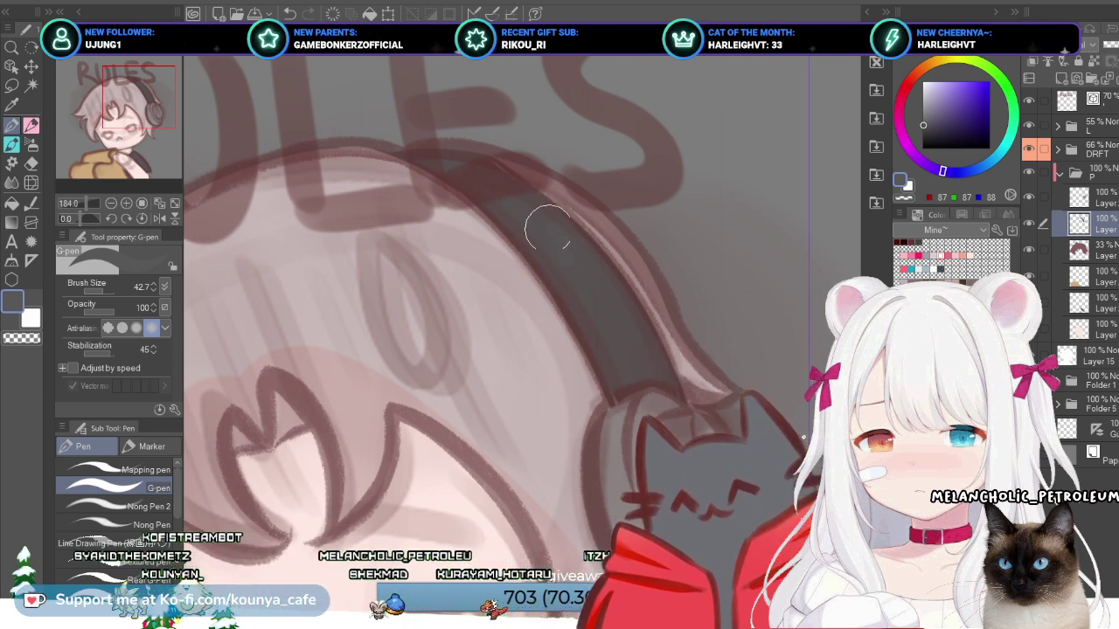
scroll(574, 298, "up", 5)
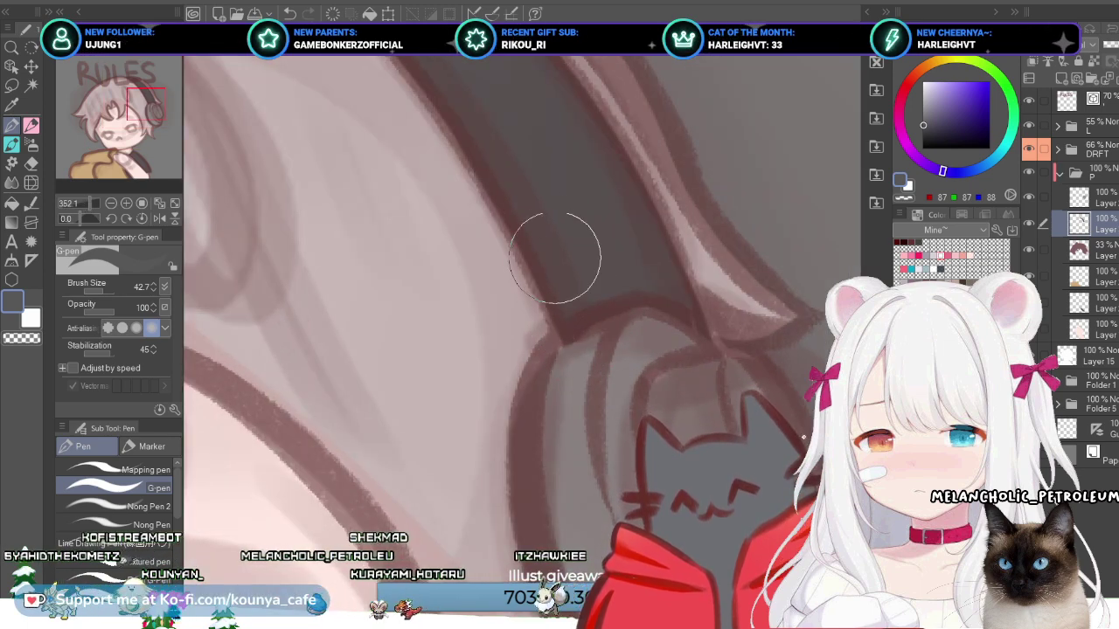
scroll(588, 271, "down", 6)
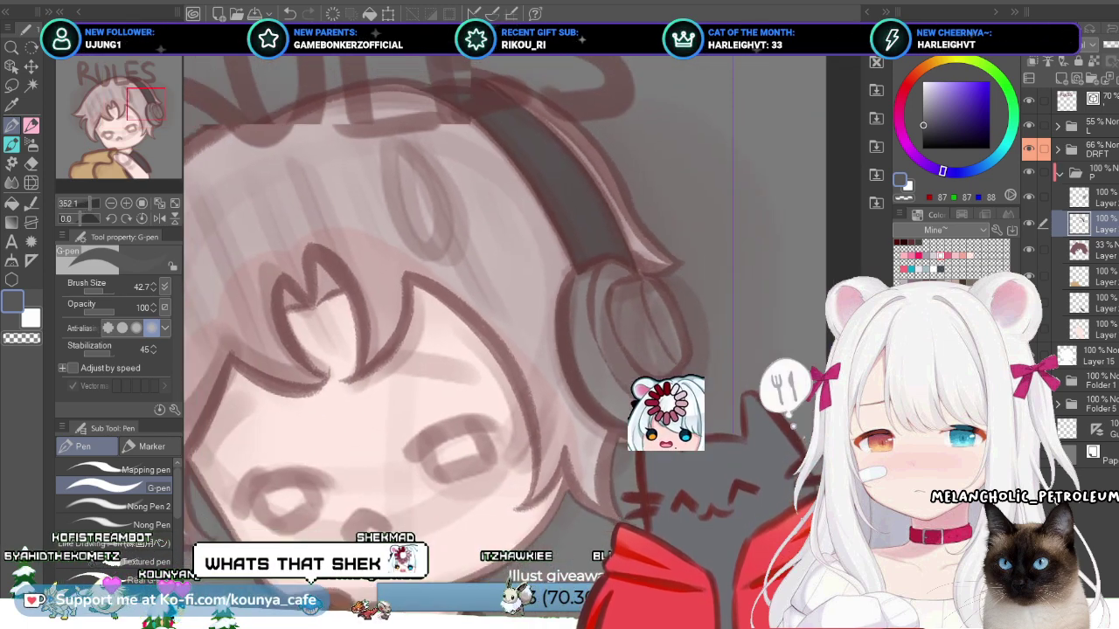
scroll(589, 271, "down", 2)
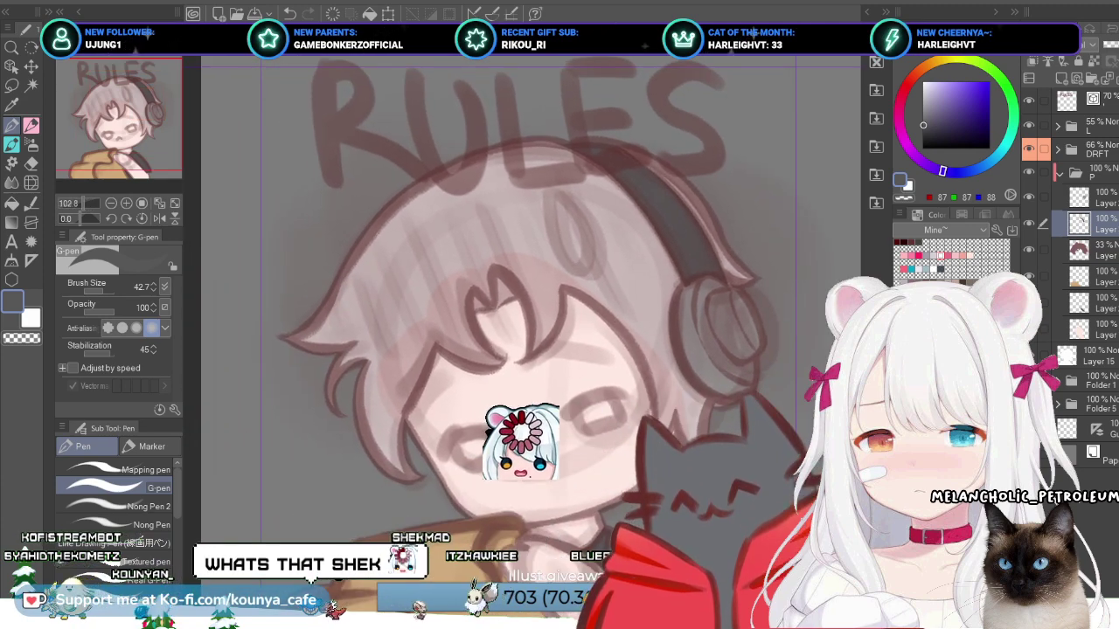
left_click_drag(588, 271, 574, 259)
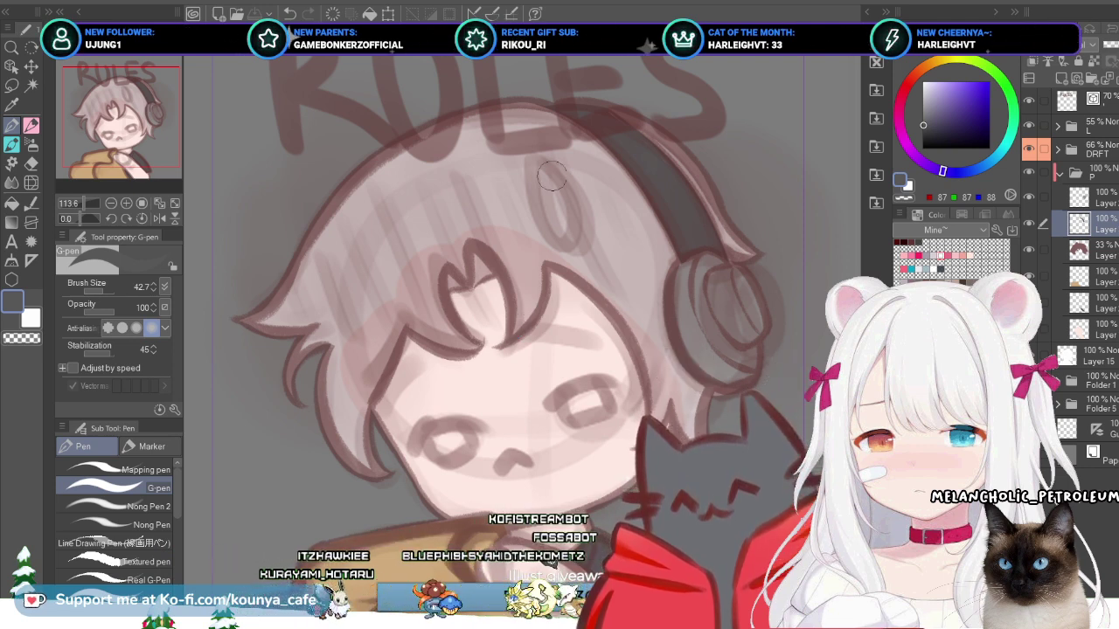
scroll(625, 225, "down", 2)
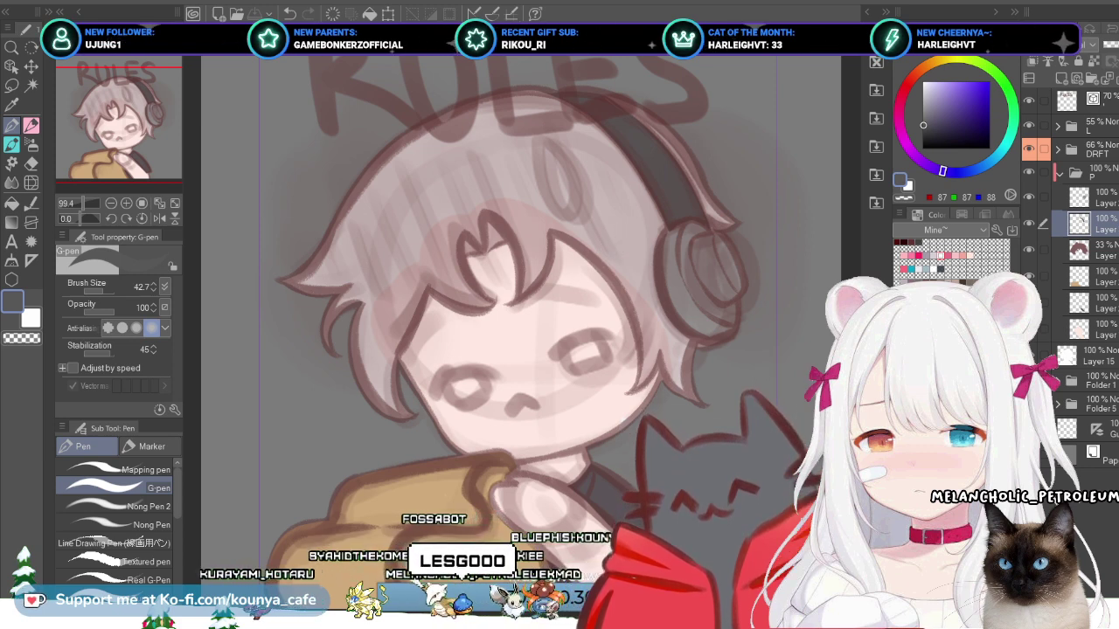
Step: Restore the hair layer to 100% opacity and add a new layer clipped to the skin layer
key("alt+bracketright")
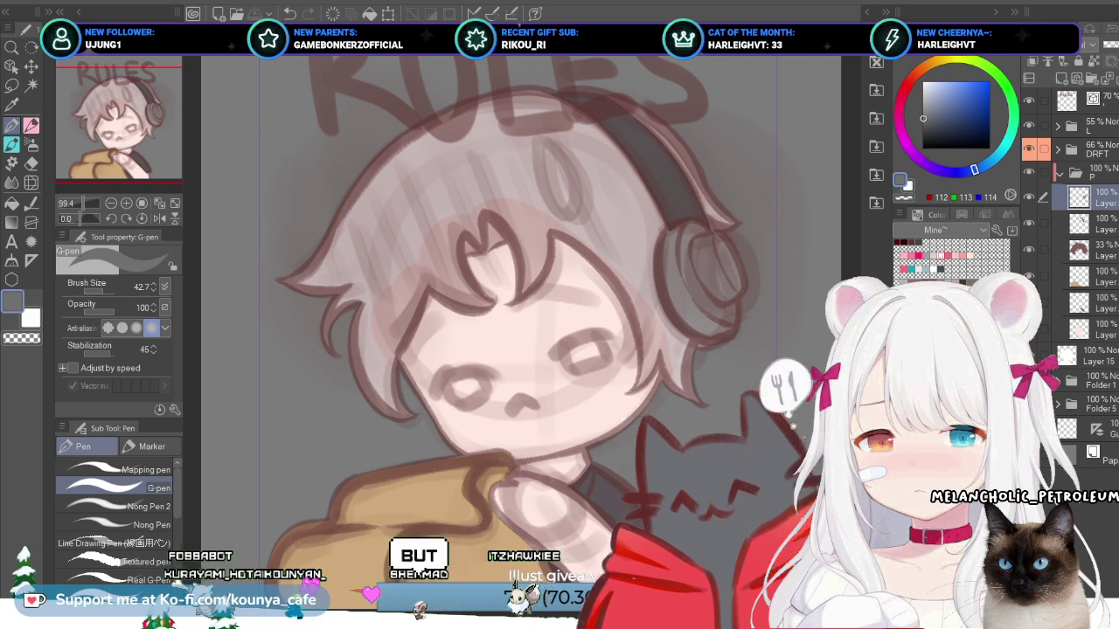
left_click(1084, 250)
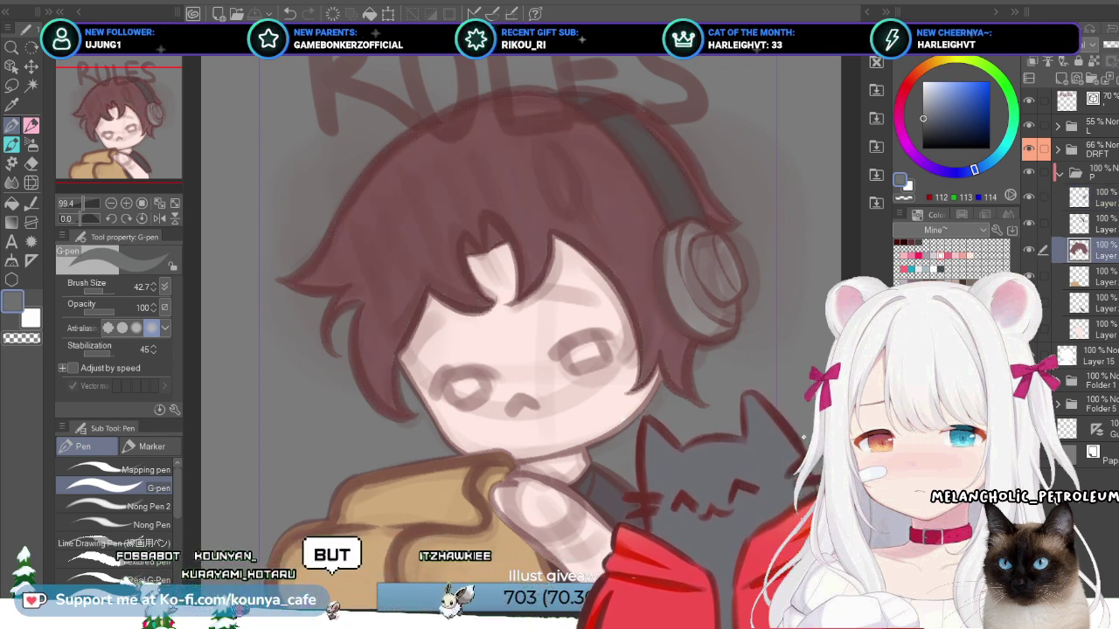
left_click(1084, 329)
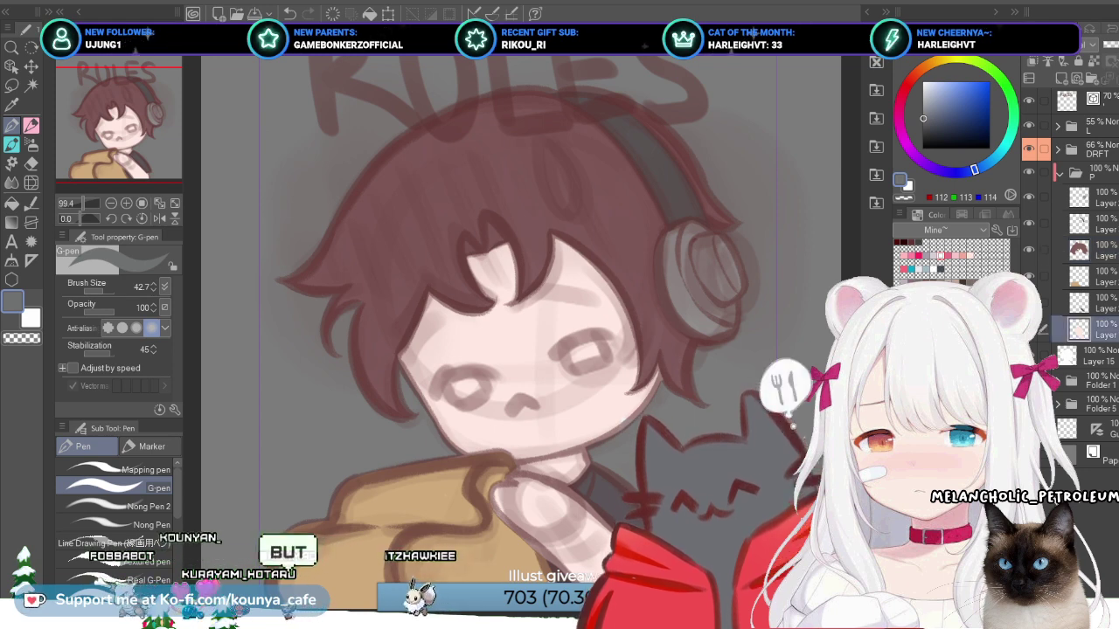
key("ctrl+v")
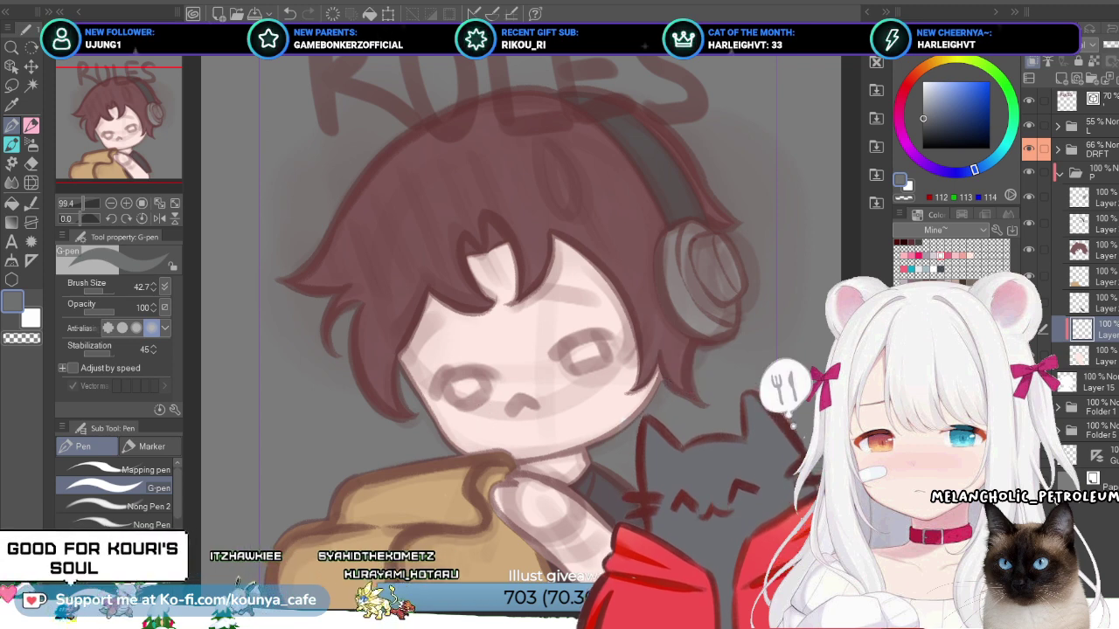
Step: Draw the lower curve of the character's eye on the left of the face in grey with the G-pen at 26.8, redoing the stroke
scroll(543, 392, "up", 5)
left_click_drag(309, 367, 324, 399)
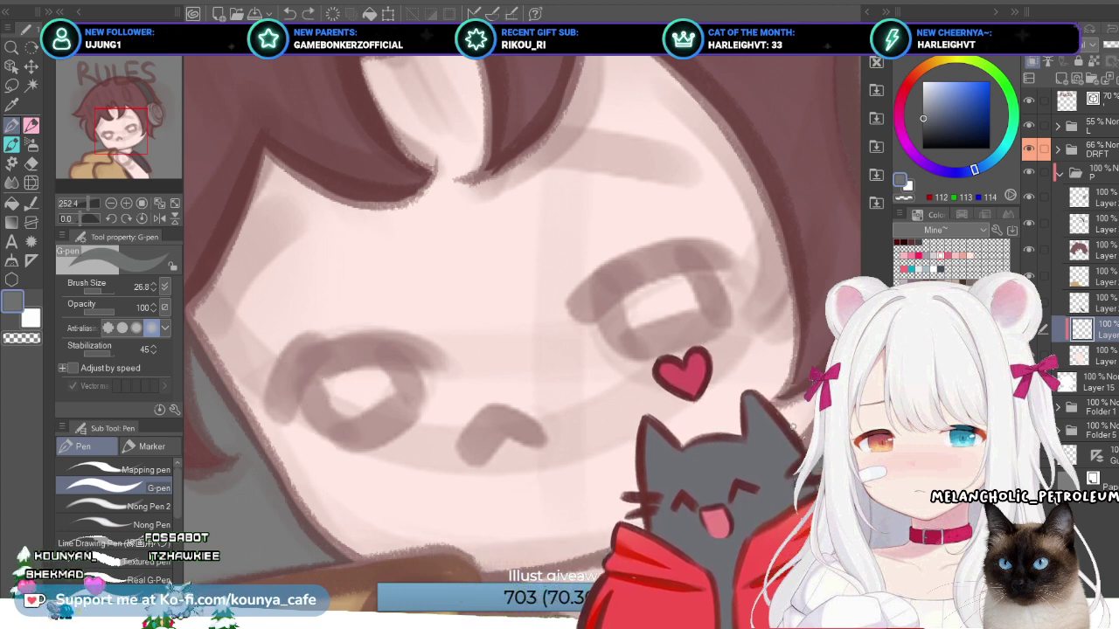
key("bracketleft")
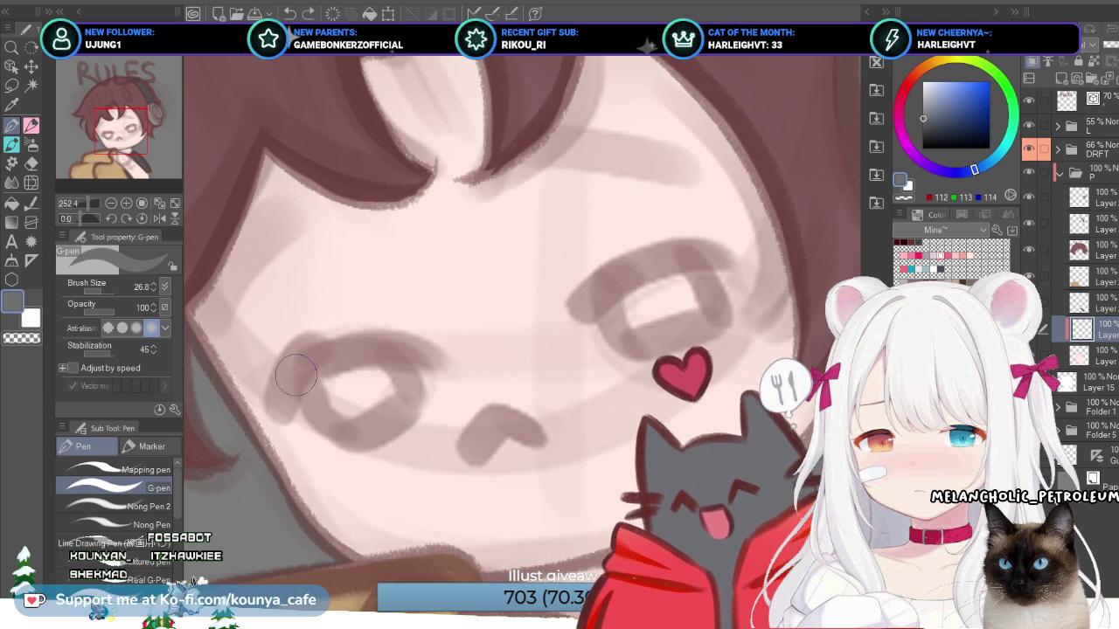
left_click_drag(299, 378, 351, 425)
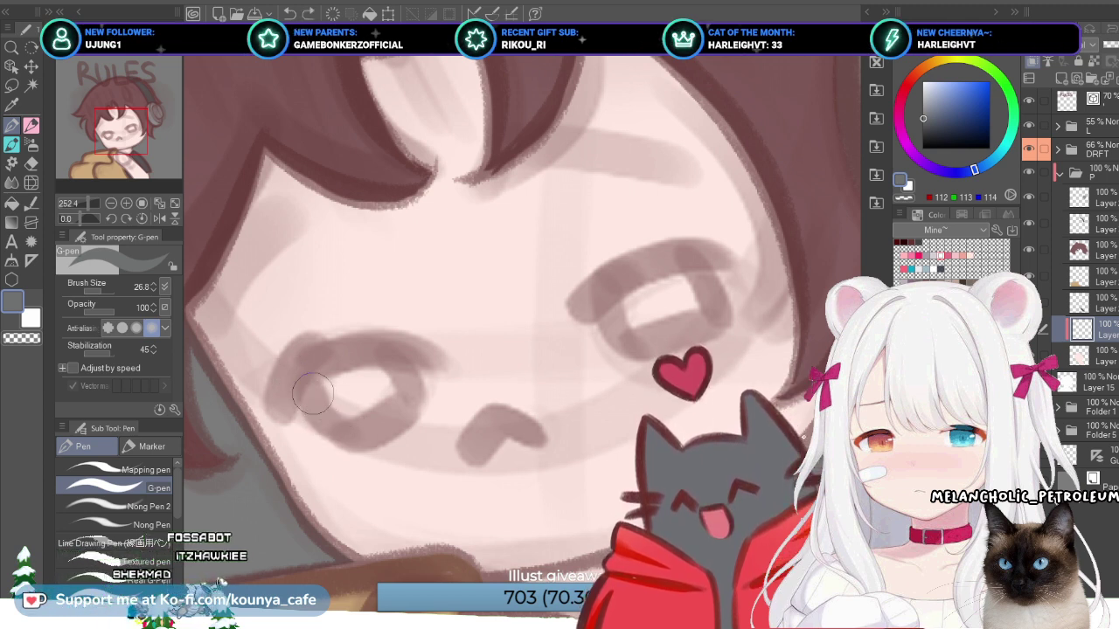
left_click_drag(301, 395, 348, 428)
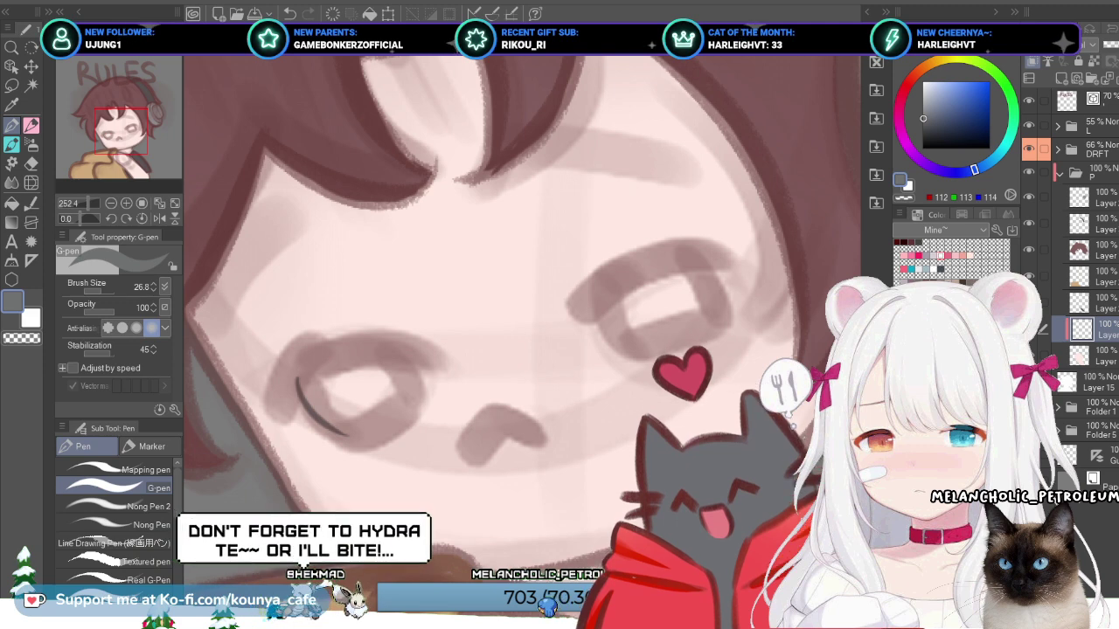
key("ctrl+z")
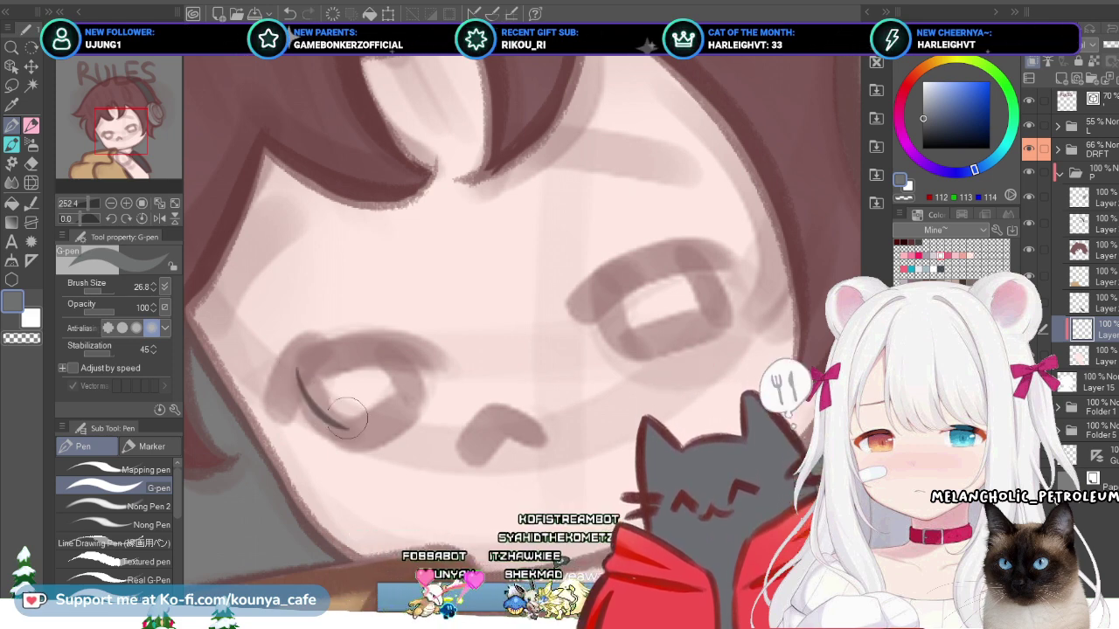
left_click_drag(300, 385, 348, 430)
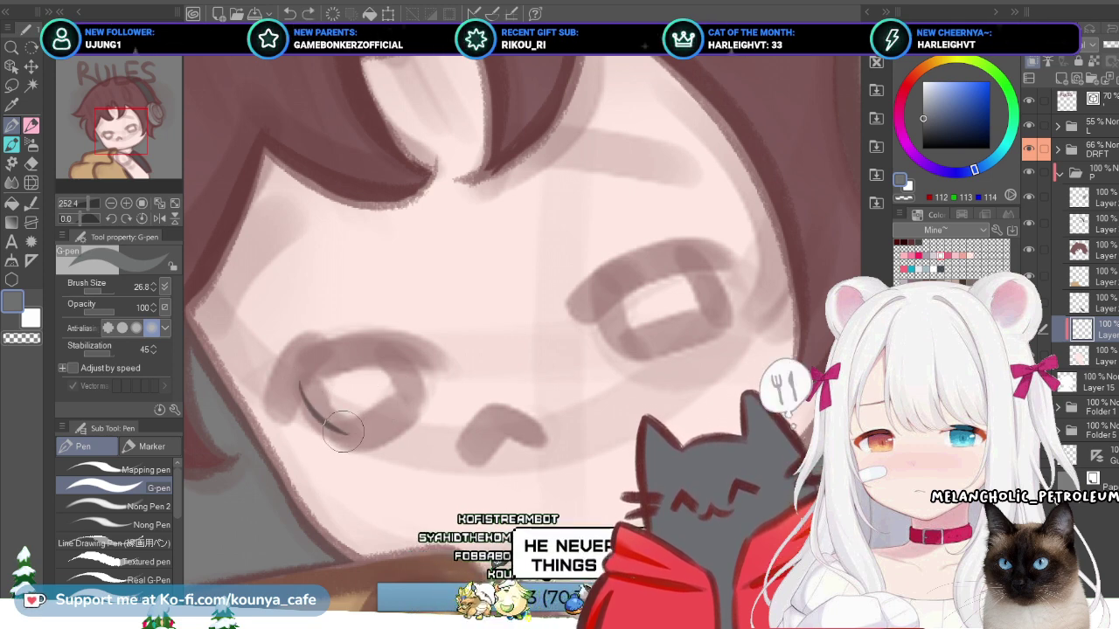
Step: Close the eye outline along its right side and upper edge, and reduce the G-pen to 23.3
left_click_drag(367, 429, 400, 407)
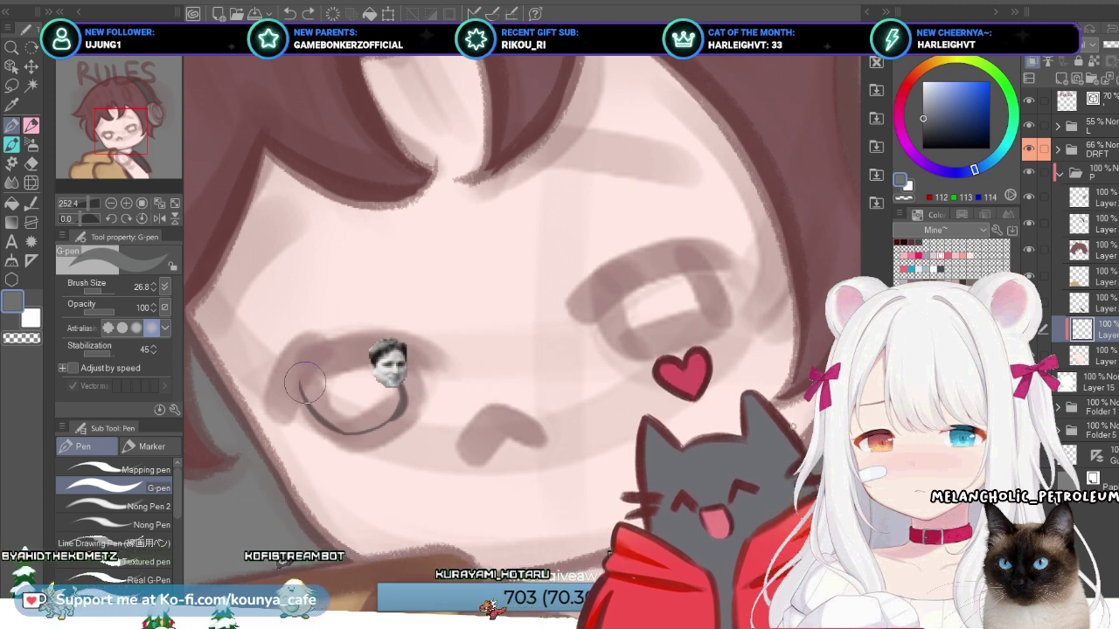
left_click_drag(305, 376, 383, 364)
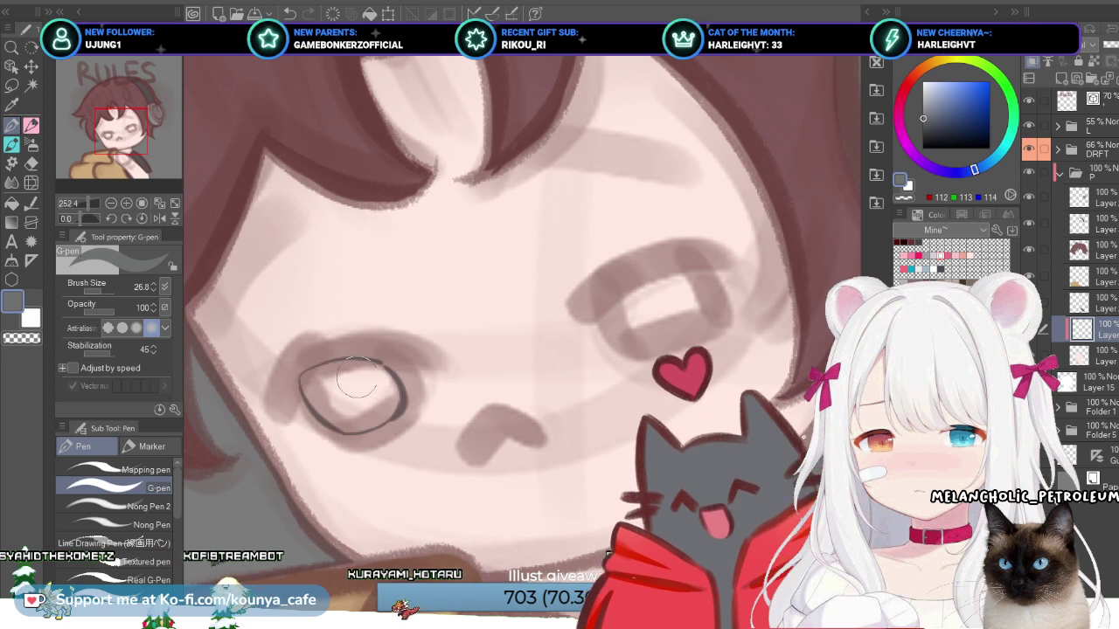
key("bracketleft")
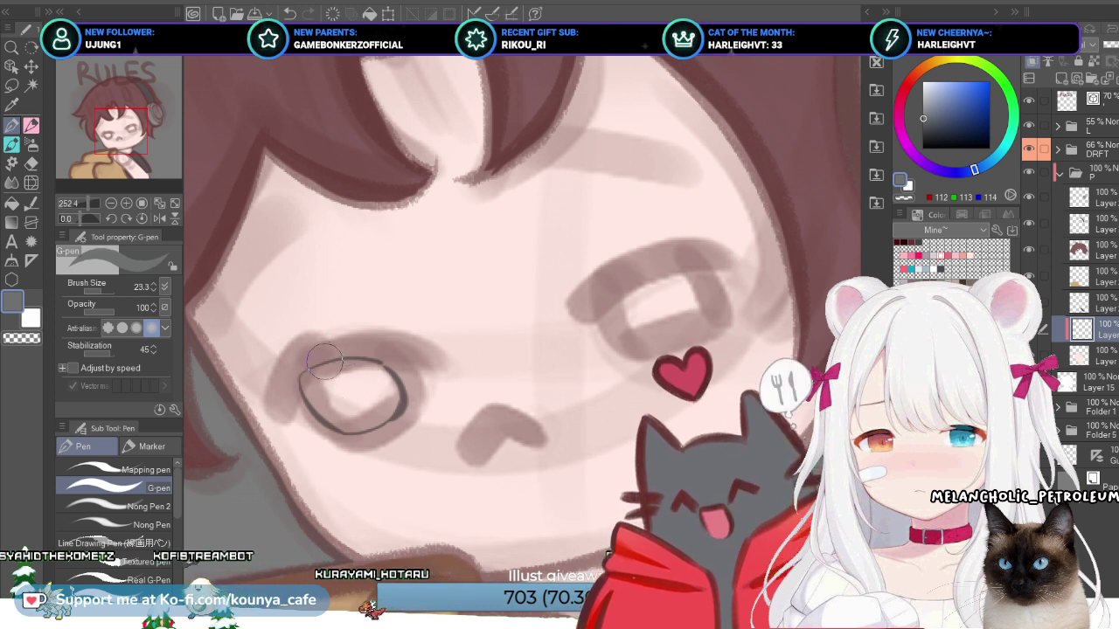
Step: Reduce the G-pen to 14.4 and fill the outlined eye on the left of the face with grey
key("bracketleft")
key("bracketleft")
key("bracketleft")
mouse_move(308, 384)
left_mouse_down()
mouse_move(328, 407)
mouse_move(307, 382)
mouse_move(328, 402)
mouse_move(315, 396)
mouse_move(319, 385)
mouse_move(337, 404)
mouse_move(326, 382)
mouse_move(358, 406)
mouse_move(339, 376)
mouse_move(373, 410)
mouse_move(349, 380)
mouse_move(378, 397)
mouse_move(359, 379)
mouse_move(385, 390)
mouse_move(372, 371)
mouse_move(392, 396)
mouse_move(373, 372)
mouse_move(308, 383)
mouse_move(343, 364)
left_mouse_up()
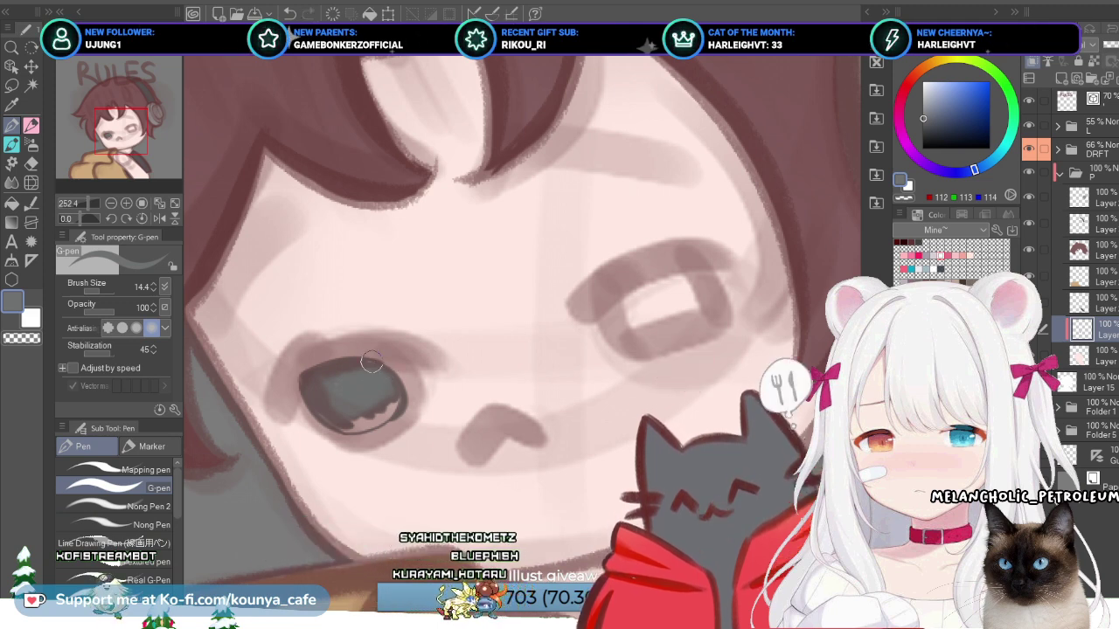
scroll(387, 383, "down", 3)
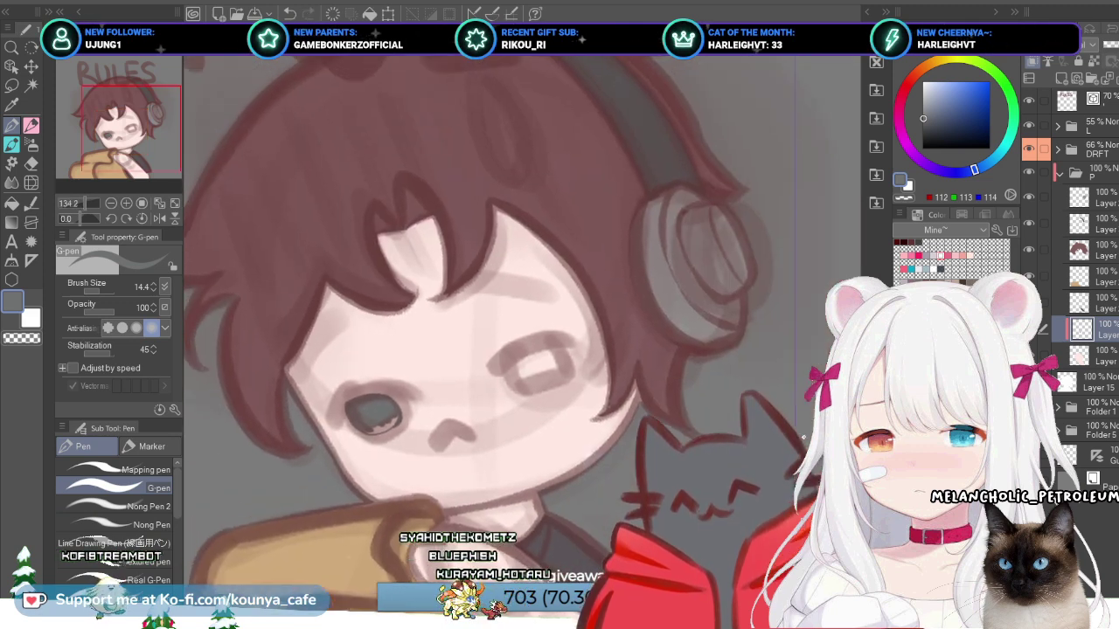
scroll(371, 411, "up", 1)
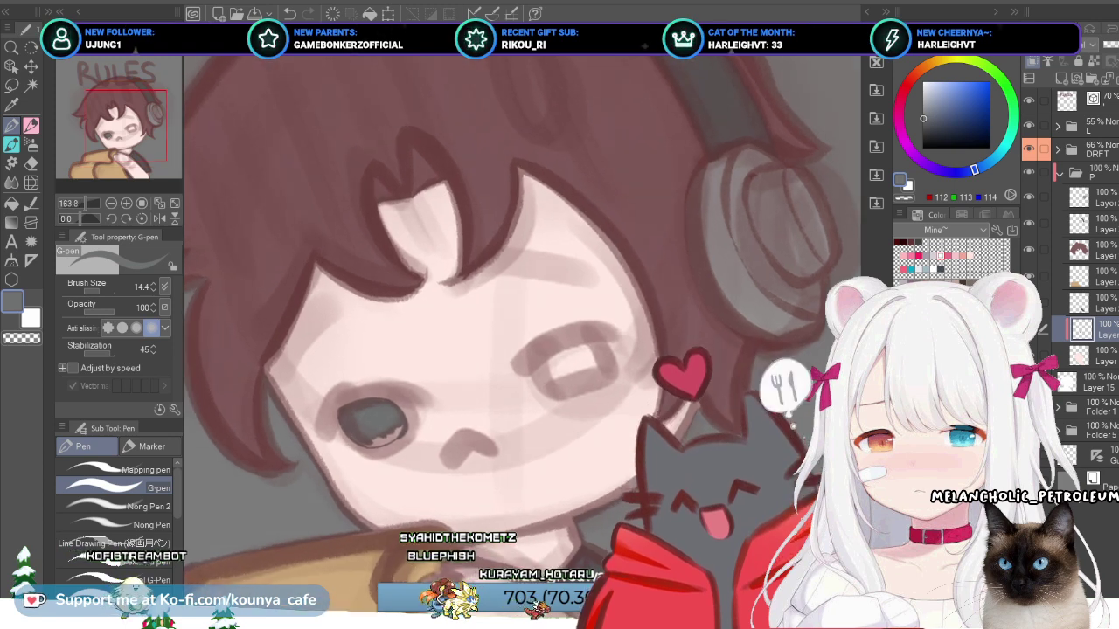
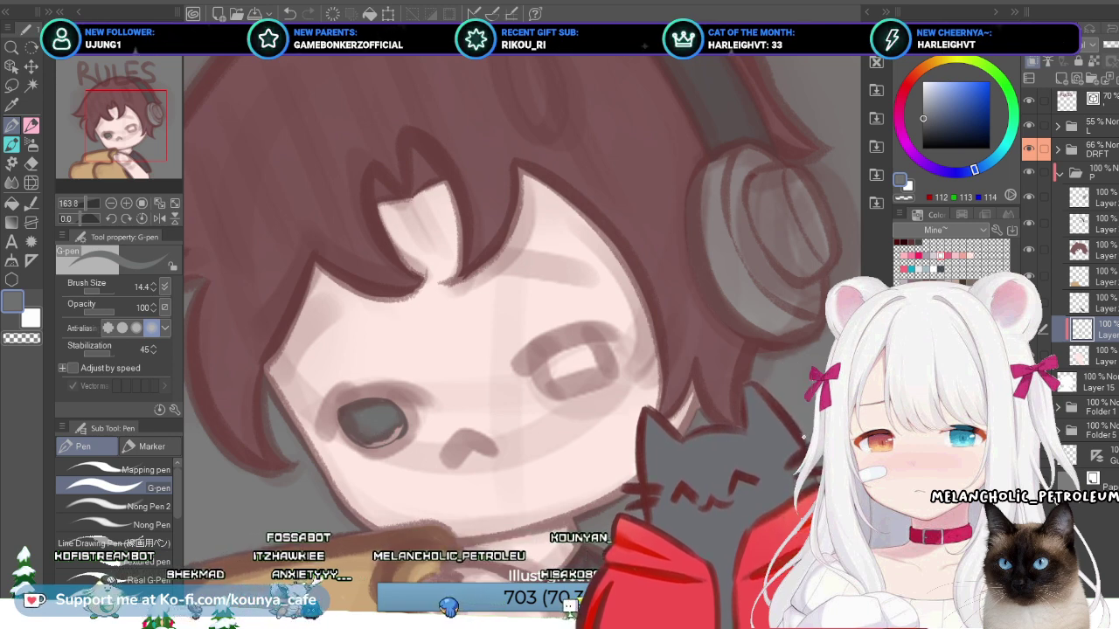
scroll(356, 433, "up", 2)
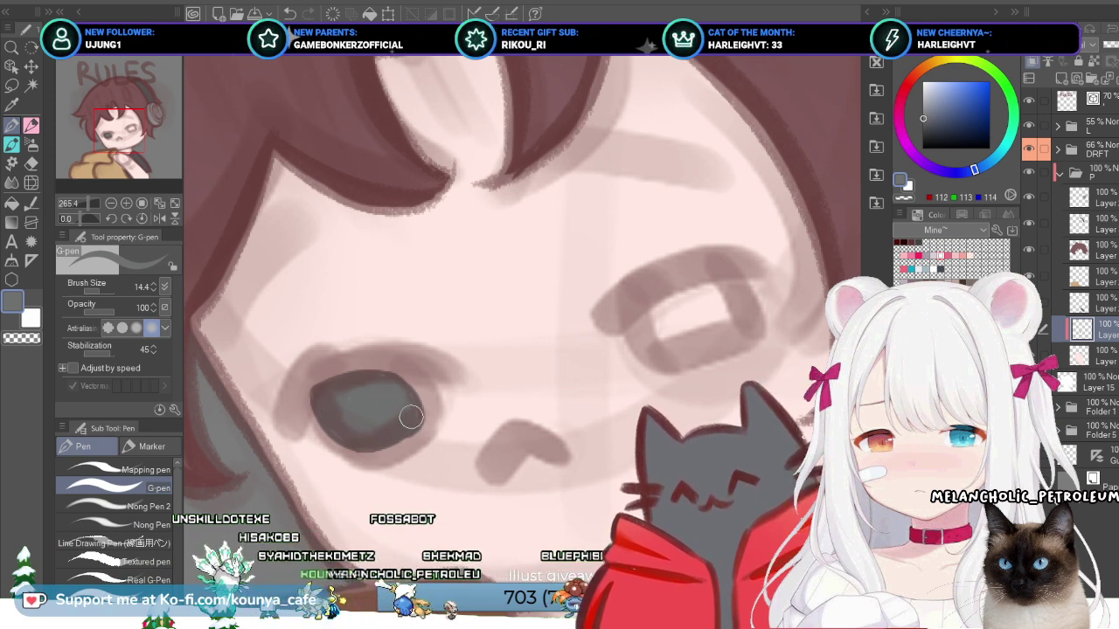
left_click_drag(401, 420, 400, 431)
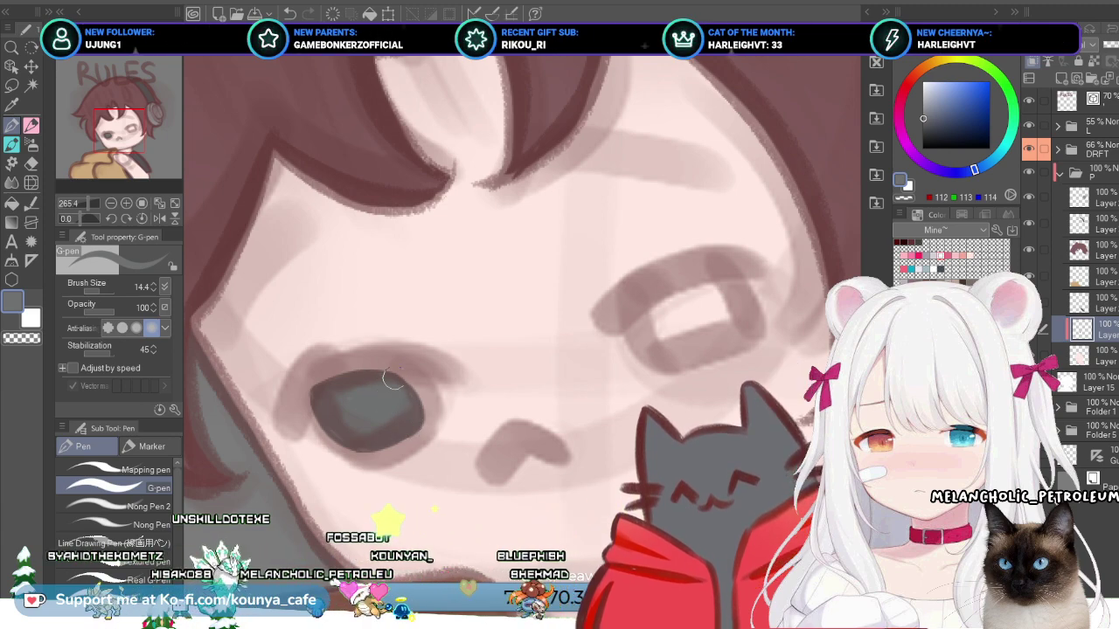
Step: Outline the character's eye on the right of the face in grey as a rounded shape, redoing strokes that miss
left_click_drag(635, 292, 655, 339)
key("ctrl+z")
left_click_drag(677, 273, 645, 289)
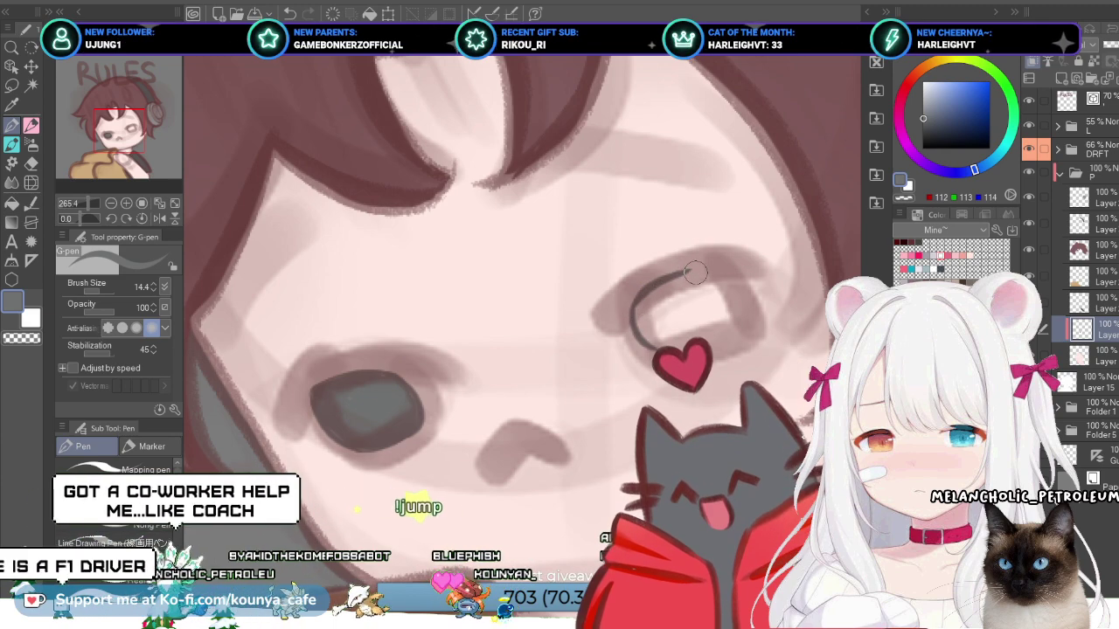
left_click_drag(684, 273, 697, 276)
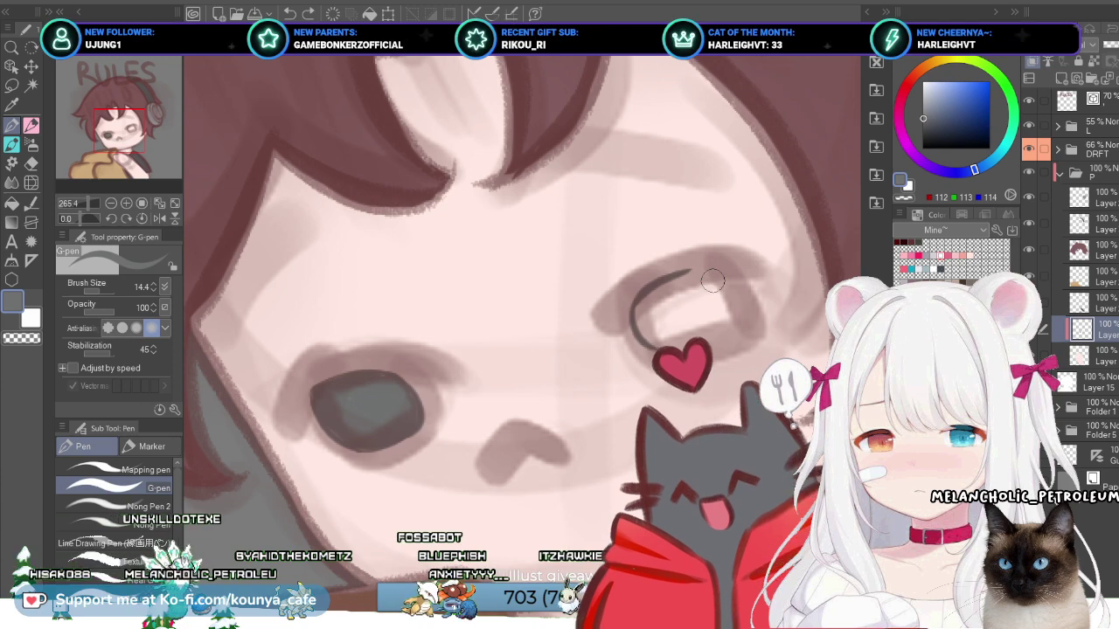
mouse_move(687, 268)
left_mouse_down()
mouse_move(715, 272)
mouse_move(730, 306)
left_mouse_up()
key("ctrl+z")
left_click_drag(690, 270, 743, 310)
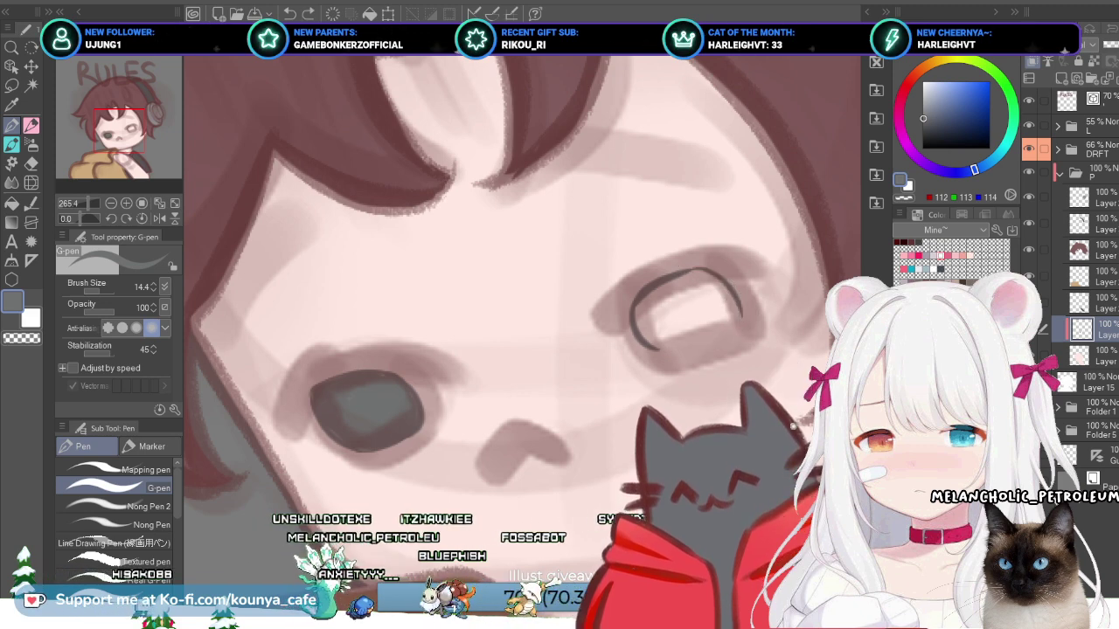
left_click_drag(742, 315, 715, 341)
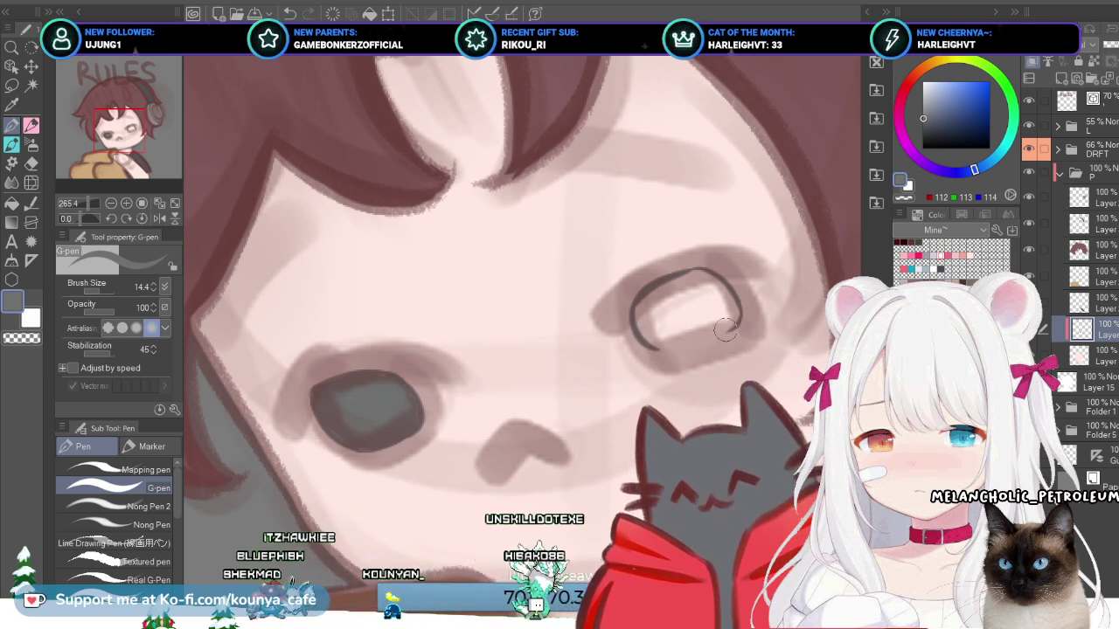
mouse_move(739, 321)
left_mouse_down()
mouse_move(656, 344)
mouse_move(724, 331)
left_mouse_up()
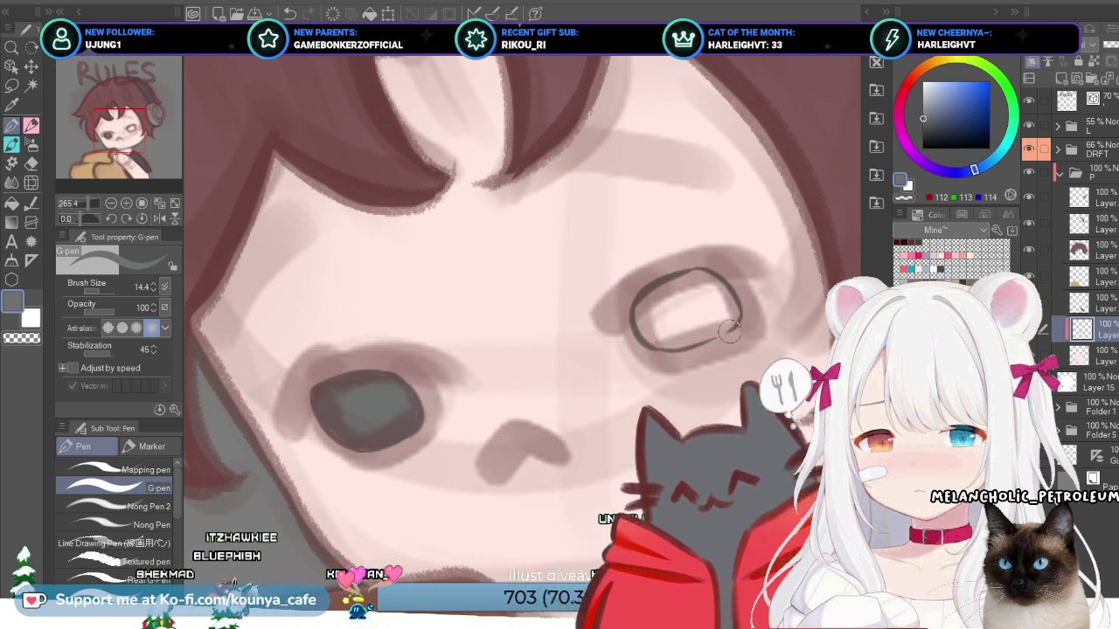
Step: Fill the eye on the right of the face with grey, using the G-pen at 22.7 to reach its edges
mouse_move(647, 320)
left_mouse_down()
mouse_move(662, 298)
mouse_move(706, 283)
mouse_move(694, 283)
mouse_move(720, 299)
mouse_move(688, 319)
mouse_move(708, 293)
mouse_move(679, 301)
mouse_move(662, 333)
left_mouse_up()
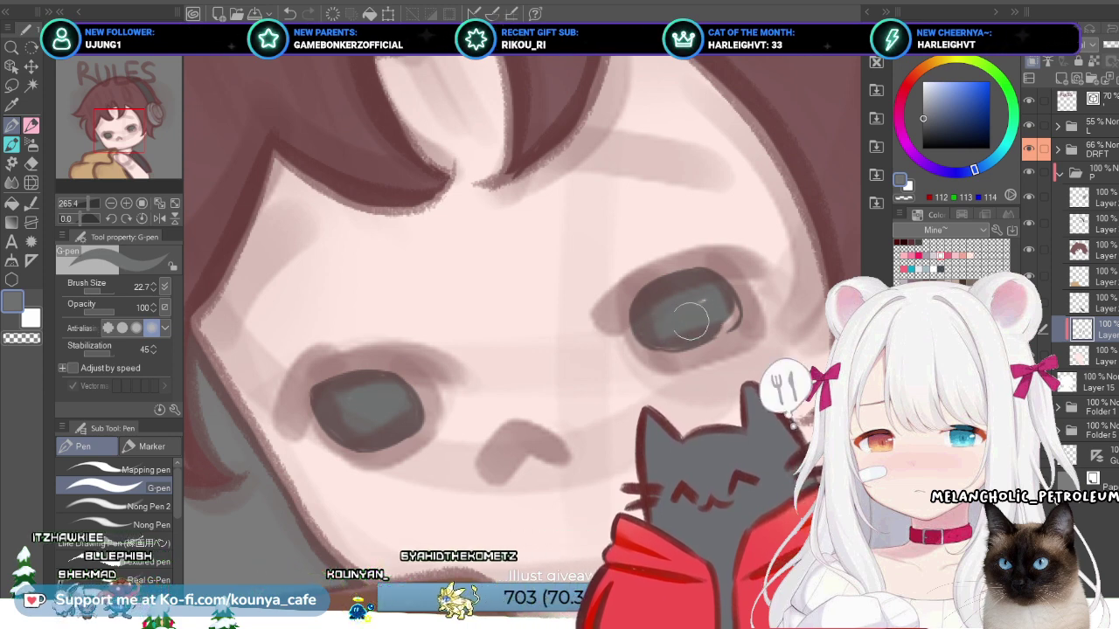
left_click_drag(691, 293, 723, 305)
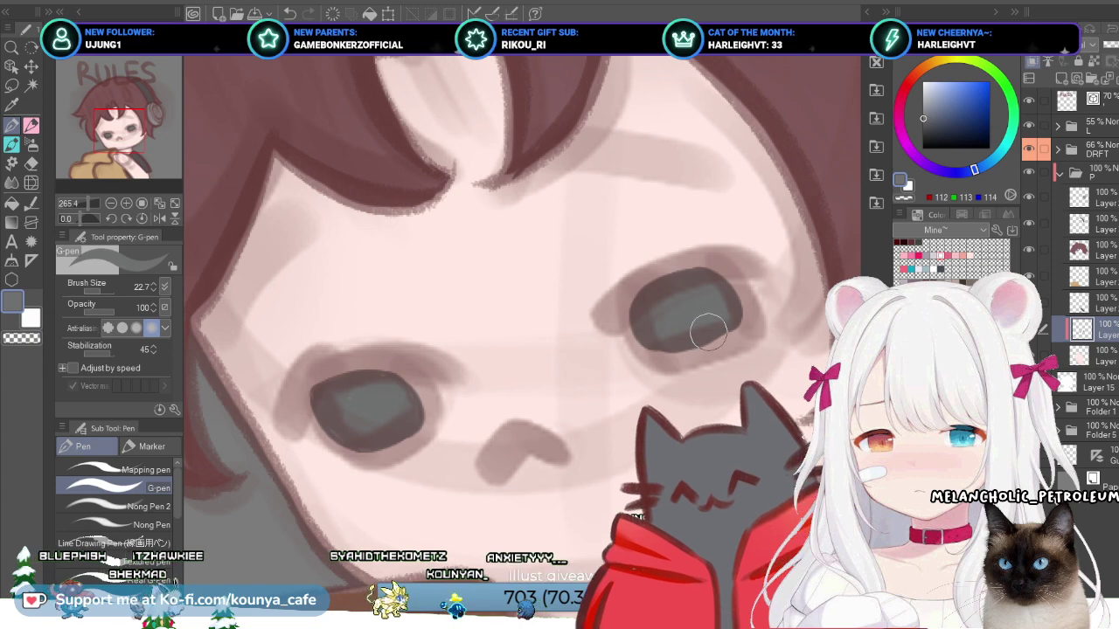
scroll(726, 323, "down", 5)
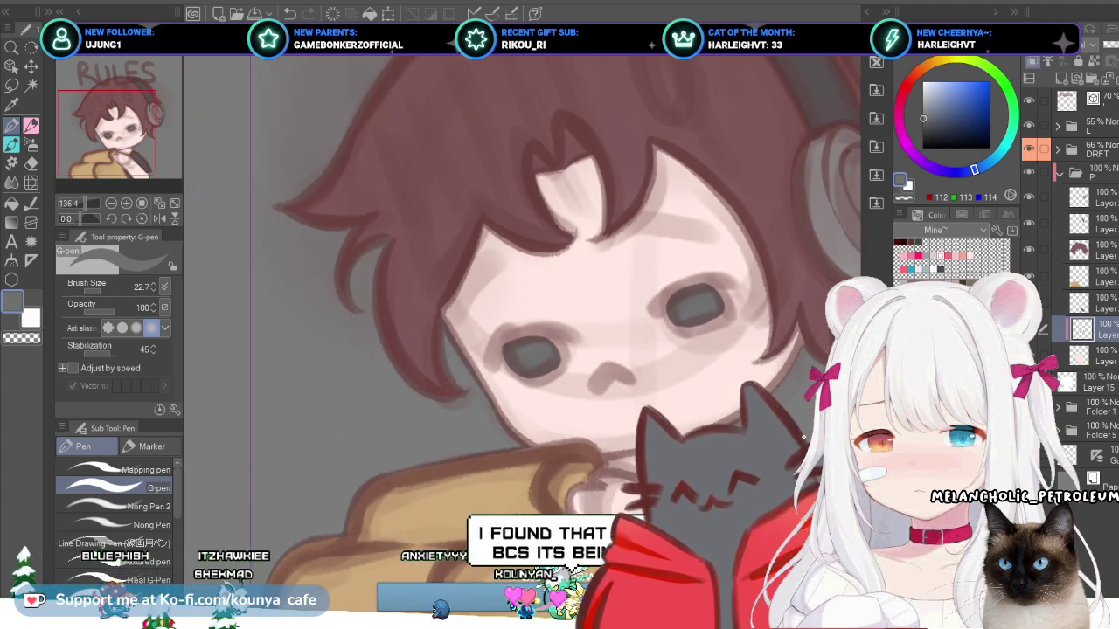
scroll(552, 339, "up", 1)
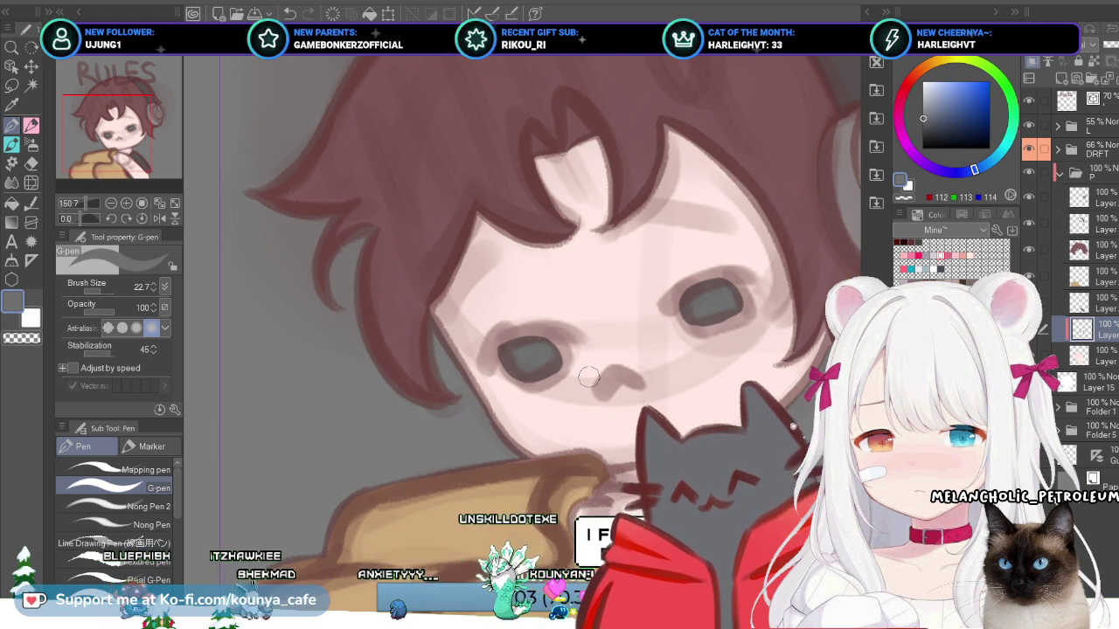
scroll(615, 407, "down", 3)
scroll(578, 292, "down", 2)
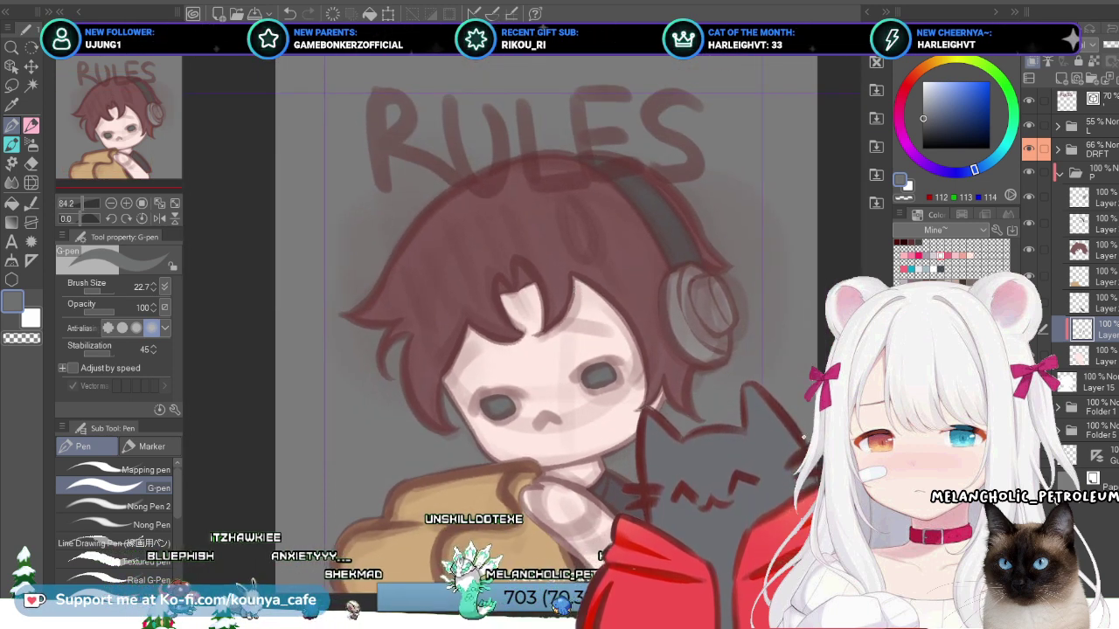
Step: Restore the L line art folder to 100% opacity
left_click(792, 427, "ctrl+shift")
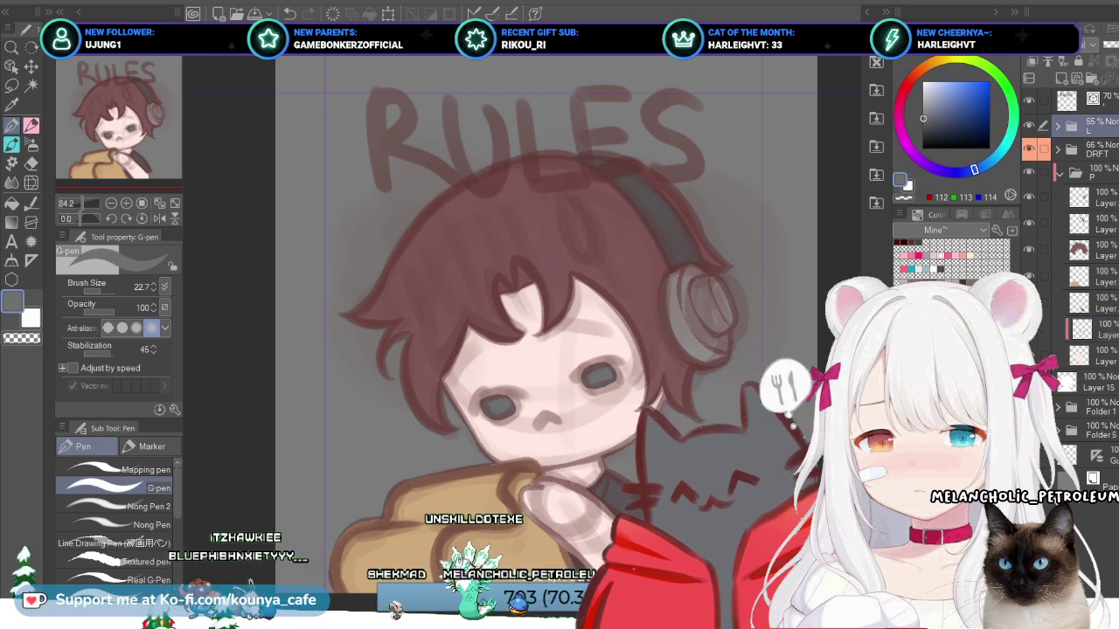
key("ctrl+z")
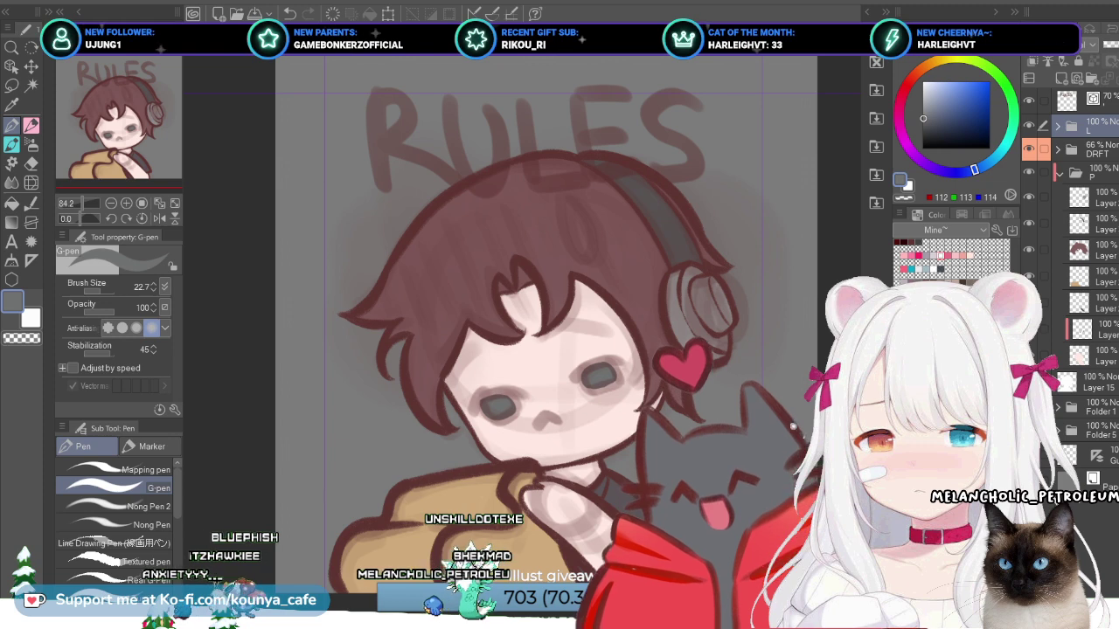
scroll(503, 609, "up", 2)
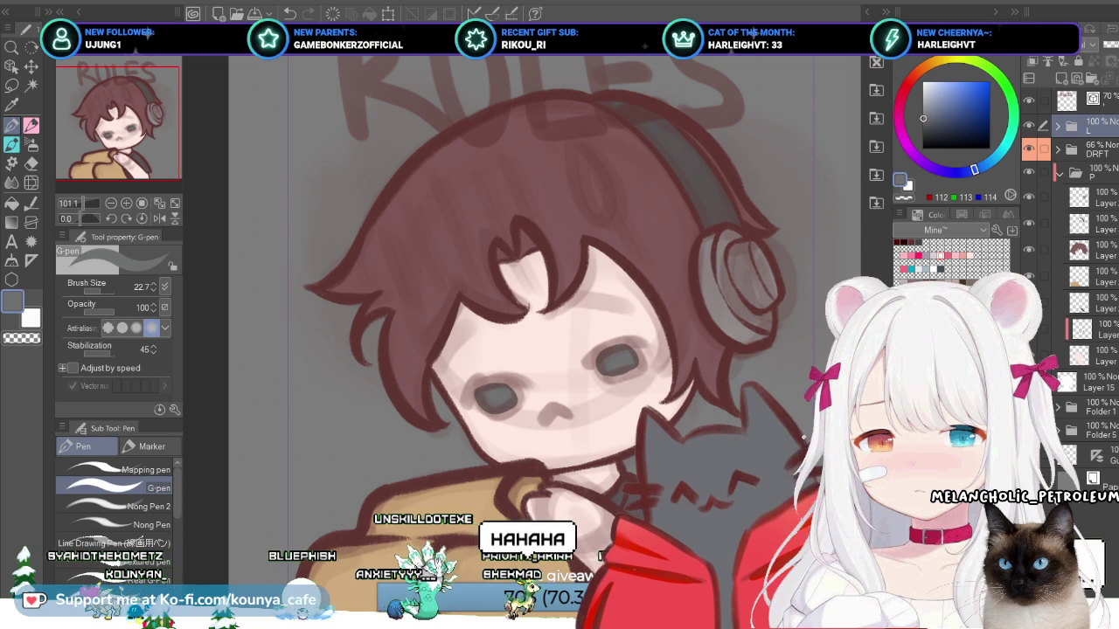
Step: Add a new vector layer above layer L 2 in the L folder and pick the dark reddish brown 94, 52, 49
left_click(1056, 125)
left_click(1079, 151)
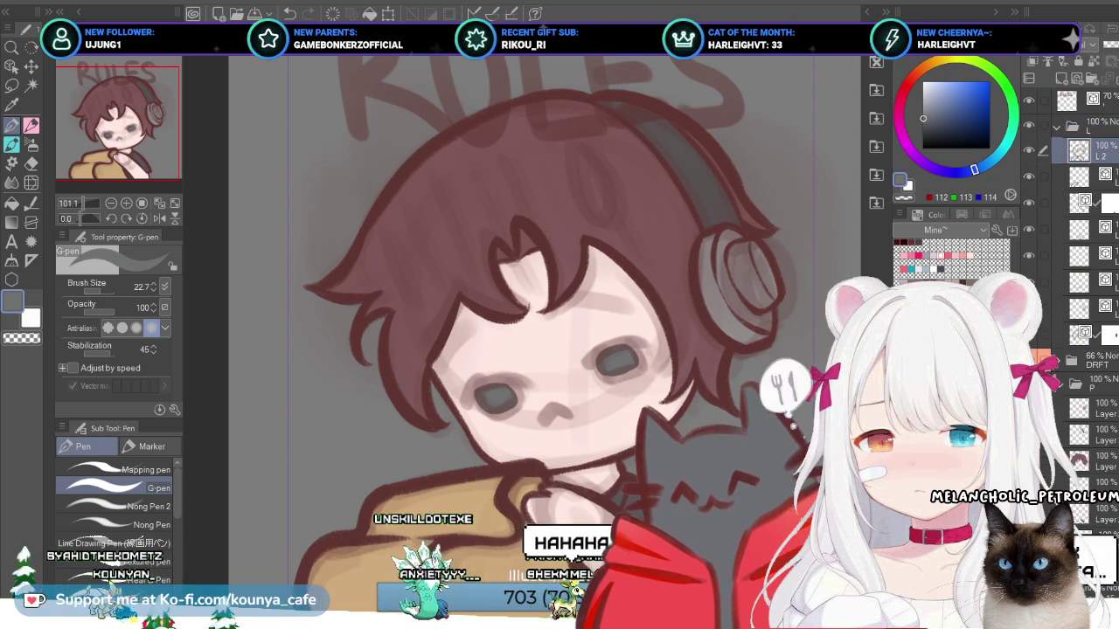
key("ctrl+shift+n")
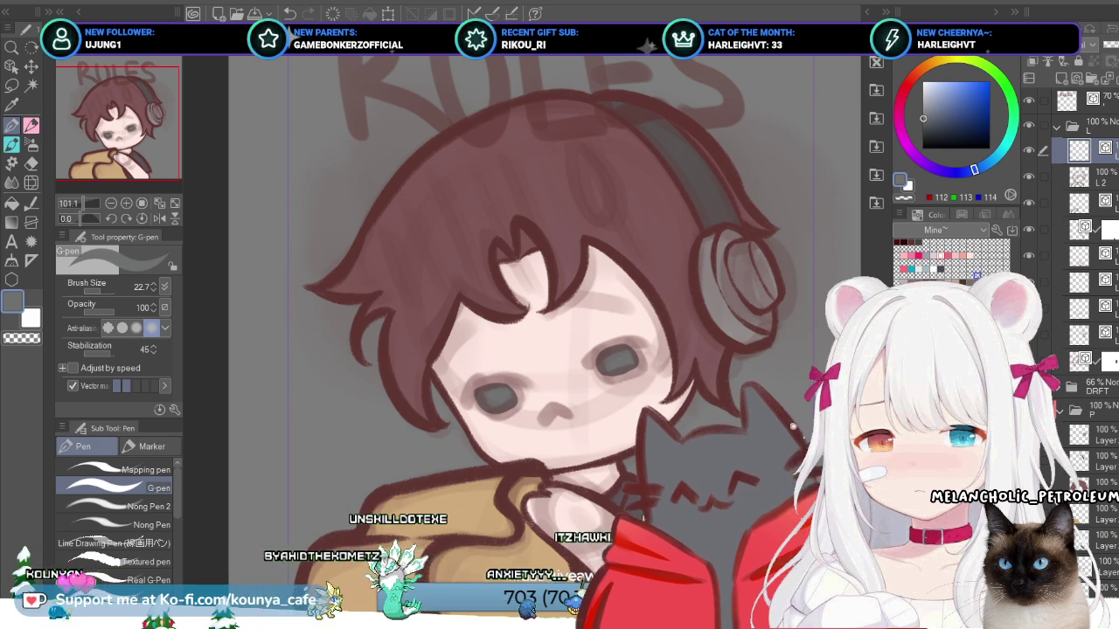
left_click(915, 249)
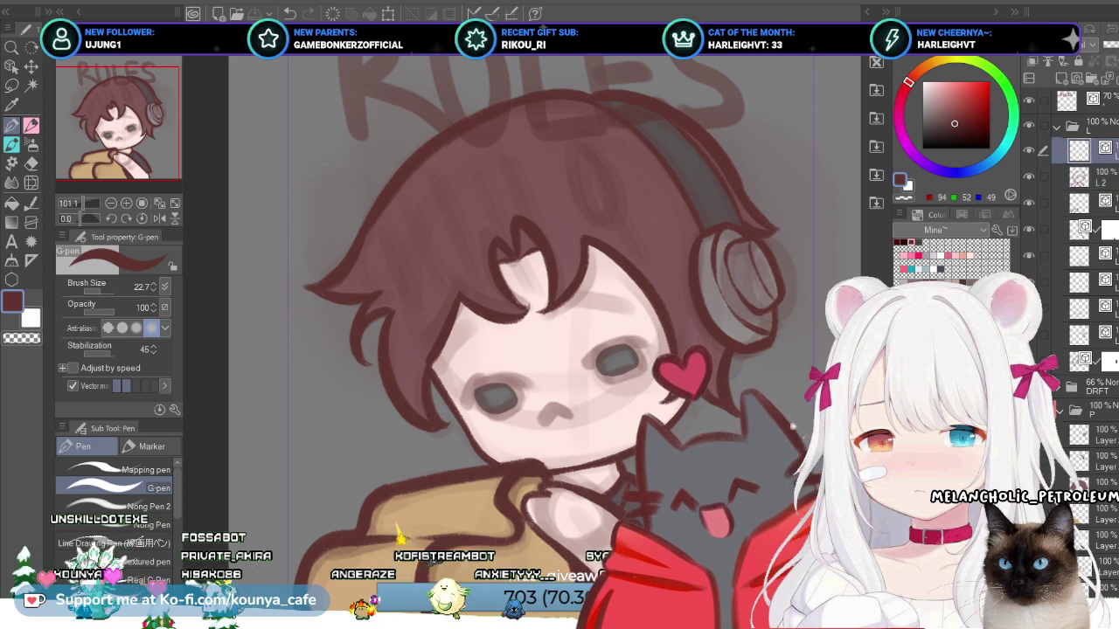
Step: Move layer L 2 above the new vector layer in the L folder
left_click(1084, 177)
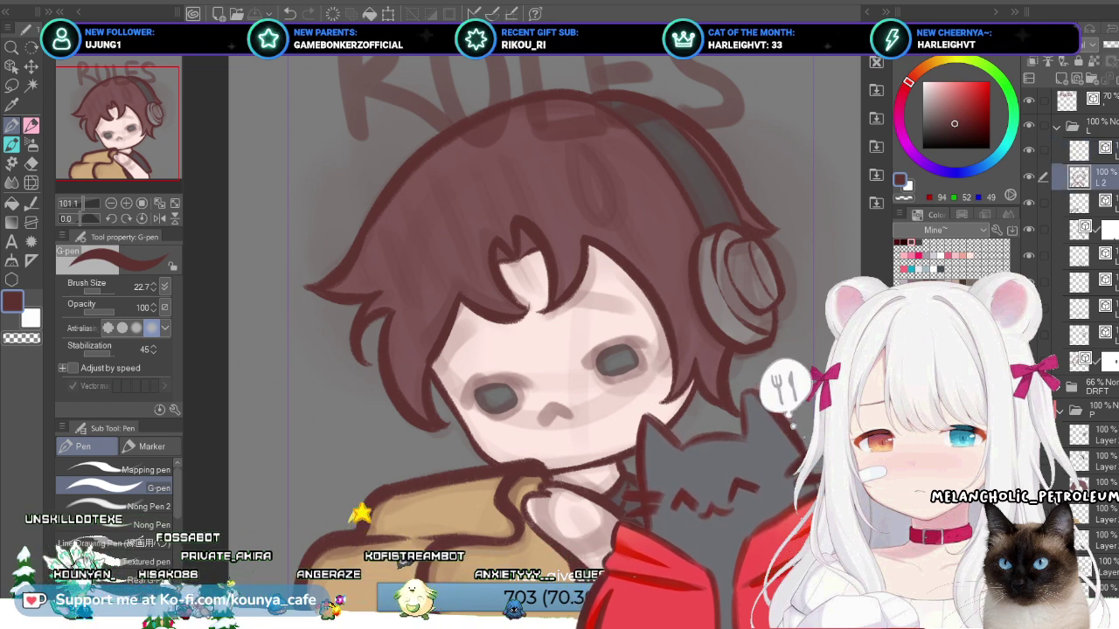
left_click(1083, 151)
left_click(1084, 176)
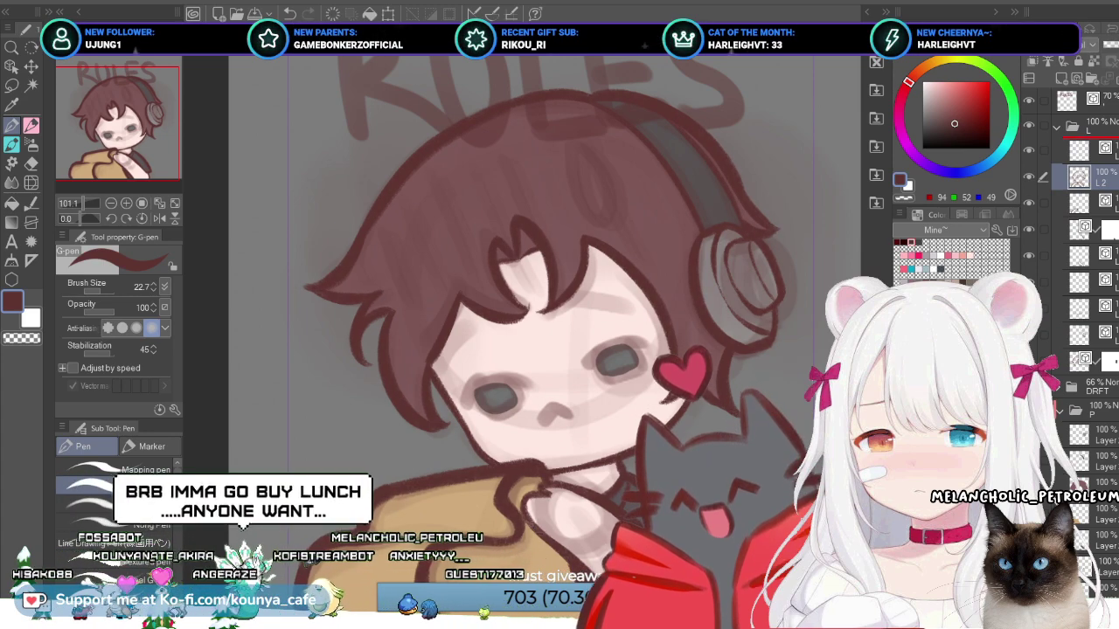
left_click(1084, 150)
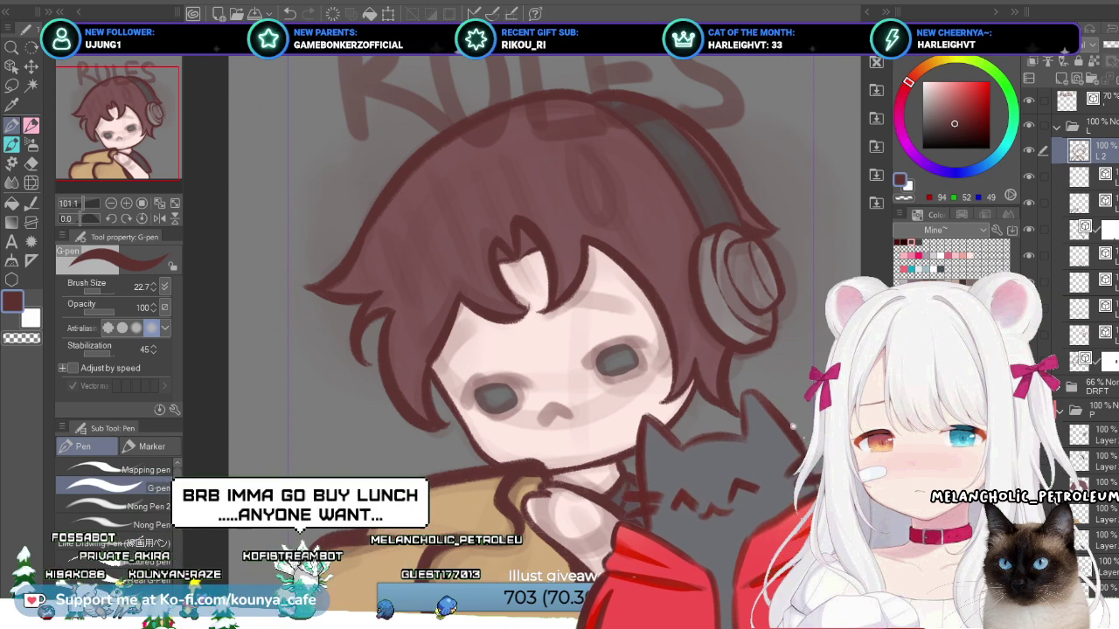
Step: Draw both eyebrows in dark brown on a vector layer of the L folder with the SU-Cream Pencil at 23
scroll(1084, 332, "down", 3)
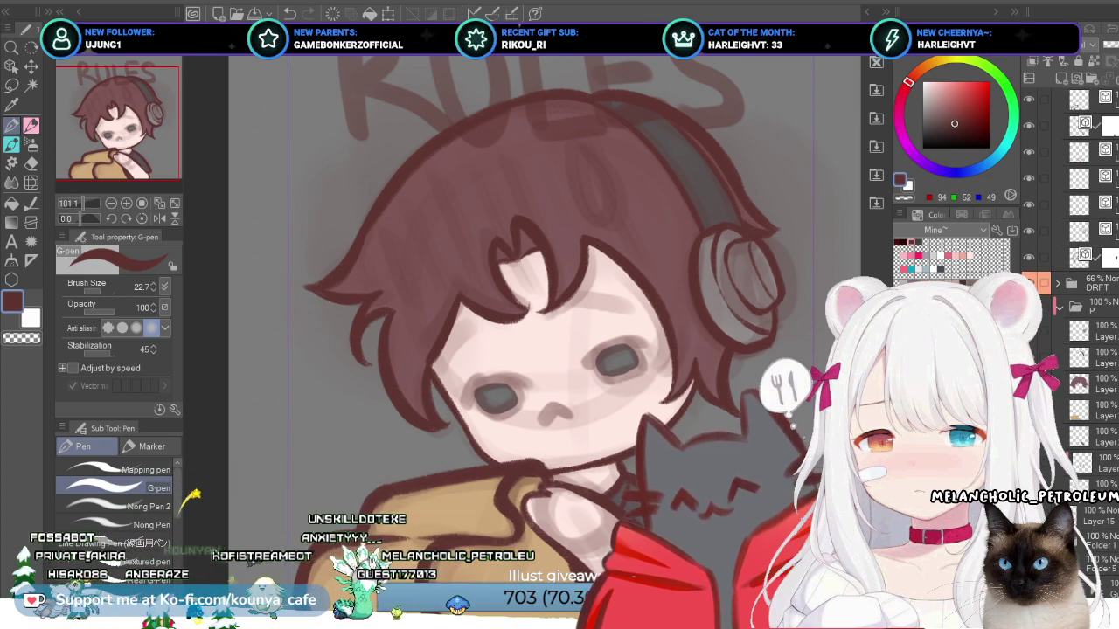
left_click(1084, 330)
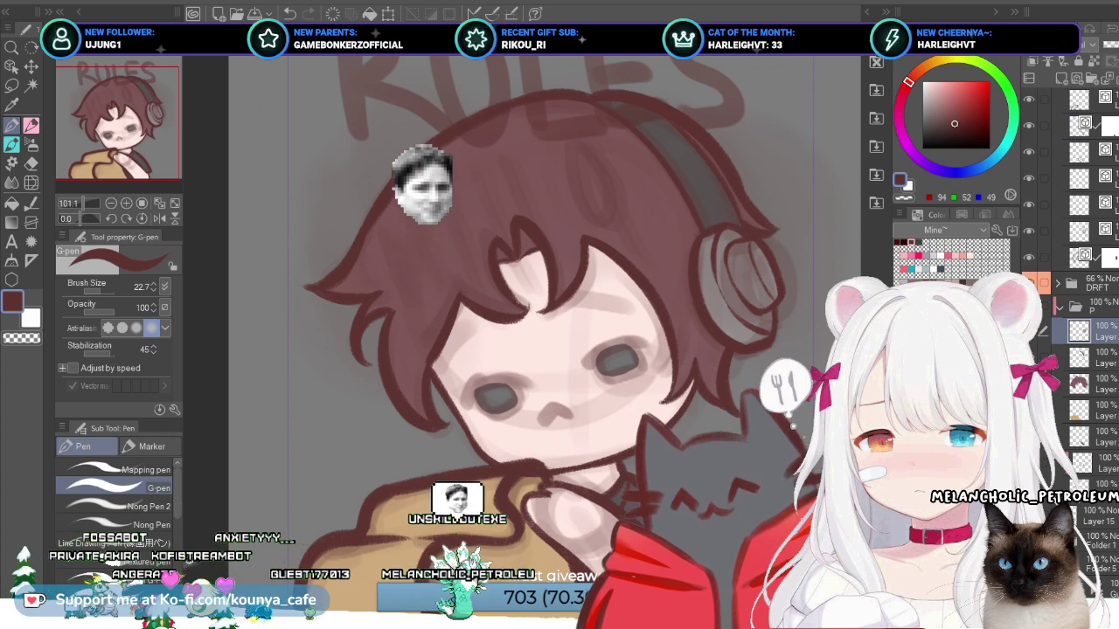
left_click(1044, 357)
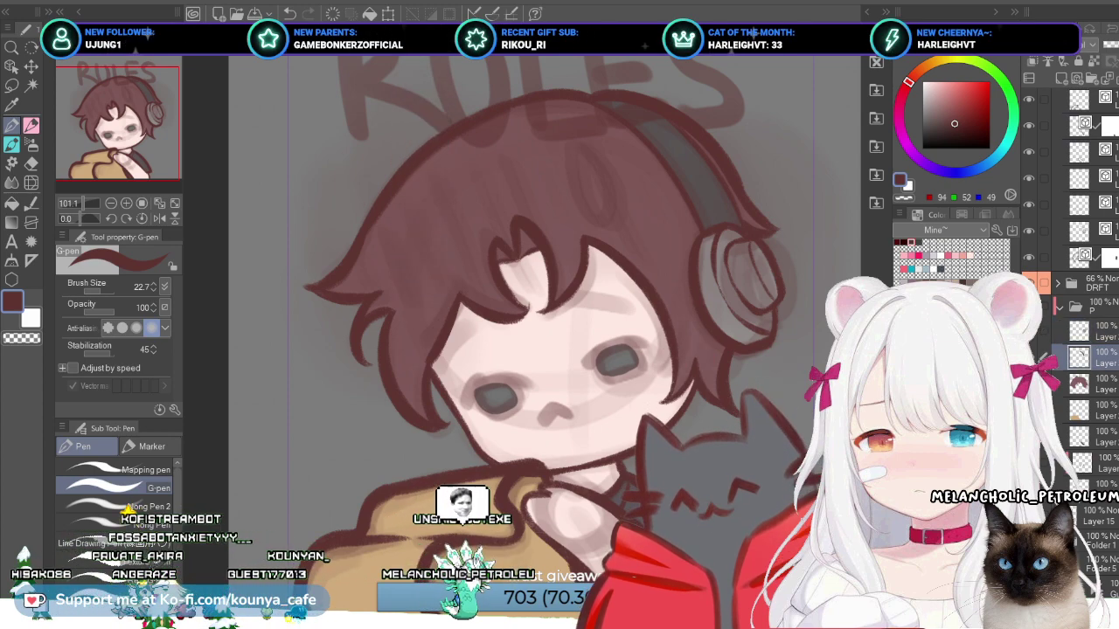
left_click(1078, 100)
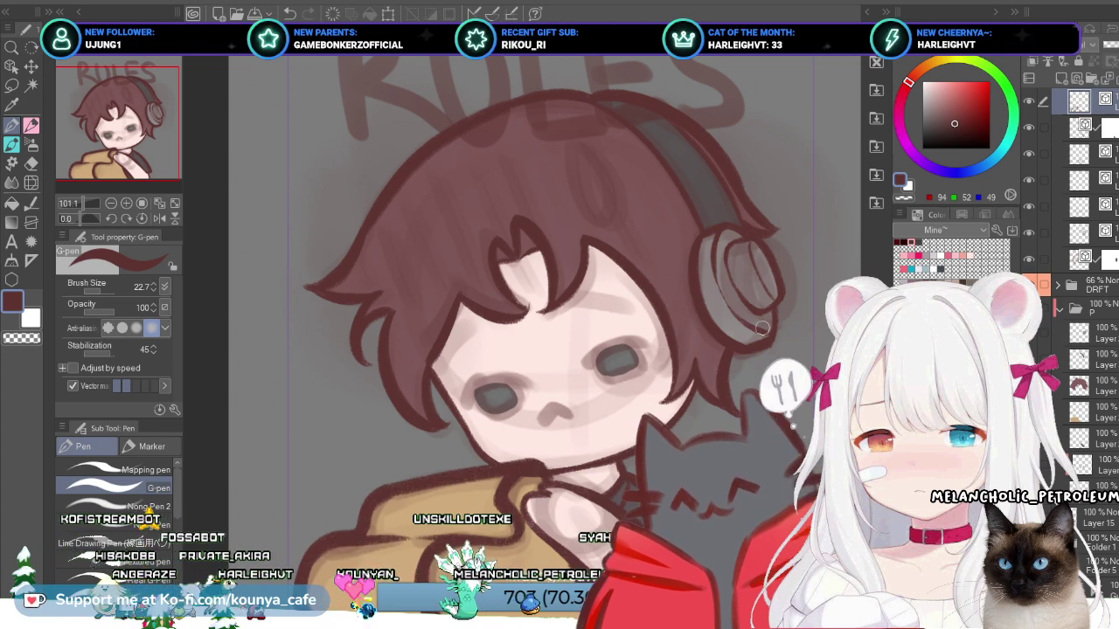
key("p")
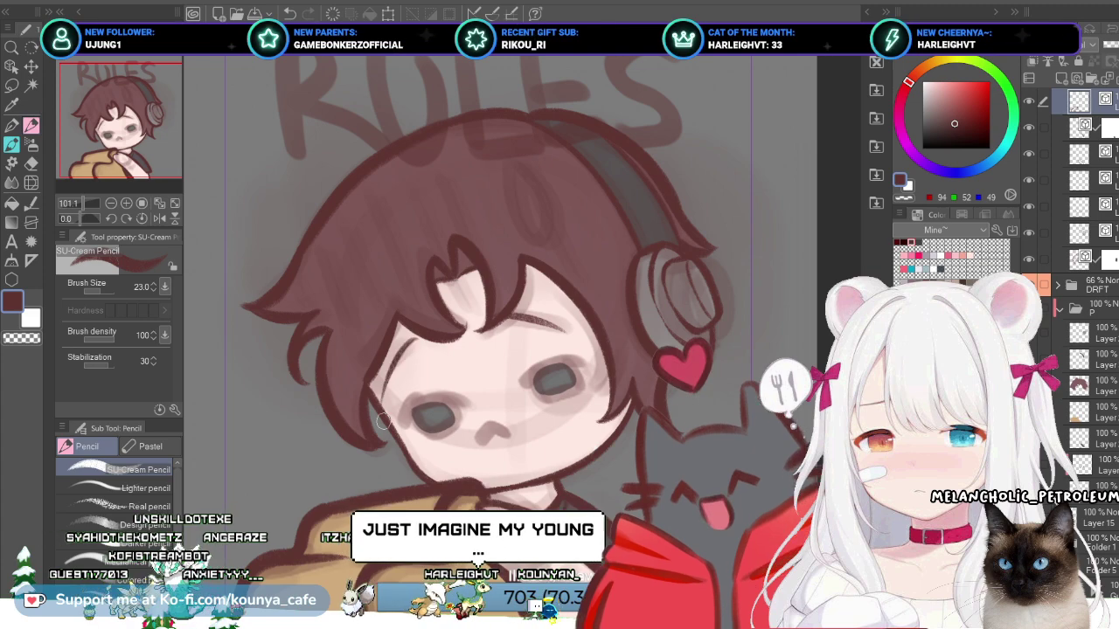
Step: Rotate the eyebrow on the right of the face clockwise so its outer end slopes down
left_click_drag(491, 315, 568, 334)
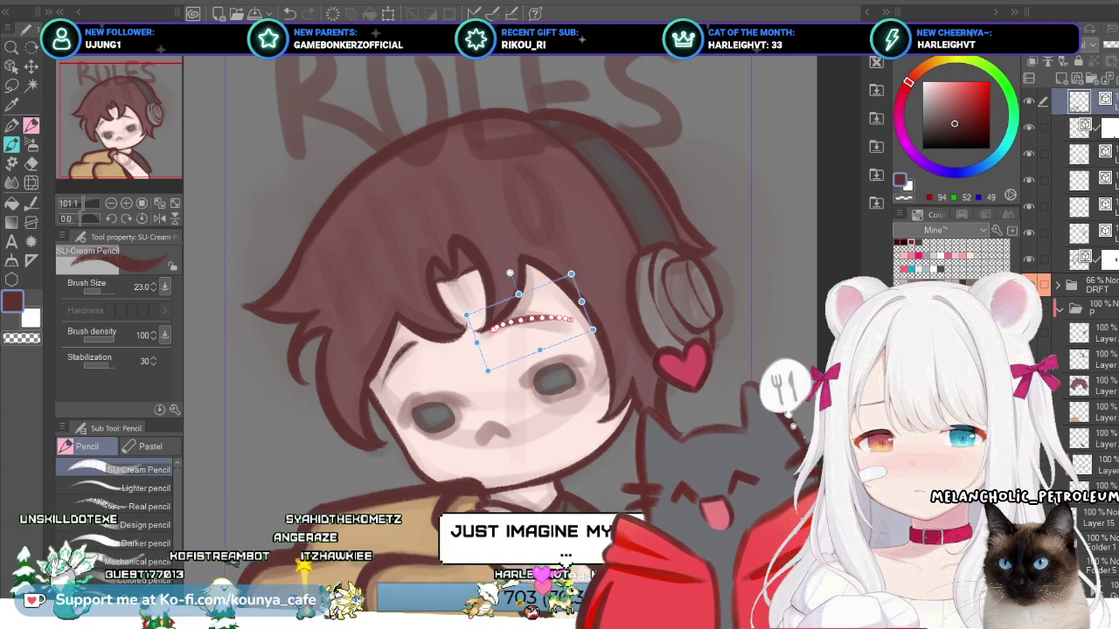
left_click_drag(594, 289, 593, 280)
left_click_drag(803, 436, 791, 425)
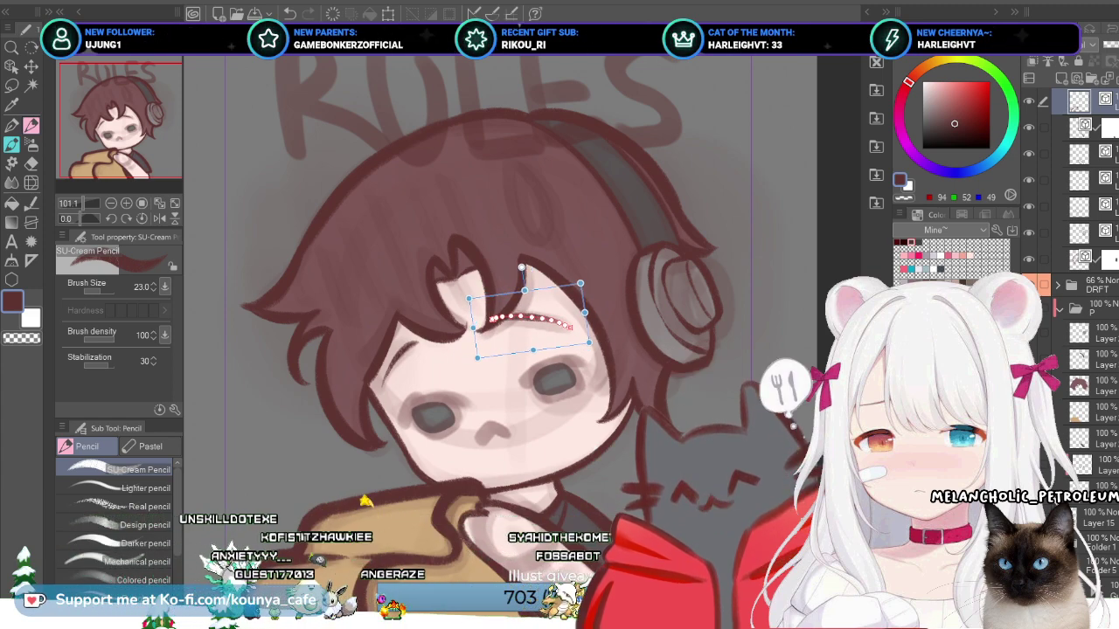
key("Return")
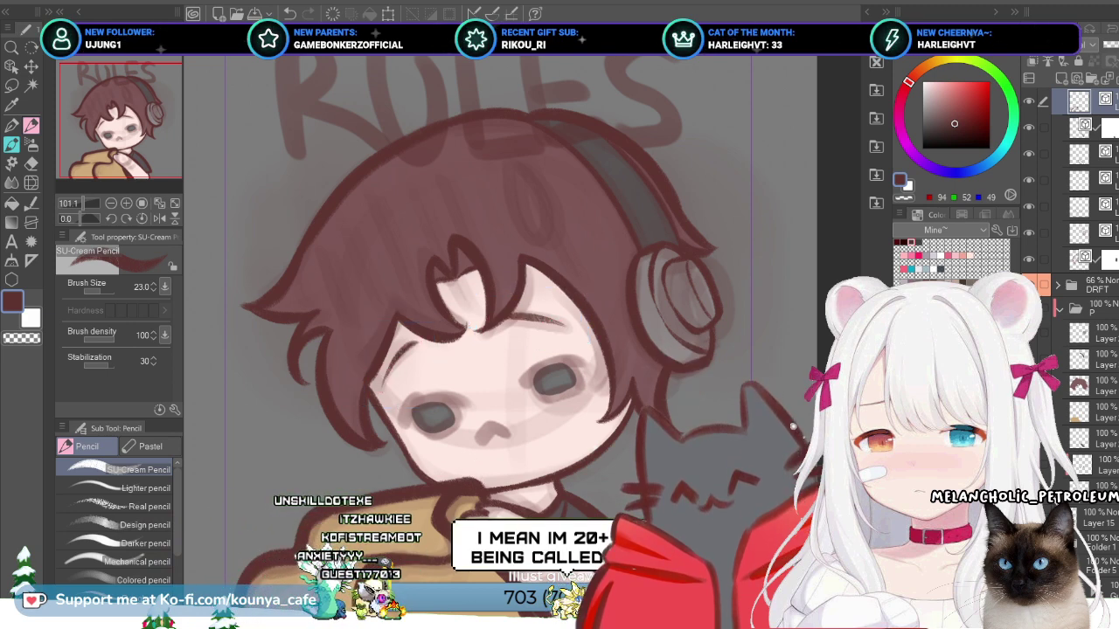
Step: Draw a thick dark brown upper lash line over the eye on the left of the face with the SU-Cream Pencil at 28
scroll(529, 404, "up", 3)
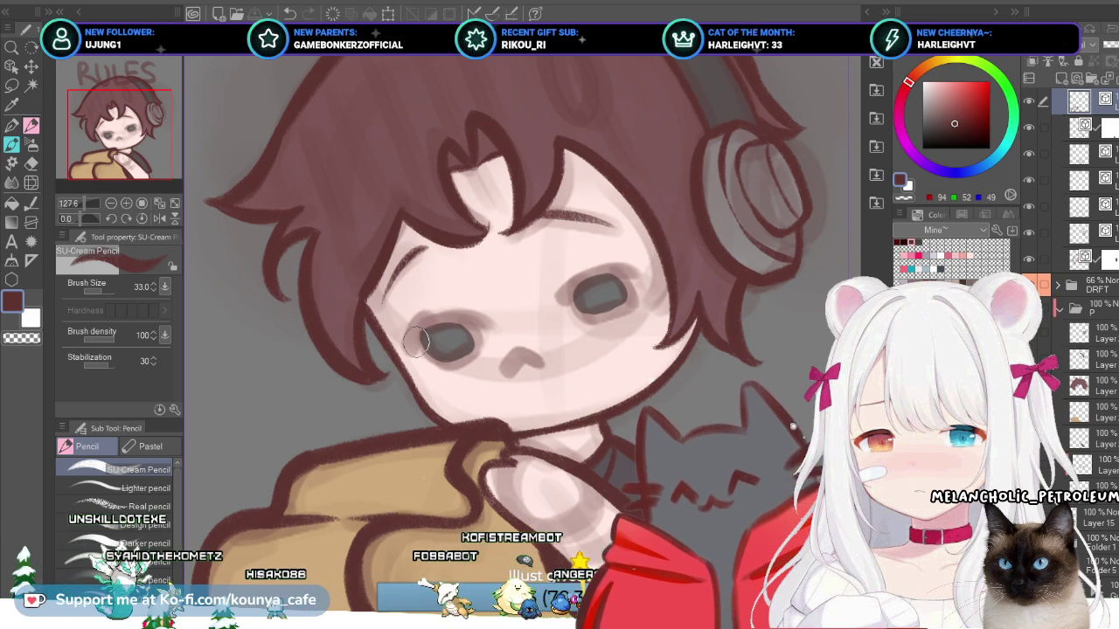
left_click_drag(409, 331, 486, 321)
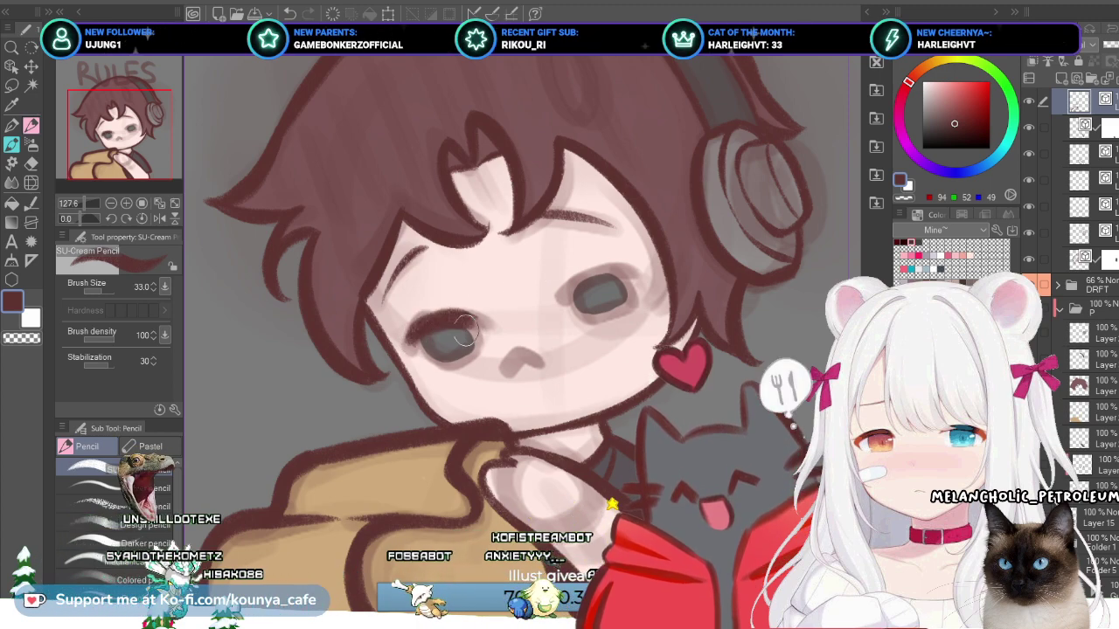
key("ctrl+z")
left_click_drag(407, 328, 479, 321)
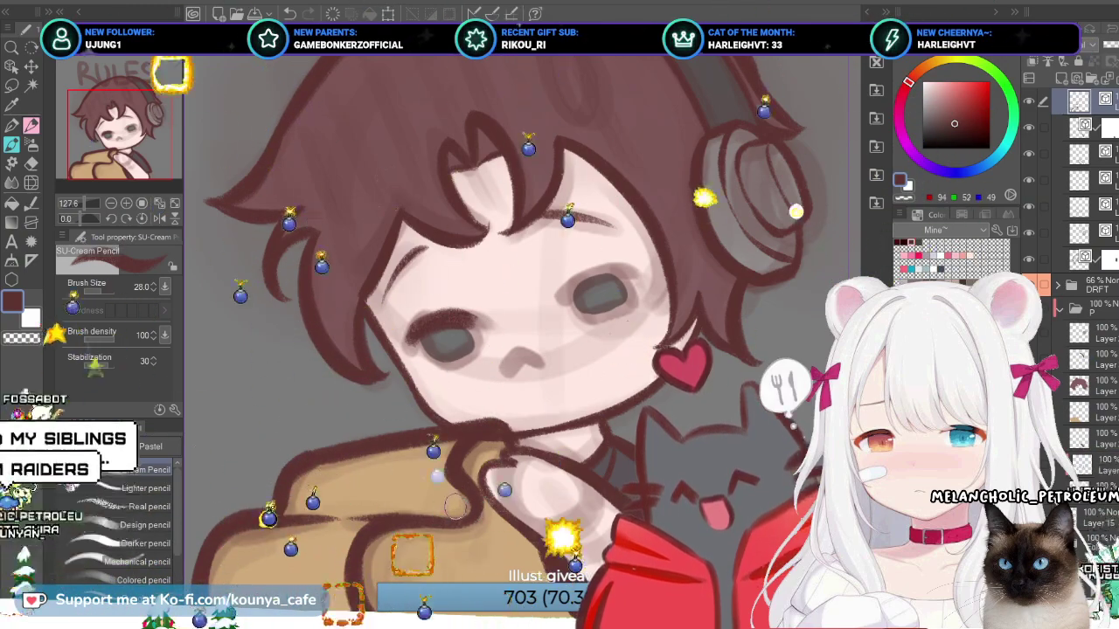
key("ctrl+z")
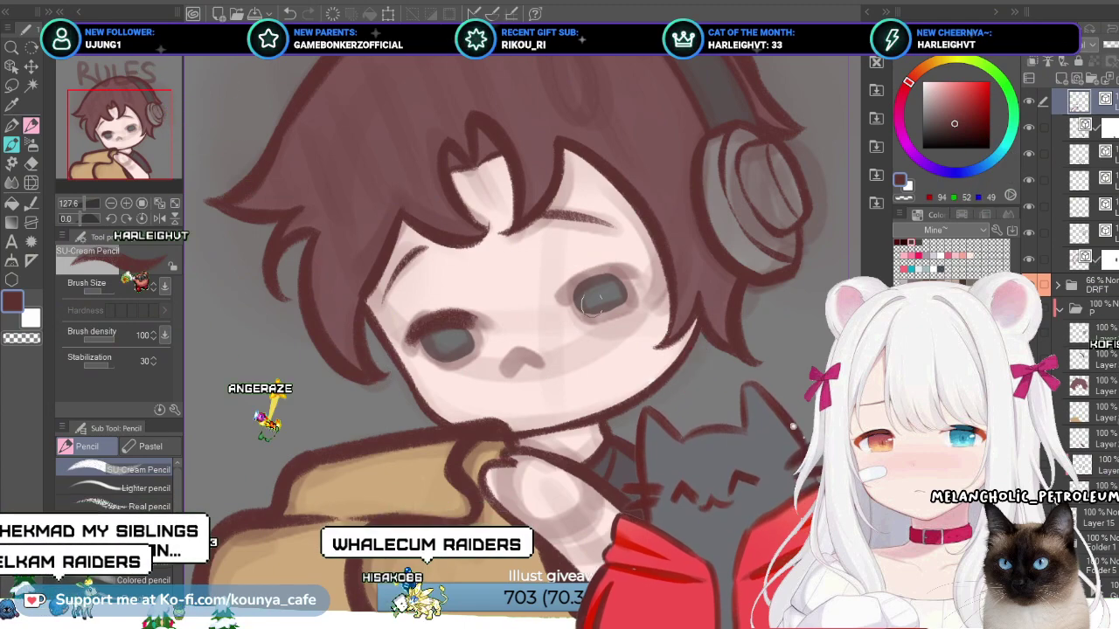
left_click_drag(548, 294, 589, 267)
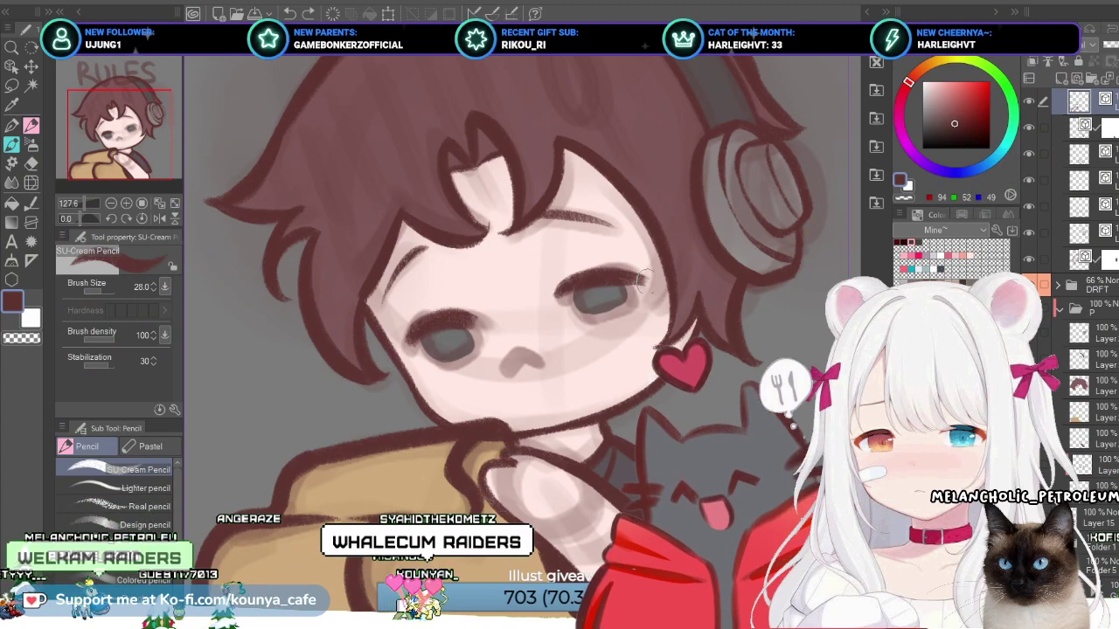
key("ctrl+z")
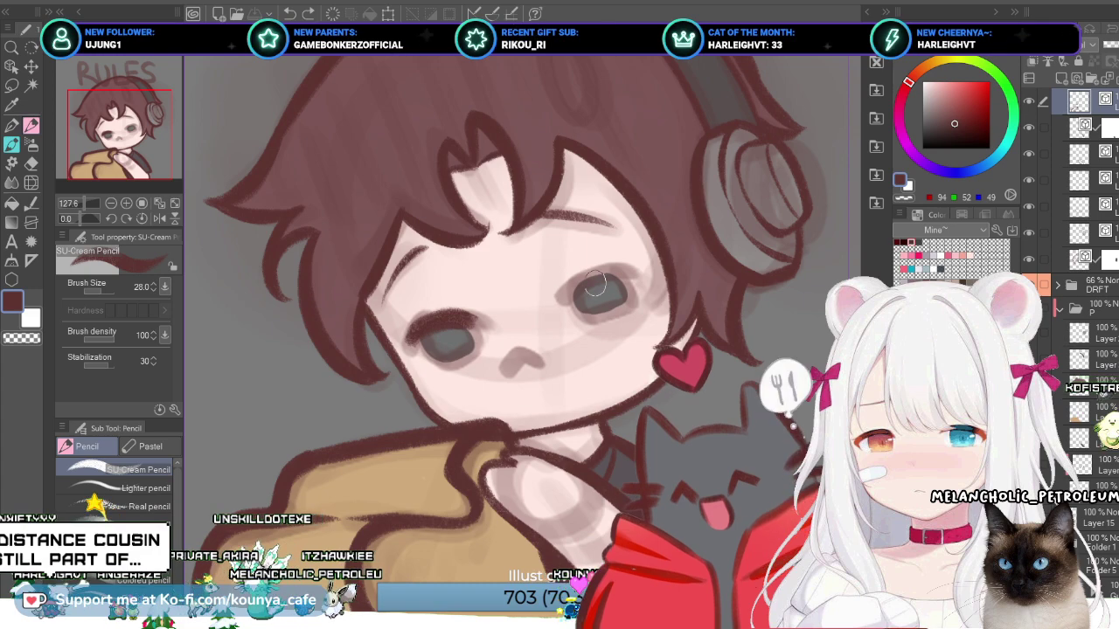
mouse_move(564, 301)
left_mouse_down()
mouse_move(576, 277)
mouse_move(585, 292)
mouse_move(560, 303)
mouse_move(635, 282)
mouse_move(573, 287)
mouse_move(560, 300)
mouse_move(580, 274)
mouse_move(633, 278)
left_mouse_up()
key("ctrl+z")
left_click_drag(559, 296, 637, 276)
key("ctrl+z")
left_click_drag(559, 296, 644, 276)
key("ctrl+z")
left_click_drag(559, 295, 644, 276)
key("ctrl+z")
left_click_drag(559, 296, 644, 276)
key("ctrl+z")
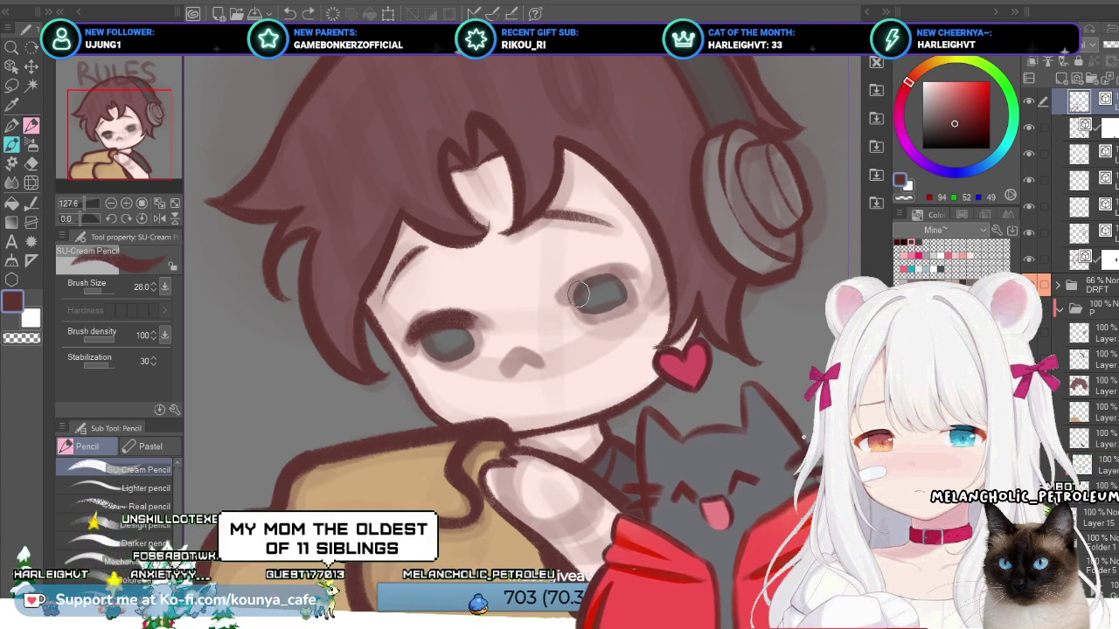
Step: Draw a curved upper lash line over the eye on the right of the face at brush size 28 and adjust its placement slightly toward the nose
left_click_drag(568, 298, 638, 287)
key("ctrl+t")
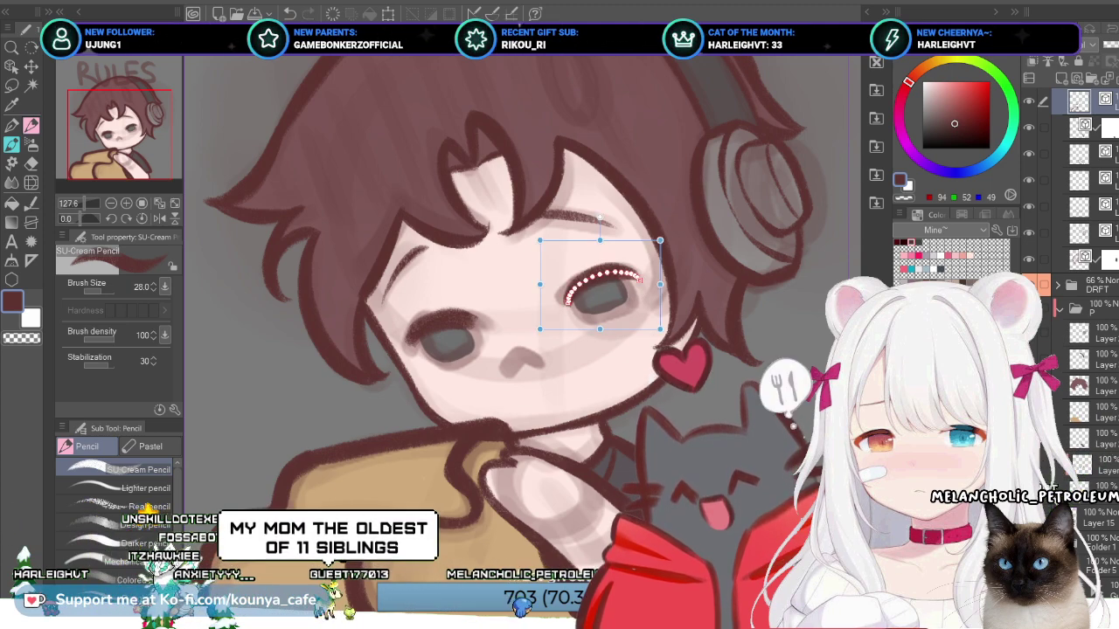
key("ctrl+z")
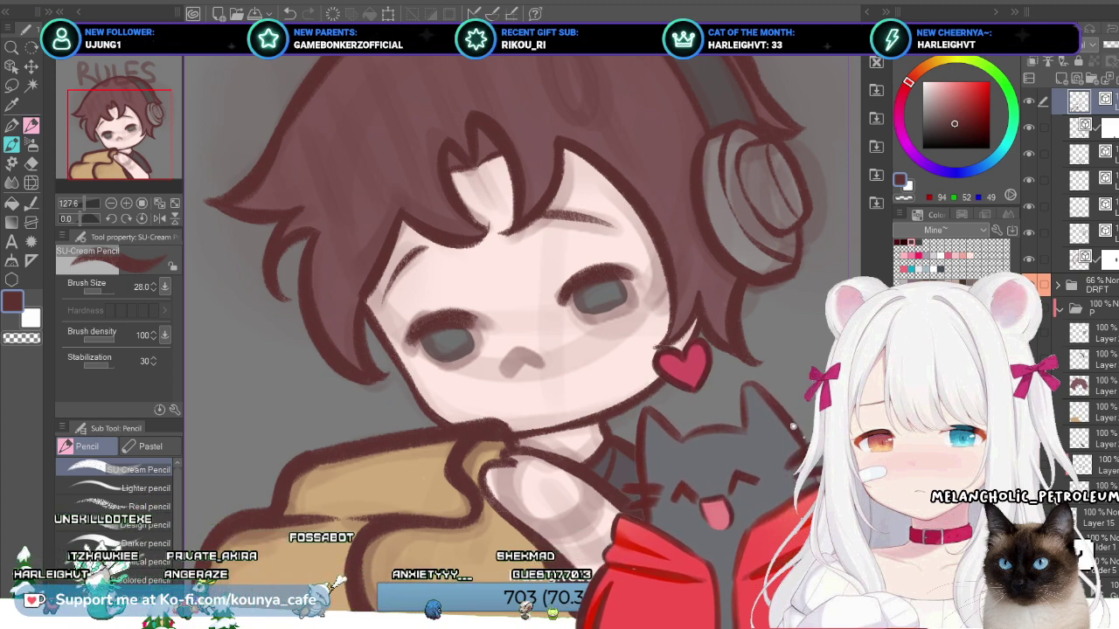
Step: Ink the curved eyebrow farther from the headphones with the SU-Cream Pencil at size 28
left_click_drag(427, 249, 381, 305)
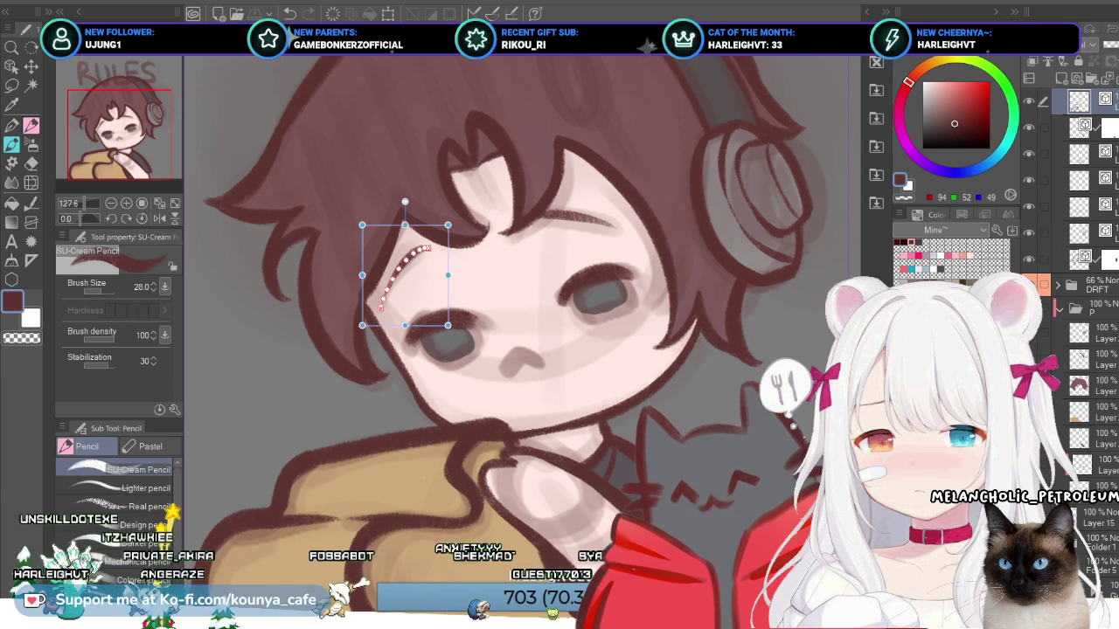
key("ctrl+z")
left_click_drag(516, 341, 476, 367)
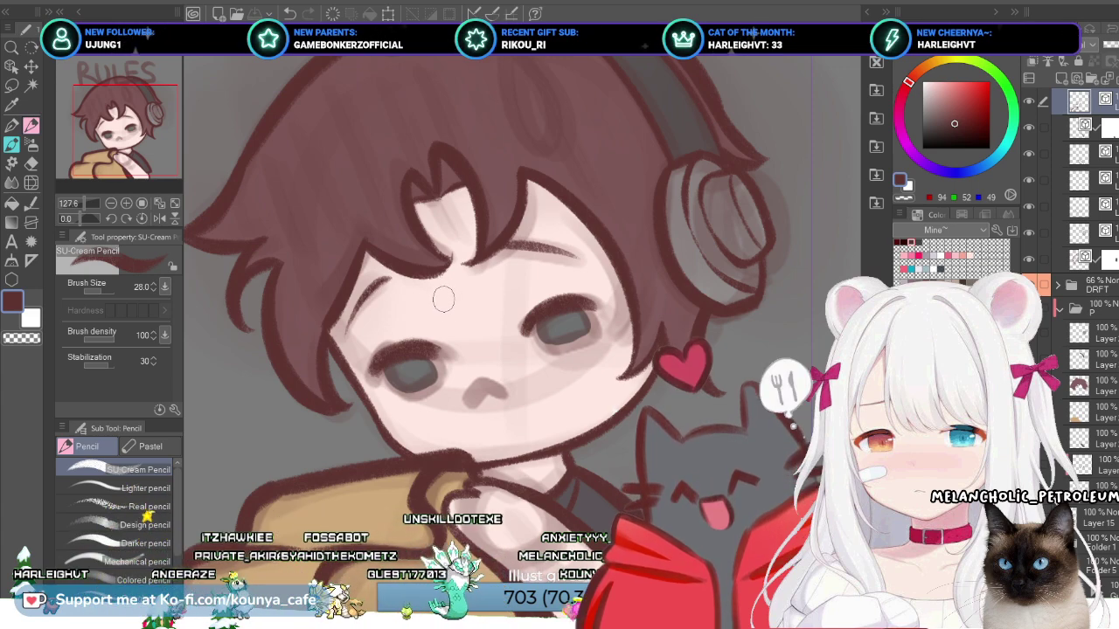
left_click_drag(448, 301, 416, 300)
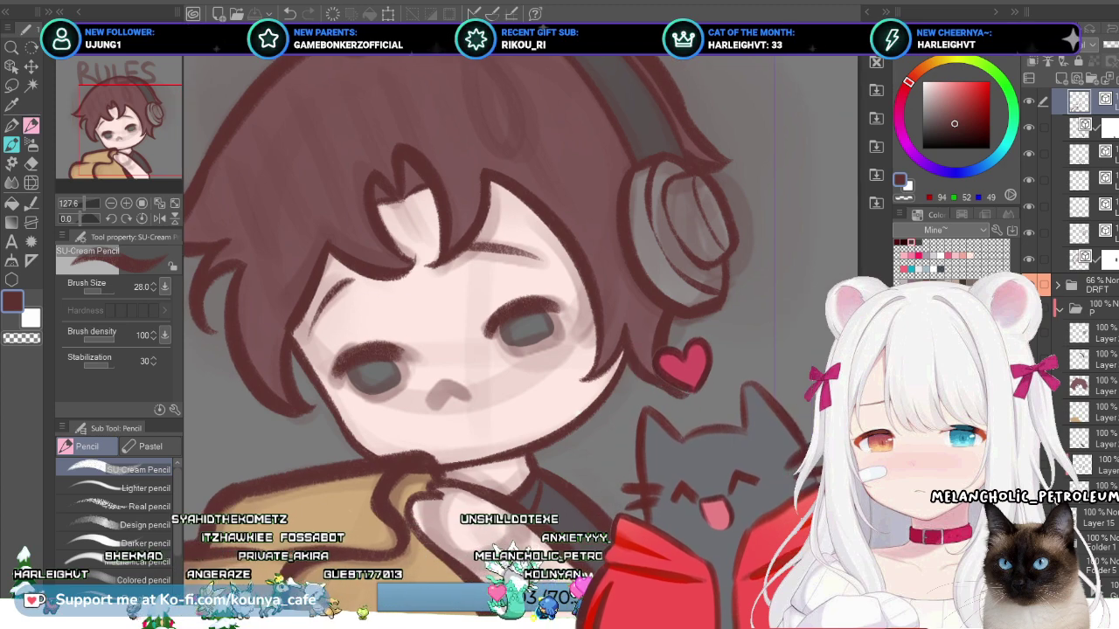
left_click_drag(376, 347, 429, 373)
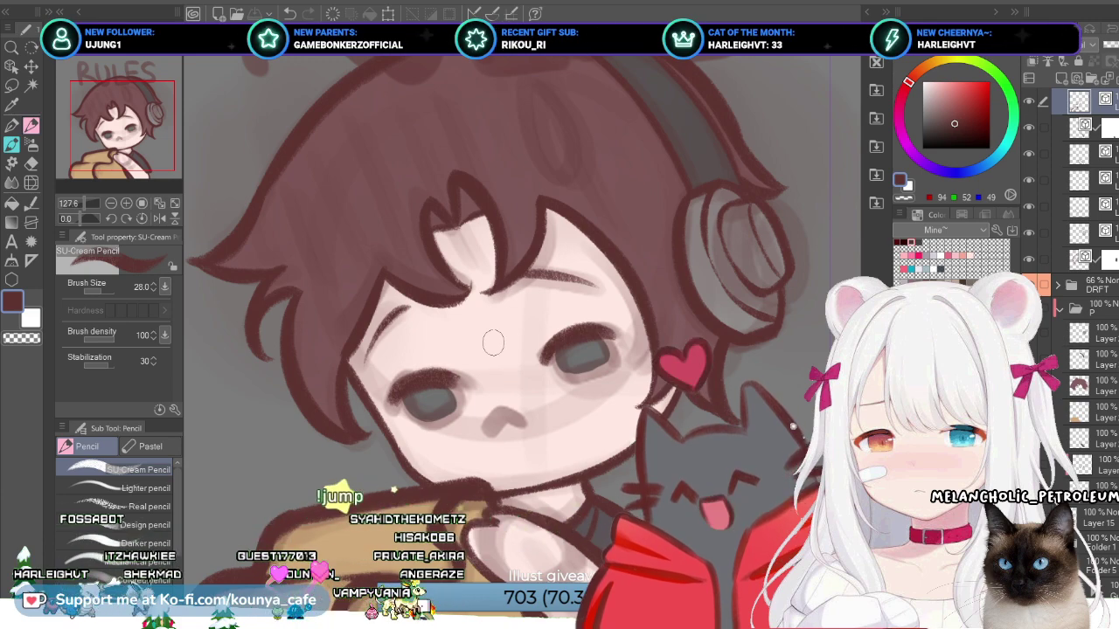
Step: Ink a thick, arched upper eyelid line over the eye nearer the headphones, using the size 28 pencil
scroll(507, 332, "up", 1)
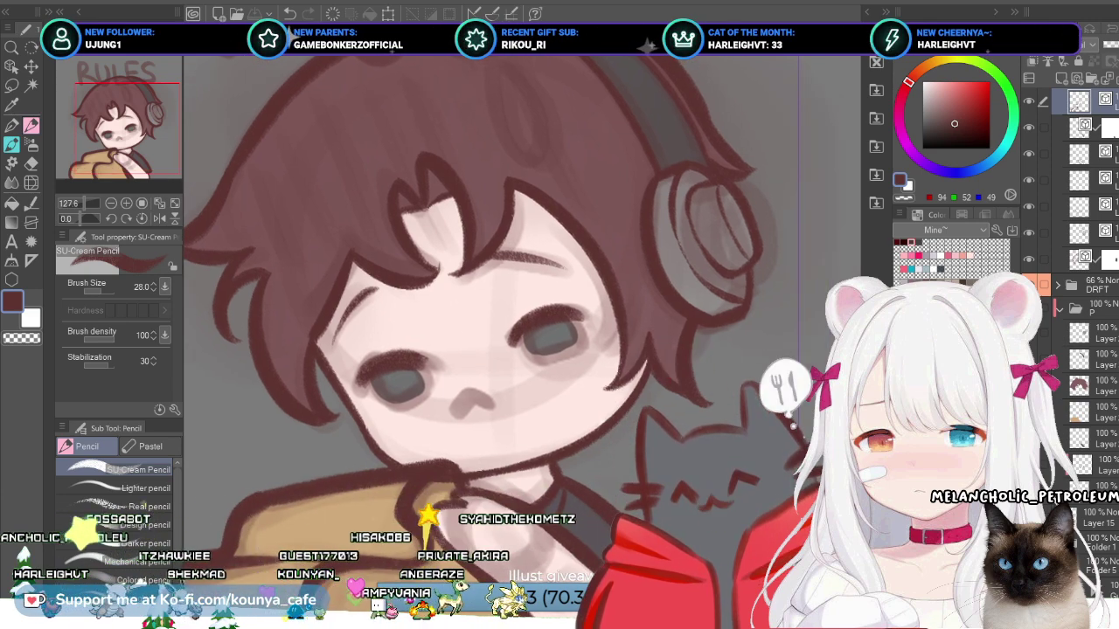
scroll(507, 332, "up", 1)
scroll(454, 358, "down", 2)
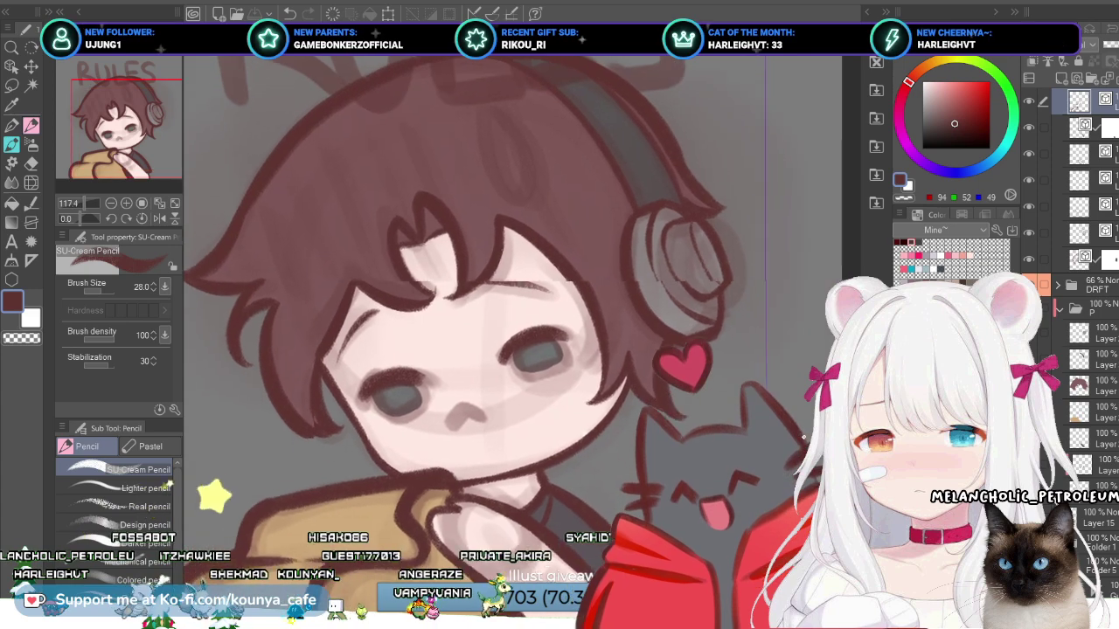
key("ctrl+v")
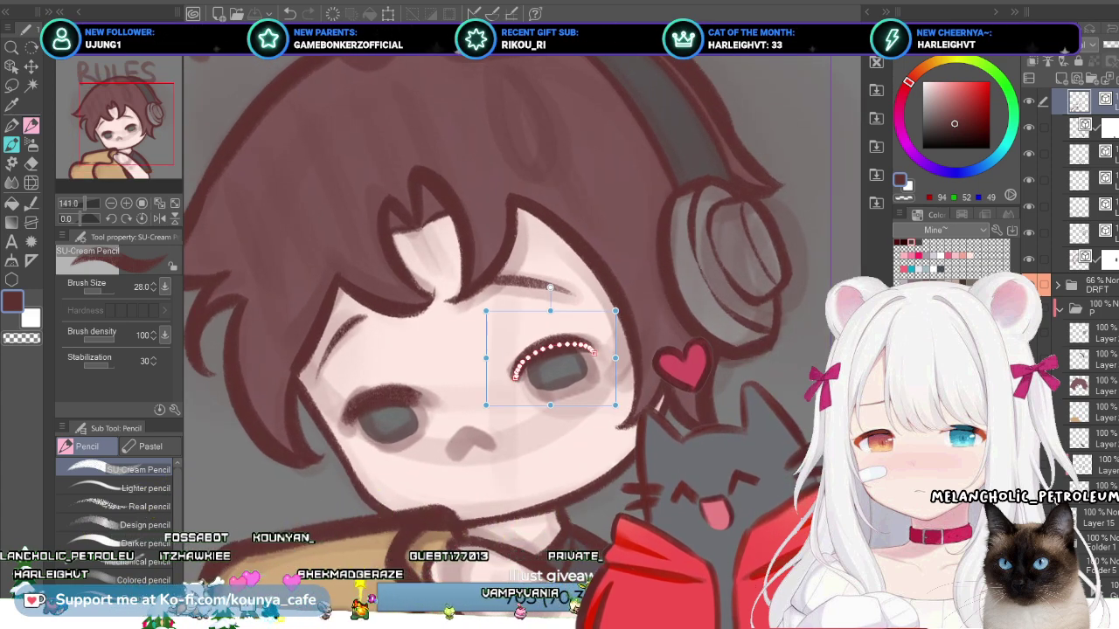
key("ctrl+z")
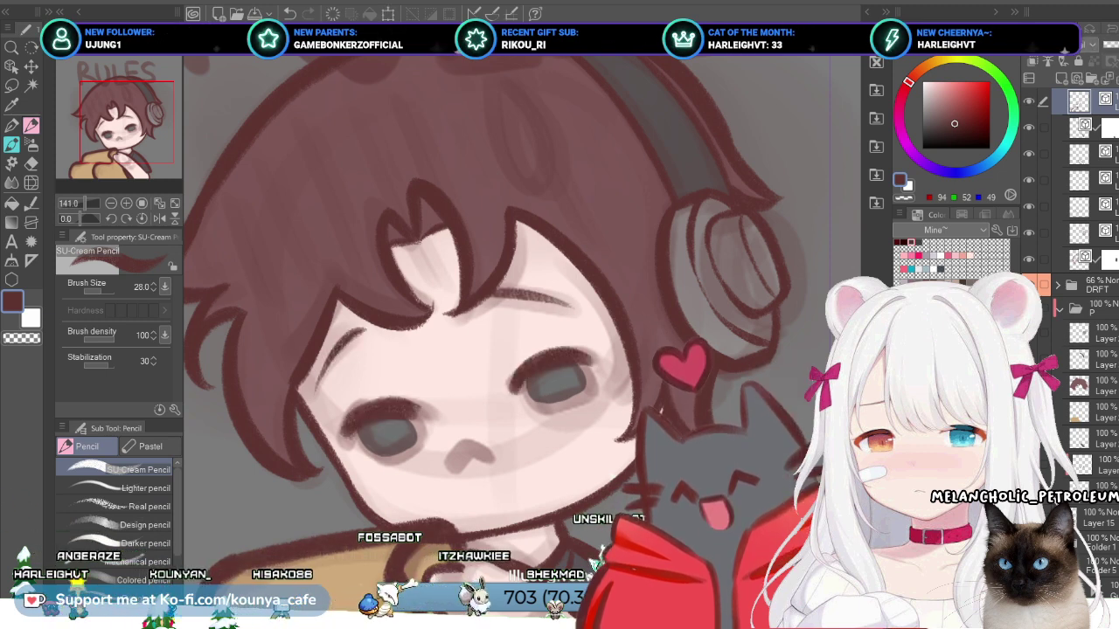
Step: Ink the arched upper eyelid line of the eye farther from the headphones, then select the layer below the line layer
left_click(1080, 127)
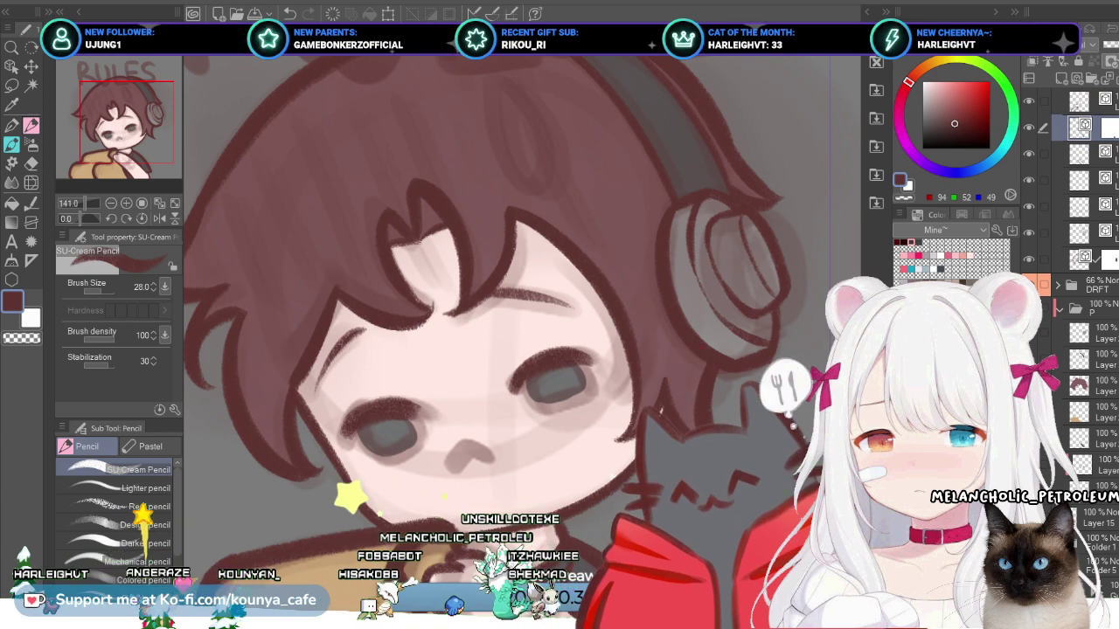
left_click(381, 411, "ctrl")
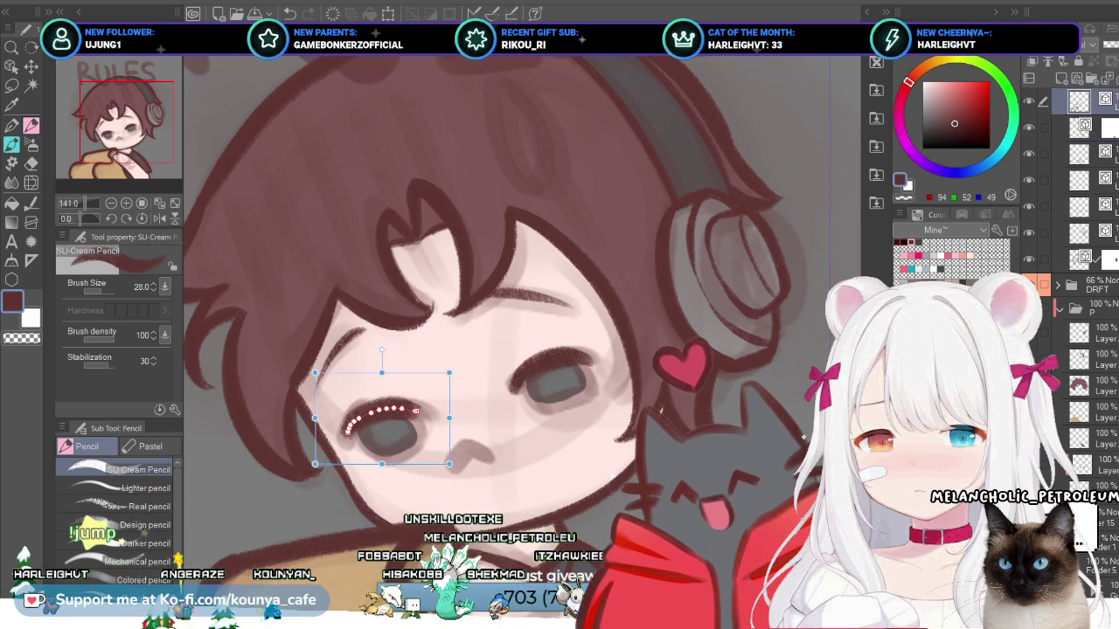
left_click(1079, 126)
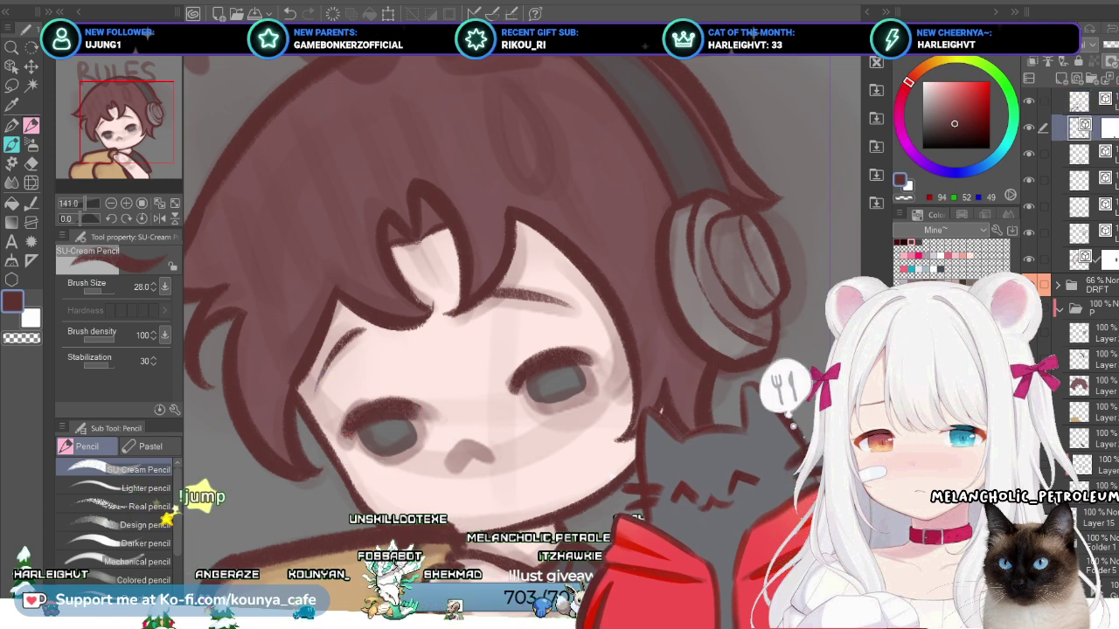
left_click(1080, 100)
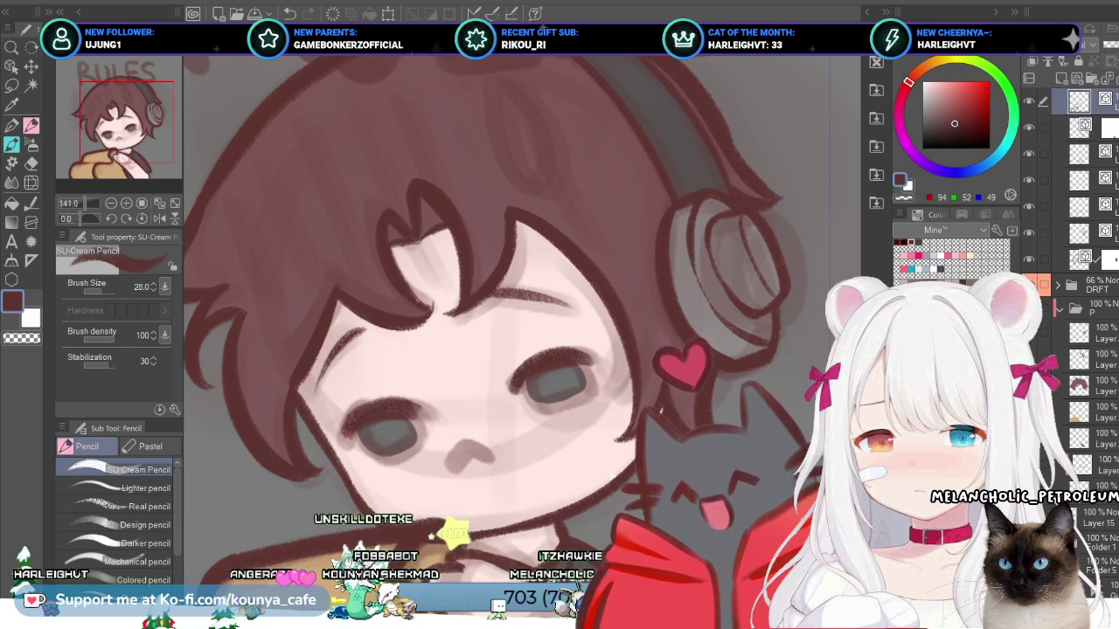
left_click(1080, 126)
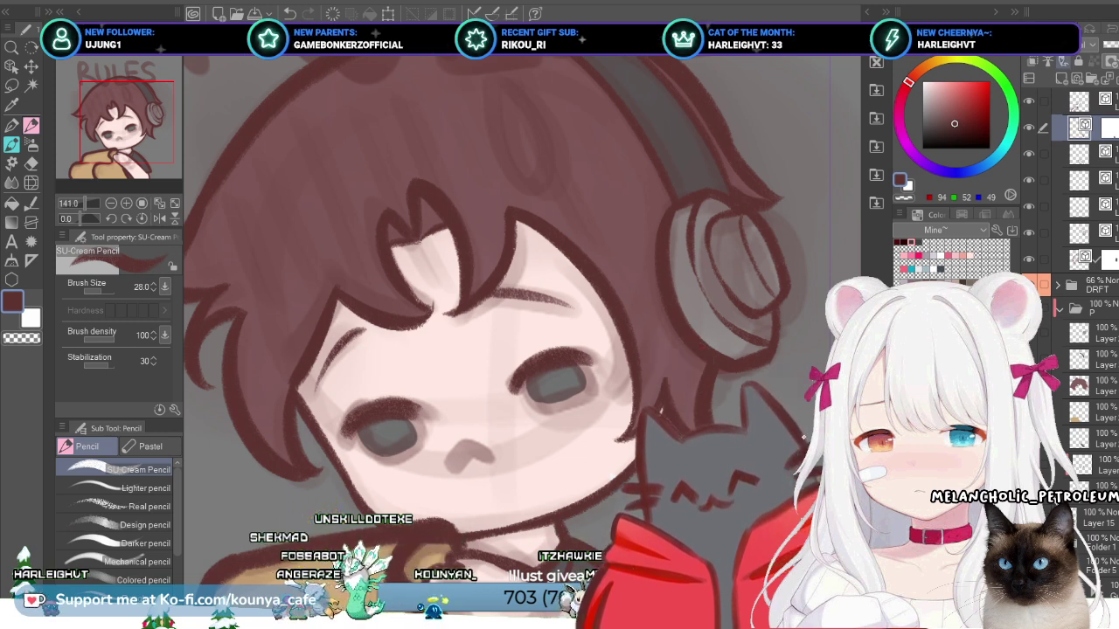
Step: On a new layer below the top line layer, outline the lower edges of both eyes with the pencil at size 10.7
key("ctrl+shift+n")
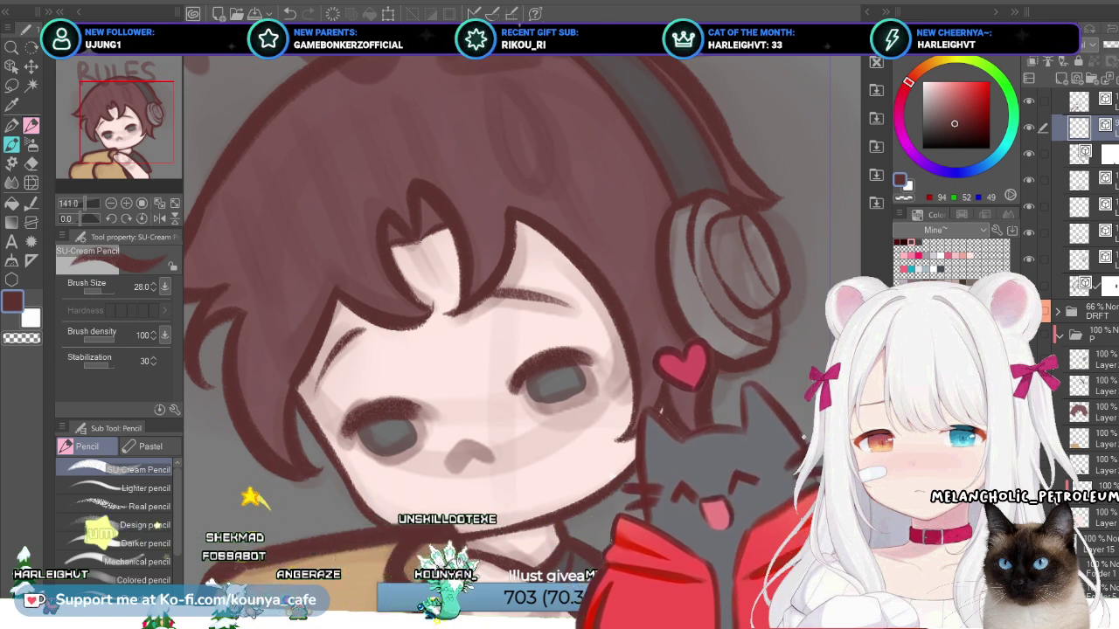
key("alt+]")
key("alt+[")
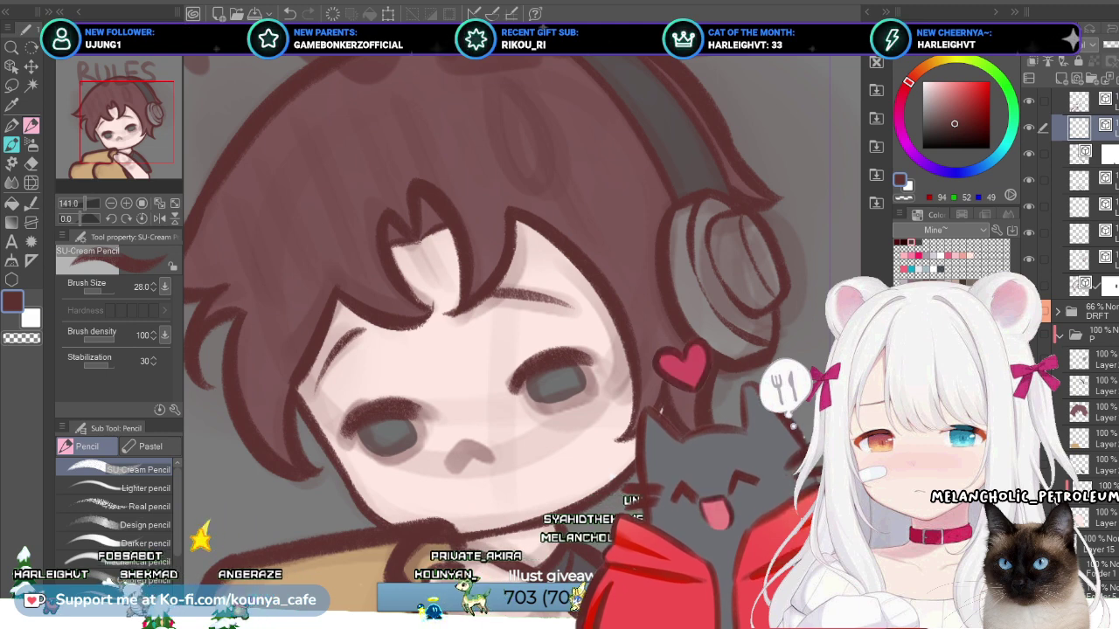
key("[")
key("[")
key("[")
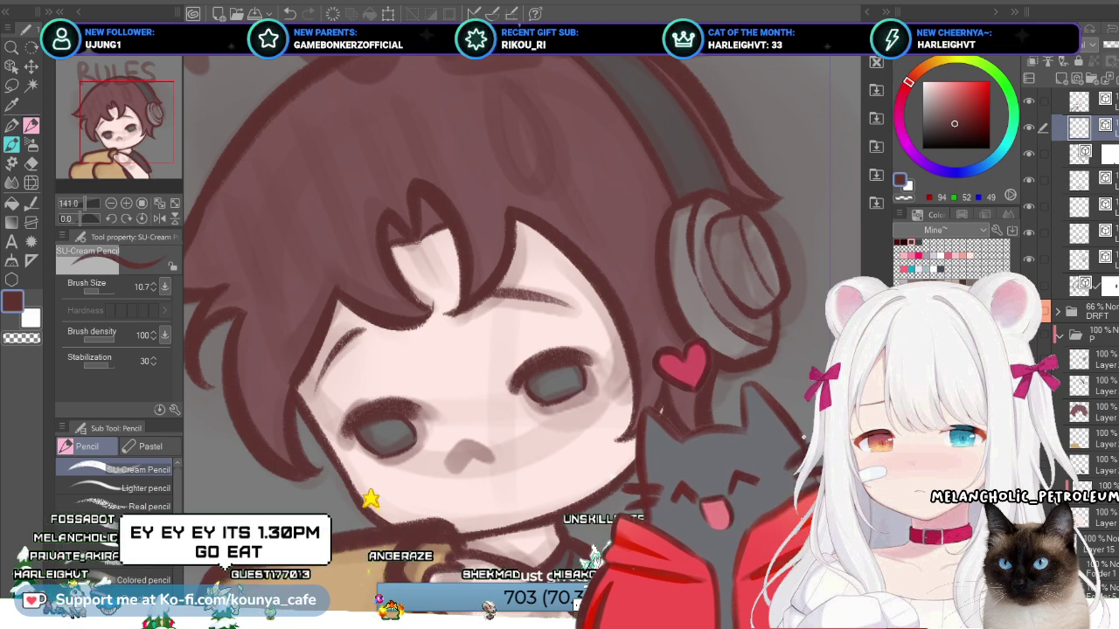
scroll(580, 382, "up", 2)
left_click_drag(485, 402, 597, 369)
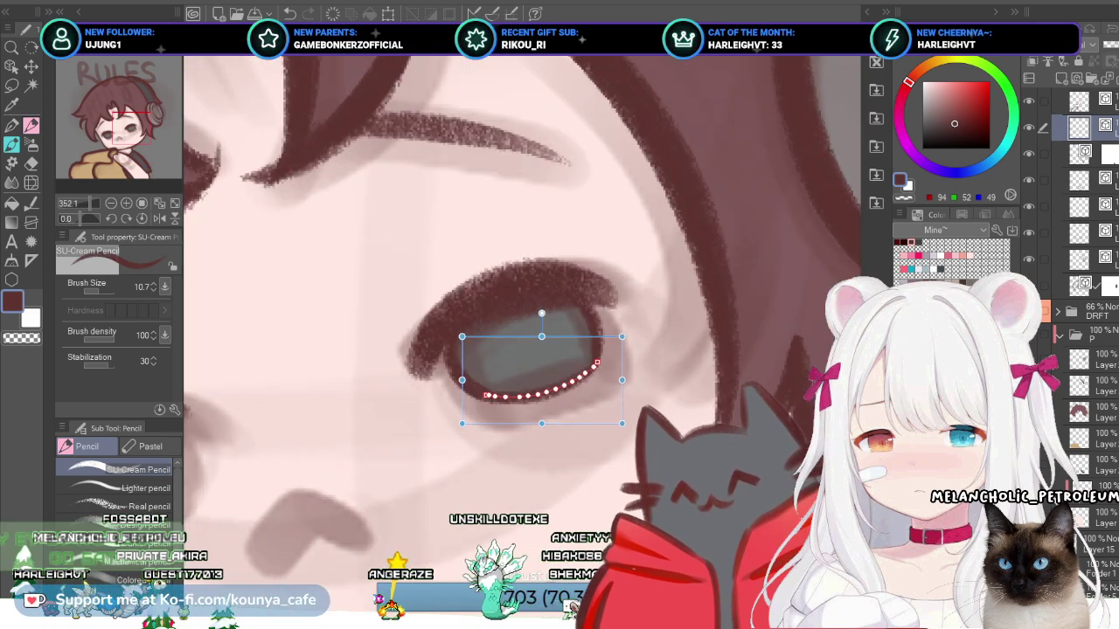
key("Return")
scroll(524, 350, "down", 2)
scroll(803, 436, "down", 2)
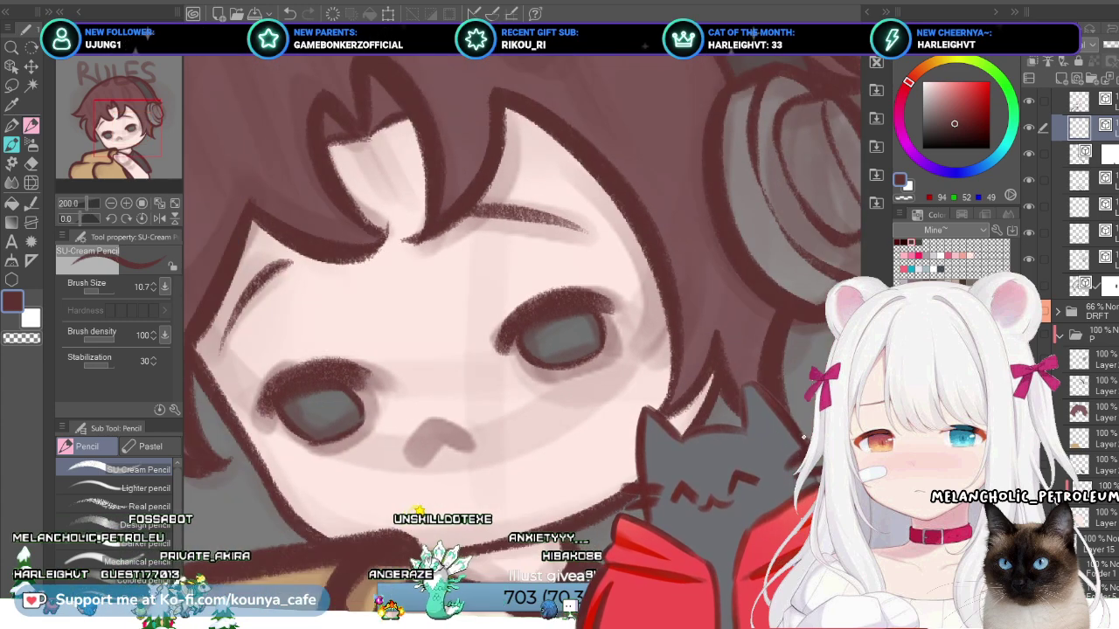
scroll(638, 350, "down", 3)
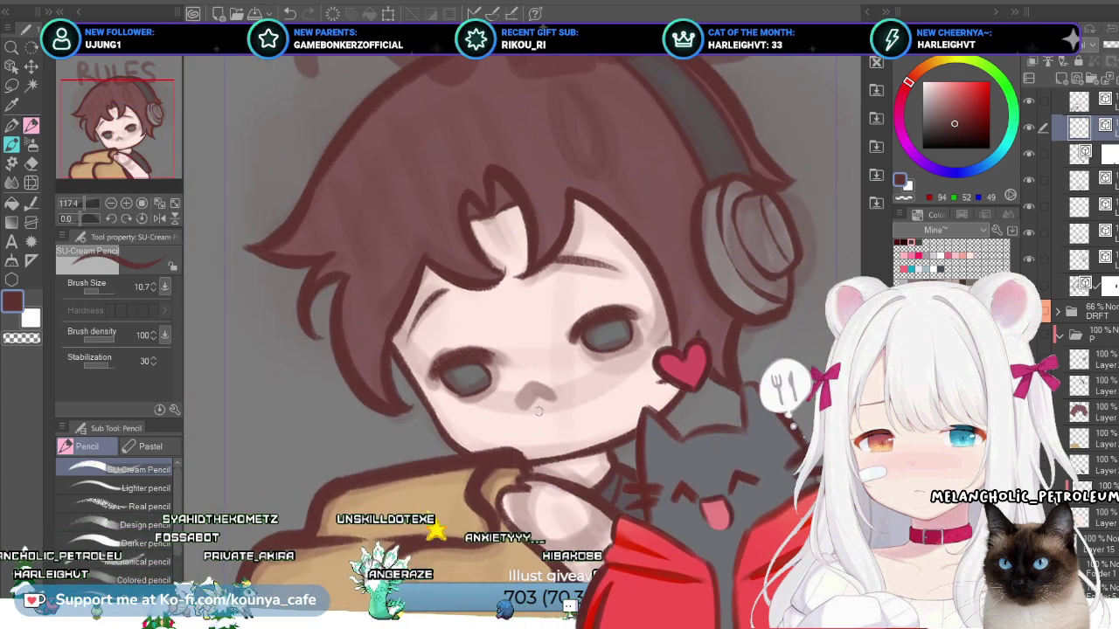
Step: Draw the small inverted-V mouth over the sketched mouth with the pencil at size 18.4
mouse_move(515, 396)
left_mouse_down()
mouse_move(560, 397)
mouse_move(535, 386)
left_mouse_up()
left_click_drag(535, 385, 549, 399)
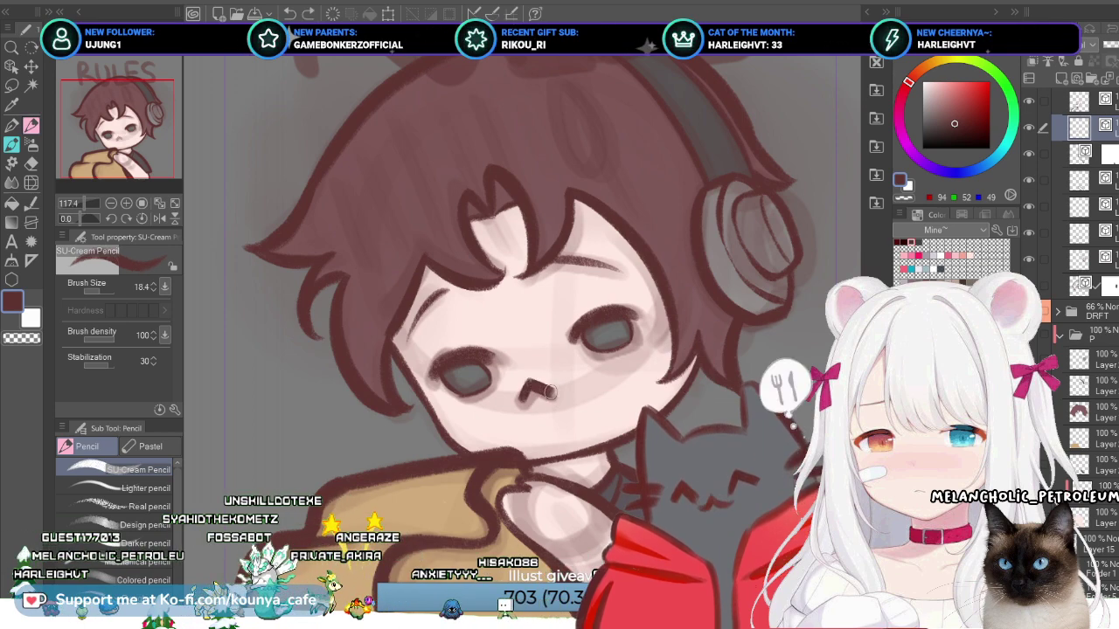
scroll(548, 400, "down", 3)
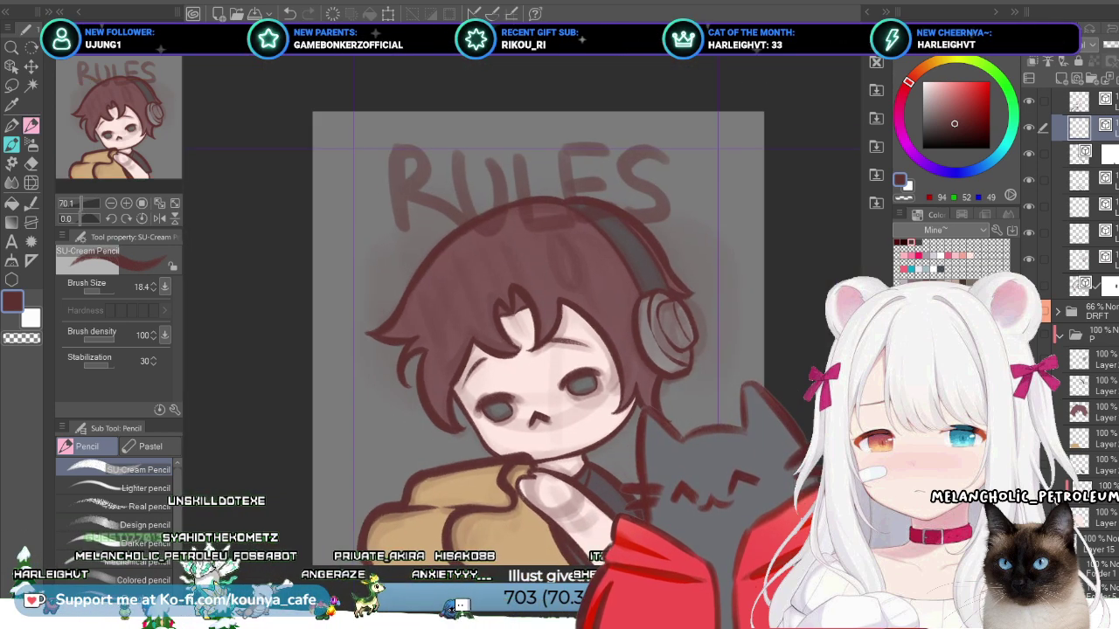
scroll(577, 326, "up", 1)
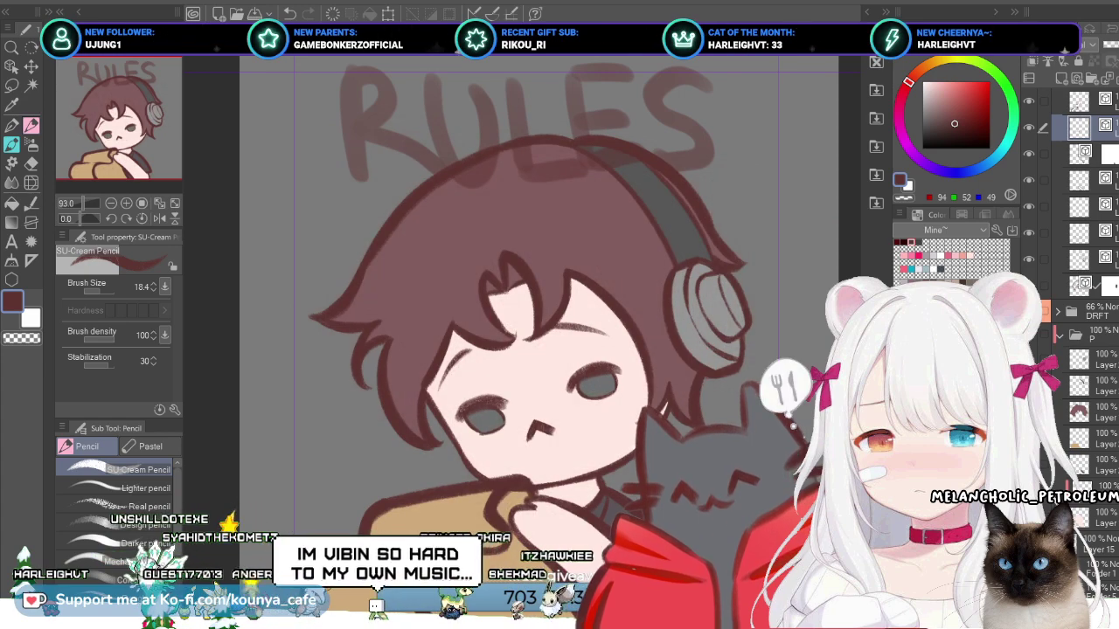
Step: Set the opacity of the DRFT sketch folder to 44%
left_click(1084, 310)
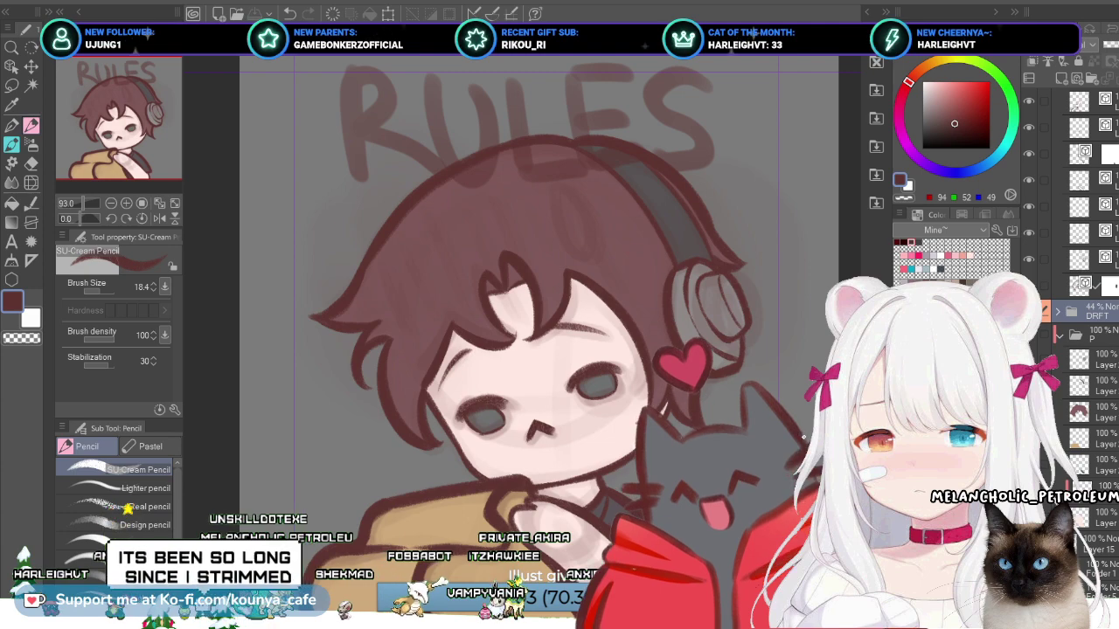
key("ctrl+minus")
scroll(506, 367, "down", 1)
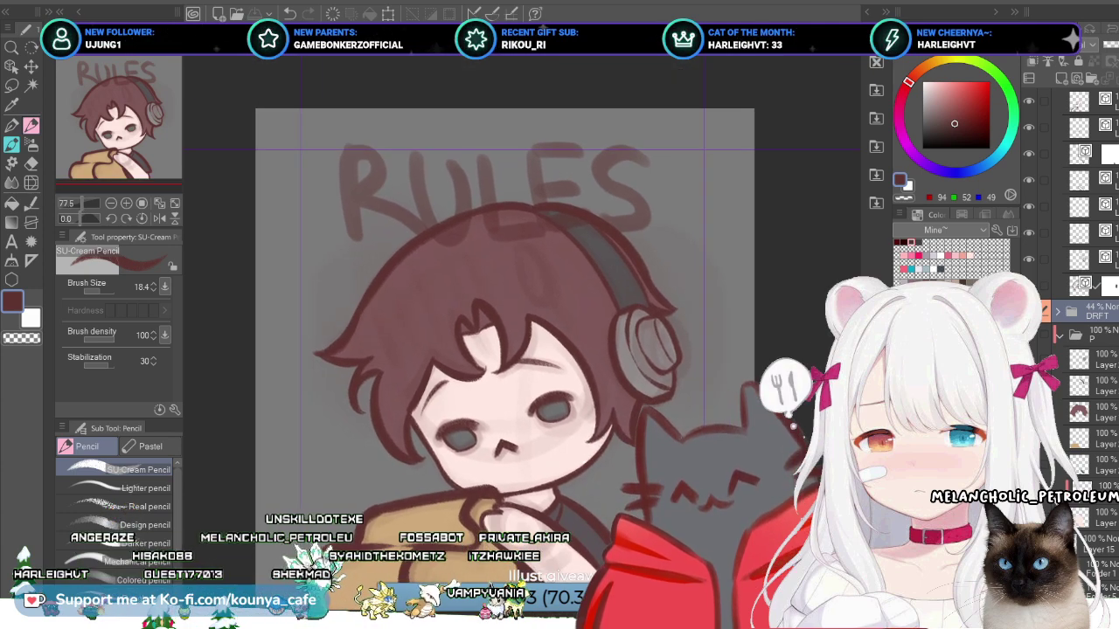
scroll(490, 524, "up", 3)
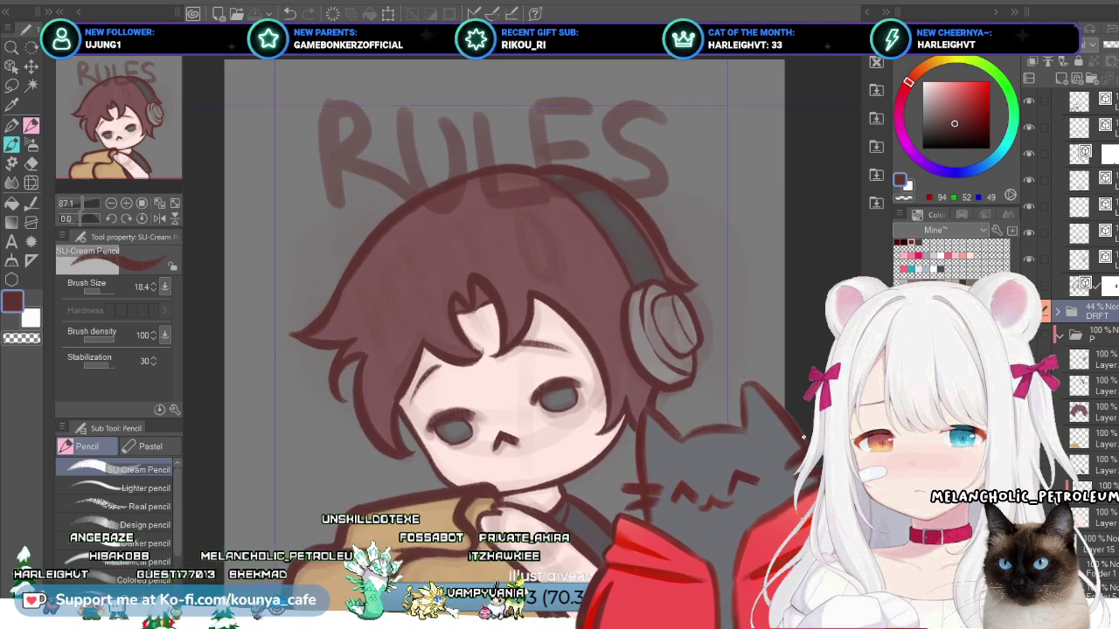
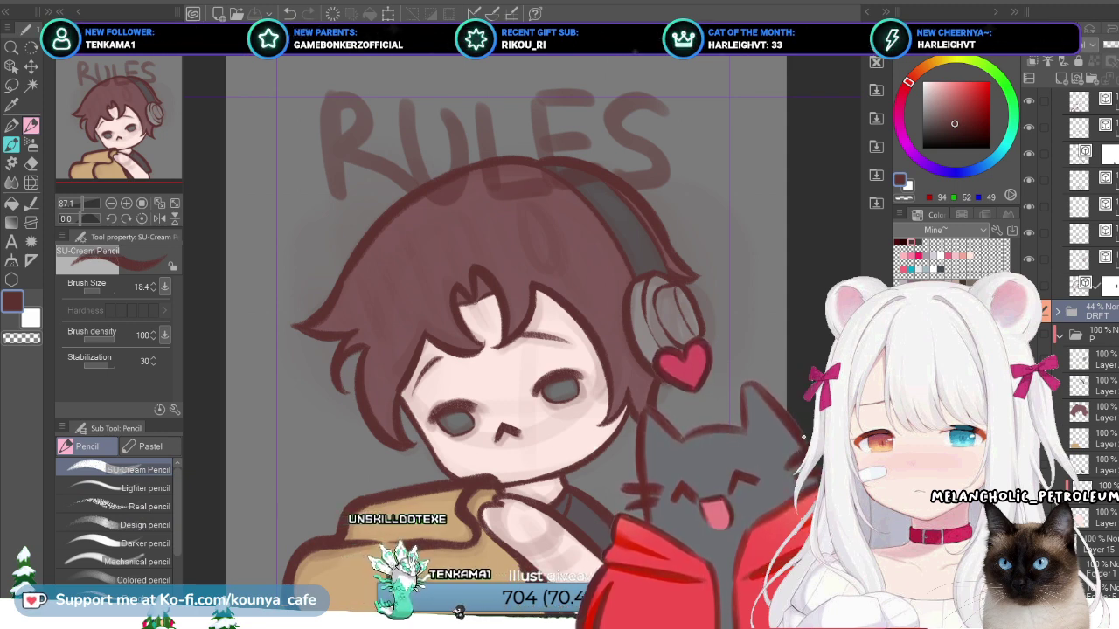
key("ctrl+z")
key("ctrl+y")
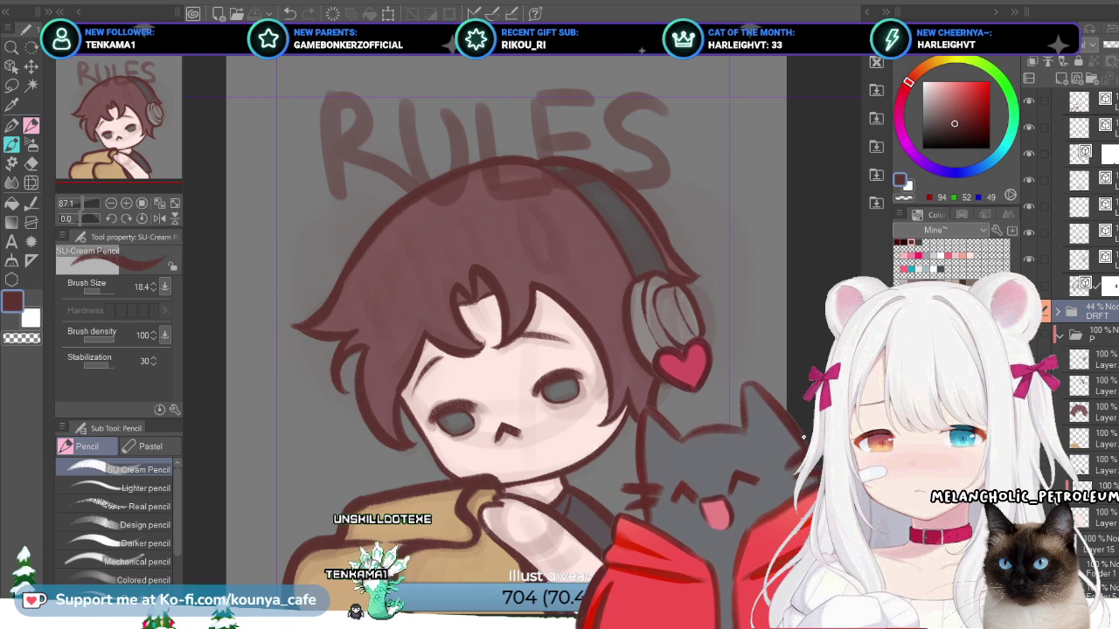
key("ctrl+z")
key("ctrl+y")
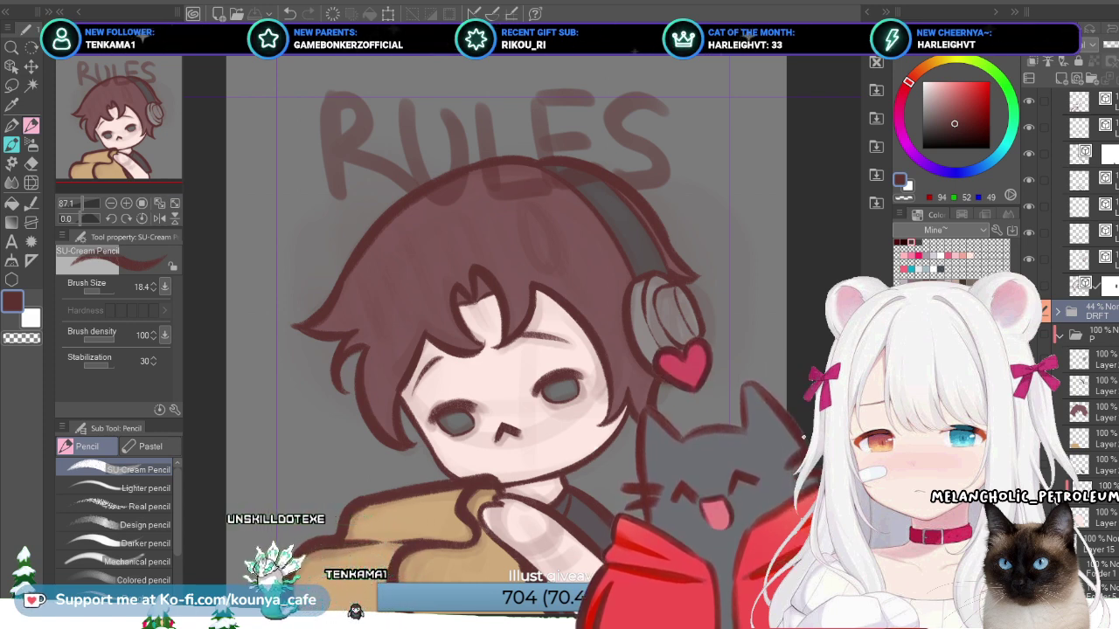
key("ctrl+z")
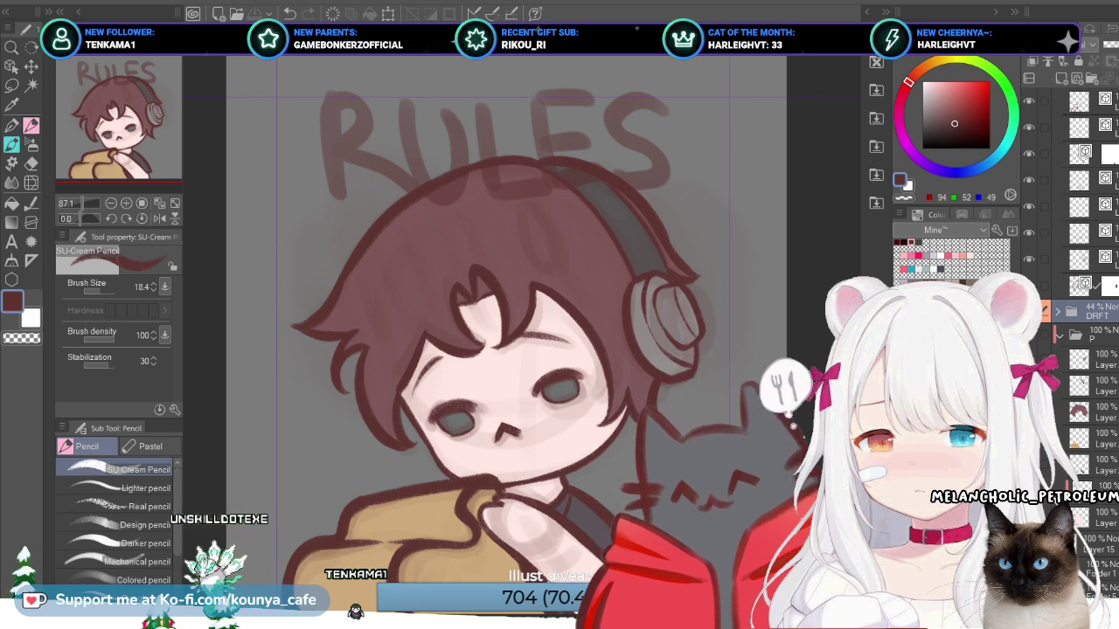
key("ctrl+y")
key("ctrl+z")
key("ctrl+y")
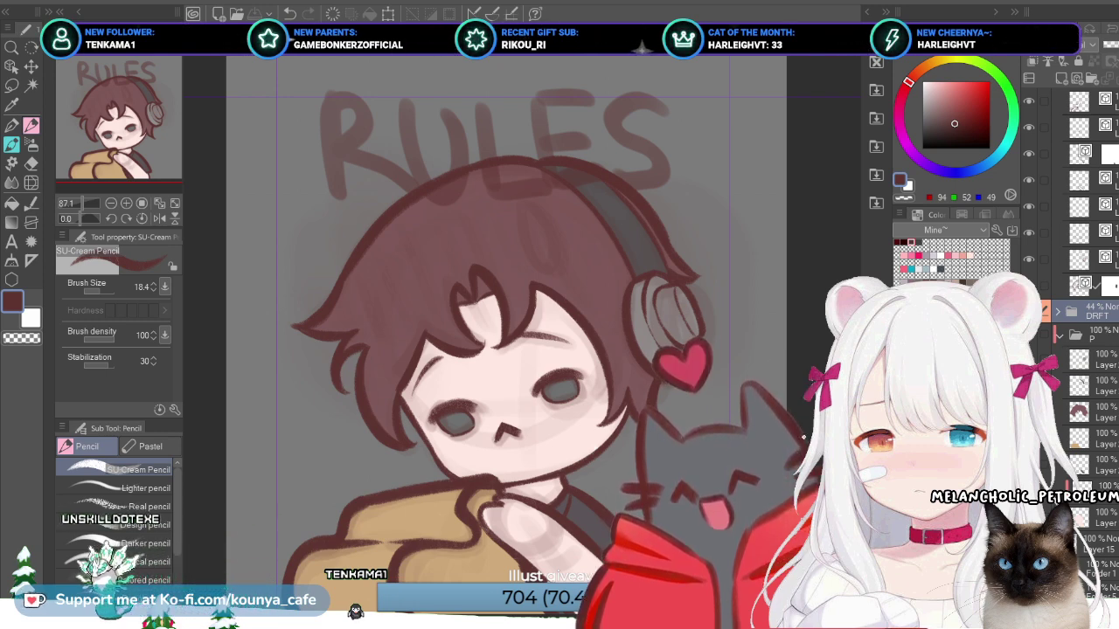
key("ctrl+y")
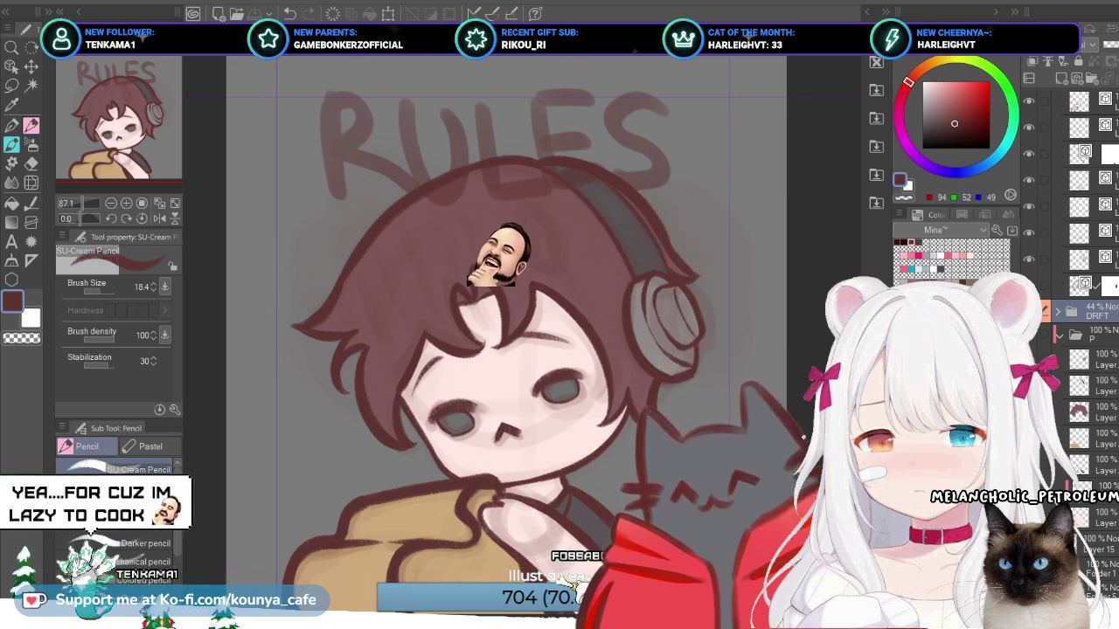
key("ctrl+y")
key("ctrl+y")
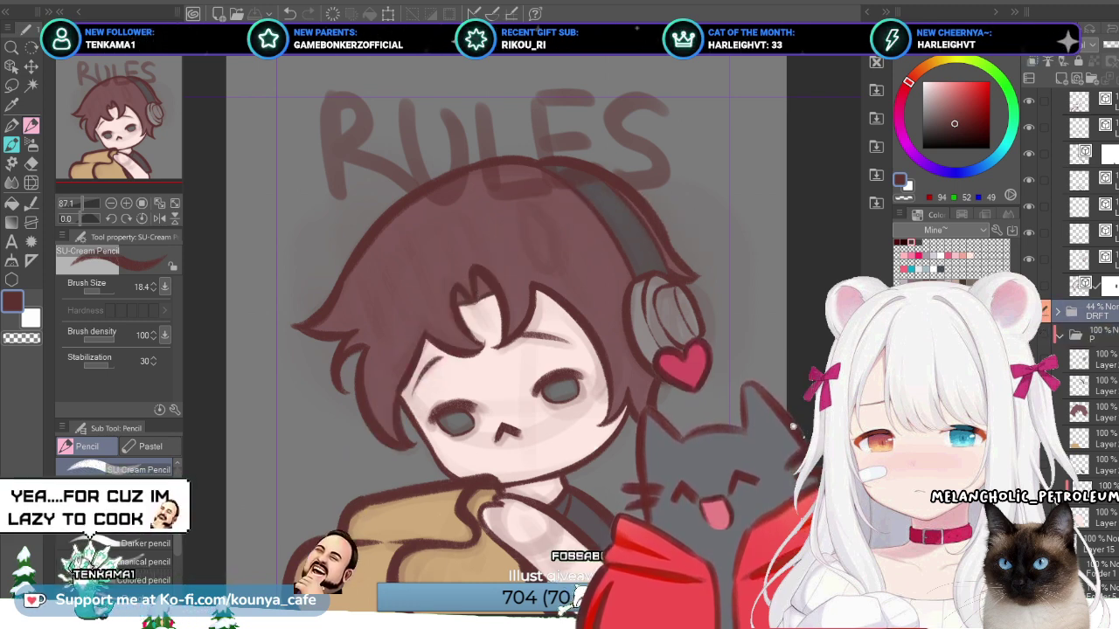
key("ctrl+z")
key("ctrl+z")
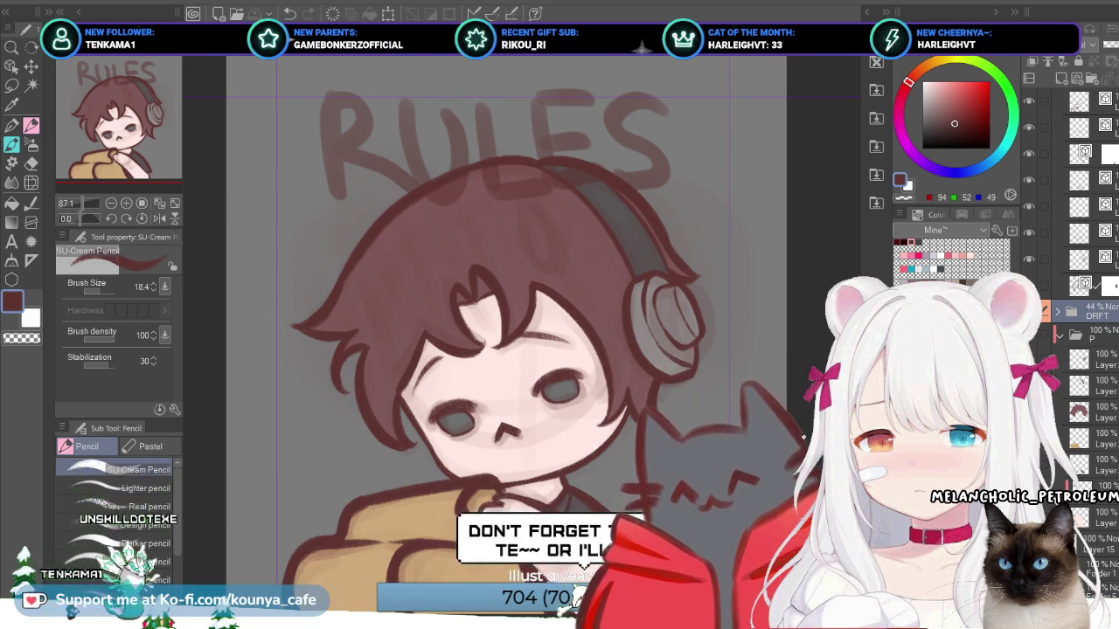
key("ctrl+y")
key("ctrl+y")
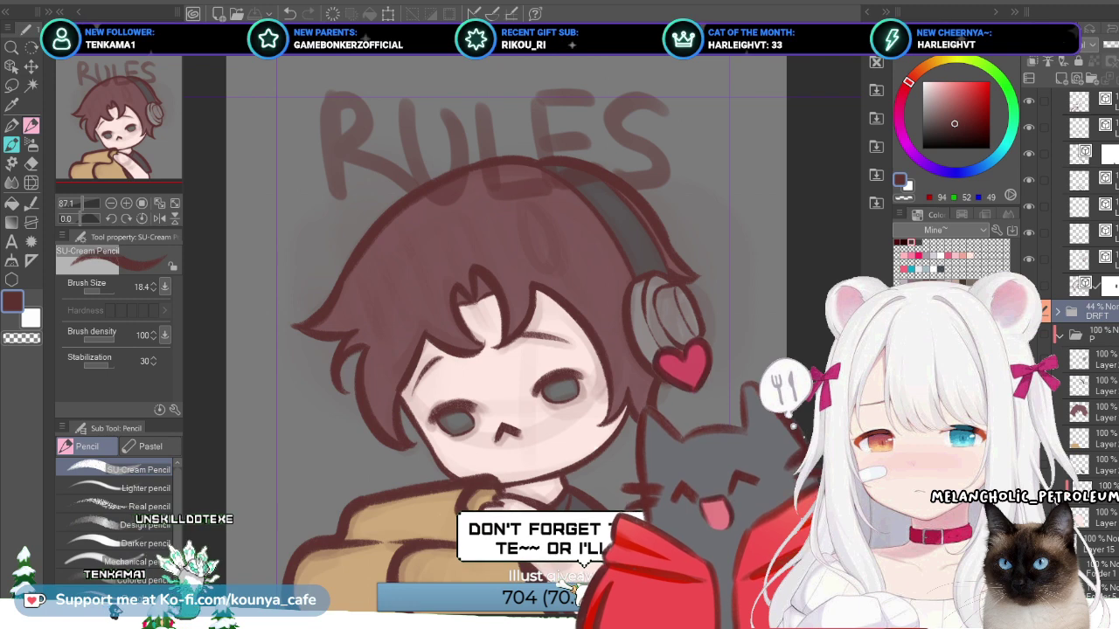
key("ctrl+z")
key("ctrl+z")
key("ctrl+y")
key("ctrl+y")
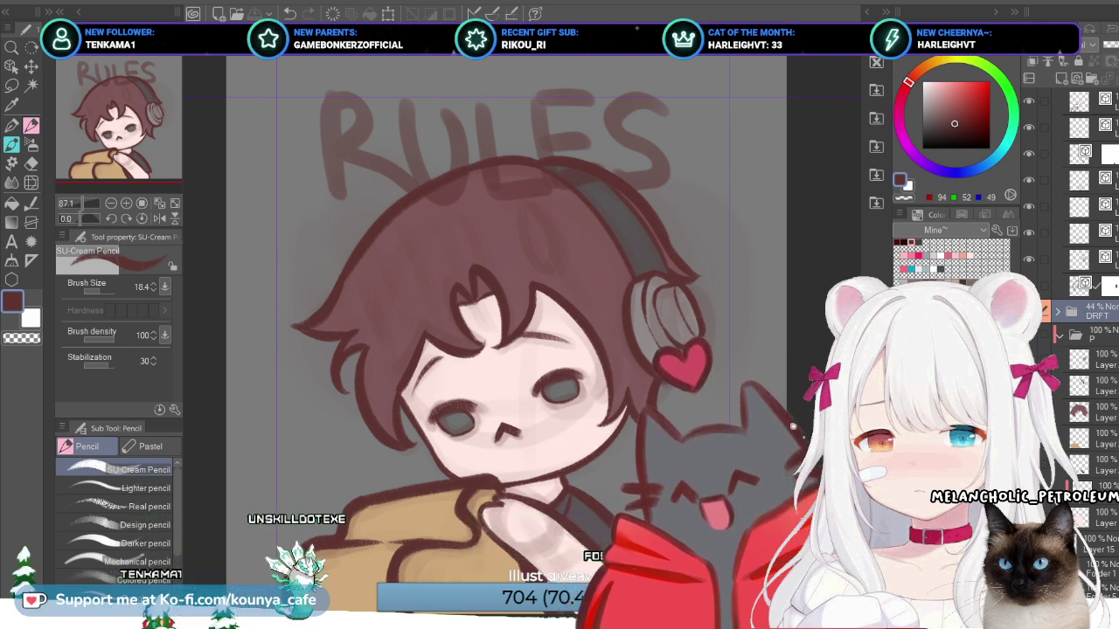
Step: Compare the RULES illustration with the rough thumbnails on the sketch sheet
key("ctrl+z")
key("ctrl+z")
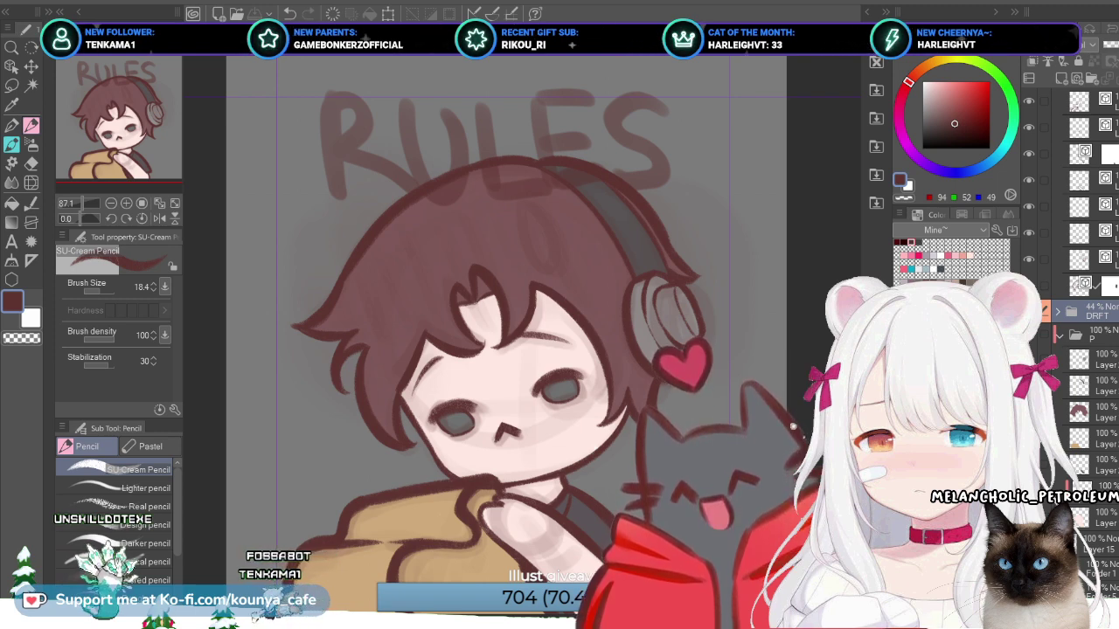
key("ctrl+Tab")
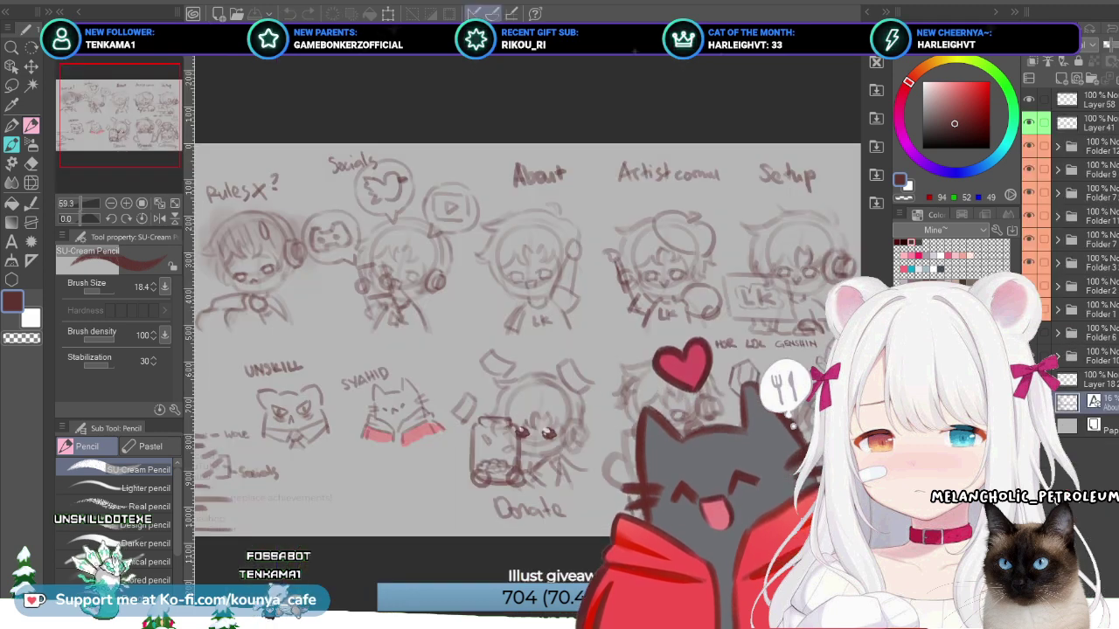
key("ctrl+Tab")
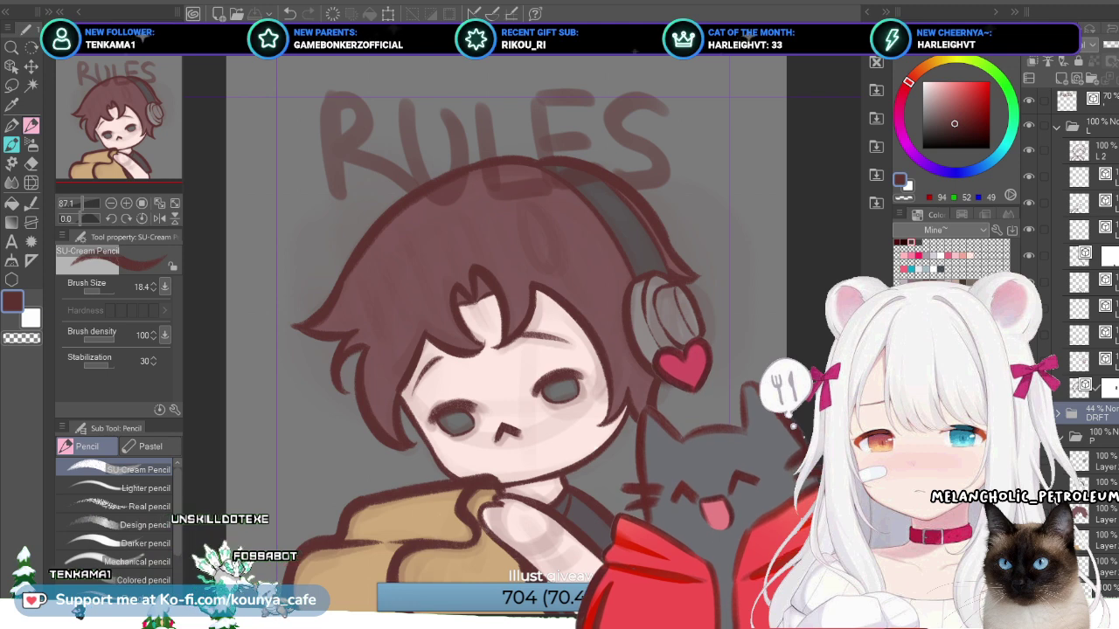
key("ctrl+Tab")
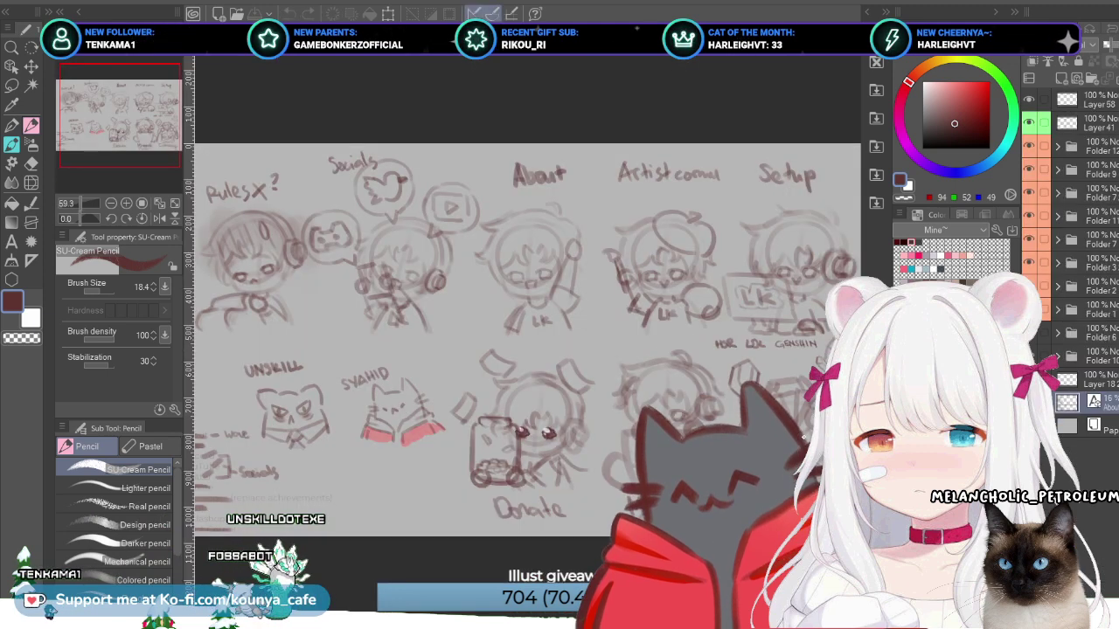
key("ctrl+Tab")
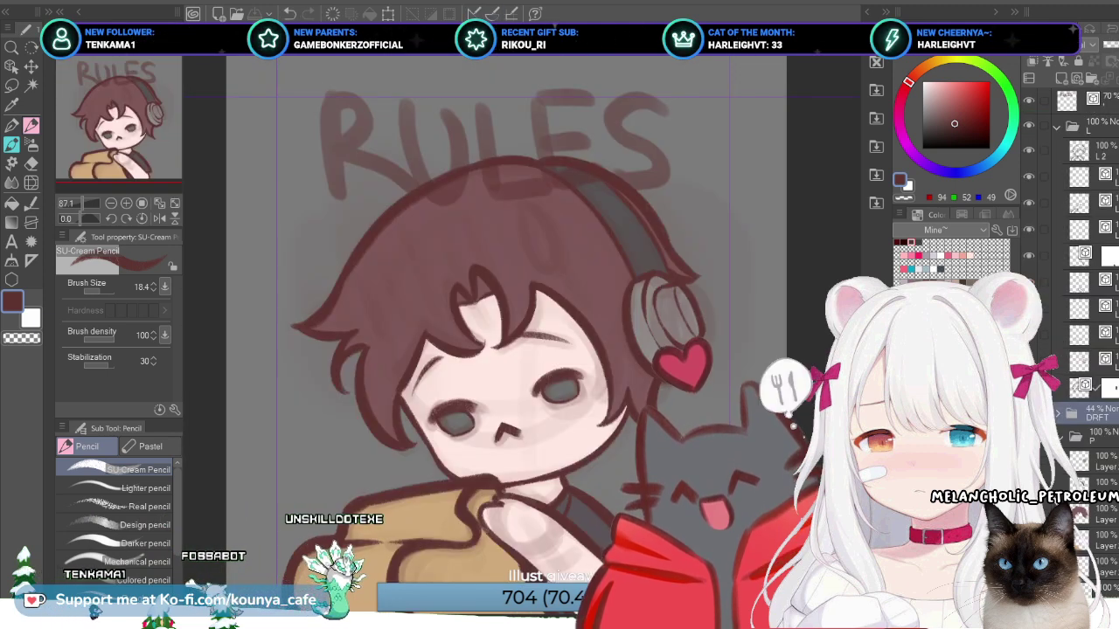
key("ctrl+z")
key("ctrl+y")
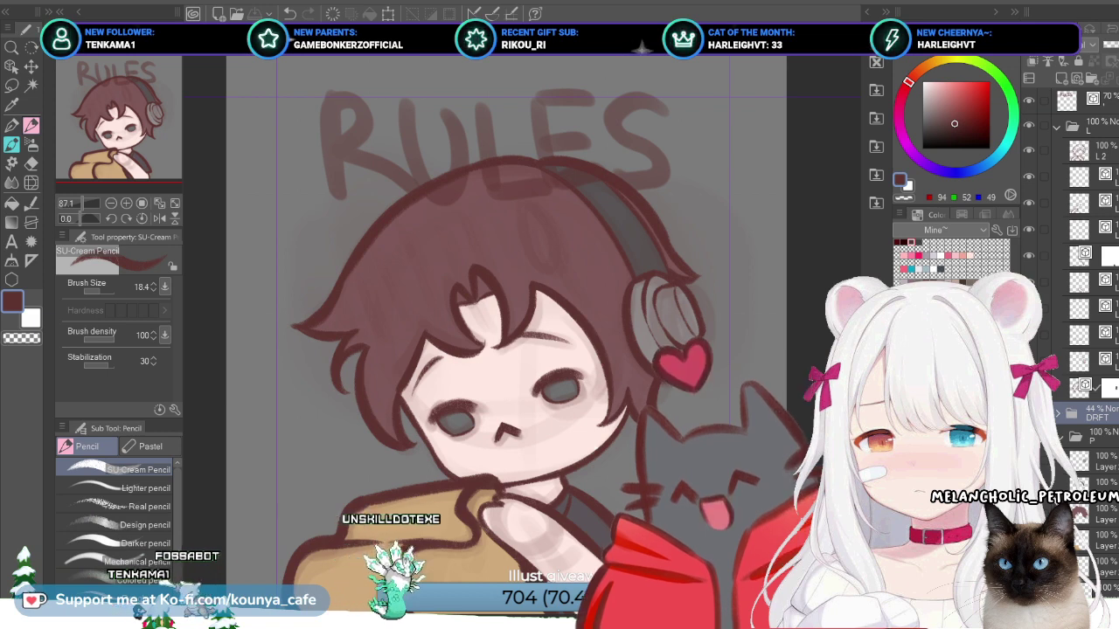
key("ctrl+z")
key("ctrl+Tab")
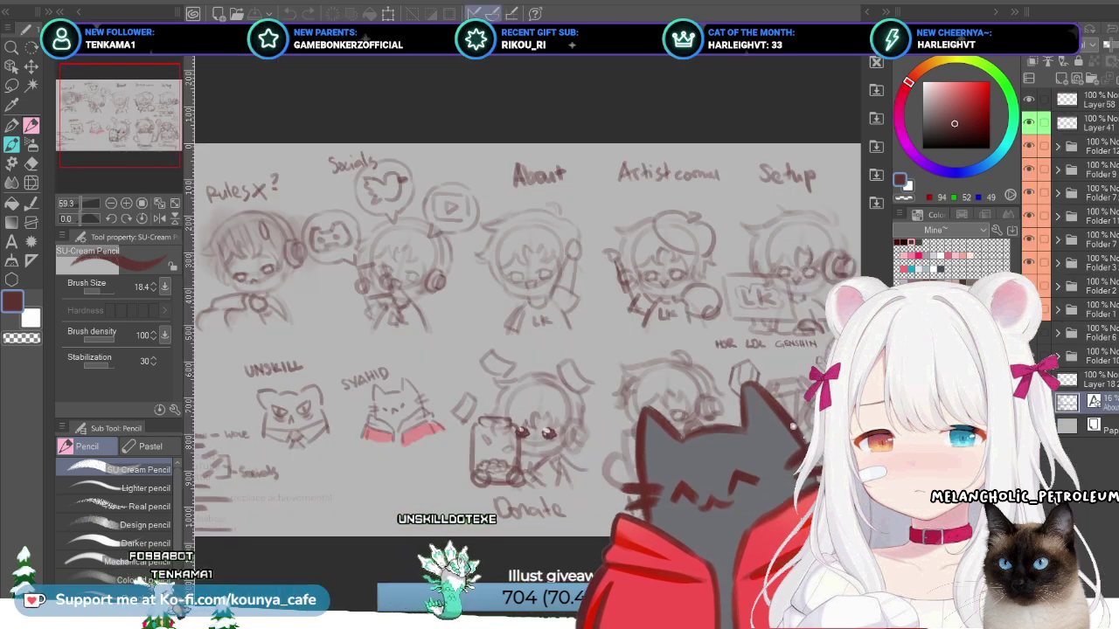
key("ctrl+Tab")
key("ctrl+y")
key("ctrl+z")
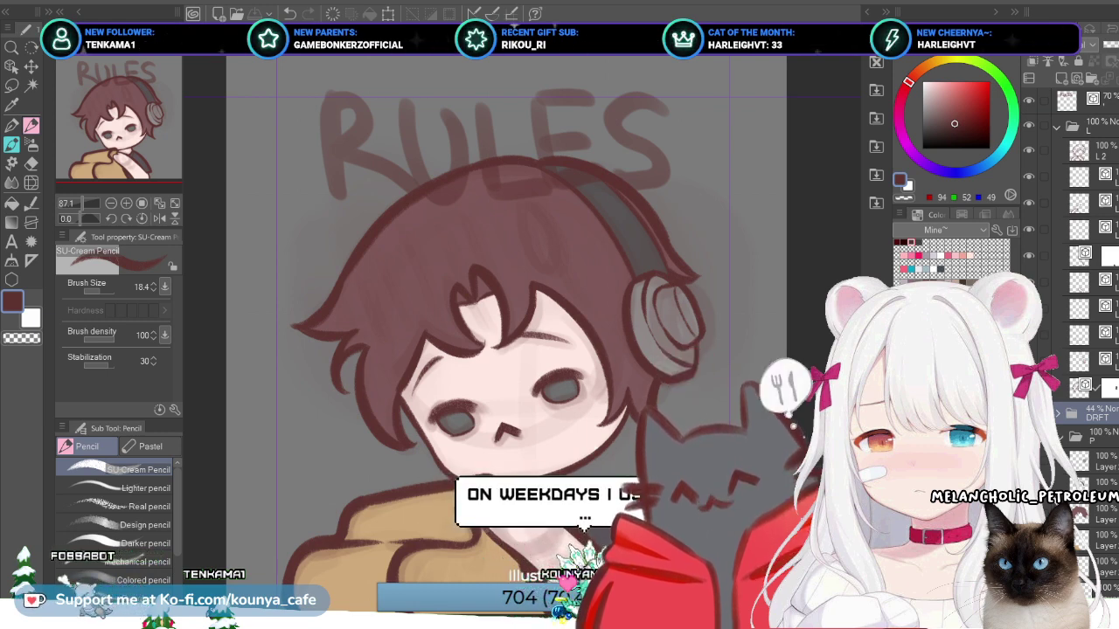
Step: Collapse the L and P layer folders of the RULES illustration and select the P folder
left_click(1089, 127)
left_click(1058, 127)
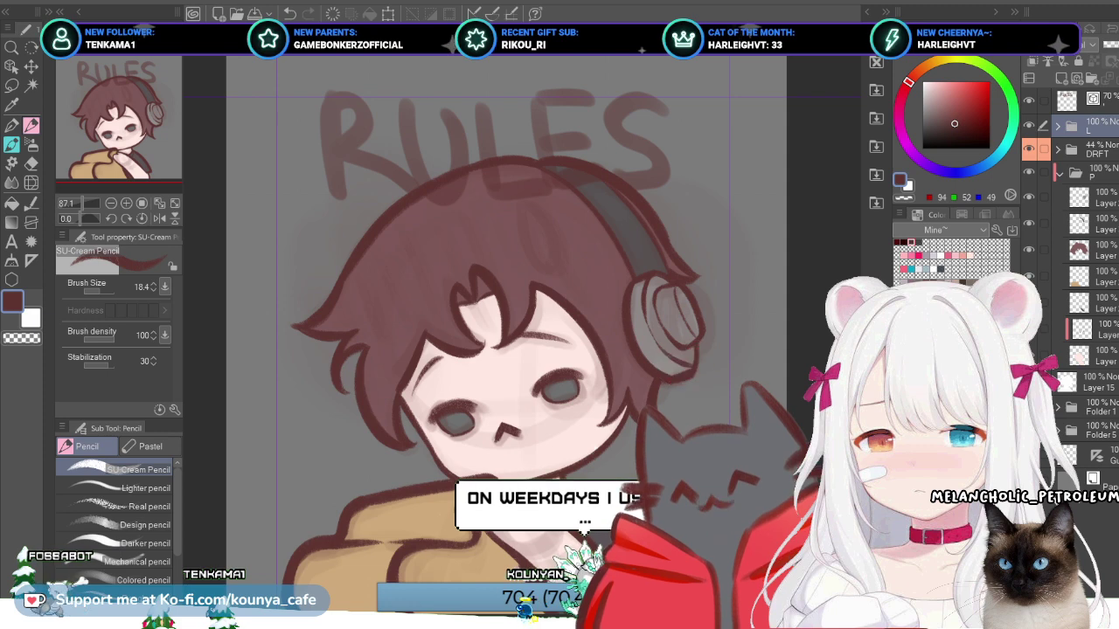
key("ctrl+z")
key("ctrl+y")
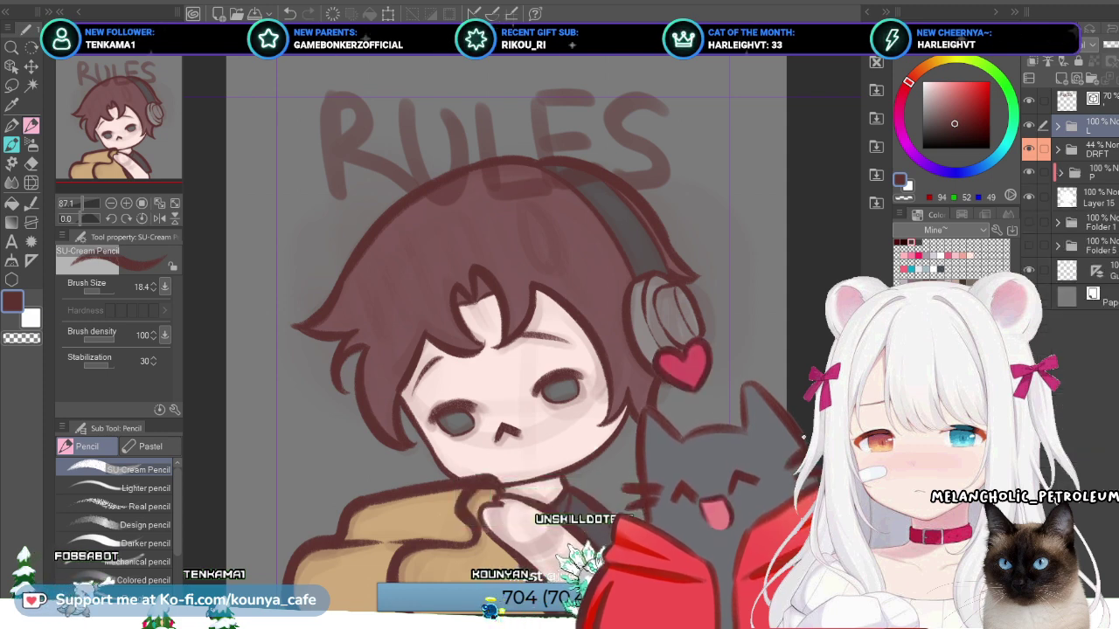
left_click(1084, 172)
key("ctrl+z")
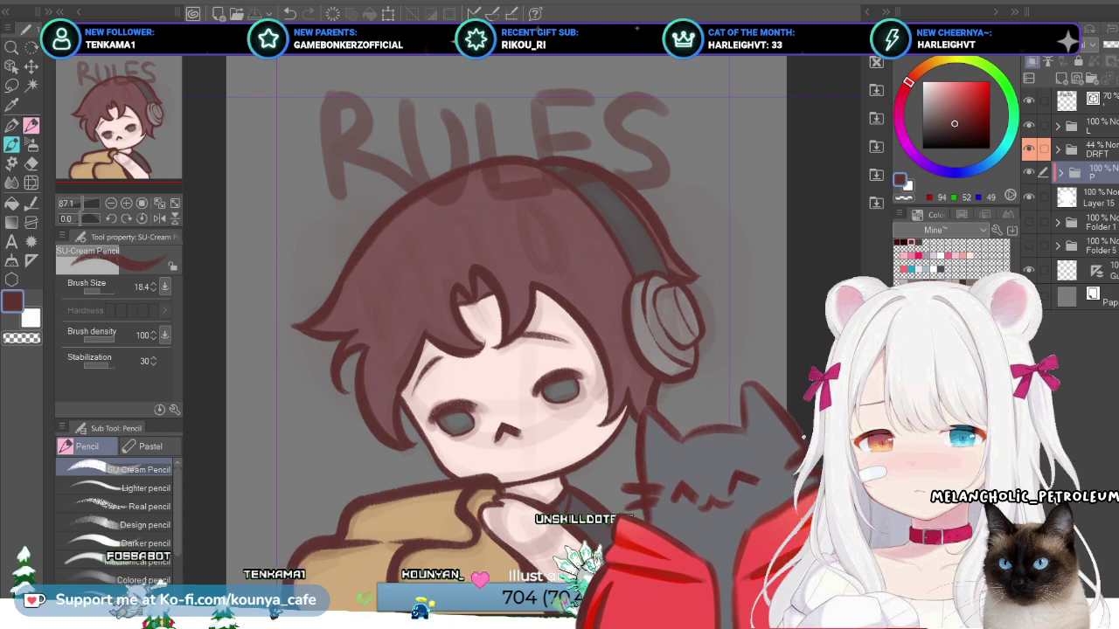
key("ctrl+y")
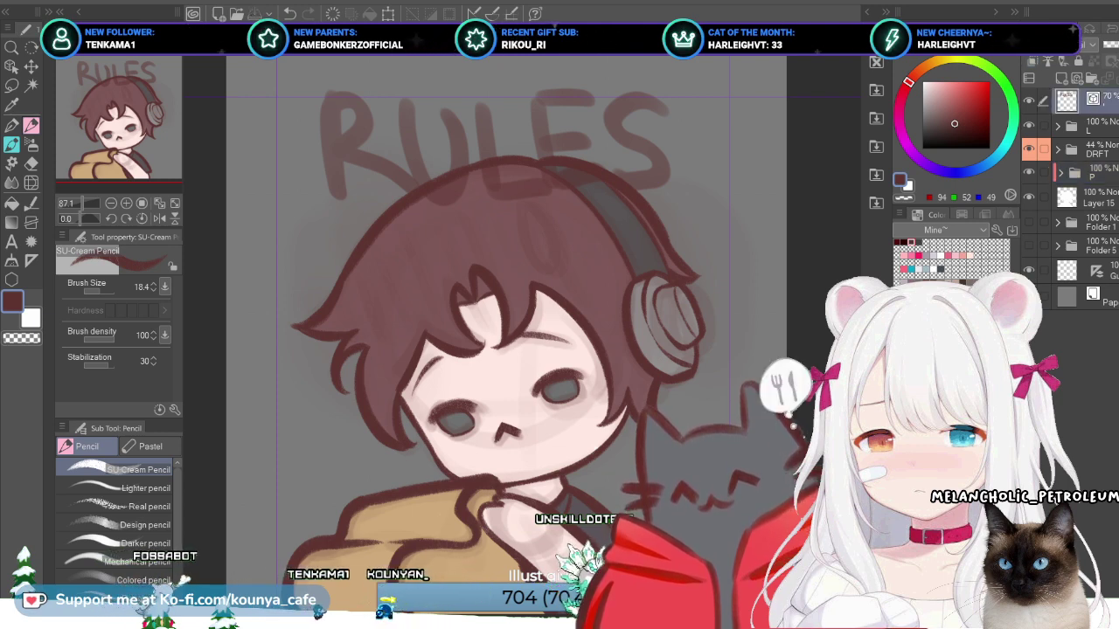
key("ctrl+z")
key("ctrl+y")
key("ctrl+z")
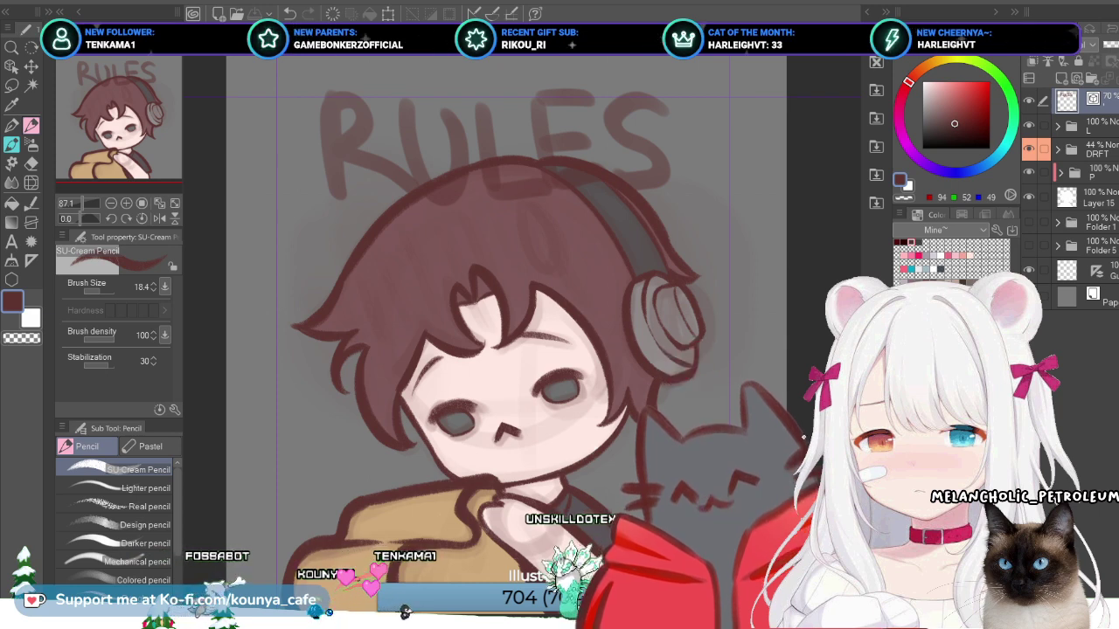
key("ctrl+y")
key("ctrl+y")
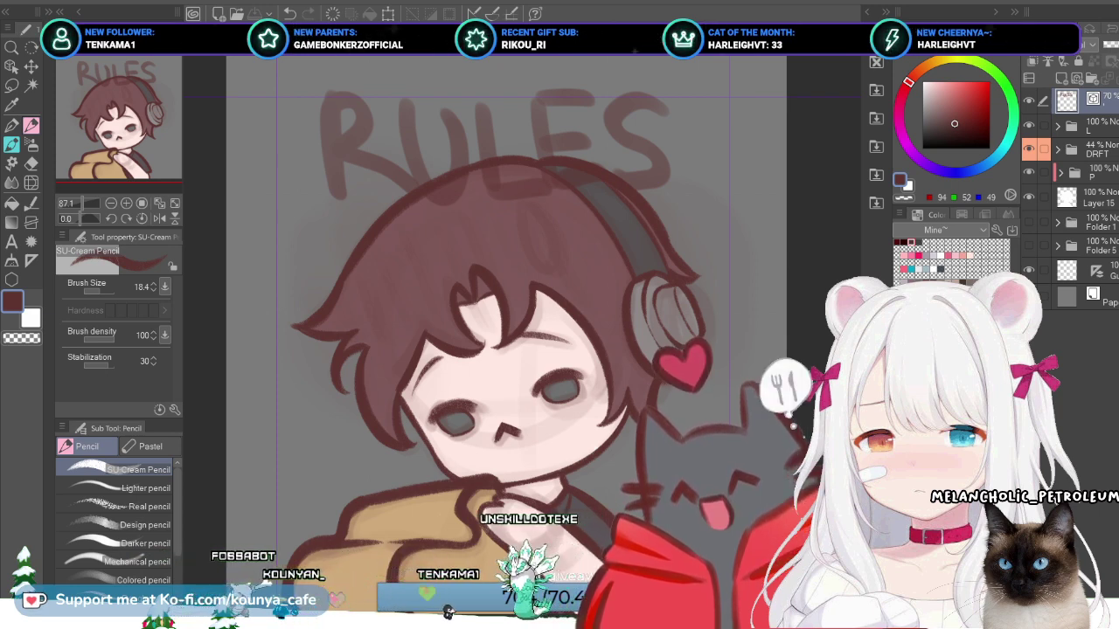
key("ctrl+y")
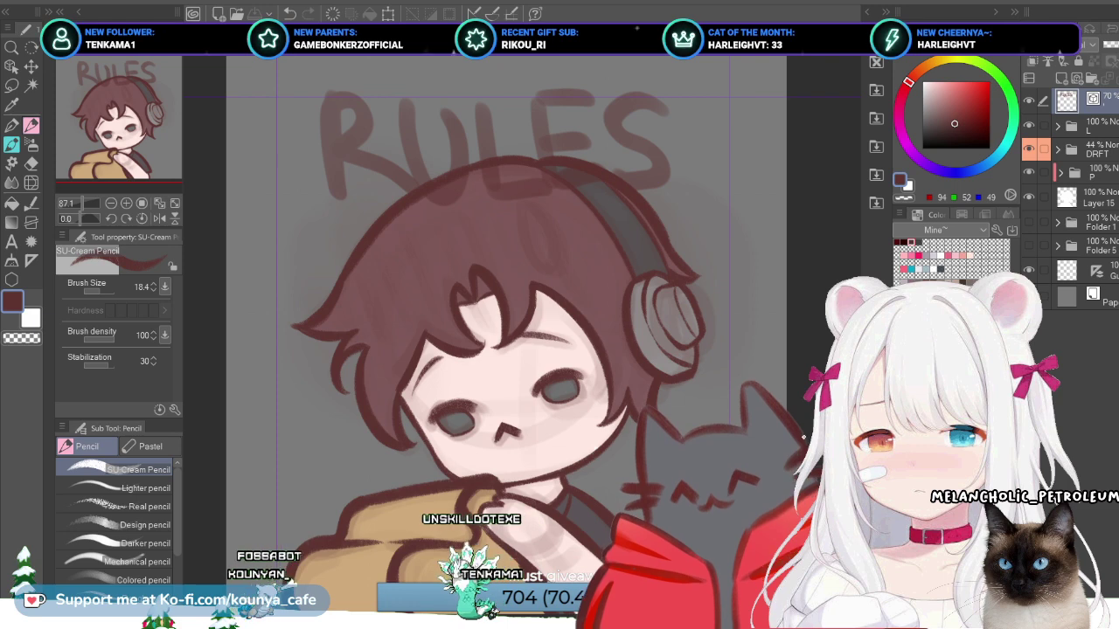
Step: Switch to the sheet of rough sketches and set the opacity of the topic list's text layer to 89%
key("ctrl+Tab")
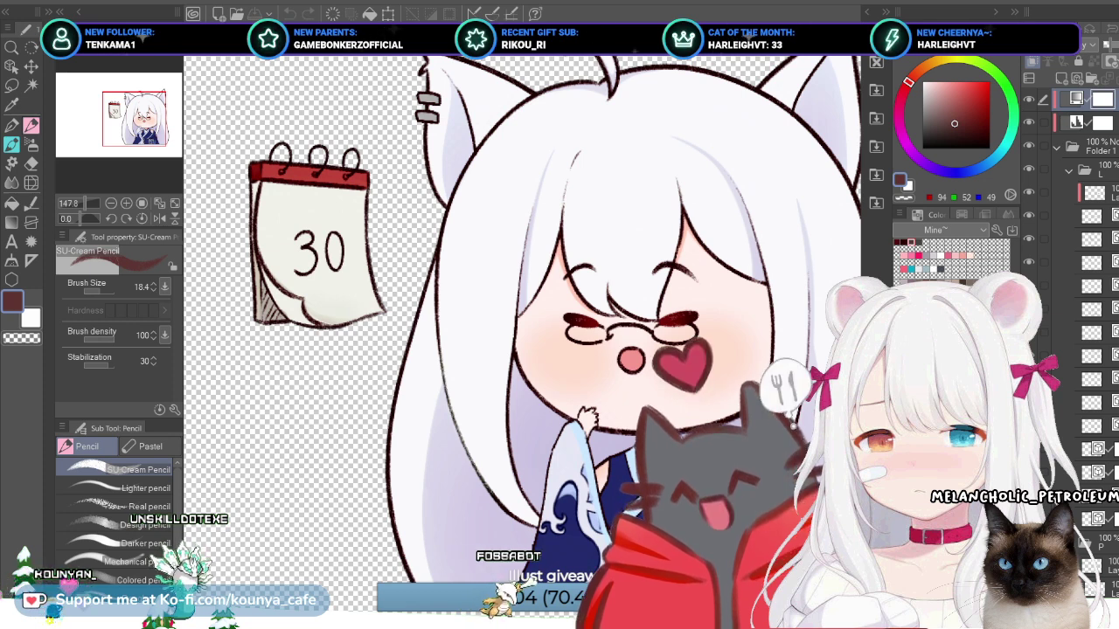
key("ctrl+z")
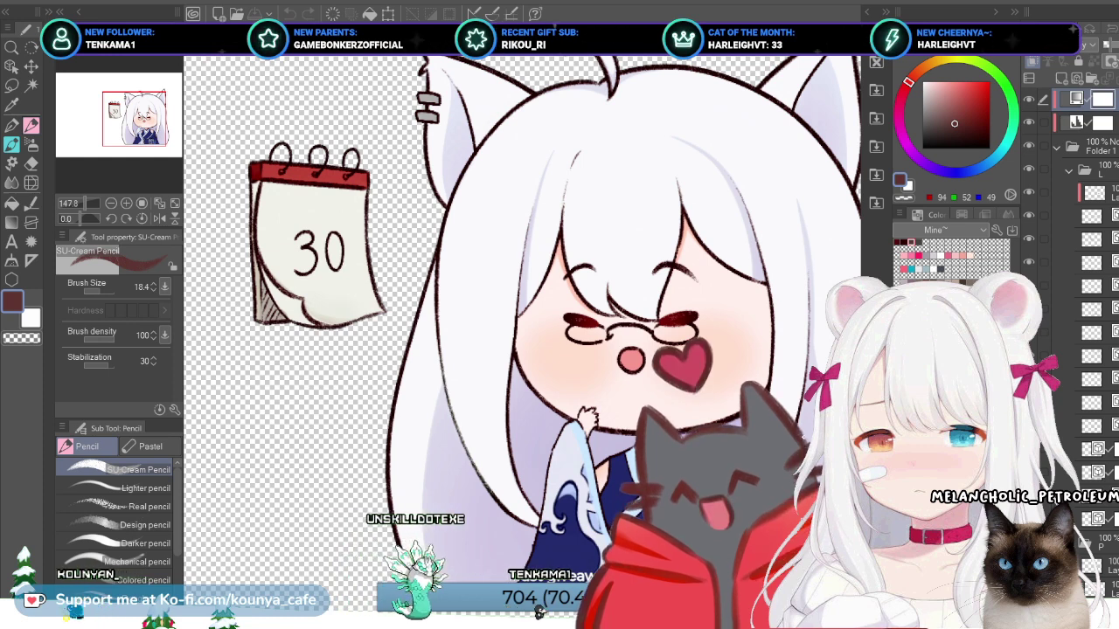
key("ctrl+Tab")
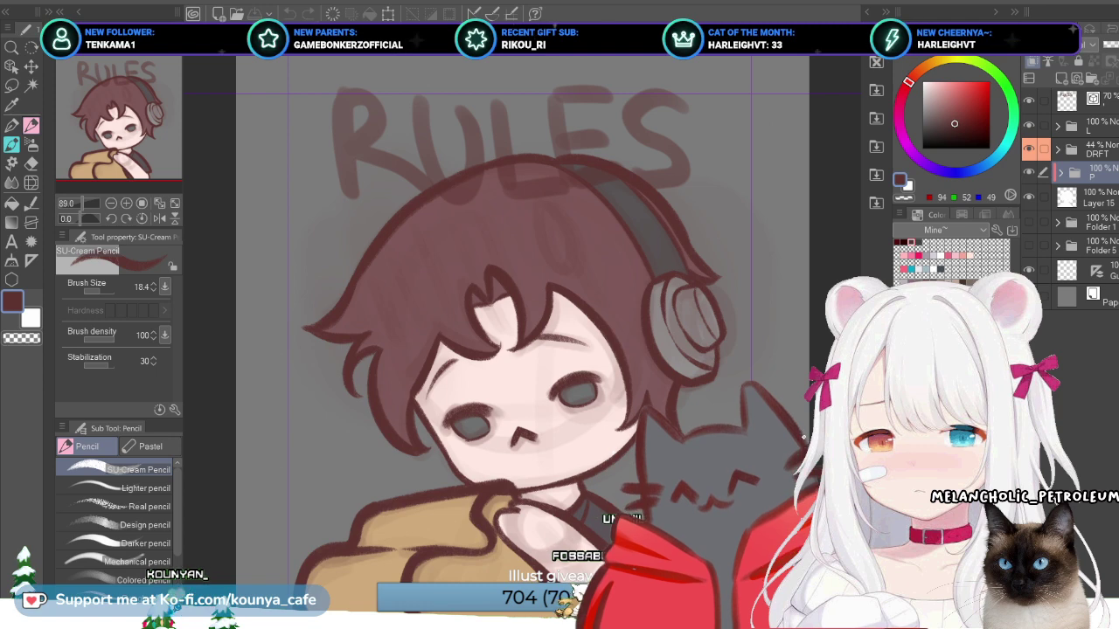
key("ctrl+Tab")
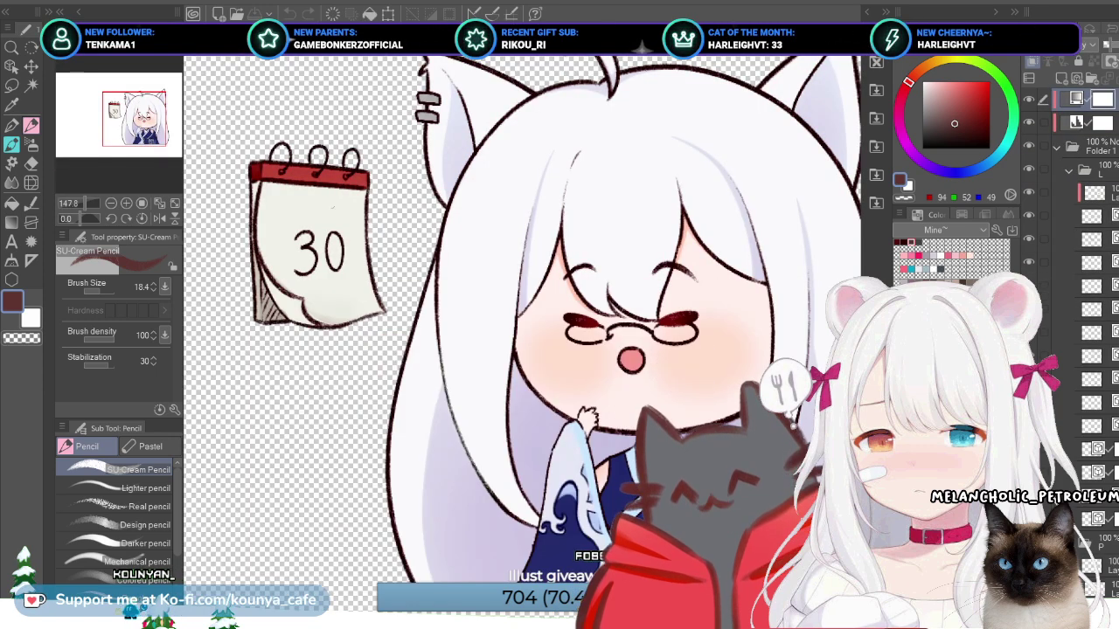
key("ctrl+Tab")
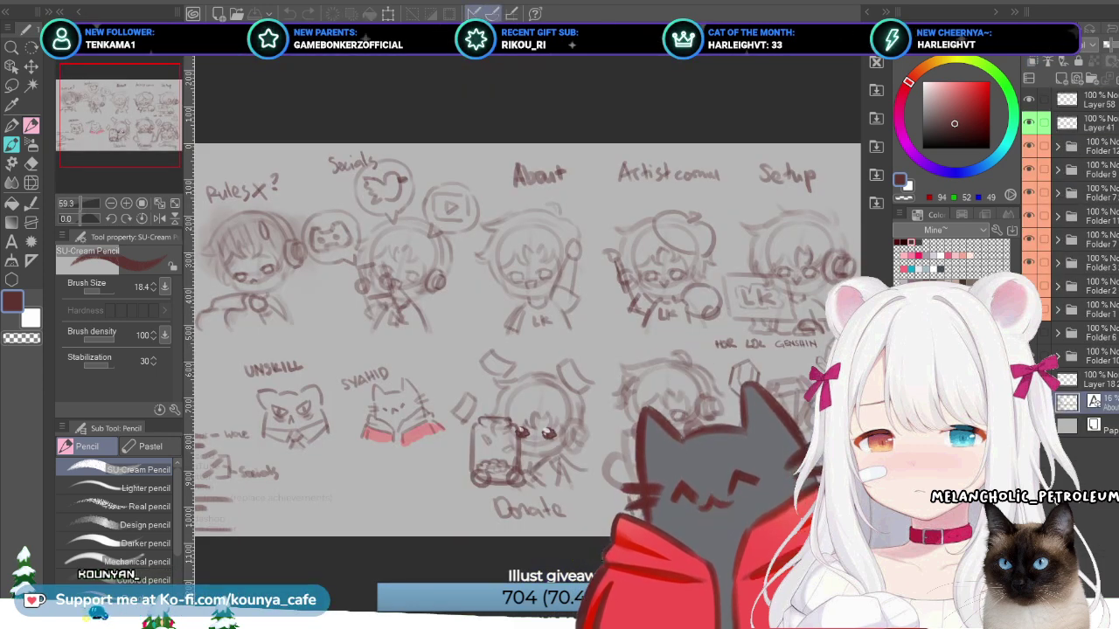
left_click_drag(524, 349, 609, 319)
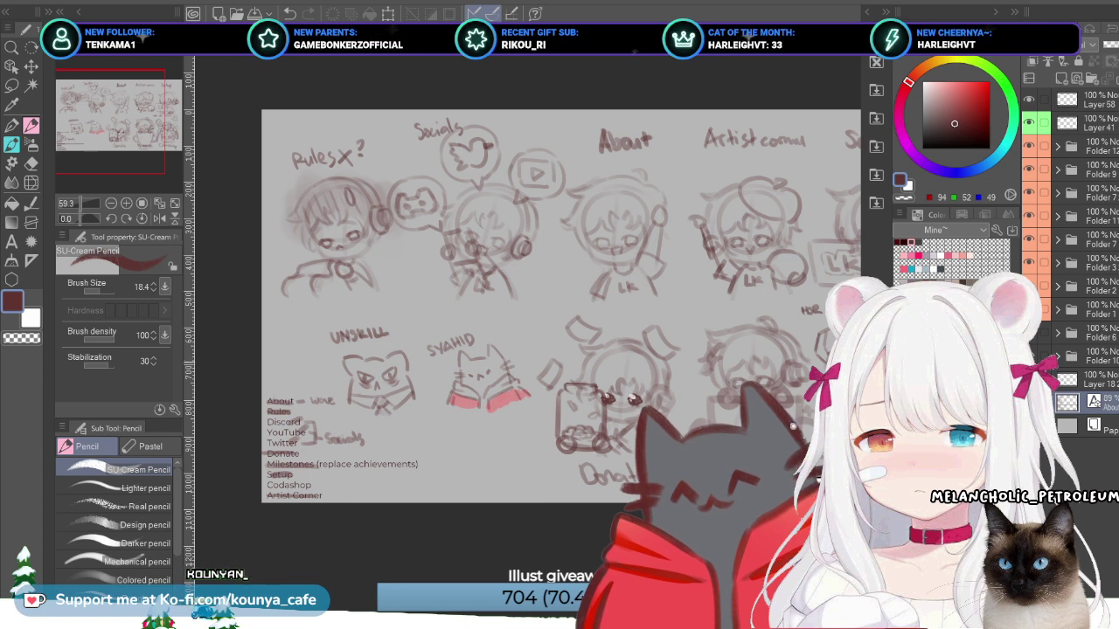
Step: Try clearing the layer with the handwritten notes and strikethroughs over the topic list, then undo it
left_click(1084, 99)
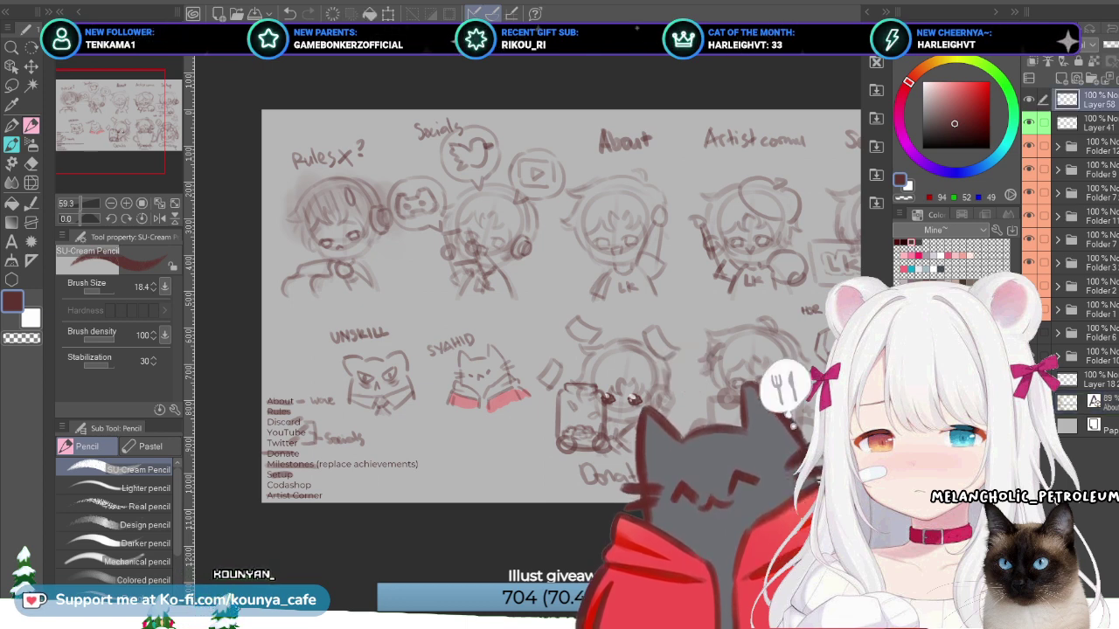
left_click(1089, 379)
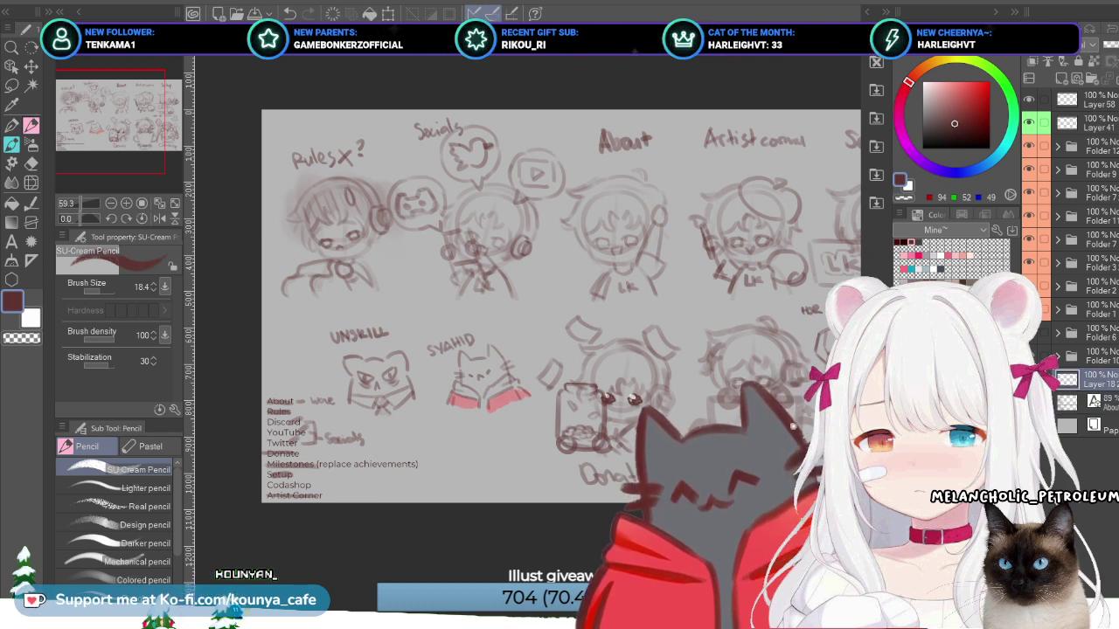
key("Delete")
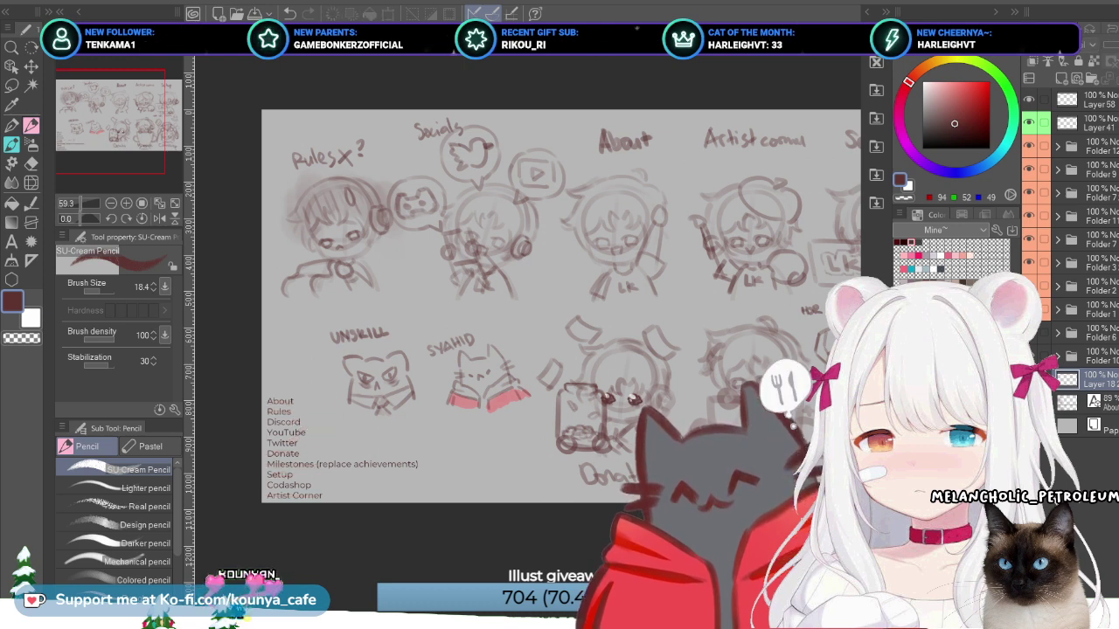
key("ctrl+z")
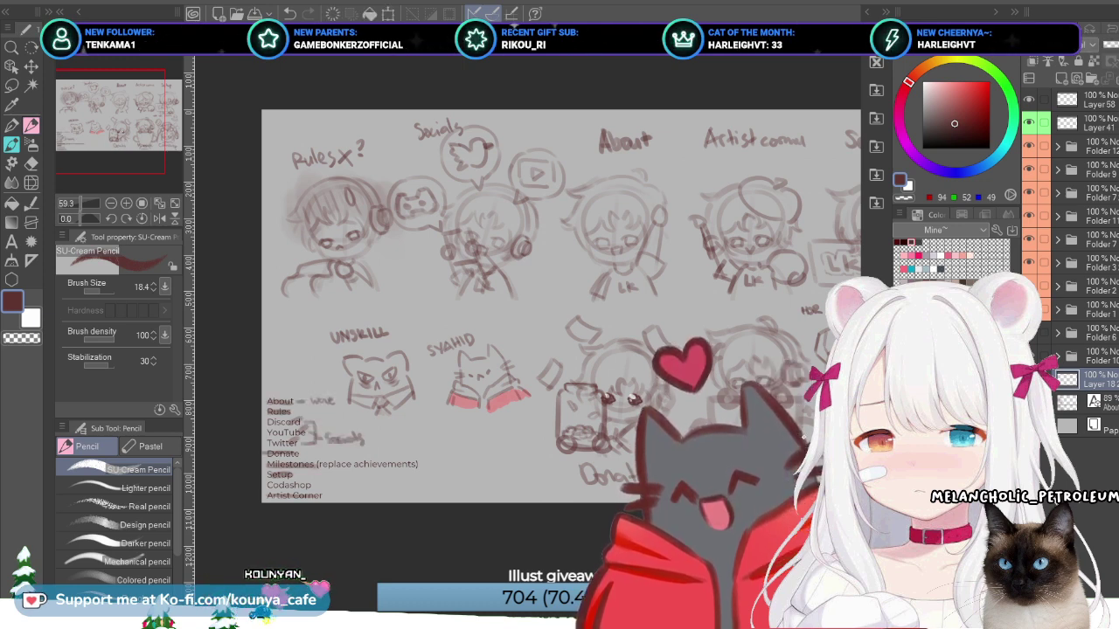
Step: Select the layer holding the handwritten notes and strikethroughs over the topic list on the sketch sheet
left_click(1084, 99)
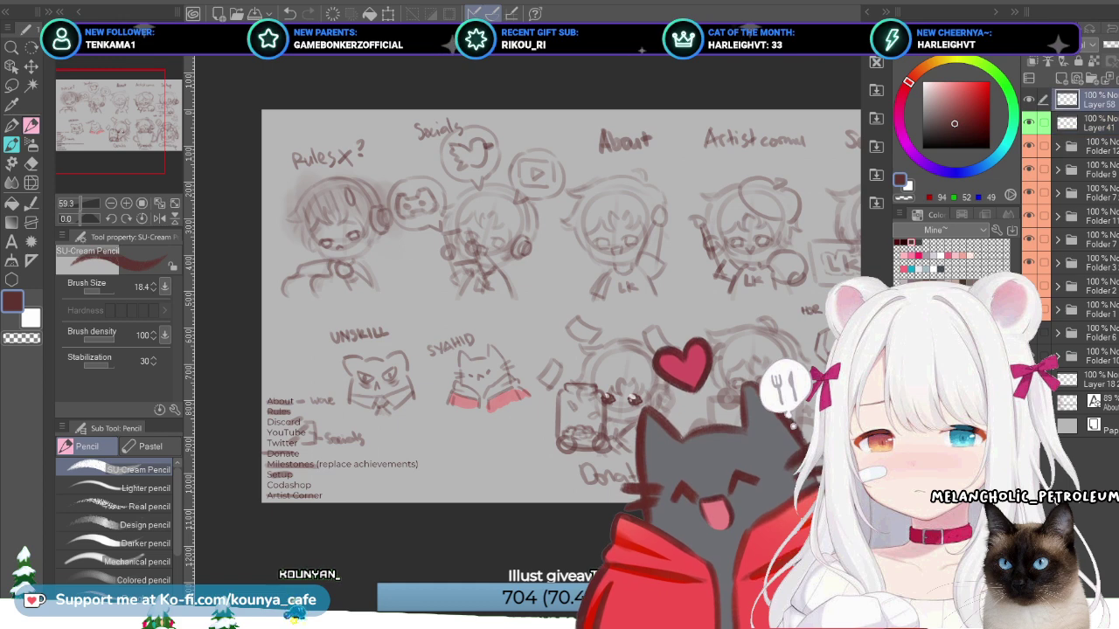
left_click(1084, 122)
left_click(1084, 99)
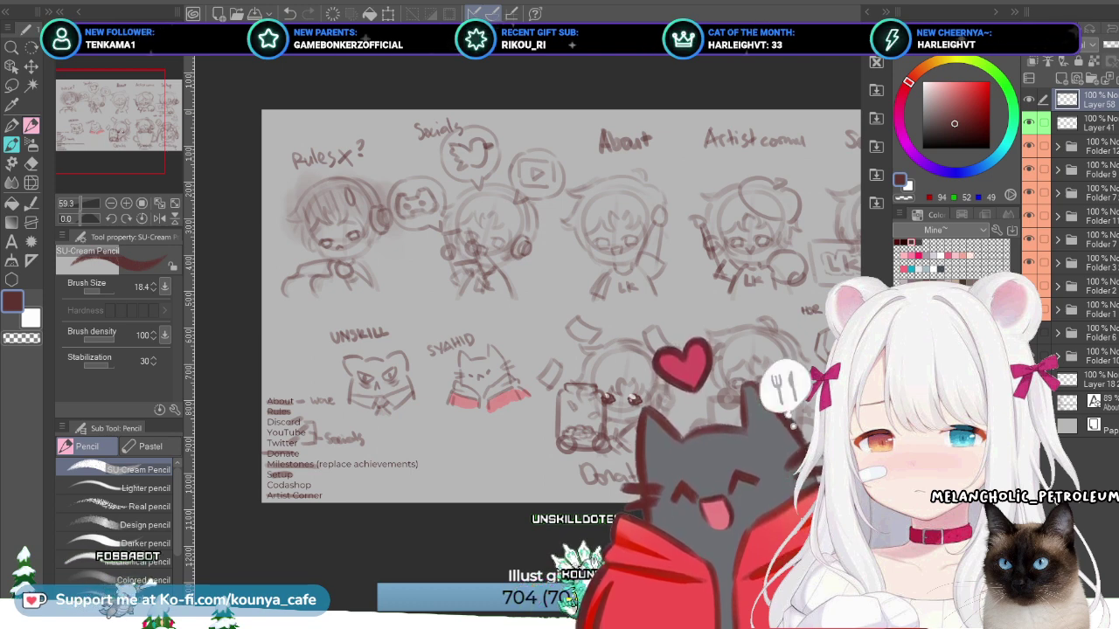
left_click(1084, 378)
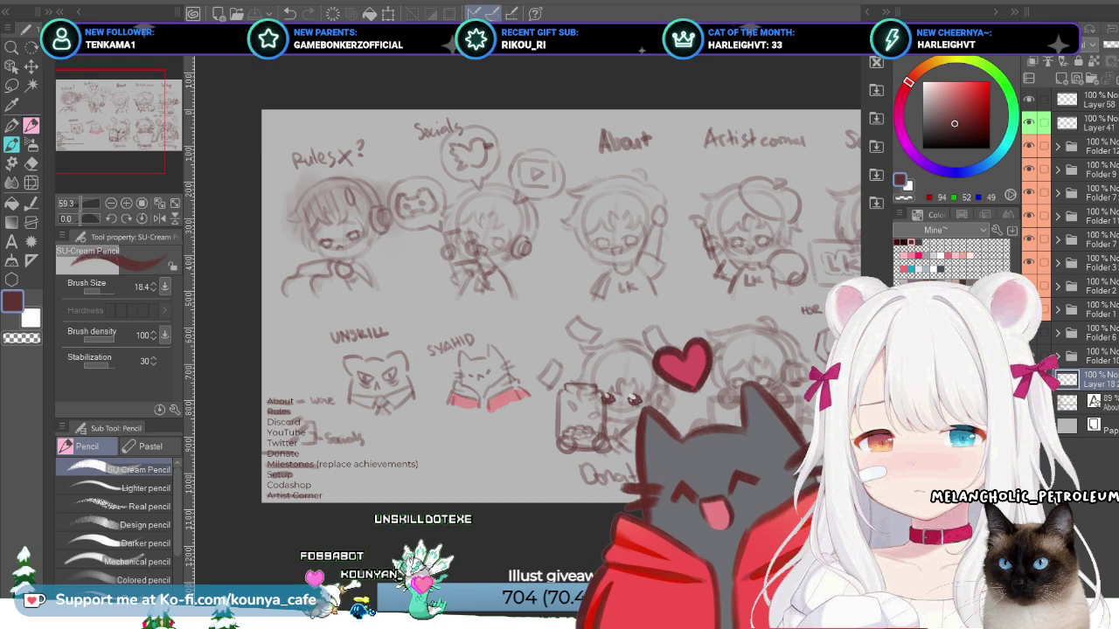
Step: Review the RULES illustration and the white-haired calendar illustration against the full row of sketches from Rules to Setup
key("ctrl+Tab")
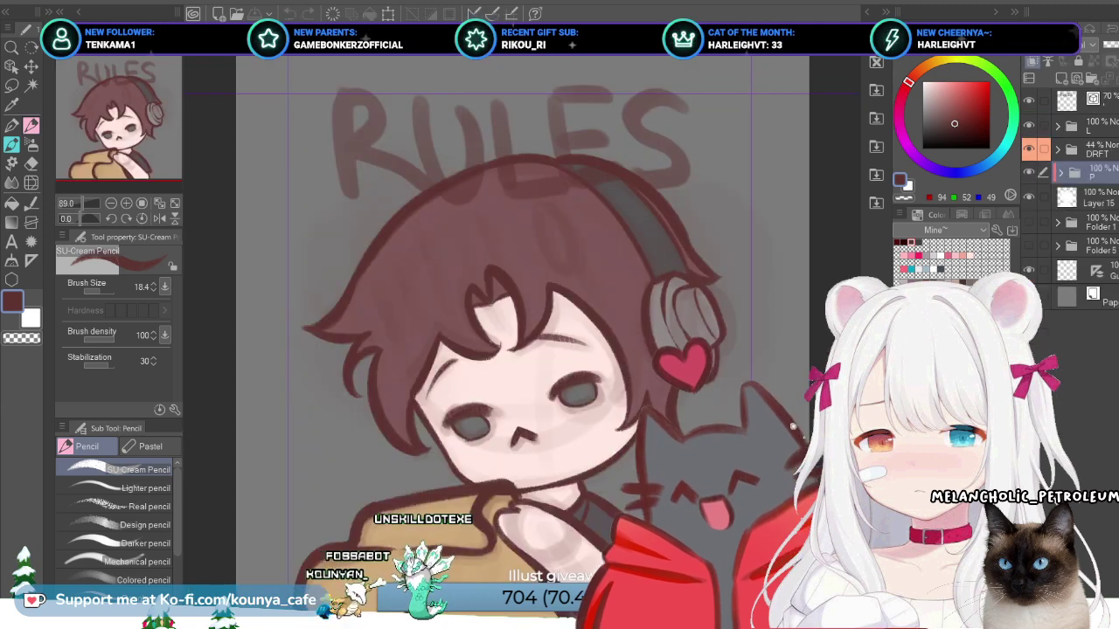
key("ctrl+Tab")
key("ctrl+Tab")
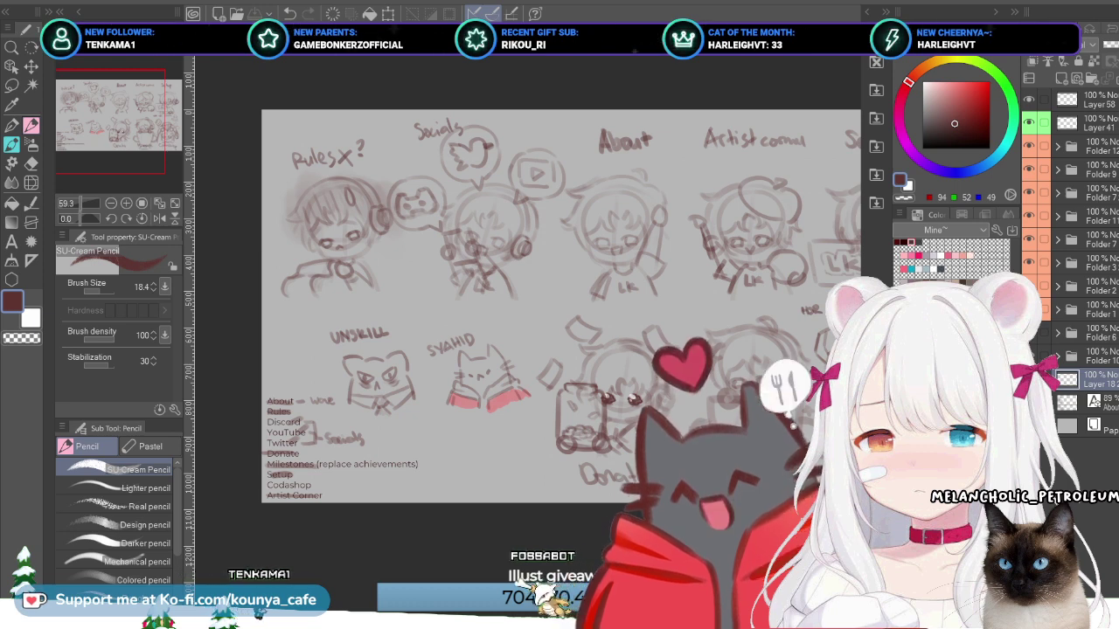
key("ctrl+Tab")
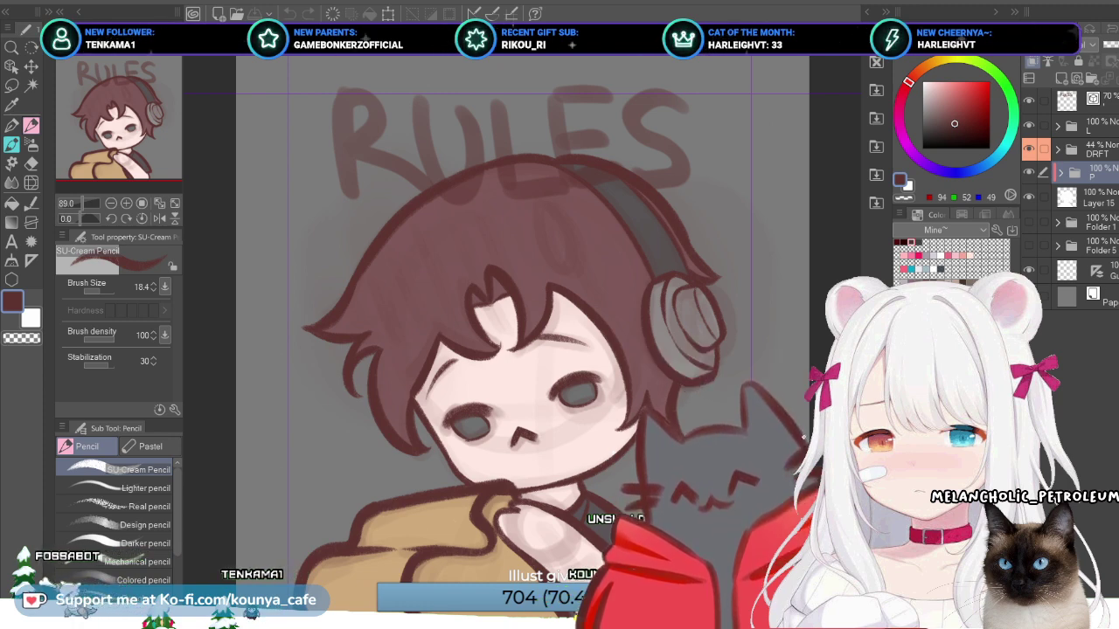
key("ctrl+Tab")
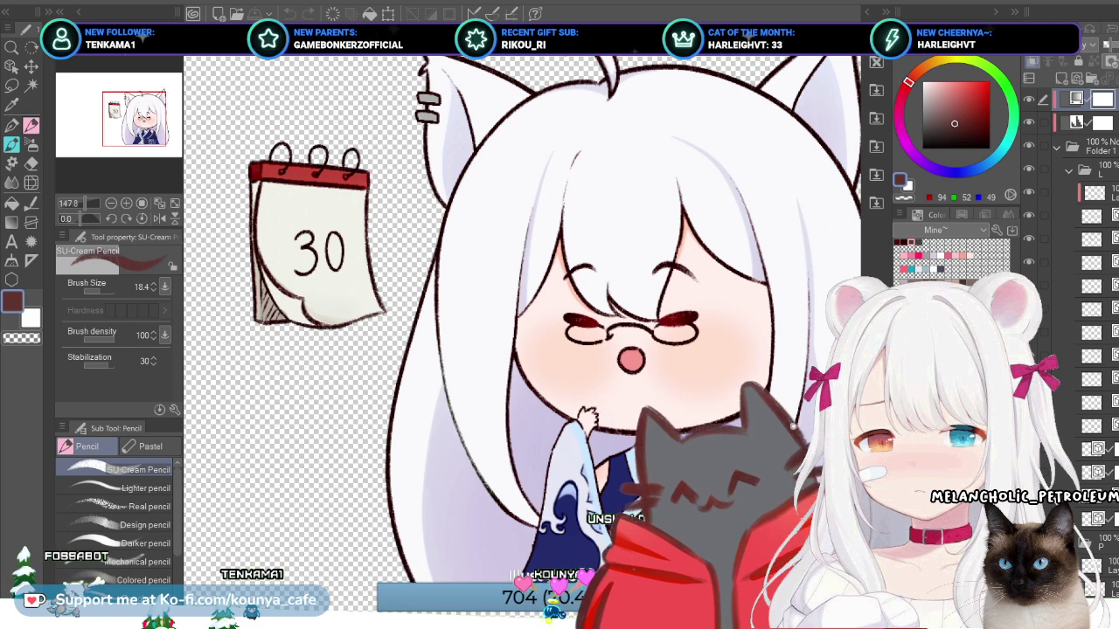
key("ctrl+Tab")
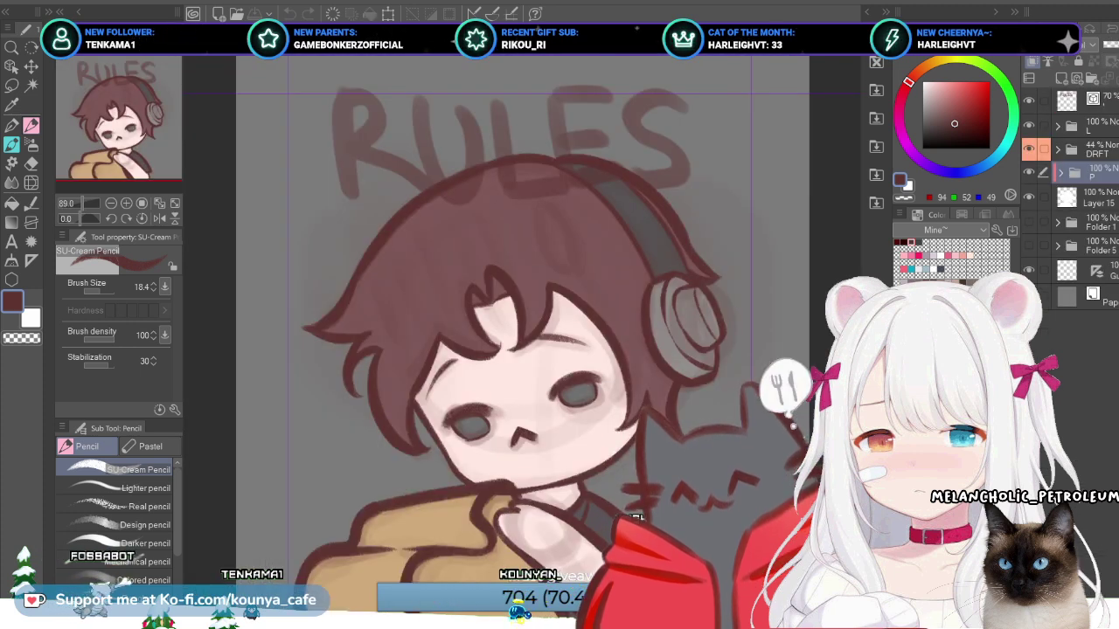
key("ctrl+Tab")
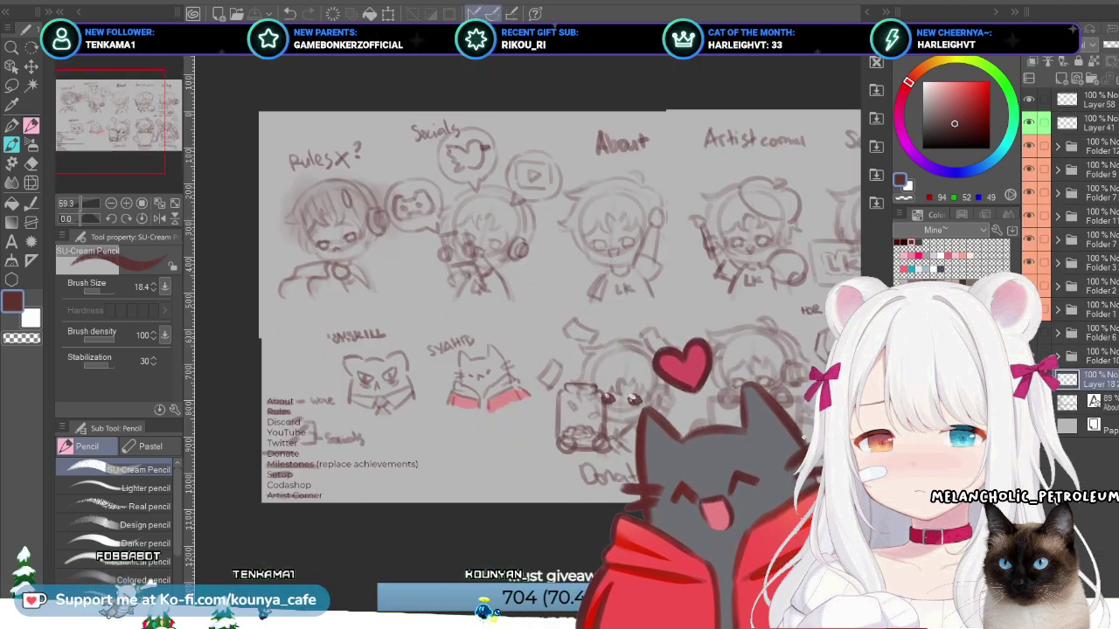
scroll(505, 229, "right", 3)
scroll(523, 311, "left", 1)
scroll(523, 311, "up", 1)
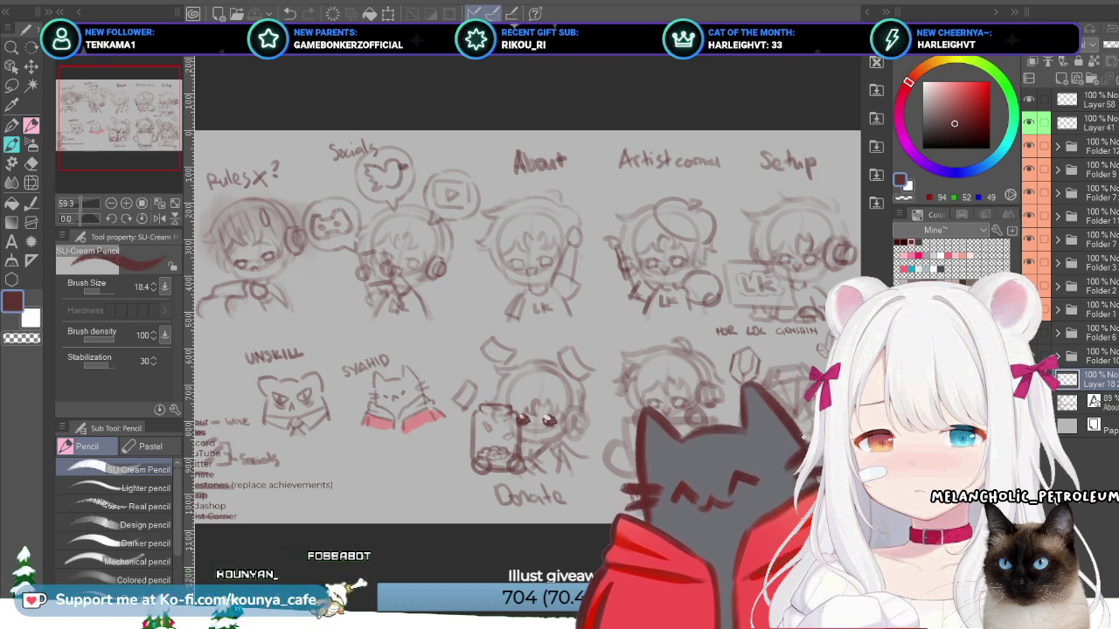
Step: Switch to the RULES illustration and compare the character with and without the flat colours in folder P
key("ctrl+Tab")
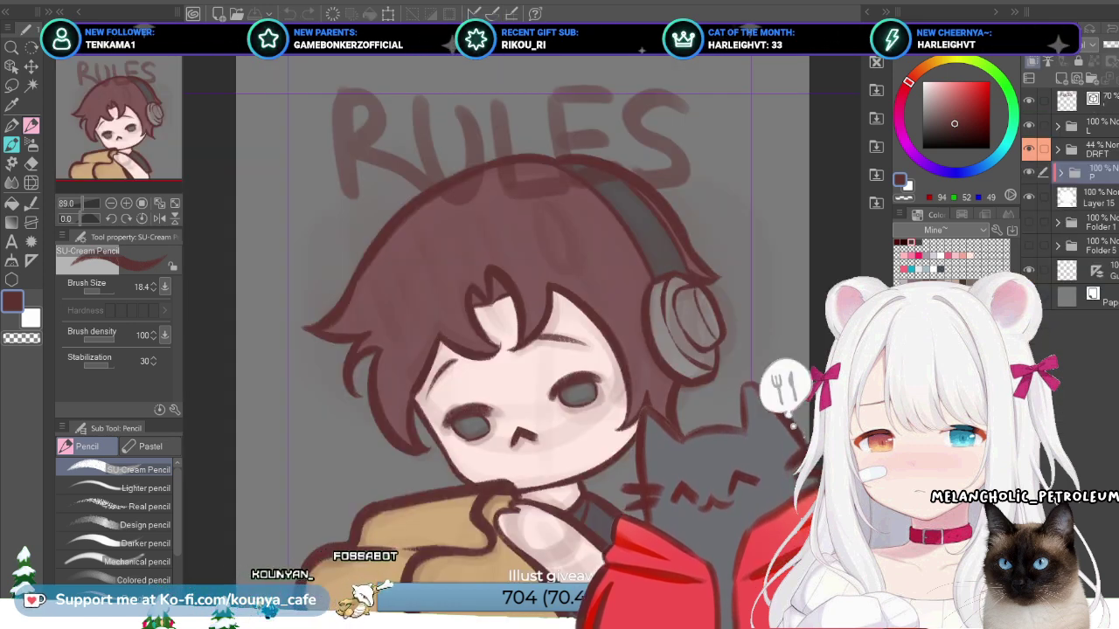
key("ctrl+z")
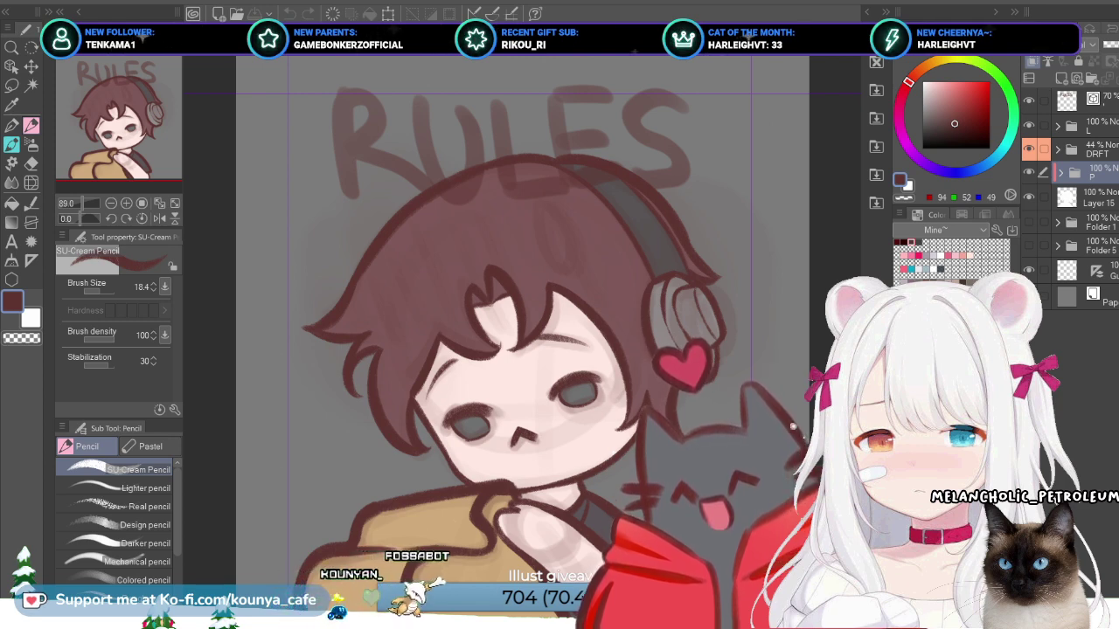
key("ctrl+y")
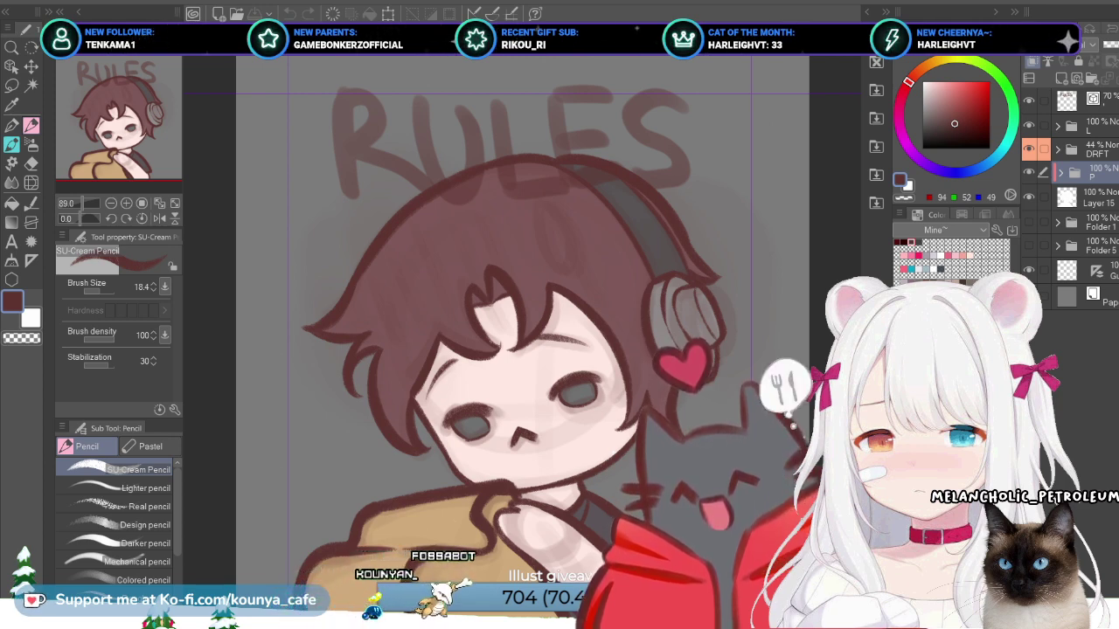
key("ctrl+z")
key("ctrl+y")
key("ctrl+z")
key("ctrl+y")
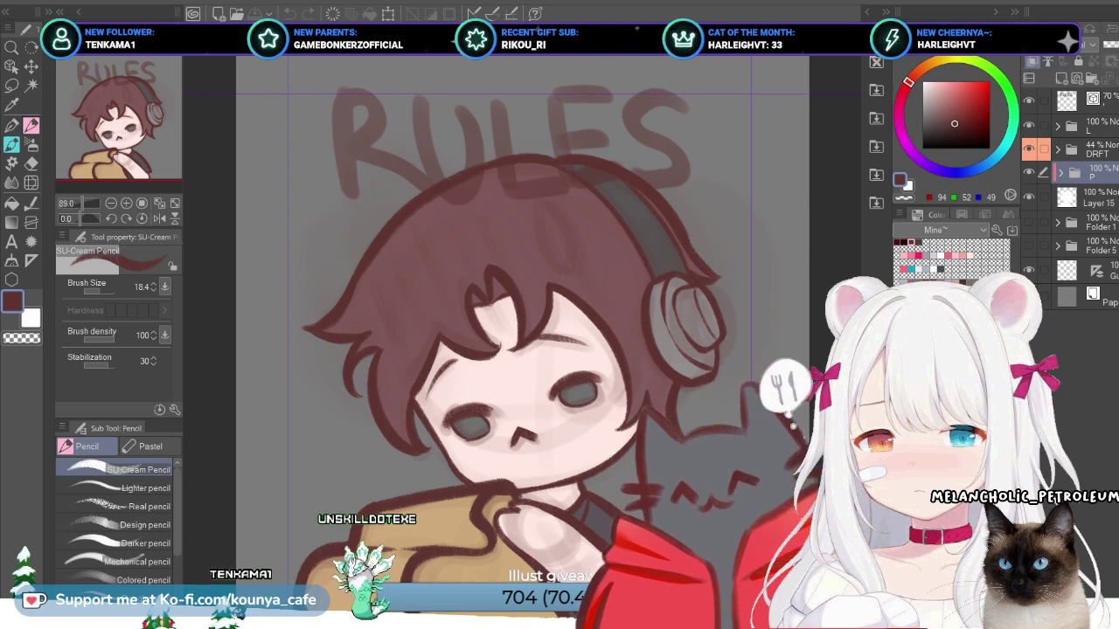
key("ctrl+z")
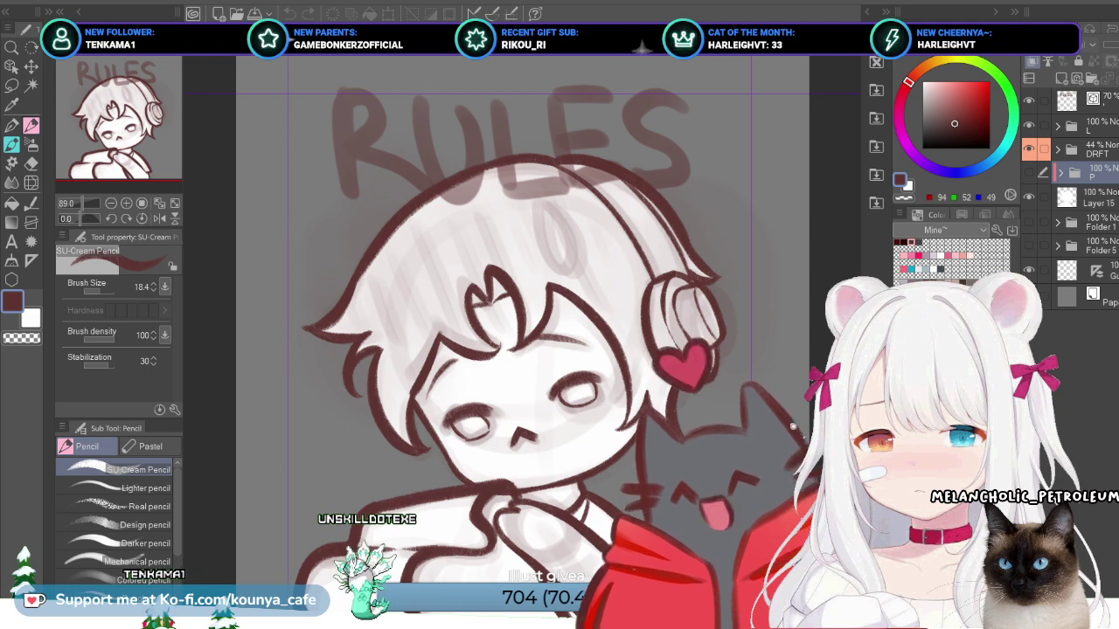
key("ctrl+y")
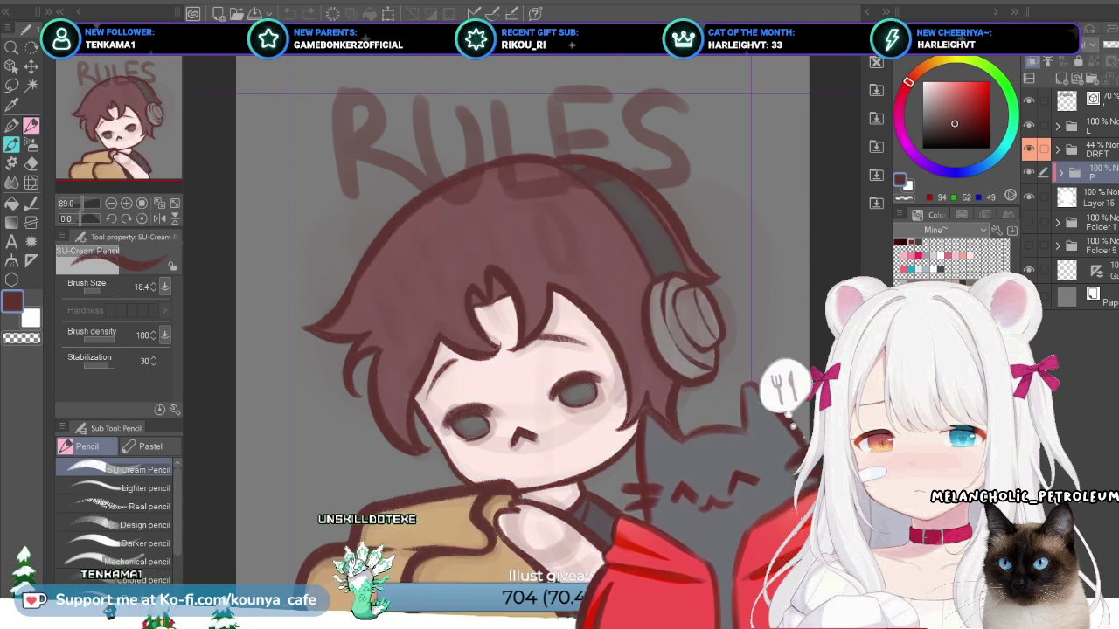
key("ctrl+y")
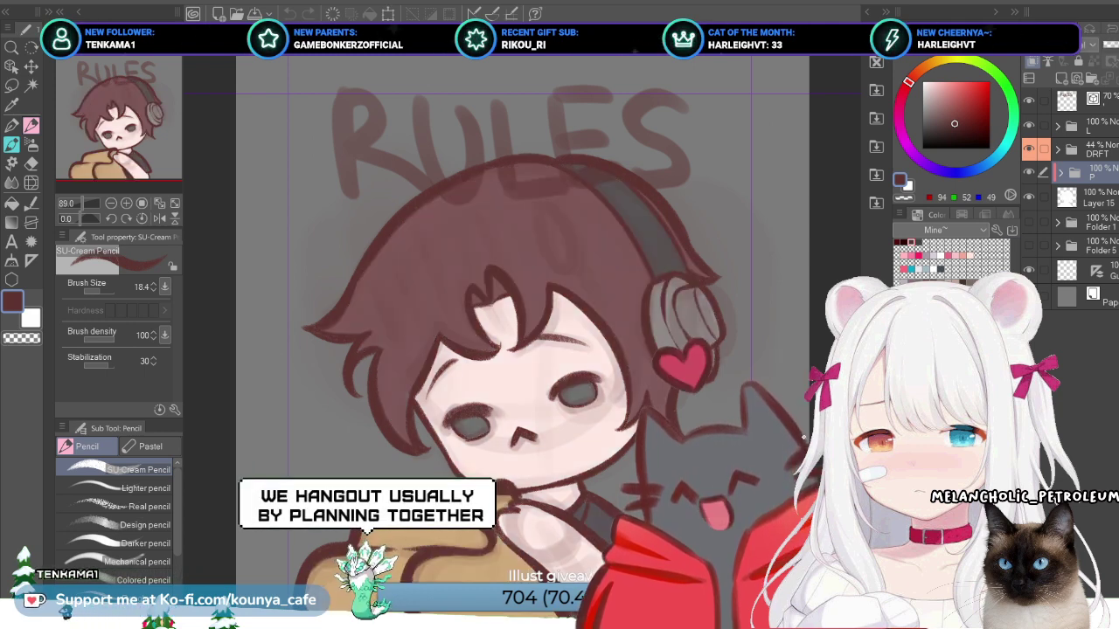
key("ctrl+z")
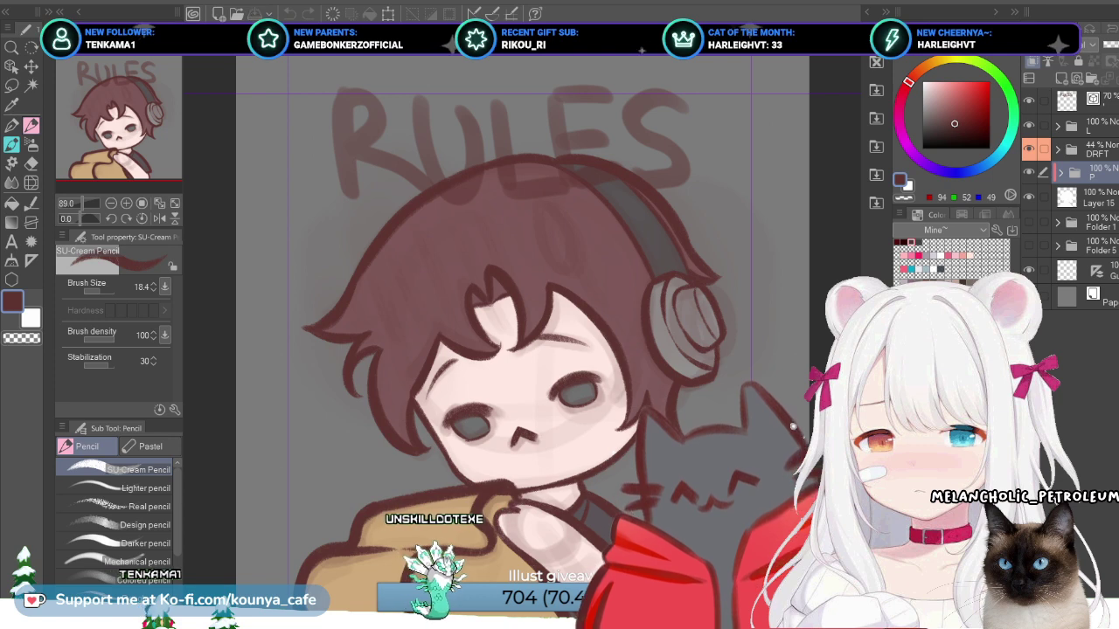
key("ctrl+y")
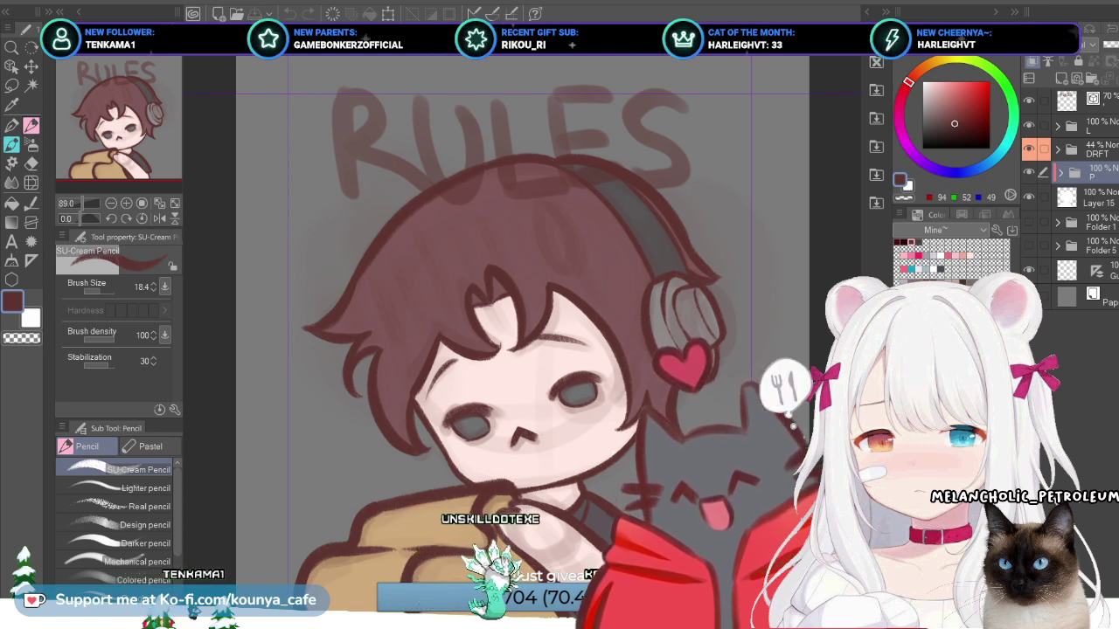
key("ctrl+z")
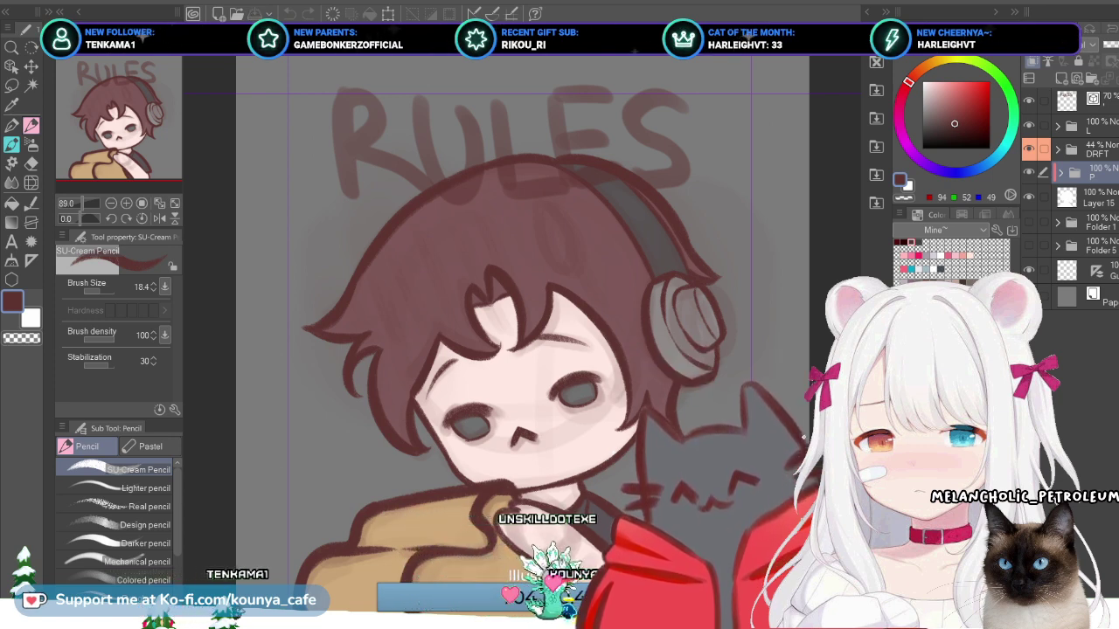
key("ctrl+z")
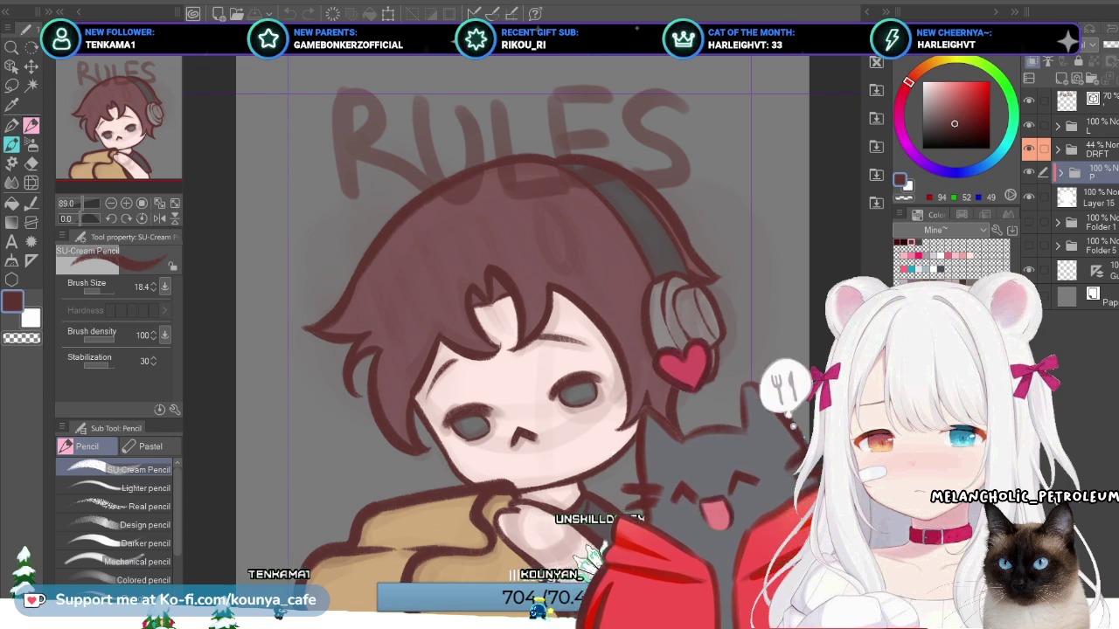
key("ctrl+z")
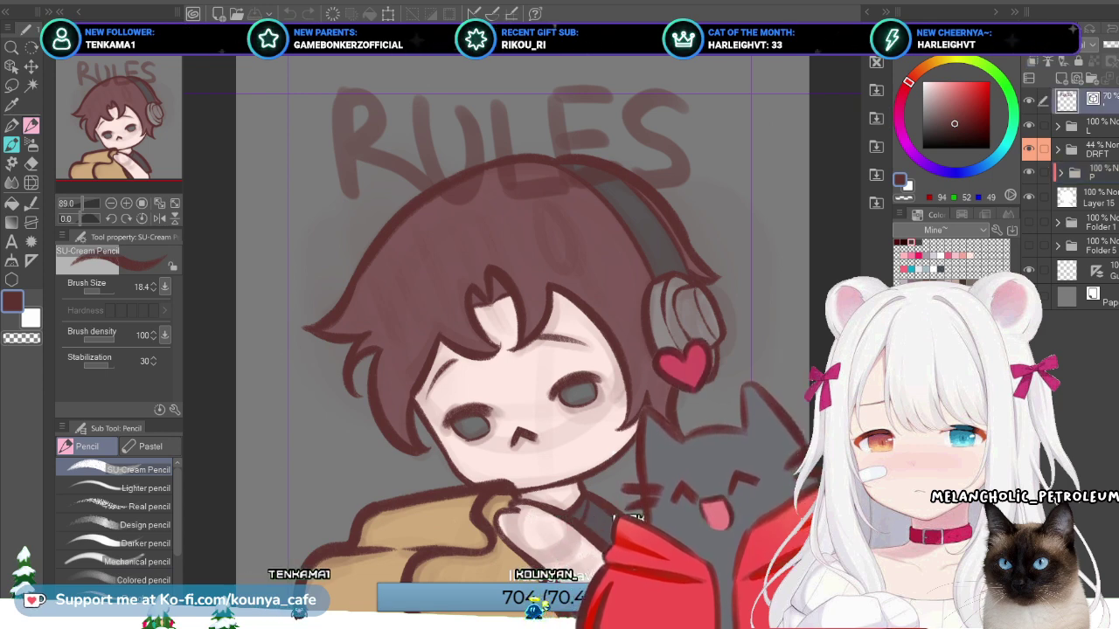
Step: Switch to the sketch sheet, check the layers inside Folder 3, and copy the whole folder holding the About sketch
key("ctrl+Tab")
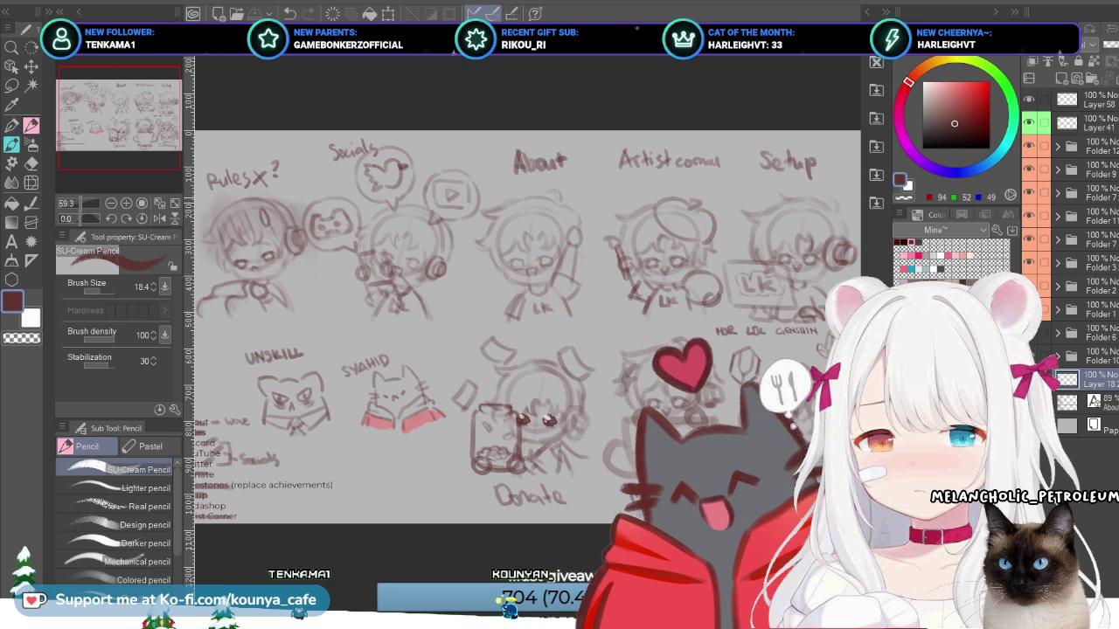
left_click(1058, 262)
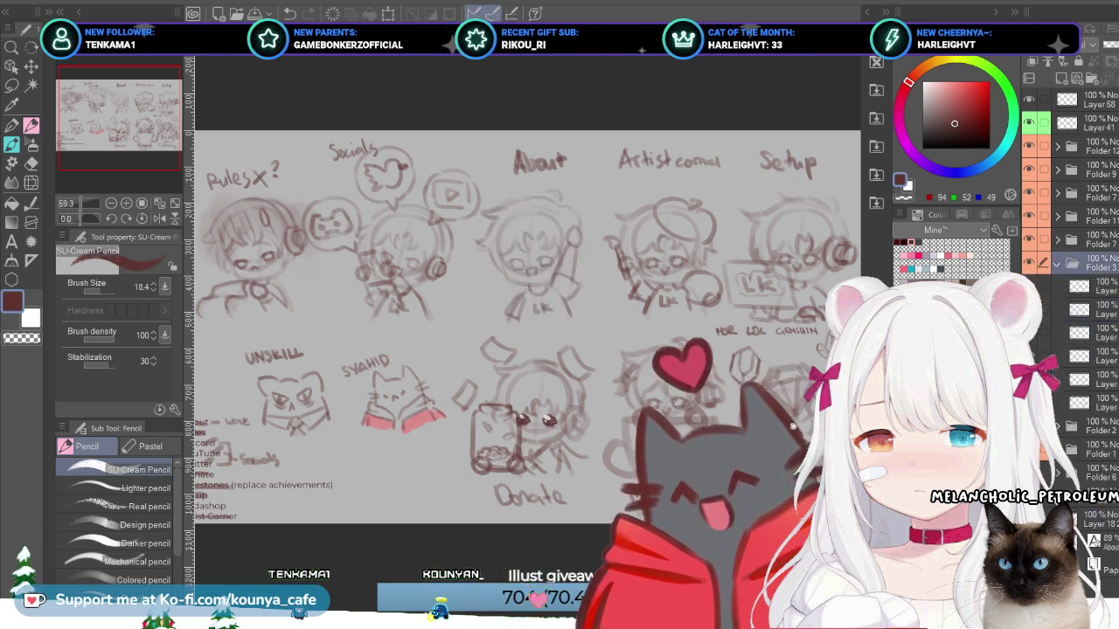
left_click(1058, 262)
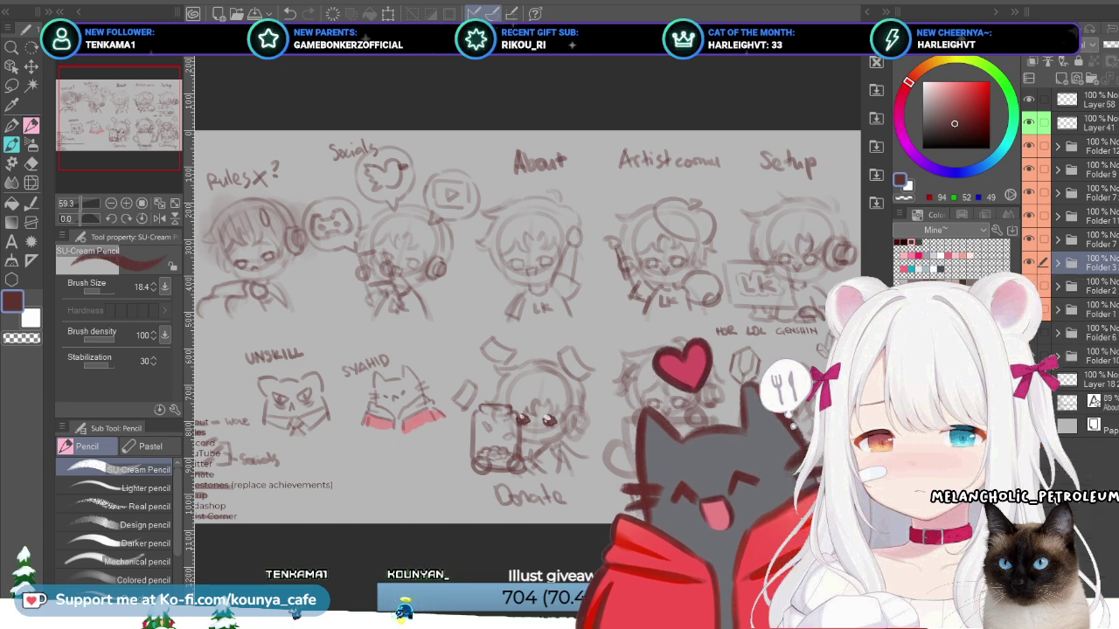
left_click(1058, 262)
left_click(1093, 286)
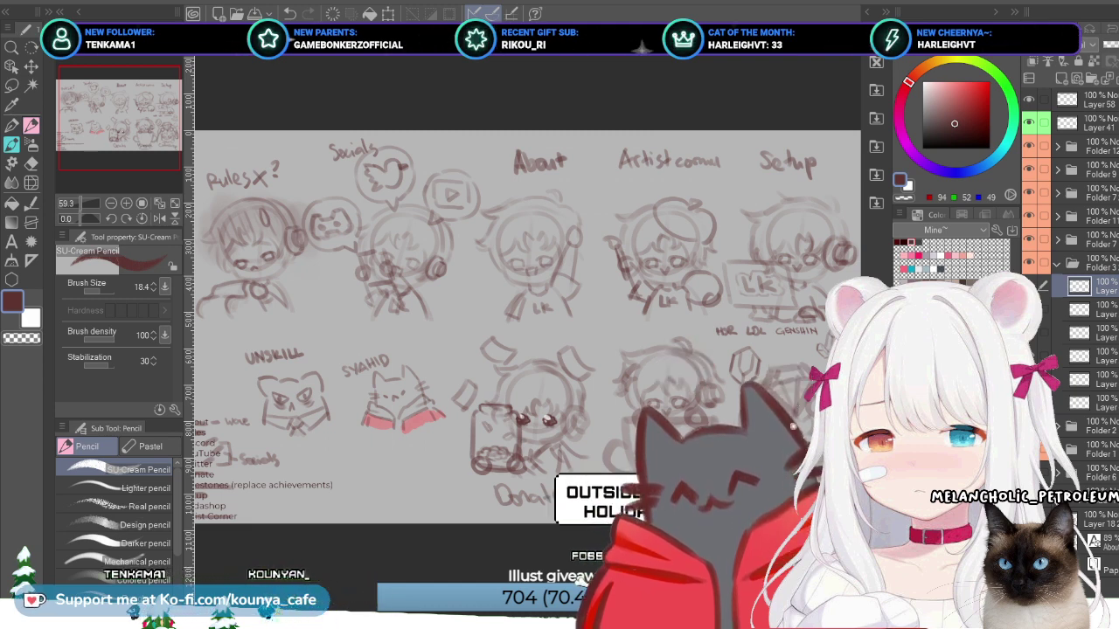
left_click(1057, 262)
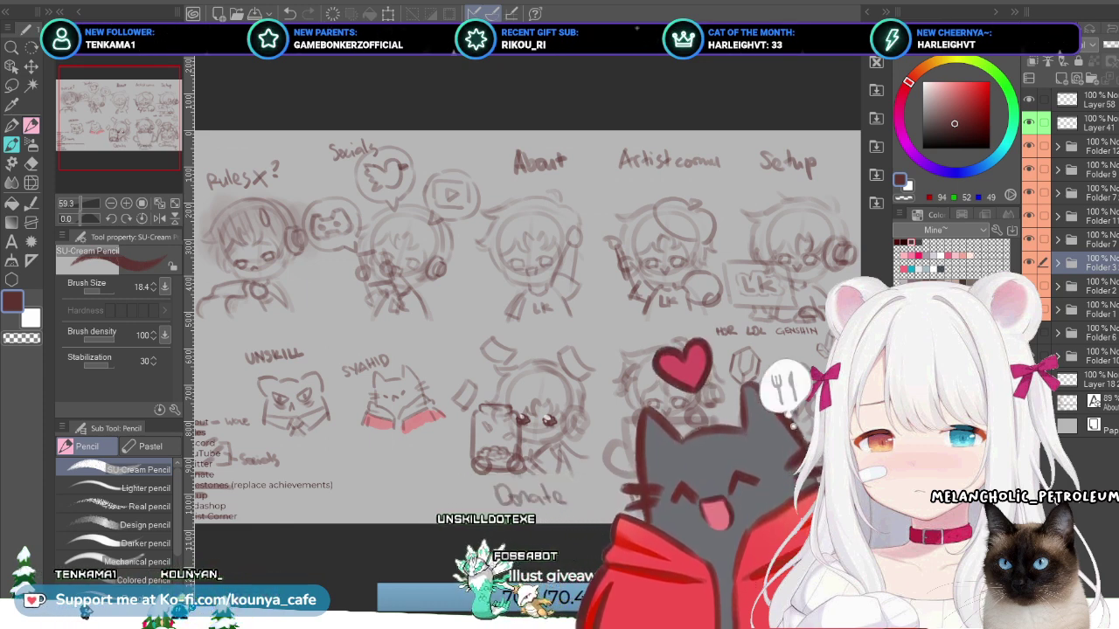
Step: Return to the RULES illustration and look over the whole character and title with the DRFT folder selected
key("ctrl+Tab")
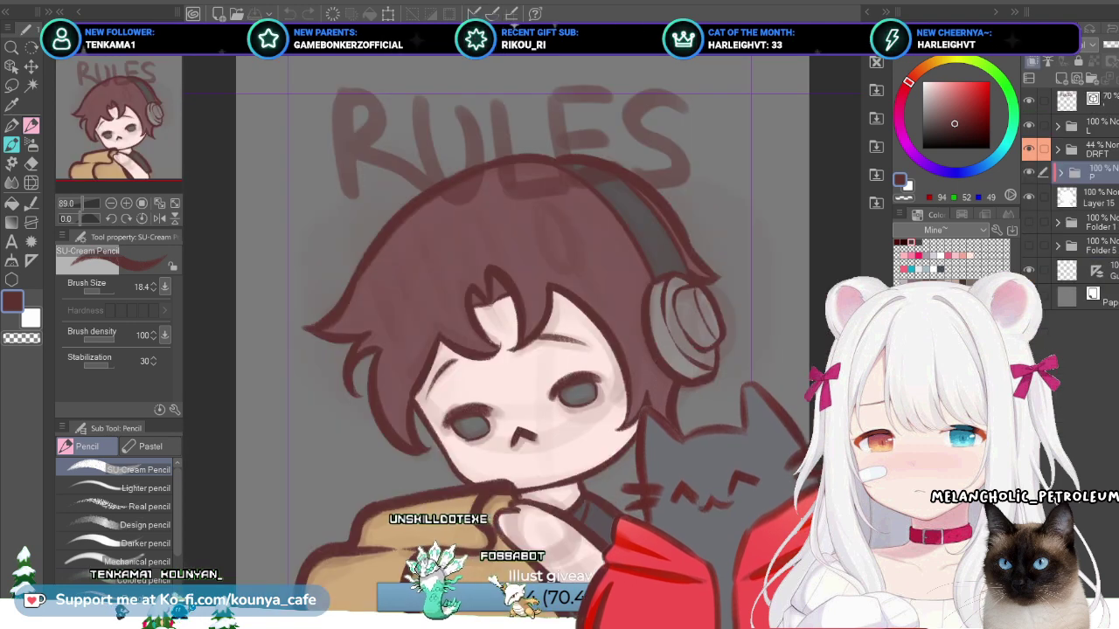
key("ctrl+z")
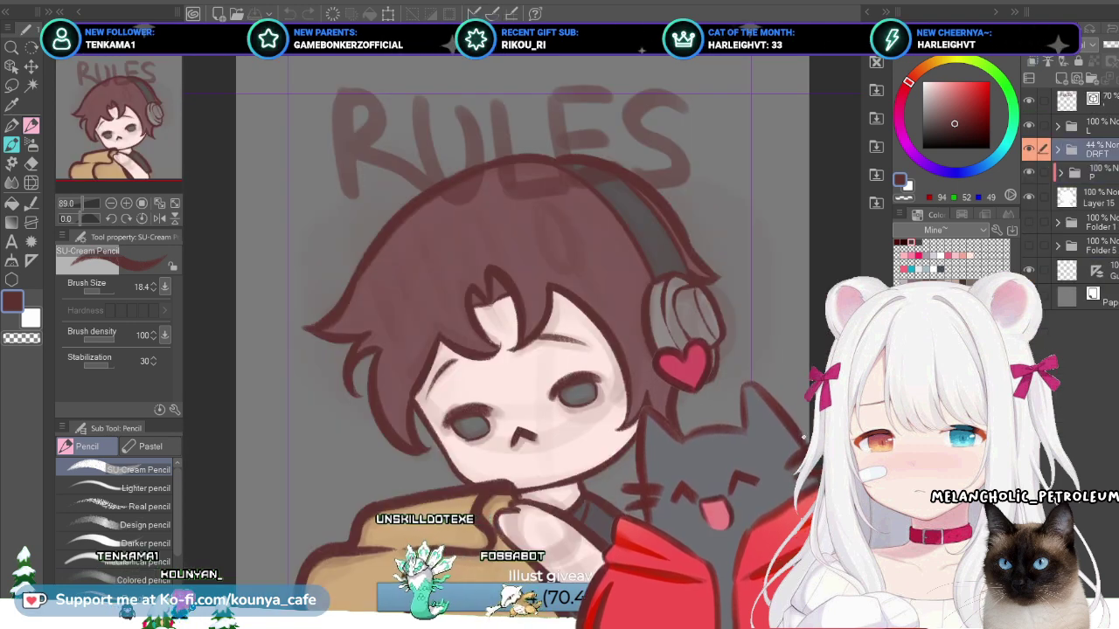
key("ctrl+z")
scroll(522, 332, "down", 1)
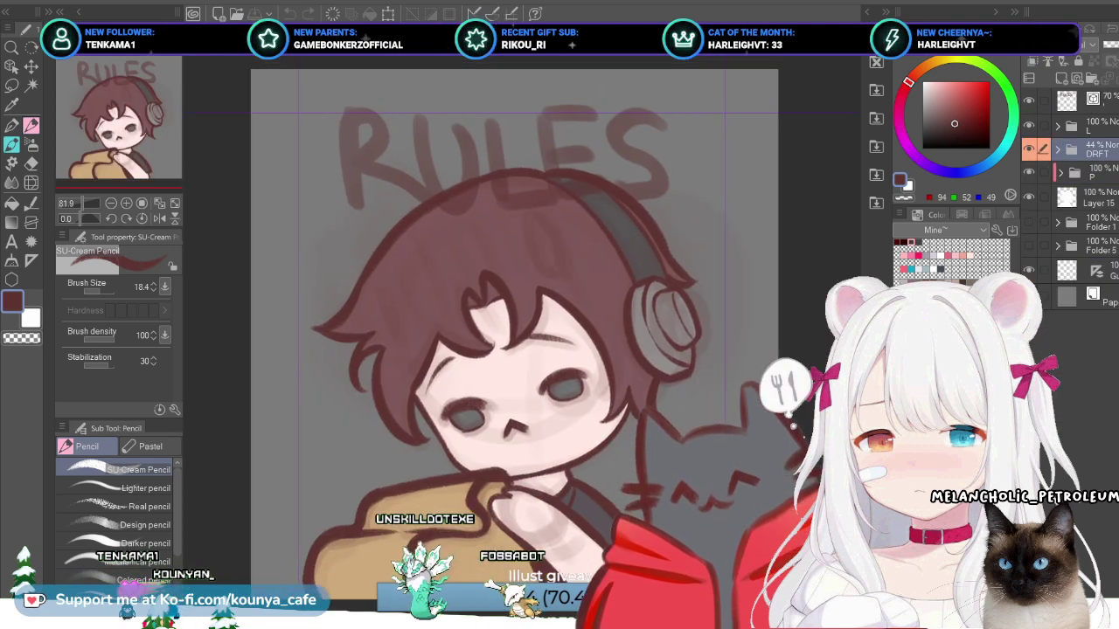
key("ctrl+y")
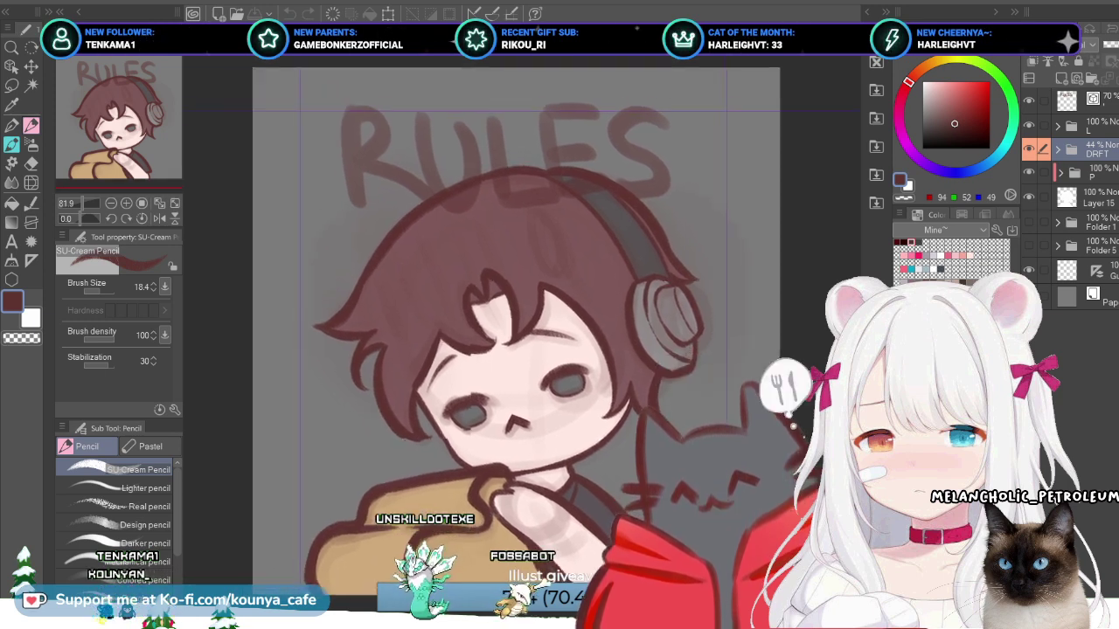
key("ctrl+y")
key("ctrl+z")
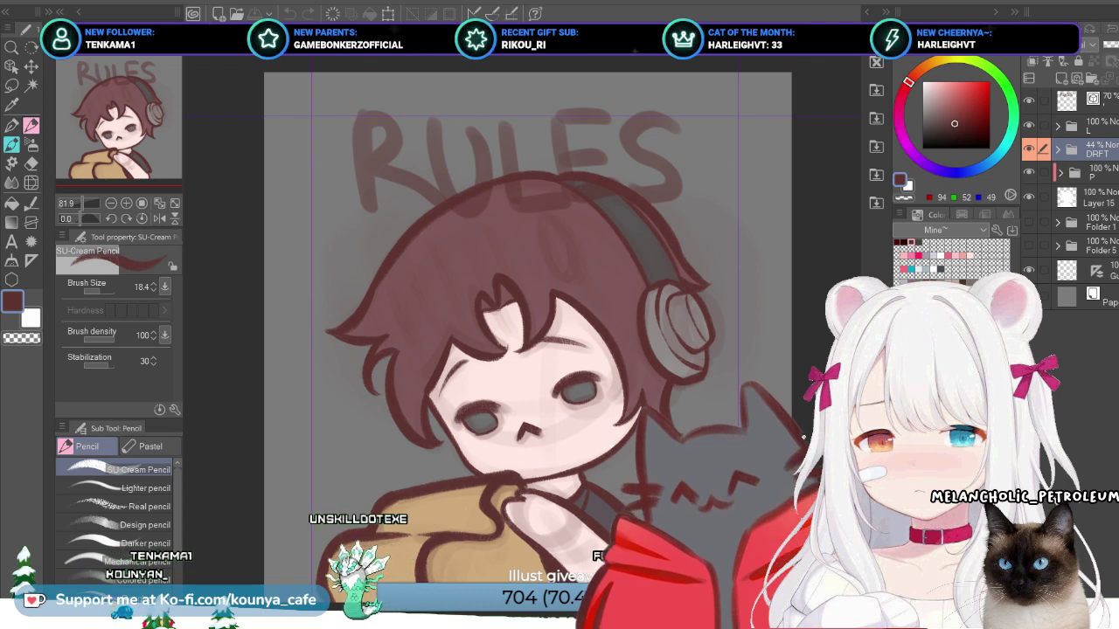
key("ctrl+y")
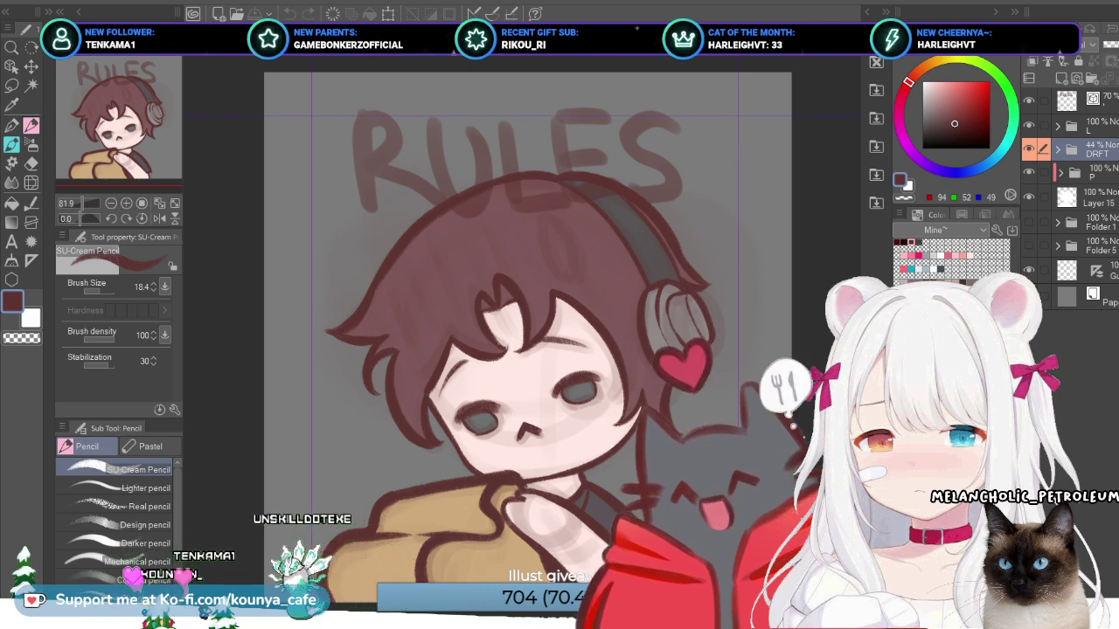
key("ctrl+z")
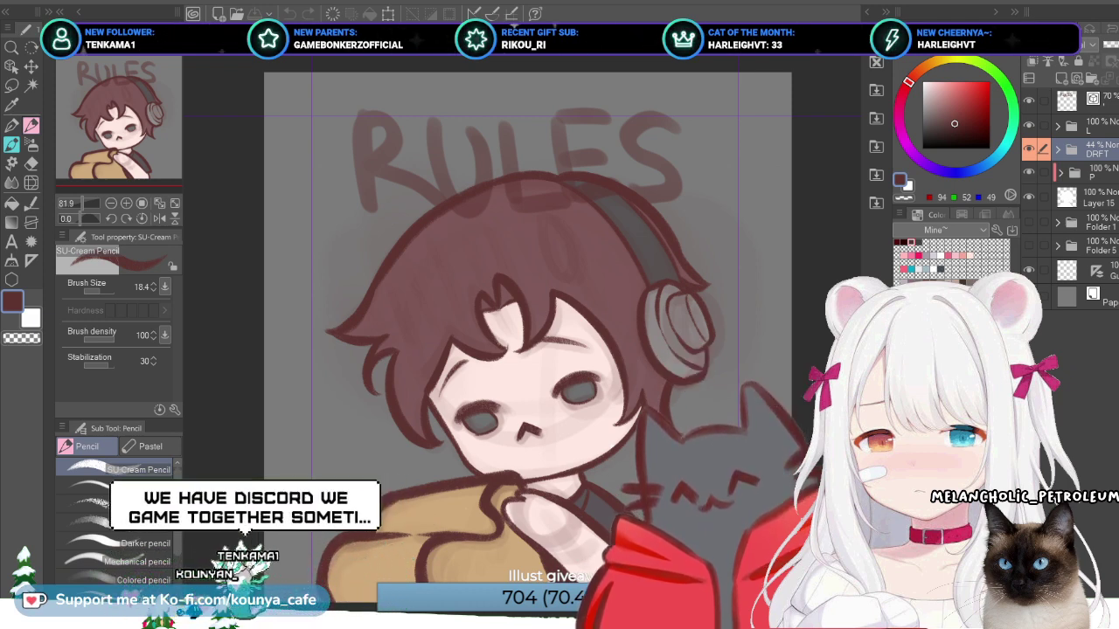
key("ctrl+y")
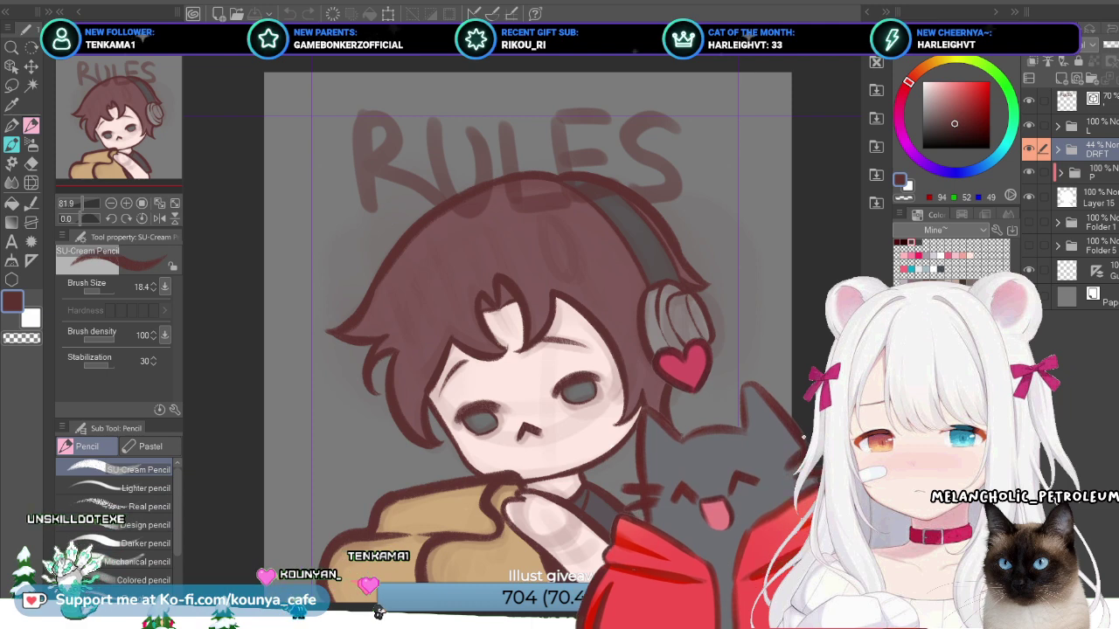
key("ctrl+z")
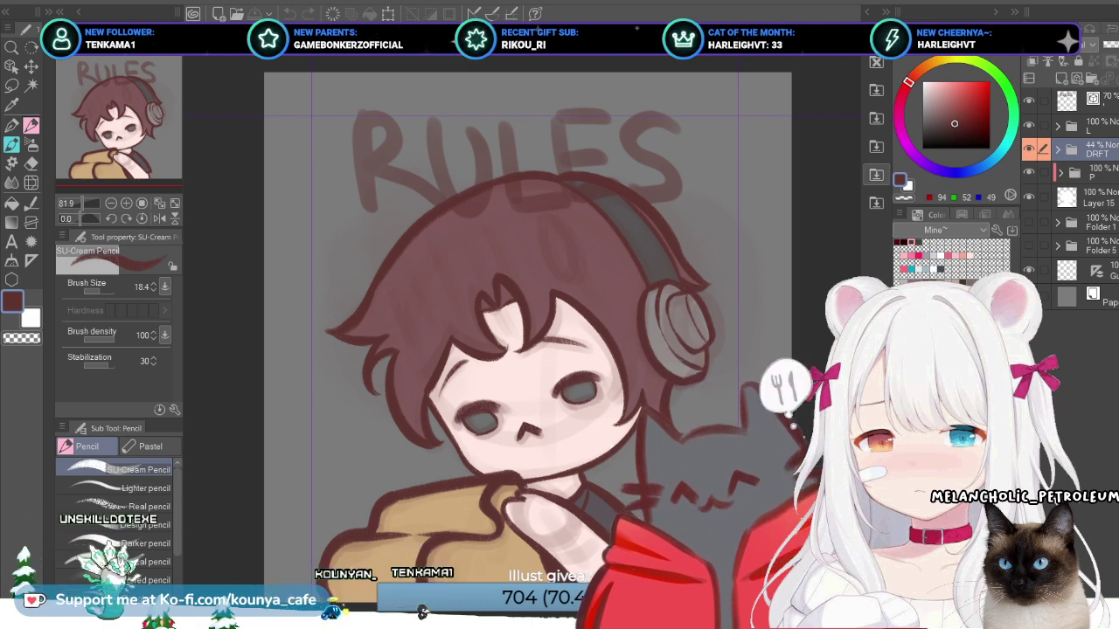
Step: Paste the copied Folder 3 with the About sketch above the topmost layer of the RULES illustration
key("ctrl+y")
key("ctrl+z")
key("ctrl+y")
key("ctrl+z")
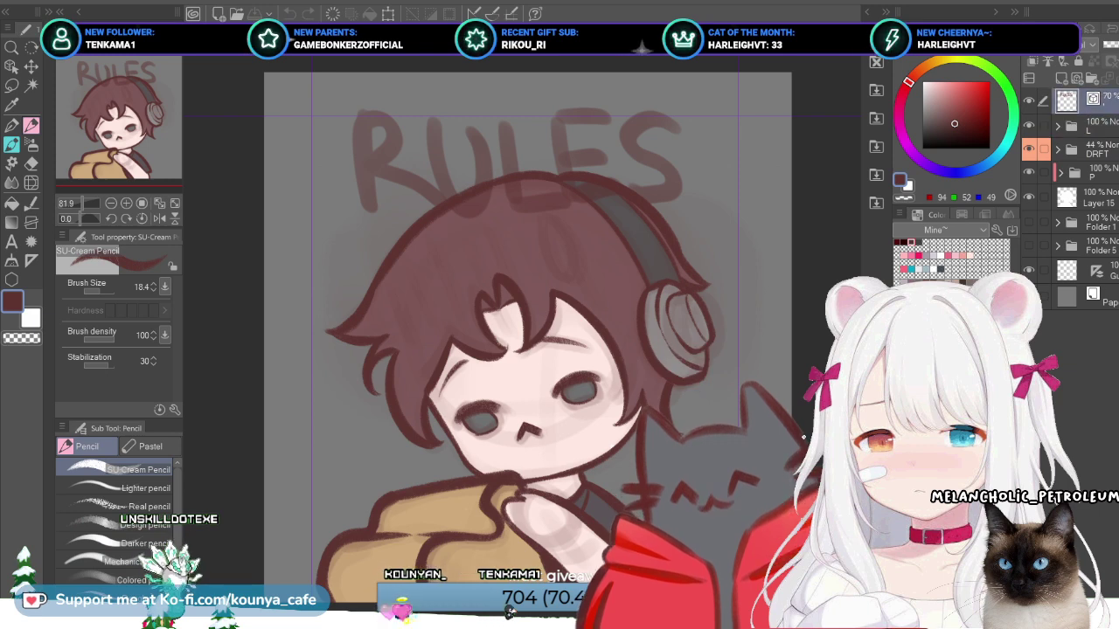
key("ctrl+y")
key("ctrl+y")
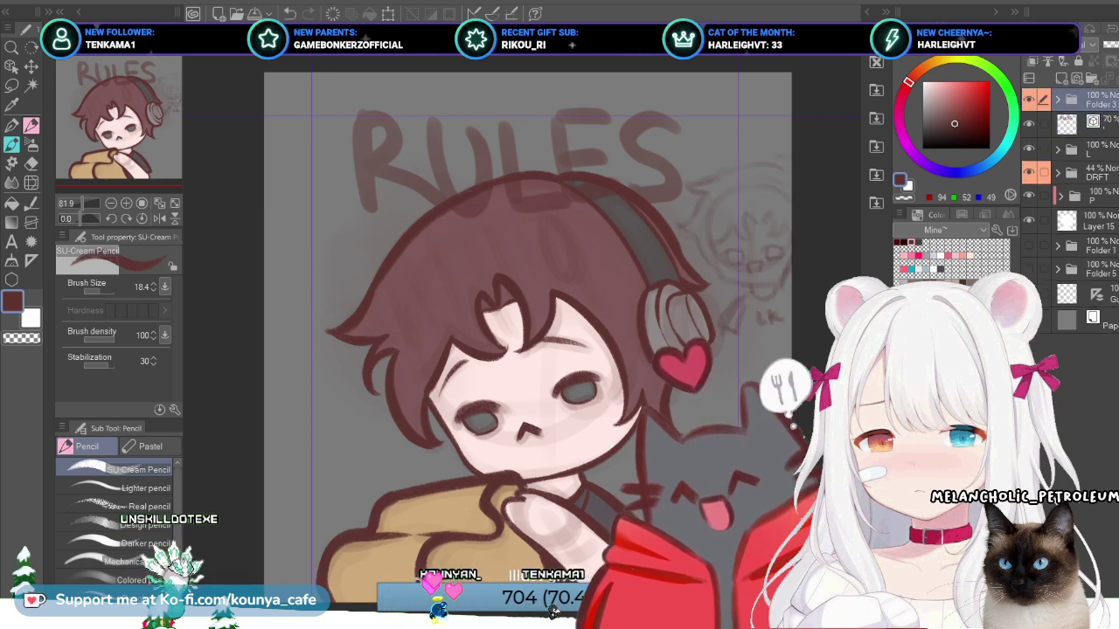
scroll(571, 249, "down", 3)
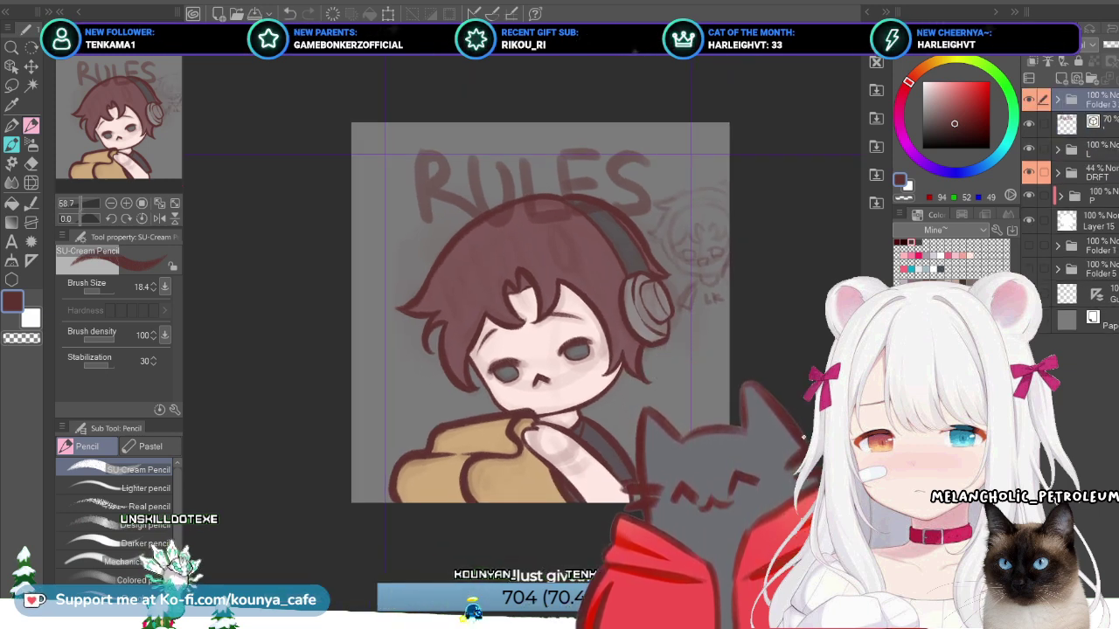
Step: Expand the line-art folder L in the RULES illustration and select its layer L 2
key("ctrl+z")
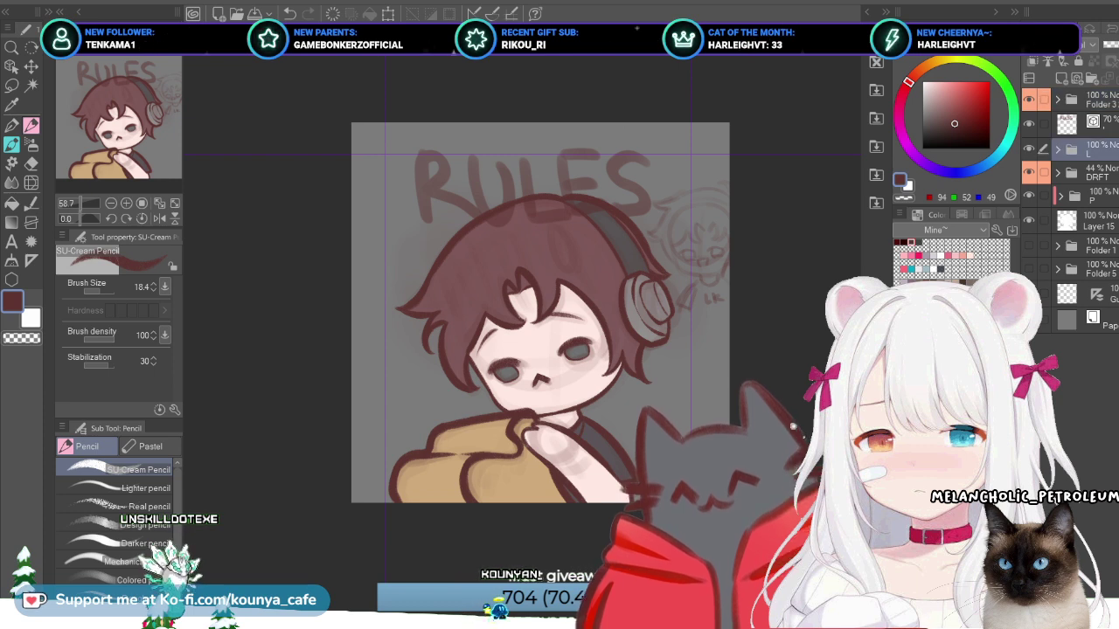
key("ctrl+y")
key("ctrl+y")
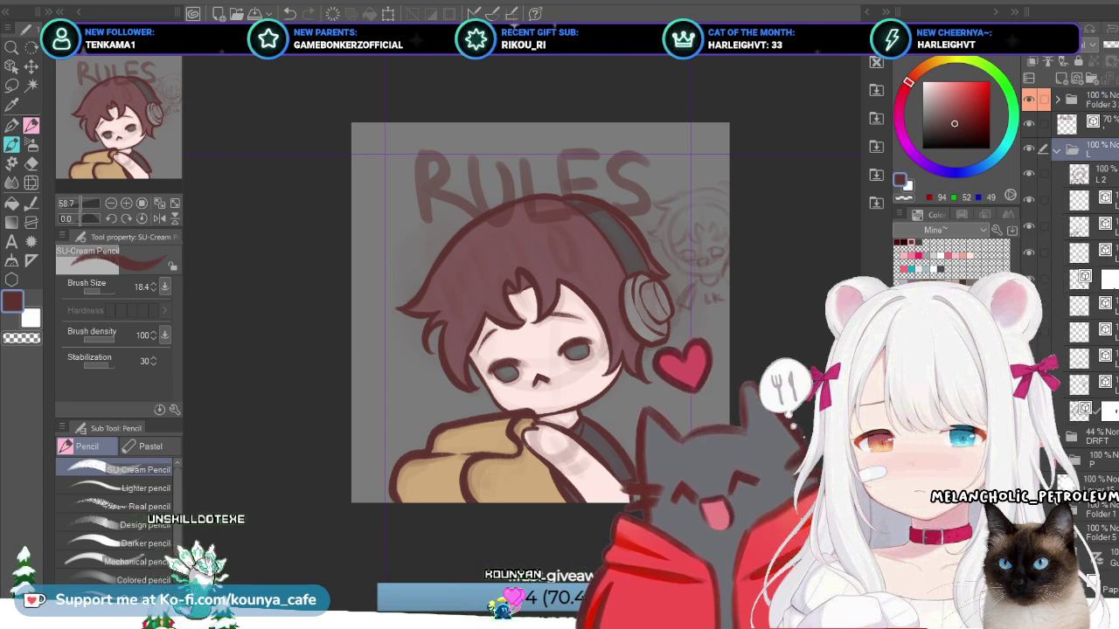
key("ctrl+z")
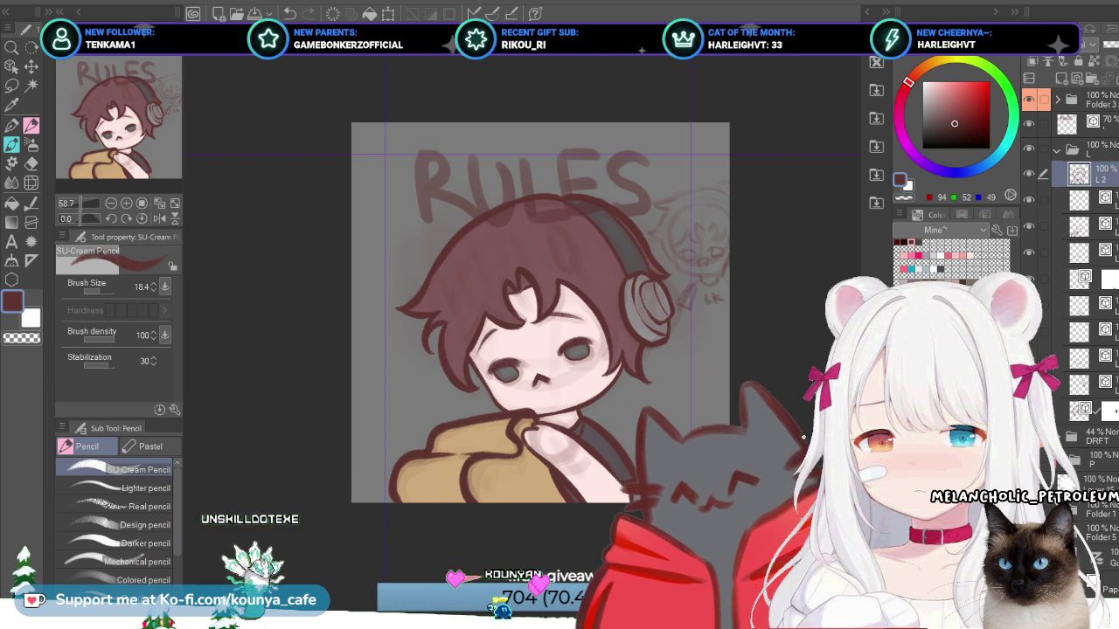
Step: Try shifting the line art on layer L 2 away from the rest of the drawing, then undo it
key("ctrl+z")
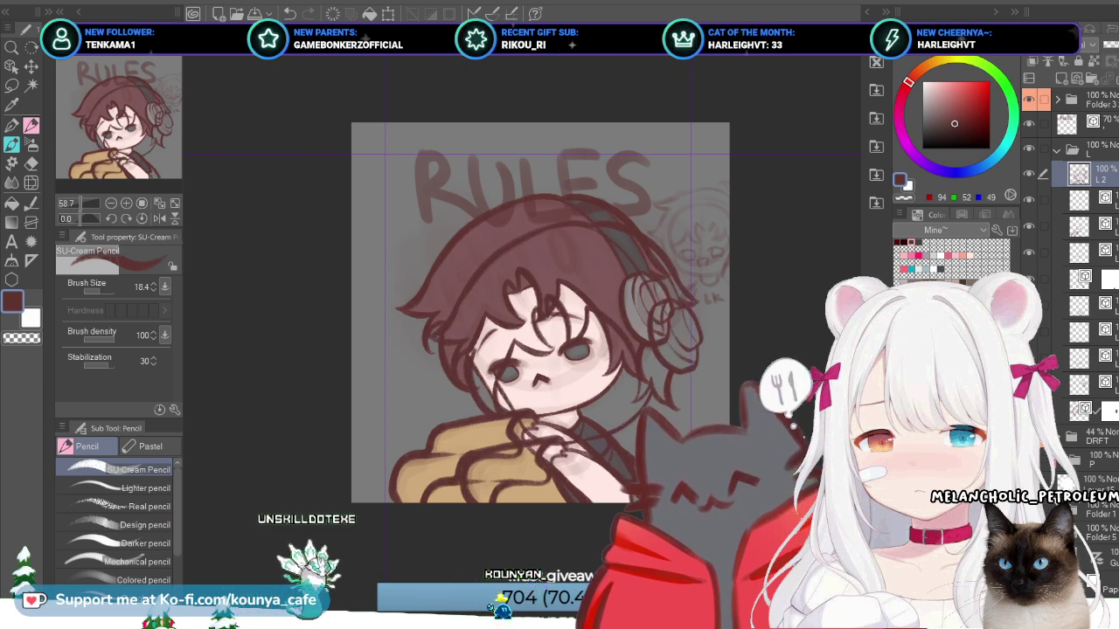
key("ctrl+y")
key("ctrl+y")
Step: Expand the DRFT folder and select the layer directly below L 2 in the line-art folder
key("ctrl+z")
key("ctrl+y")
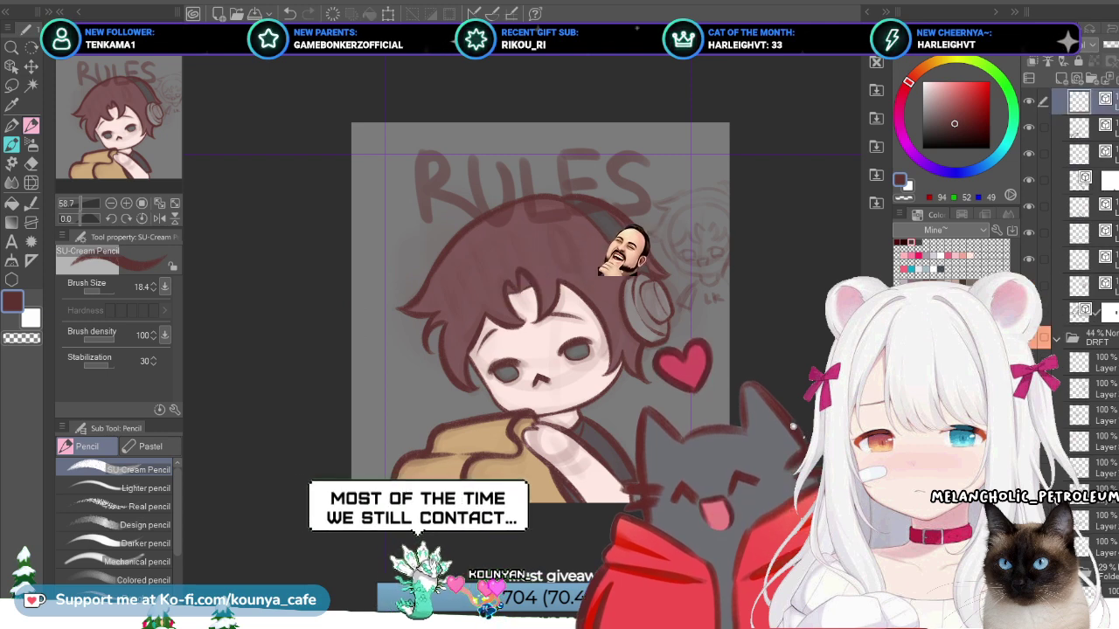
key("ctrl+z")
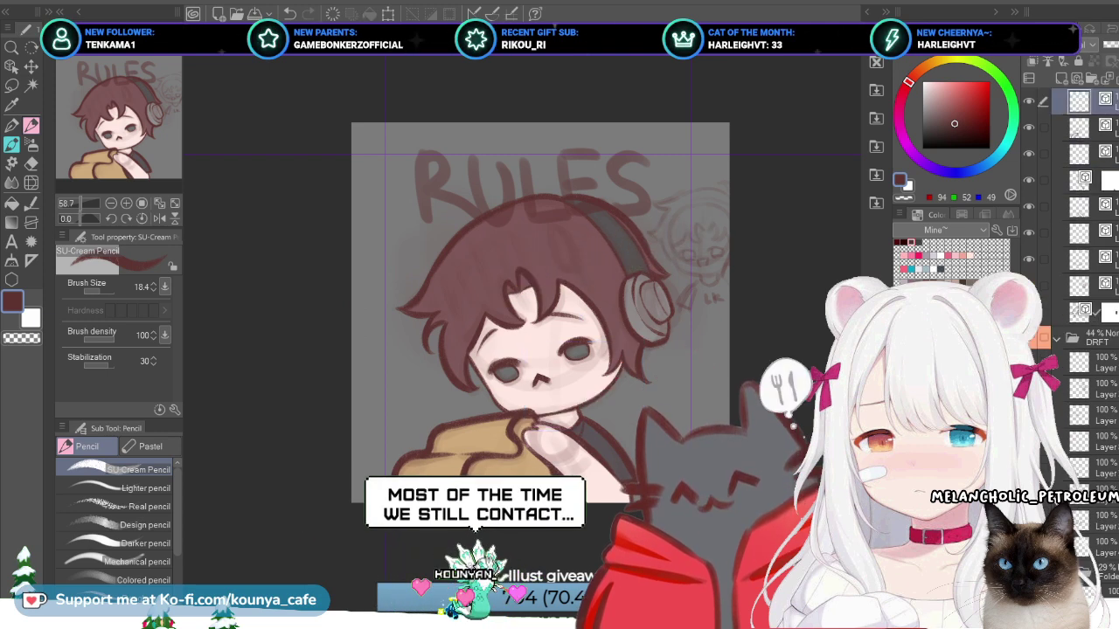
Step: Step back through the recent undo history and collapse the line-art folder L and the DRFT folder
key("ctrl+y")
key("ctrl+y")
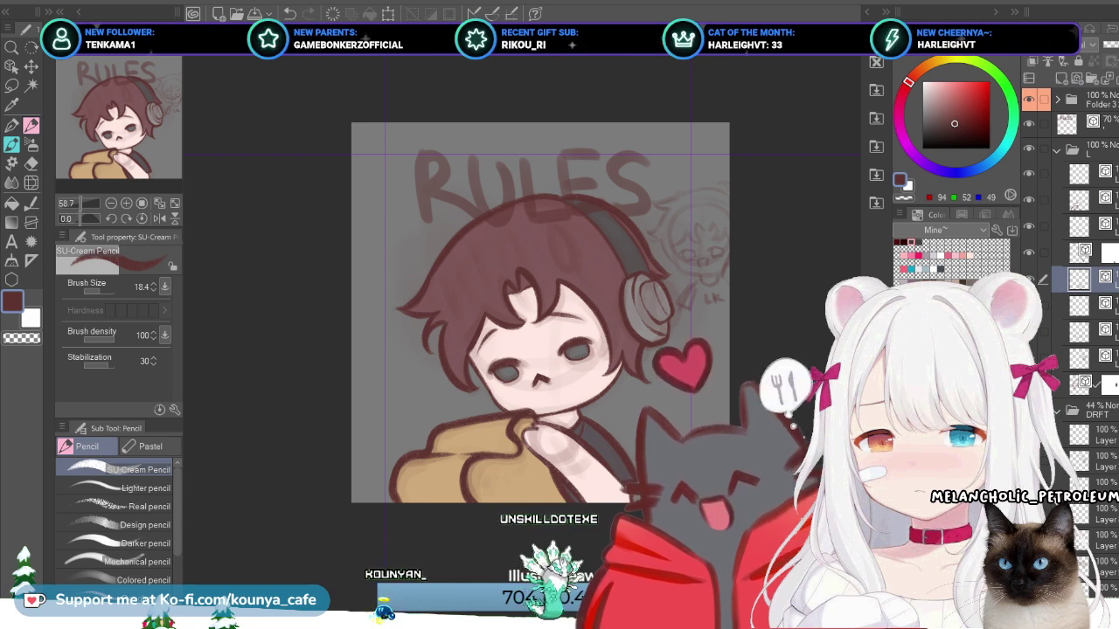
key("ctrl+z")
key("ctrl+z")
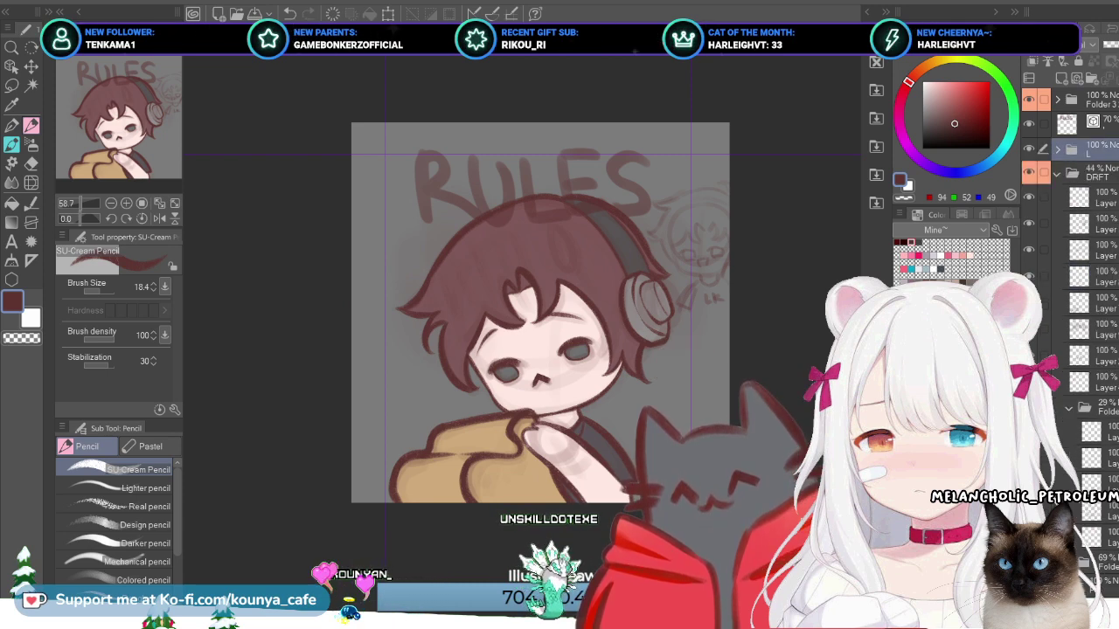
key("ctrl+y")
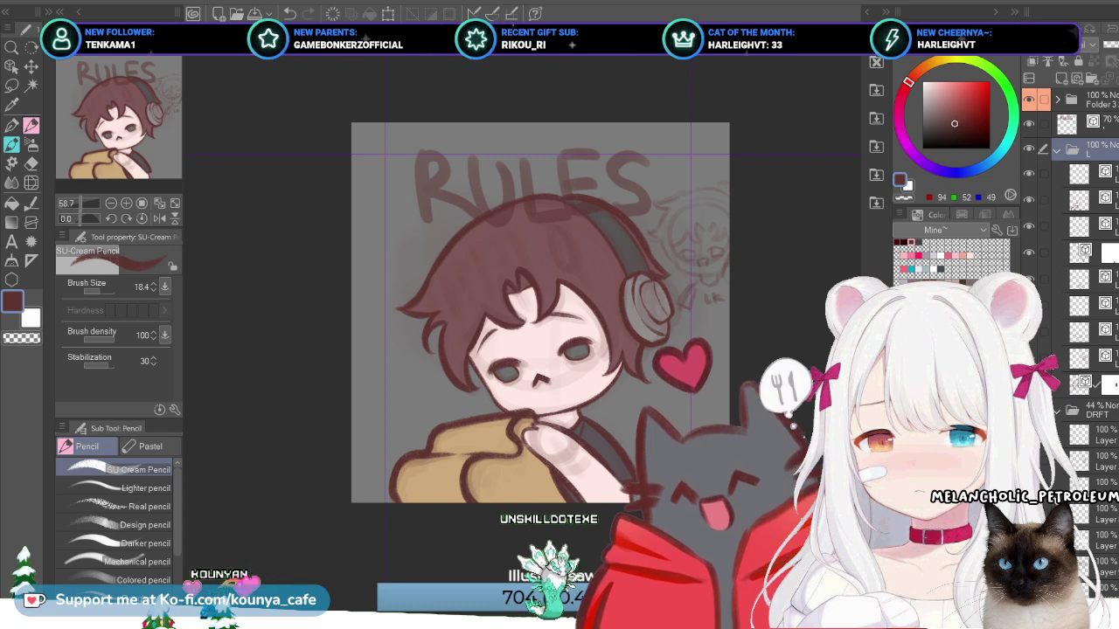
key("ctrl+y")
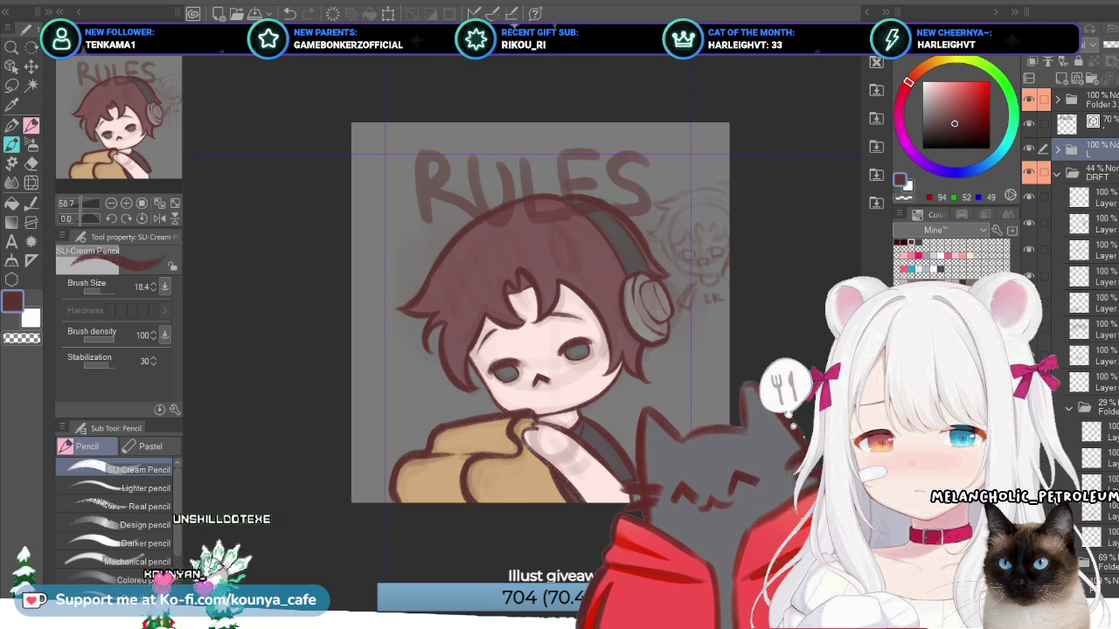
left_click(1057, 172)
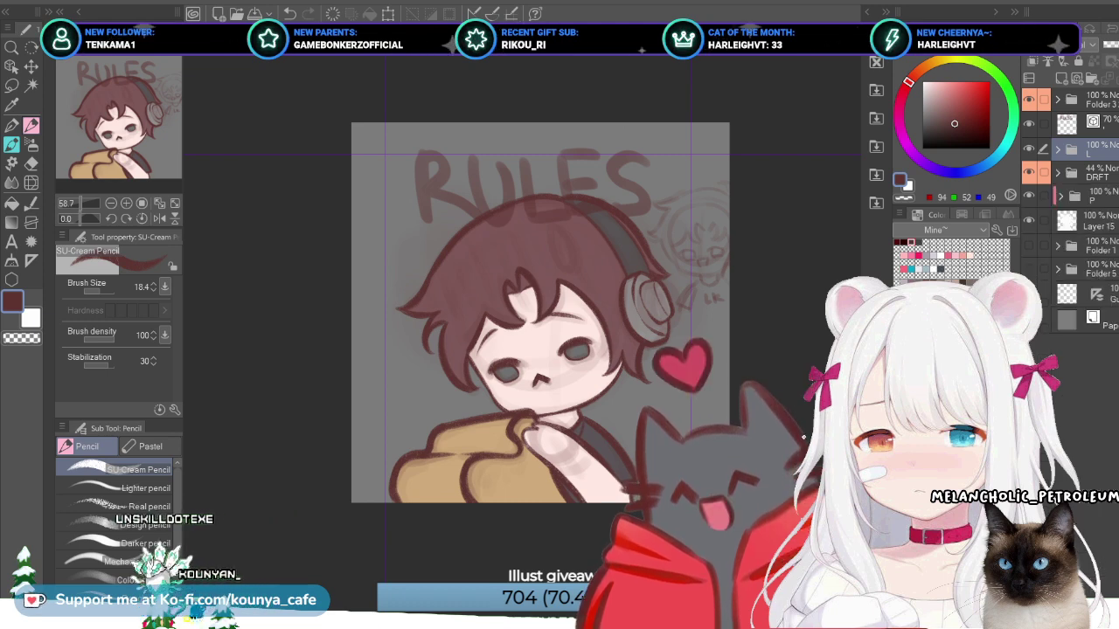
left_click(1084, 123)
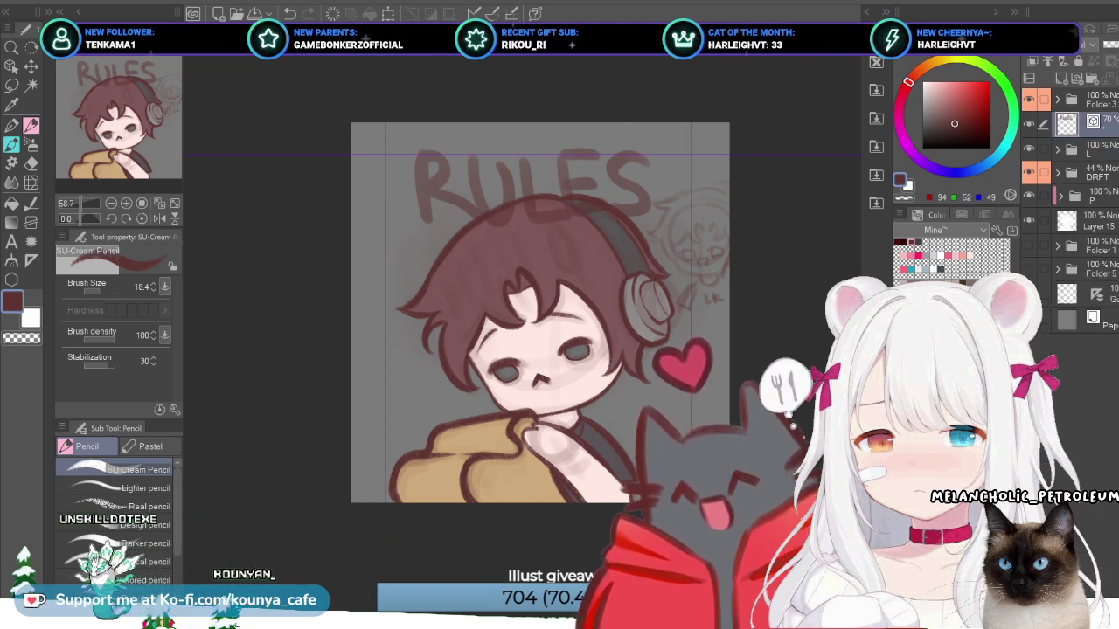
left_click(1084, 148)
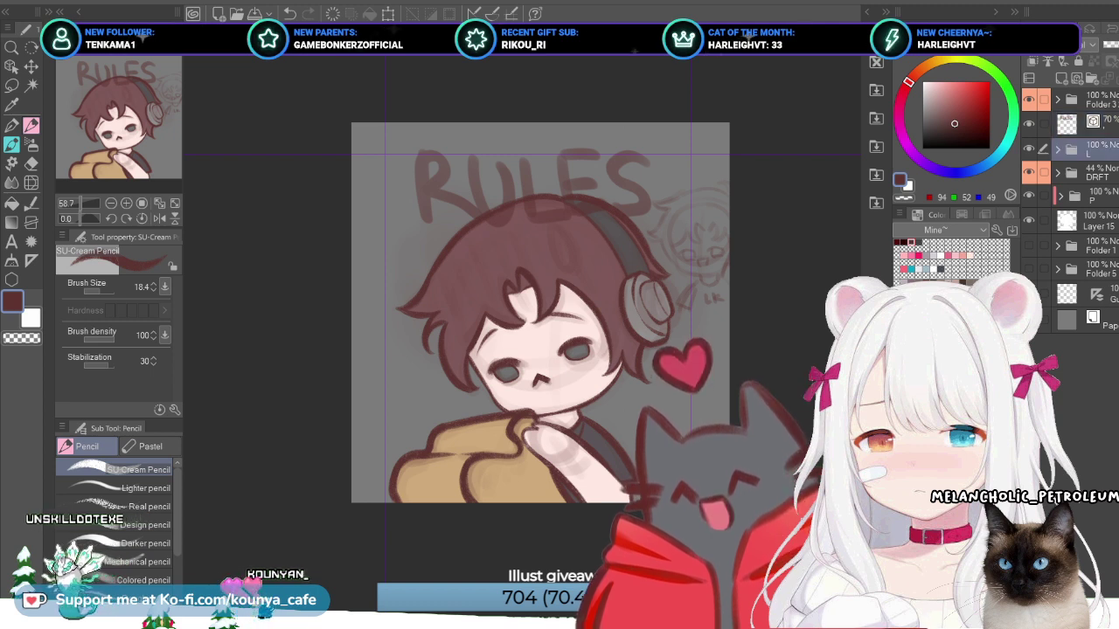
left_click(1084, 123)
left_click(1084, 99)
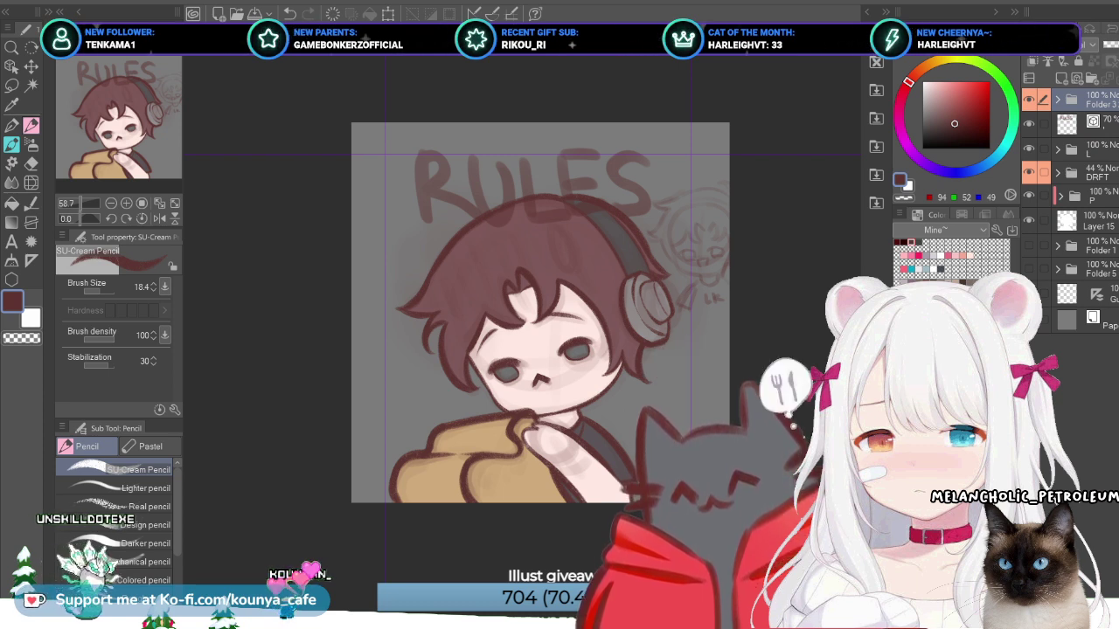
left_click(1084, 121)
Step: Expand the line-art folder L, delete its topmost layer and select the layer holding the chin outline
left_click(1057, 149)
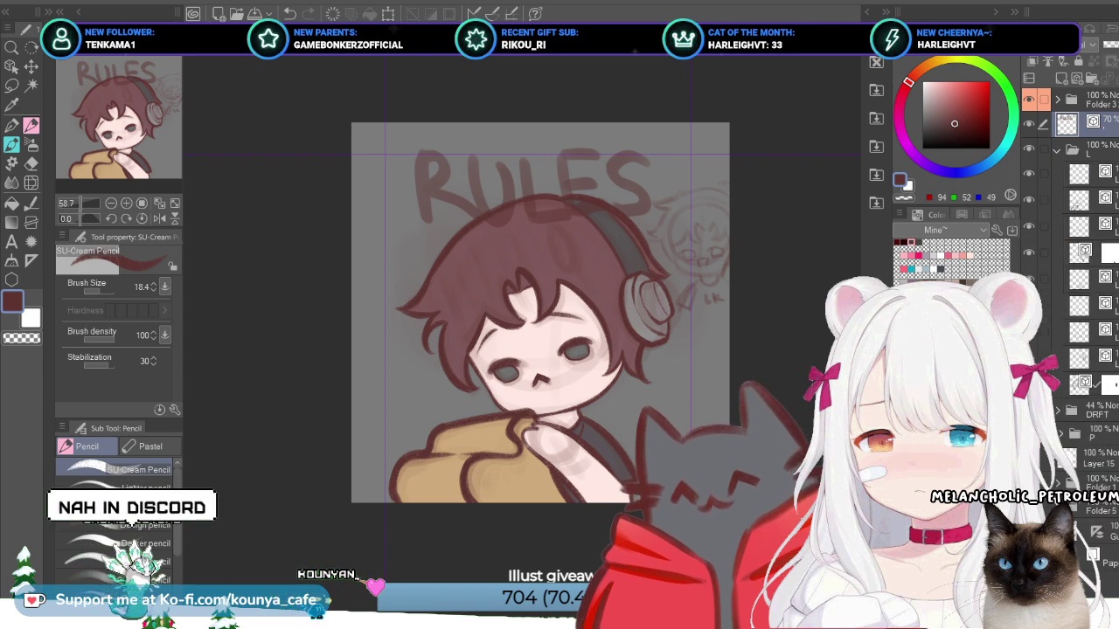
left_click(1084, 172)
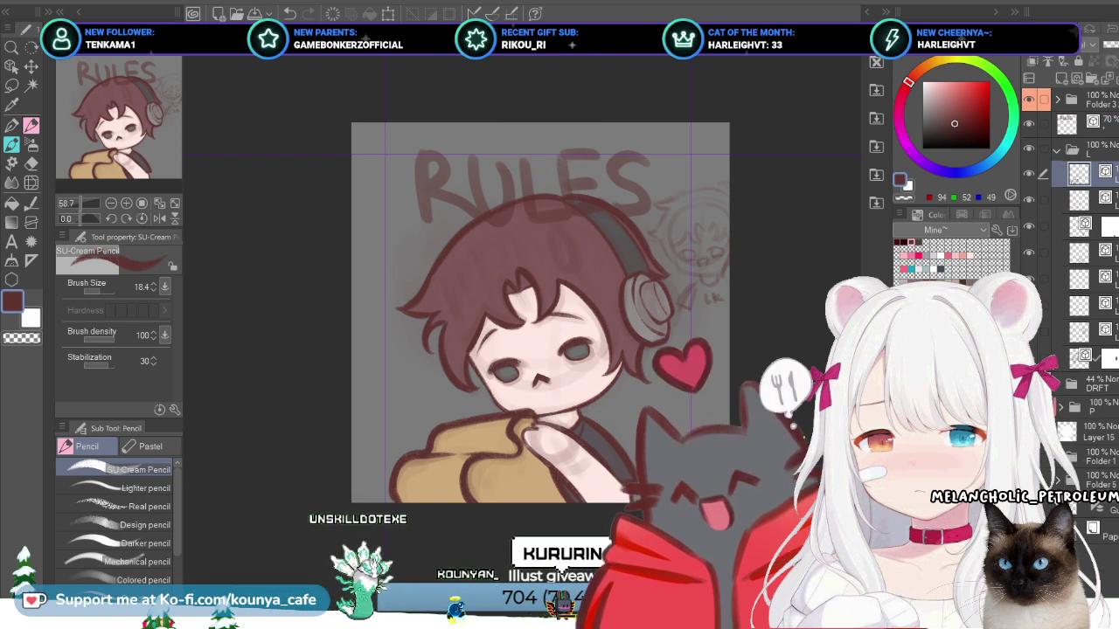
left_click(582, 398, "ctrl")
key("Delete")
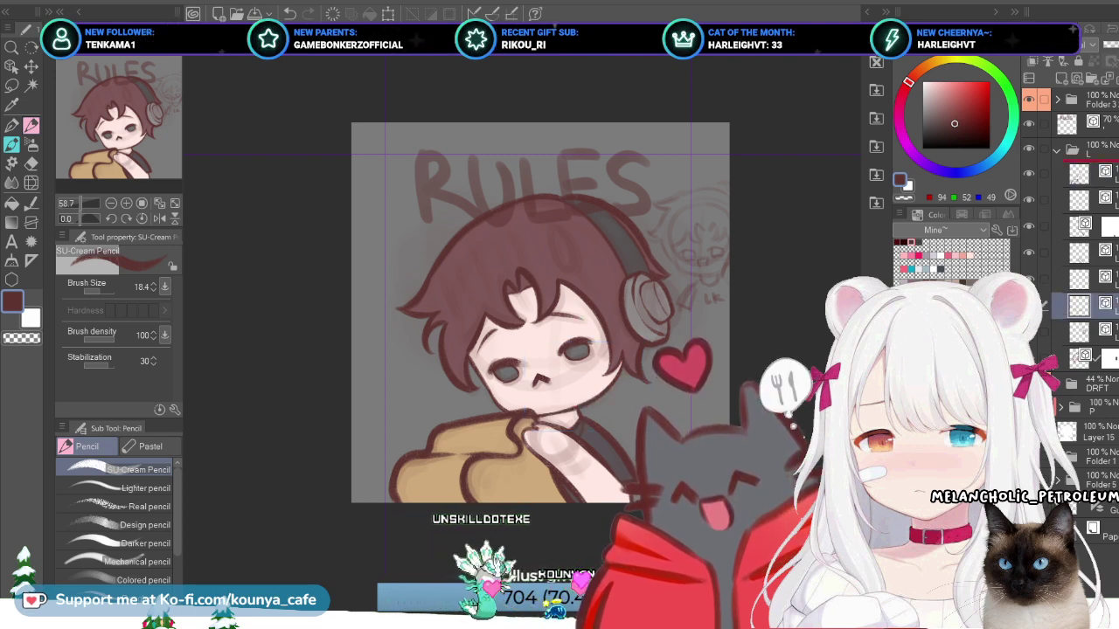
Step: Move the chin-outline layer to the top of folder L and delete all the other line-art layers in it
left_click(1084, 172)
left_click(1083, 199)
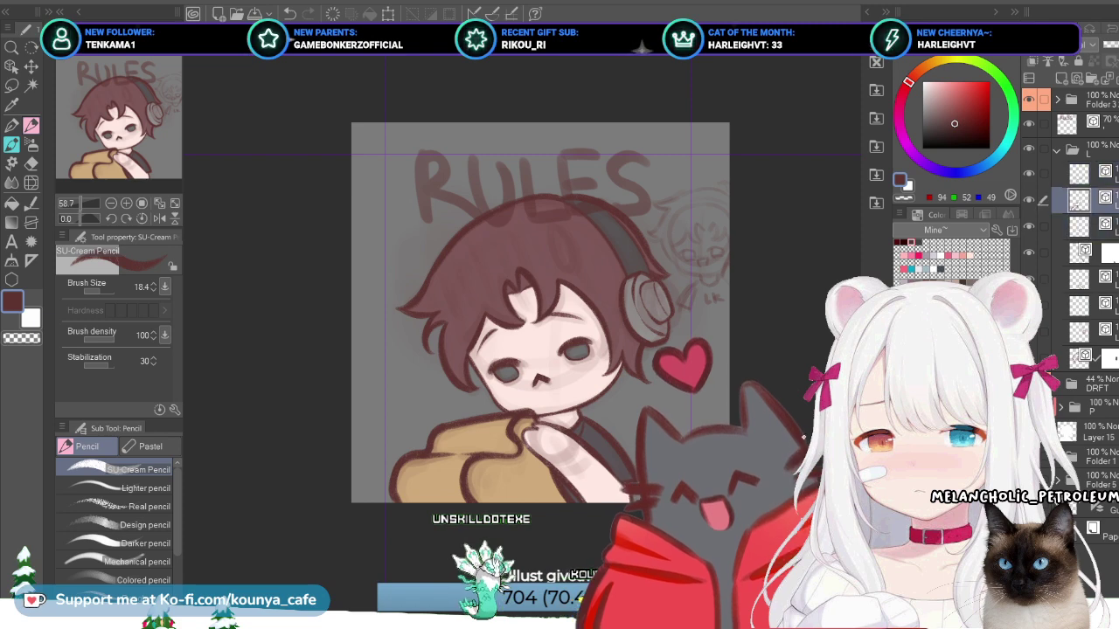
left_click(1084, 332, "shift")
key("shift+alt+e")
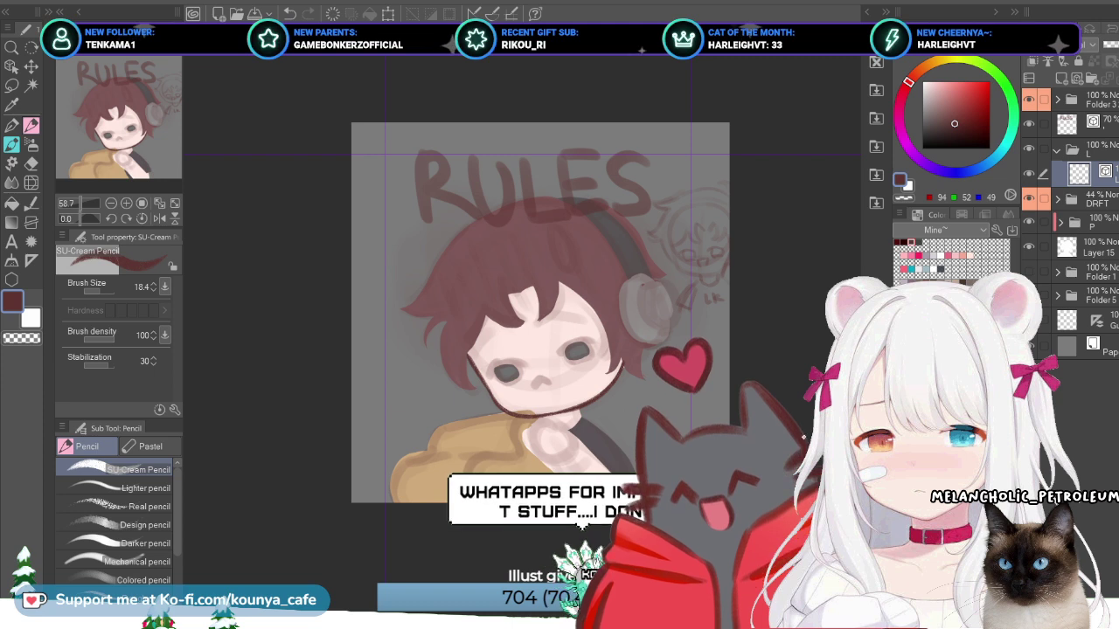
left_click(1083, 122)
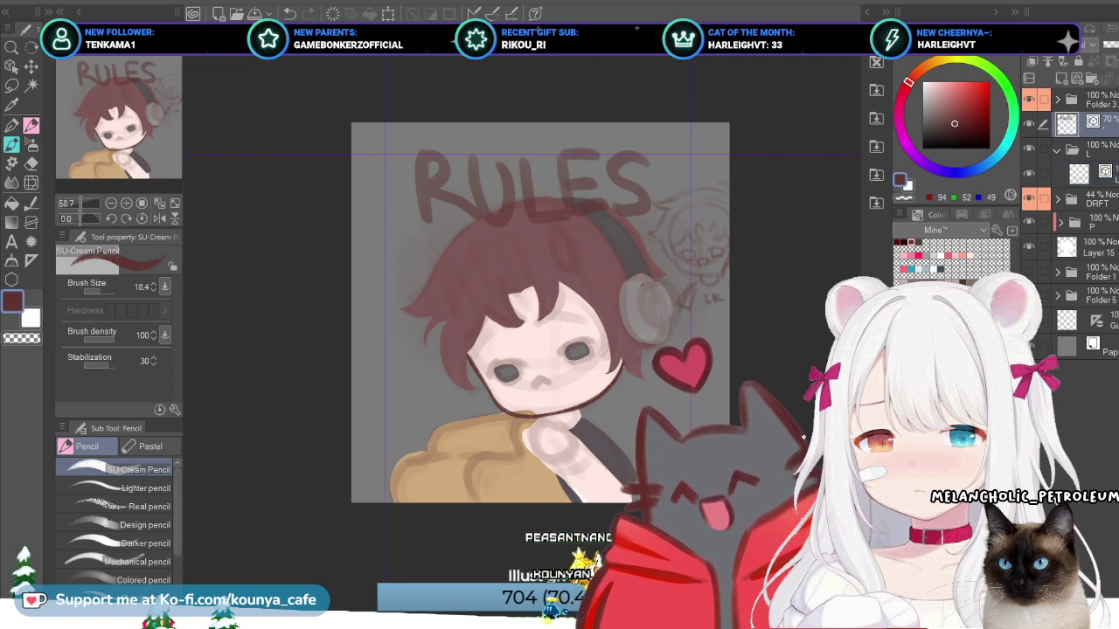
left_click(1084, 172)
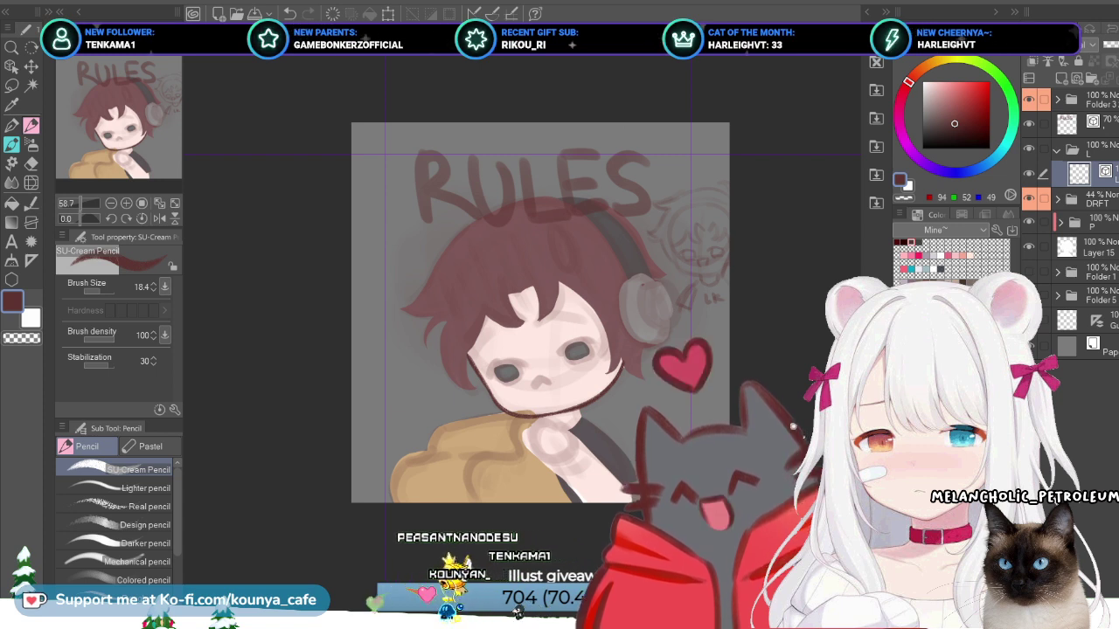
left_click(1071, 122)
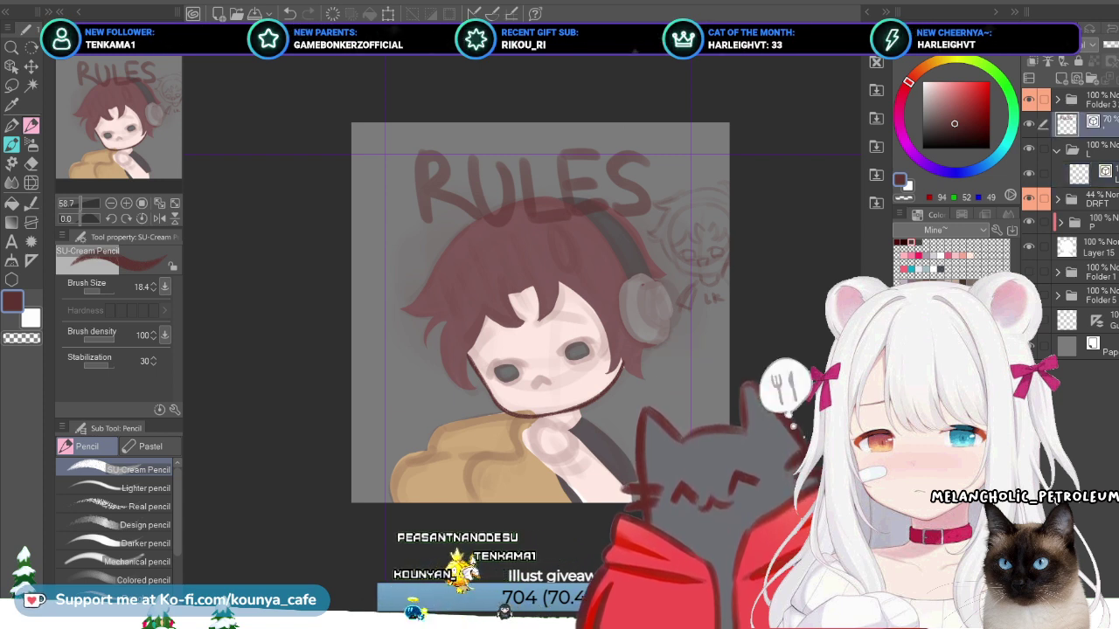
key("Delete")
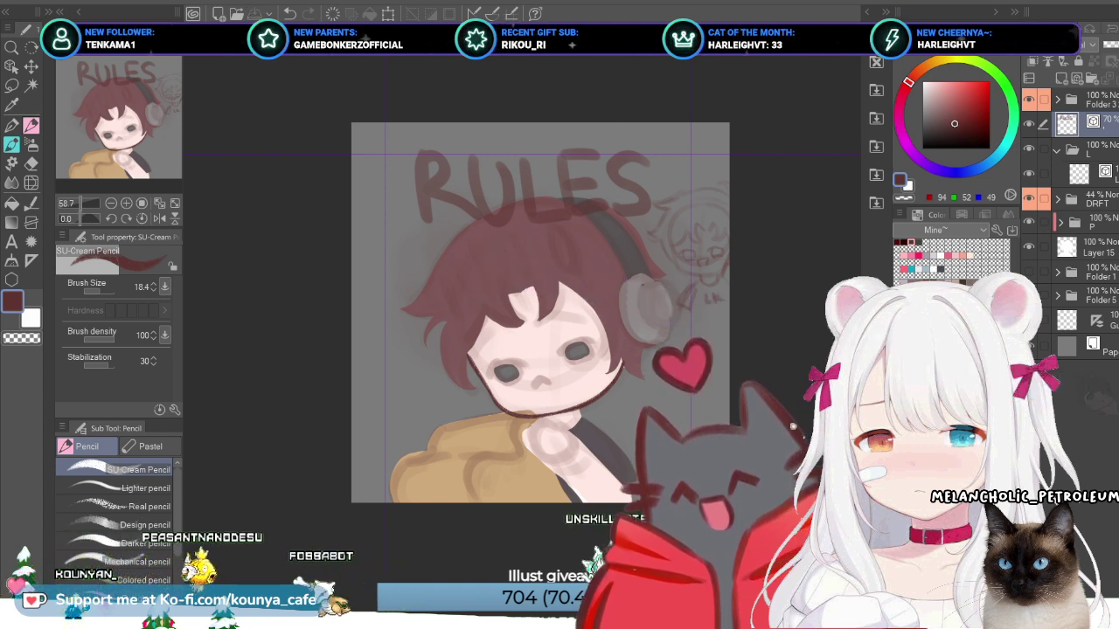
left_click(1078, 173)
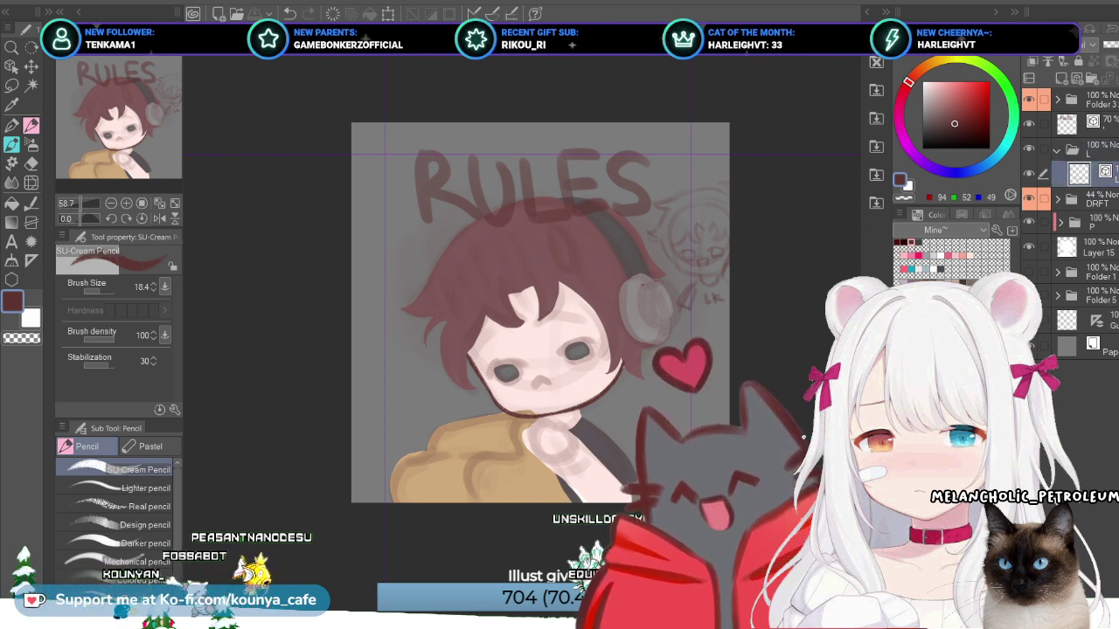
left_click(1084, 124)
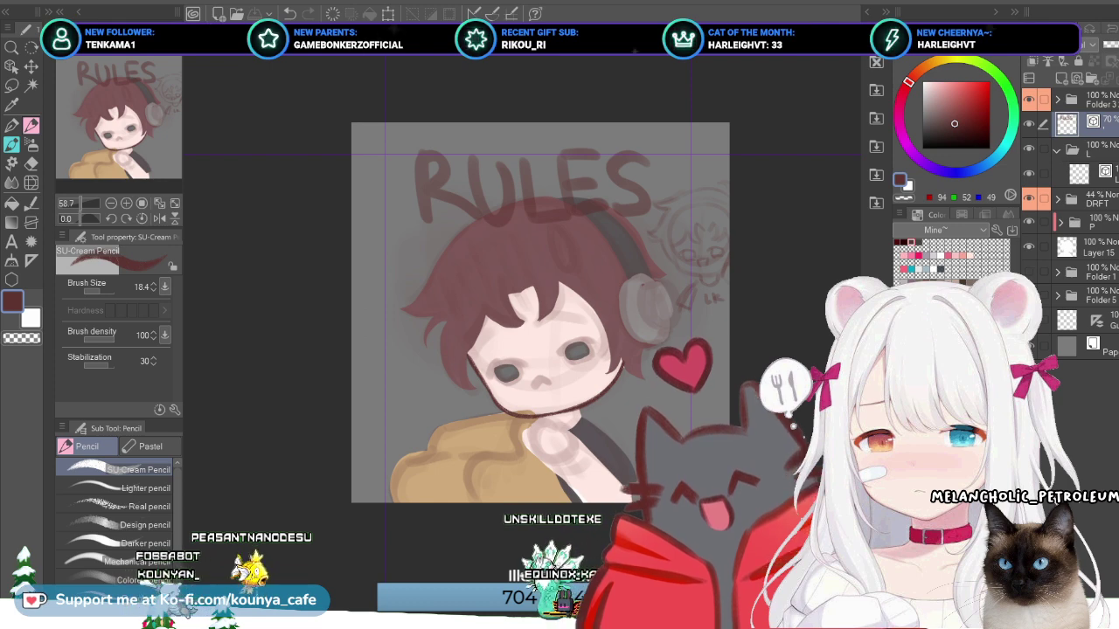
left_click(1028, 99)
left_click(1029, 98)
Step: Delete all the colour layers inside folder P and clear the white silhouette on Layer 15
left_click(1084, 248)
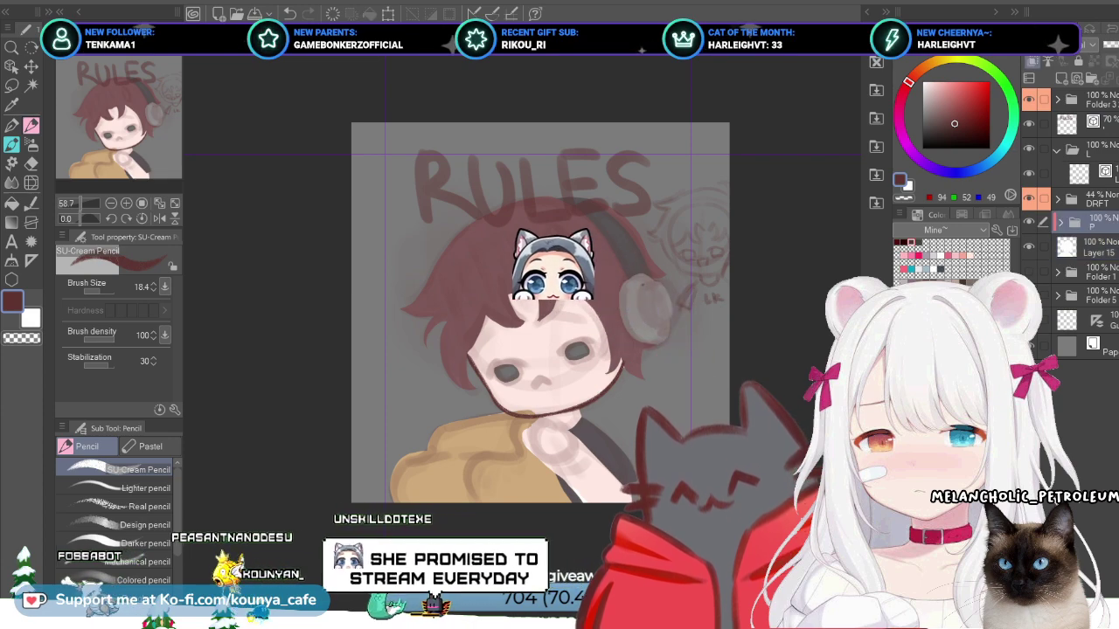
left_click(1059, 223)
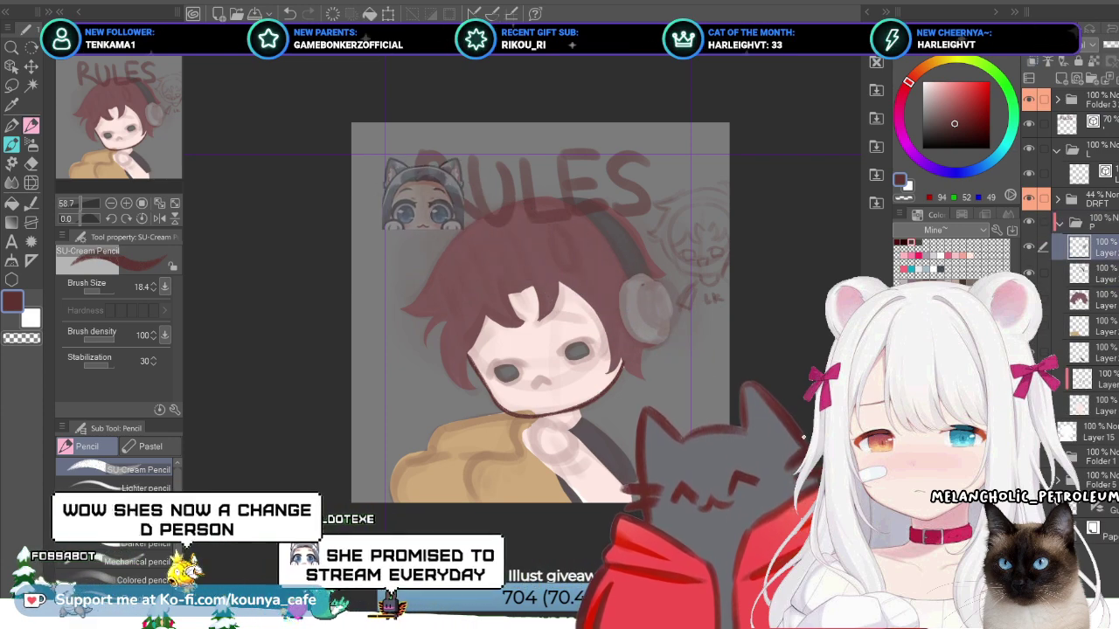
left_click(1088, 248)
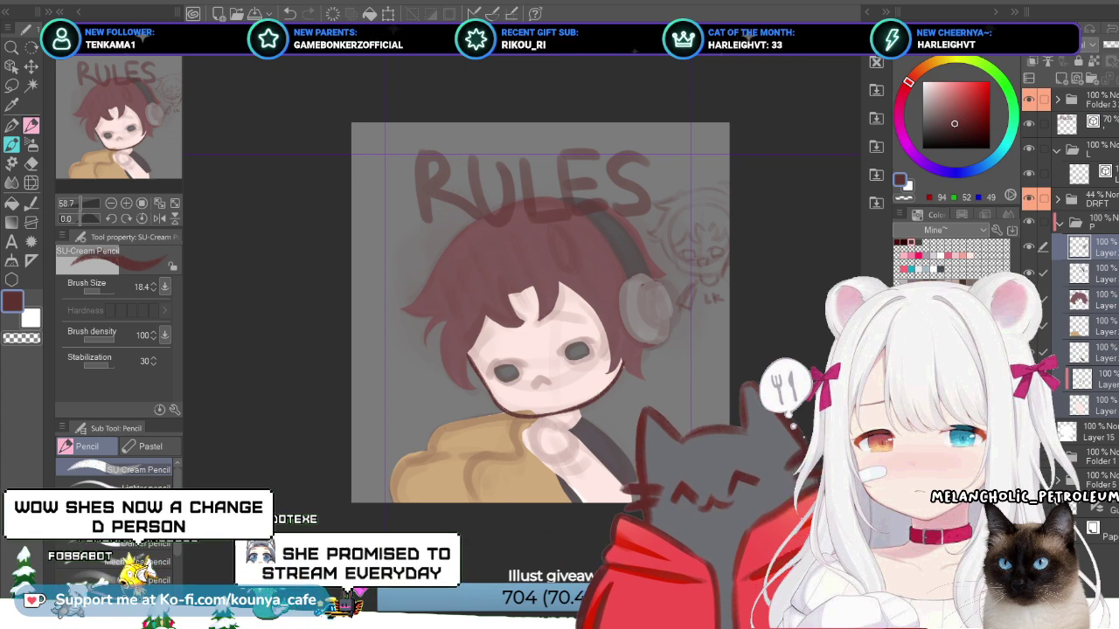
key("Delete")
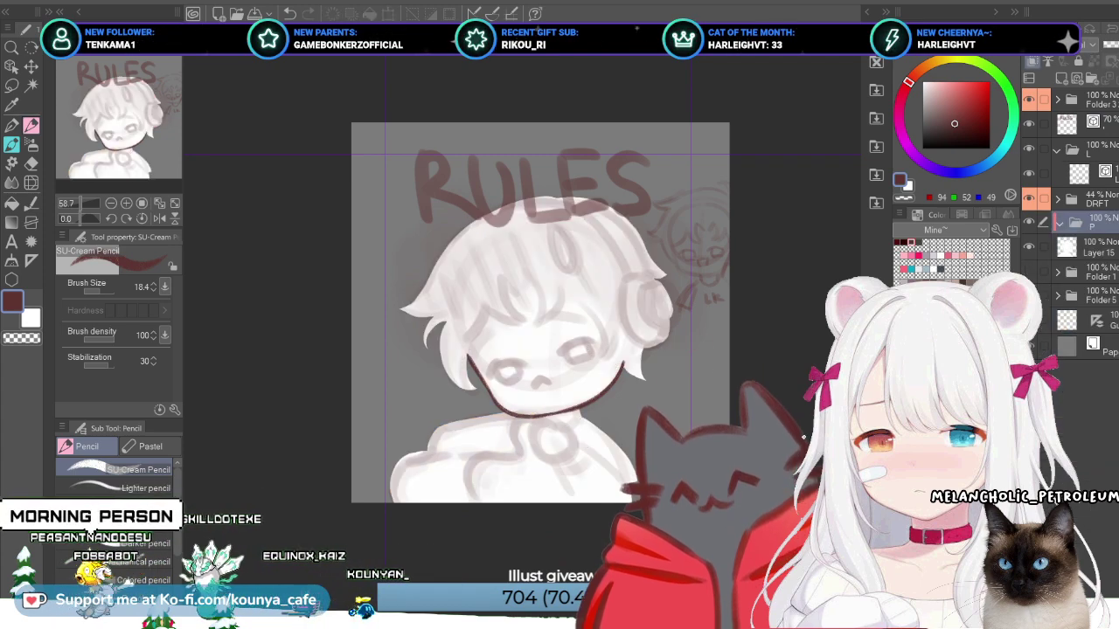
left_click(1088, 247)
key("Delete")
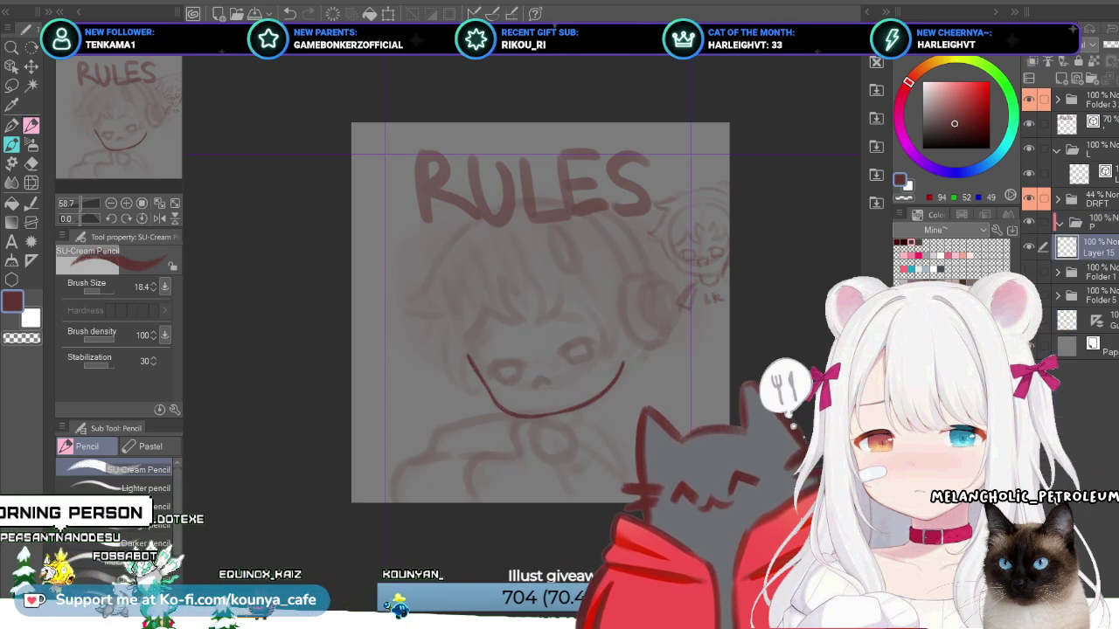
Step: Move Folder 3 with the pasted sketch directly above the DRFT folder and lower the DRFT folder's opacity to 14%
left_click(1089, 98)
left_click(1088, 123)
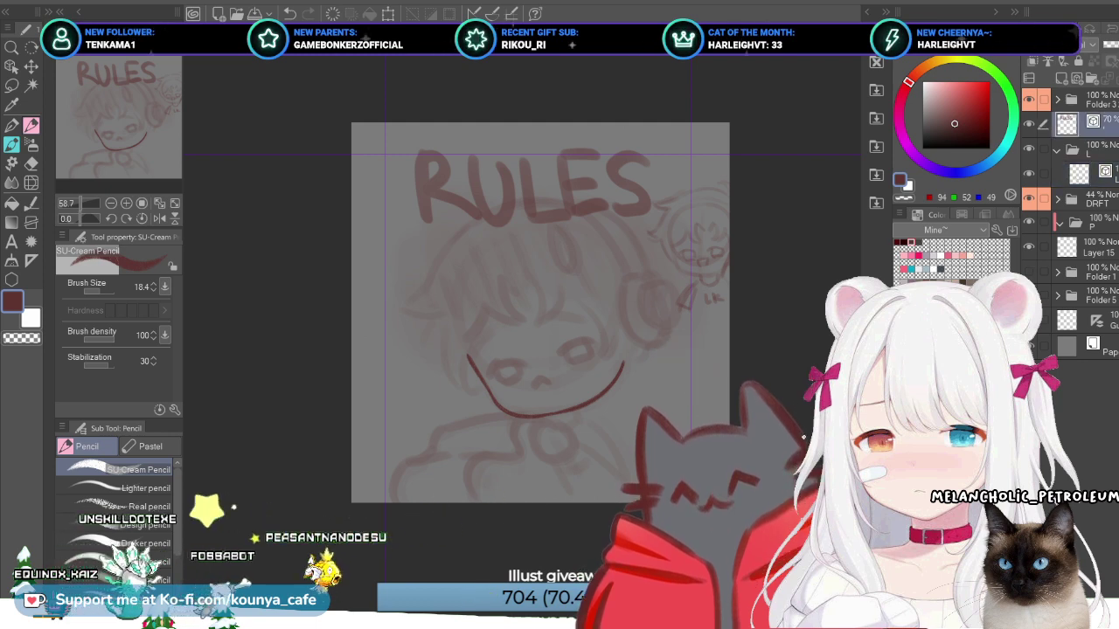
key("alt+bracketright")
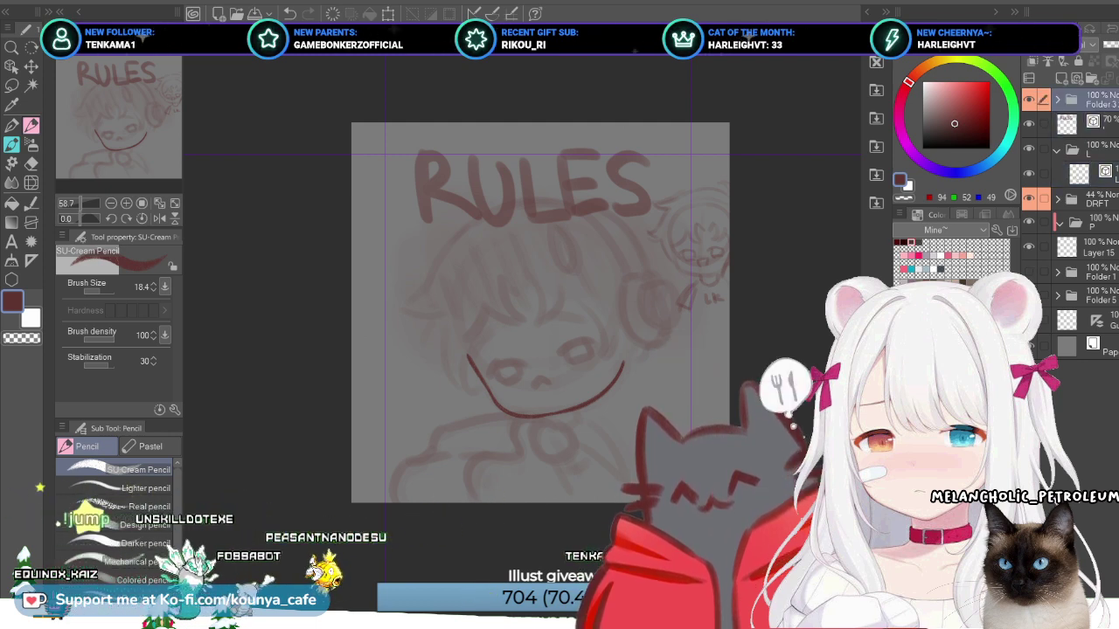
left_click(1082, 272)
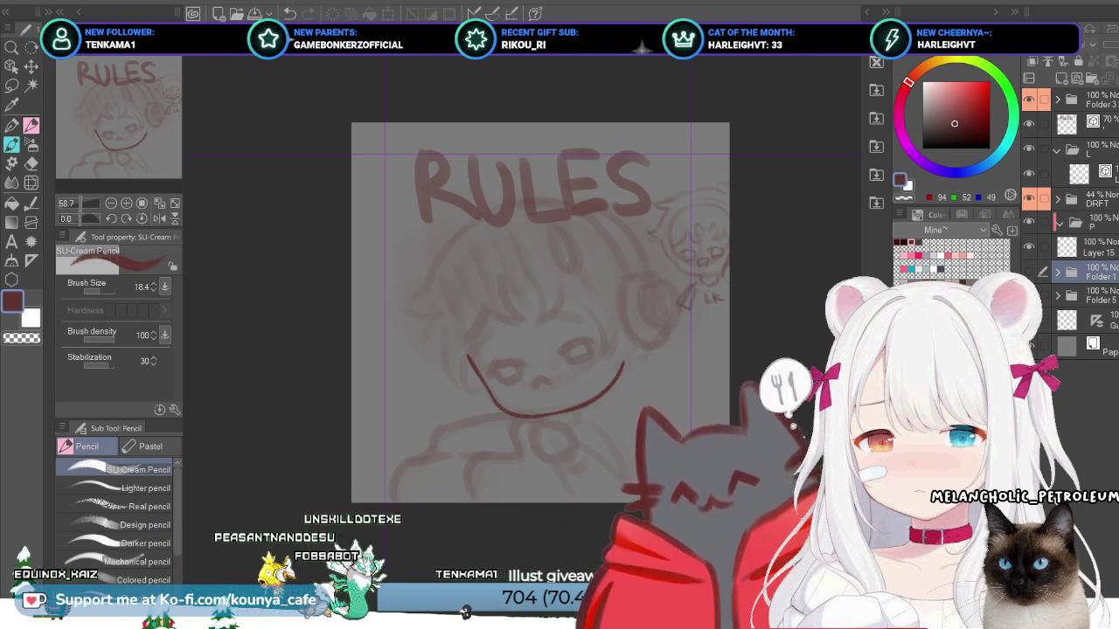
left_click(1082, 200)
left_click(1082, 99)
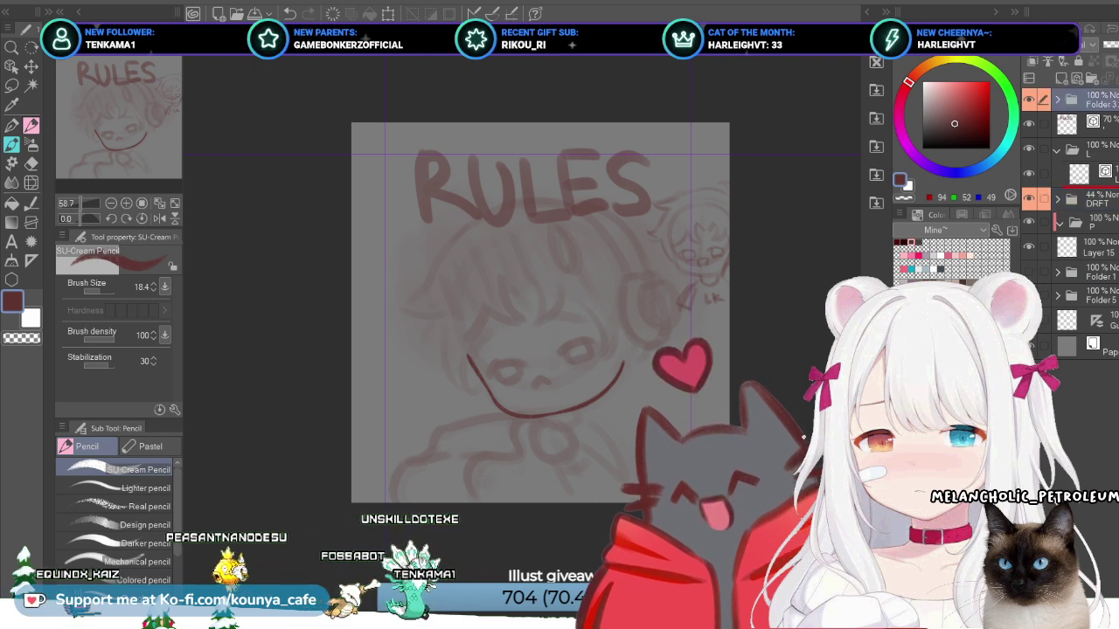
left_click_drag(1083, 98, 1083, 175)
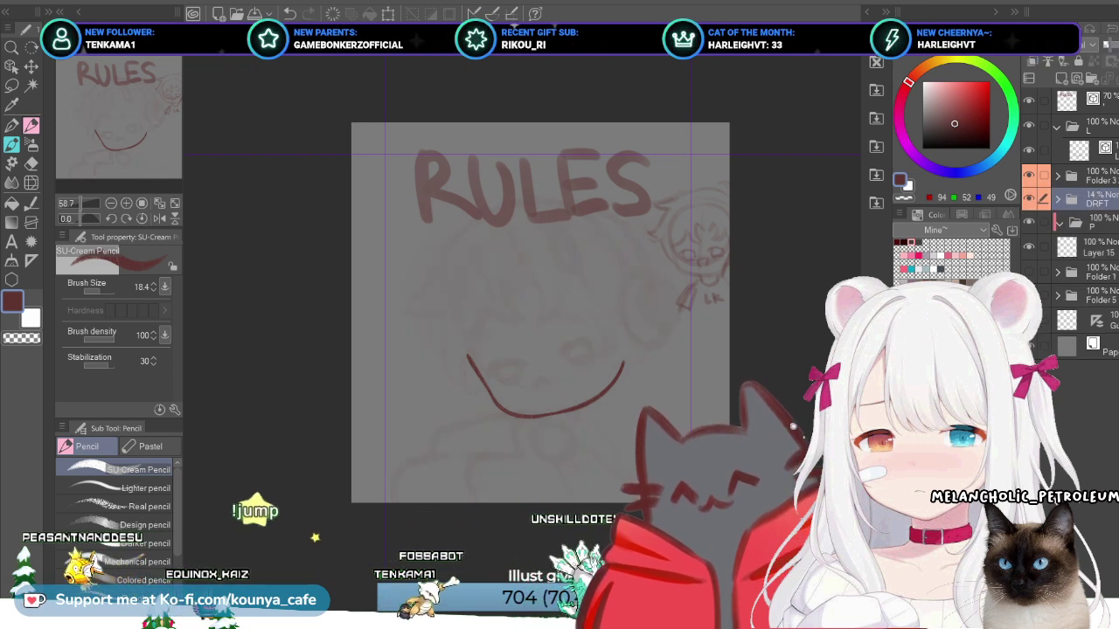
Step: Scale the sketch in Folder 3 to 250%, tilt it slightly, centre it below the RULES title, and enlarge it again to 101%
left_click(1082, 174)
key("ctrl+t")
mouse_move(690, 254)
left_mouse_down()
mouse_move(633, 314)
mouse_move(502, 413)
mouse_move(509, 402)
left_mouse_up()
left_click_drag(459, 334, 383, 242)
left_click_drag(515, 401, 529, 349)
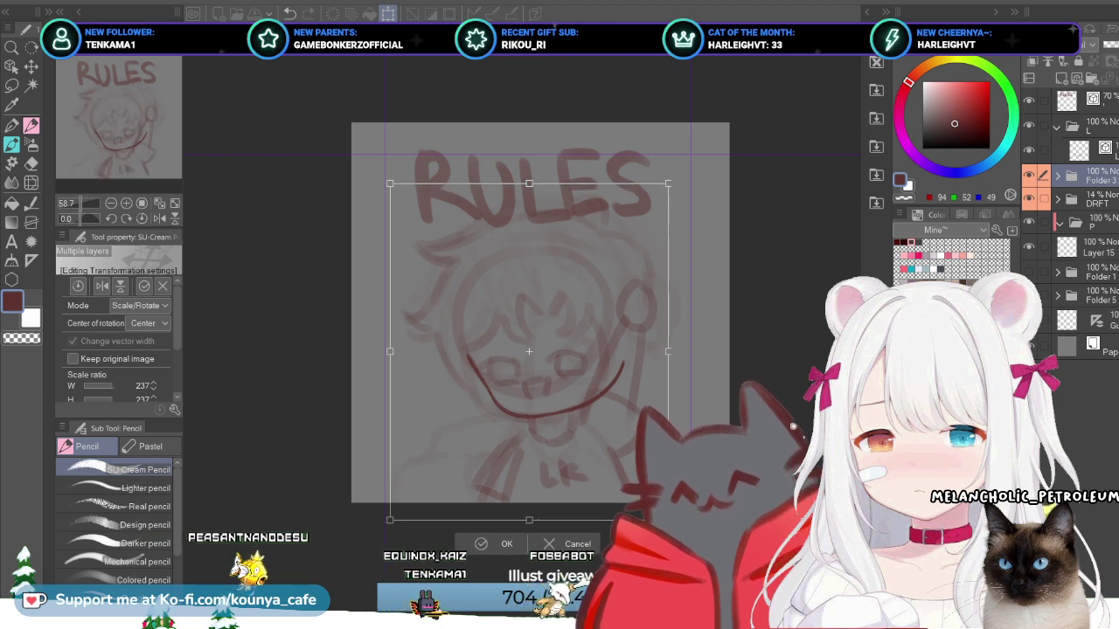
left_click_drag(529, 352, 532, 349)
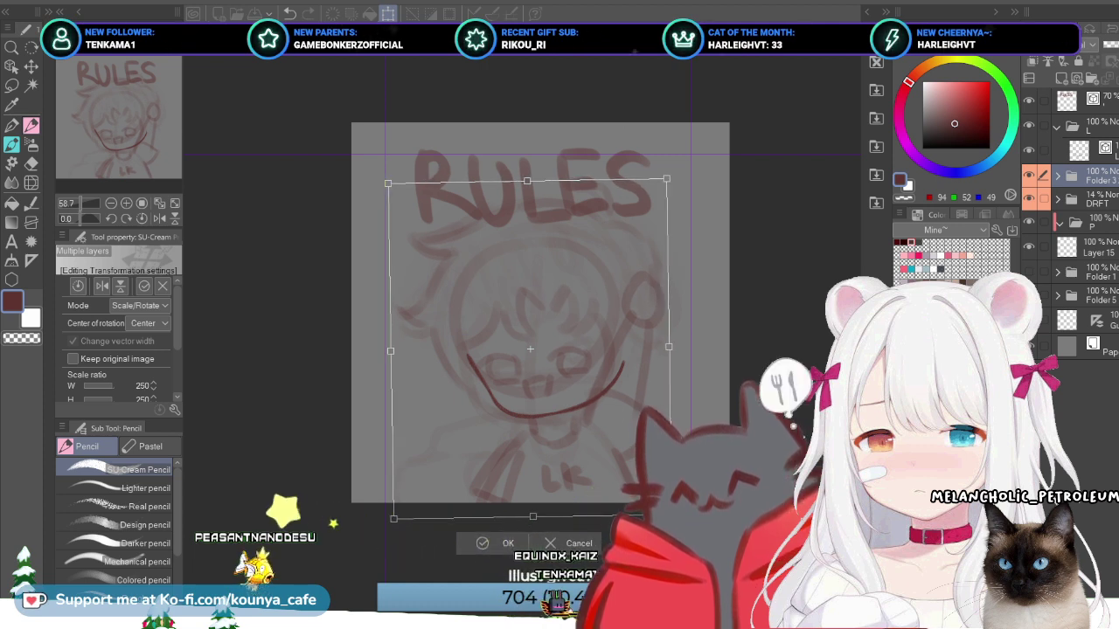
left_click_drag(530, 349, 521, 365)
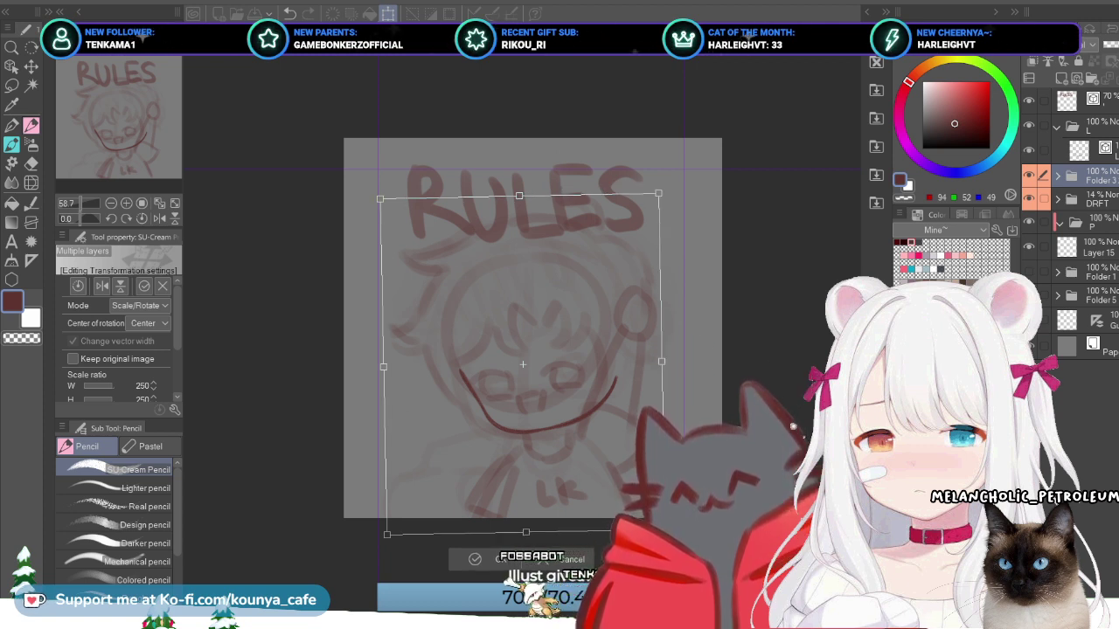
key("Return")
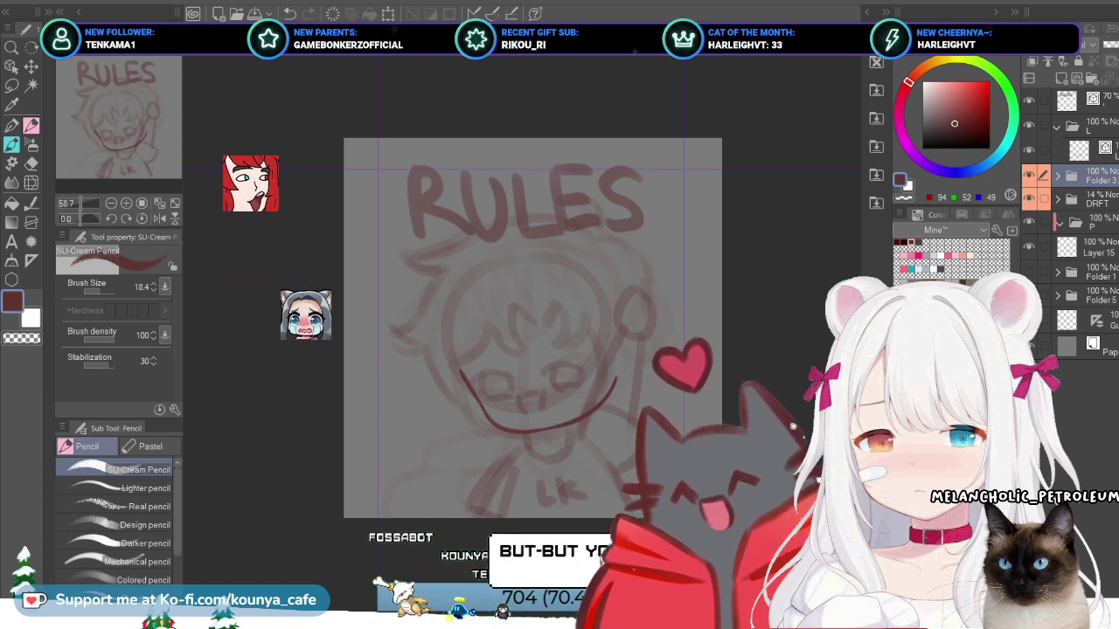
key("ctrl+t")
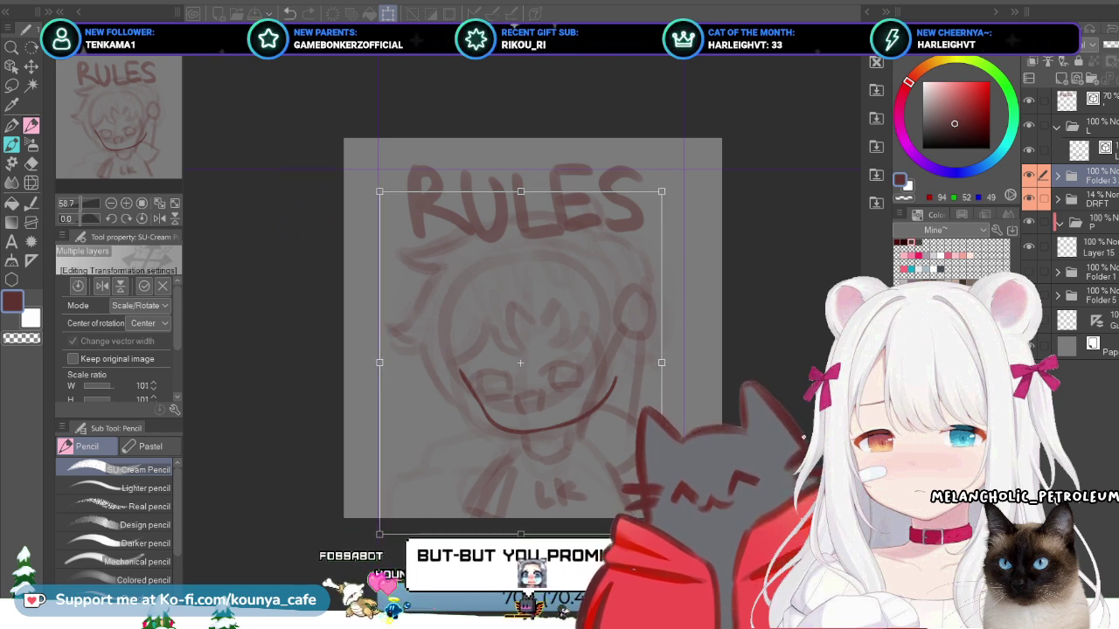
key("Return")
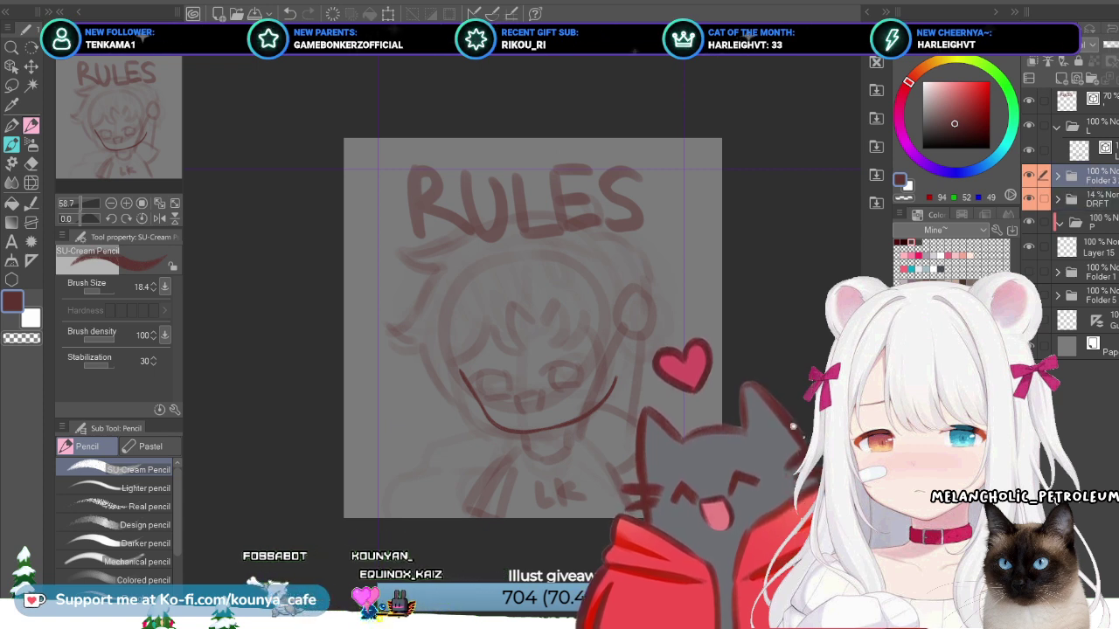
left_click_drag(533, 328, 569, 359)
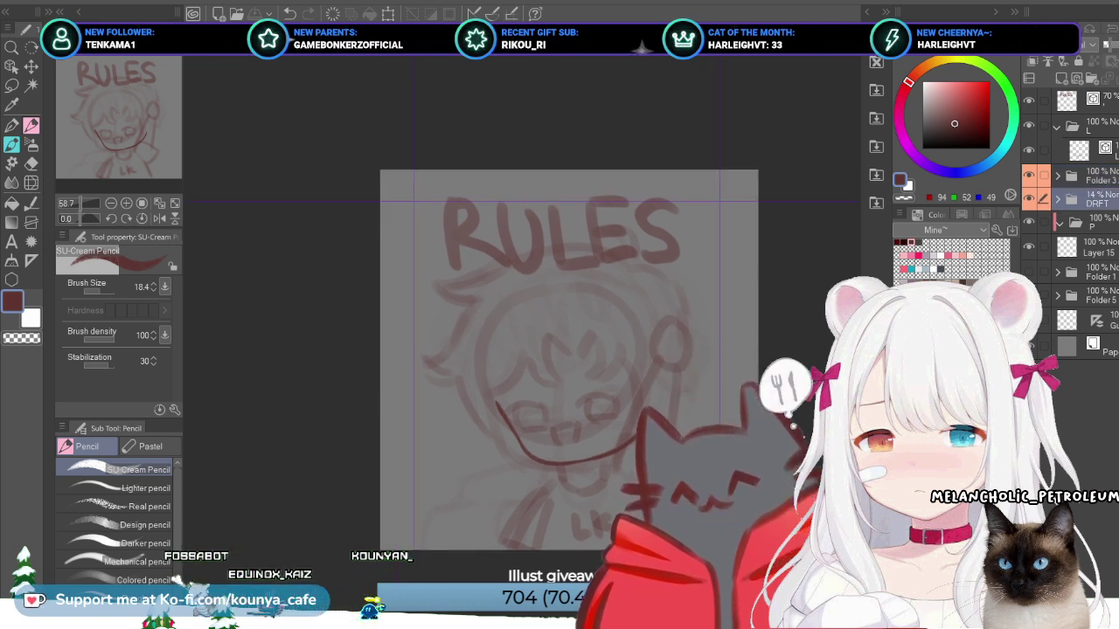
left_click(1080, 149)
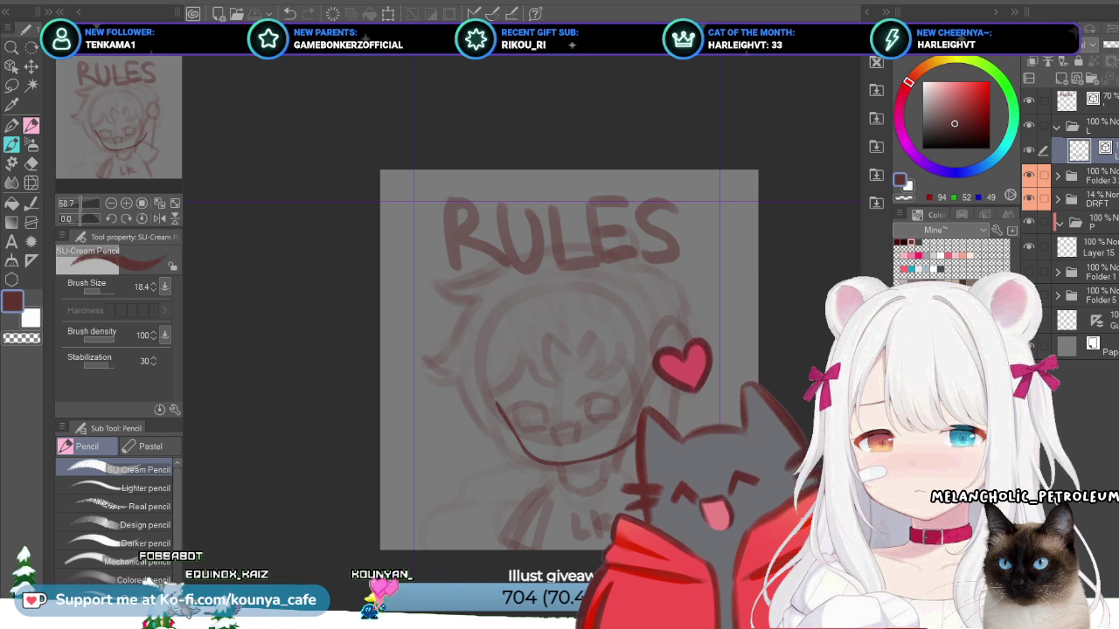
left_click(1082, 175)
left_click(1093, 199)
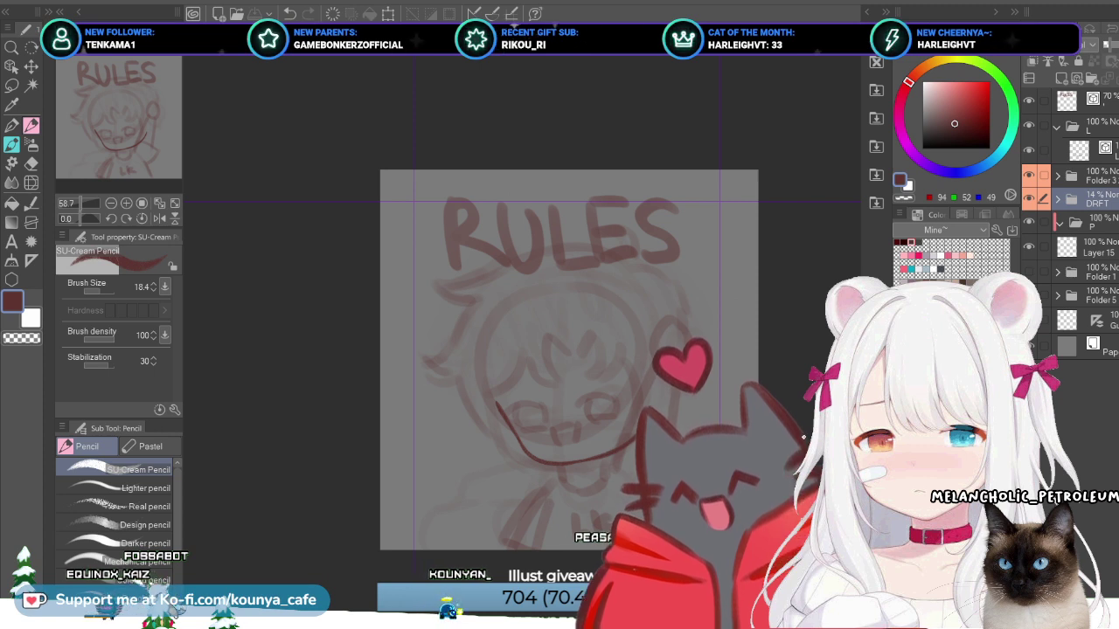
left_click(1088, 175)
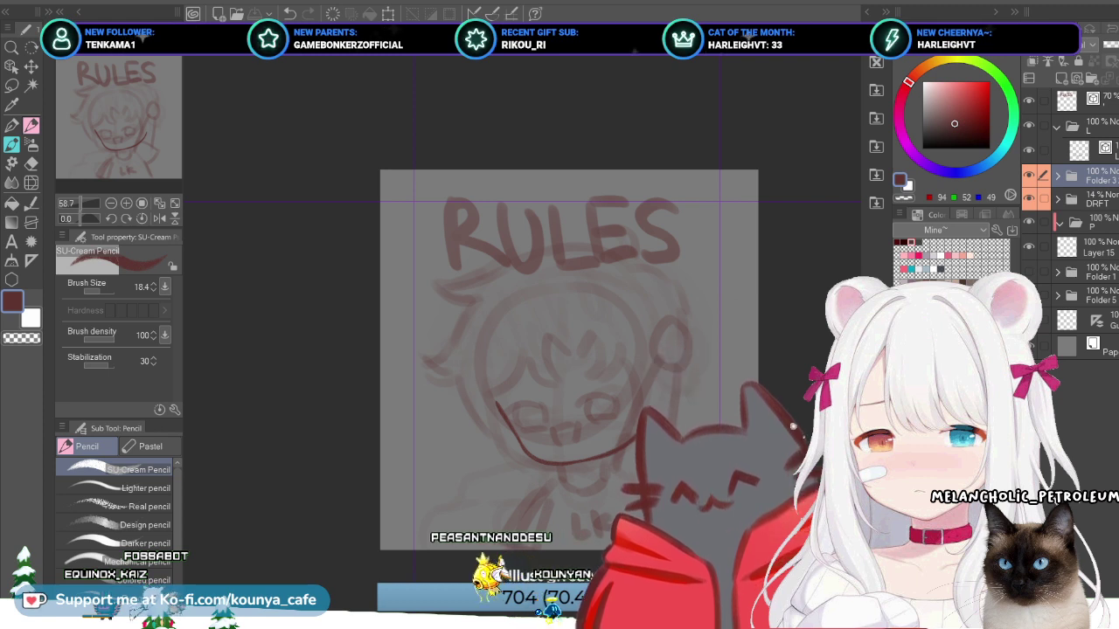
Step: Lower the opacity of the RULES title layer to 38%
left_click(1084, 99)
left_click(1029, 99)
left_click(1029, 99)
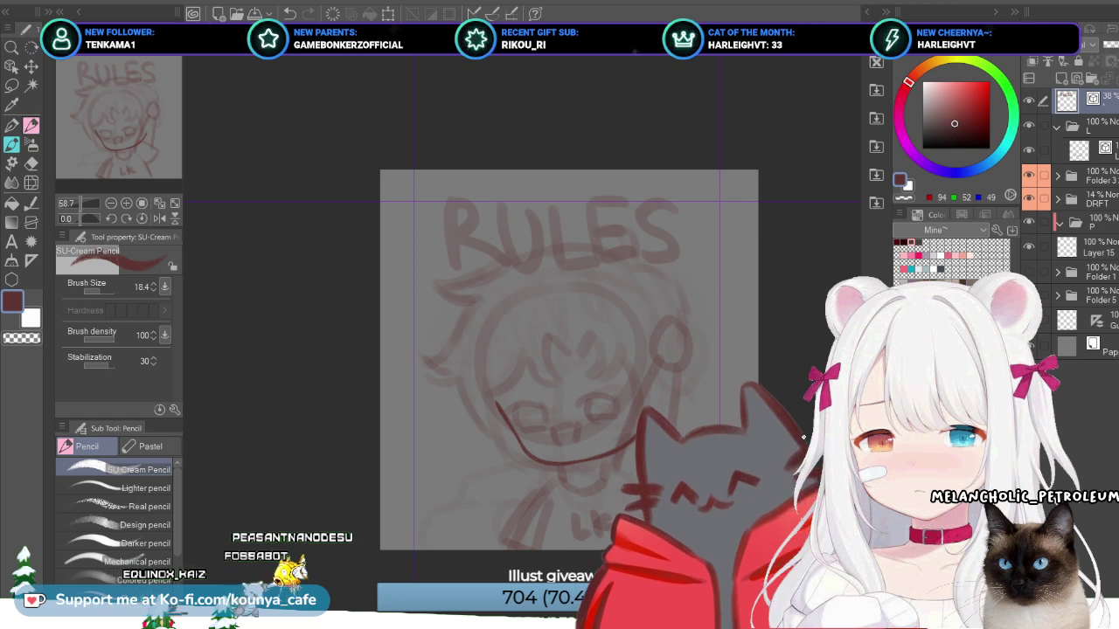
Step: Add a new vector layer above the faded RULES title and set up the Flat marker with a brush size of 64.8
key("ctrl+shift+n")
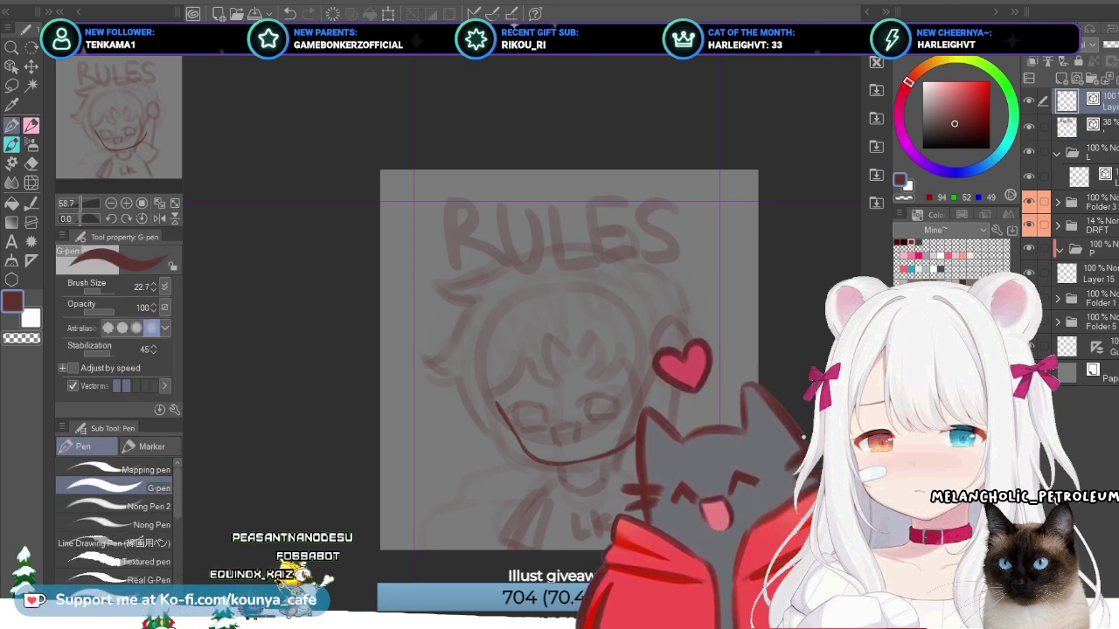
key("p")
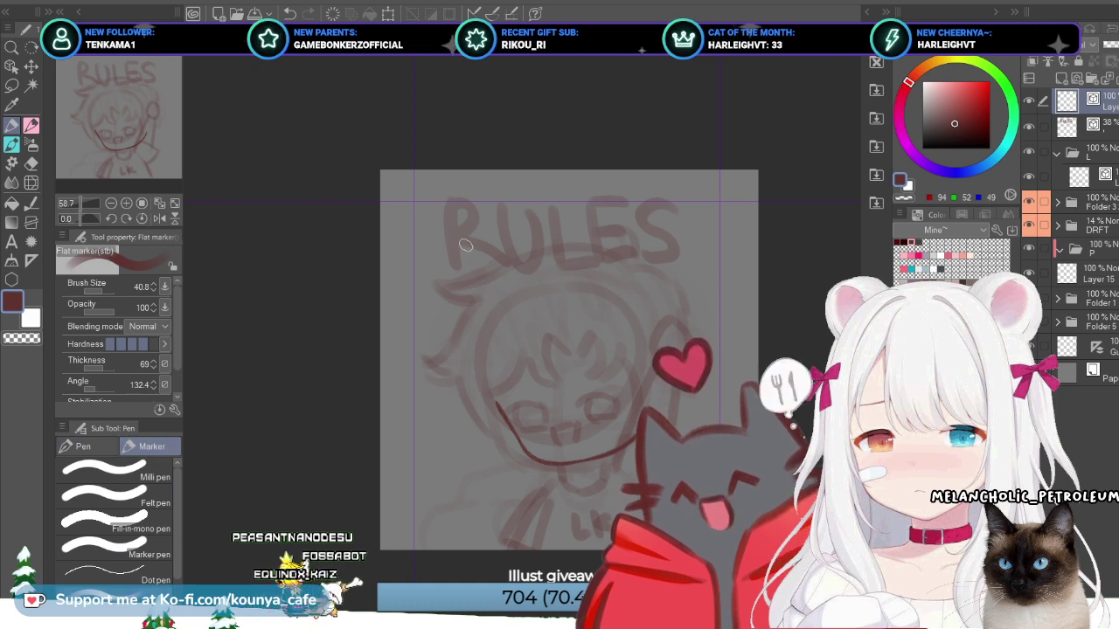
left_click_drag(464, 244, 461, 223)
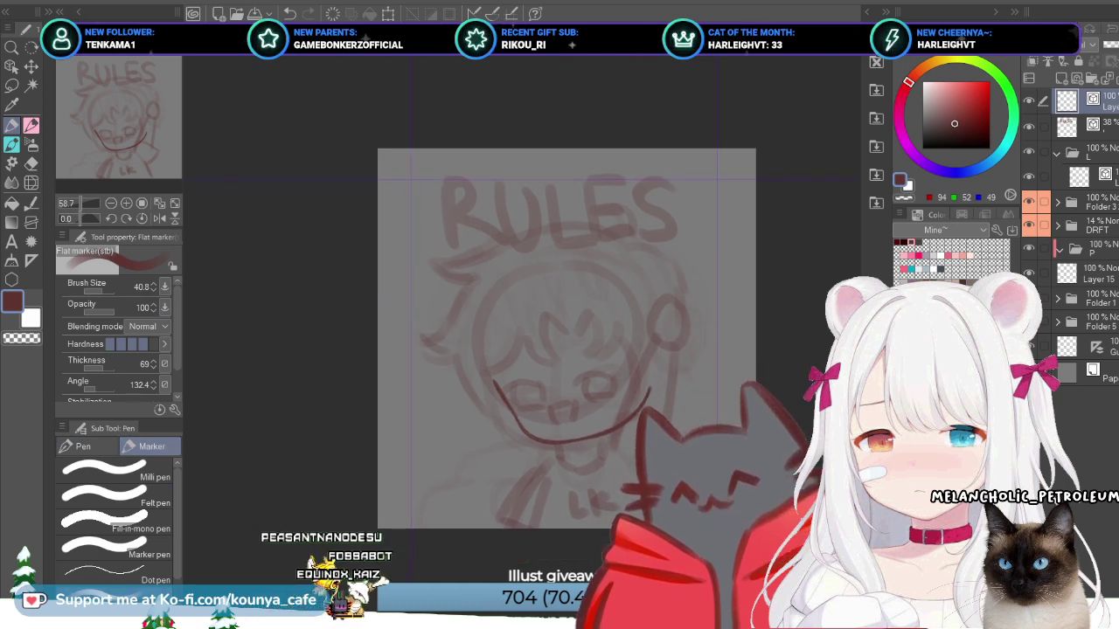
scroll(491, 331, "up", 2)
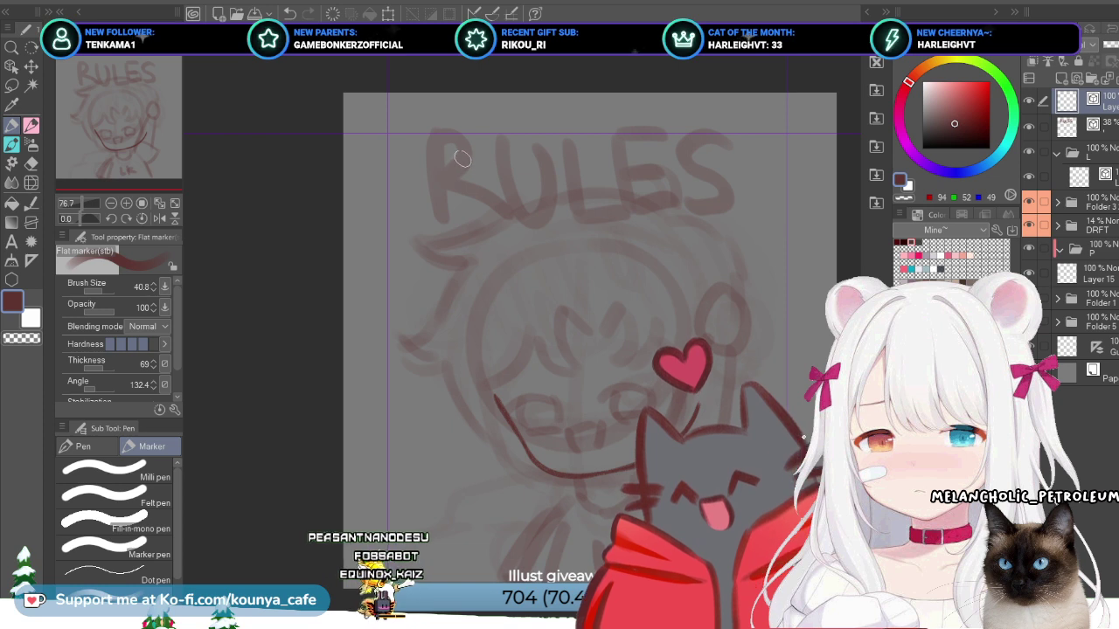
key("bracketright")
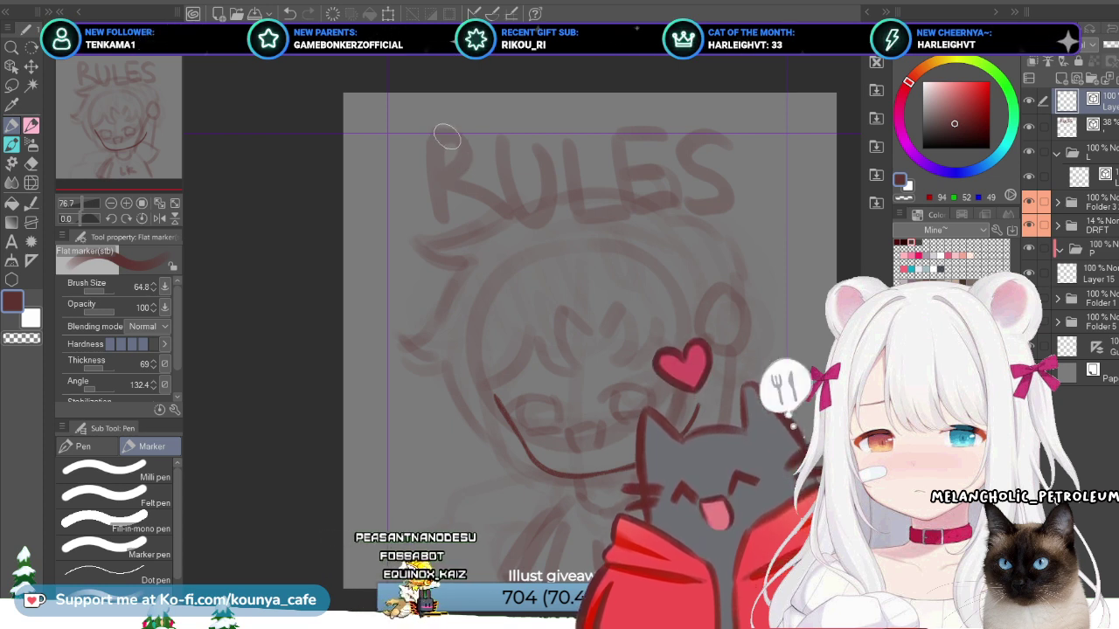
left_click_drag(437, 131, 442, 214)
key("ctrl+z")
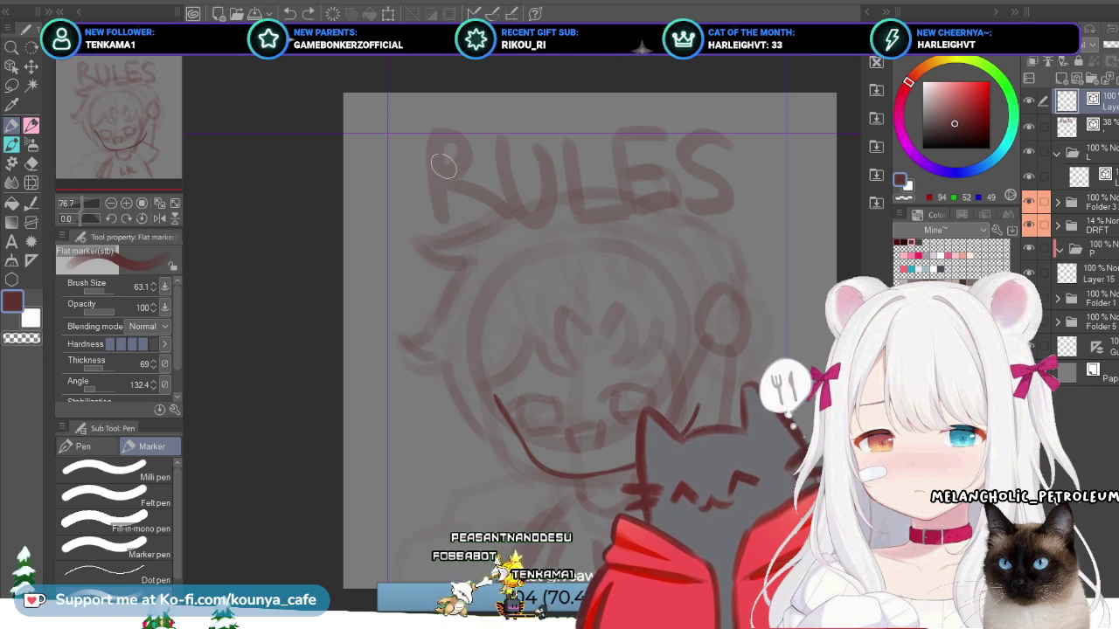
left_click_drag(434, 133, 444, 217)
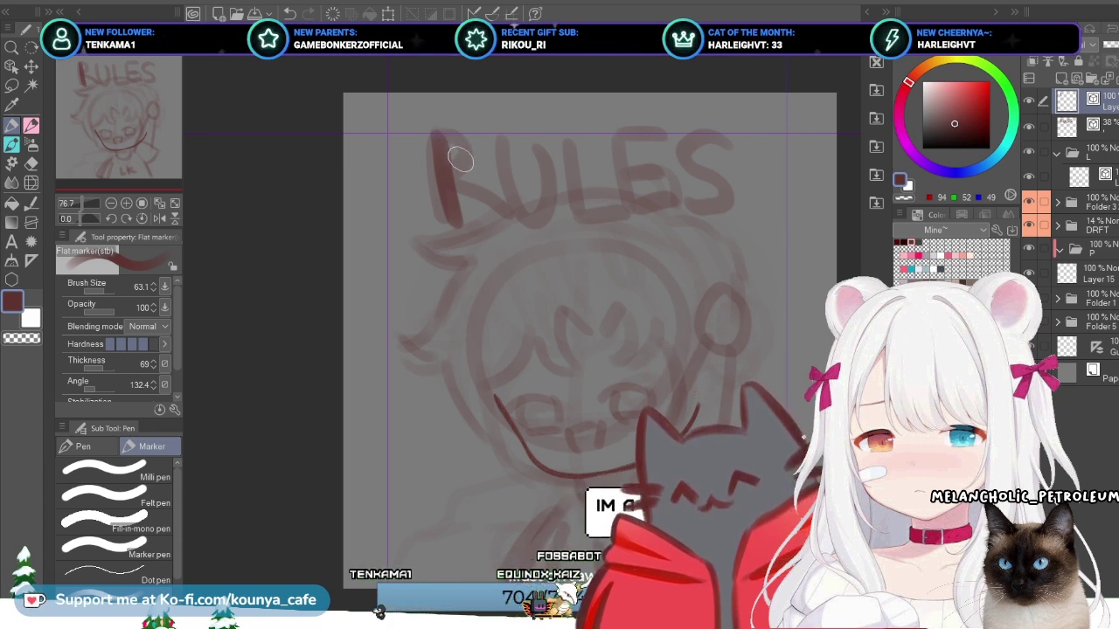
left_click_drag(478, 156, 450, 160)
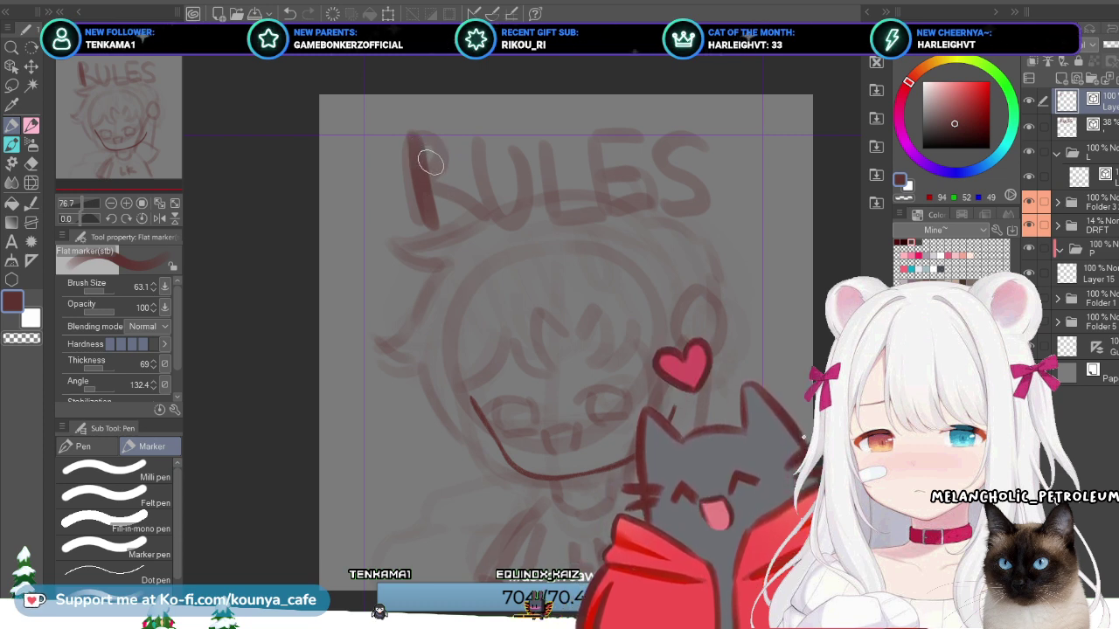
left_click_drag(460, 163, 442, 181)
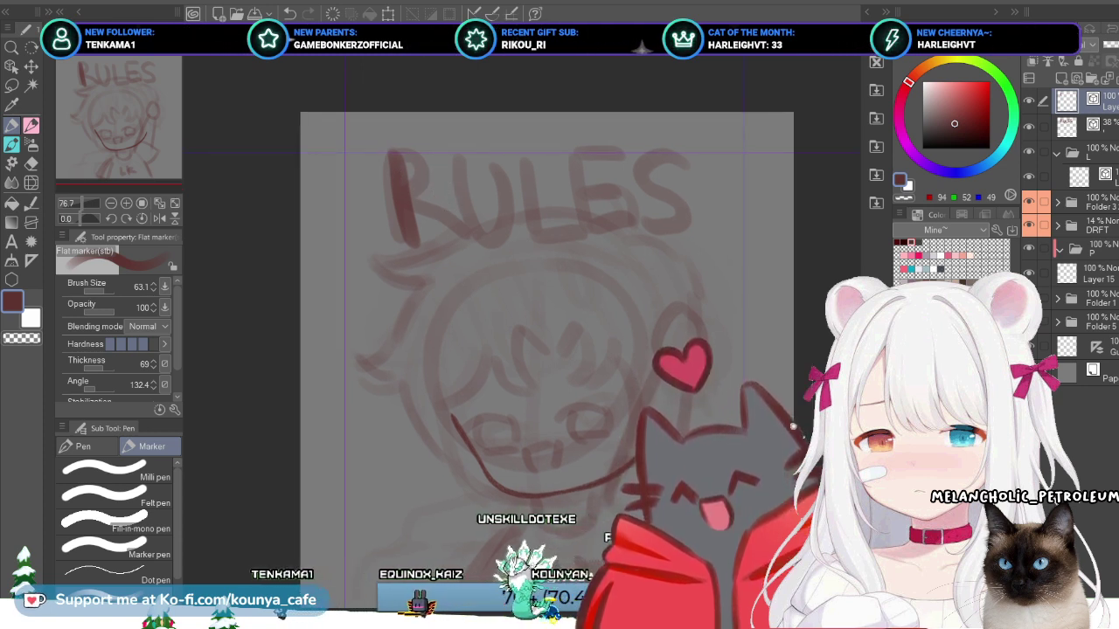
Step: Letter the title ABOUT by hand over the faded RULES title, using the Flat marker at brush size 54.1
key("bracketleft")
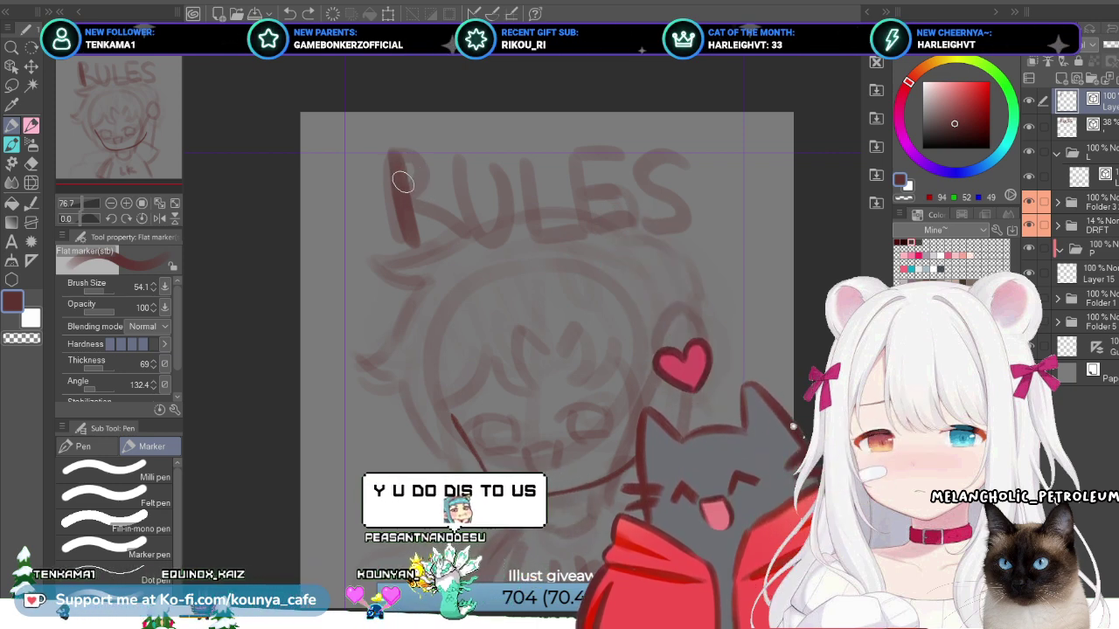
left_click_drag(395, 155, 407, 243)
key("ctrl+z")
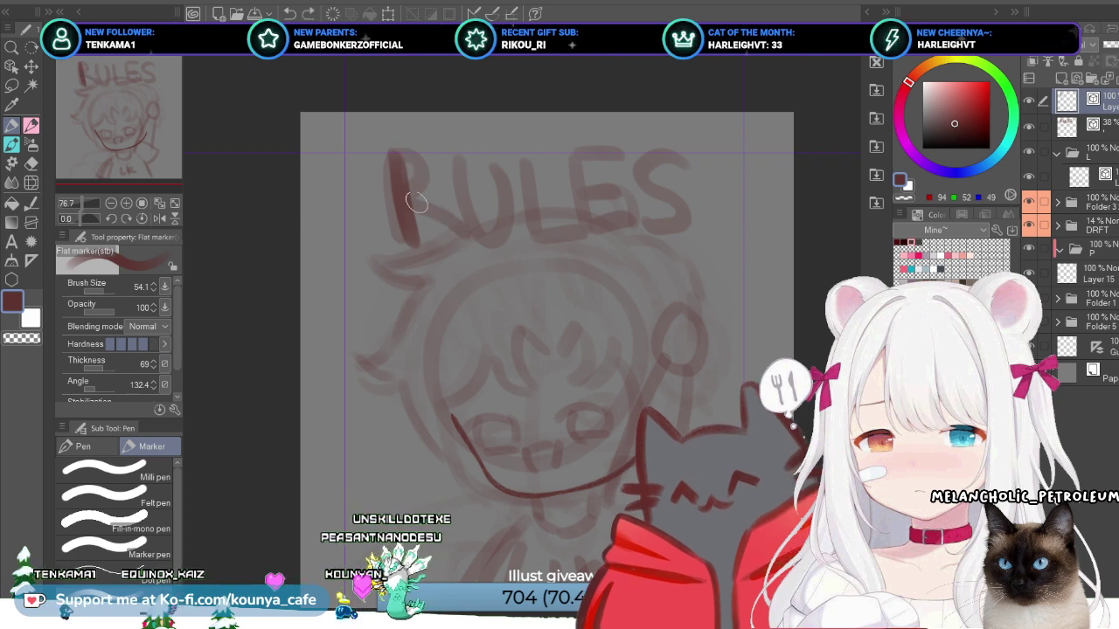
left_click_drag(408, 154, 390, 229)
mouse_move(409, 158)
left_mouse_down()
mouse_move(437, 229)
mouse_move(429, 213)
left_mouse_up()
mouse_move(446, 150)
left_mouse_down()
mouse_move(457, 194)
mouse_move(451, 164)
mouse_move(488, 219)
left_mouse_up()
mouse_move(511, 155)
left_mouse_down()
mouse_move(516, 165)
mouse_move(612, 151)
mouse_move(588, 164)
mouse_move(662, 153)
mouse_move(635, 226)
left_mouse_up()
key("ctrl+z")
key("ctrl+z")
Step: Enlarge the ABOUT lettering to 104% with a slight clockwise tilt, and delete the old RULES title layer
key("ctrl+t")
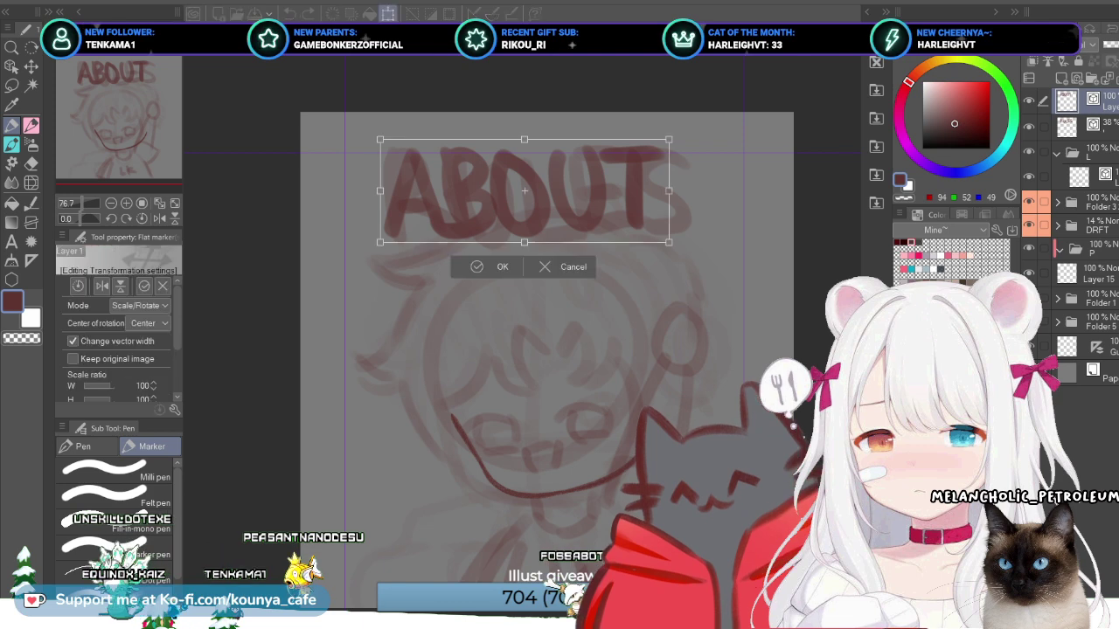
left_click_drag(810, 430, 791, 425)
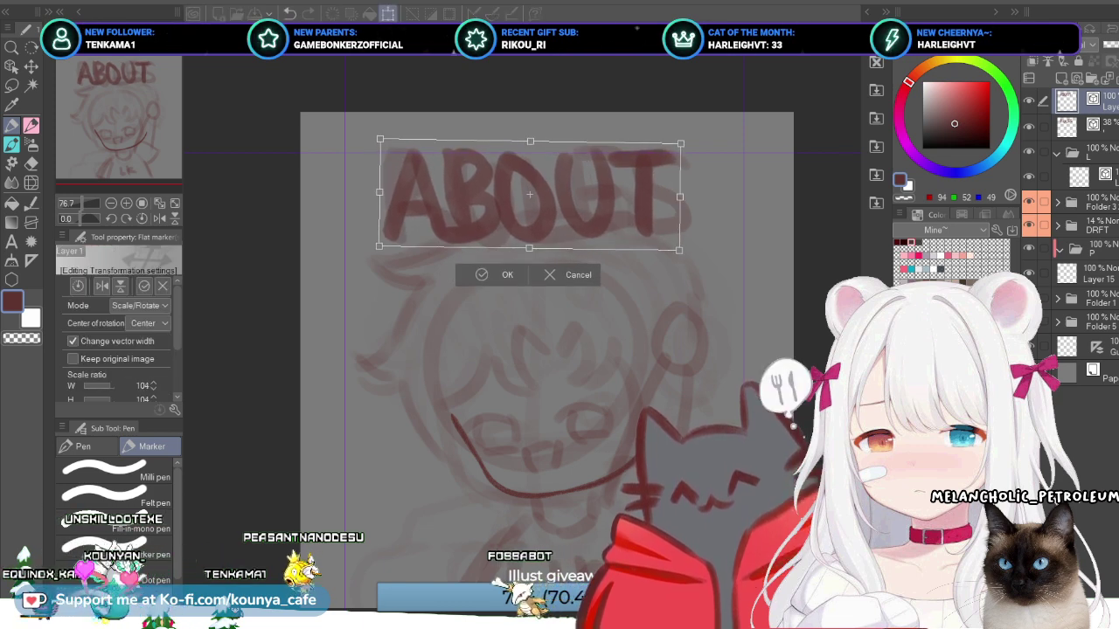
key("Return")
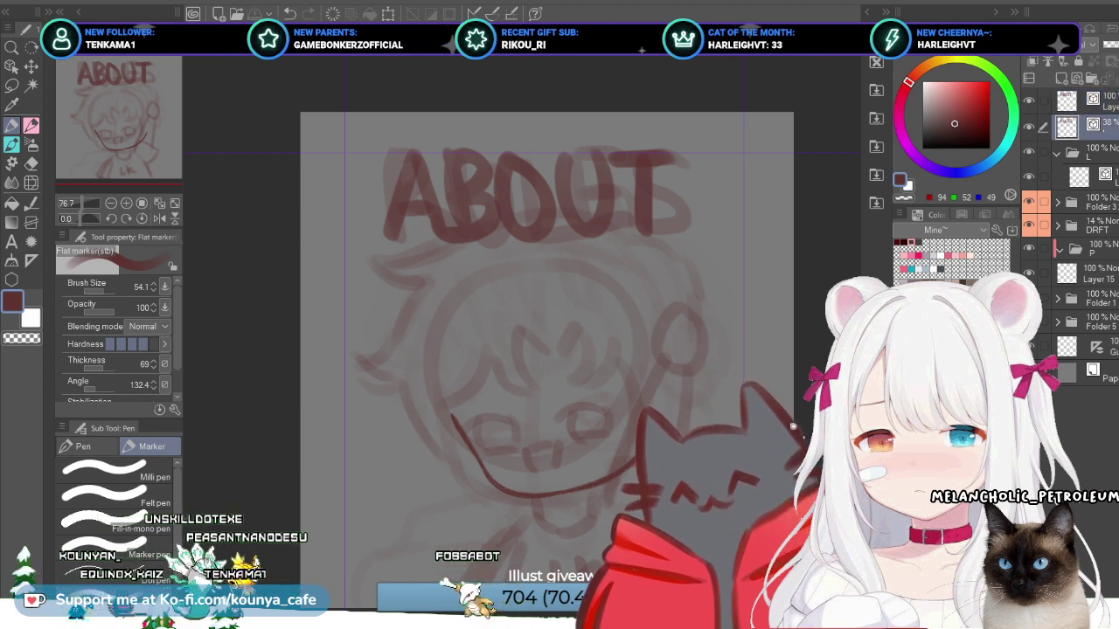
key("Delete")
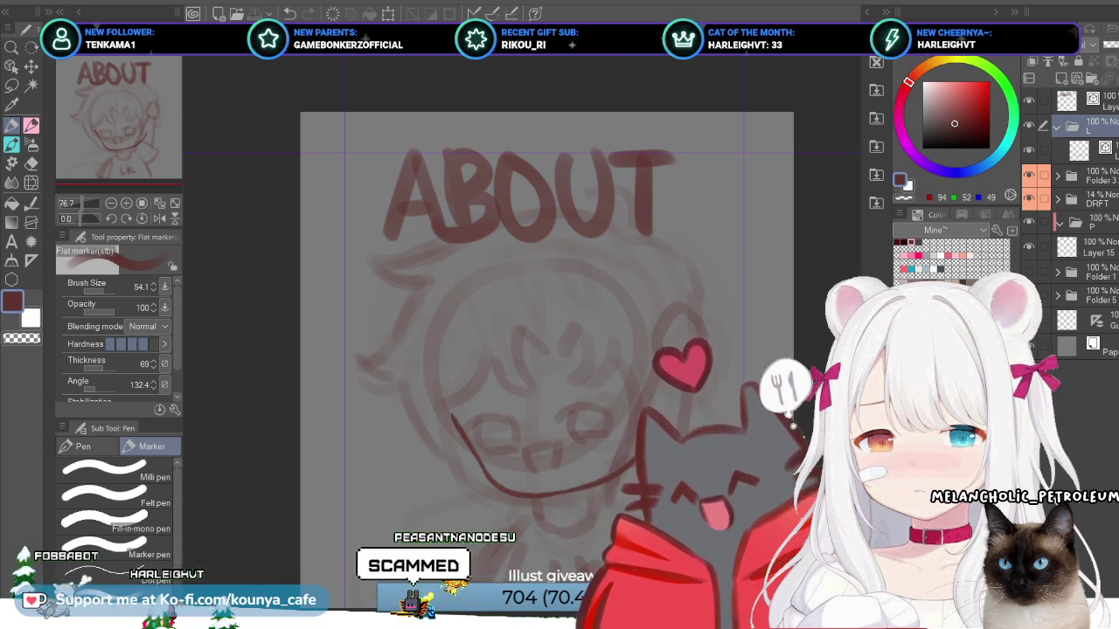
left_click(1088, 149)
left_click(1088, 102)
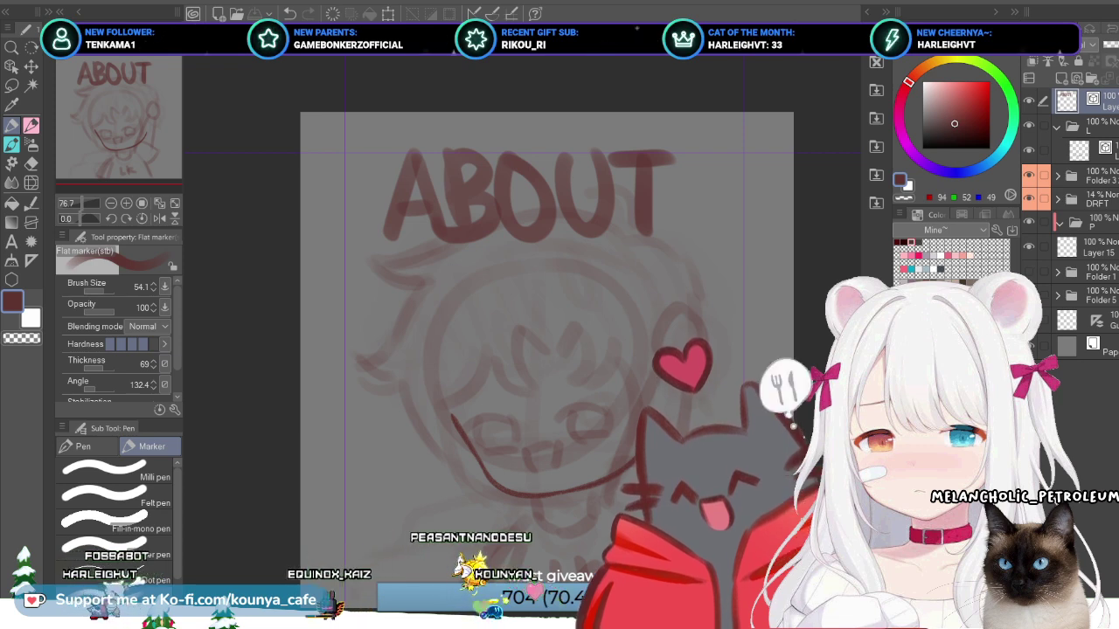
left_click(1089, 149)
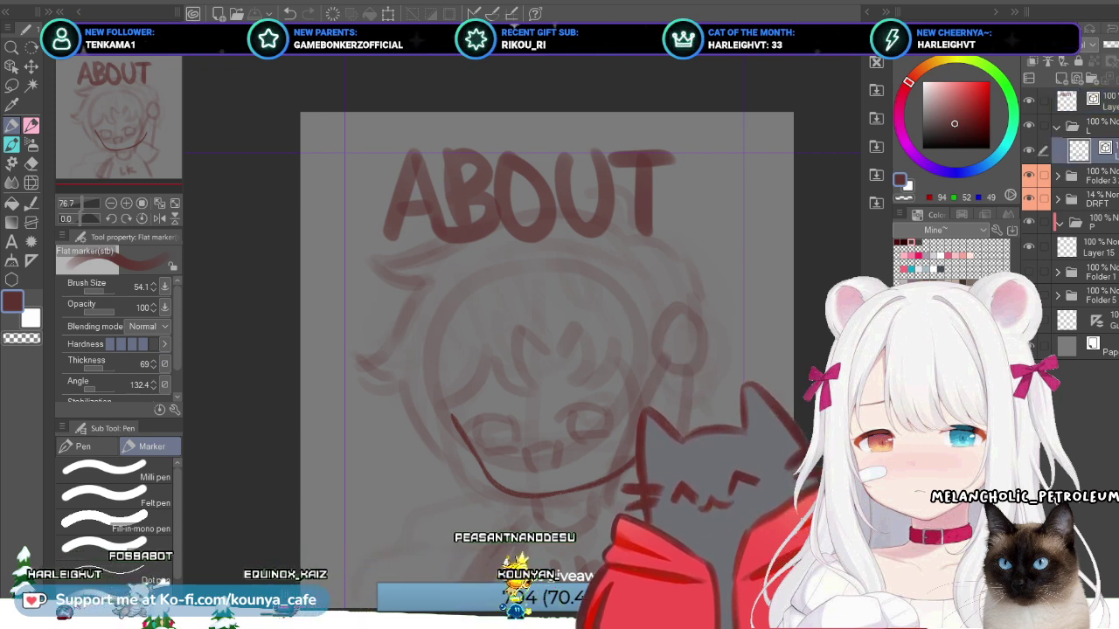
left_click_drag(569, 329, 590, 315)
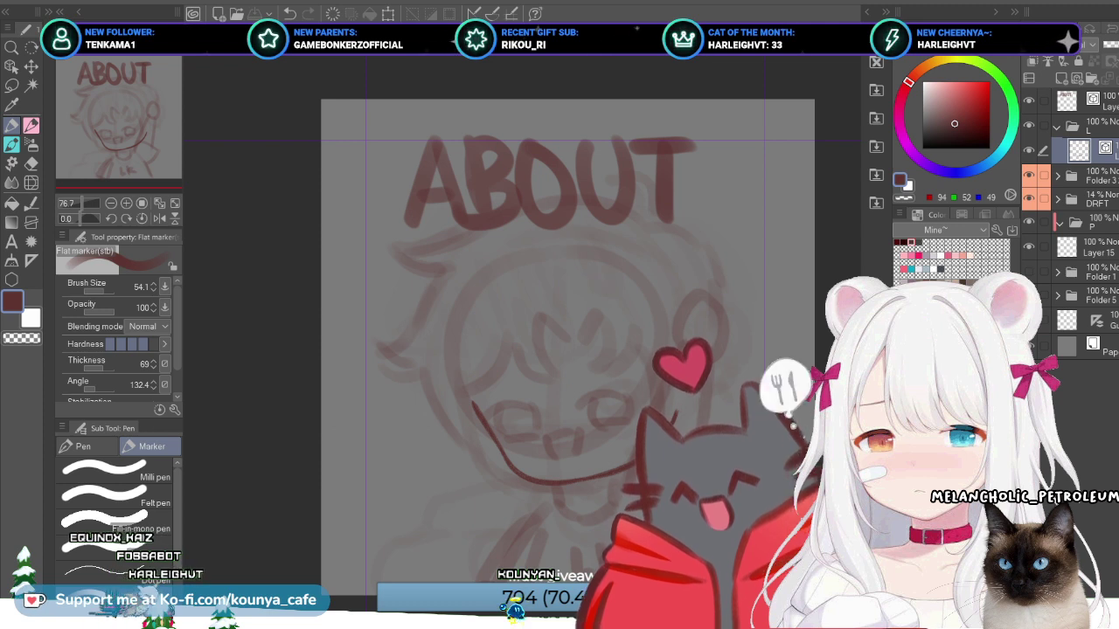
left_click_drag(590, 316, 599, 307)
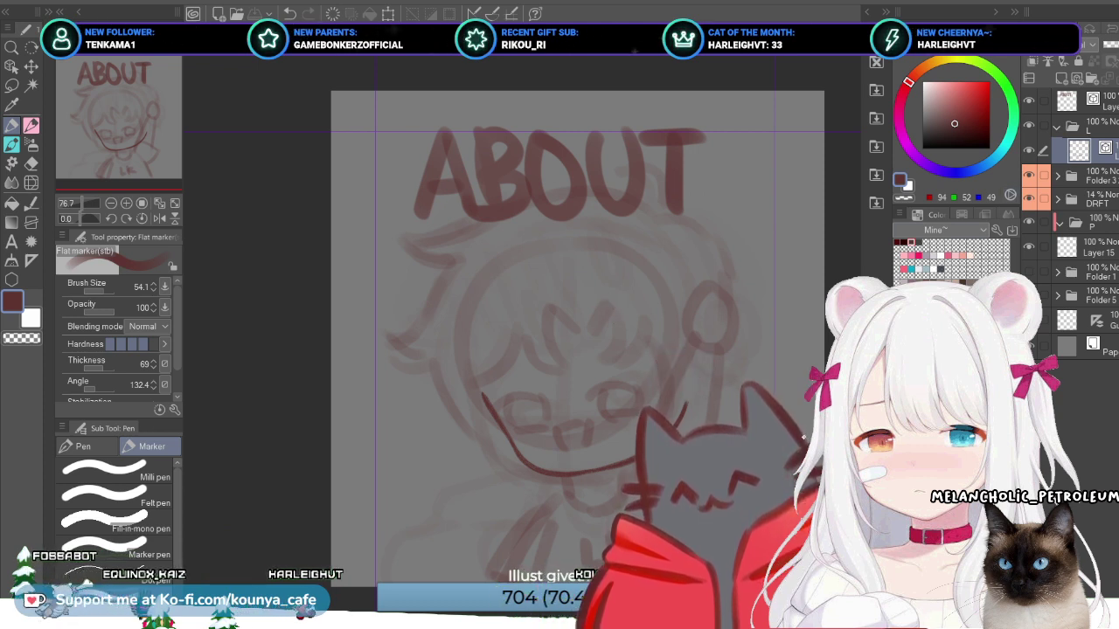
left_click(1084, 175)
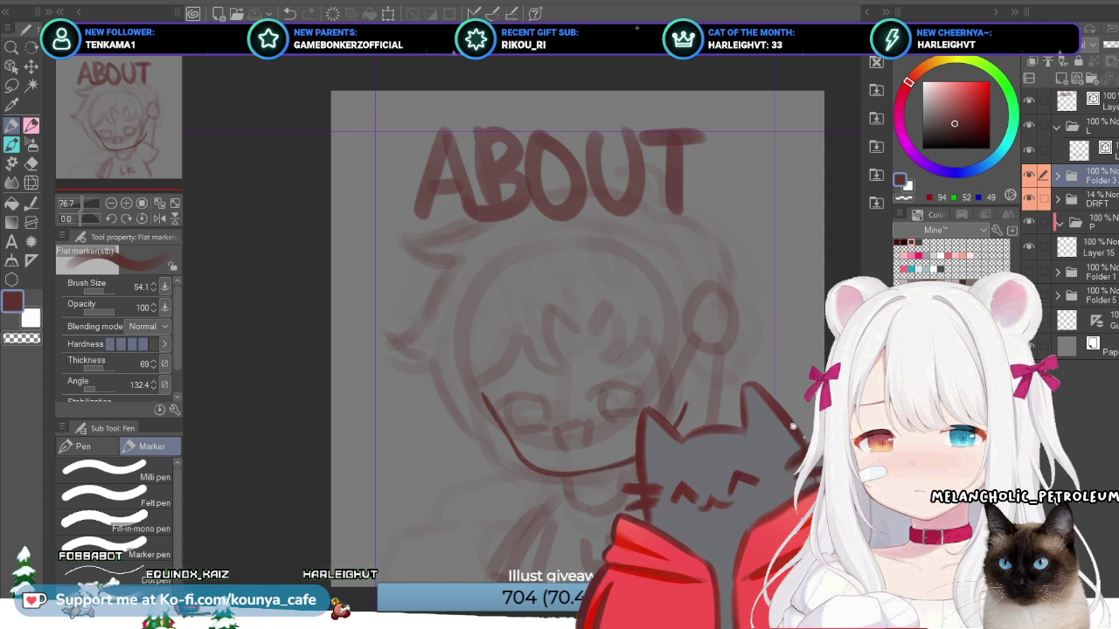
left_click(1084, 198)
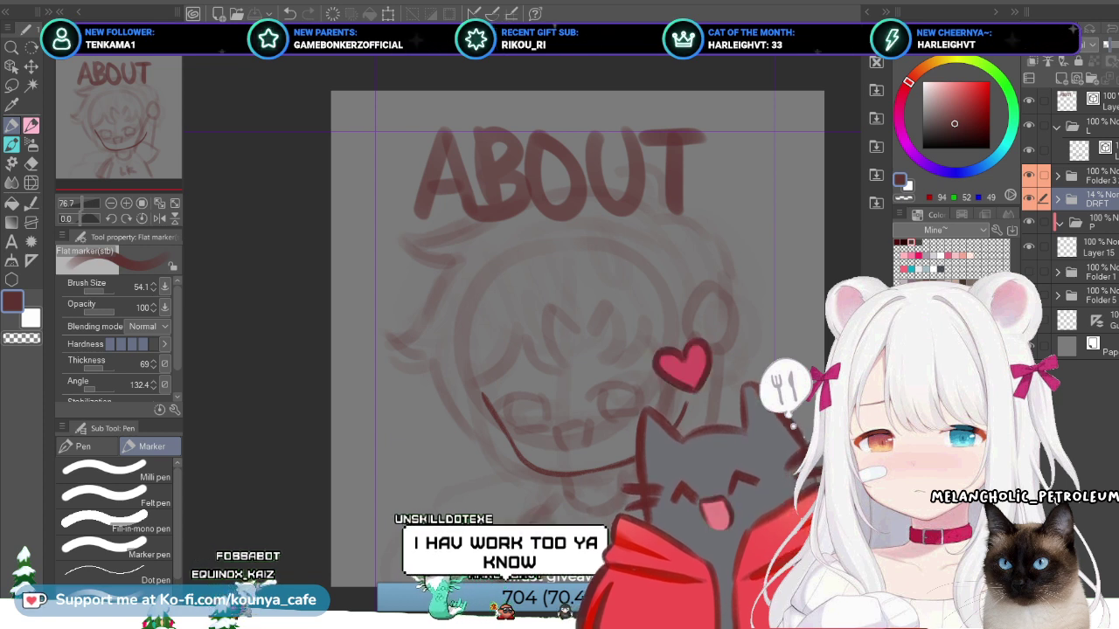
left_click(1084, 175)
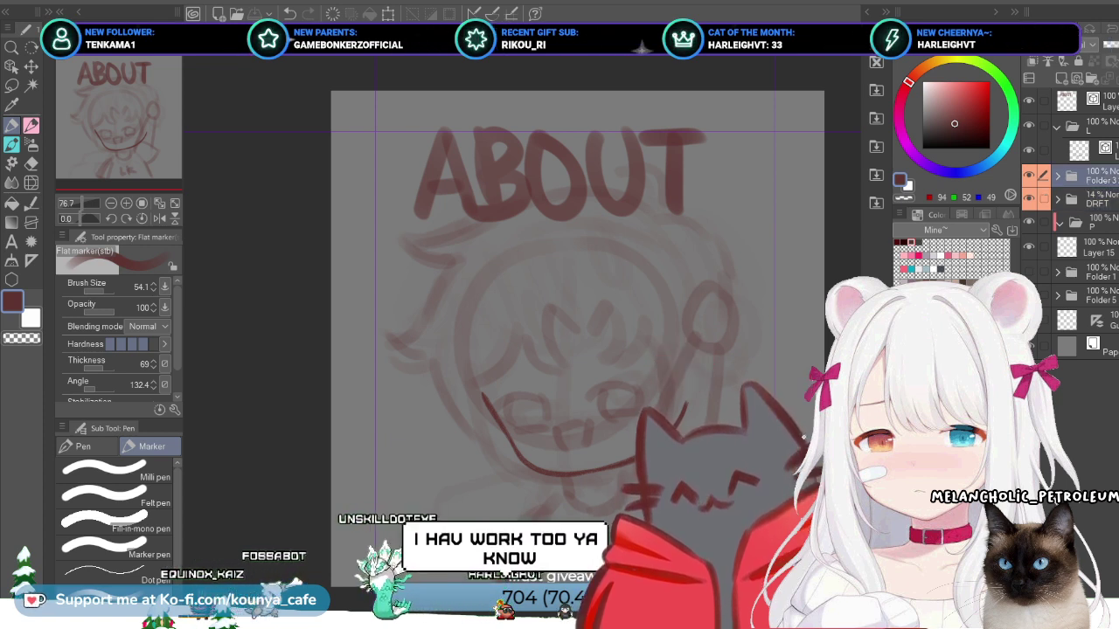
Step: Tilt the chin outline in folder L clockwise, narrow it to 98% width and fit it onto the sketched face
left_click(1084, 151)
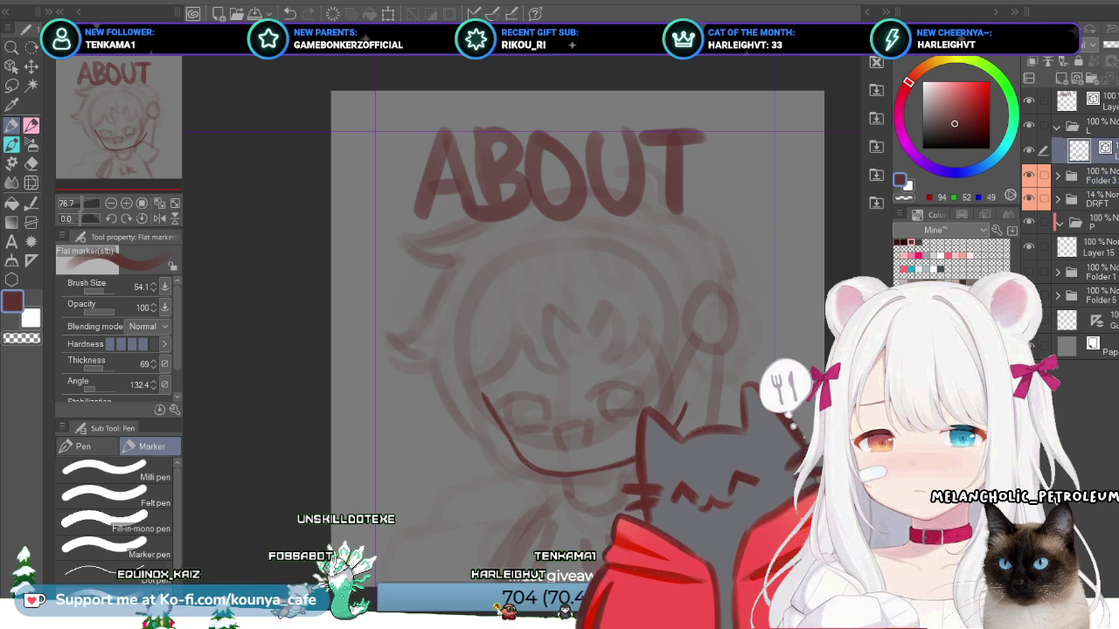
key("ctrl+t")
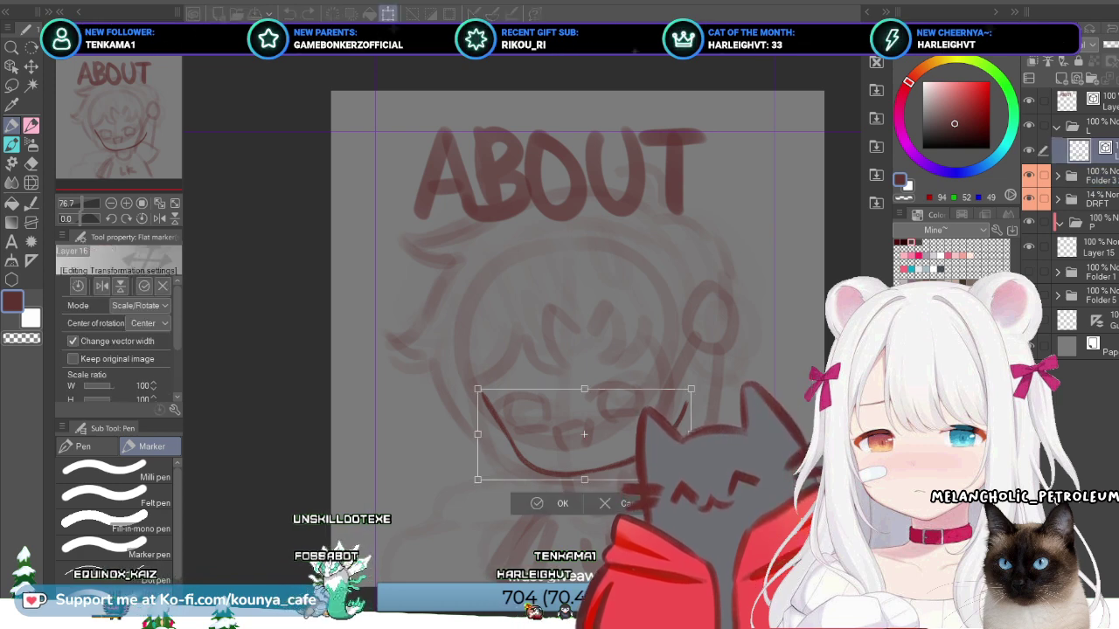
left_click_drag(583, 435, 564, 432)
left_click_drag(699, 384, 703, 401)
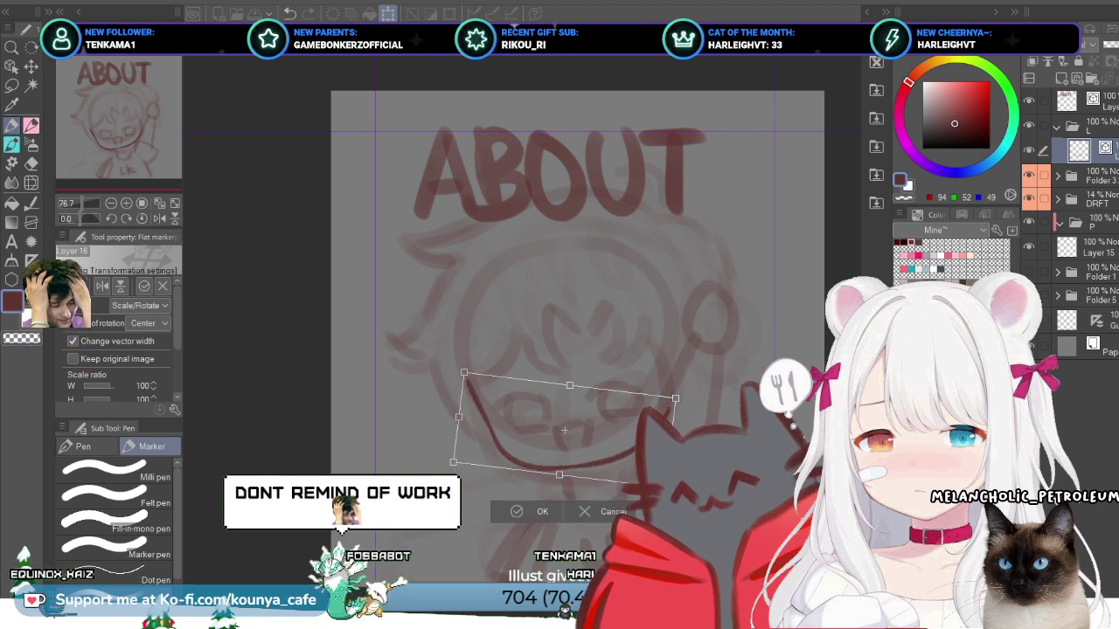
left_click_drag(564, 430, 564, 439)
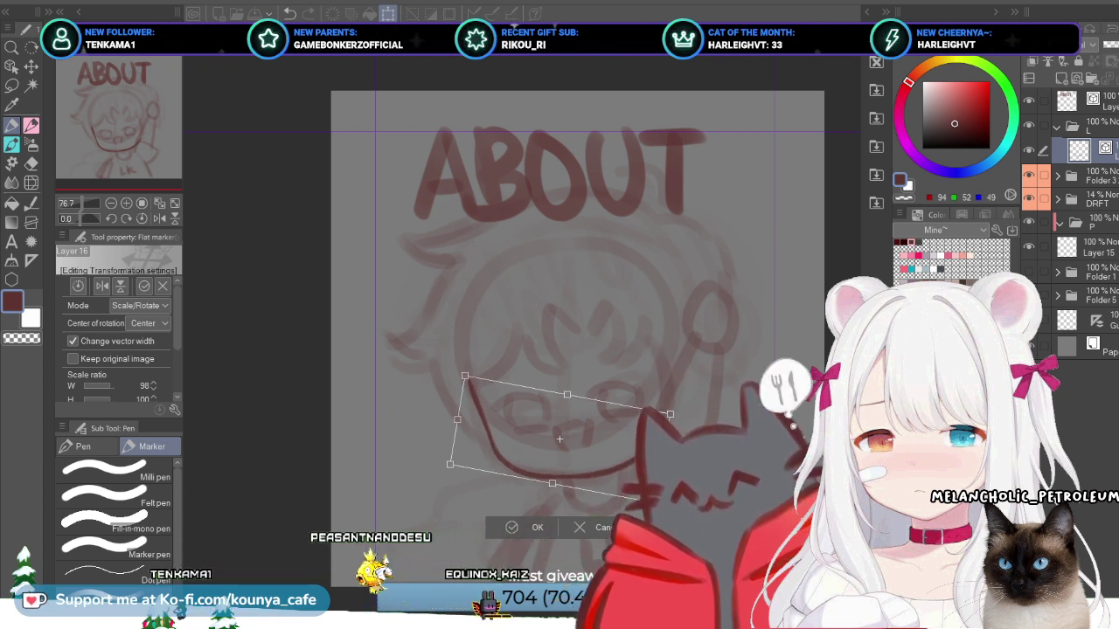
key("Return")
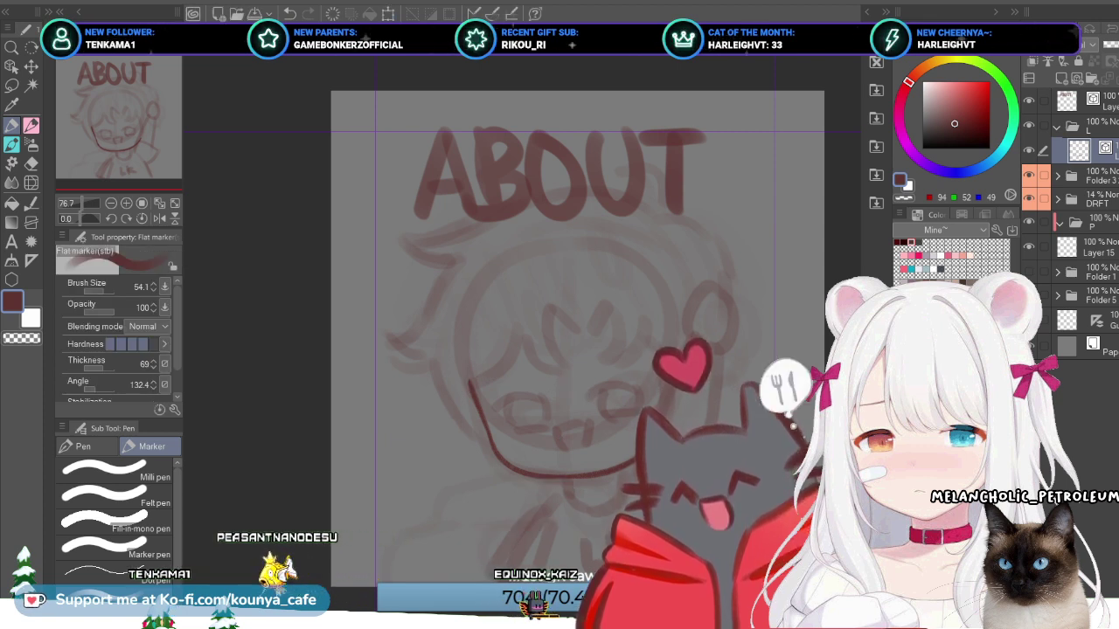
scroll(473, 378, "down", 1)
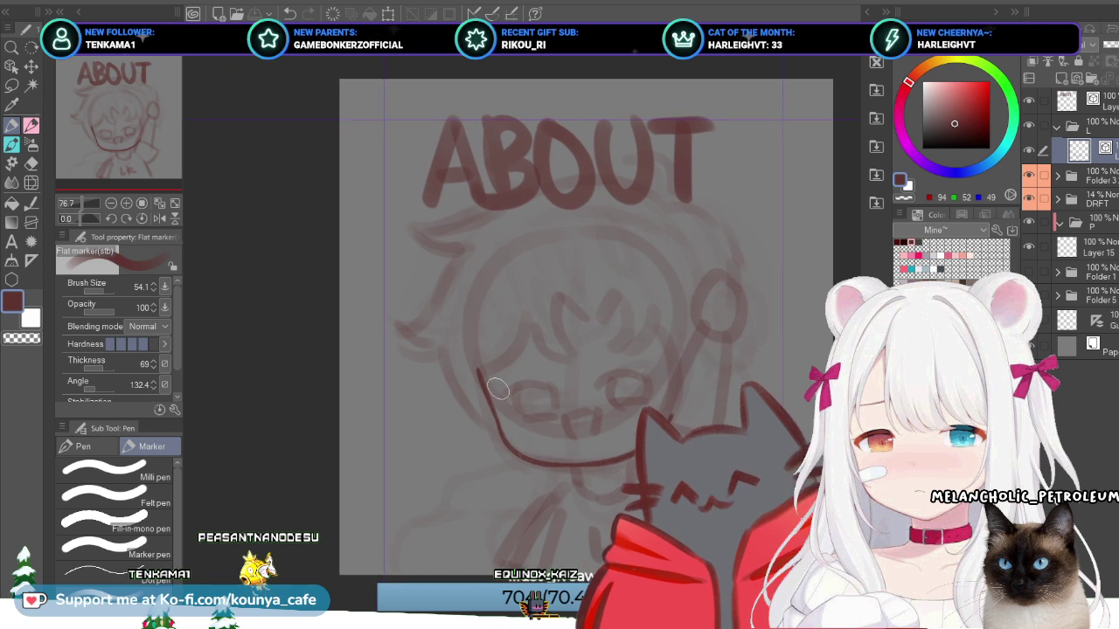
scroll(792, 427, "up", 2)
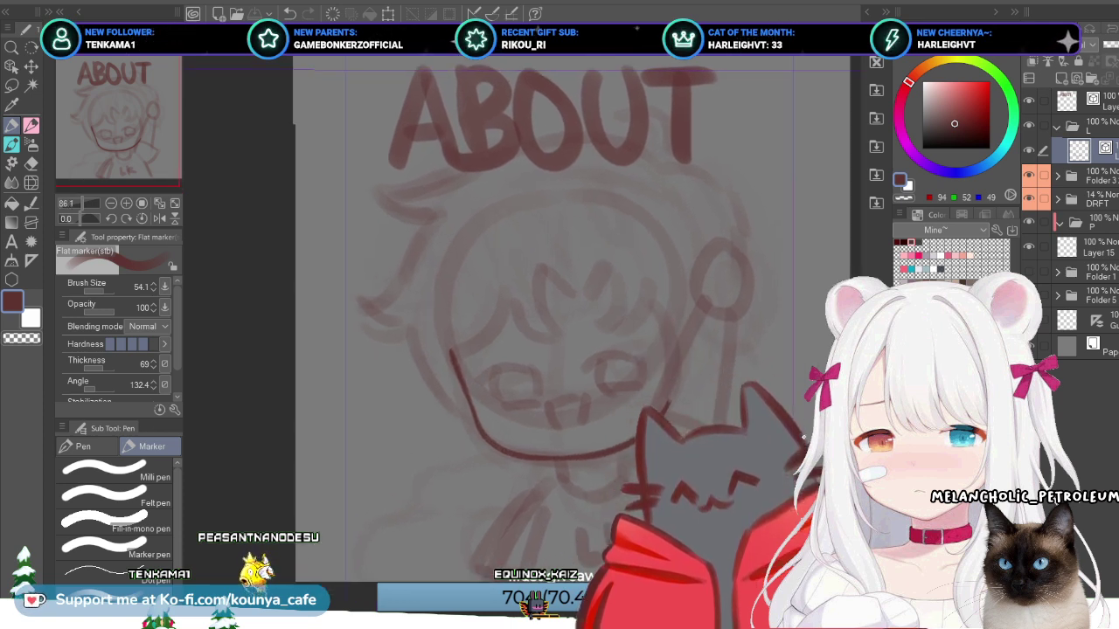
left_click_drag(792, 427, 777, 414)
scroll(500, 369, "up", 2)
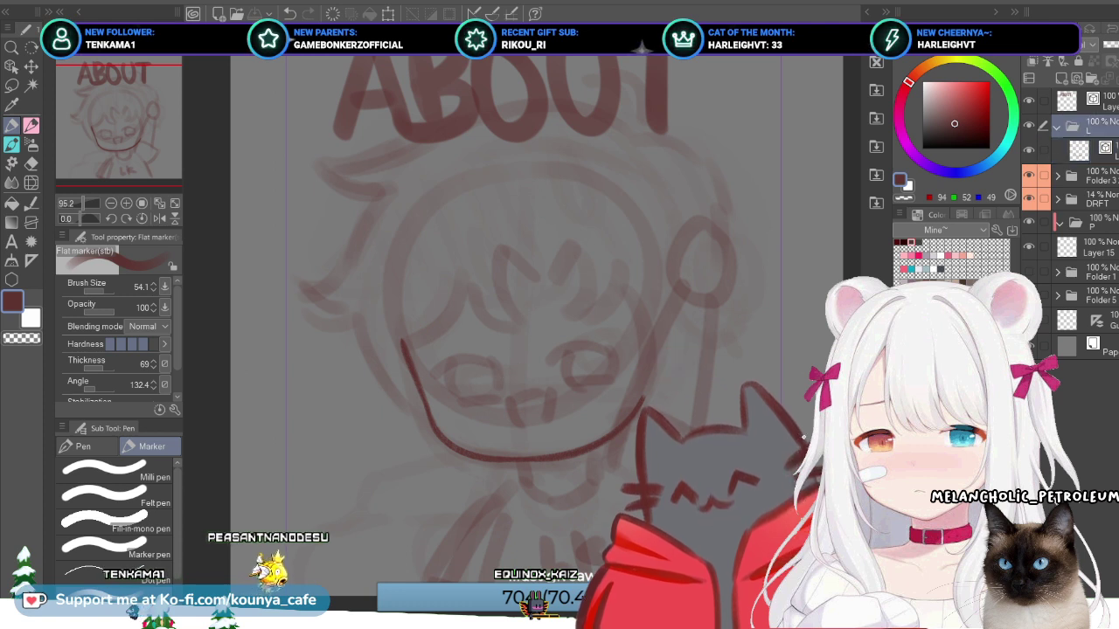
Step: In the next open copy of the RULES illustration, add a new vector layer above the title and fade the title layer to 36% opacity
key("alt+[")
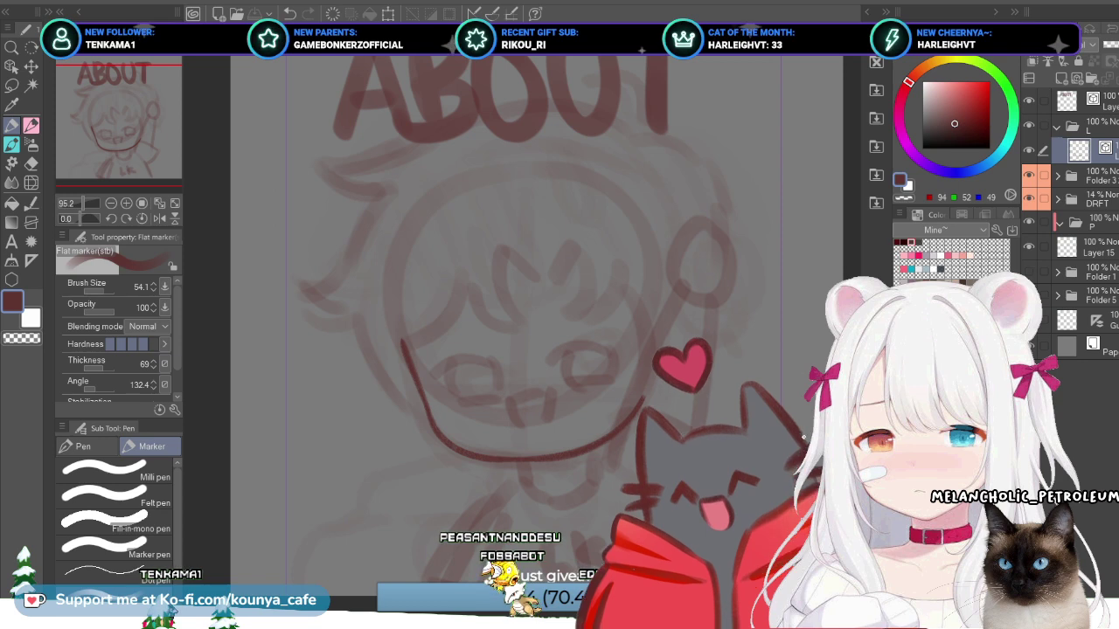
key("ctrl+Tab")
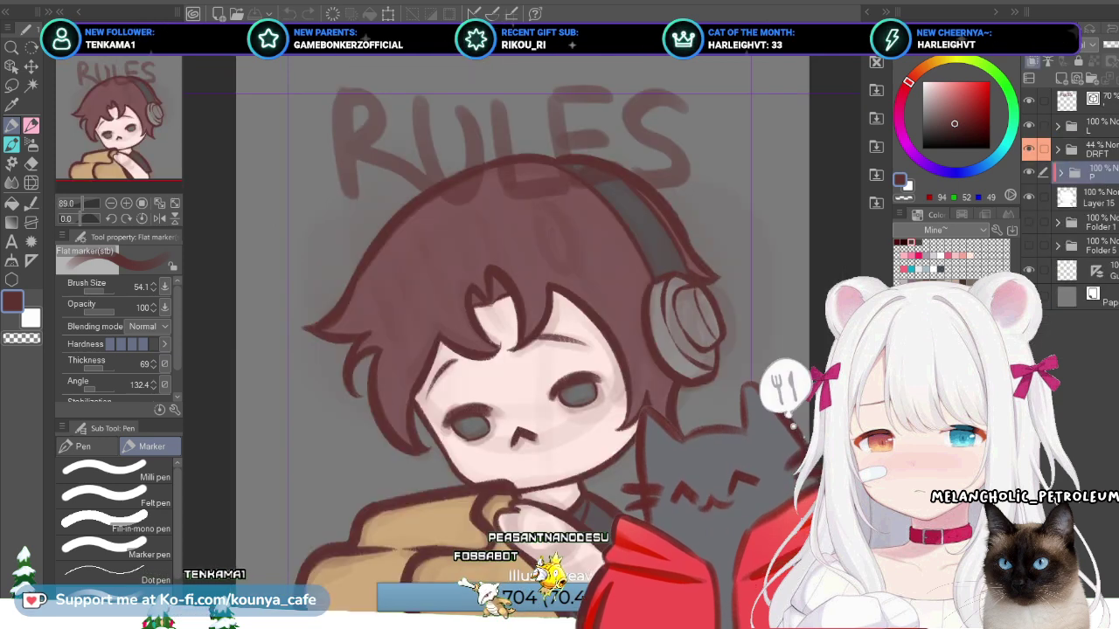
key("alt+bracketright")
key("alt+bracketright")
key("alt+bracketright")
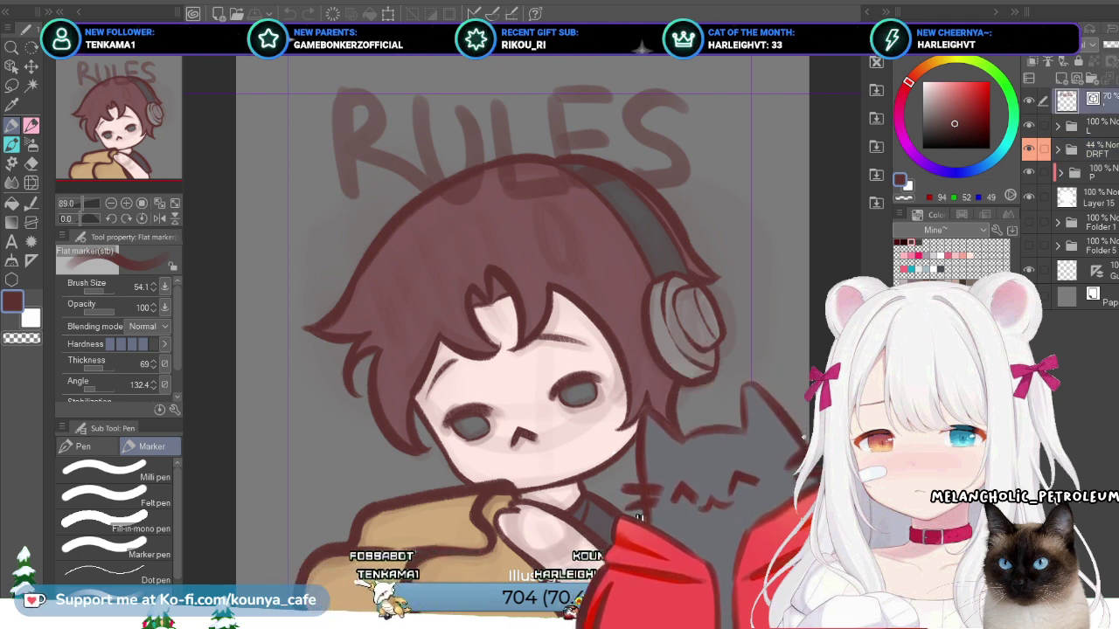
key("ctrl+shift+n")
scroll(605, 249, "up", 2)
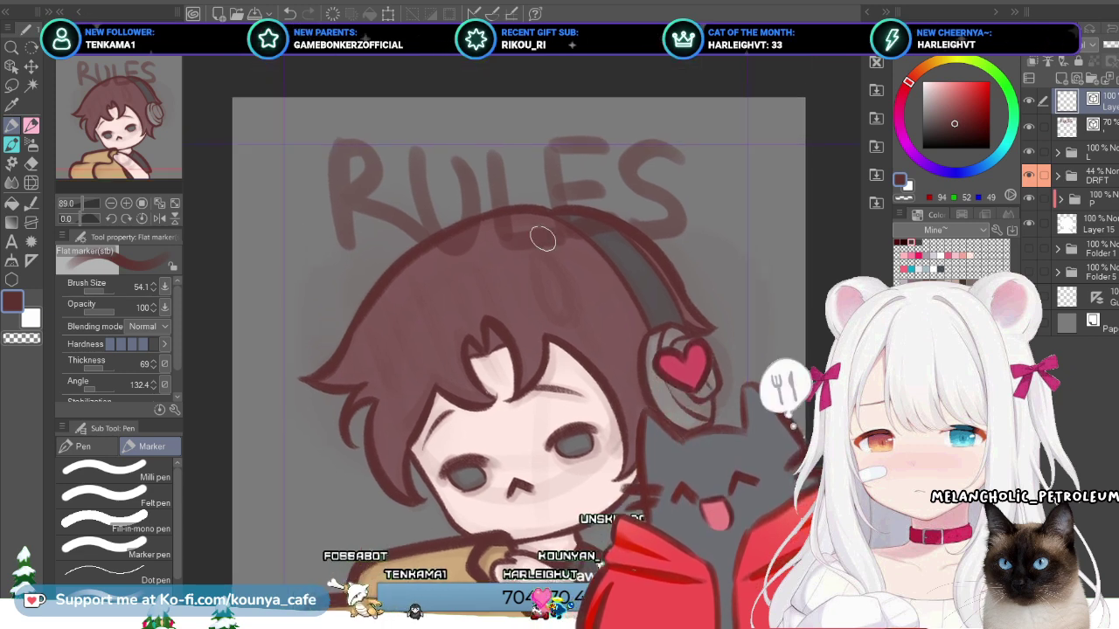
key("alt+bracketleft")
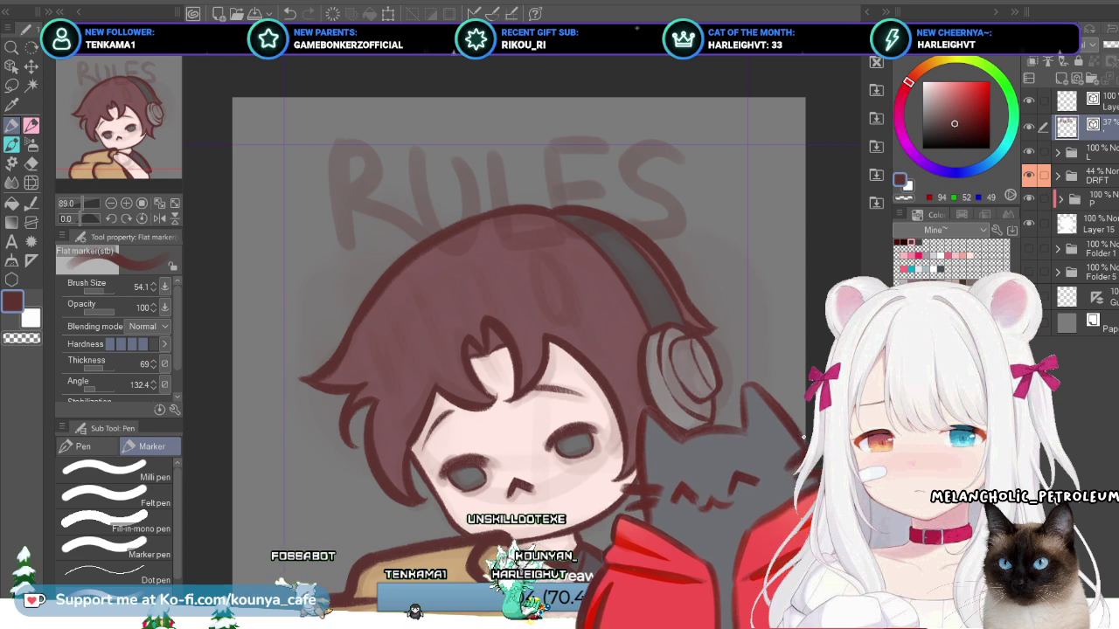
key("alt+bracketright")
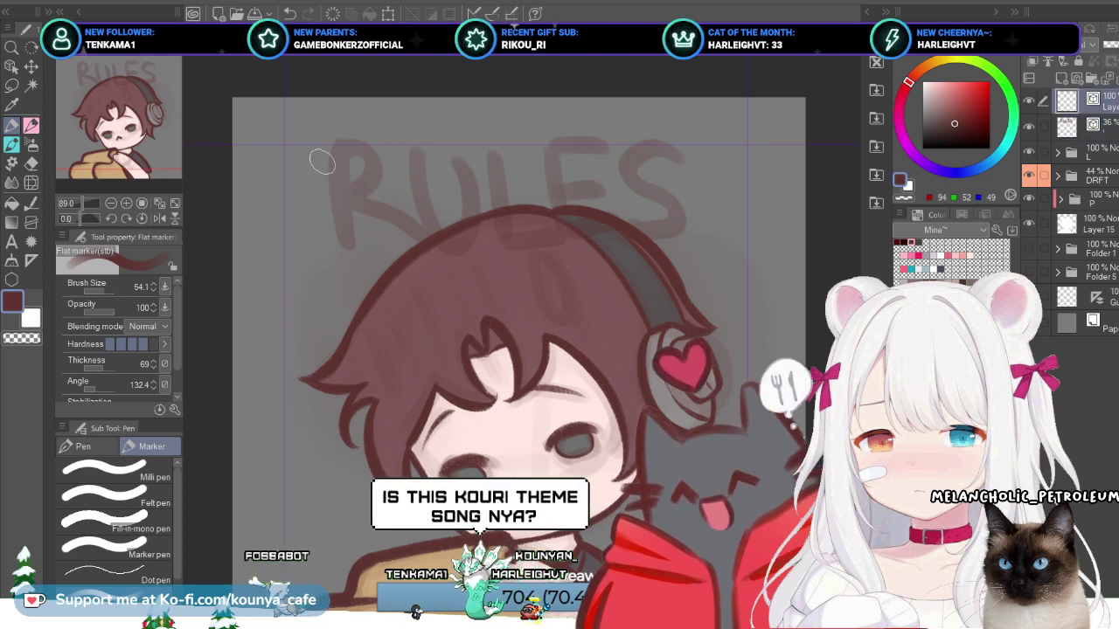
Step: Letter the word ARTIST by hand over the start of the faded RULES title, using the Flat marker at brush size 46.4
key("ctrl+z")
left_click_drag(321, 142, 290, 234)
key("ctrl+z")
left_click_drag(322, 142, 293, 209)
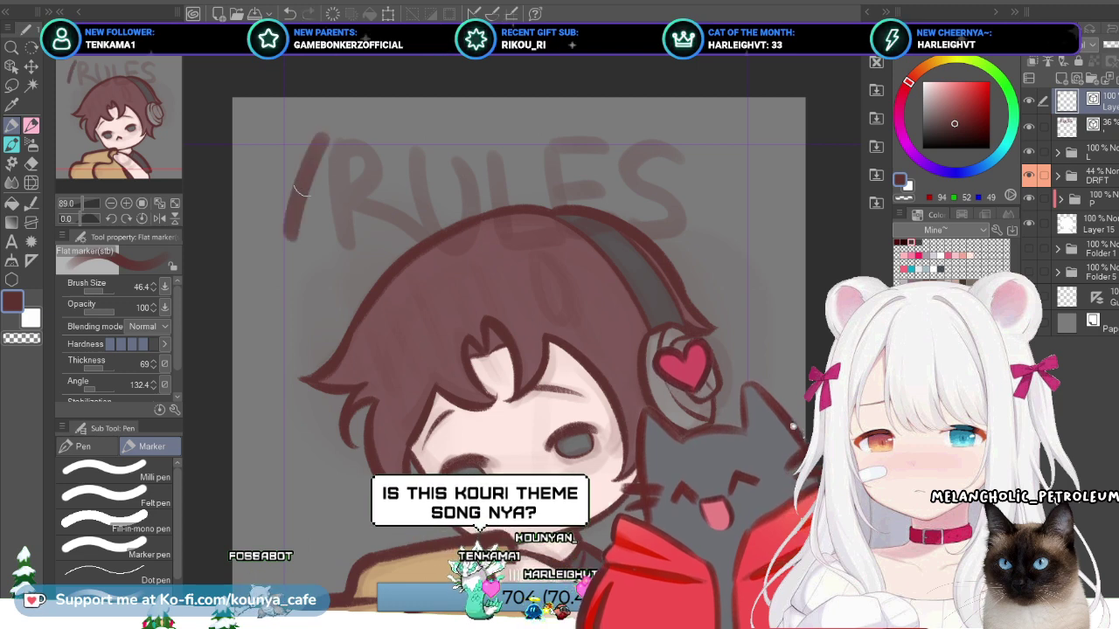
key("ctrl+z")
mouse_move(322, 142)
left_mouse_down()
mouse_move(290, 234)
mouse_move(336, 180)
mouse_move(346, 249)
mouse_move(350, 232)
left_mouse_up()
key("ctrl+z")
left_click_drag(346, 143, 352, 194)
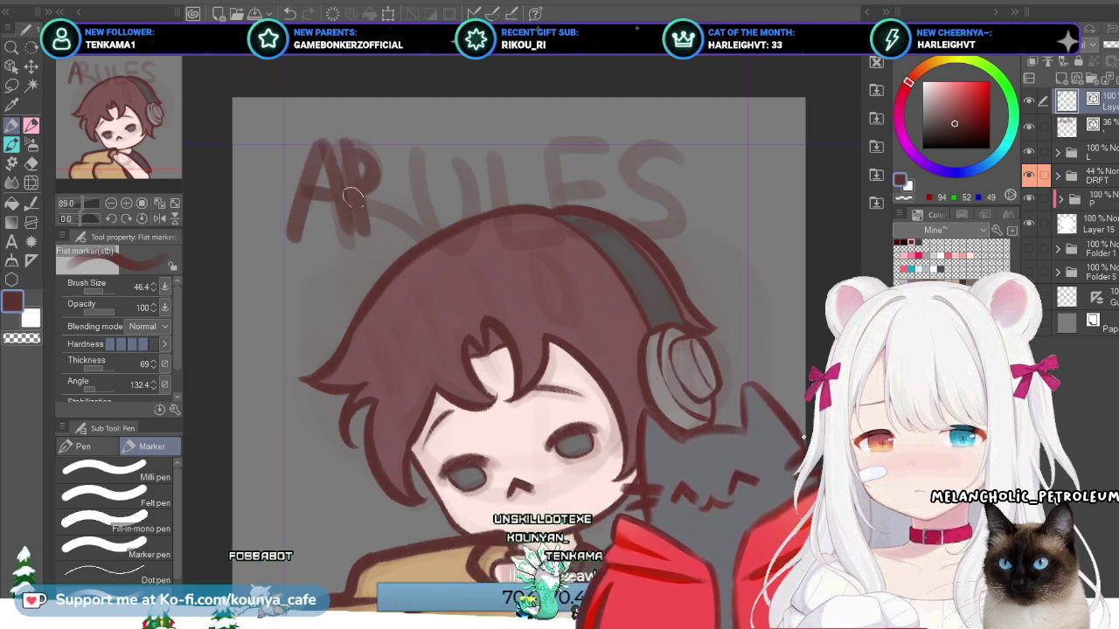
key("ctrl+z")
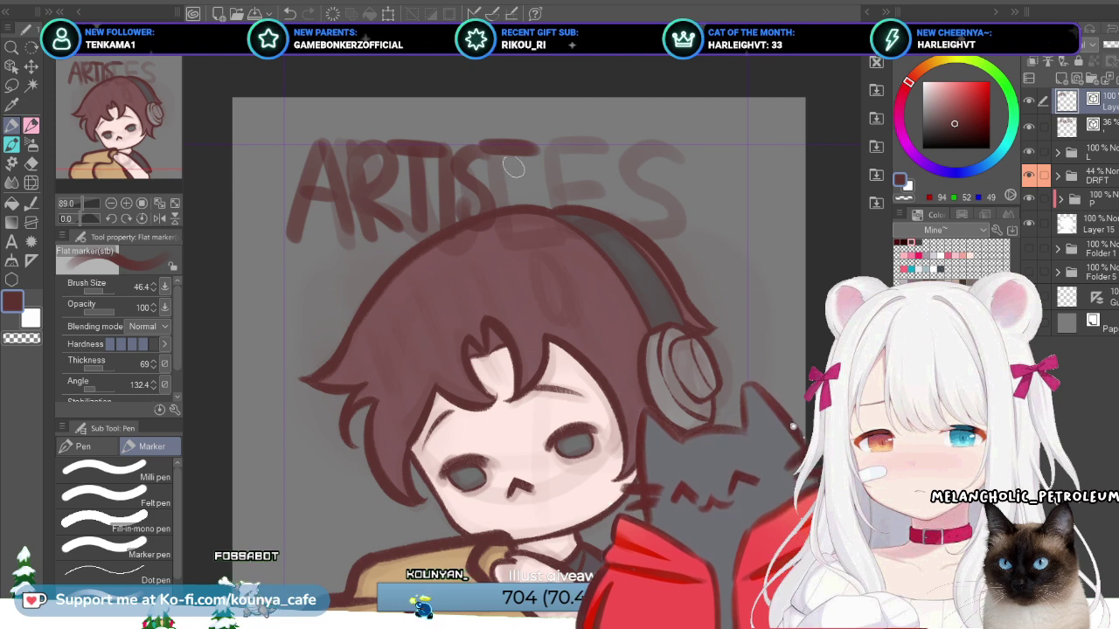
left_click_drag(516, 157, 512, 205)
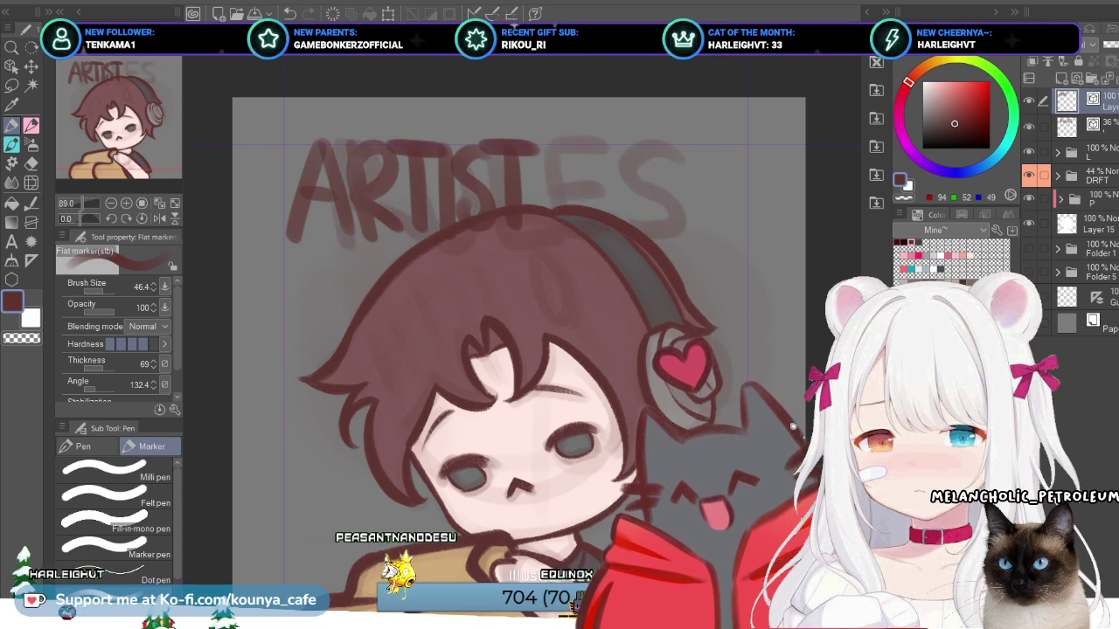
Step: Shift the ARTIST lettering slightly toward the canvas's left edge and narrow it to make room for a second word
left_click(1075, 127)
left_click(1075, 100)
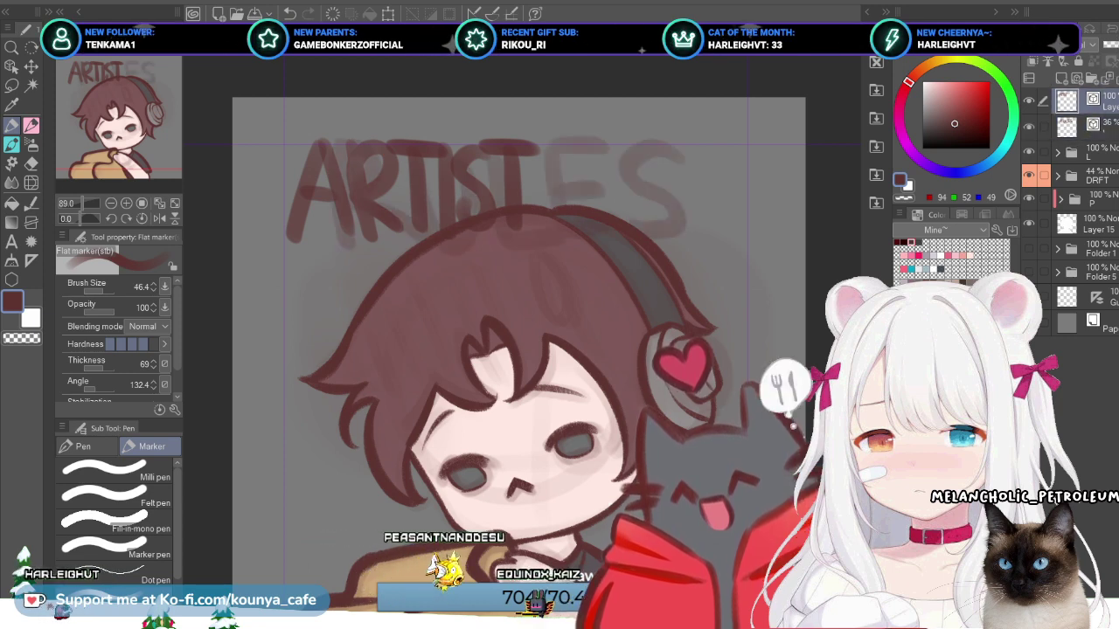
key("ctrl+t")
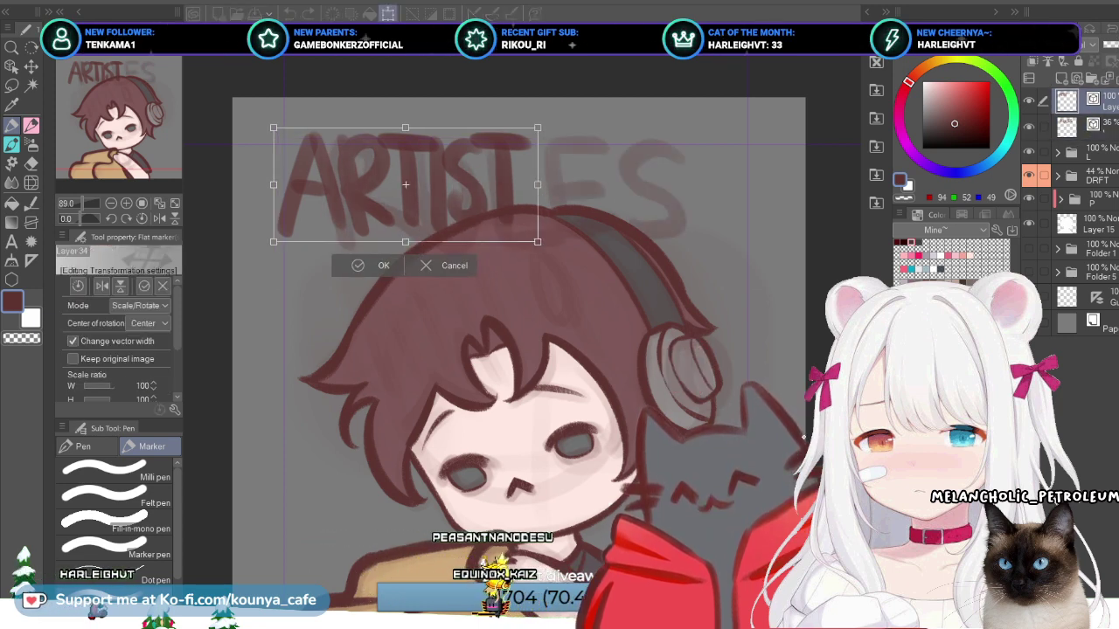
left_click_drag(405, 184, 399, 187)
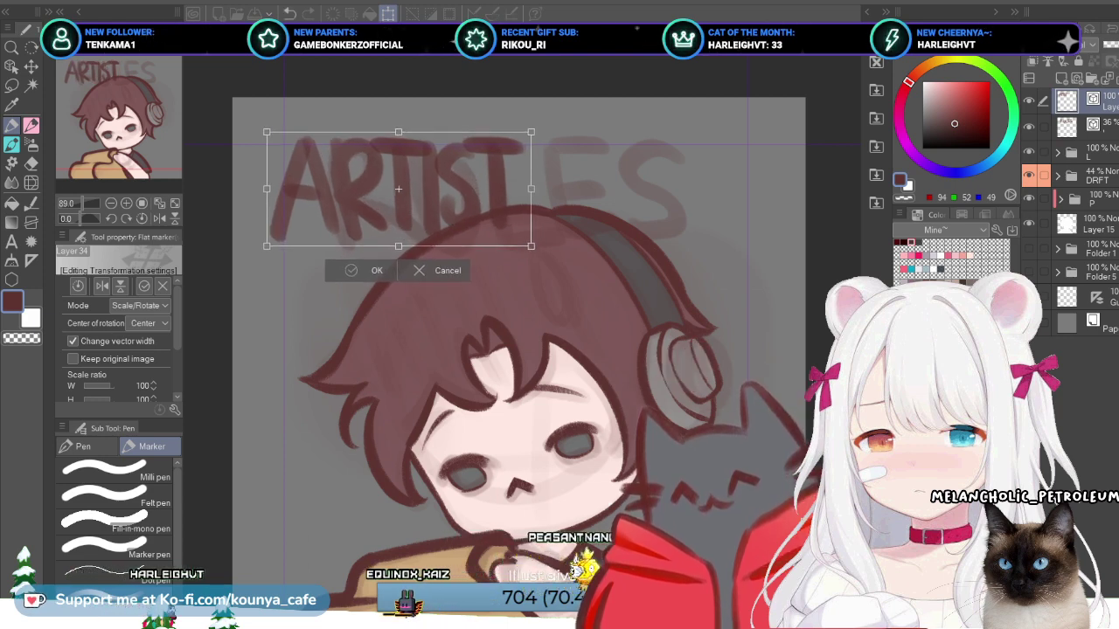
key("Return")
key("alt+[")
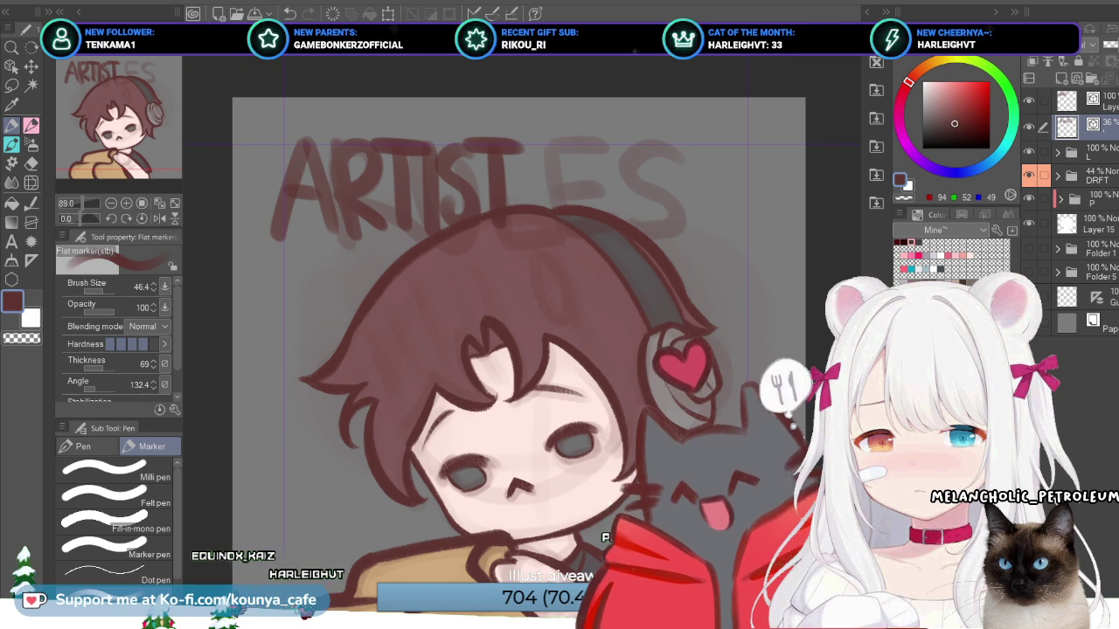
key("ctrl+t")
key("Return")
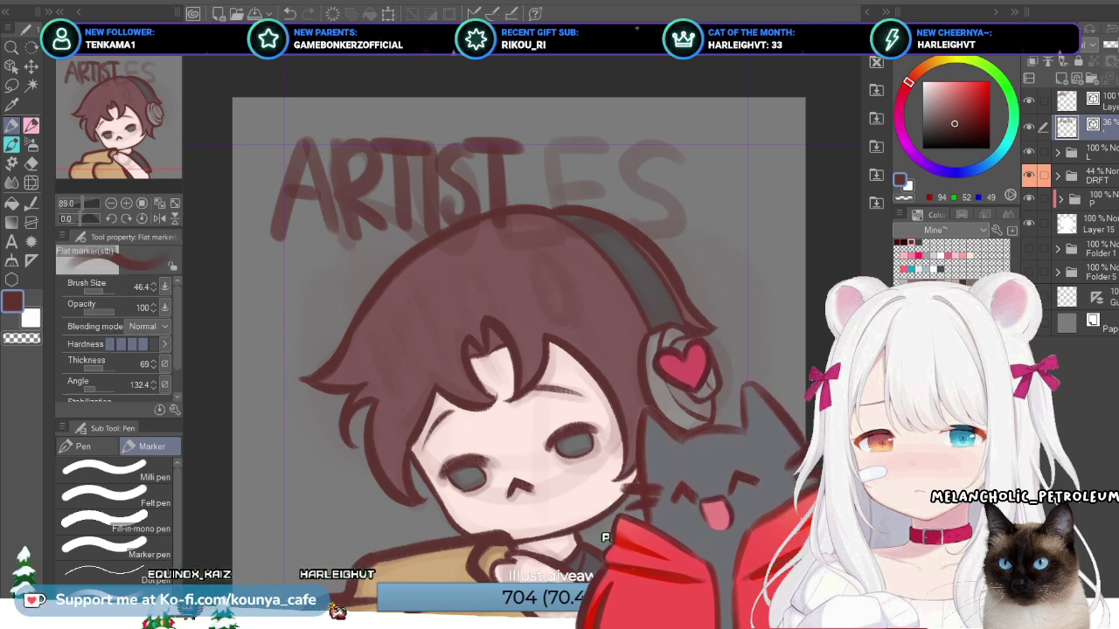
key("alt+bracketright")
key("ctrl+t")
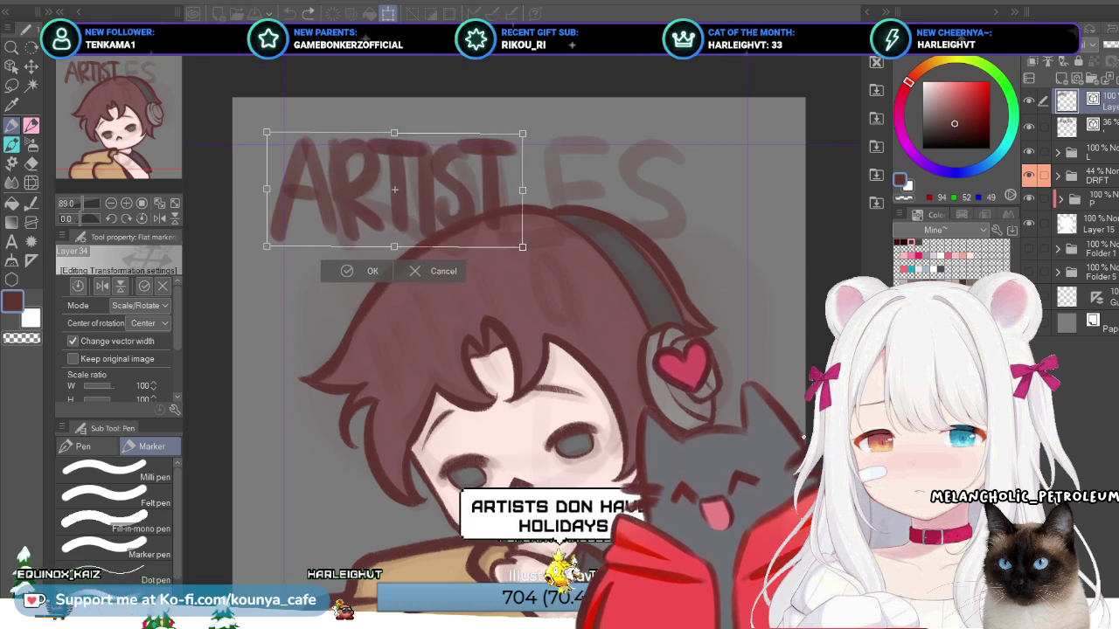
left_click_drag(519, 189, 515, 190)
key("Return")
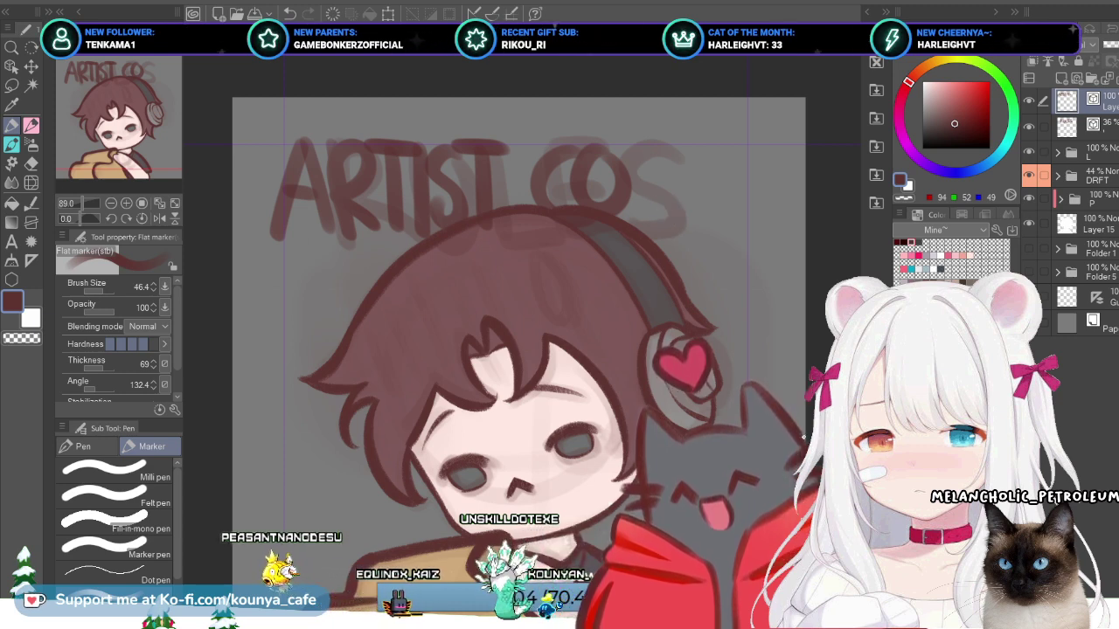
Step: Letter the word CORNER by hand after ARTIST with the Flat marker, reducing the brush size to 36.5 for the last strokes
key("ctrl+z")
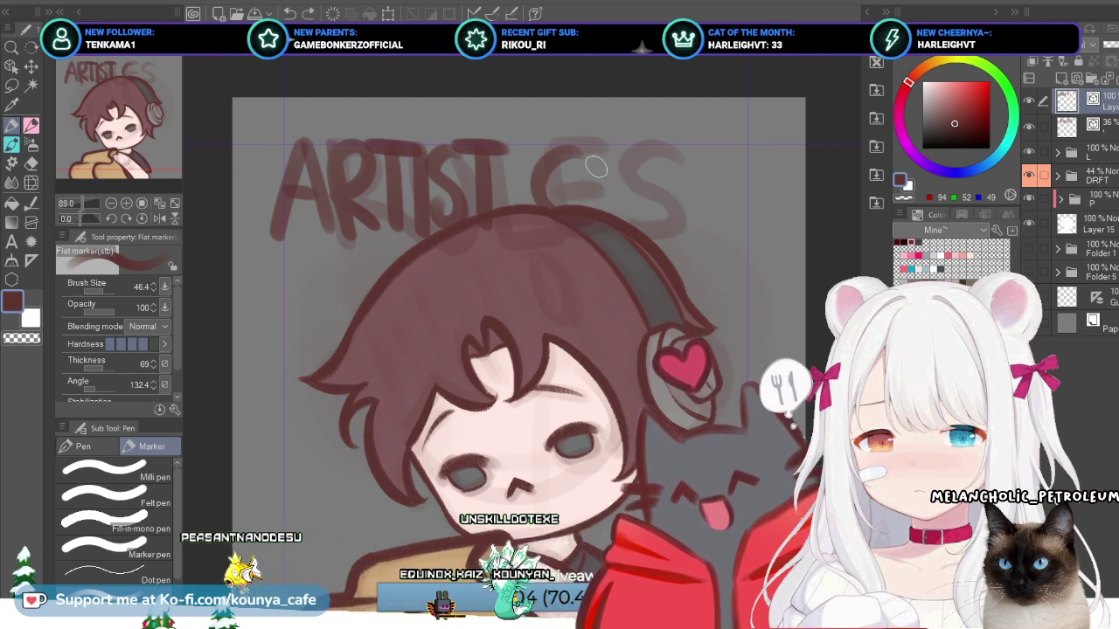
key("ctrl+y")
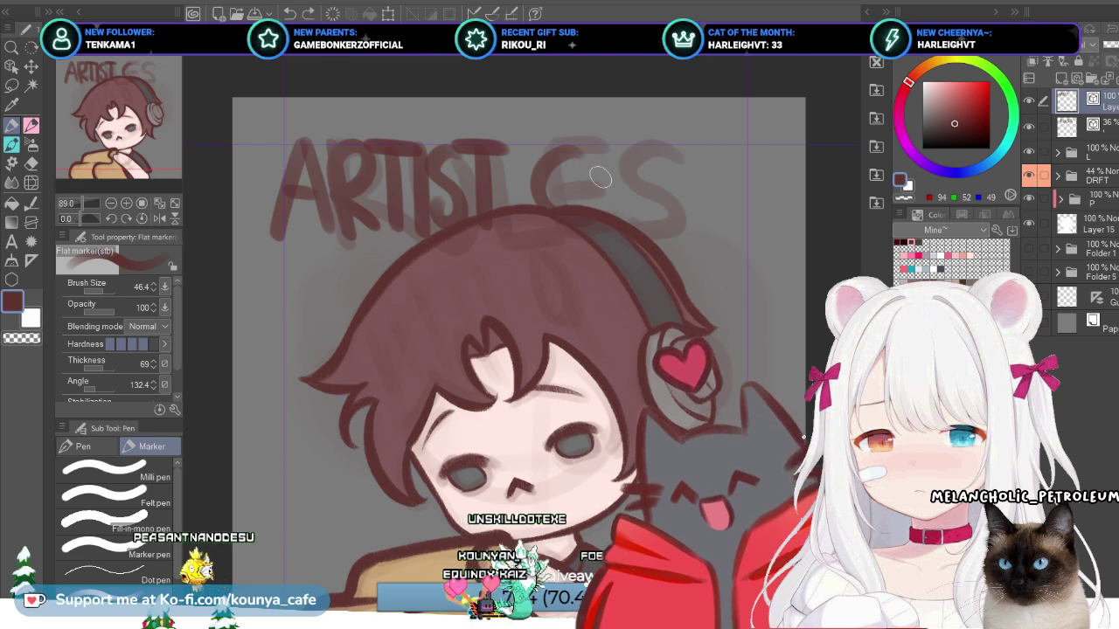
key("ctrl+z")
key("ctrl+y")
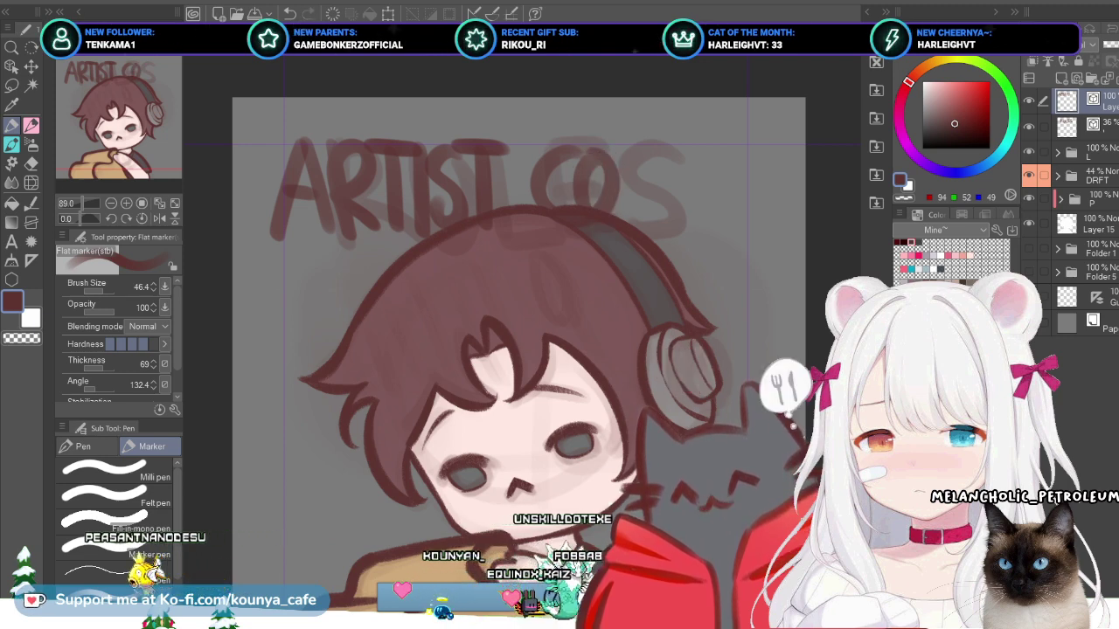
left_click_drag(611, 147, 643, 197)
key("ctrl+z")
key("ctrl+y")
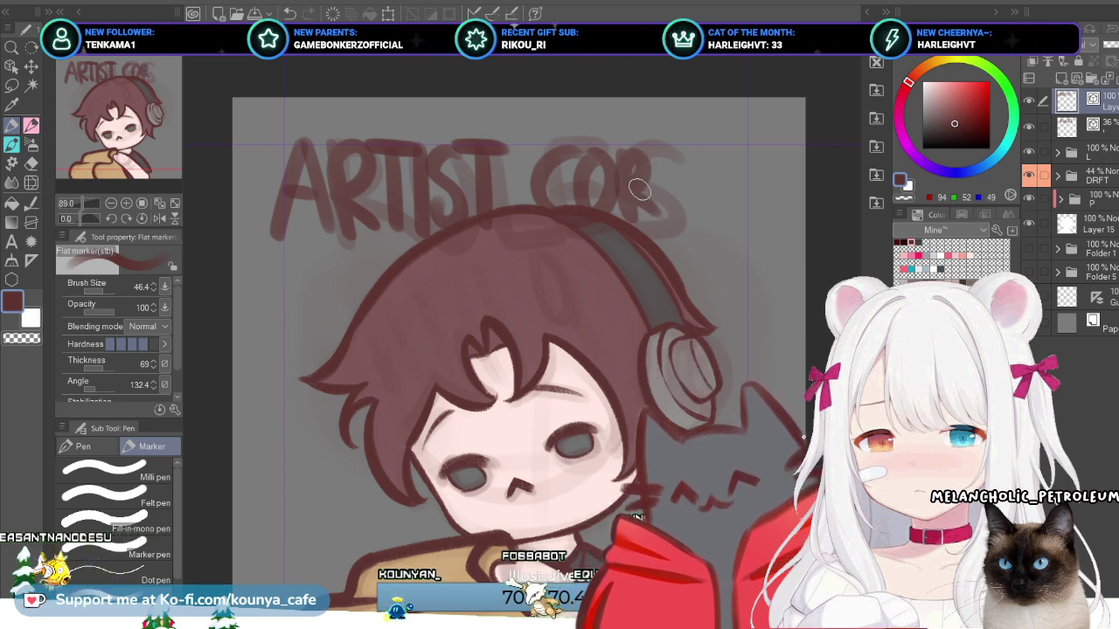
key("ctrl+y")
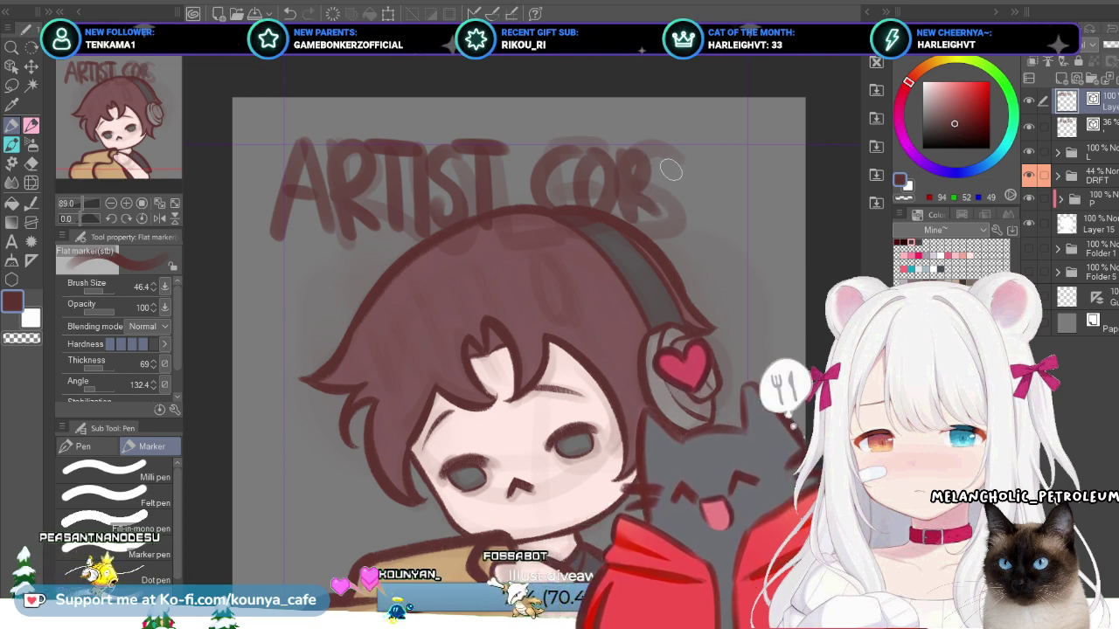
key("ctrl+z")
key("ctrl+y")
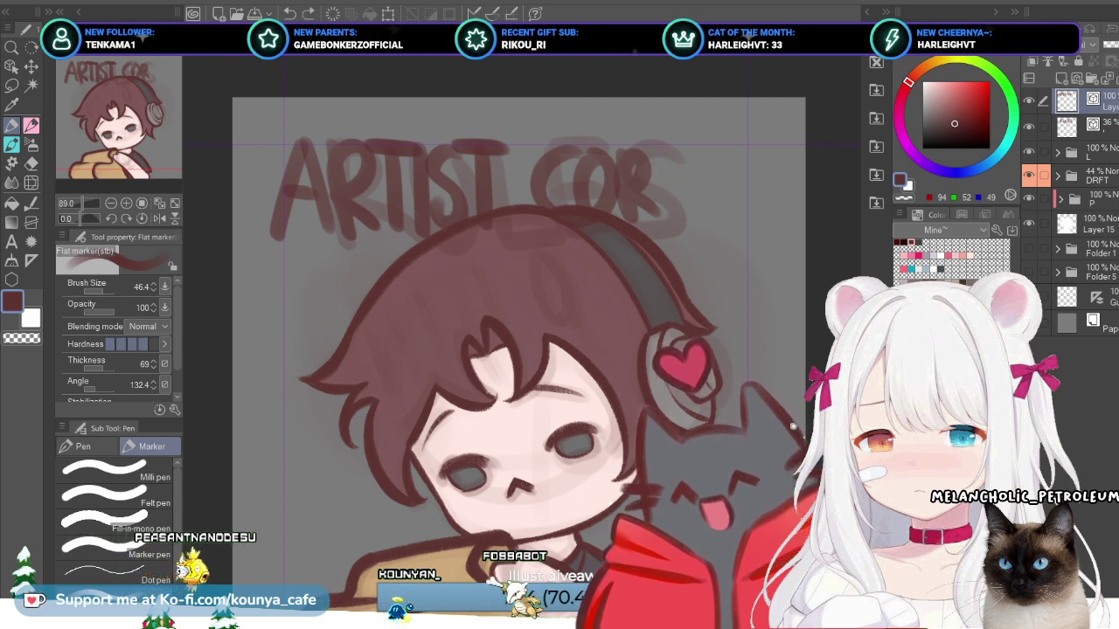
key("ctrl+z")
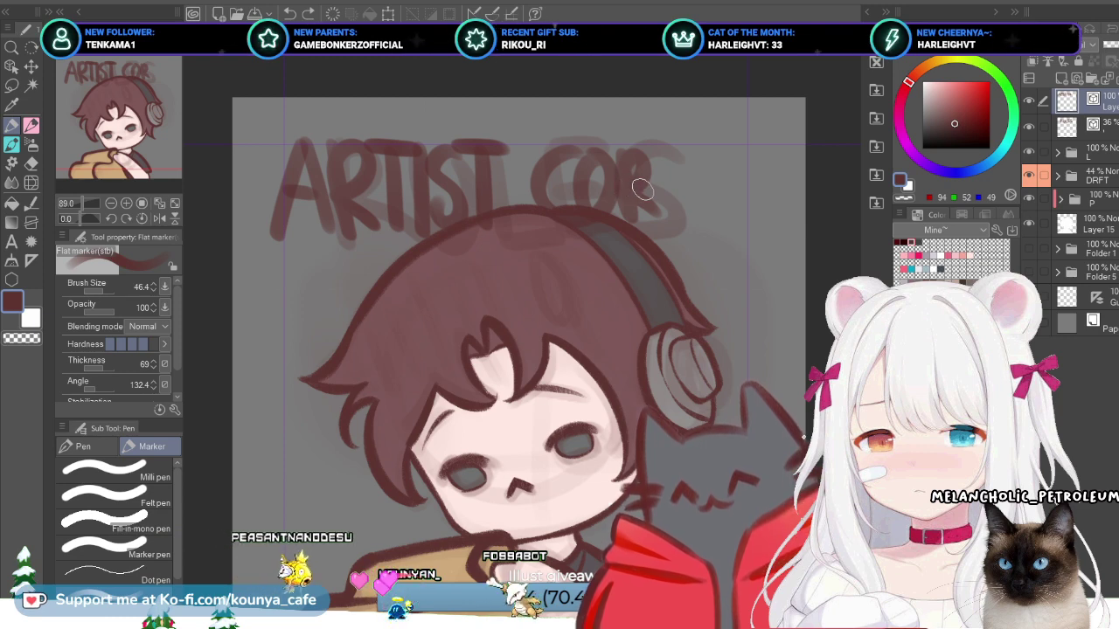
key("ctrl+y")
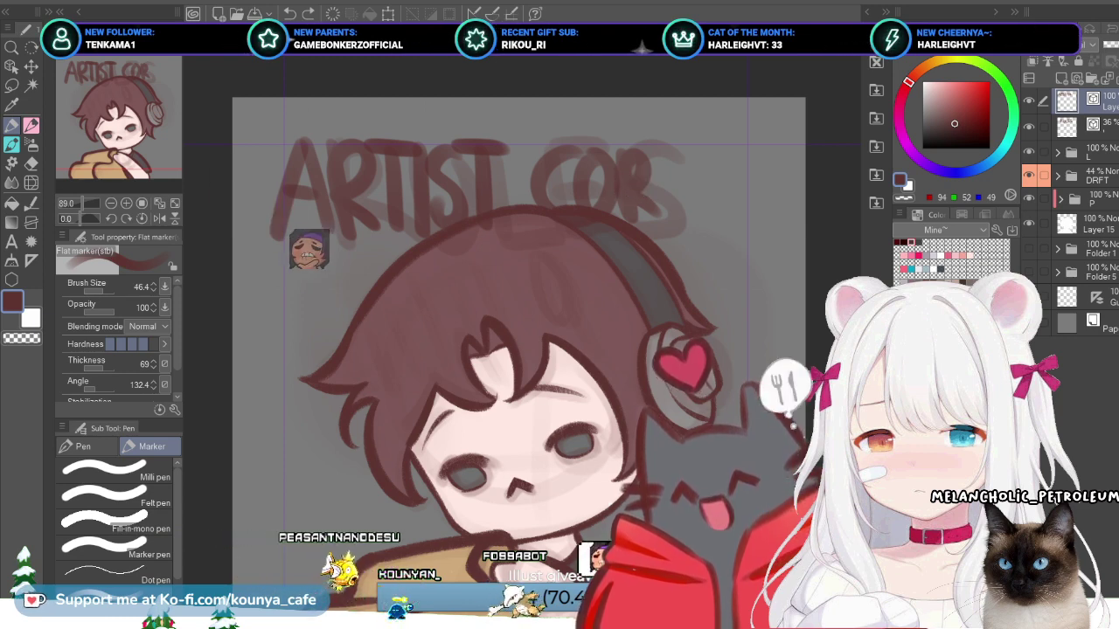
key("ctrl+z")
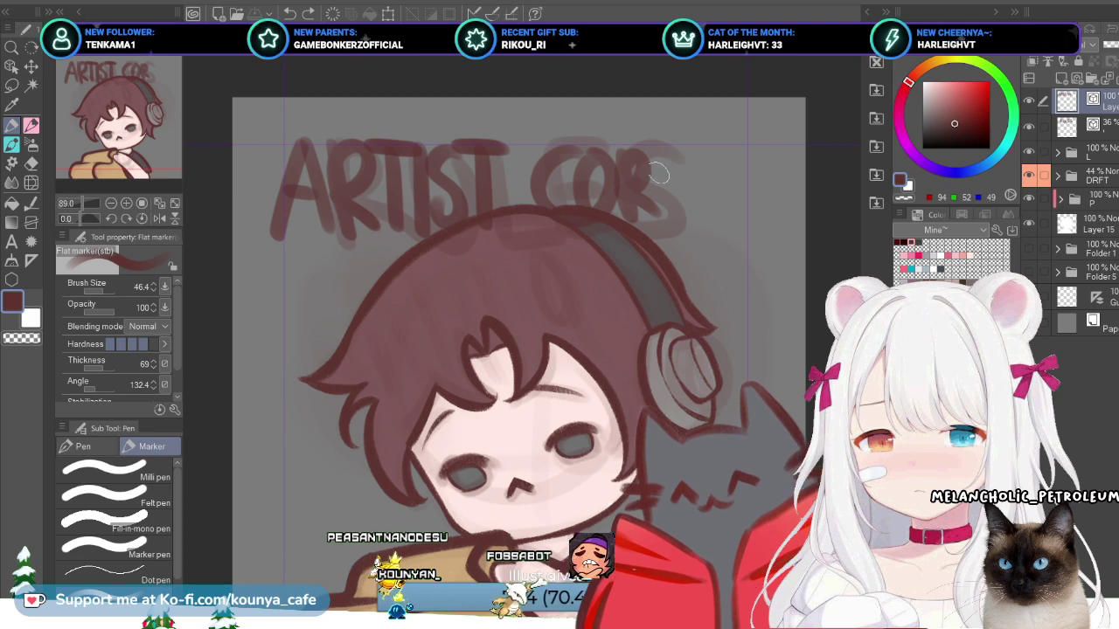
mouse_move(674, 214)
left_mouse_down()
mouse_move(668, 171)
mouse_move(703, 219)
mouse_move(709, 154)
mouse_move(734, 199)
mouse_move(734, 181)
mouse_move(769, 171)
left_mouse_up()
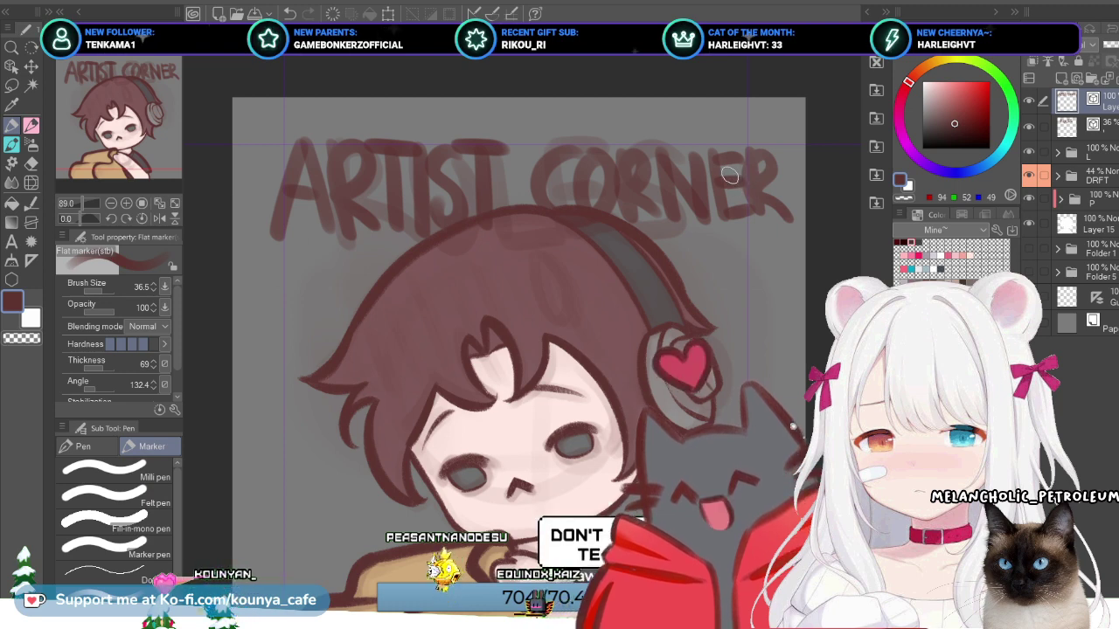
Step: Lasso the word CORNER, enlarge it to 113% to match ARTIST, and clear the selection
key("m")
mouse_move(524, 153)
left_mouse_down()
mouse_move(526, 219)
mouse_move(583, 255)
left_mouse_up()
left_click_drag(804, 229, 576, 128)
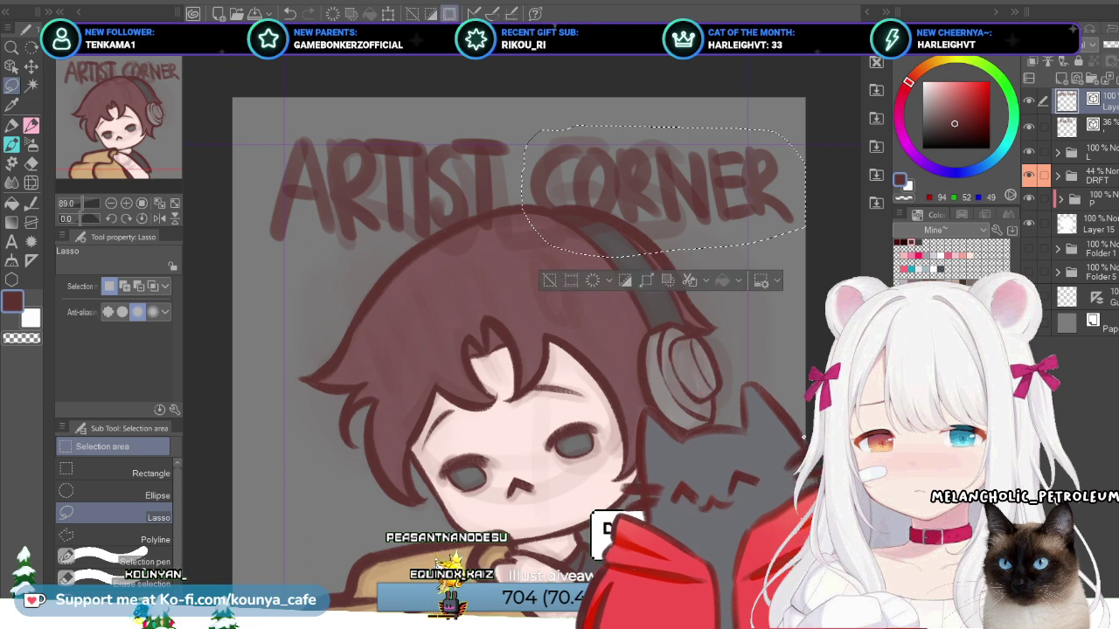
key("ctrl+t")
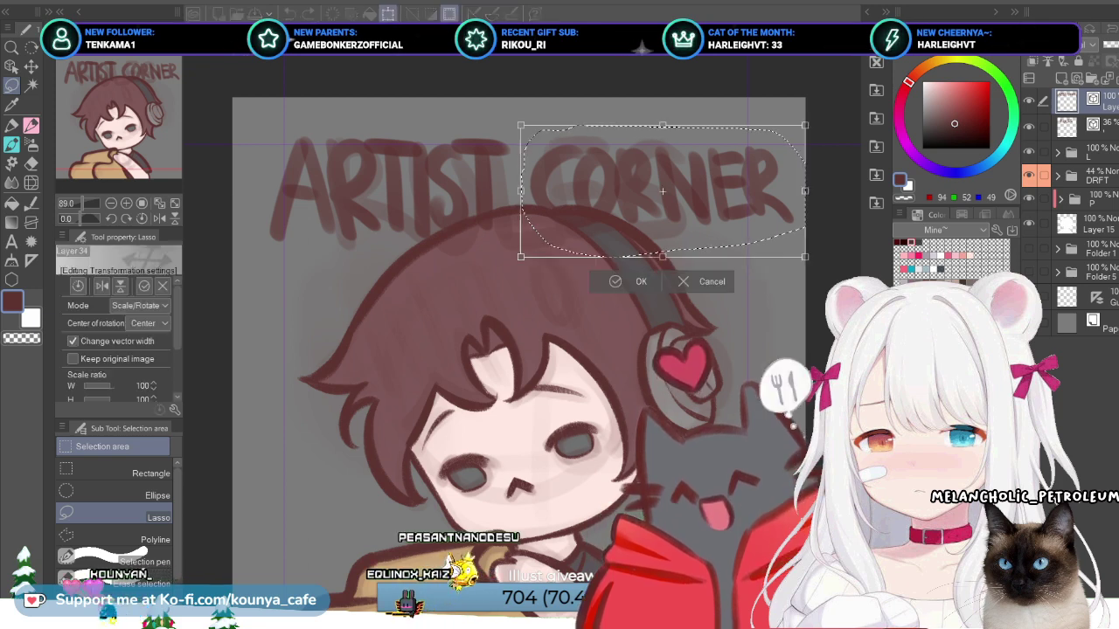
left_click_drag(818, 263, 833, 268)
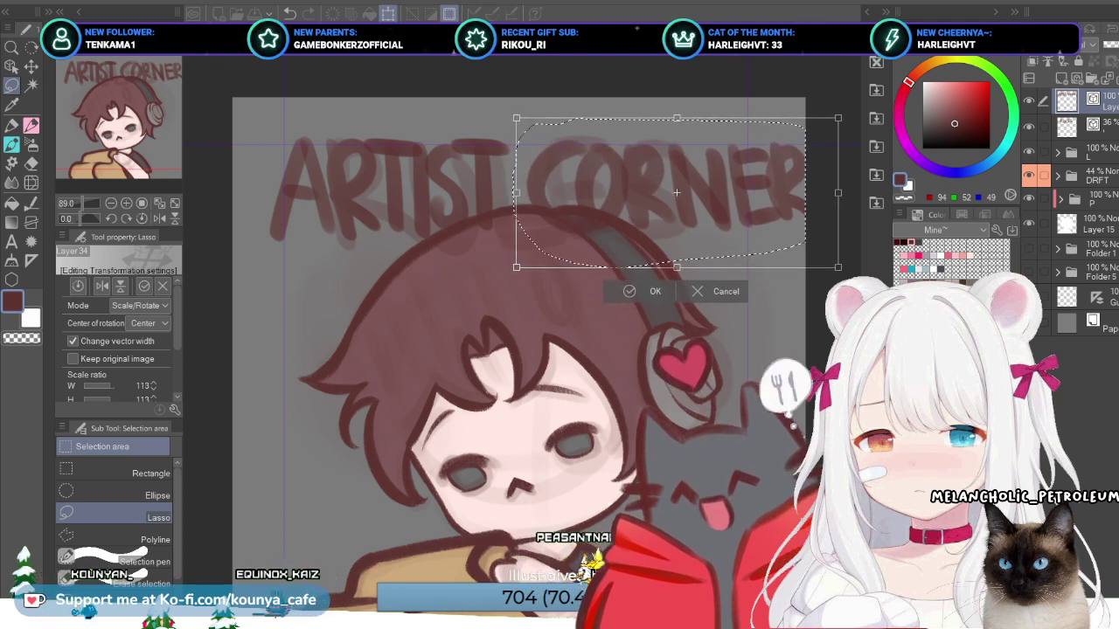
key("Return")
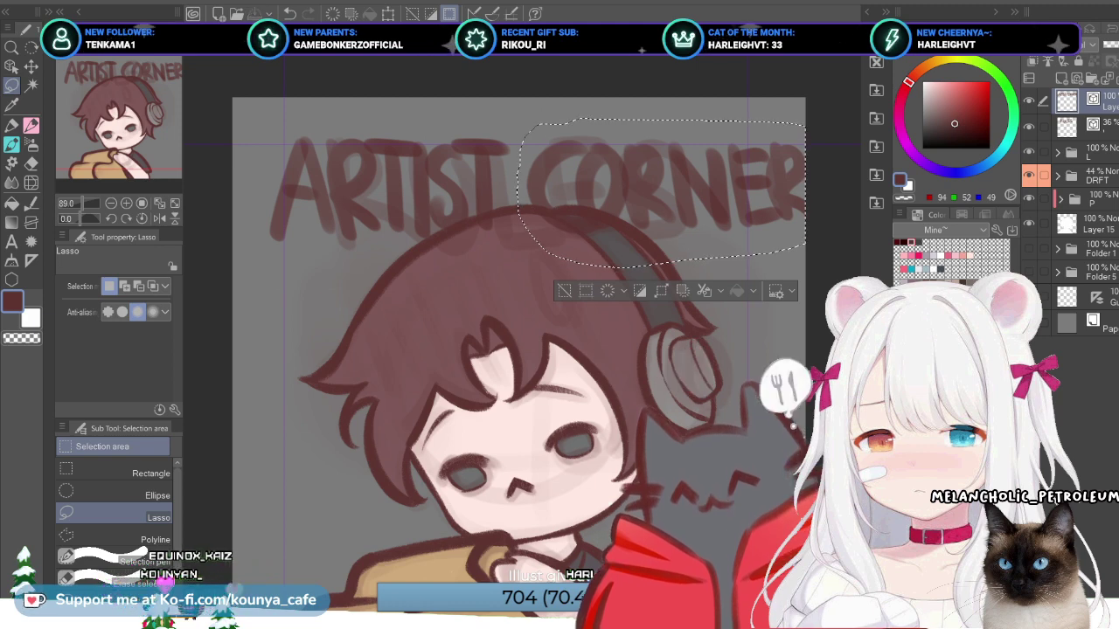
key("ctrl+minus")
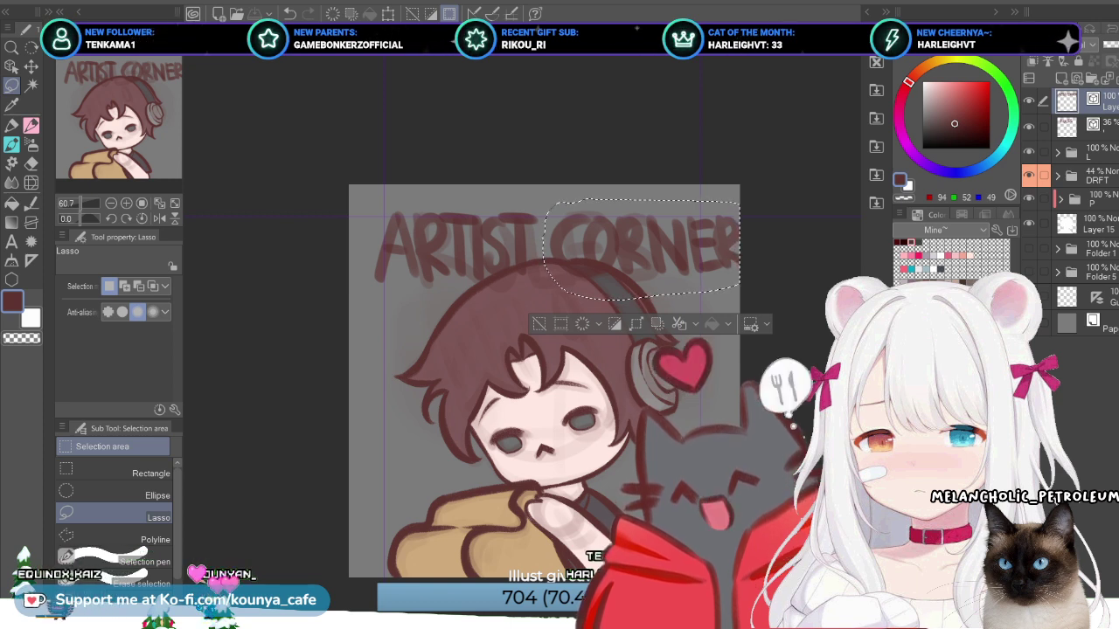
key("ctrl+d")
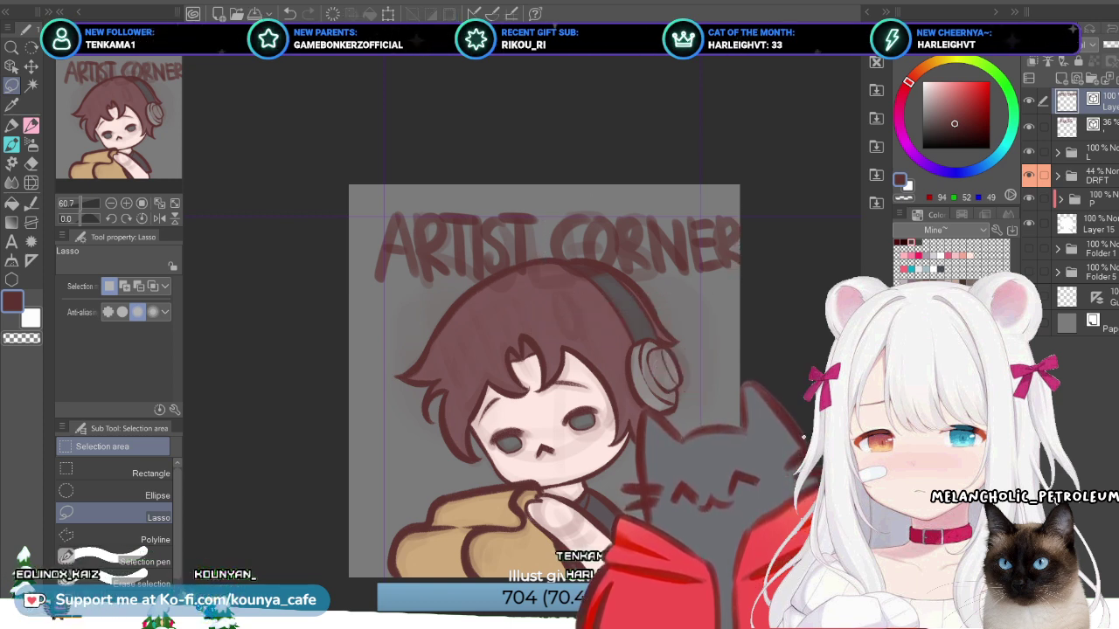
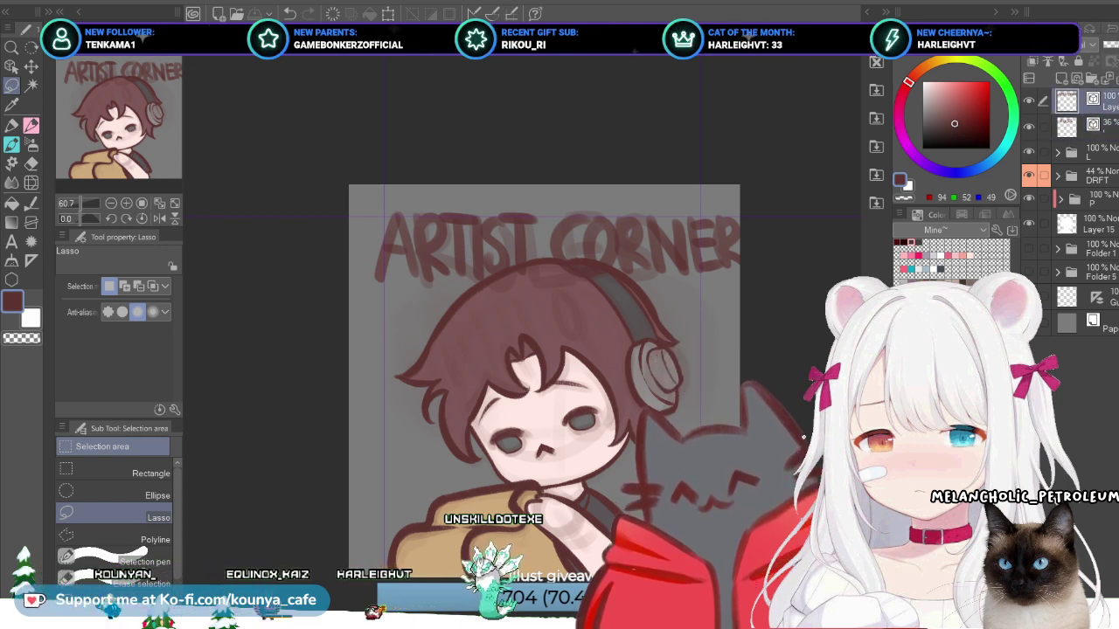
Step: In the sketch overview document, select and copy the folder holding the Artist Corner sketch, and return to the ARTIST CORNER panel
key("ctrl+Tab")
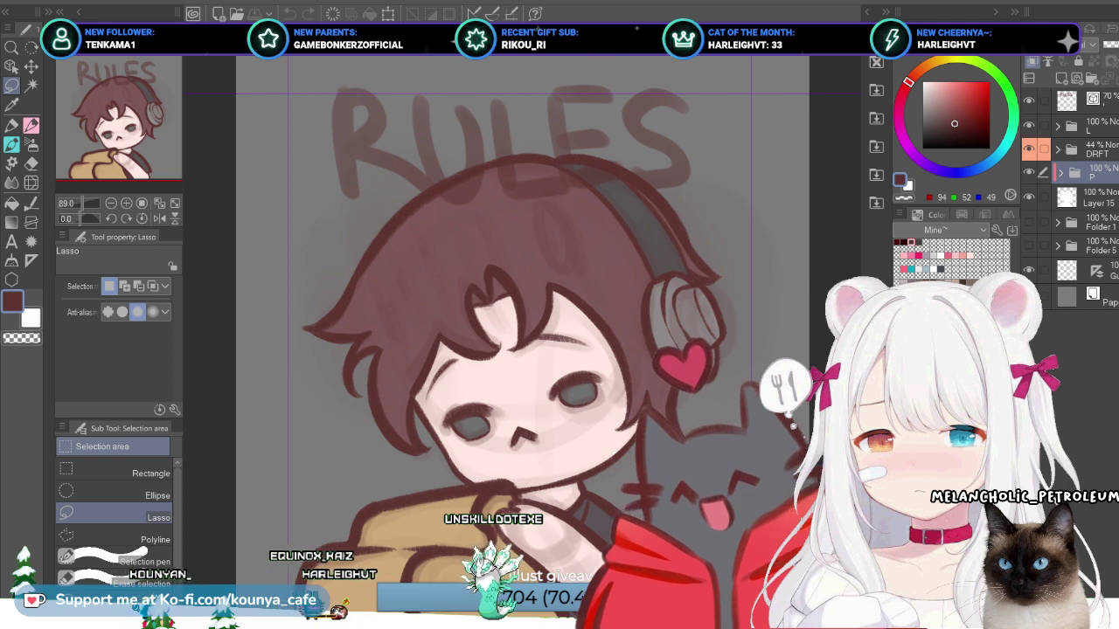
key("ctrl+Tab")
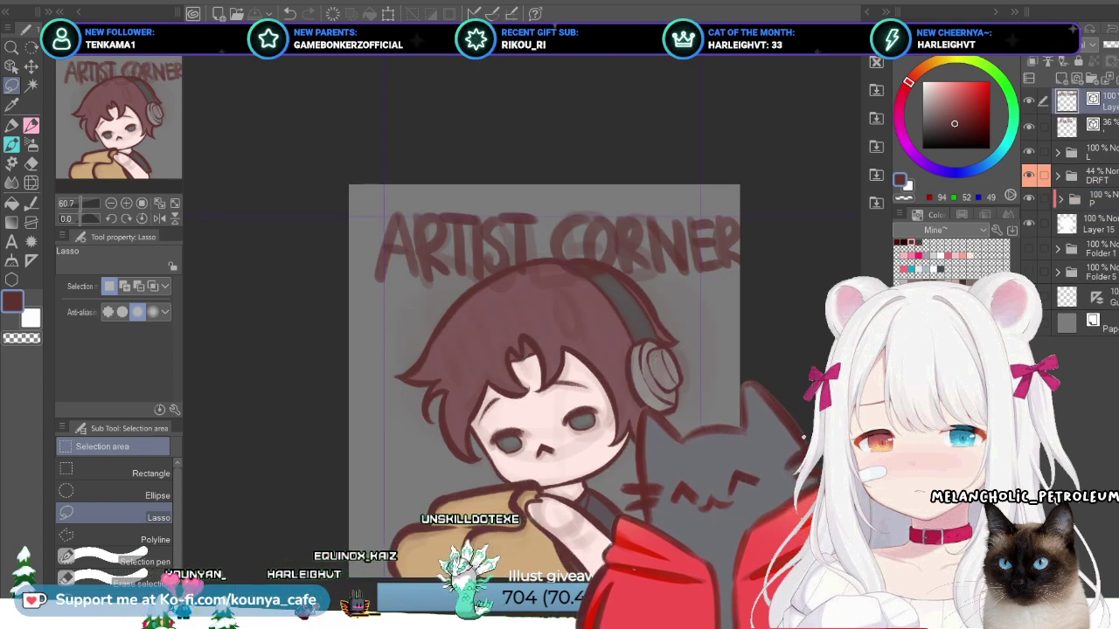
key("ctrl+Tab")
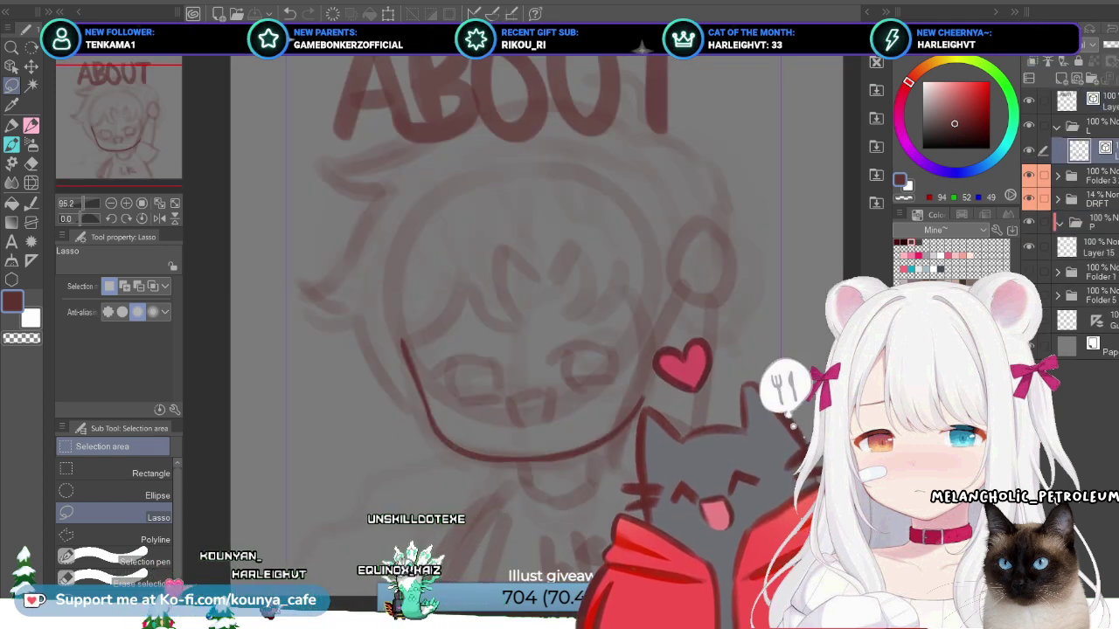
key("ctrl+Tab")
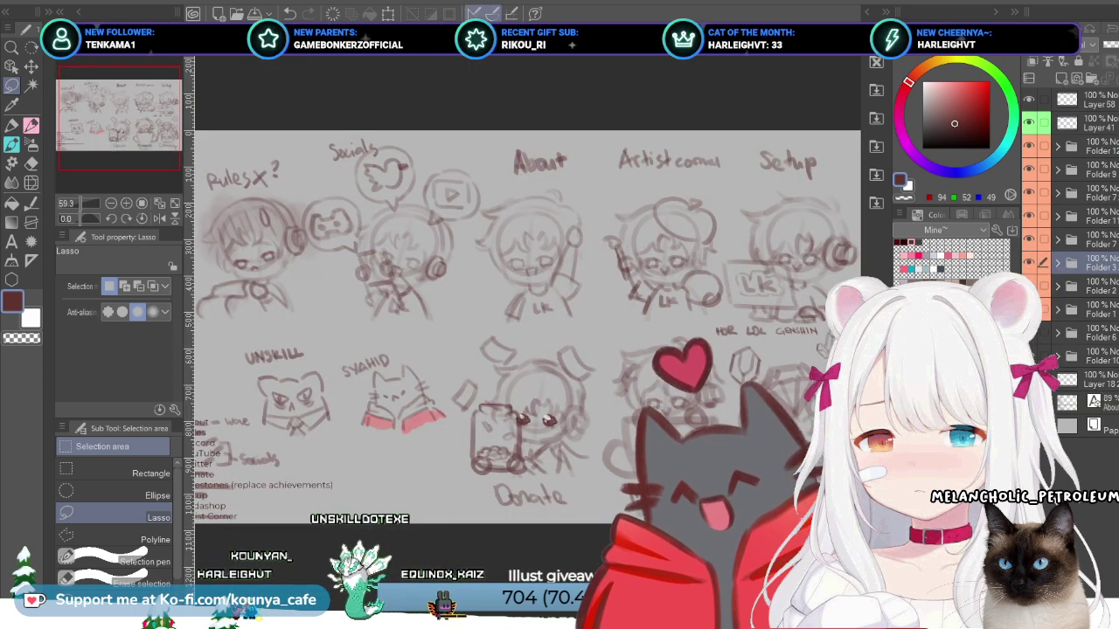
key("b")
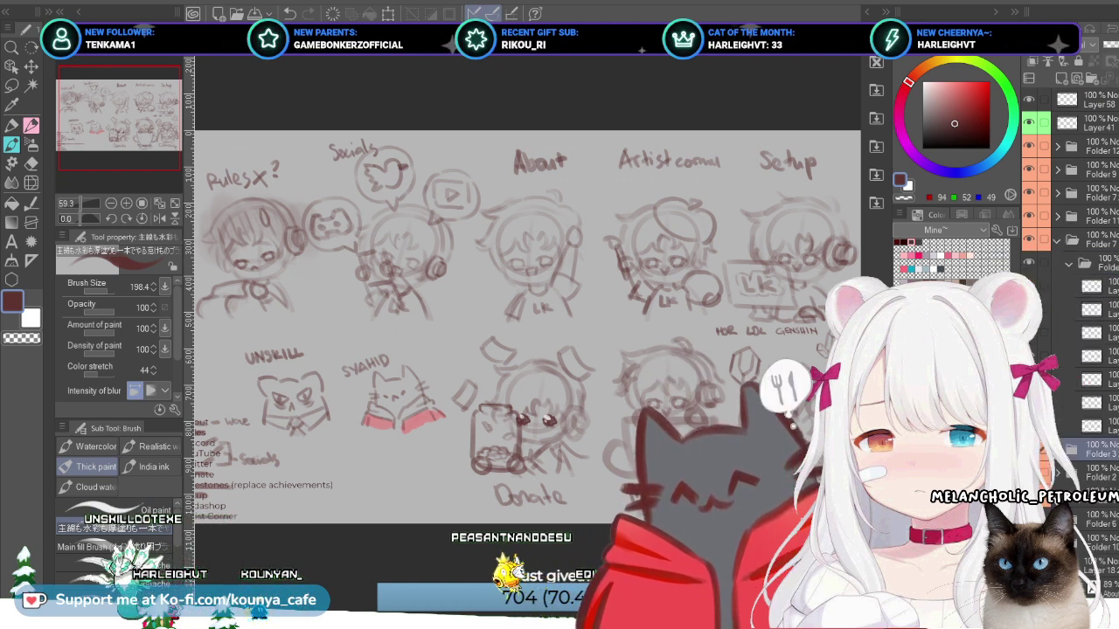
left_click(1084, 239)
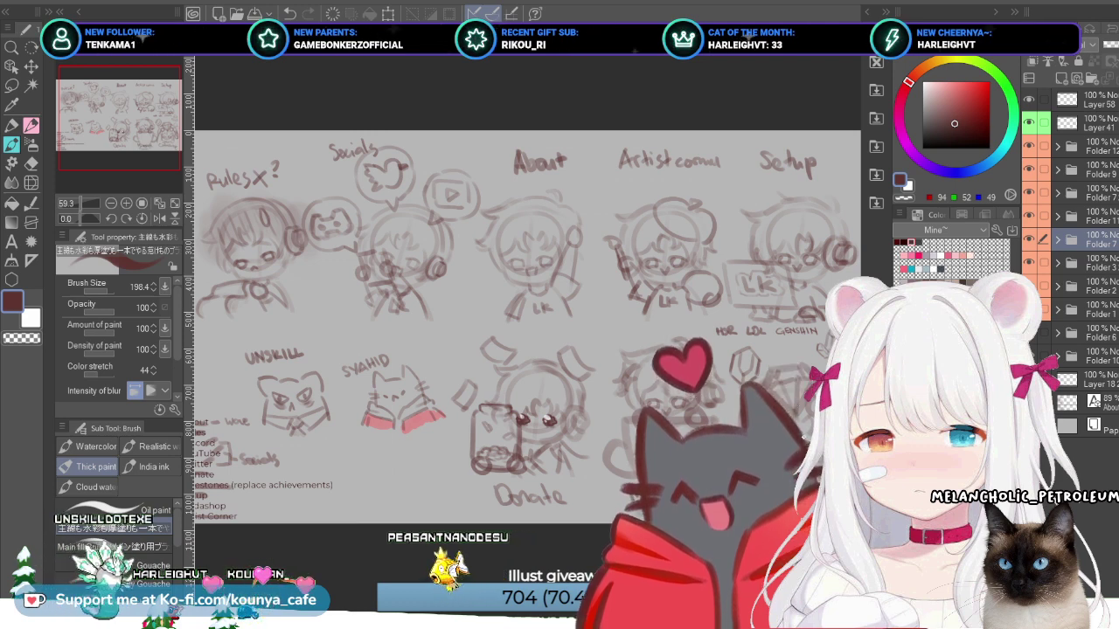
key("ctrl+Tab")
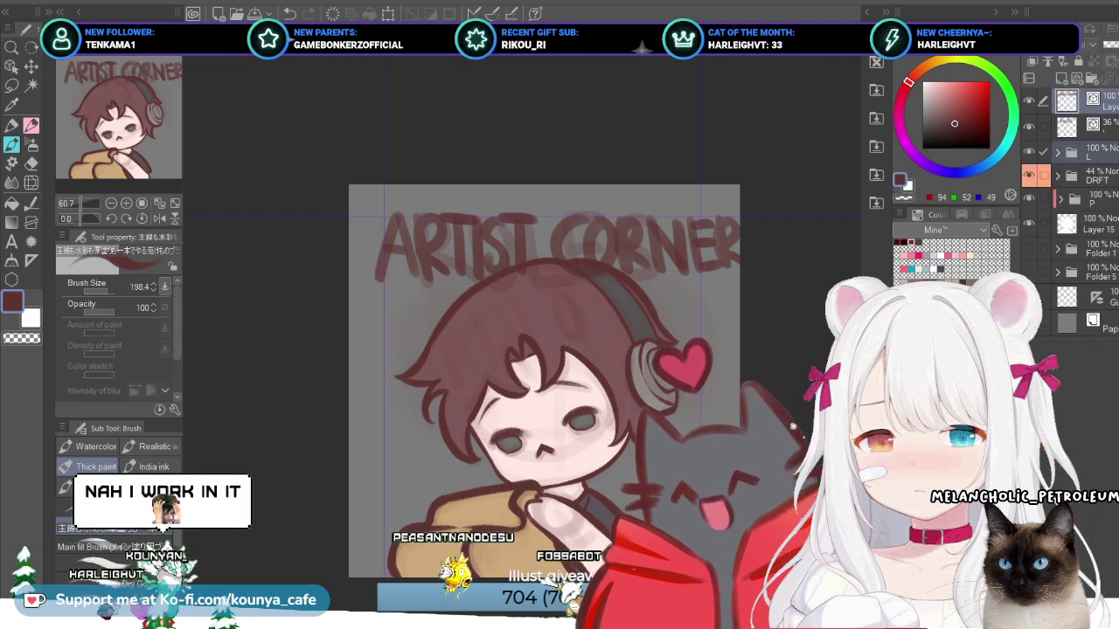
Step: Delete the line art layers inside the L folder, keeping only the layer with the face outline
left_click(1057, 152)
left_click(1088, 176)
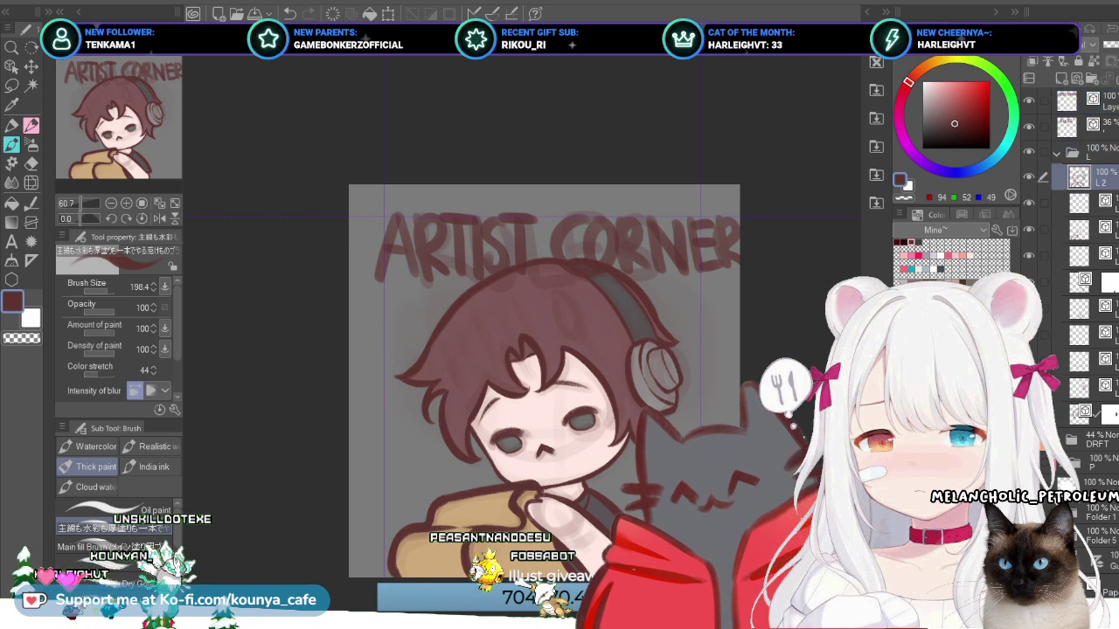
key("ctrl+e")
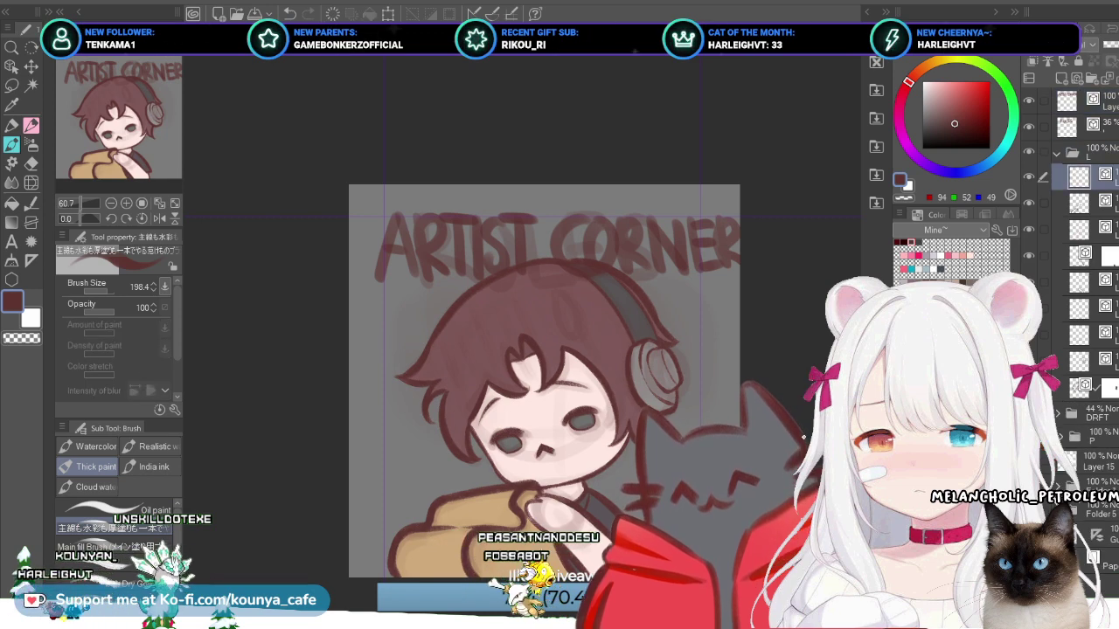
left_click(1079, 335)
left_click(1079, 176)
left_click(1079, 335)
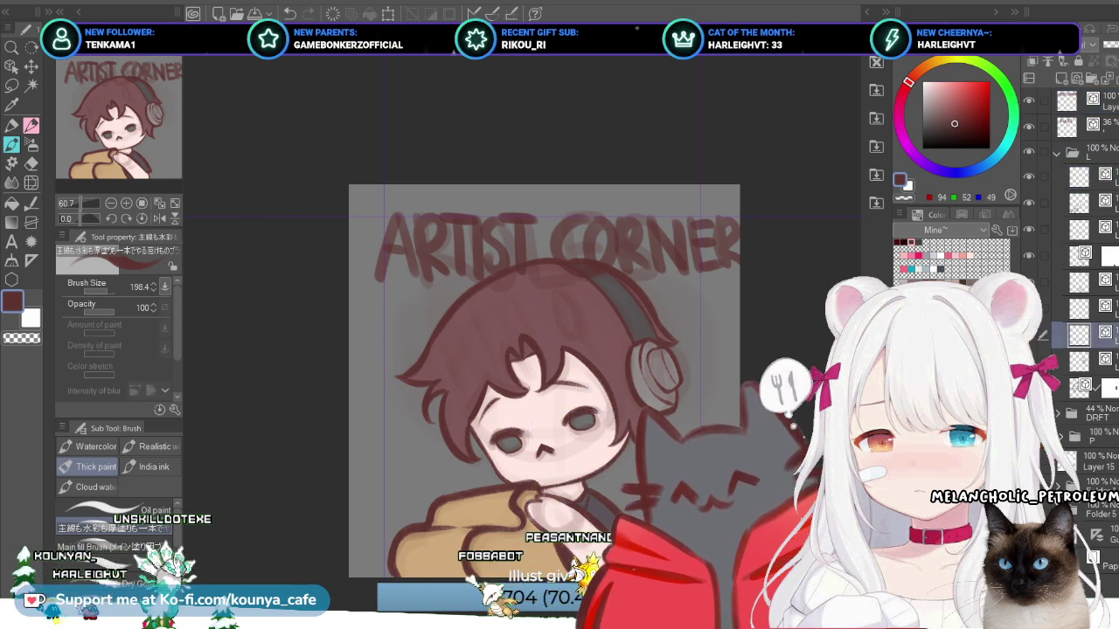
left_click(1079, 175)
left_click(1079, 201)
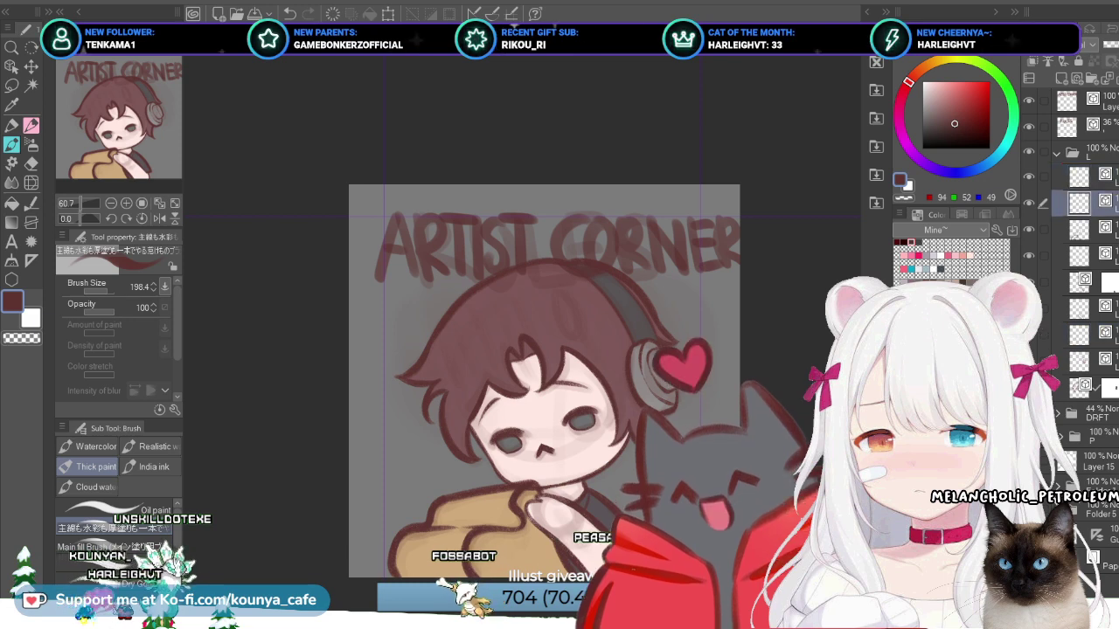
left_click(1079, 335, "shift")
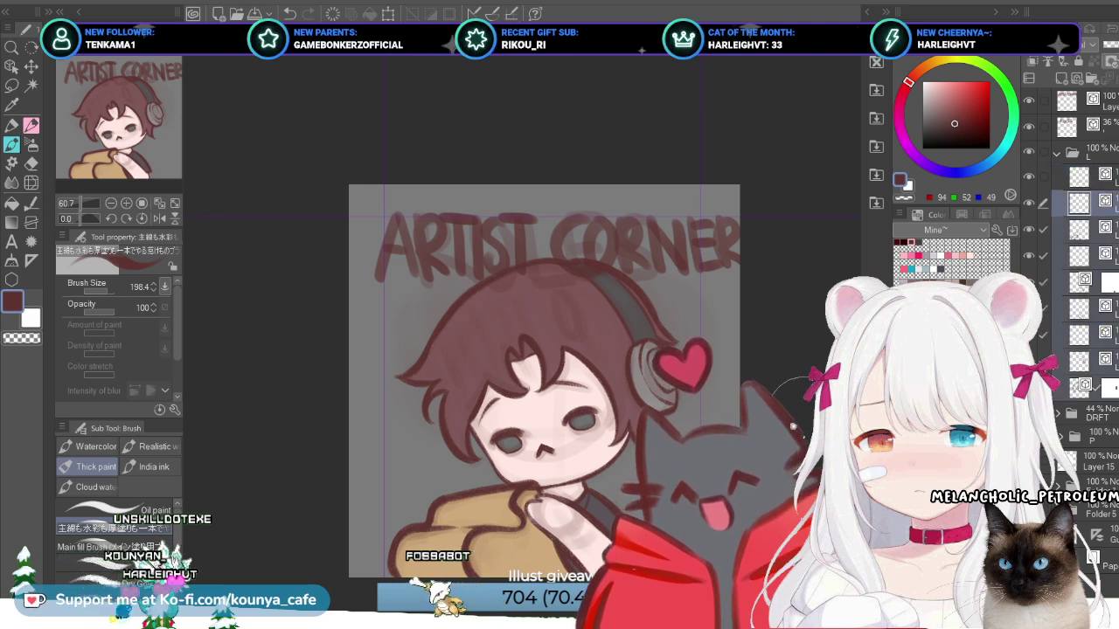
key("ctrl+shift+e")
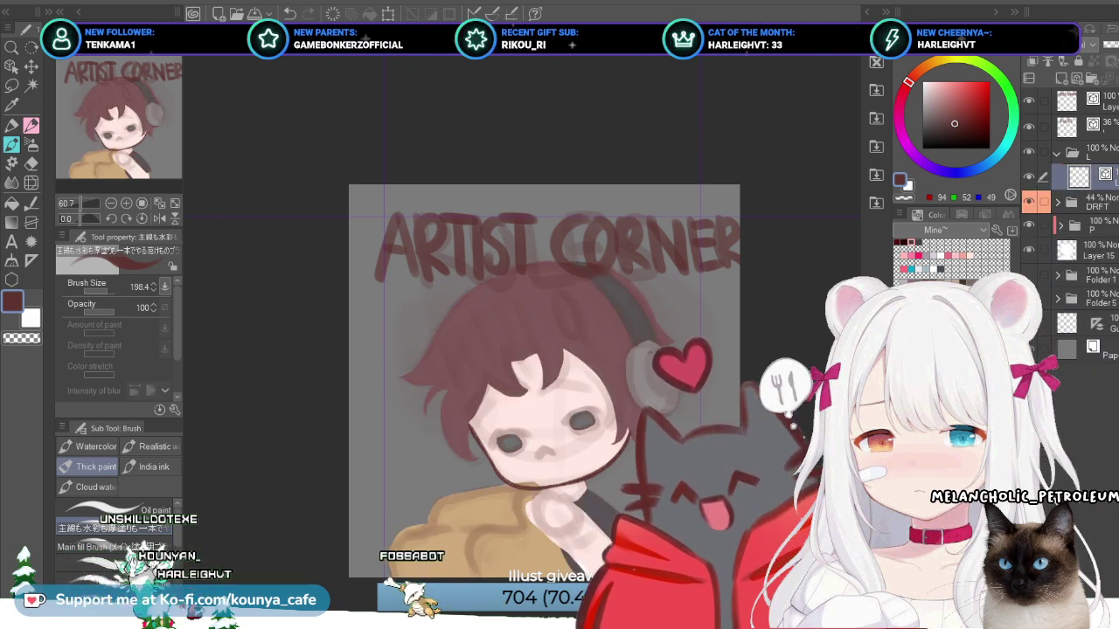
Step: Delete the color layers inside the P folder and clear the white base fill on Layer 15
key("ctrl+z")
key("ctrl+z")
key("ctrl+y")
key("ctrl+y")
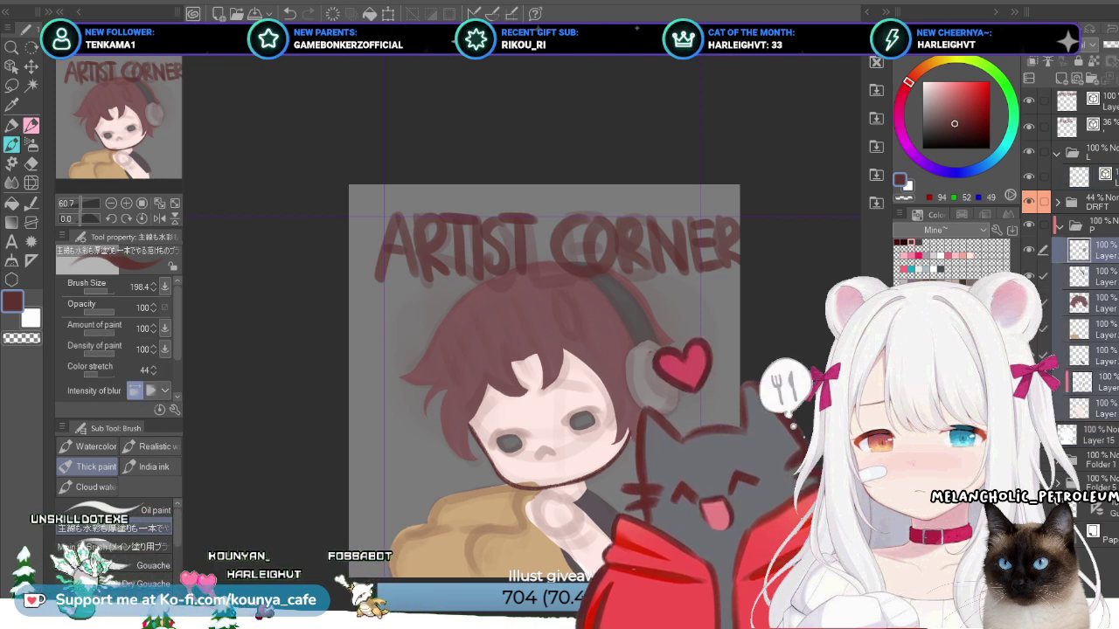
key("ctrl+z")
key("ctrl+y")
key("ctrl+z")
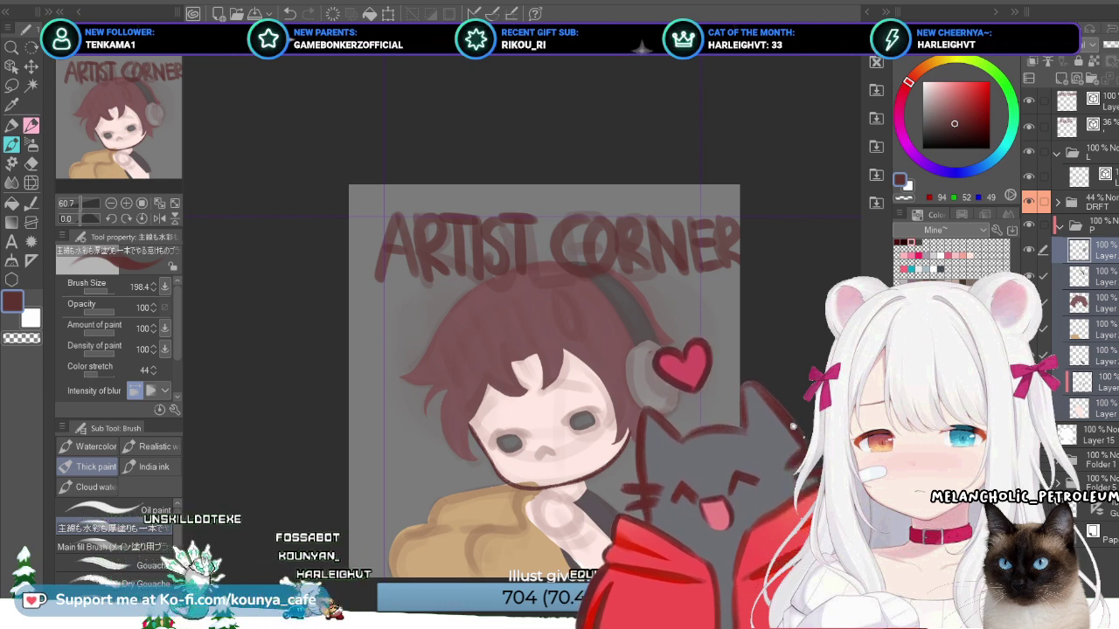
key("ctrl+z")
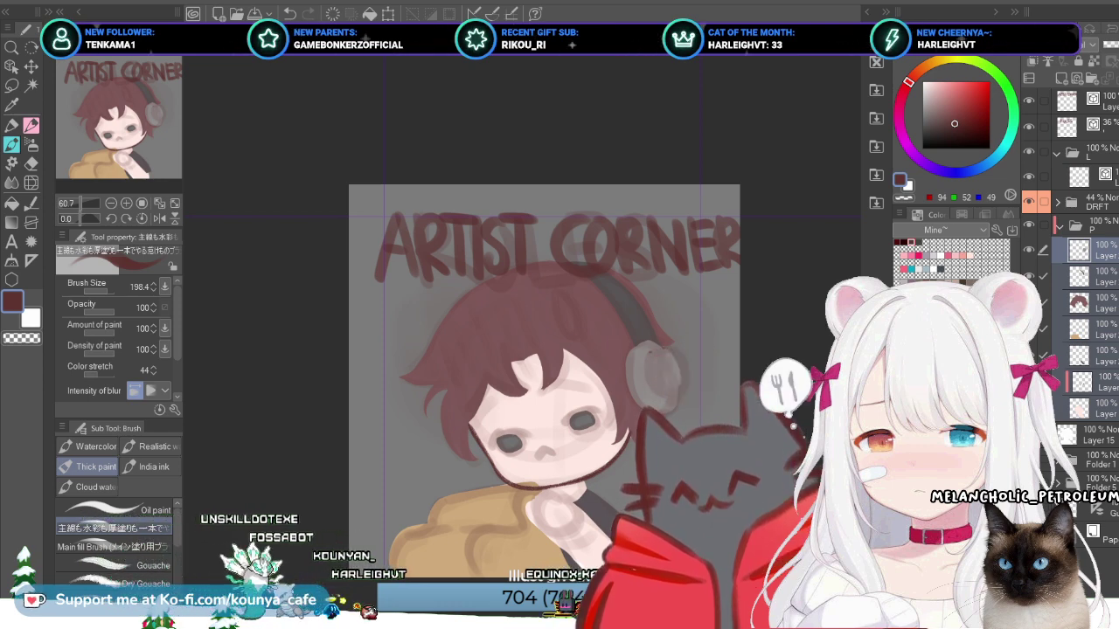
key("ctrl+z")
key("ctrl+z")
key("ctrl+z")
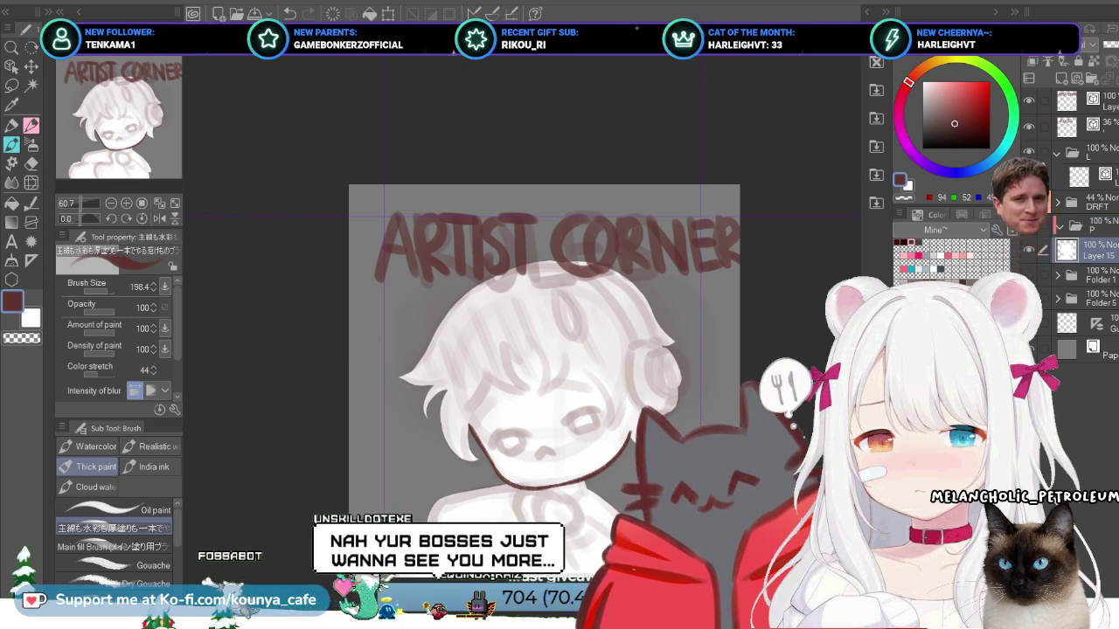
key("ctrl+z")
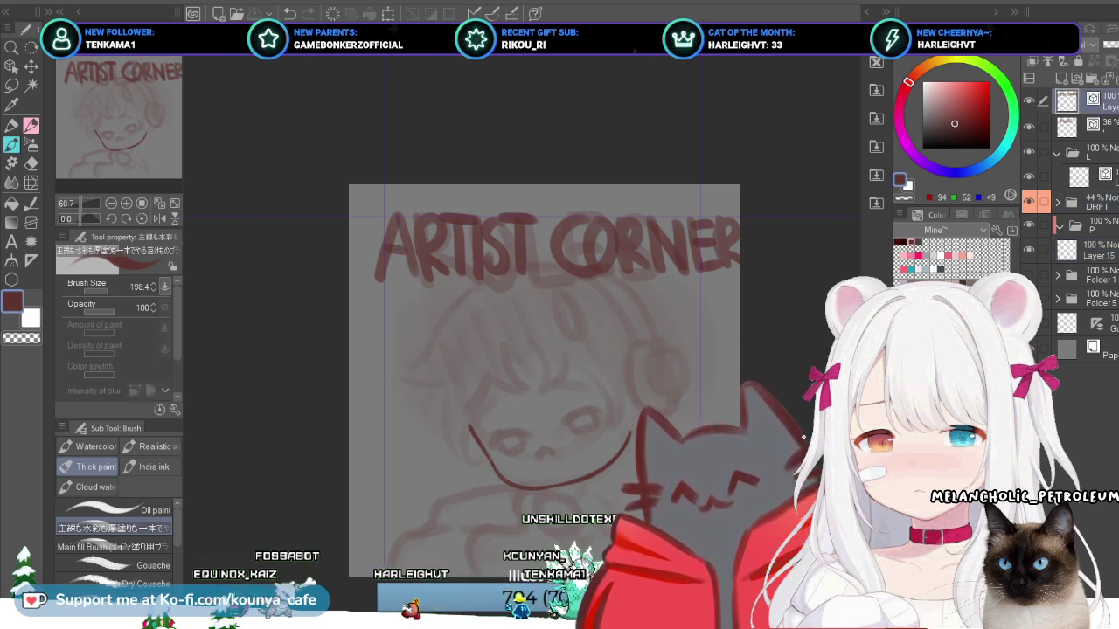
Step: Delete the faded RULES title layer, and scale the ARTIST CORNER lettering to 92%, shifting it to fit inside the canvas
left_click(1070, 126)
key("Delete")
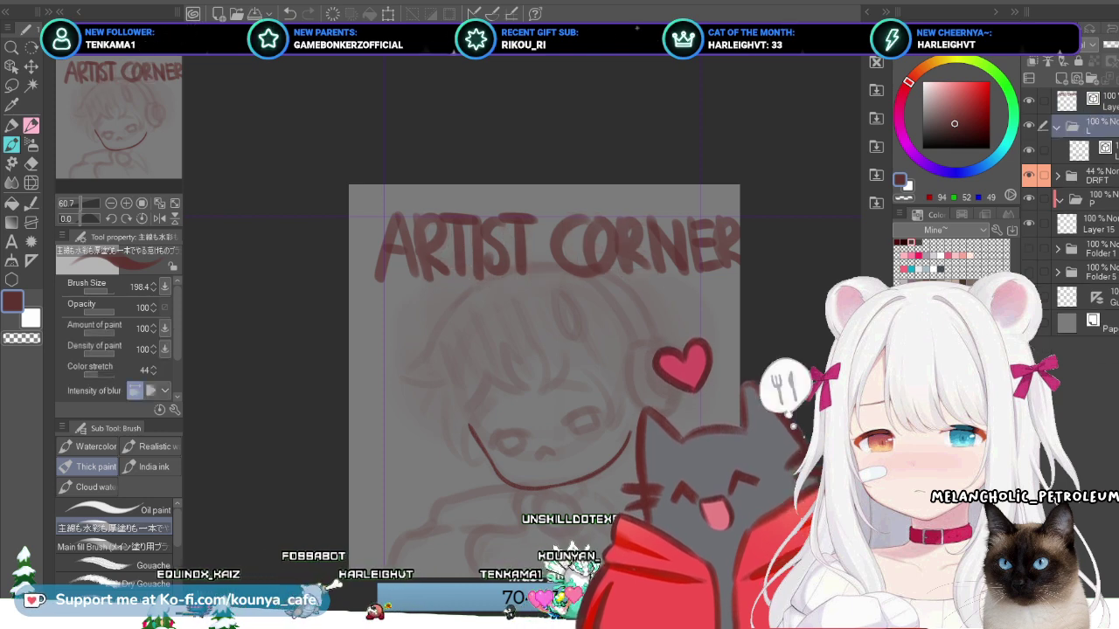
left_click(1084, 102)
left_click(387, 13)
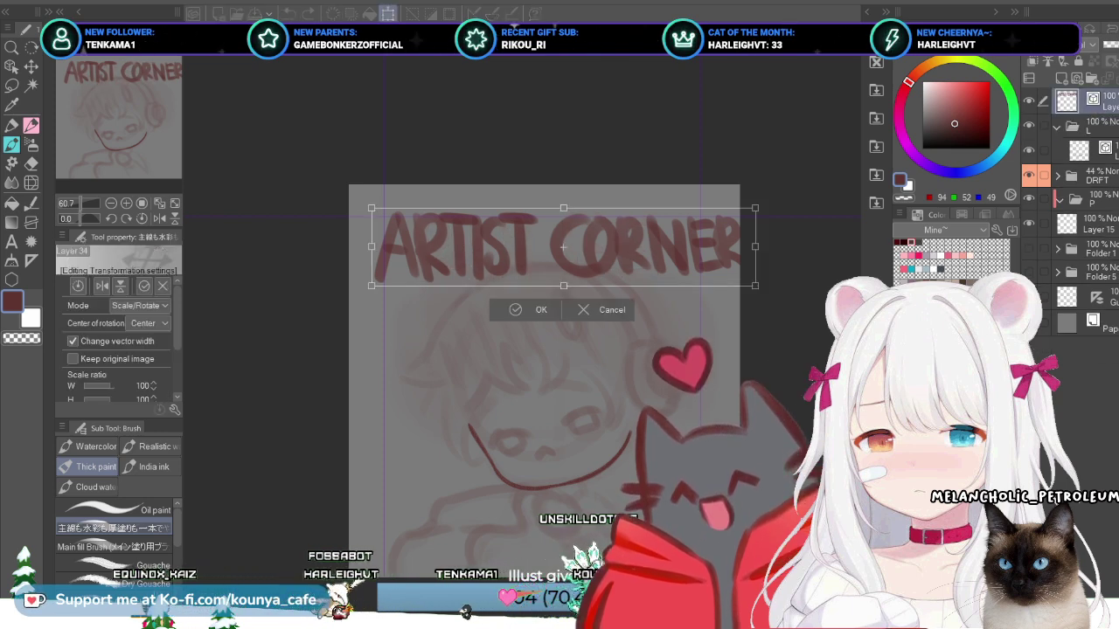
left_click_drag(563, 247, 533, 253)
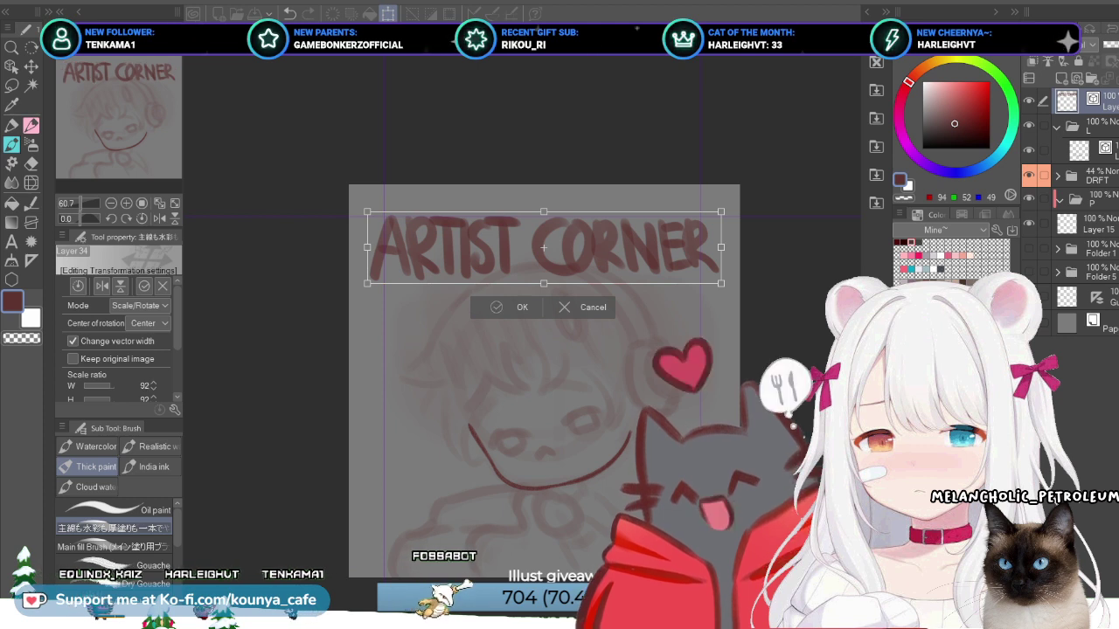
left_click(489, 310)
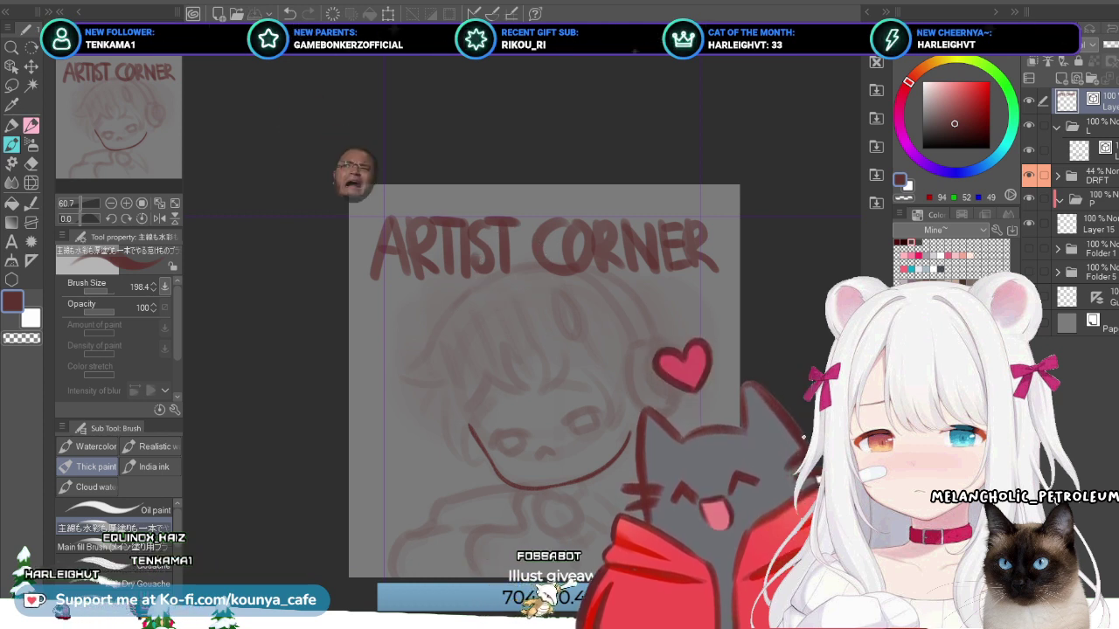
key("ctrl+t")
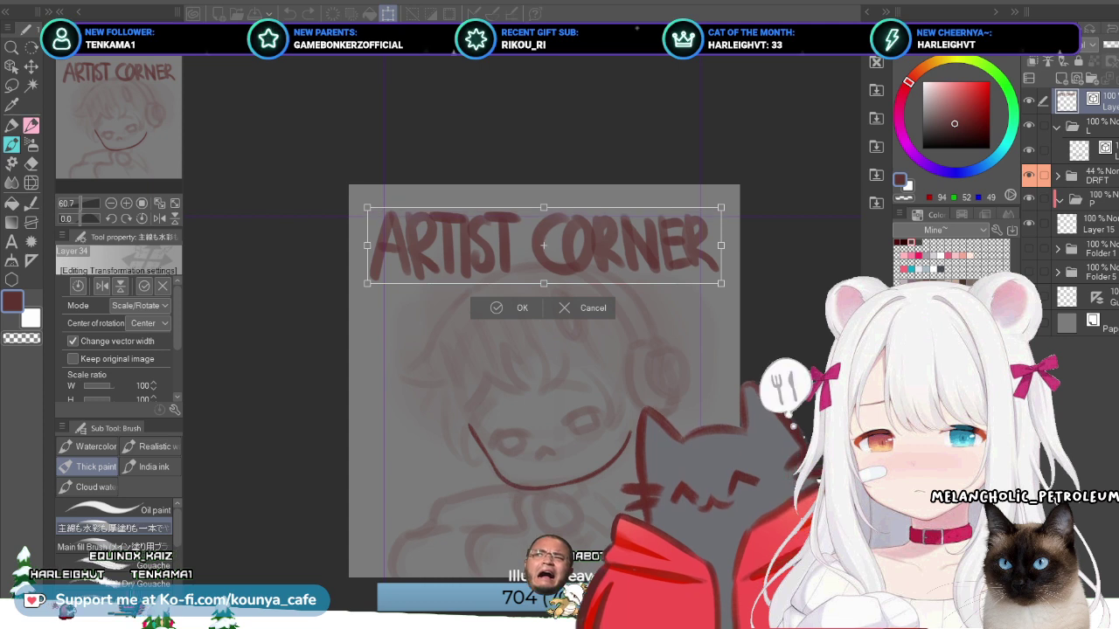
key("Return")
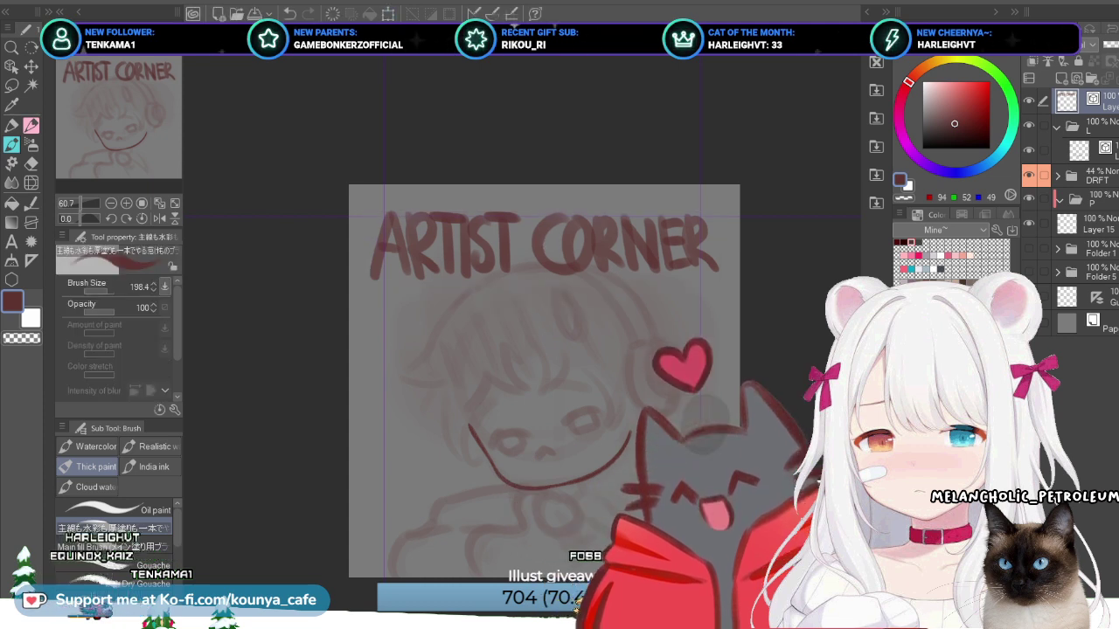
Step: Paste the copied Artist Corner sketch folder and place it directly below the L folder, above DRFT
left_click(1078, 149)
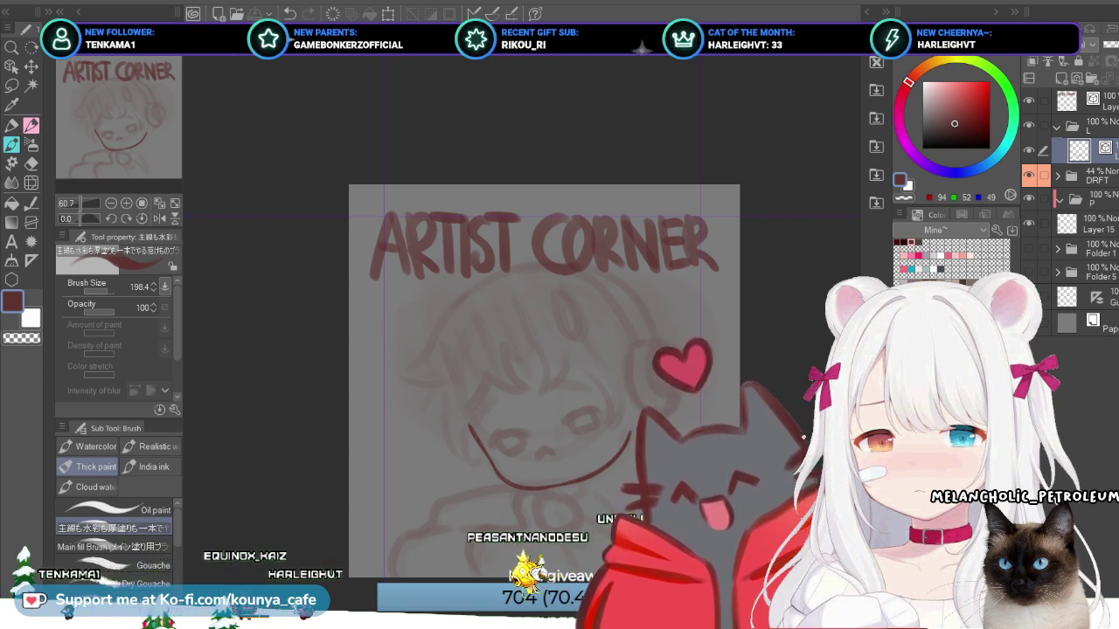
key("alt+bracketright")
key("alt+bracketright")
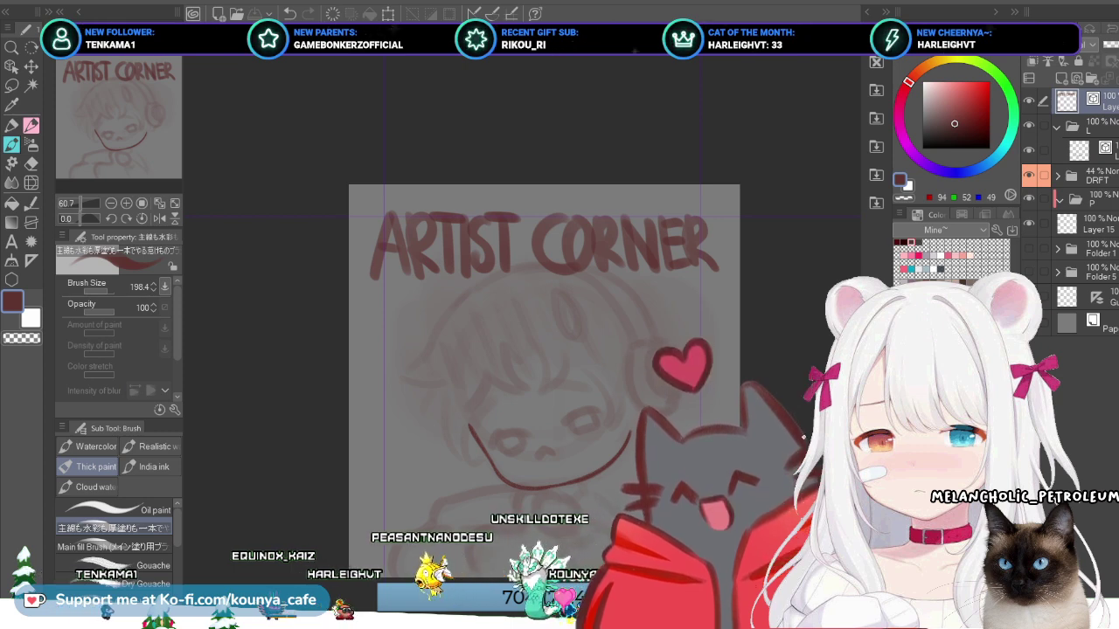
key("alt+bracketleft")
key("alt+bracketleft")
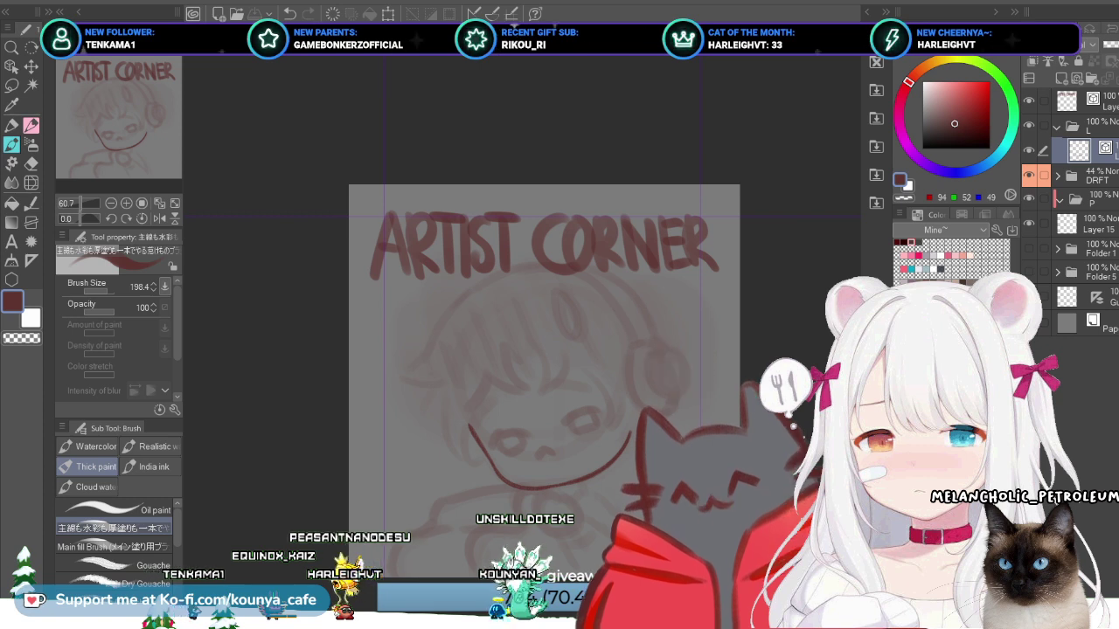
key("ctrl+v")
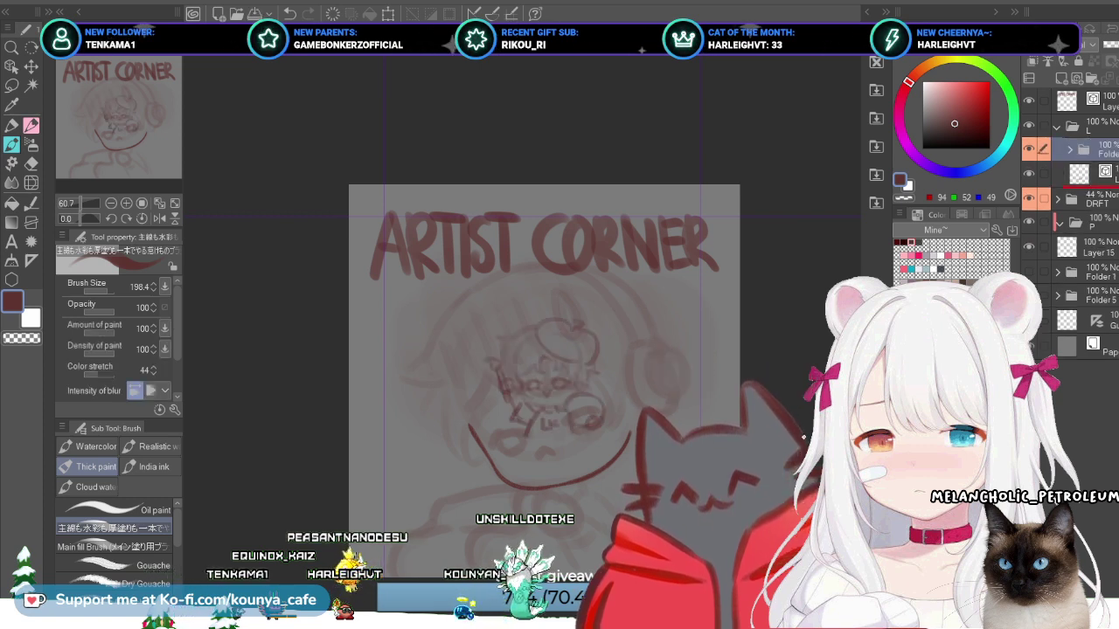
key("ctrl+bracketleft")
key("ctrl+bracketright")
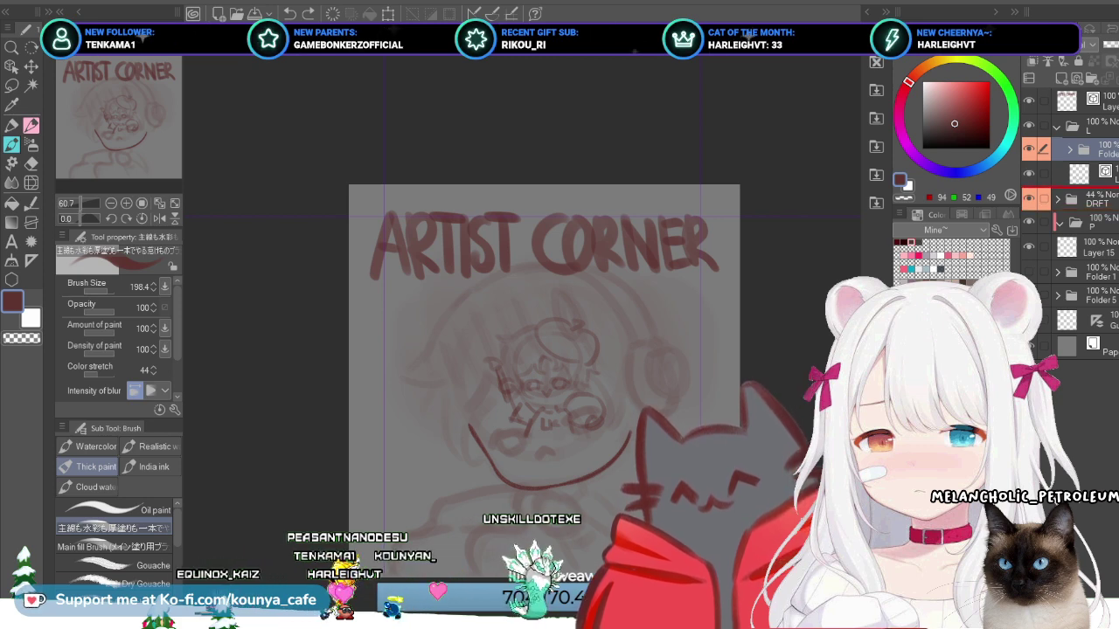
key("ctrl+bracketleft")
Step: Scale the pasted Artist Corner sketch folder to 264% and position it to fill the canvas below the ARTIST CORNER lettering
key("ctrl+t")
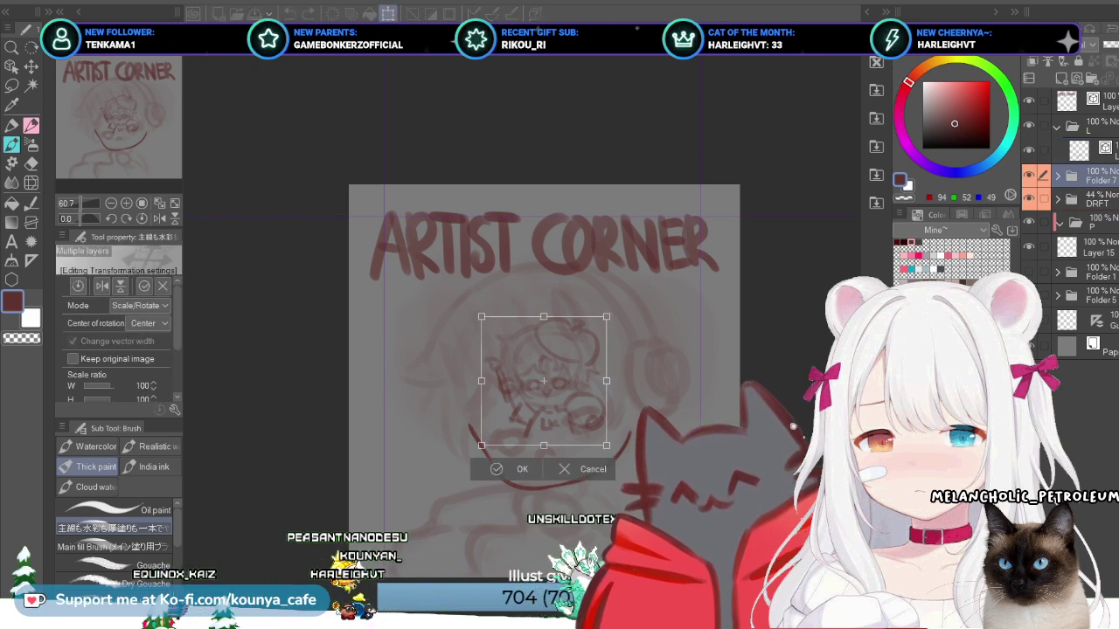
left_click_drag(605, 446, 699, 541)
mouse_move(559, 402)
left_mouse_down()
mouse_move(544, 429)
mouse_move(610, 430)
mouse_move(641, 444)
left_mouse_up()
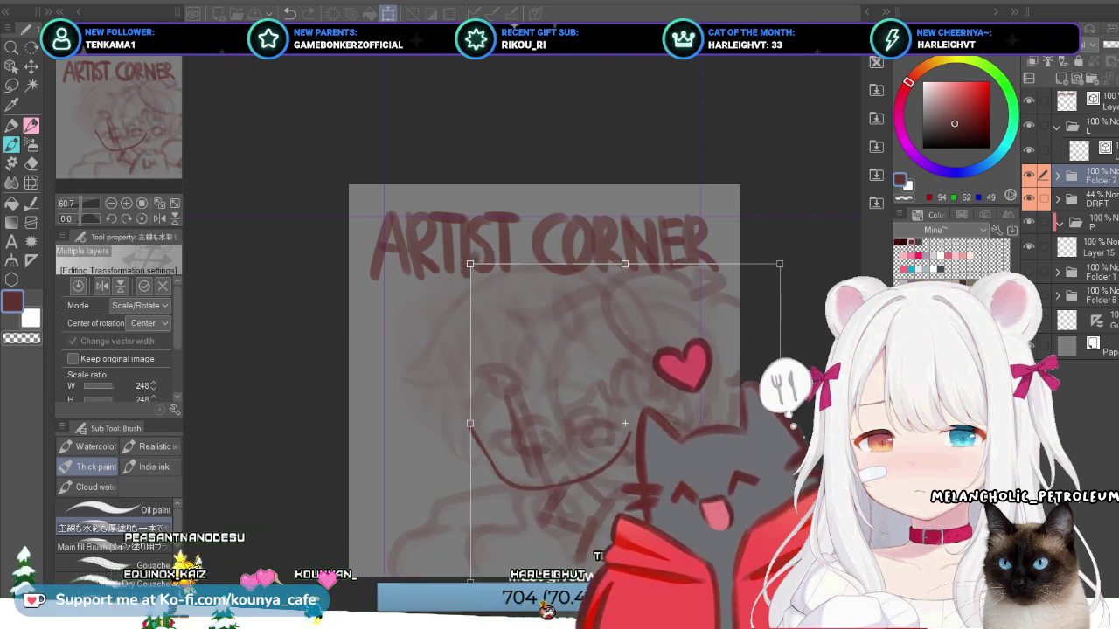
left_click_drag(779, 581, 786, 589)
left_click_drag(625, 423, 531, 432)
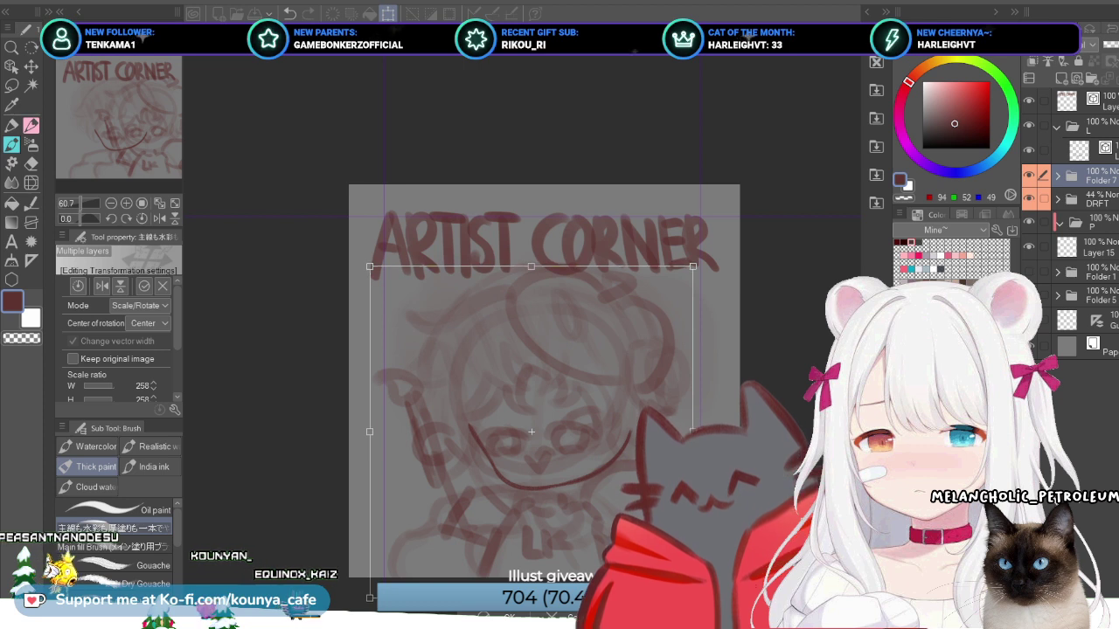
left_click_drag(803, 436, 808, 441)
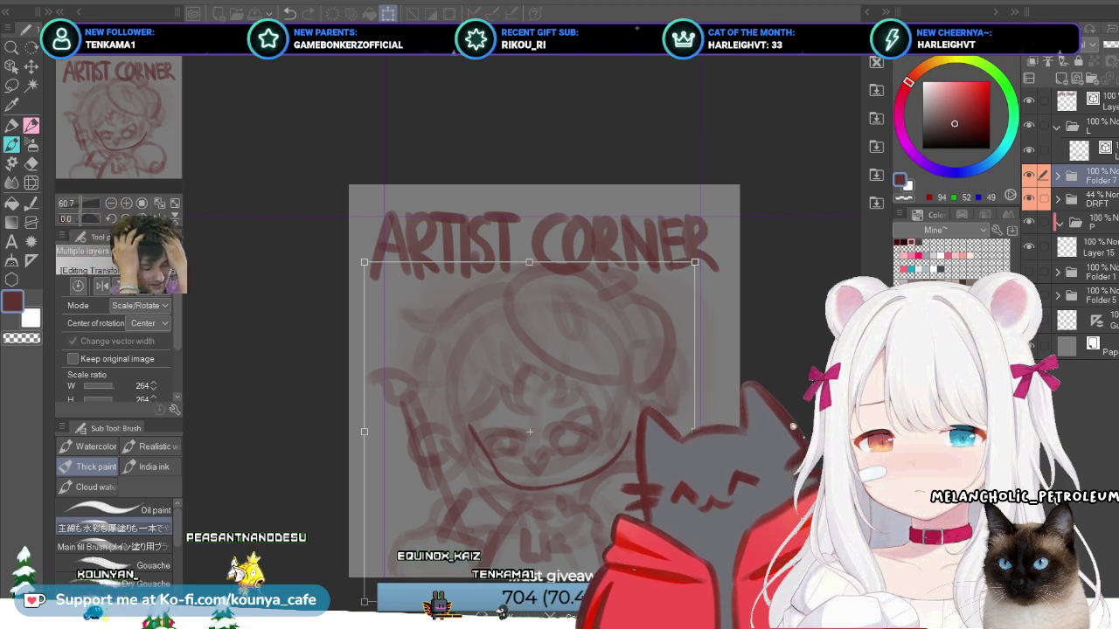
key("Return")
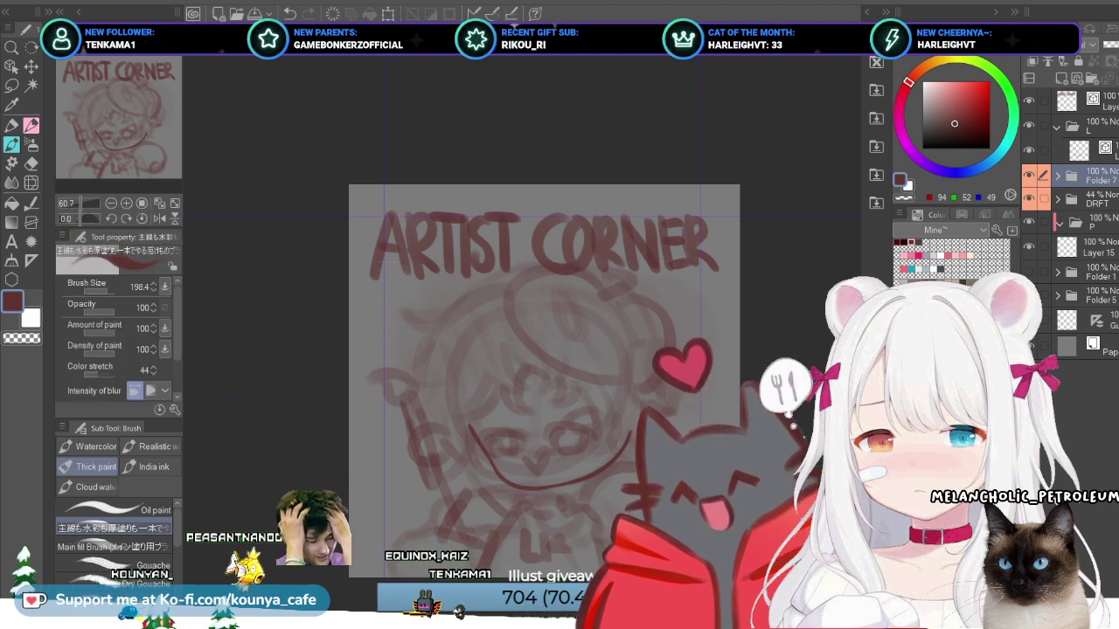
key("ctrl+t")
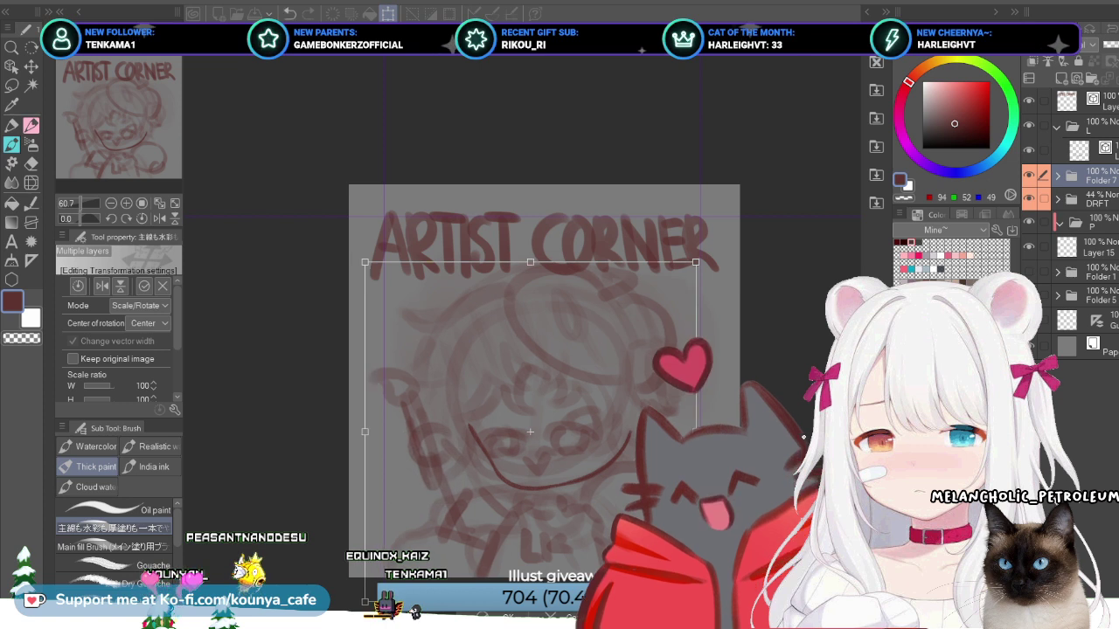
key("Return")
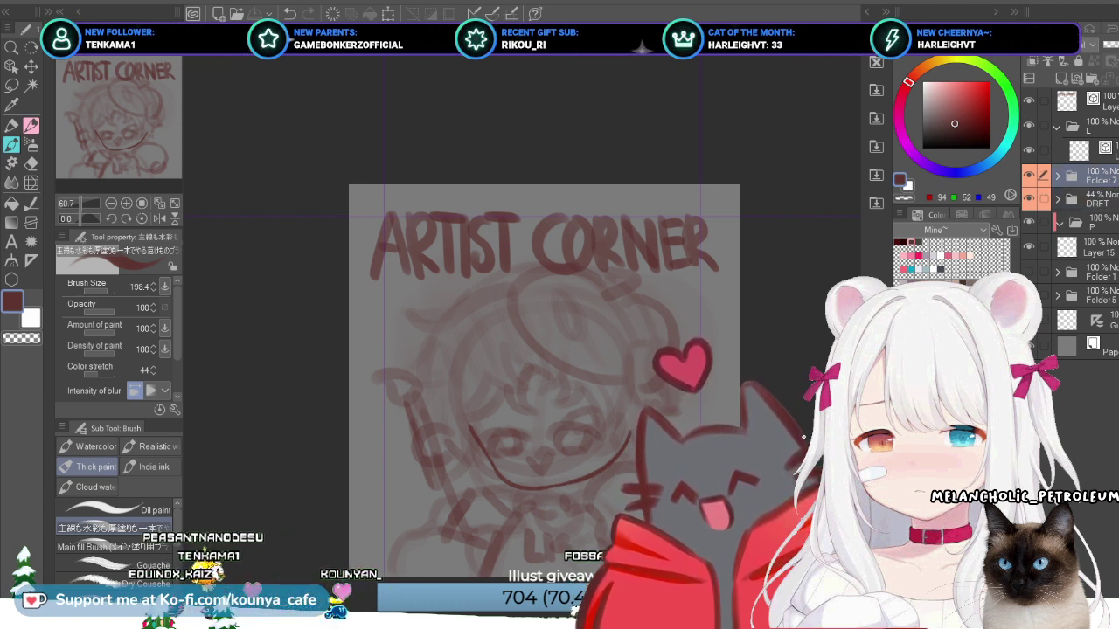
Step: Delete the old DRFT sketch folder beneath the newly placed Artist Corner sketch
key("alt+[")
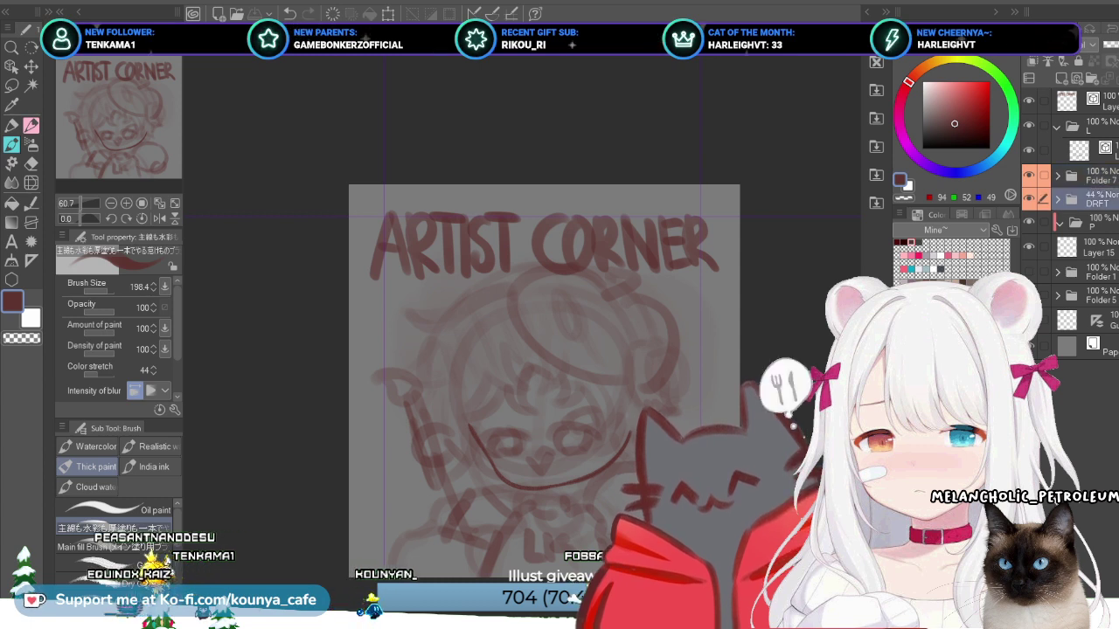
key("Delete")
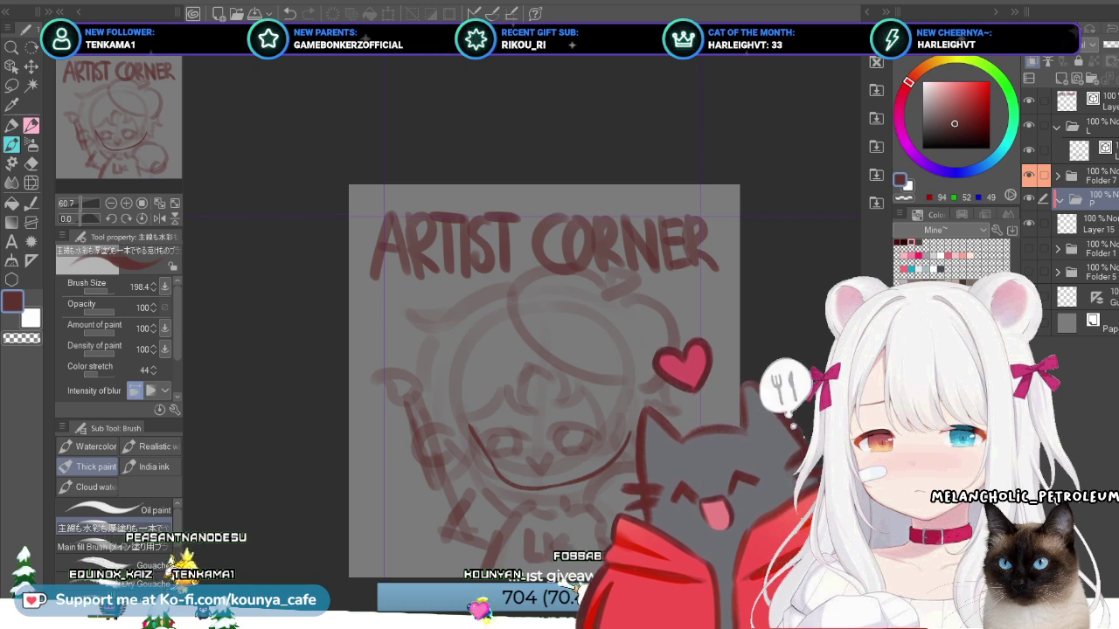
left_click(1092, 175)
left_click(1092, 199)
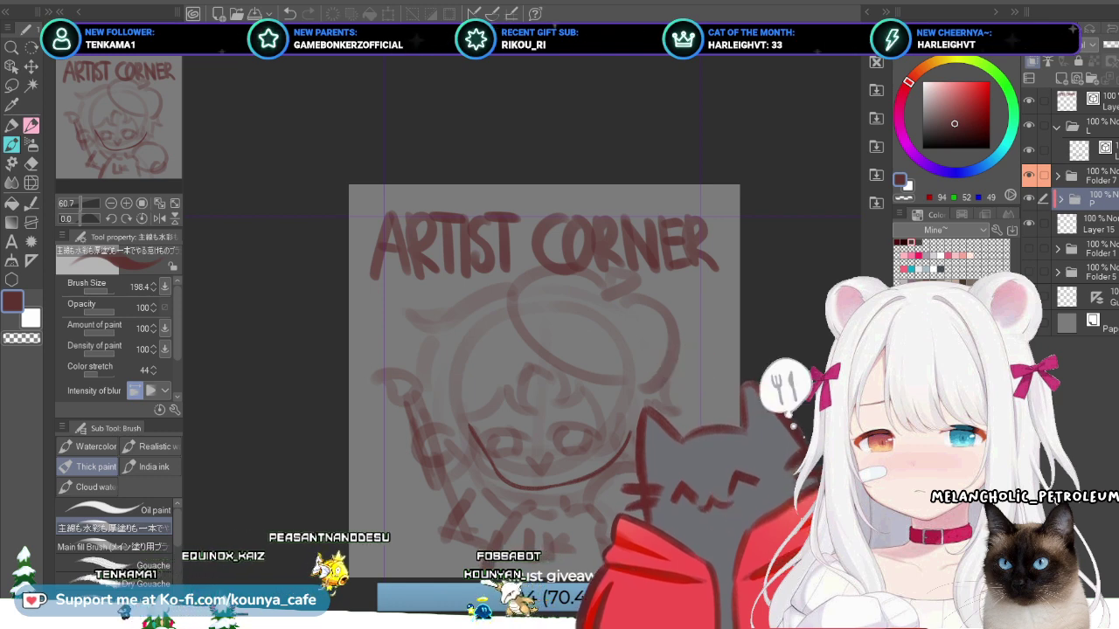
Step: Rotate the face outline on Layer 16 clockwise and scale it to 96% width and 105% height, positioning it over the sketched face
left_click(1093, 150)
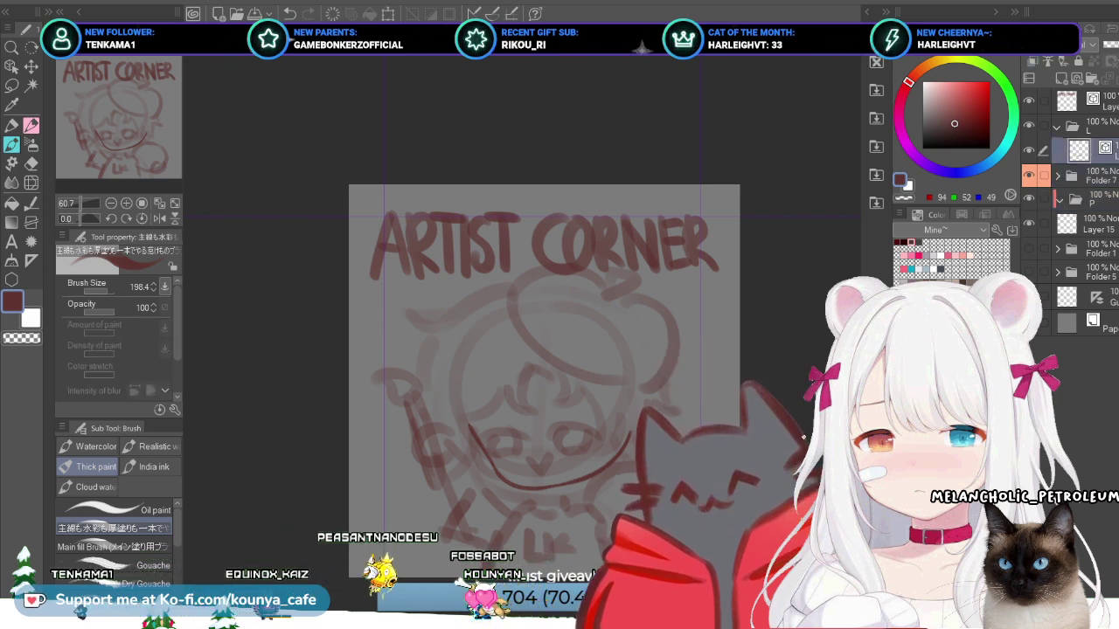
key("ctrl+t")
left_click_drag(642, 415, 623, 465)
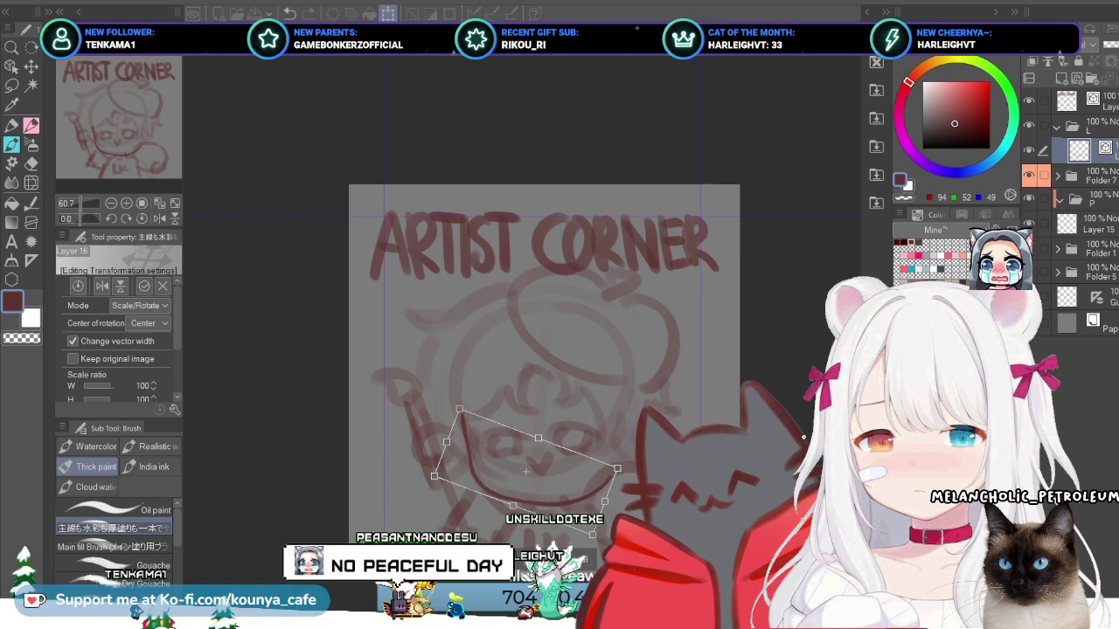
left_click_drag(618, 470, 617, 458)
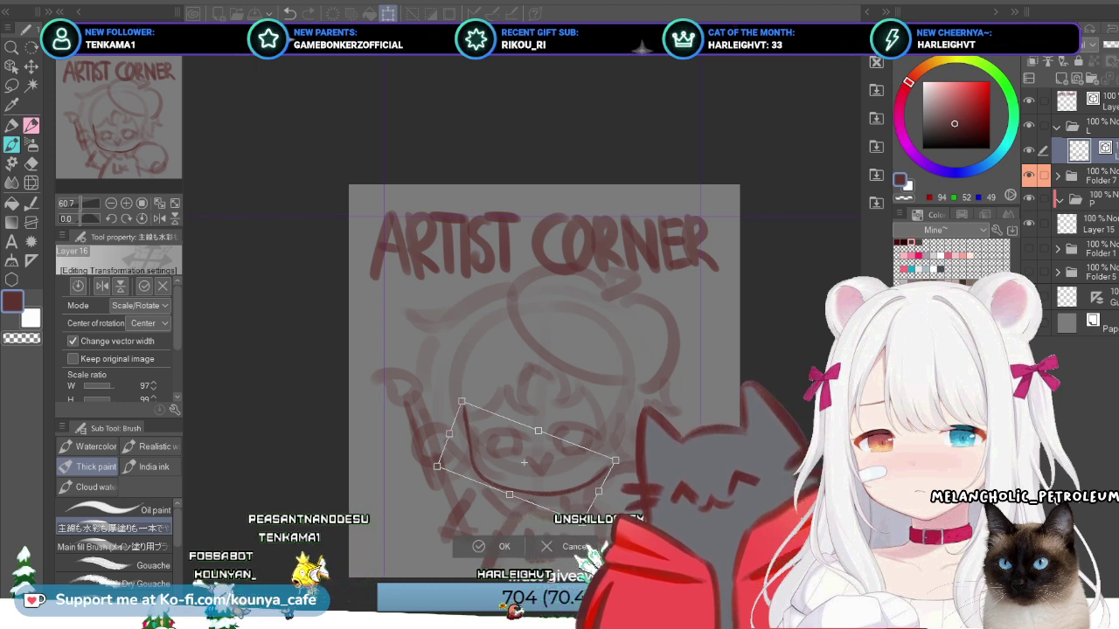
left_click_drag(525, 461, 524, 469)
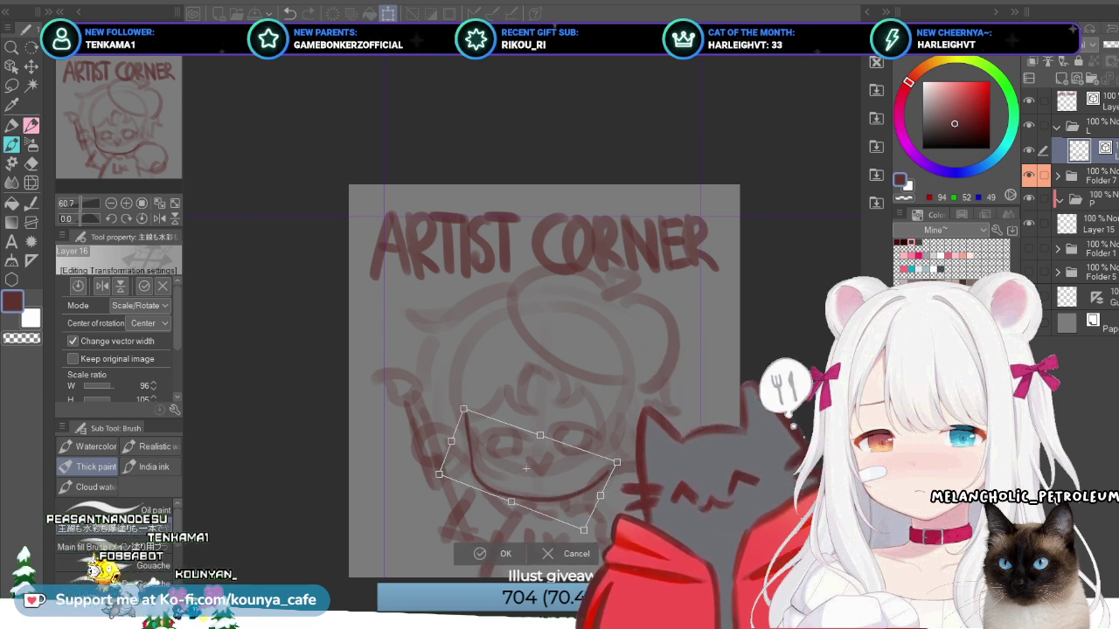
key("Return")
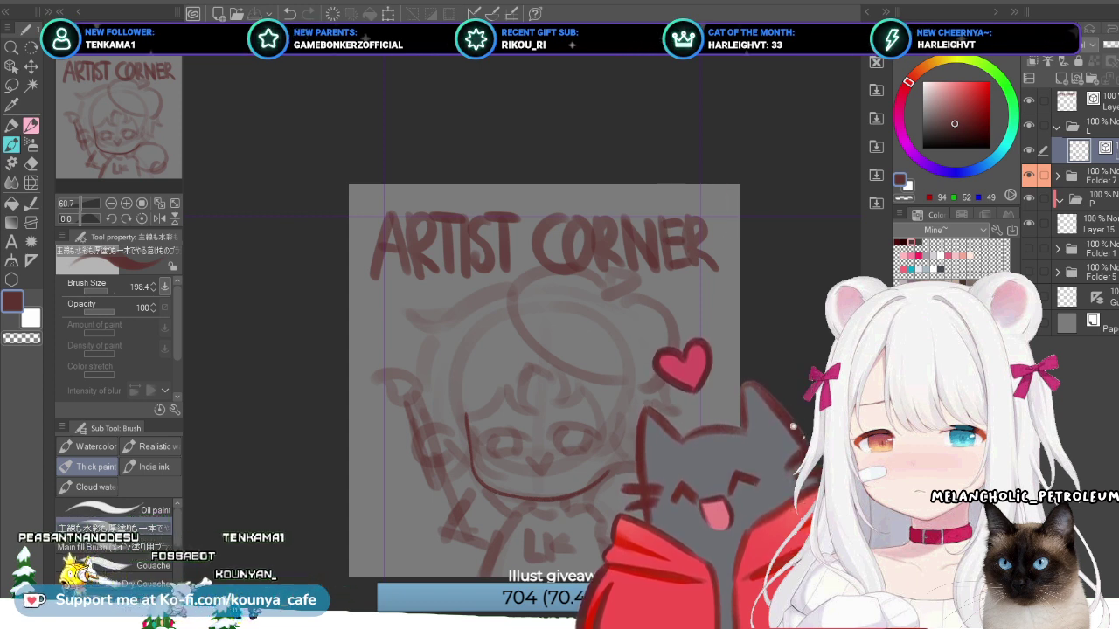
left_click(1084, 124)
left_click(1084, 148)
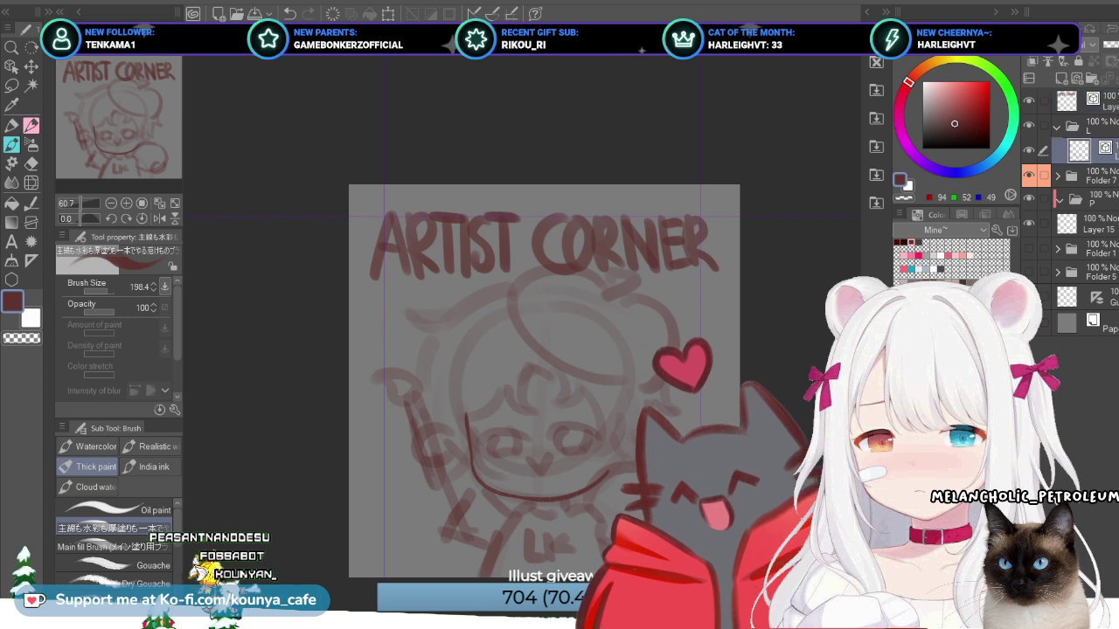
left_click(1080, 99)
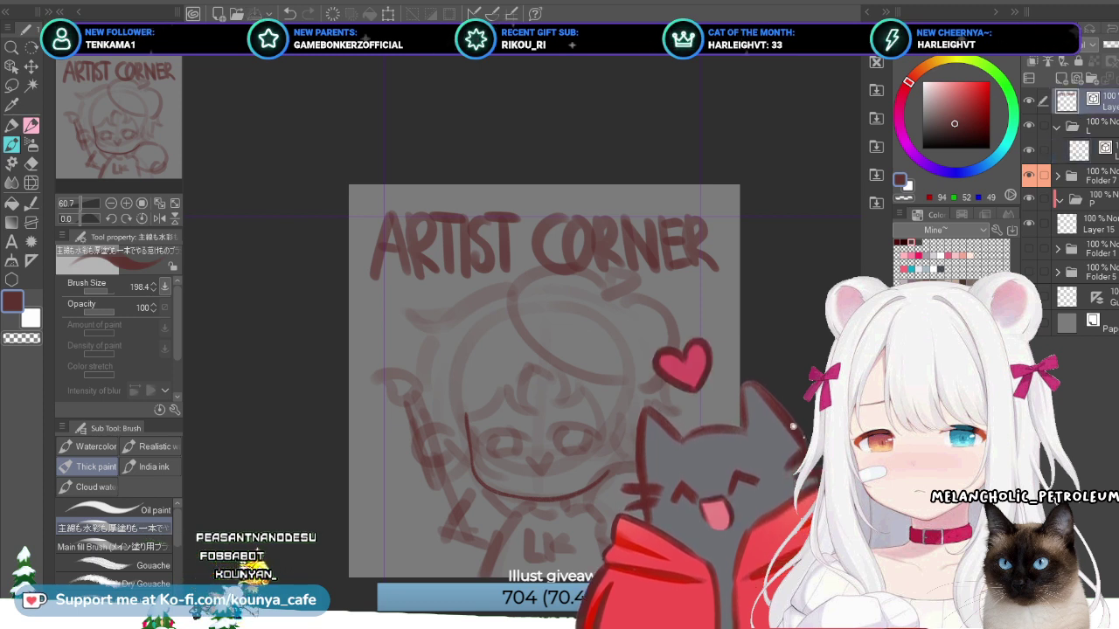
left_click(1079, 149)
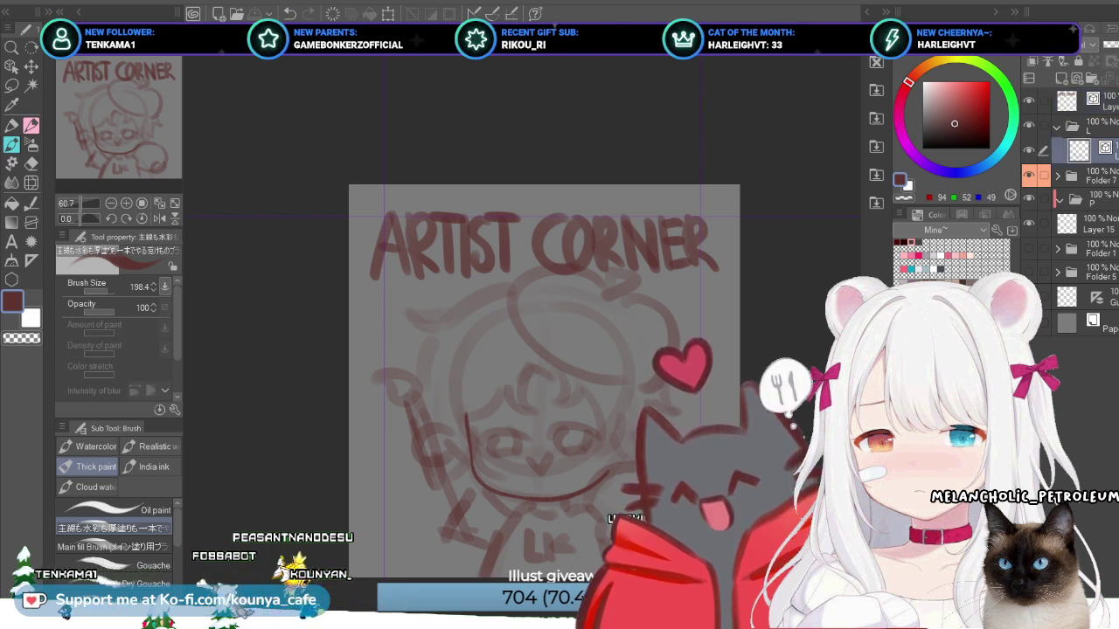
left_click(1080, 99)
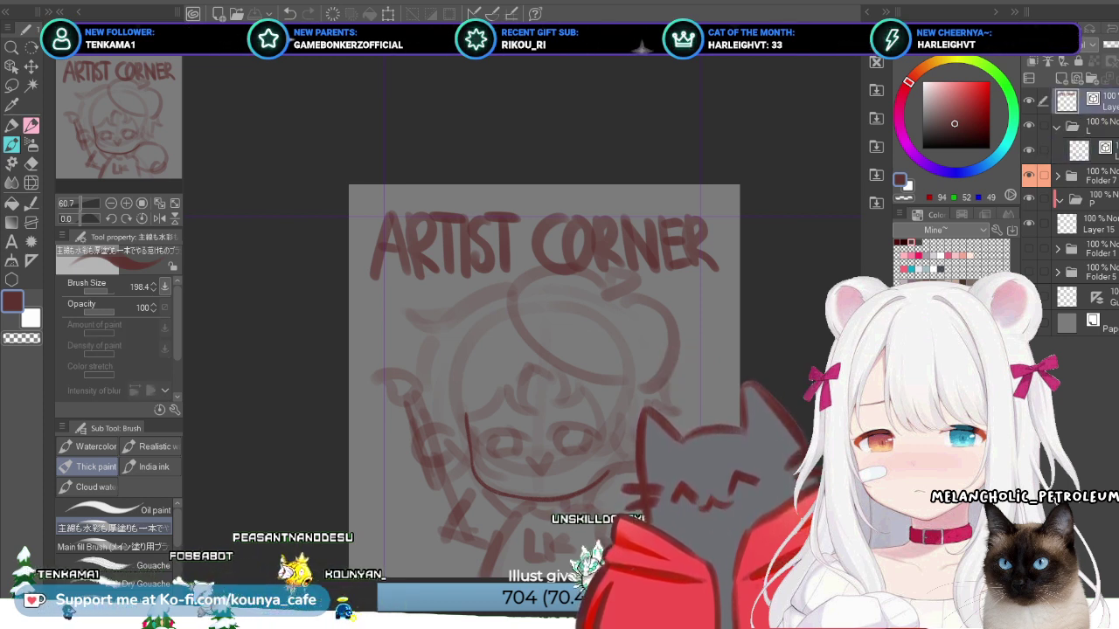
left_click(1080, 149)
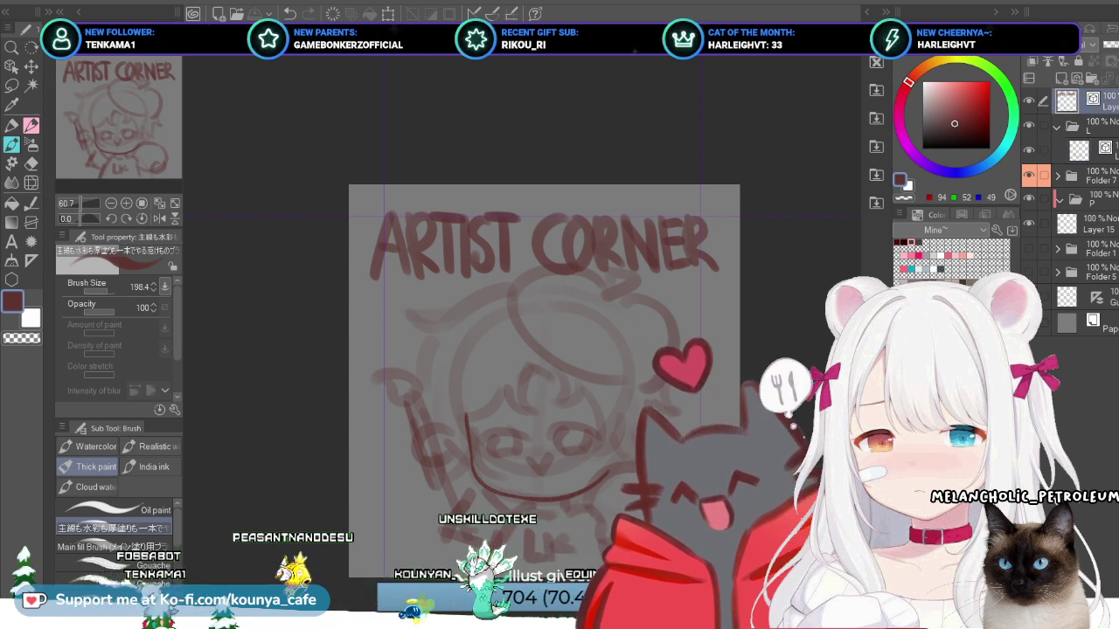
left_click(1079, 99)
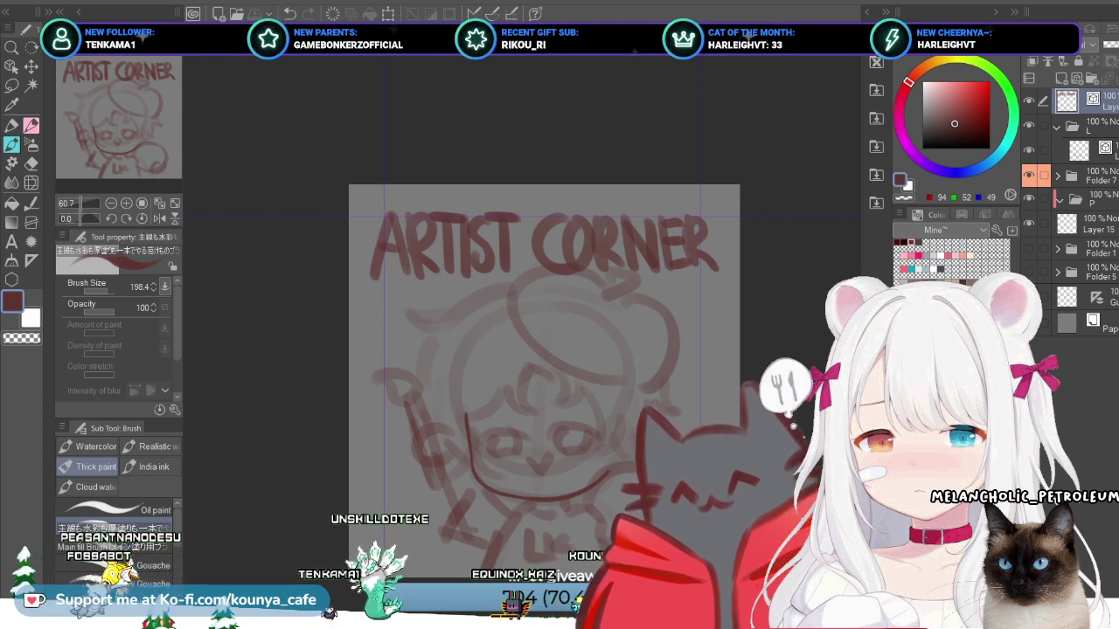
left_click(1093, 125)
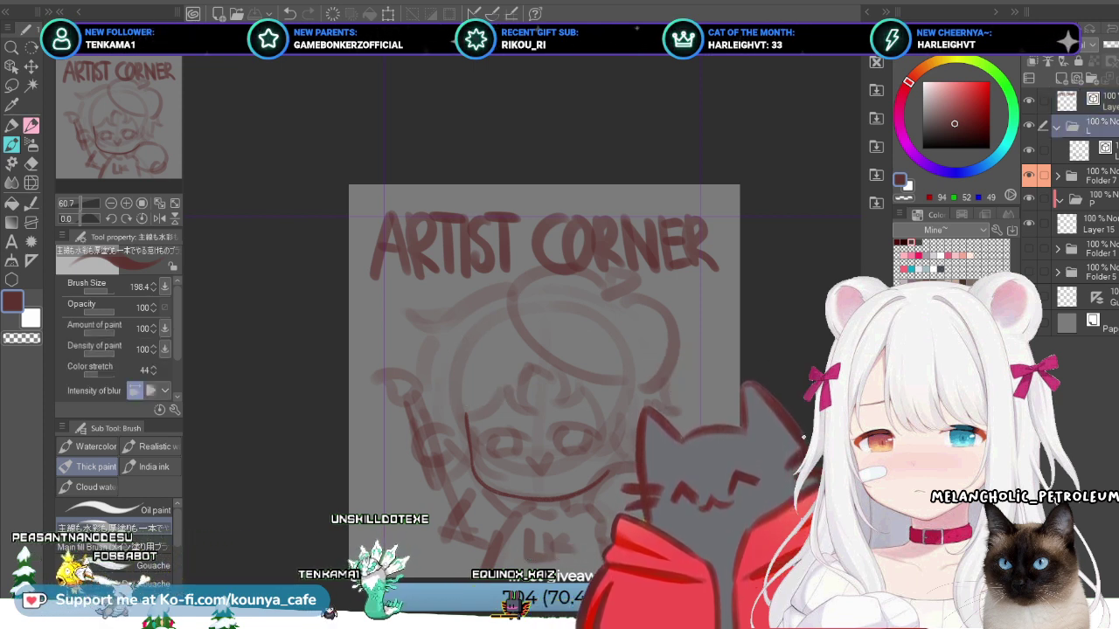
key("alt+bracketleft")
key("alt+bracketleft")
key("alt+bracketleft")
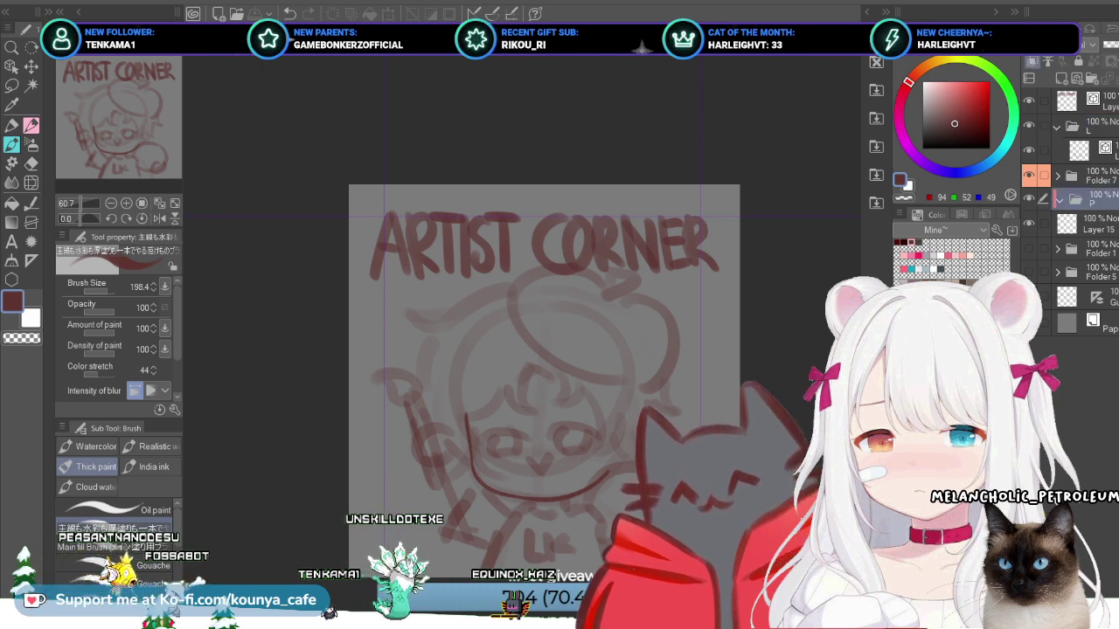
Step: Look through the open ABOUT, RULES and rough sketch sheet canvases to find the source for the next panel
key("ctrl+Tab")
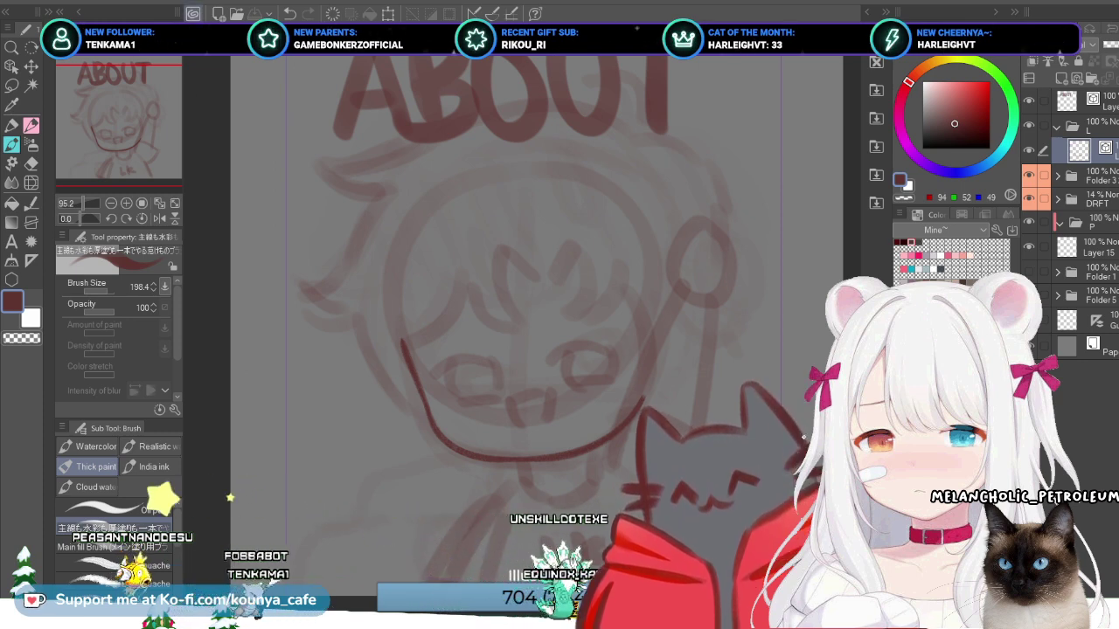
key("ctrl+Tab")
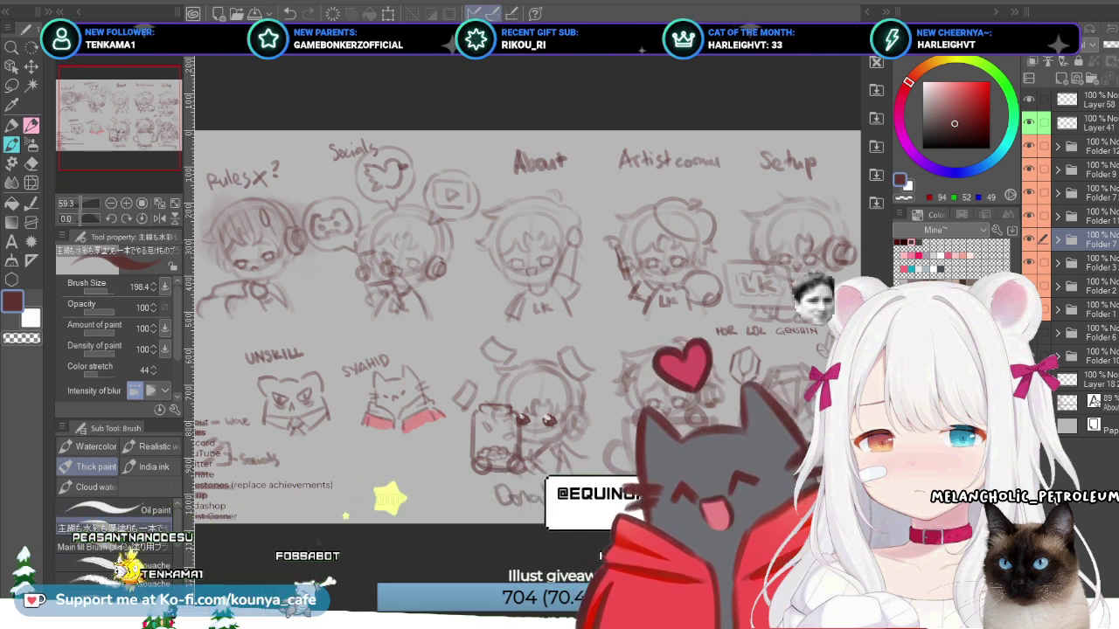
key("ctrl+Tab")
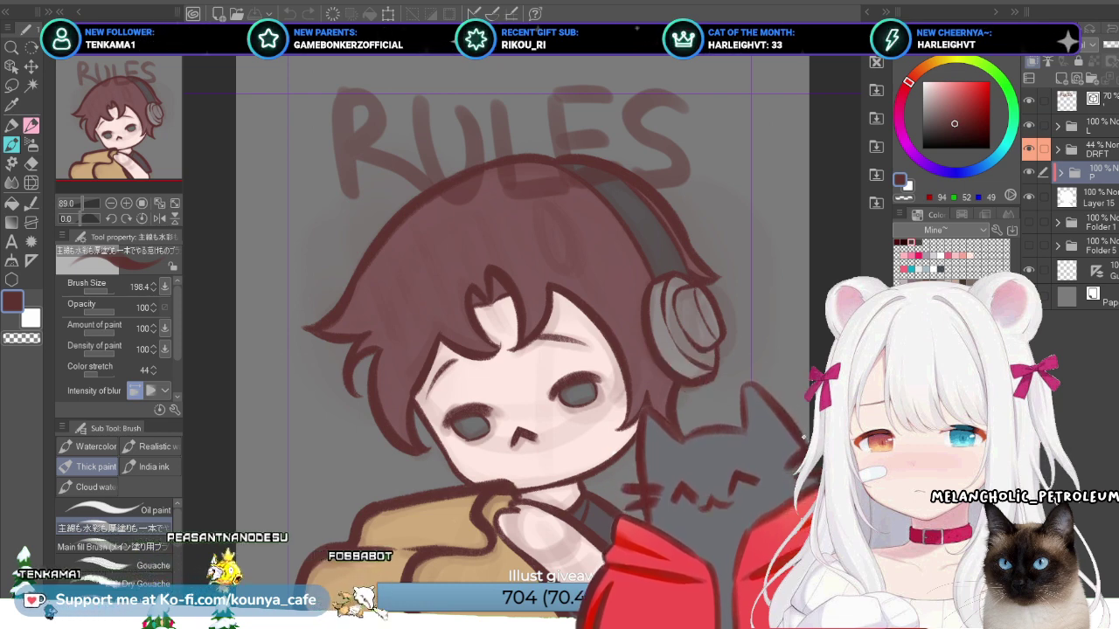
left_click(1075, 99)
key("Delete")
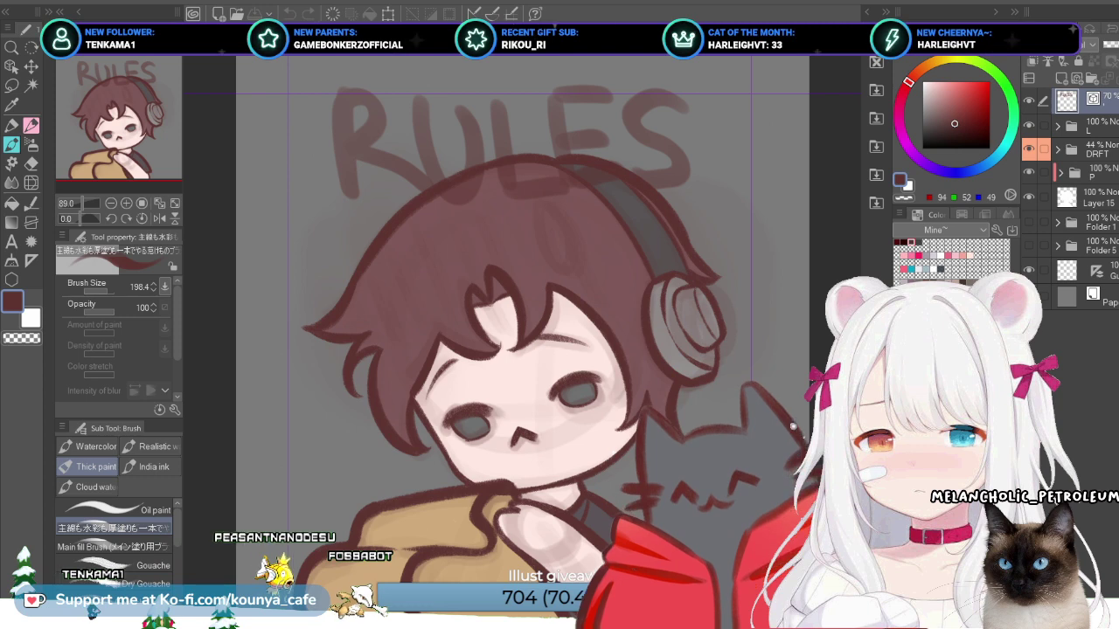
key("Delete")
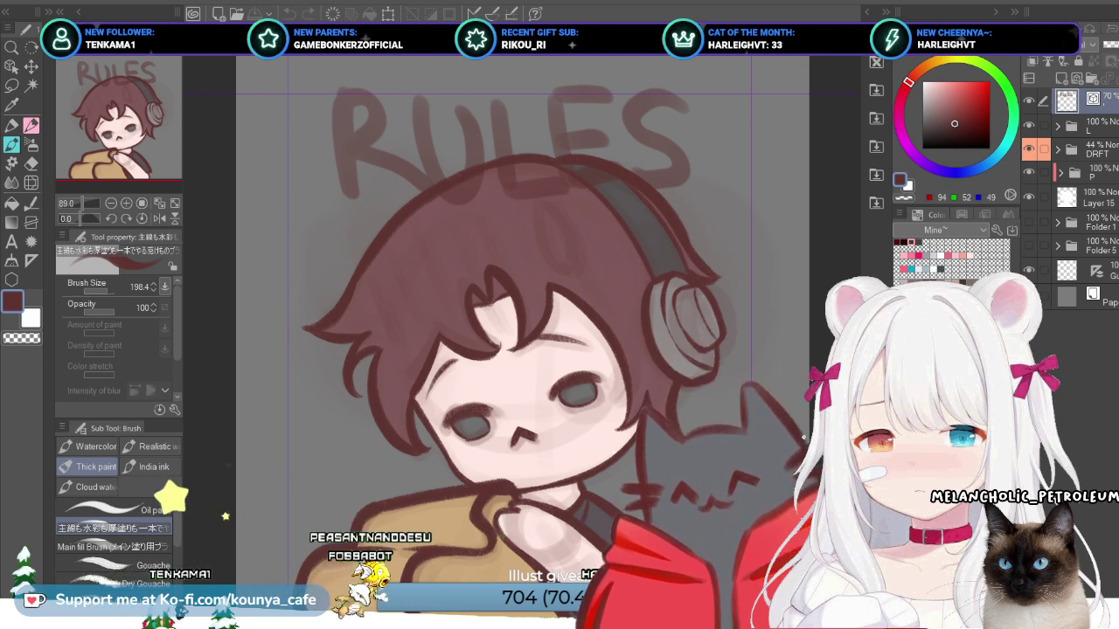
key("ctrl+Tab")
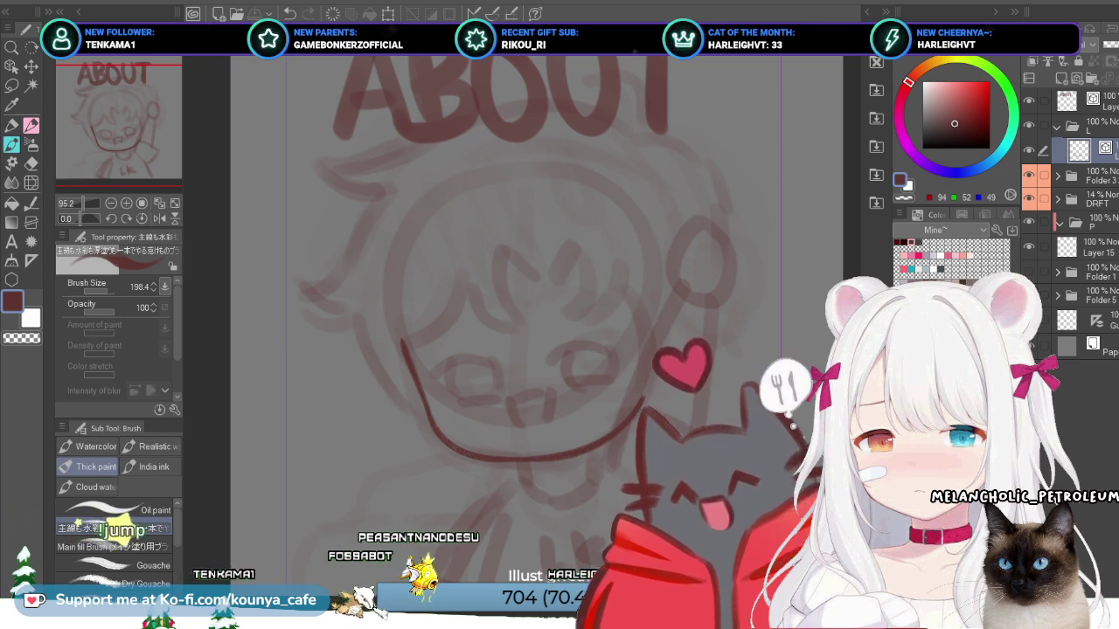
key("ctrl+Tab")
key("ctrl+Tab")
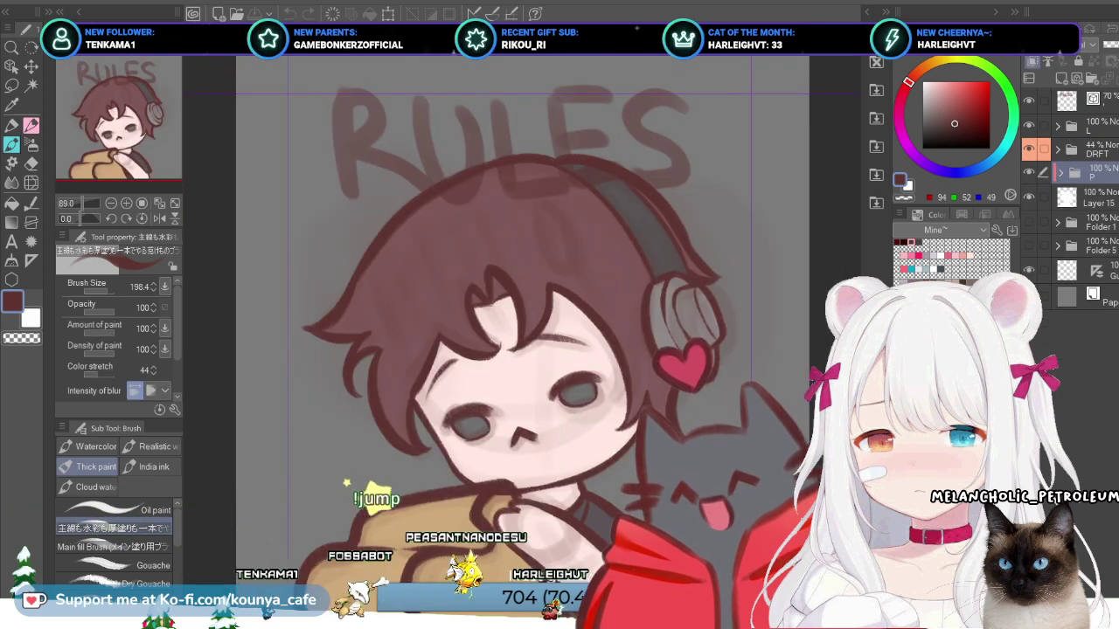
key("ctrl+Tab")
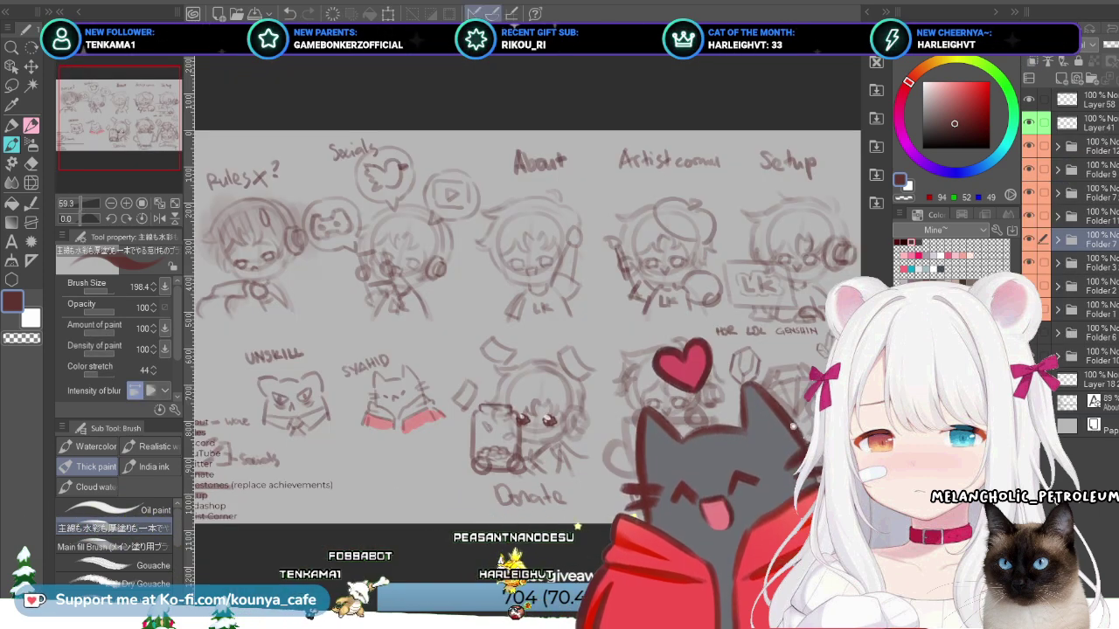
Step: Copy the Folder 12 character sketch with gem and flower from the rough sheet into the RULES canvas, beneath the DRFT folder
left_click(1084, 312)
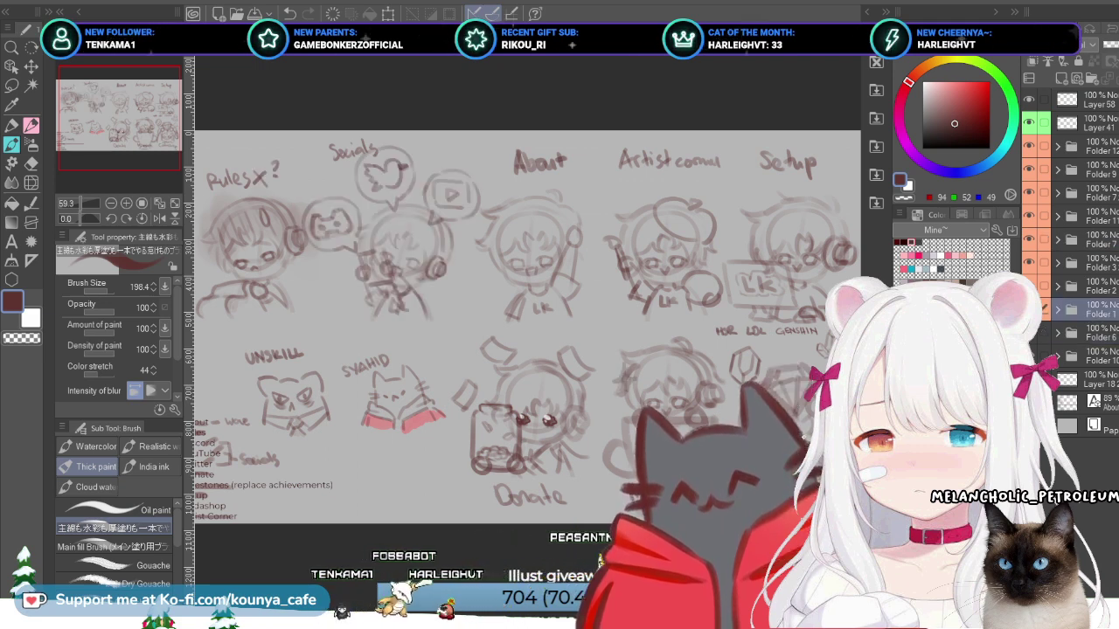
left_click(1084, 146)
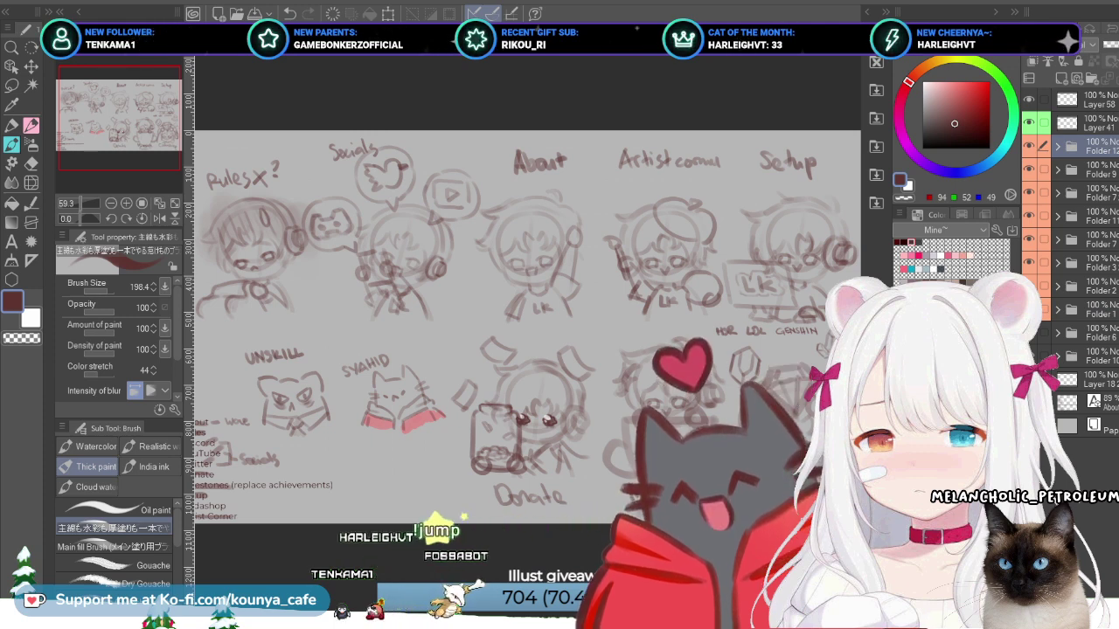
key("ctrl+Tab")
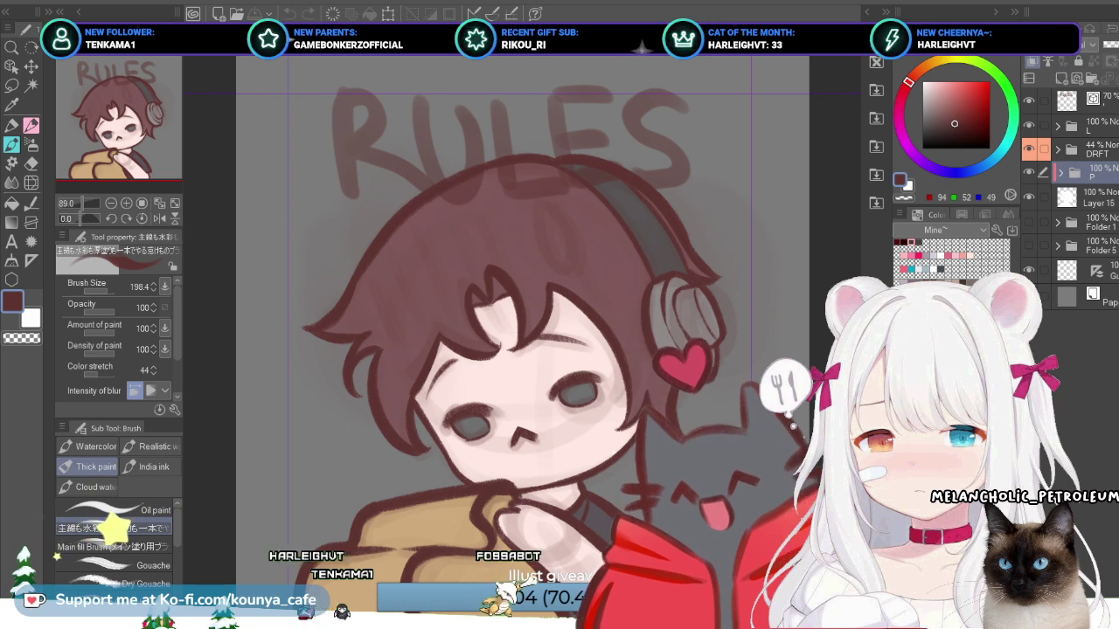
left_click(1093, 125)
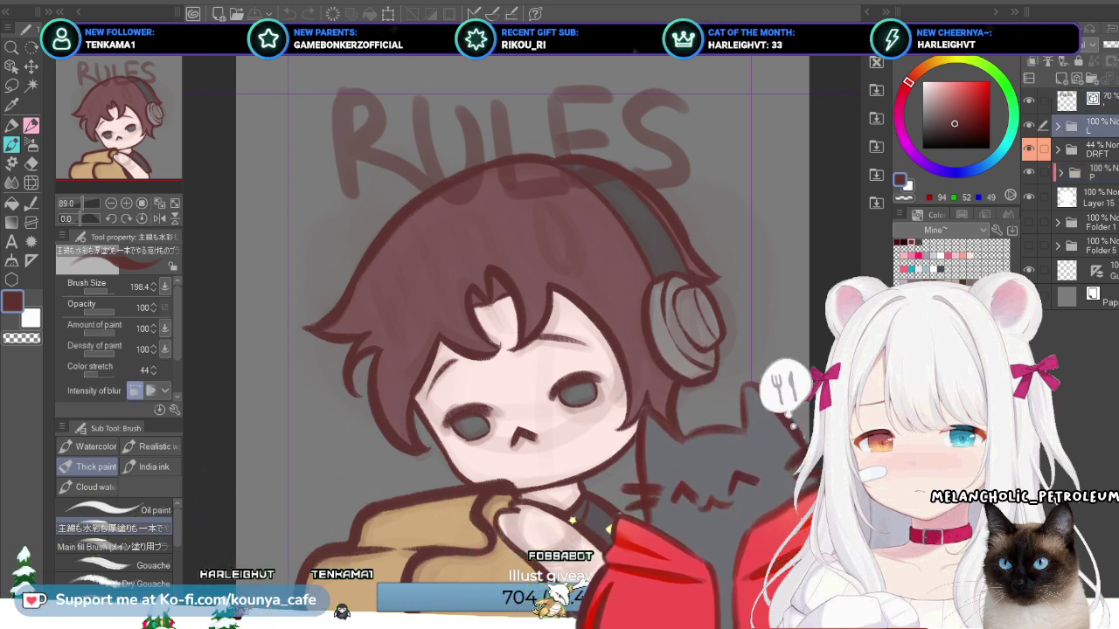
key("ctrl+z")
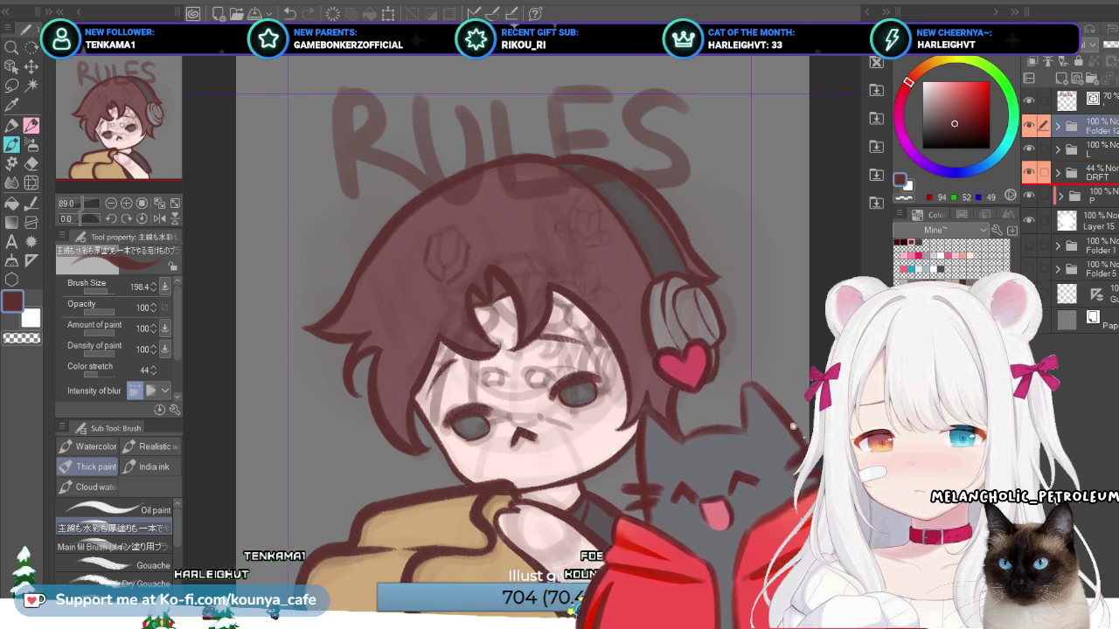
key("ctrl+z")
key("ctrl+z")
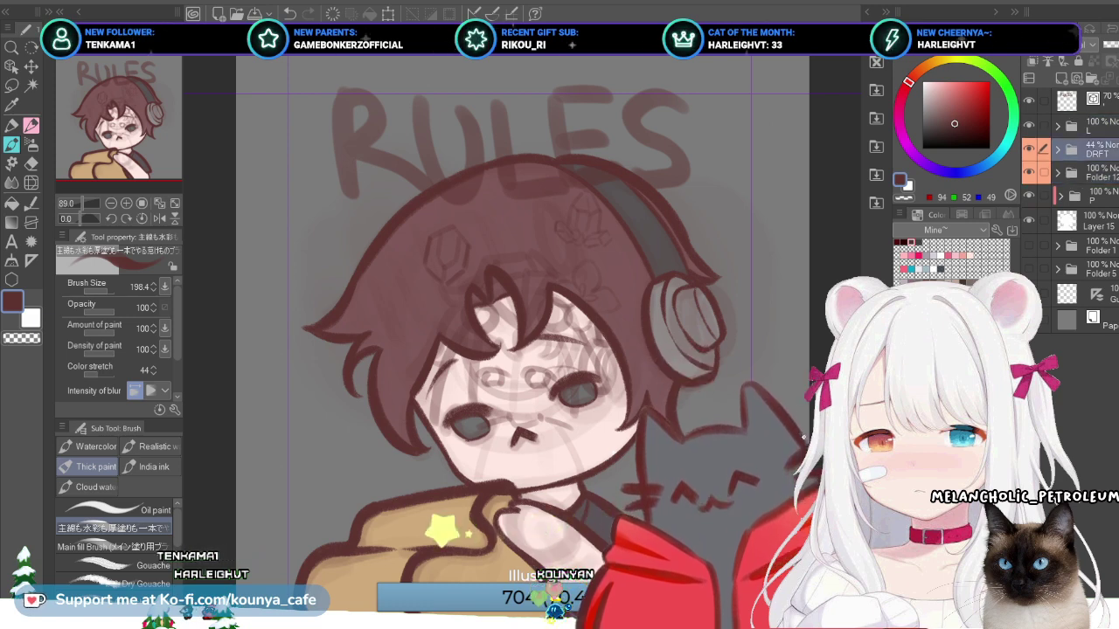
Step: Delete the colour layers in folder P down to one, and clear the paint on the remaining layer and on Layer 15
key("ctrl+z")
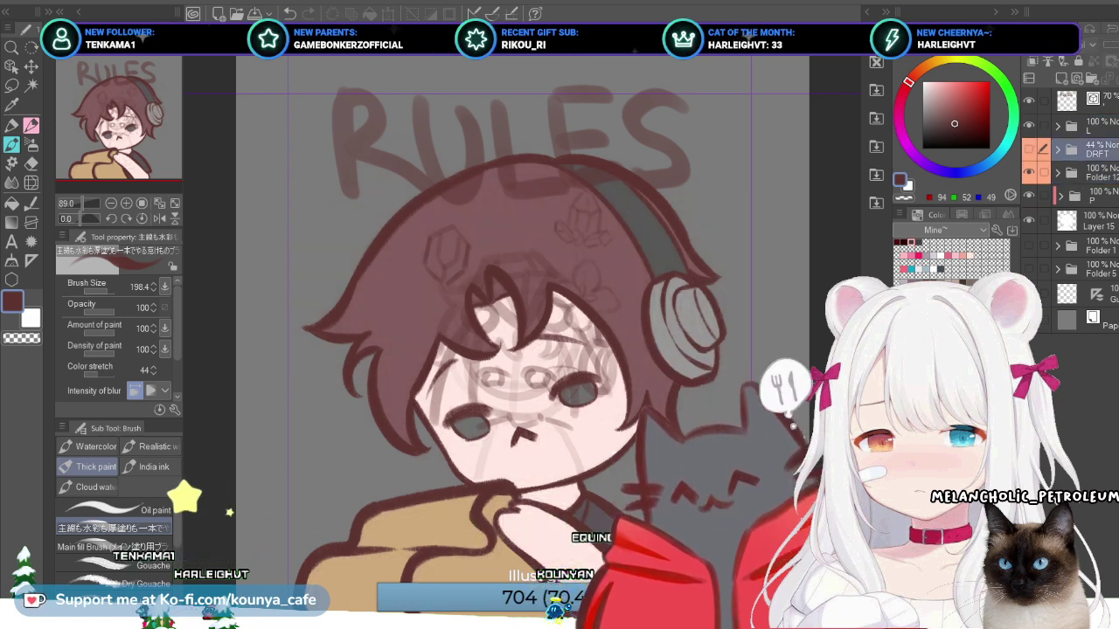
key("ctrl+y")
key("ctrl+y")
key("ctrl+y")
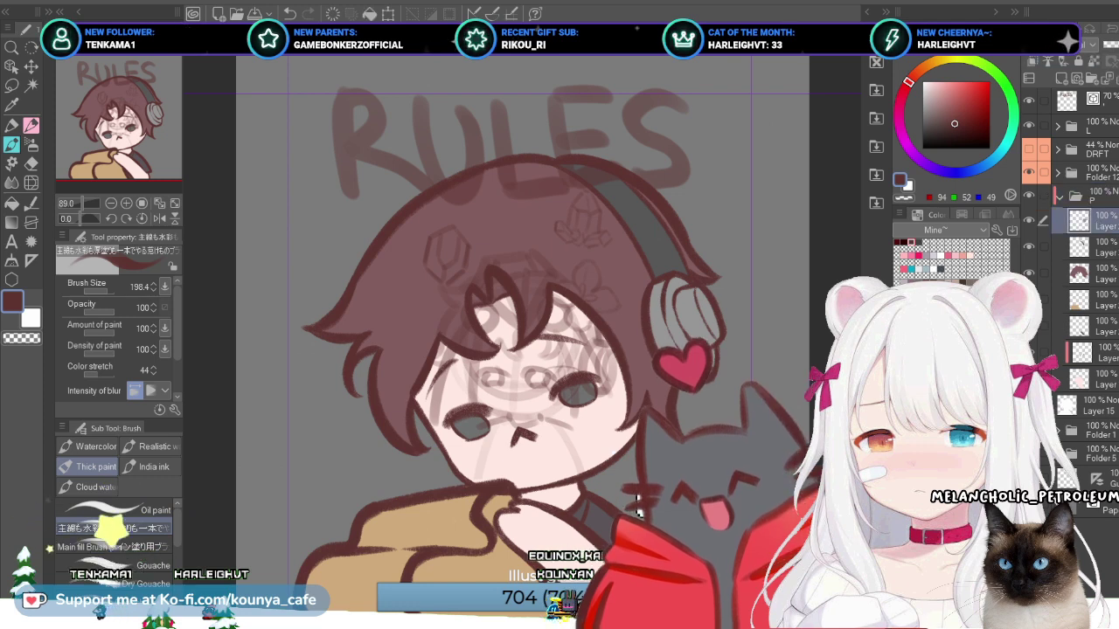
key("ctrl+z")
key("ctrl+z")
key("ctrl+z")
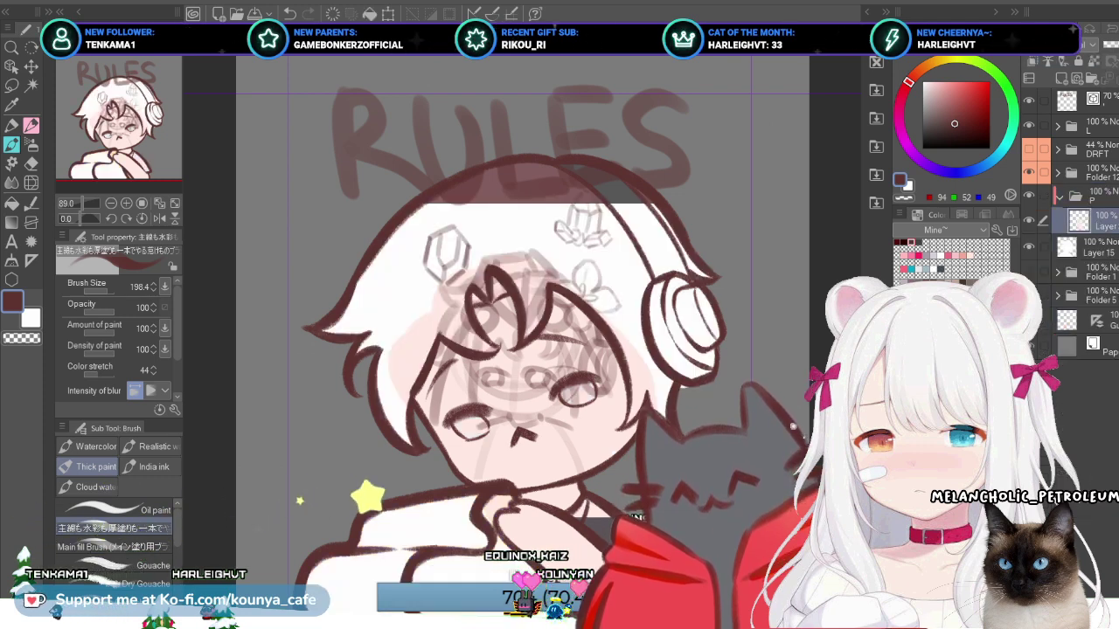
key("ctrl+z")
key("ctrl+z")
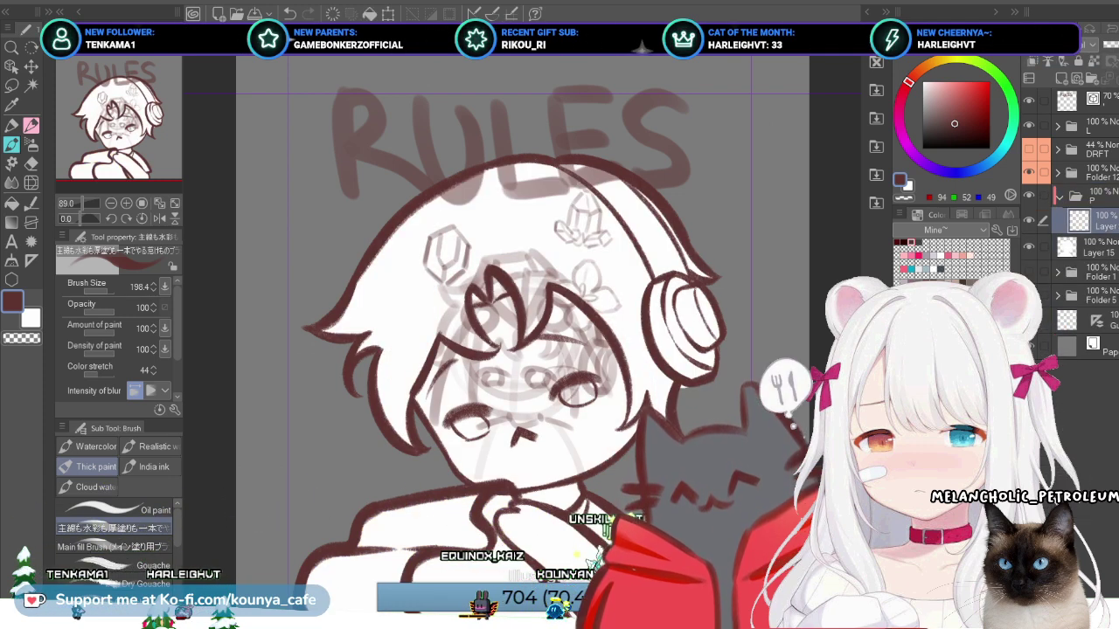
key("ctrl+z")
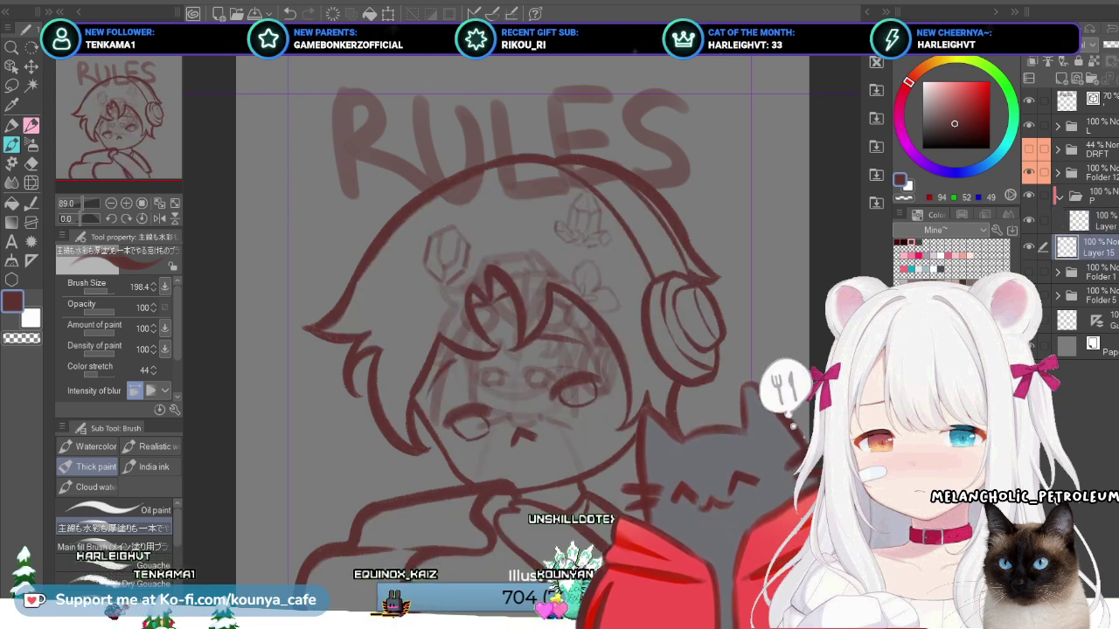
Step: Hide the L line-art folder and show the DRFT sketch as a placement guide
key("ctrl+z")
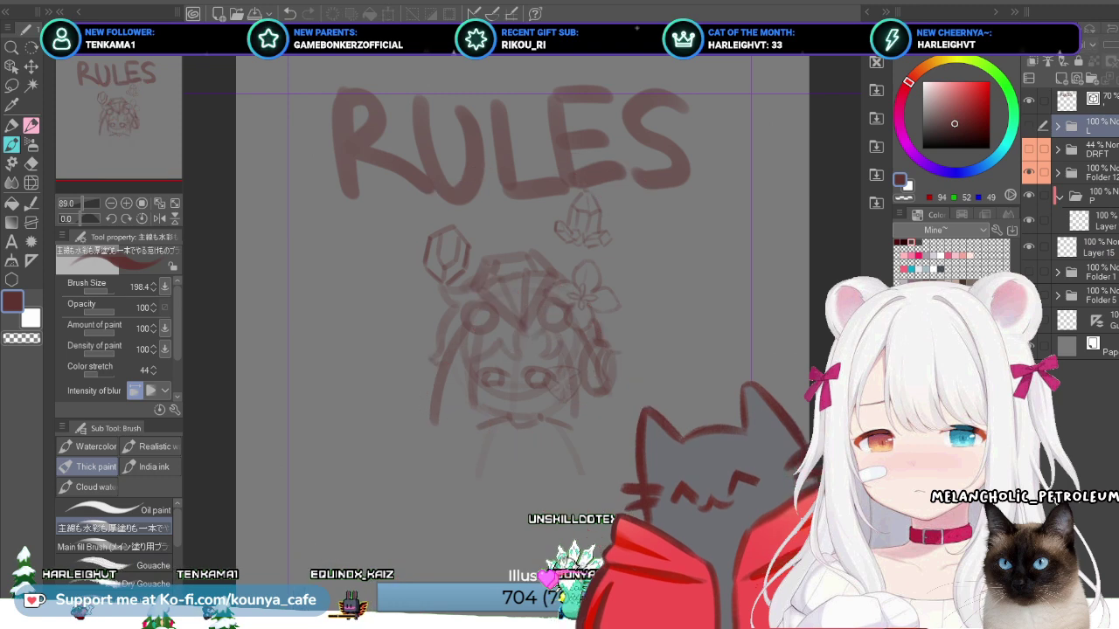
key("ctrl+z")
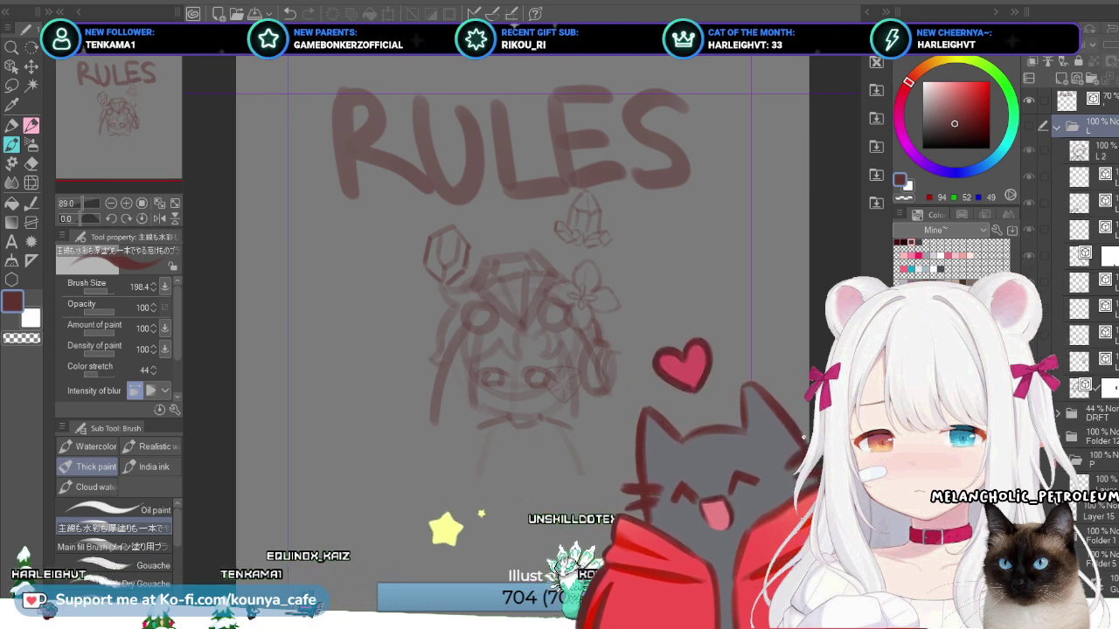
key("ctrl+z")
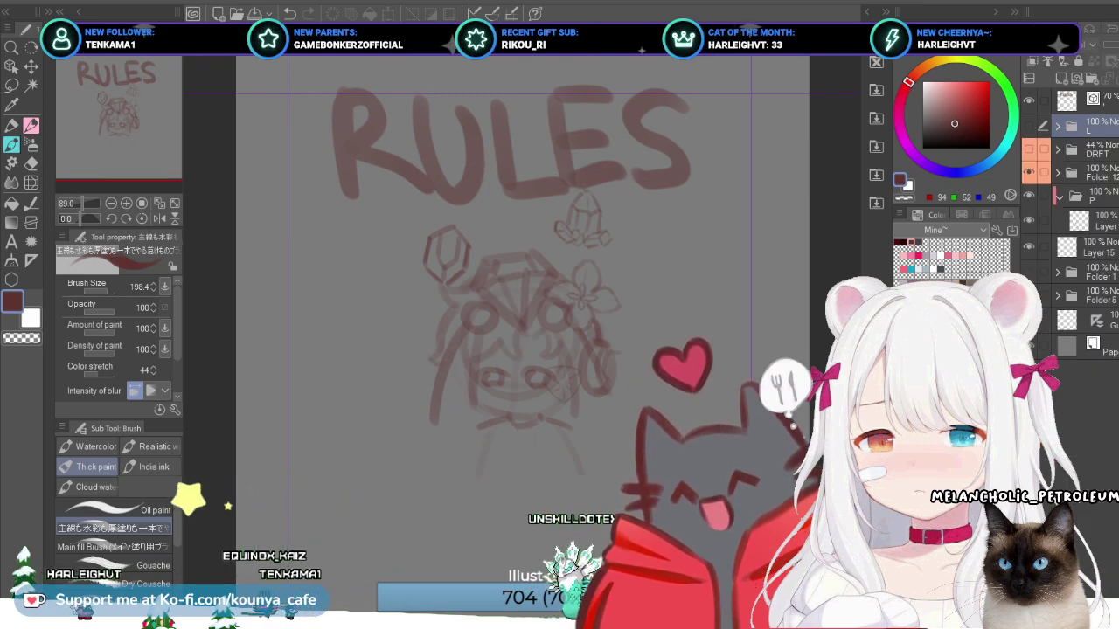
key("ctrl+z")
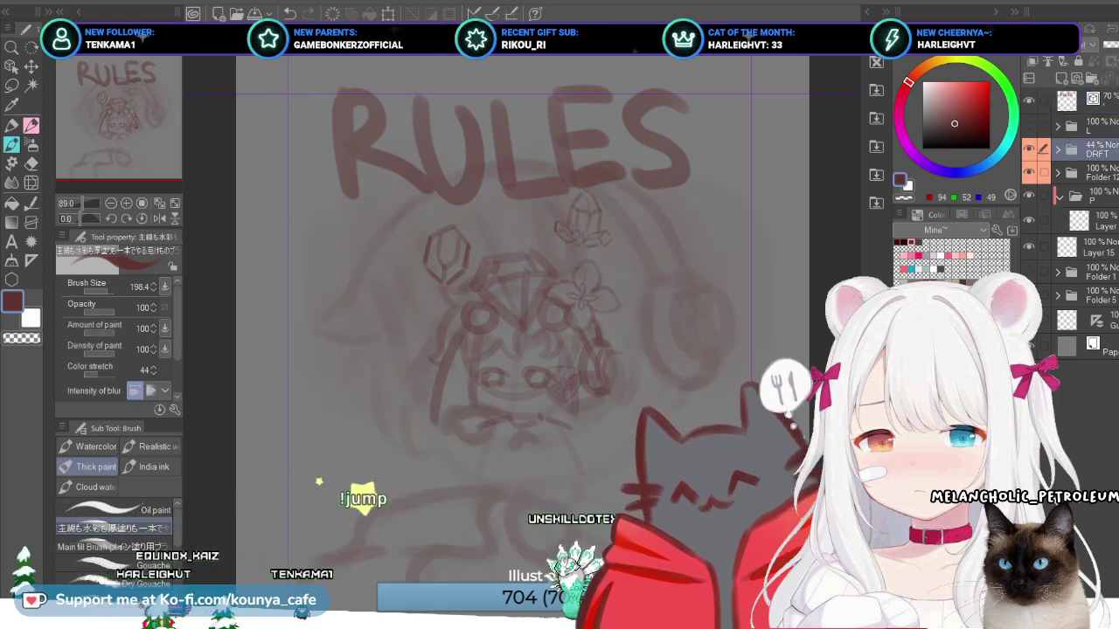
Step: Scale the pasted Folder 12 sketch to 220% and position it to fill the canvas below the RULES lettering
left_click(1084, 172)
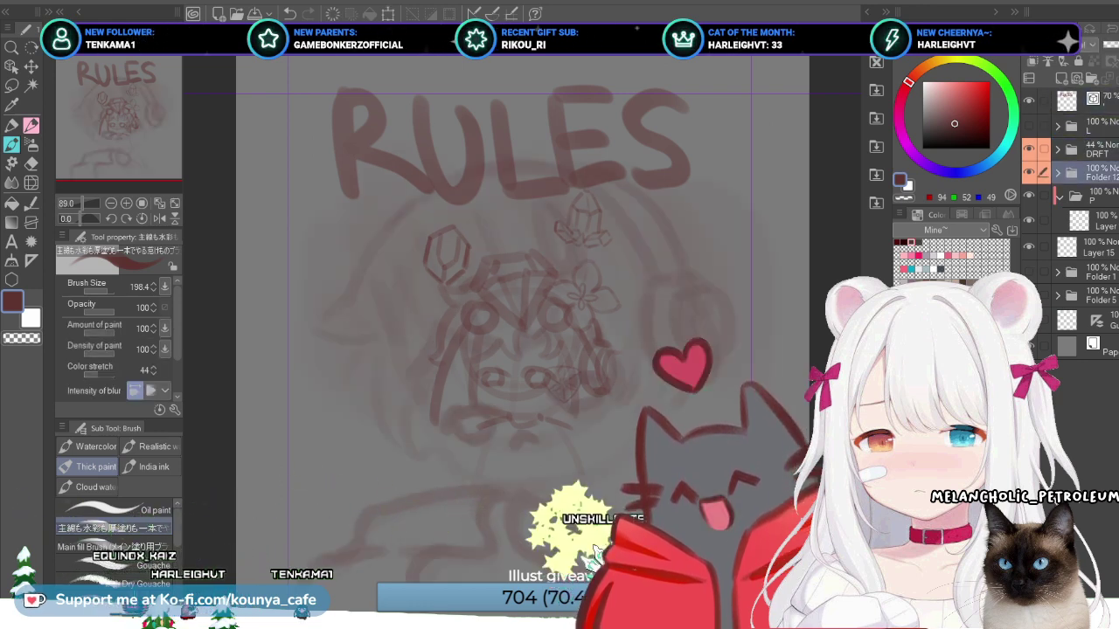
key("ctrl+t")
key("ctrl+minus")
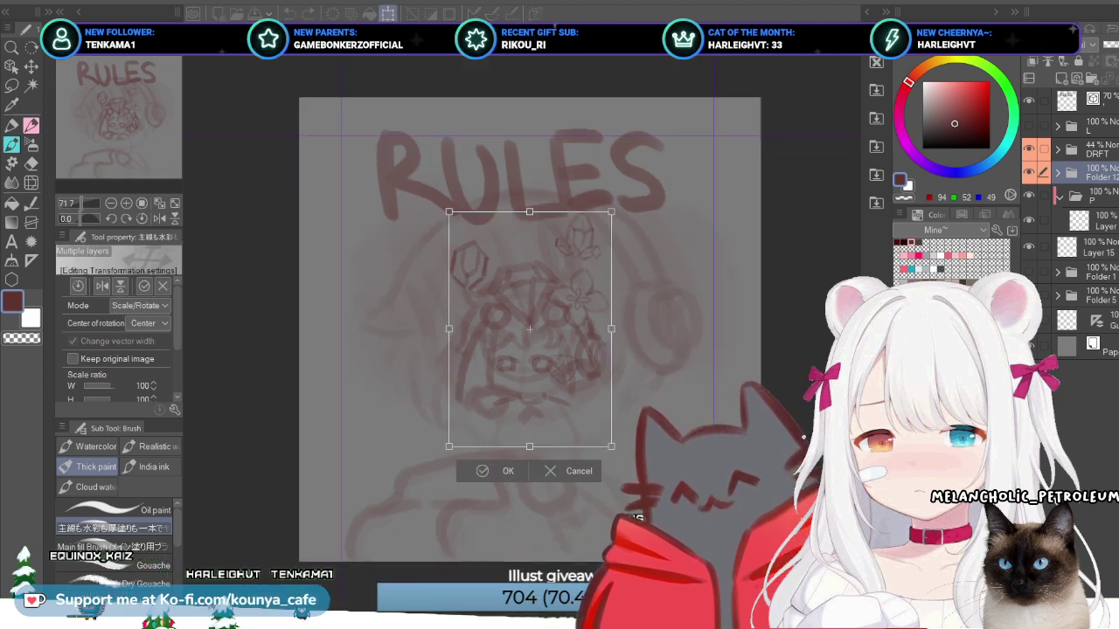
left_click_drag(652, 505, 676, 541)
left_click_drag(529, 350, 647, 348)
left_click_drag(795, 116, 801, 110)
mouse_move(649, 329)
left_mouse_down()
mouse_move(538, 362)
mouse_move(543, 379)
left_mouse_up()
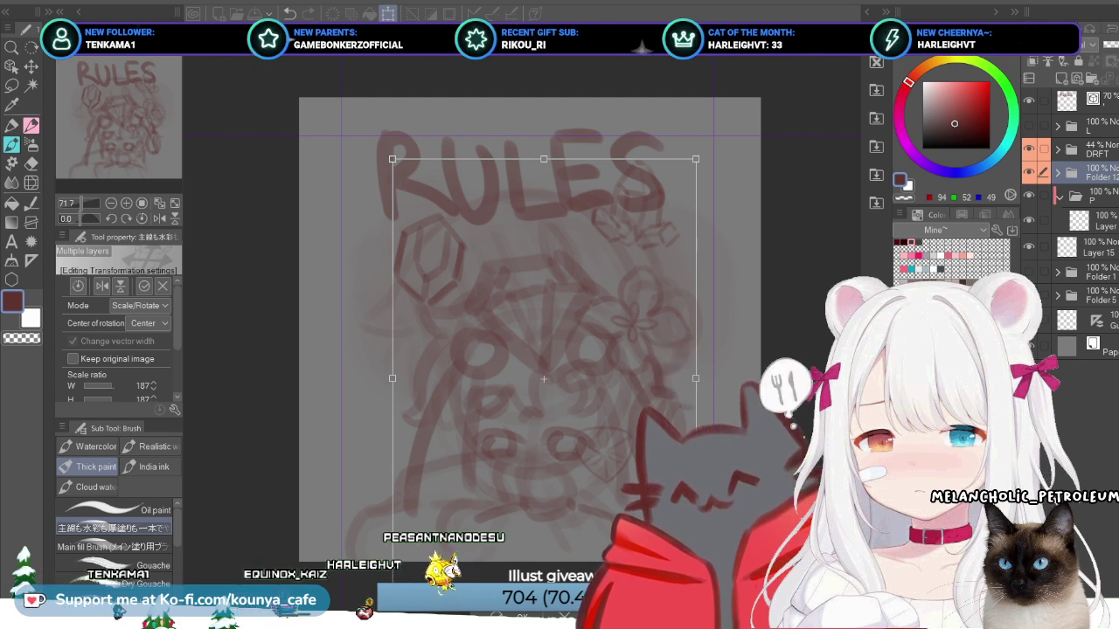
left_click_drag(696, 158, 700, 154)
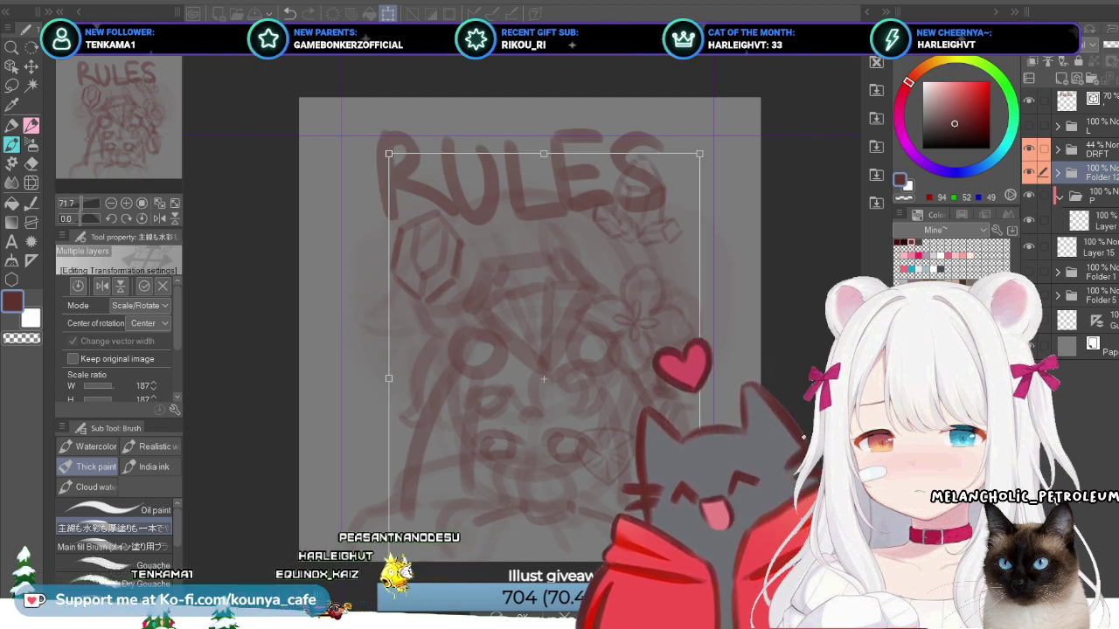
left_click_drag(682, 420, 678, 422)
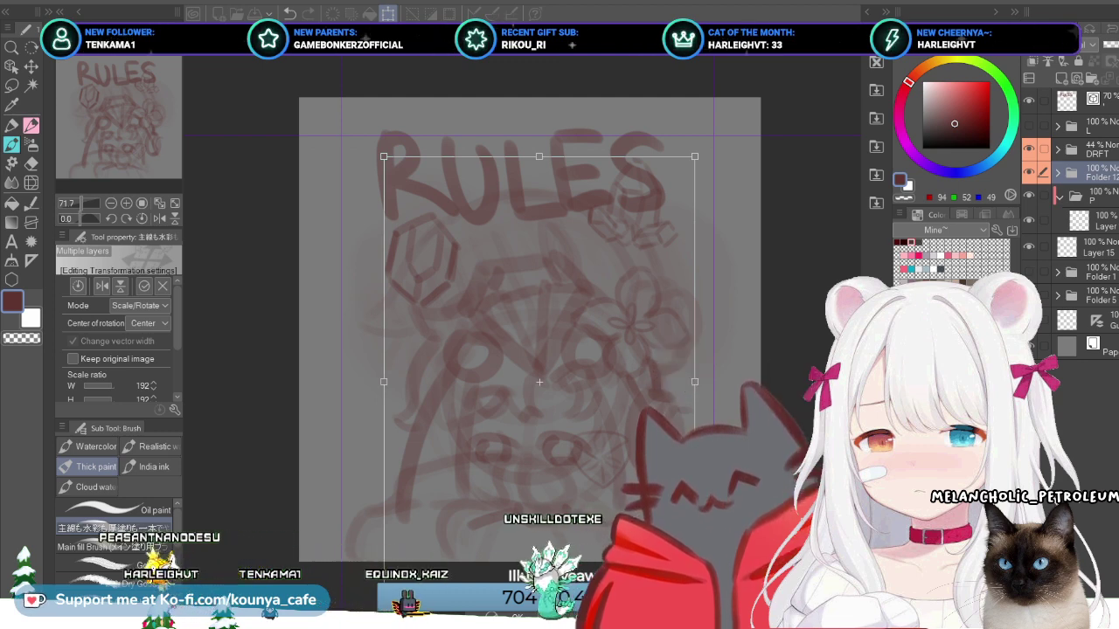
left_click_drag(694, 607, 701, 616)
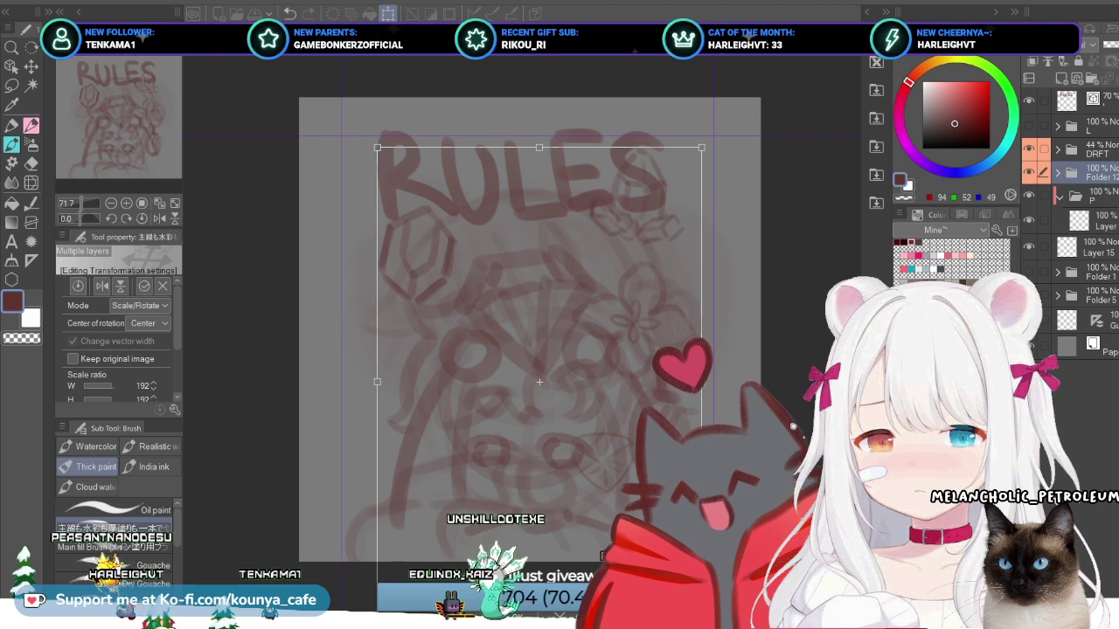
left_click_drag(806, 428, 800, 441)
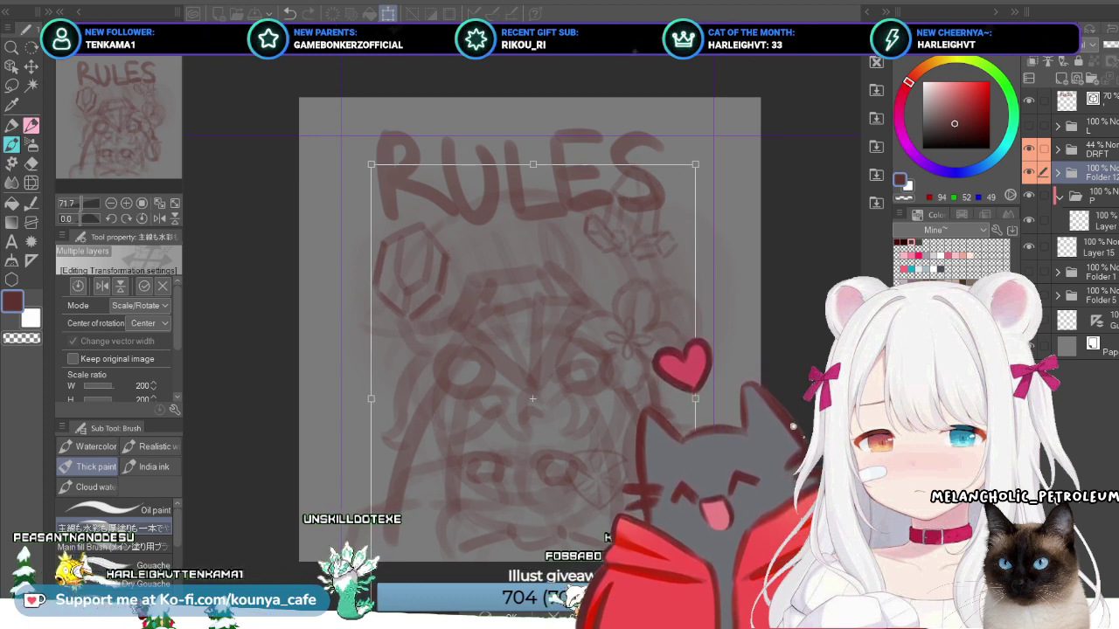
left_click_drag(800, 442, 806, 442)
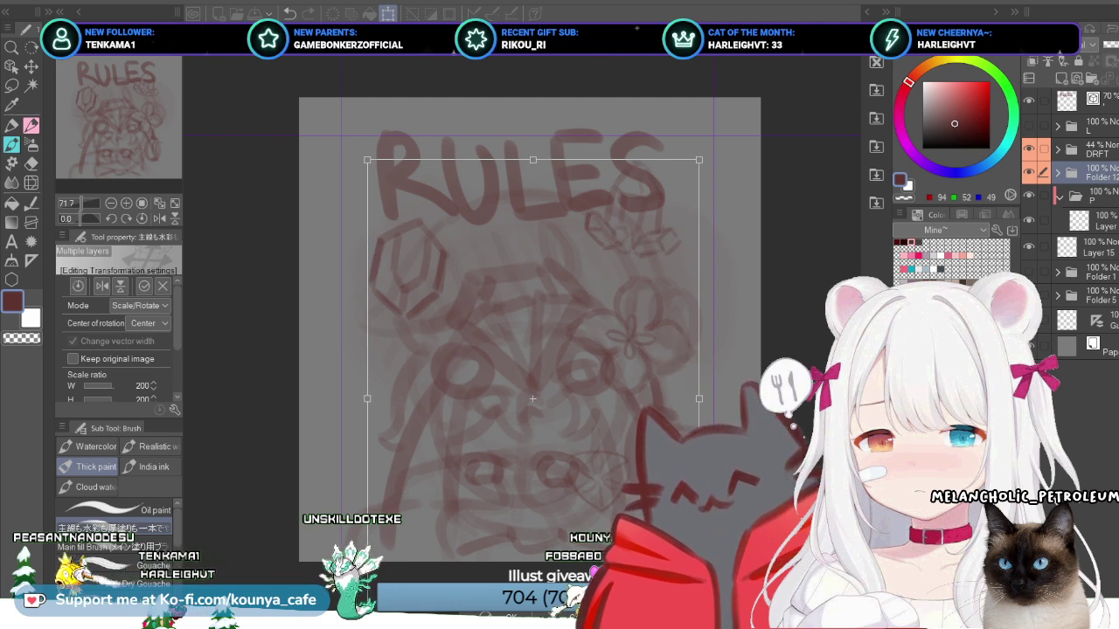
mouse_move(807, 443)
left_mouse_down()
mouse_move(793, 428)
mouse_move(819, 446)
mouse_move(803, 437)
left_mouse_up()
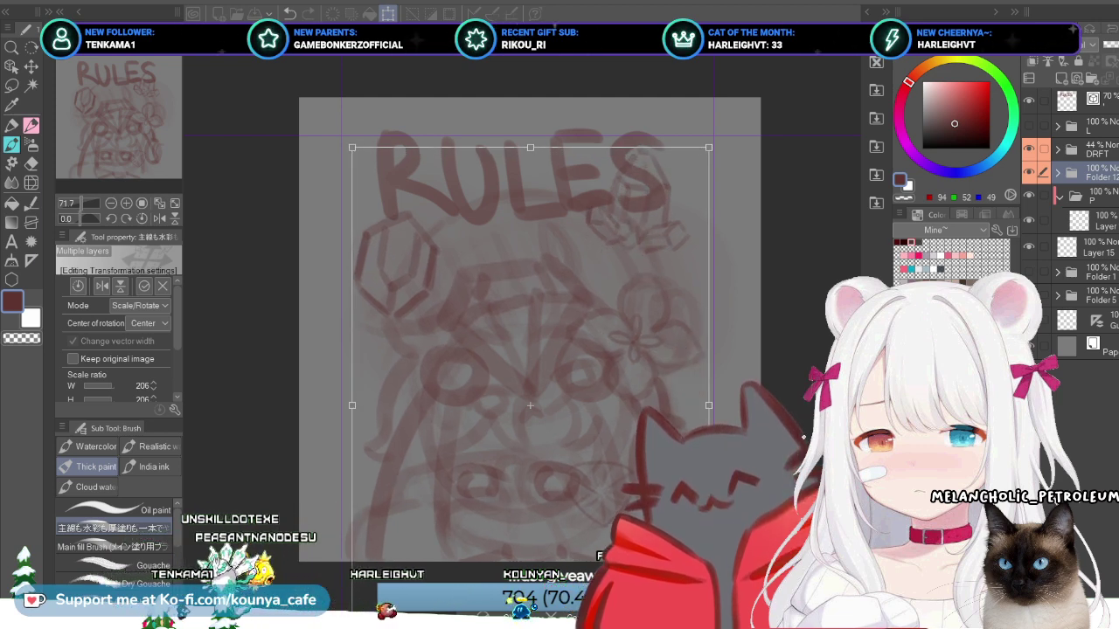
left_click_drag(802, 437, 801, 435)
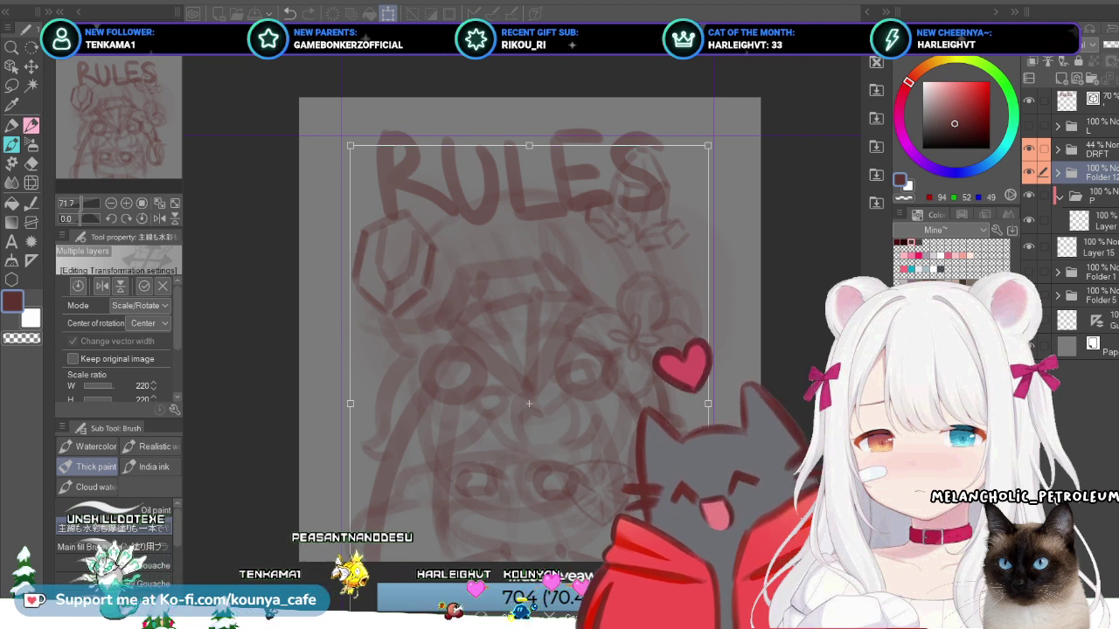
key("Return")
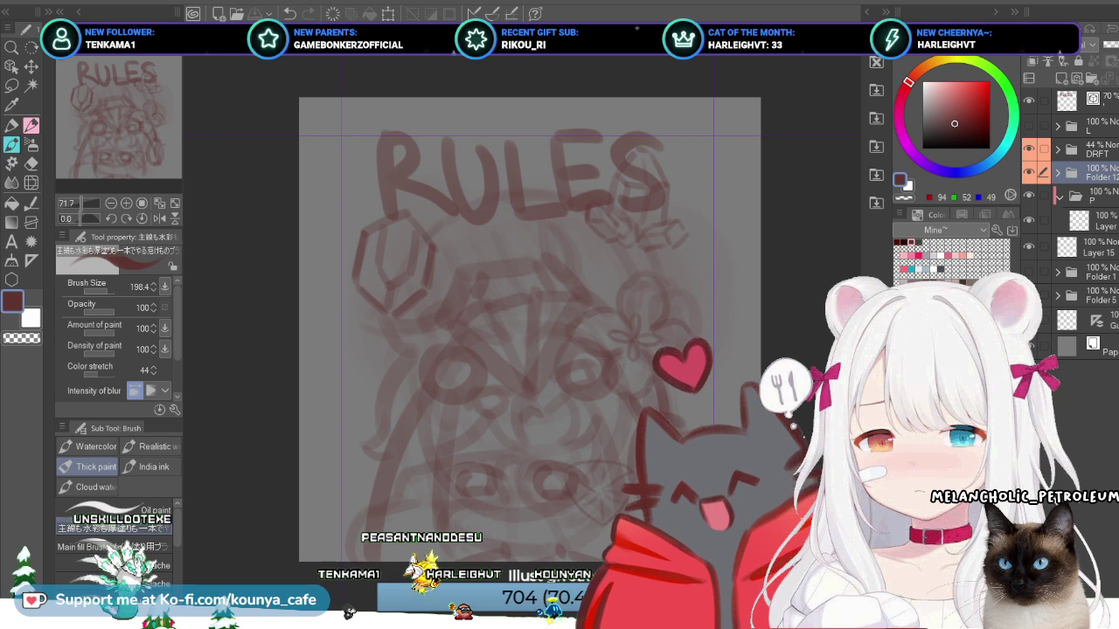
Step: Delete the old DRFT sketch folder and add a new vector layer above the RULES lettering layer
key("alt+]")
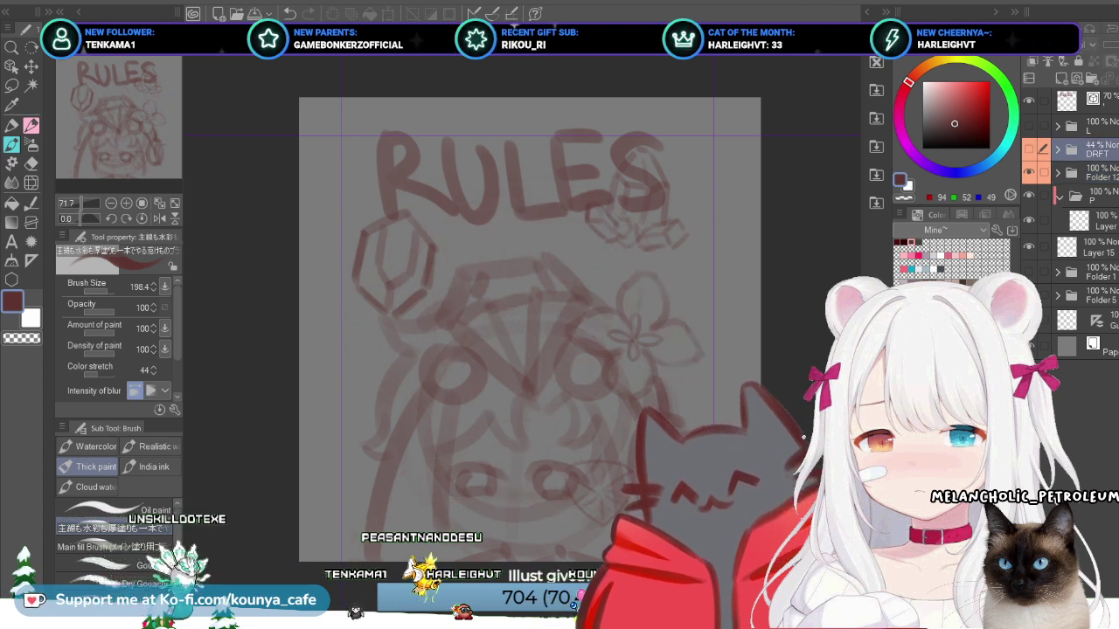
key("Delete")
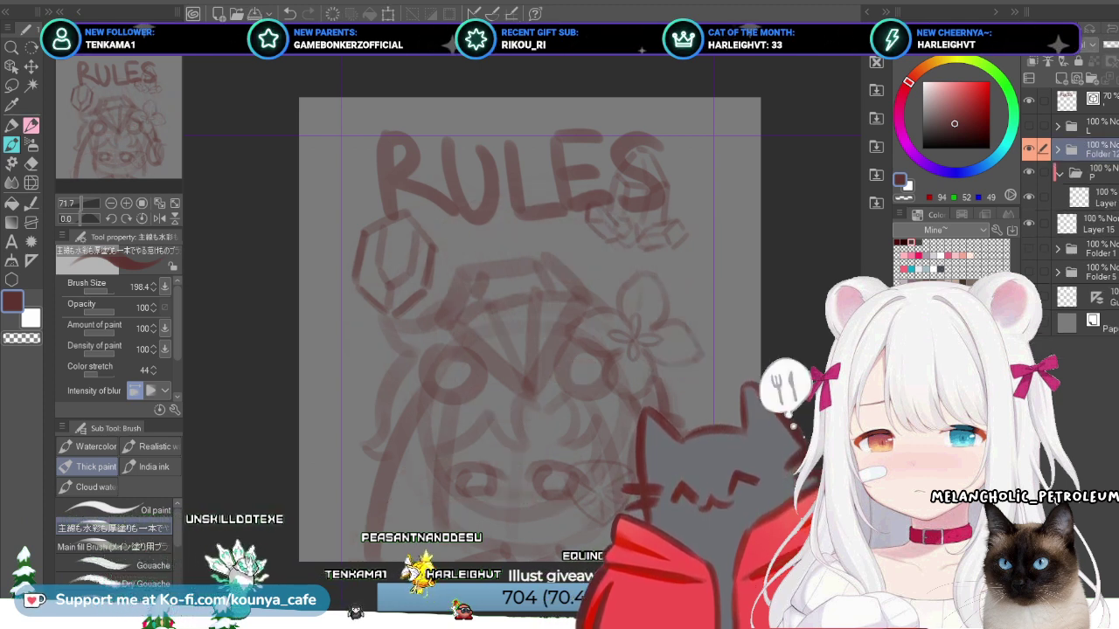
key("alt+]")
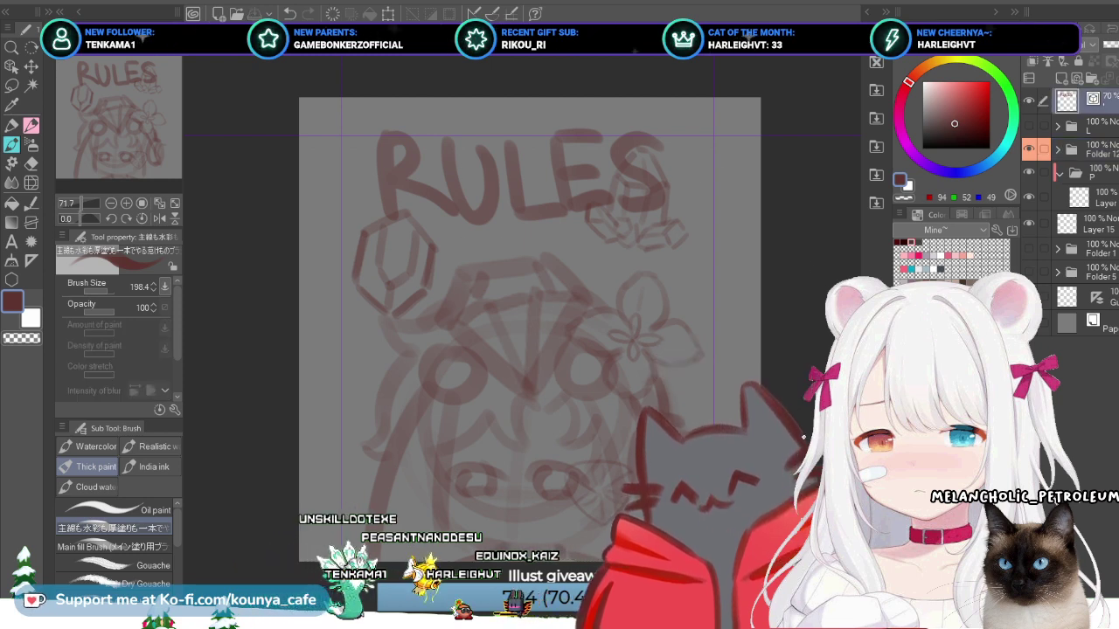
key("ctrl+shift+n")
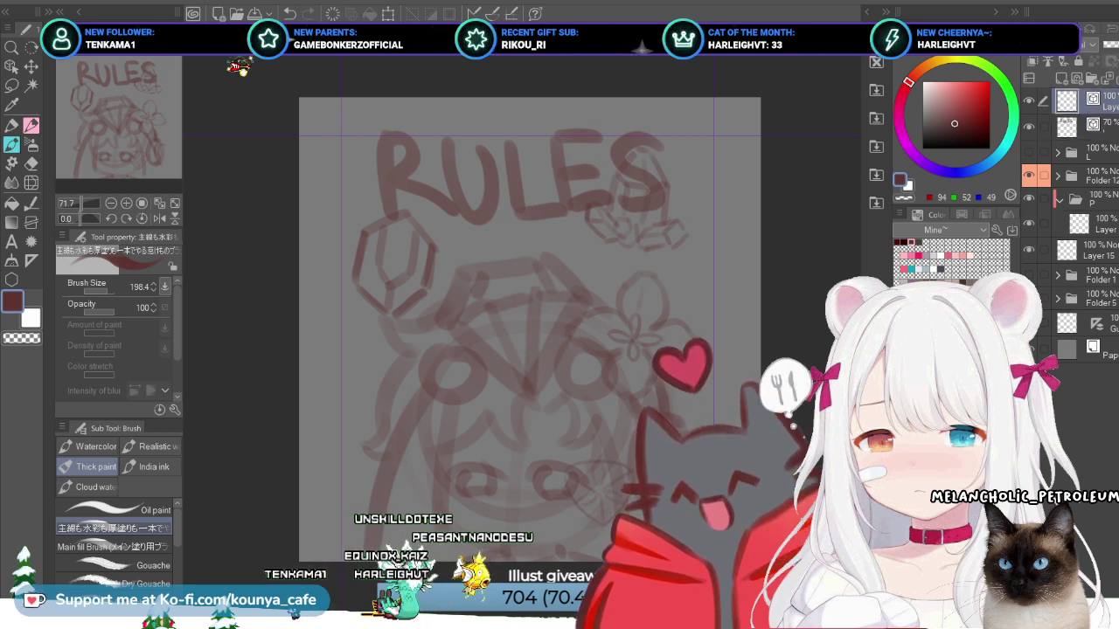
Step: Lower the RULES lettering layer to 40% opacity and ready the Flat marker pen on the new layer above it
key("alt+bracketleft")
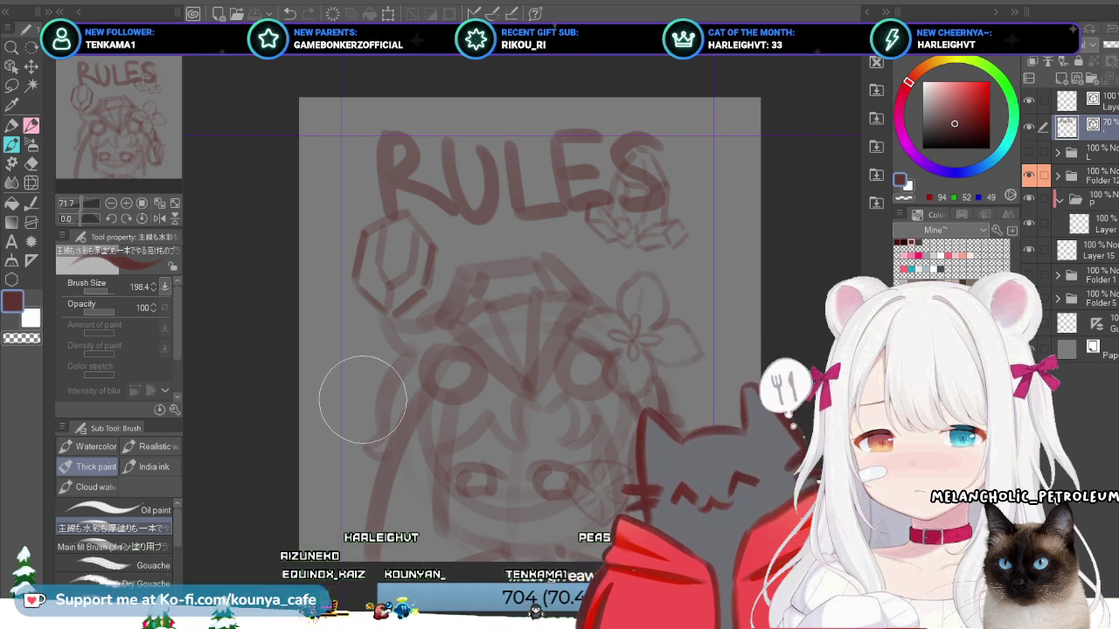
key("alt+bracketright")
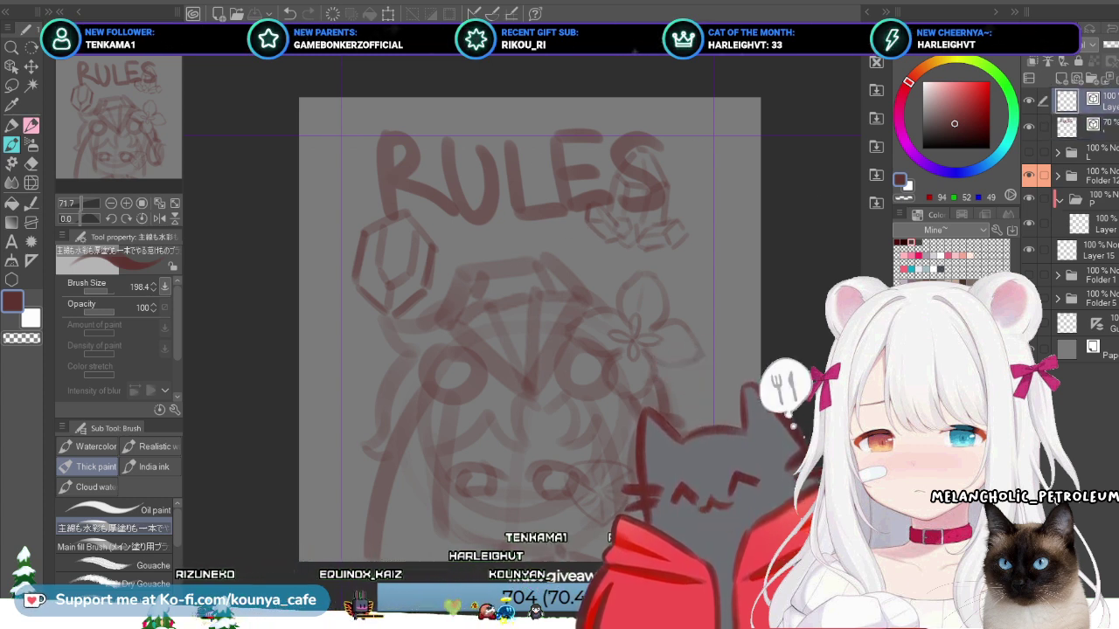
key("alt+bracketleft")
left_click(1060, 56)
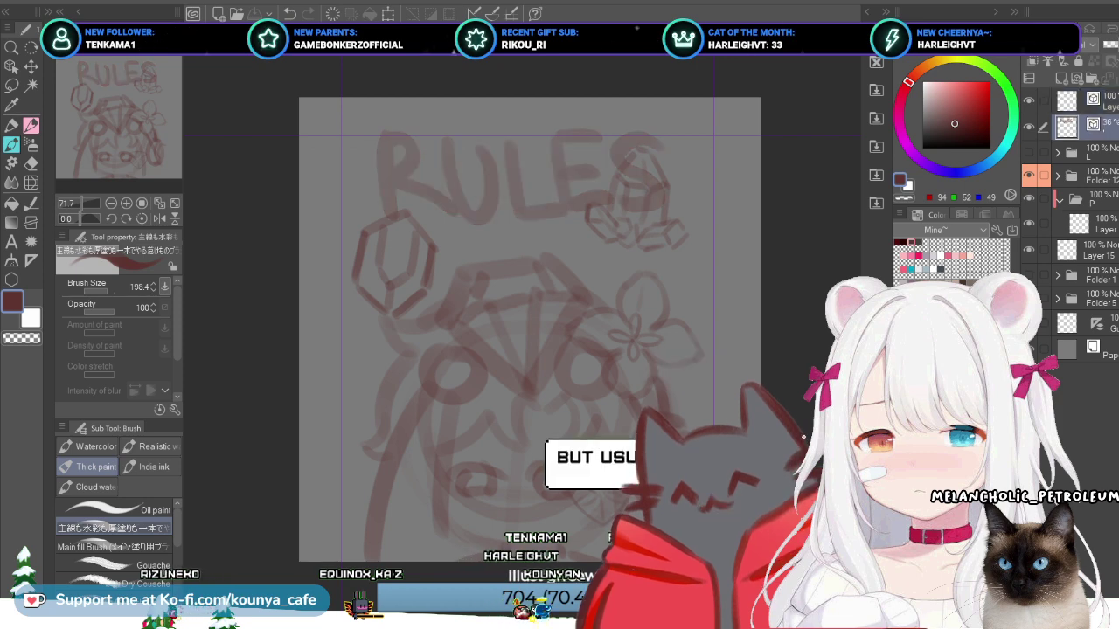
key("alt+bracketright")
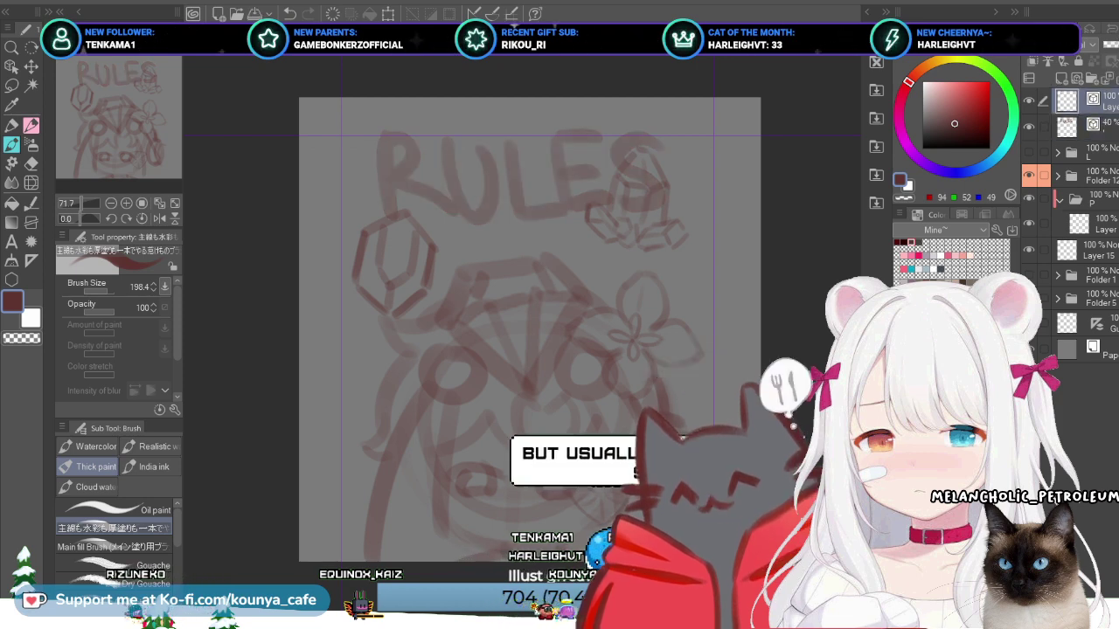
key("p")
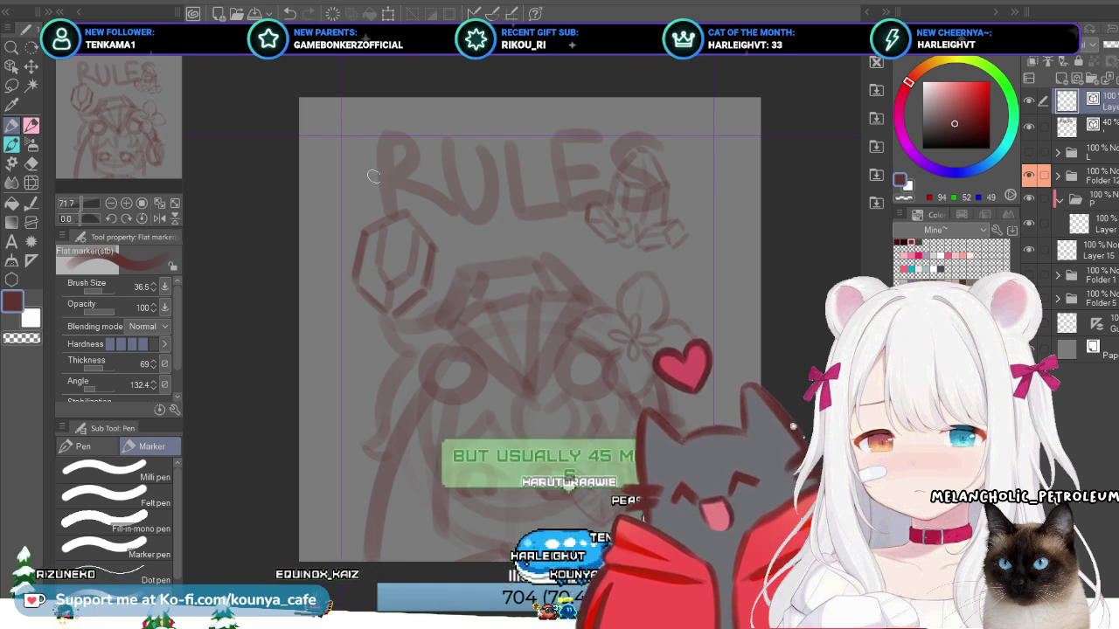
left_click_drag(370, 142, 375, 205)
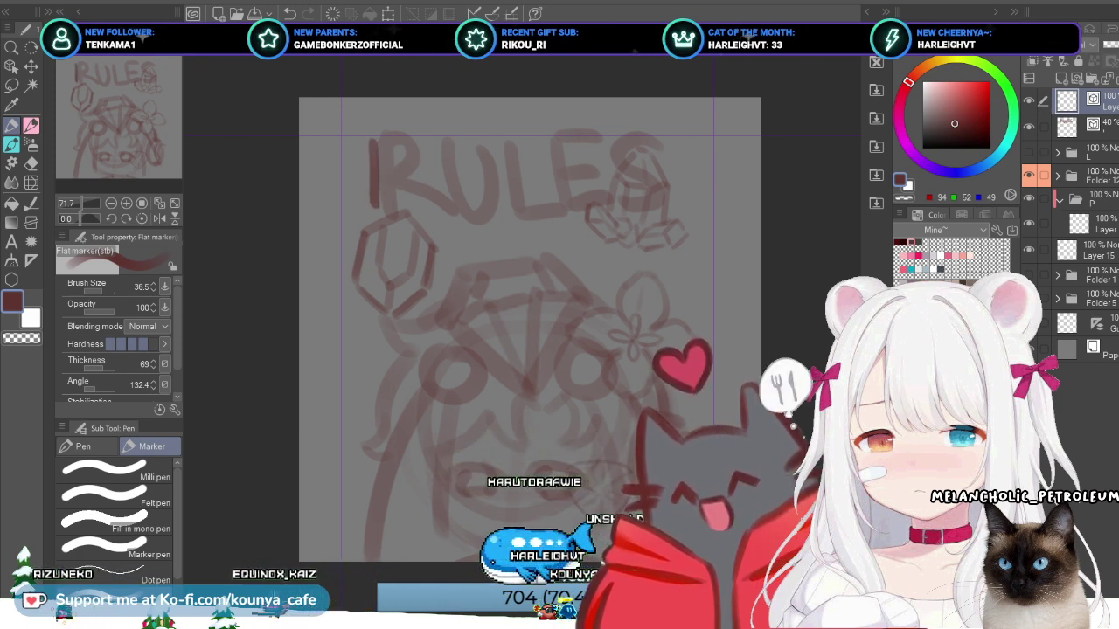
key("ctrl+z")
left_click_drag(389, 148, 358, 216)
key("ctrl+z")
Step: Hand-letter "CODA" with a thicker Flat marker of about 48.8 over the start of the faded RULES title
key("bracketright")
key("bracketright")
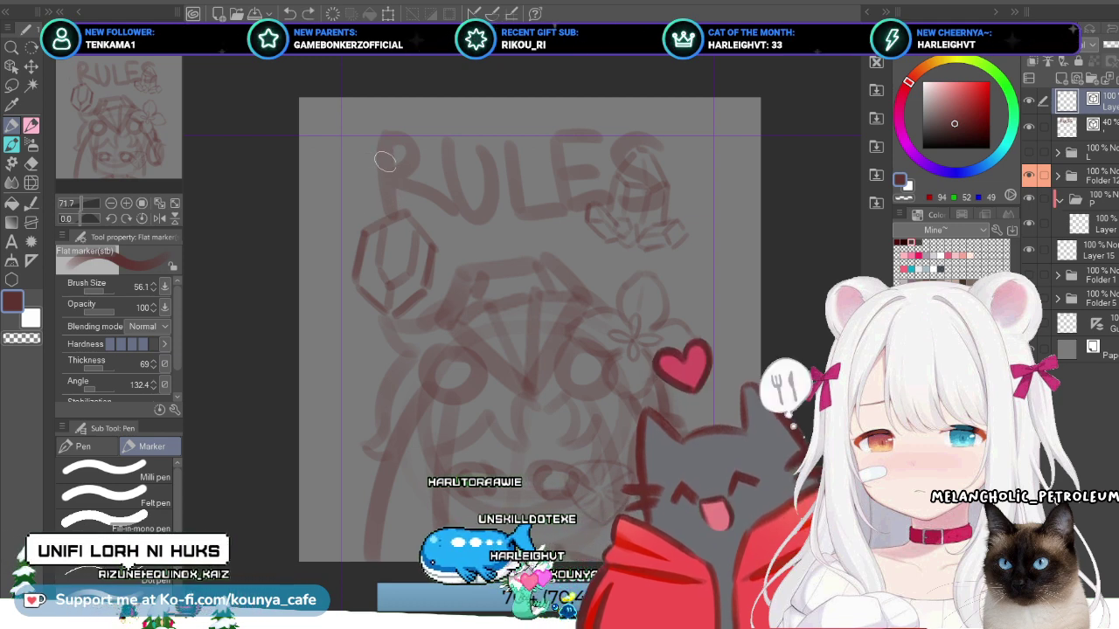
mouse_move(407, 152)
left_mouse_down()
mouse_move(365, 178)
mouse_move(409, 214)
left_mouse_up()
key("ctrl+z")
left_click_drag(397, 147, 409, 203)
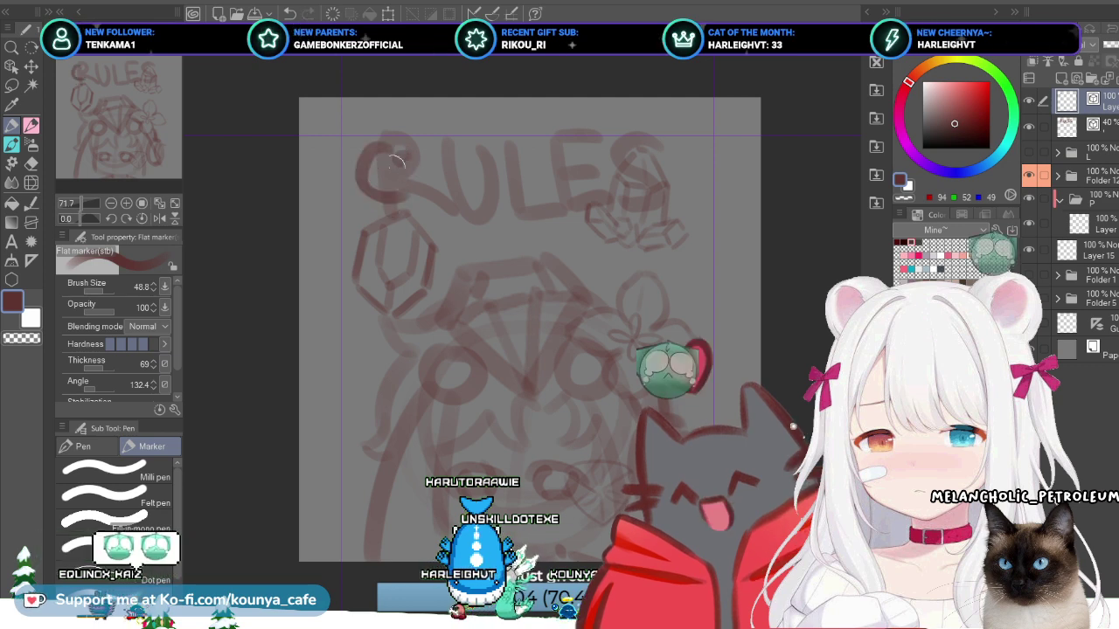
left_click_drag(402, 155, 409, 194)
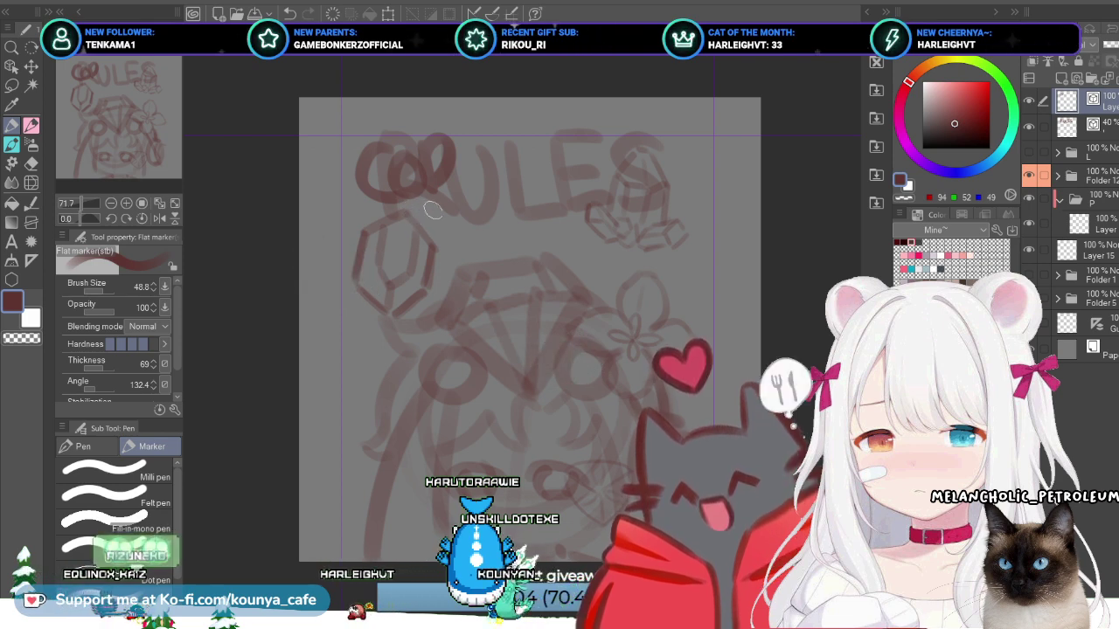
key("ctrl+z")
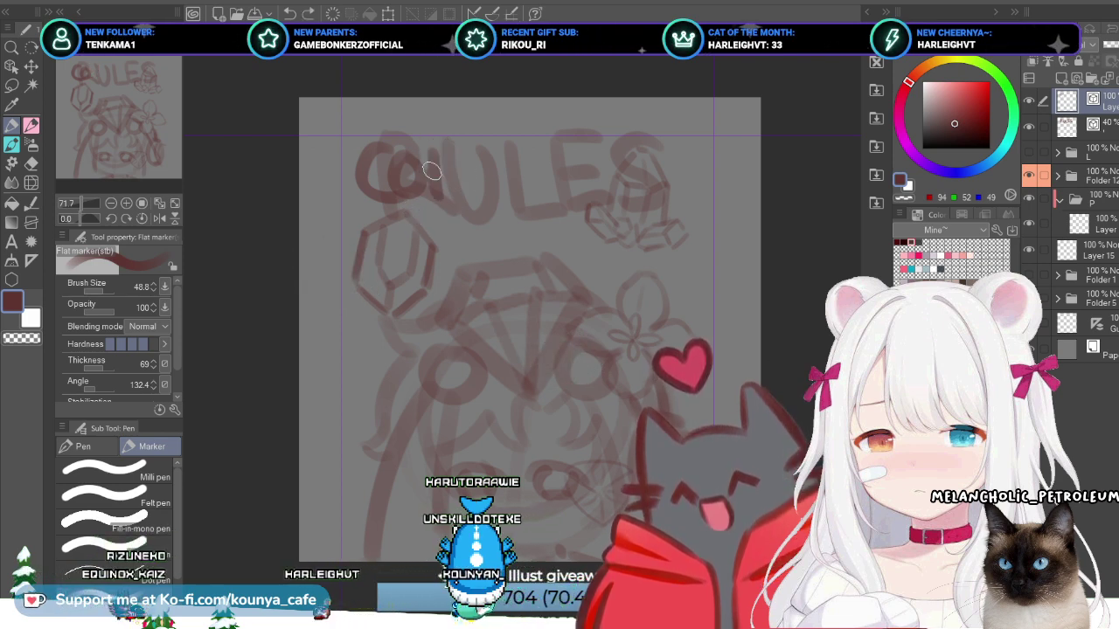
mouse_move(461, 159)
left_mouse_down()
mouse_move(448, 192)
mouse_move(433, 162)
mouse_move(446, 150)
mouse_move(449, 182)
mouse_move(480, 172)
mouse_move(486, 144)
mouse_move(477, 156)
mouse_move(500, 194)
mouse_move(477, 187)
mouse_move(503, 201)
left_mouse_up()
key("ctrl+z")
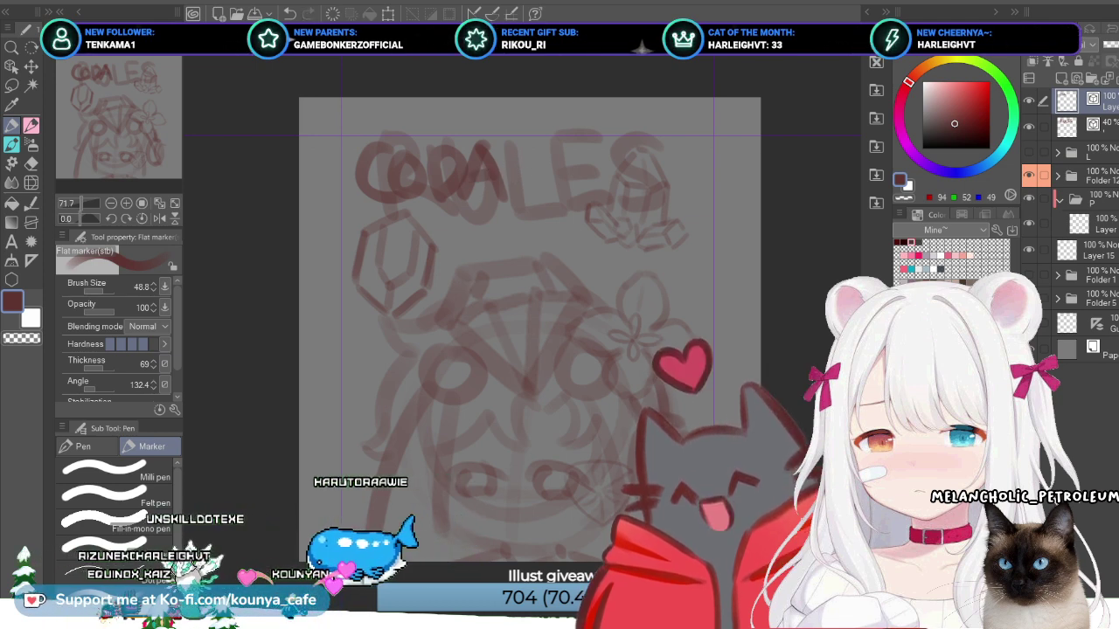
Step: Complete the title by lettering "SHOP" after CODA with the marker at size 53.5, redrawing the final P
left_click_drag(532, 149, 522, 175)
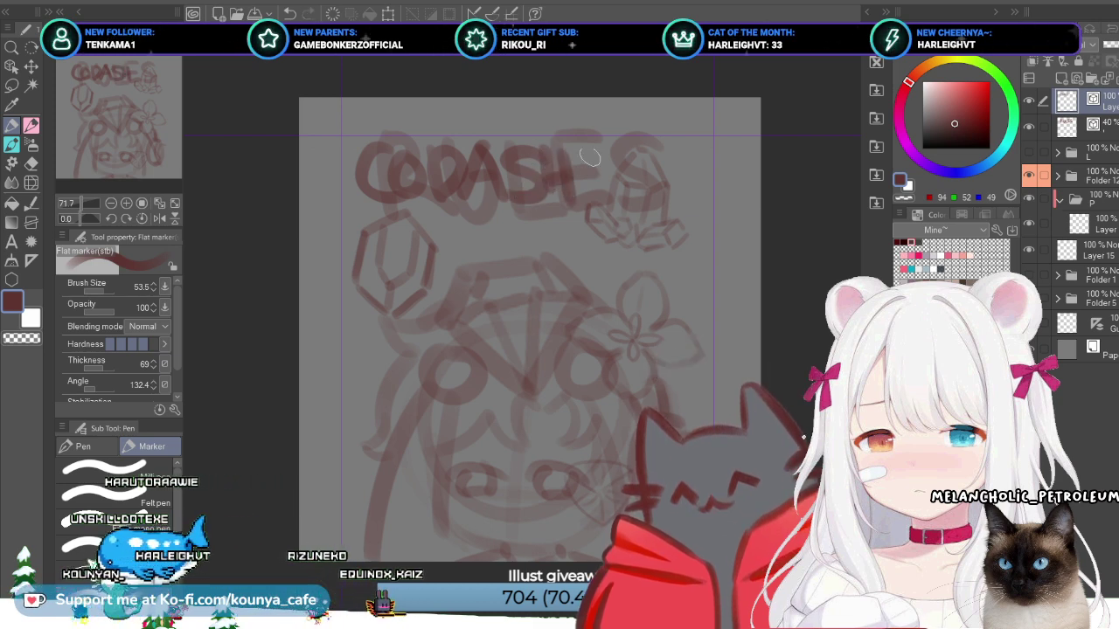
left_click_drag(589, 162, 574, 152)
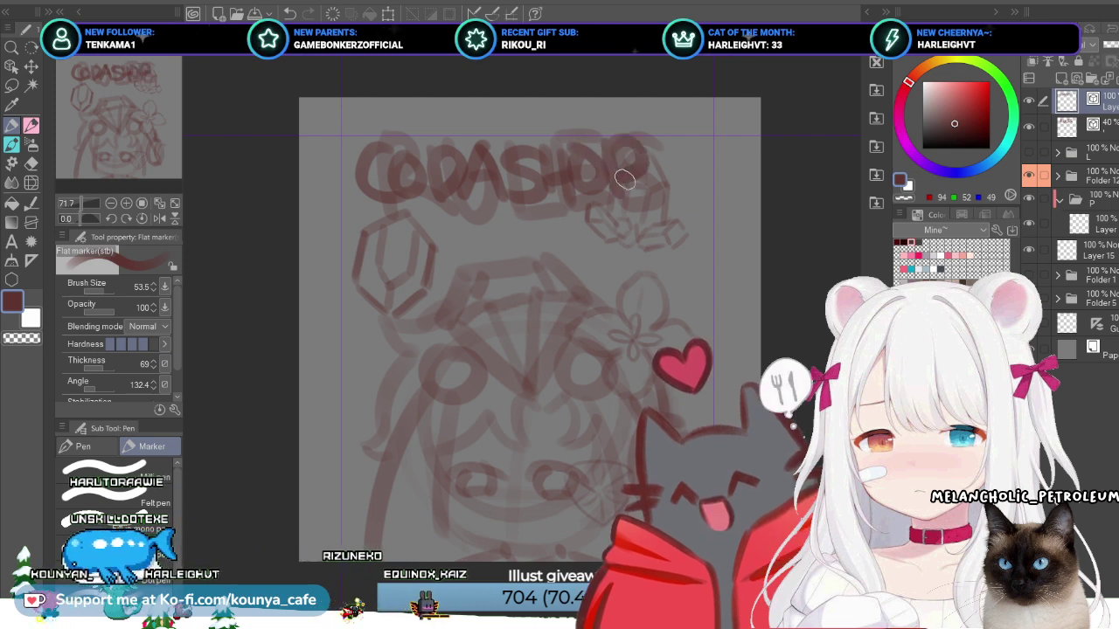
key("ctrl+z")
left_click_drag(619, 203, 617, 144)
left_click_drag(617, 146, 623, 181)
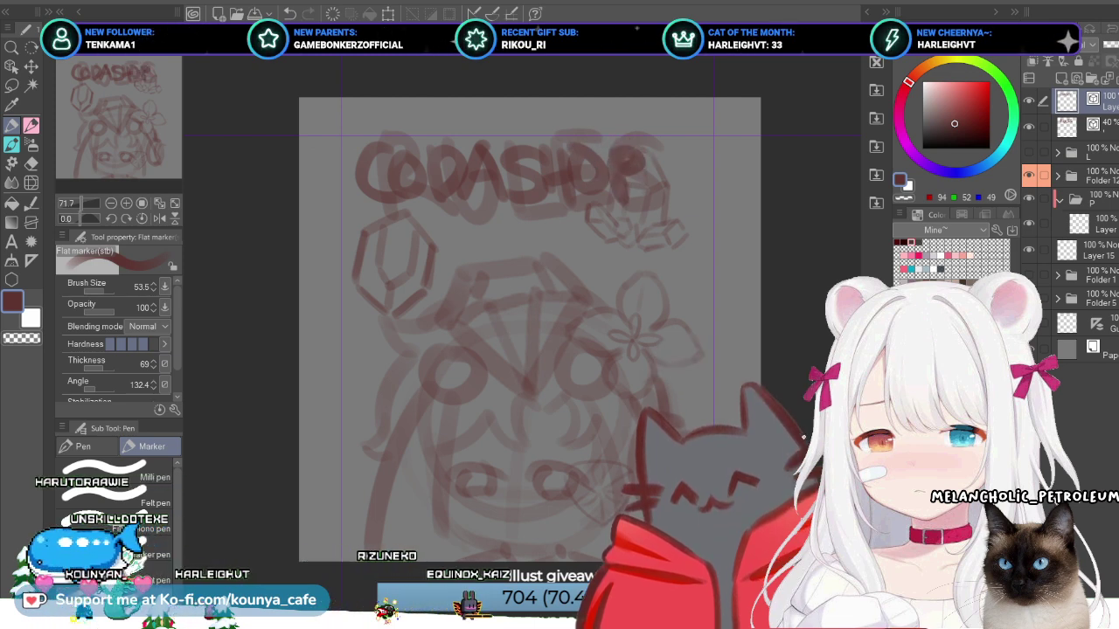
Step: Delete the 40% opacity RULES lettering layer and select the CODASHOP lettering layer
key("alt+bracketleft")
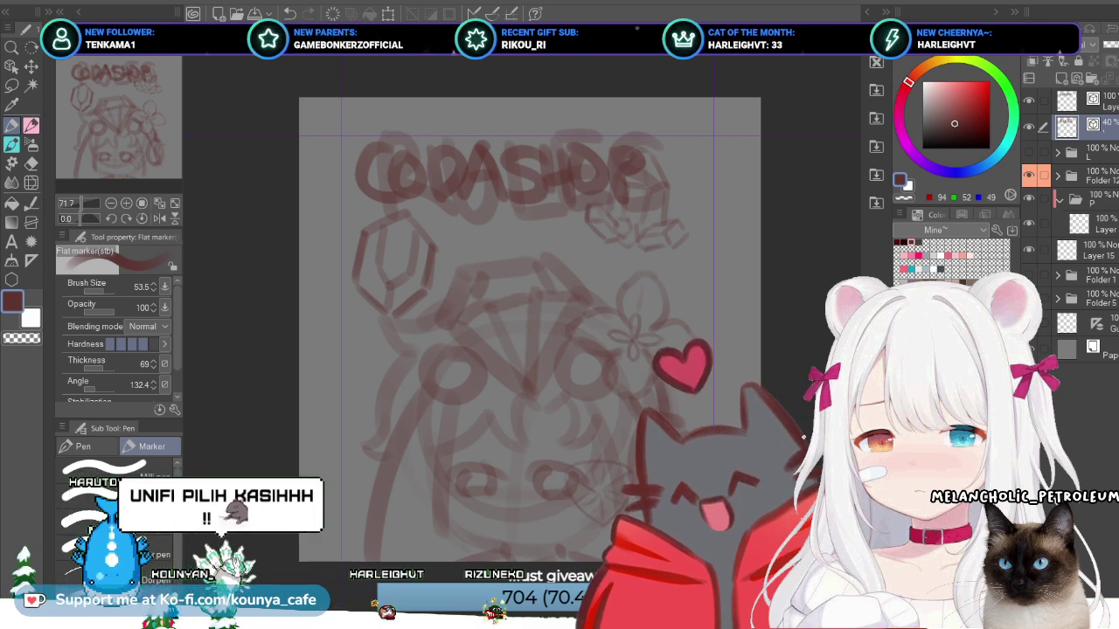
key("Delete")
left_click(1084, 100)
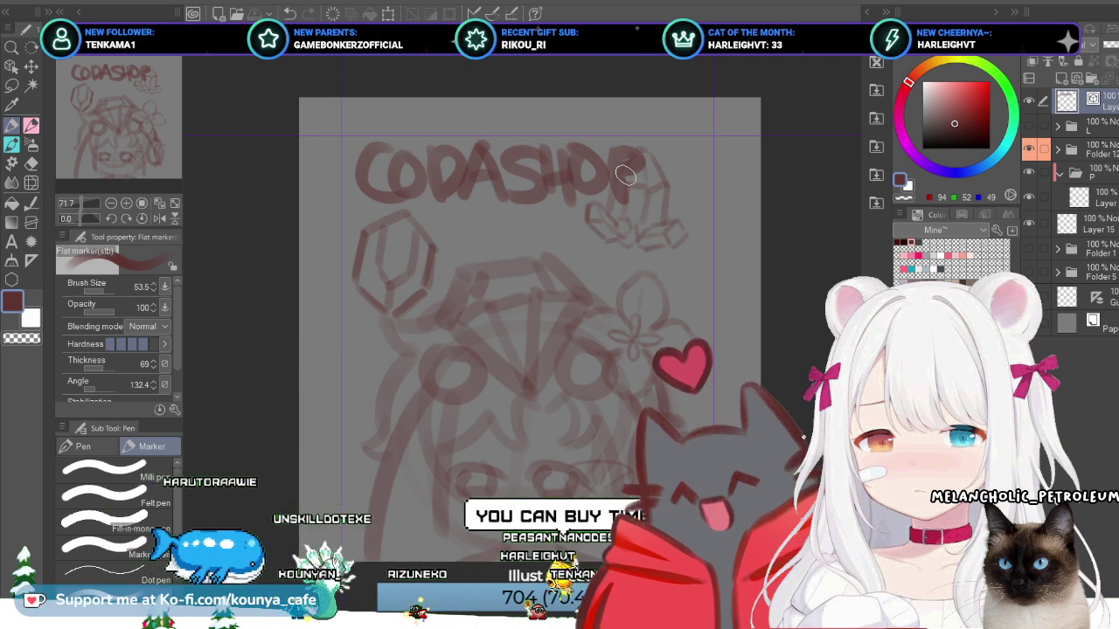
Step: Scale the CODASHOP lettering to 103%, centre it between the vertical guides, and enlarge it slightly once more
key("ctrl+t")
left_click_drag(500, 175, 515, 175)
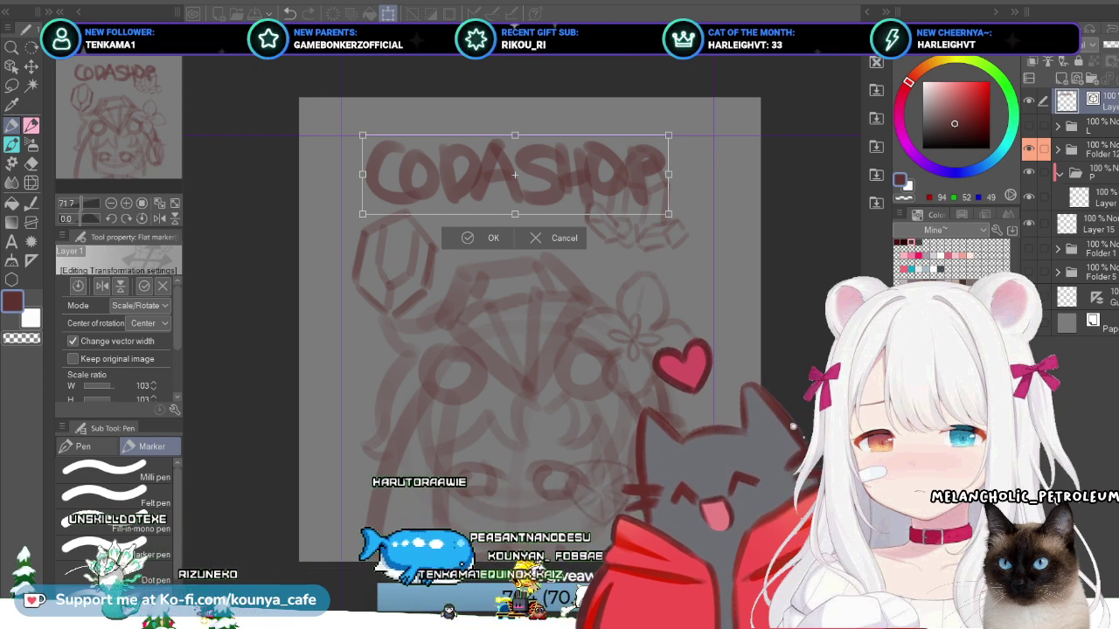
left_click_drag(514, 175, 523, 179)
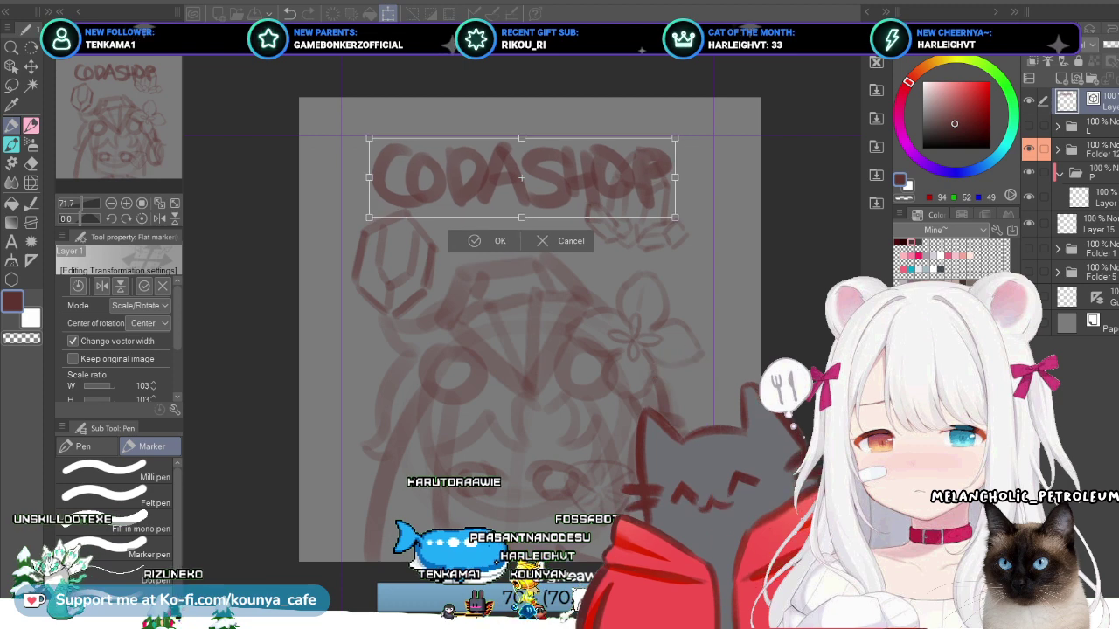
key("Return")
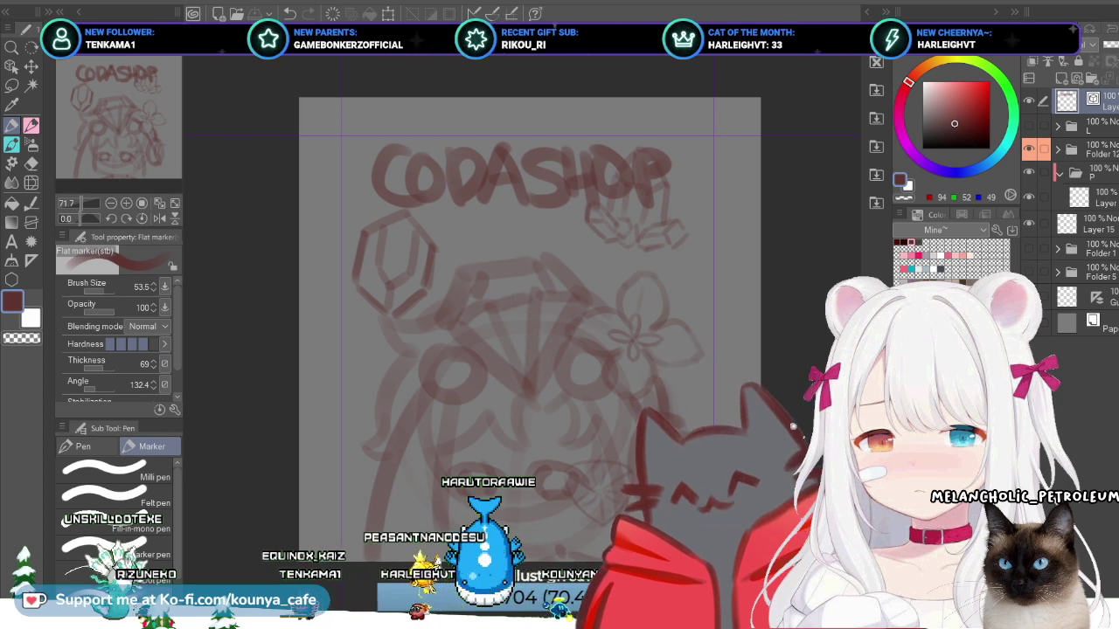
key("ctrl+t")
left_click_drag(674, 217, 683, 219)
key("Return")
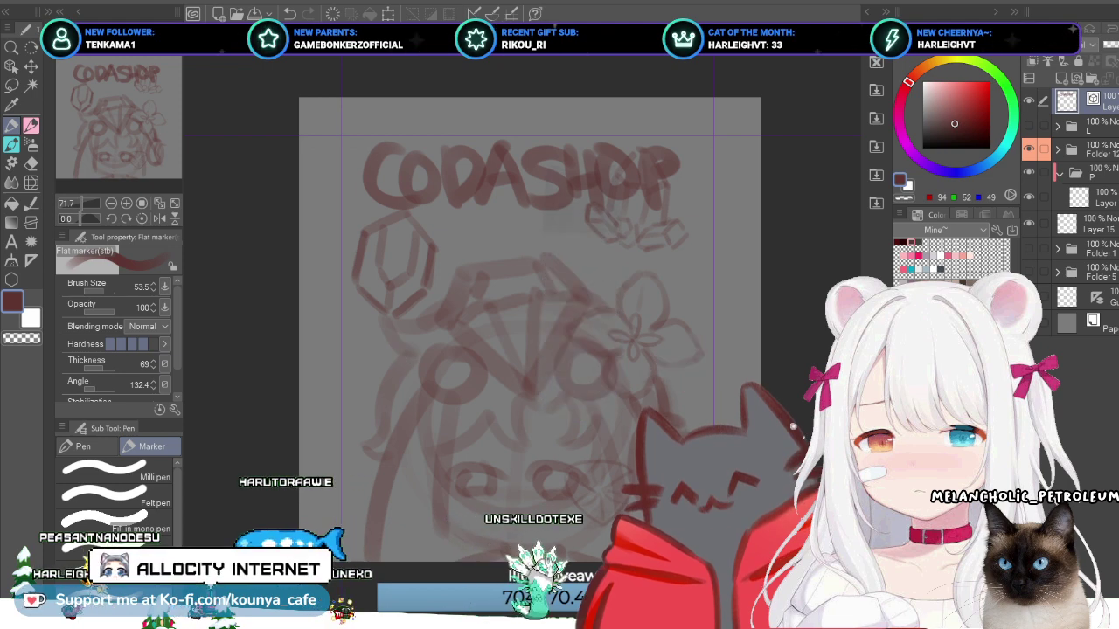
Step: Expand the L line-art folder, remove its L 2 layer, and show the folder's line art
key("alt+bracketleft")
key("v")
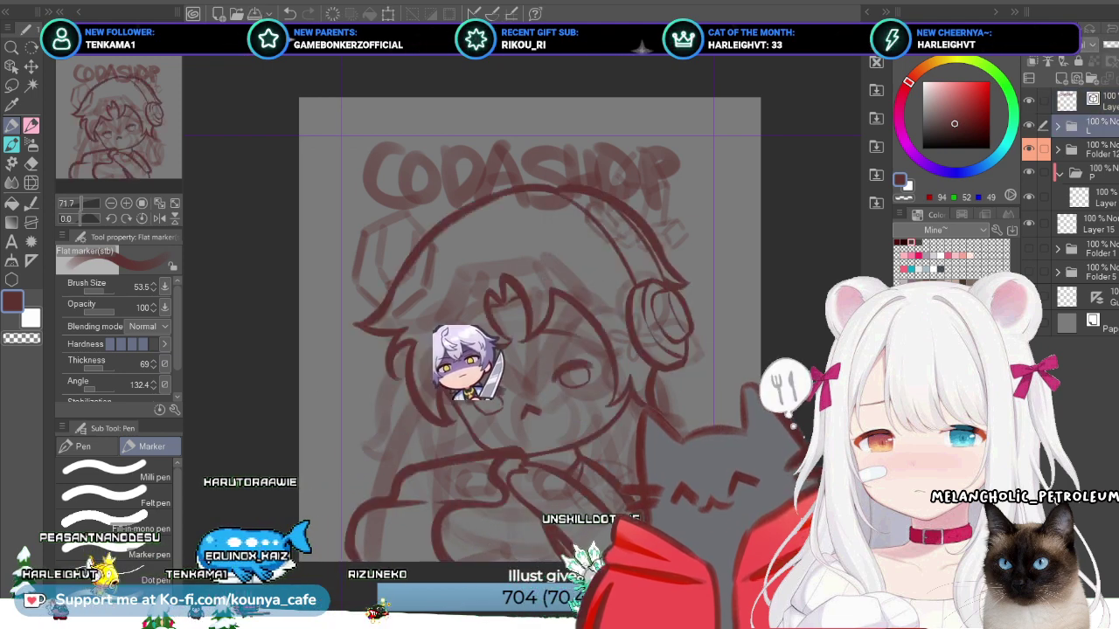
key("v")
key("alt+bracketleft")
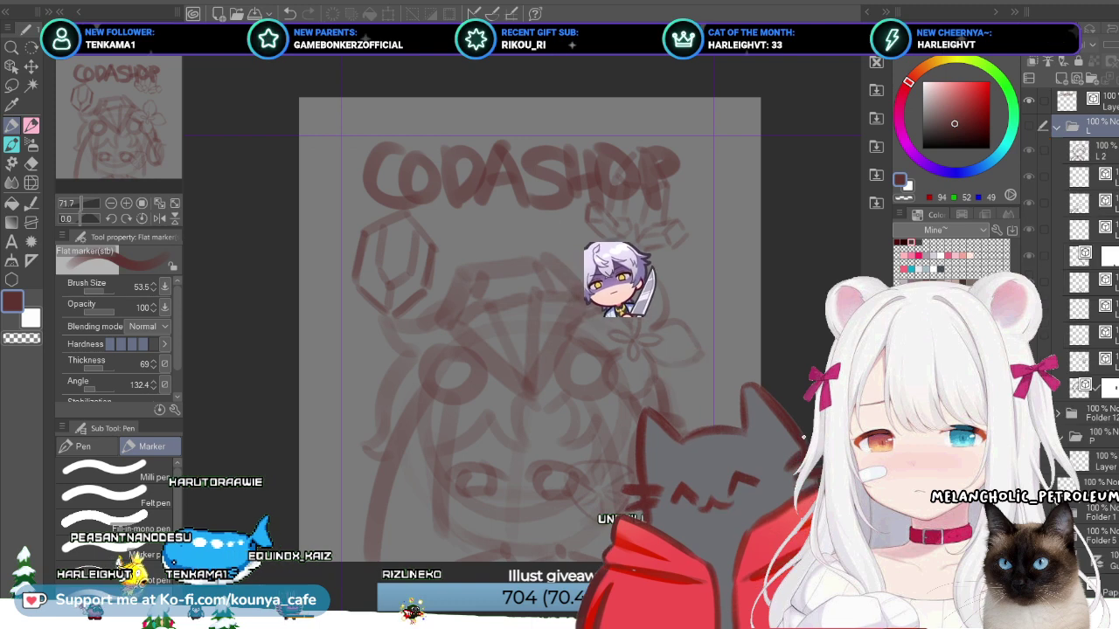
key("alt+bracketleft")
key("shift+alt+bracketleft")
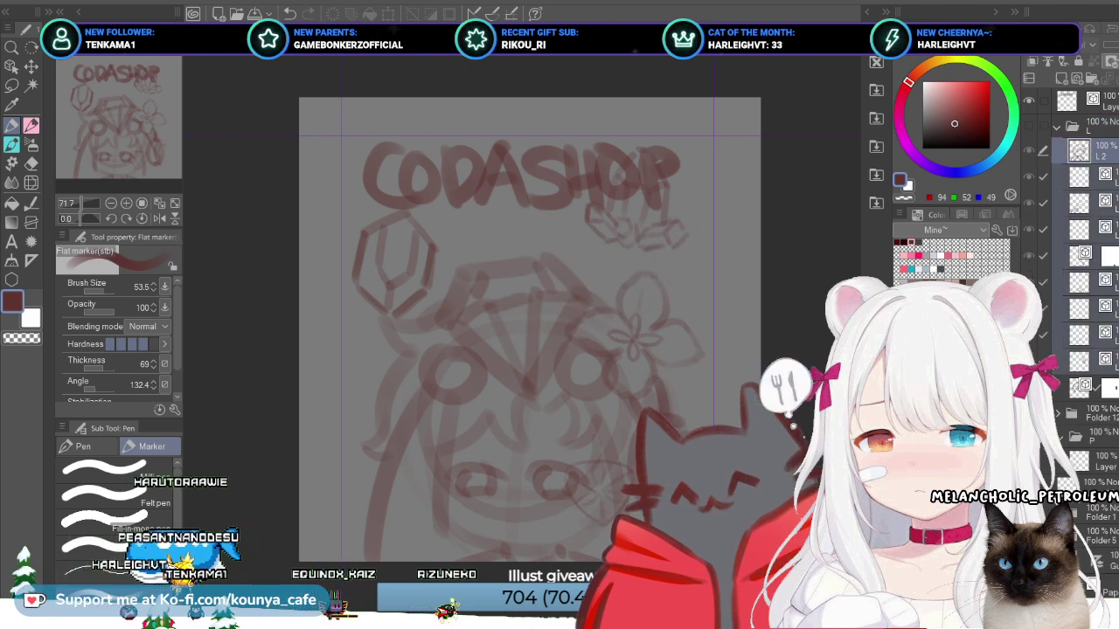
left_click(1092, 360)
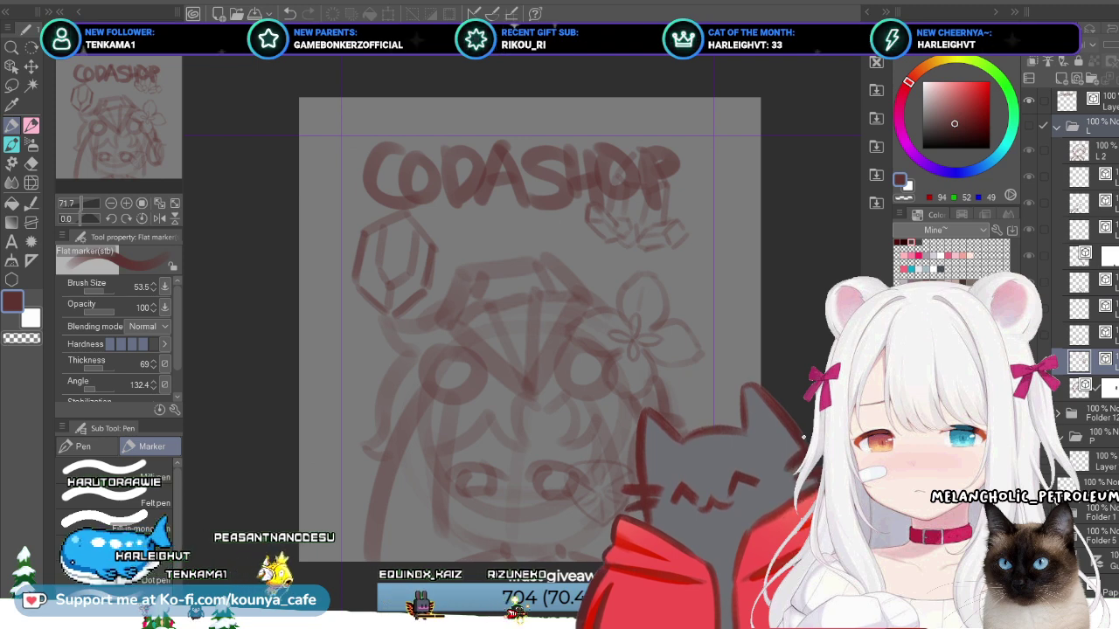
key("ctrl+z")
key("alt+bracketright")
key("ctrl+e")
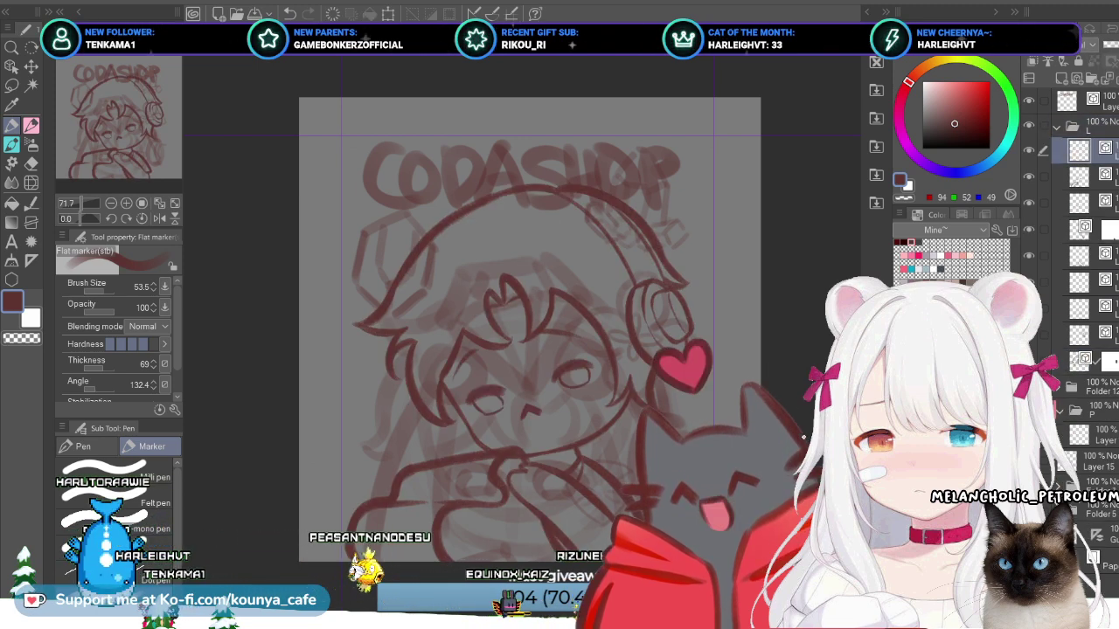
Step: Delete the old line-art layers in the L folder, keeping only the face outline curve
key("alt+bracketleft")
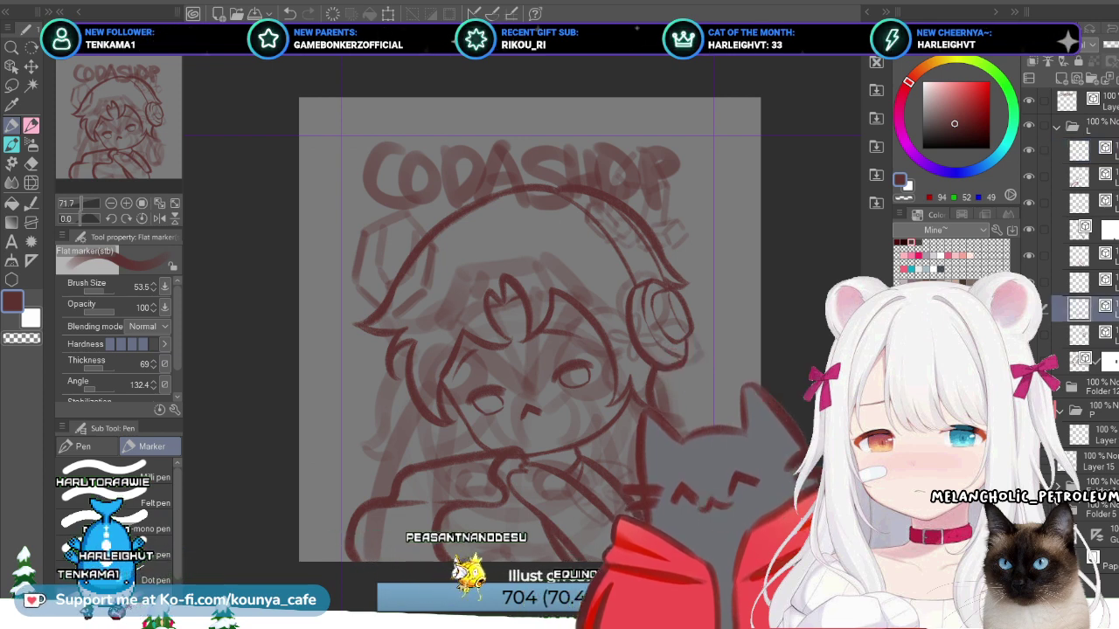
key("alt+bracketleft")
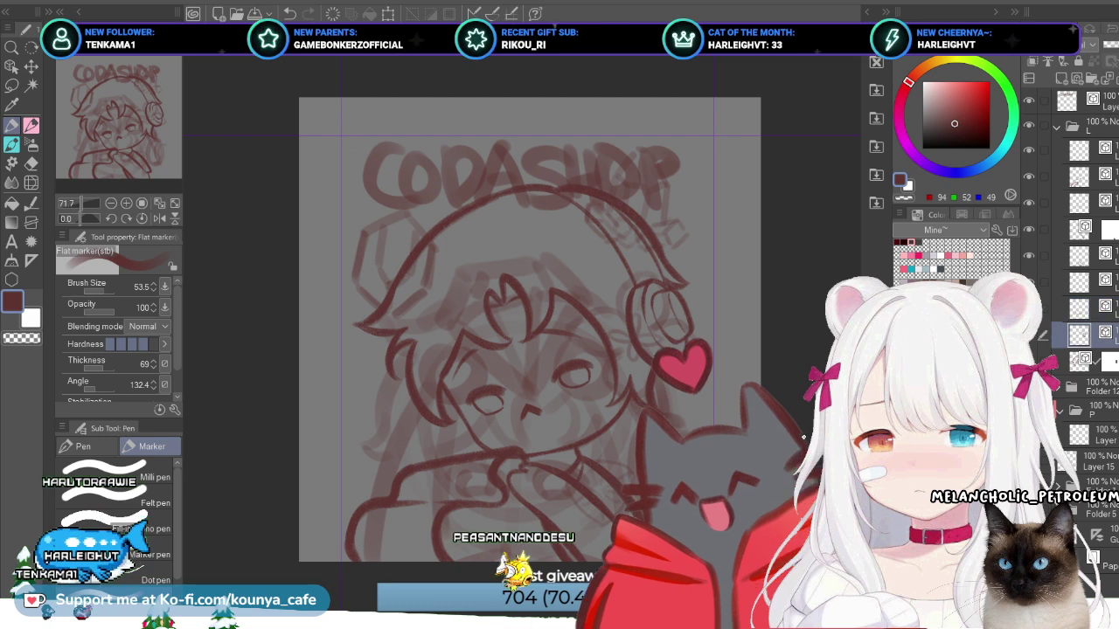
key("Delete")
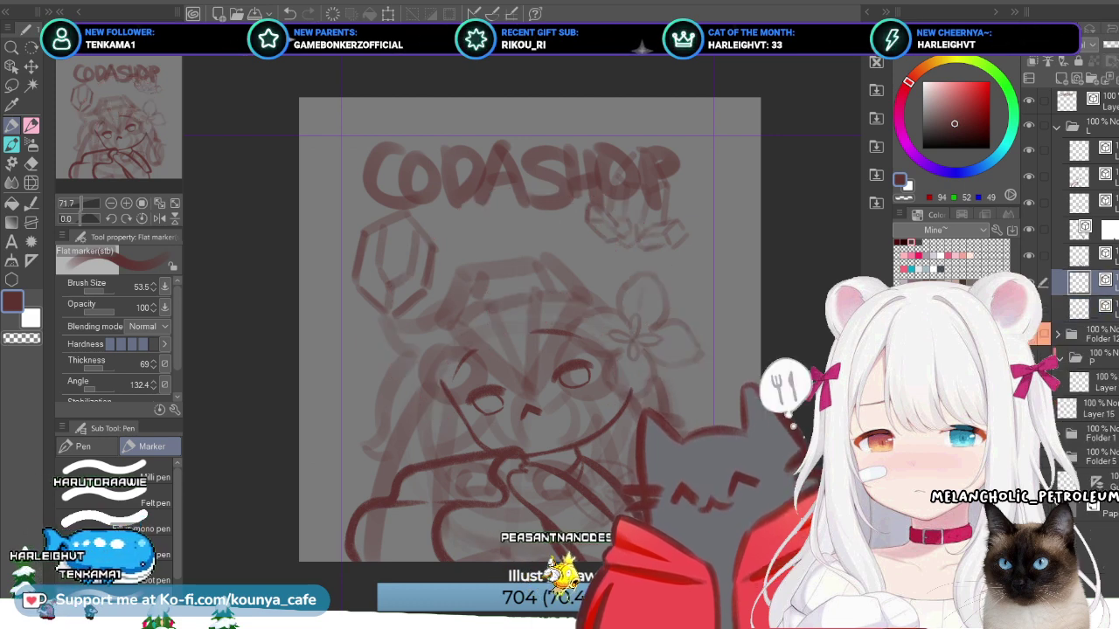
key("ctrl+z")
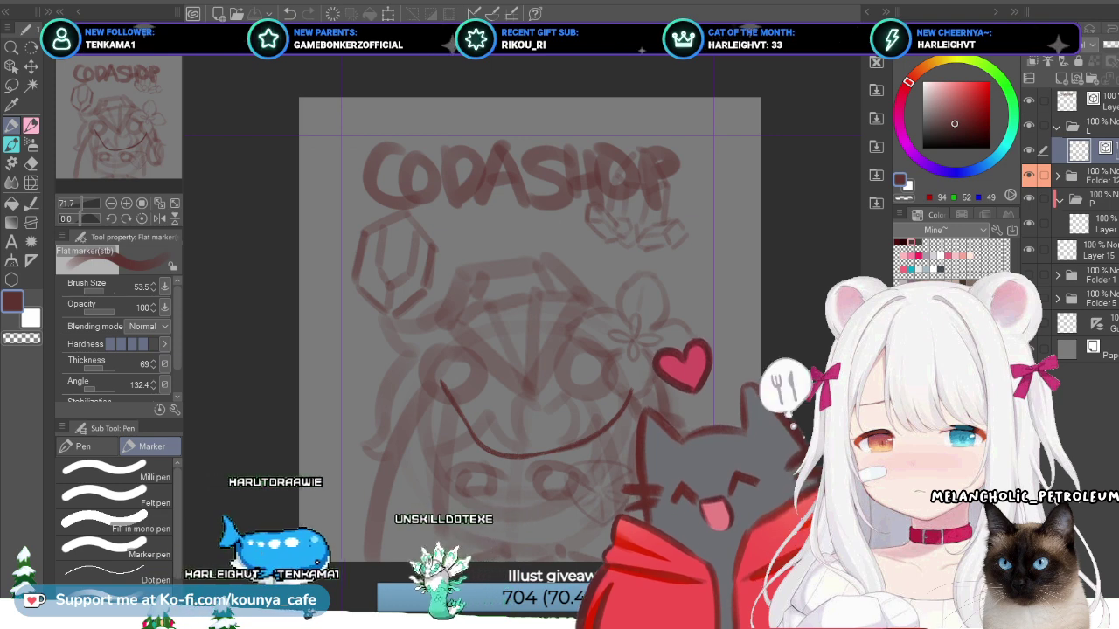
Step: Rotate the face outline clockwise, enlarge it slightly, and move it onto the lower face of the character sketch
key("ctrl+r")
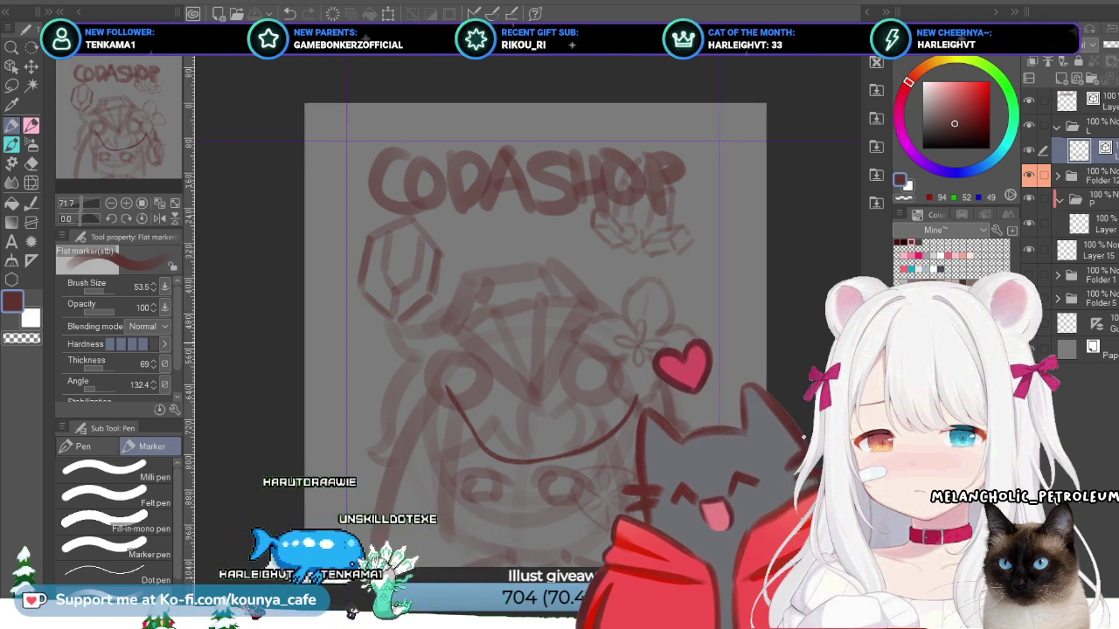
key("ctrl+r")
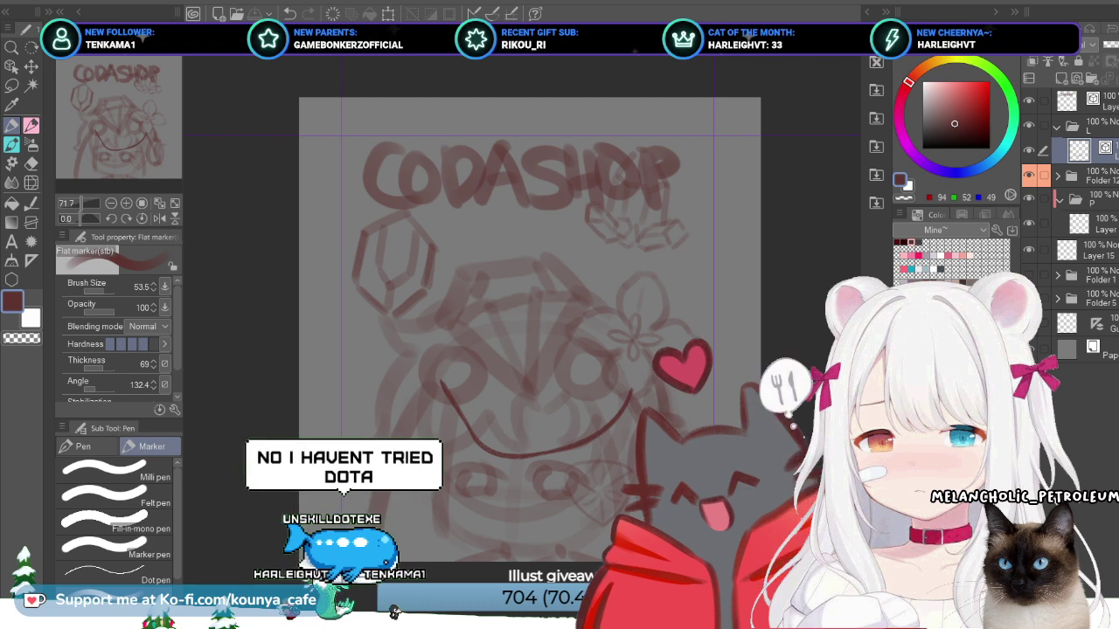
key("ctrl+t")
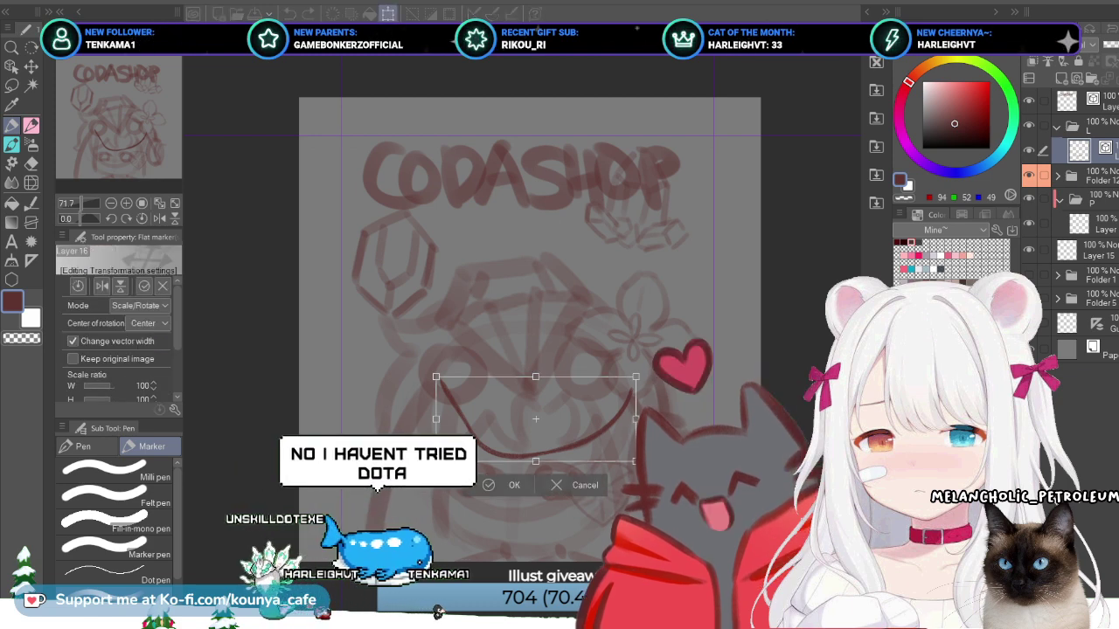
left_click_drag(438, 612, 481, 612)
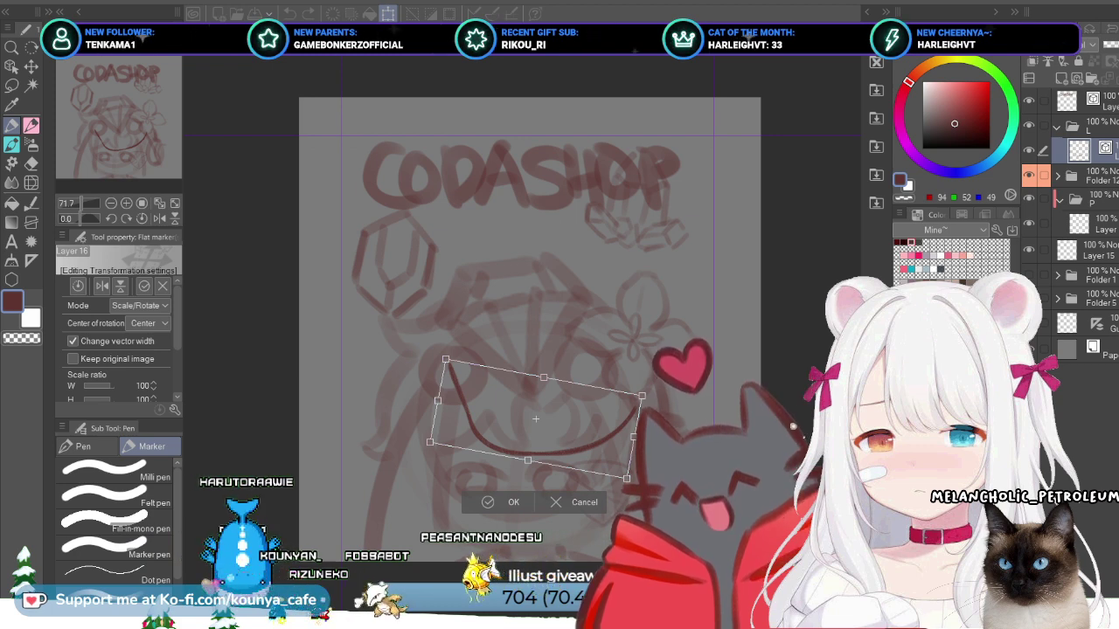
left_click_drag(536, 420, 510, 507)
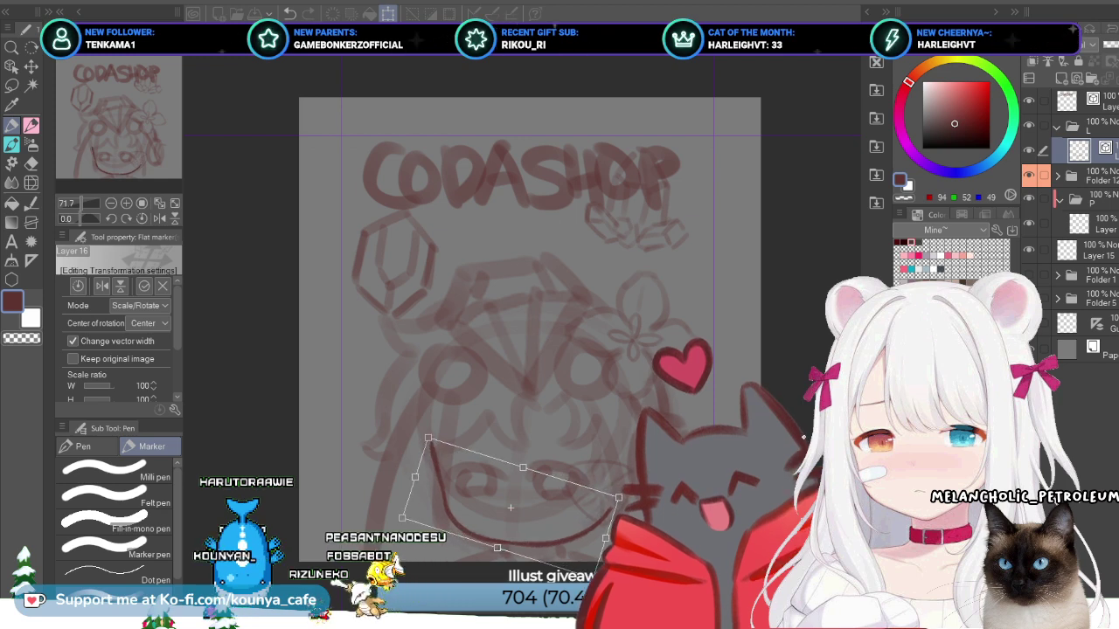
left_click_drag(629, 524, 628, 533)
left_click_drag(800, 433, 803, 436)
left_click_drag(635, 516, 636, 525)
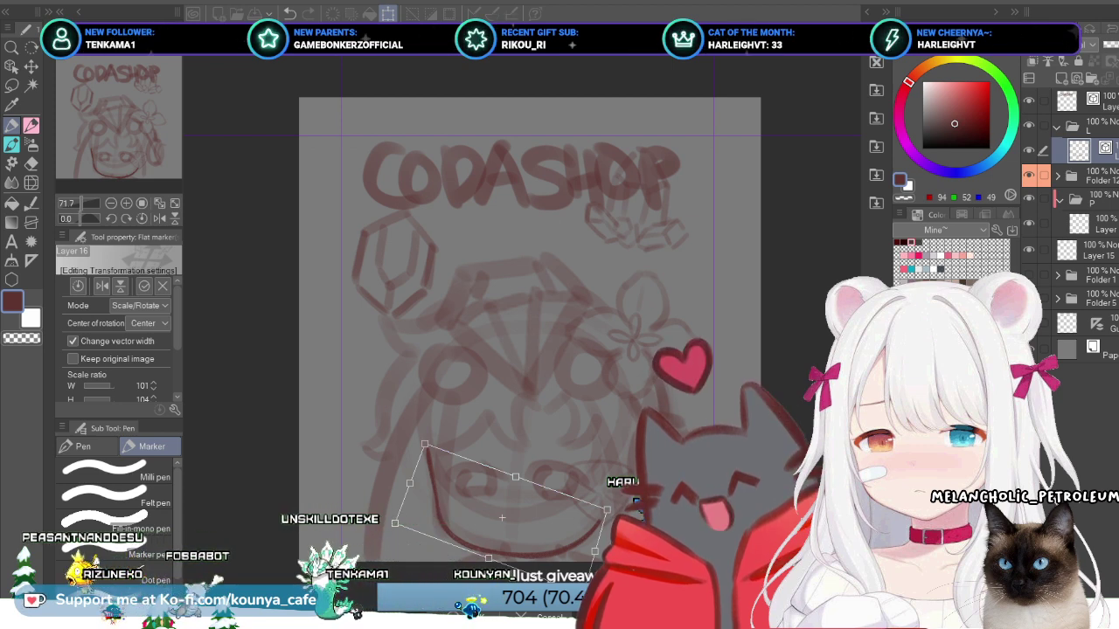
key("Return")
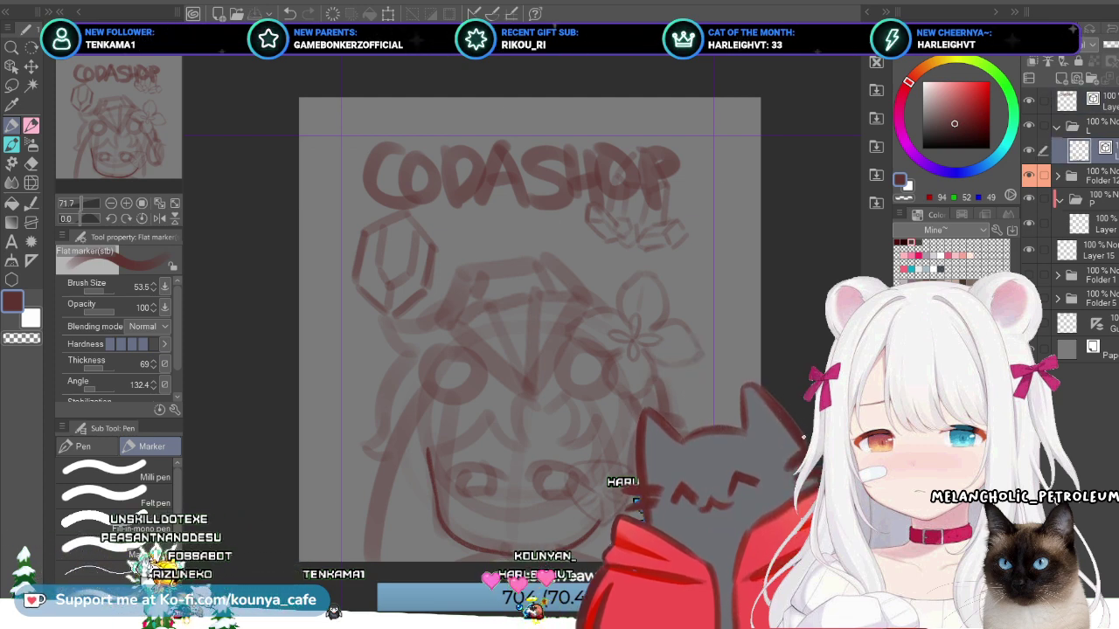
Step: Switch to the concept sketch sheet, hide Folder 12 and the Artist corner character sketch, and select Folder 9
key("ctrl+Tab")
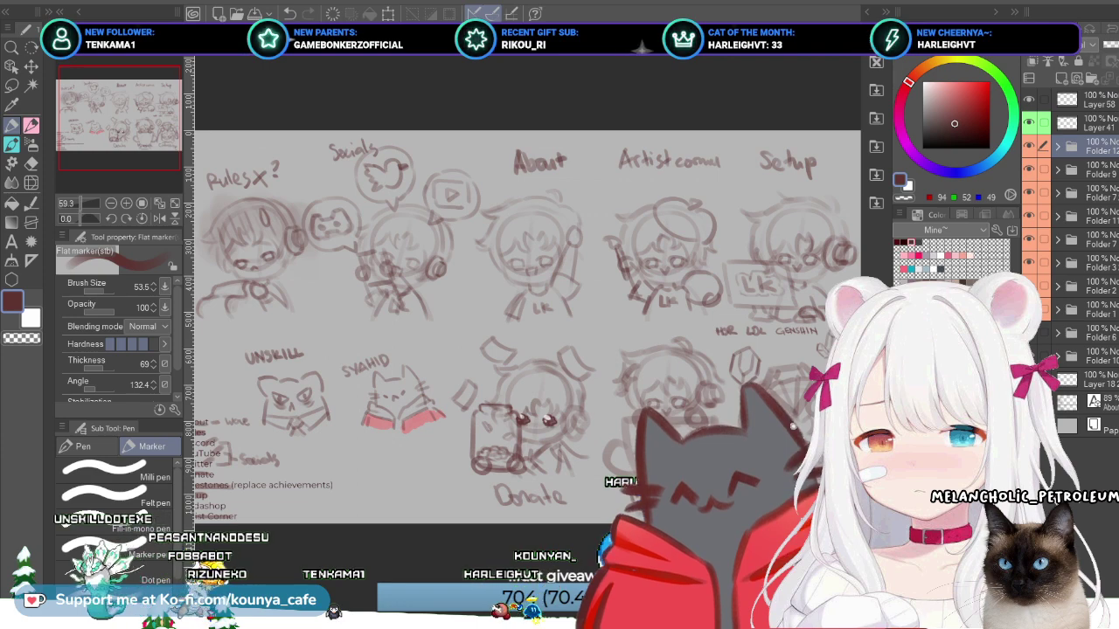
left_click(1084, 123)
left_click(1084, 146)
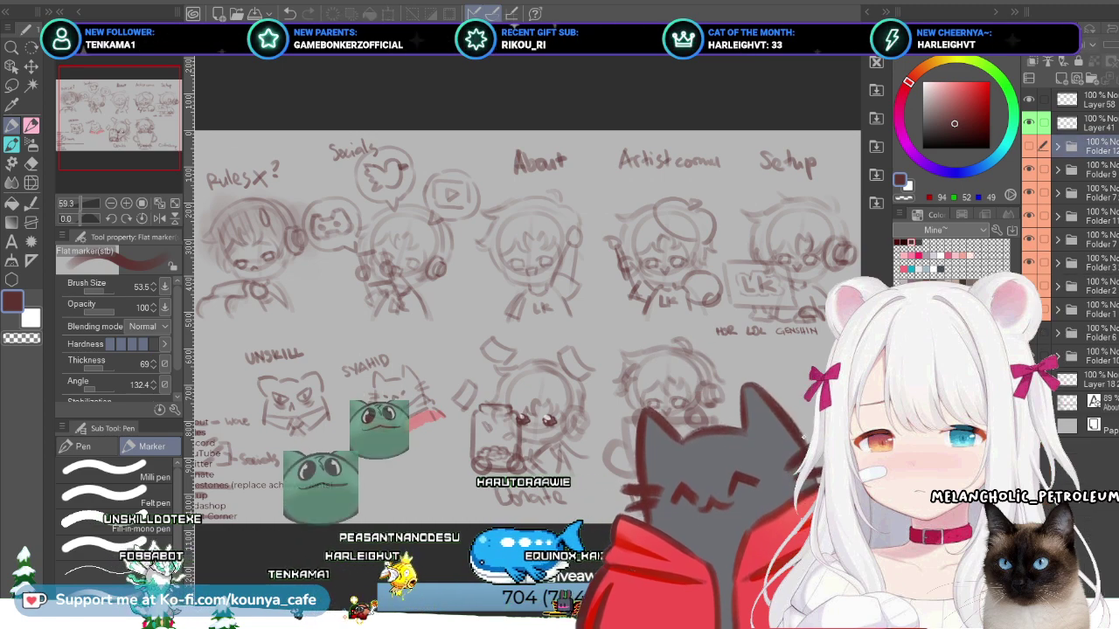
key("ctrl+z")
key("ctrl+z")
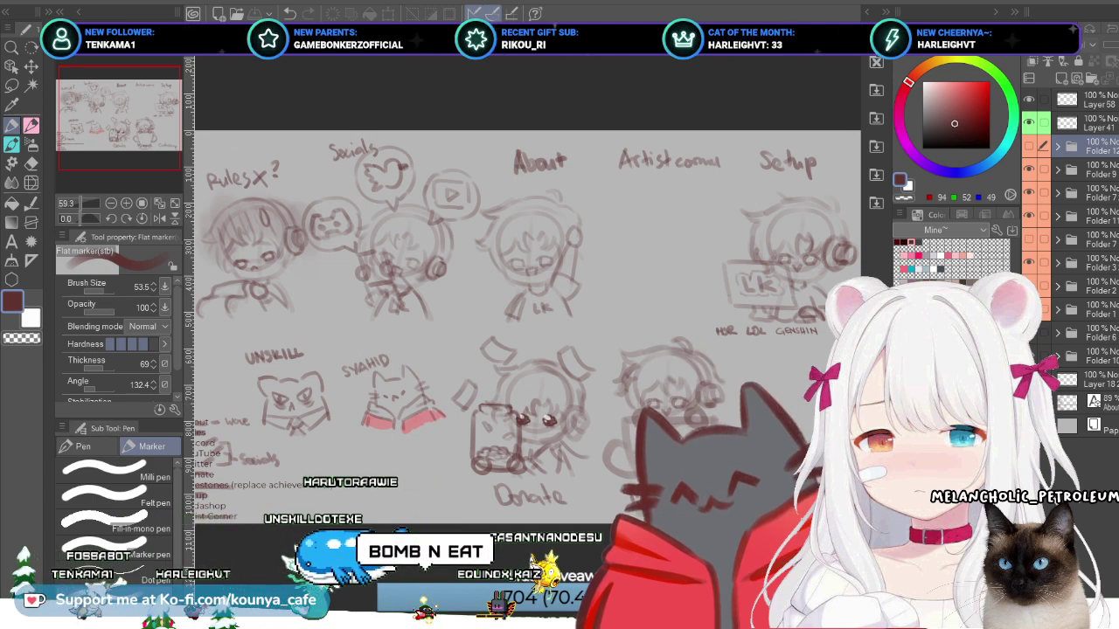
left_click(1084, 170)
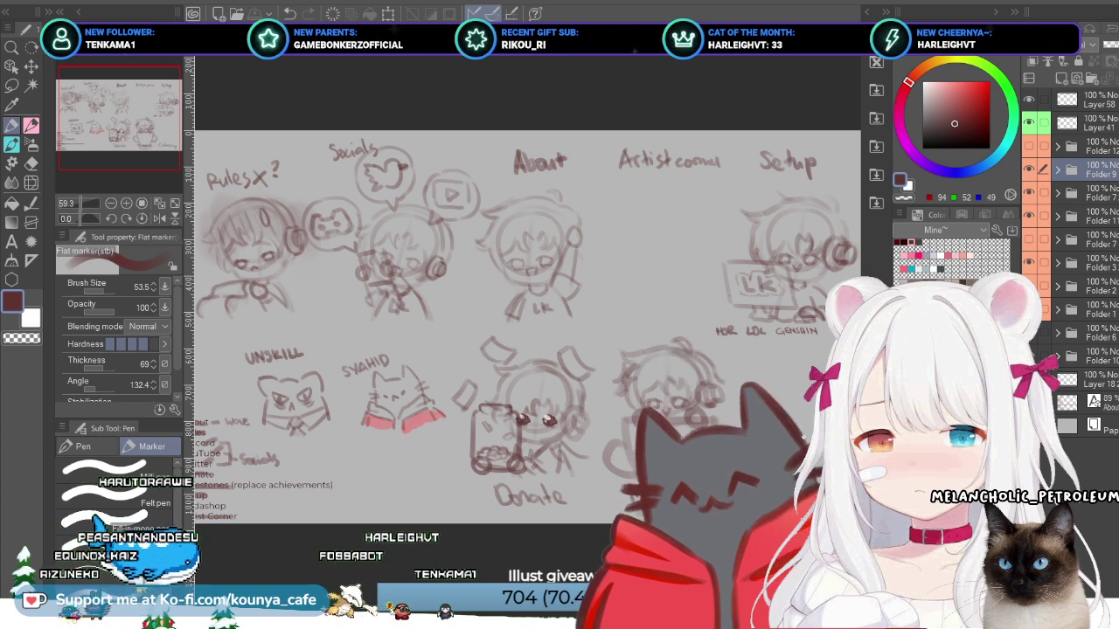
Step: Hide the Rules character sketch held in Folder 1 on the concept sketch sheet
left_click(1088, 216)
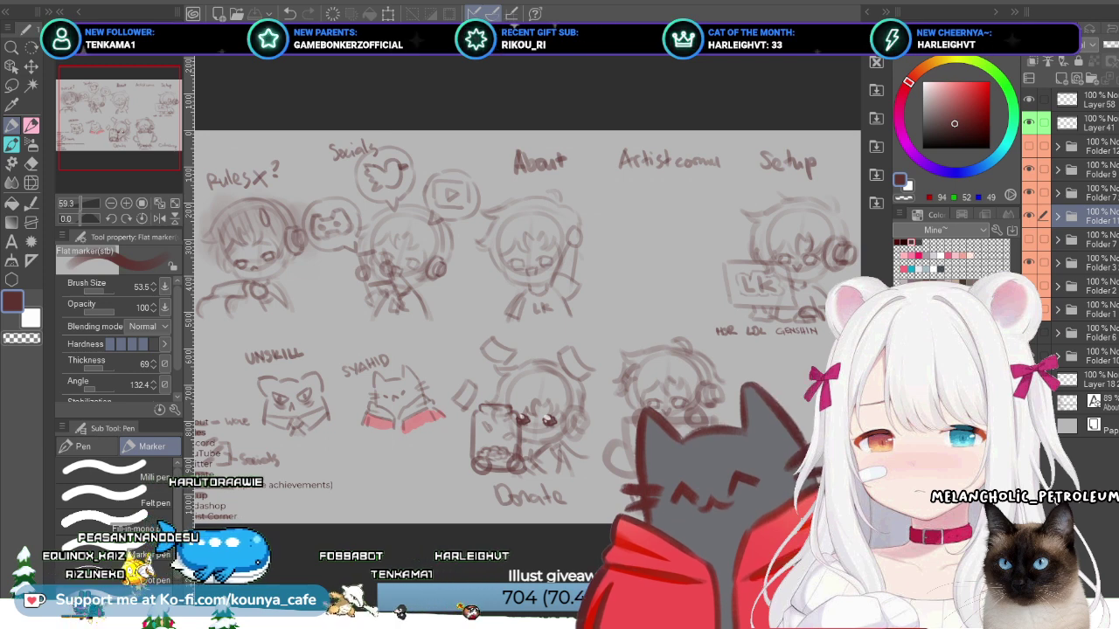
left_click(1088, 193)
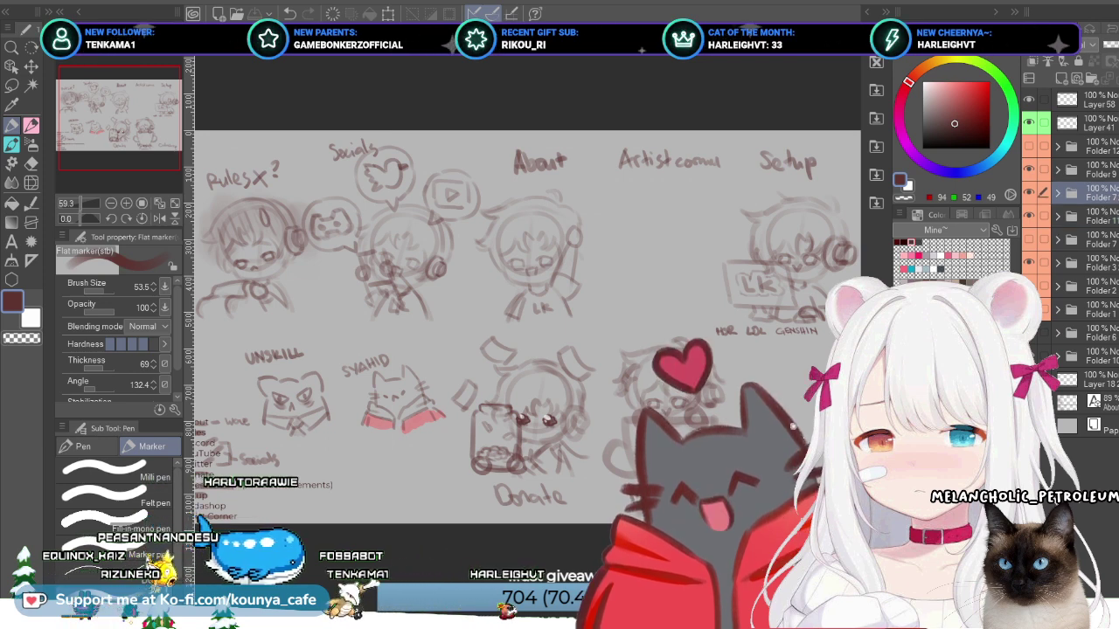
left_click(1058, 310)
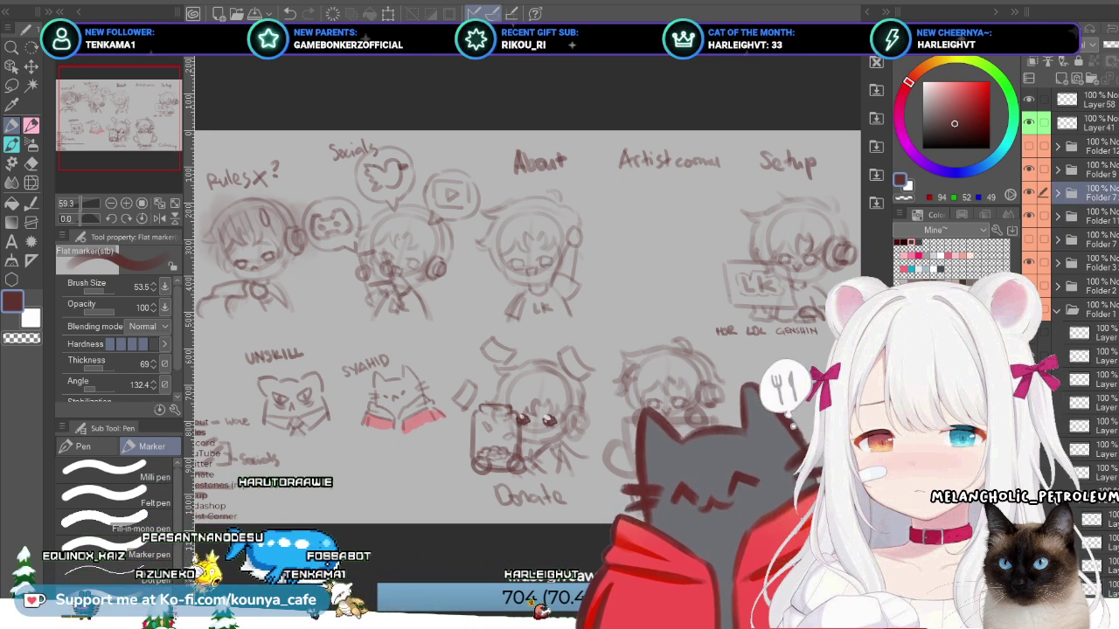
left_click(1028, 333)
left_click(1057, 310)
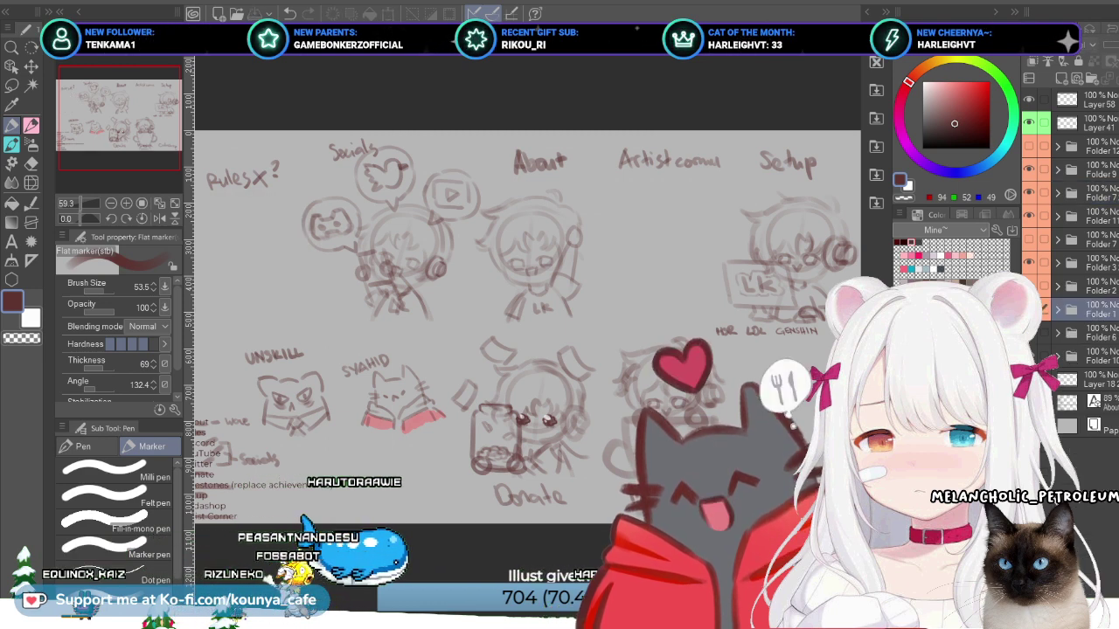
Step: Hide the About character sketch and select Folder 9, keeping that folder's sketch visible
left_click(1084, 286)
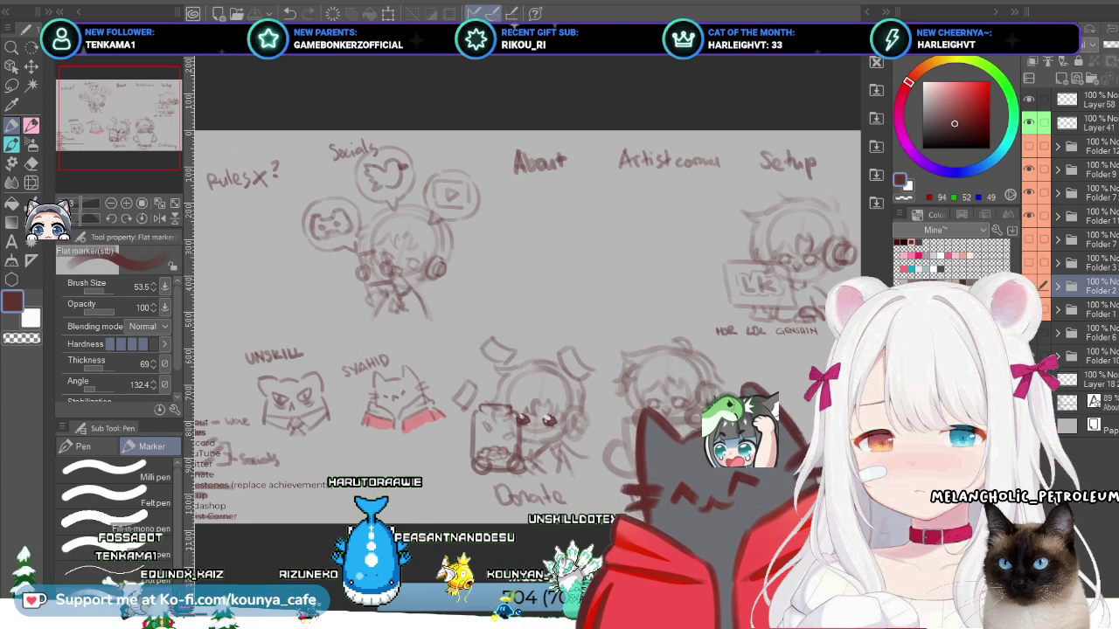
left_click(1084, 214)
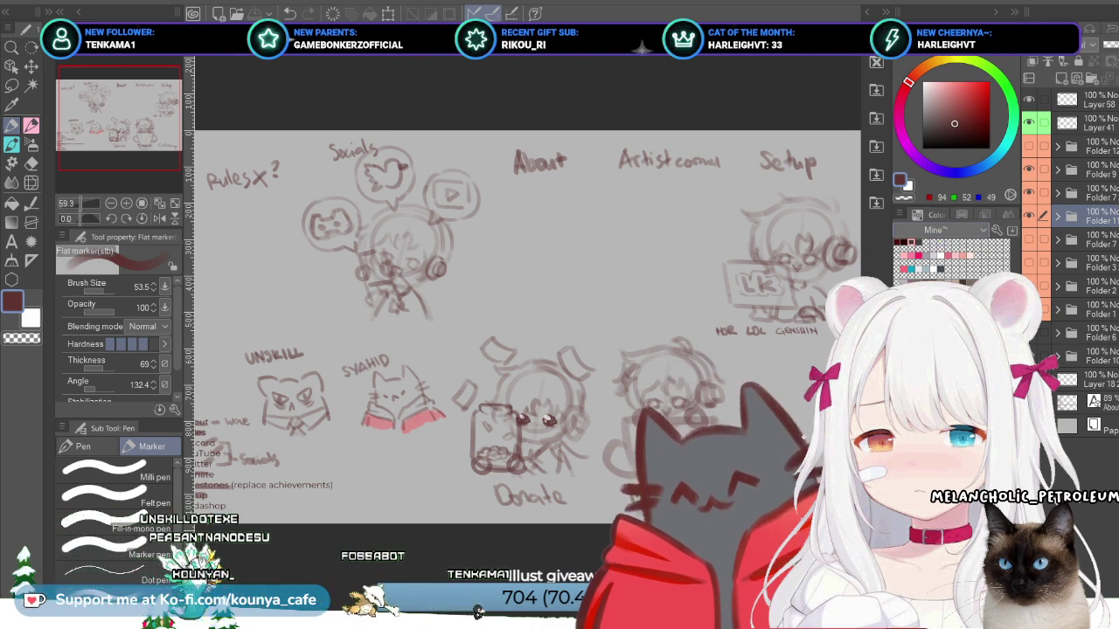
left_click(1088, 171)
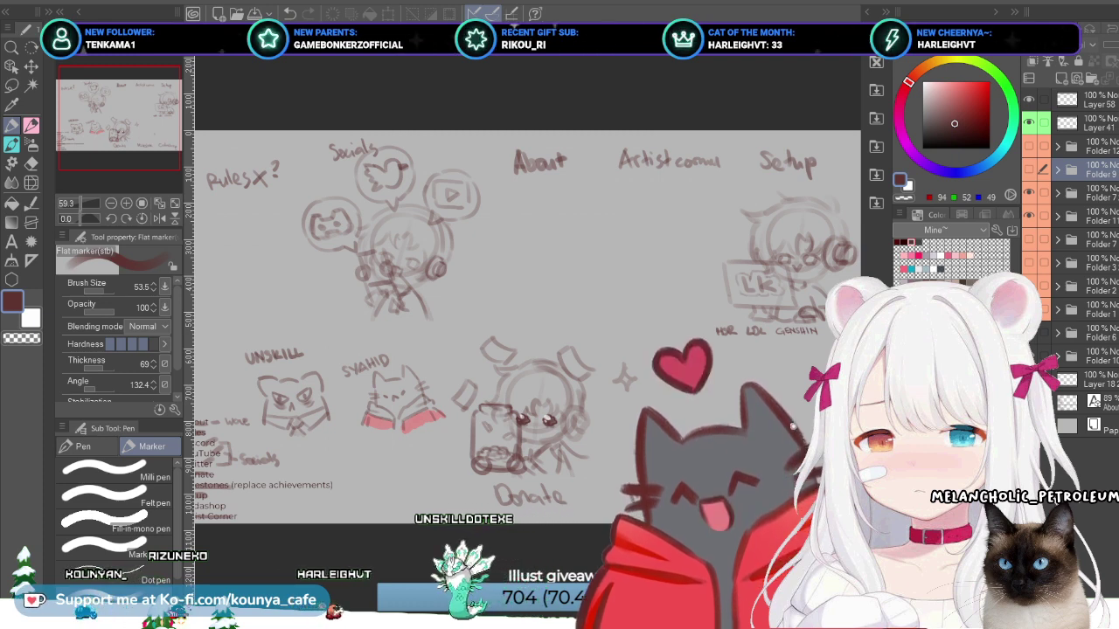
key("ctrl+z")
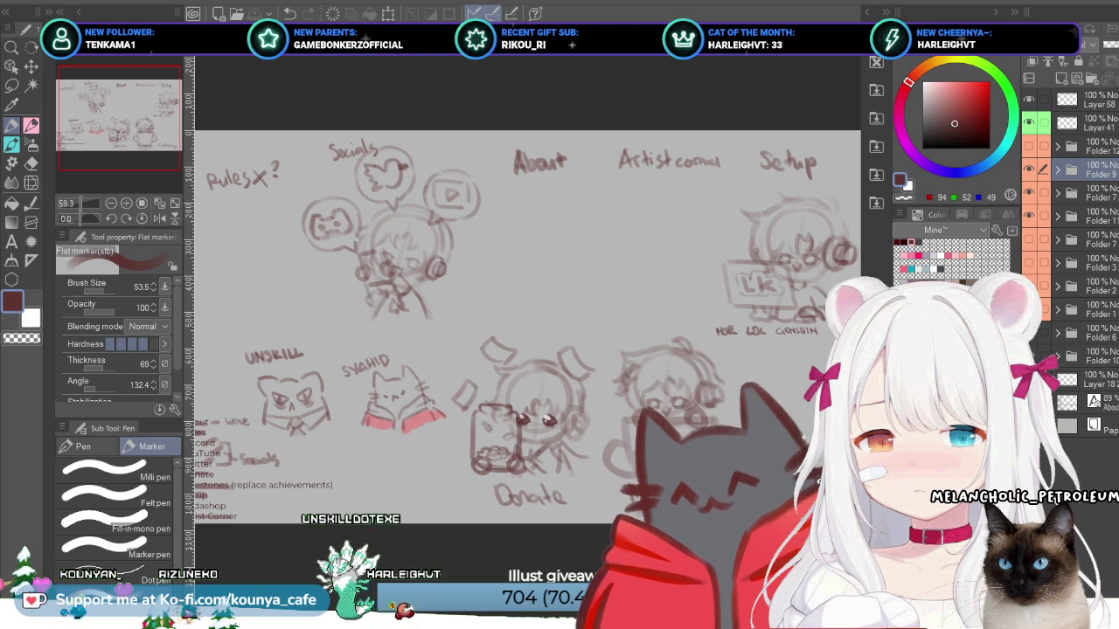
Step: Switch to a coloured RULES copy and strip its colouring, keeping one cleared layer in the P folder and clearing Layer 15
key("ctrl+Tab")
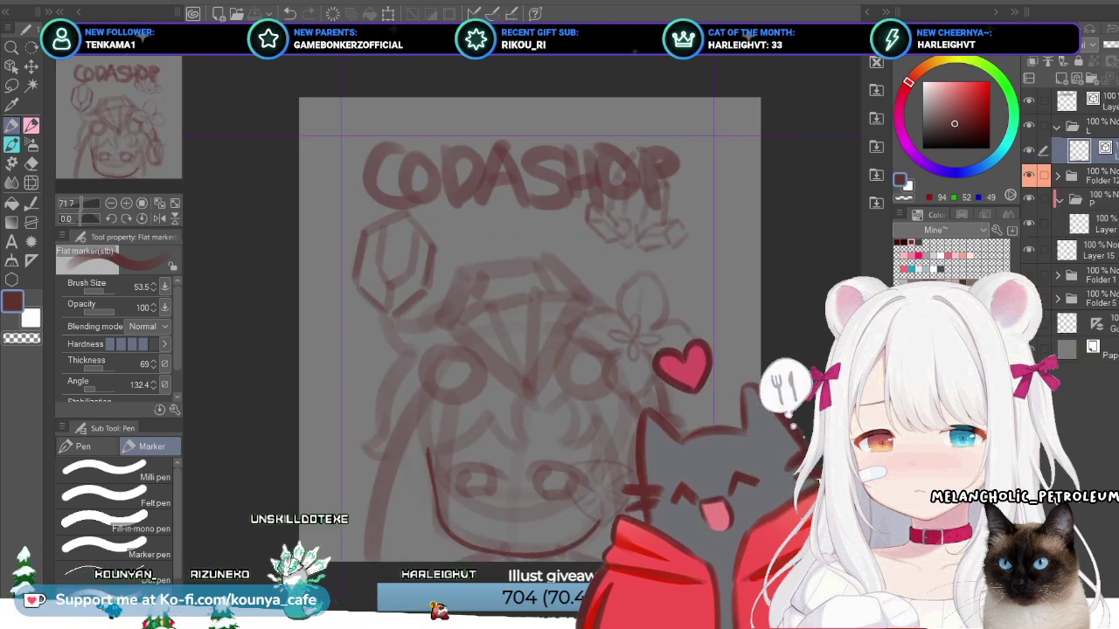
key("ctrl+Tab")
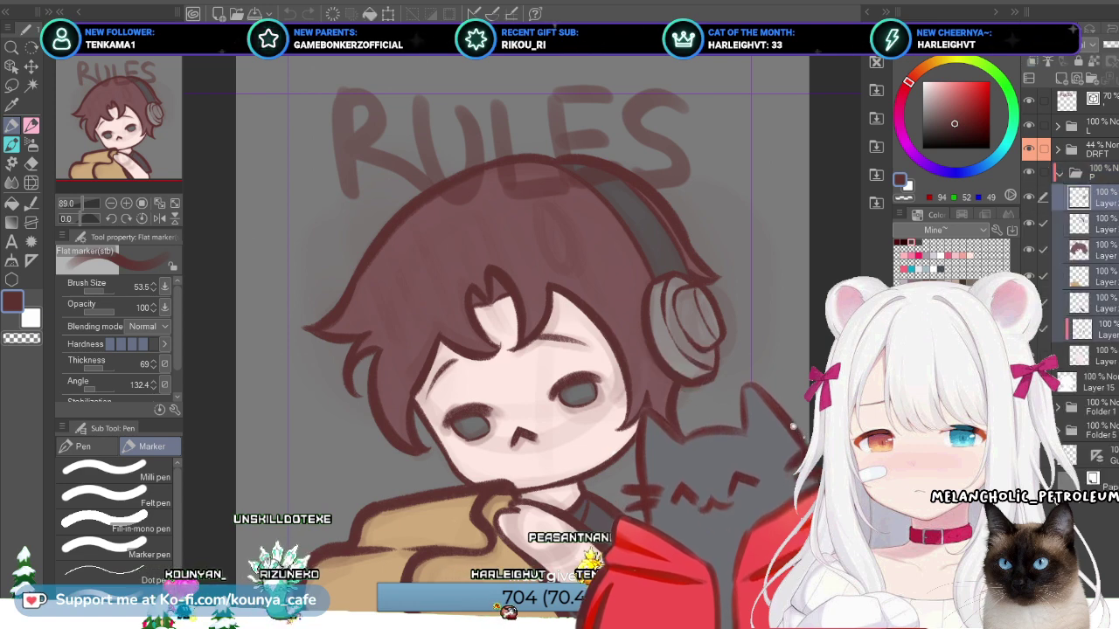
key("ctrl+Tab")
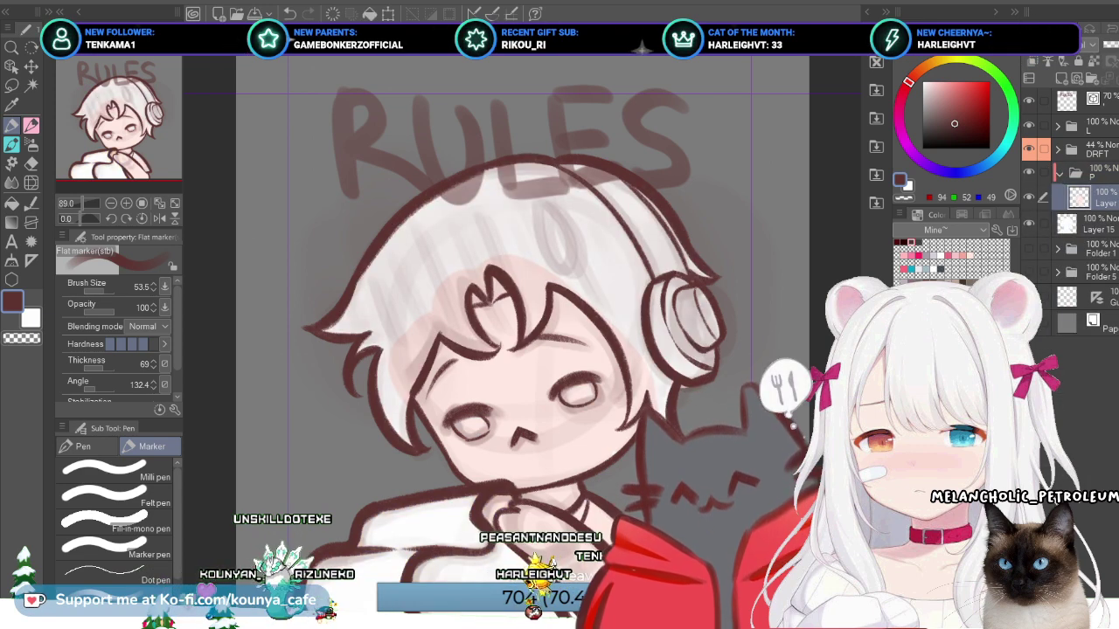
key("ctrl+Tab")
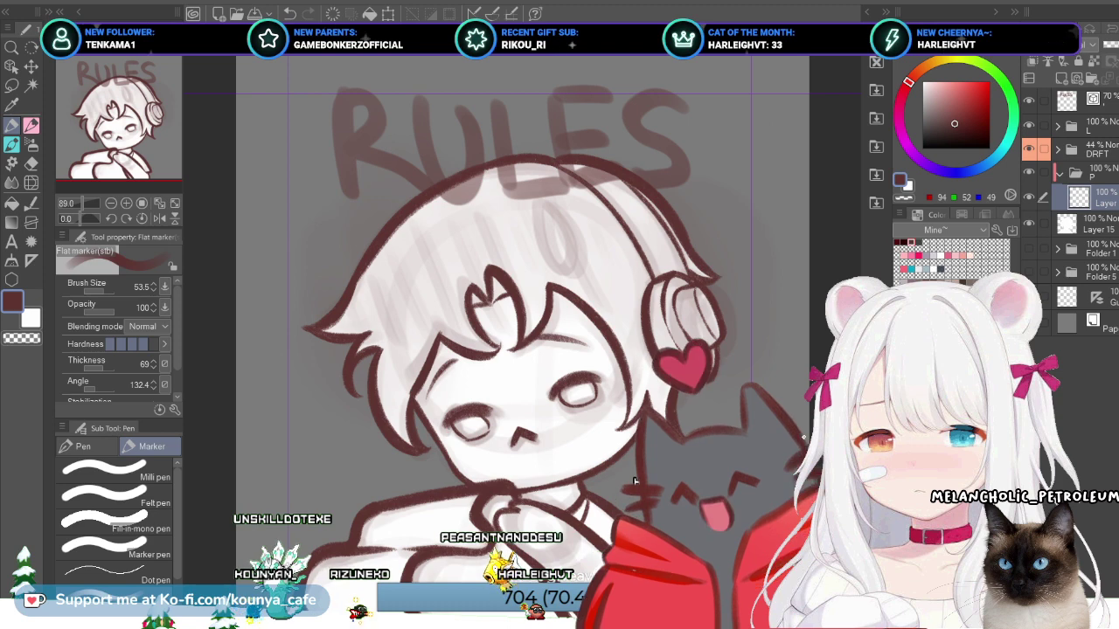
key("alt+bracketleft")
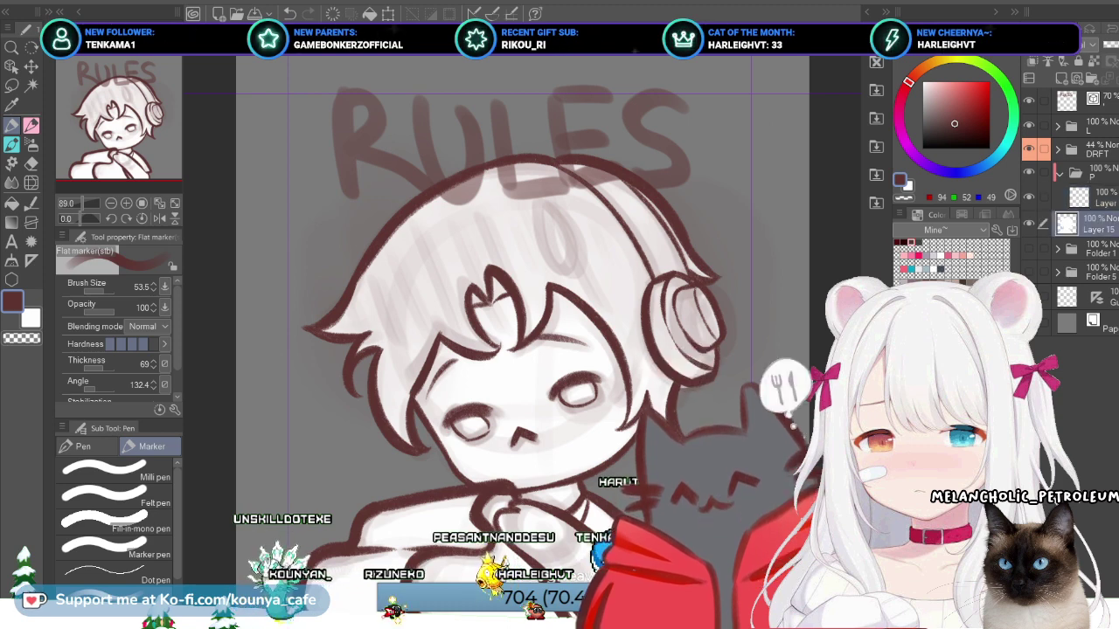
key("Delete")
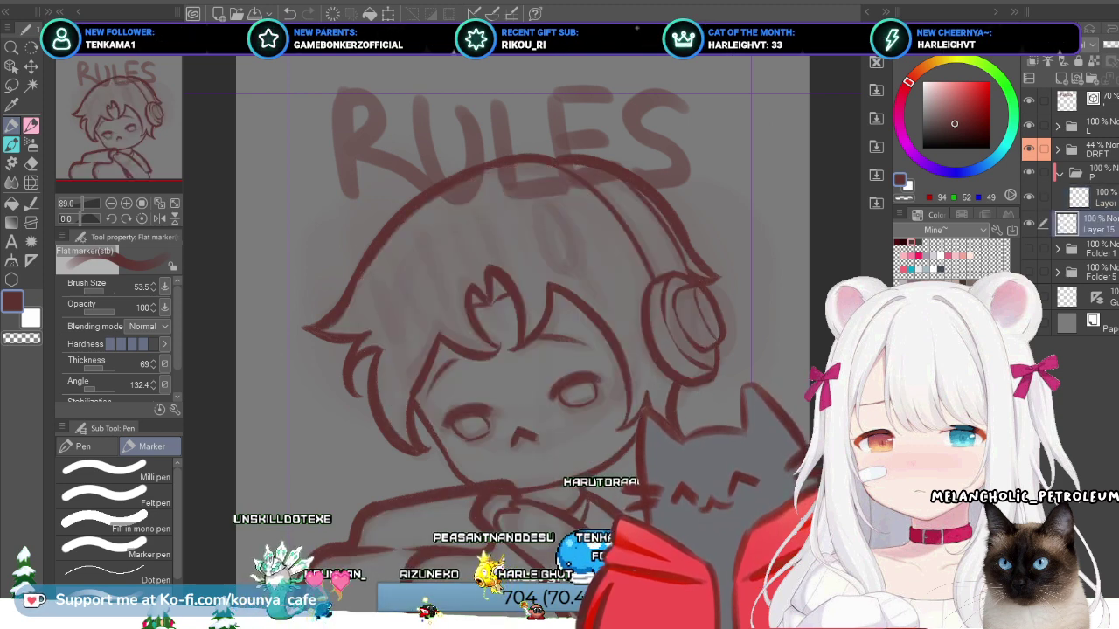
key("ctrl+Delete")
key("alt+bracketright")
key("alt+bracketright")
key("alt+bracketright")
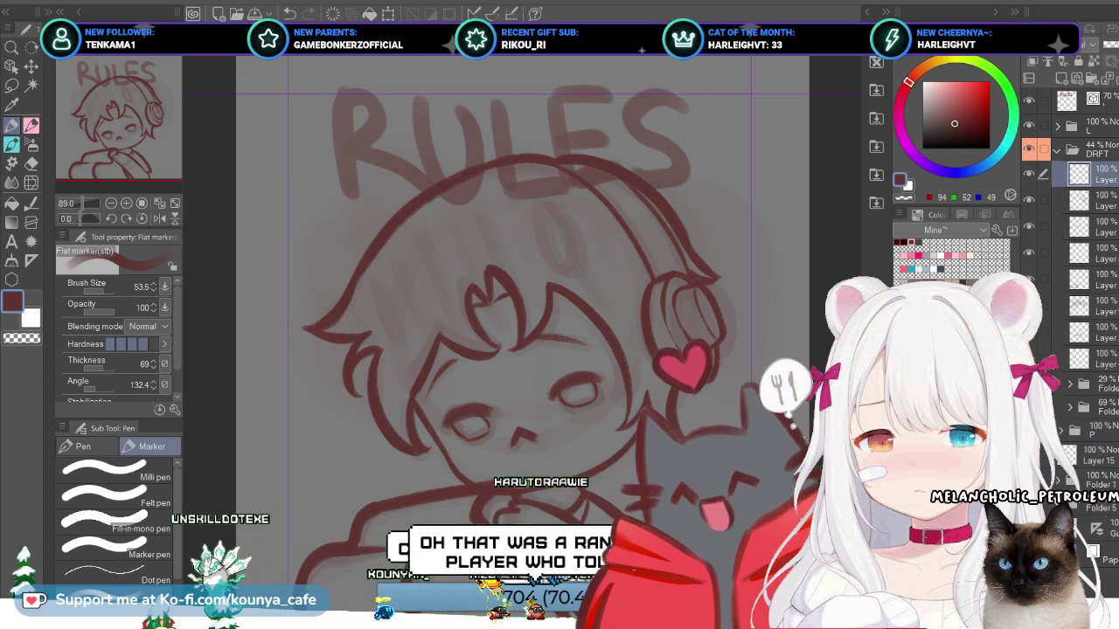
key("shift+alt+bracketleft")
key("shift+alt+bracketleft")
key("shift+alt+bracketleft")
key("shift+alt+bracketleft")
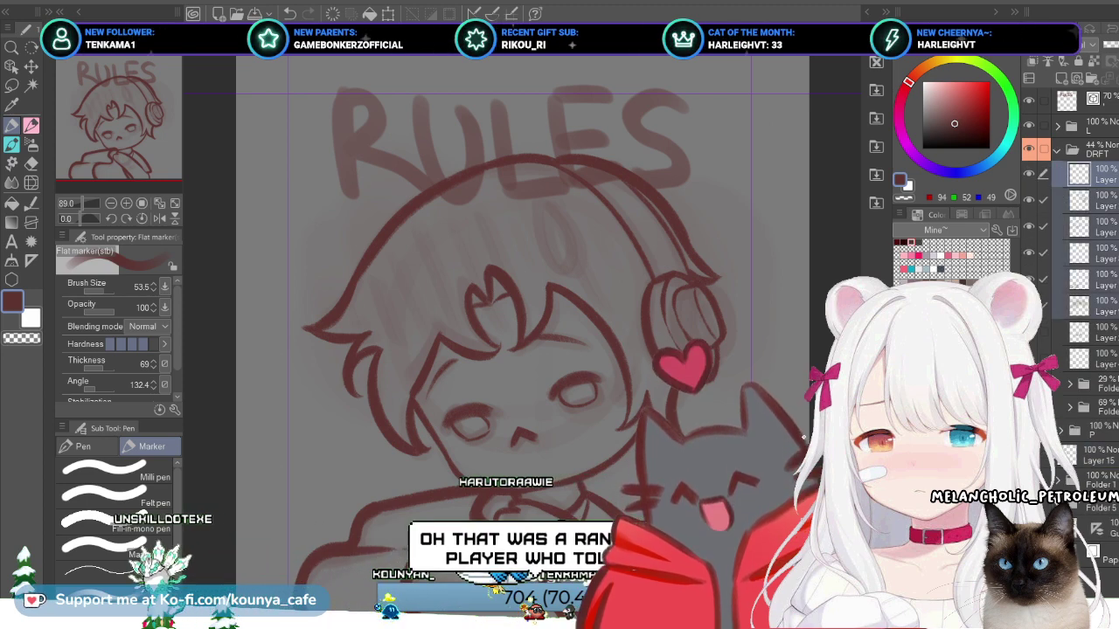
key("ctrl+shift+e")
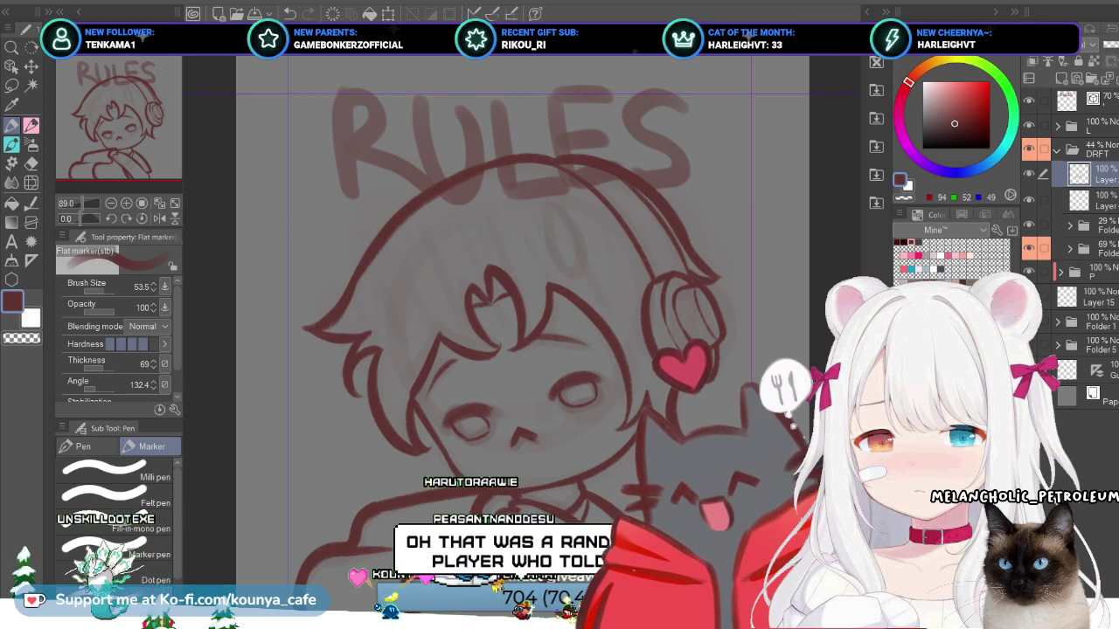
key("ctrl+z")
key("ctrl+z")
key("ctrl+z")
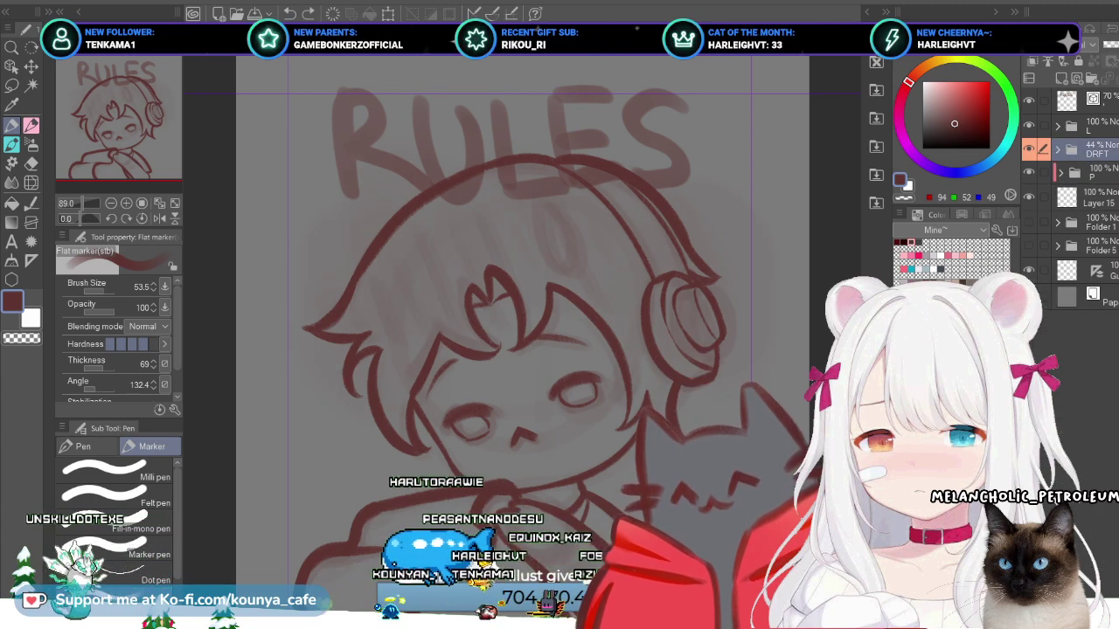
Step: Delete L 2 and the other line-art layers in the stripped RULES copy's L folder, keeping only the face outline curve
left_click(1084, 150)
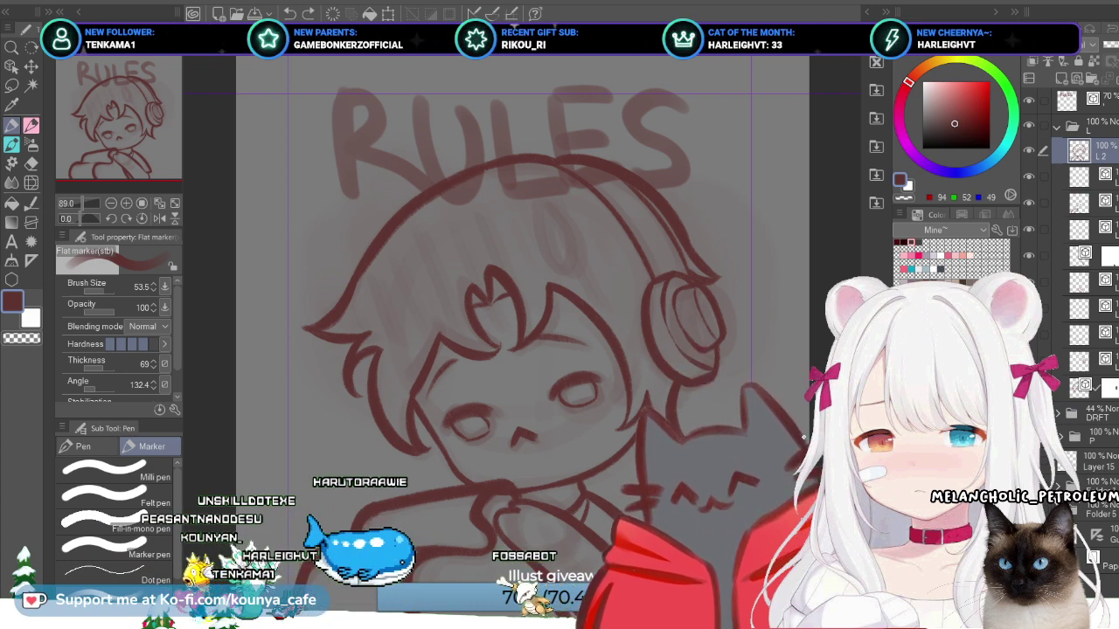
key("alt+bracketleft")
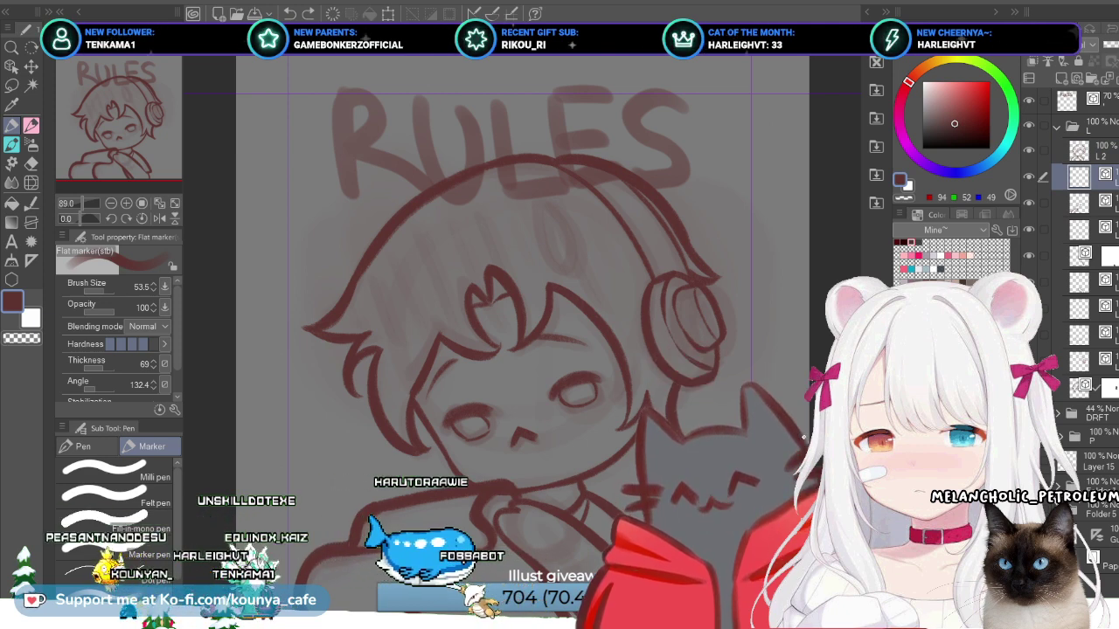
key("alt+bracketright")
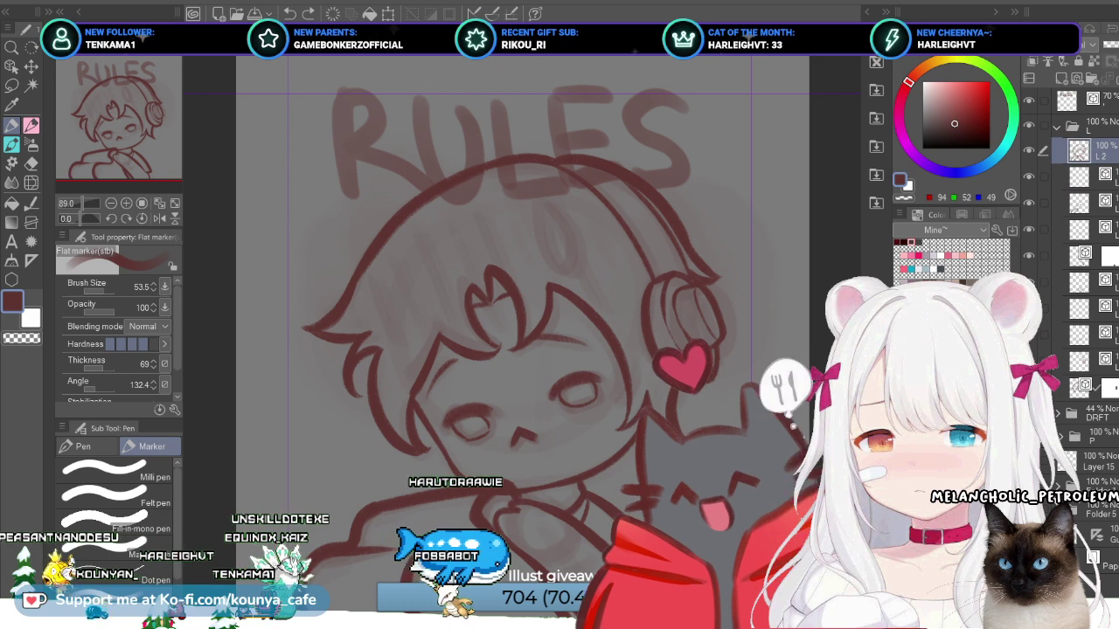
key("ctrl+z")
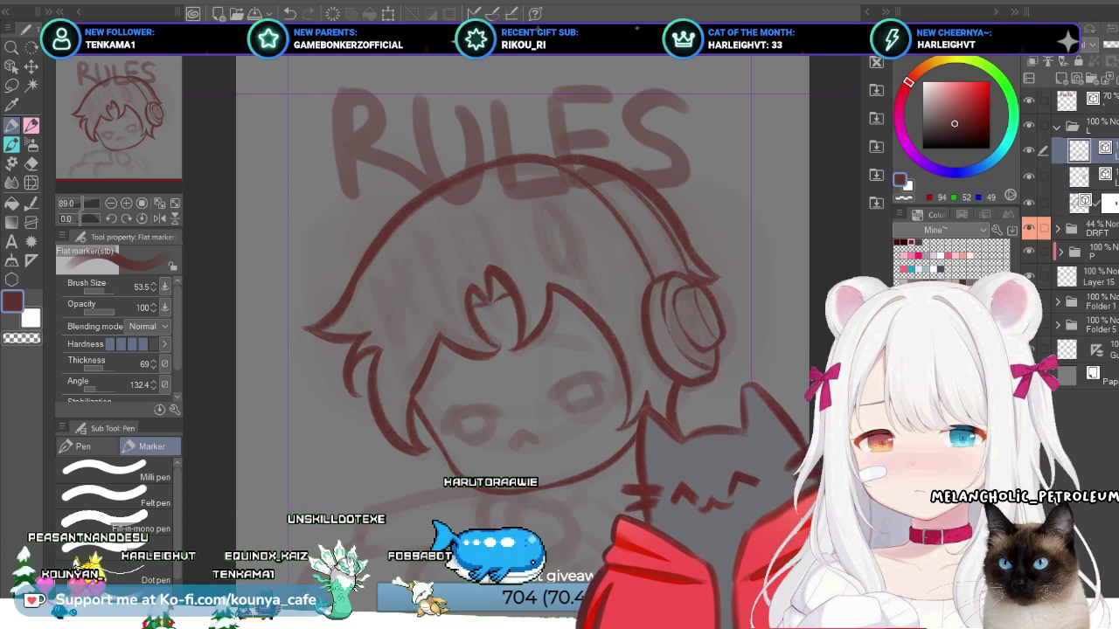
key("alt+bracketleft")
key("ctrl+z")
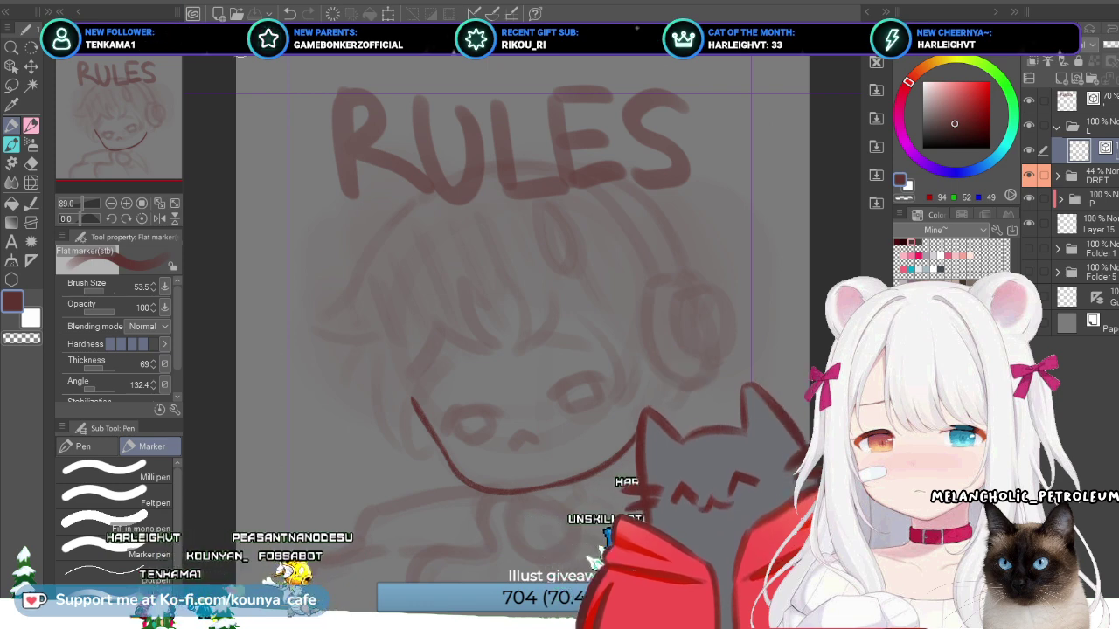
Step: Look through the open panels, switch to the RULES copy that is still coloured, and expand its L folder
key("ctrl+Tab")
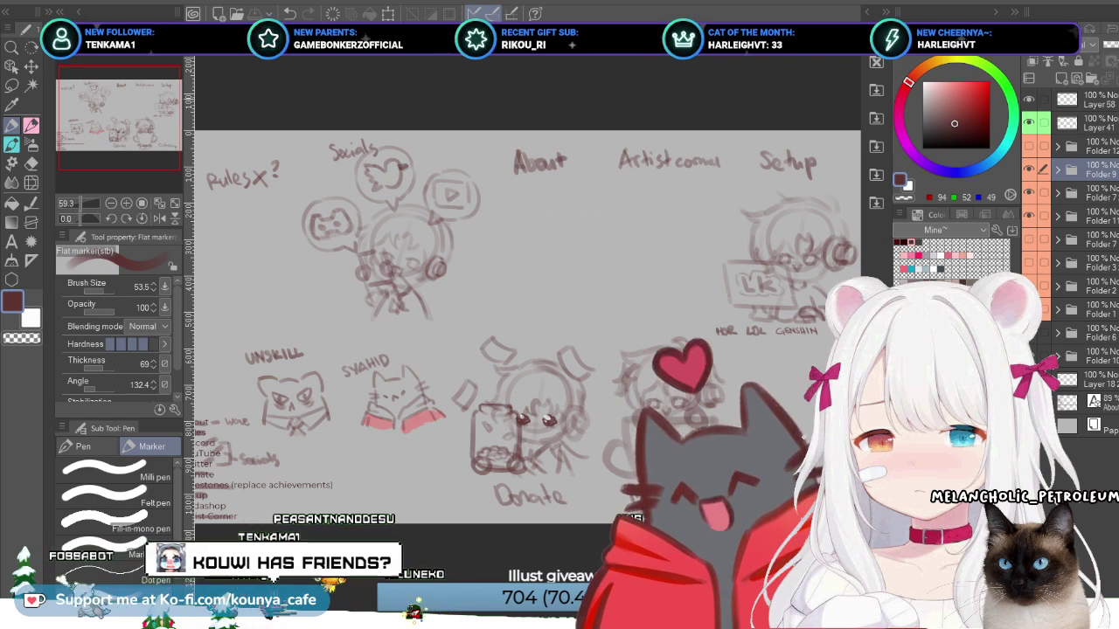
key("ctrl+Tab")
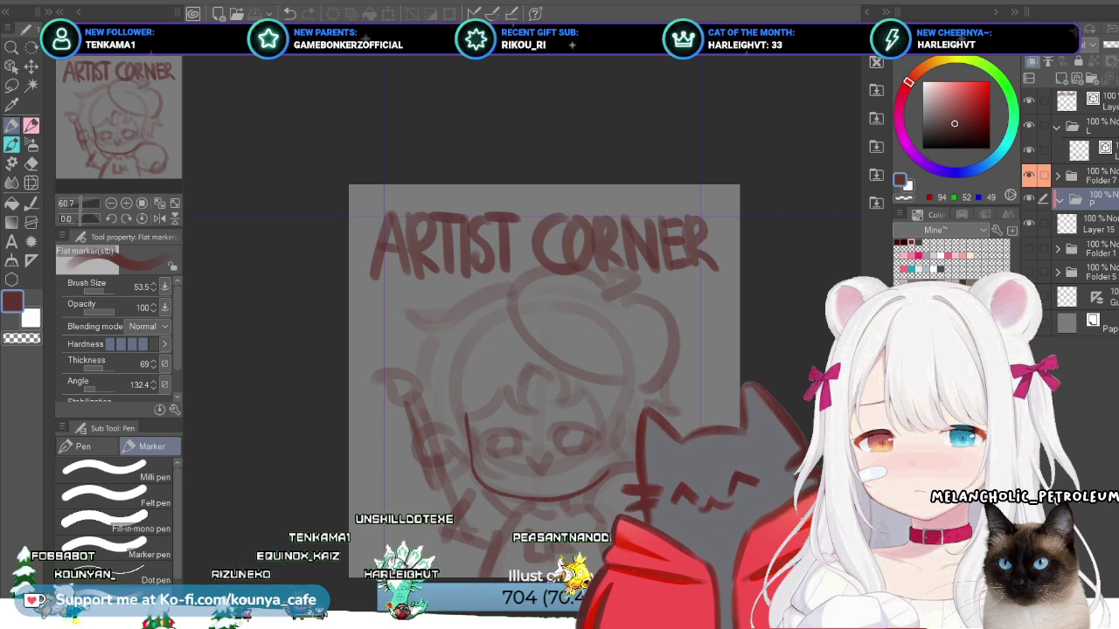
key("ctrl+Tab")
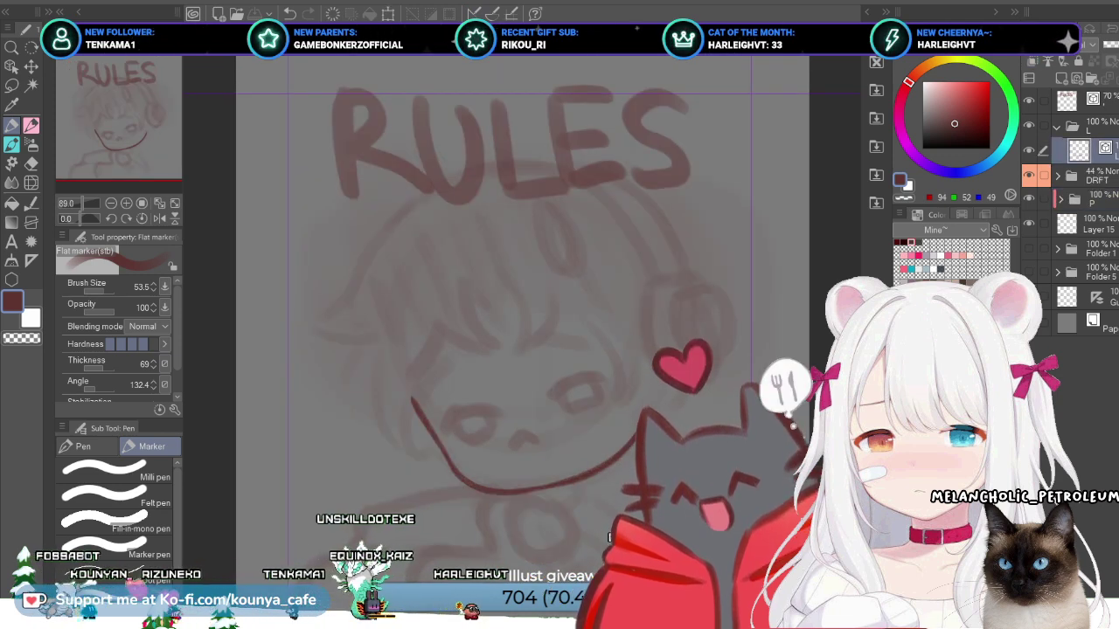
key("ctrl+Tab")
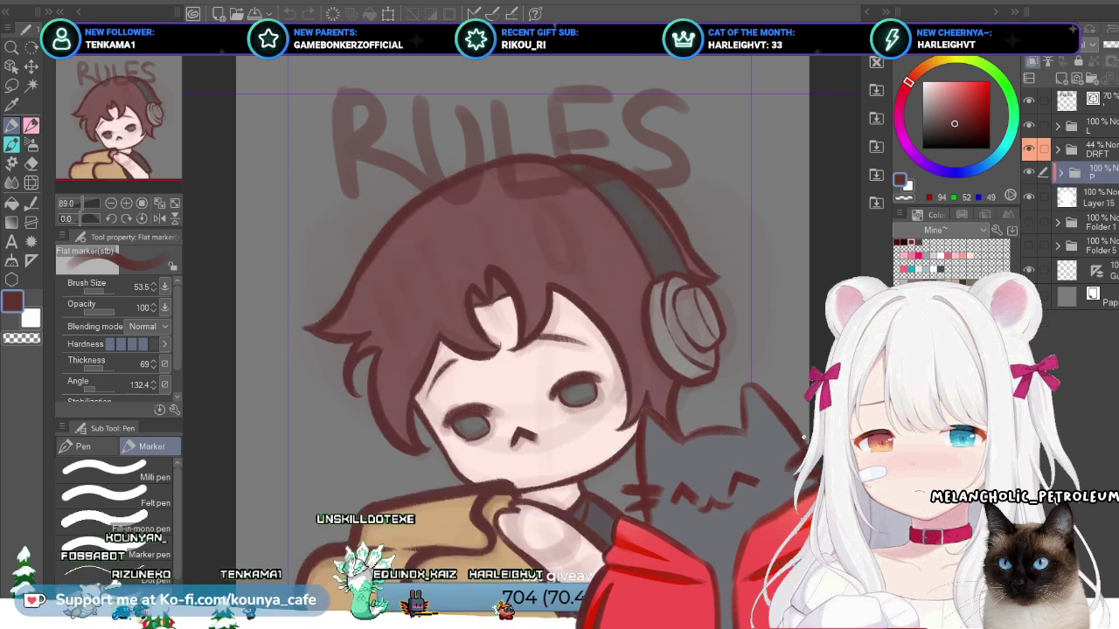
key("ctrl+Tab")
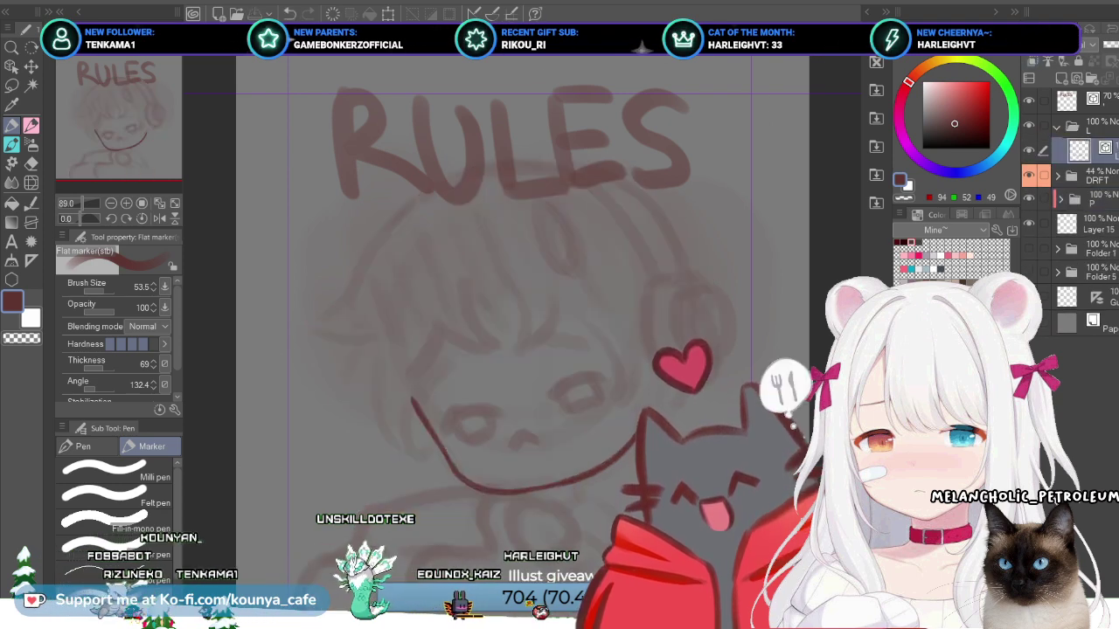
key("ctrl+Tab")
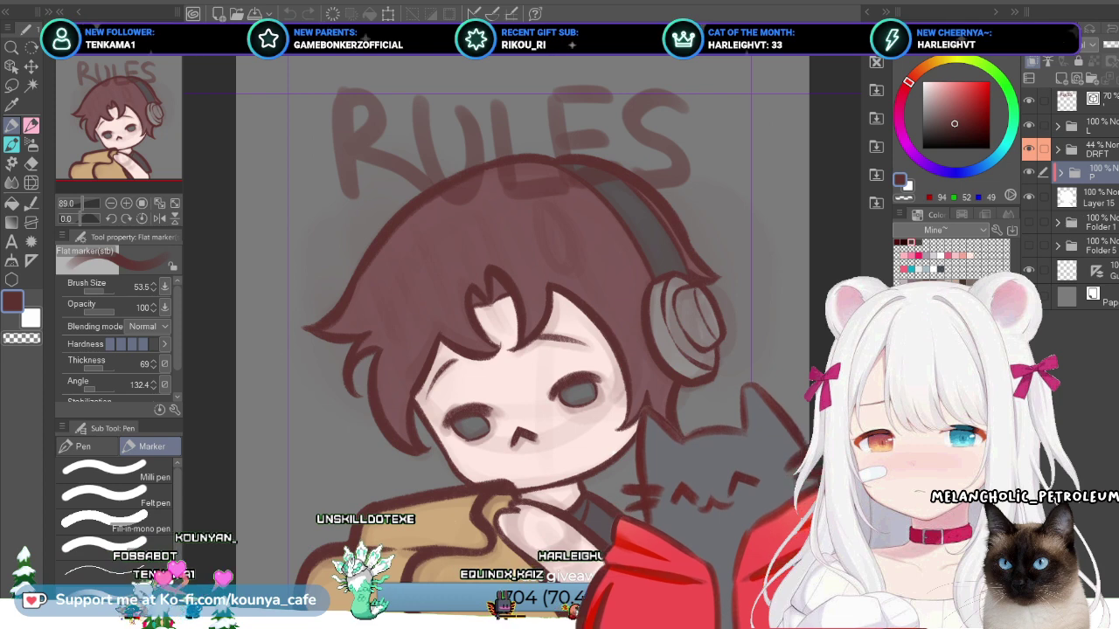
key("ctrl+Tab")
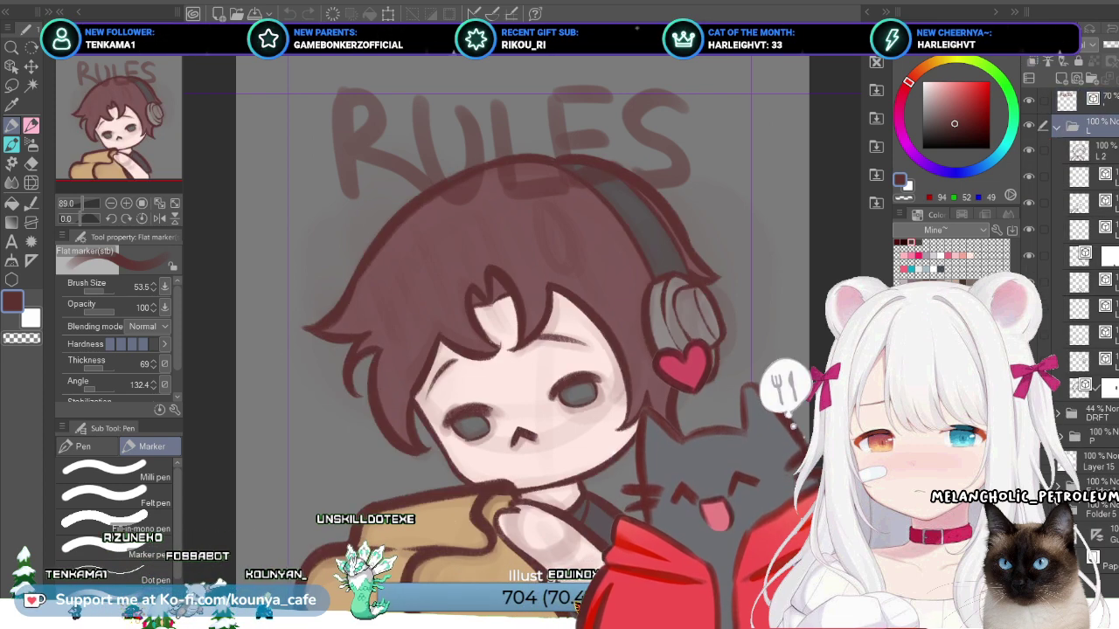
Step: Remove L 2 and the remaining line-art layers from the coloured RULES copy's L folder, leaving just the face outline curve
left_click(1084, 150)
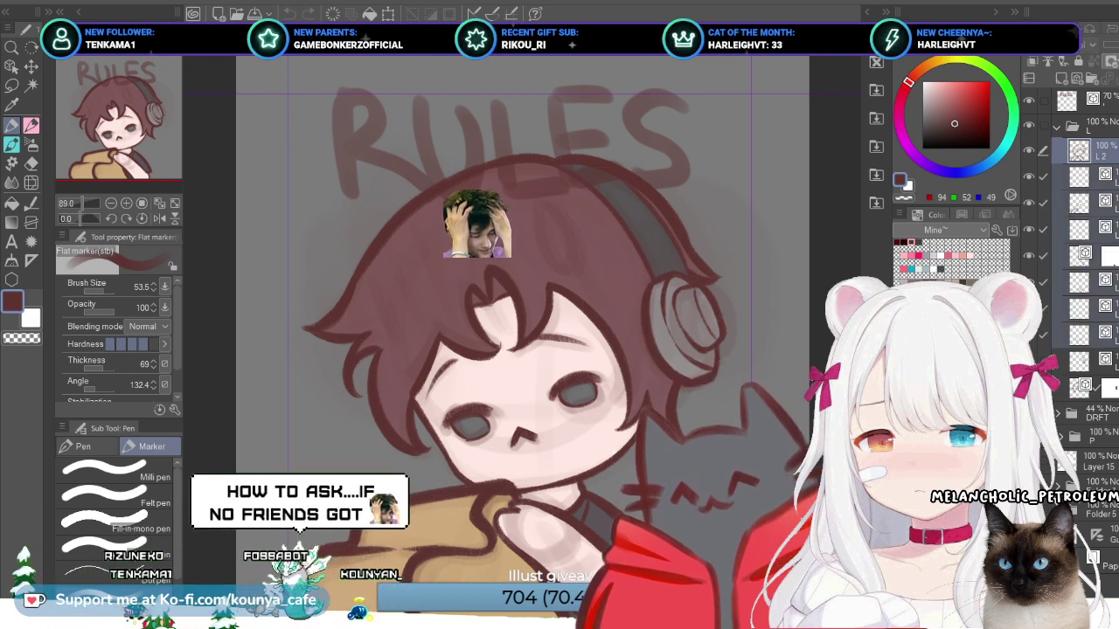
left_click(1084, 306)
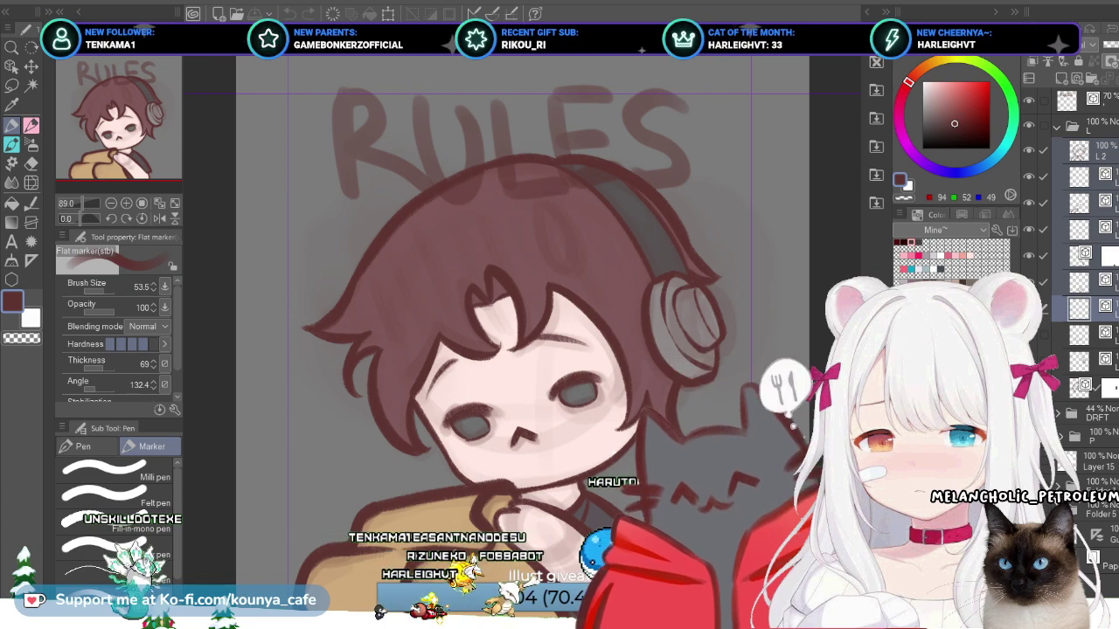
left_click(1084, 150, "shift")
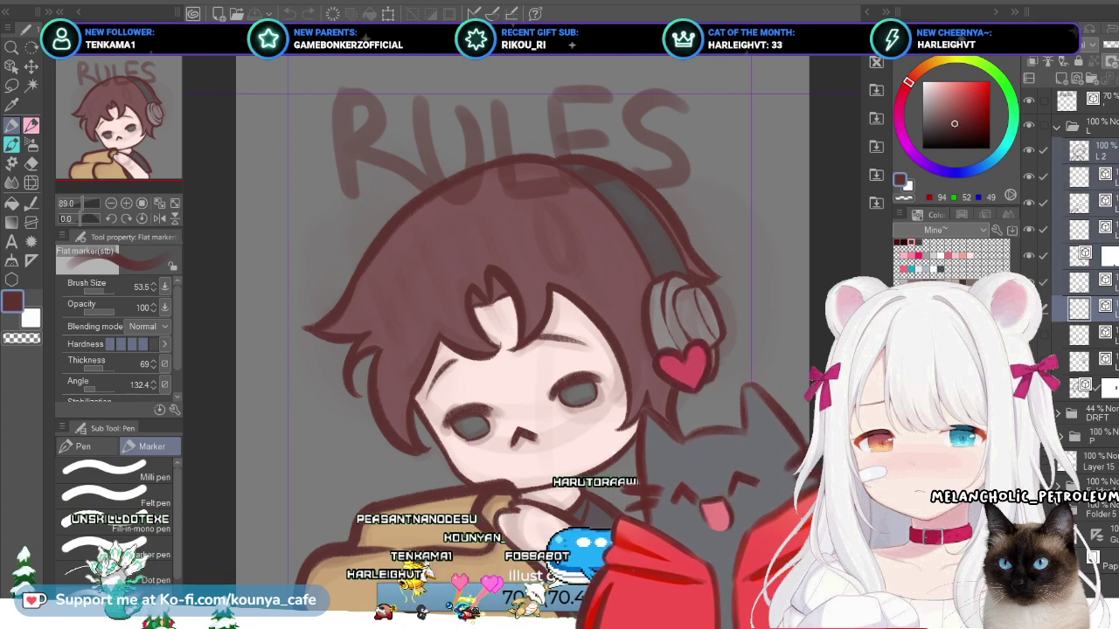
key("shift+alt+e")
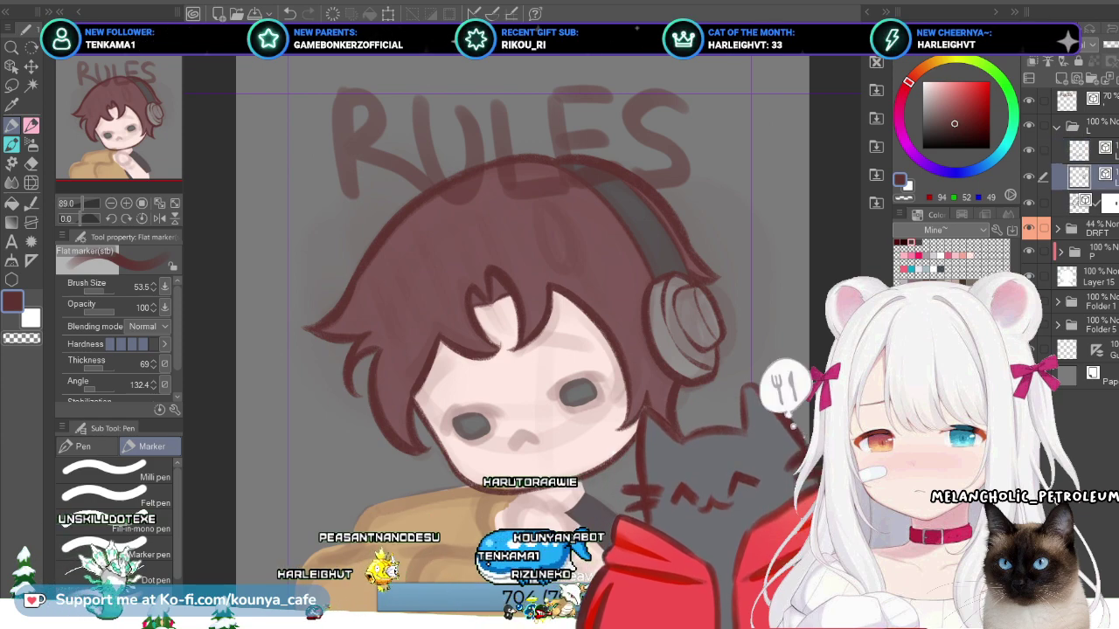
key("ctrl+e")
key("ctrl+e")
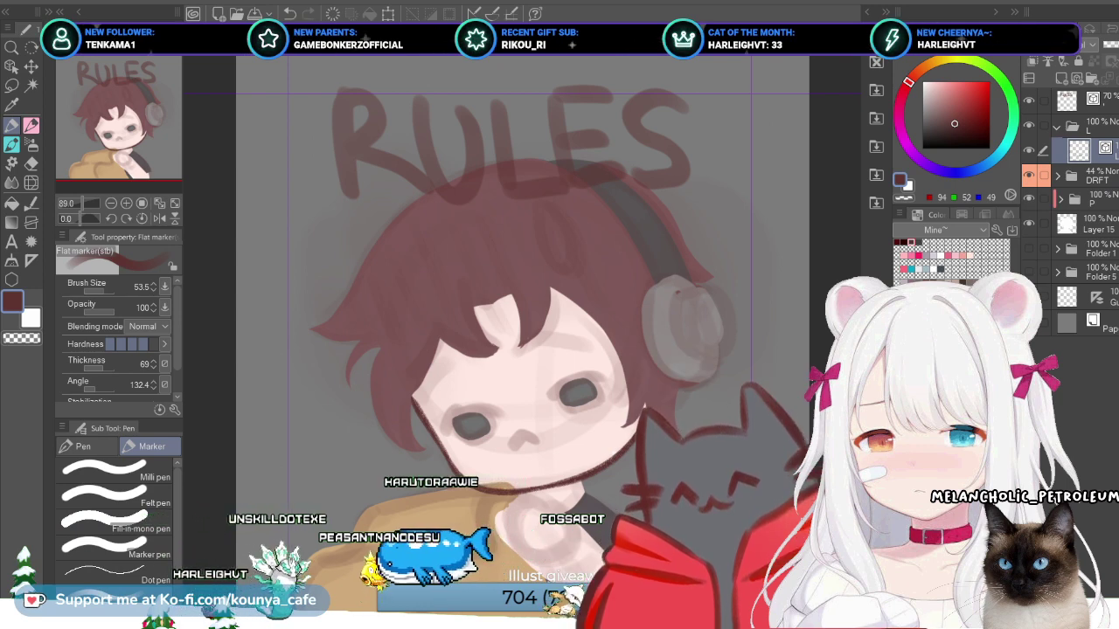
Step: Expand the coloured RULES copy's P folder and remove its colouring layers, keeping just one layer in the folder
key("alt+bracketleft")
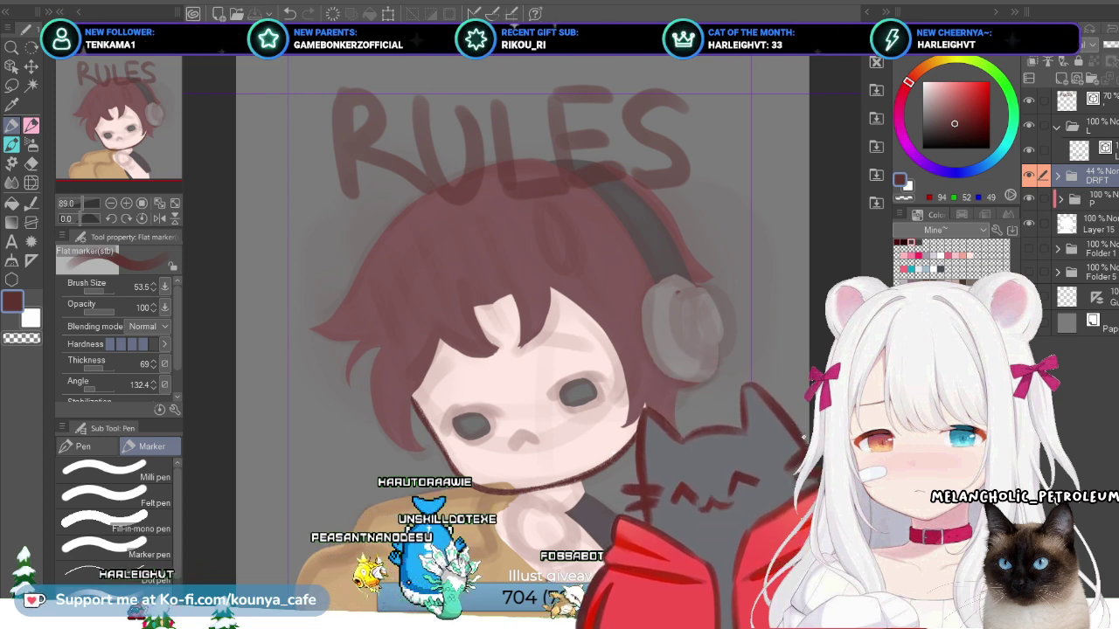
key("alt+bracketright")
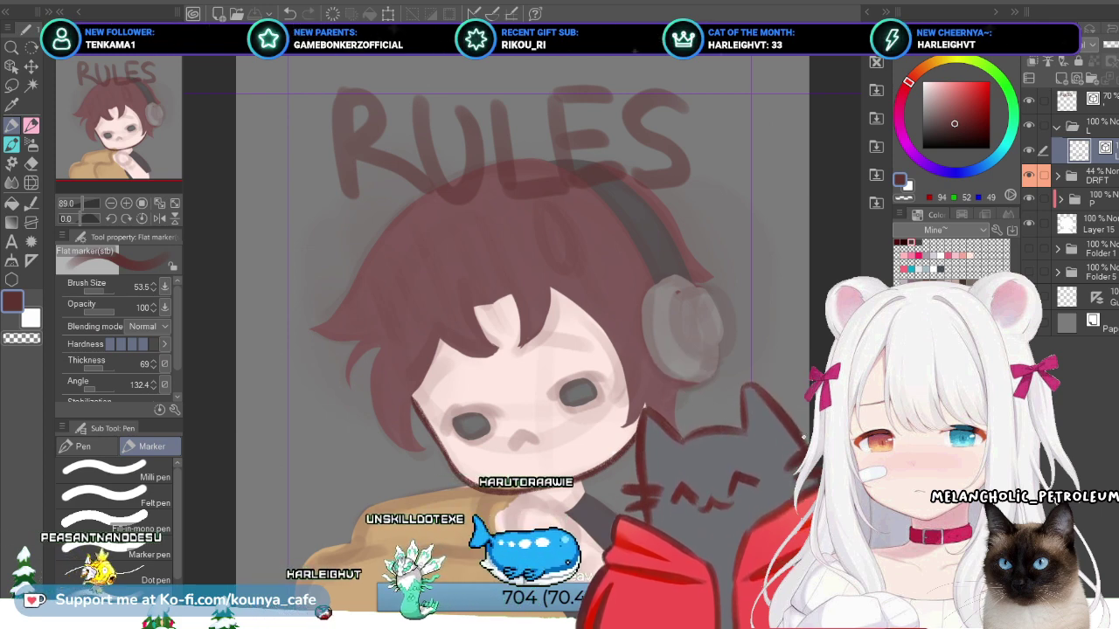
left_click(1089, 175)
left_click(1088, 197)
left_click(1061, 198)
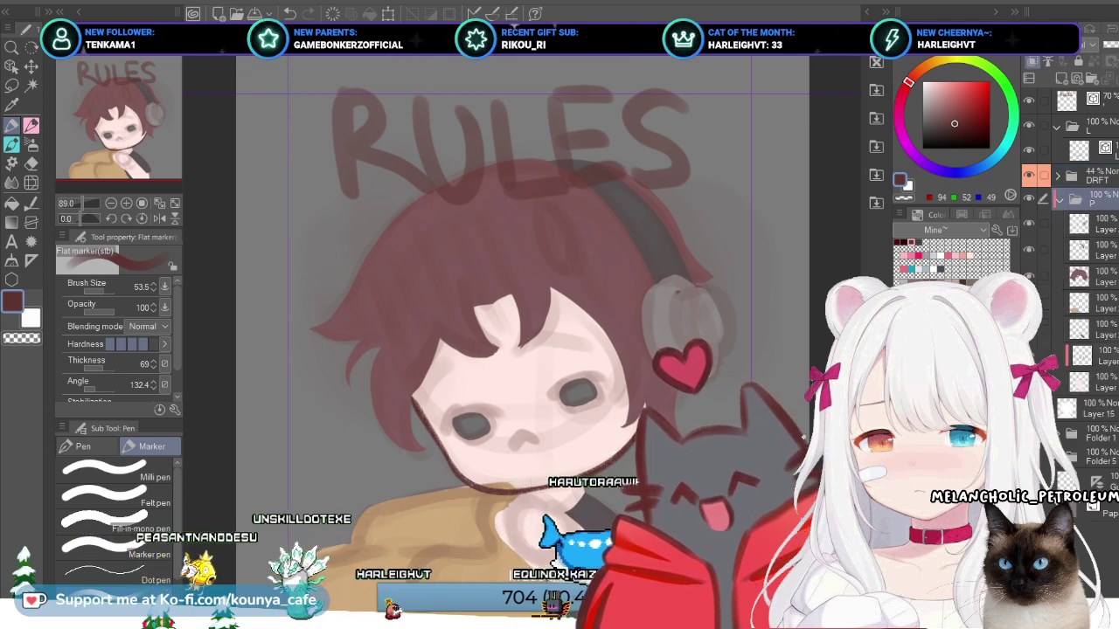
left_click(1088, 224)
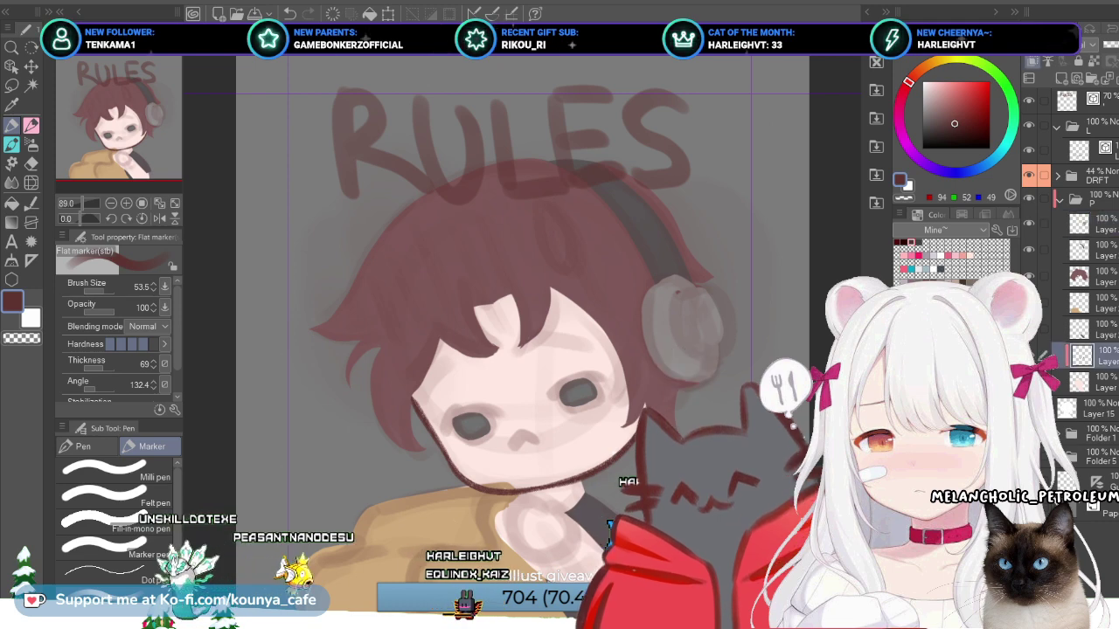
left_click(1084, 356, "shift")
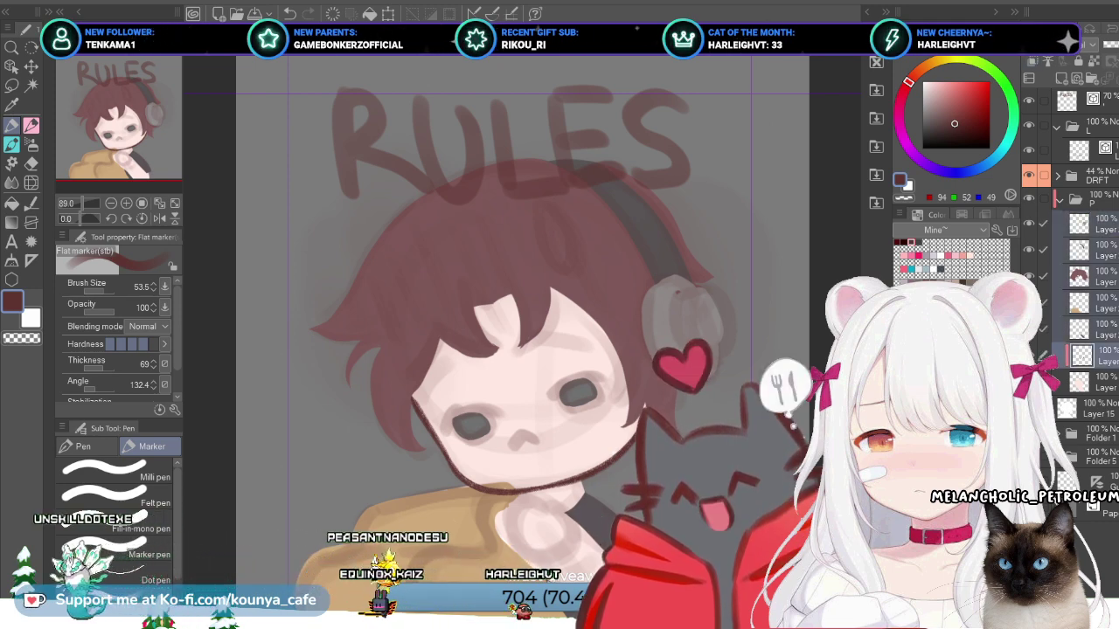
left_click(1084, 224)
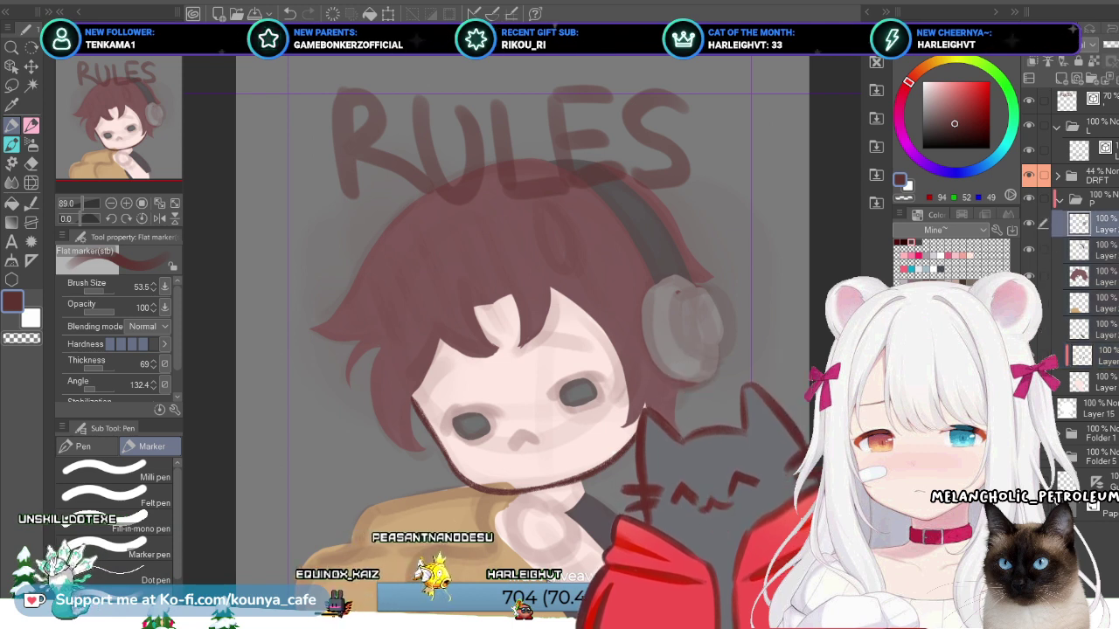
left_click(1084, 356, "shift")
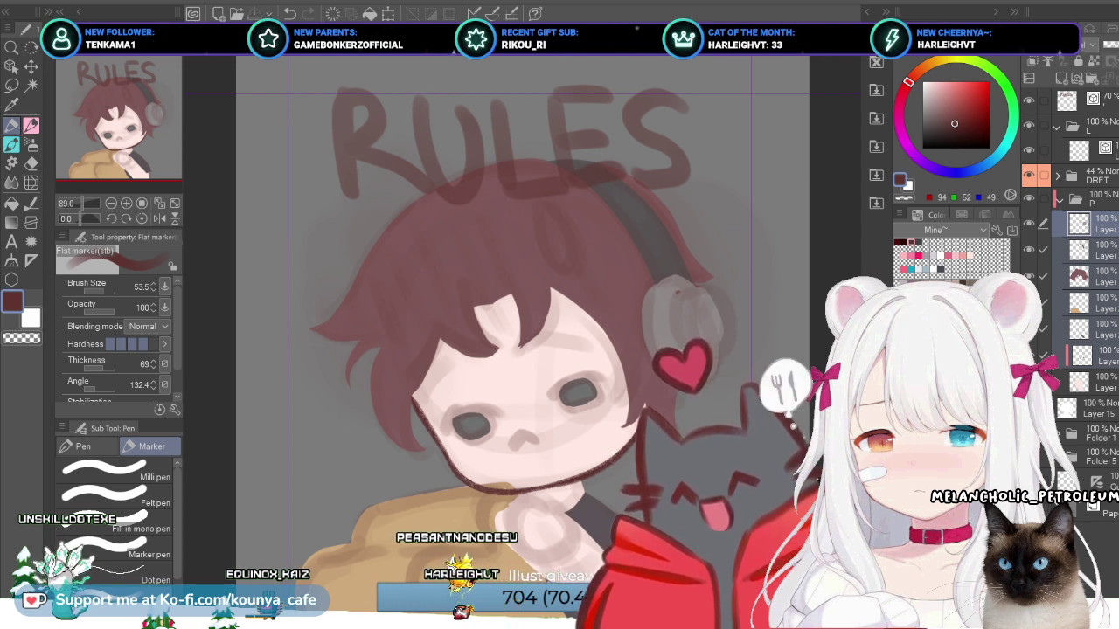
key("Delete")
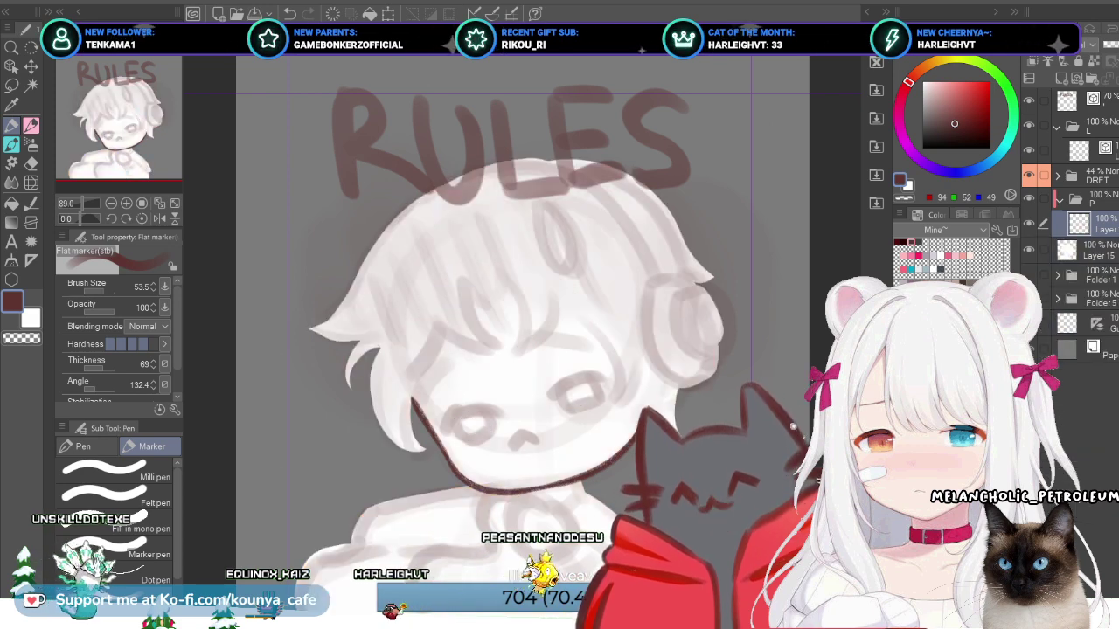
Step: Clear the white base fill from Layer 15 and collapse the P folder
left_click(1088, 250)
key("Delete")
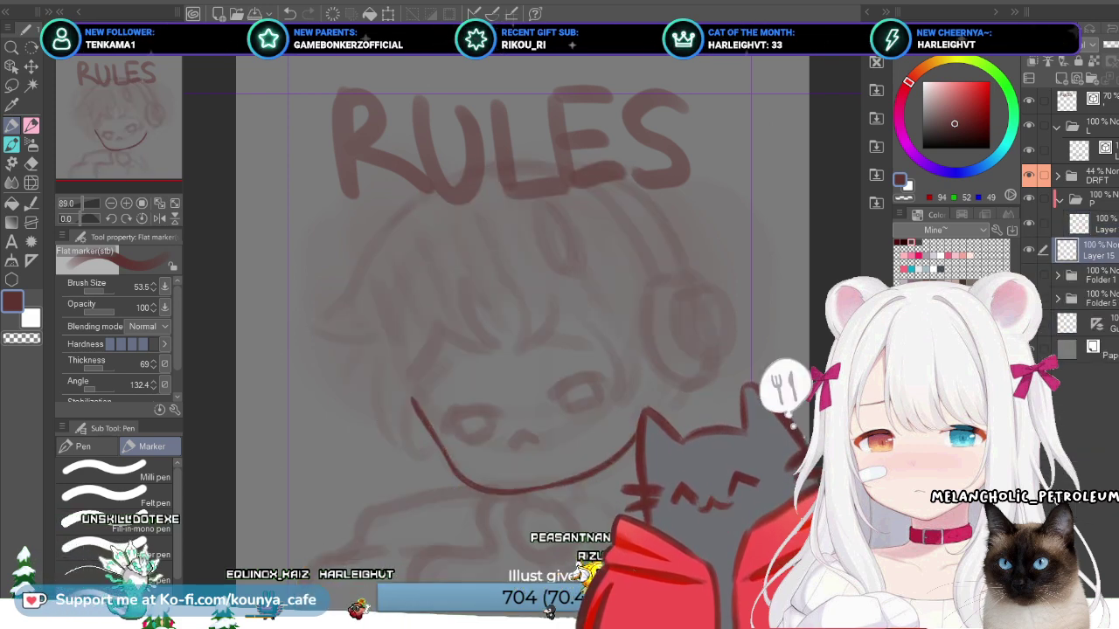
left_click(1092, 198)
left_click(1059, 199)
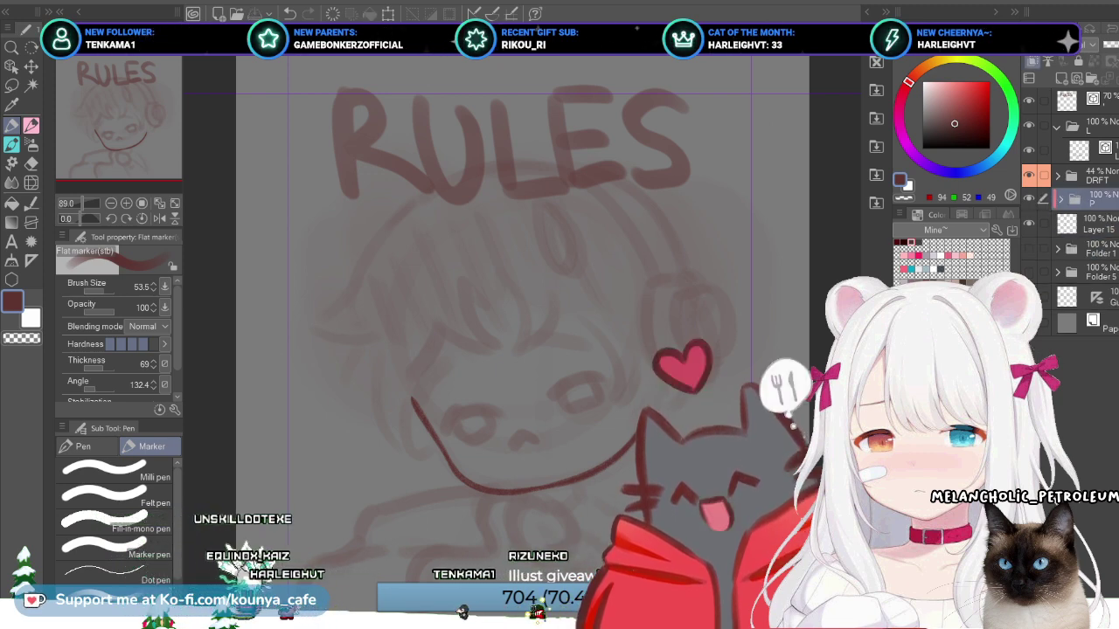
Step: Select the 70% opacity layer above the L folder and switch to the canvas with all the panel sketches
left_click(1088, 125)
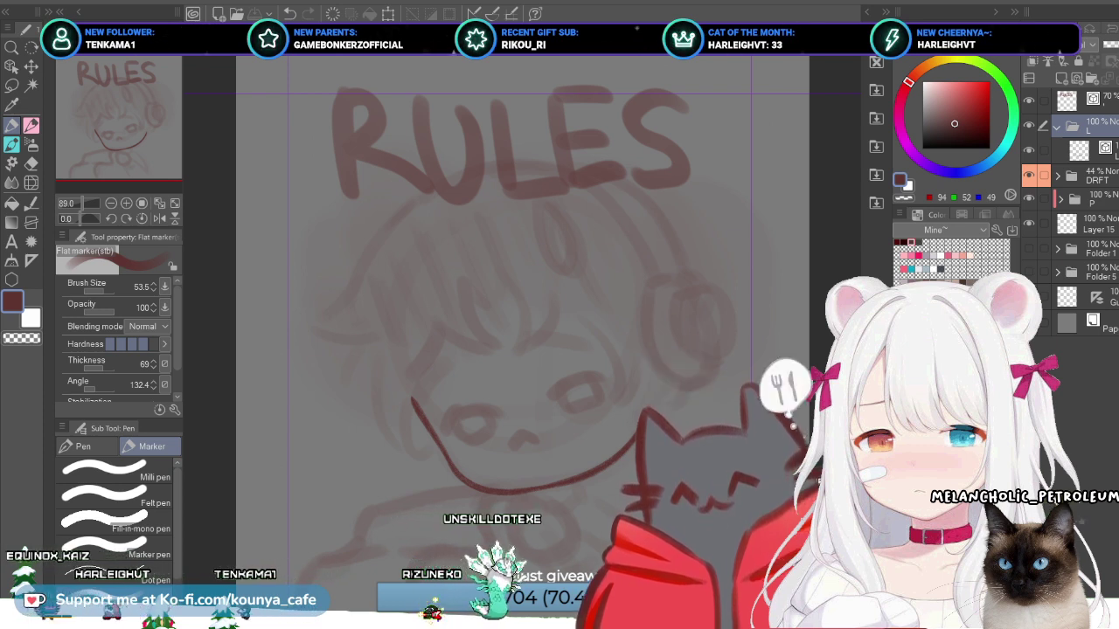
left_click(1084, 99)
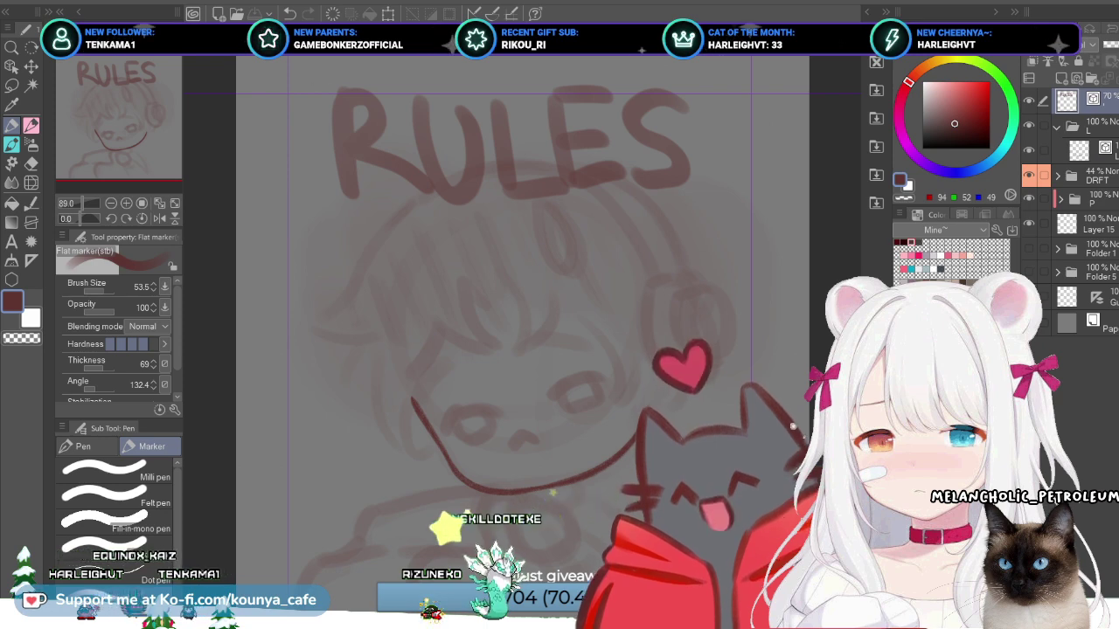
key("ctrl+Tab")
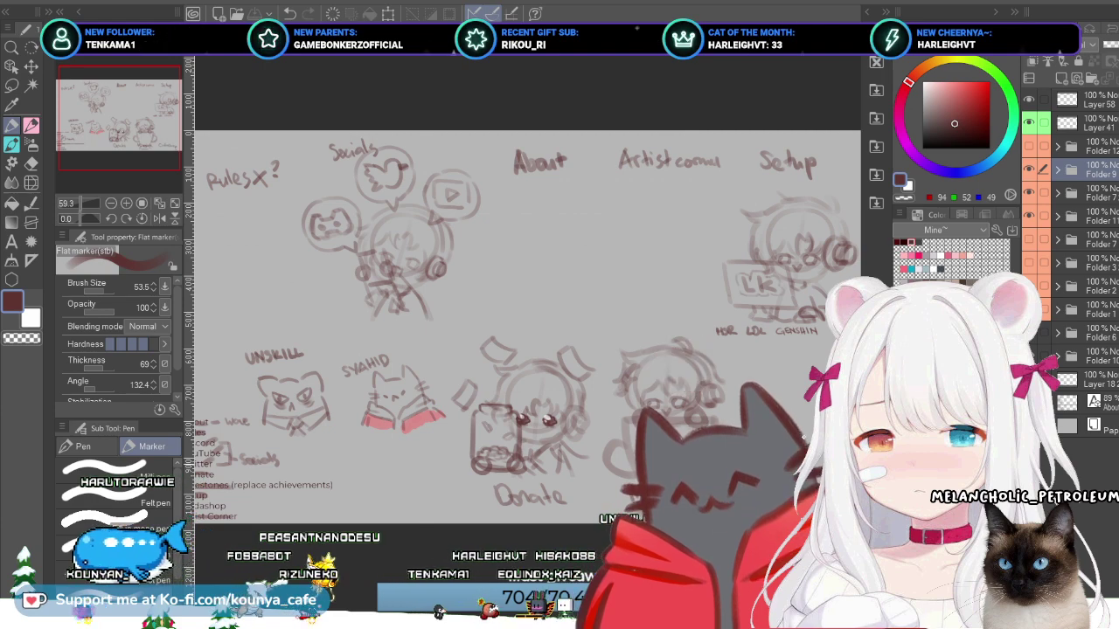
Step: Copy Folder 9, the character-in-a-cup sketch, from the overview document and paste it into the RULES drawing
left_click(1088, 124)
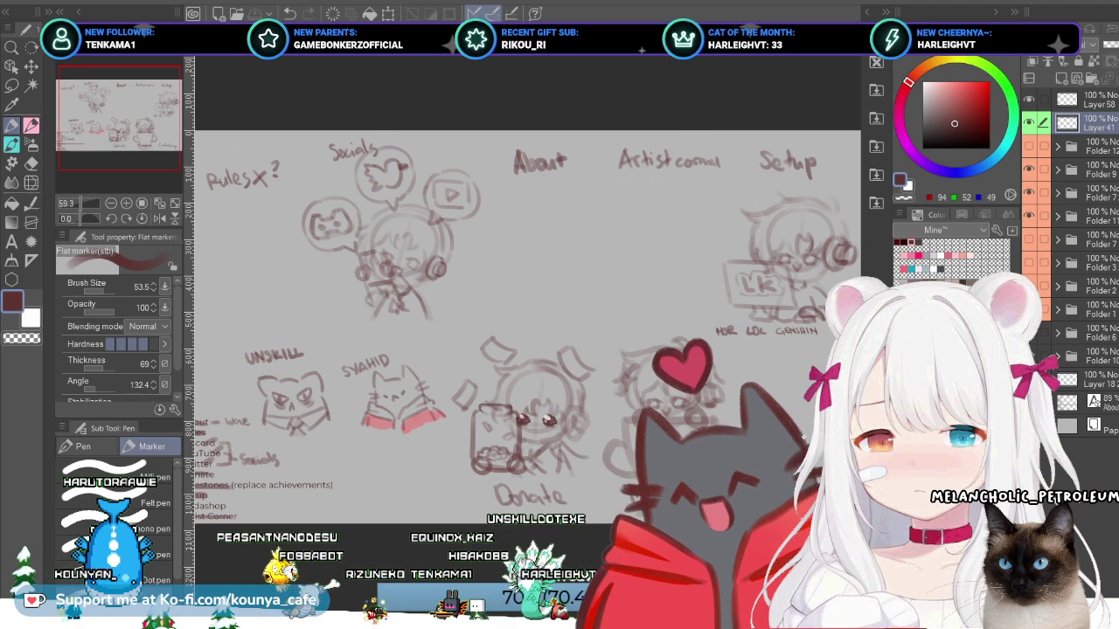
left_click(1088, 146)
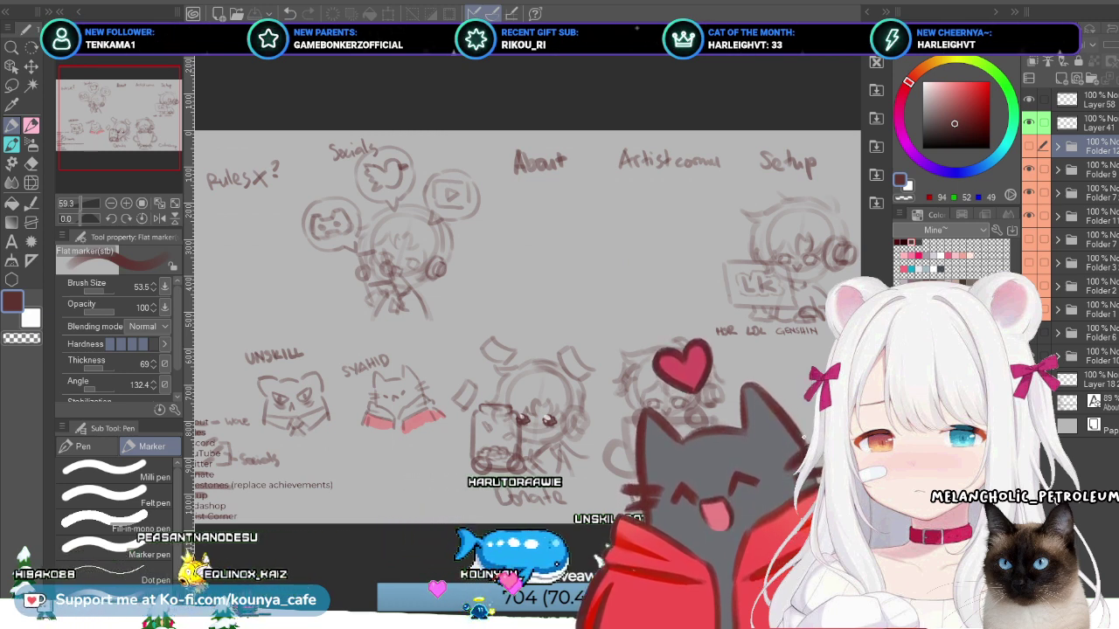
left_click(1084, 169)
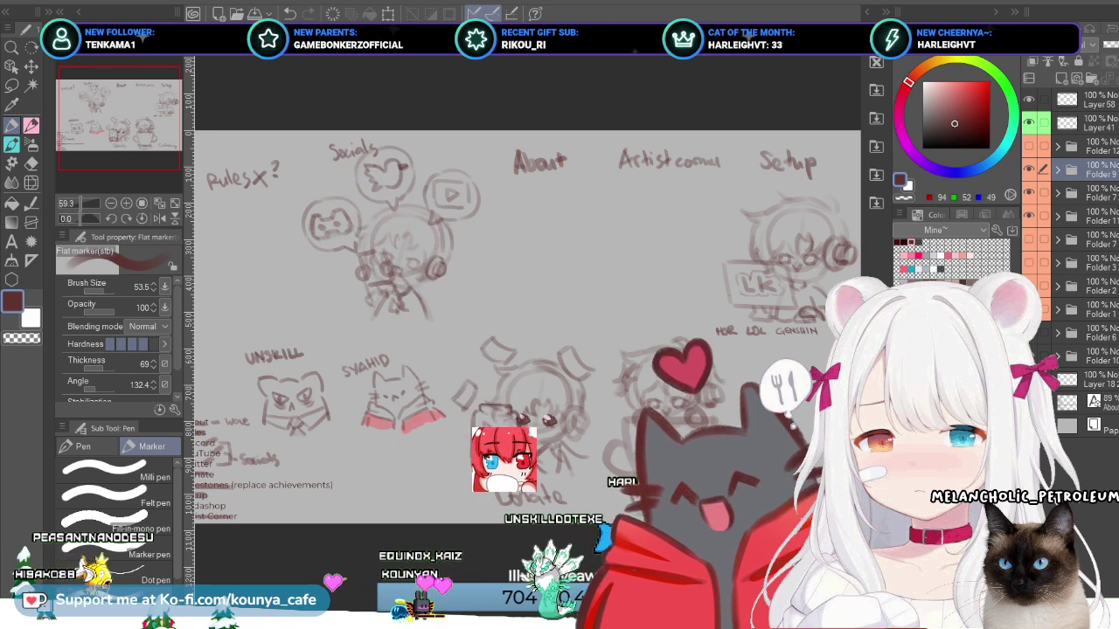
left_click(1084, 193)
left_click(1084, 171)
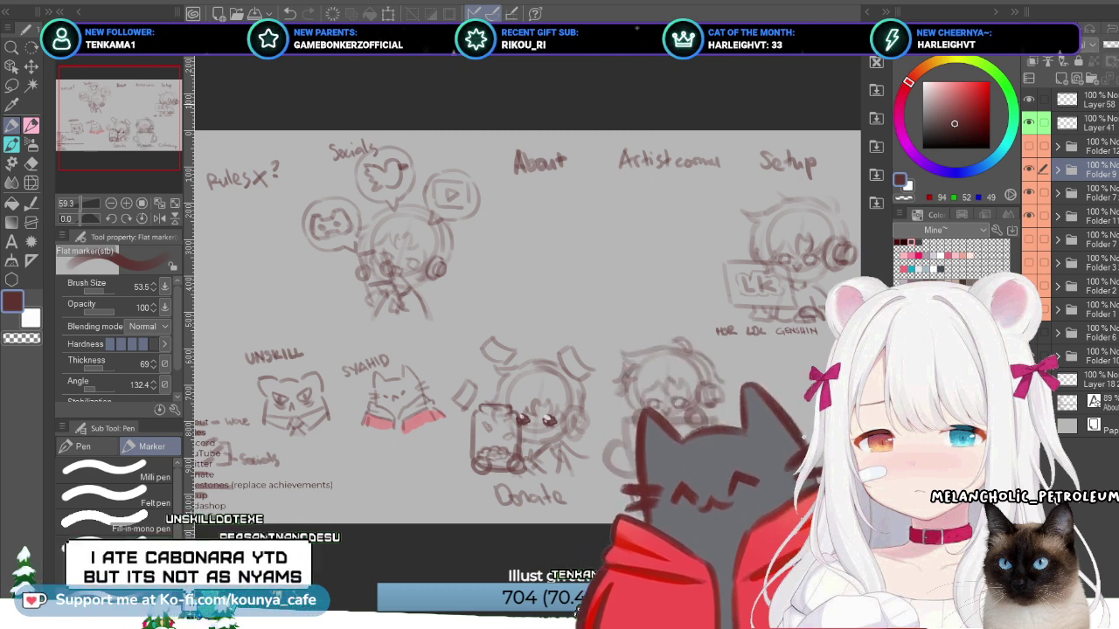
key("ctrl+Tab")
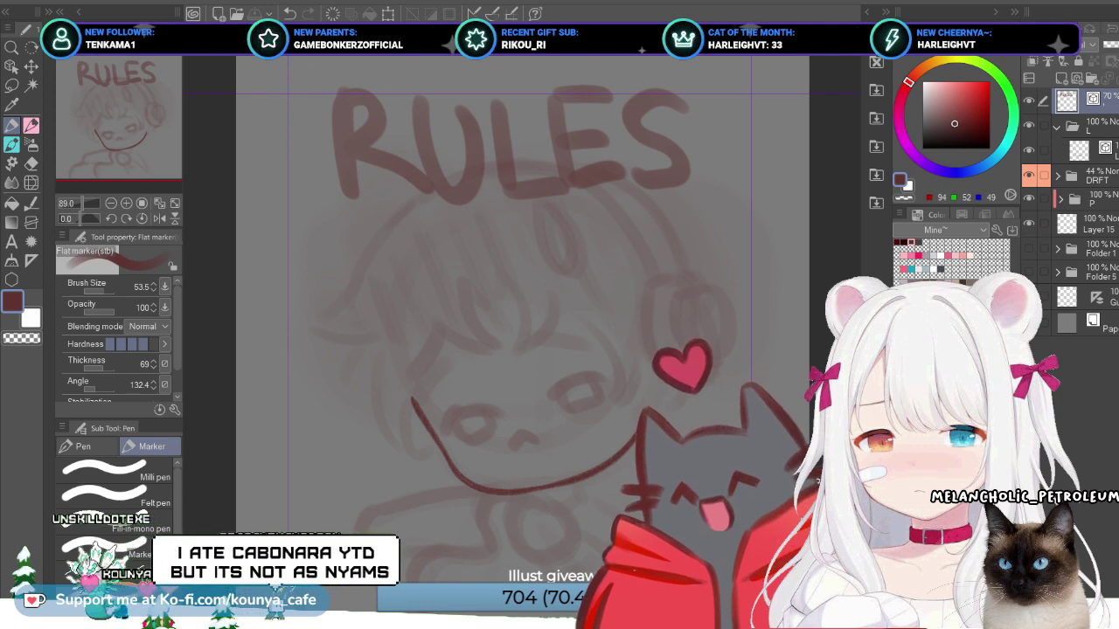
key("ctrl+v")
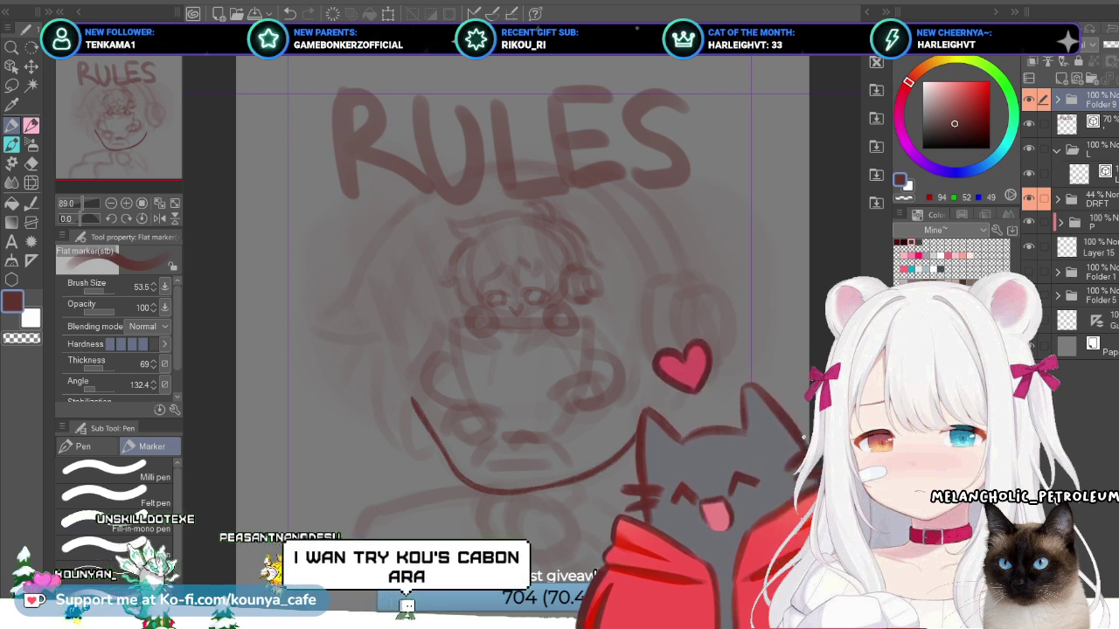
Step: Move the pasted Folder 9 below the L folder, directly above the DRFT folder
scroll(398, 285, "down", 3)
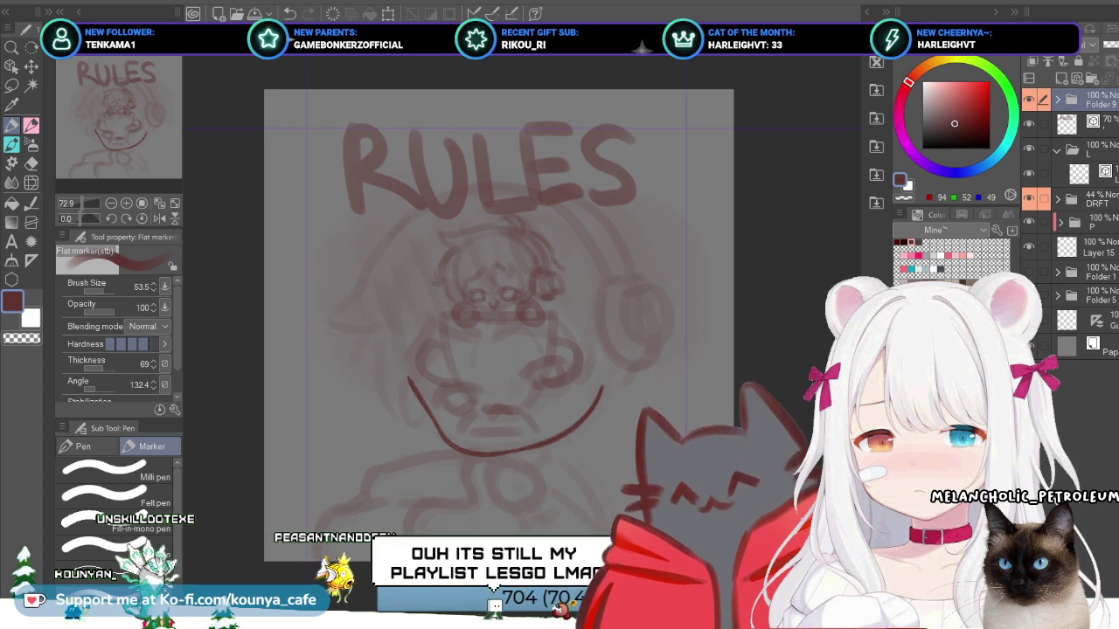
scroll(498, 332, "up", 1)
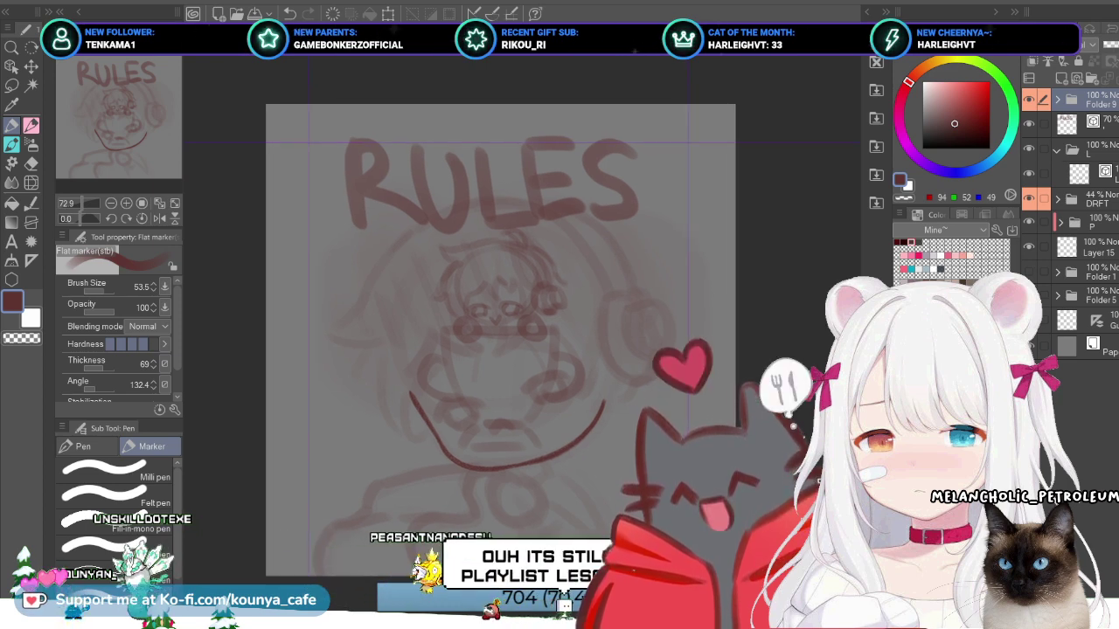
left_click(1084, 123)
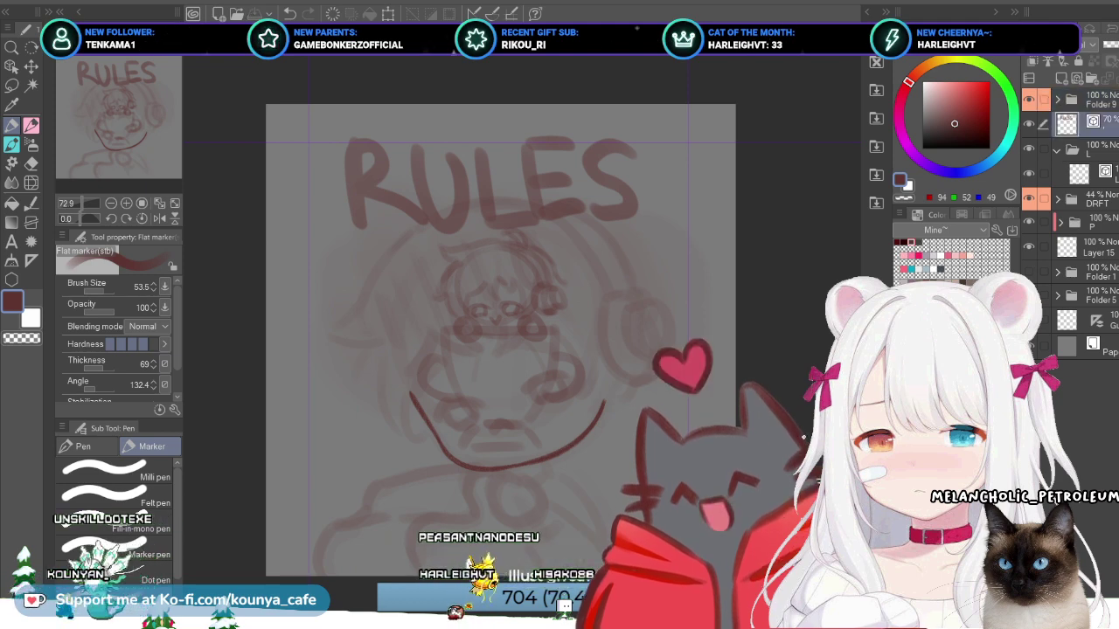
key("alt+]")
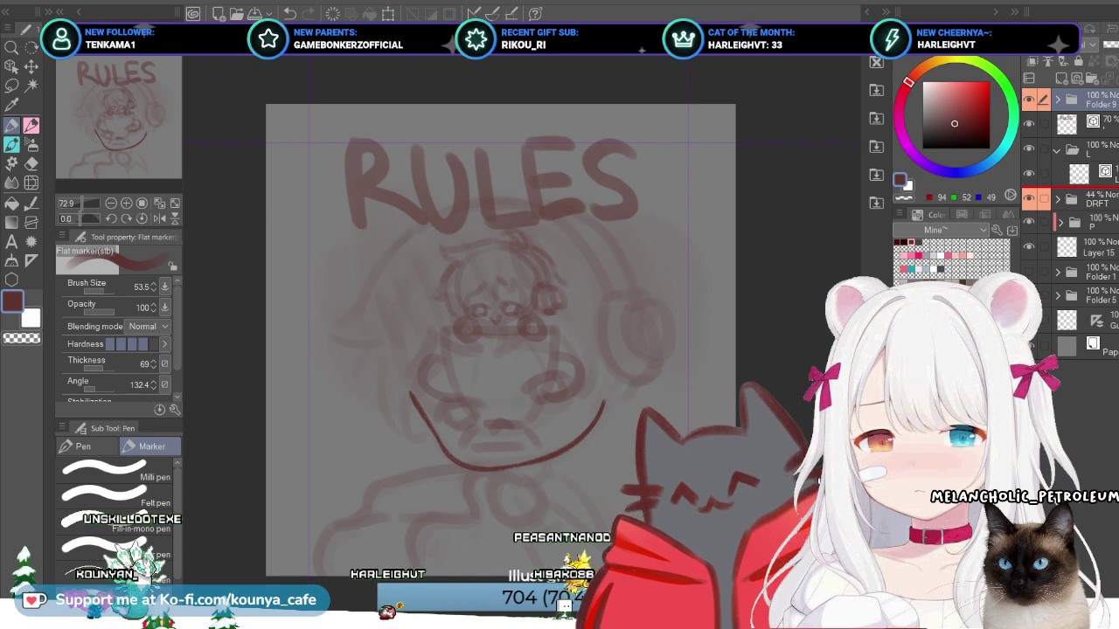
left_click_drag(1084, 187, 1084, 189)
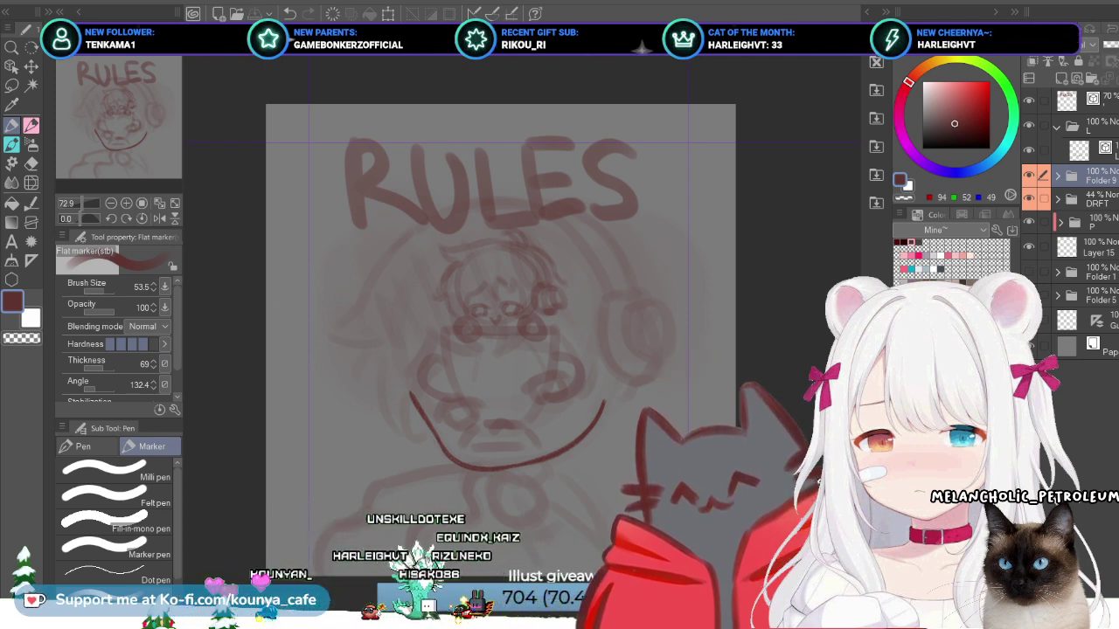
Step: Scale the pasted cup sketch to about 182% and position it lower on the canvas beneath the RULES lettering
key("ctrl+t")
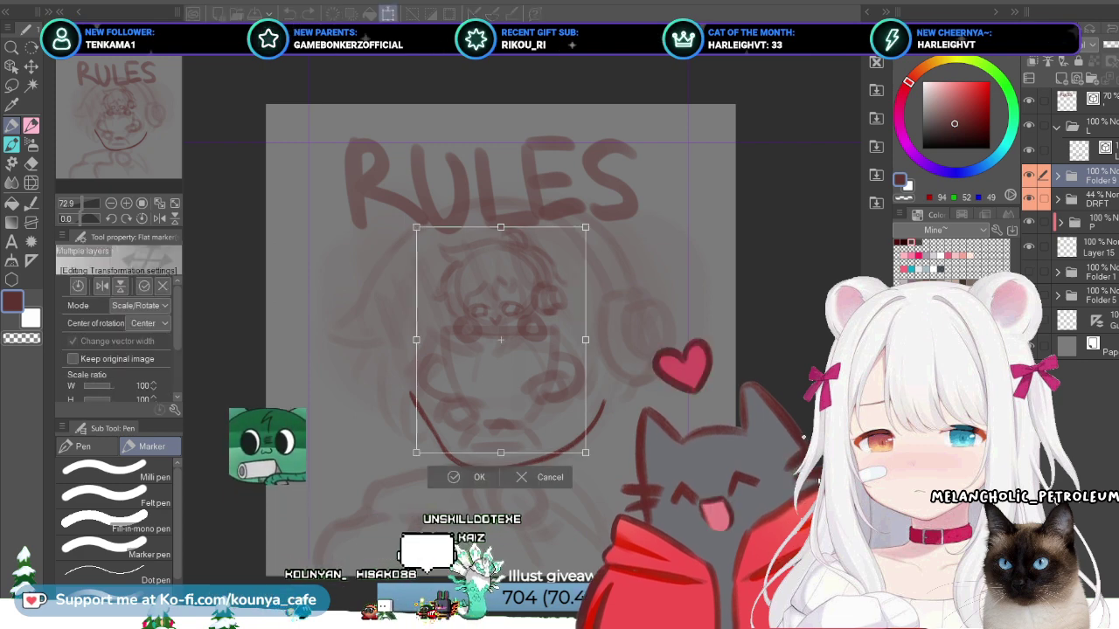
left_click_drag(585, 452, 660, 550)
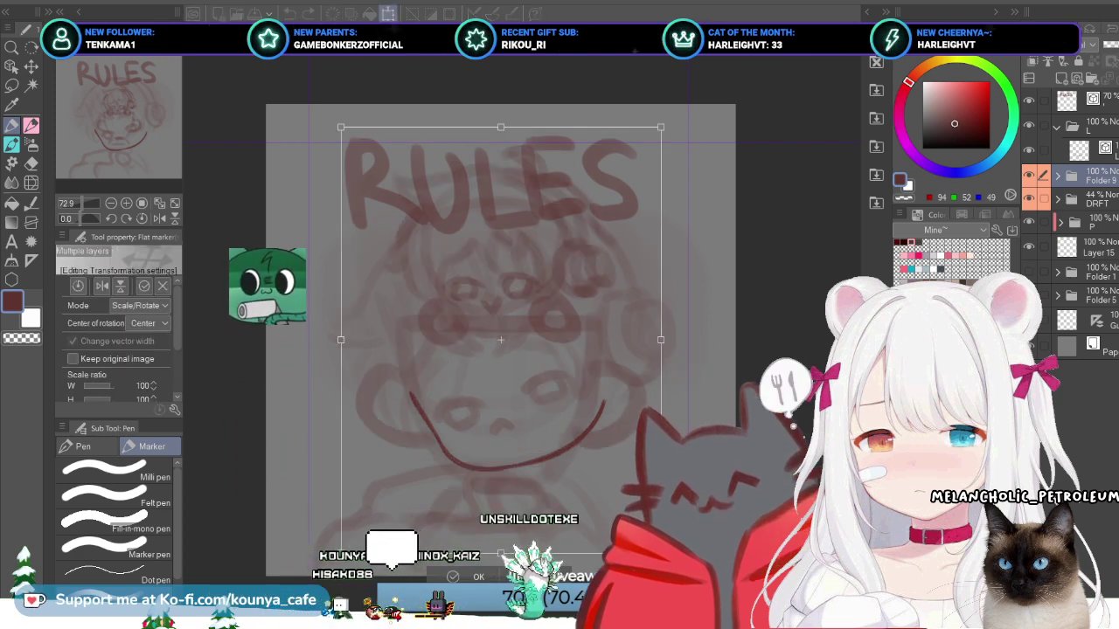
left_click_drag(524, 394, 515, 474)
mouse_move(651, 207)
left_mouse_down()
mouse_move(665, 190)
mouse_move(673, 210)
mouse_move(651, 205)
mouse_move(646, 167)
left_mouse_up()
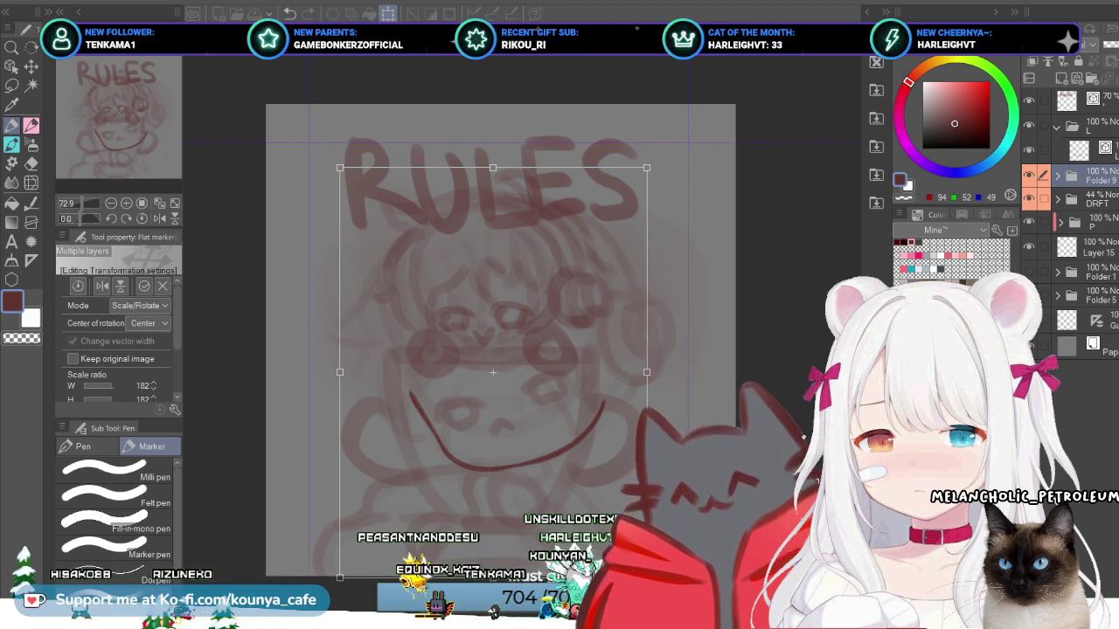
key("Return")
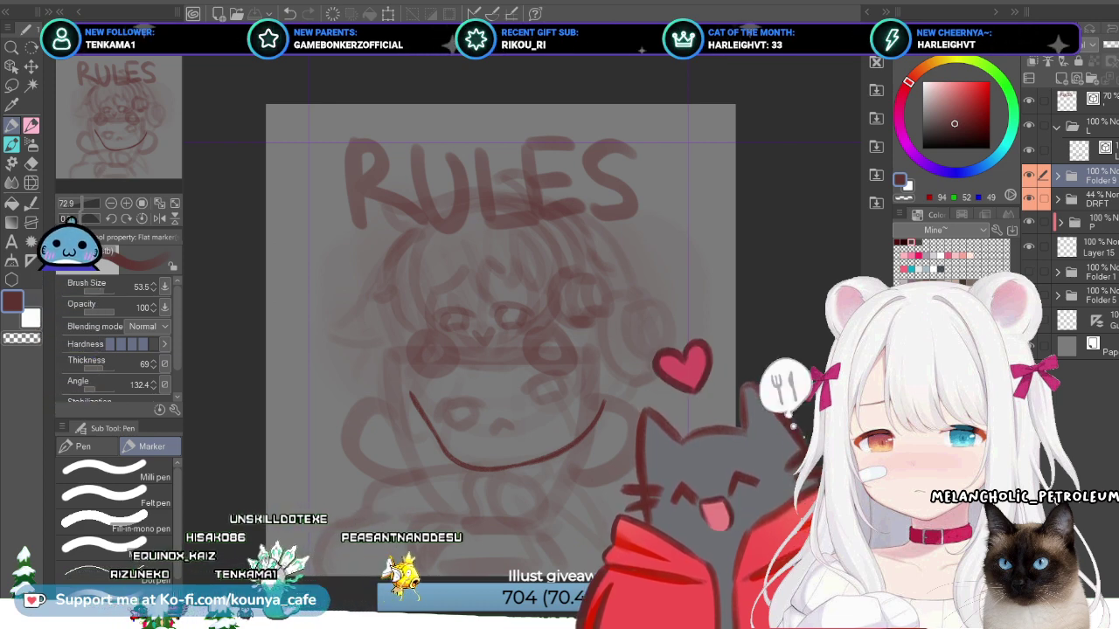
Step: Lower the DRFT folder's opacity to 19%
left_click(447, 343, "ctrl+shift")
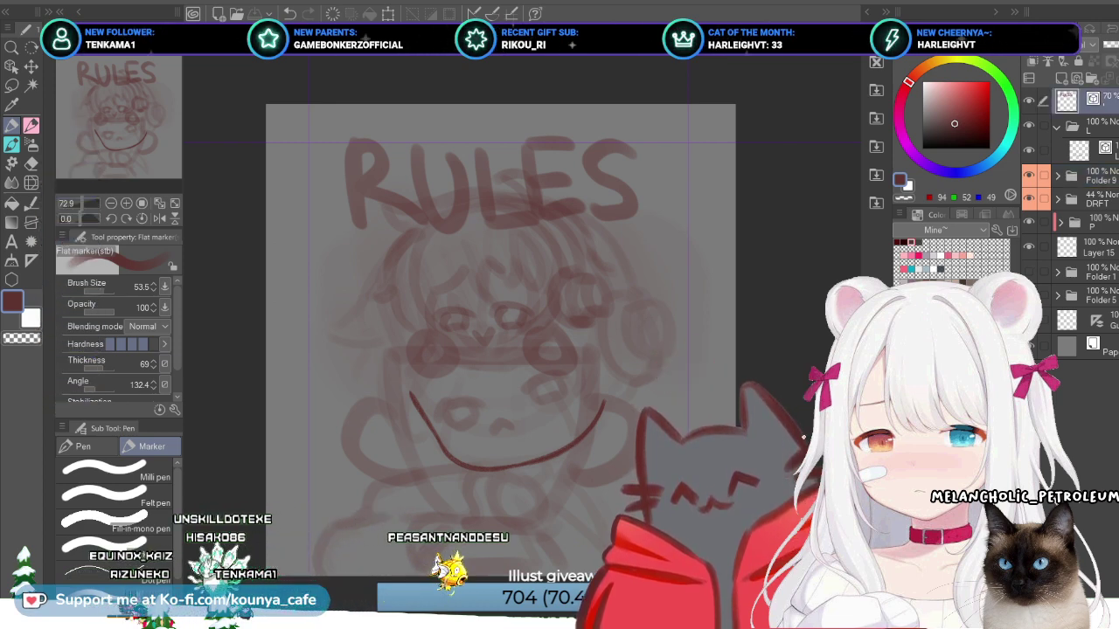
left_click(447, 342, "ctrl+shift")
left_click(448, 342, "ctrl+shift")
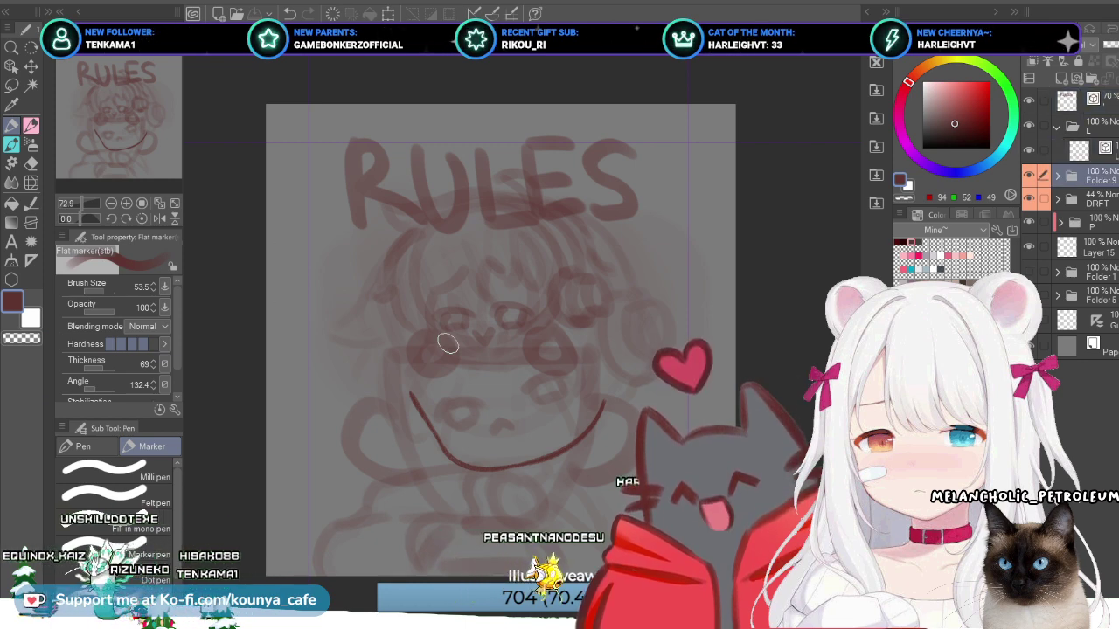
left_click(448, 343, "ctrl+shift")
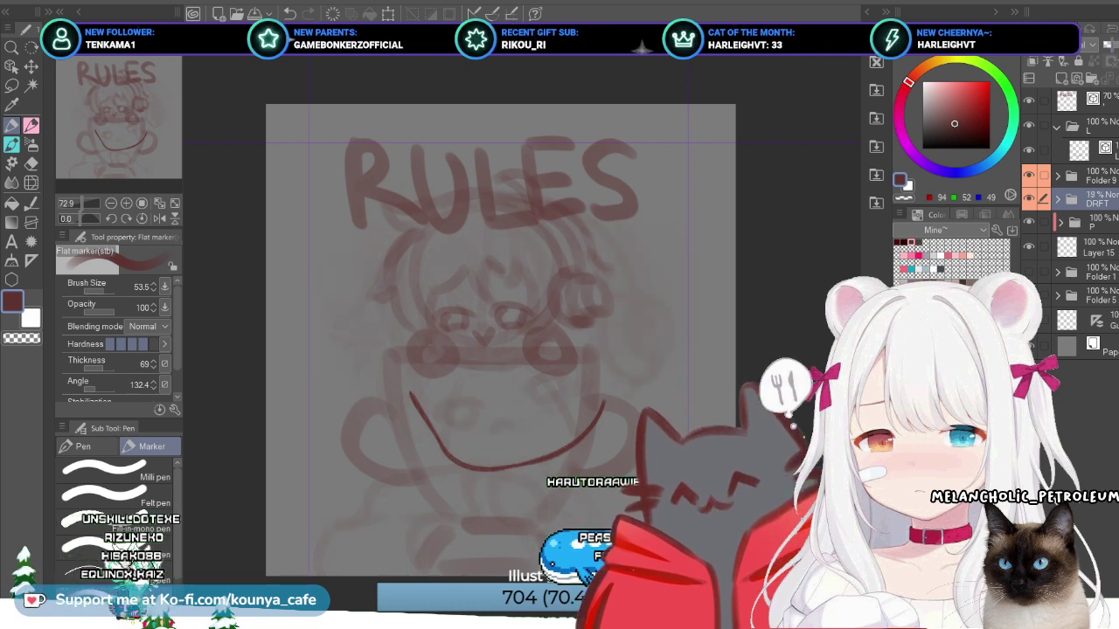
left_click(447, 343, "ctrl+shift")
left_click(447, 343, "ctrl+shift")
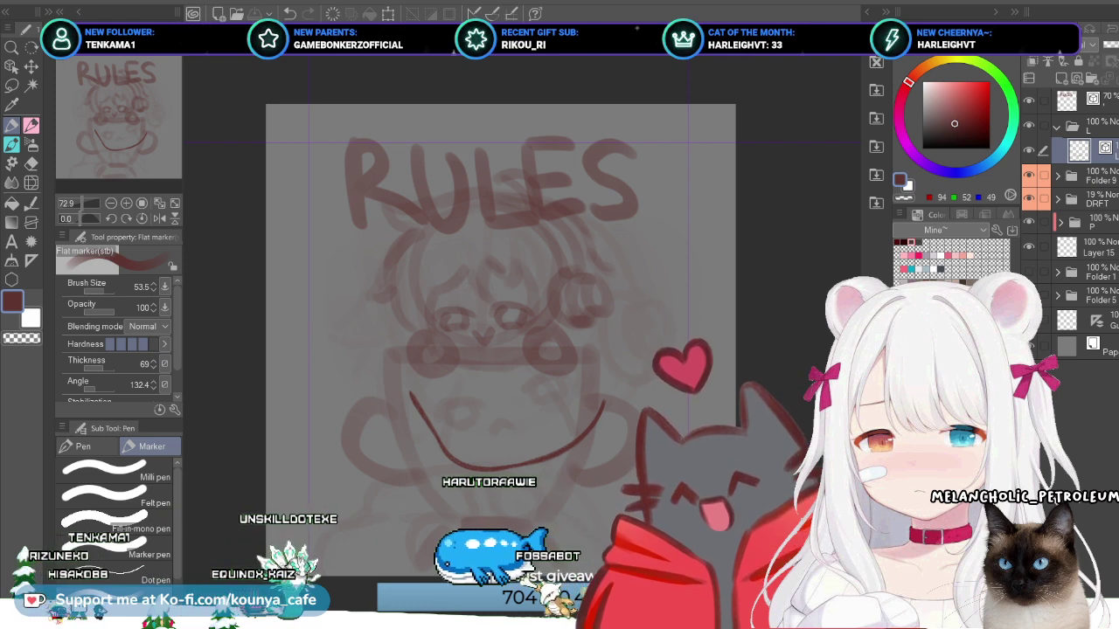
left_click(1079, 125)
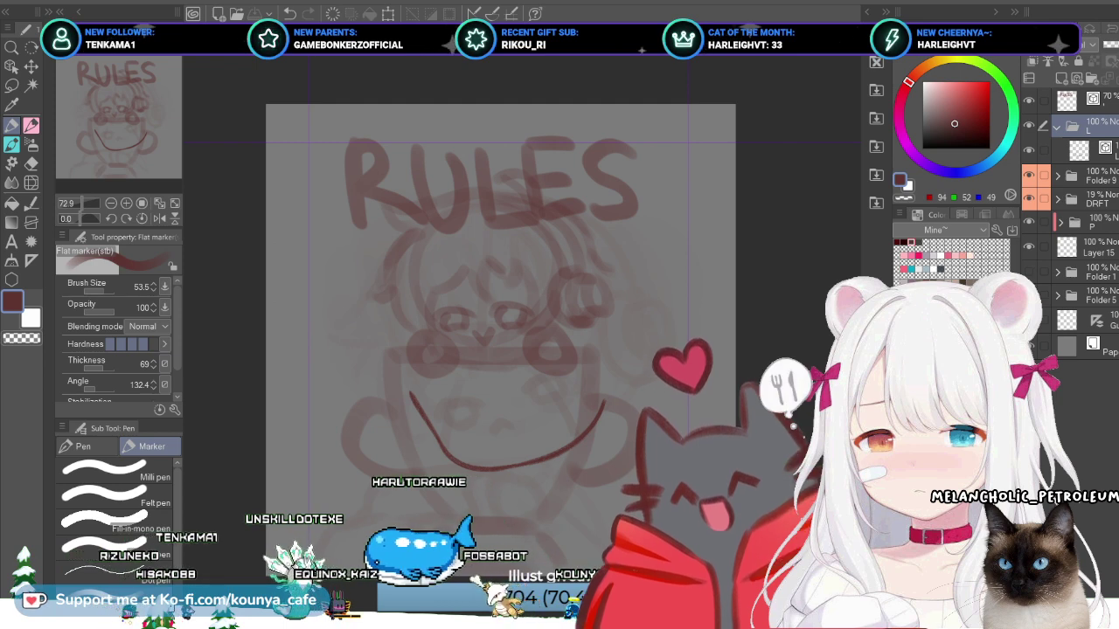
left_click(1079, 175)
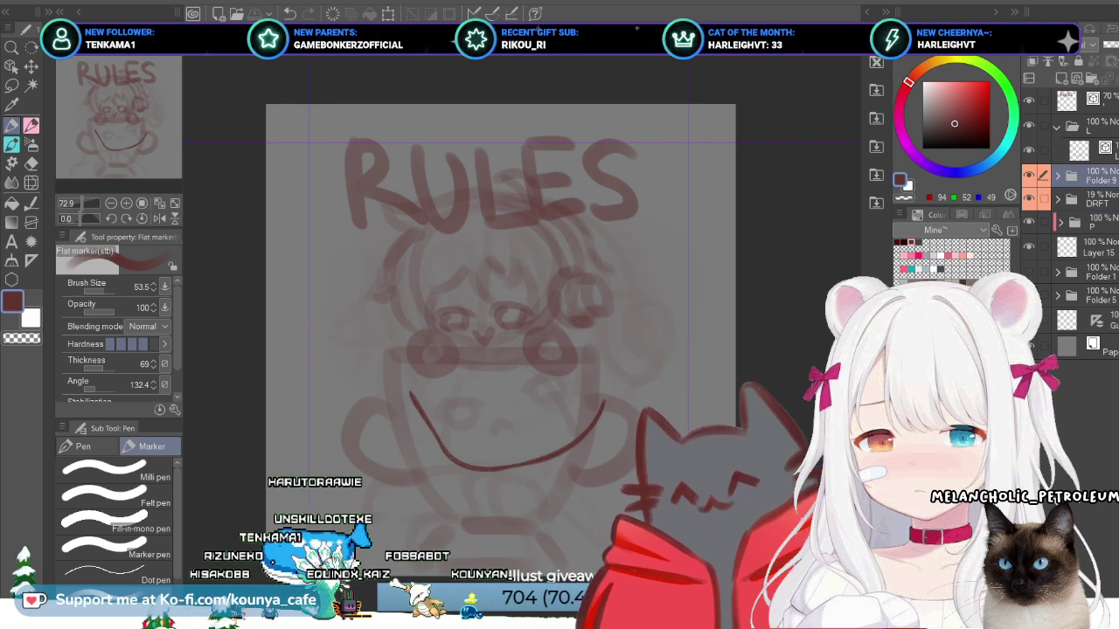
left_click(1080, 125)
left_click(1079, 175)
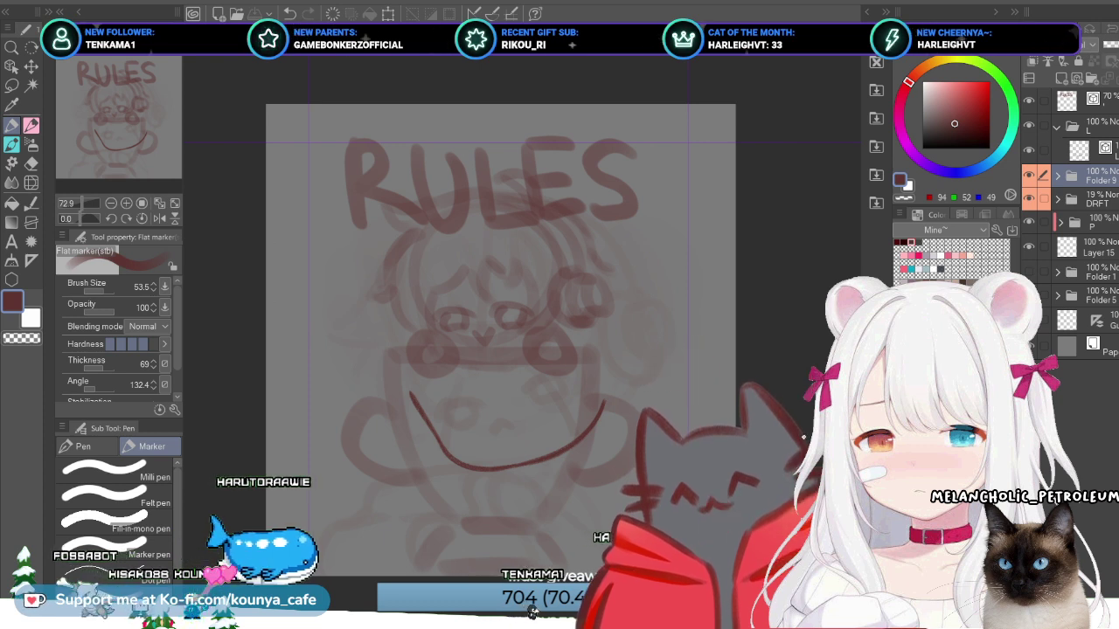
key("alt+bracketright")
key("alt+bracketright")
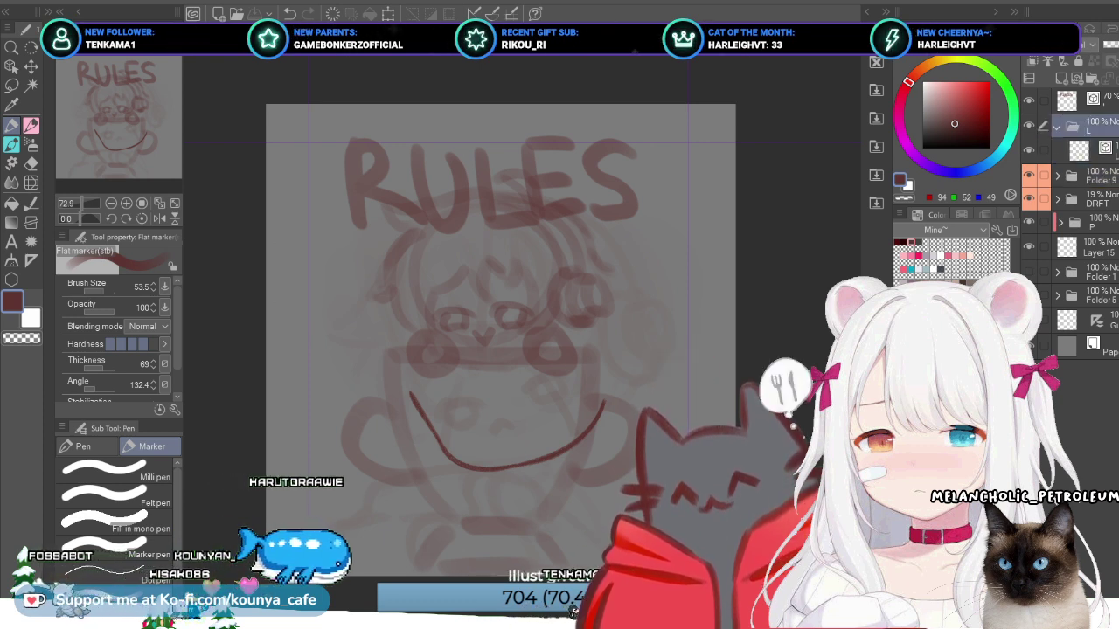
key("alt+bracketleft")
key("alt+bracketleft")
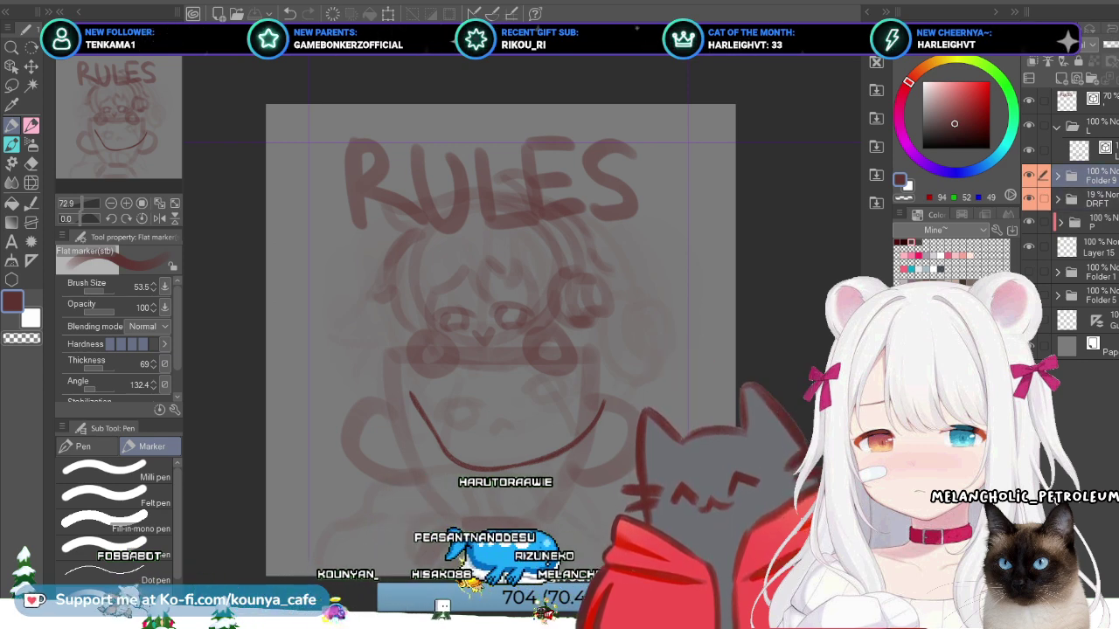
key("alt+bracketleft")
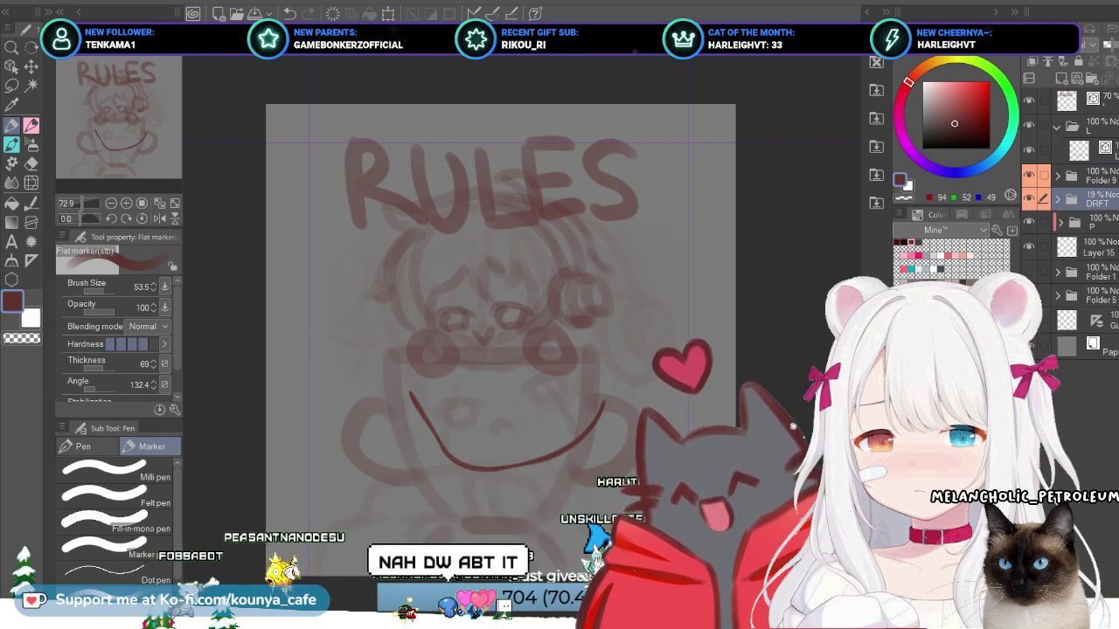
key("alt+bracketright")
key("alt+bracketleft")
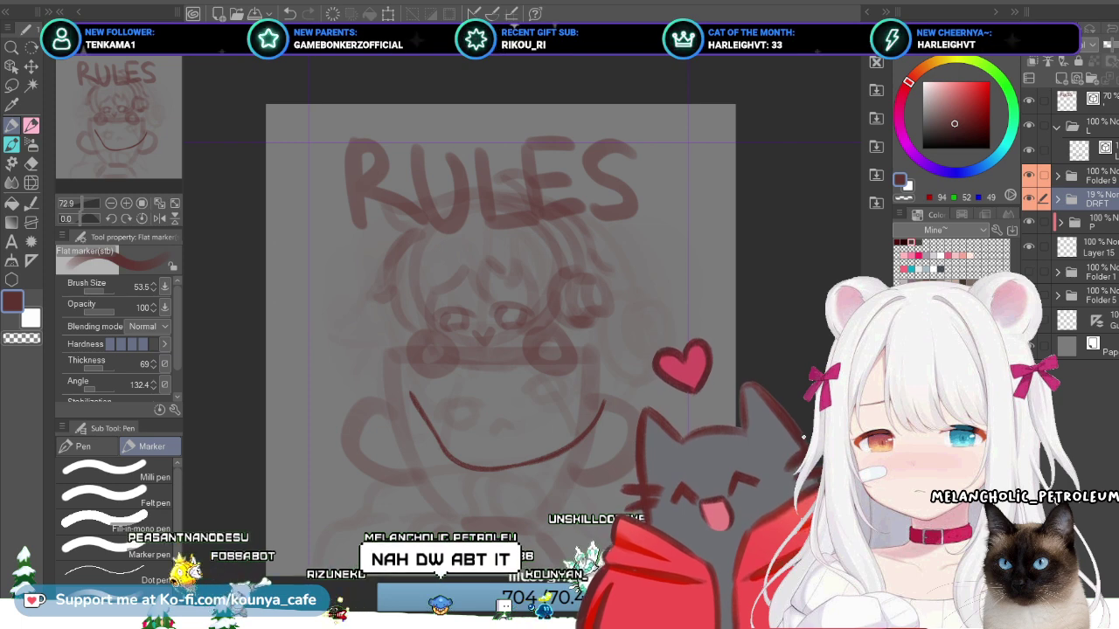
key("alt+bracketleft")
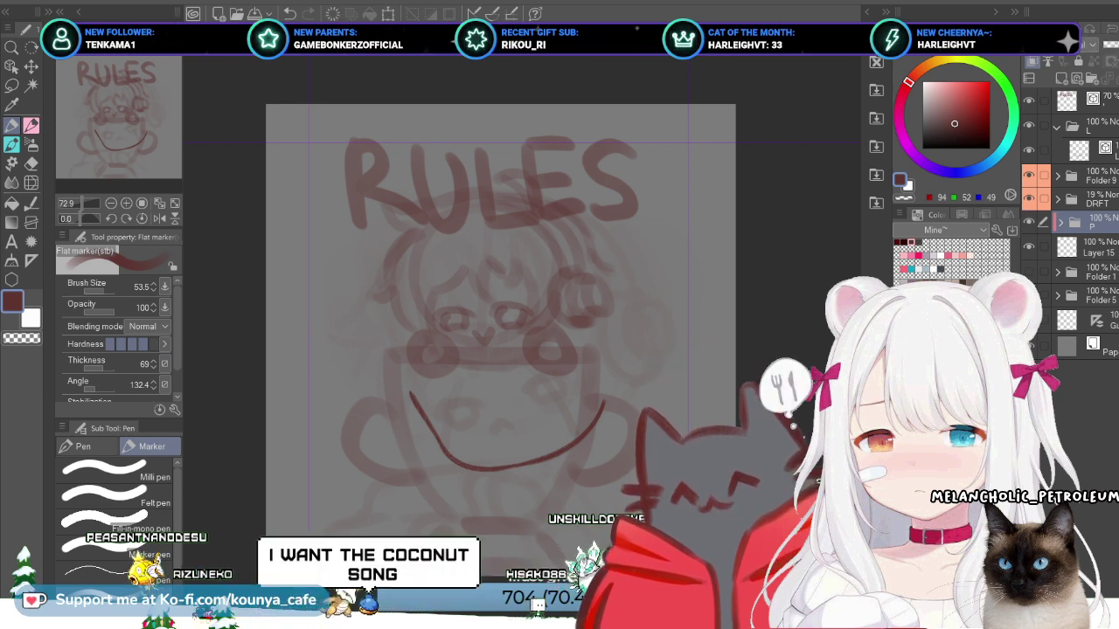
key("alt+bracketright")
key("alt+bracketright")
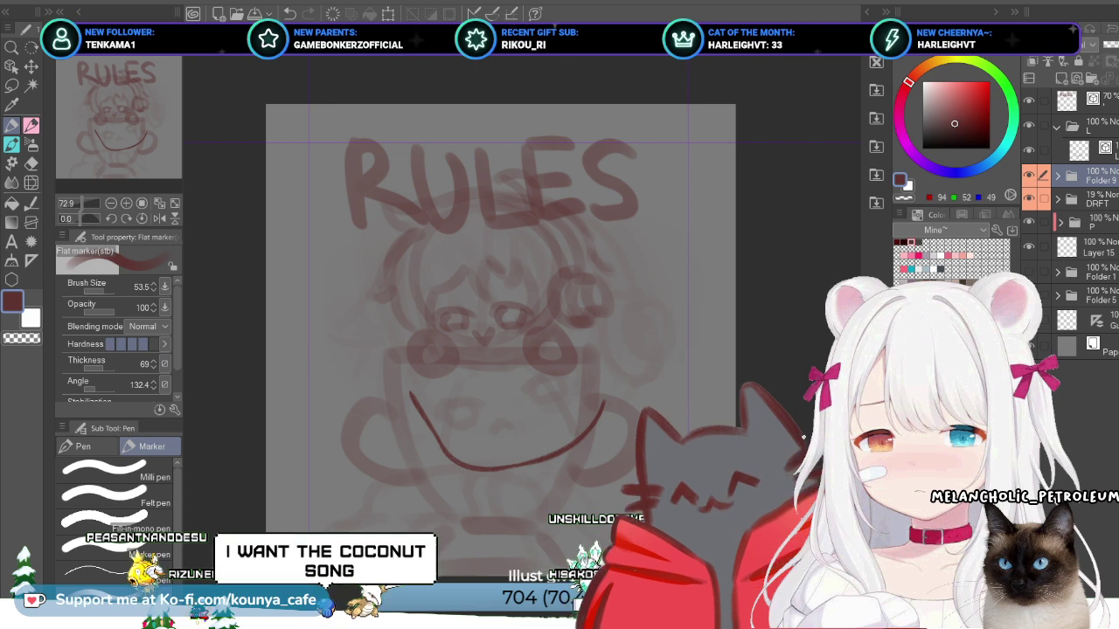
Step: Delete the DRFT folder containing the old large headphone-character sketch
key("alt+bracketleft")
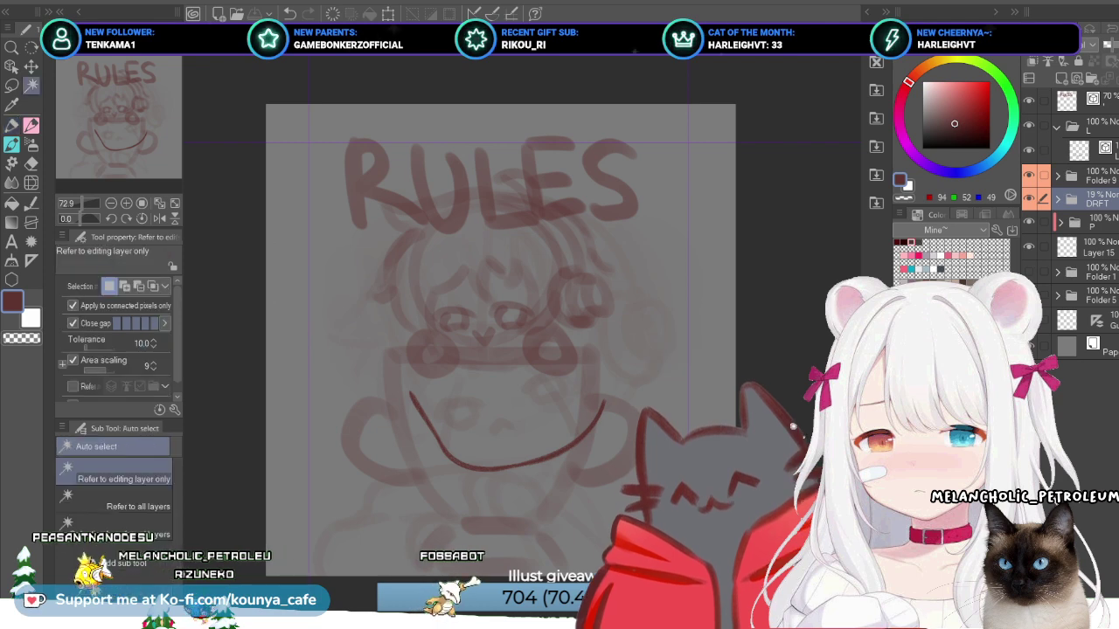
key("w")
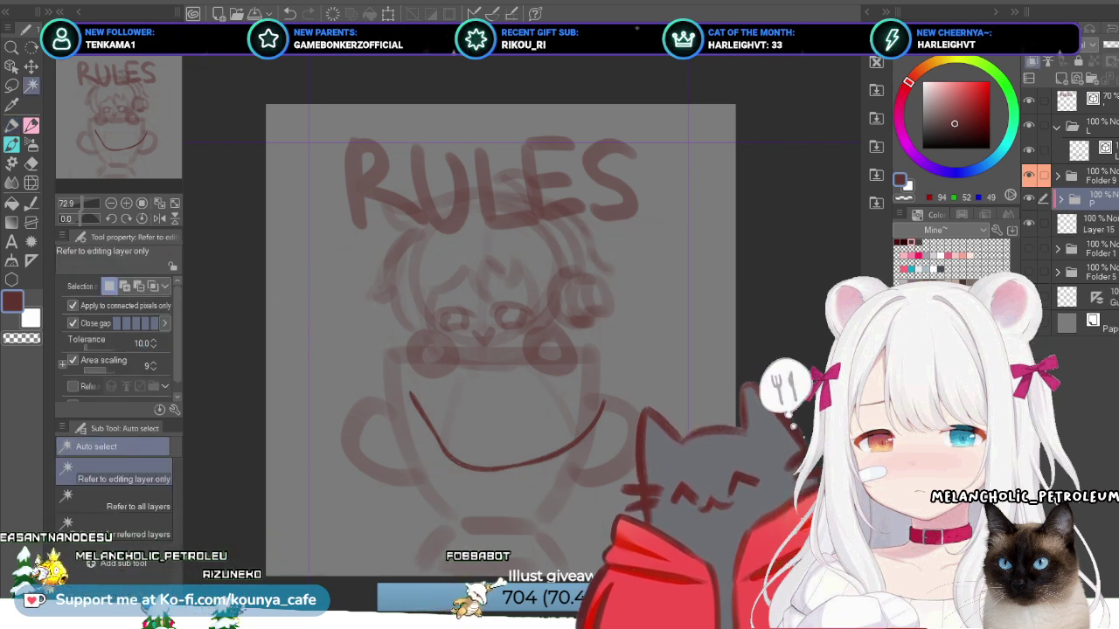
key("Delete")
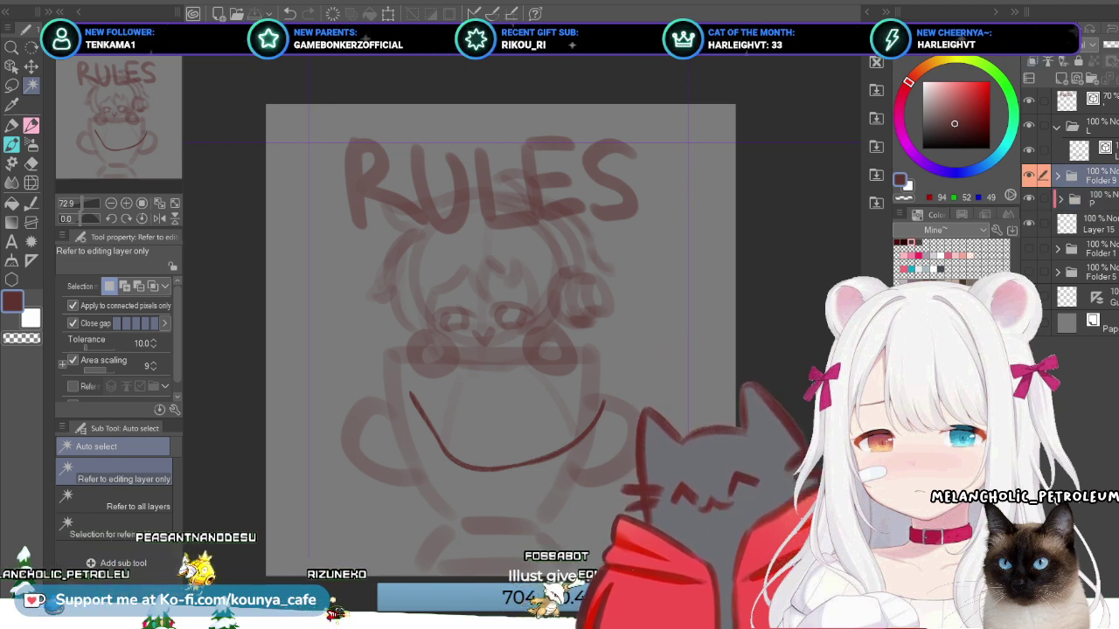
Step: Make the line layer inside the L folder the active layer
left_click(1083, 149)
key("alt+bracketright")
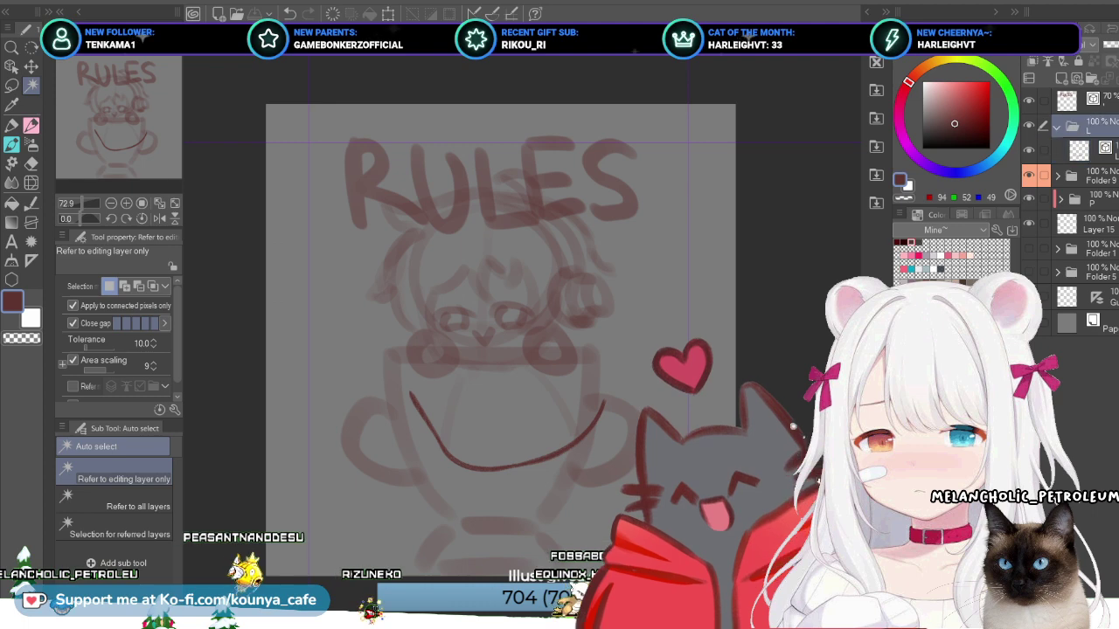
key("alt+bracketleft")
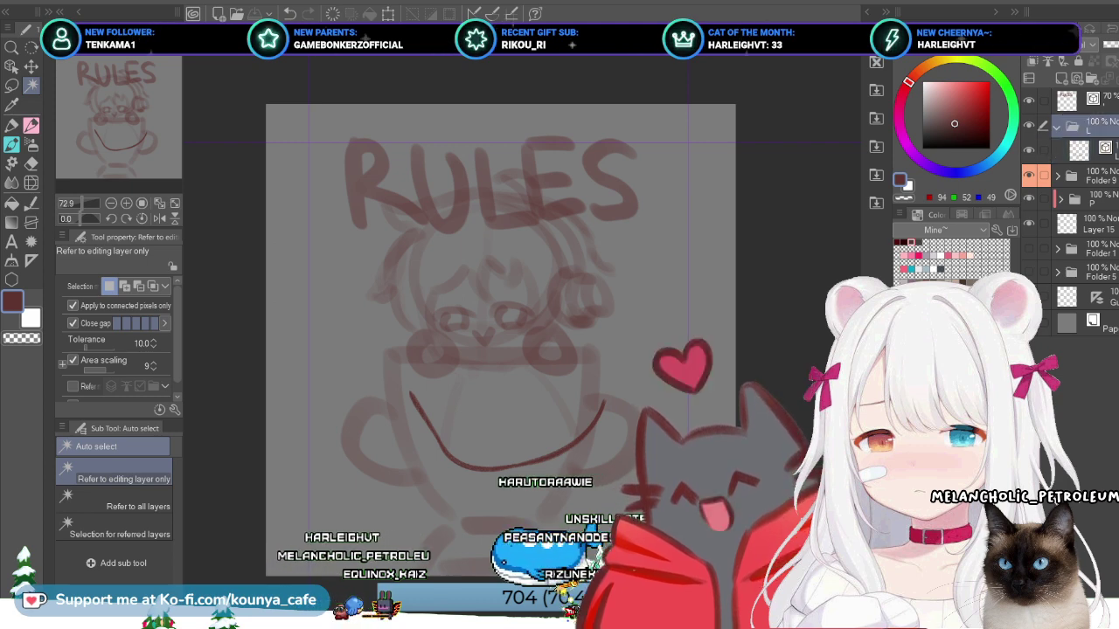
left_click(1080, 127)
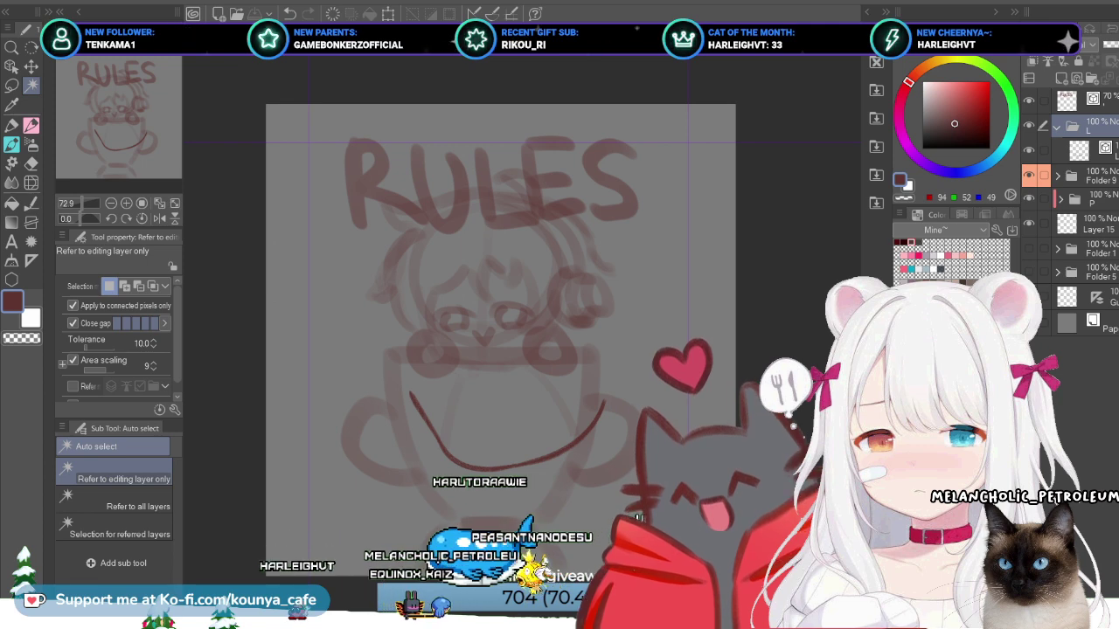
left_click(1080, 149)
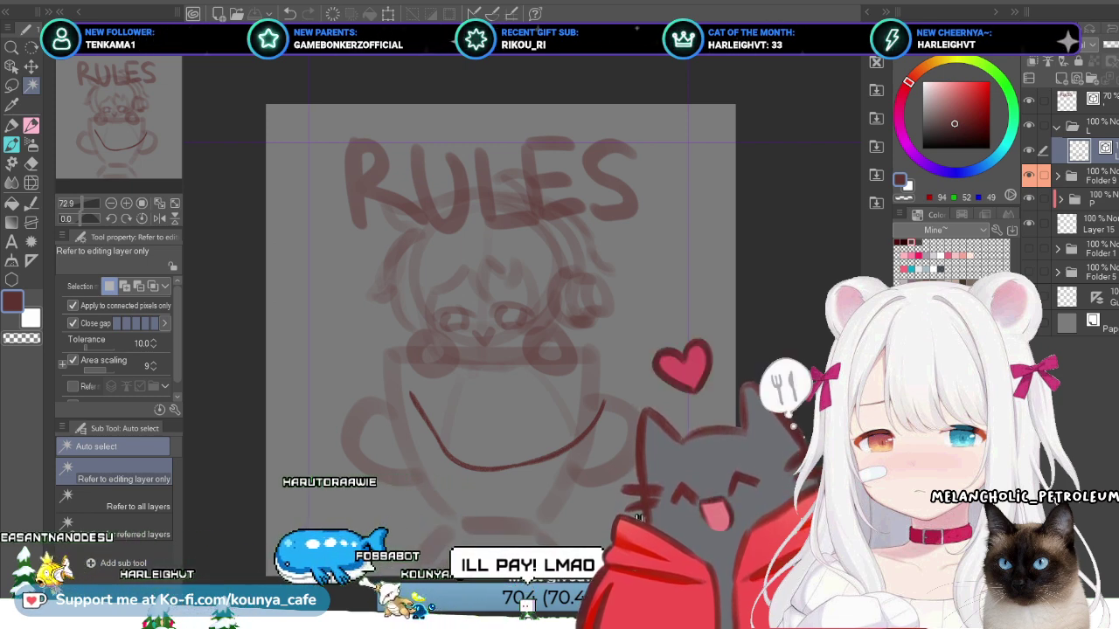
Step: Add a new layer above the RULES lettering layer and lower the RULES layer's opacity to 42%
left_click(1084, 175)
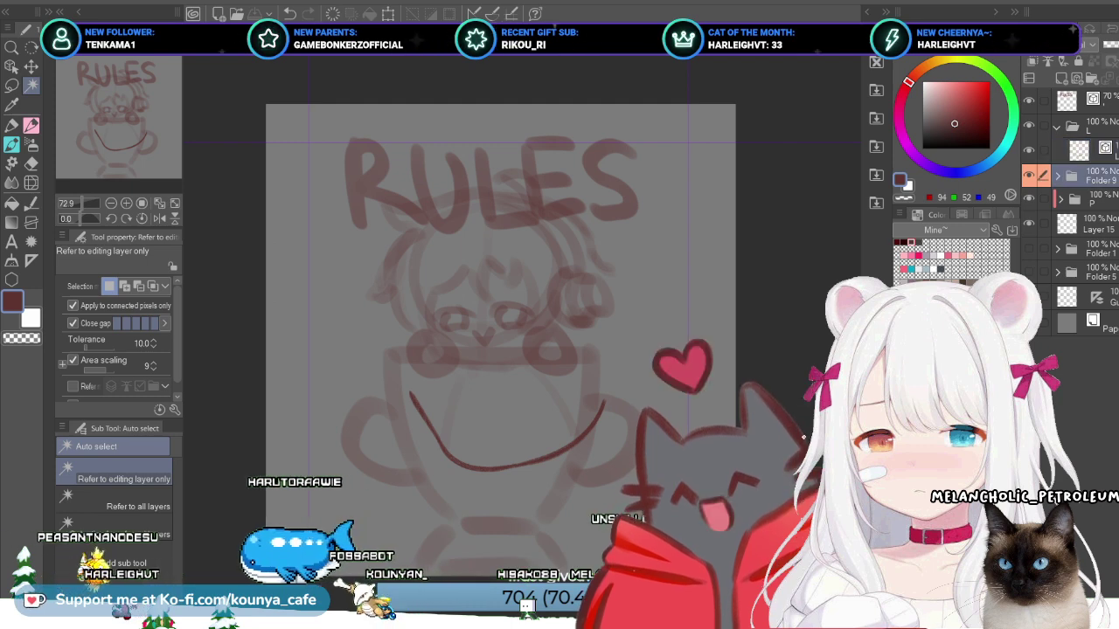
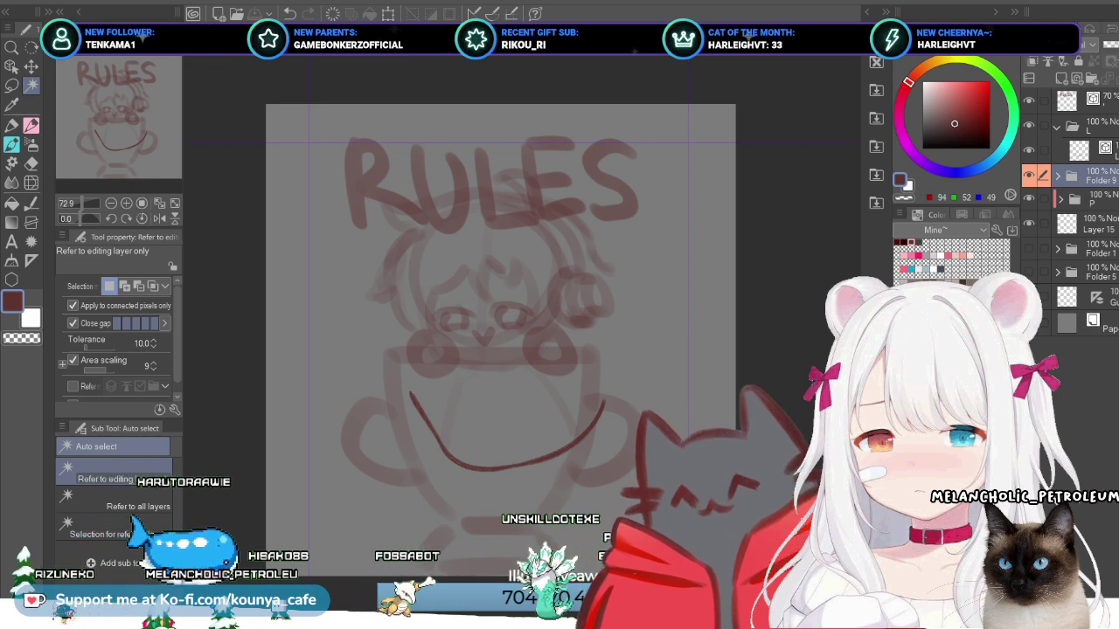
key("alt+[")
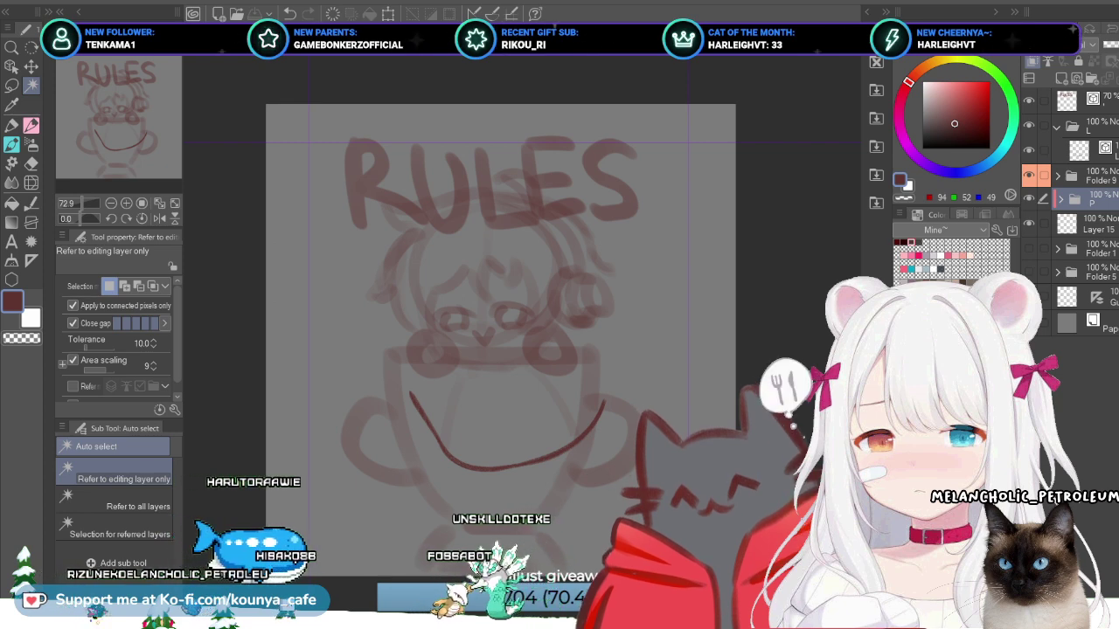
key("alt+]")
key("alt+]")
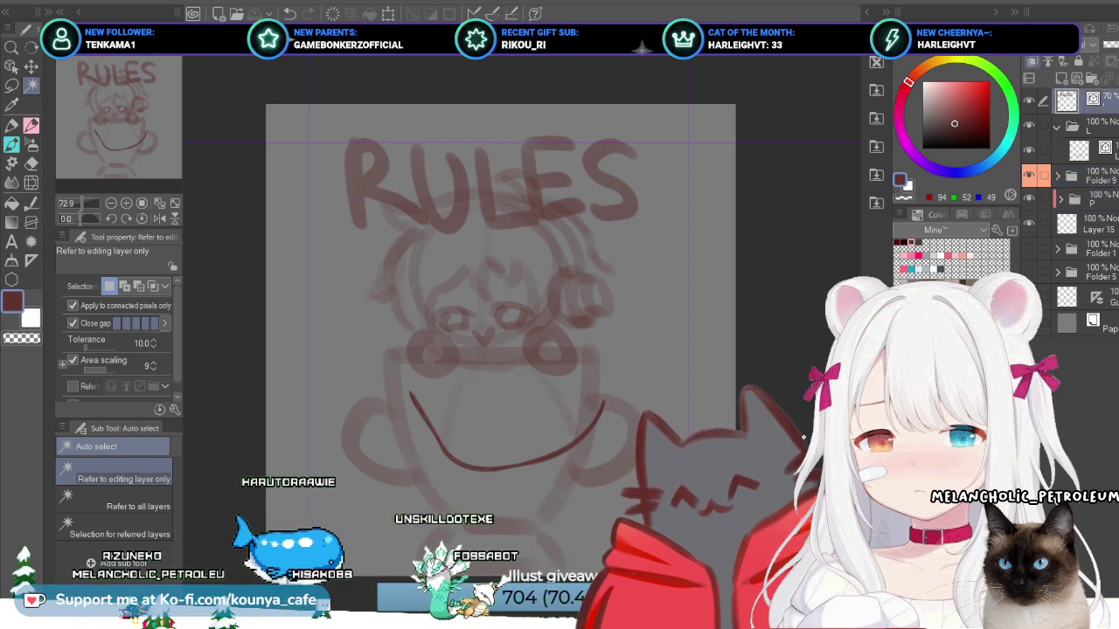
key("ctrl+shift+n")
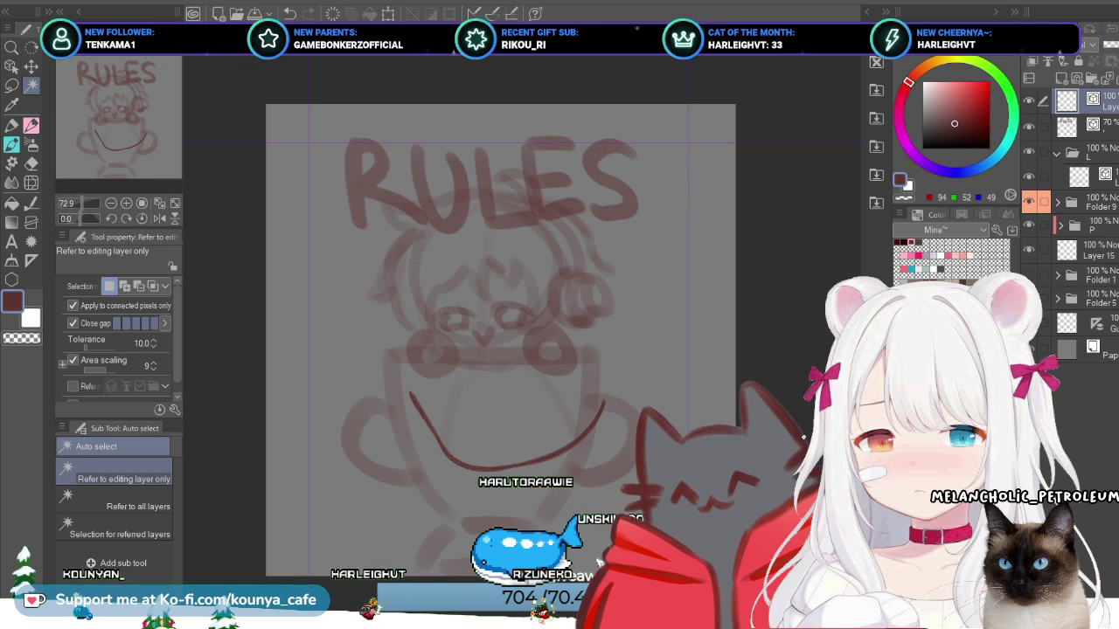
left_click(1084, 127)
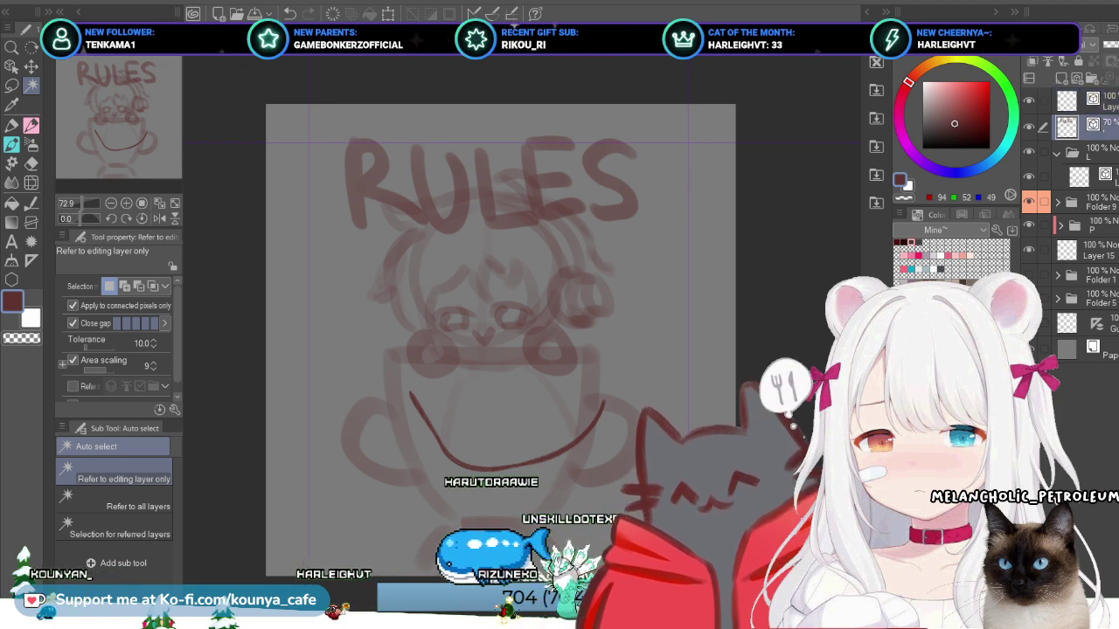
left_click(1084, 100)
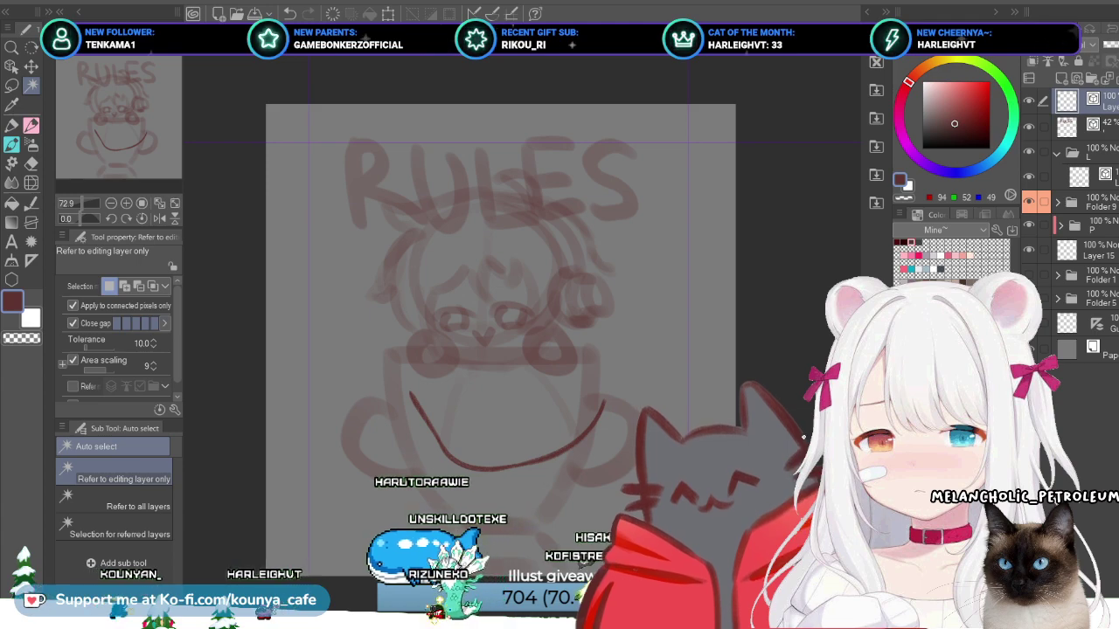
Step: Hand-letter MILESTONE across the faded RULES title on the new layer with the Flat marker at brush size 46
key("p")
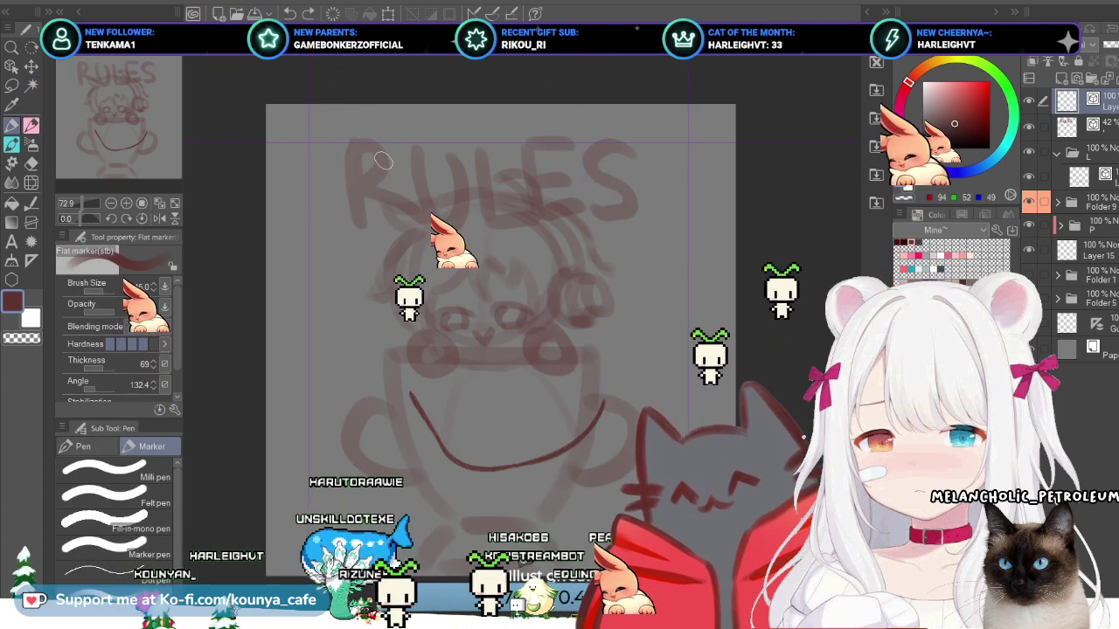
mouse_move(316, 215)
left_mouse_down()
mouse_move(321, 147)
mouse_move(356, 155)
mouse_move(398, 218)
left_mouse_up()
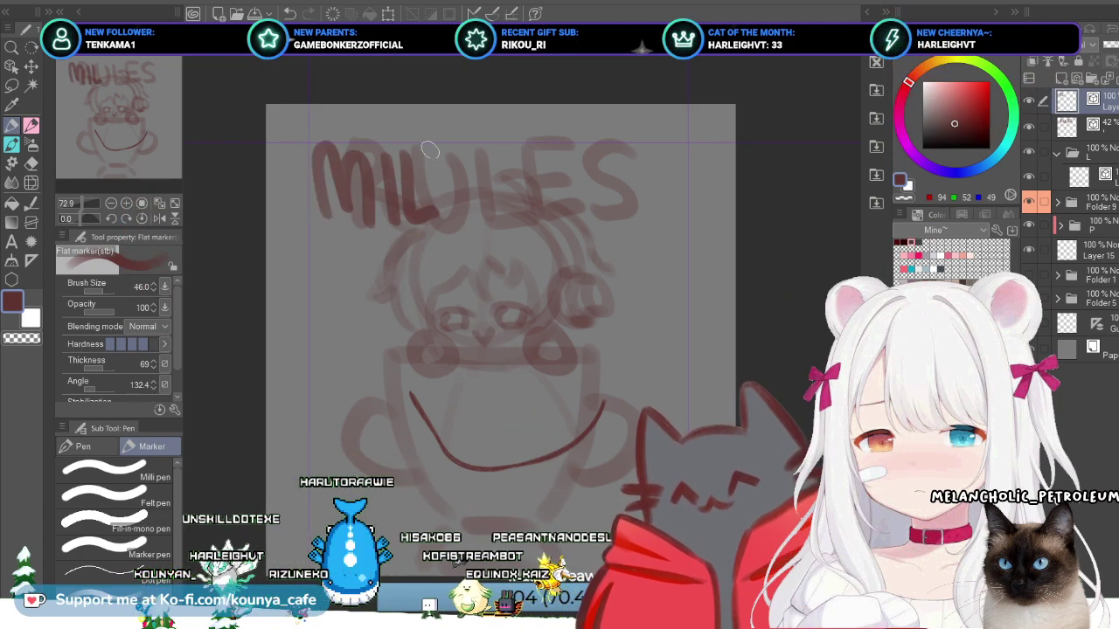
left_click_drag(429, 149, 451, 223)
mouse_move(465, 147)
left_mouse_down()
mouse_move(438, 188)
mouse_move(453, 194)
mouse_move(443, 218)
mouse_move(479, 188)
mouse_move(472, 176)
mouse_move(475, 208)
left_mouse_up()
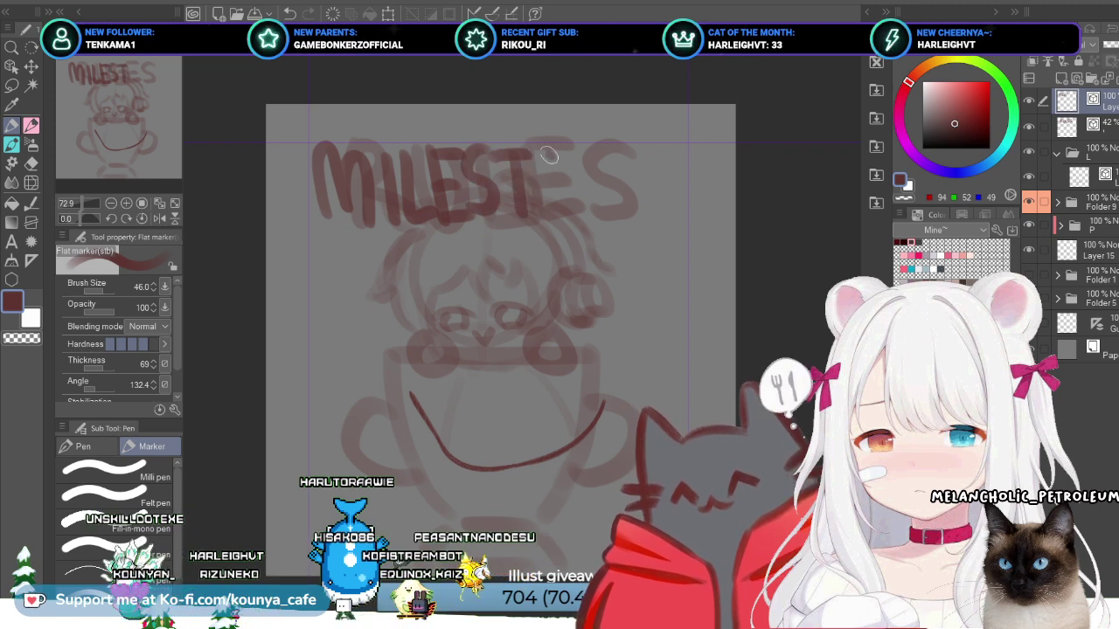
mouse_move(551, 156)
left_mouse_down()
mouse_move(569, 201)
mouse_move(560, 160)
left_mouse_up()
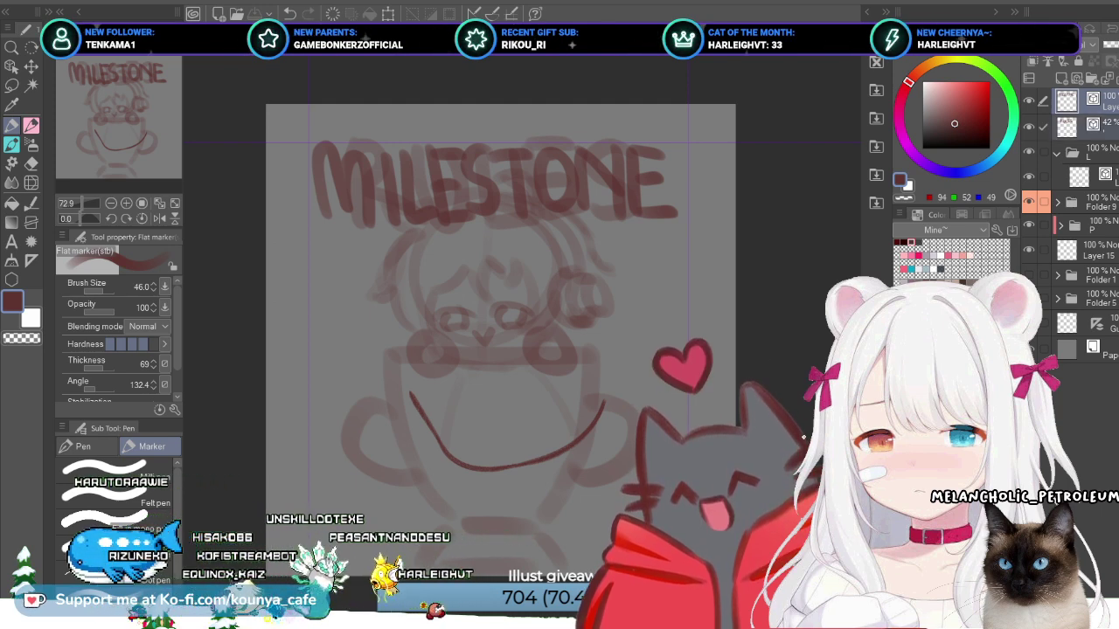
Step: Delete the old RULES lettering layer beneath the MILESTONE lettering
left_click(1075, 127)
left_click(1075, 100)
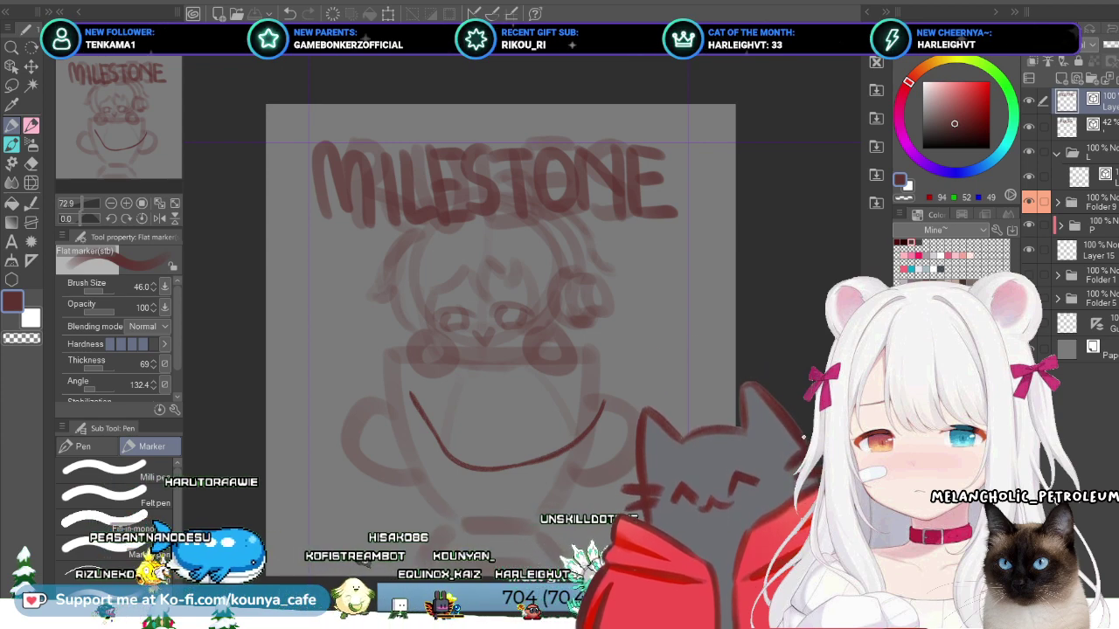
key("alt+bracketleft")
key("Delete")
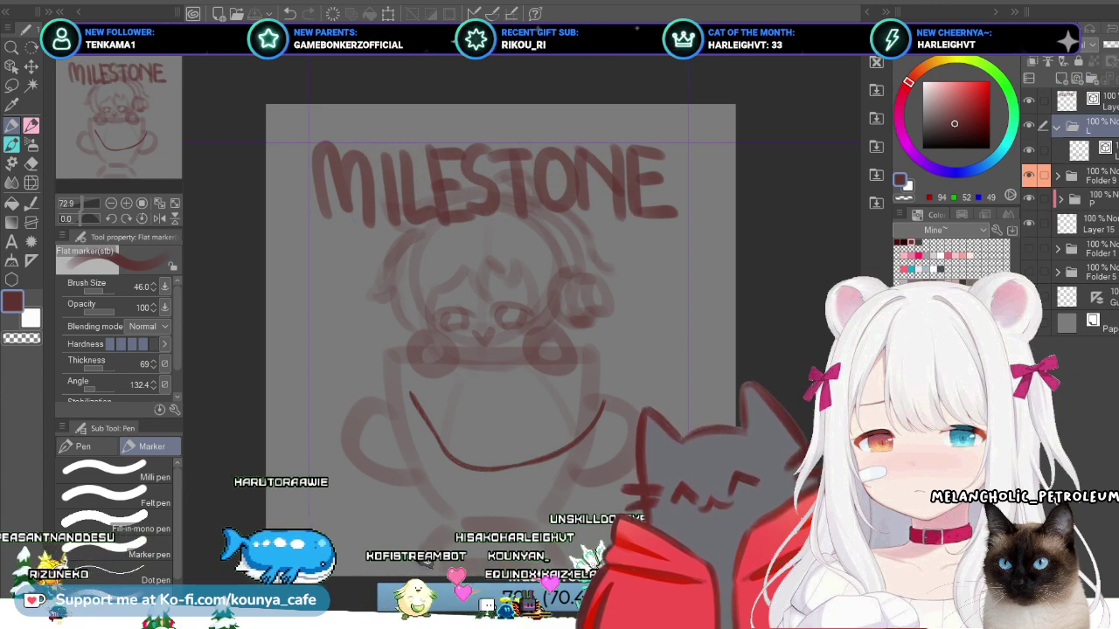
Step: On the headphone-character canvas, lower the RULES lettering layer's opacity to 49% and add a new layer above it
key("ctrl+Tab")
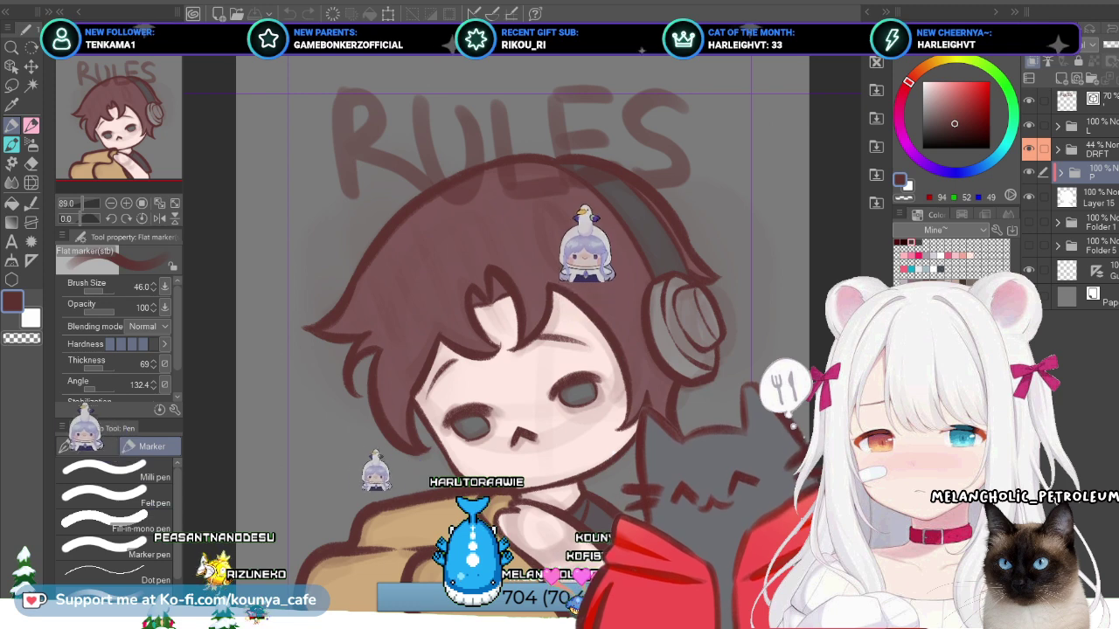
left_click(1068, 101)
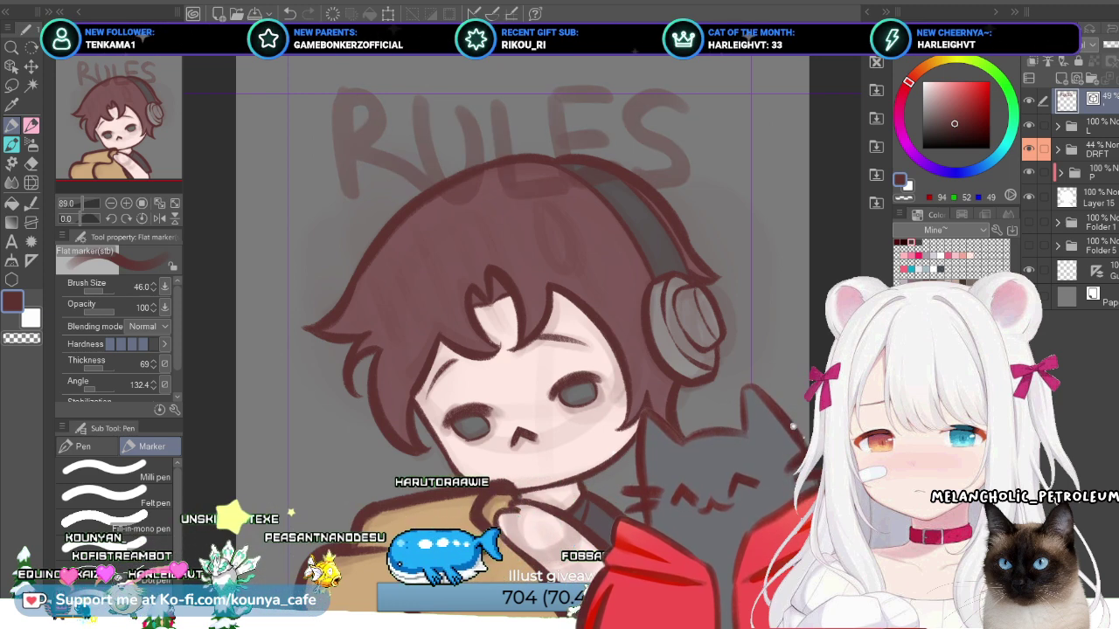
key("ctrl+shift+n")
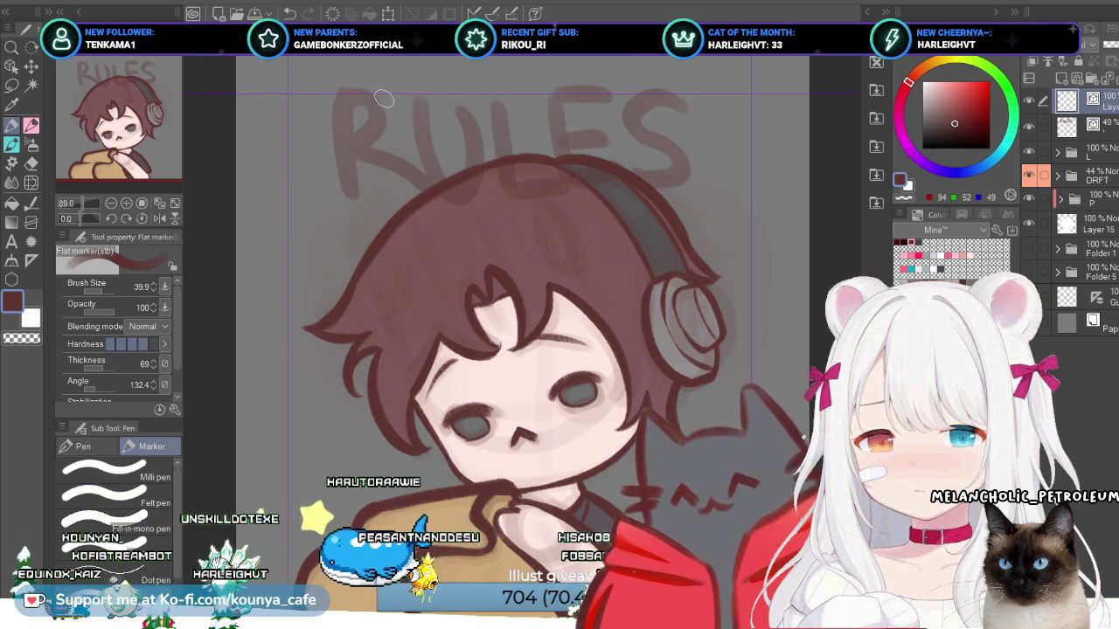
Step: Hand-letter SETUP over the faded RULES title with the Flat marker at brush size 39.9
mouse_move(374, 94)
left_mouse_down()
mouse_move(332, 115)
mouse_move(370, 156)
left_mouse_up()
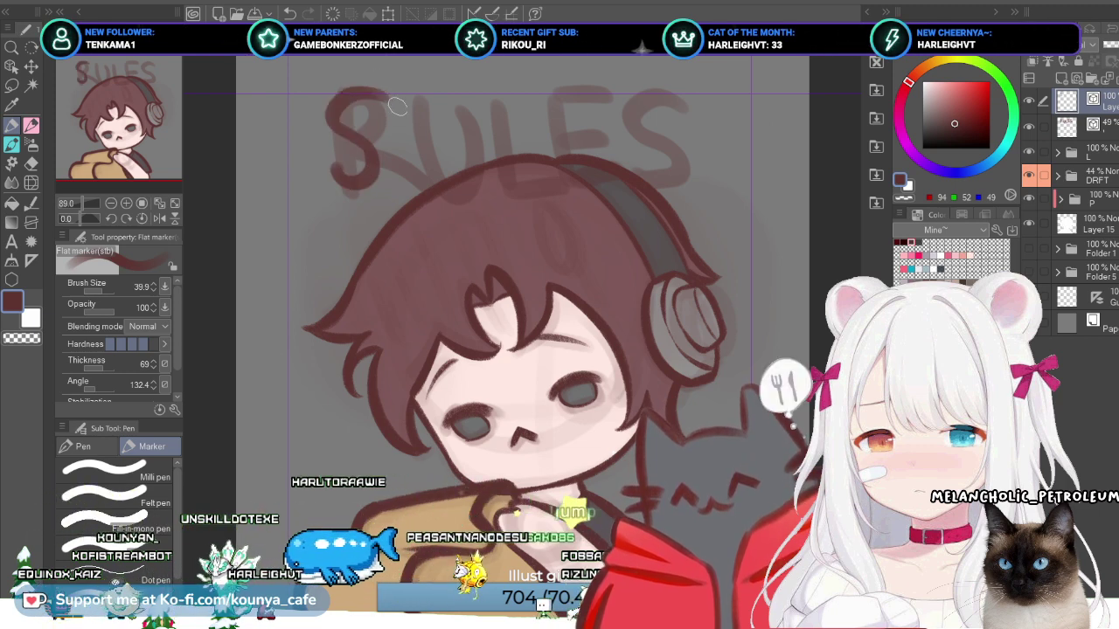
left_click_drag(401, 105, 408, 171)
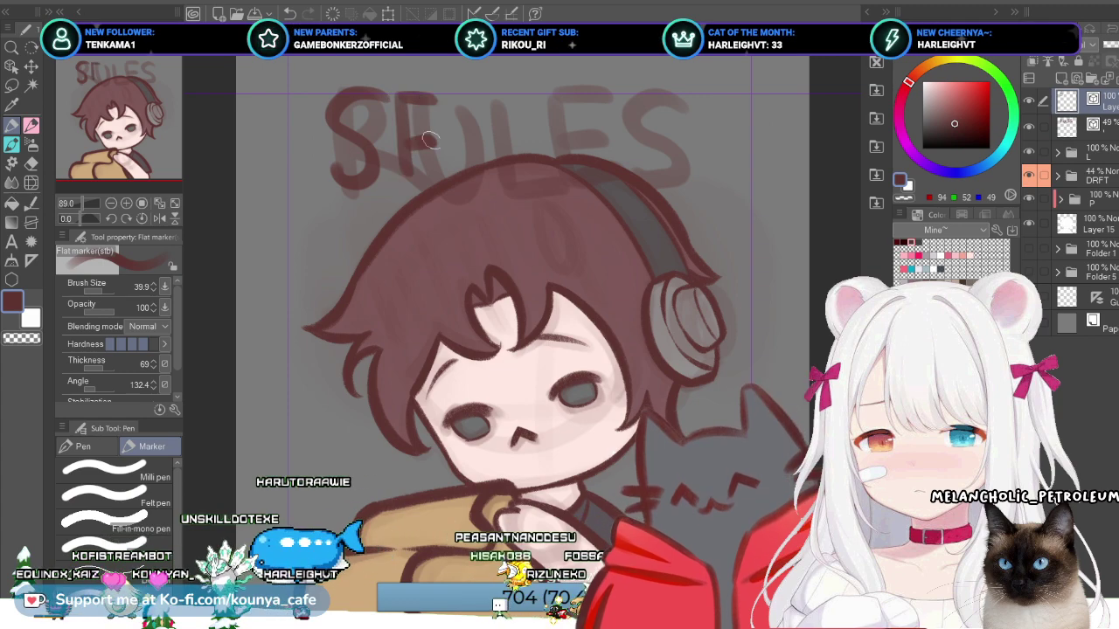
mouse_move(446, 94)
left_mouse_down()
mouse_move(508, 105)
mouse_move(478, 97)
mouse_move(486, 182)
left_mouse_up()
left_click_drag(520, 95, 524, 154)
left_click_drag(555, 89, 557, 159)
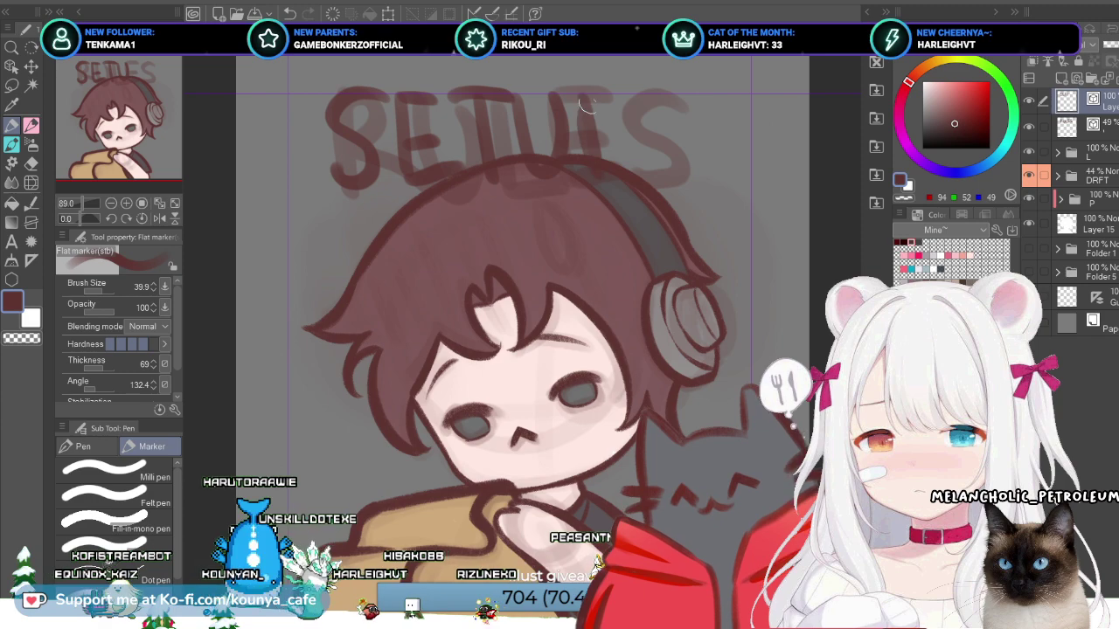
left_click_drag(589, 89, 600, 127)
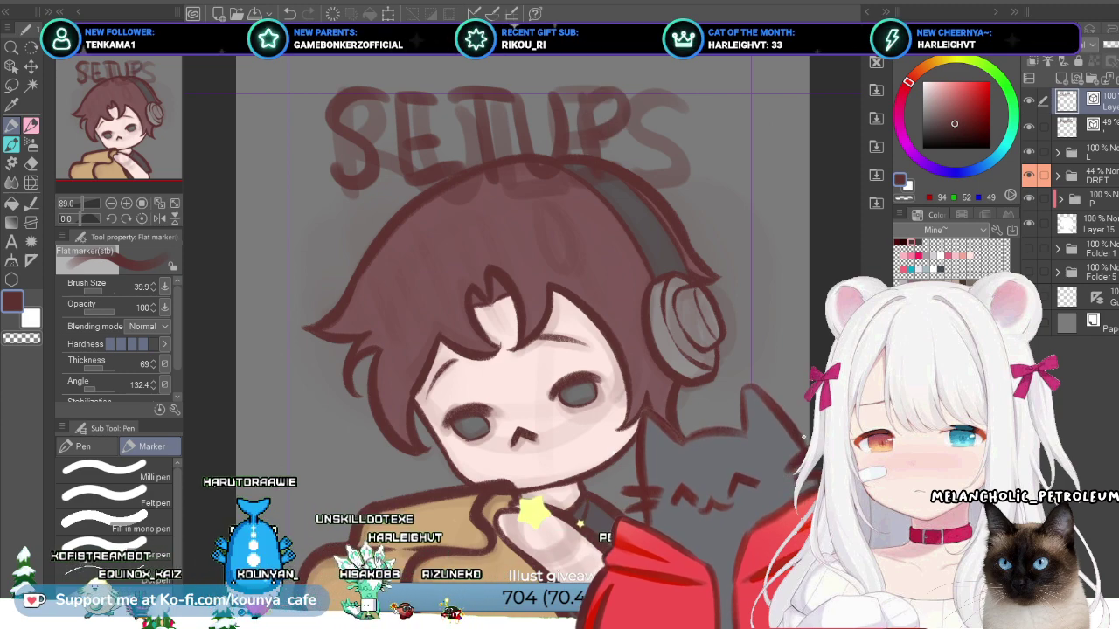
Step: Shift the SETUP lettering to centre it above the character's head and delete the old RULES lettering layer
key("ctrl+t")
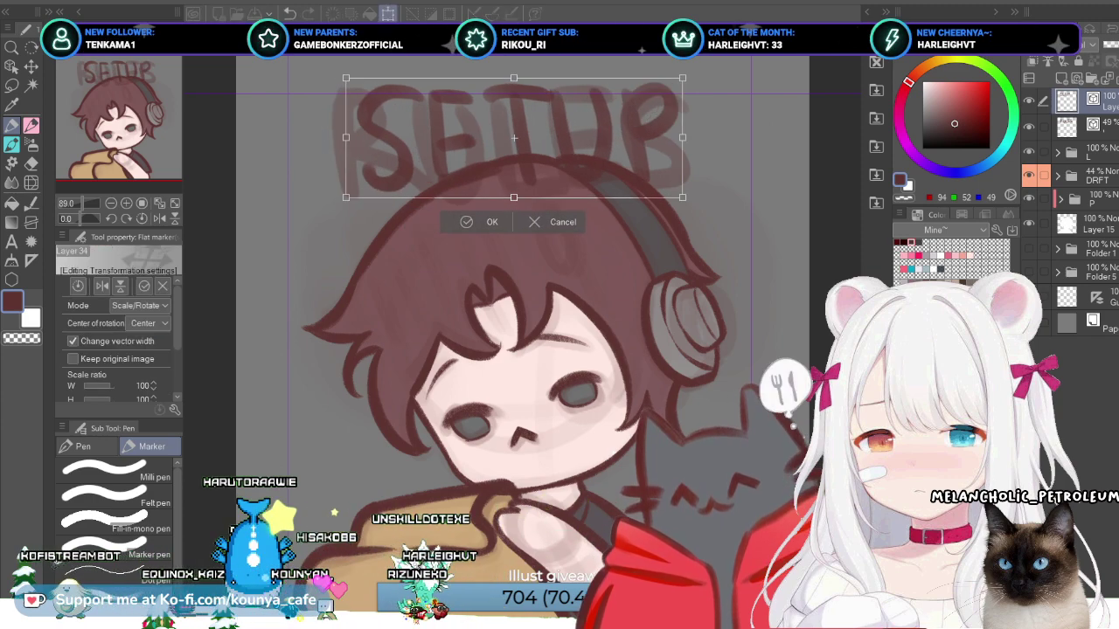
key("Return")
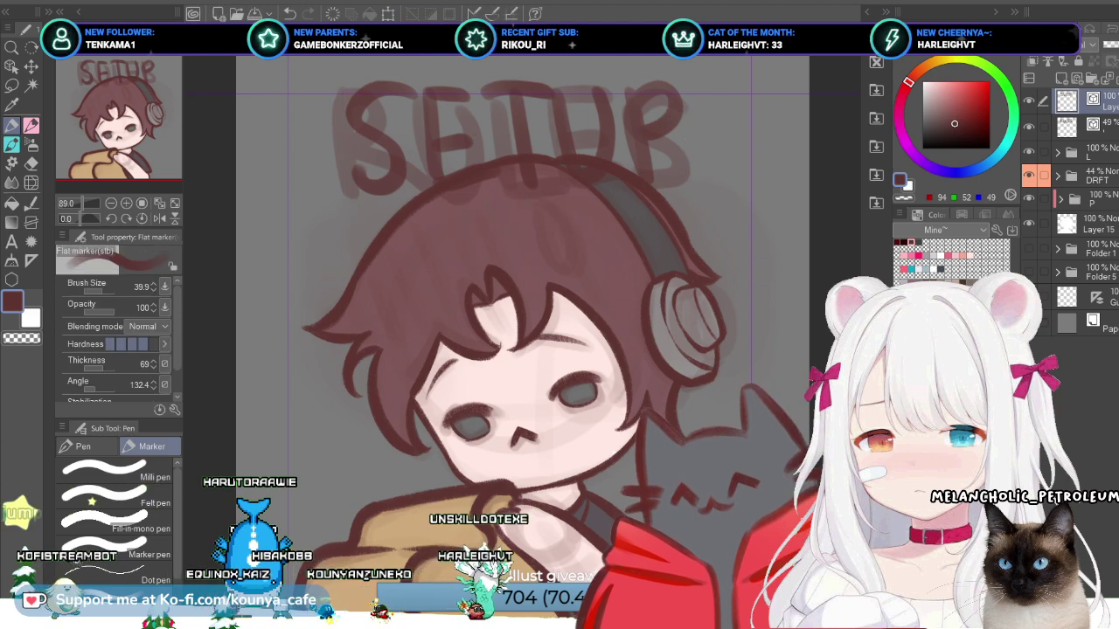
key("Delete")
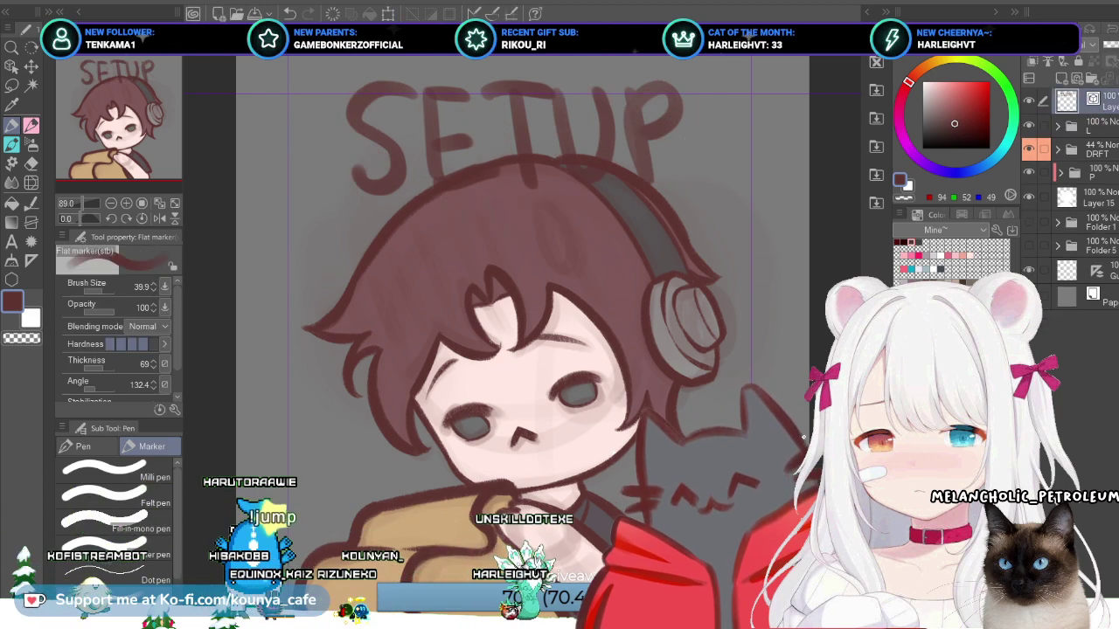
Step: Lower the DRFT folder's opacity to 23%
key("alt+[")
key("alt+[")
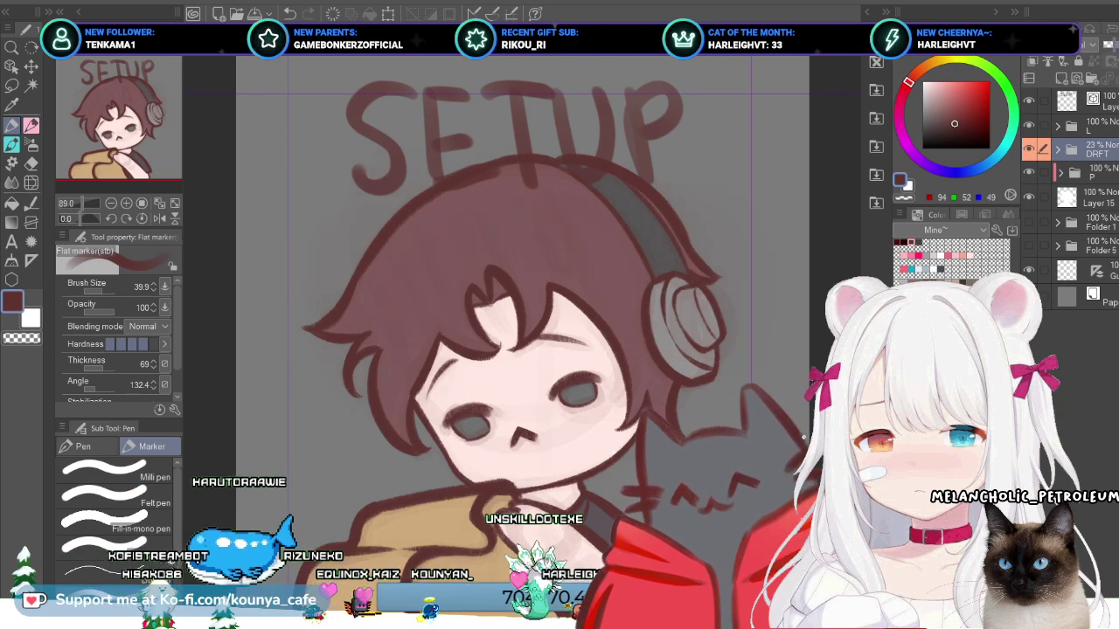
Step: Delete the headphone character's line-art layers from the L folder, keeping only the layer with the curved chin line
key("alt+]")
key("alt+[")
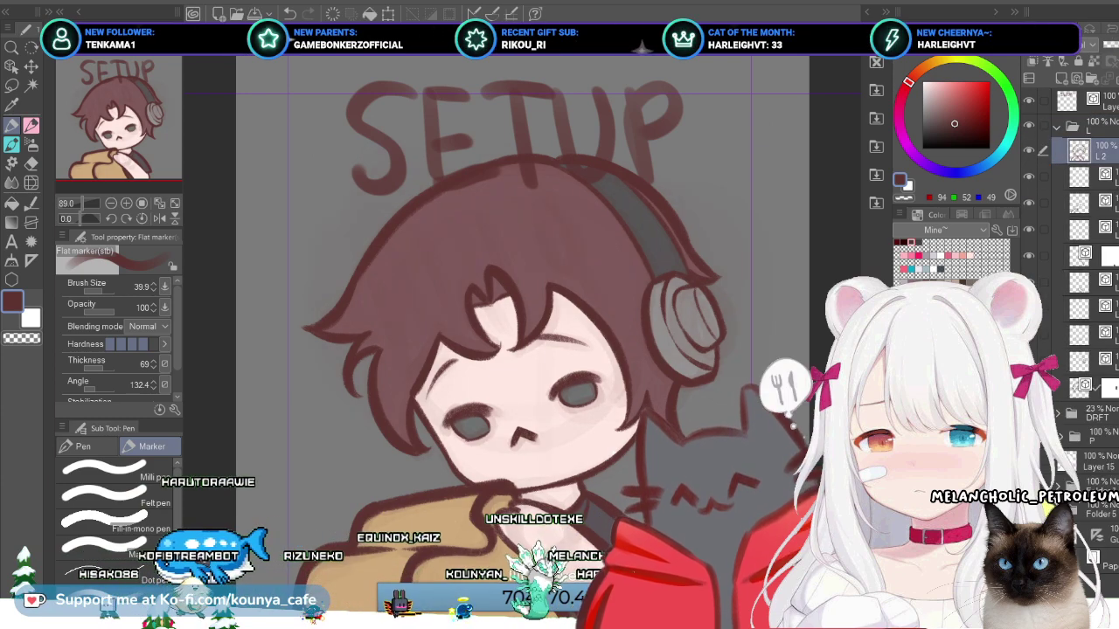
key("shift+alt+[")
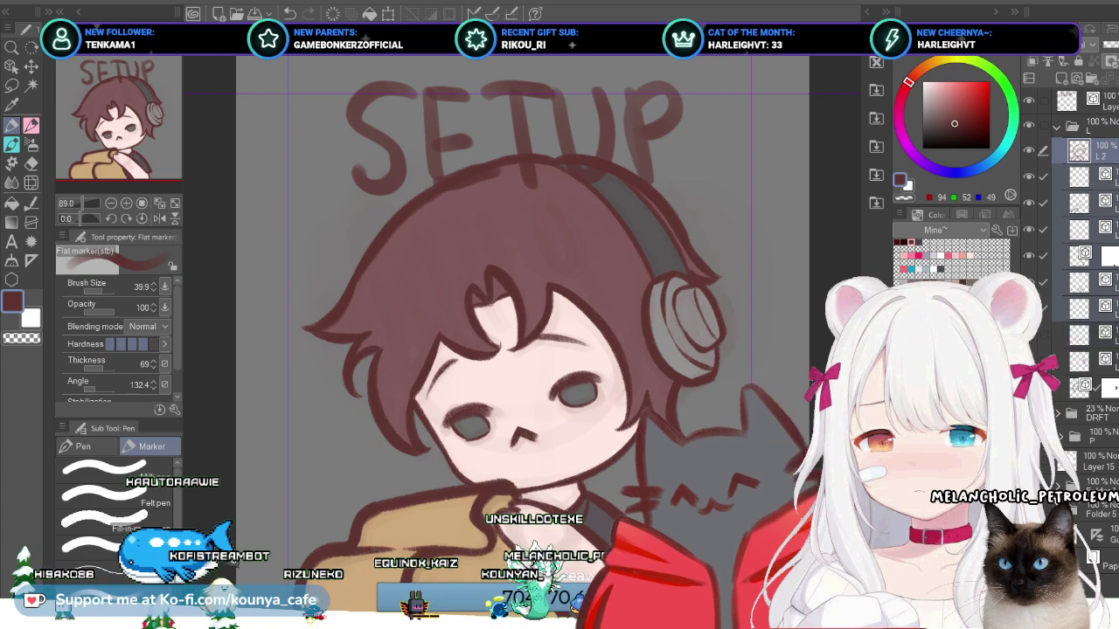
key("Delete")
key("alt+[")
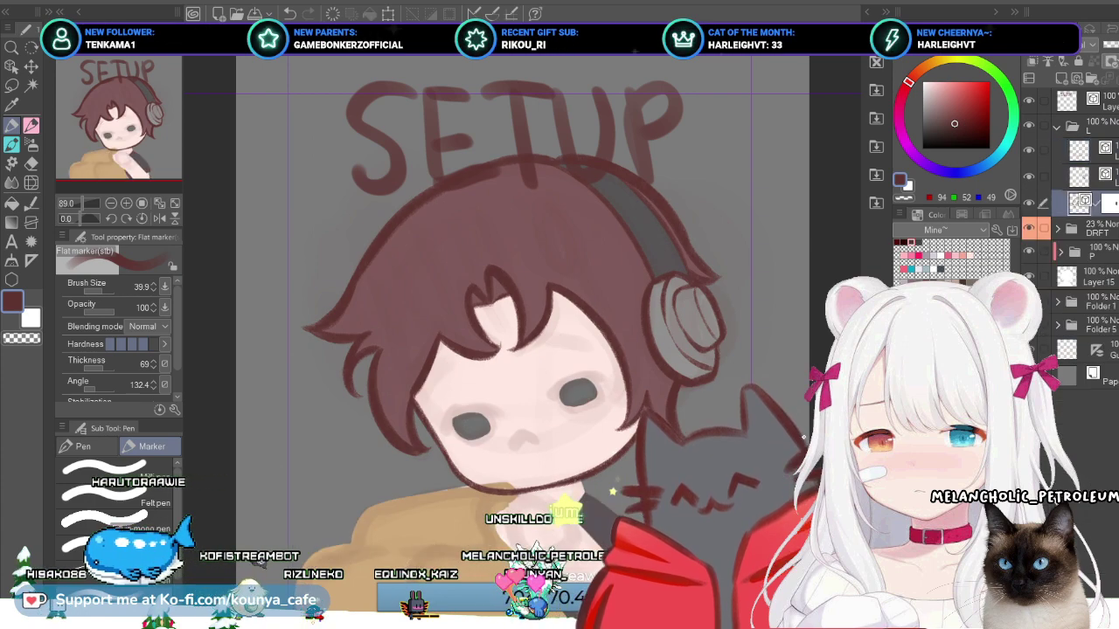
key("Delete")
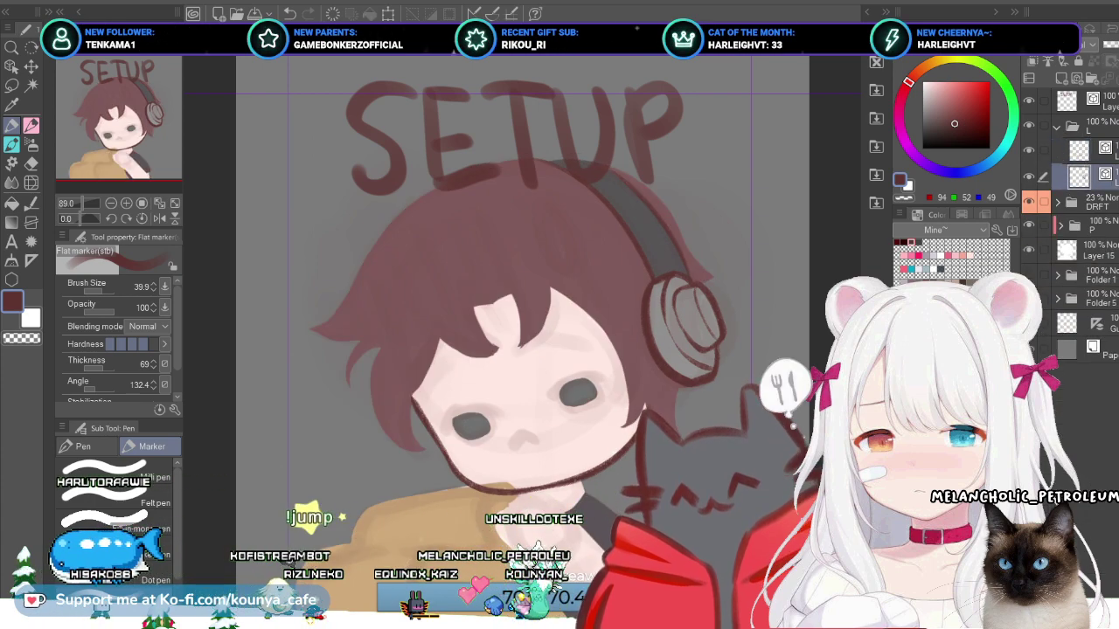
key("Delete")
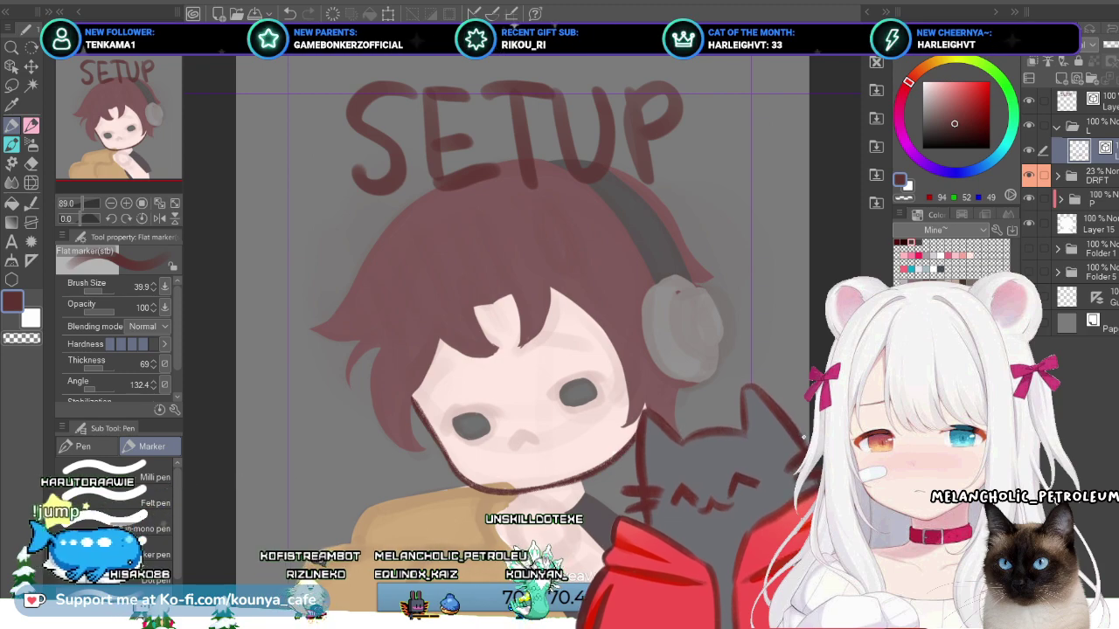
Step: Delete all of the headphone character's colour layers inside the P folder
key("alt+[")
left_click(1084, 224)
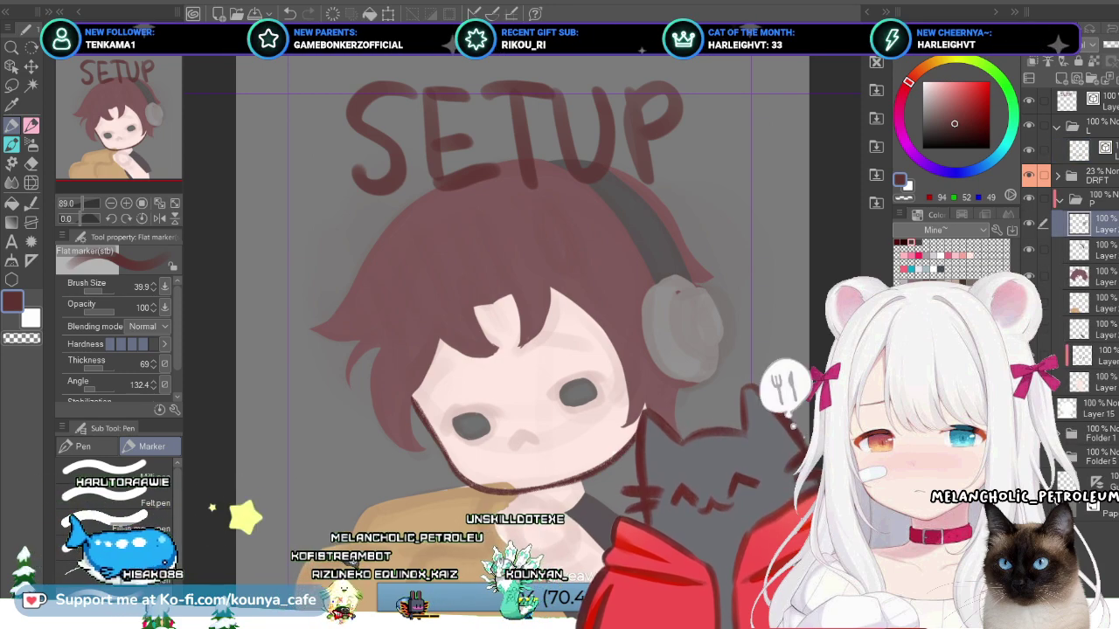
left_click(1084, 328, "shift")
key("Delete")
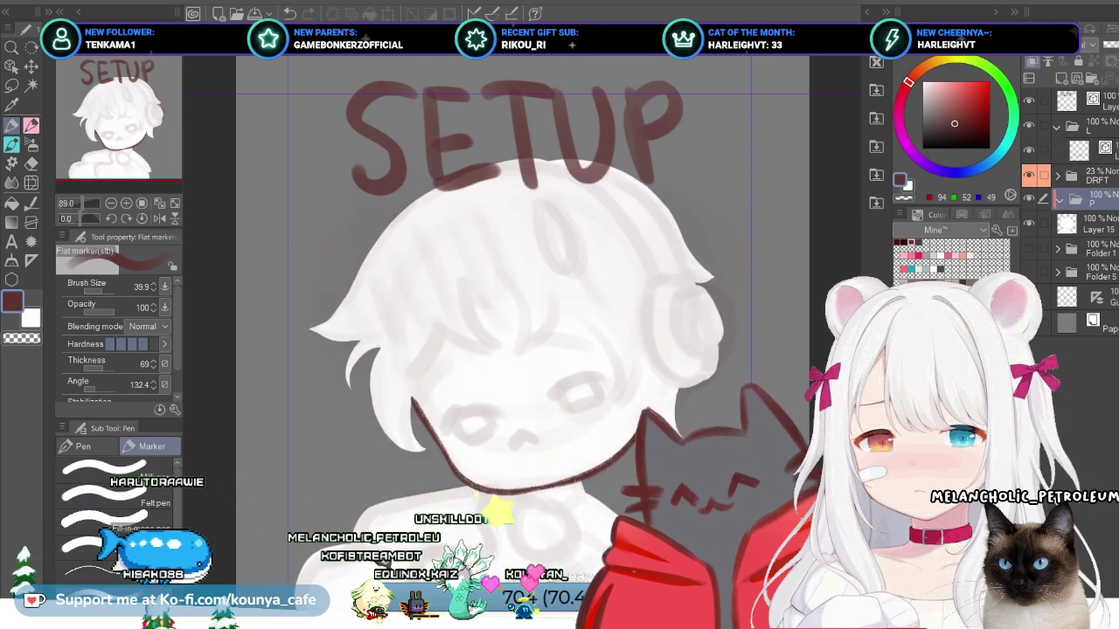
Step: Add a new empty layer inside the P folder and clear the white base fill from Layer 15
key("ctrl+shift+n")
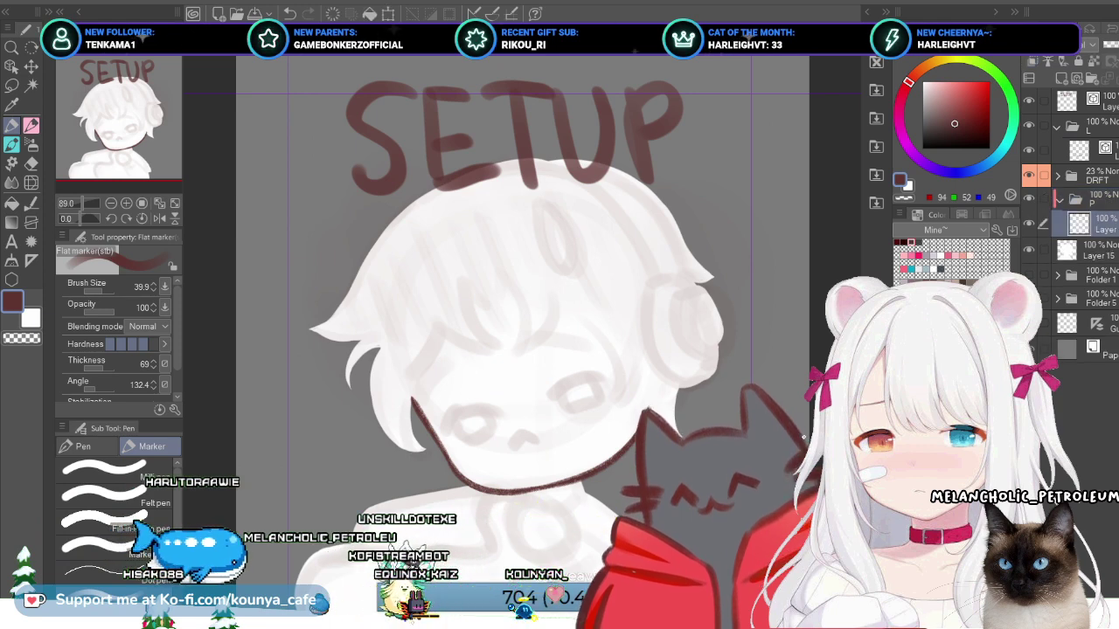
key("alt+[")
key("Delete")
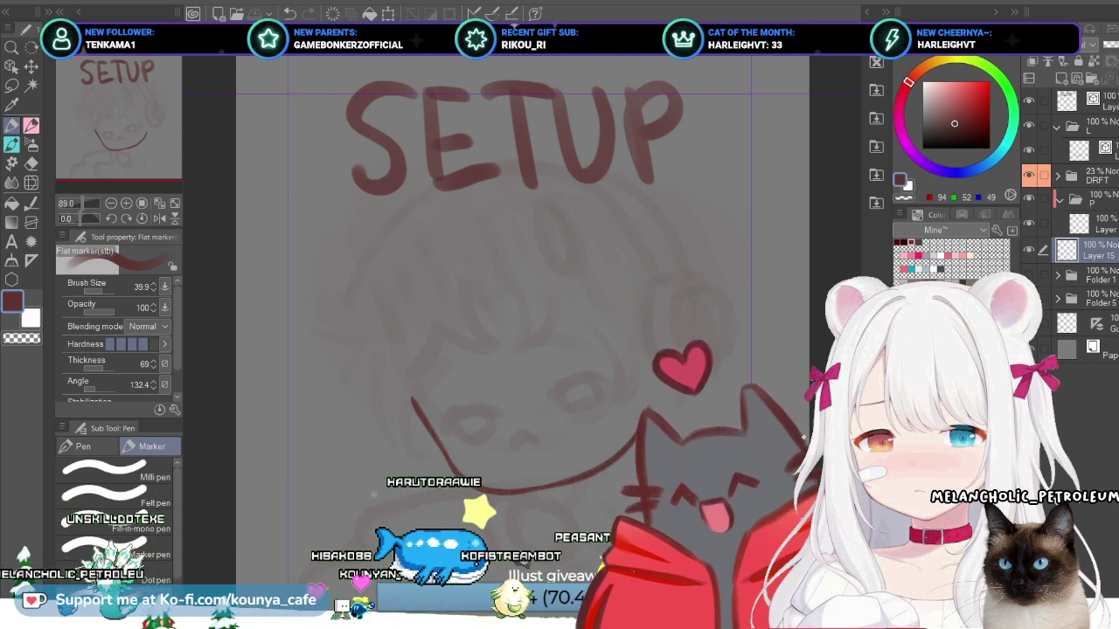
Step: Select Folder 9, the character-in-cup sketch, on the sketch sheet and go back to the MILESTONE panel
key("ctrl+Tab")
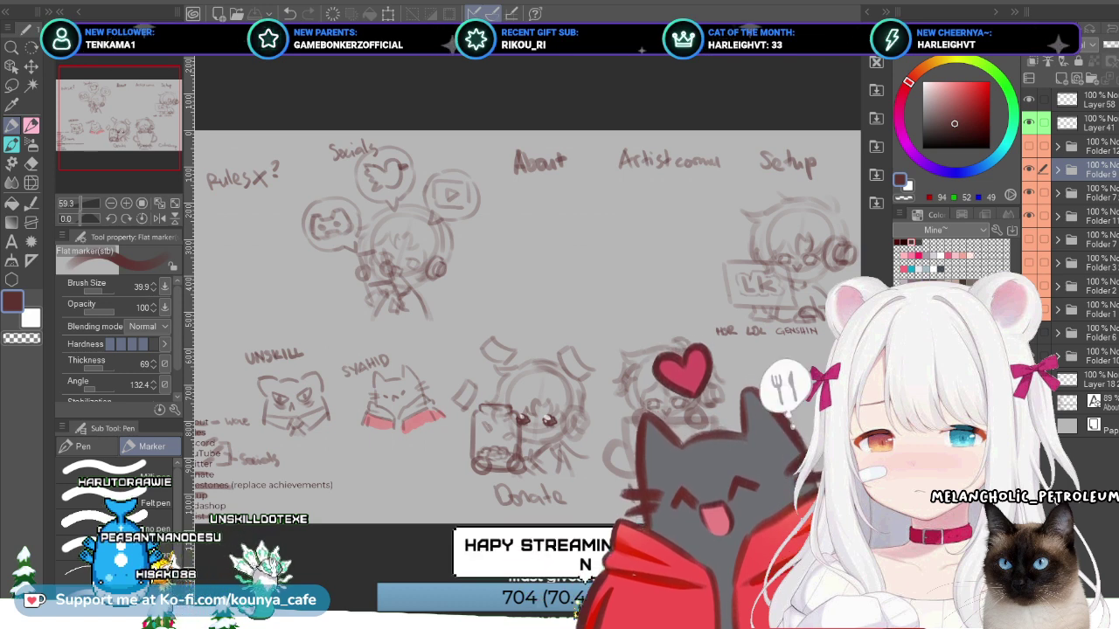
left_click(1084, 193)
left_click(1084, 170)
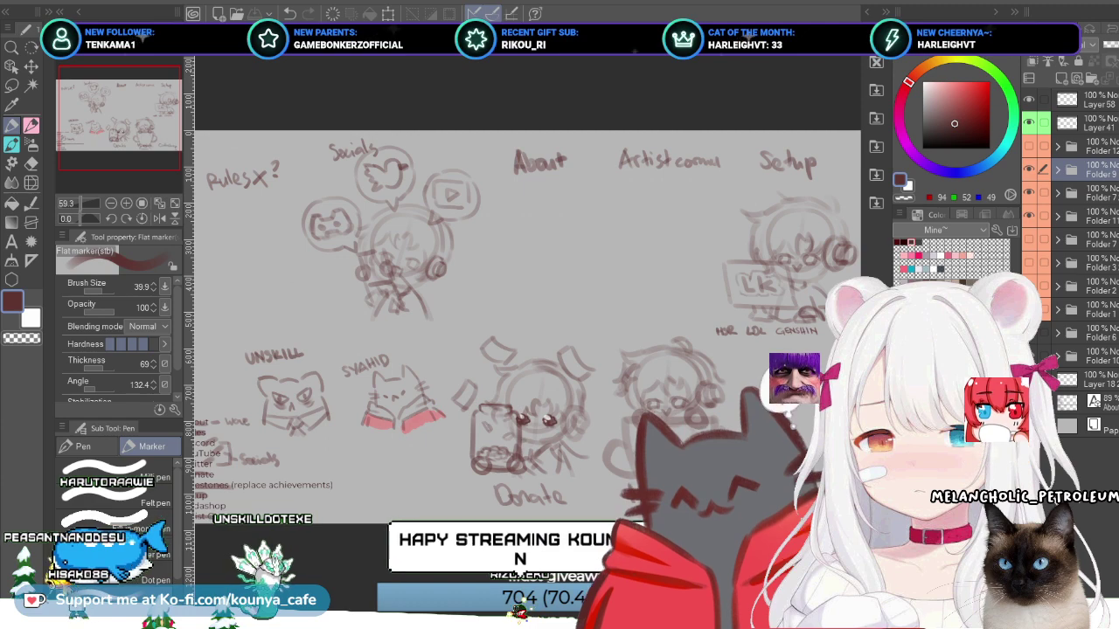
key("ctrl+Tab")
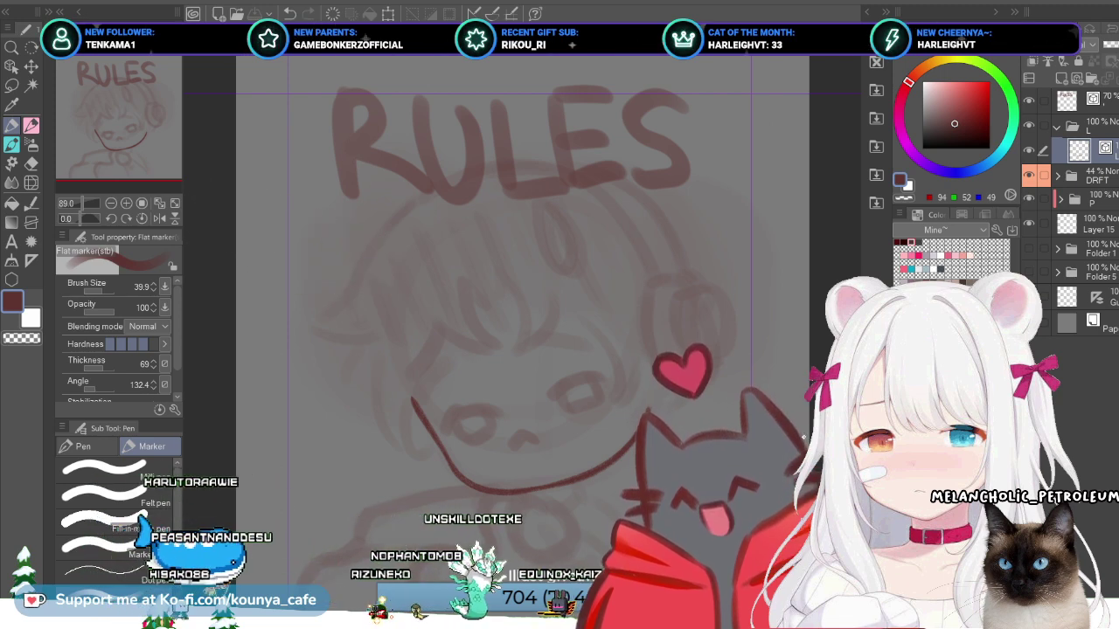
key("ctrl+Tab")
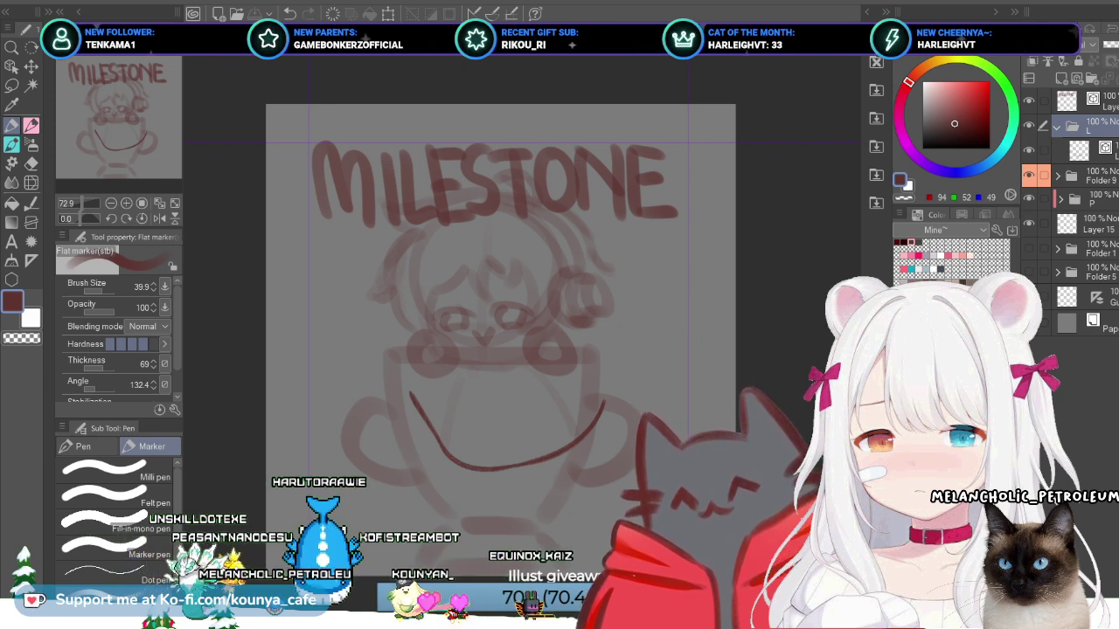
Step: Delete the hidden Folder 1 and Folder 5 below Layer 15 in the MILESTONE panel
left_click(1083, 175)
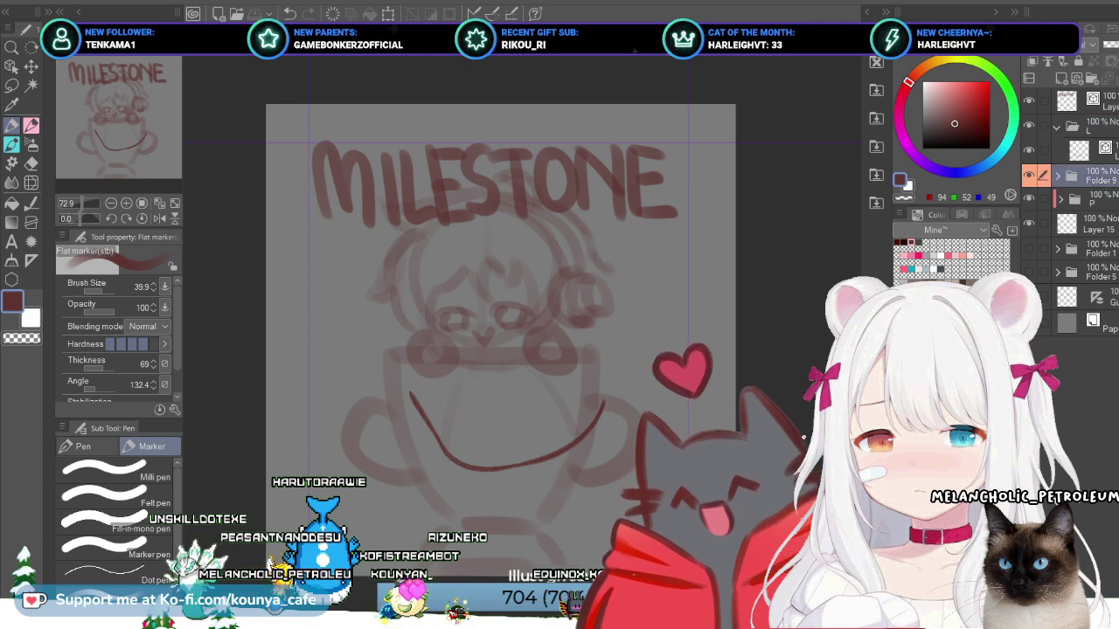
left_click(1083, 249)
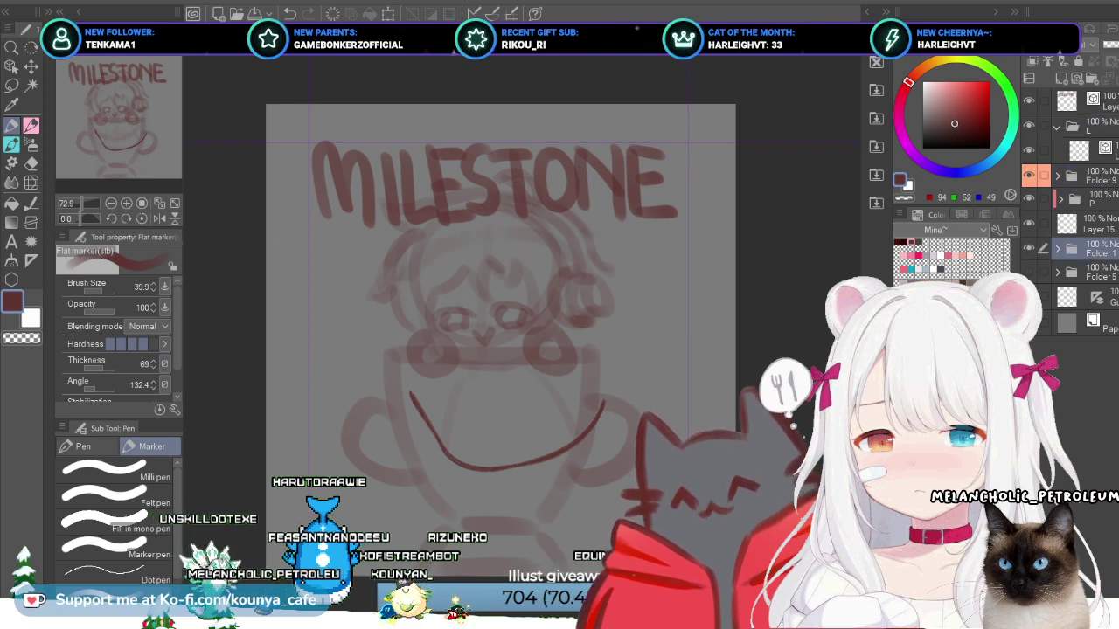
key("Delete")
left_click(1084, 174)
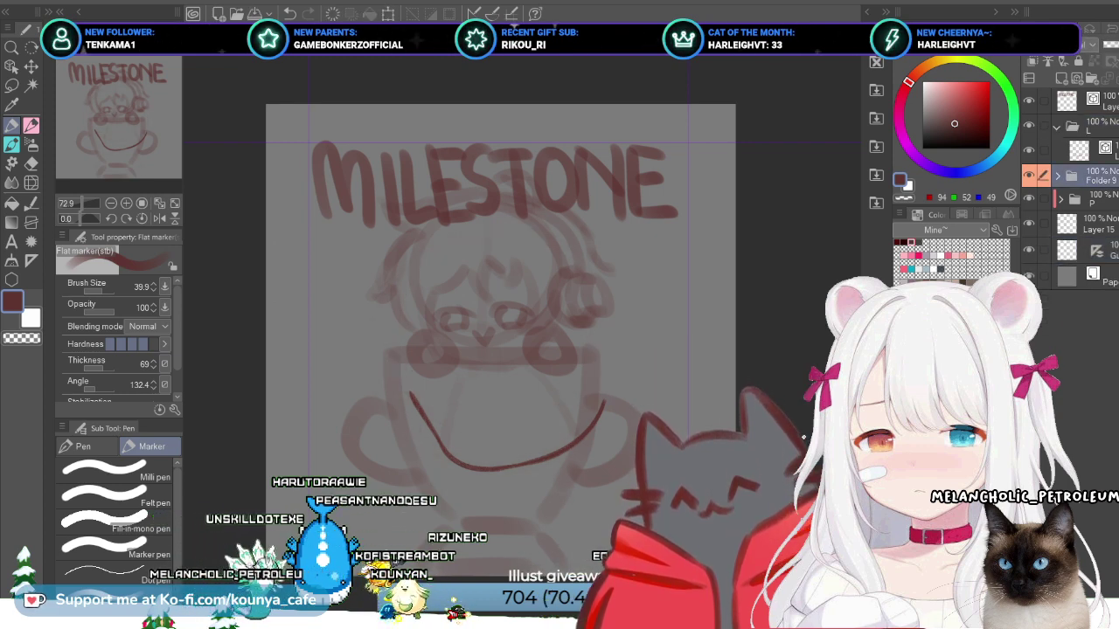
Step: Move the curved chin line up and shrink it to fit the face of the character in the cup
left_click(1084, 149)
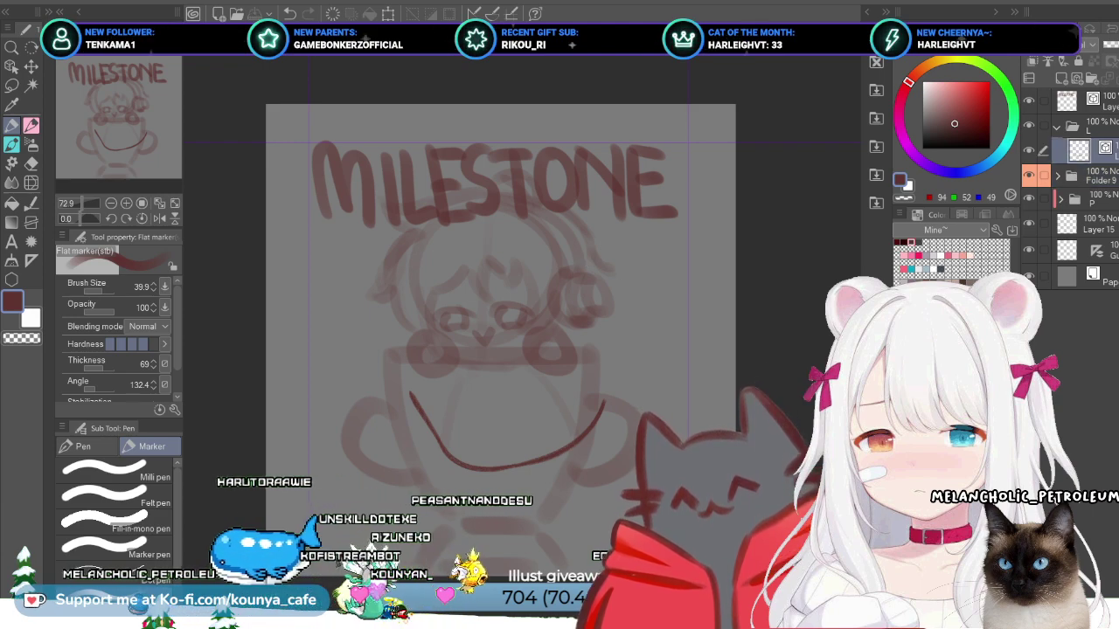
key("ctrl+t")
left_click_drag(511, 419, 511, 332)
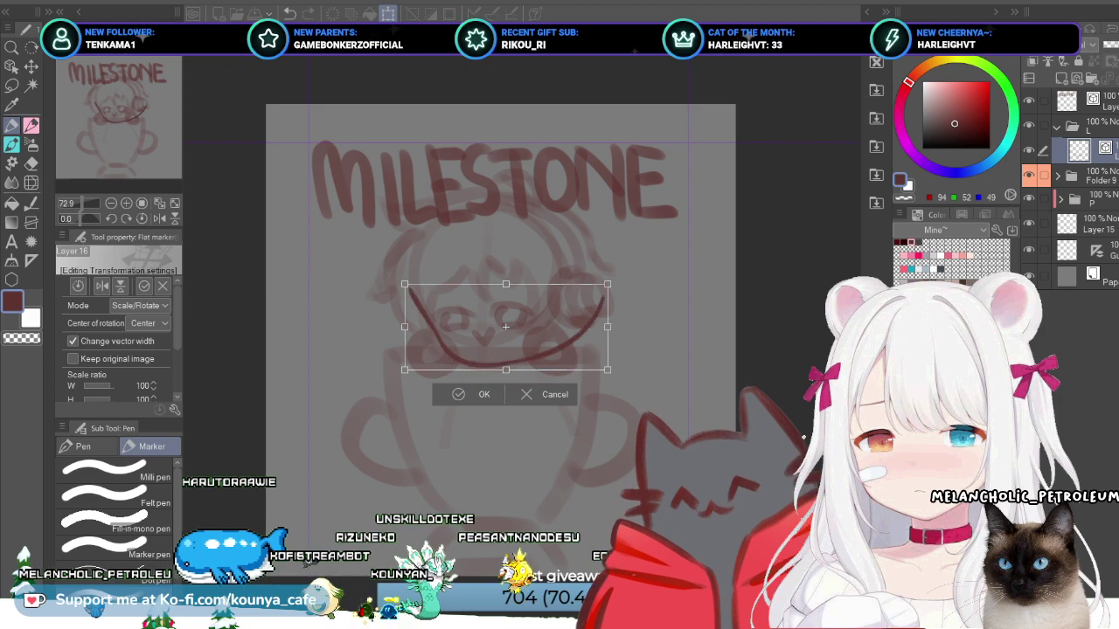
left_click_drag(617, 280, 553, 307)
left_click_drag(404, 308, 419, 314)
left_click_drag(486, 342, 494, 342)
left_click_drag(577, 298, 579, 311)
left_click_drag(494, 342, 480, 341)
key("Return")
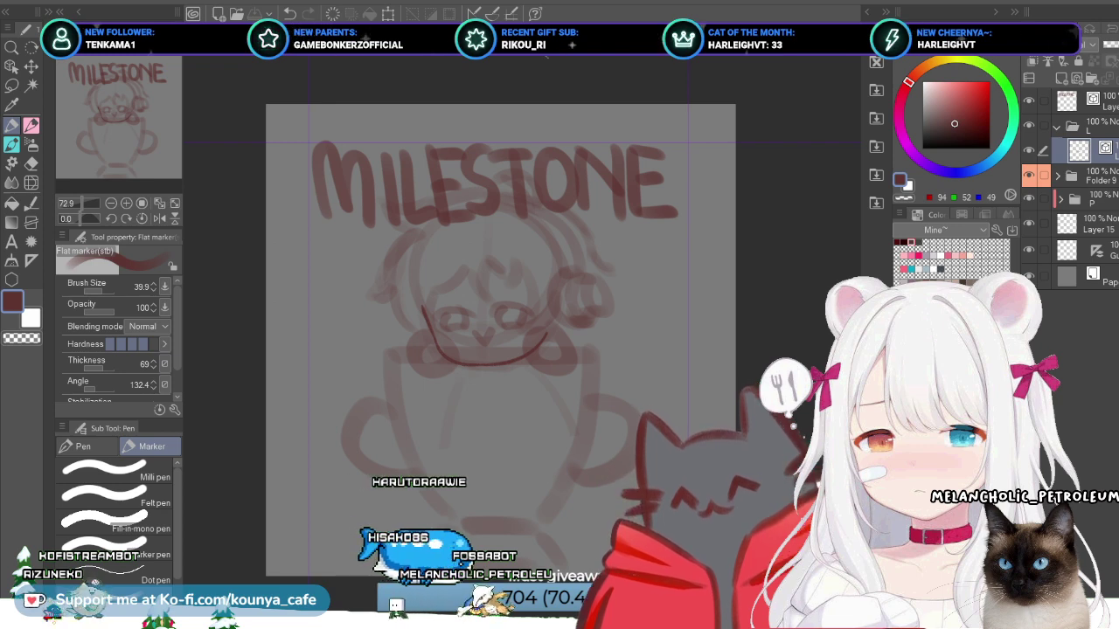
left_click(1083, 100)
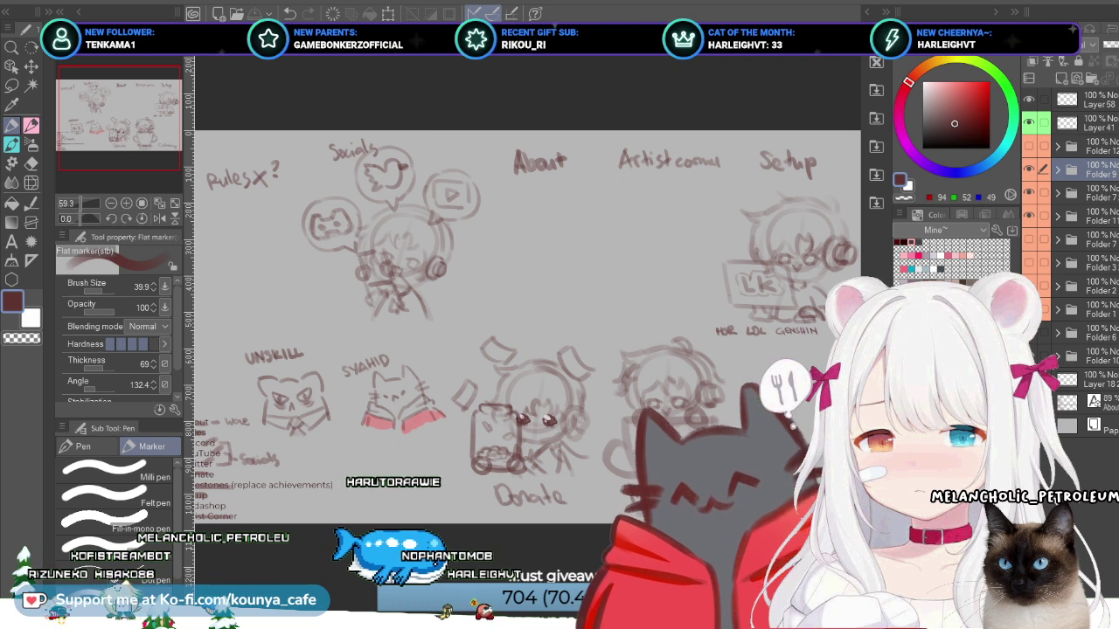
Step: Compare the open panels with the sketch sheet and hide Folder 9, the character-in-cup sketch, on the sheet
left_click(1084, 193)
left_click(1084, 169)
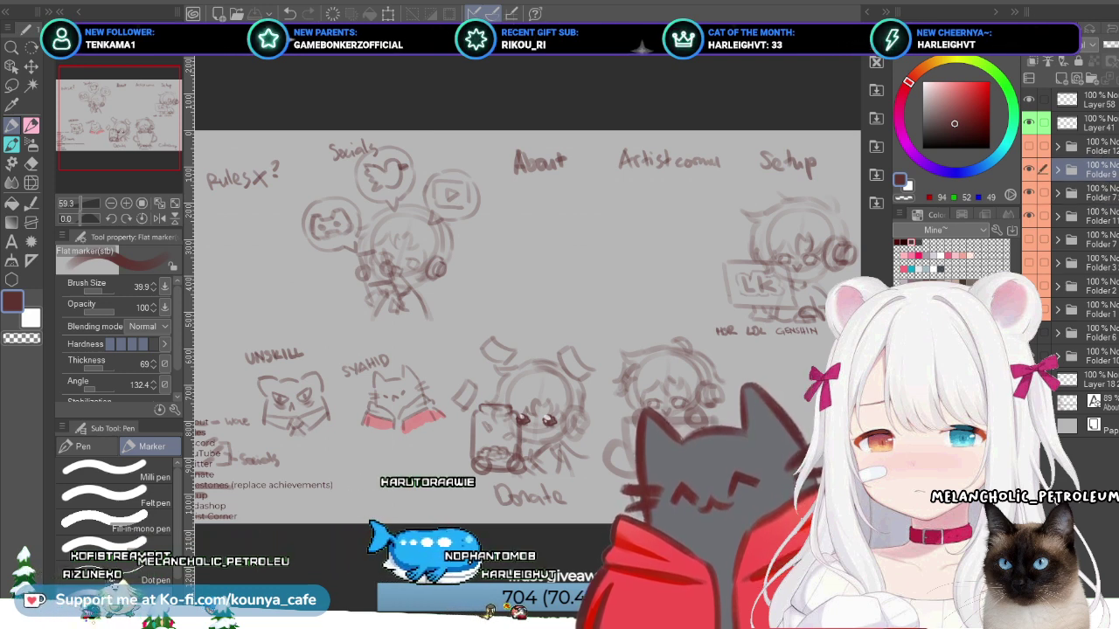
left_click(1084, 194)
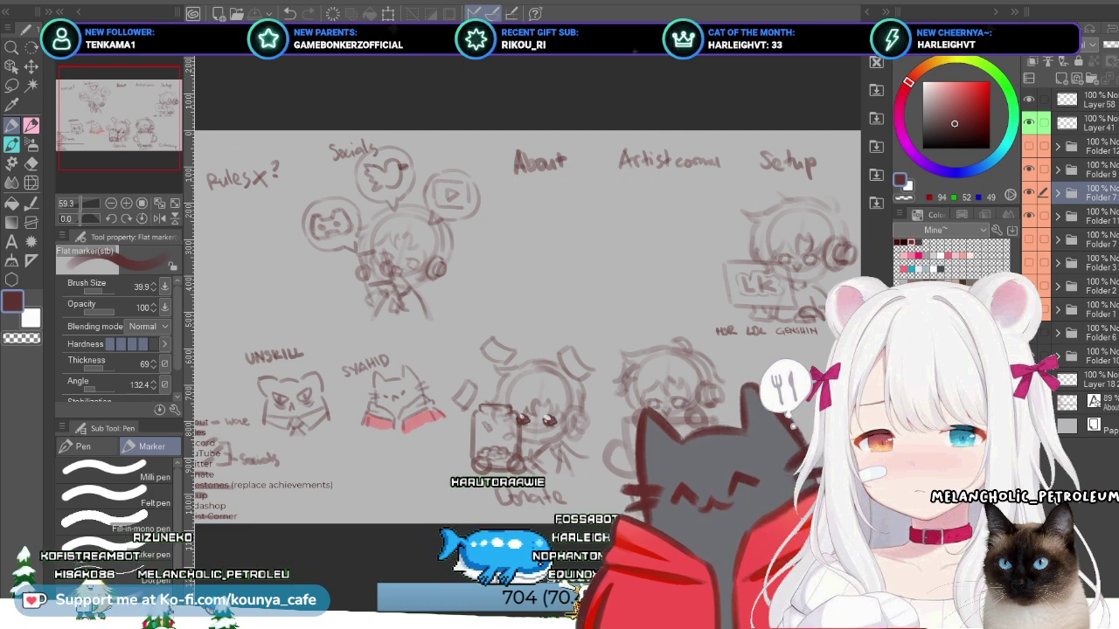
key("ctrl+Tab")
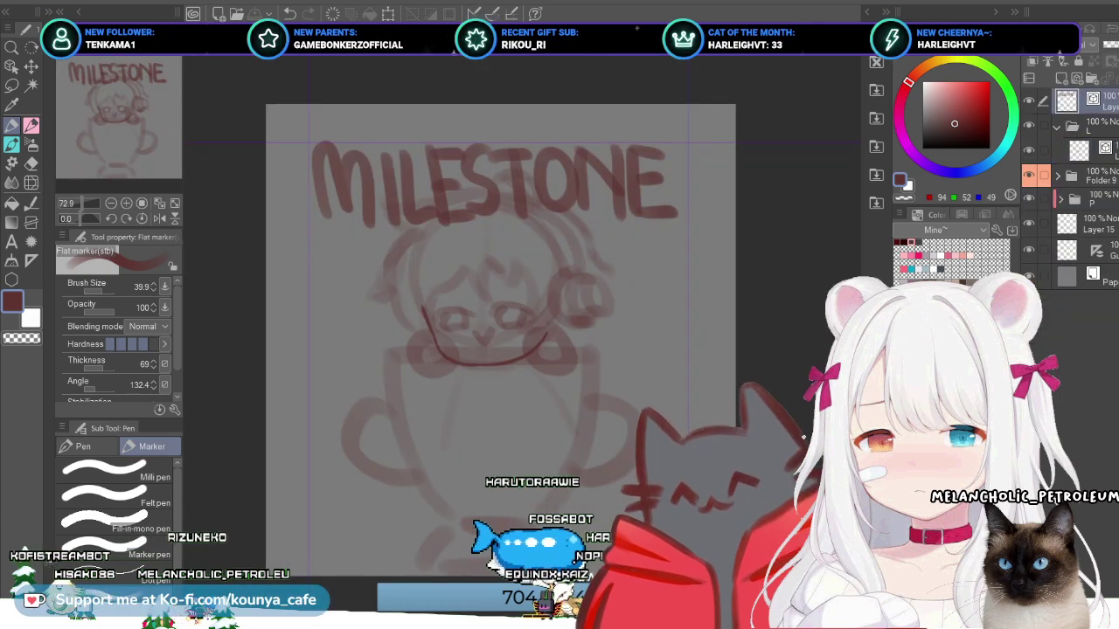
key("ctrl+Tab")
key("ctrl+Tab")
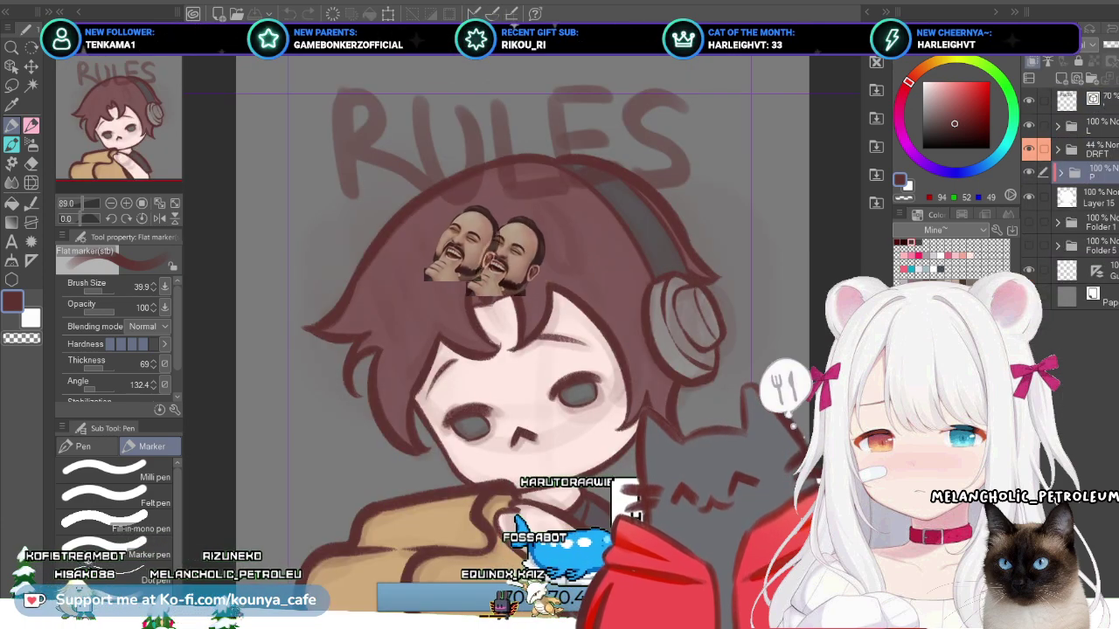
key("ctrl+shift+Tab")
key("ctrl+Tab")
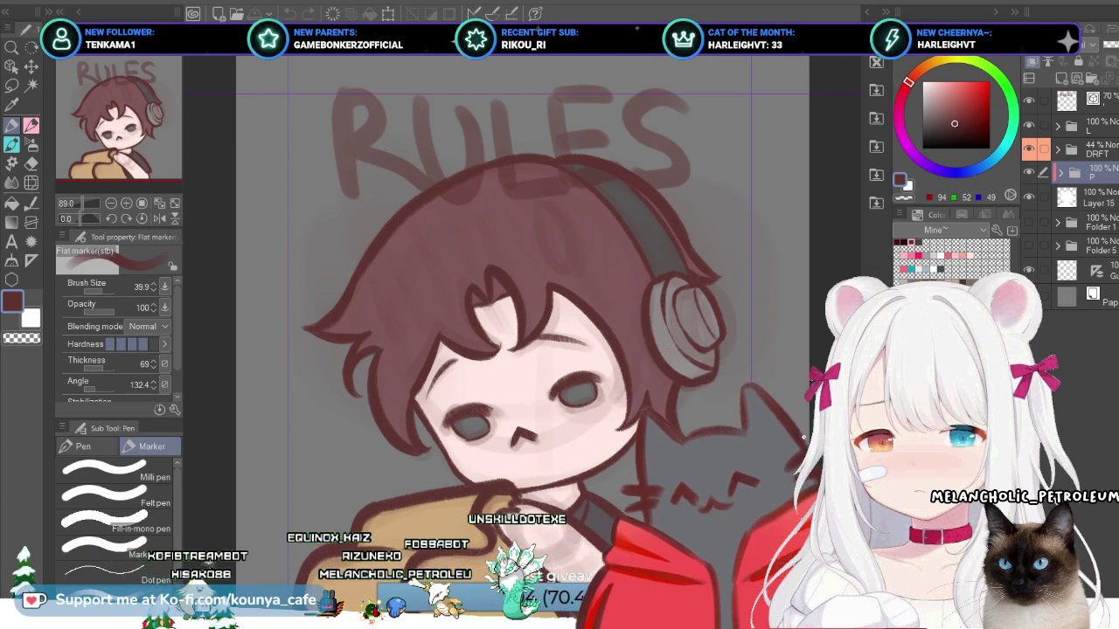
left_click(1084, 148)
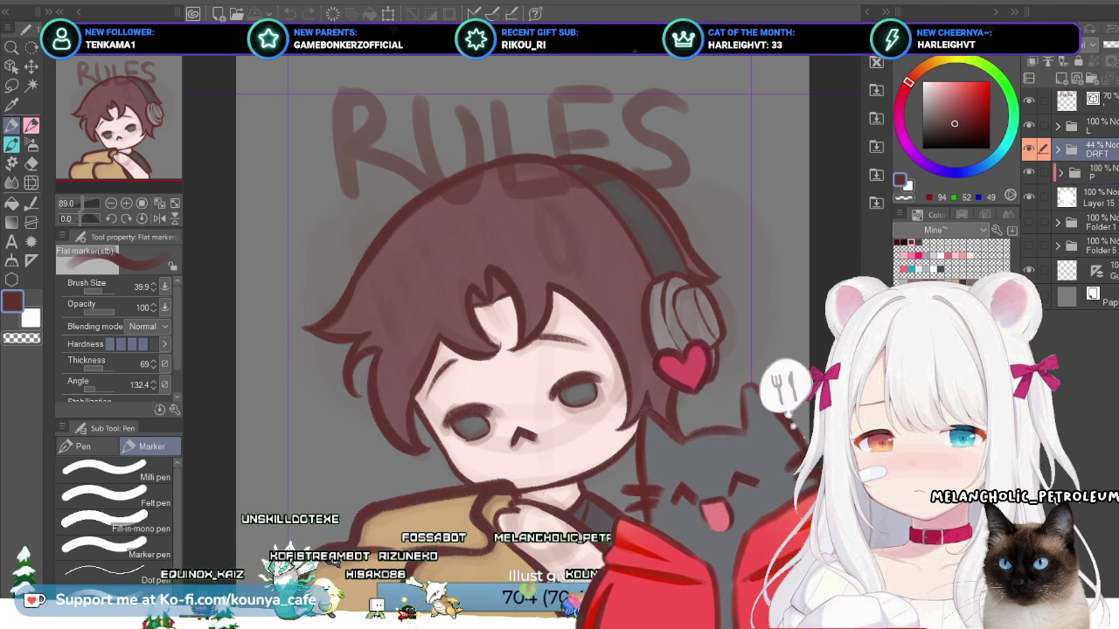
key("ctrl+Tab")
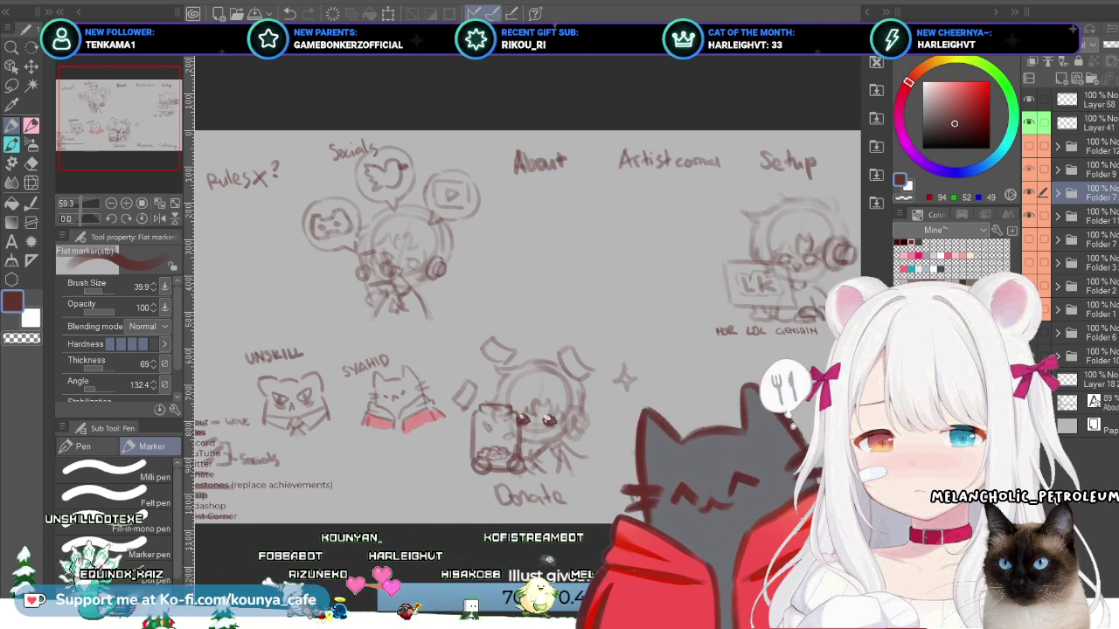
left_click(1084, 172)
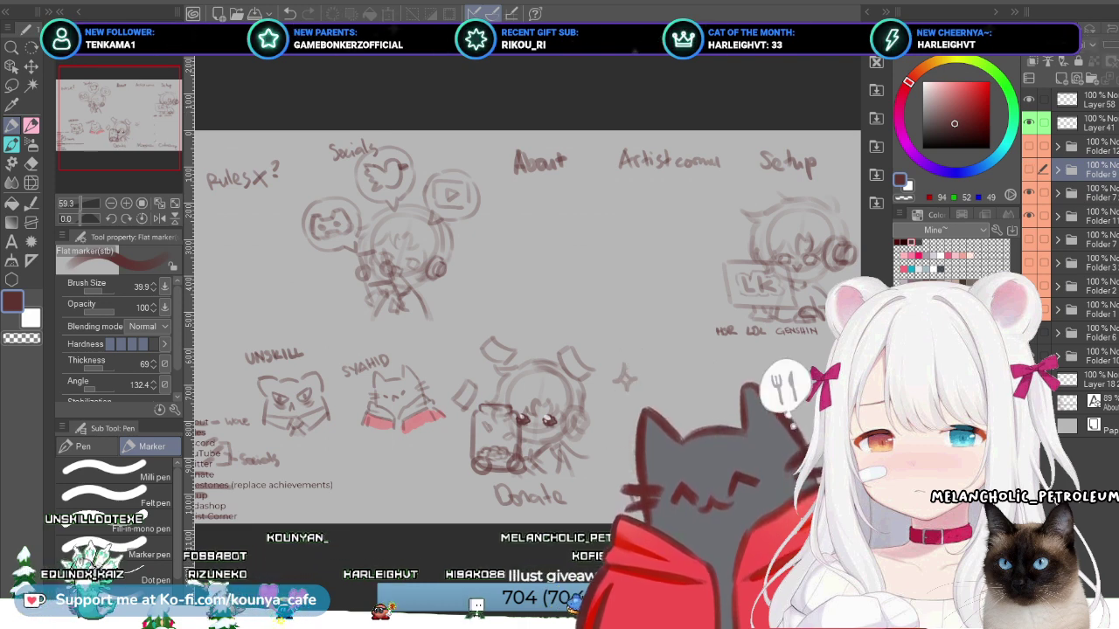
Step: Copy Folder 11, the Setup character sketch, from the sketch sheet and paste it into the SETUP panel above the DRFT folder
left_click(1058, 216)
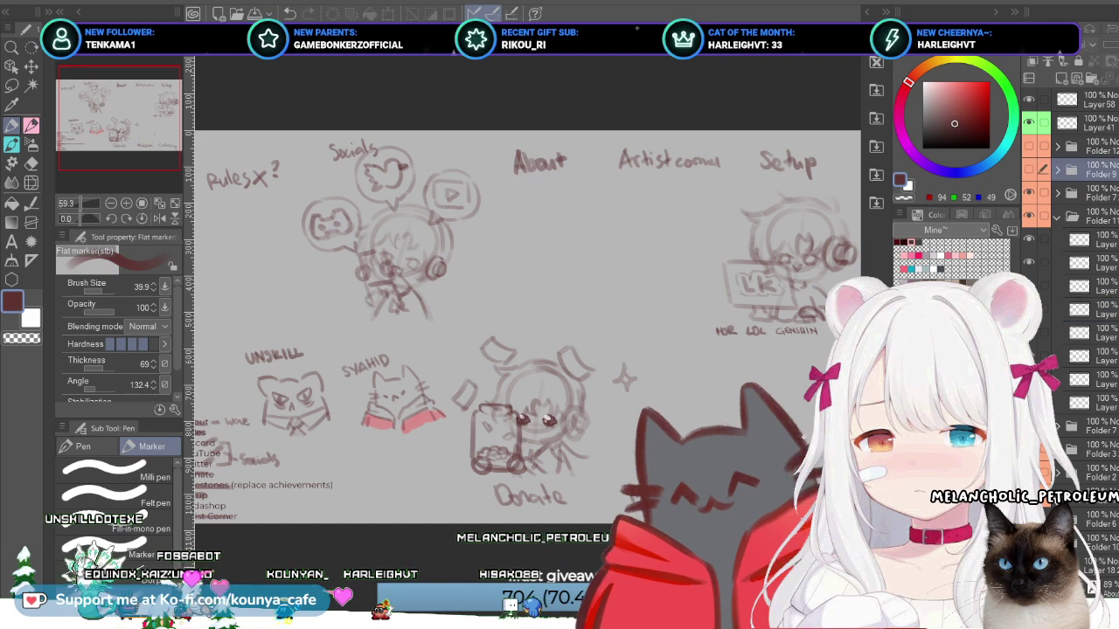
left_click(1088, 216)
left_click(1057, 216)
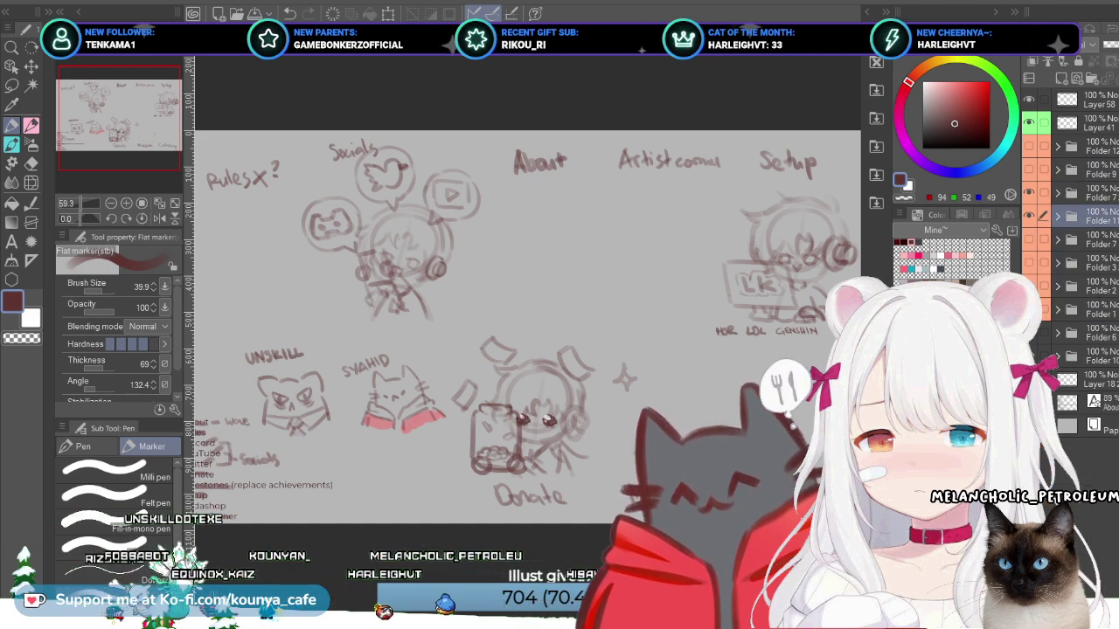
key("ctrl+Tab")
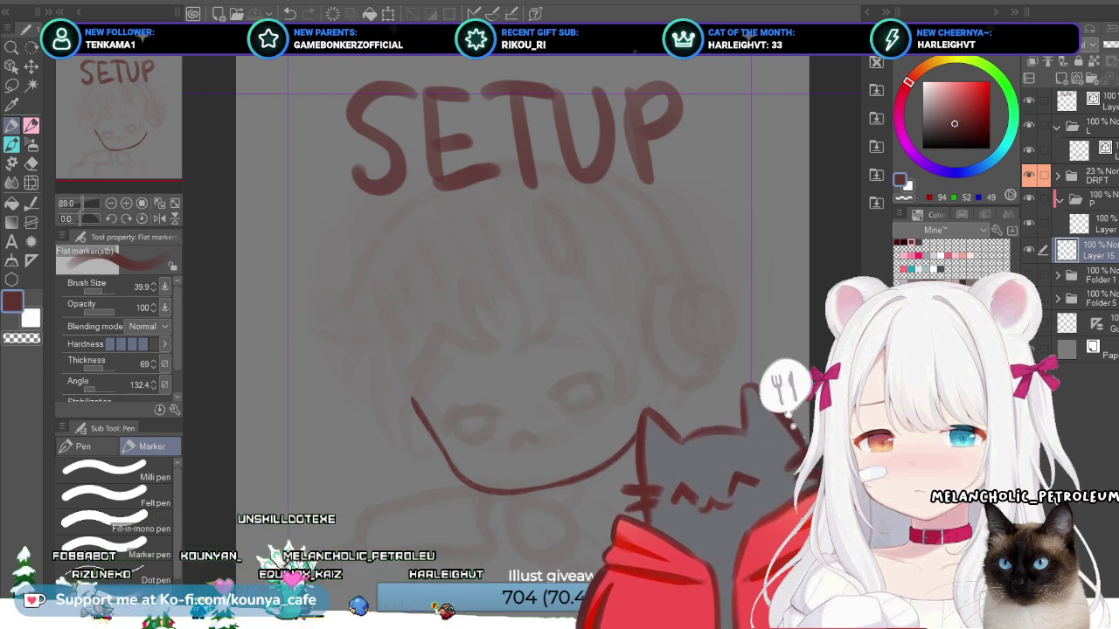
key("ctrl+v")
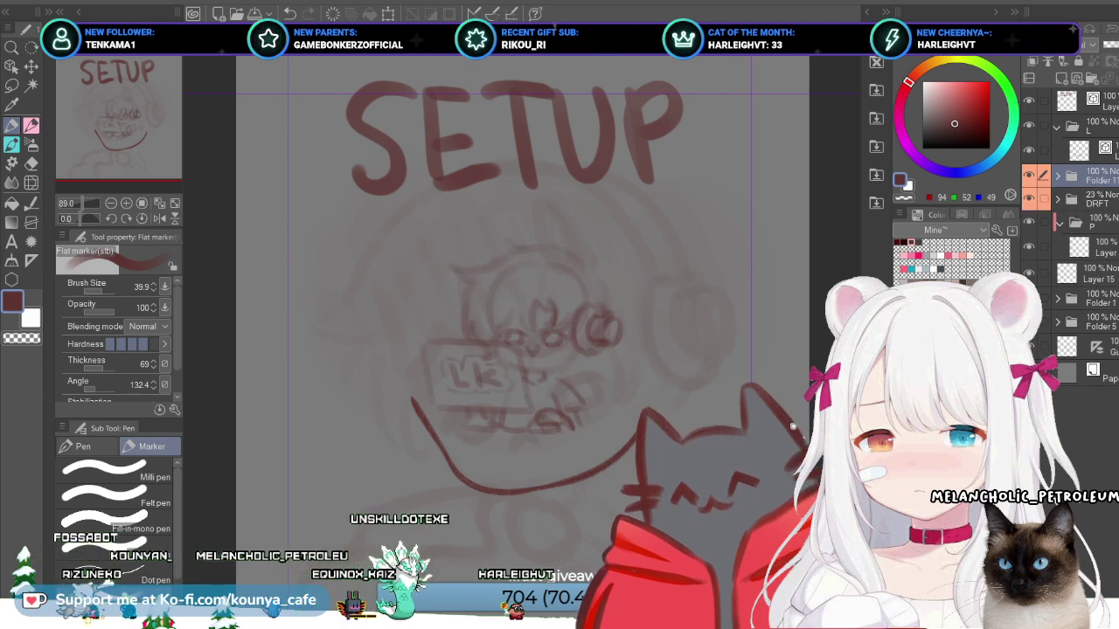
Step: Scale the pasted Setup sketch to 250% and place it toward the lower-right part of the SETUP canvas
key("ctrl+t")
key("ctrl+minus")
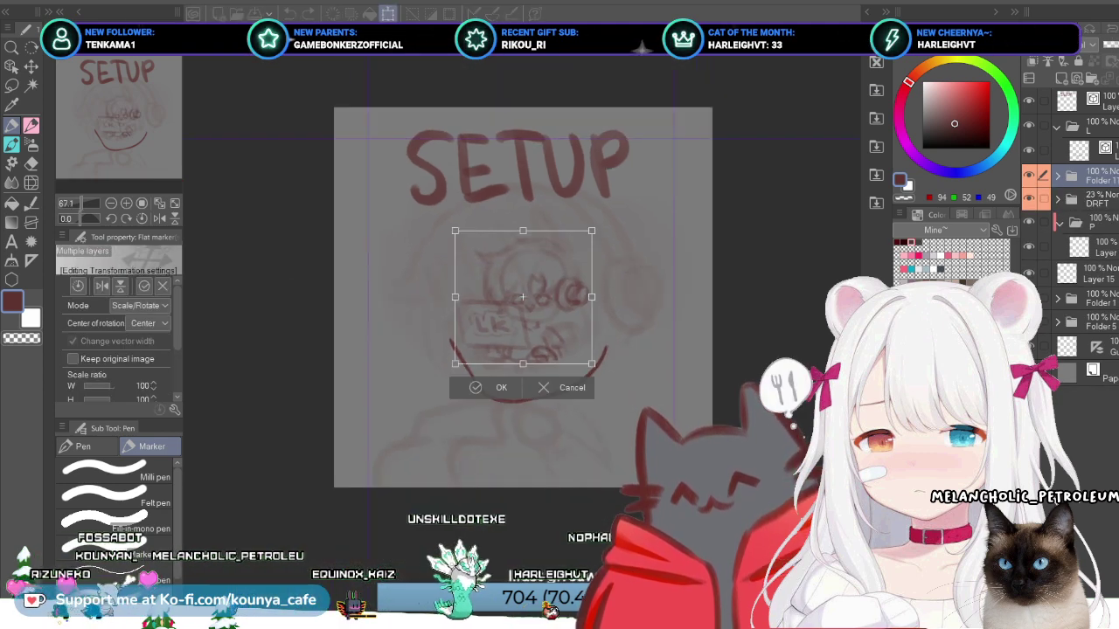
left_click_drag(597, 375, 689, 458)
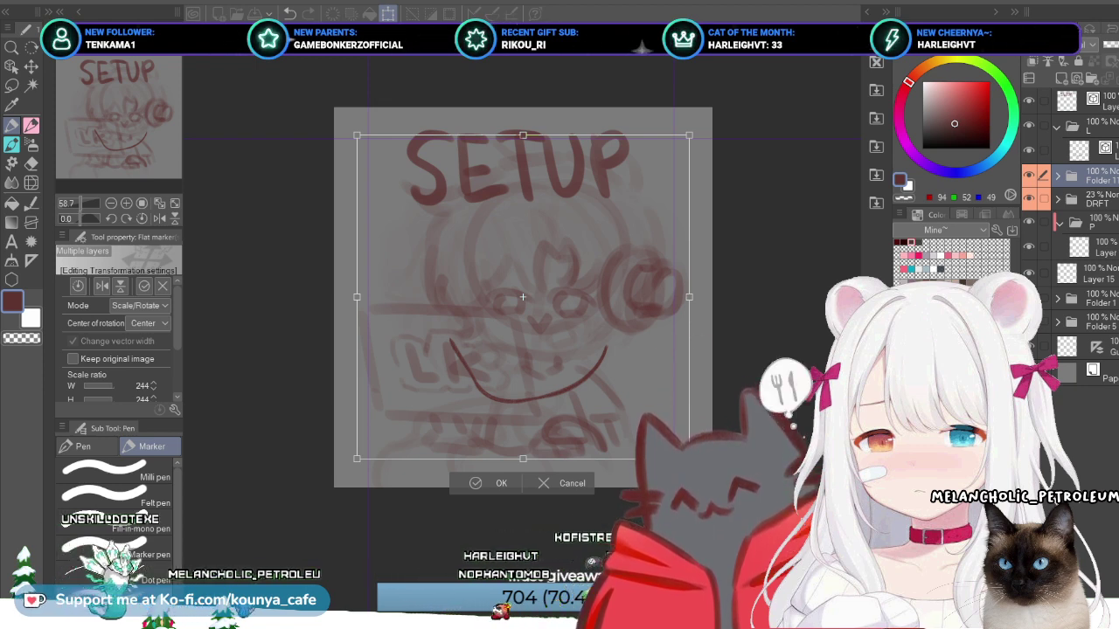
left_click_drag(523, 297, 555, 349)
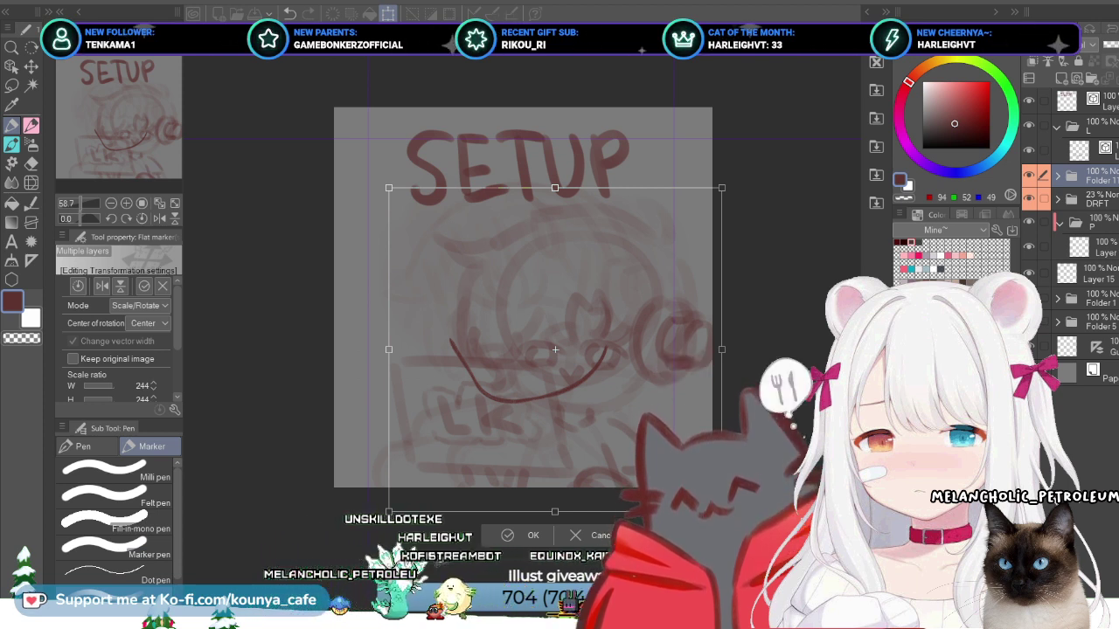
left_click_drag(554, 349, 579, 353)
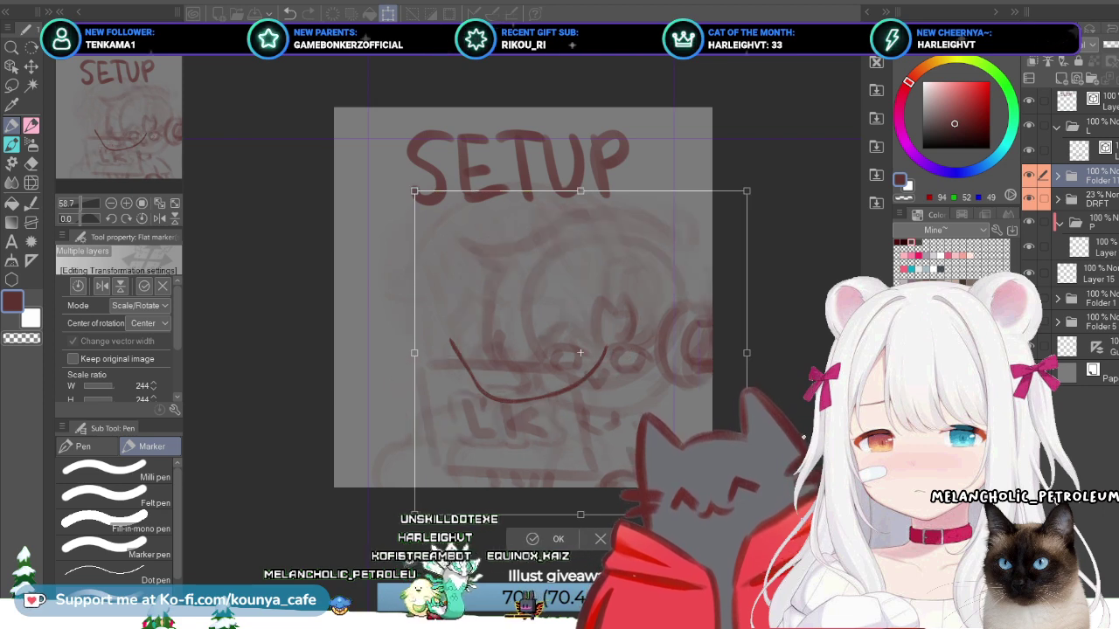
left_click_drag(746, 515, 751, 520)
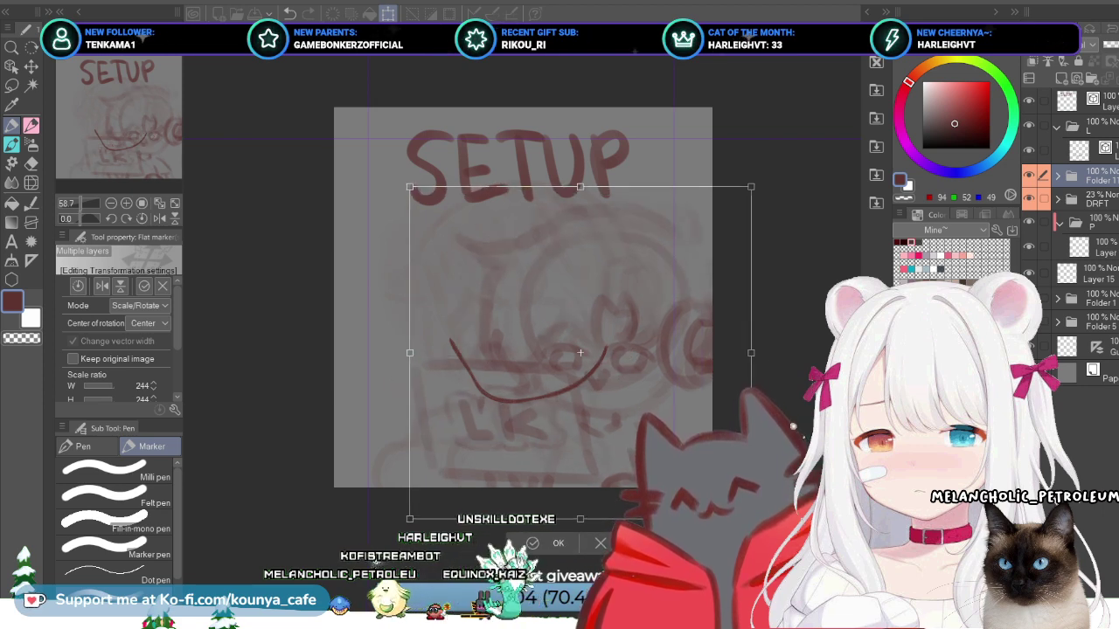
left_click_drag(580, 352, 621, 352)
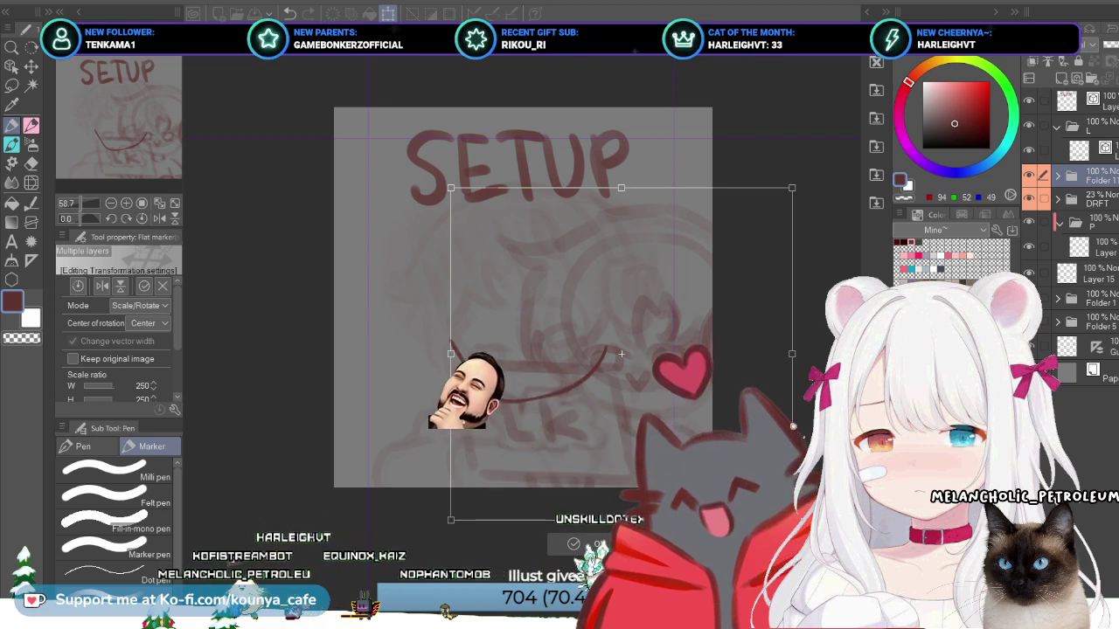
left_click(599, 543)
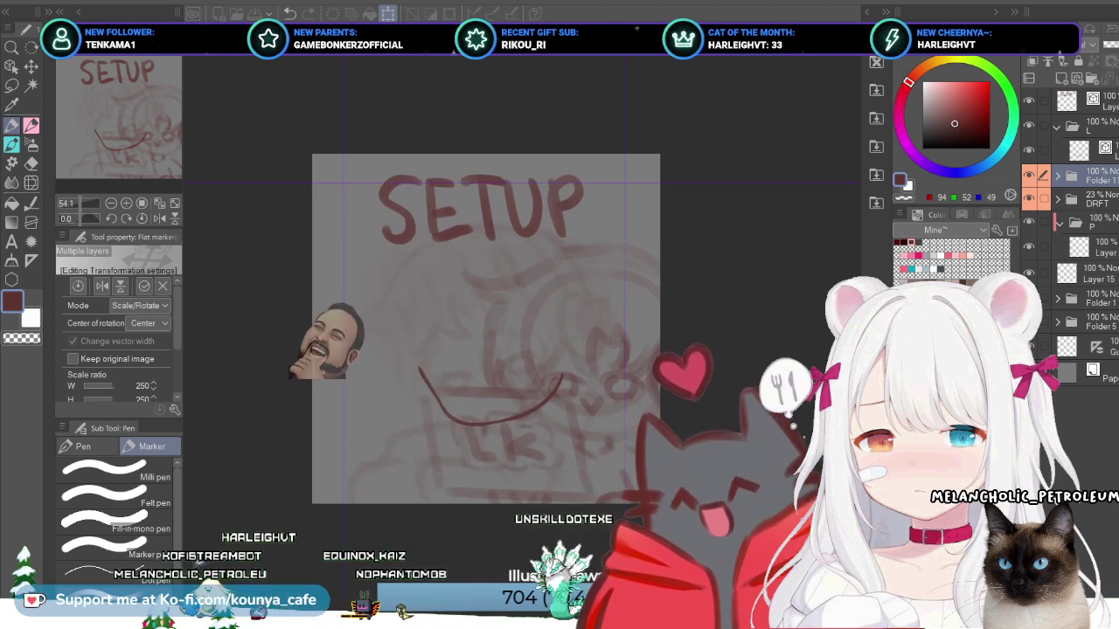
Step: Enlarge the pasted Setup sketch to about 282% and shift it toward the centre of the SETUP canvas
left_click_drag(490, 349, 463, 360)
key("ctrl+t")
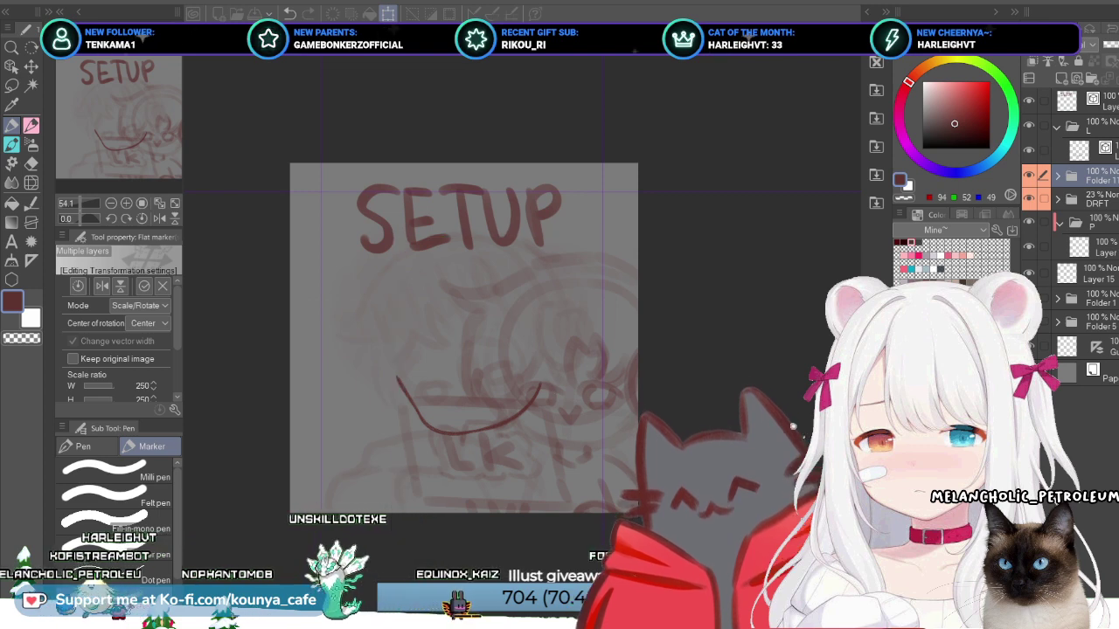
key("Return")
scroll(592, 300, "up", 1)
scroll(594, 302, "down", 1)
key("ctrl+t")
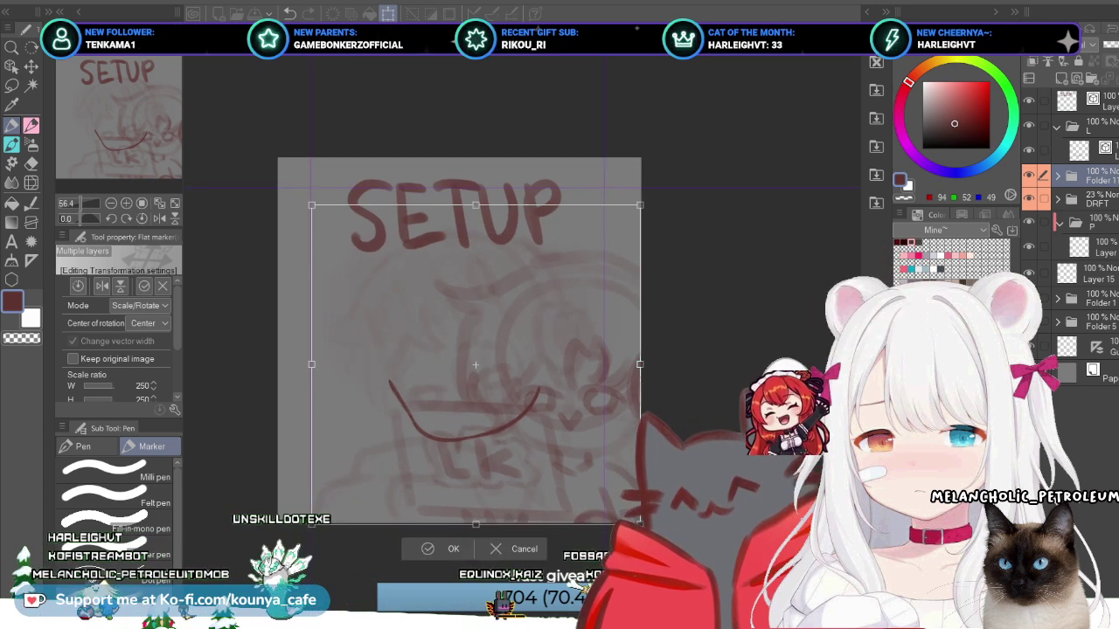
left_click_drag(640, 526, 662, 547)
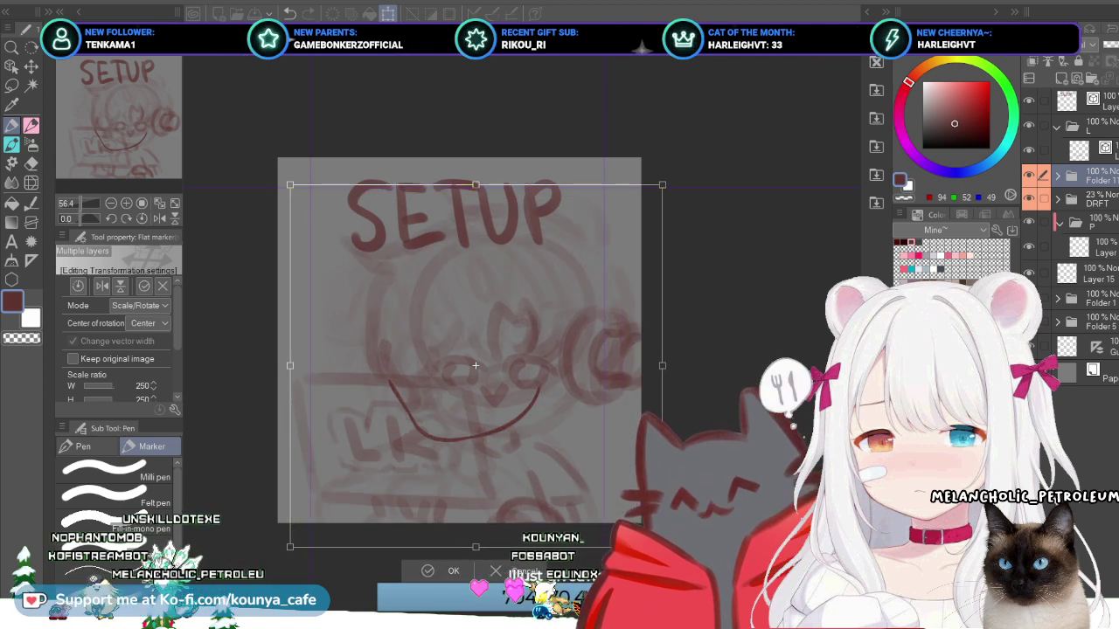
left_click_drag(476, 365, 509, 379)
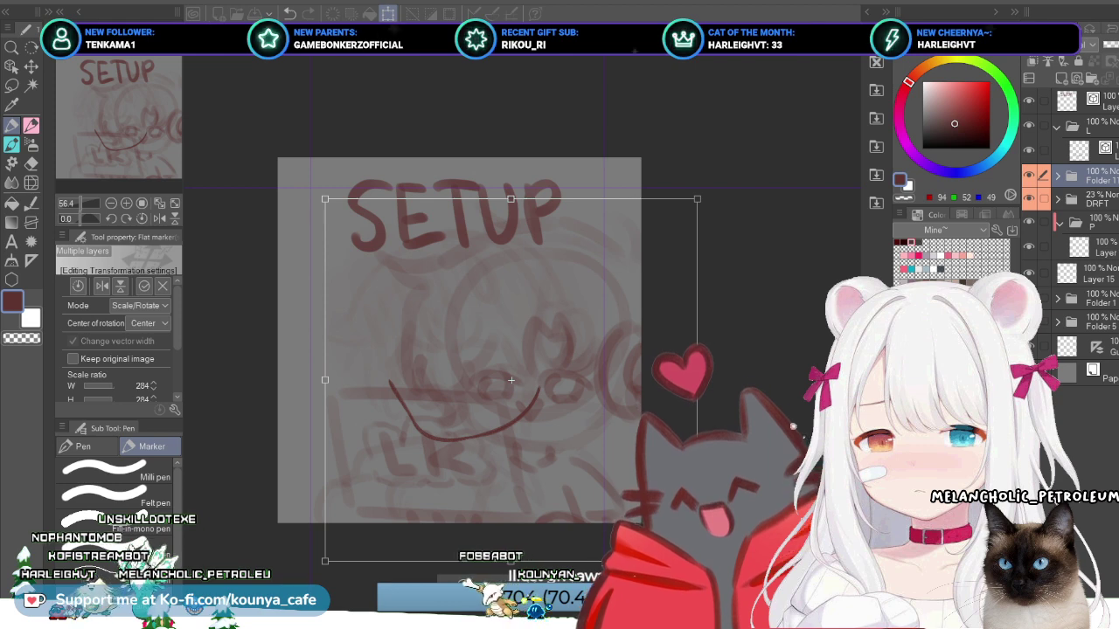
mouse_move(511, 379)
left_mouse_down()
mouse_move(583, 376)
mouse_move(637, 390)
mouse_move(489, 380)
left_mouse_up()
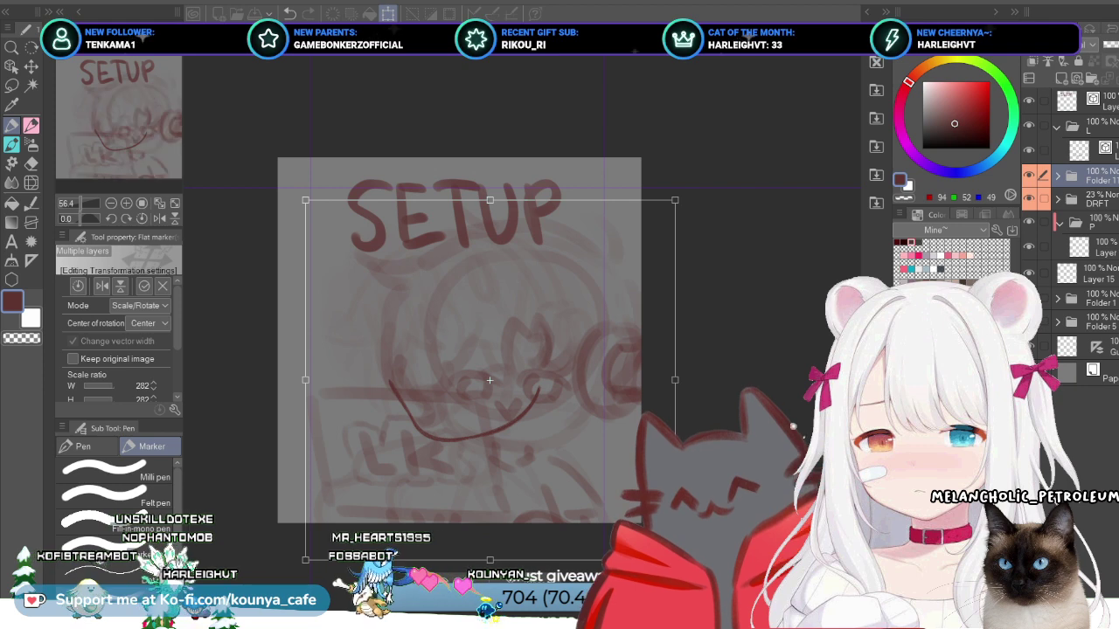
Step: Reduce the Setup sketch to 253% and place it centrally below the SETUP title, slightly higher on the canvas
left_click_drag(306, 201, 311, 206)
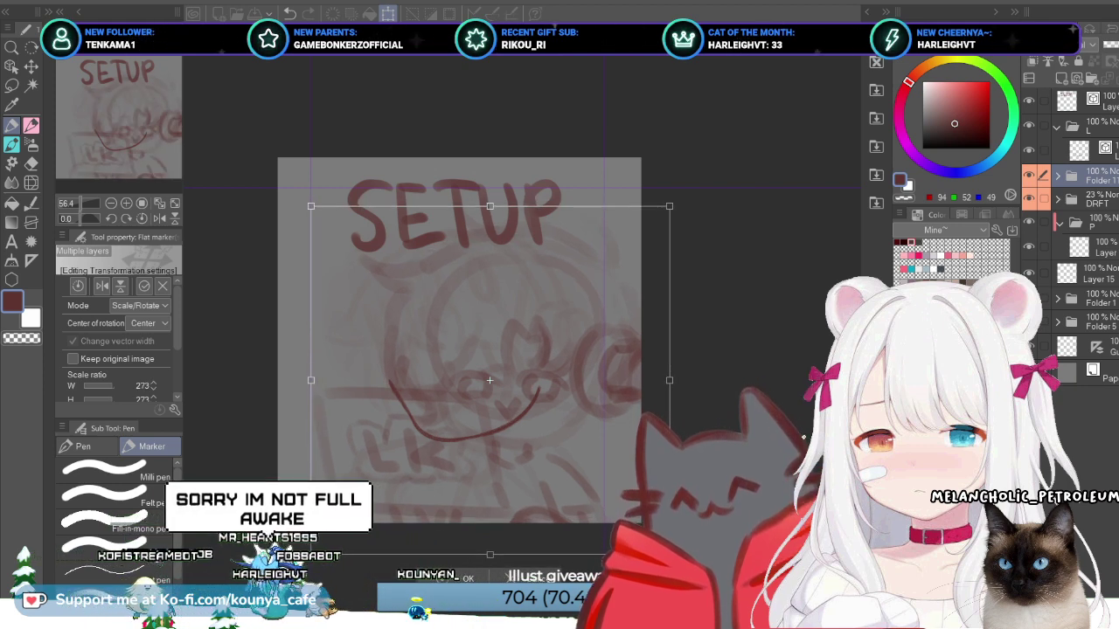
left_click_drag(489, 381, 486, 374)
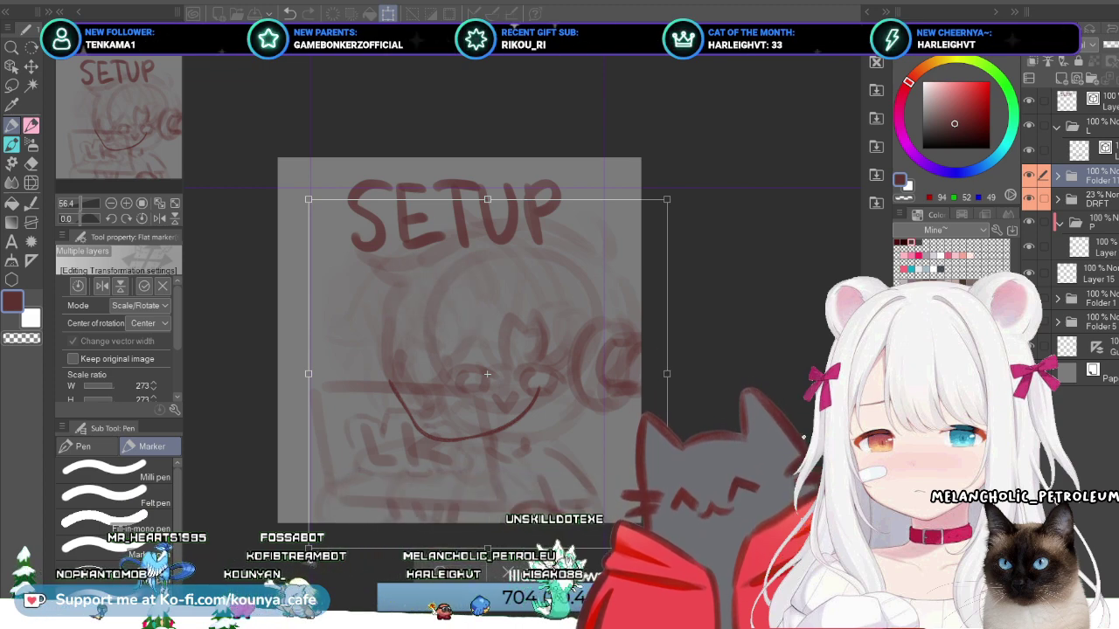
left_click_drag(486, 374, 458, 374)
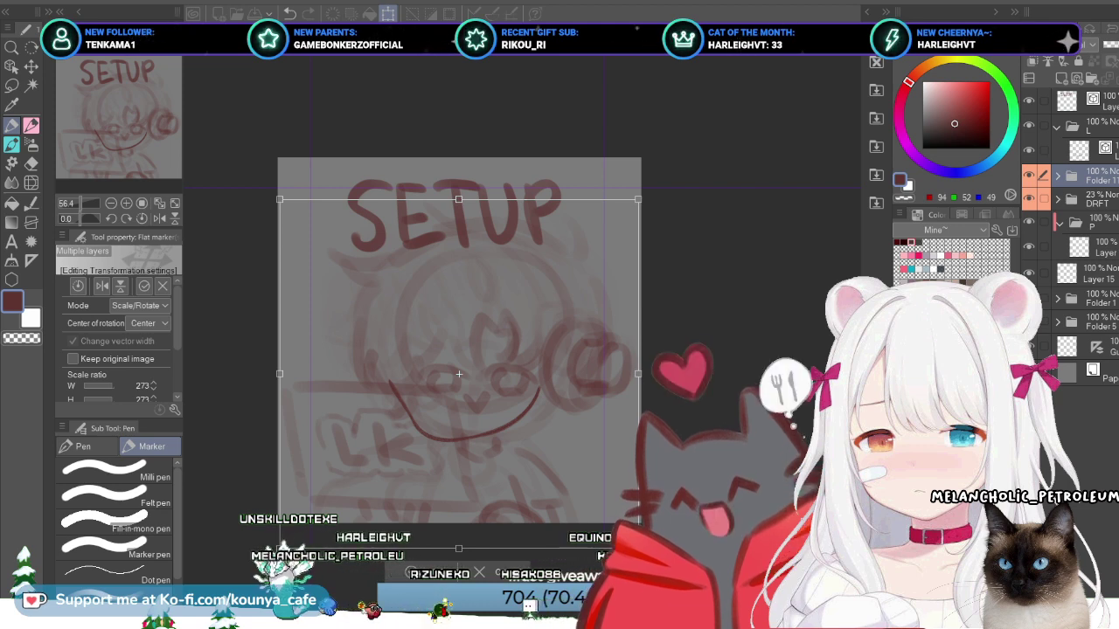
left_click_drag(638, 200, 635, 201)
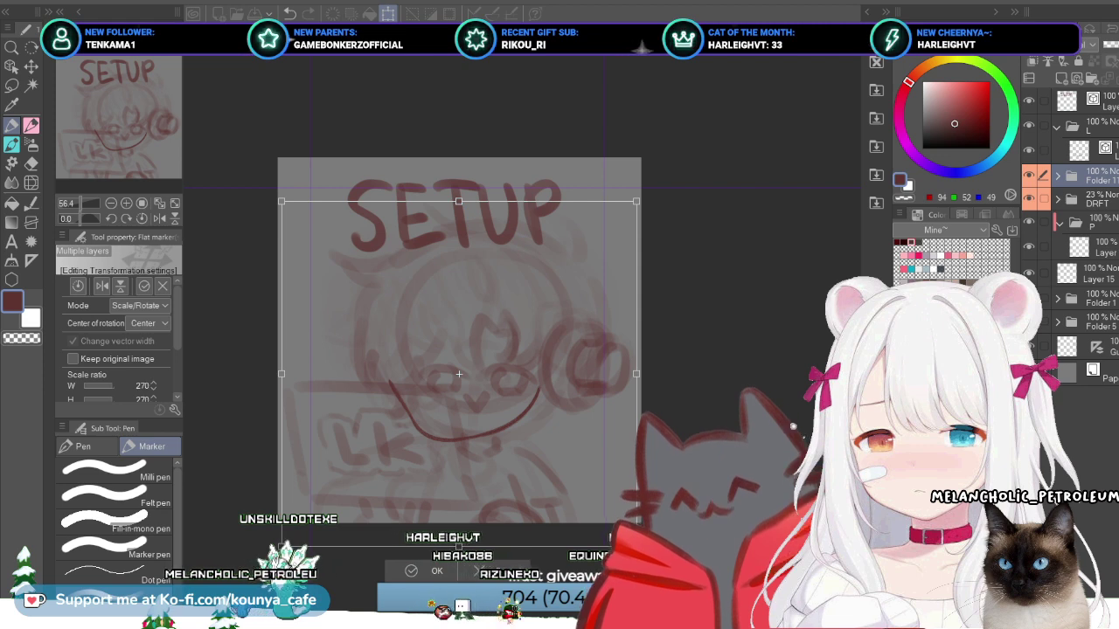
key("Up")
key("Up")
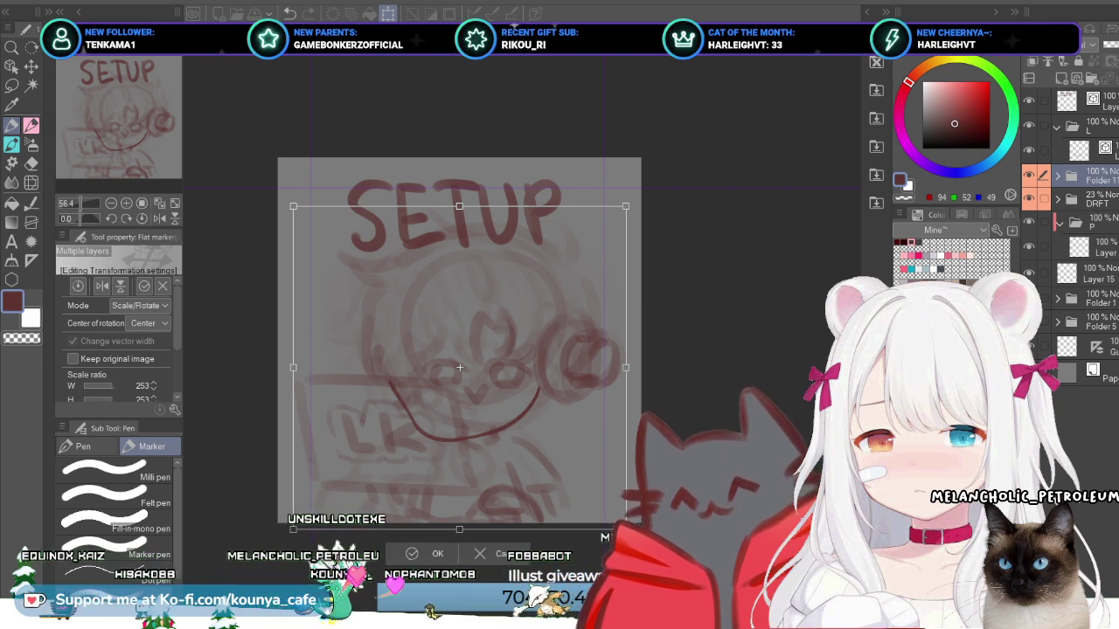
key("Return")
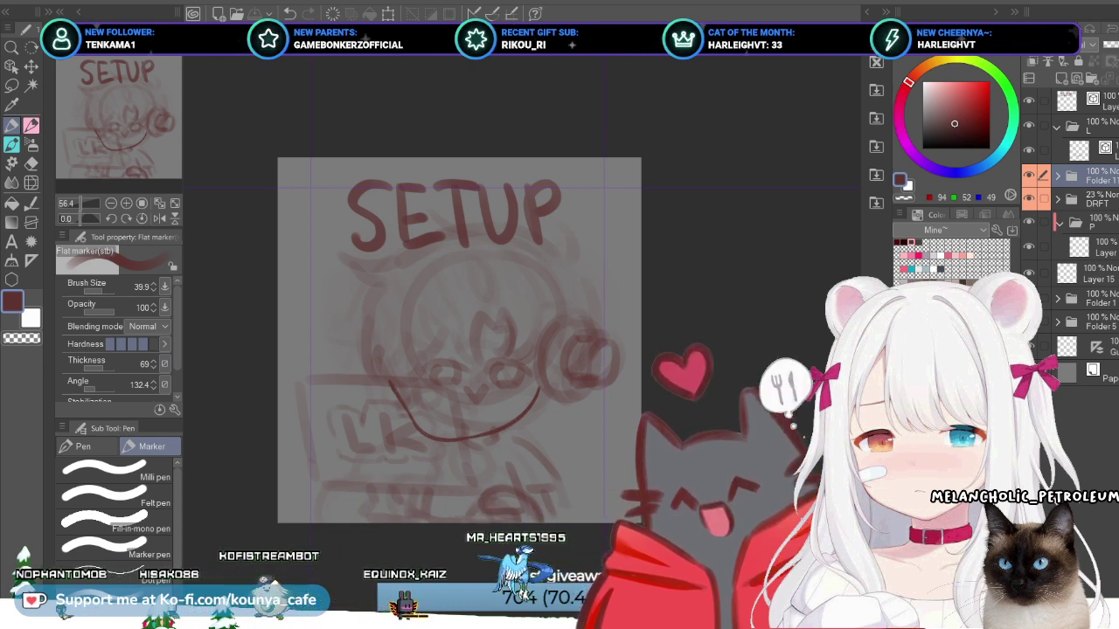
Step: Delete the old DRFT folder from the SETUP panel, keeping the pasted Folder 11
left_click(1084, 200)
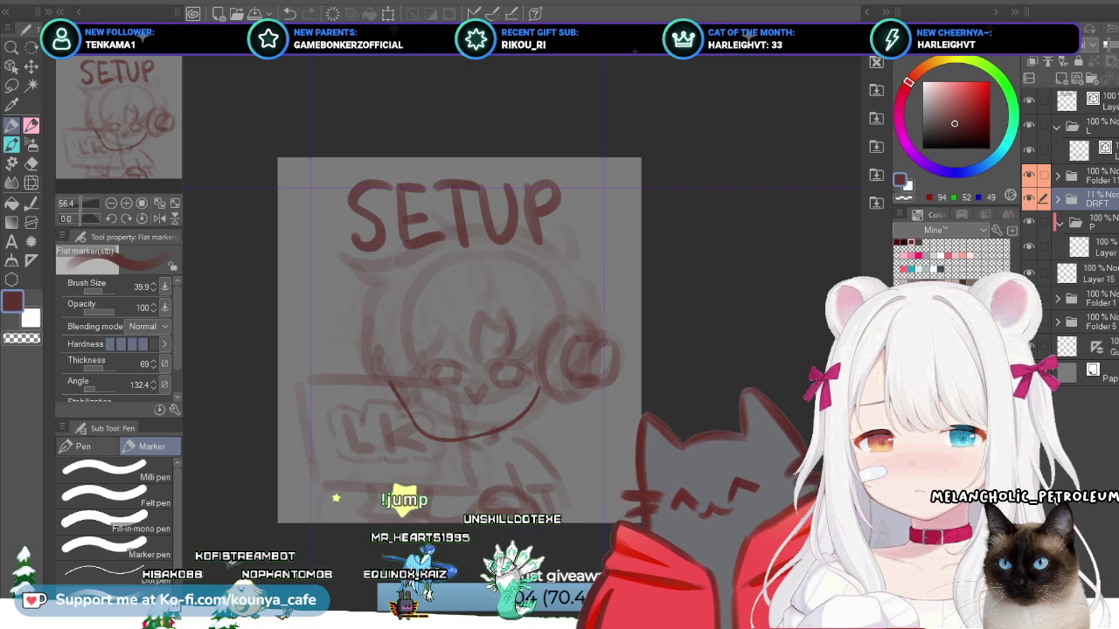
left_click(1084, 175)
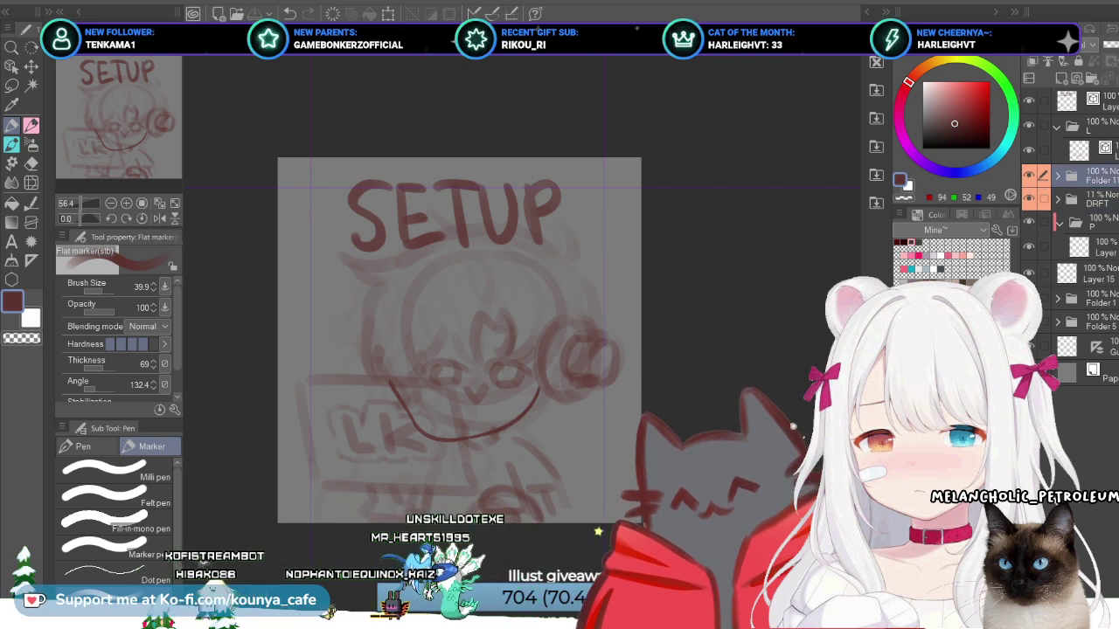
left_click(1084, 199)
key("Delete")
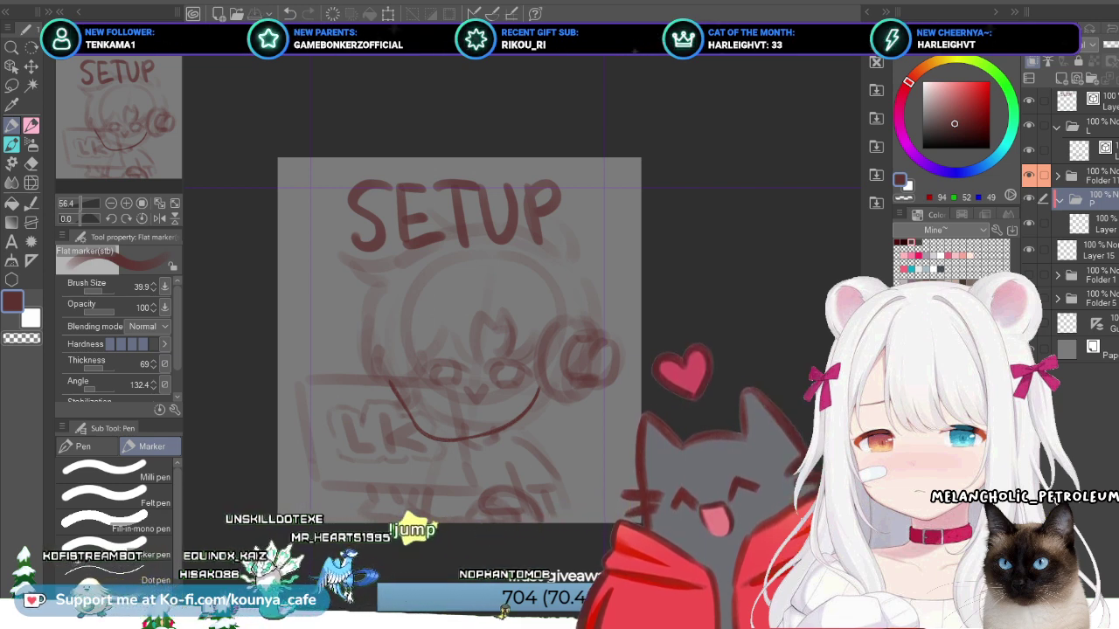
Step: Review the ABOUT, ARTIST CORNER, RULES and MILESTONE panels for comparison and return to the SETUP panel
key("ctrl+Tab")
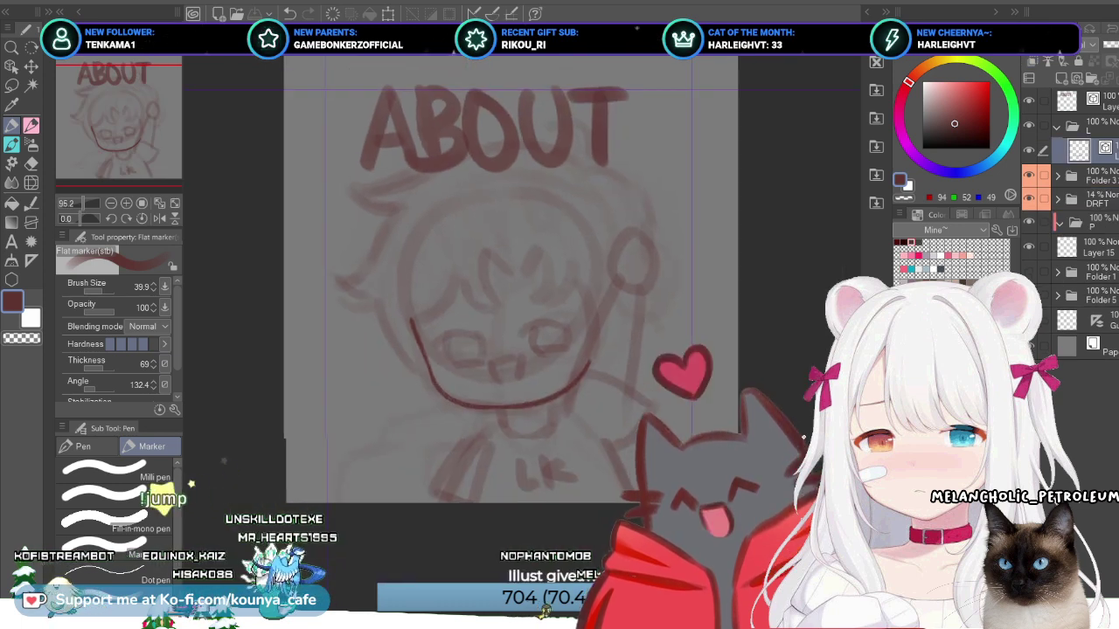
key("ctrl+Tab")
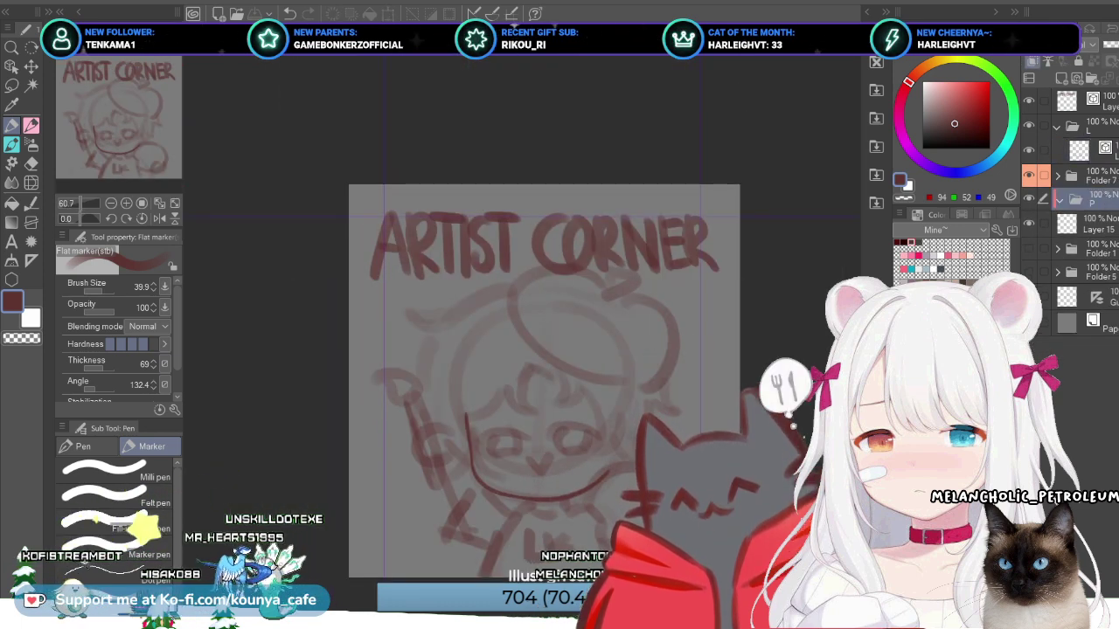
key("ctrl+Tab")
key("ctrl+Tab")
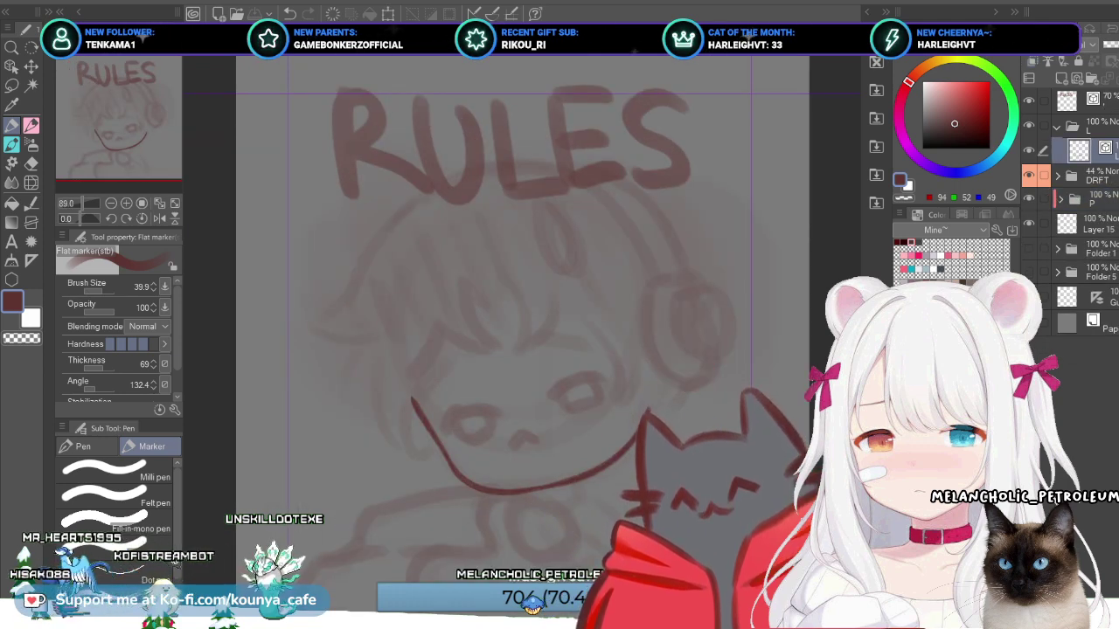
key("ctrl+Tab")
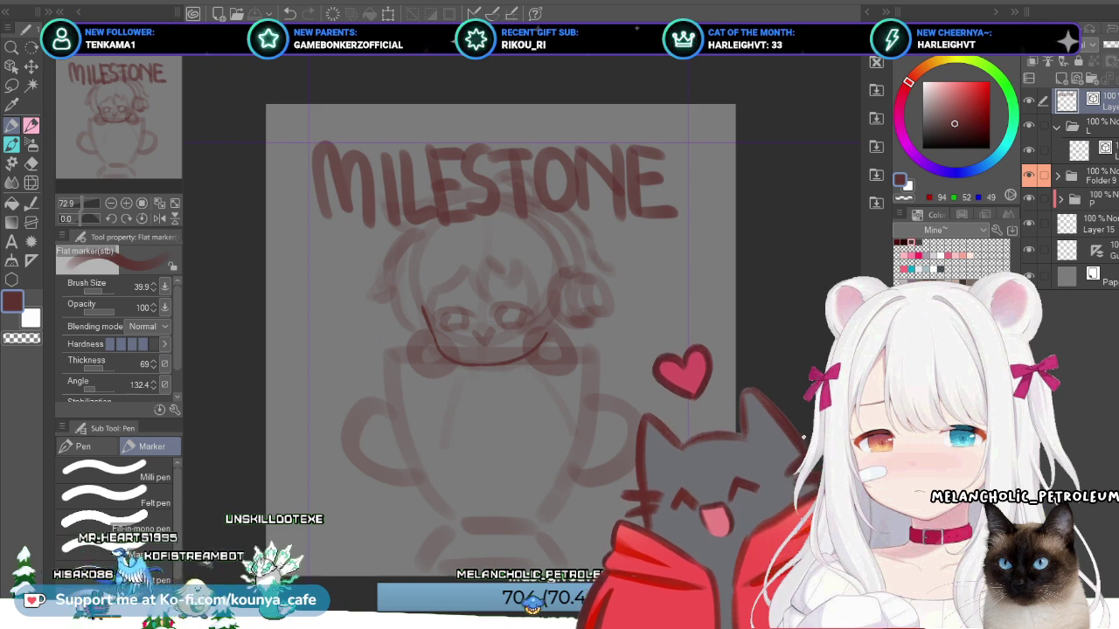
key("ctrl+Tab")
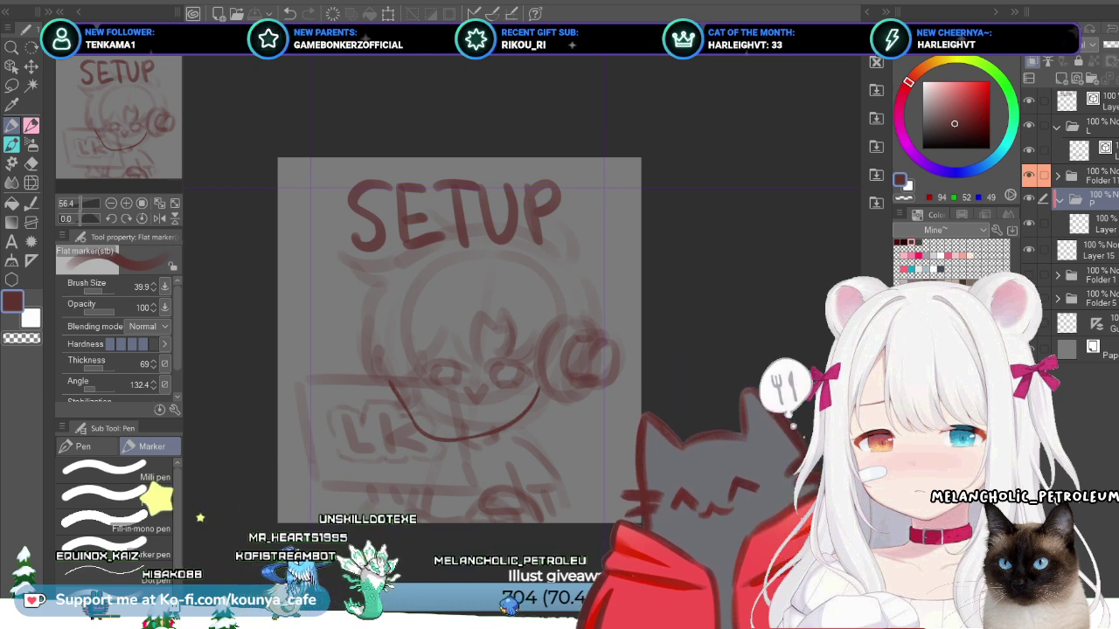
Step: Rotate the curved chin line clockwise, scale it to about 92% width, and fit it to the Setup character's face
left_click(503, 423, "ctrl")
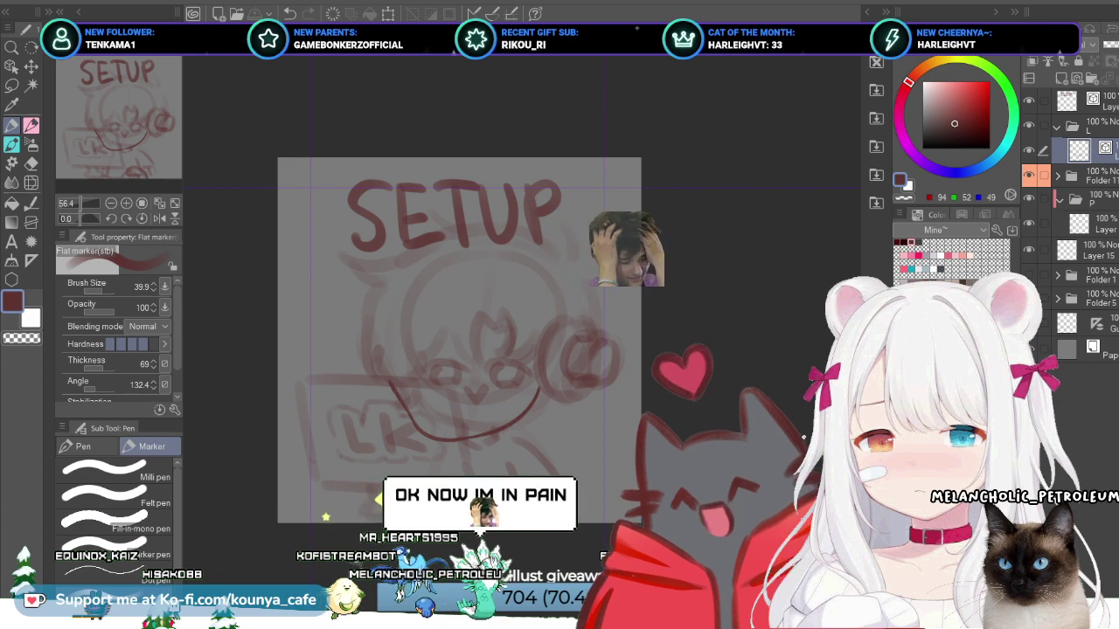
key("ctrl+t")
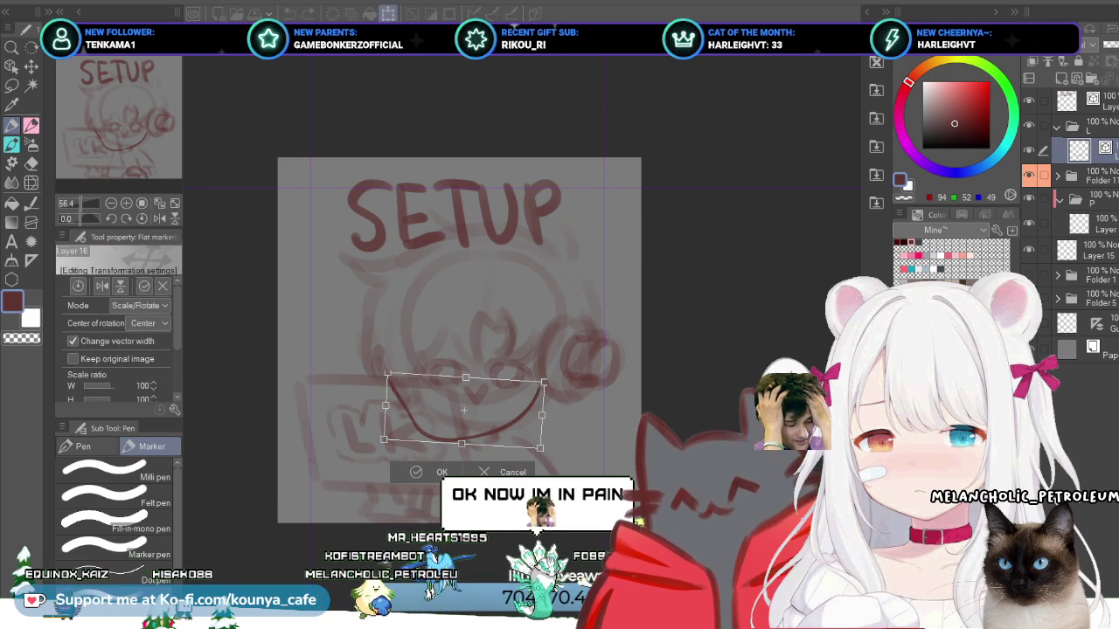
left_click_drag(576, 385, 566, 421)
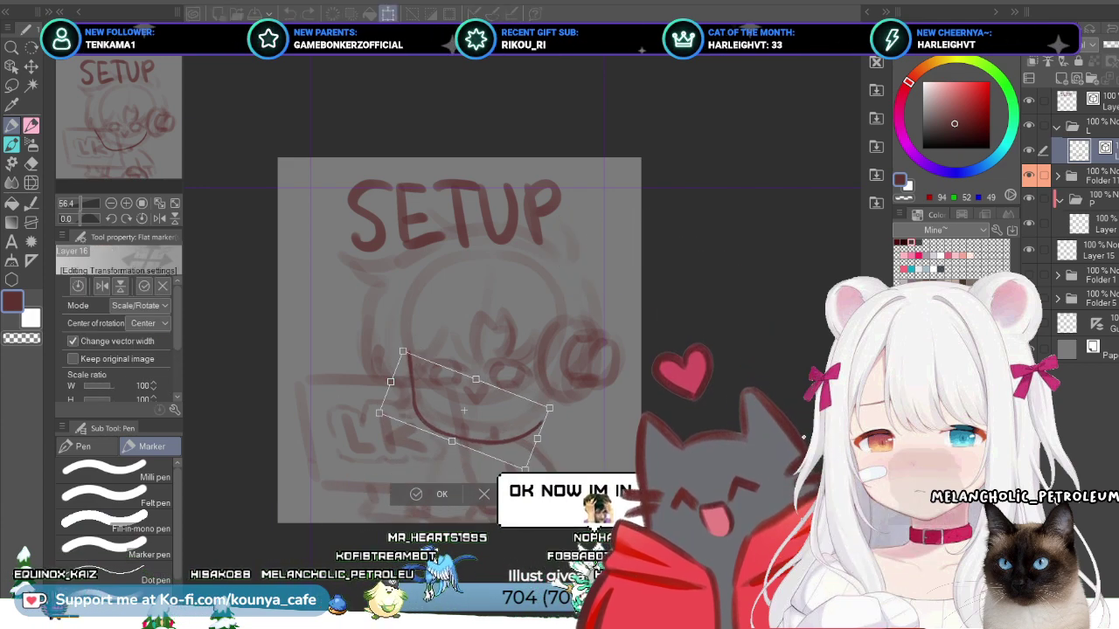
left_click_drag(465, 410, 470, 401)
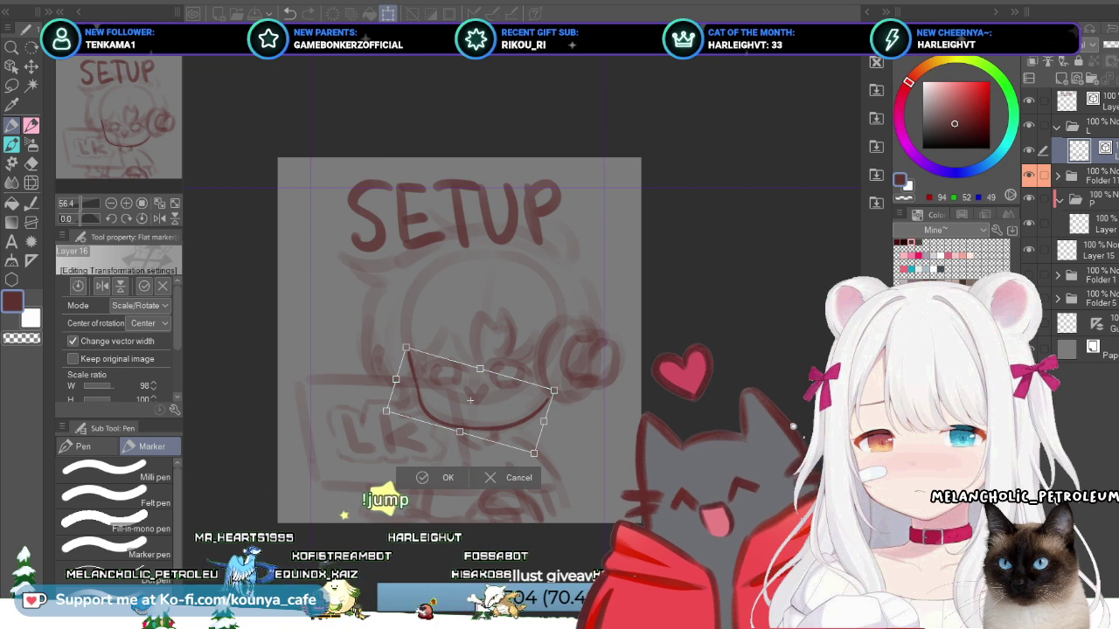
left_click_drag(534, 453, 529, 449)
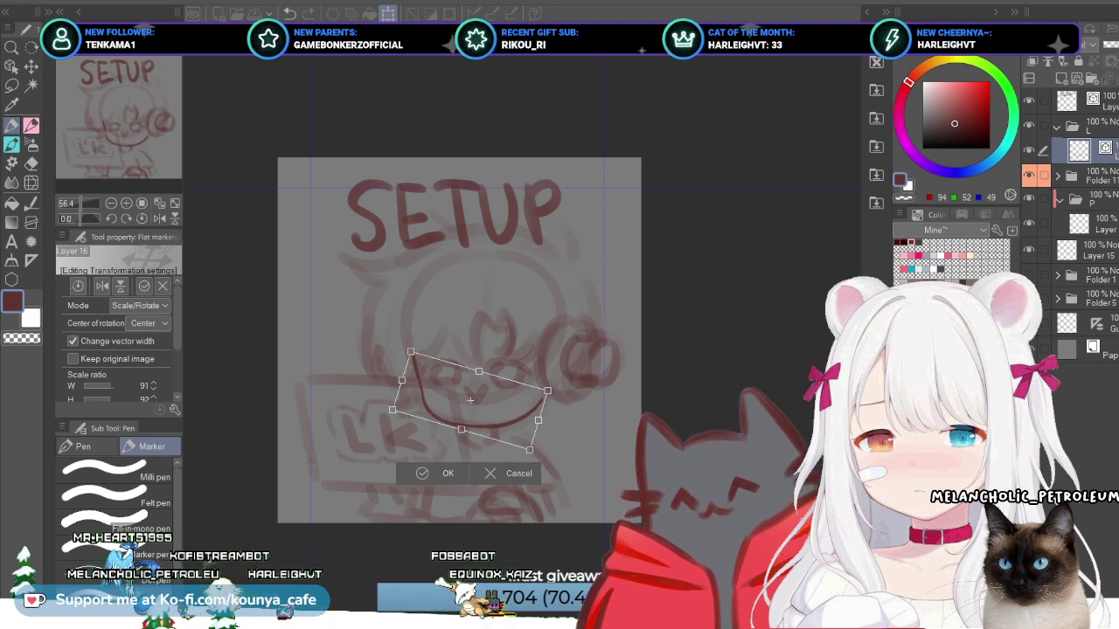
mouse_move(538, 421)
left_mouse_down()
mouse_move(529, 450)
mouse_move(540, 419)
left_mouse_up()
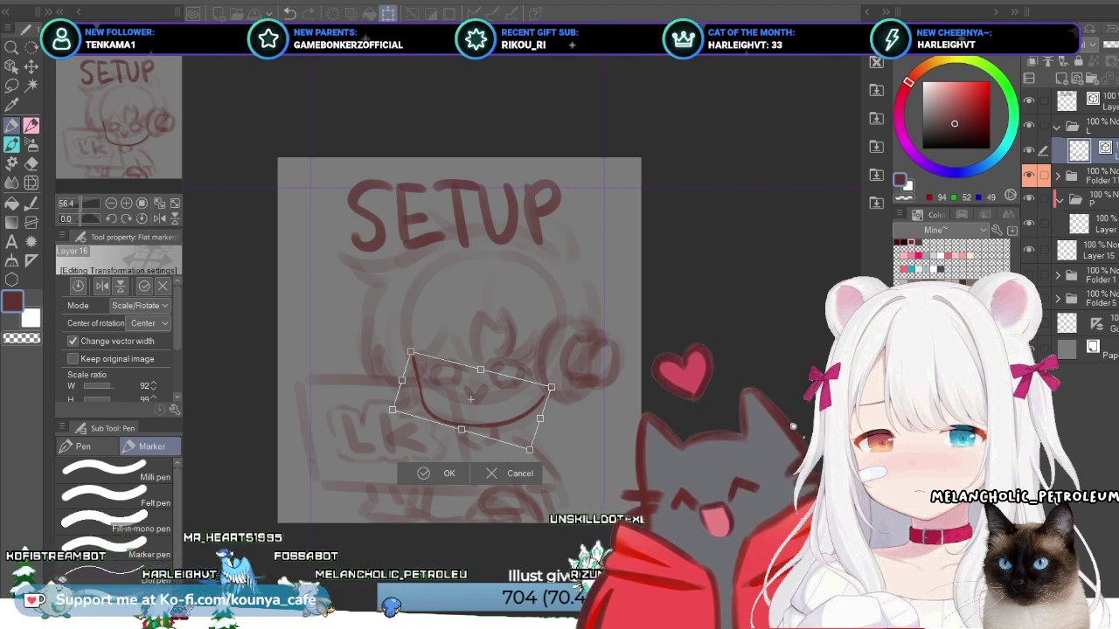
key("Return")
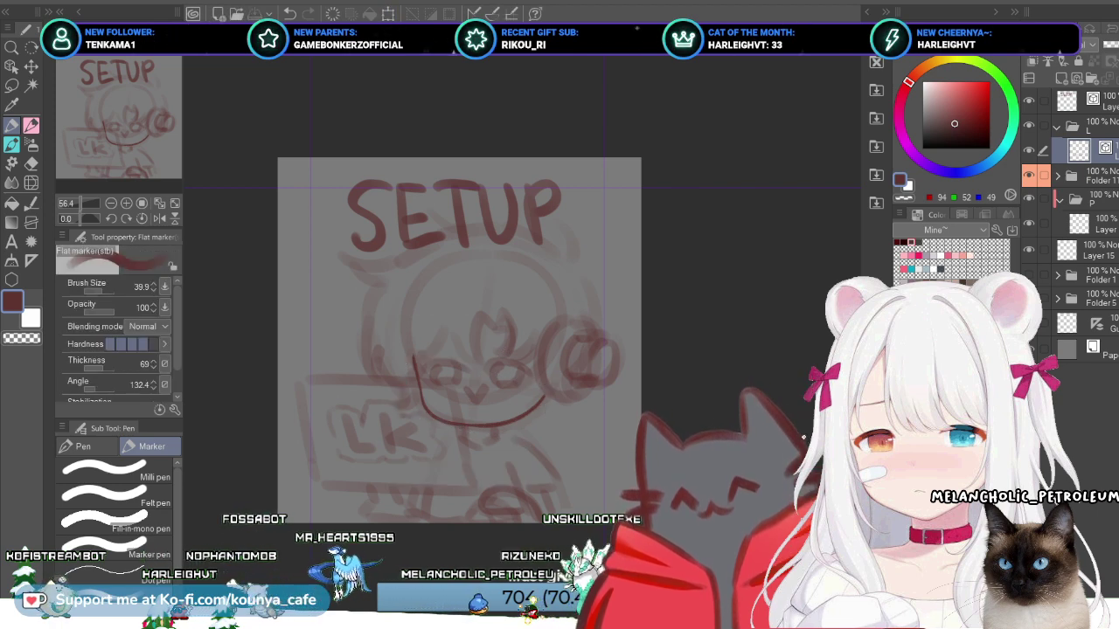
Step: Check the RULES and SETUP panels, then hide Folder 11, the Setup character sketch, on the sketch sheet
key("ctrl+Tab")
key("ctrl+Tab")
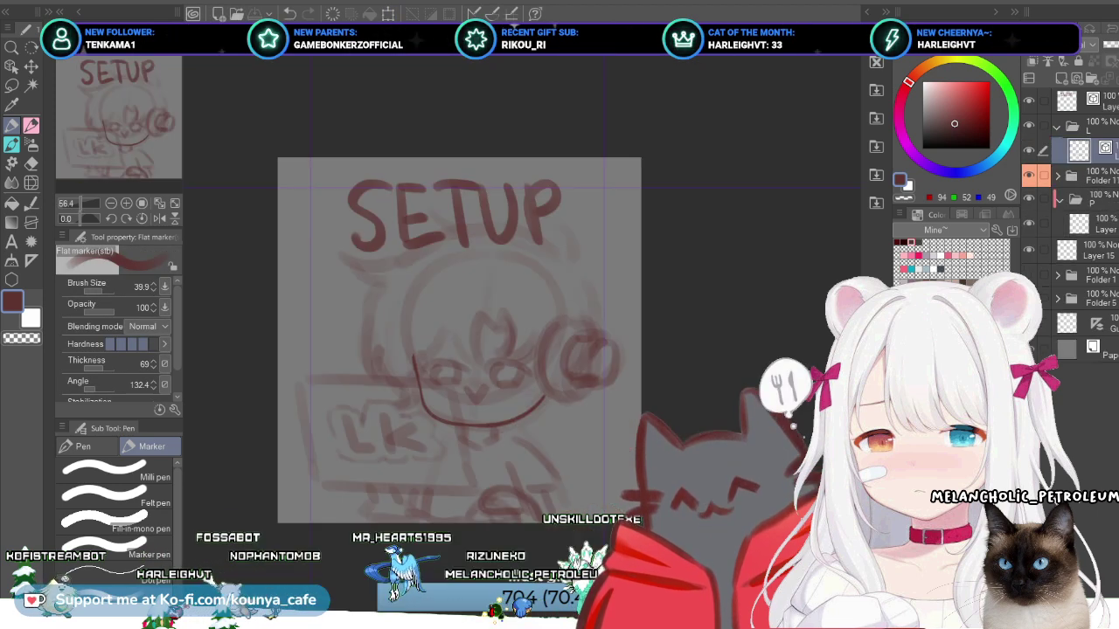
key("ctrl+Tab")
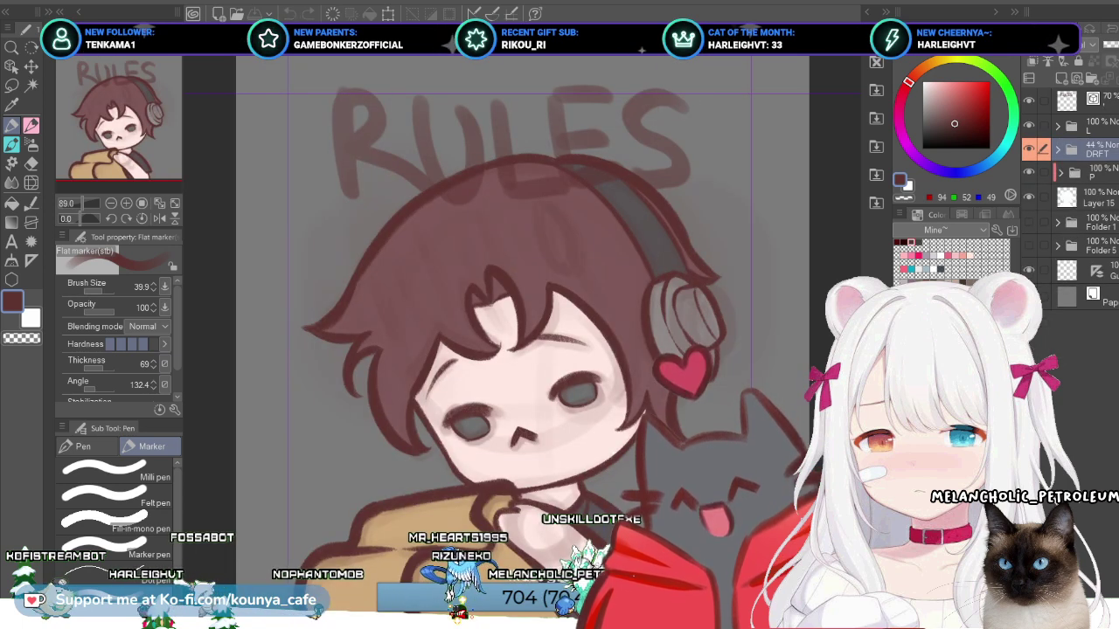
key("ctrl+Tab")
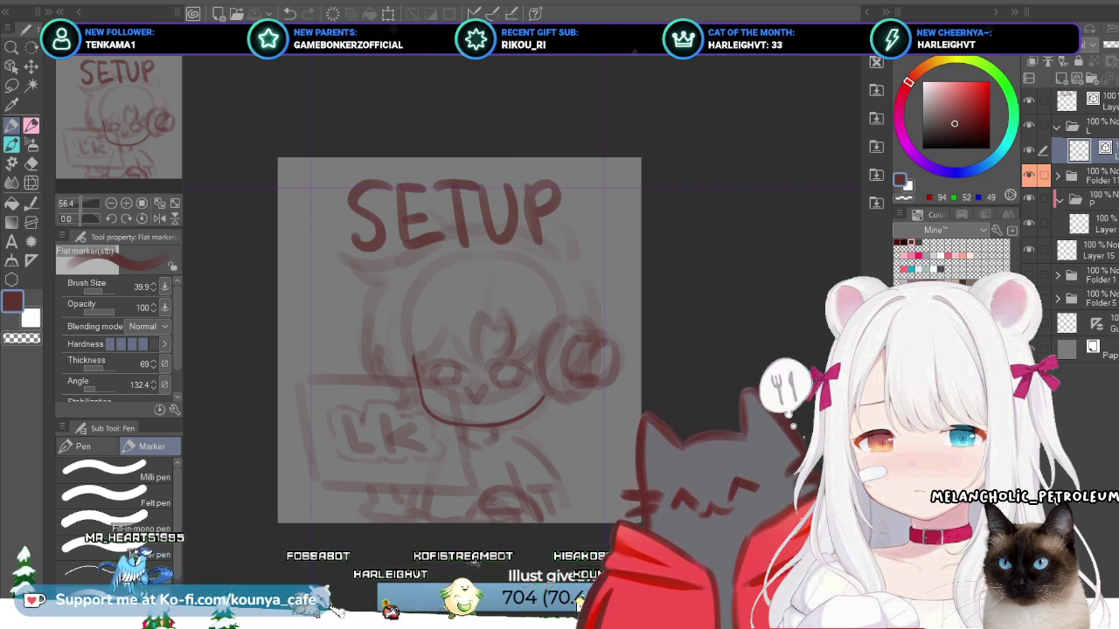
key("ctrl+Tab")
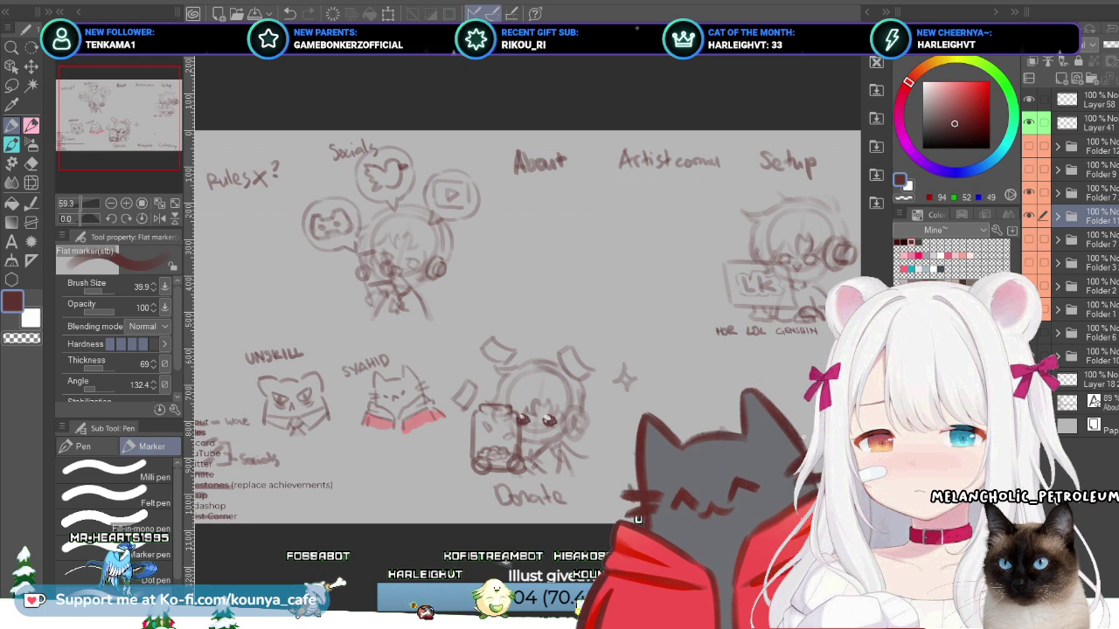
key("ctrl+z")
key("ctrl+z")
key("ctrl+z")
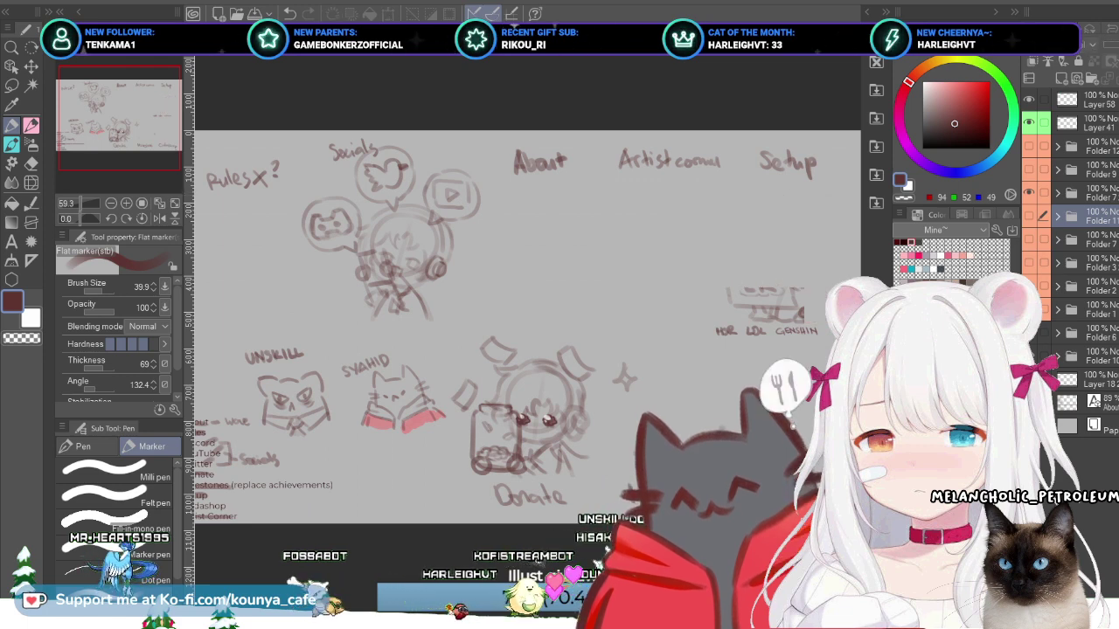
key("ctrl+z")
key("ctrl+y")
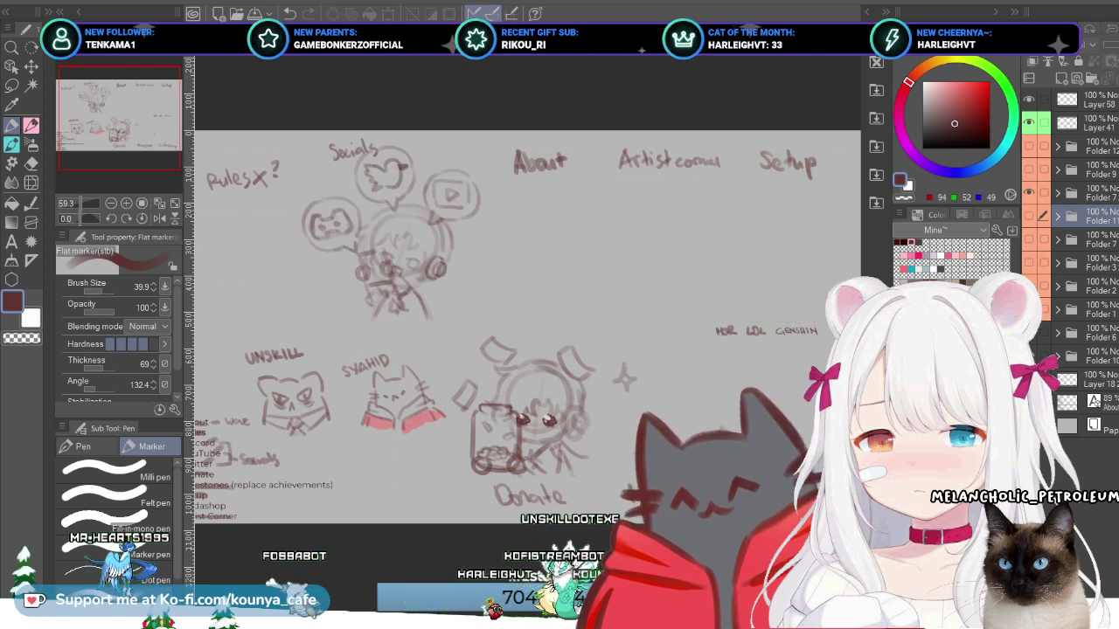
Step: Move a layer out of Folder 2's nested folders to between Layer 58 and Layer 41, then collapse and select Folder 2
left_click(1084, 286)
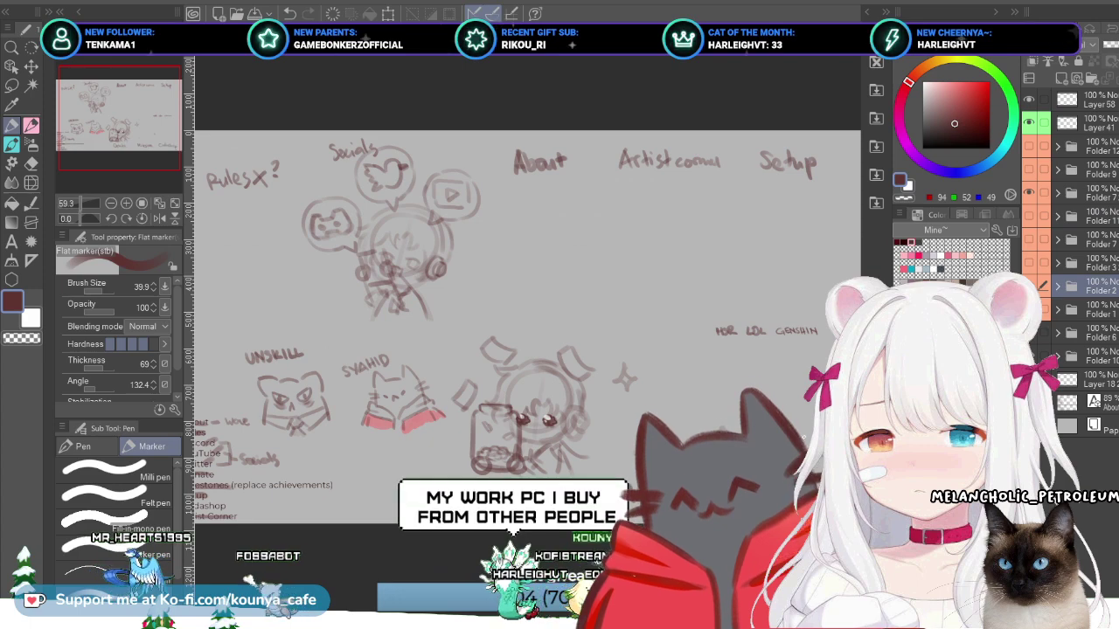
left_click(1057, 286)
left_click(1103, 517)
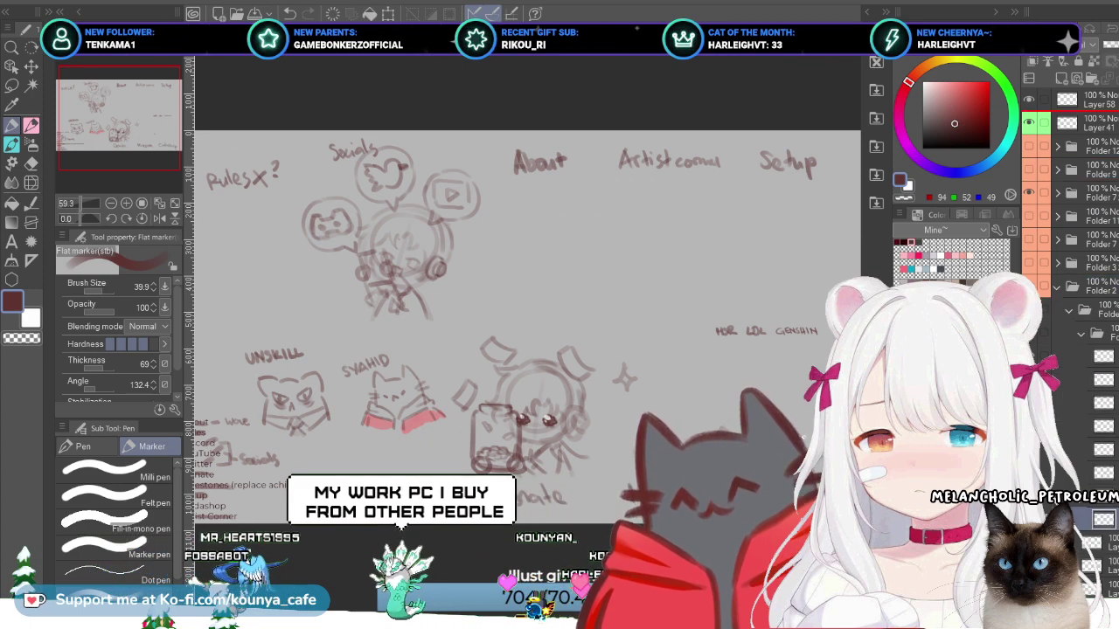
left_click_drag(1103, 517, 1066, 123)
left_click(1057, 309)
left_click(1084, 309)
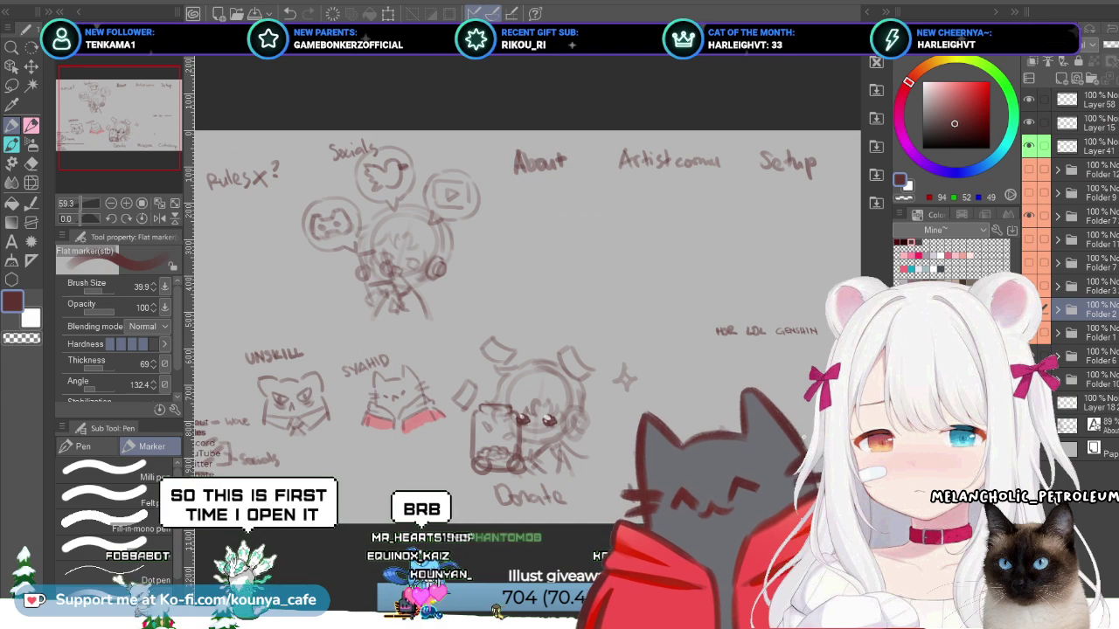
Step: Paste the Socials sketch, Folder 2, into the RULES panel and place it between the L and DRFT folders
key("ctrl+Tab")
key("ctrl+Tab")
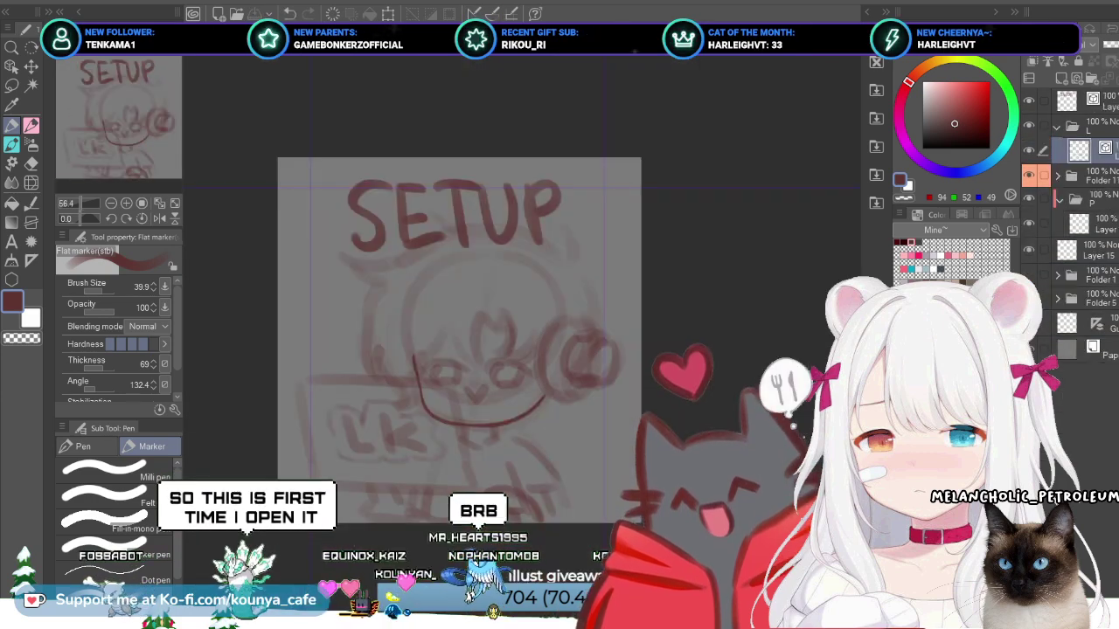
key("ctrl+Tab")
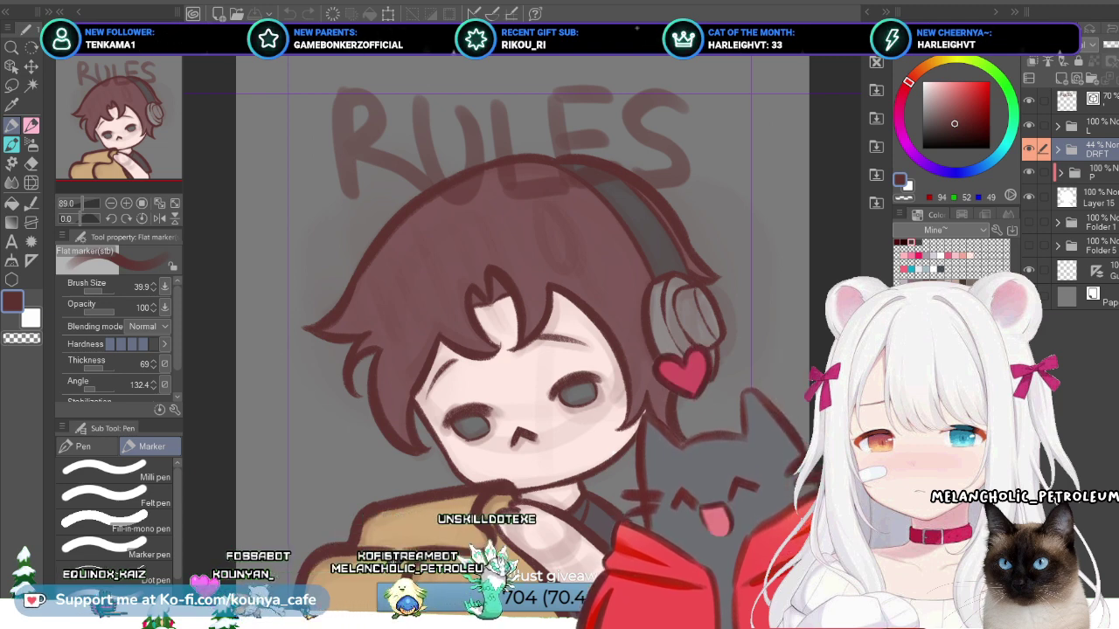
left_click(1080, 125)
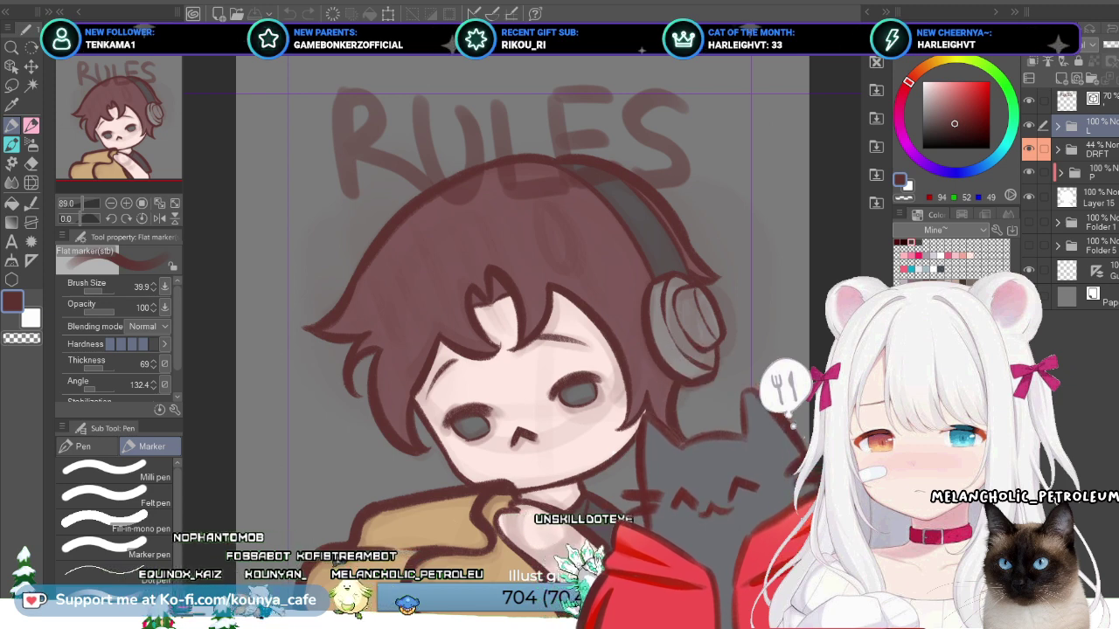
left_click(1079, 99)
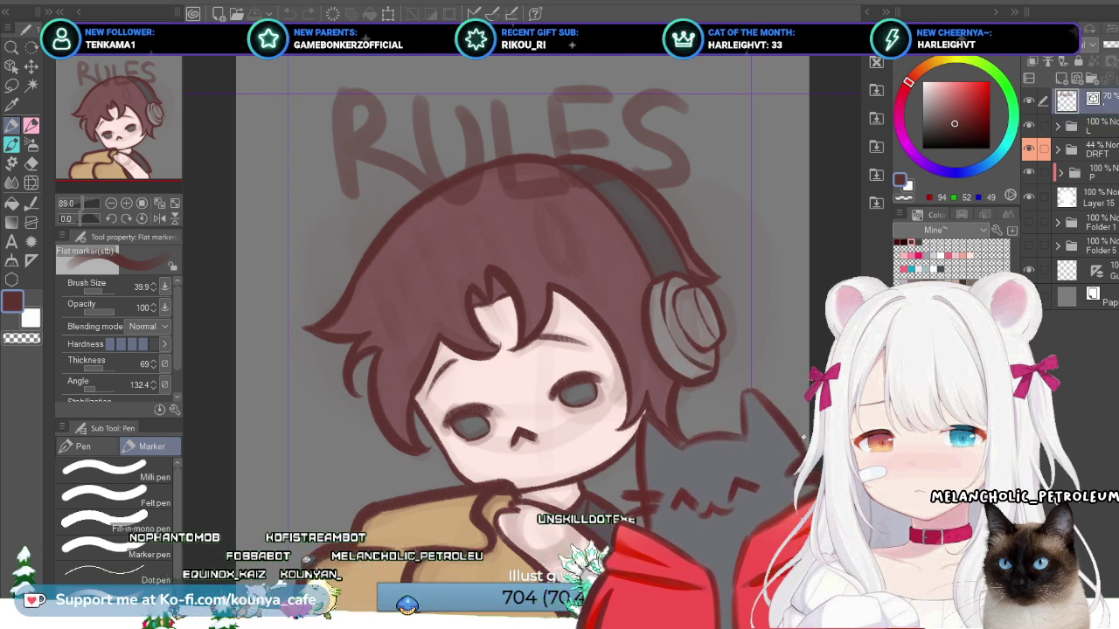
key("ctrl+z")
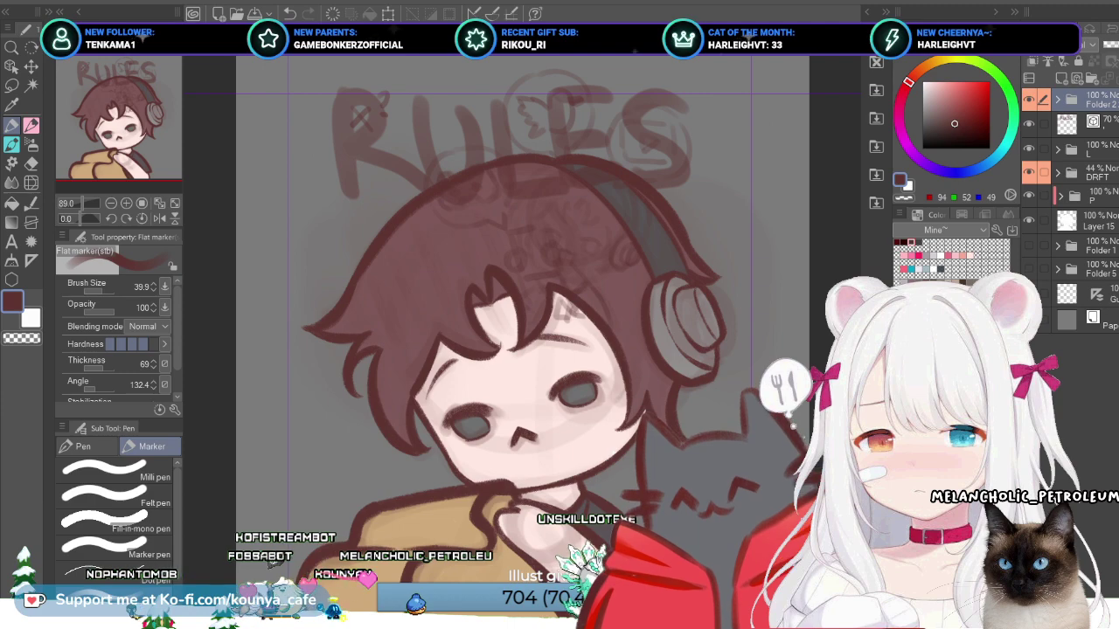
key("ctrl+z")
key("ctrl+z")
key("ctrl+z")
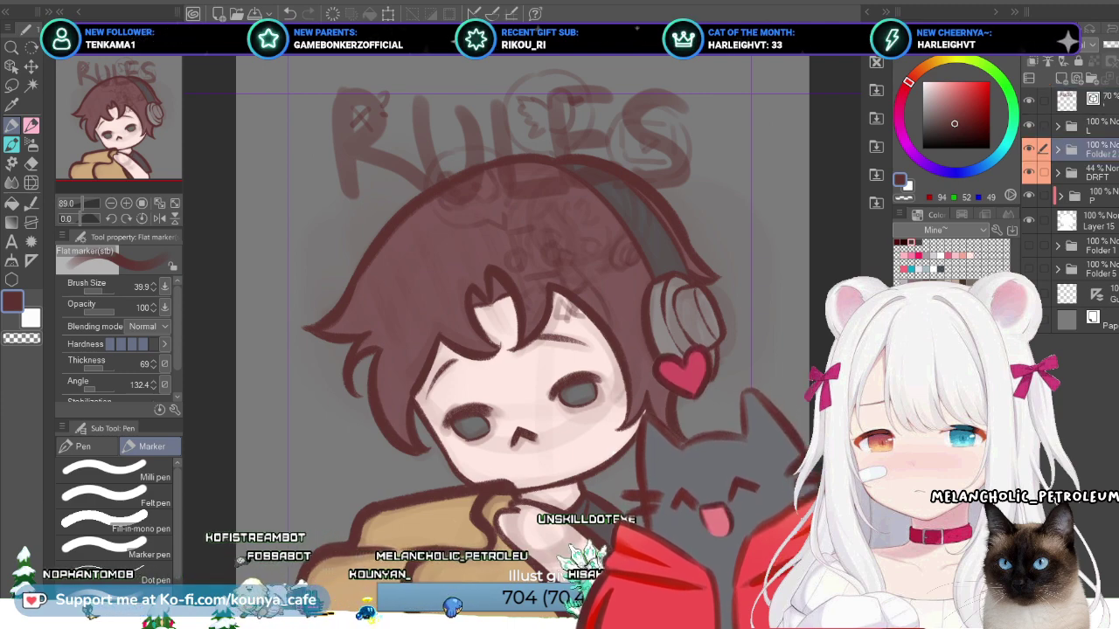
Step: Remove the RULES character's colouring from the P folder and clear the white fill on Layer 15
key("ctrl+z")
key("ctrl+z")
key("ctrl+z")
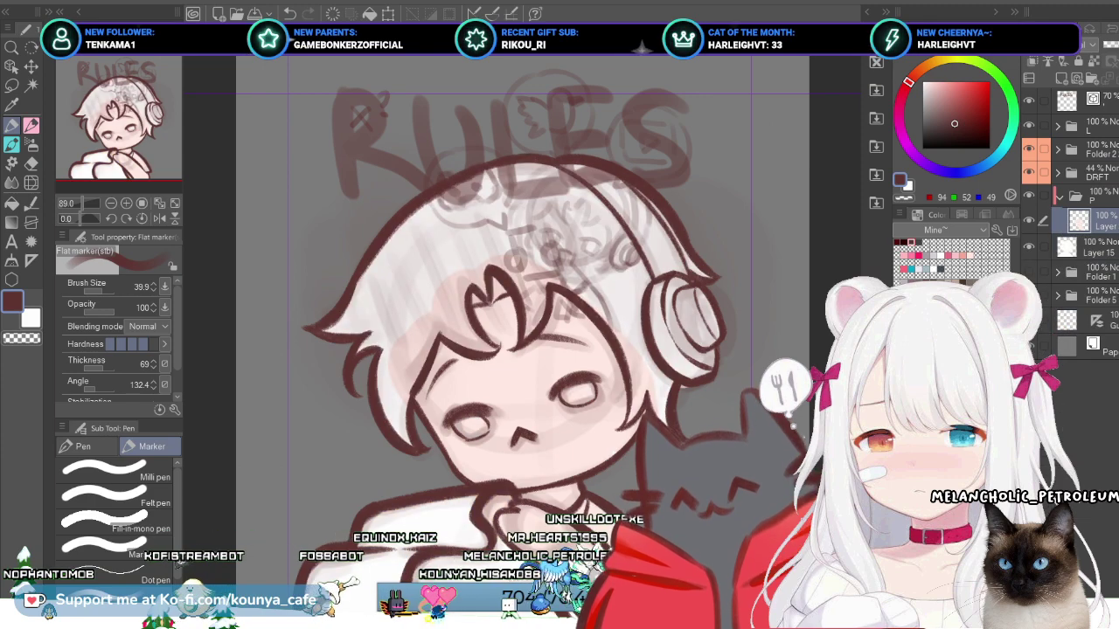
key("ctrl+z")
key("ctrl+z")
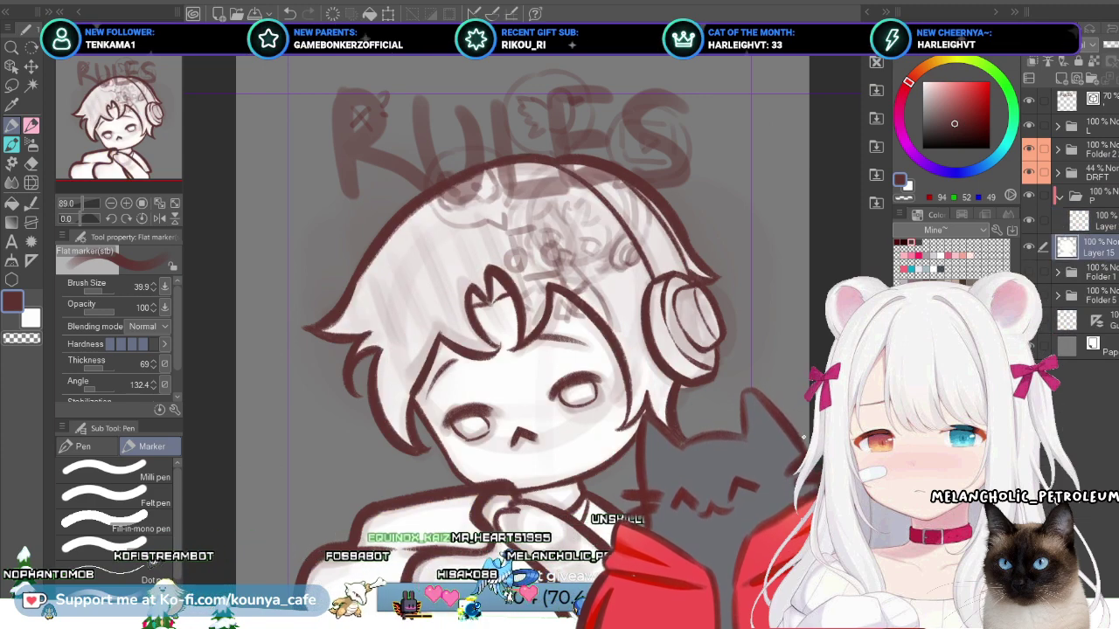
key("ctrl+z")
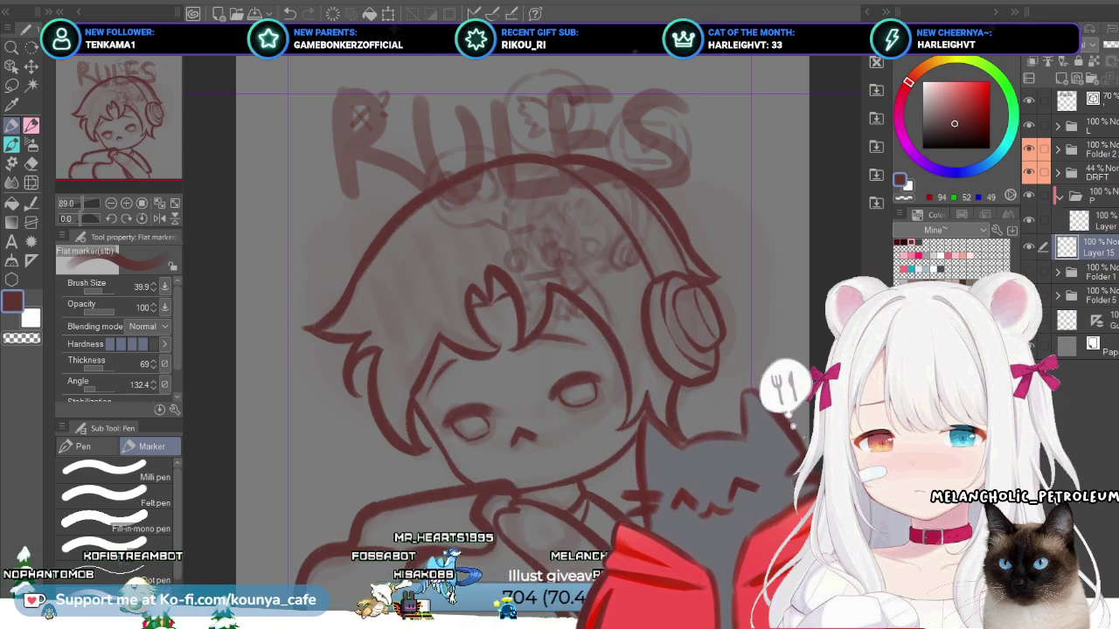
Step: Delete the RULES character's line art layers from the L folder, keeping only the curved chin line
key("ctrl+z")
key("ctrl+z")
key("ctrl+z")
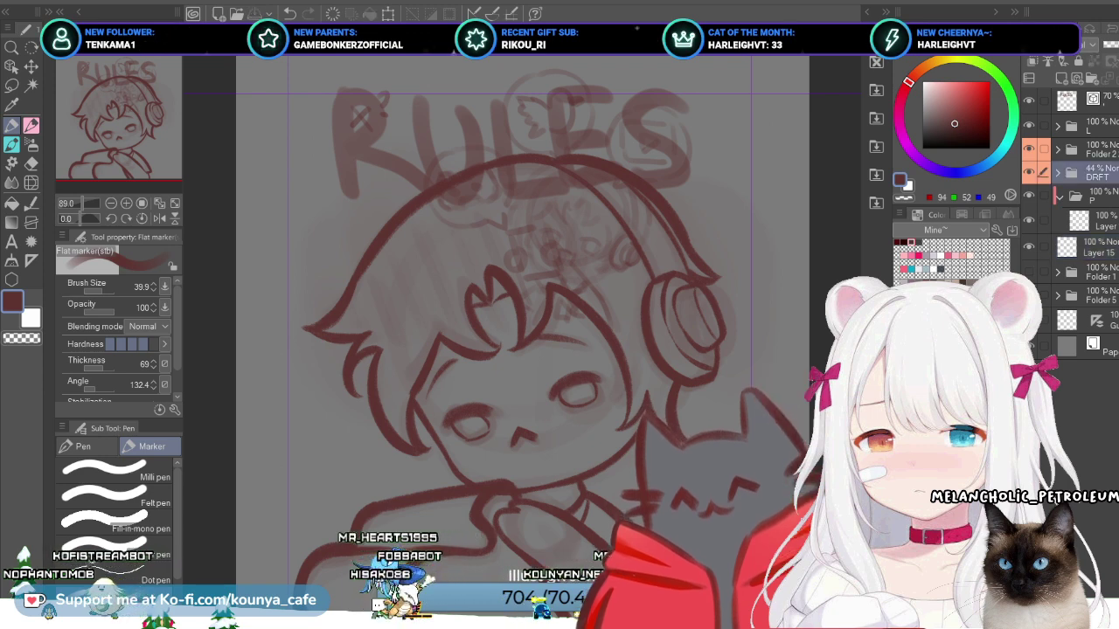
key("ctrl+z")
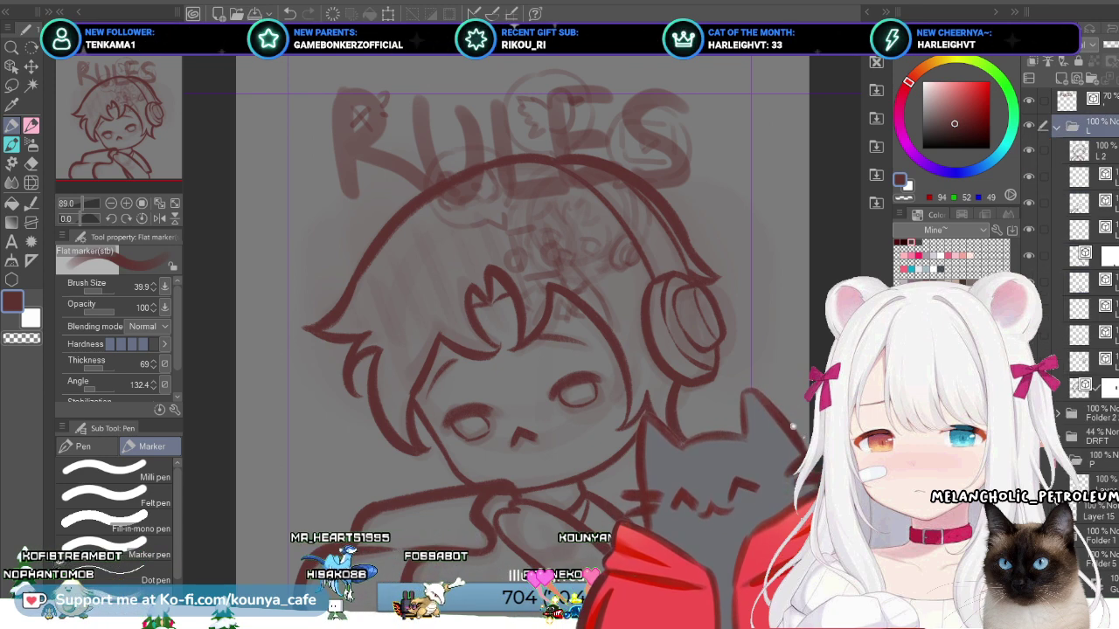
key("ctrl+z")
key("ctrl+z")
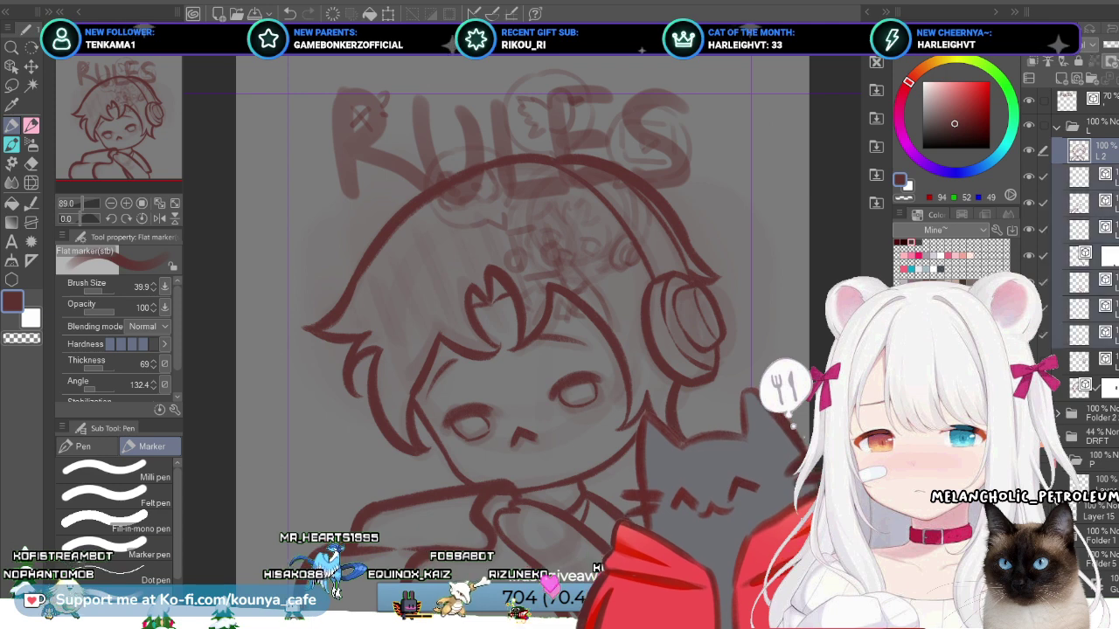
key("ctrl+z")
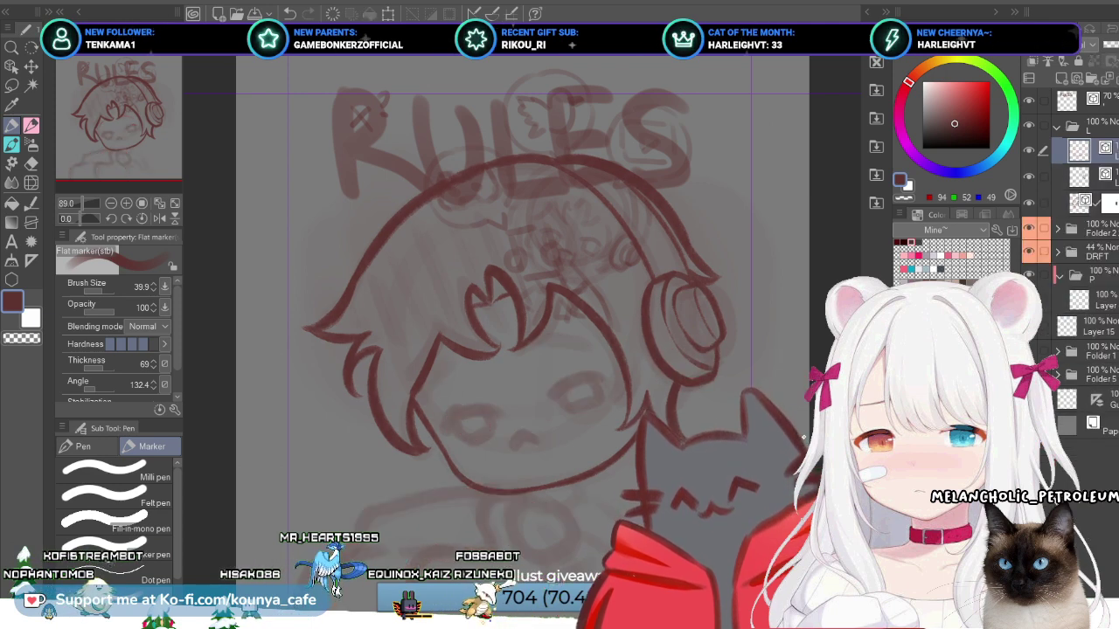
key("ctrl+z")
key("ctrl+z")
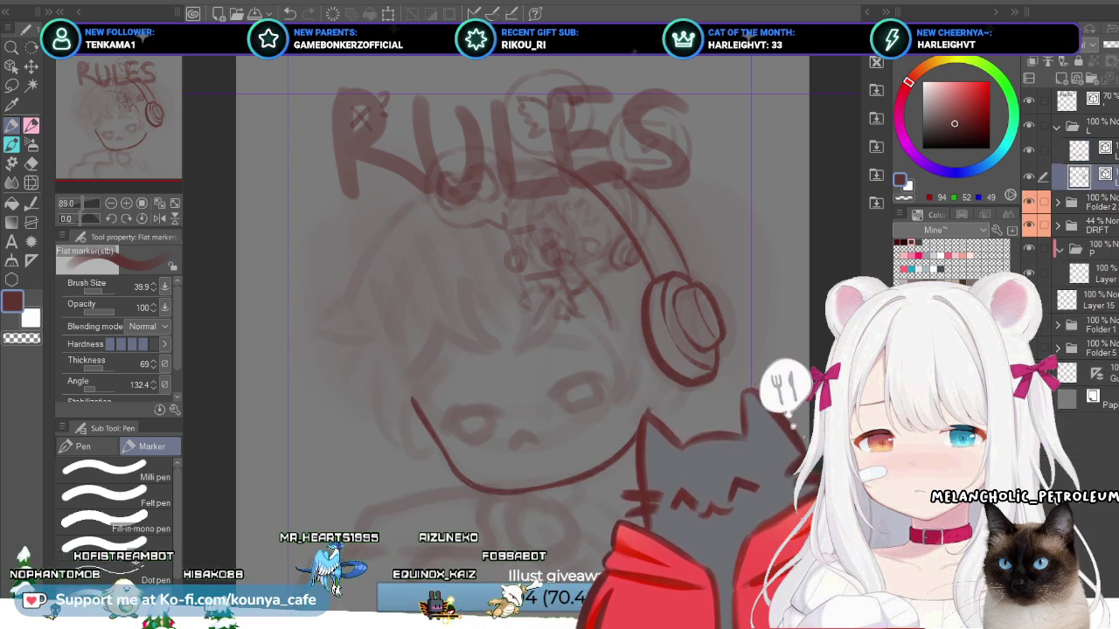
key("ctrl+z")
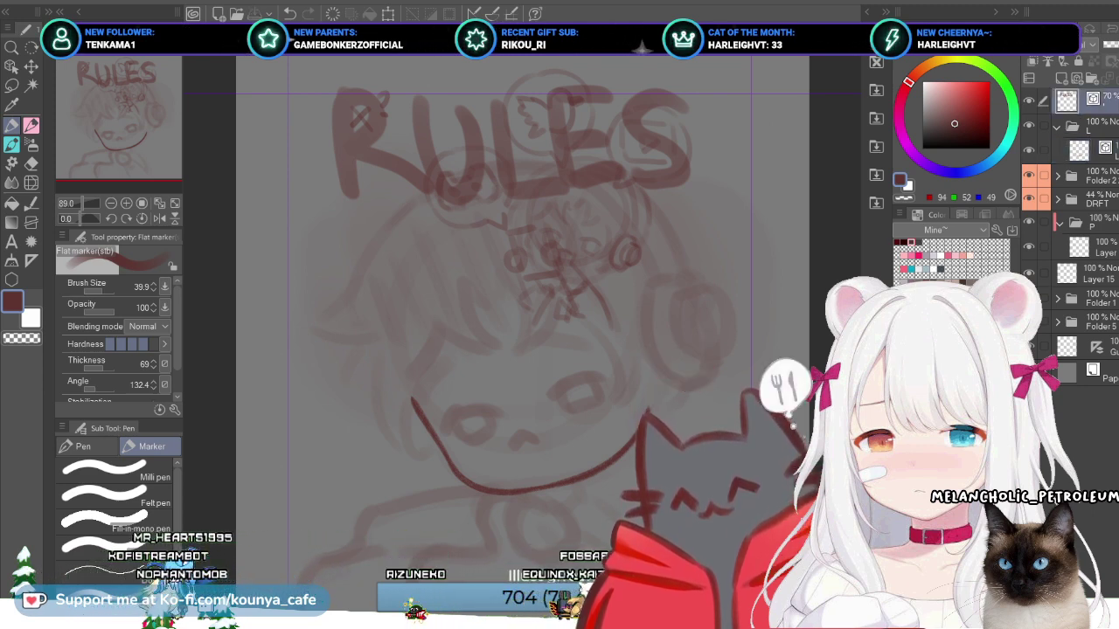
Step: Scale Folder 2, the Socials sketch, to 229% and position it to fill the RULES canvas
left_click(1084, 176)
key("ctrl+t")
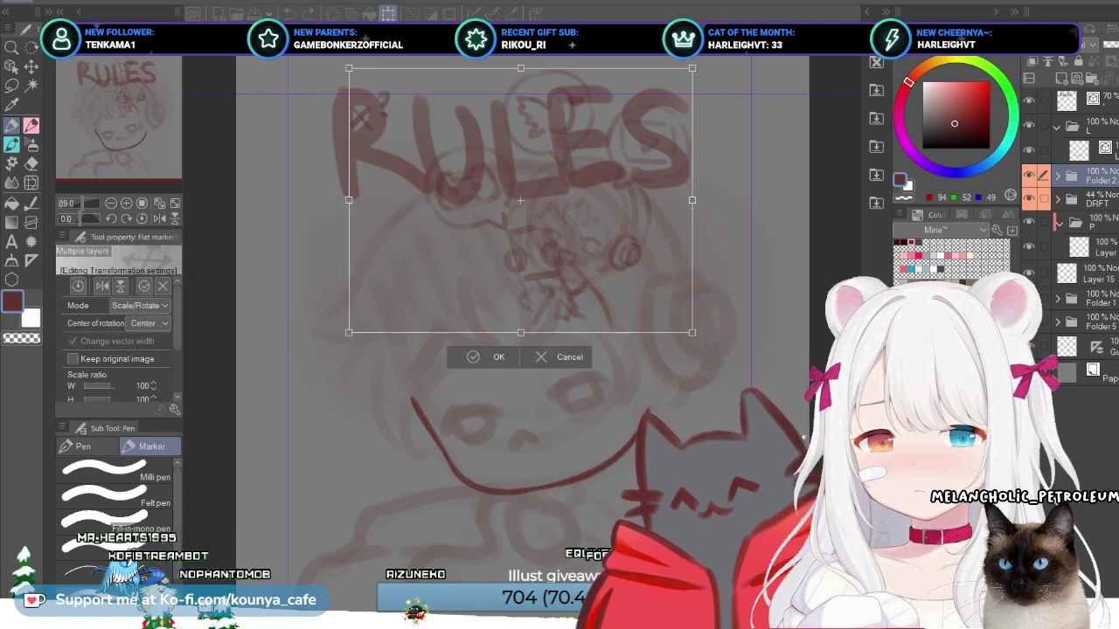
scroll(550, 289, "down", 3)
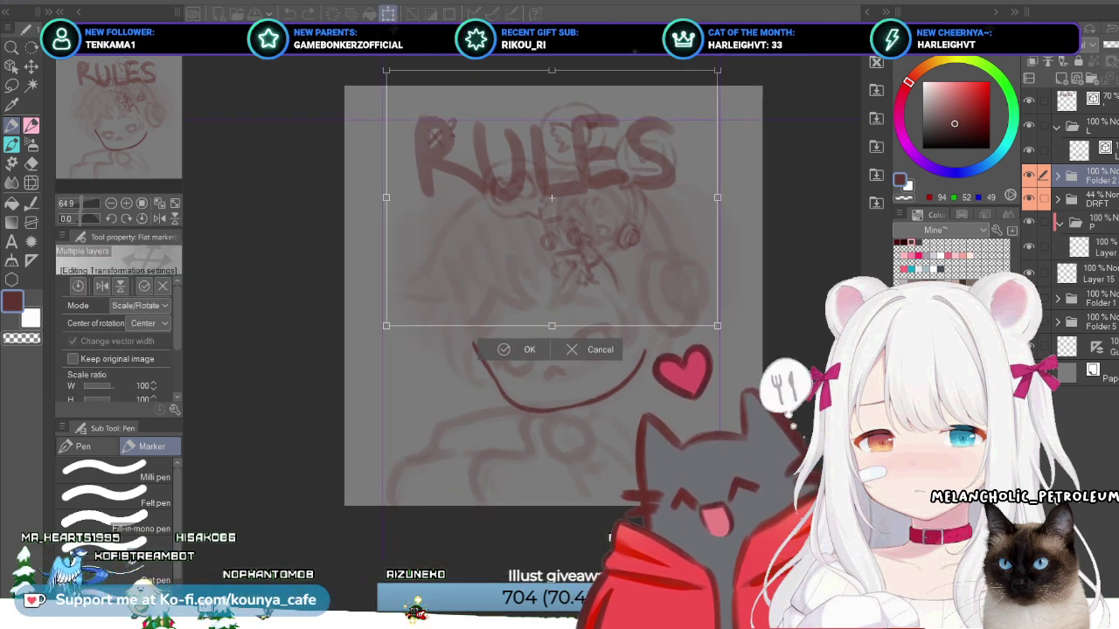
left_click_drag(715, 325, 762, 349)
left_click_drag(559, 227, 482, 321)
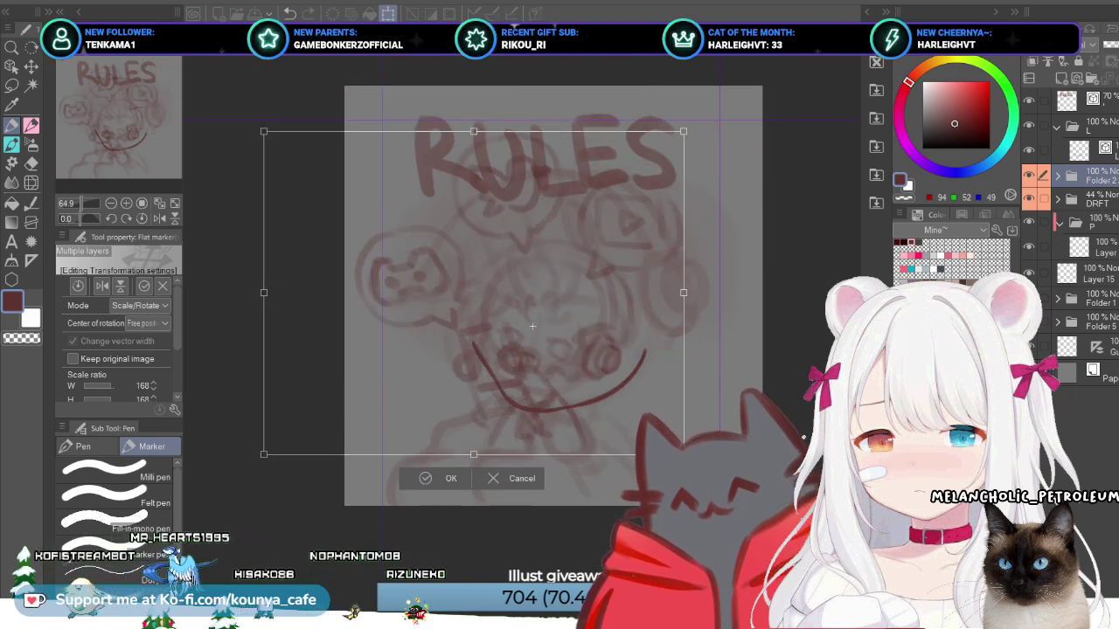
mouse_move(263, 131)
left_mouse_down()
mouse_move(246, 92)
mouse_move(193, 79)
left_mouse_up()
left_click_drag(524, 288, 625, 288)
mouse_move(823, 488)
left_mouse_down()
mouse_move(840, 504)
mouse_move(772, 504)
left_mouse_up()
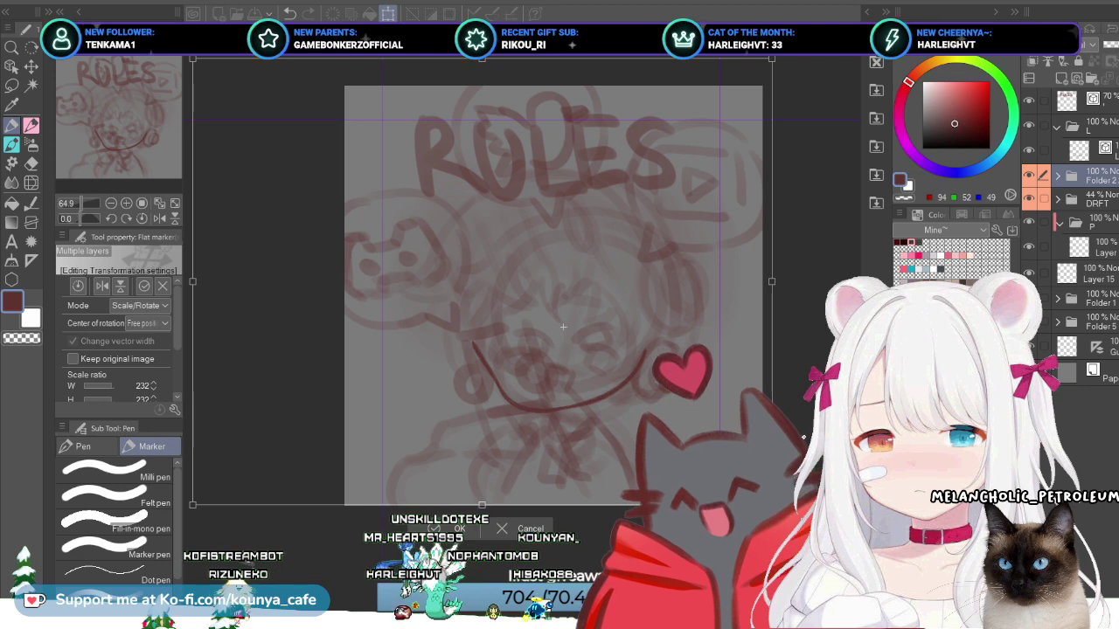
left_click_drag(772, 504, 772, 508)
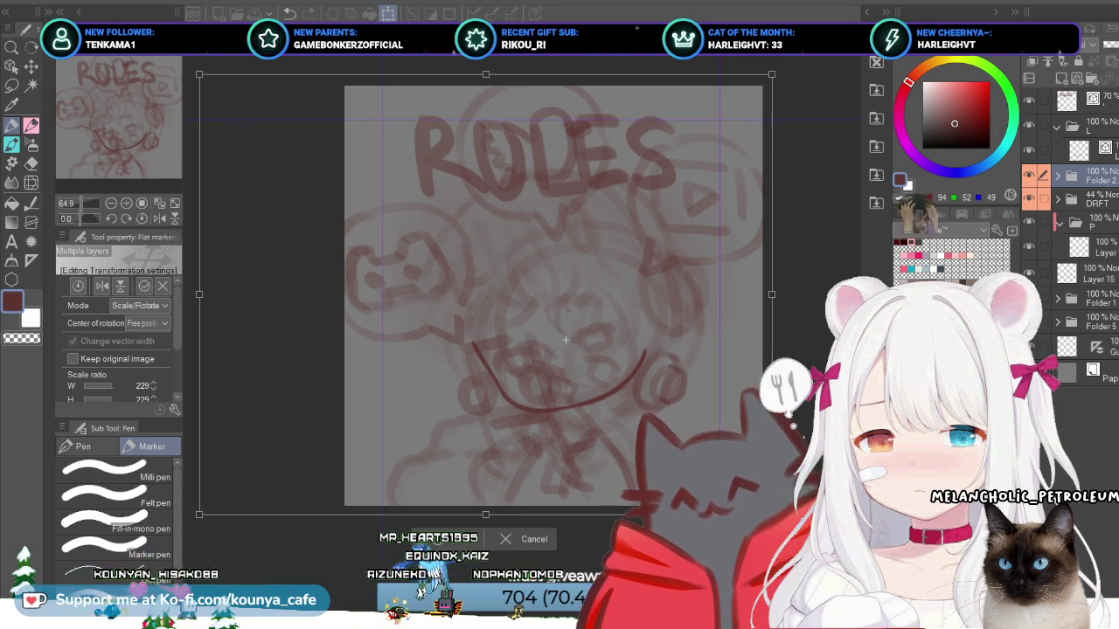
key("Return")
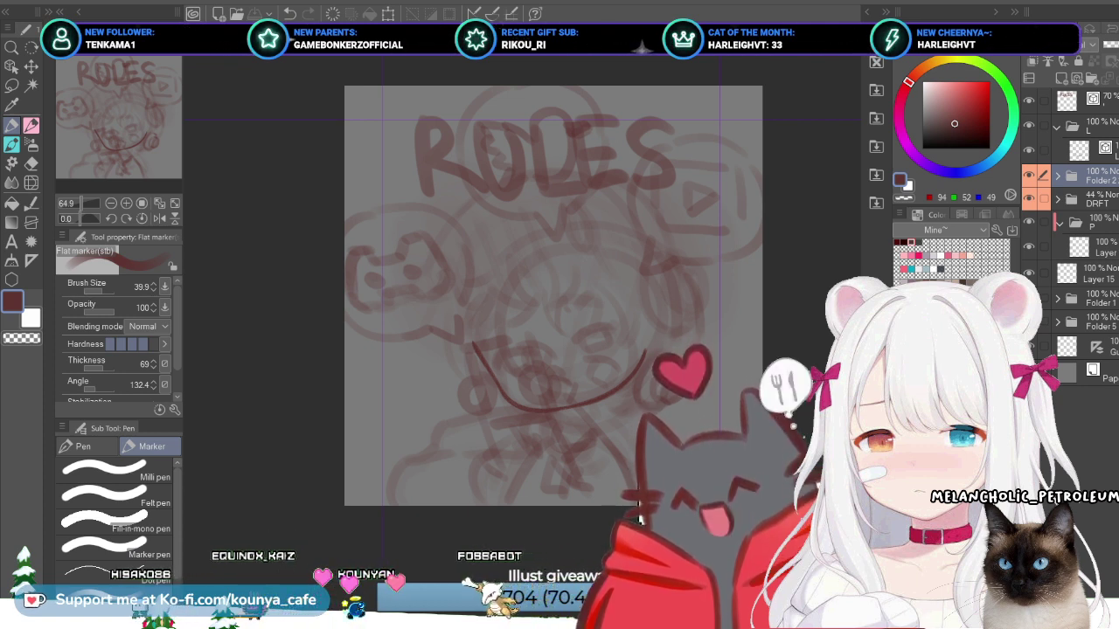
Step: Add a new layer above the RULES title layer and briefly hide the title to check the sketch
left_click(1084, 99)
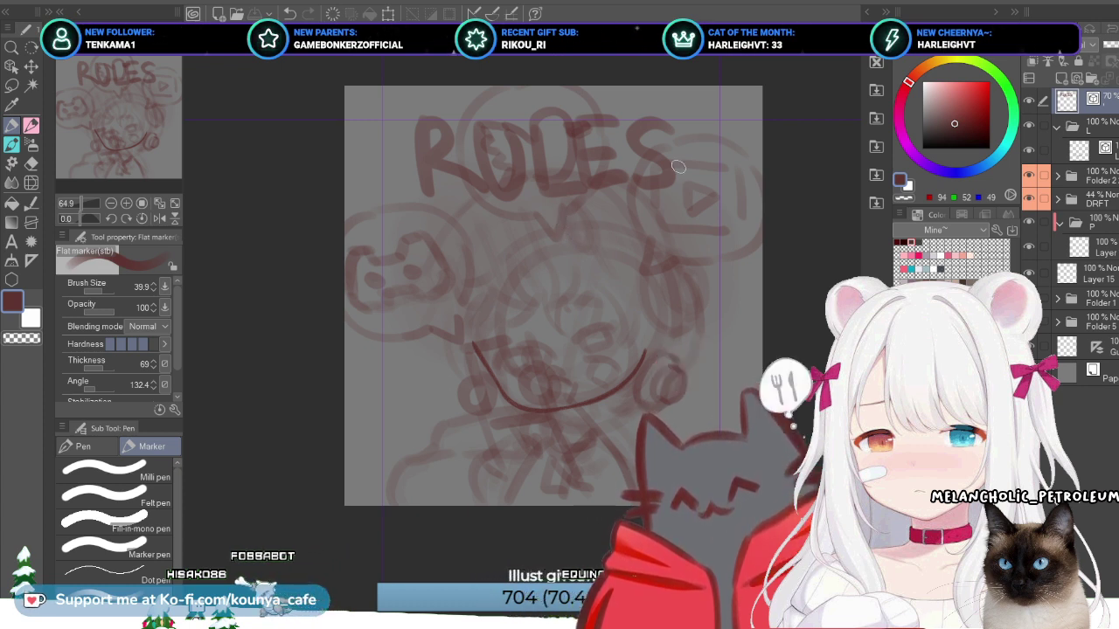
left_click(1084, 150)
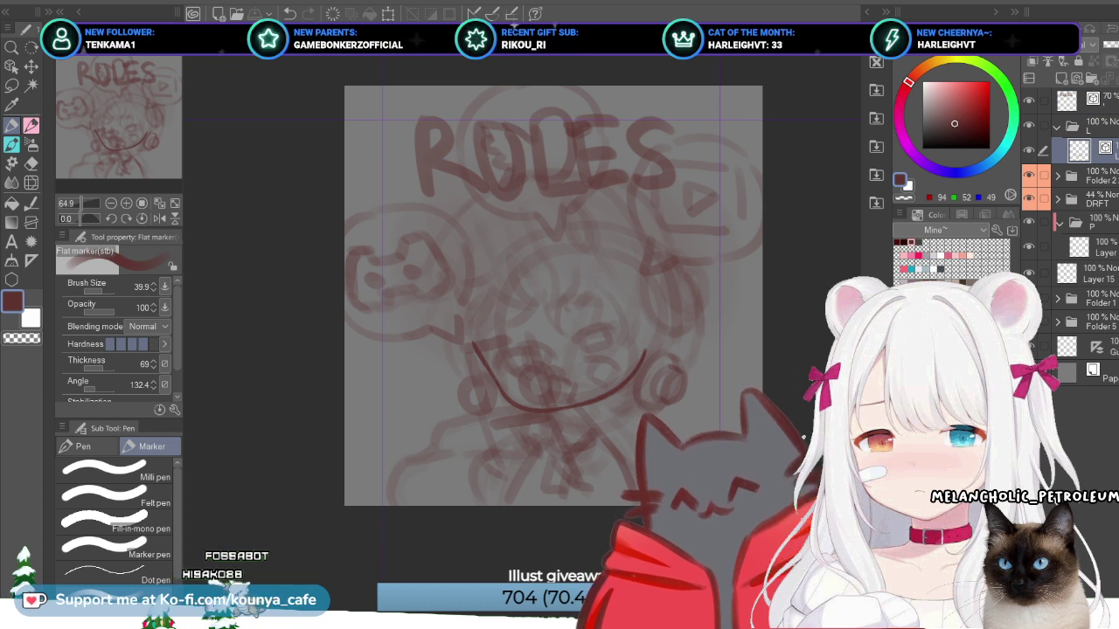
left_click(1079, 101)
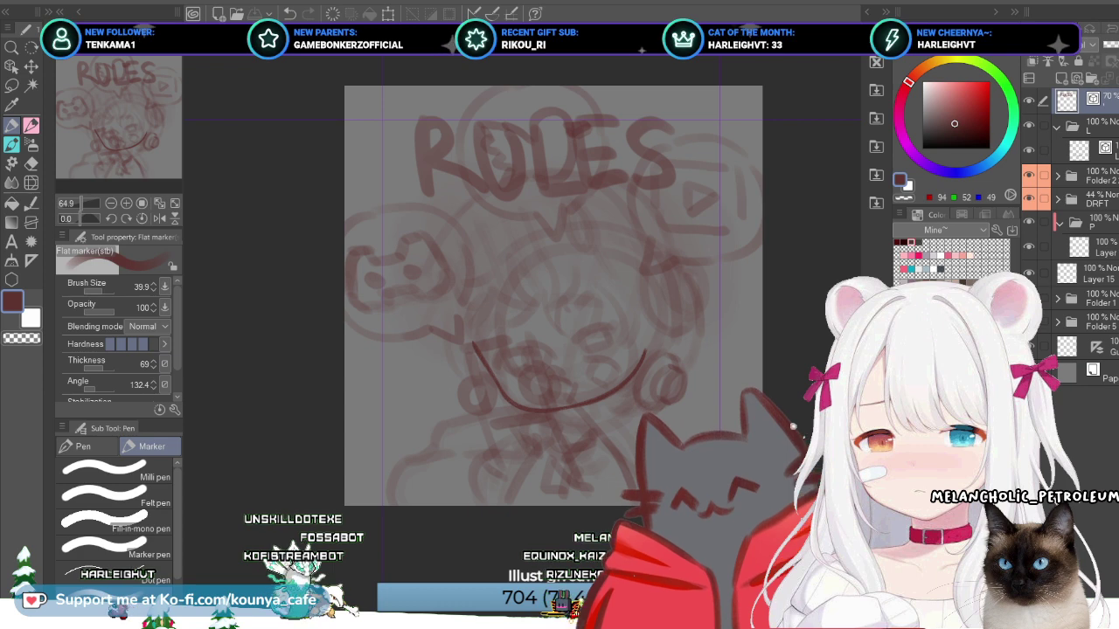
left_click(1080, 151)
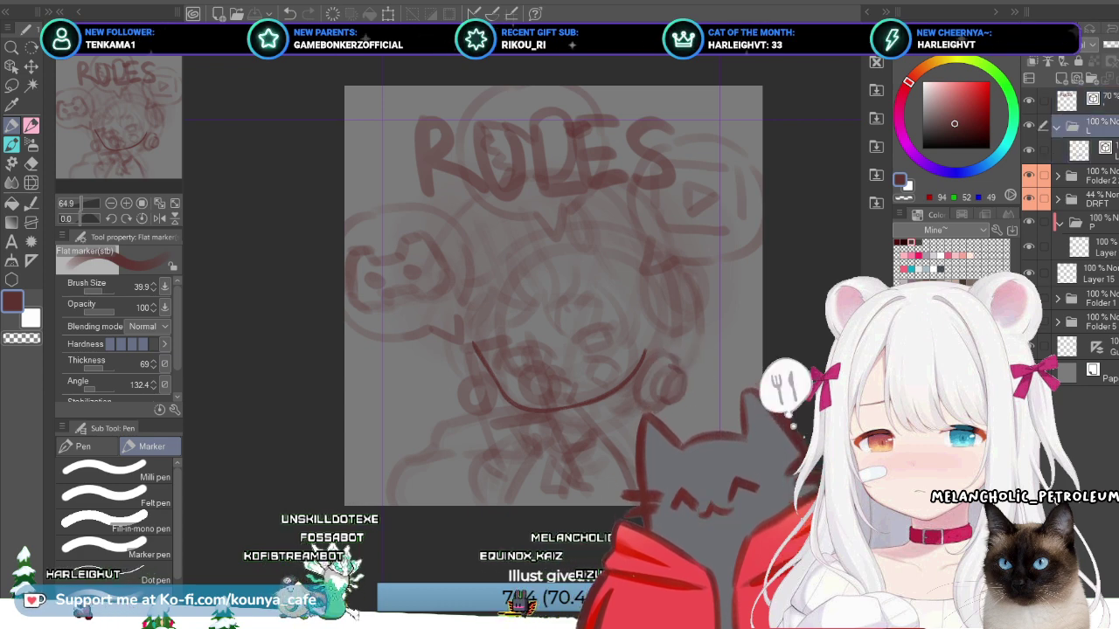
left_click(1066, 98)
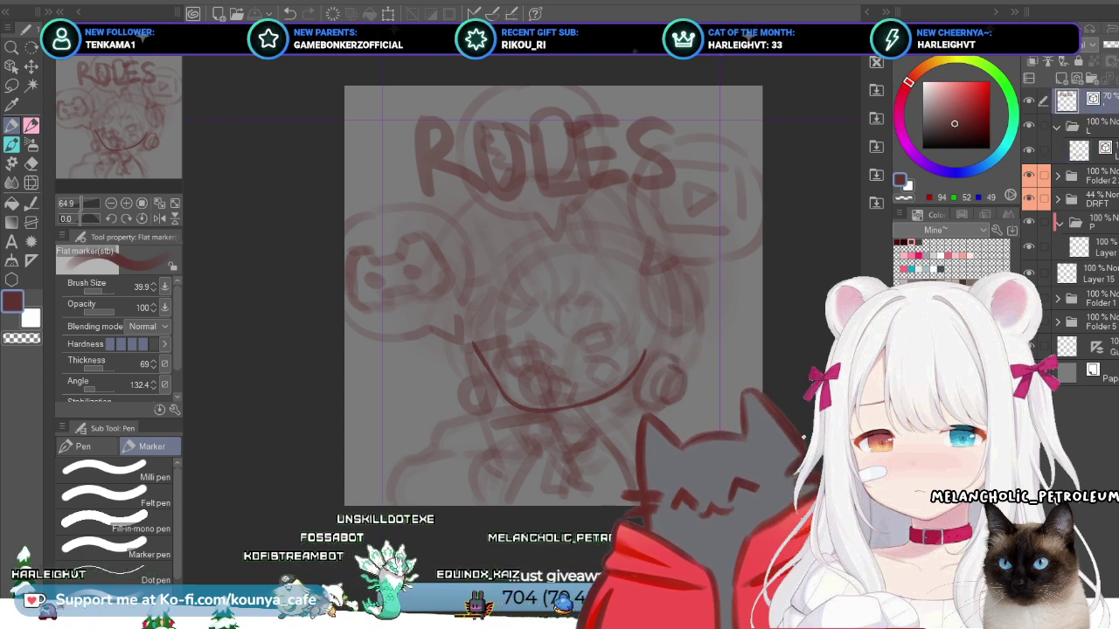
key("ctrl+shift+n")
left_click(1066, 124)
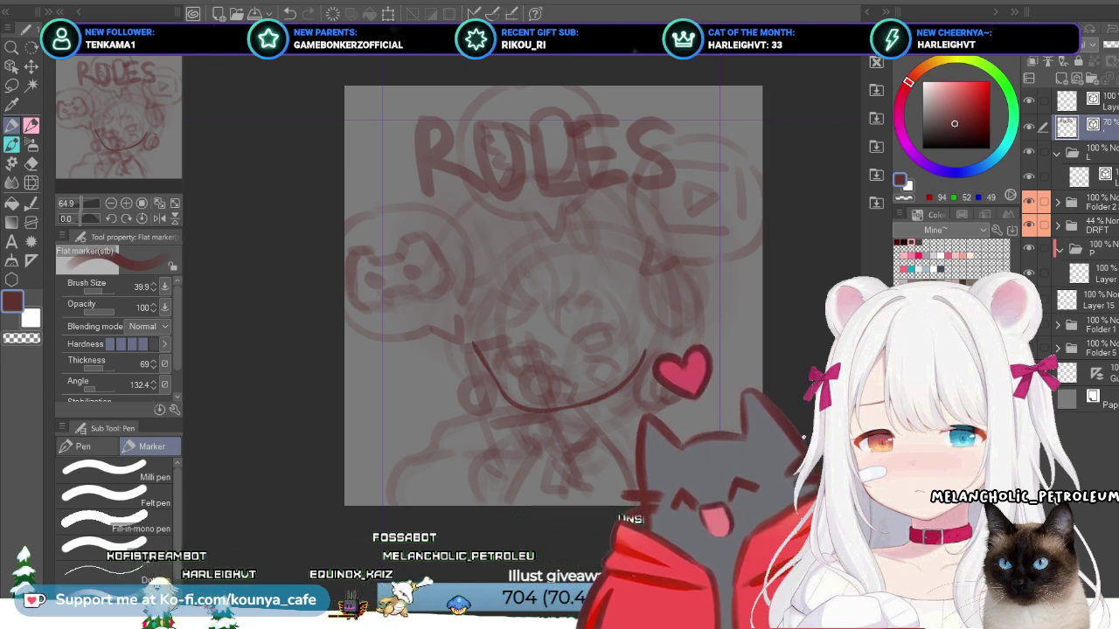
left_click(1066, 98)
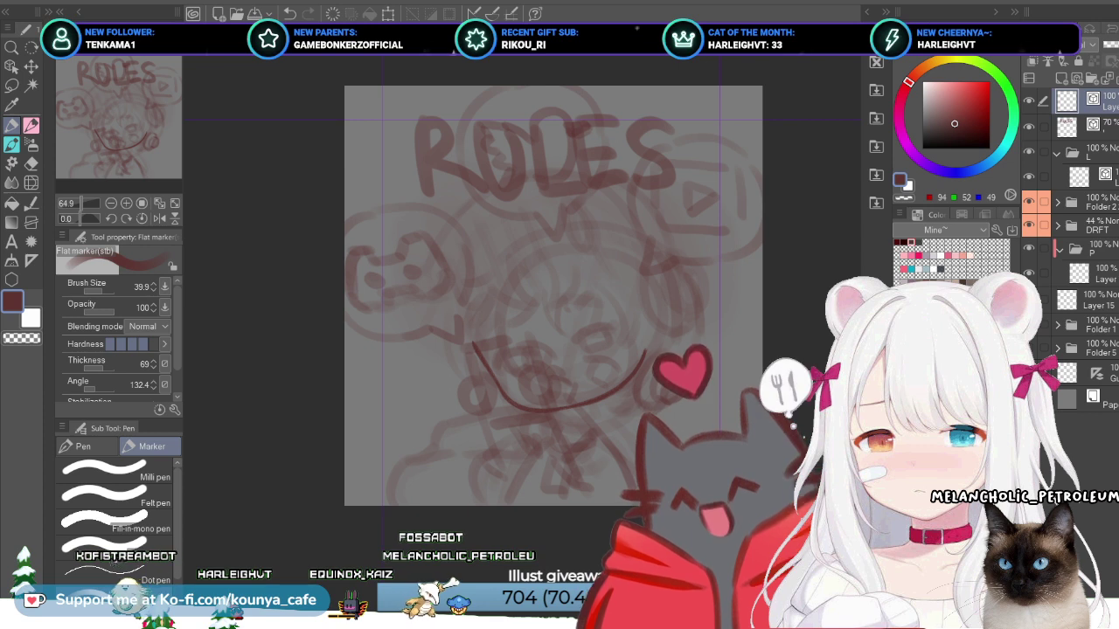
key("ctrl+z")
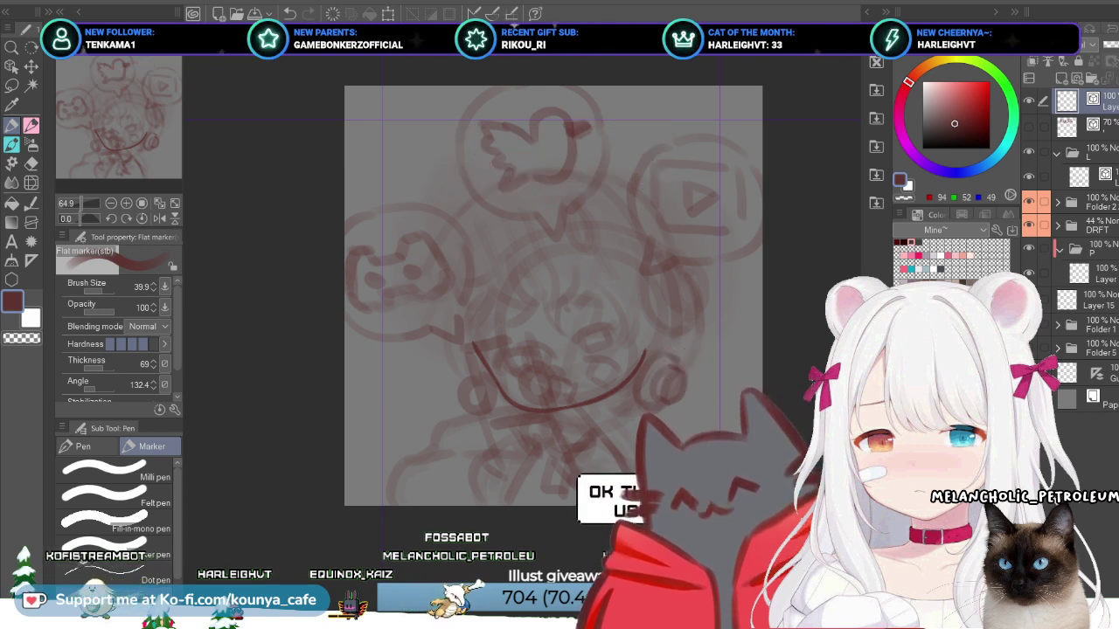
key("ctrl+y")
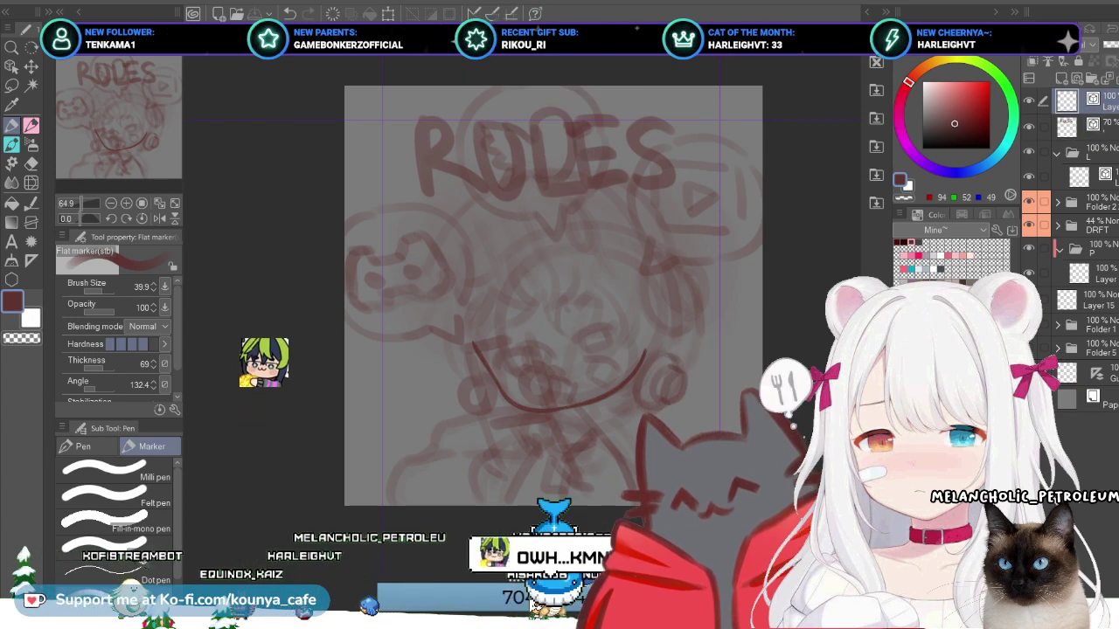
Step: Lower the DRFT folder's opacity to 33% and keep that folder selected
key("alt+bracketleft")
key("alt+bracketright")
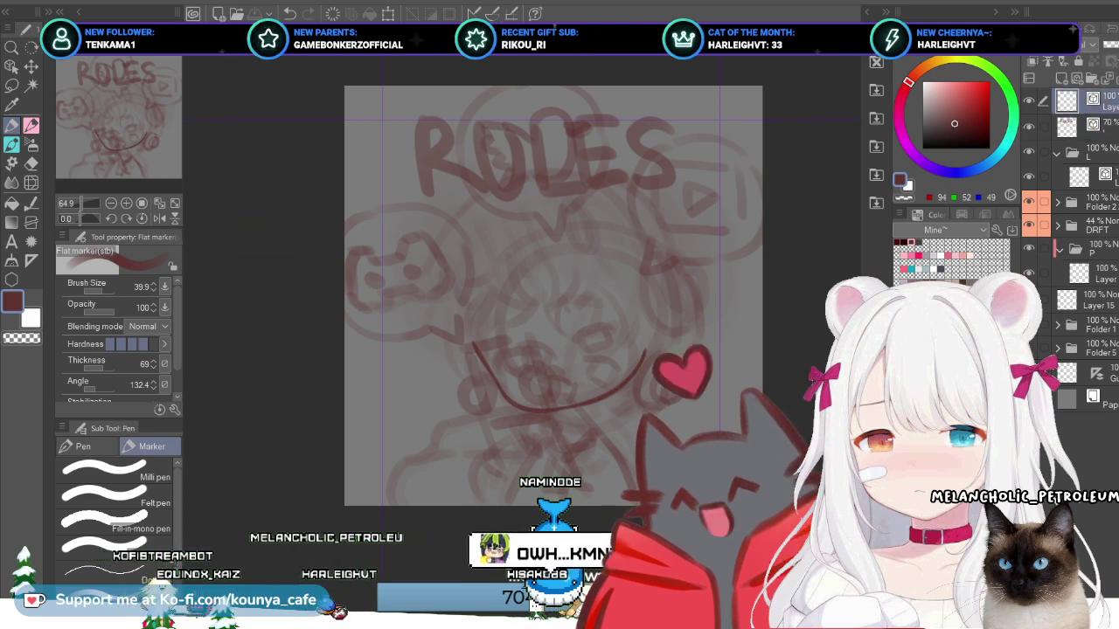
key("alt+bracketleft")
key("alt+bracketleft")
key("alt+bracketleft")
key("alt+bracketleft")
key("alt+bracketleft")
key("alt+bracketleft")
key("alt+bracketright")
key("alt+bracketright")
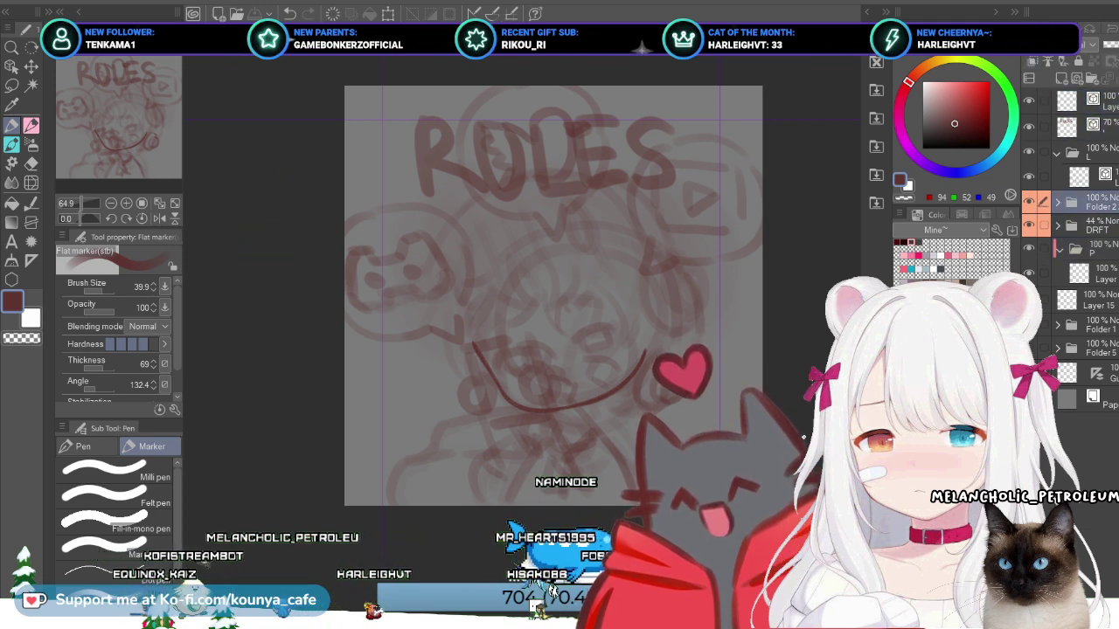
key("alt+bracketleft")
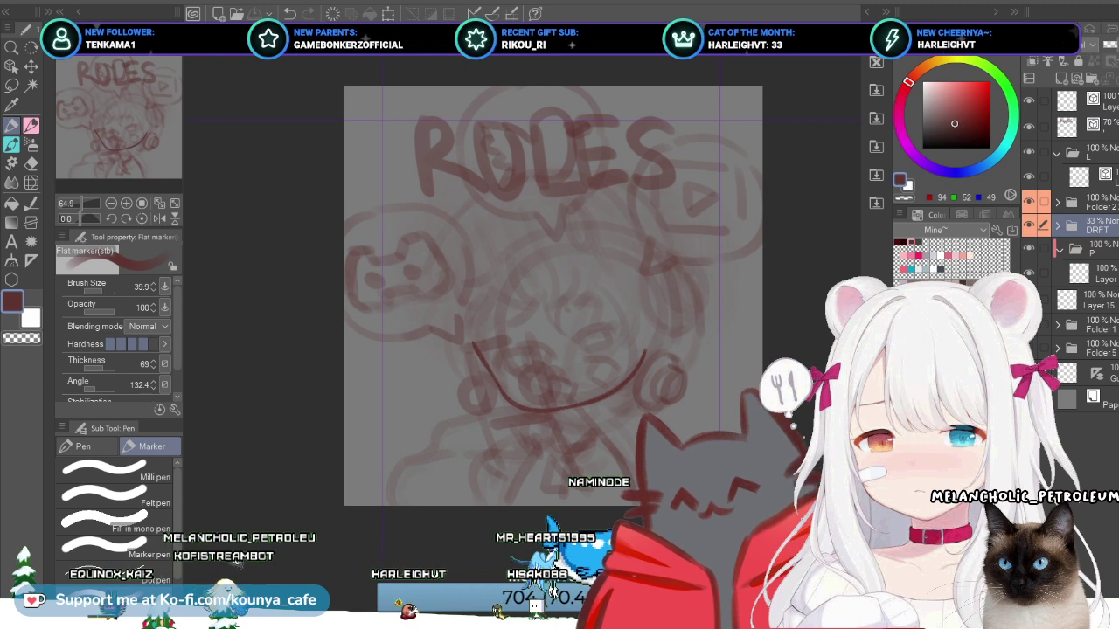
key("alt+bracketright")
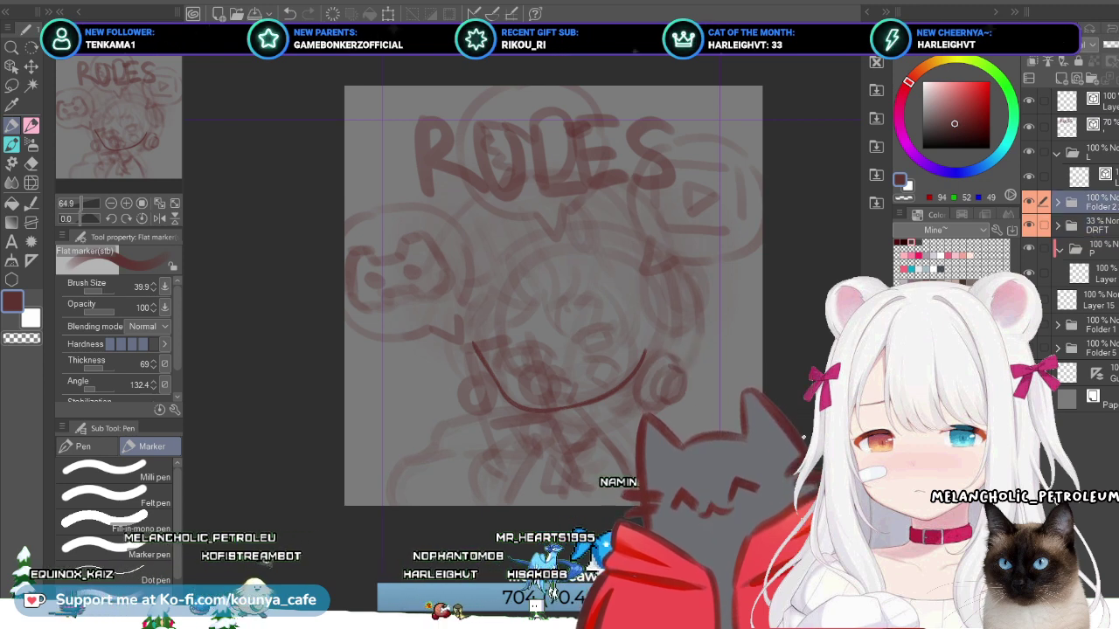
key("alt+bracketleft")
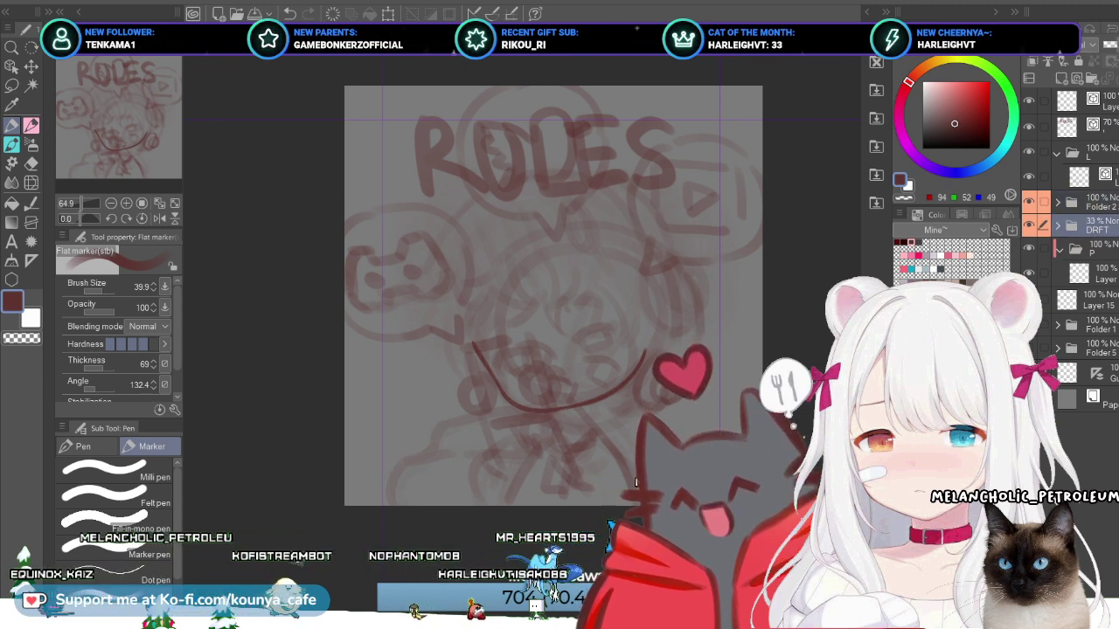
key("alt+bracketright")
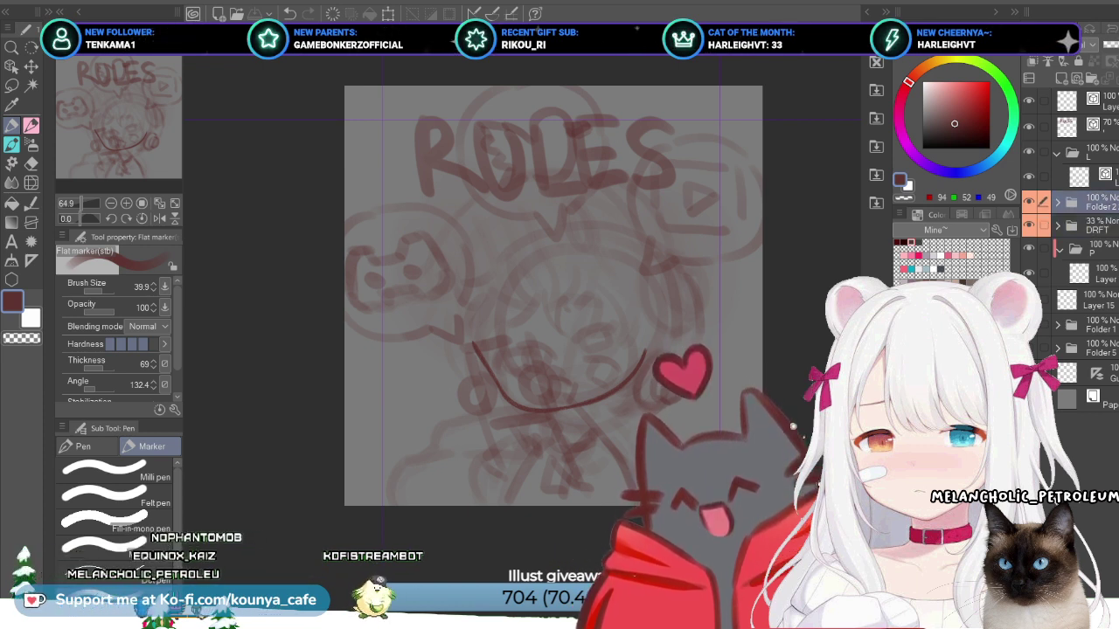
left_click(1088, 226)
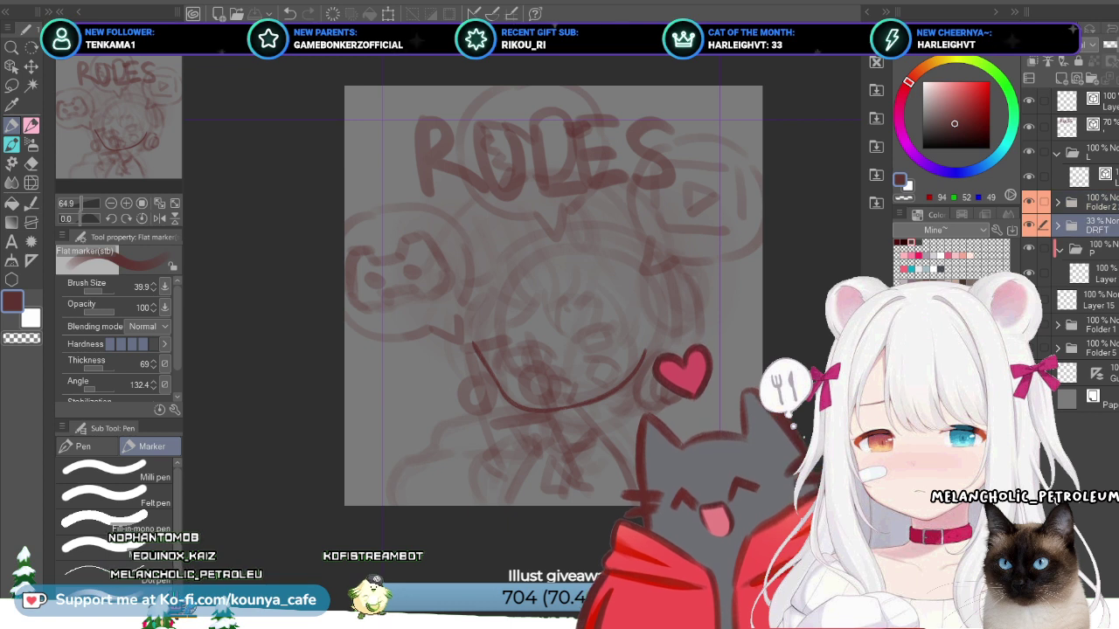
key("alt+bracketright")
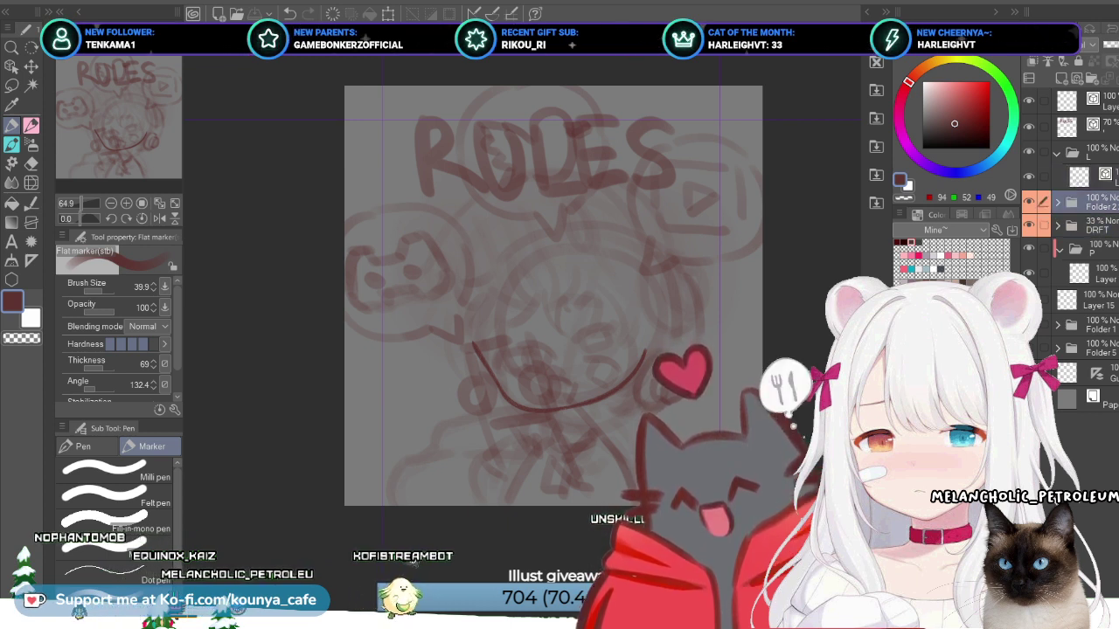
key("alt+bracketleft")
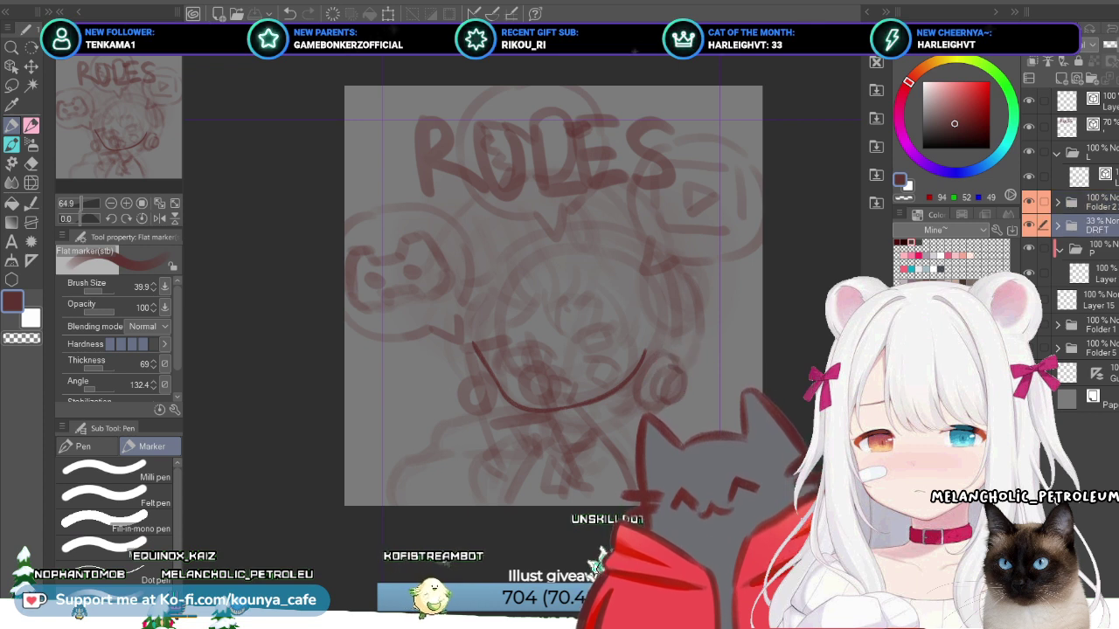
key("alt+bracketright")
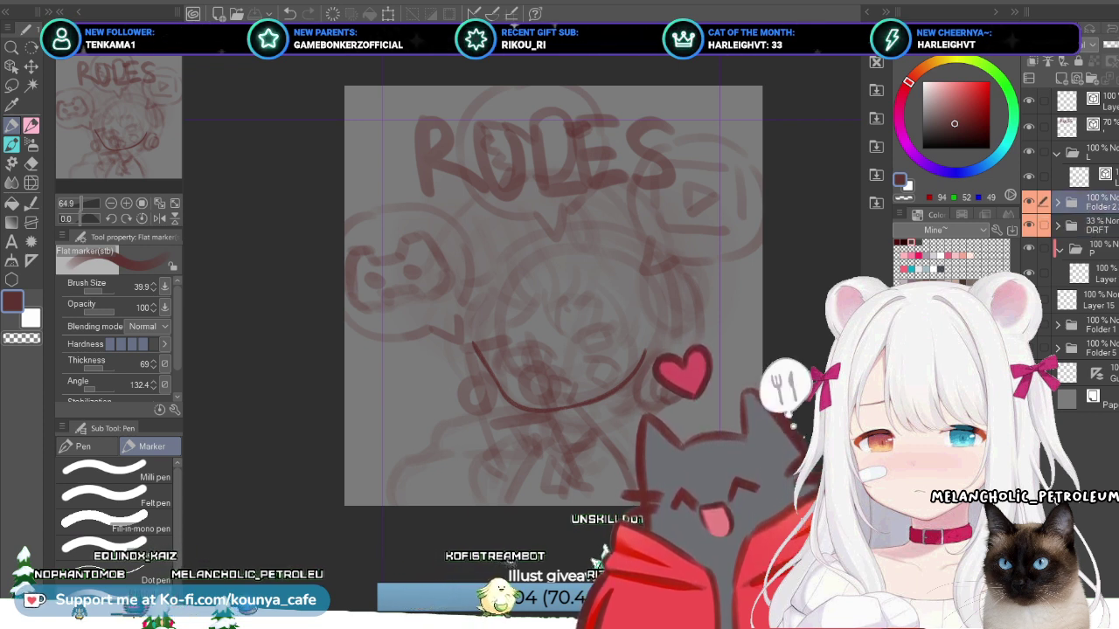
key("alt+bracketleft")
key("alt+bracketright")
key("alt+bracketleft")
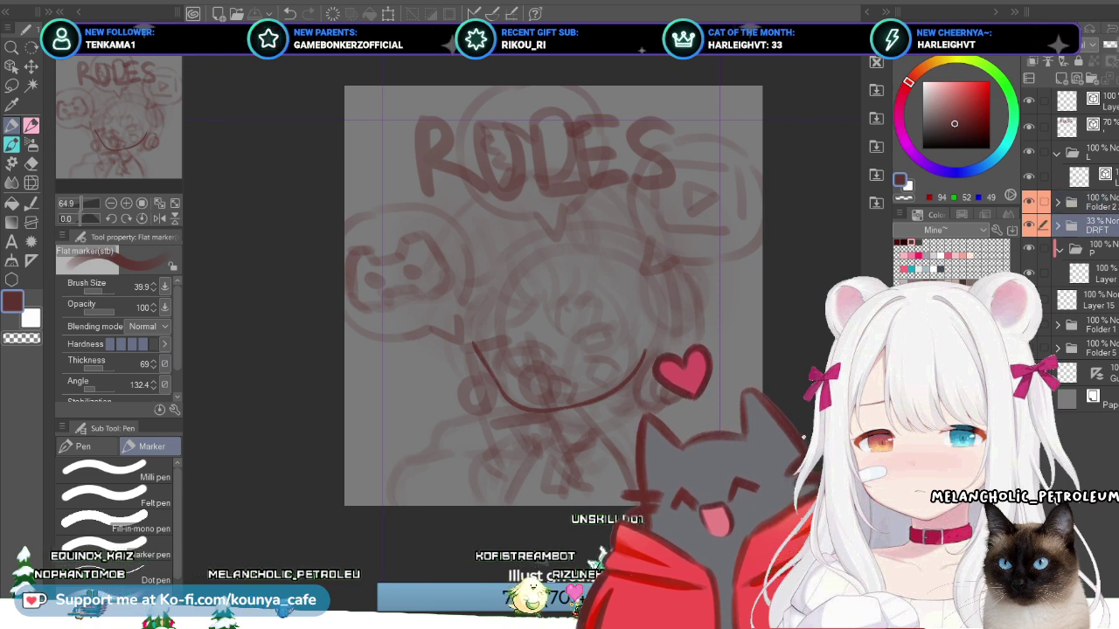
Step: Lower the RULES title layer's opacity to 41% and select the empty layer above it
key("alt+bracketright")
key("alt+bracketright")
key("alt+bracketright")
key("alt+bracketright")
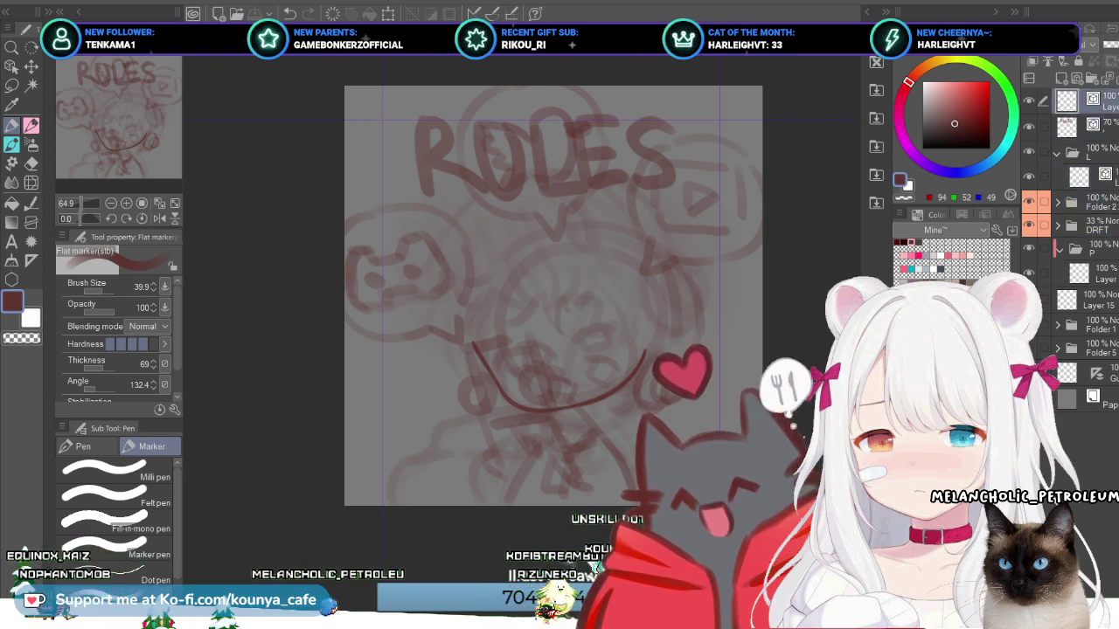
key("alt+bracketleft")
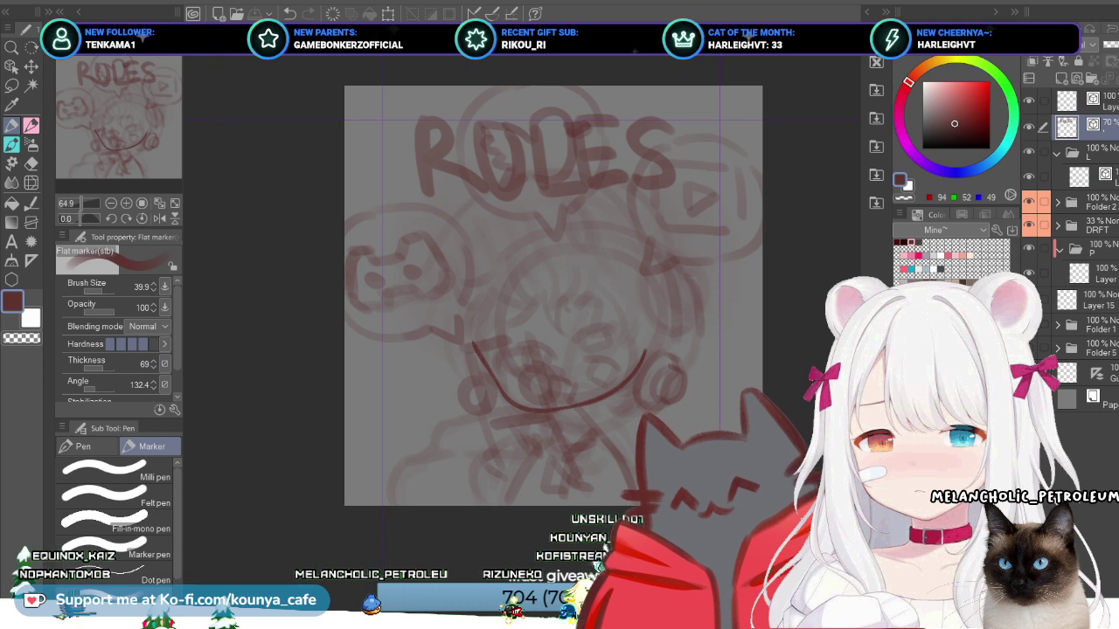
key("alt+bracketright")
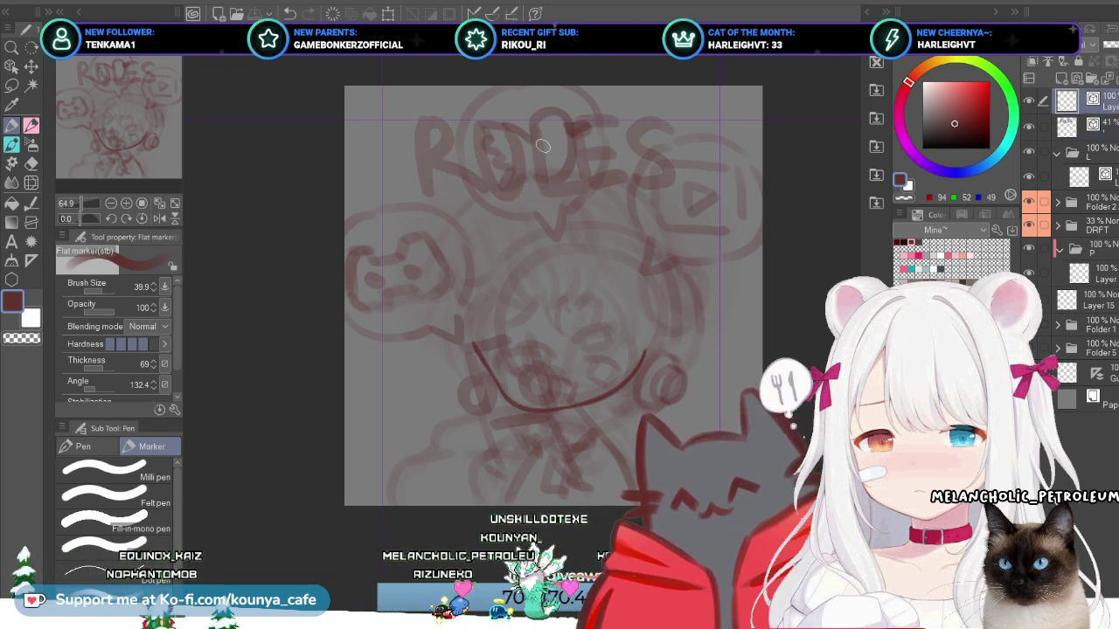
key("alt+bracketleft")
key("alt+bracketleft")
key("alt+bracketleft")
key("alt+bracketright")
key("alt+bracketright")
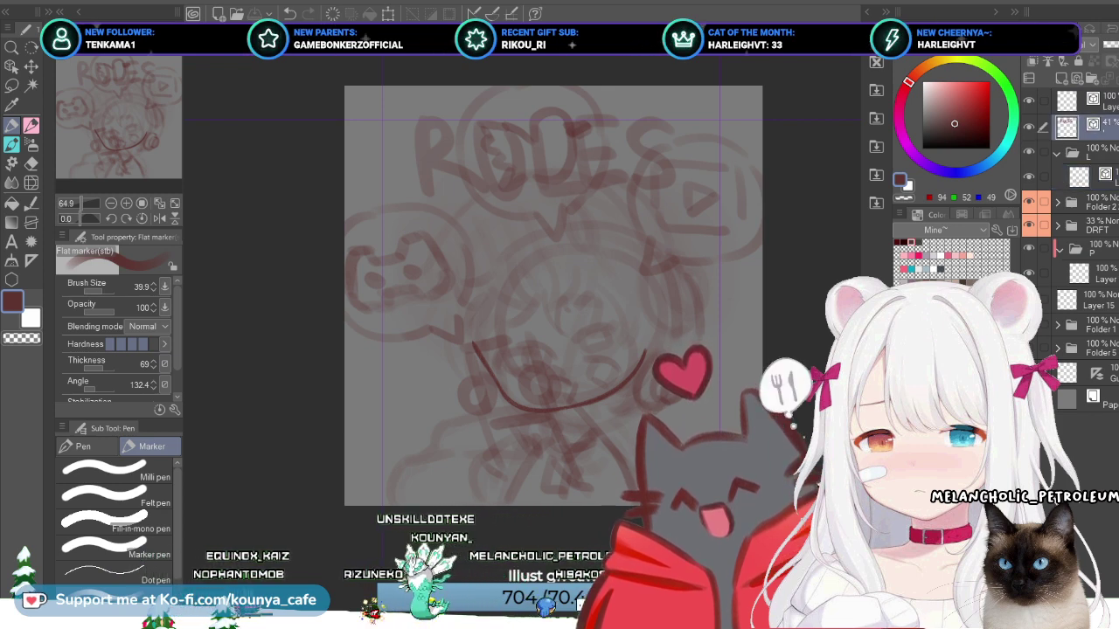
key("alt+bracketleft")
key("alt+bracketleft")
key("alt+bracketleft")
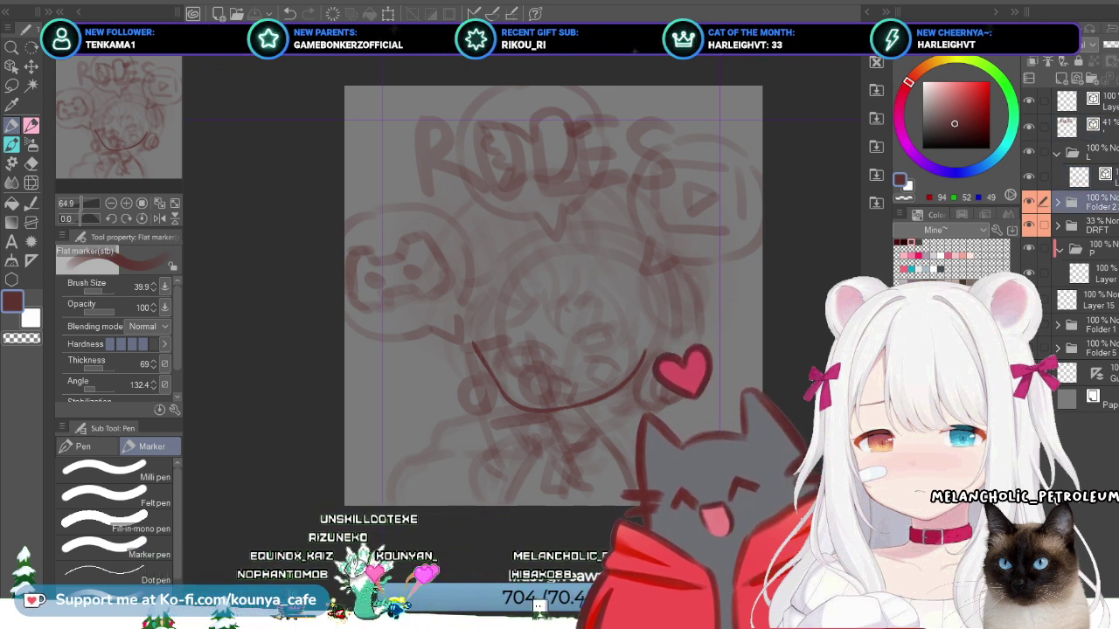
key("alt+bracketright")
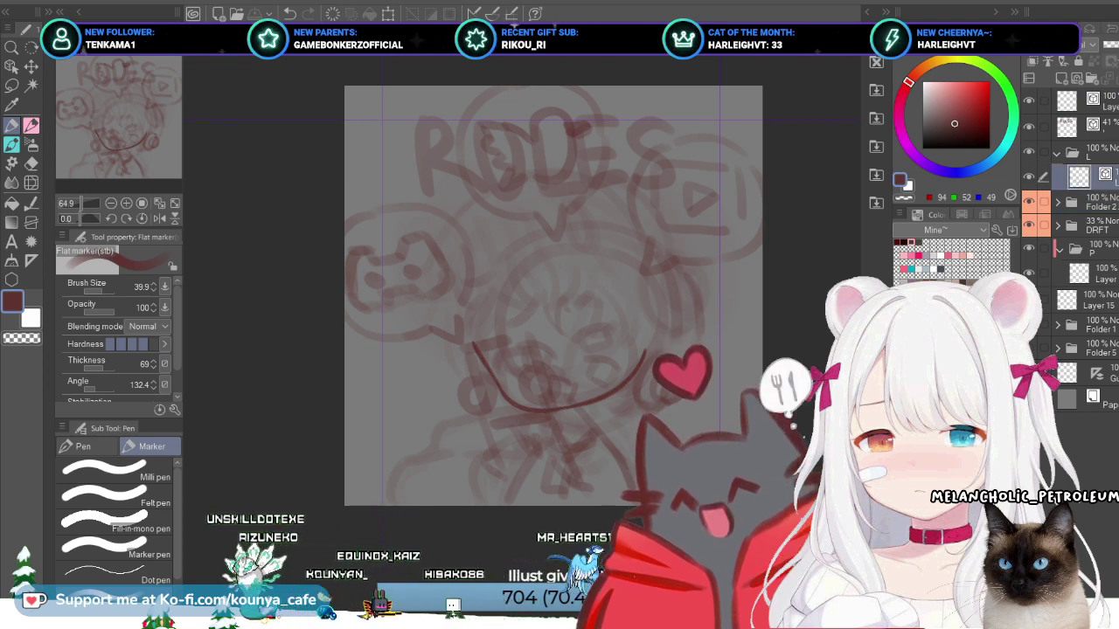
key("alt+bracketleft")
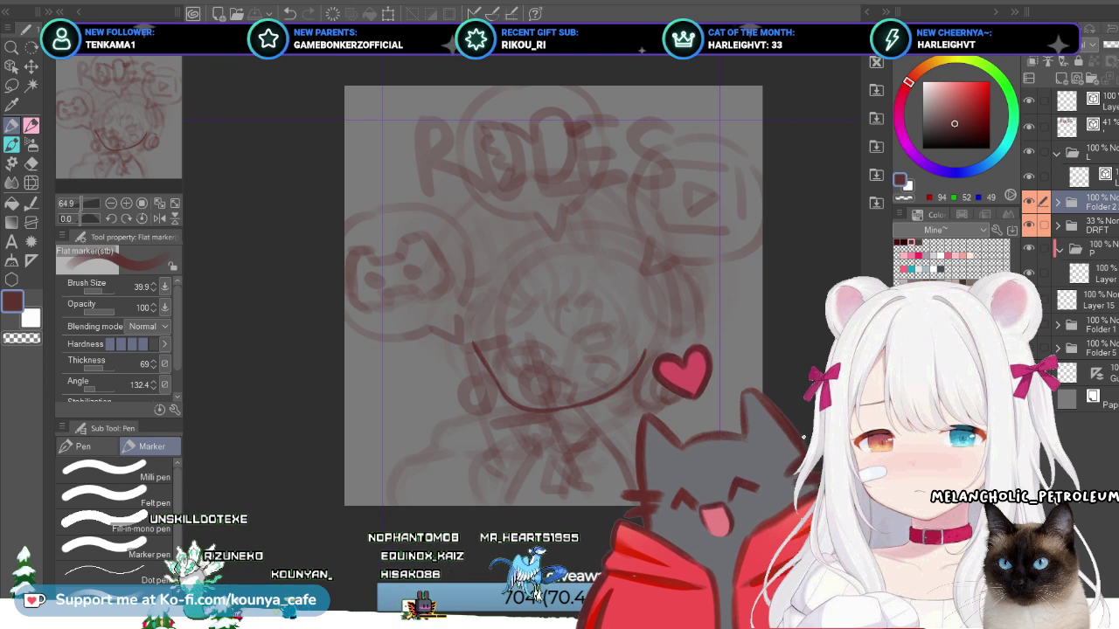
key("alt+bracketright")
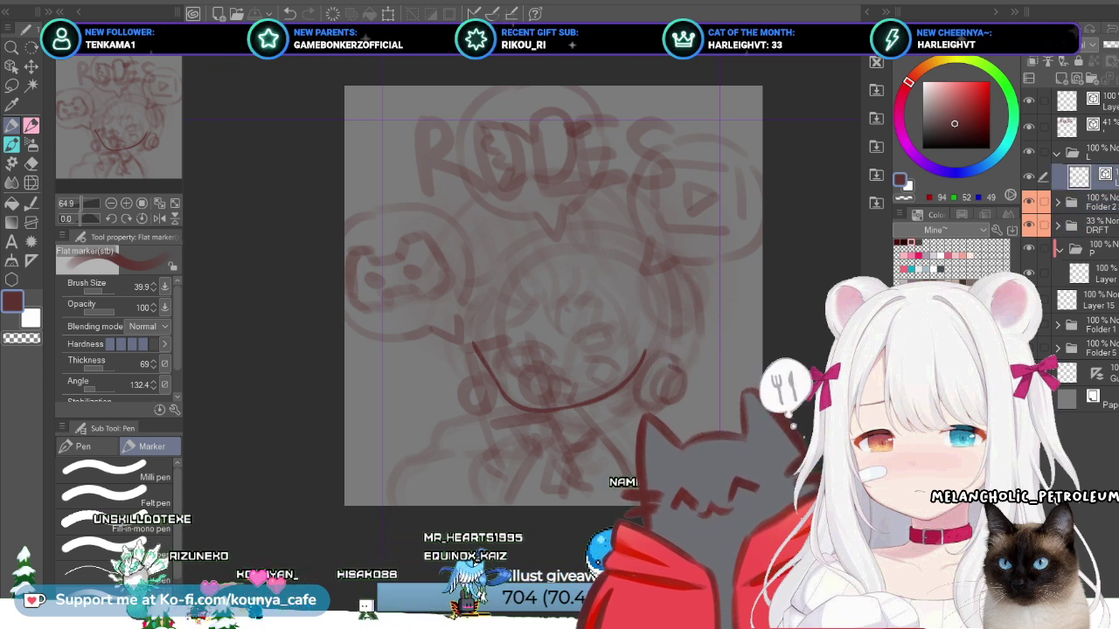
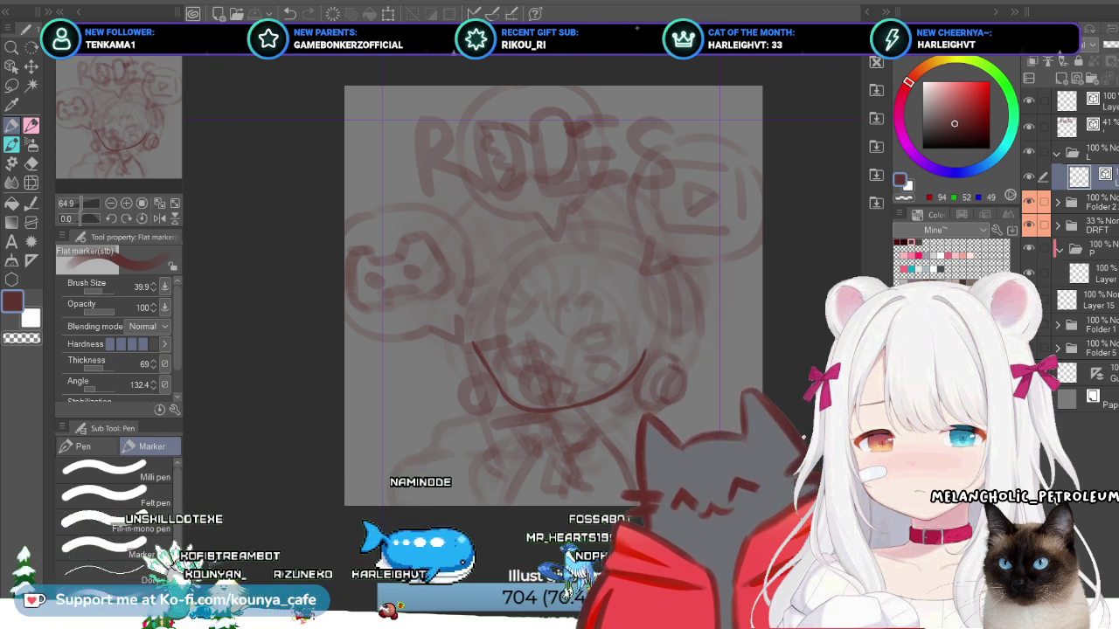
left_click(1080, 127)
left_click(1080, 101)
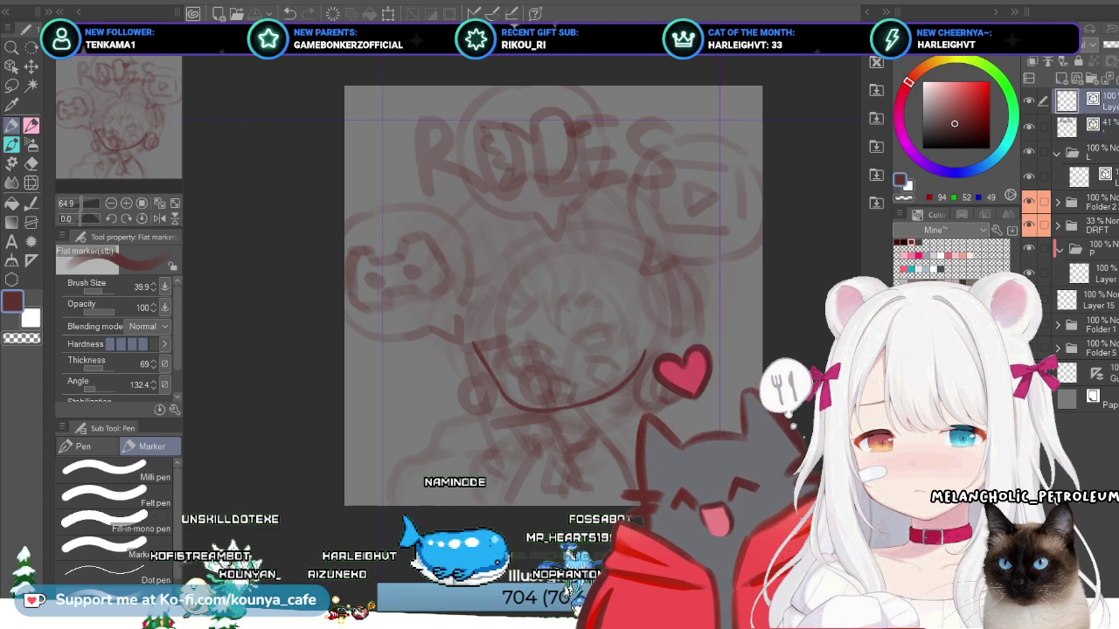
left_click(1080, 126)
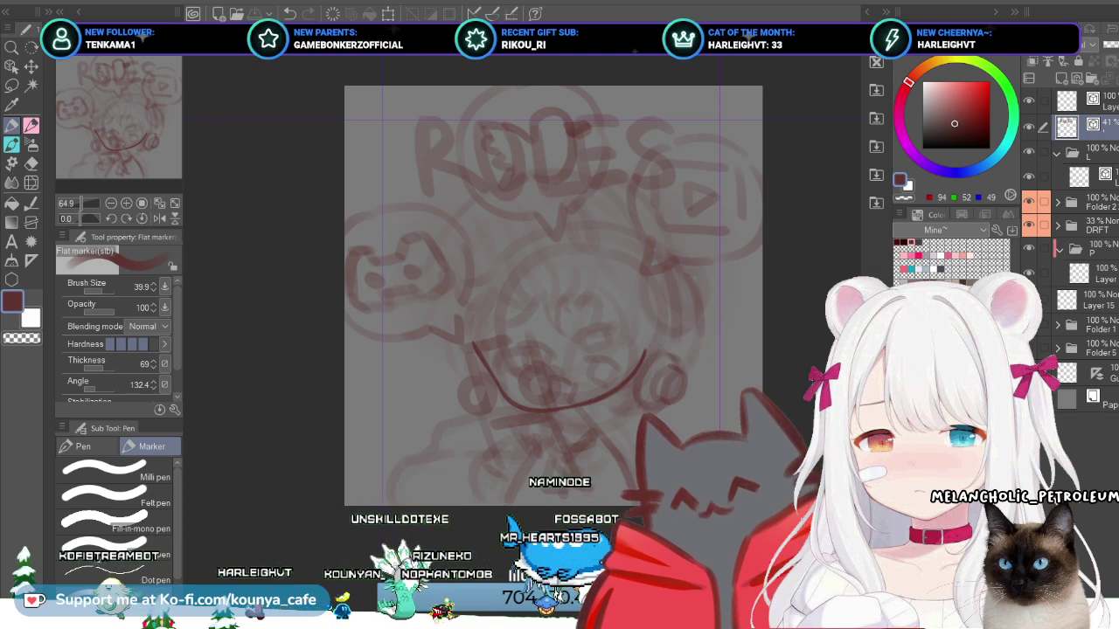
left_click(1079, 100)
left_click(1080, 126)
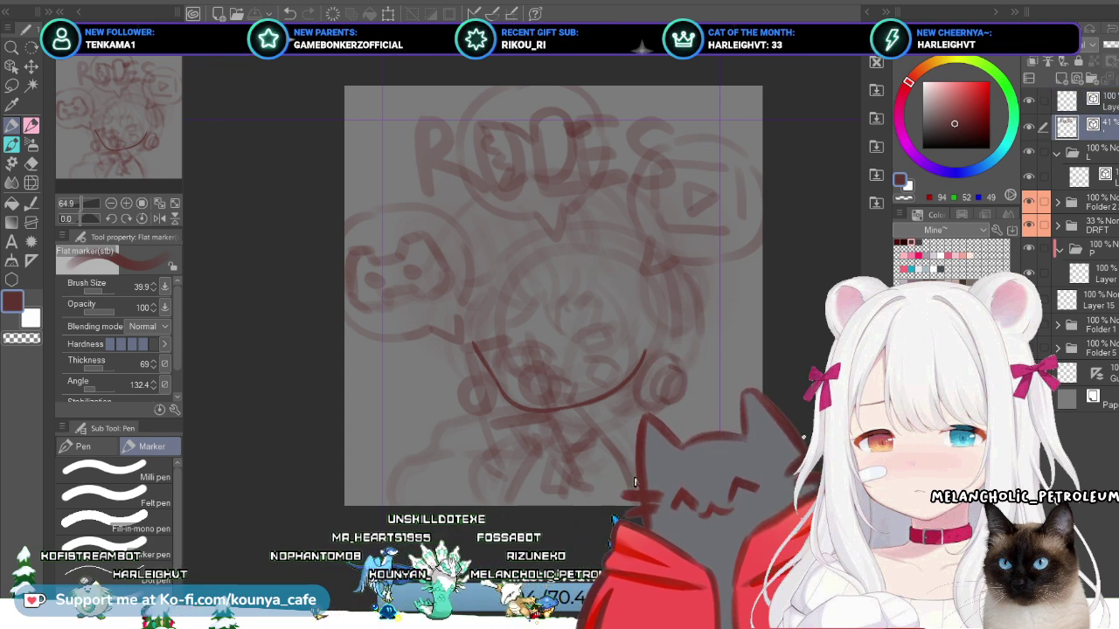
left_click(1079, 100)
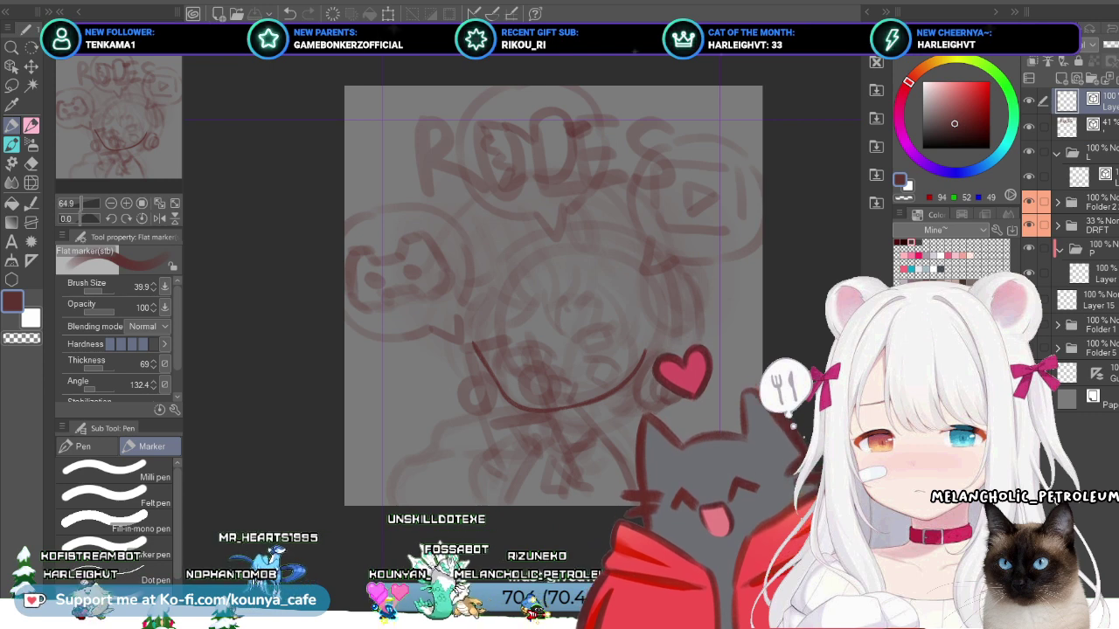
Step: Hide Folder 2 to check the old character draft, delete the DRFT folder, and show Folder 2 again
left_click(1079, 176)
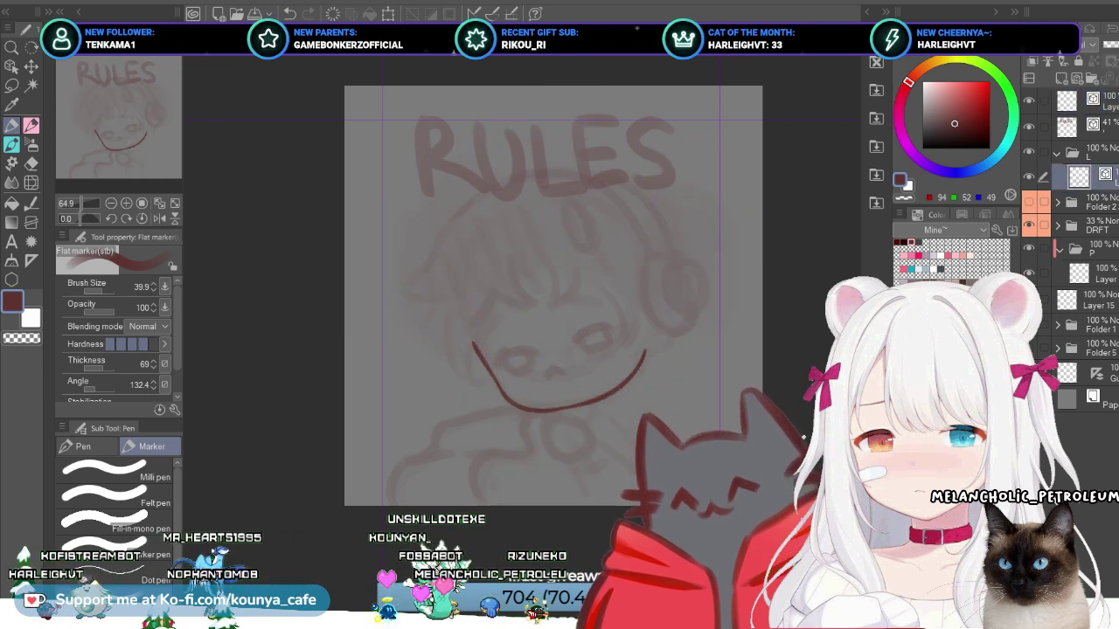
left_click(1029, 201)
left_click(1029, 226)
left_click(1028, 225)
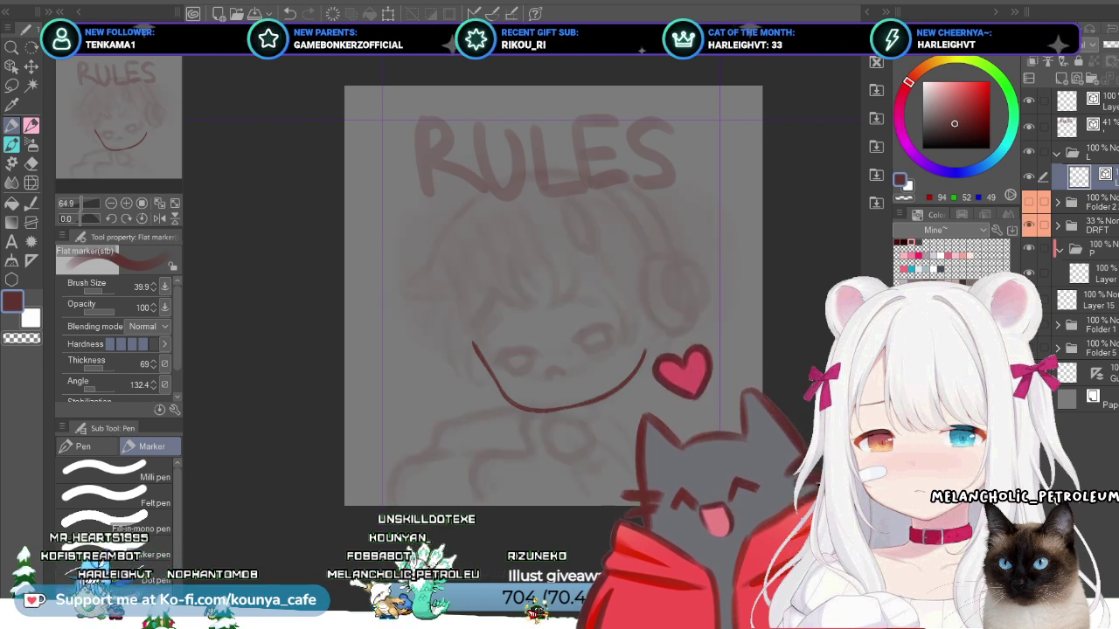
left_click(1084, 225)
key("Delete")
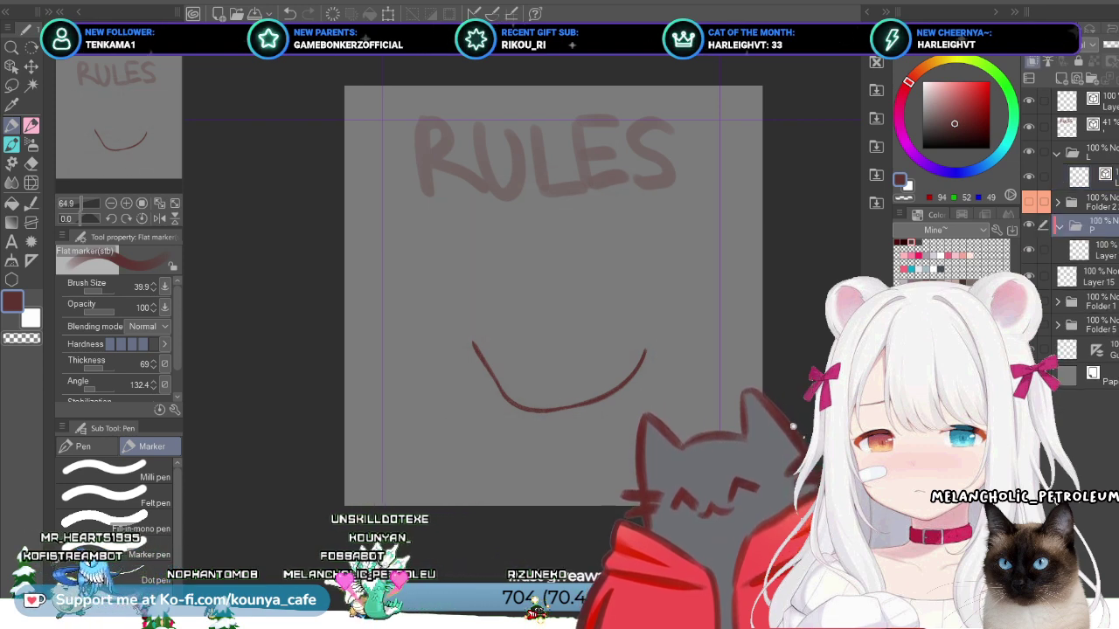
key("ctrl+z")
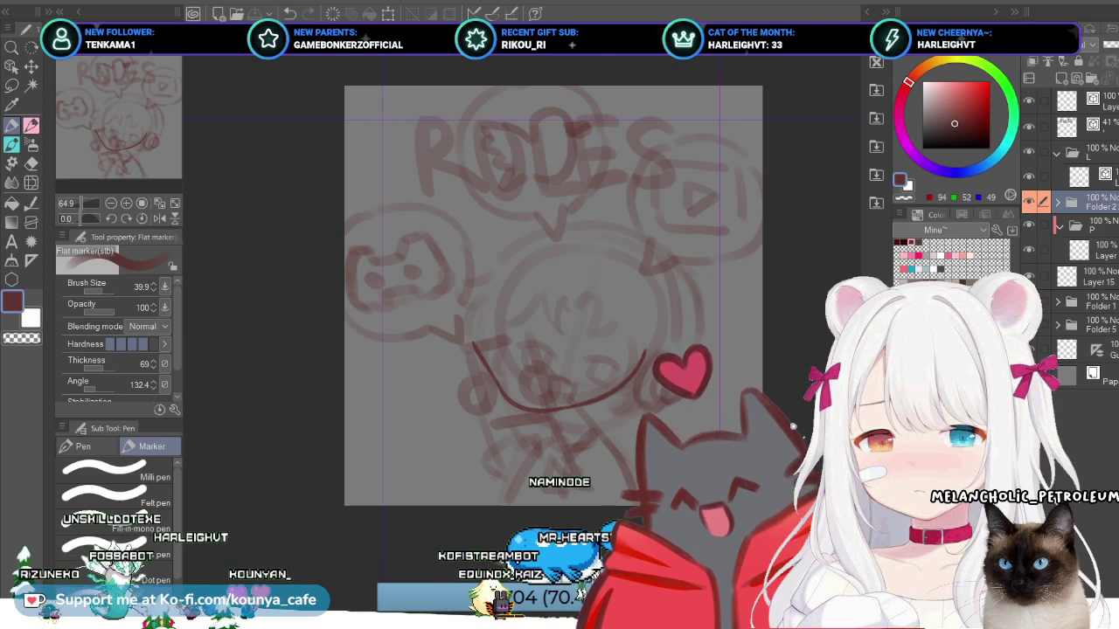
Step: Collapse the L folder and expand Folder 2 down to its nested sketch layers
left_click(1083, 151)
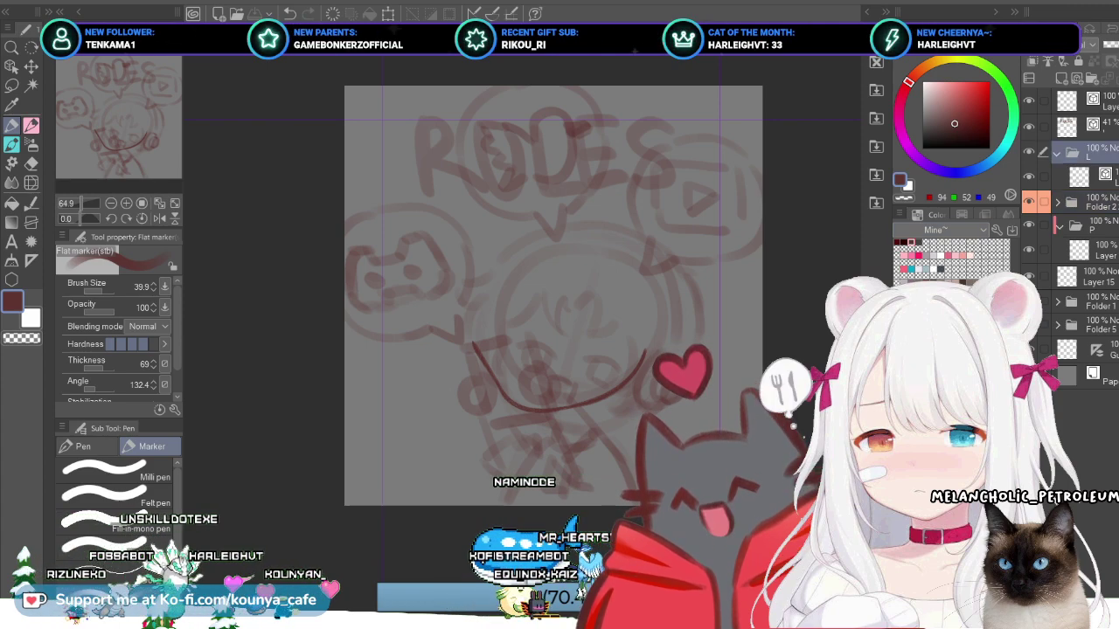
left_click(1057, 154)
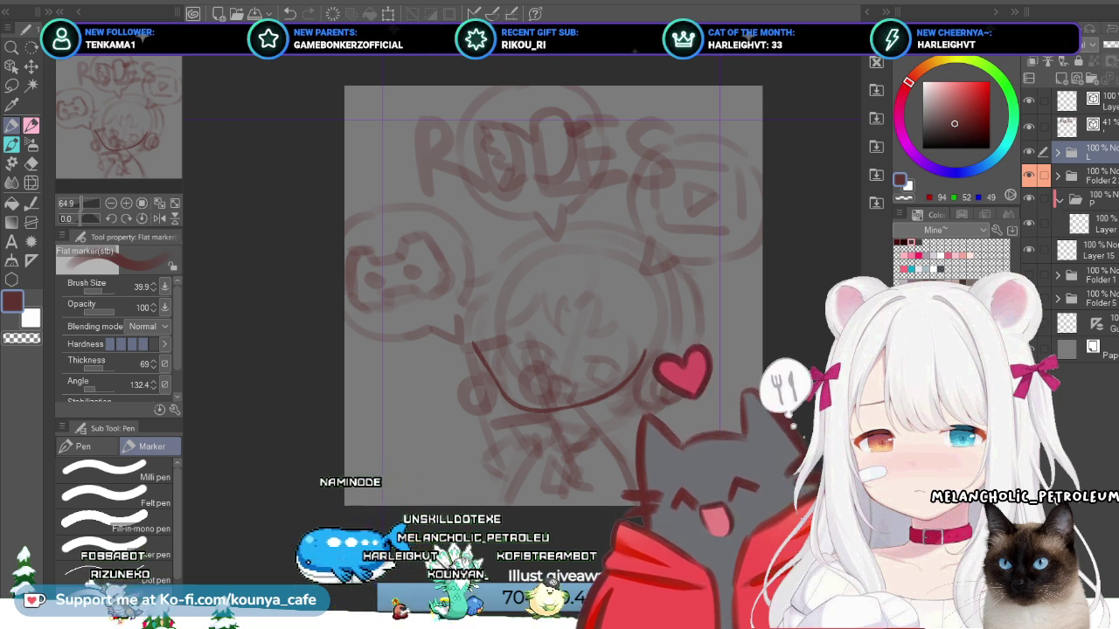
left_click(1075, 125)
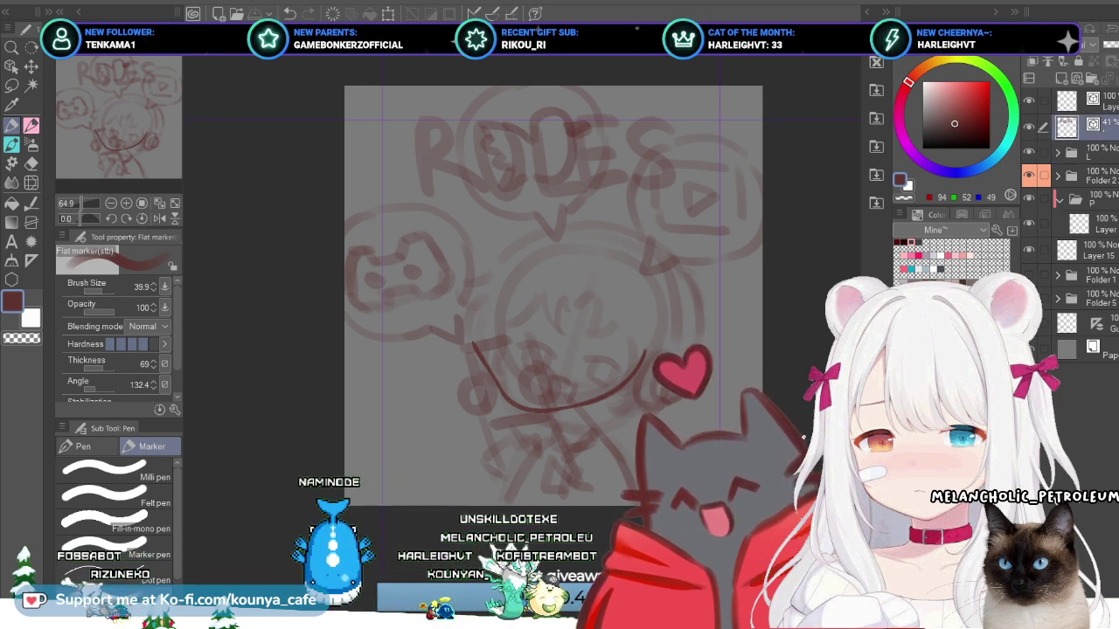
left_click(1084, 153)
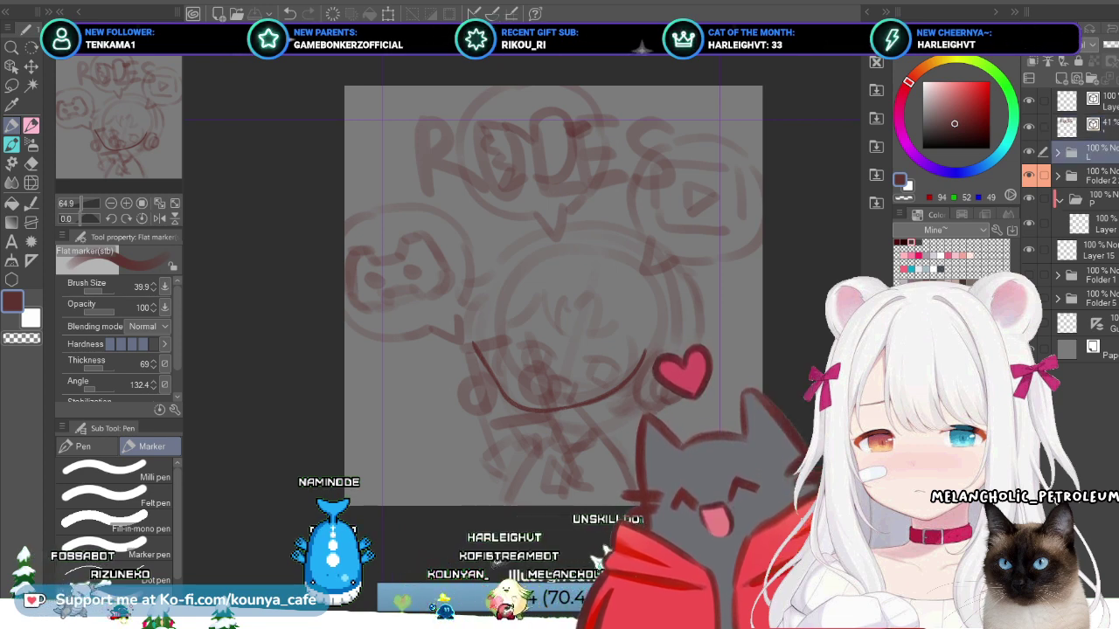
left_click(1083, 175)
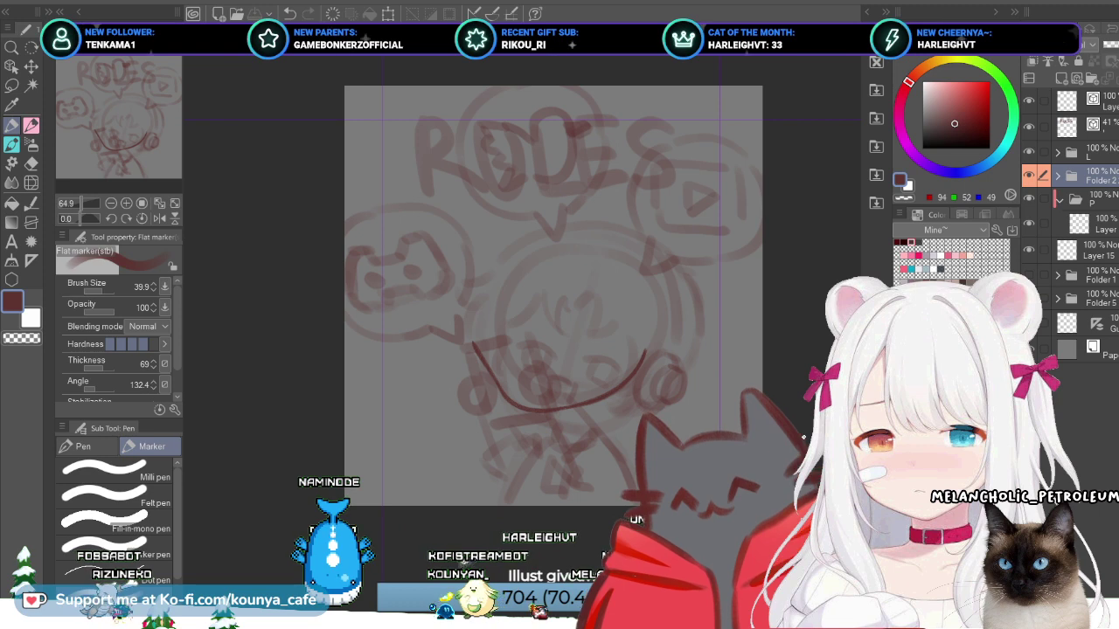
left_click(1084, 223)
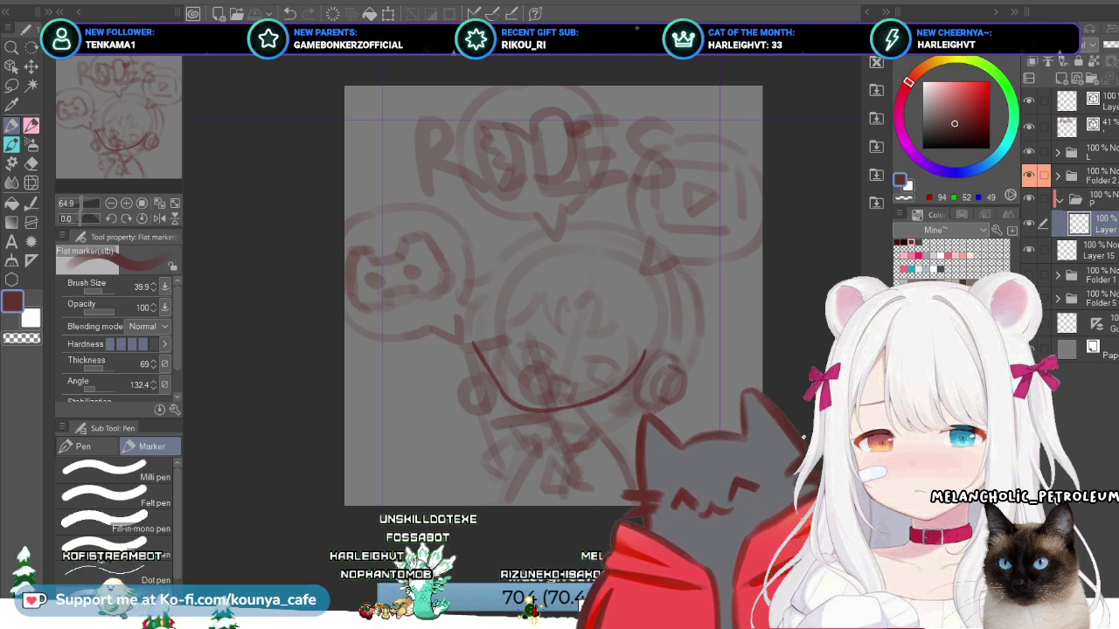
key("alt+]")
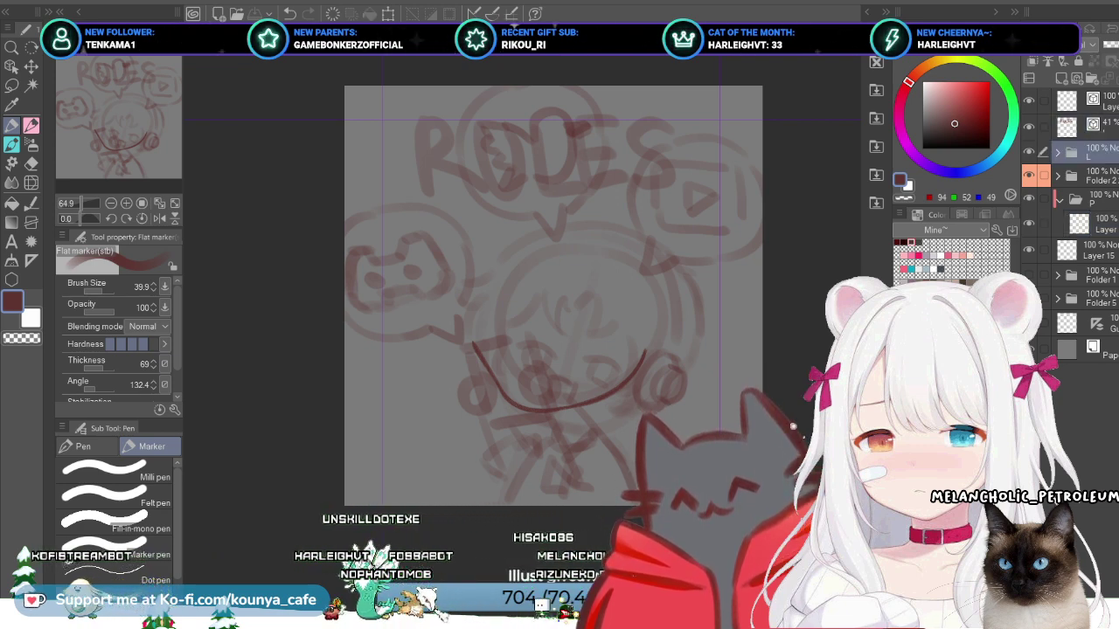
key("alt+[")
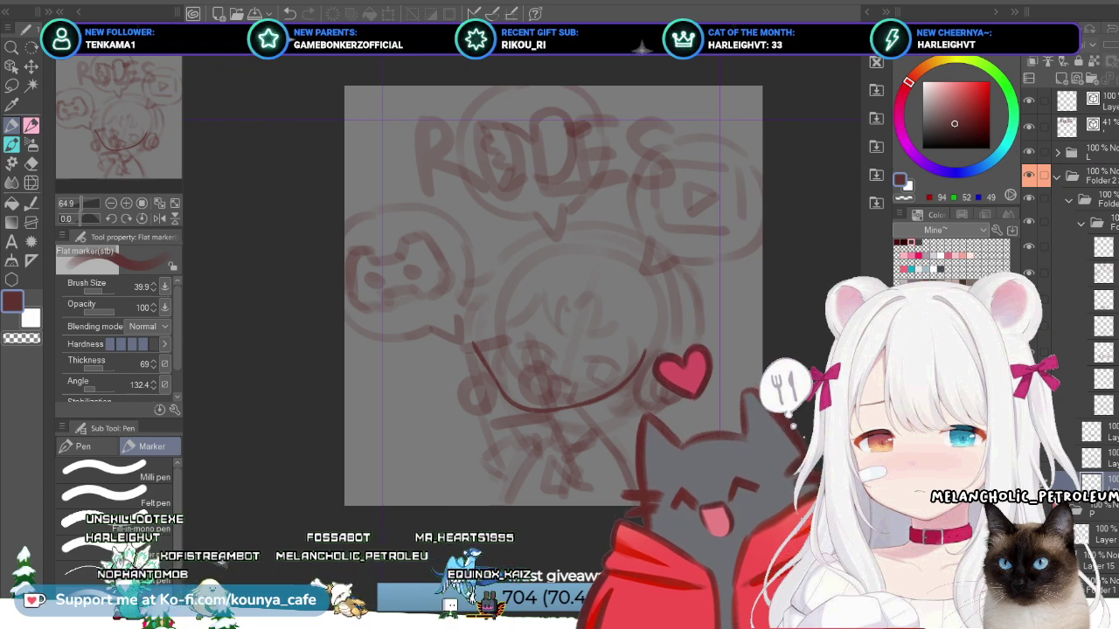
Step: Examine which sketch lines the innermost folder of Folder 2 holds by toggling its visibility, ending with its topmost layer selected
left_click(1093, 223)
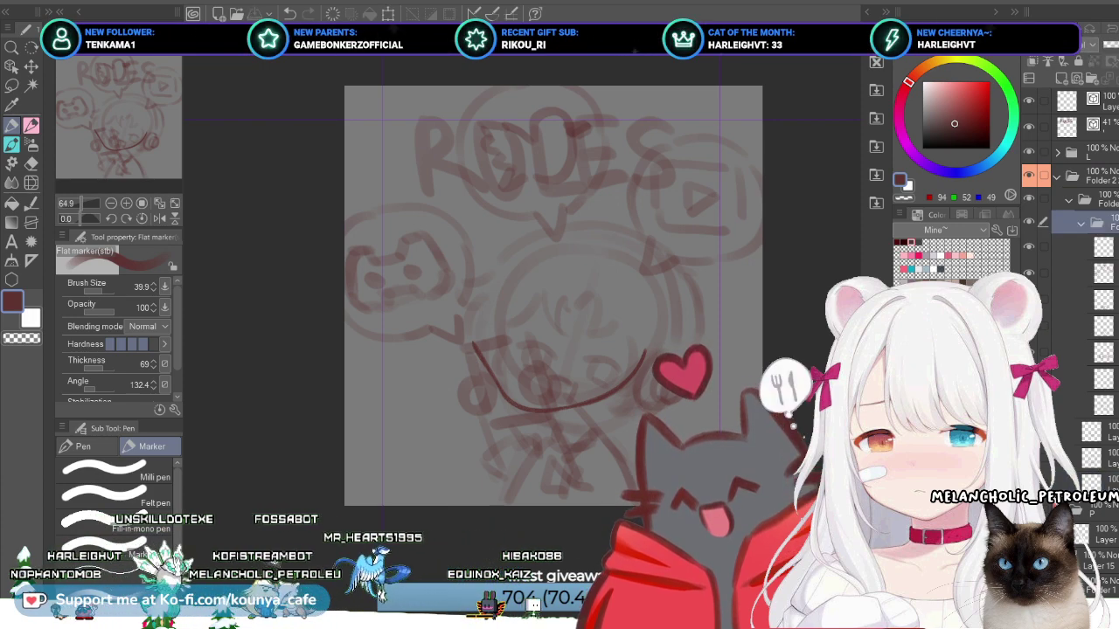
left_click(1093, 273)
left_click(1093, 223)
left_click(1029, 223)
left_click(1028, 223)
left_click(1029, 223)
left_click(1028, 223)
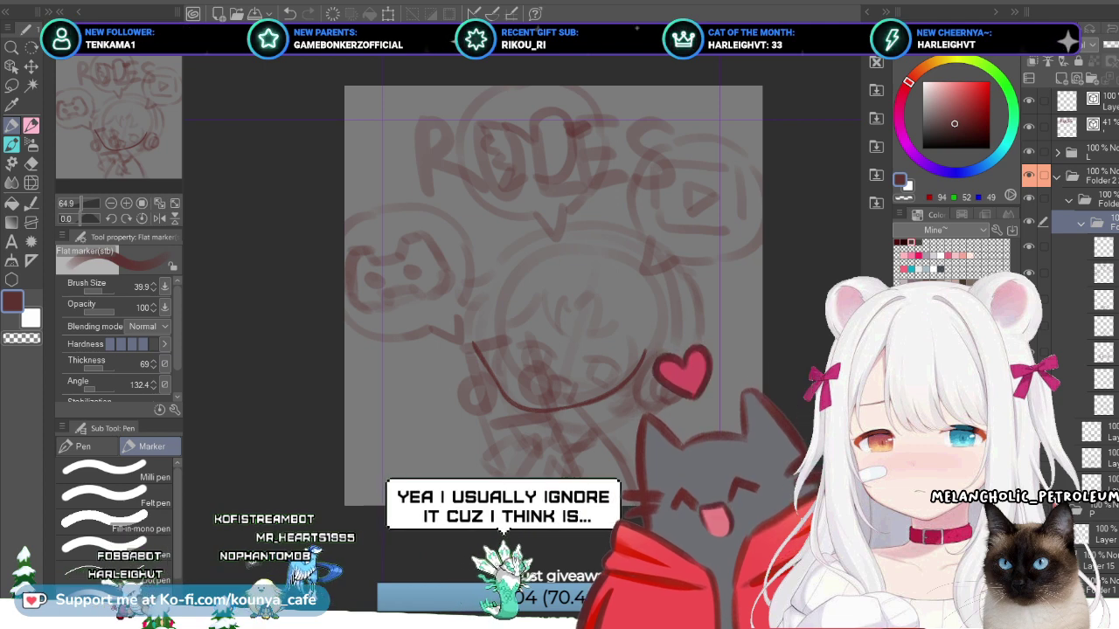
left_click(1103, 274)
left_click(1029, 223)
left_click(1029, 223)
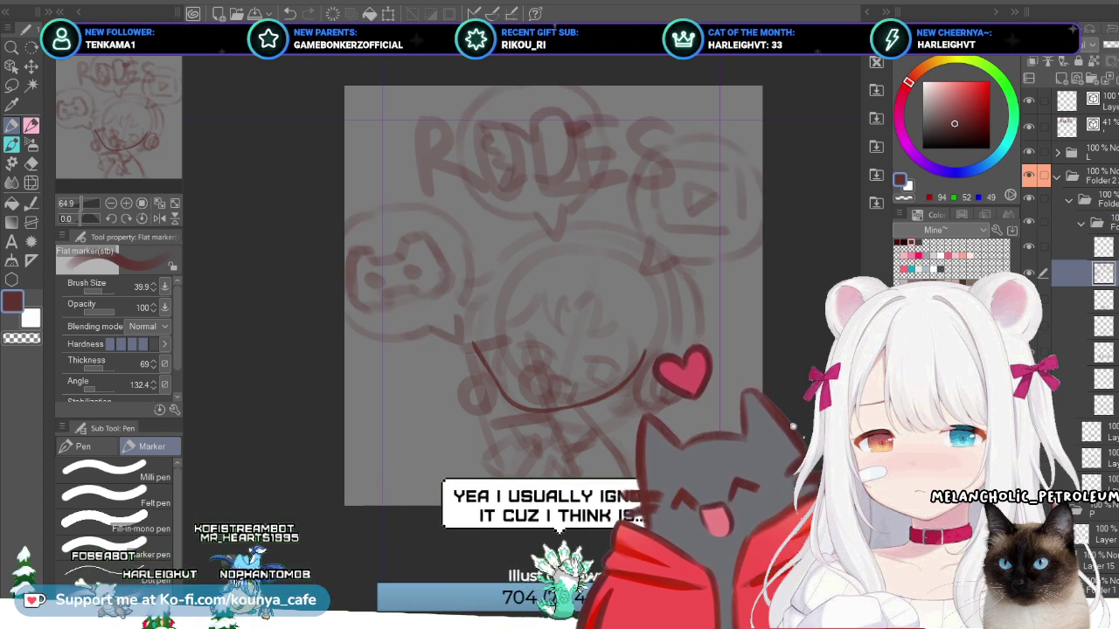
left_click(1103, 248)
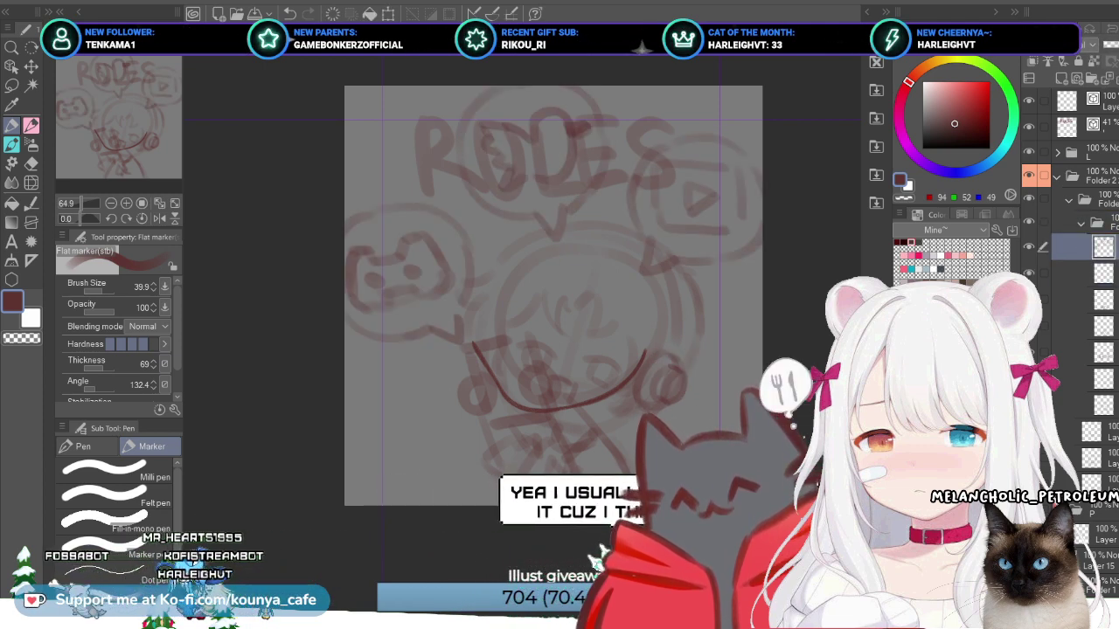
Step: Move the topmost sketch layer, holding the social-icon speech bubbles, slightly to the right
left_click(1103, 274)
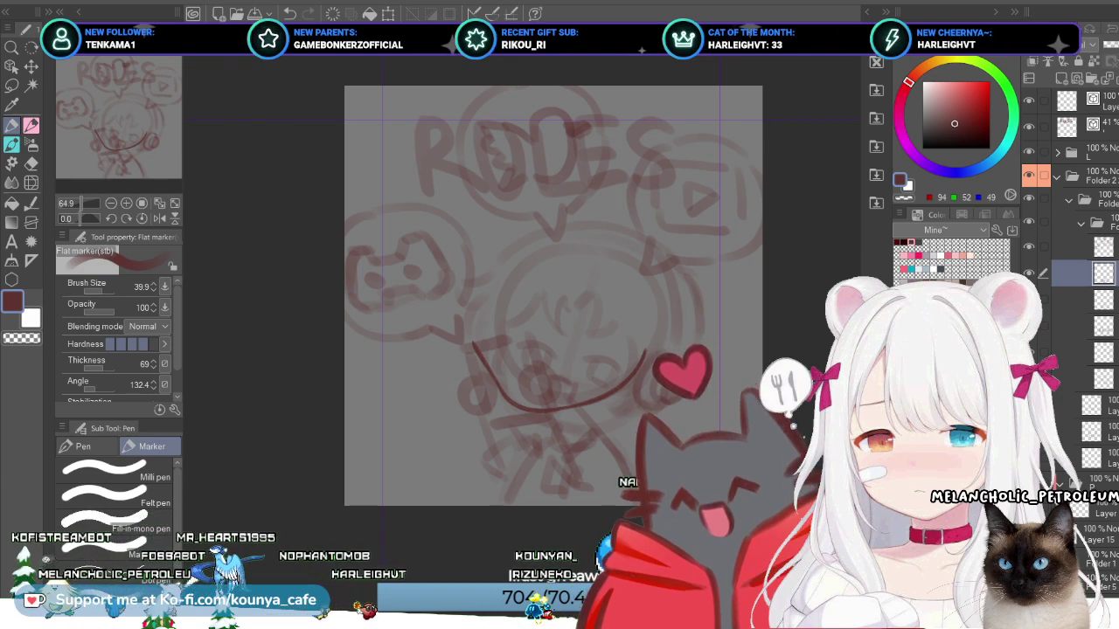
left_click(1075, 247)
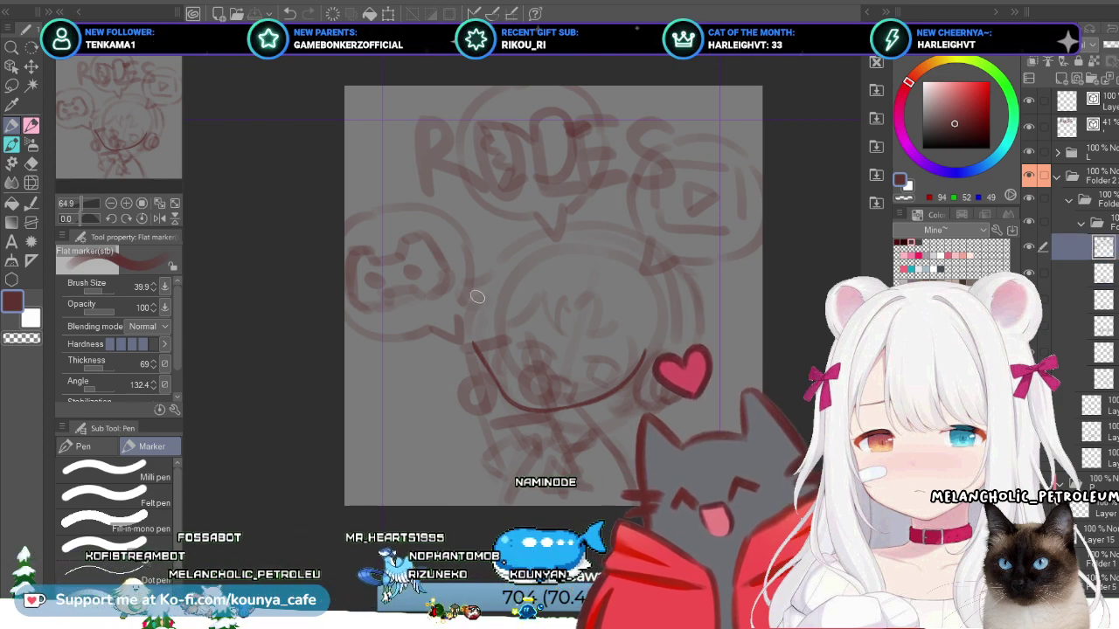
key("ctrl+t")
left_click_drag(485, 210, 513, 210)
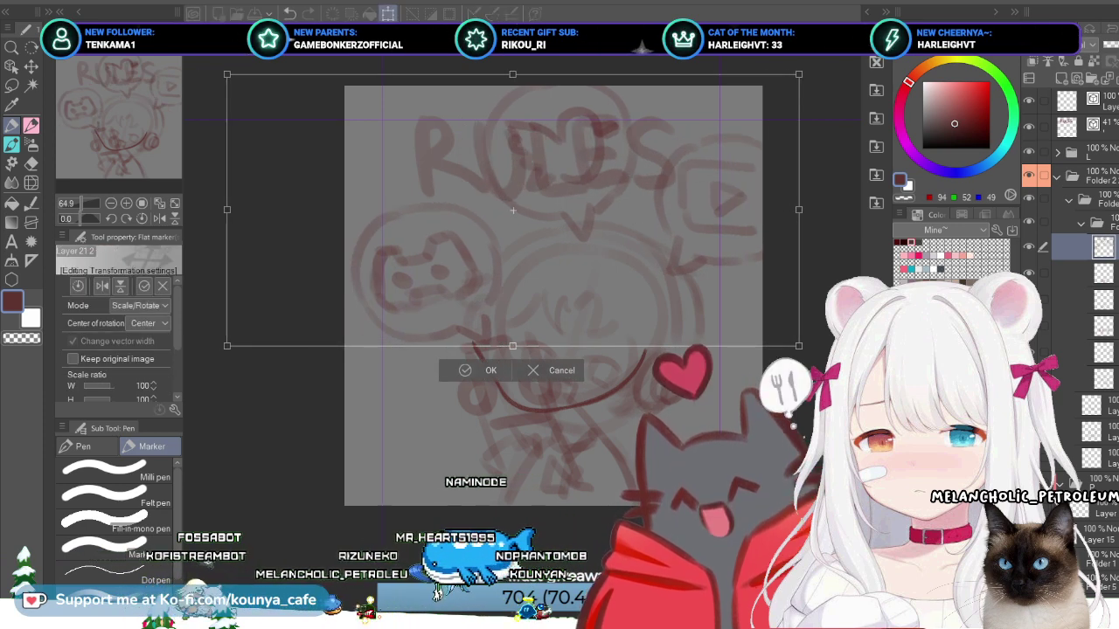
key("Return")
Step: Lasso the Discord bubble and move it down into the canvas's lower-left corner, clearing the selection
key("o")
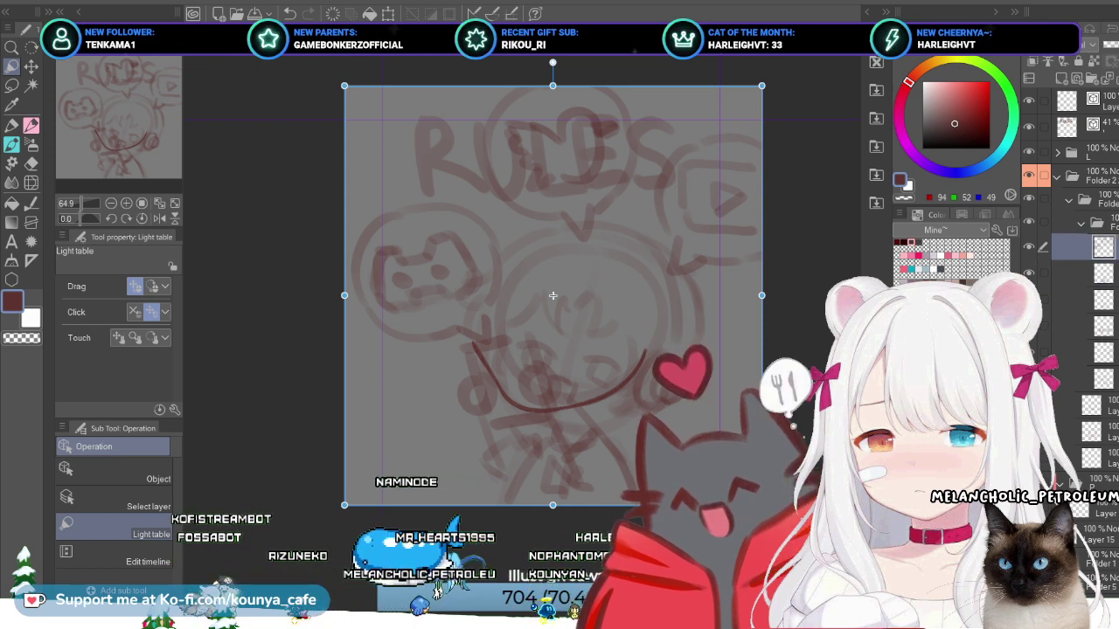
key("m")
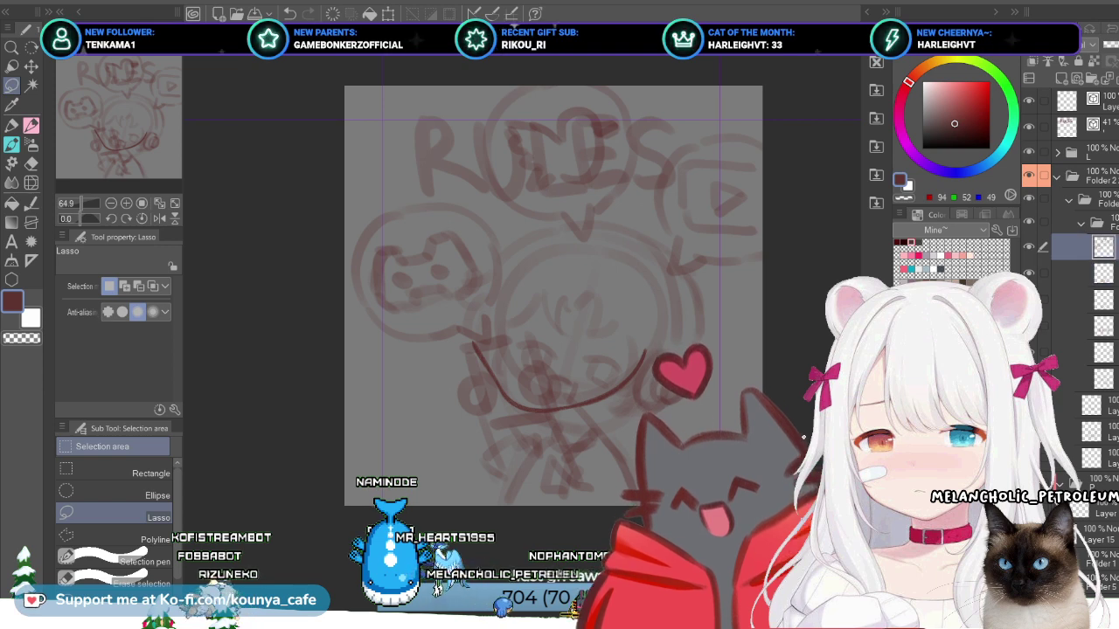
mouse_move(343, 219)
left_mouse_down()
mouse_move(332, 279)
mouse_move(340, 351)
mouse_move(416, 395)
mouse_move(472, 396)
left_mouse_up()
left_click_drag(475, 200, 411, 166)
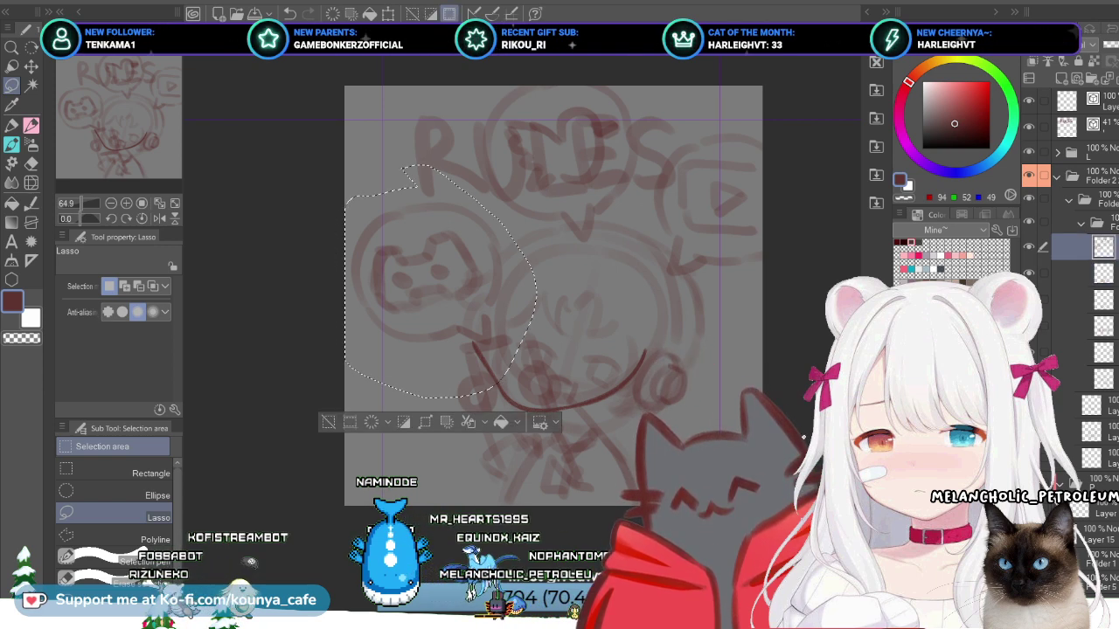
key("ctrl+t")
left_click_drag(440, 281, 435, 420)
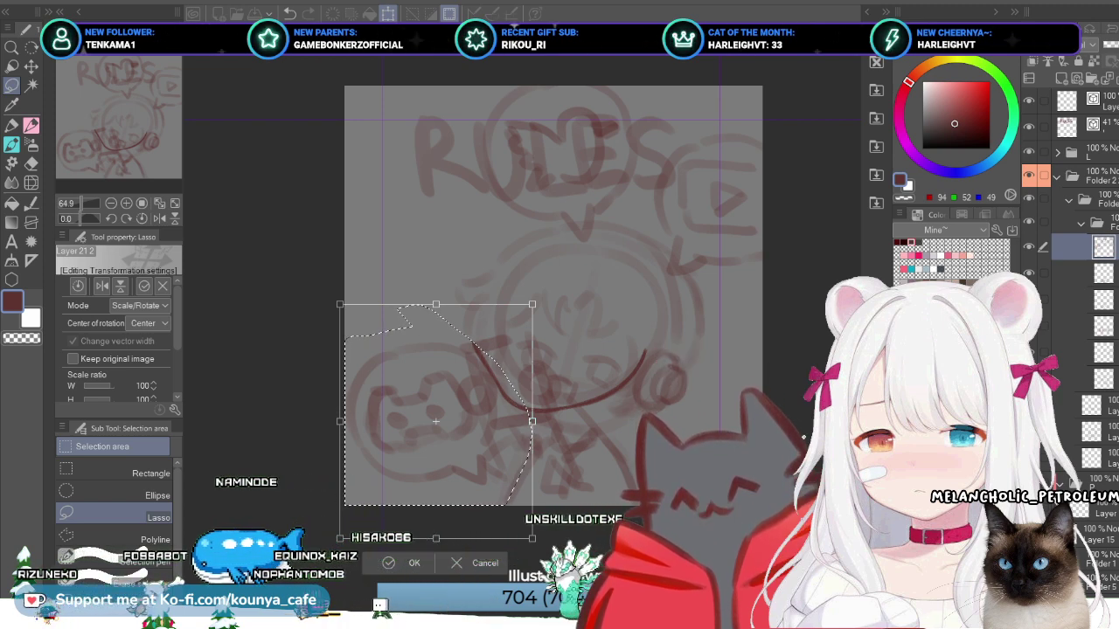
key("Return")
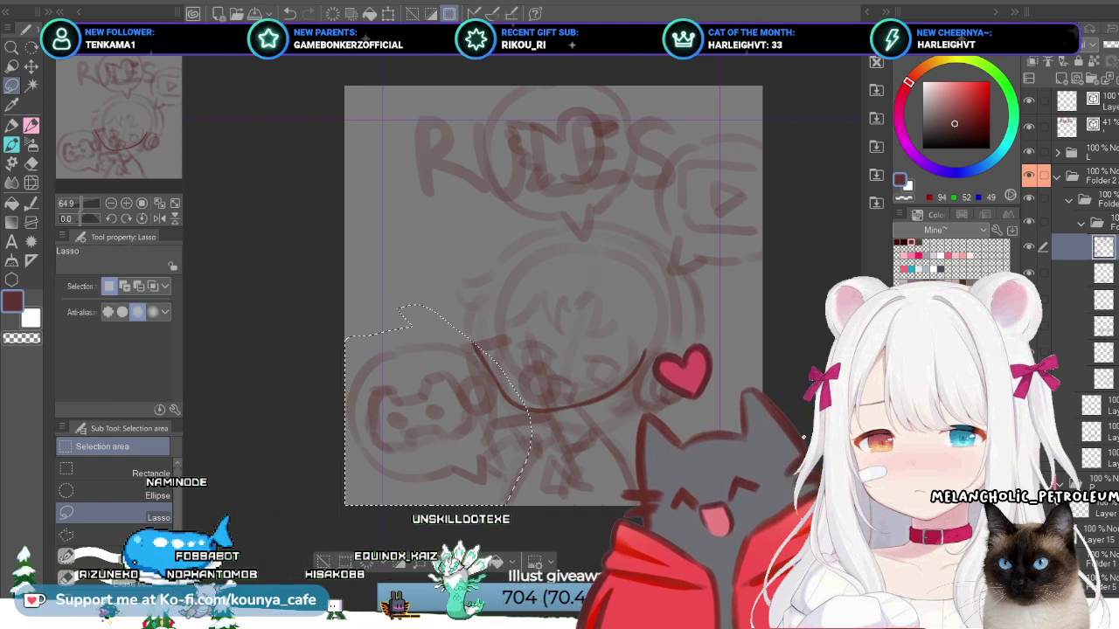
key("ctrl+d")
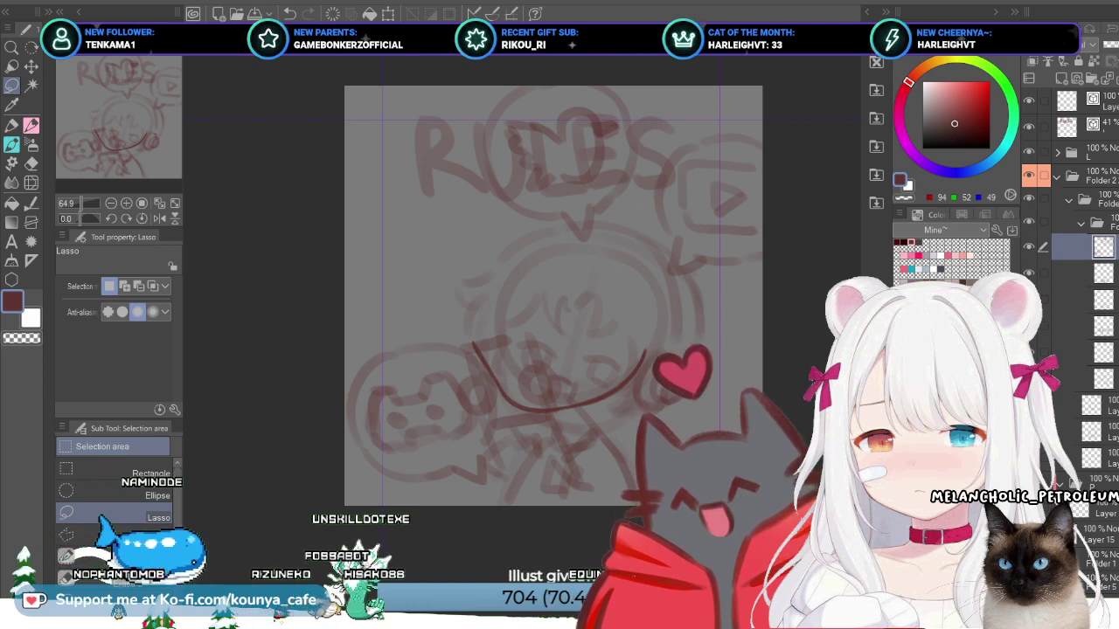
Step: Restore the selection around the Discord bubble, scale it to 88%, tilt it slightly counterclockwise and nudge it inside the canvas edge
key("ctrl+r")
left_click_drag(351, 343, 516, 509)
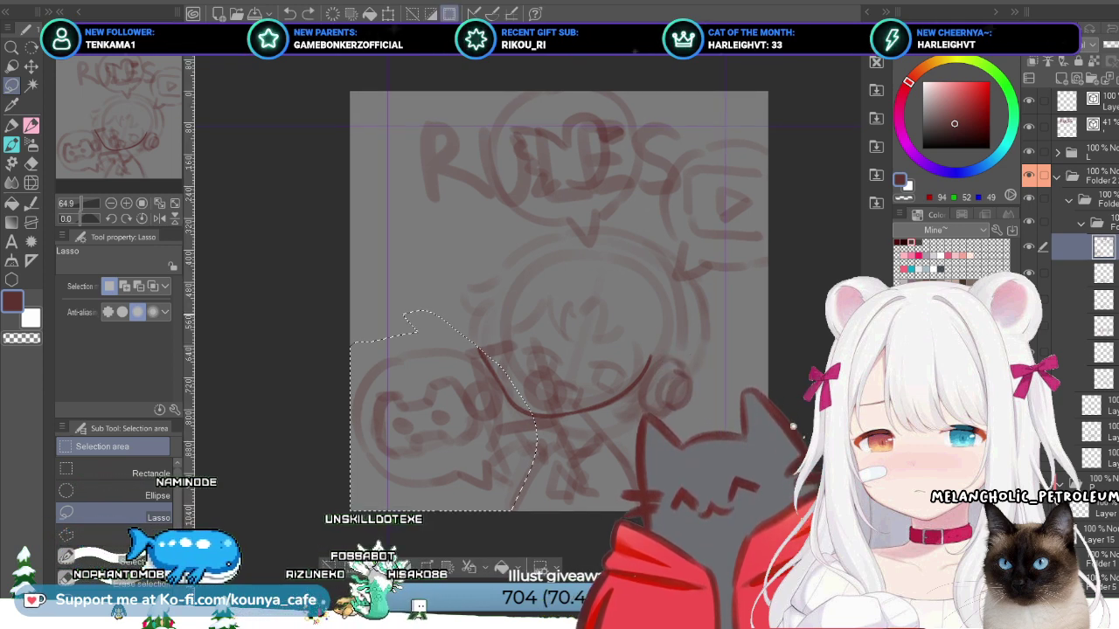
key("ctrl+r")
key("ctrl+t")
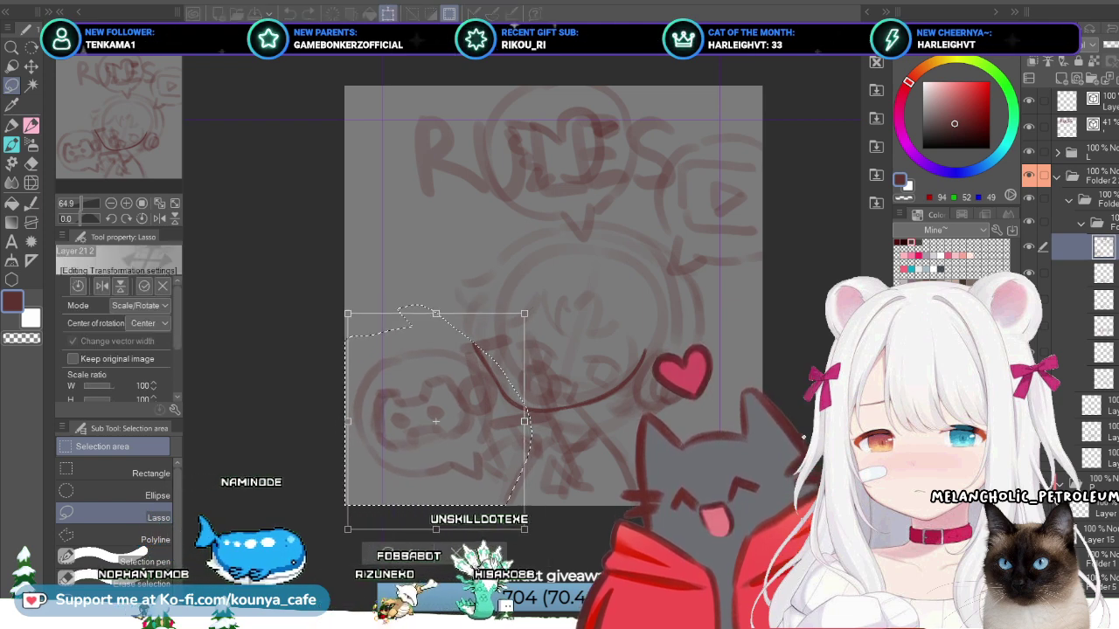
left_click_drag(524, 529, 521, 525)
left_click_drag(435, 422, 432, 425)
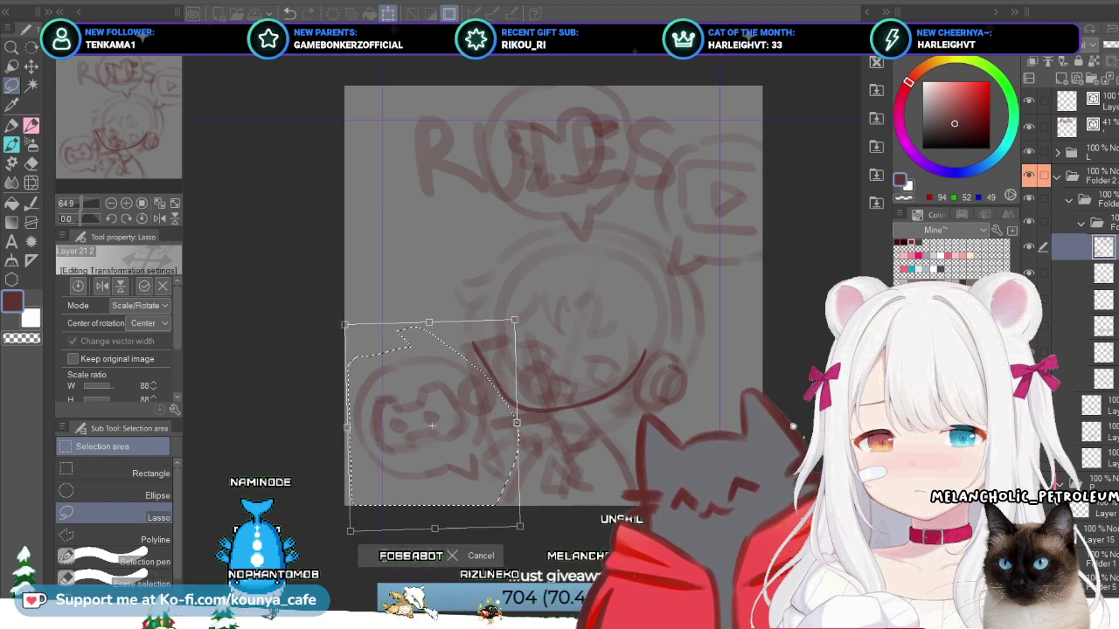
left_click_drag(431, 425, 435, 410)
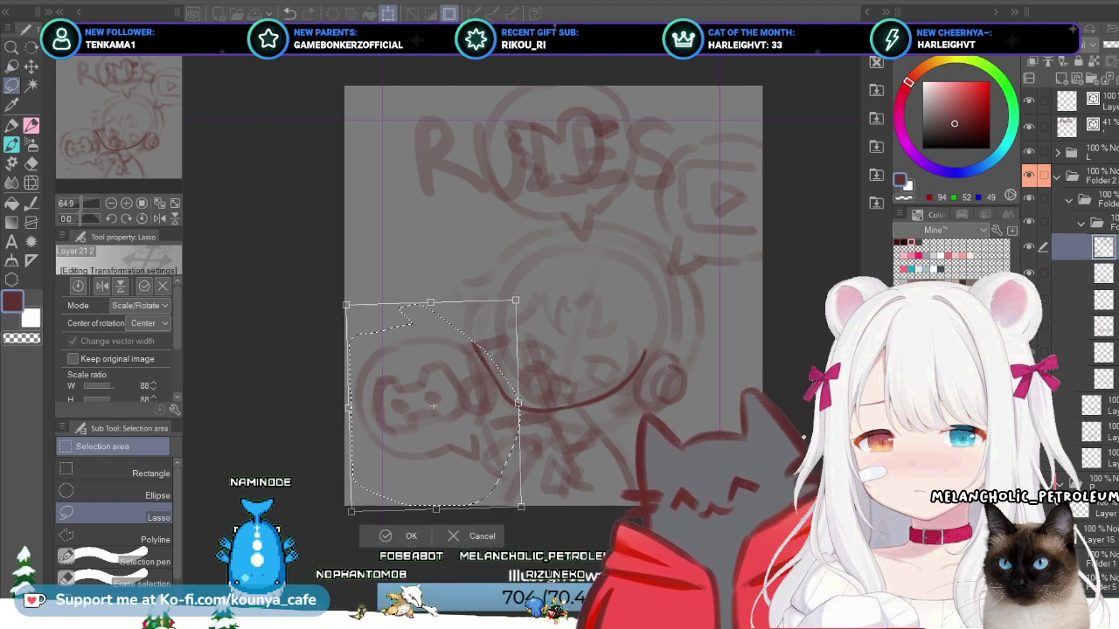
left_click_drag(434, 407, 438, 410)
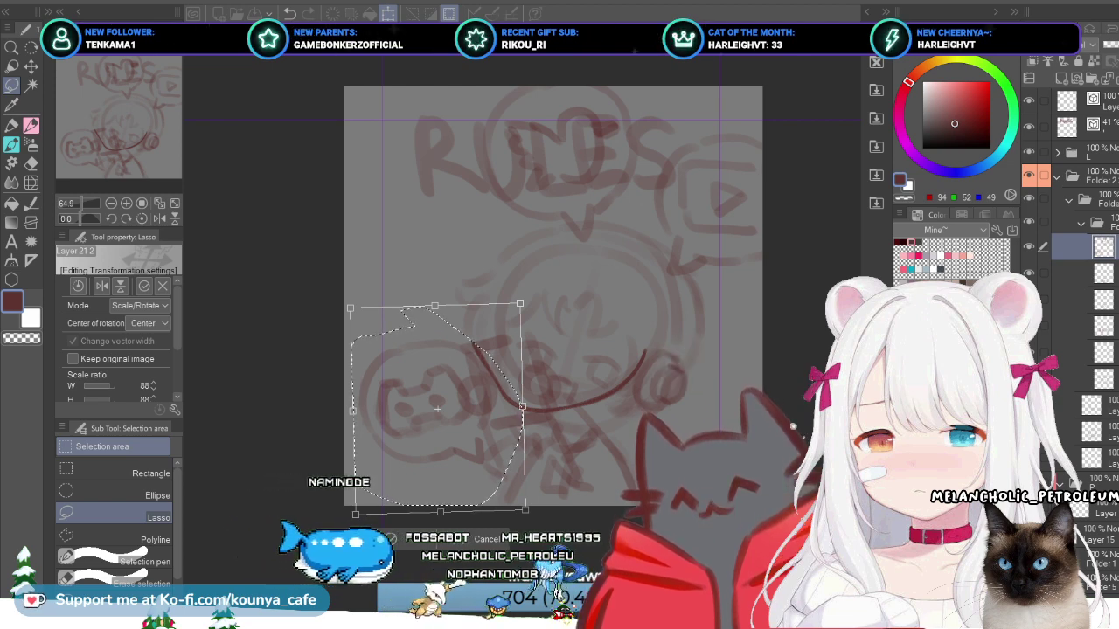
key("Return")
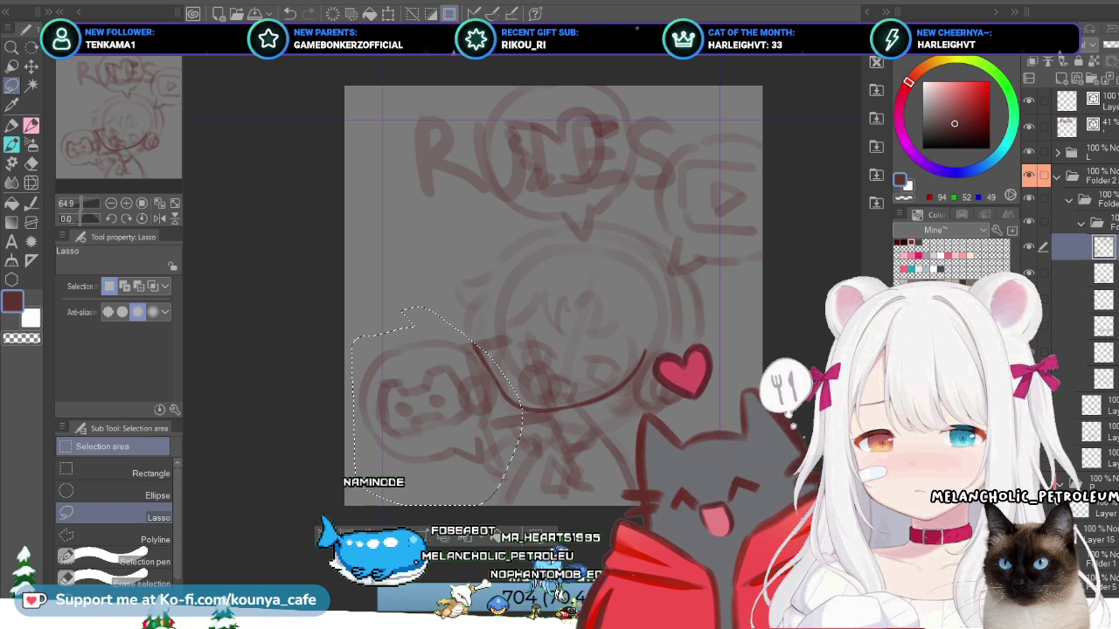
Step: Clear the selection and move the whole icon-bubble layer slightly downward
left_click(1084, 274)
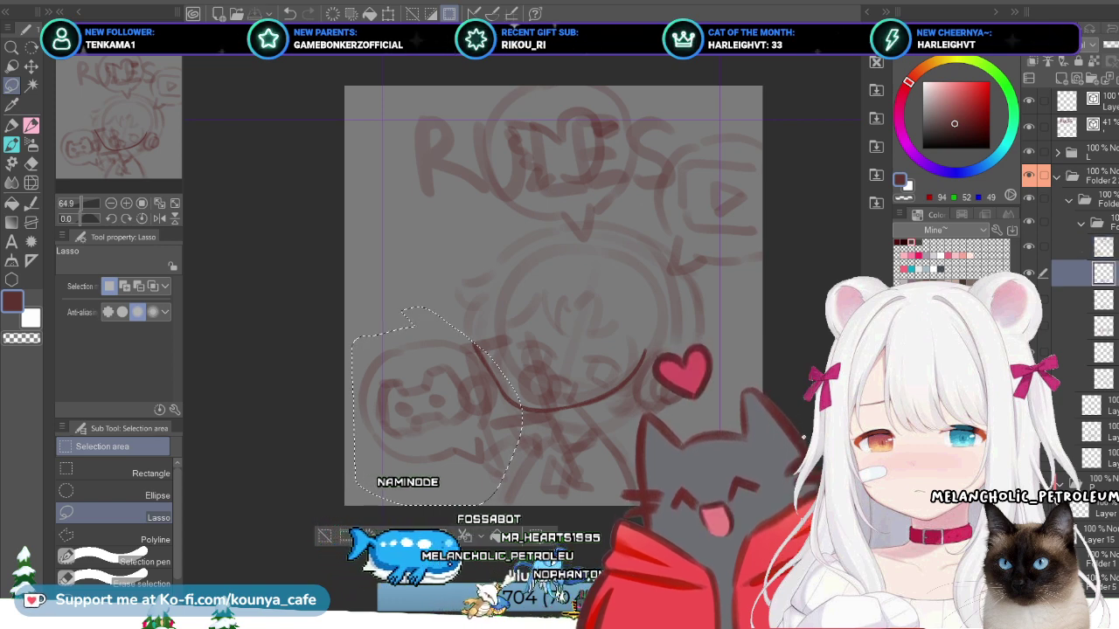
key("ctrl+d")
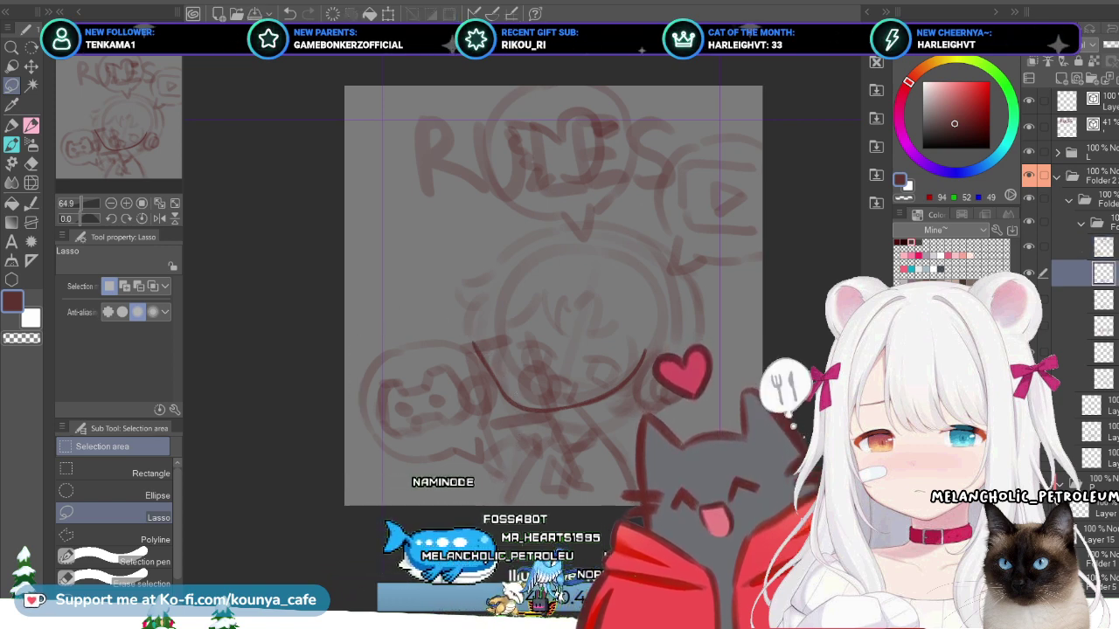
key("ctrl+t")
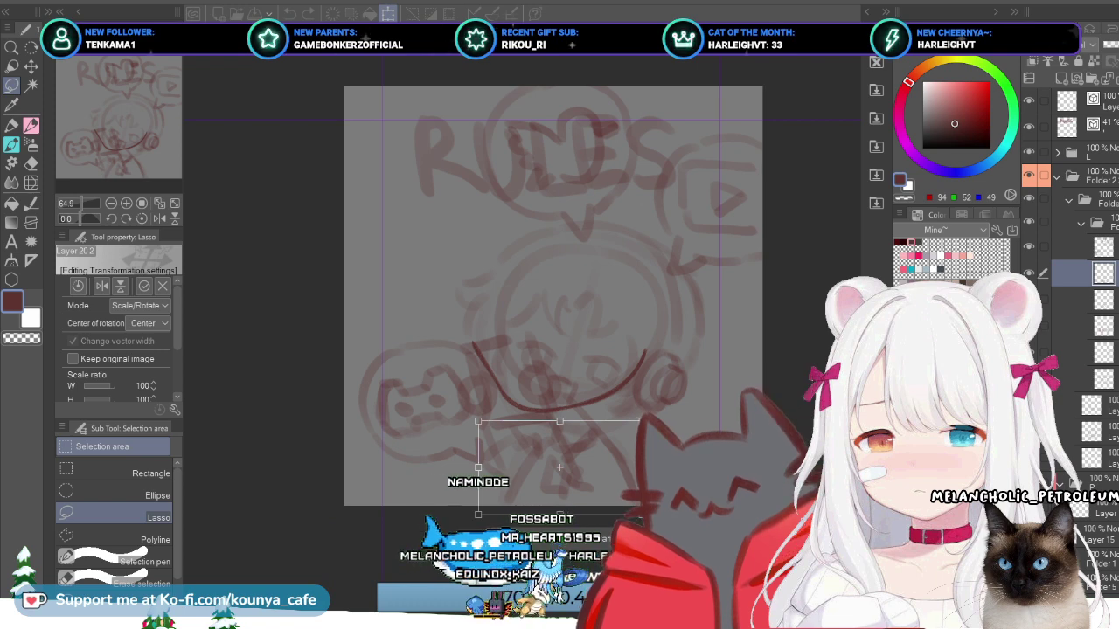
key("Return")
left_click(1084, 246)
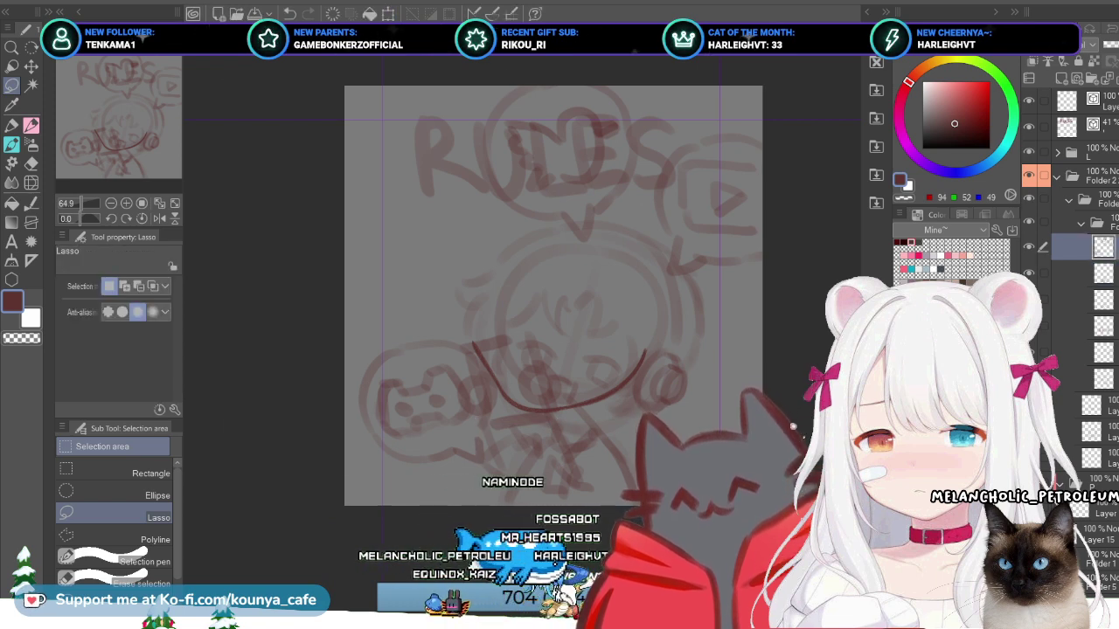
key("ctrl+t")
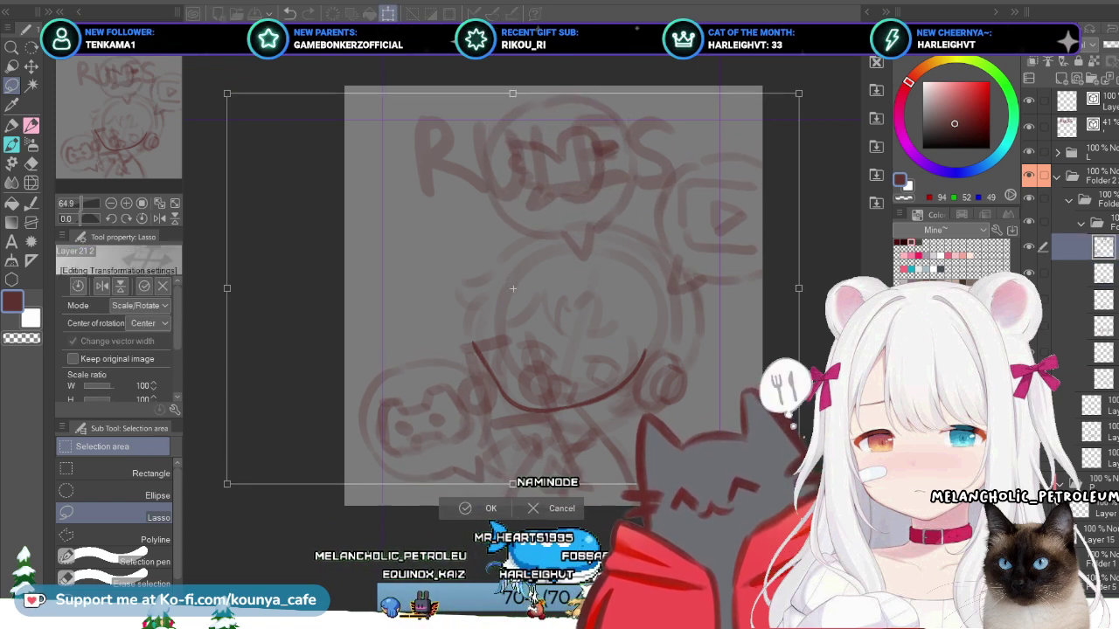
key("Return")
Step: Lasso the Twitter bubble, scale it to 84%, rotate it counterclockwise and place it above the Discord bubble near the canvas's left edge
mouse_move(581, 72)
left_mouse_down()
mouse_move(486, 229)
mouse_move(558, 278)
mouse_move(606, 268)
mouse_move(631, 226)
mouse_move(642, 200)
mouse_move(643, 131)
left_mouse_up()
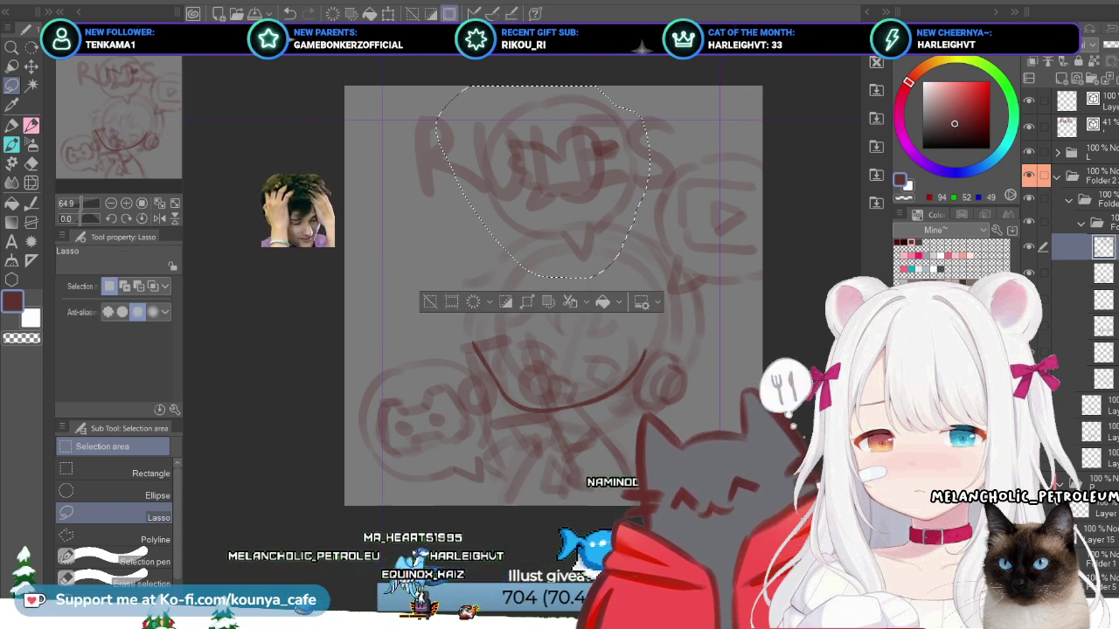
key("ctrl+t")
left_click_drag(542, 181, 428, 196)
mouse_move(536, 292)
left_mouse_down()
mouse_move(512, 273)
mouse_move(491, 278)
mouse_move(532, 258)
mouse_move(809, 445)
mouse_move(795, 442)
left_mouse_up()
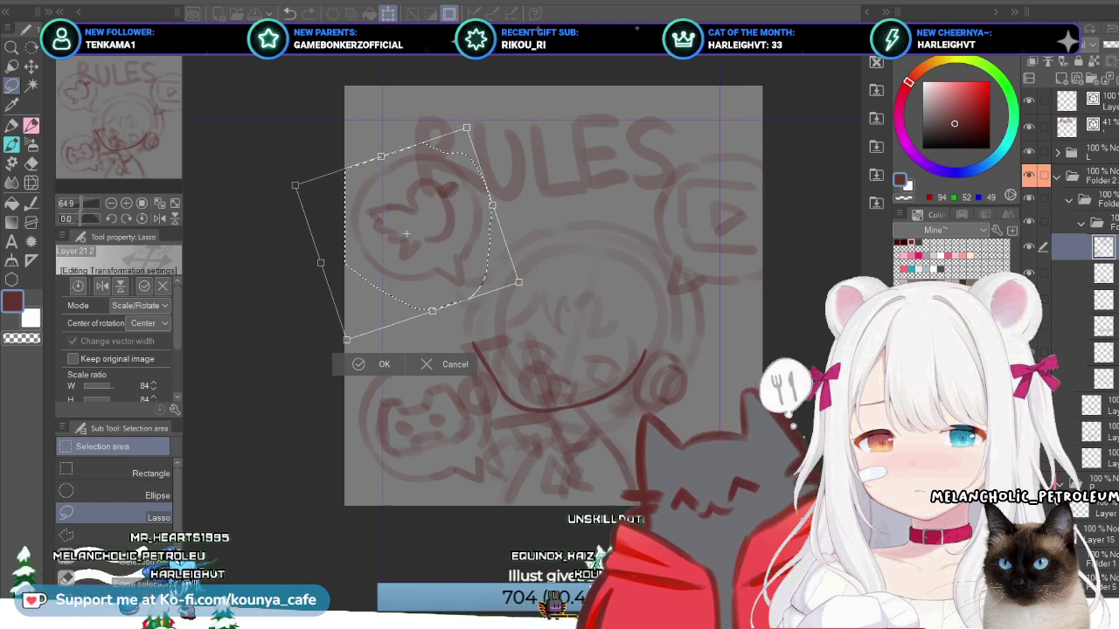
key("Return")
key("ctrl+d")
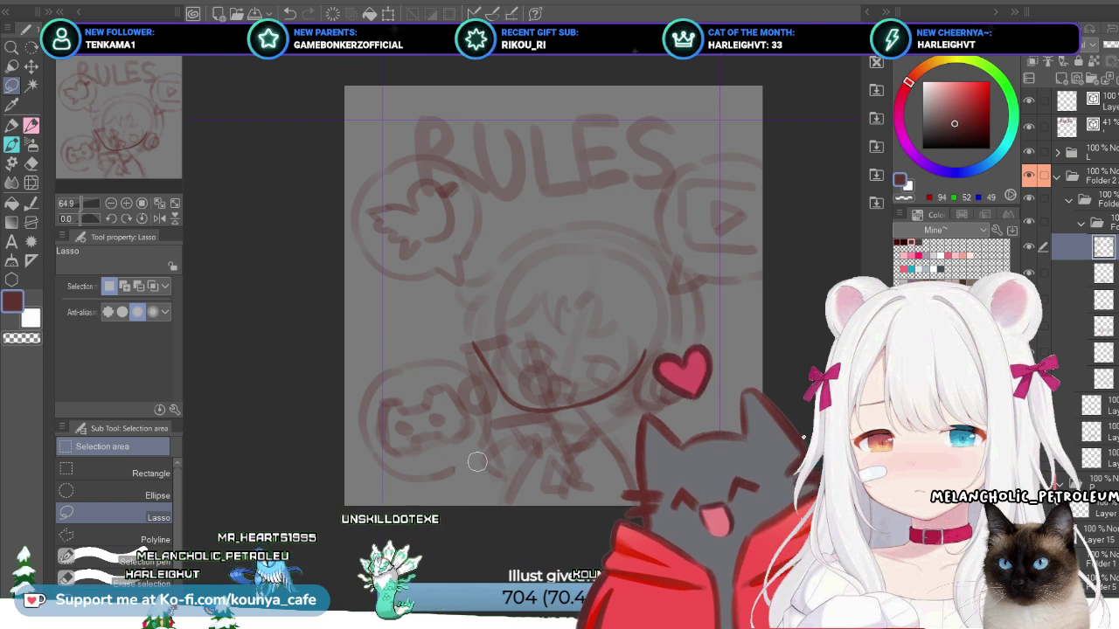
Step: Shift the whole icon-bubble layer left until the YouTube bubble lies fully inside the canvas
key("p")
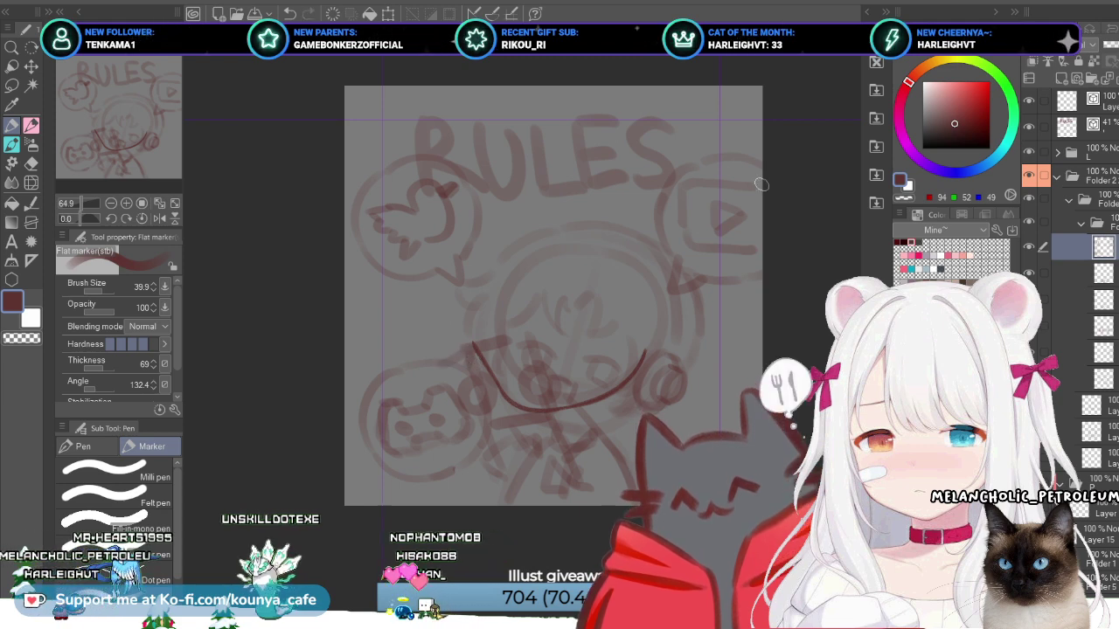
key("ctrl+t")
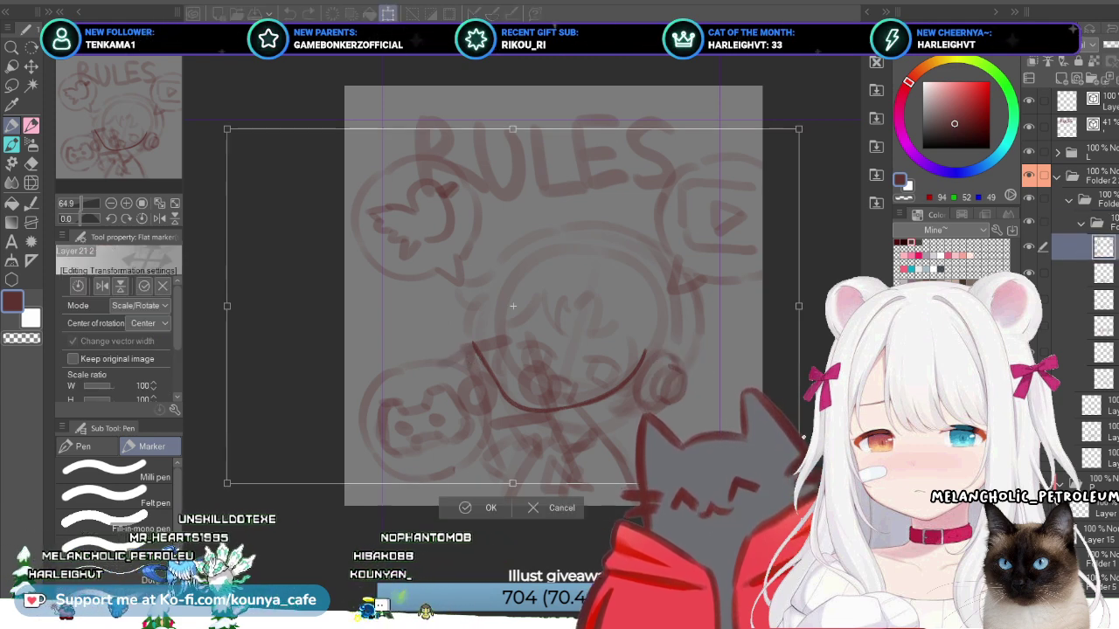
key("Left")
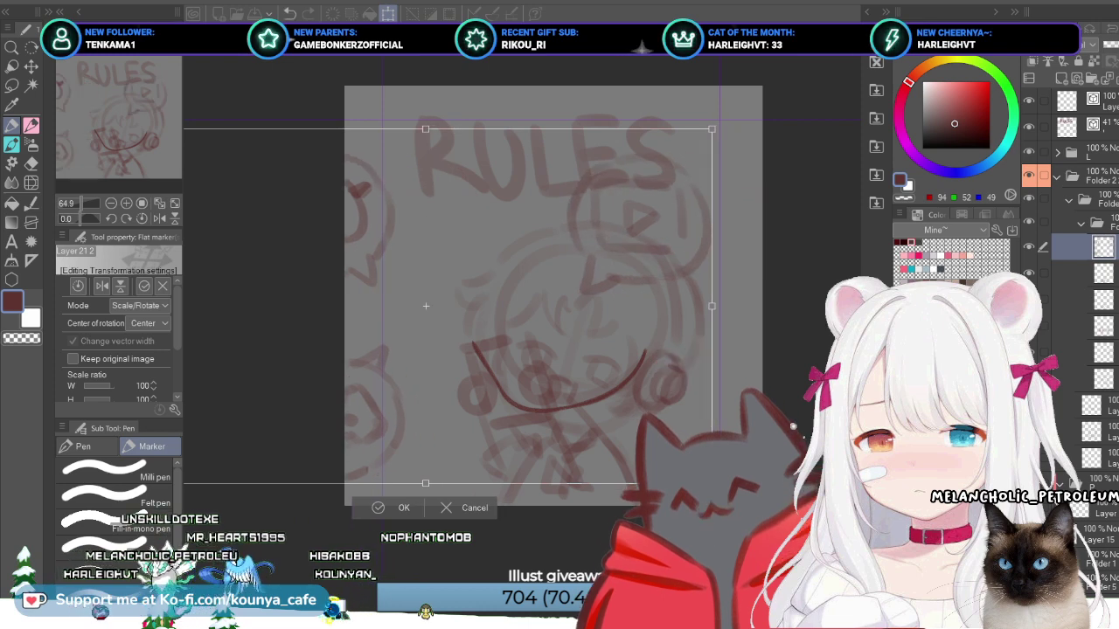
key("Return")
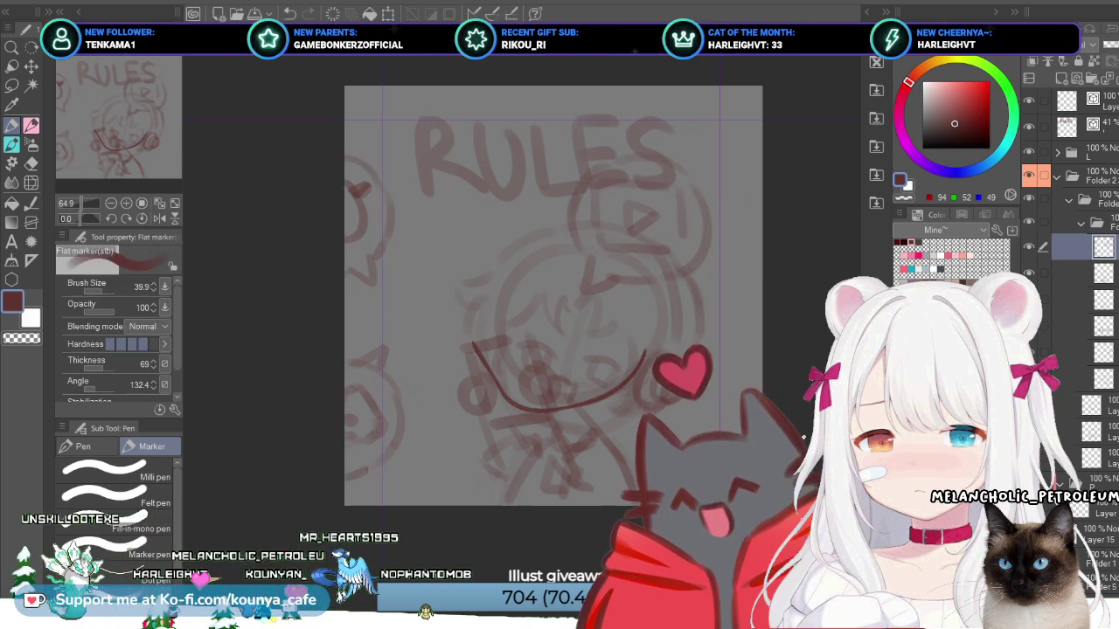
Step: Lasso the YouTube bubble and move it left, closer to the other icon bubbles, clearing the selection
key("m")
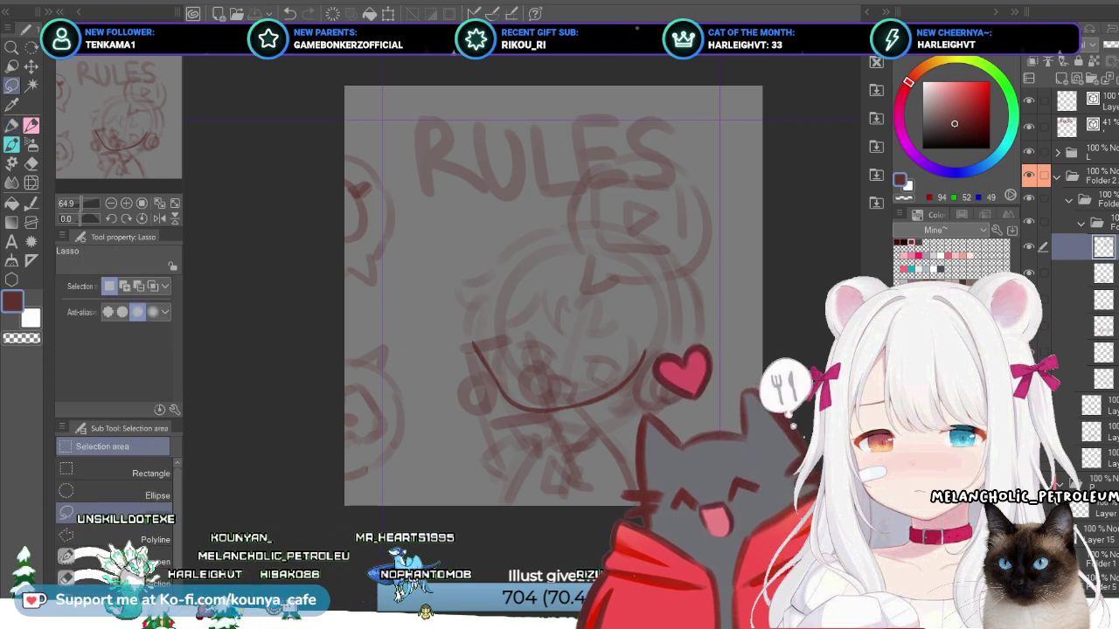
left_click_drag(500, 298, 691, 135)
key("ctrl+t")
left_click_drag(631, 246, 563, 246)
key("Return")
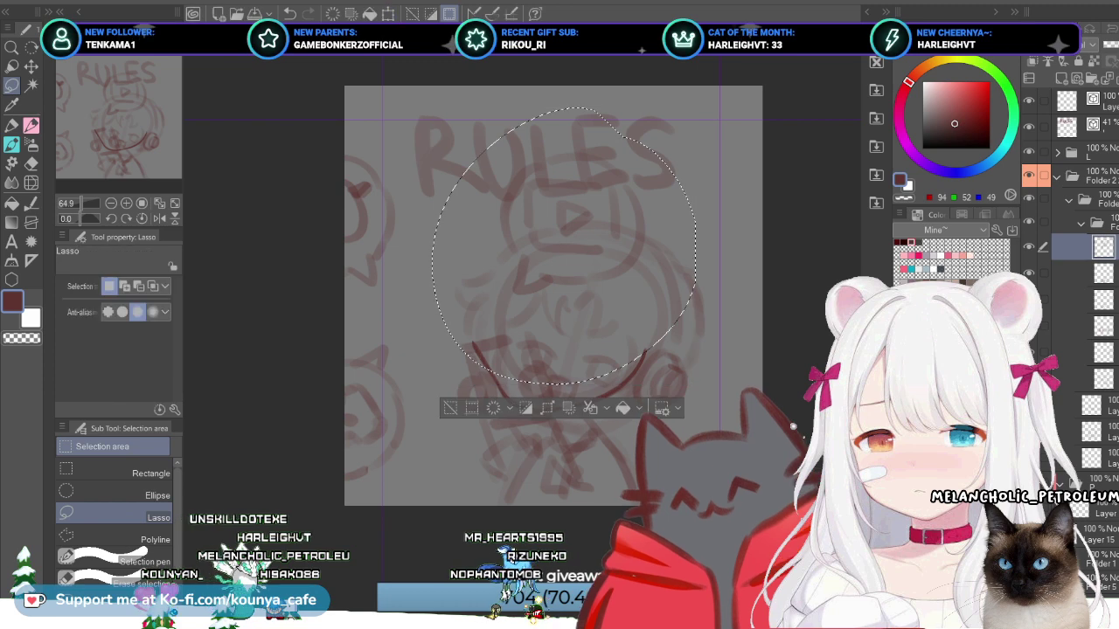
key("ctrl+d")
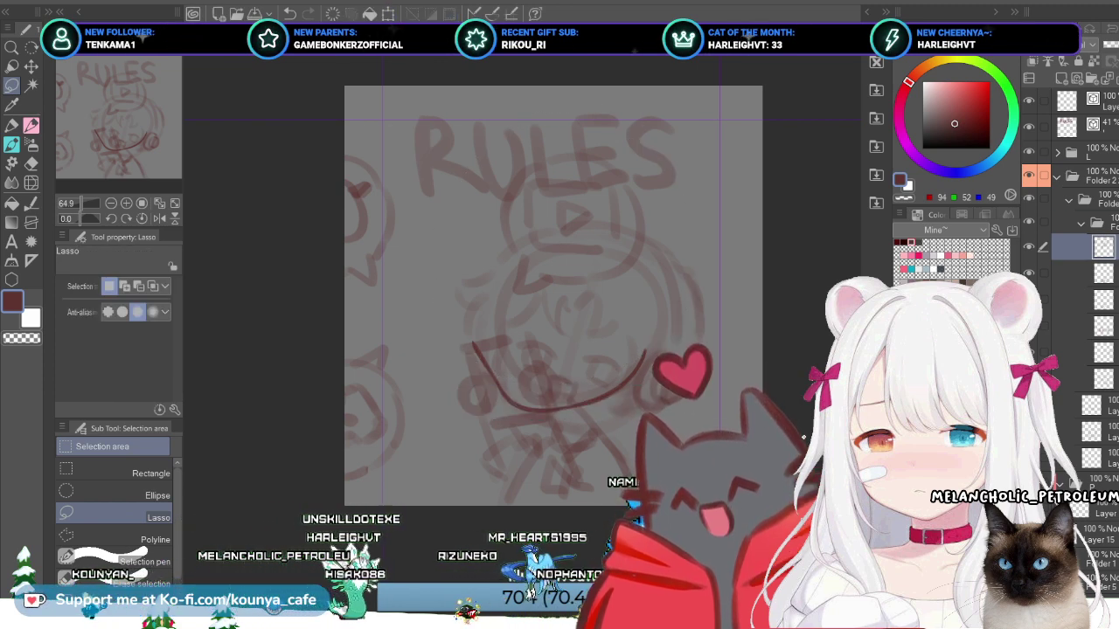
Step: Move the whole icon-bubble layer back right and slightly up so all three bubbles fit around the character sketch
key("ctrl+t")
left_click_drag(644, 306, 745, 306)
key("Up")
key("Up")
key("Up")
key("Up")
key("Up")
key("Up")
key("Up")
key("Up")
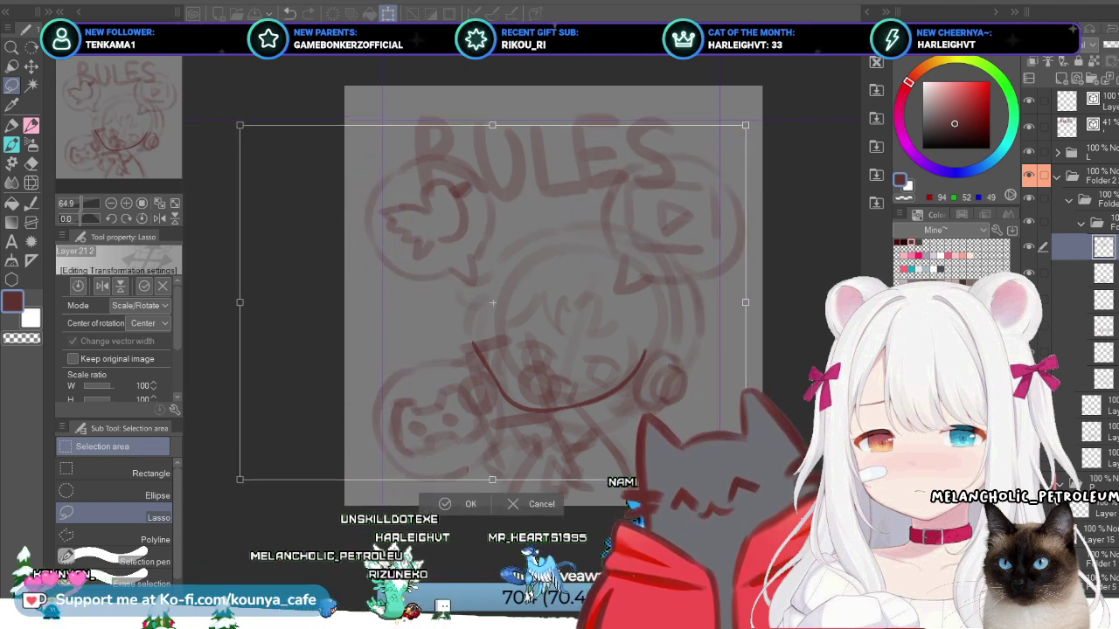
key("Down")
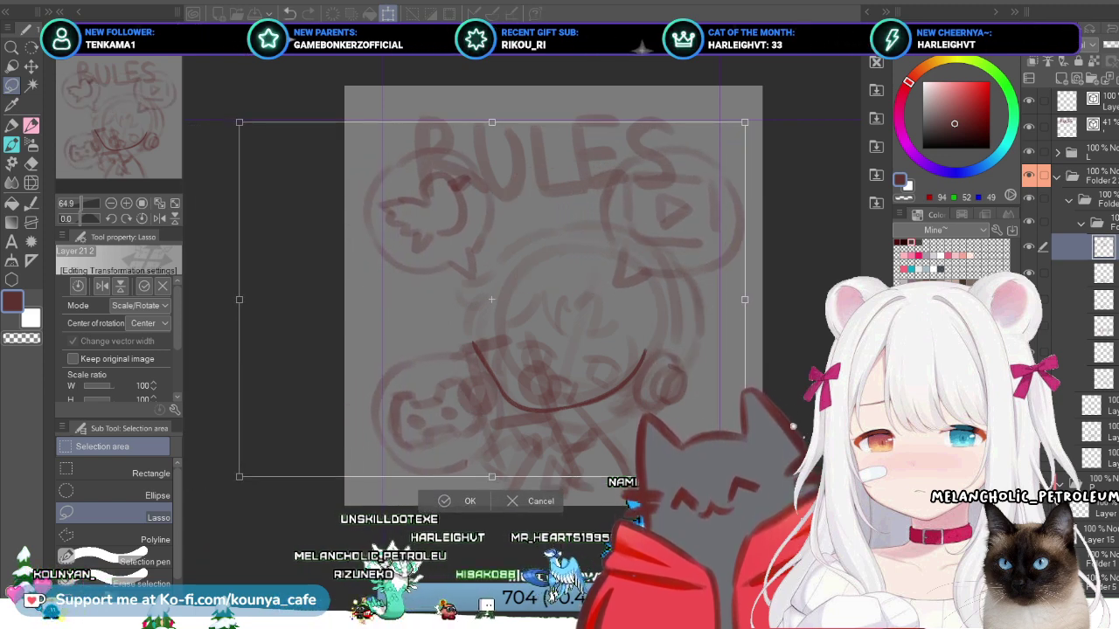
key("Return")
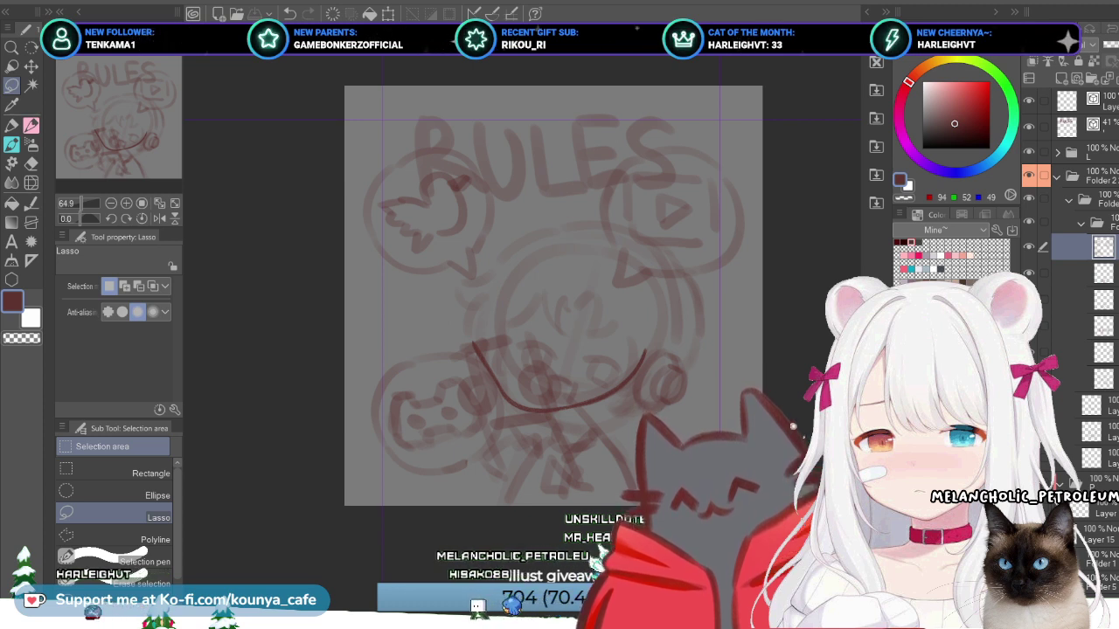
Step: Lasso the YouTube bubble, scale it down to 91%, tilt it slightly clockwise and shift it lower beside the character's head
mouse_move(655, 116)
left_mouse_down()
mouse_move(621, 347)
mouse_move(760, 86)
left_mouse_up()
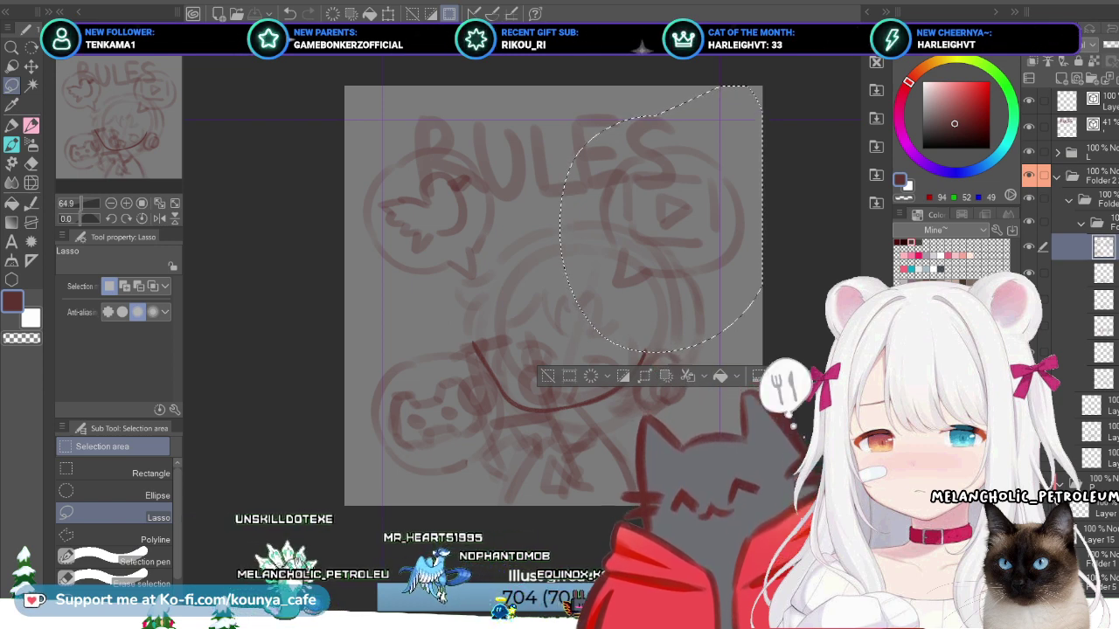
key("ctrl+t")
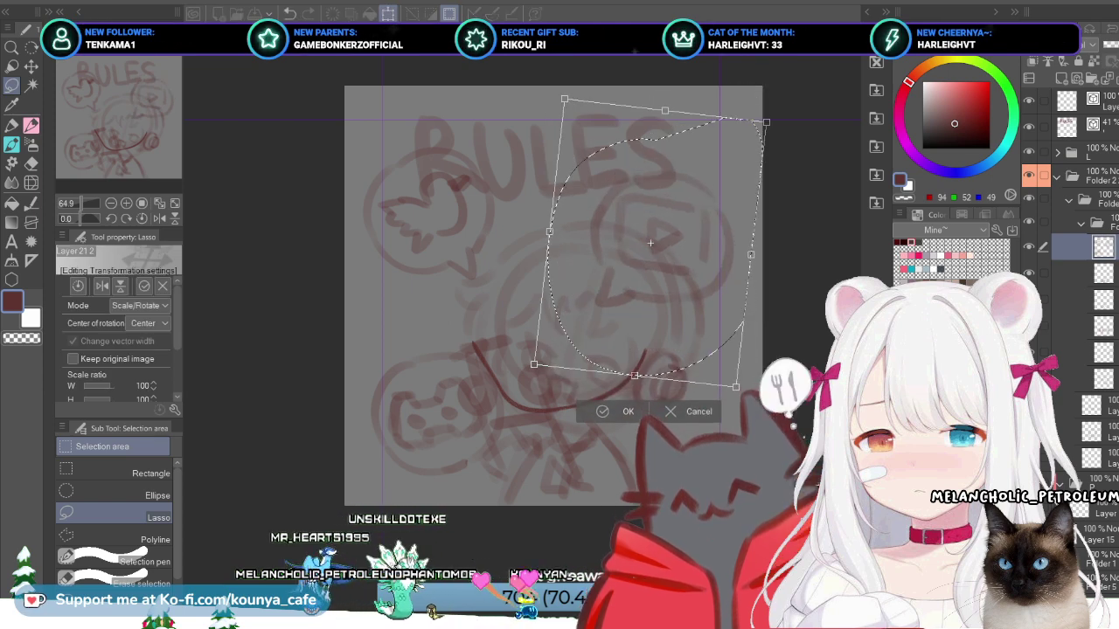
left_click_drag(564, 99, 563, 97)
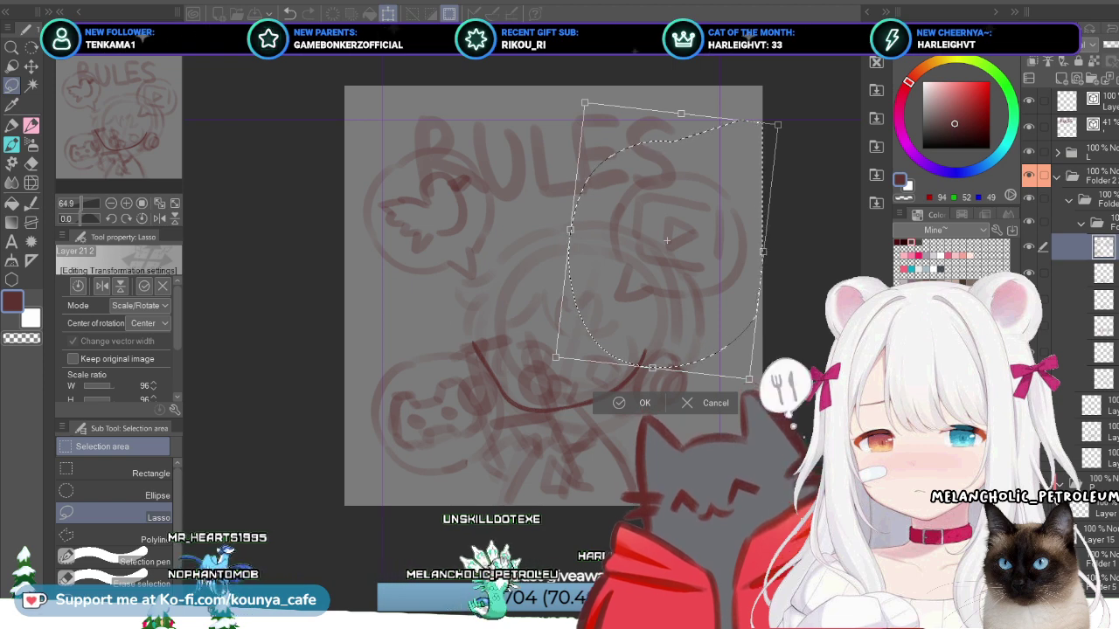
key("Return")
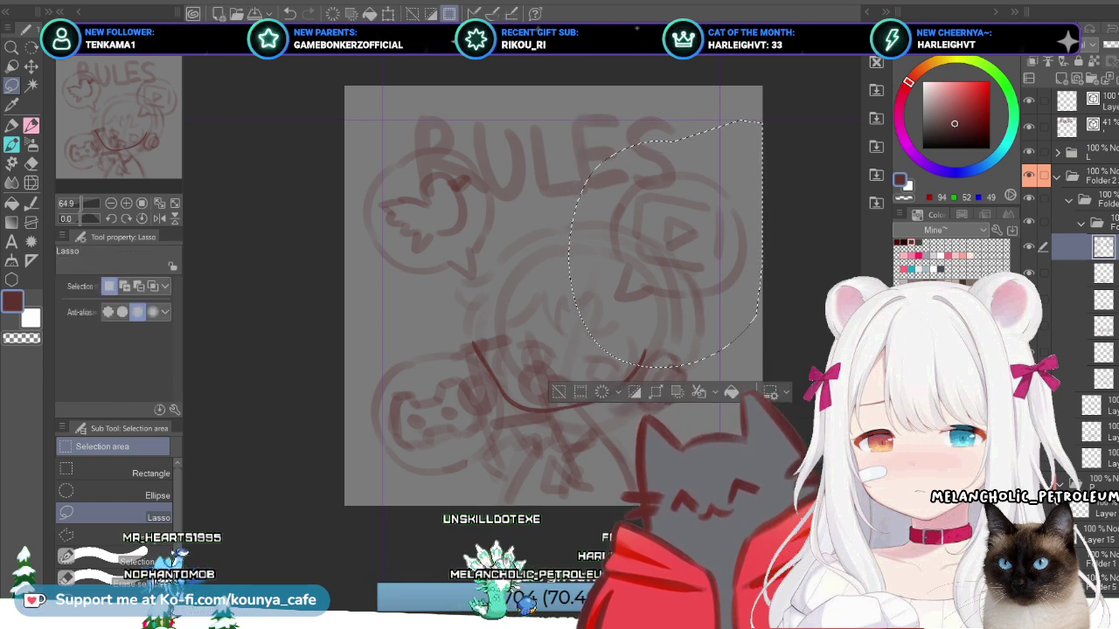
key("ctrl+t")
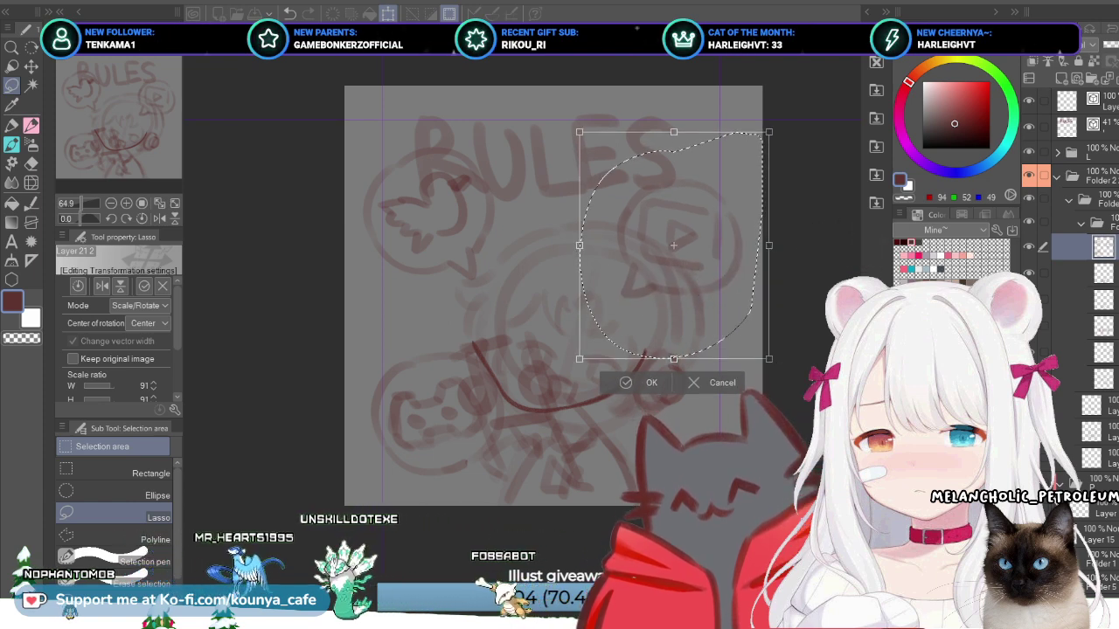
key("Return")
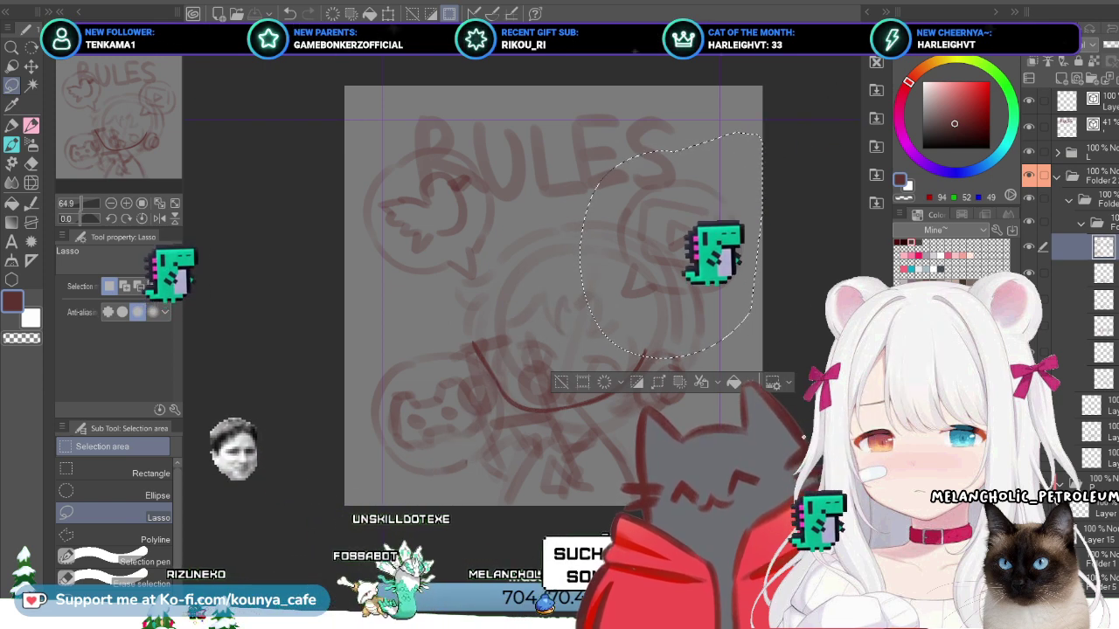
Step: Lasso the Discord bubble, scale it to 90%, tilt it slightly clockwise and move it down and left, clearing the selection
mouse_move(514, 299)
left_mouse_down()
mouse_move(395, 320)
mouse_move(580, 428)
mouse_move(522, 299)
left_mouse_up()
key("ctrl+t")
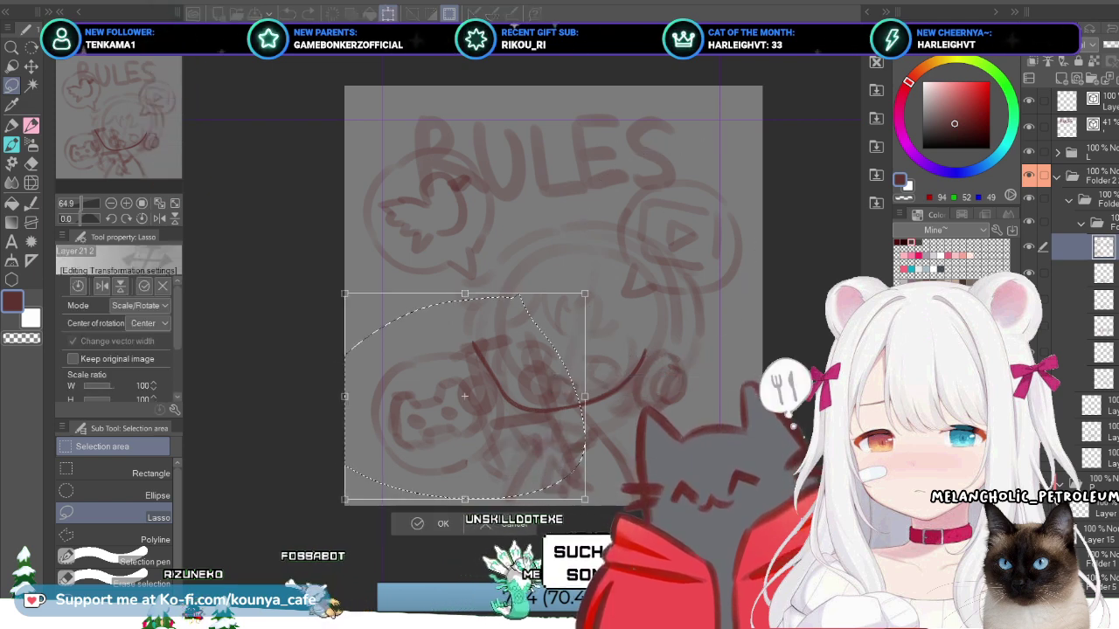
type("90")
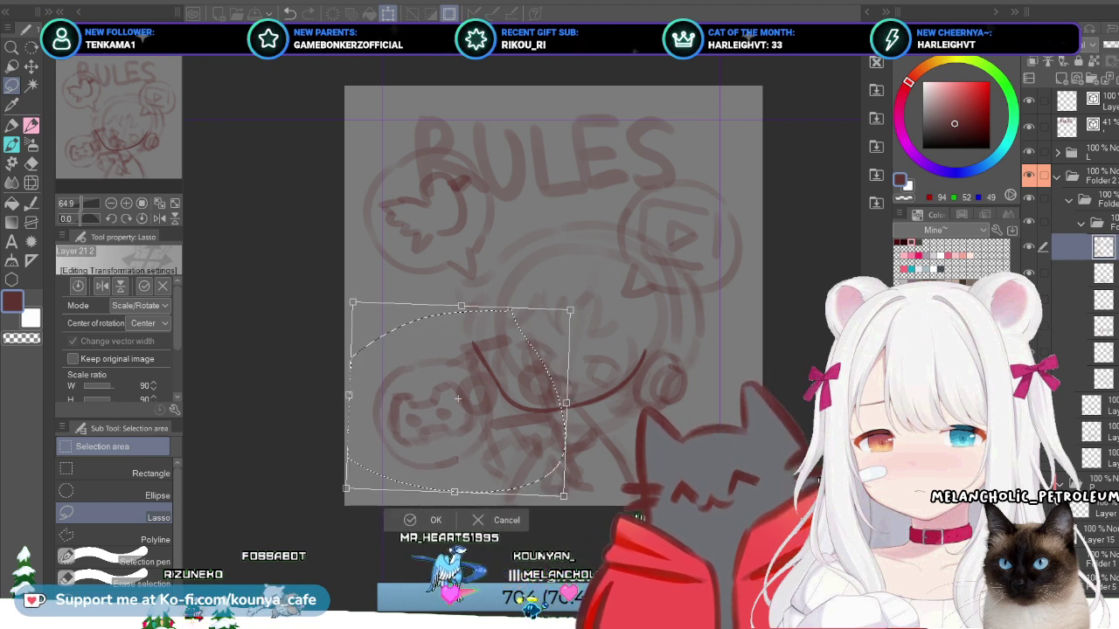
left_click_drag(458, 399, 452, 409)
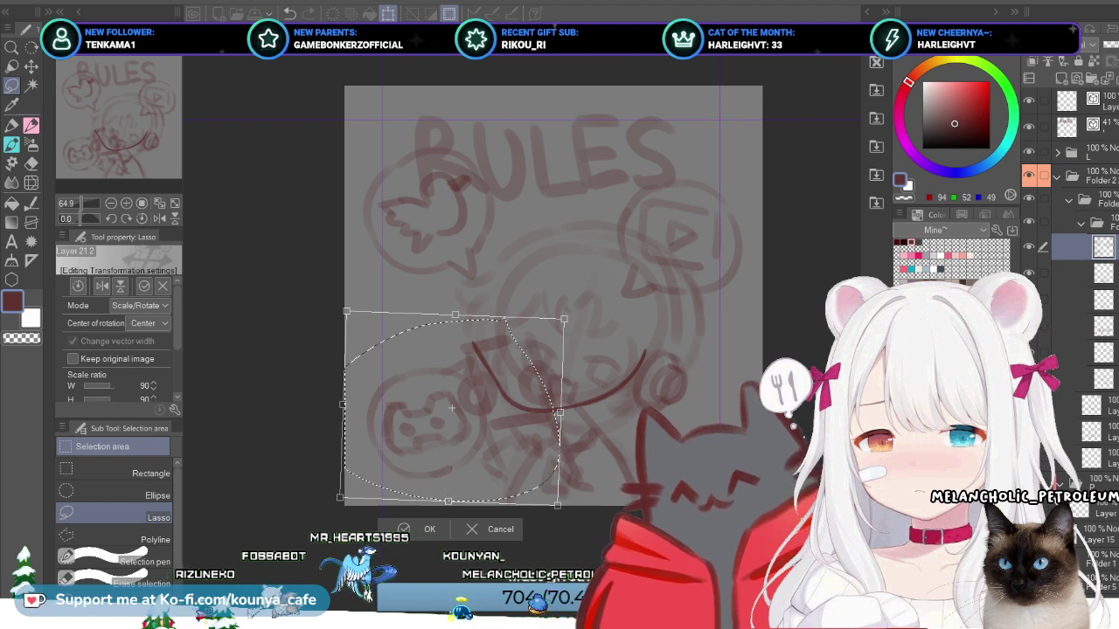
key("Return")
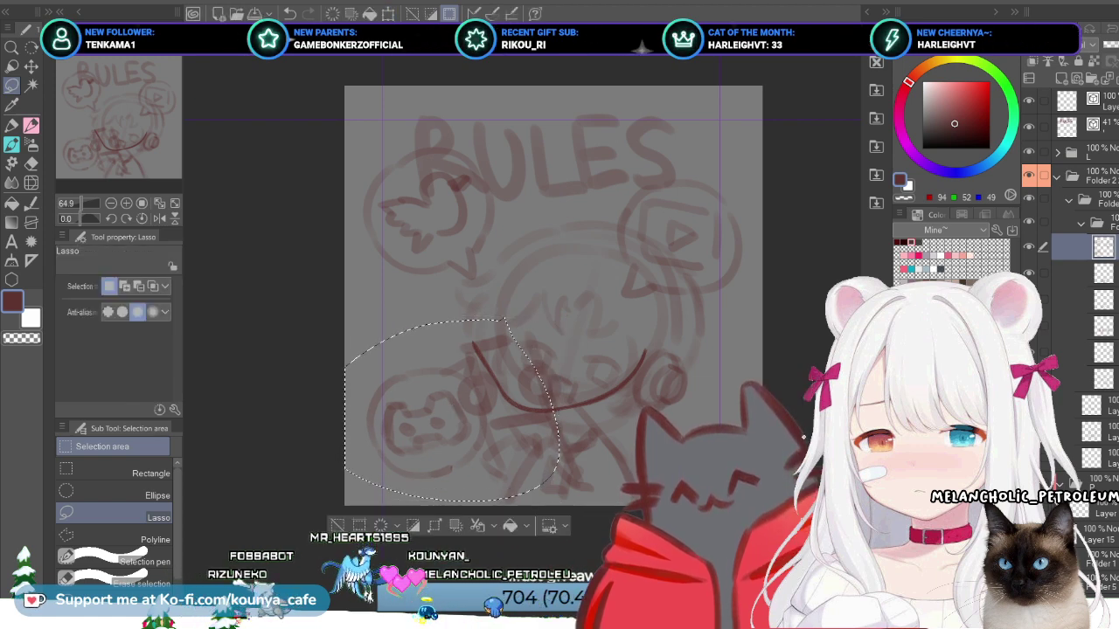
key("ctrl+d")
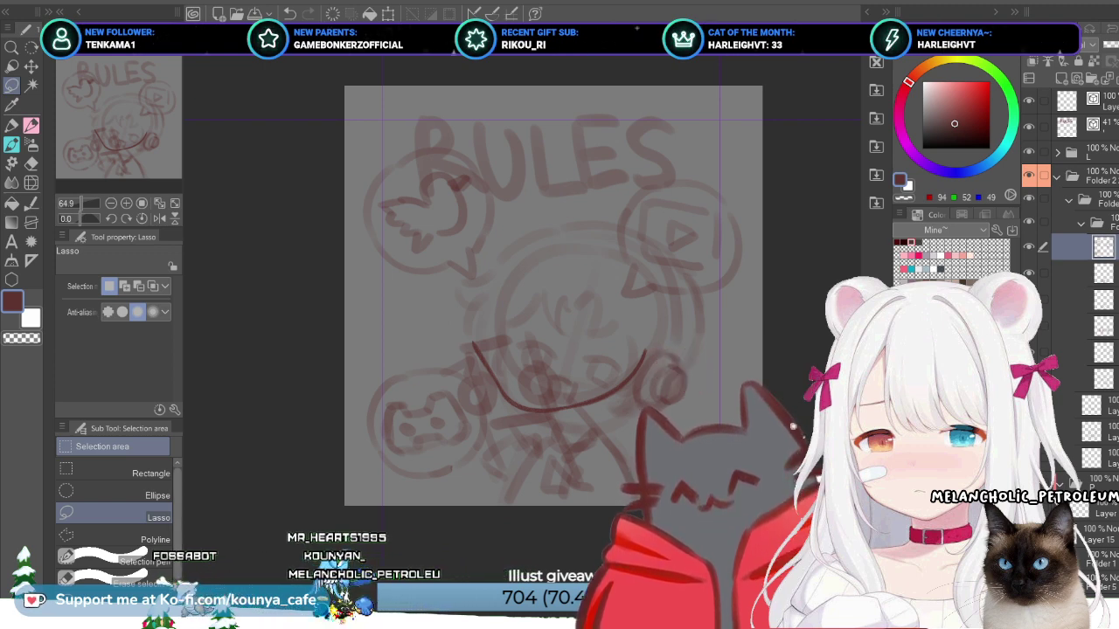
Step: Collapse the nested layer folders that hold the icon bubbles and the character sketch
left_click(1084, 223)
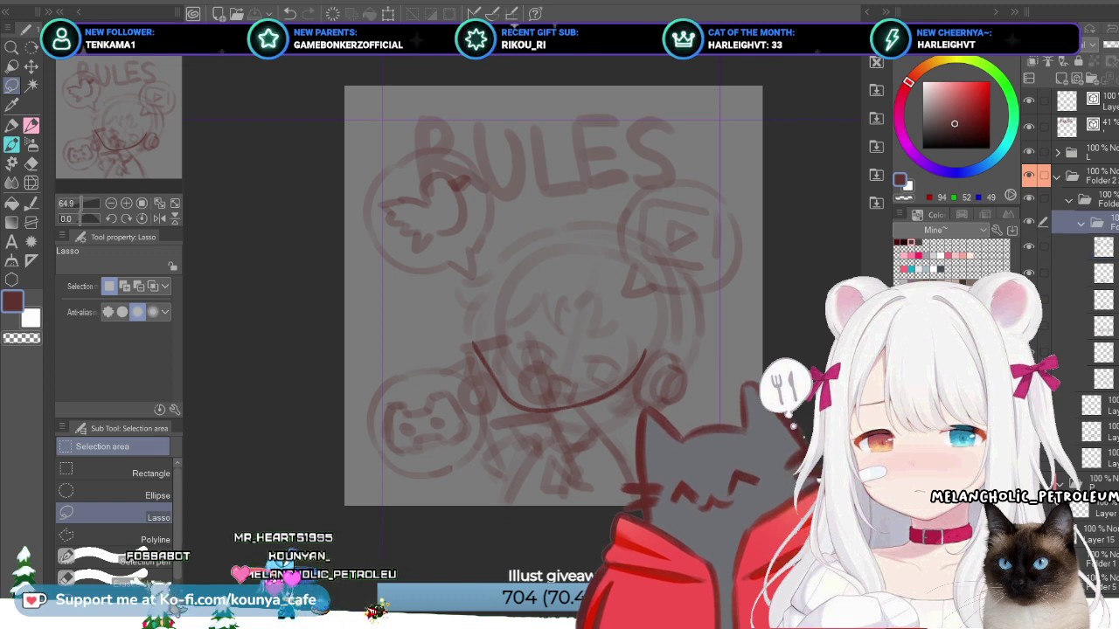
left_click(1081, 223)
left_click(1071, 200)
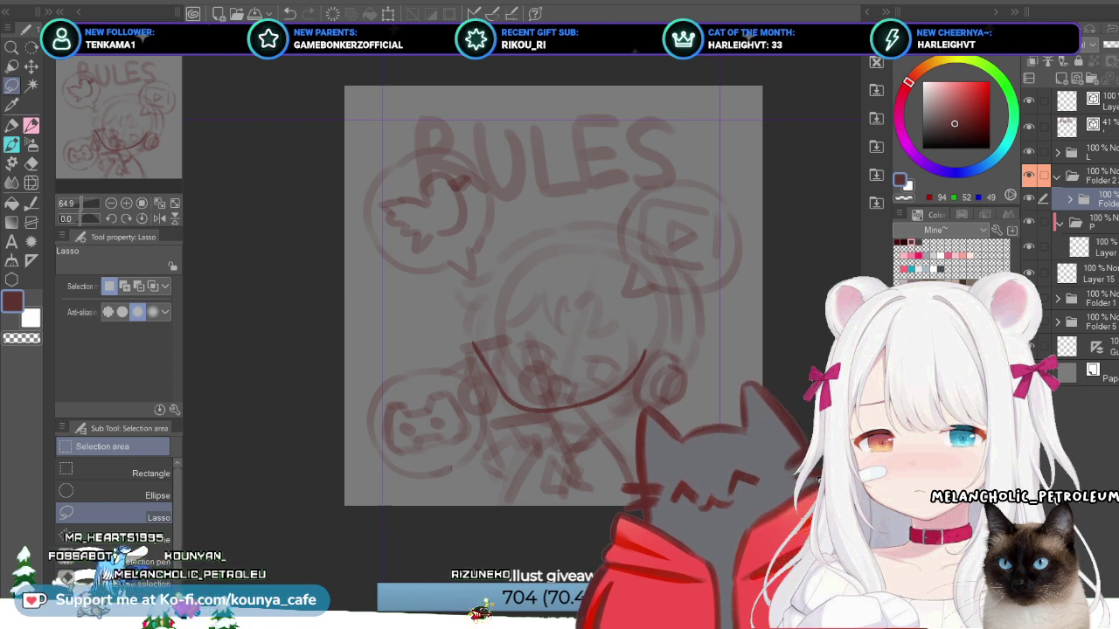
Step: Select the dark curved vector line, rotate it clockwise, scale it to 82% and fit it along the sketched character's jaw
key("p")
left_click(612, 393, "ctrl")
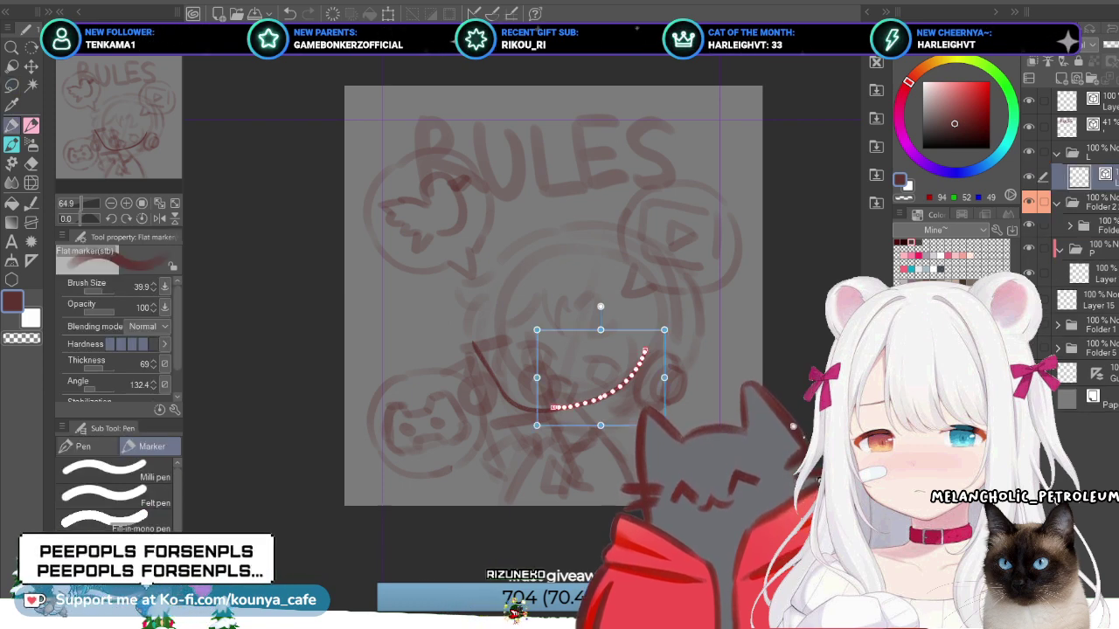
key("ctrl+t")
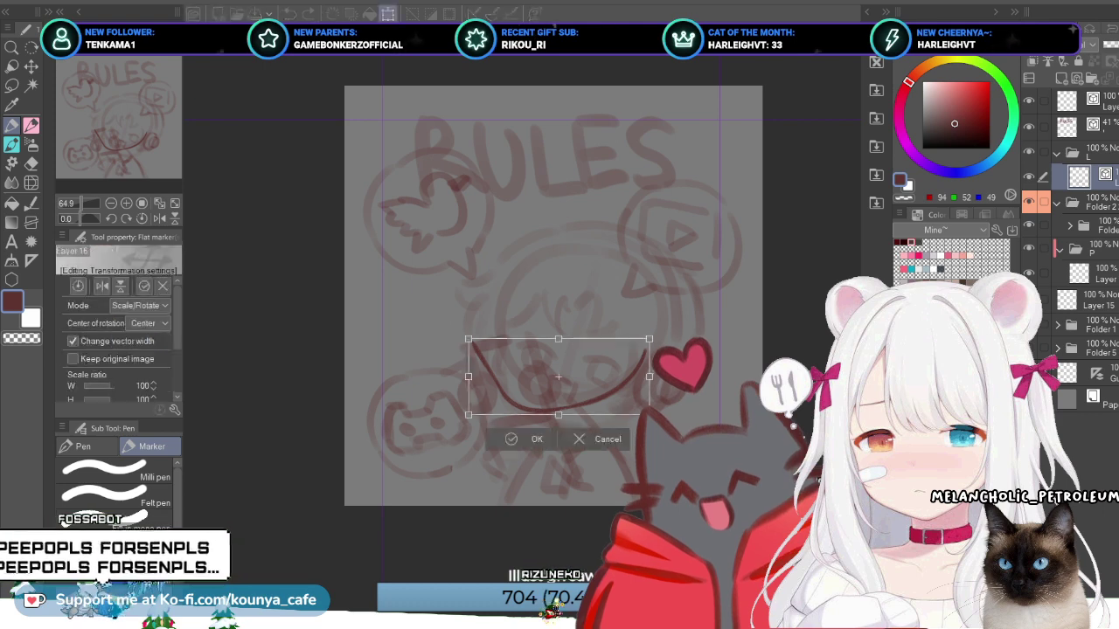
left_click_drag(673, 350, 699, 429)
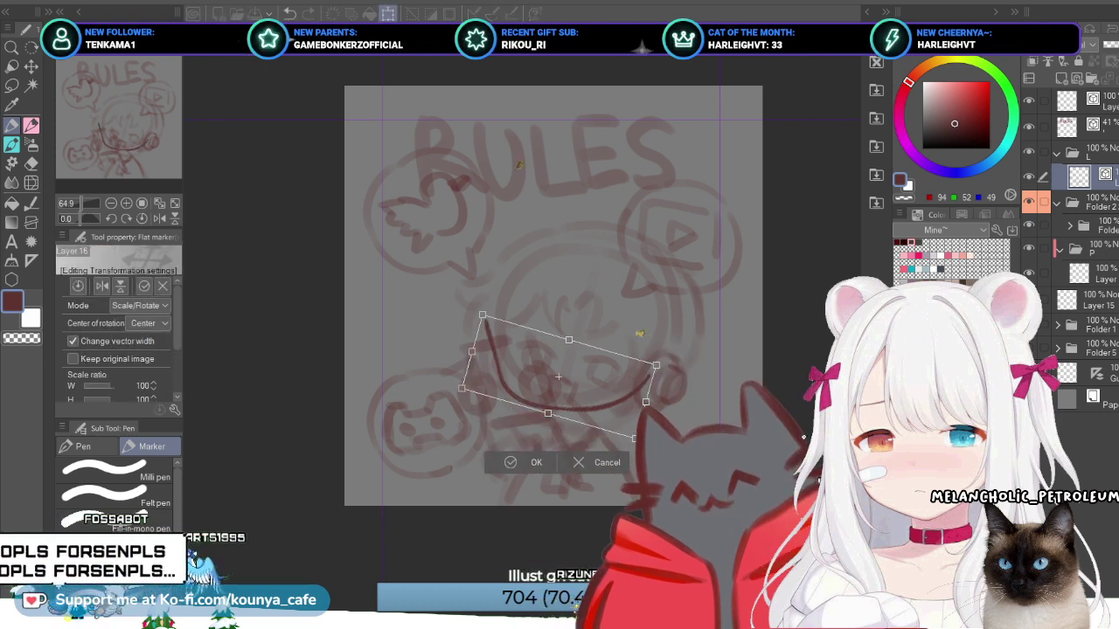
mouse_move(461, 388)
left_mouse_down()
mouse_move(482, 383)
mouse_move(483, 395)
mouse_move(483, 363)
left_mouse_up()
left_click_drag(559, 384, 539, 381)
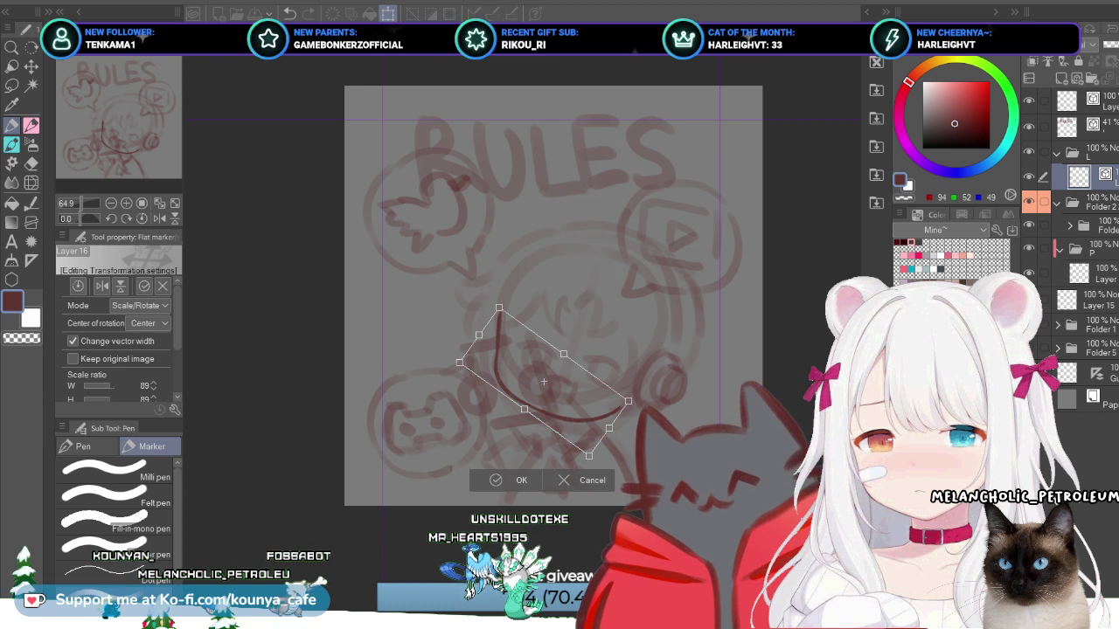
left_click_drag(499, 307, 499, 308)
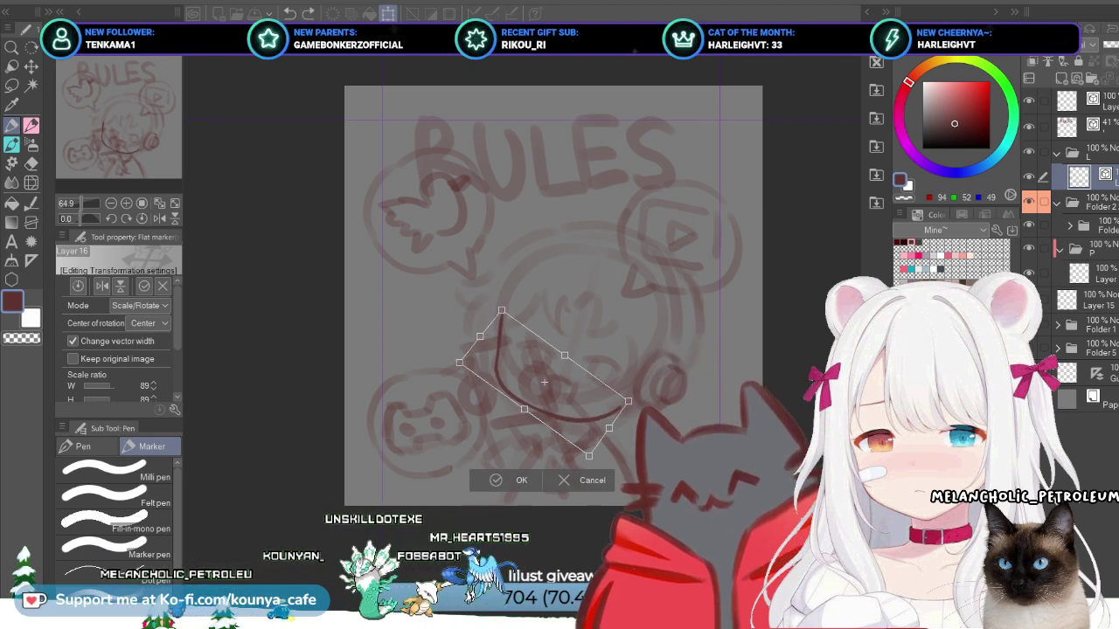
left_click_drag(503, 312, 506, 323)
mouse_move(548, 388)
left_mouse_down()
mouse_move(550, 403)
mouse_move(548, 393)
left_mouse_up()
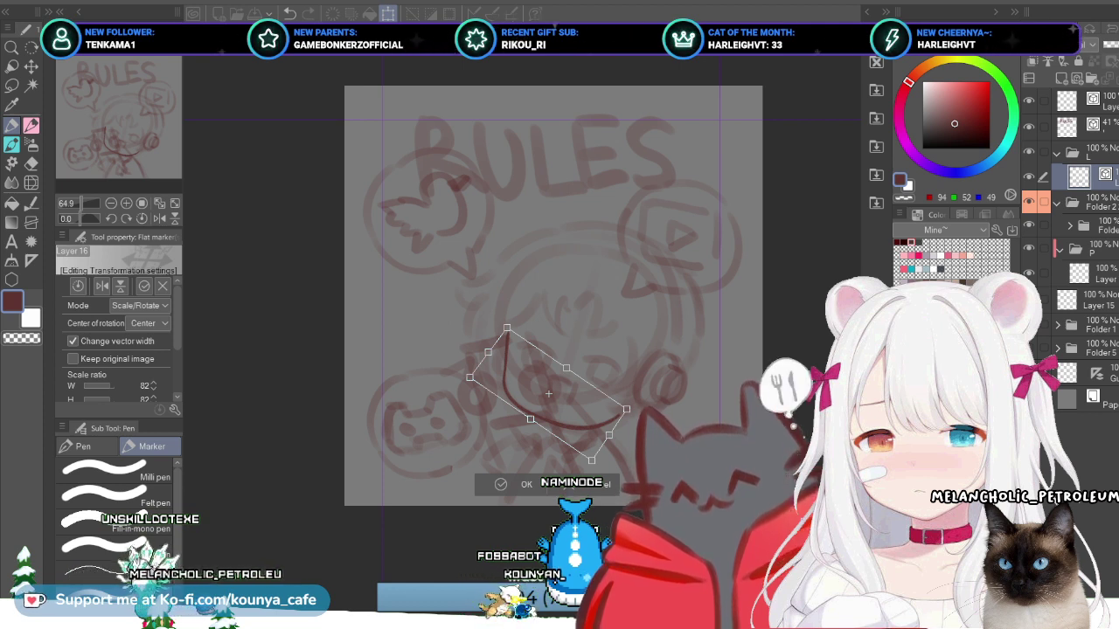
left_click_drag(548, 393, 550, 393)
key("Return")
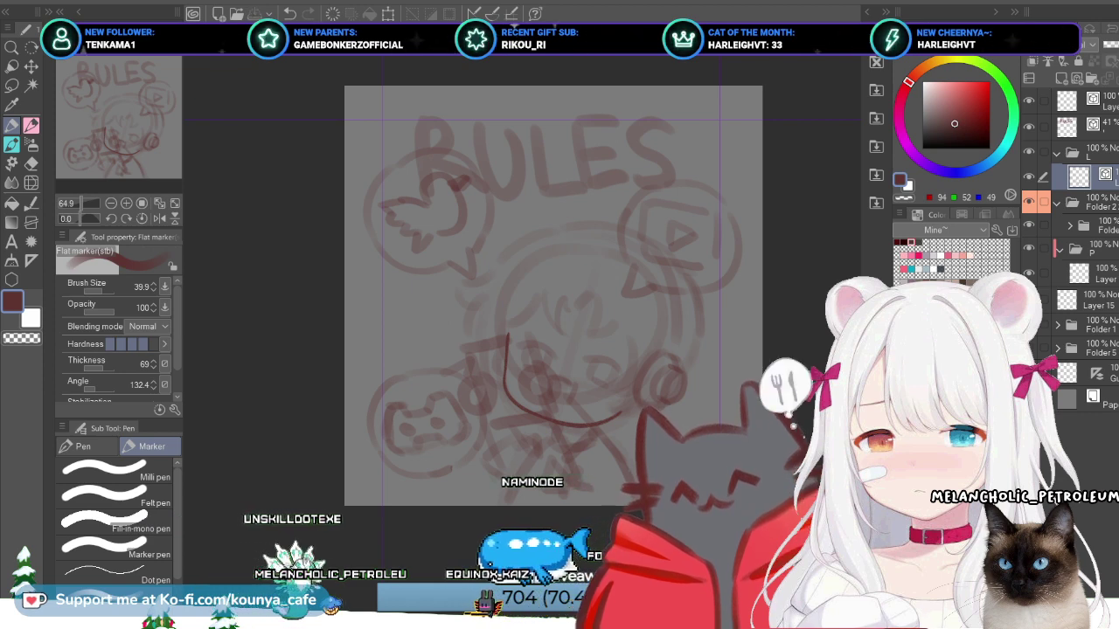
Step: Stretch the jaw curve's lower corners outward to about 103% width so it follows the face outline
key("ctrl+t")
left_click_drag(500, 430, 498, 431)
left_click_drag(623, 430, 632, 426)
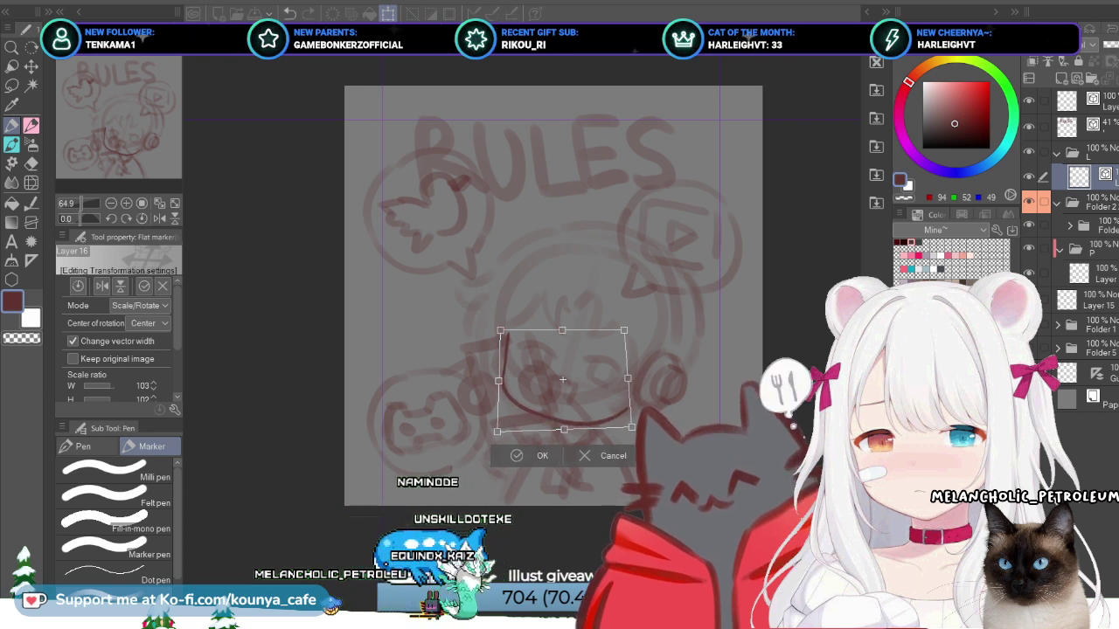
key("Return")
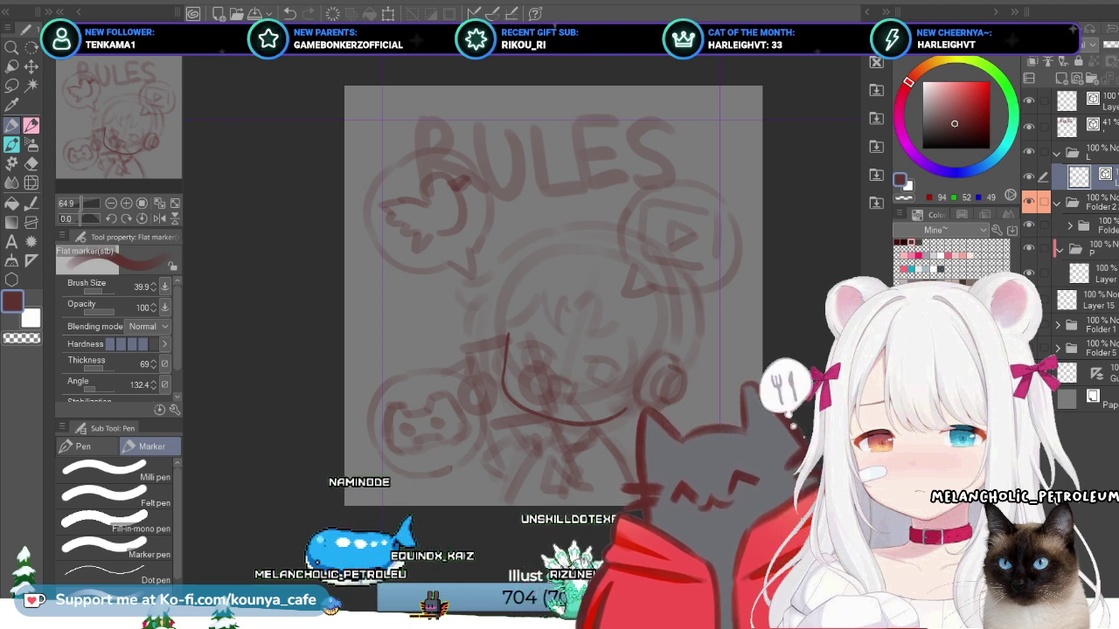
Step: Letter the title SOCIALS over the faded RULES heading on the topmost layer with an enlarged flat marker, about 55 to 60 in size
left_click(1079, 127)
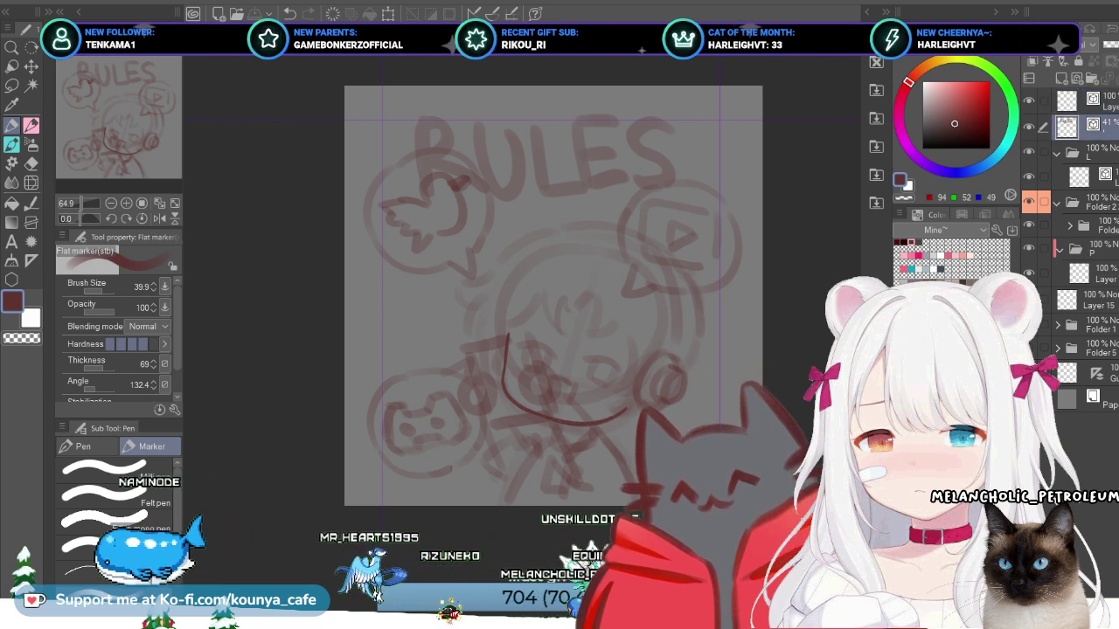
key("alt+bracketright")
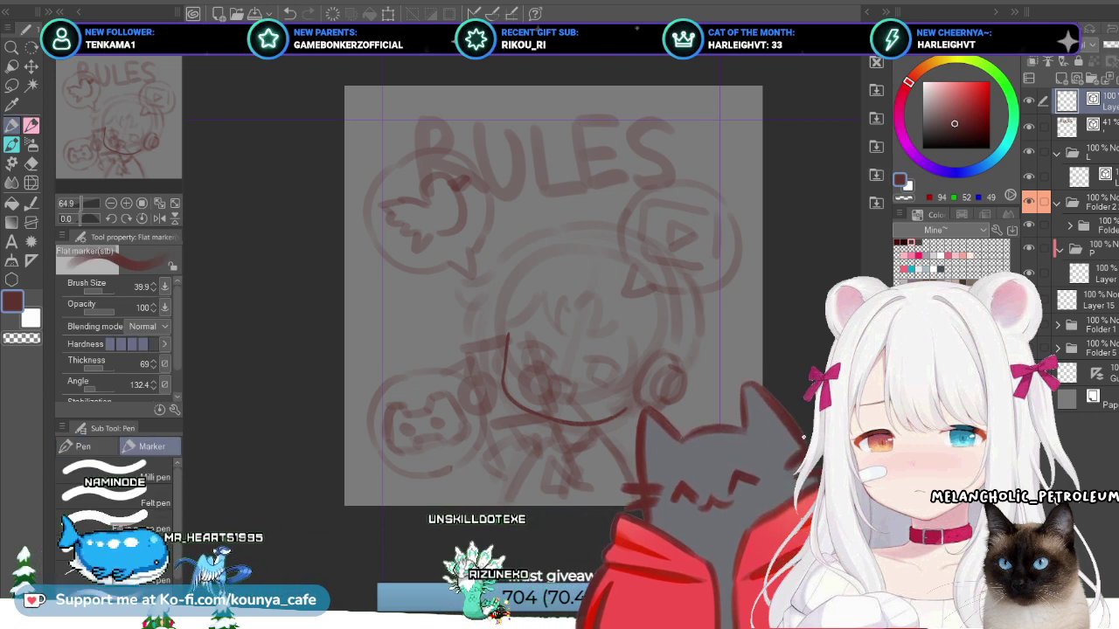
key("bracketright")
key("bracketright")
mouse_move(447, 143)
left_mouse_down()
mouse_move(420, 139)
mouse_move(450, 168)
mouse_move(412, 184)
left_mouse_up()
mouse_move(475, 129)
left_mouse_down()
mouse_move(478, 180)
mouse_move(482, 133)
mouse_move(525, 146)
mouse_move(530, 134)
mouse_move(504, 156)
mouse_move(549, 180)
left_mouse_up()
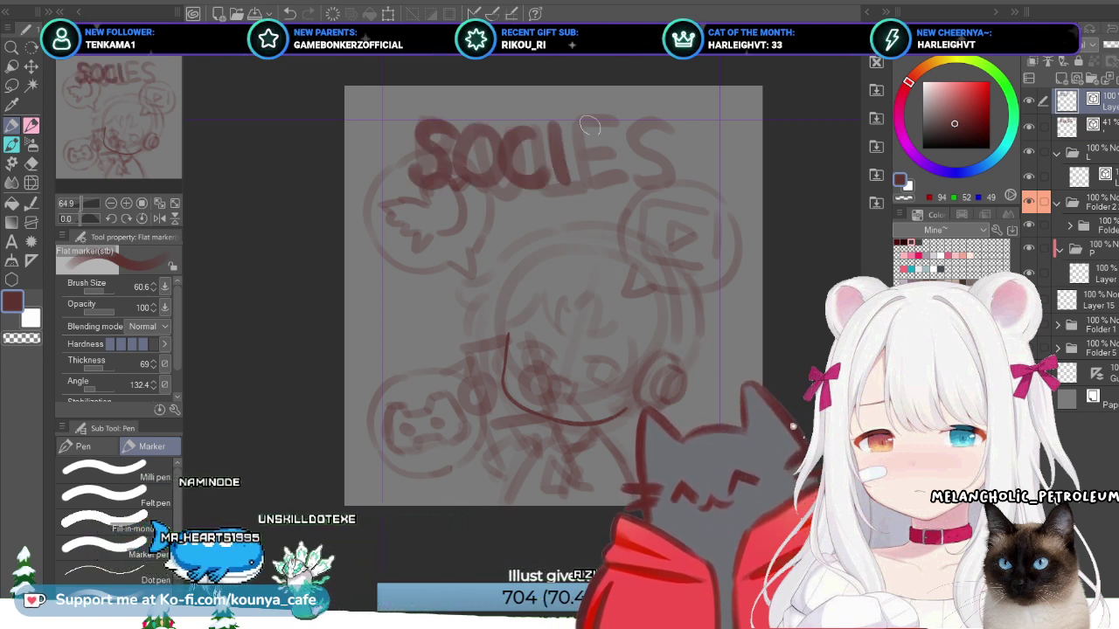
left_click_drag(584, 130, 573, 174)
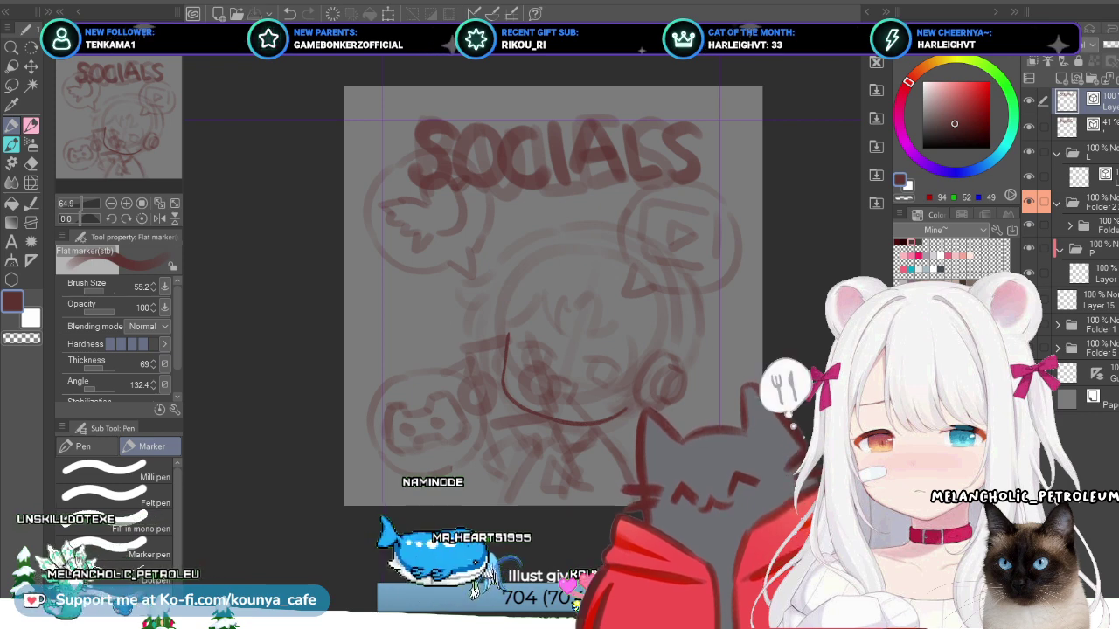
Step: Delete the faded 41% opacity layer with the old RULES title
left_click(1084, 126)
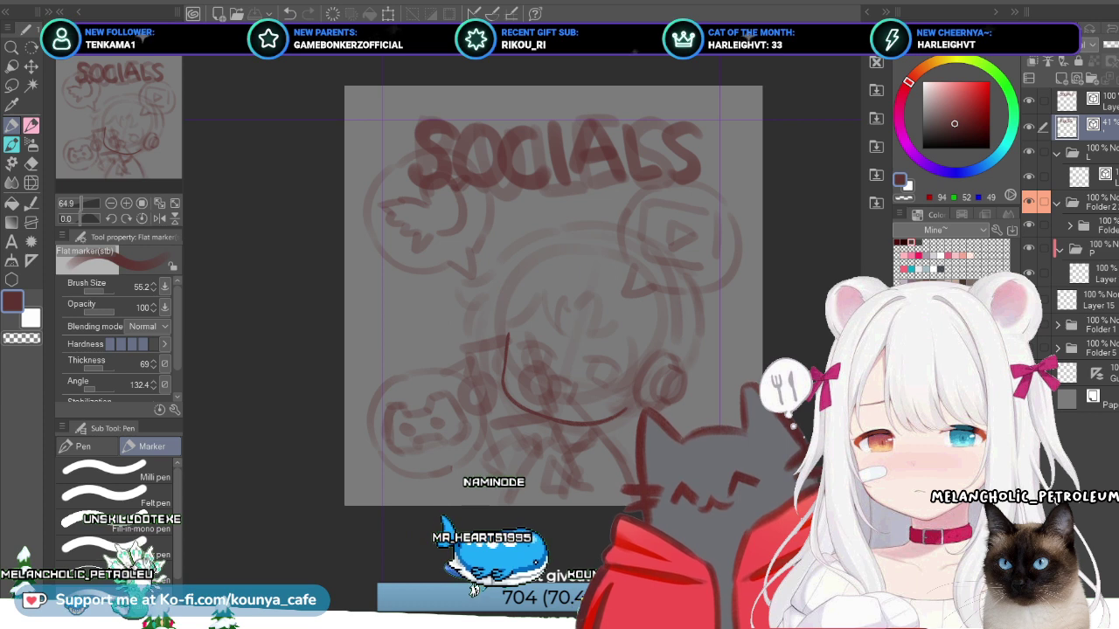
left_click(1084, 99)
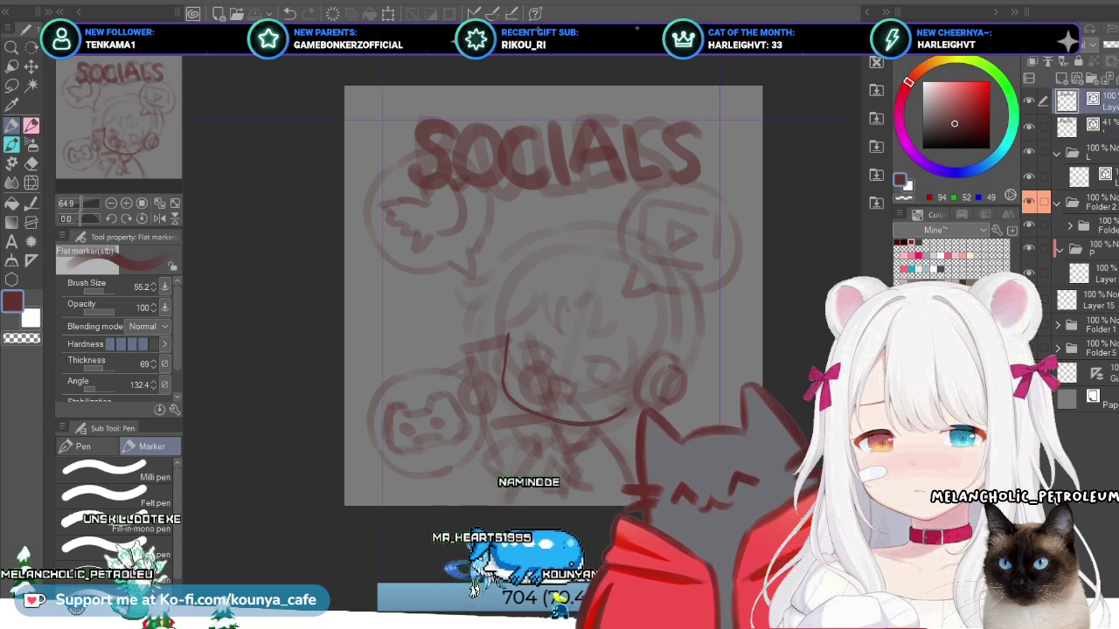
left_click(1084, 127)
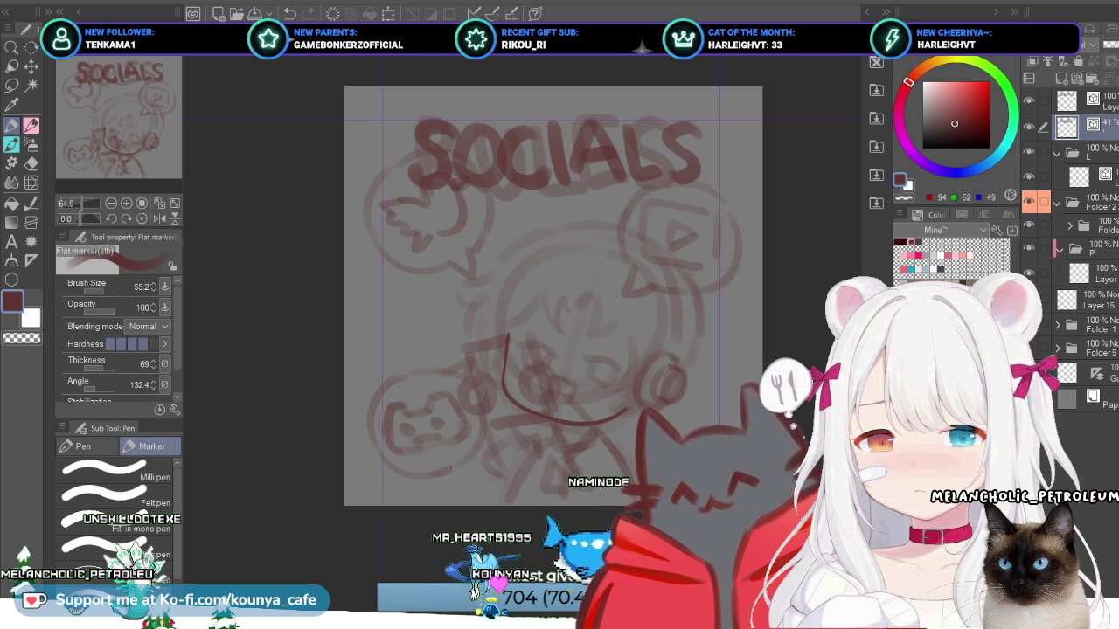
key("Delete")
Step: Enlarge the SOCIALS lettering to 102%, nudge it left, and collapse the jaw curve's folder, leaving the title layer active
left_click(1084, 98)
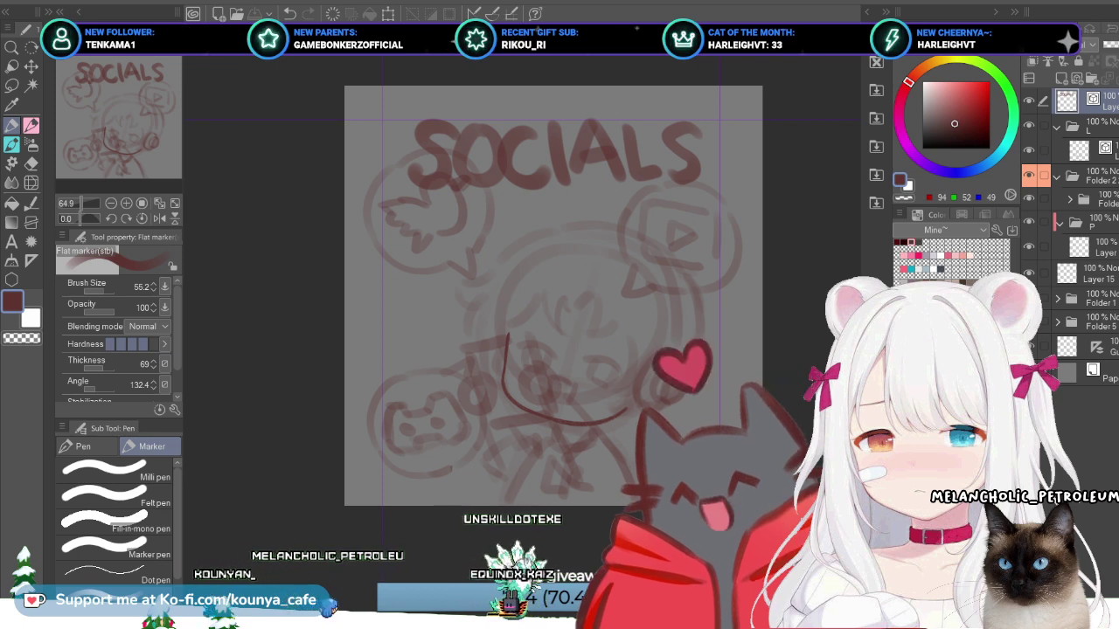
key("ctrl+t")
left_click_drag(706, 193, 709, 193)
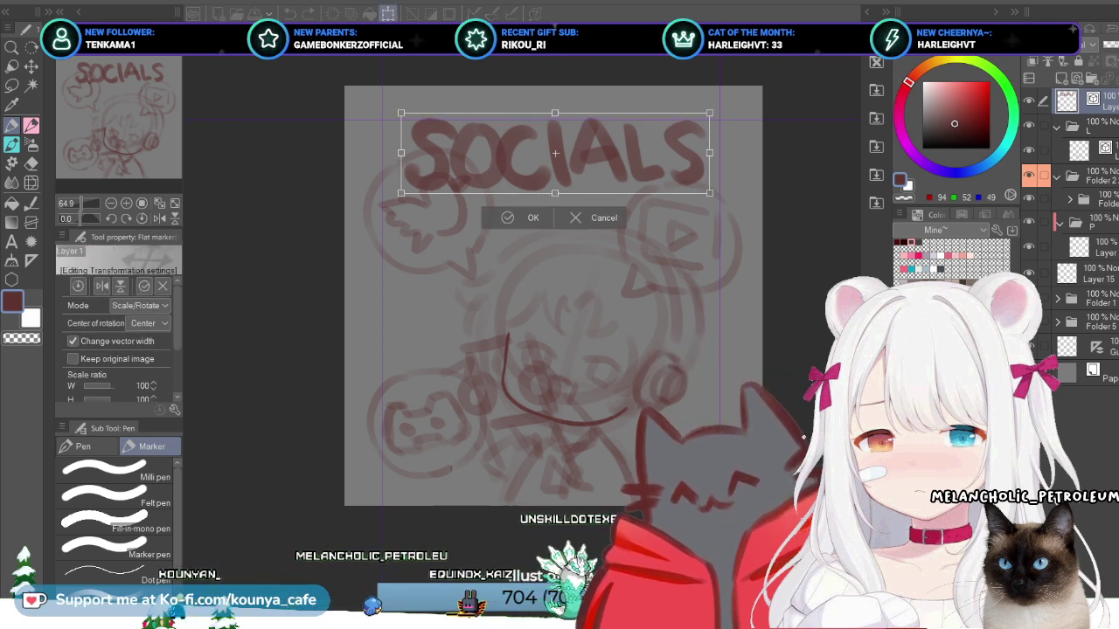
left_click_drag(555, 153, 552, 153)
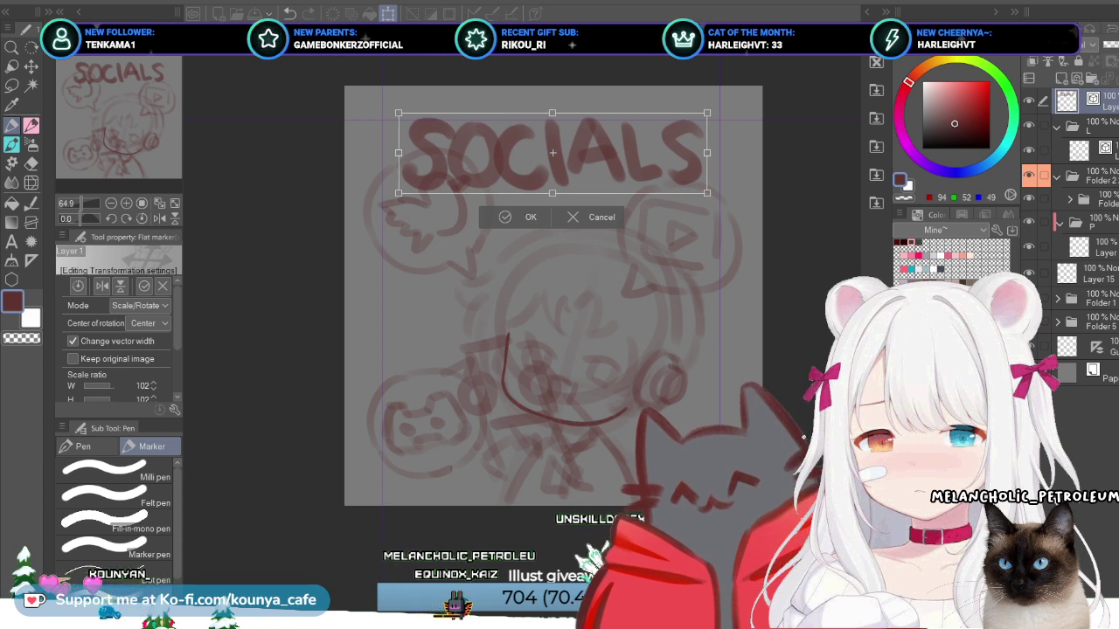
key("Return")
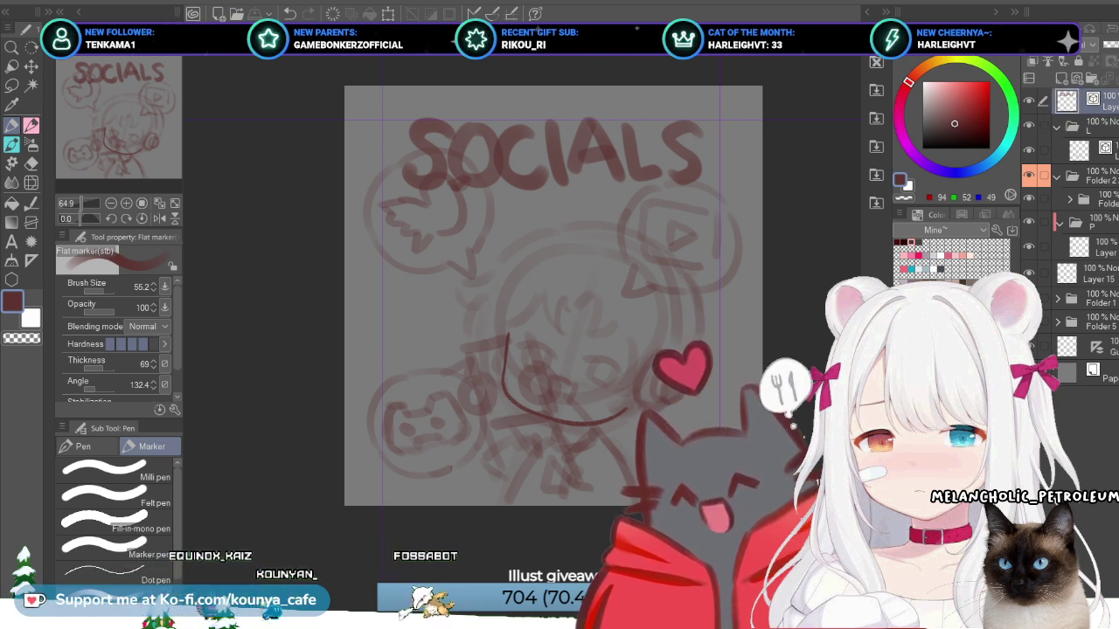
left_click(1056, 126)
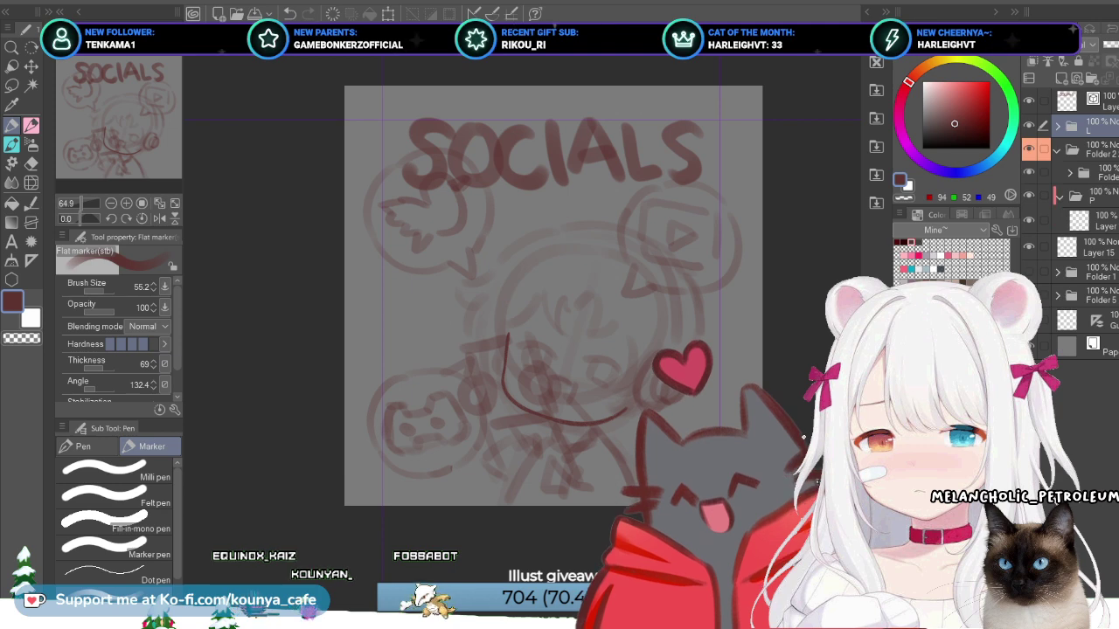
left_click(1068, 99)
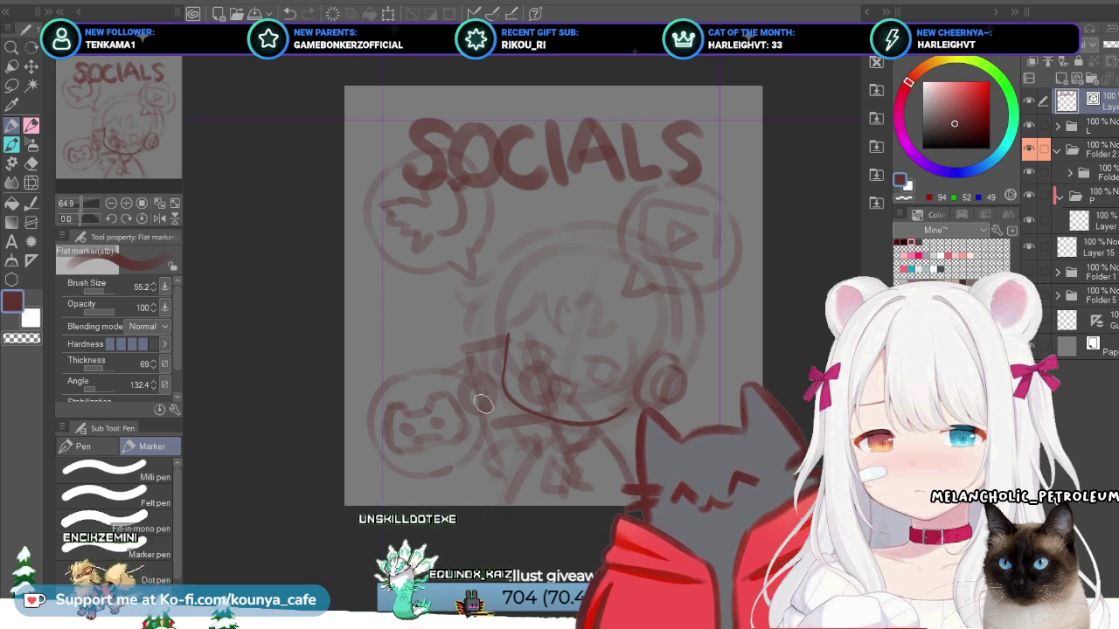
left_click(1083, 247)
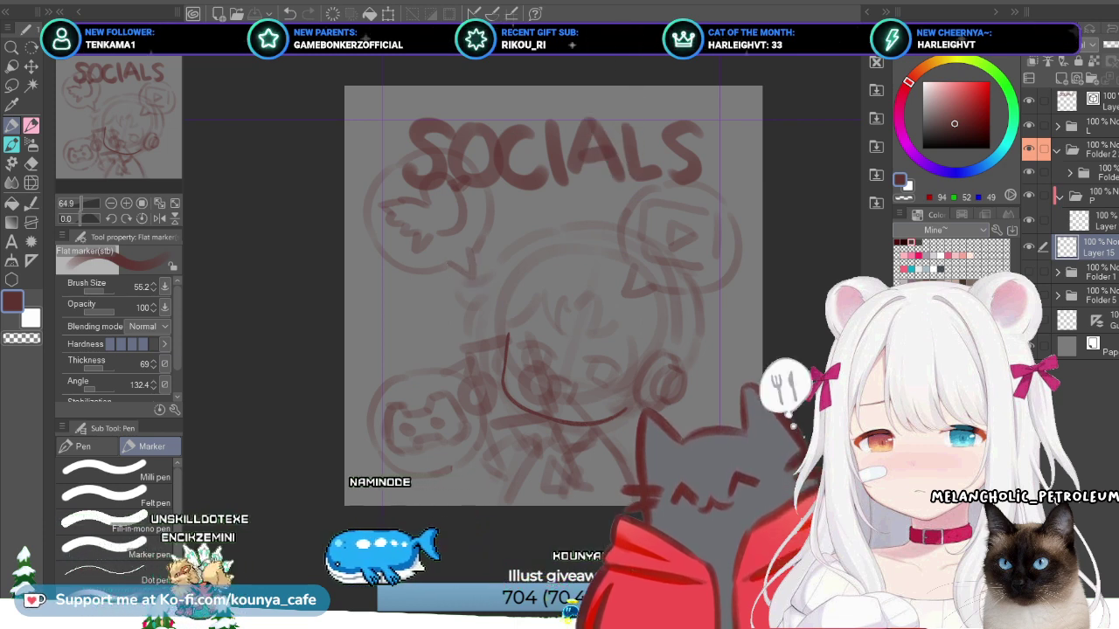
left_click(1083, 125)
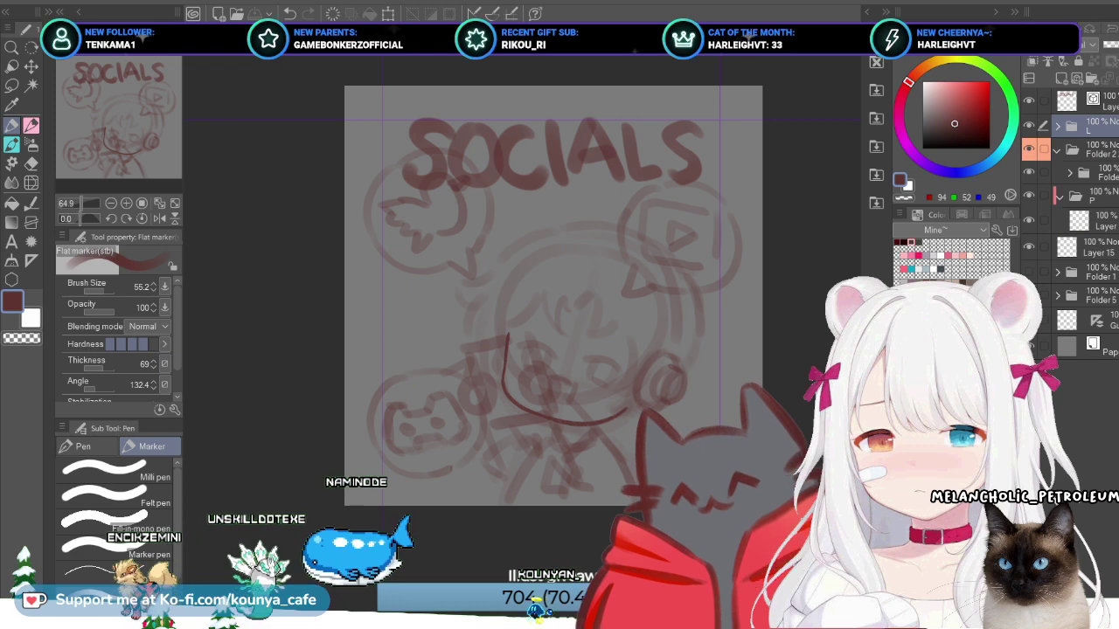
left_click(1084, 99)
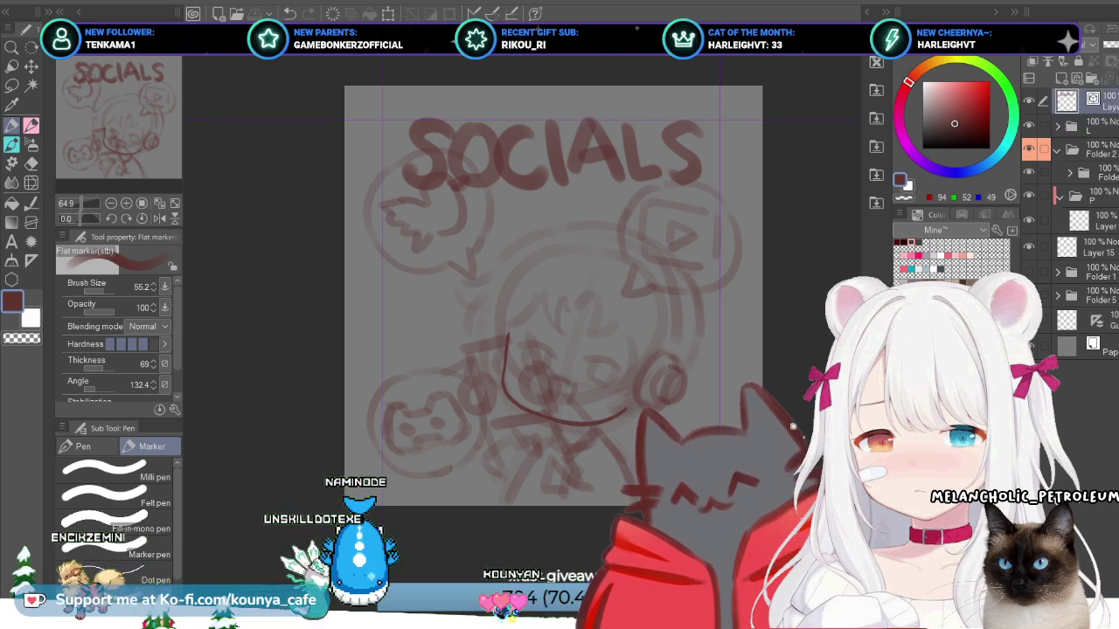
left_click(1084, 149)
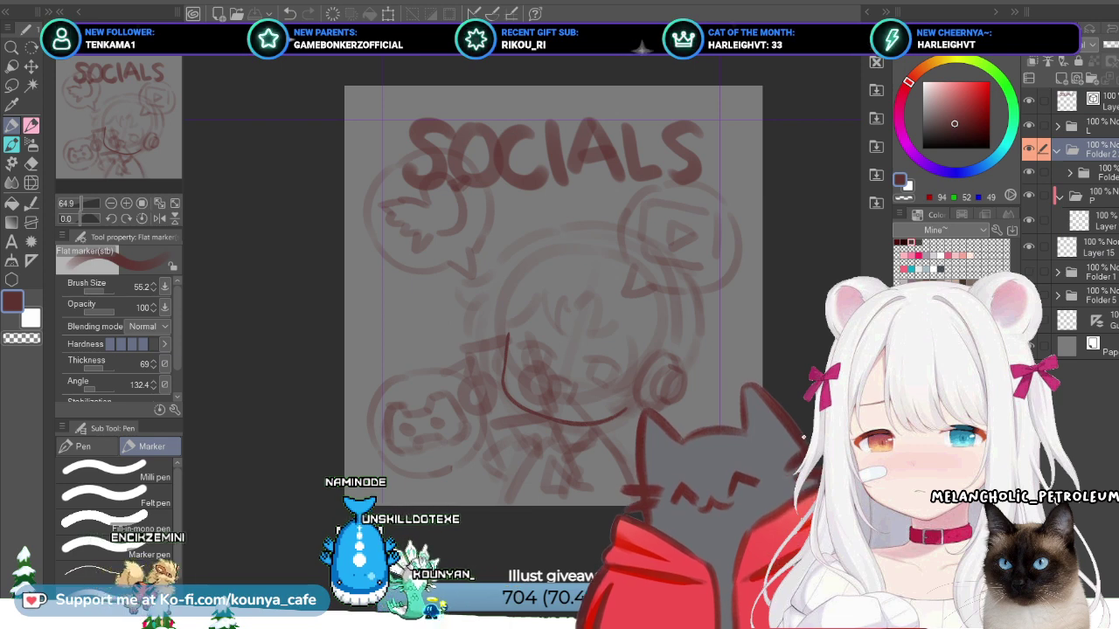
Step: Look through the open RULES, SETUP, MILESTONE, CODASHOP, ABOUT and ARTIST CORNER panels, ending on the wide overview sheet with the handwritten headings
key("ctrl+Tab")
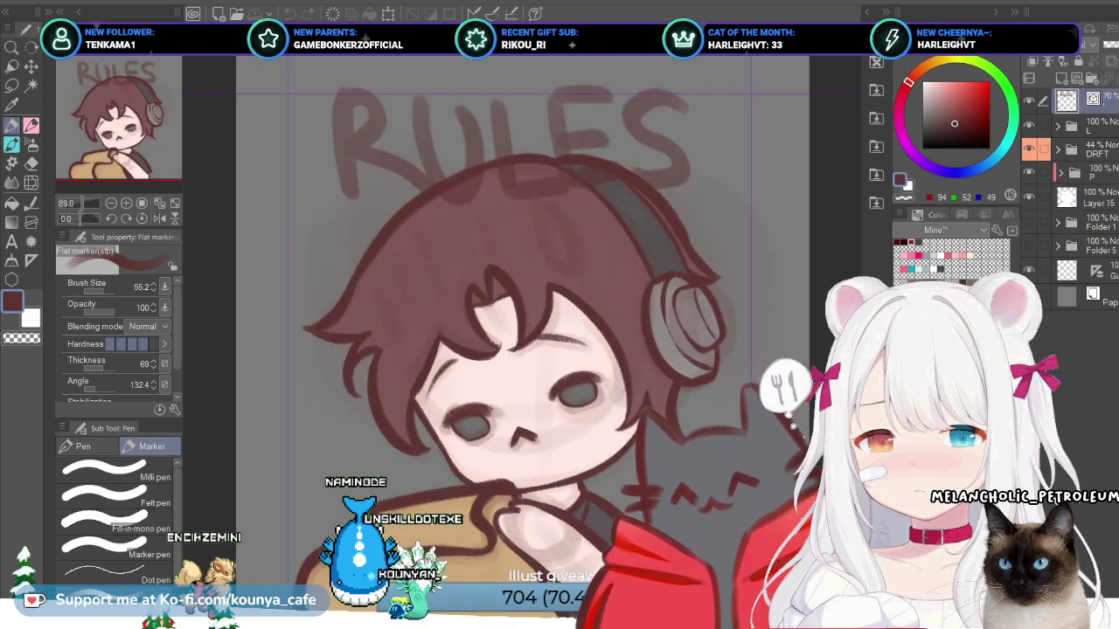
key("ctrl+Tab")
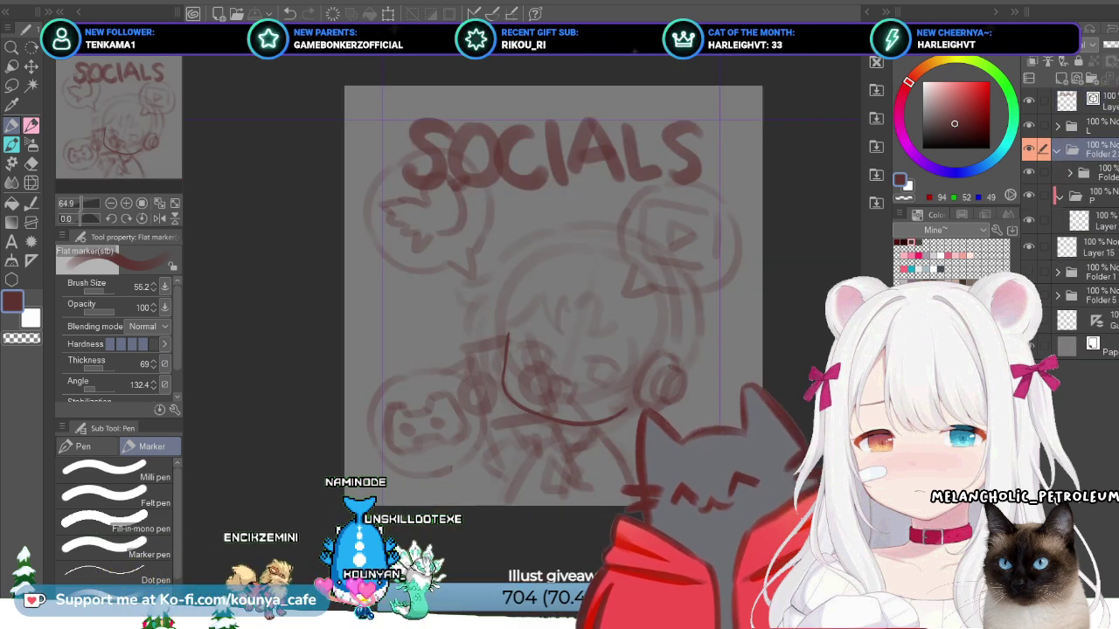
key("ctrl+Tab")
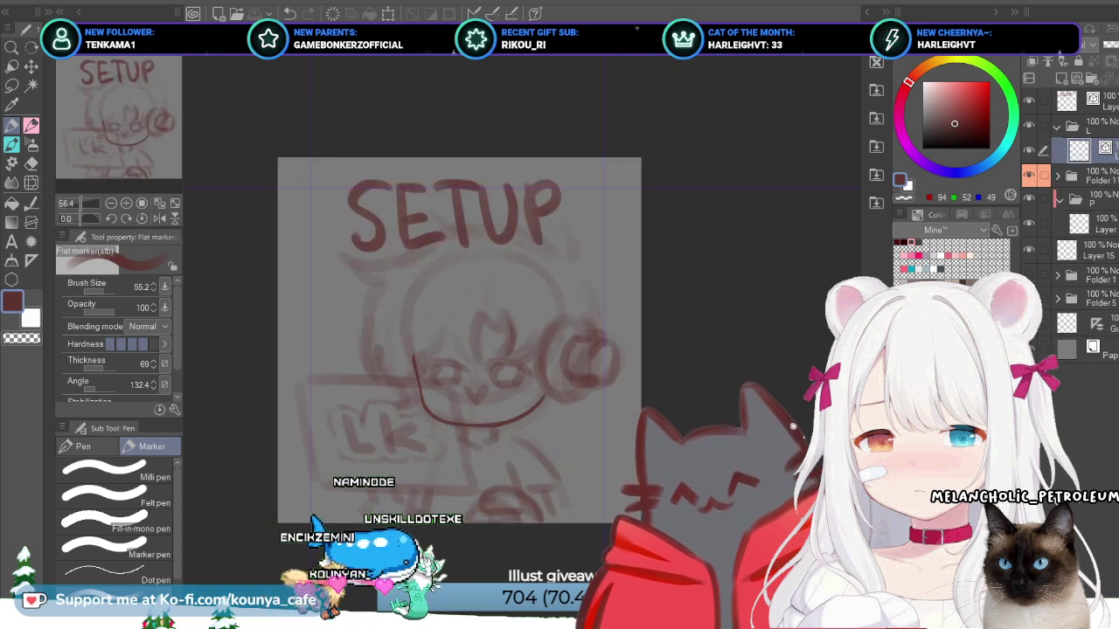
key("ctrl+Tab")
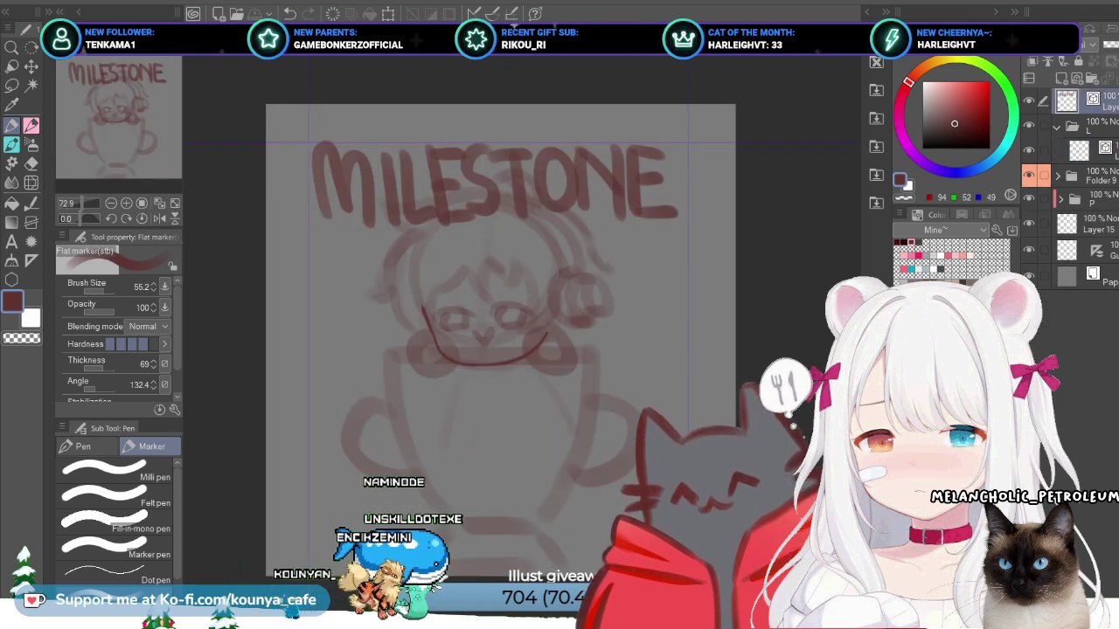
key("ctrl+Tab")
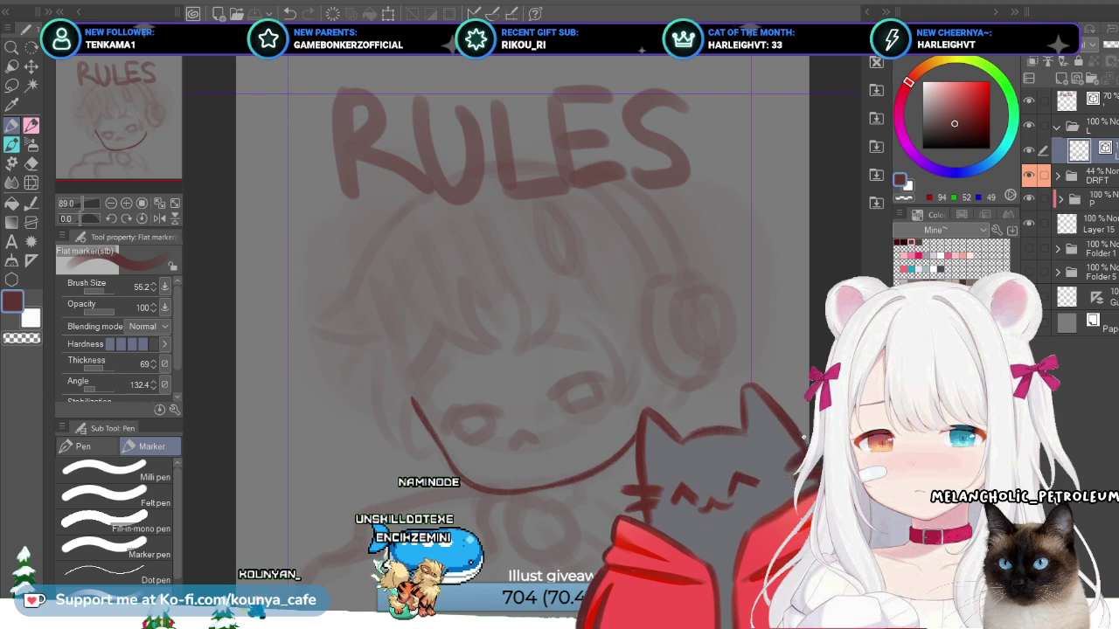
key("ctrl+Tab")
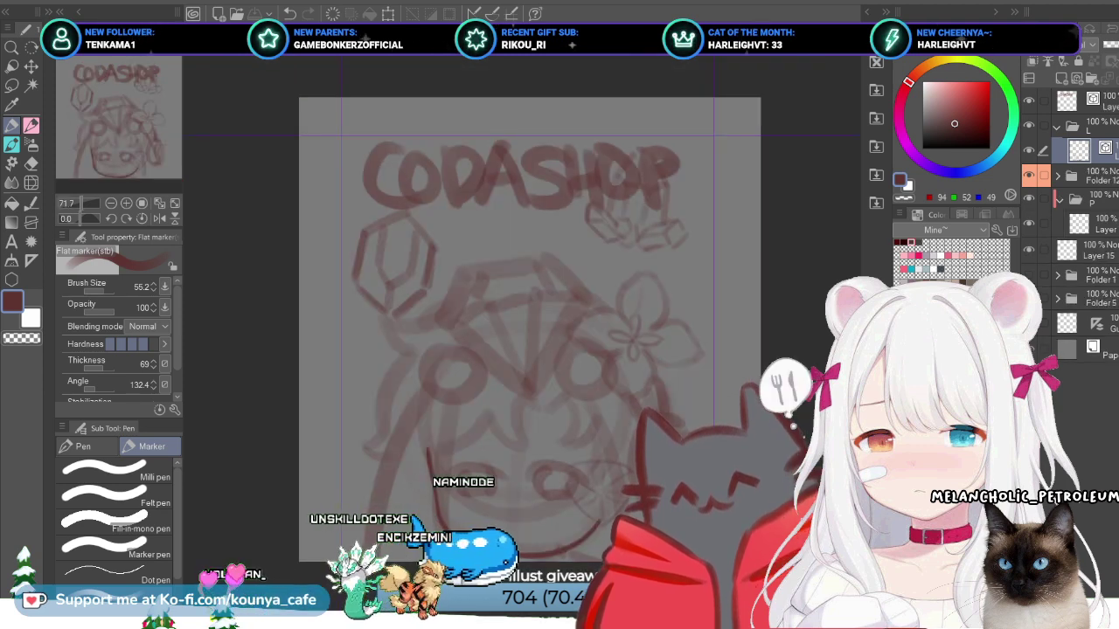
key("ctrl+Tab")
key("ctrl+Tab")
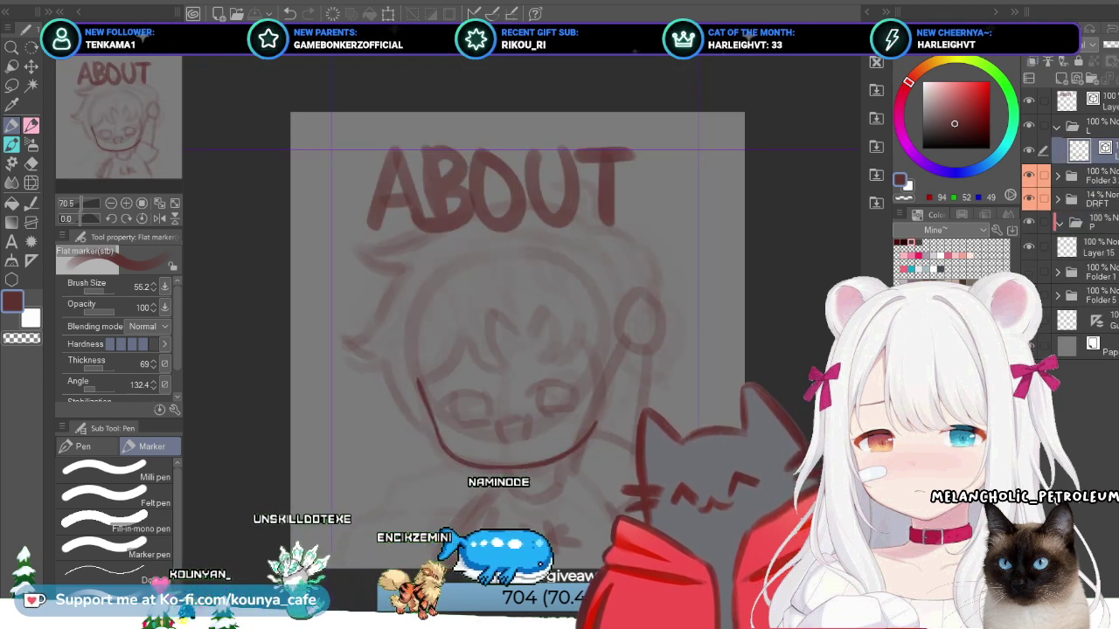
key("ctrl+Tab")
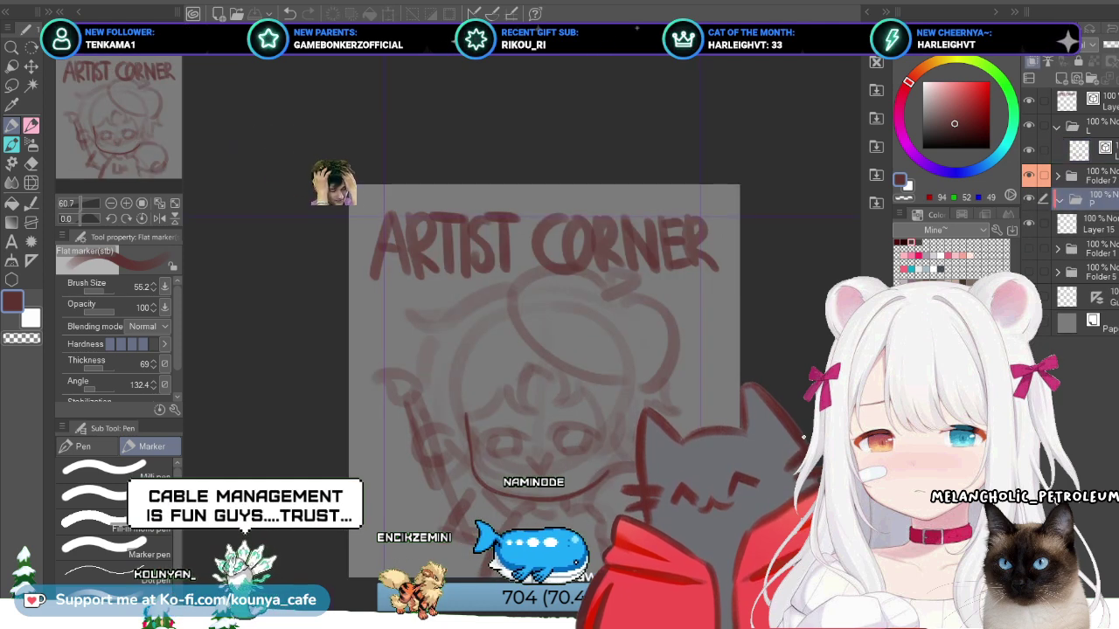
key("ctrl+Tab")
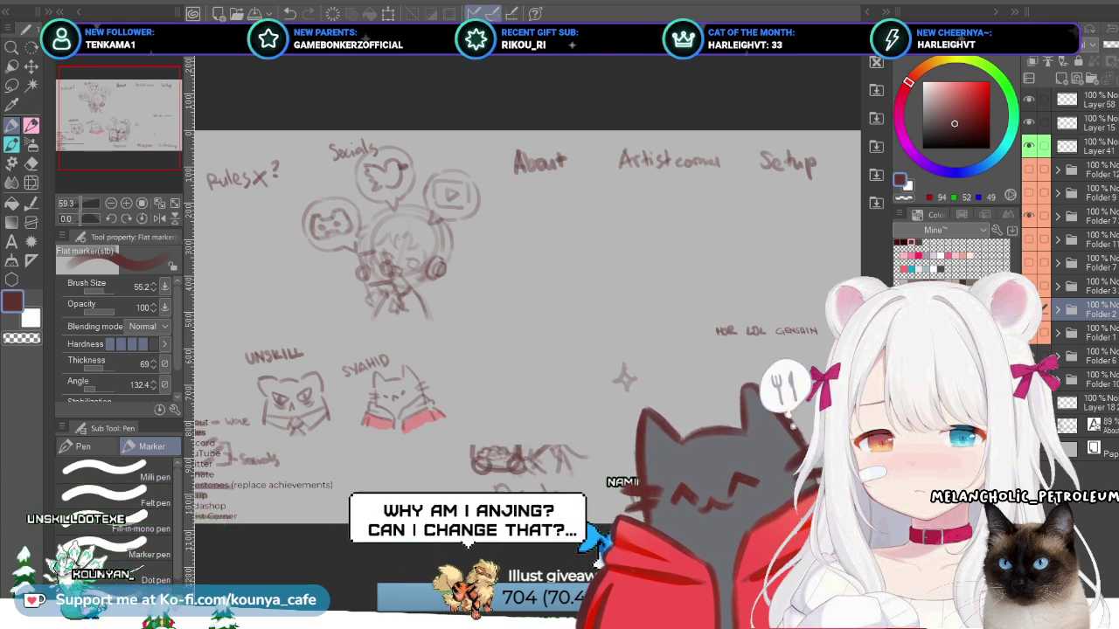
Step: Try the overview sheet without the Socials chibi and its icon bubbles, and restore them
key("Delete")
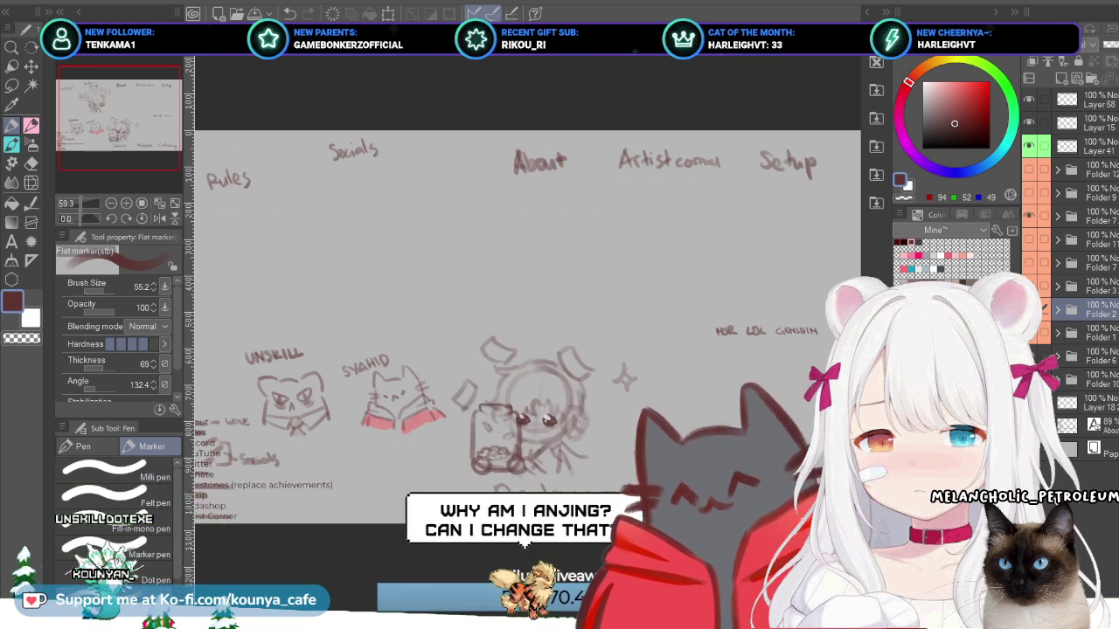
key("ctrl+z")
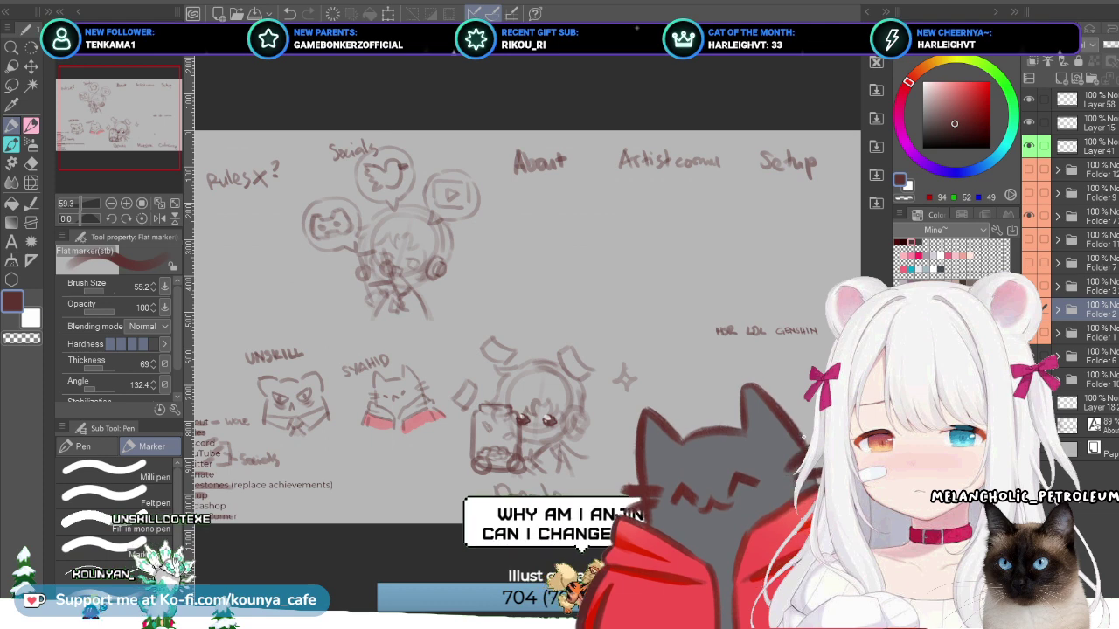
Step: Shift the two animal mascot sketches in Folder 6 and Folder 10 to the left and shrink them together to 87%
left_click(1083, 355)
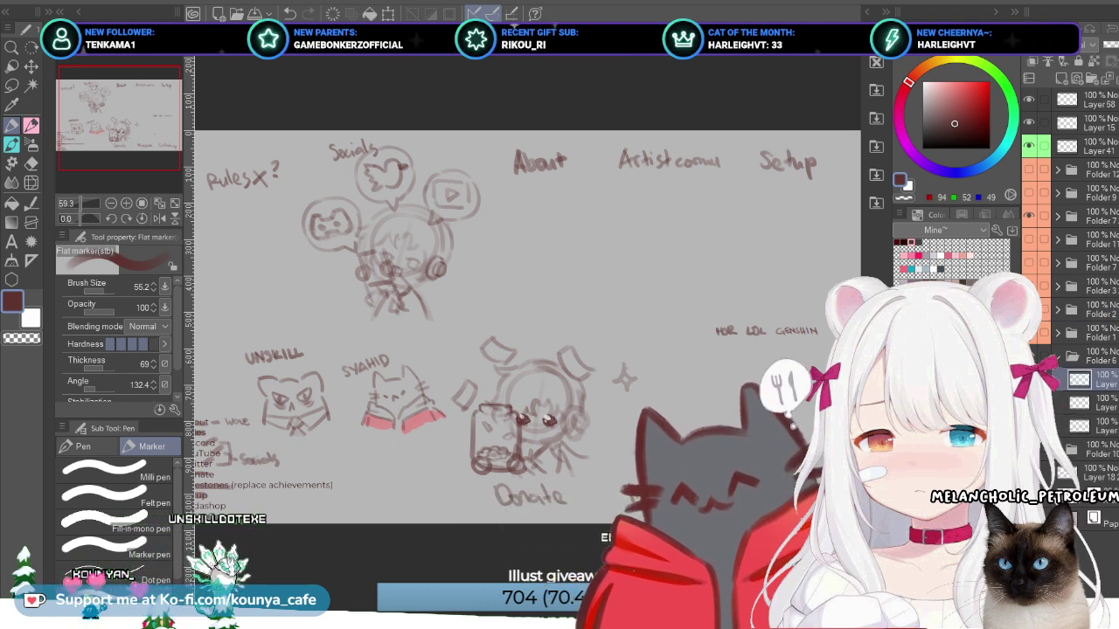
left_click(1059, 356)
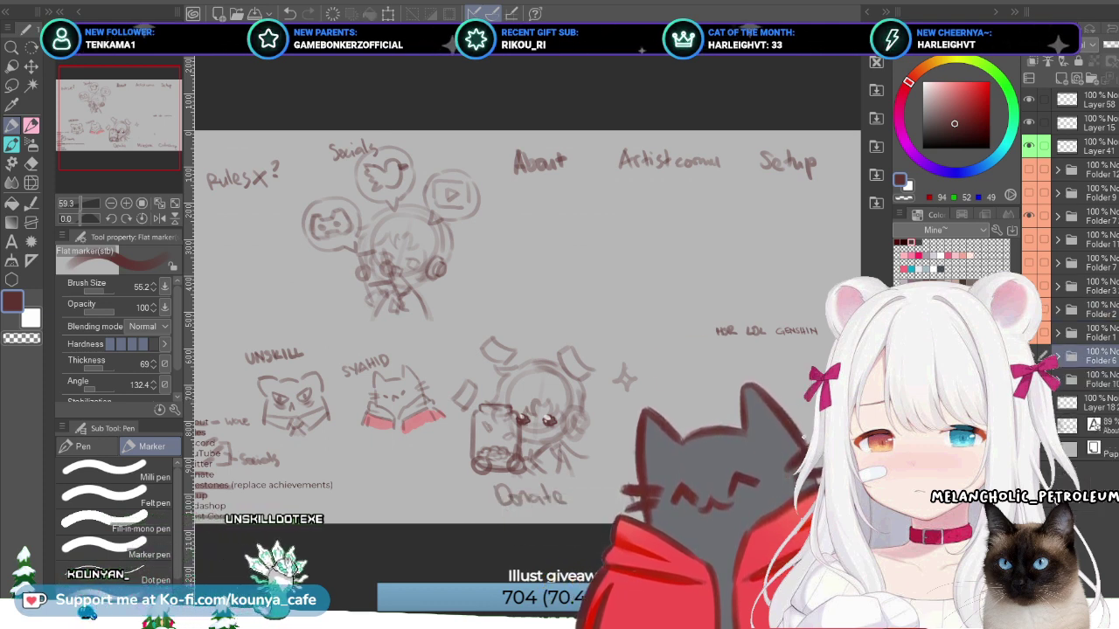
key("ctrl+t")
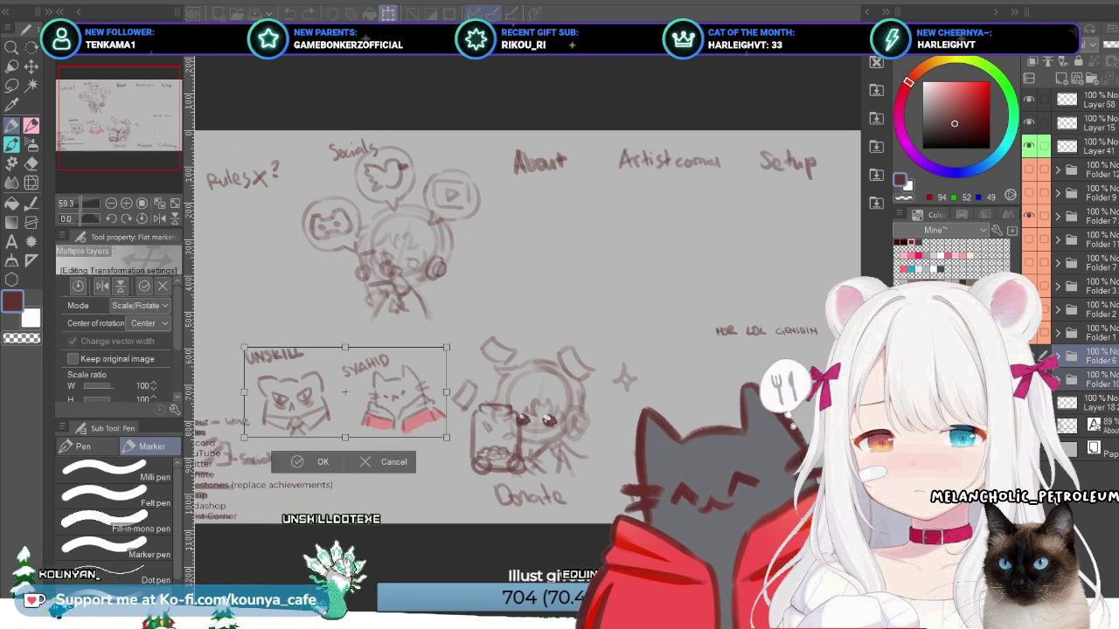
left_click_drag(337, 382, 302, 389)
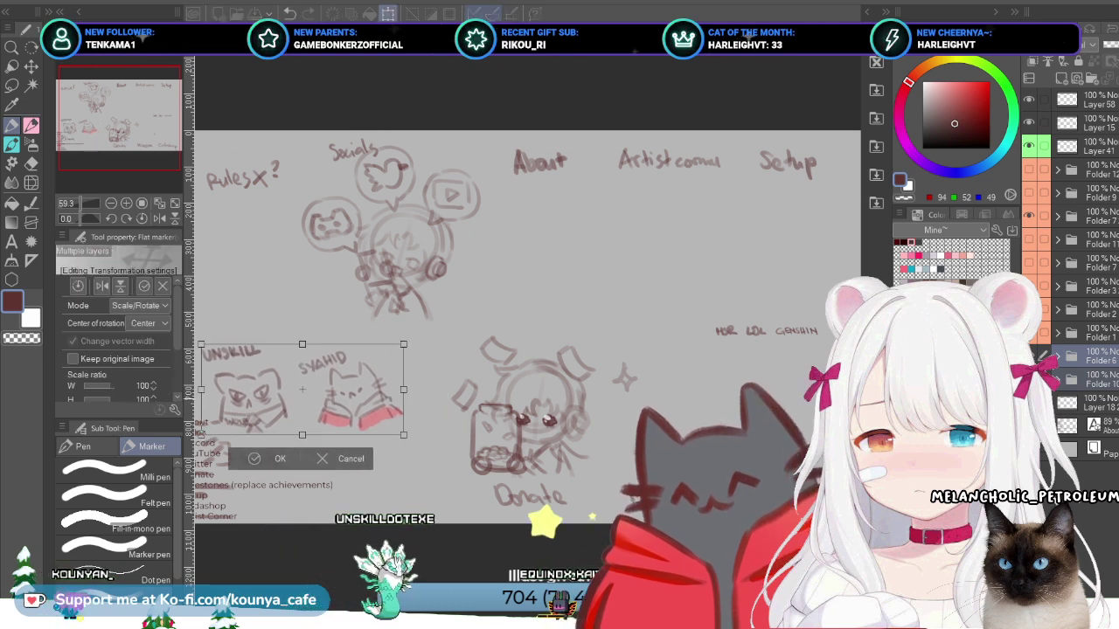
left_click_drag(404, 434, 399, 433)
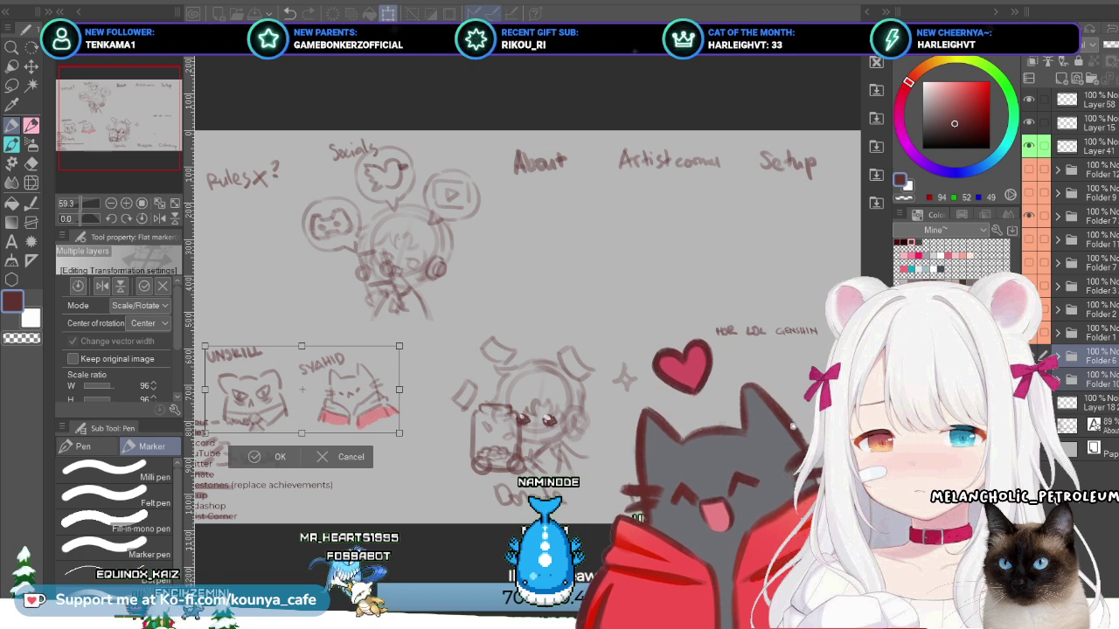
left_click_drag(399, 432, 382, 425)
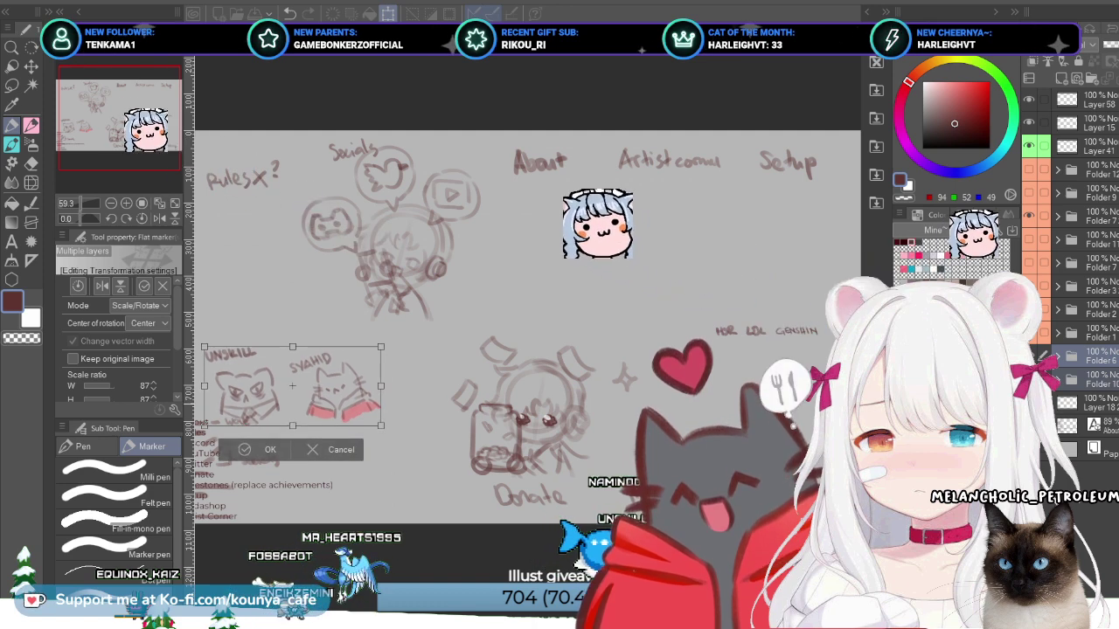
key("Return")
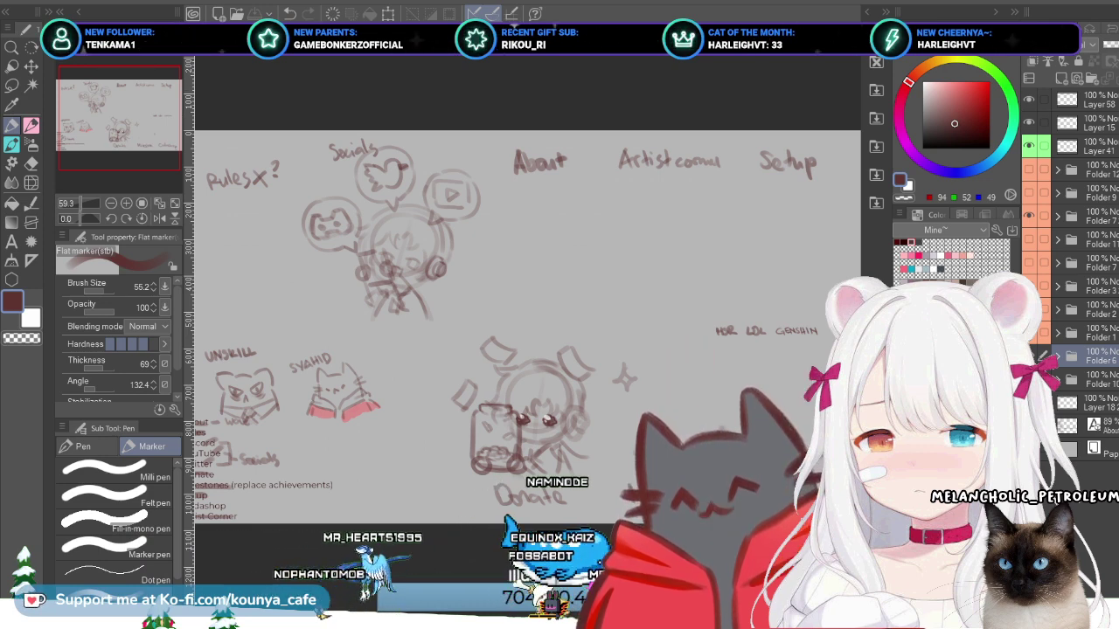
left_click(1083, 216)
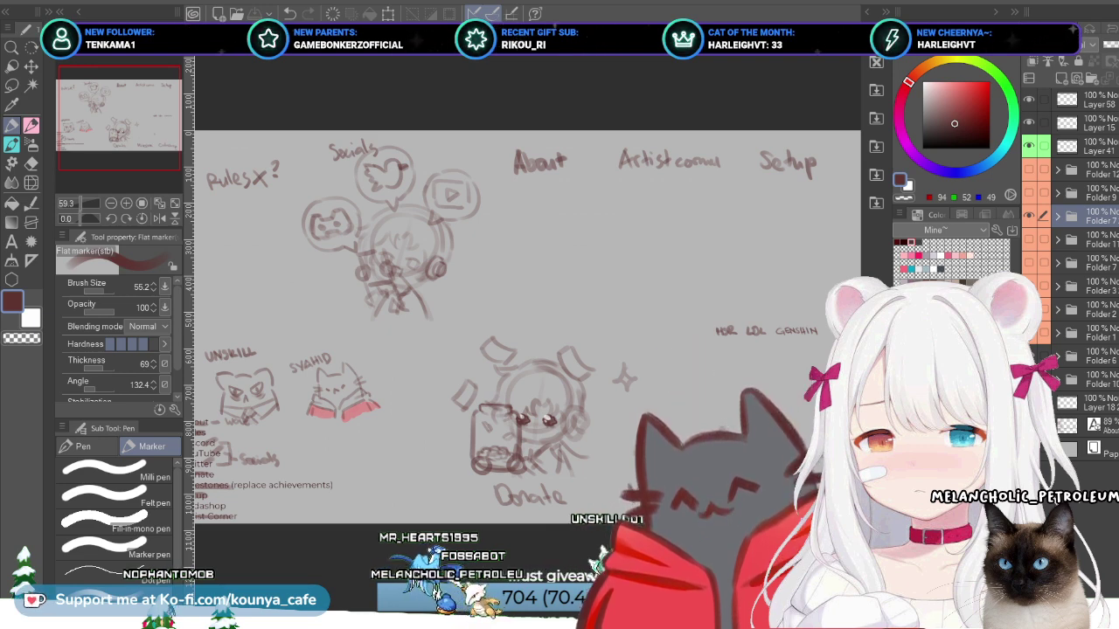
left_click(1084, 145)
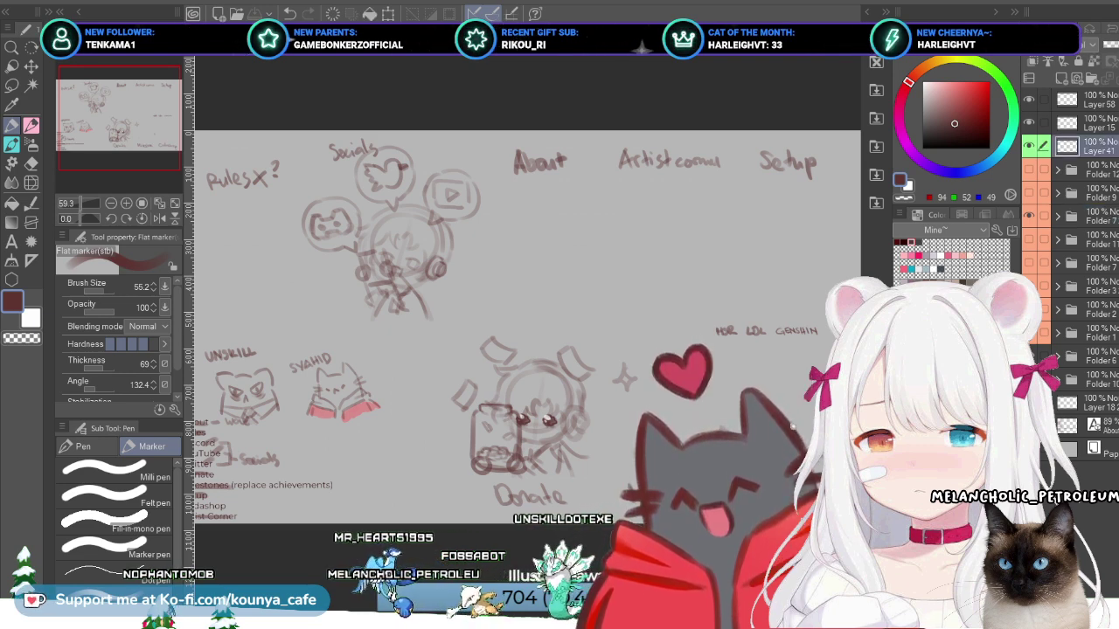
left_click(1084, 216)
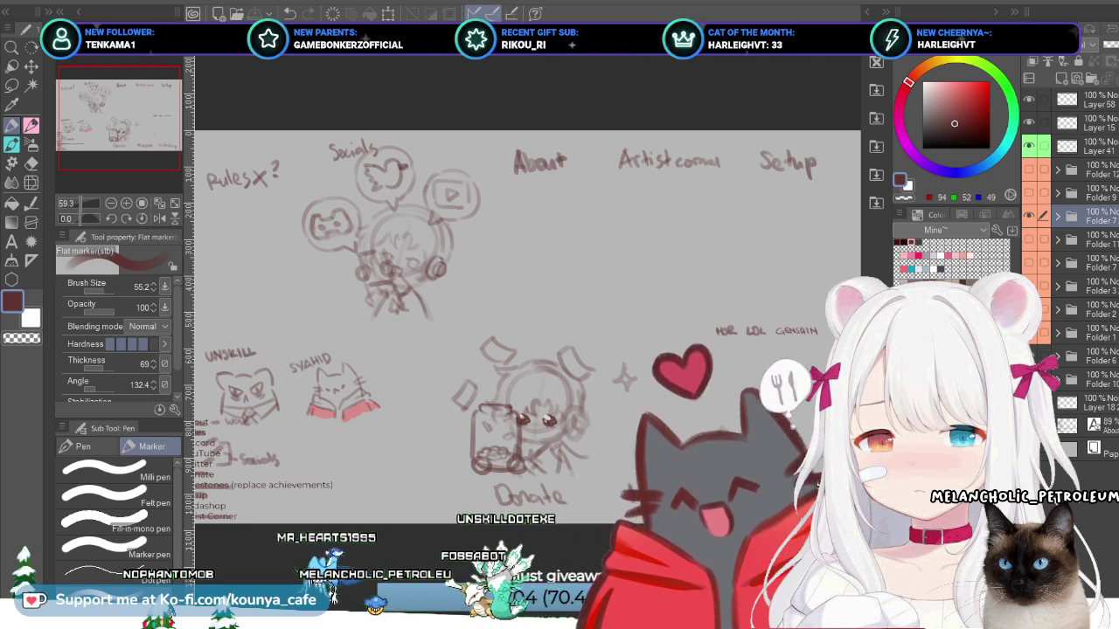
left_click(1084, 145)
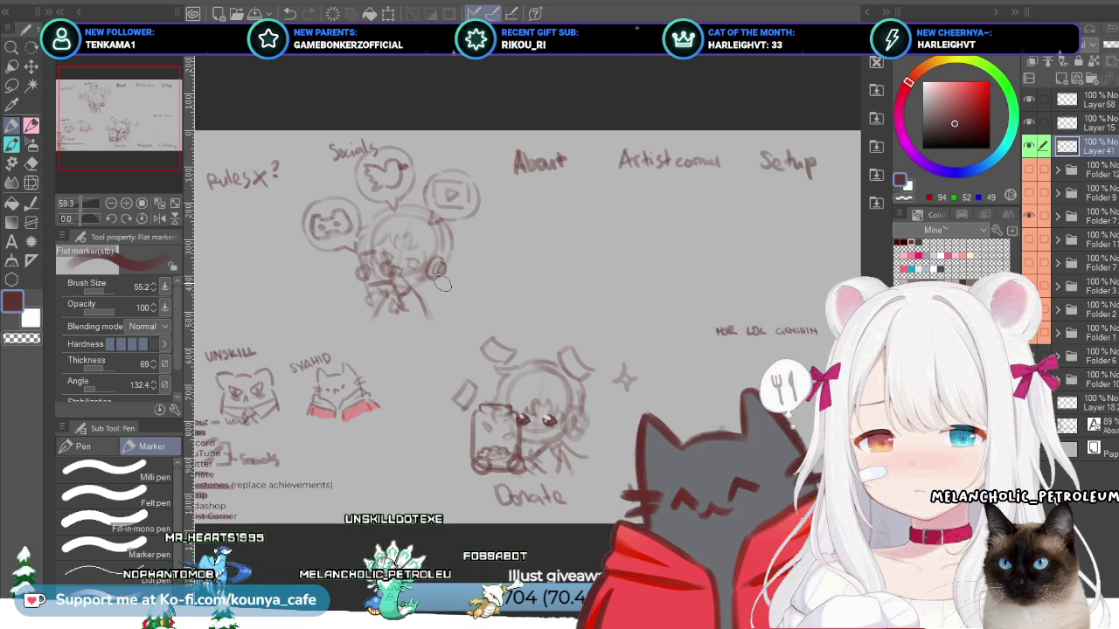
Step: Hide the Socials chibi with its icon bubbles in Folder 2, leaving that folder collapsed and selected
left_click(1057, 311)
left_click(1084, 145)
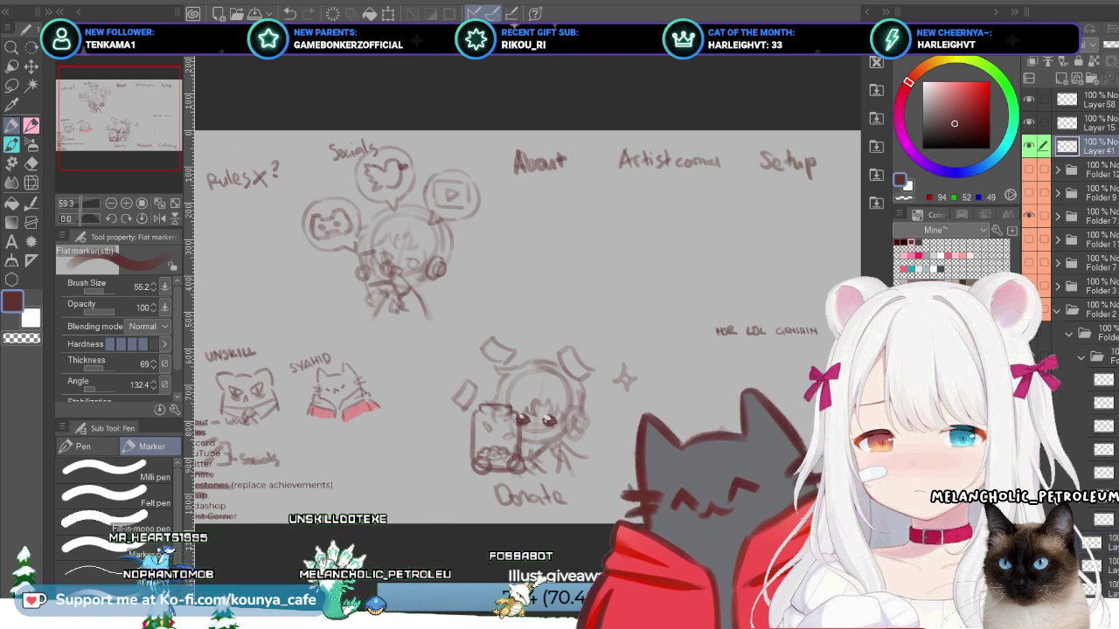
key("Delete")
left_click(1083, 310)
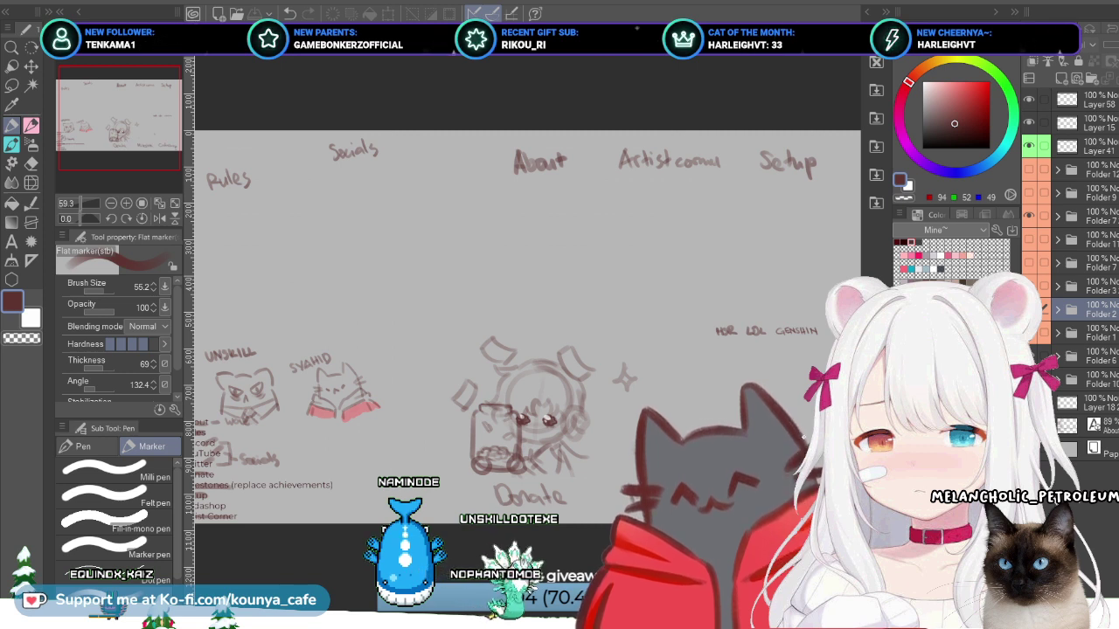
Step: Show the milestone chibi sketch of Folder 9, move Layer 15 to the top inside that folder, and collapse it with Layer 41 active
left_click(1084, 146)
left_click(1083, 216)
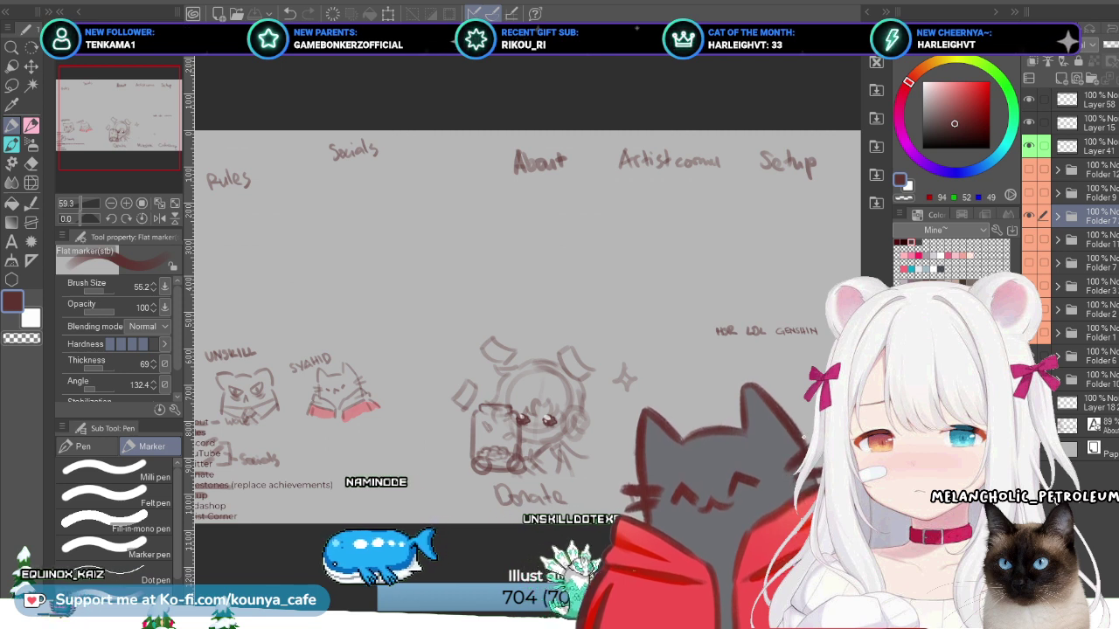
left_click(1084, 146)
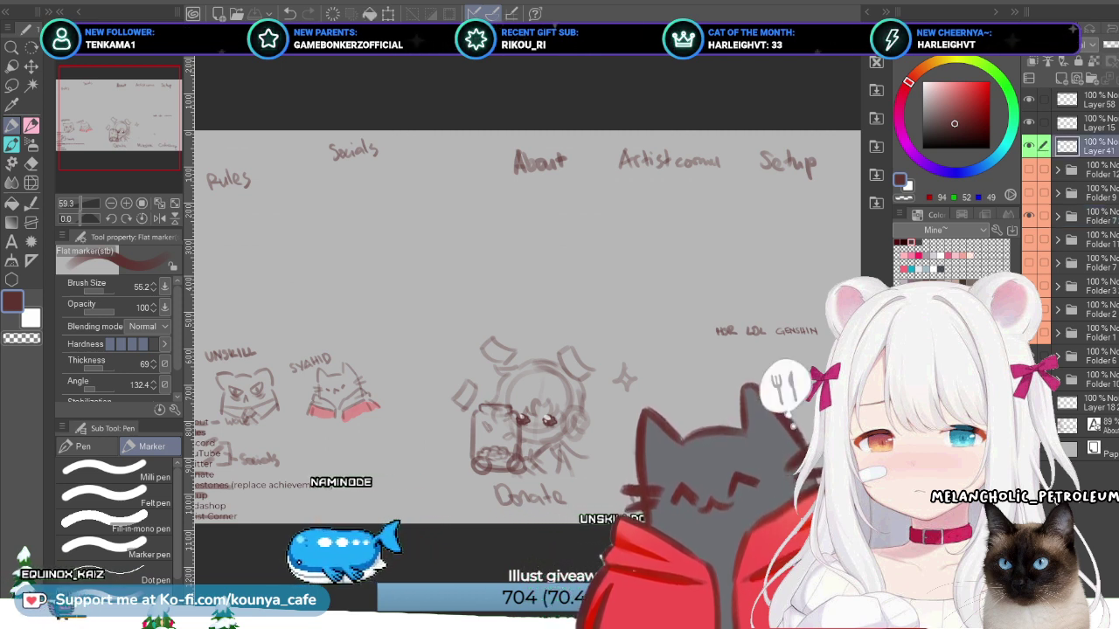
key("alt+bracketright")
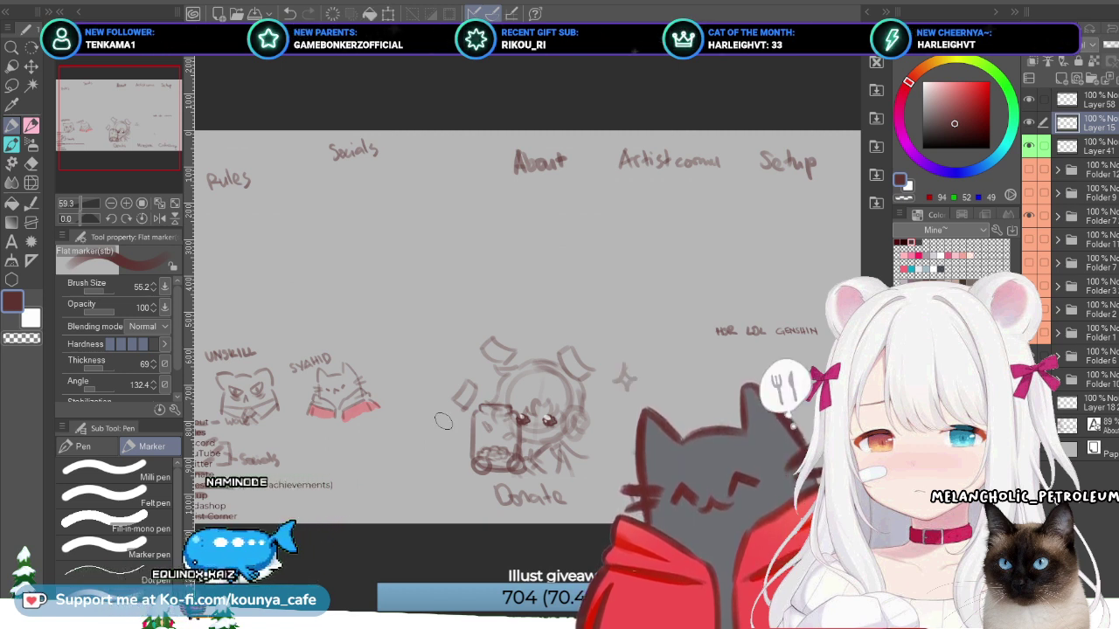
key("ctrl+v")
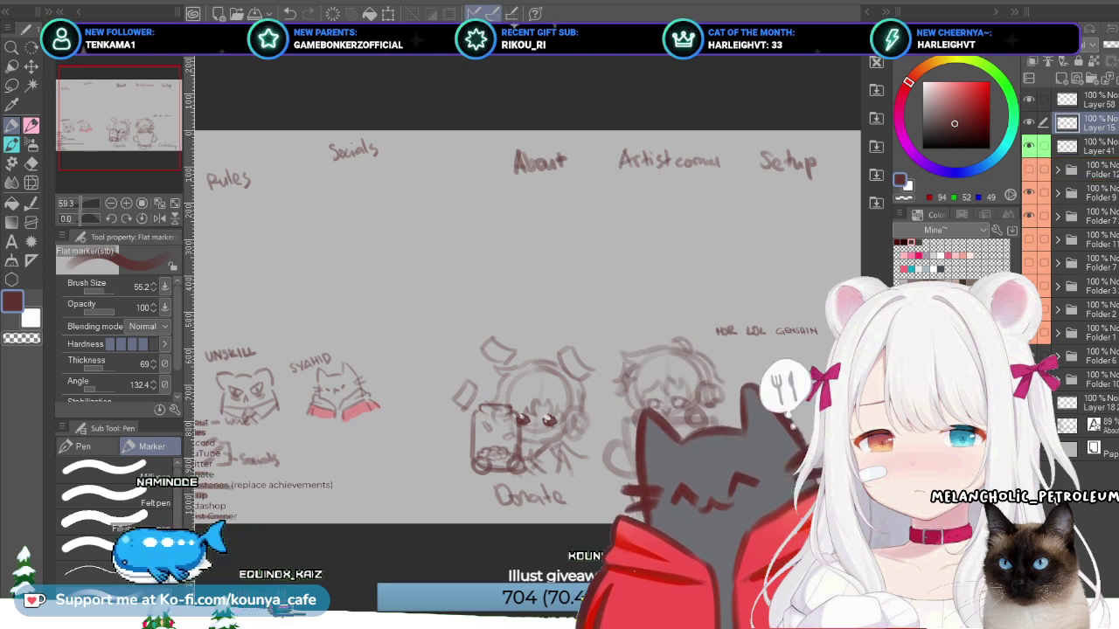
left_click(1059, 194)
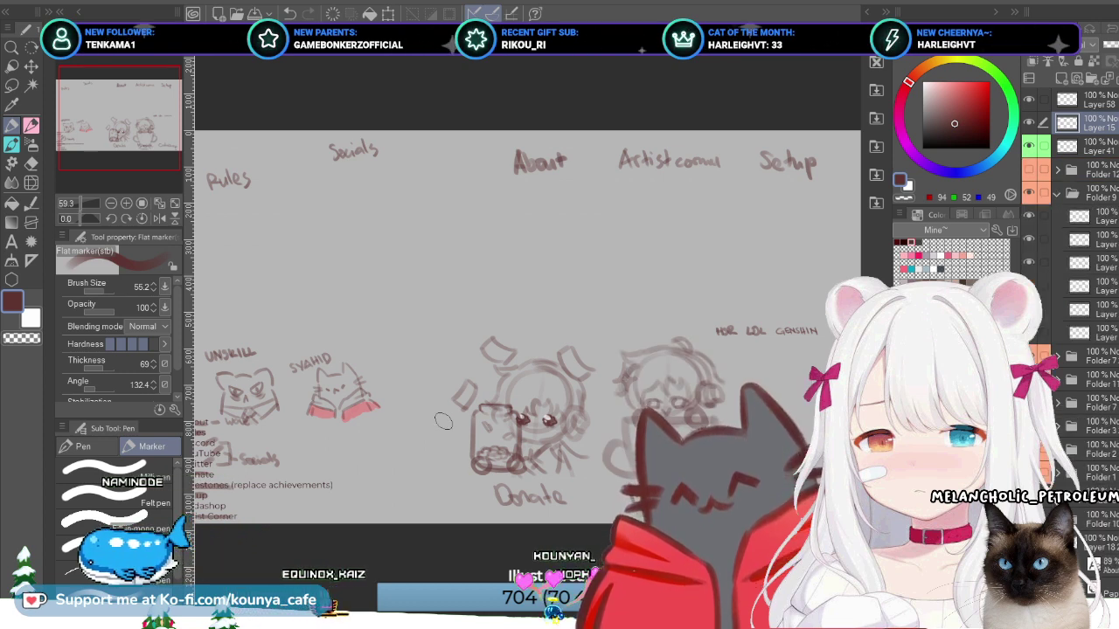
left_click_drag(1084, 123, 1083, 203)
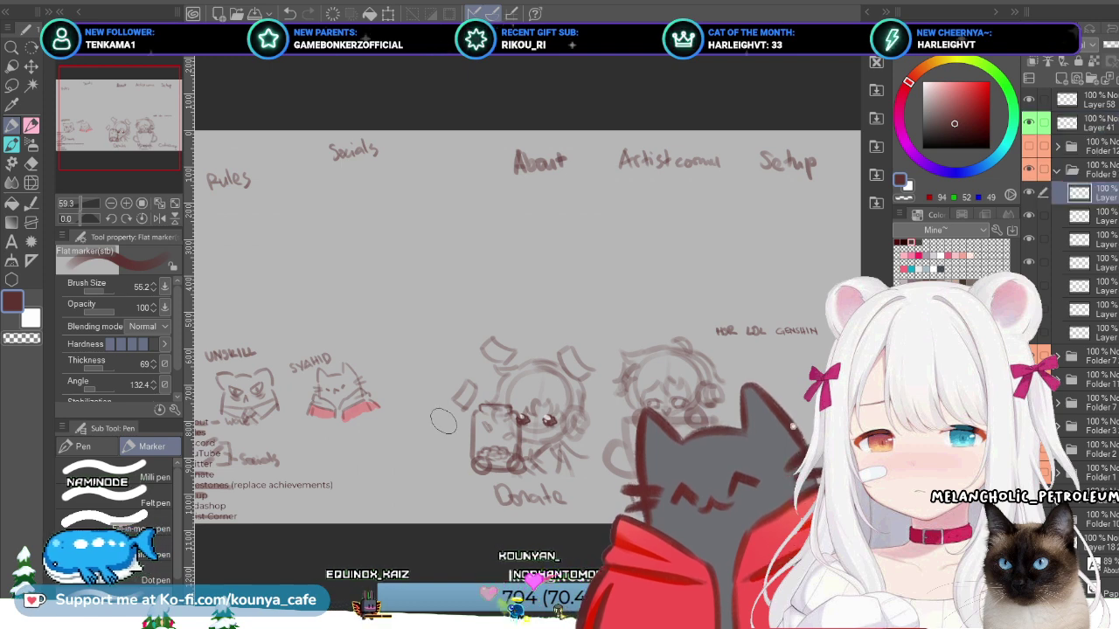
left_click(1058, 171)
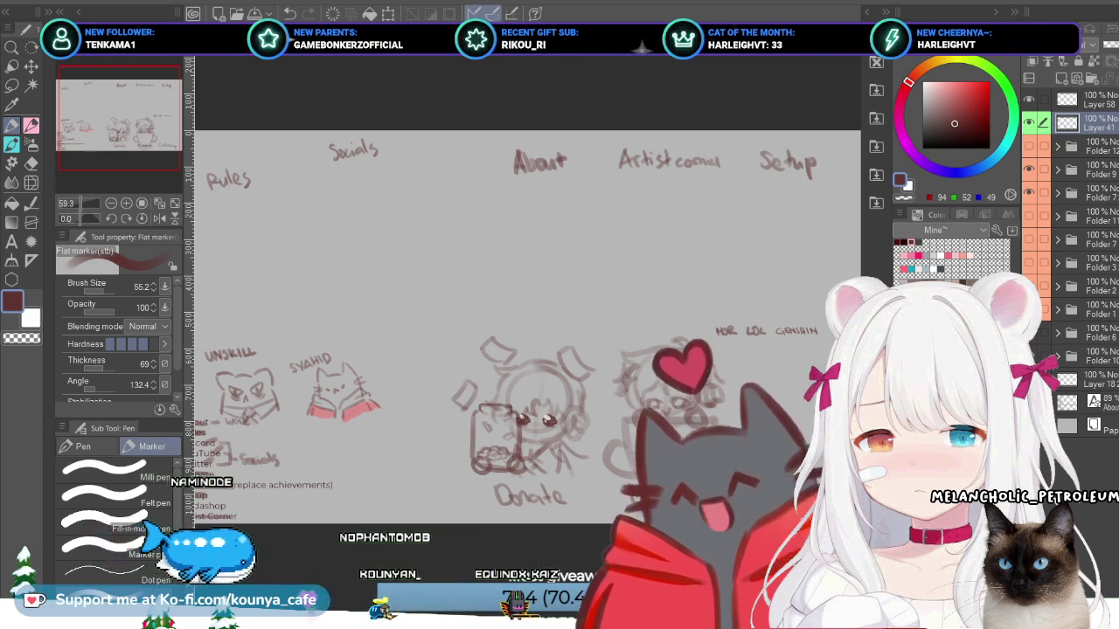
left_click(1084, 168)
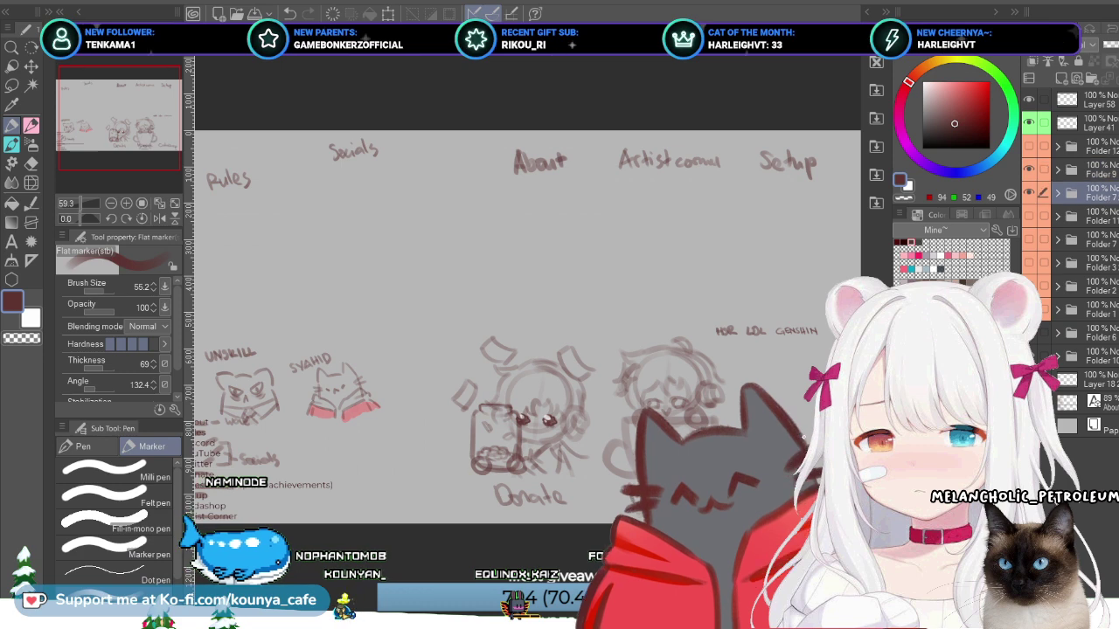
left_click(1084, 100)
left_click(1083, 122)
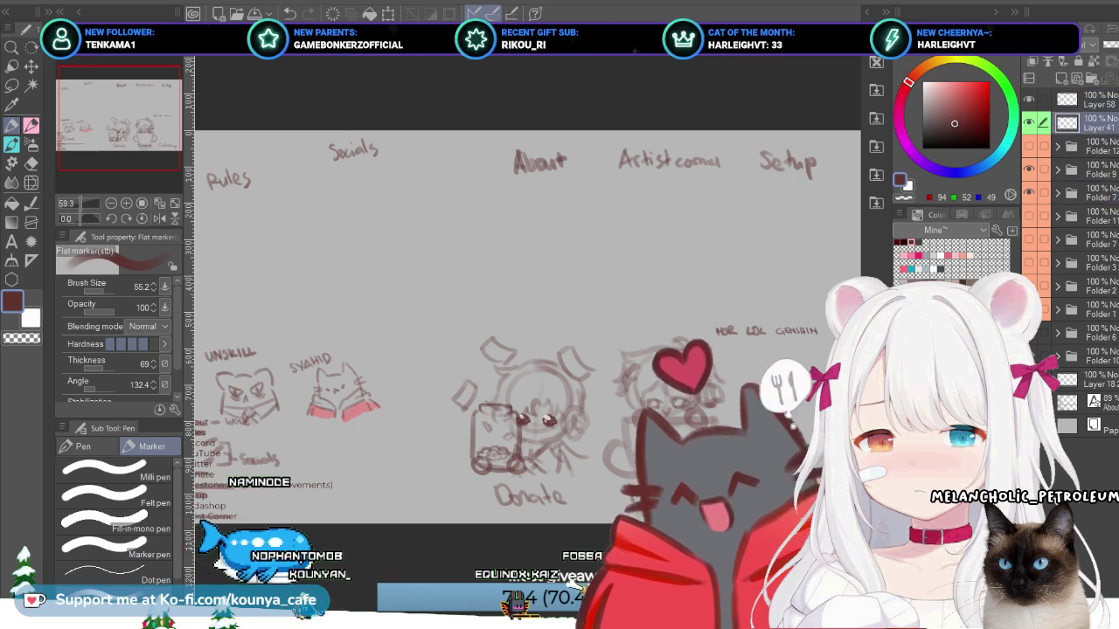
left_click(1084, 100)
left_click(1084, 192)
left_click(1084, 169)
left_click(1084, 193)
left_click(1084, 168)
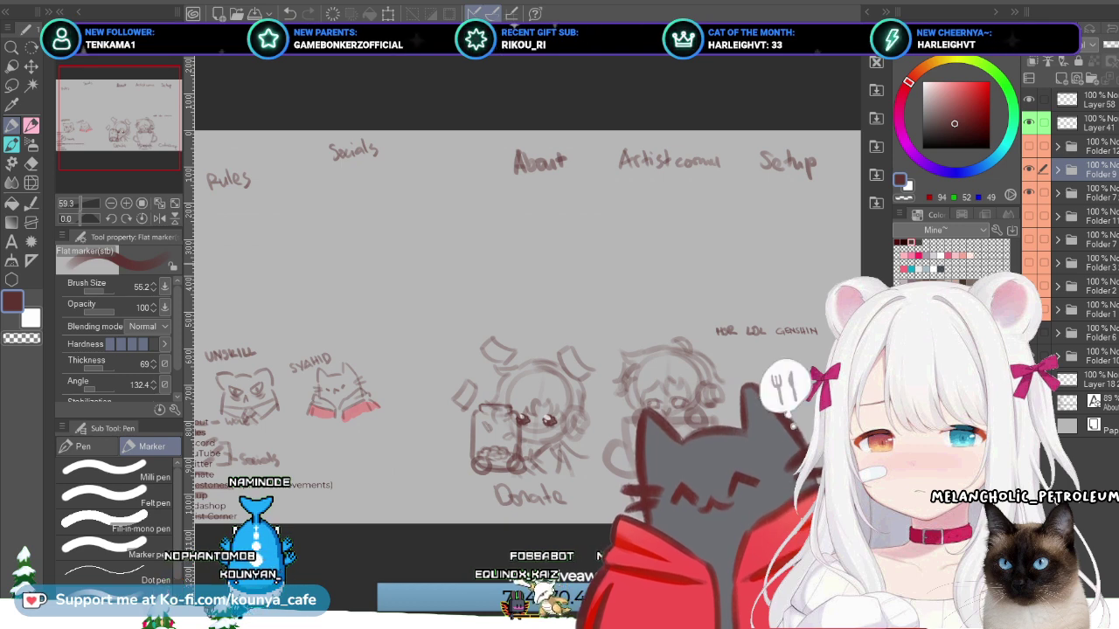
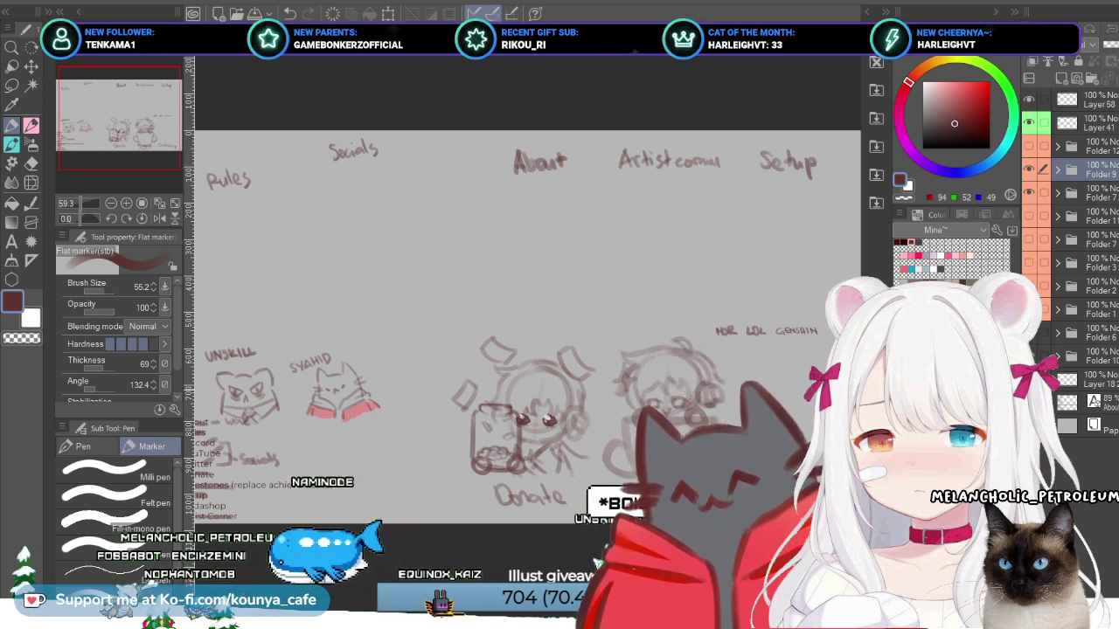
Step: Examine the animal mascot sketches and the Donate and Milestone chibi sketches across the overview sheet
scroll(420, 384, "up", 5)
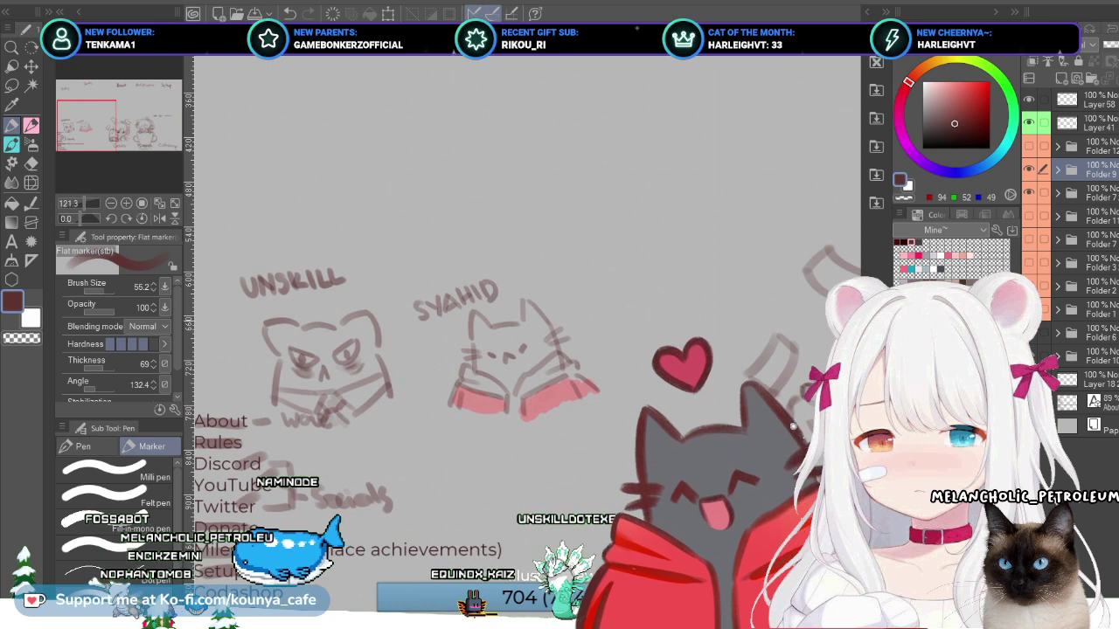
scroll(516, 336, "up", 3)
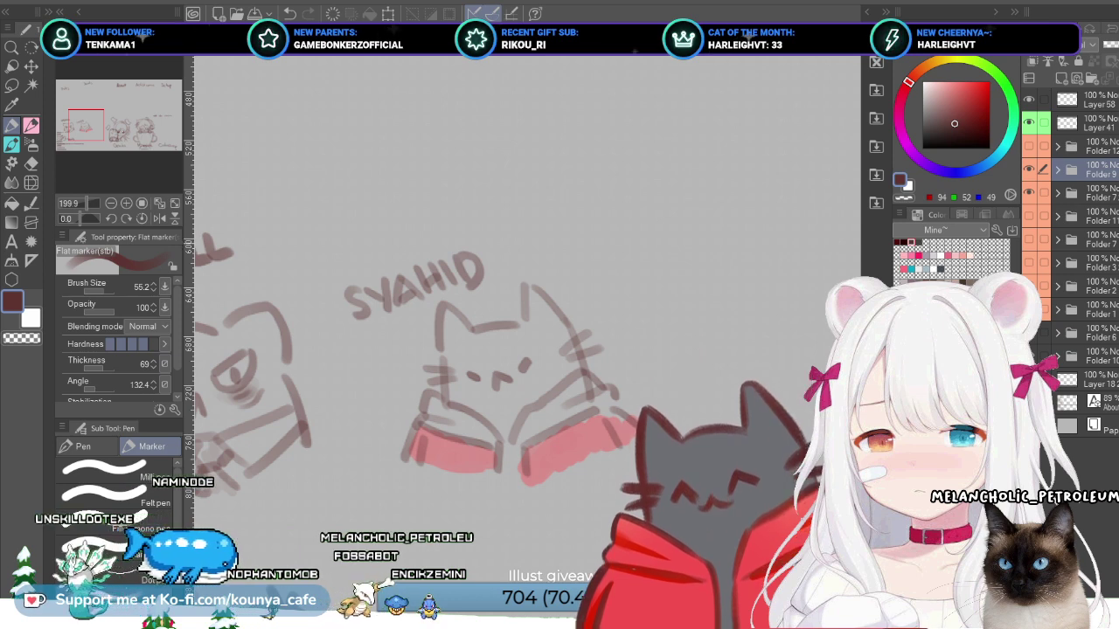
scroll(524, 350, "down", 3)
mouse_move(524, 350)
left_mouse_down()
mouse_move(577, 367)
mouse_move(454, 289)
mouse_move(367, 262)
mouse_move(455, 384)
mouse_move(349, 489)
mouse_move(455, 328)
mouse_move(453, 276)
left_mouse_up()
scroll(524, 350, "down", 2)
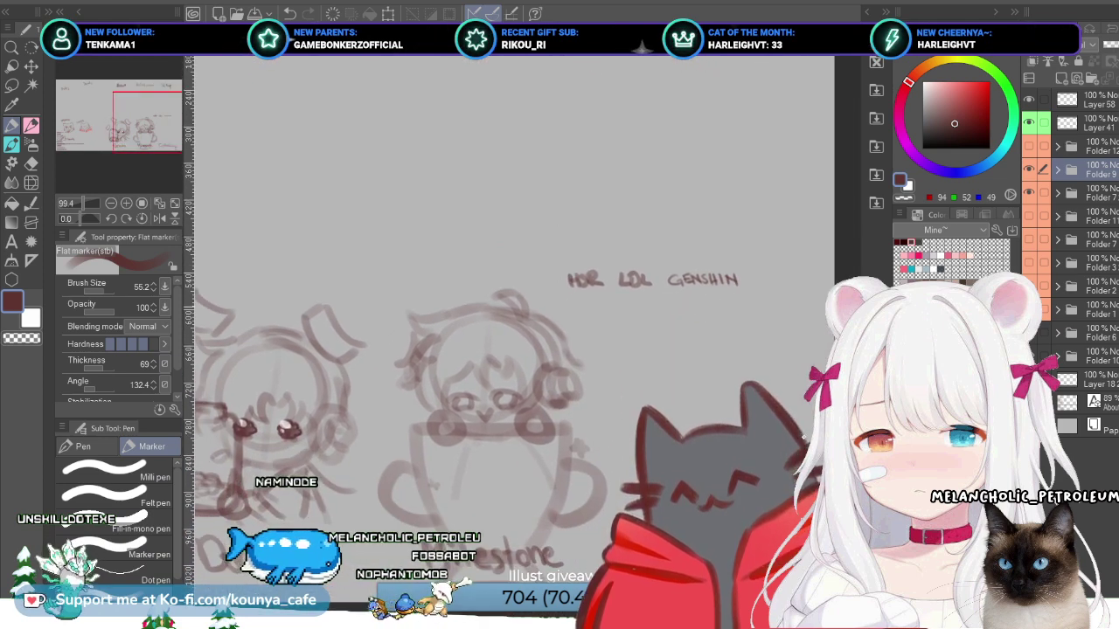
left_click_drag(525, 350, 638, 337)
scroll(525, 350, "down", 3)
left_click_drag(524, 349, 579, 366)
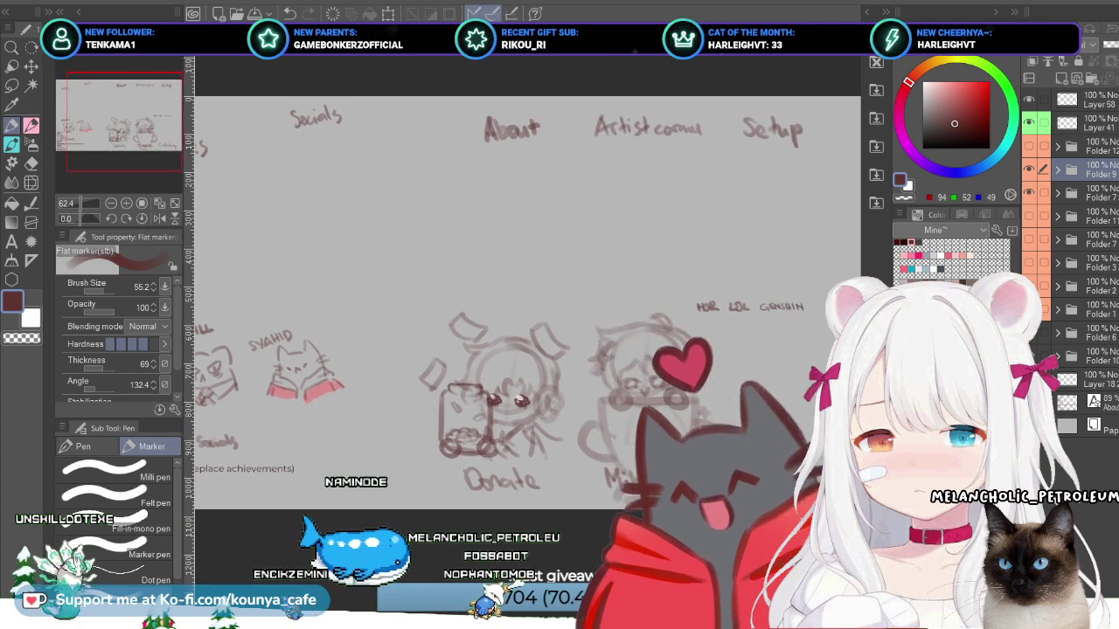
scroll(577, 354, "up", 2)
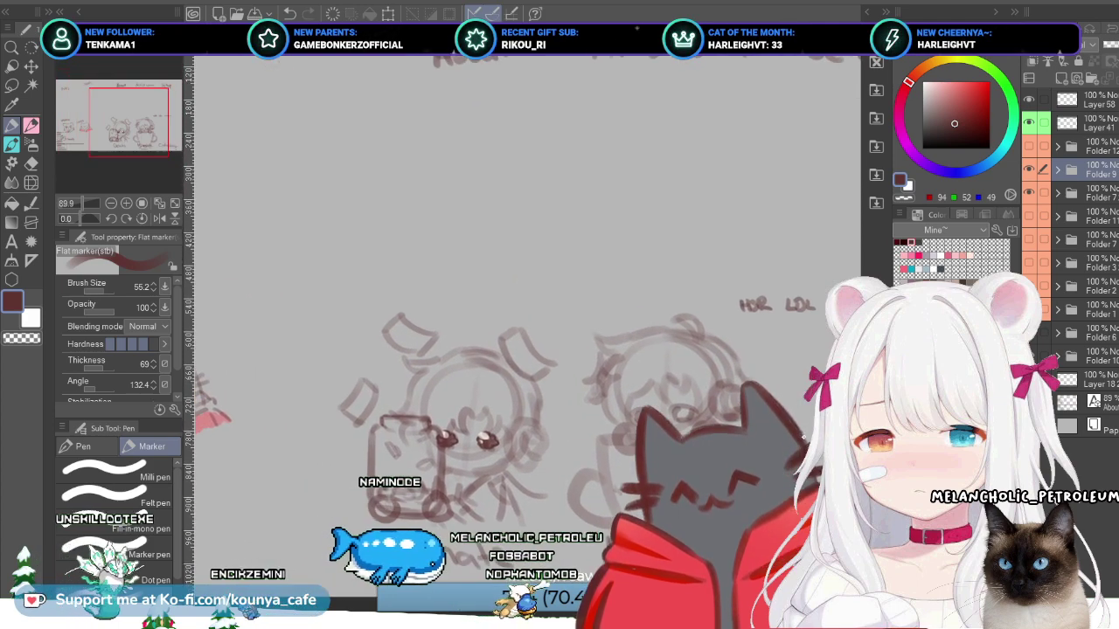
Step: Create a new layer above Layer 41 and group it in a new folder
key("ctrl+shift+n")
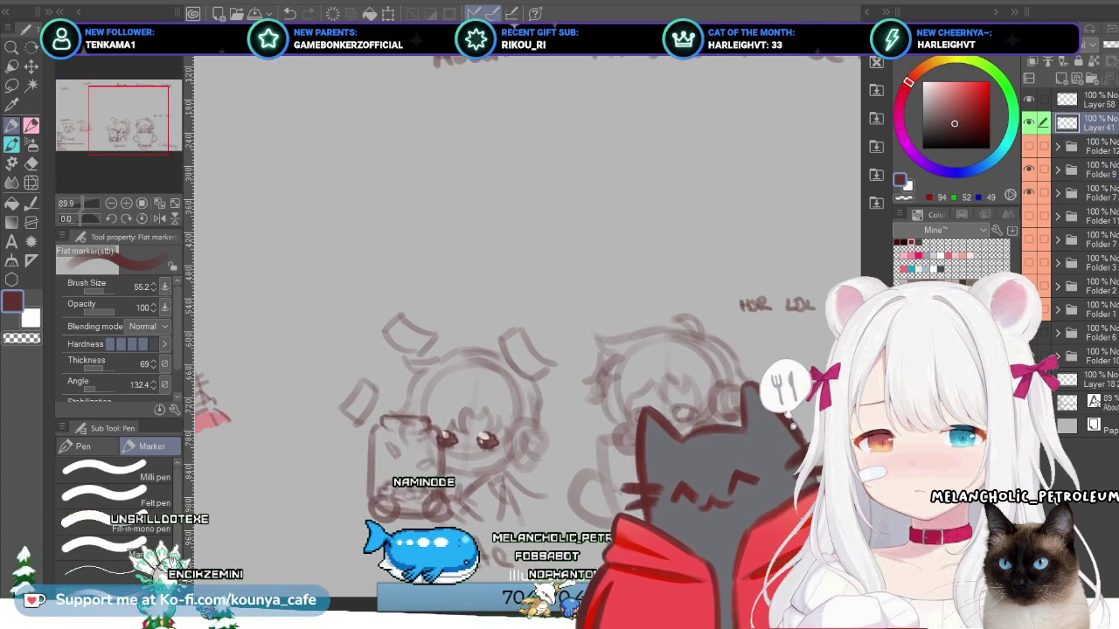
key("ctrl+g")
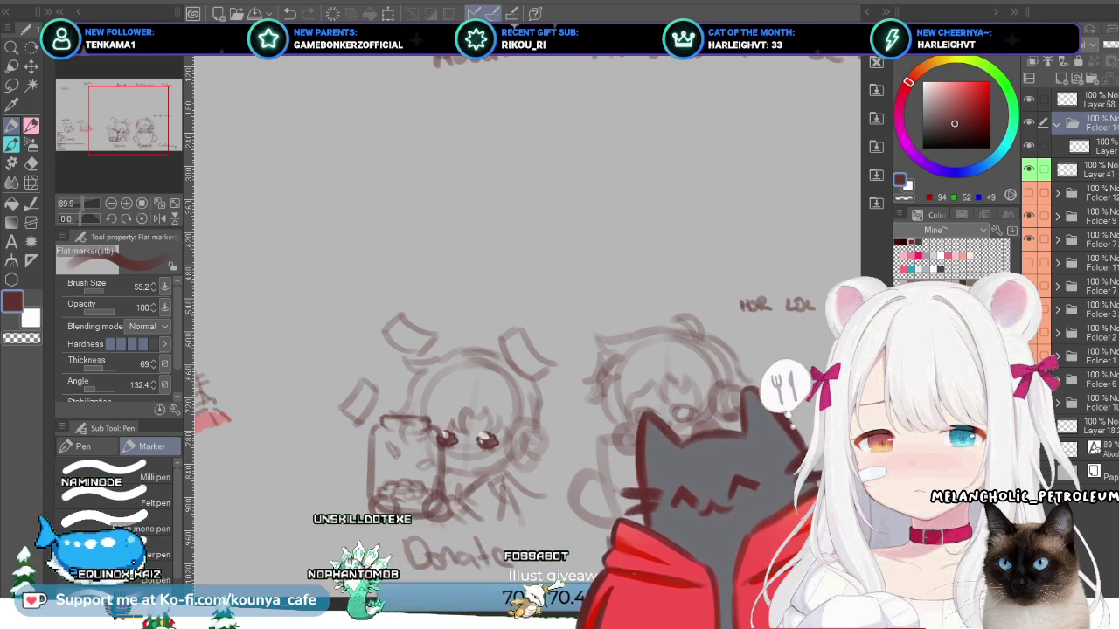
left_click(1084, 146)
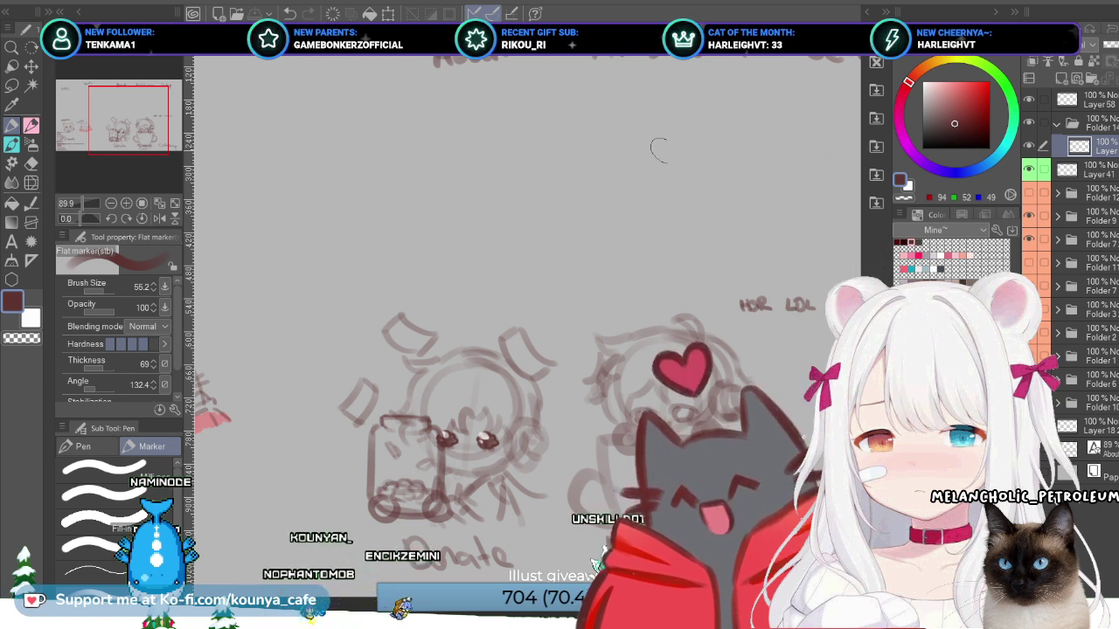
left_click(1088, 123)
scroll(596, 564, "down", 5)
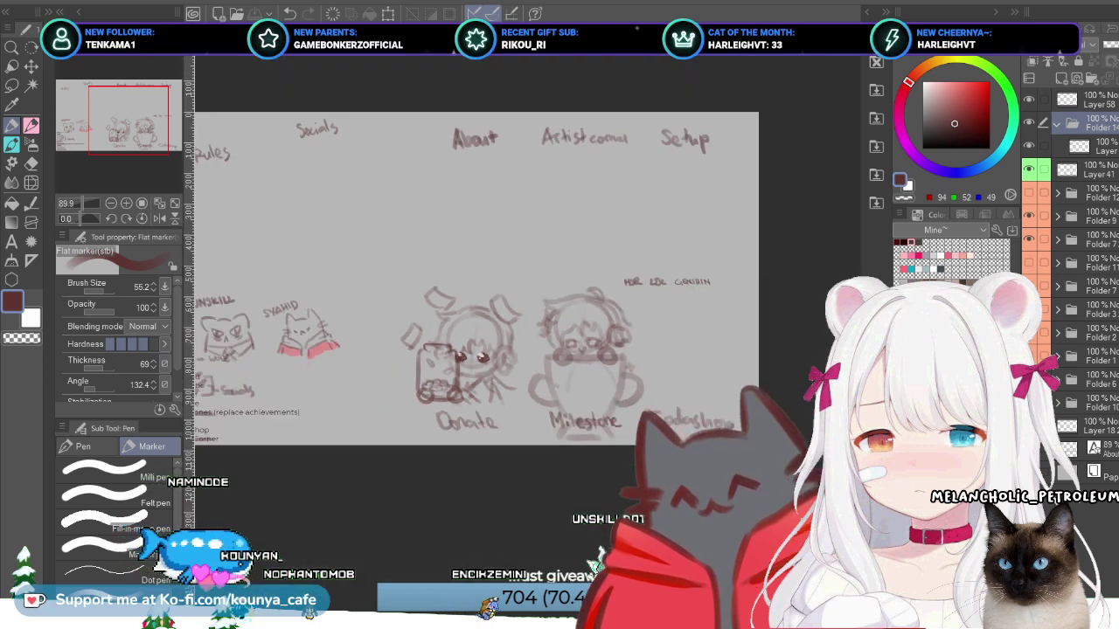
scroll(599, 553, "up", 3)
scroll(600, 553, "up", 3)
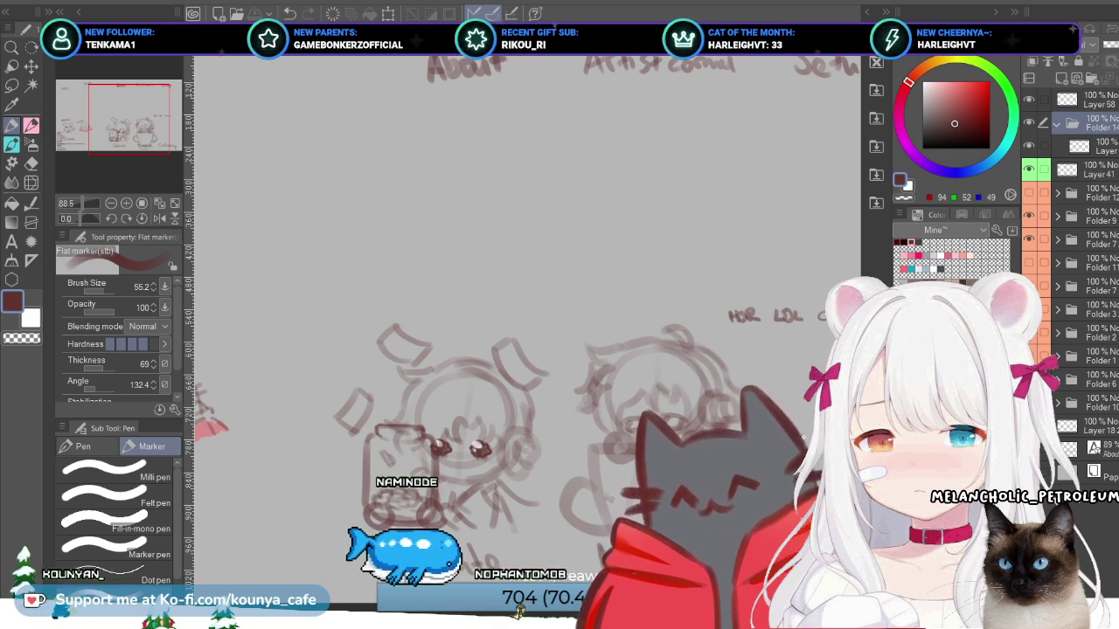
Step: Copy the chibi's head-and-body guide and eyes layers from Folder 7 into the new folder and place them above the Donate chibi
key("alt+]")
key("alt+[")
key("alt+[")
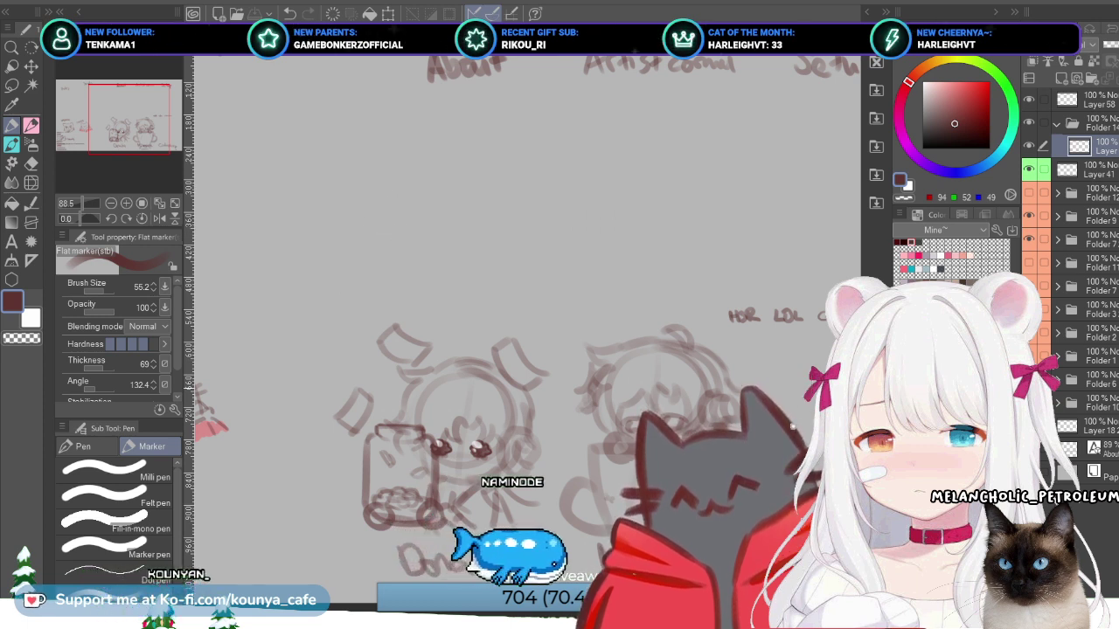
key("alt+[")
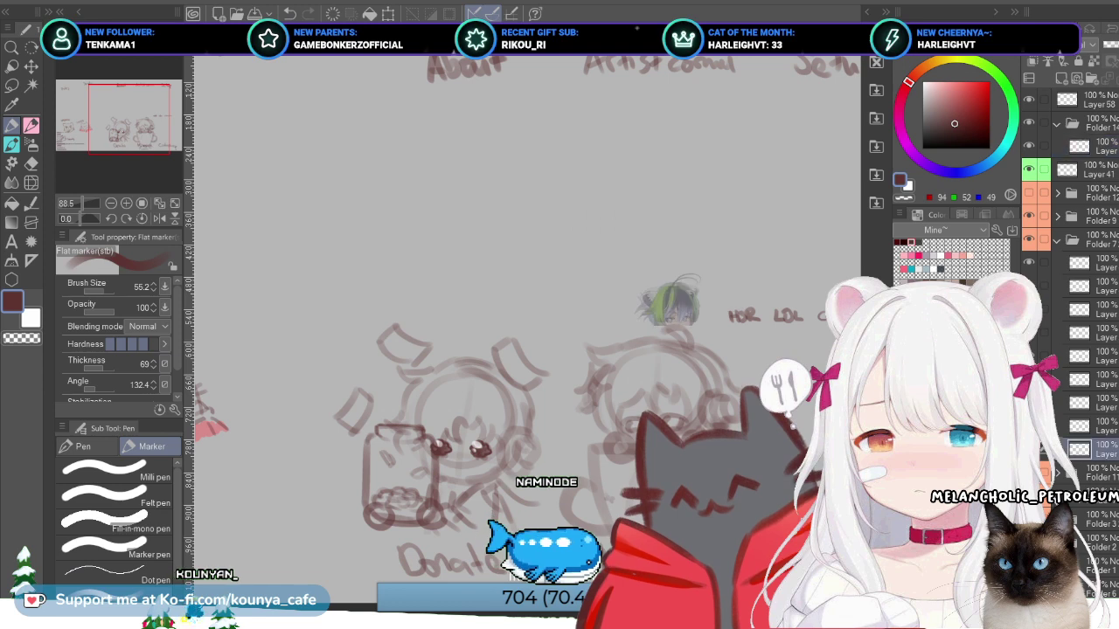
key("ctrl+z")
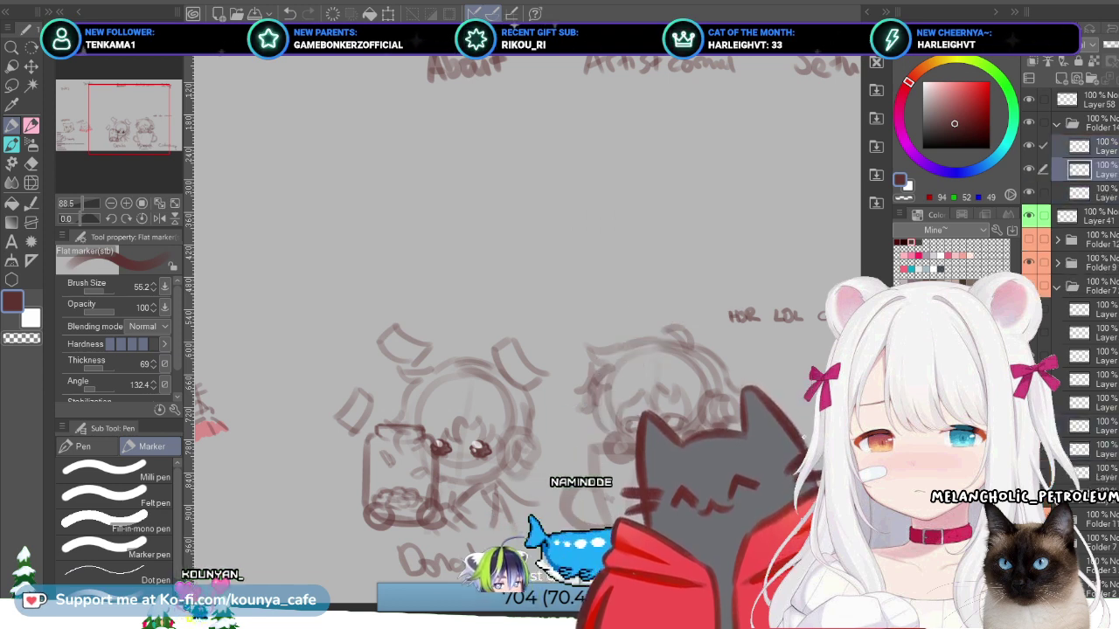
key("ctrl+t")
left_click_drag(450, 450, 468, 239)
key("Return")
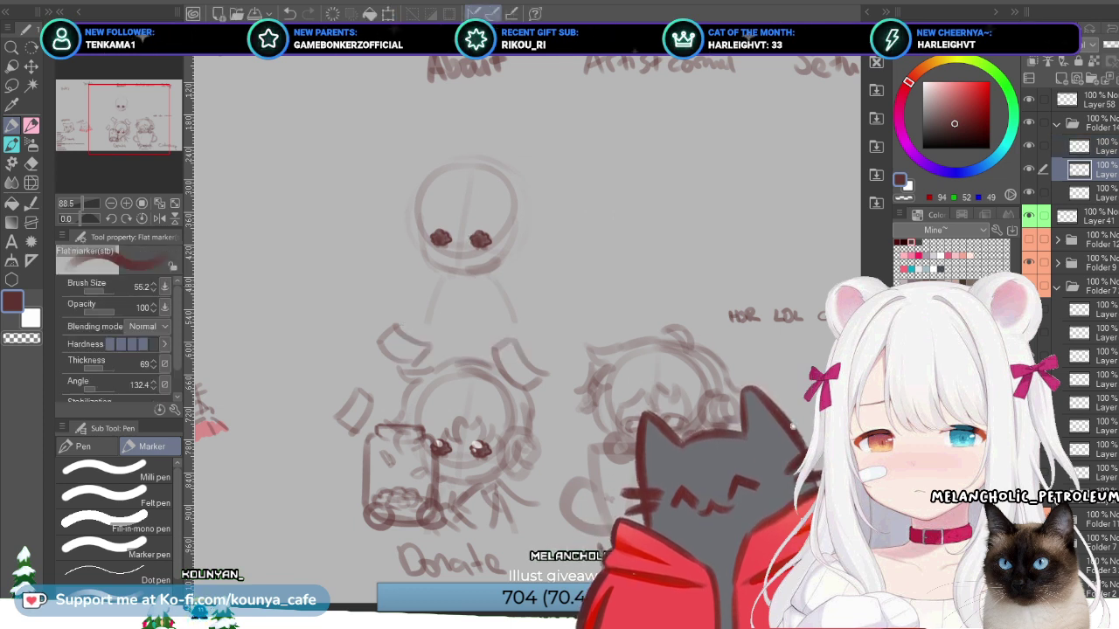
Step: Fade the copied chibi eyes layer to 27% opacity and activate the full-opacity layer above it
key("alt+]")
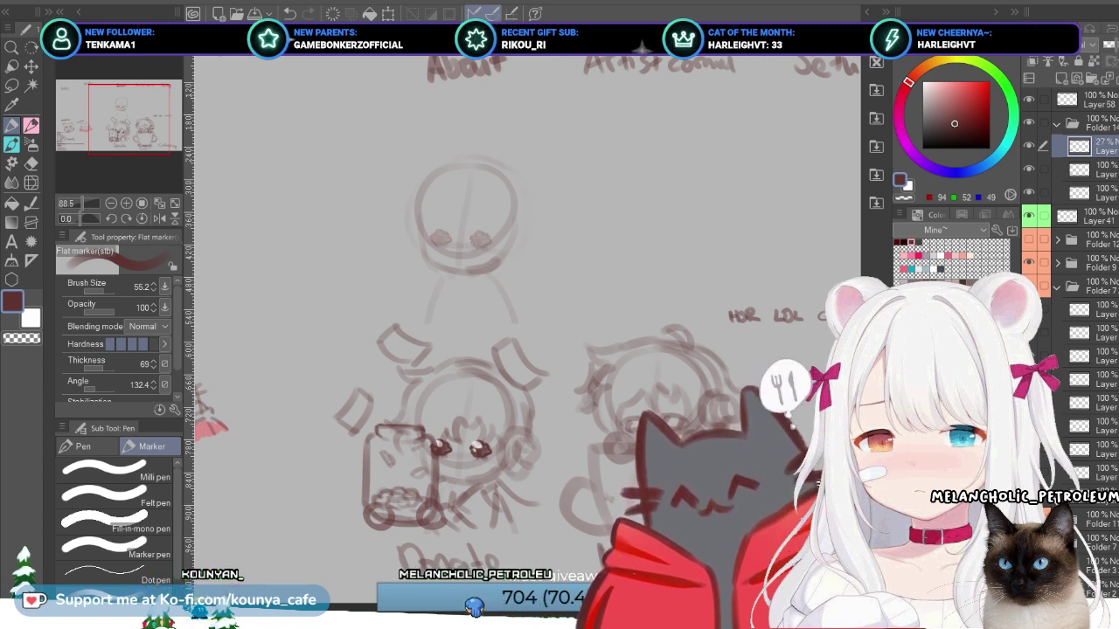
key("alt+bracketleft")
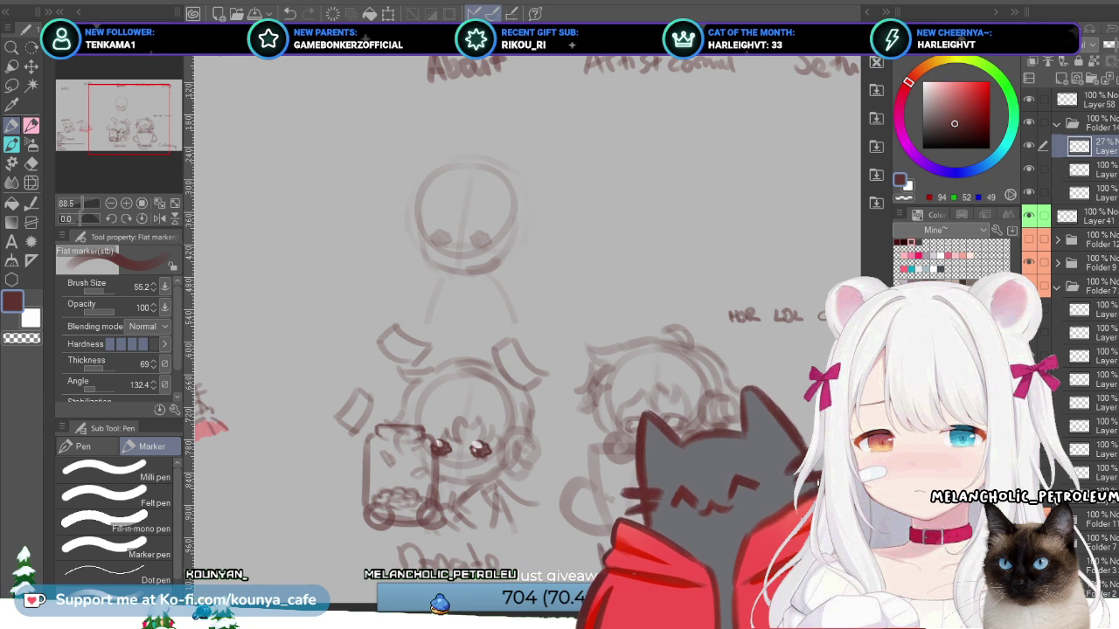
key("alt+bracketleft")
key("alt+bracketright")
key("alt+bracketright")
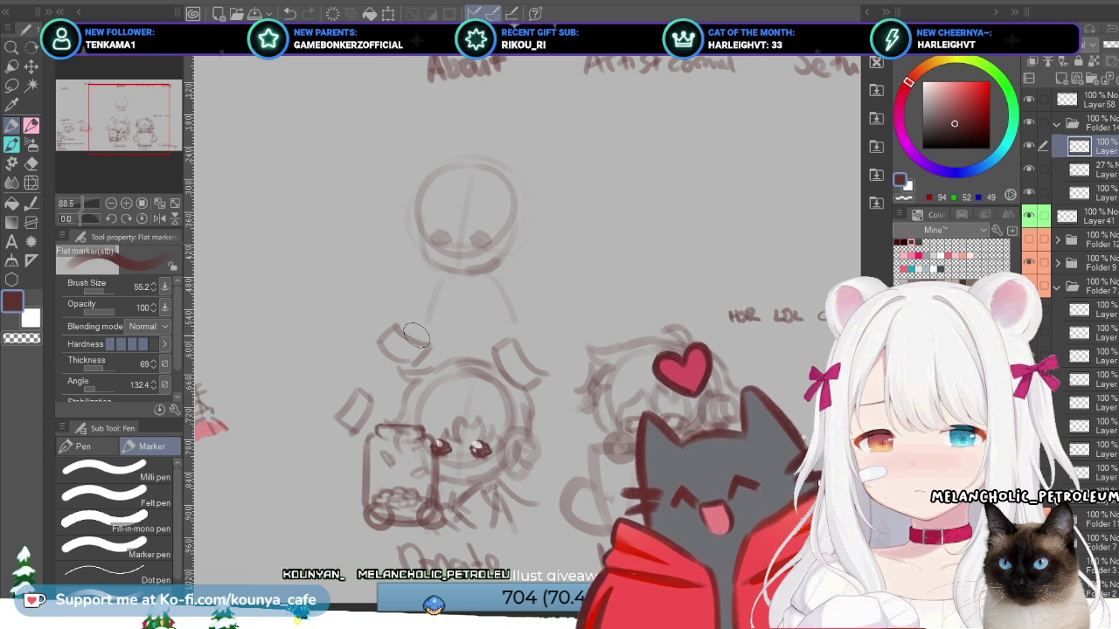
Step: Sketch a raised arm with a round hand left of the copied chibi head, using the Flat marker at size 38.7
key("p")
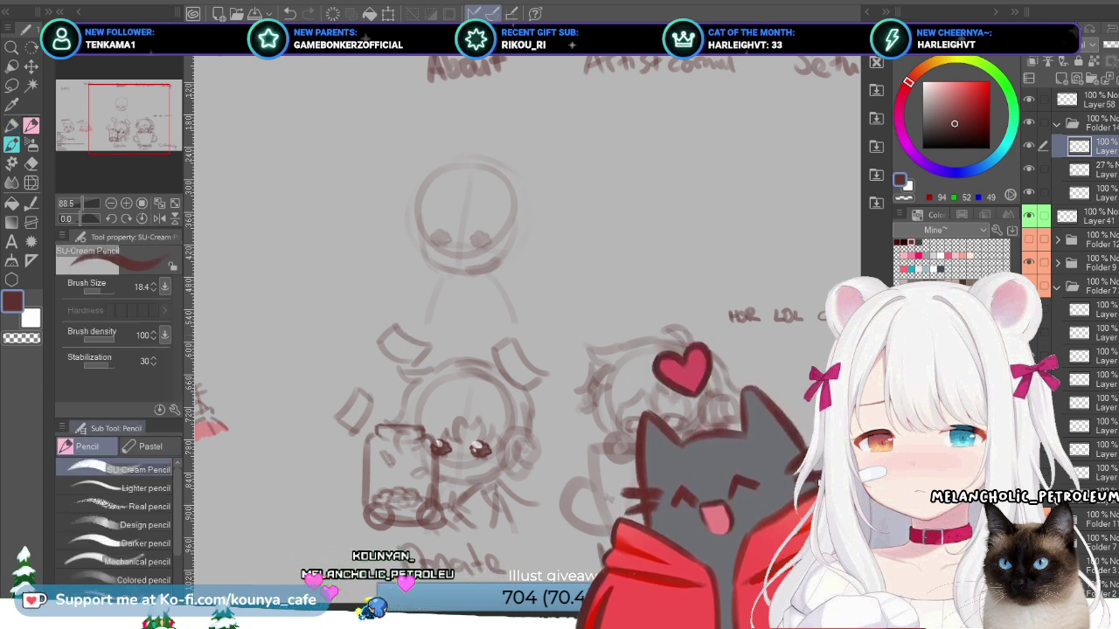
key("p")
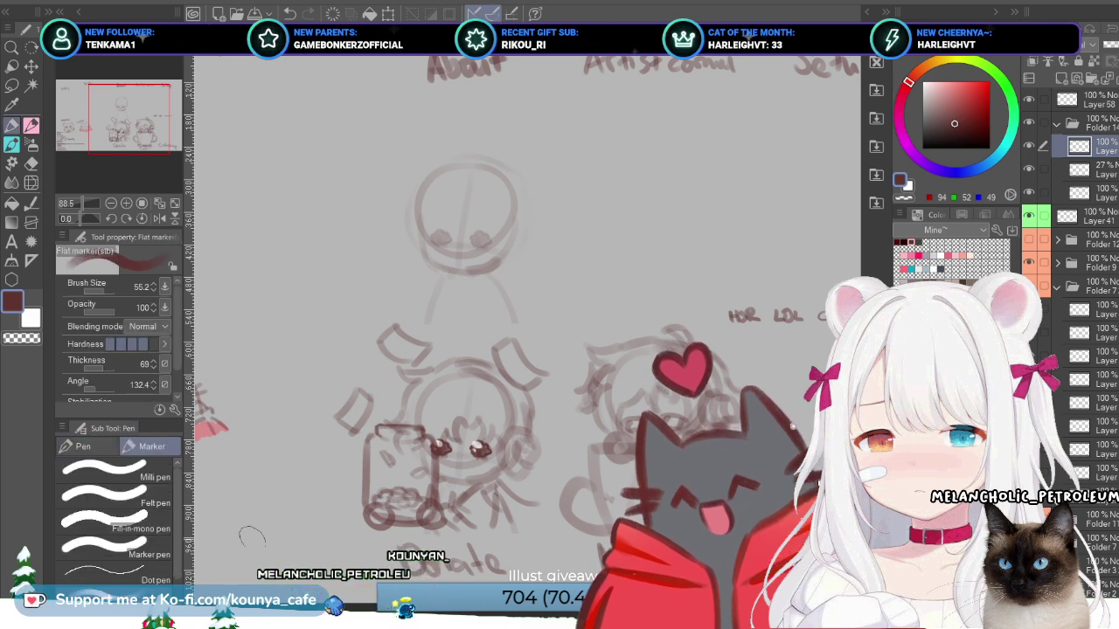
key("bracketleft")
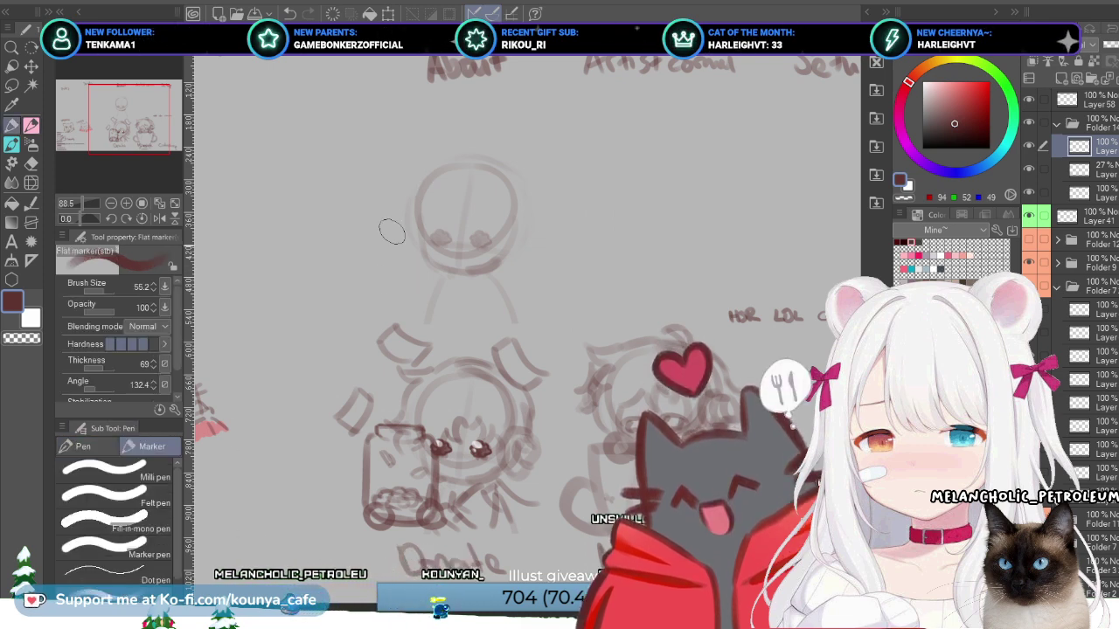
key("bracketleft")
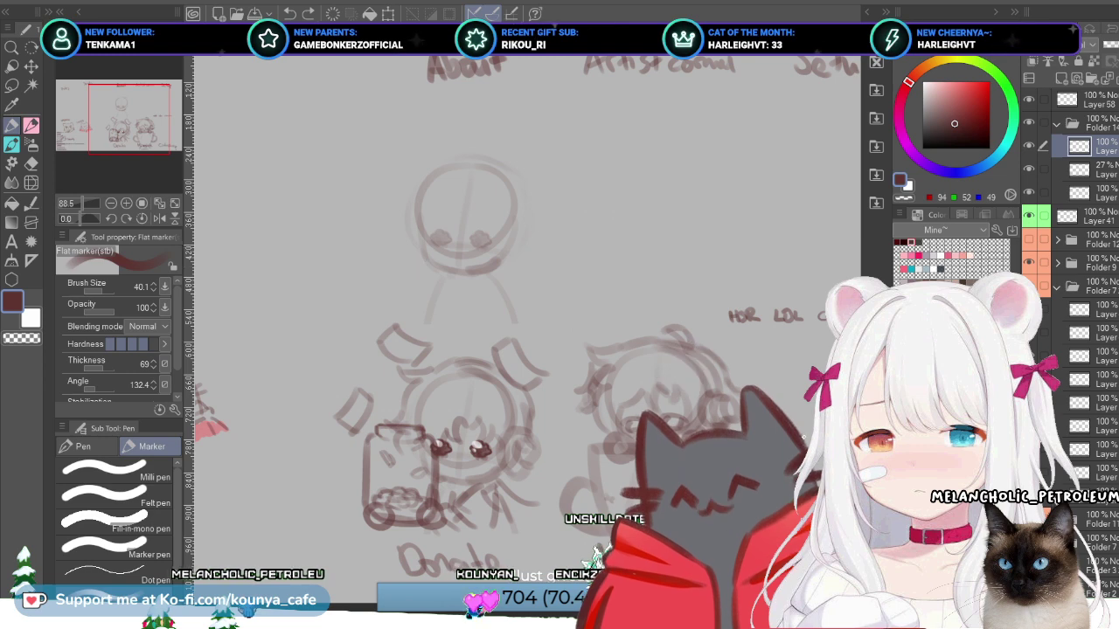
left_click_drag(395, 220, 428, 284)
key("ctrl+z")
key("bracketright")
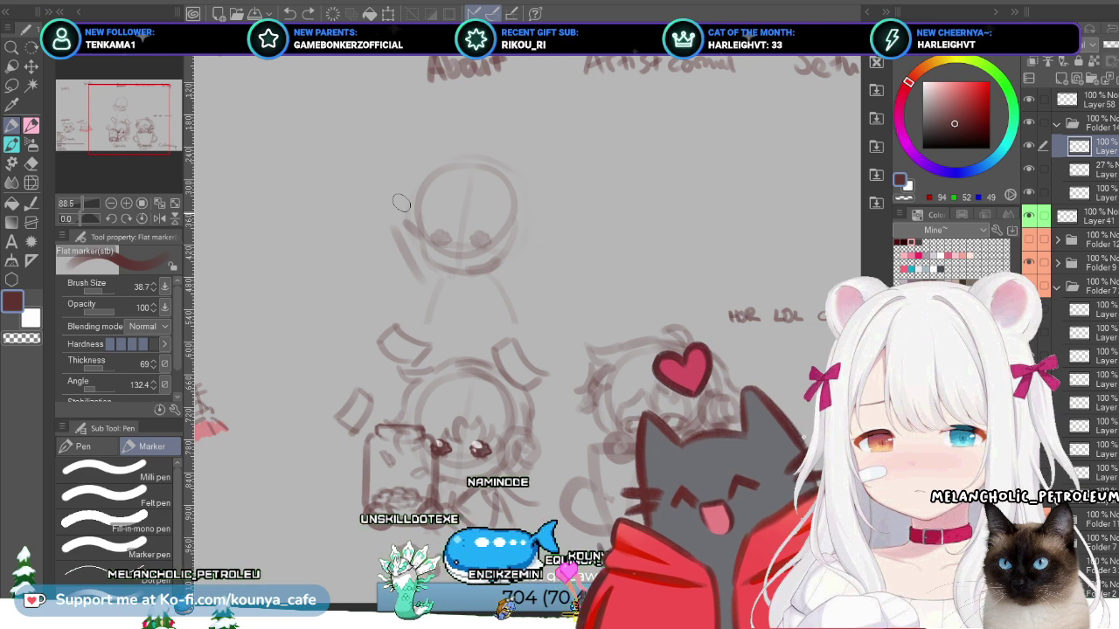
mouse_move(389, 197)
left_mouse_down()
mouse_move(407, 248)
mouse_move(407, 210)
mouse_move(377, 225)
mouse_move(408, 229)
left_mouse_up()
key("ctrl+z")
key("ctrl+z")
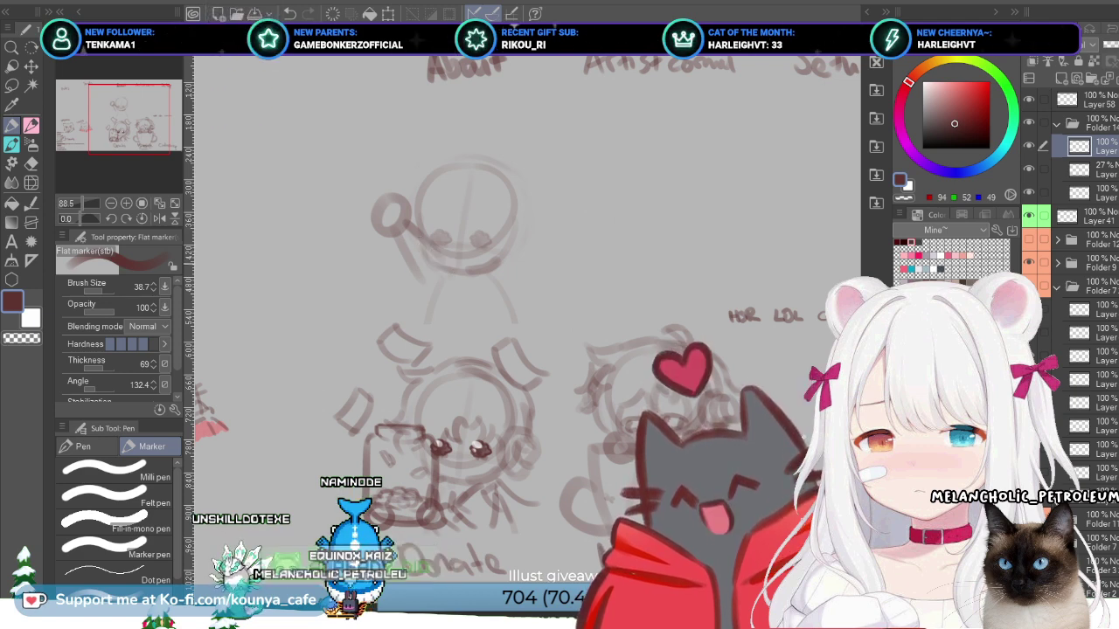
Step: Scale the sketched arm and hand to about 92% width and 99% height, slightly skewing its inner side
key("ctrl+t")
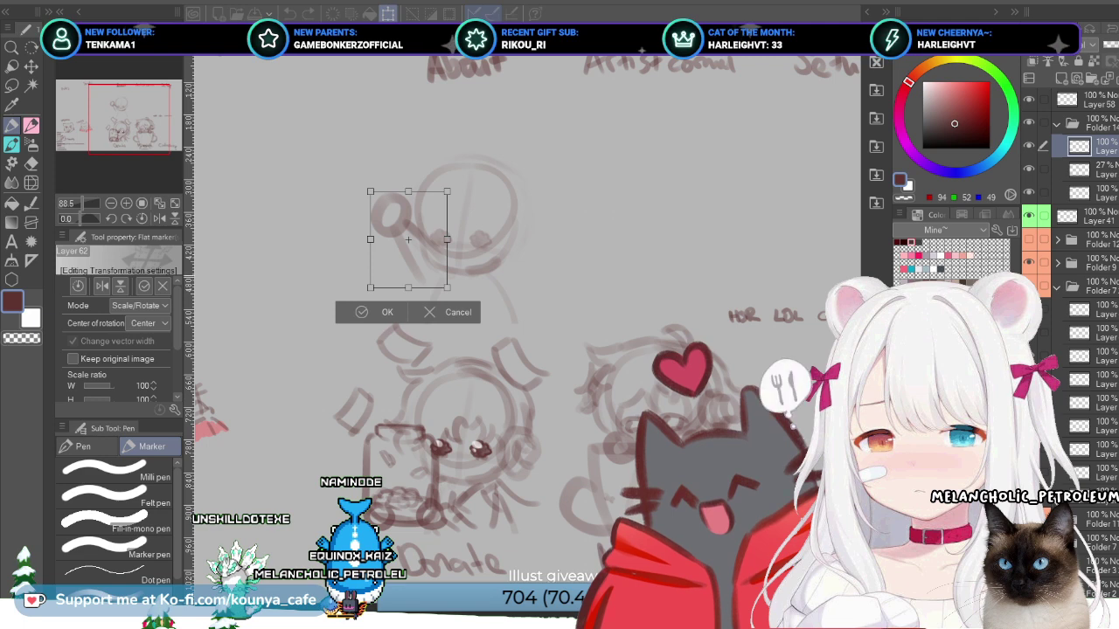
left_click_drag(444, 237, 434, 247)
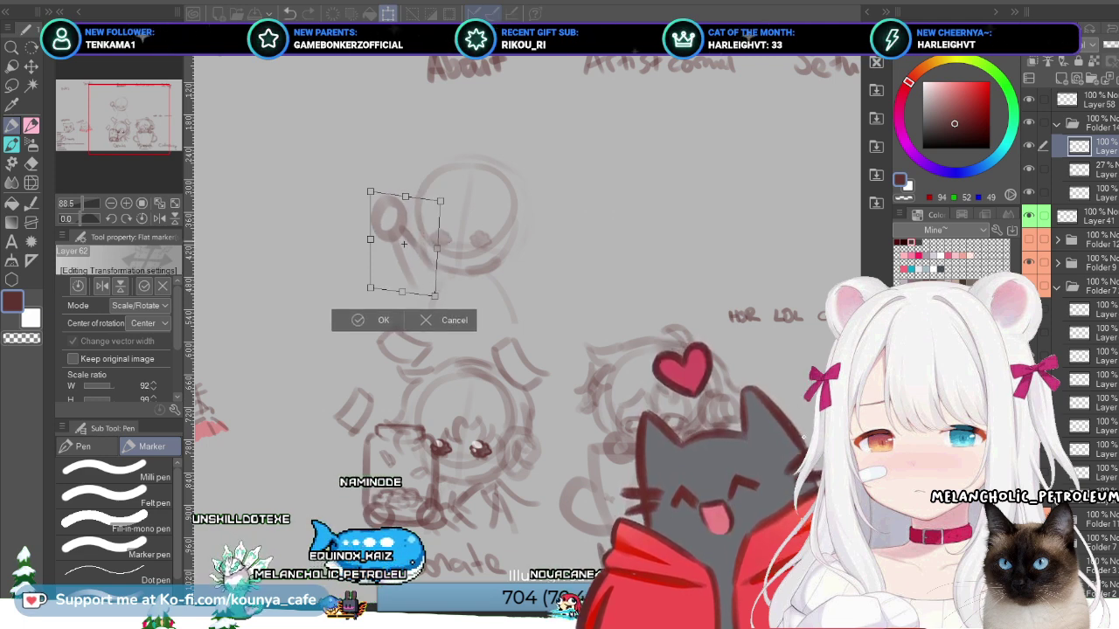
key("Return")
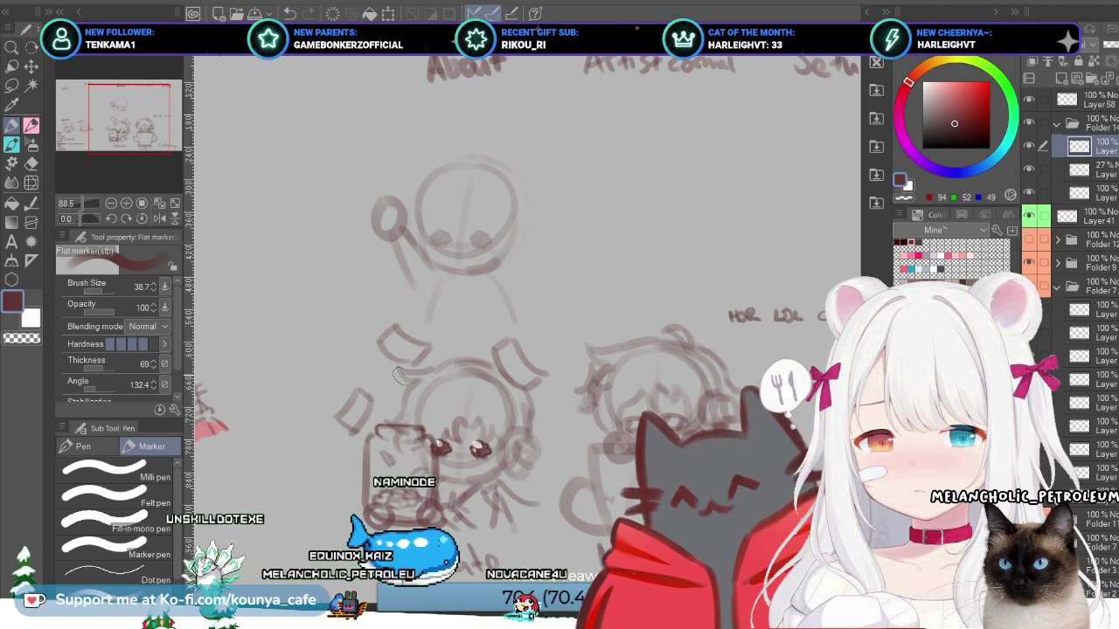
Step: Sketch the second raised arm with a round hand right of the chibi head, using brush size 33.1
scroll(525, 340, "right", 1)
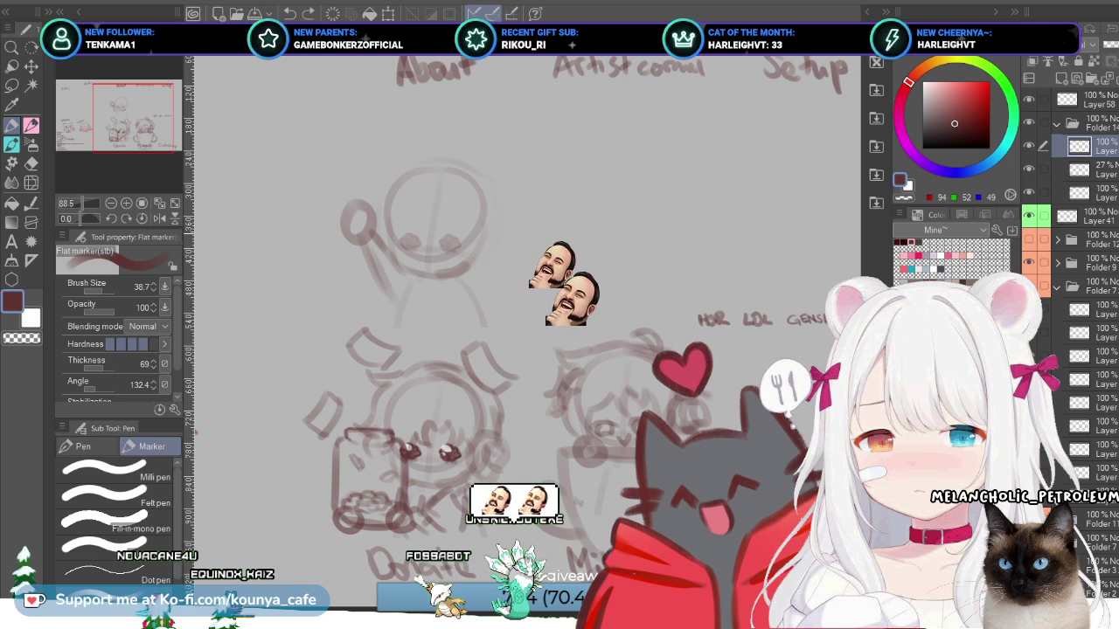
key("bracketleft")
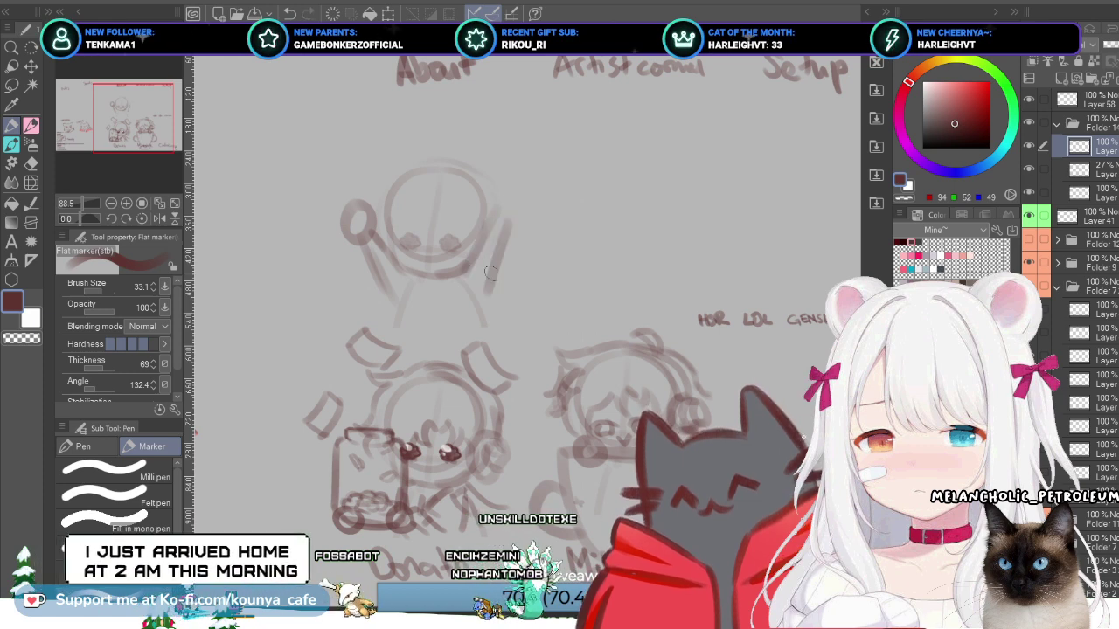
left_click_drag(504, 225, 498, 256)
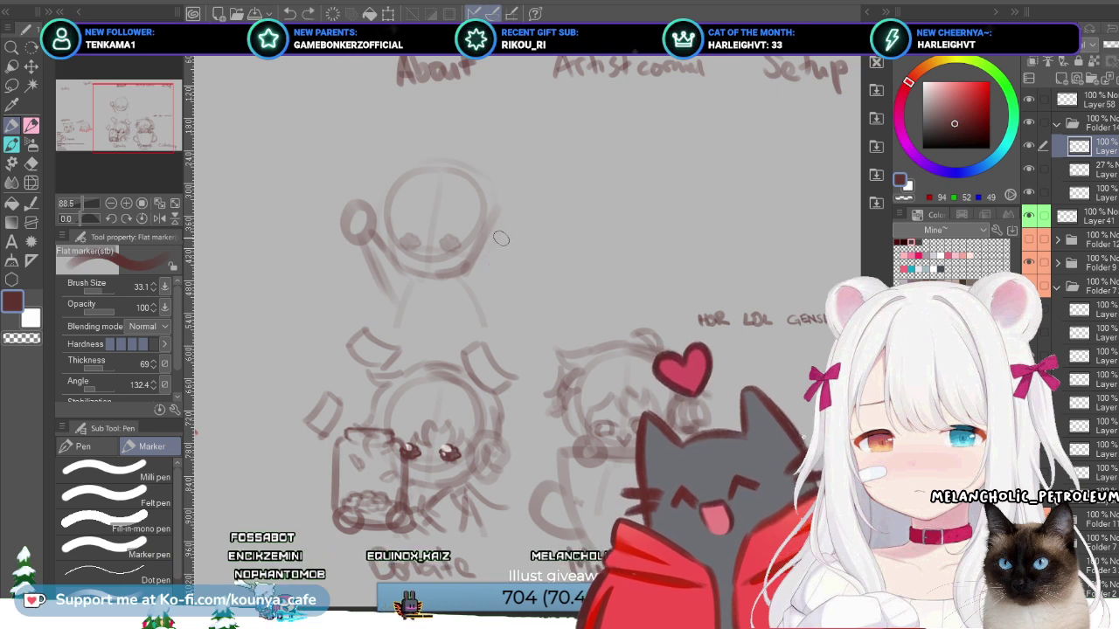
key("ctrl+z")
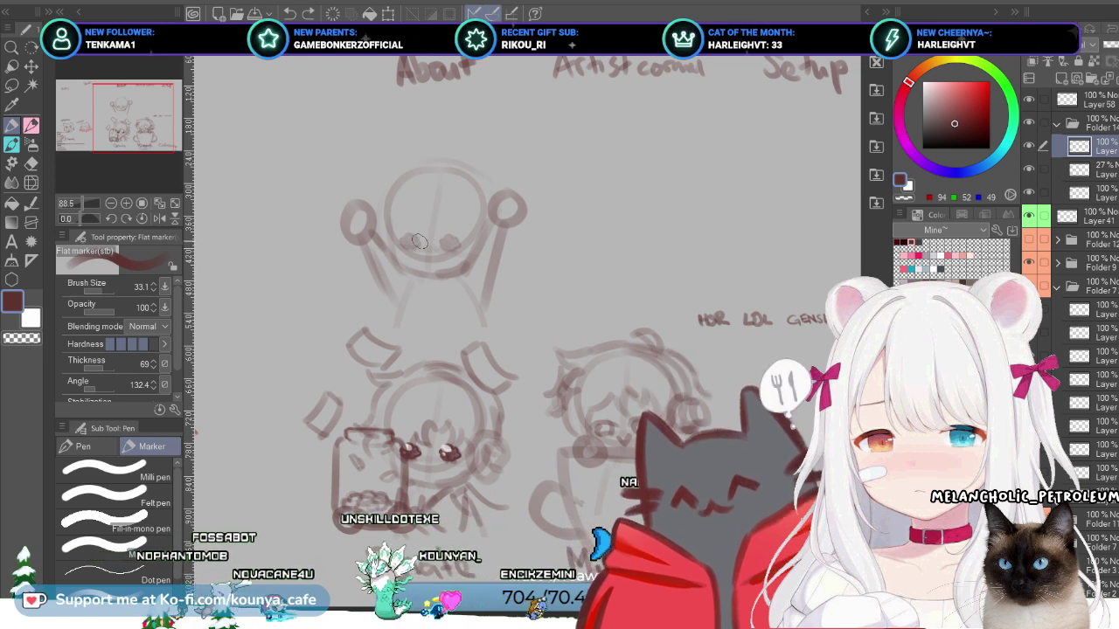
Step: Lasso the raised arm to the right of the chibi head, tilt it slightly and shift it outward, and clear the selection
key("m")
left_click_drag(517, 163, 440, 247)
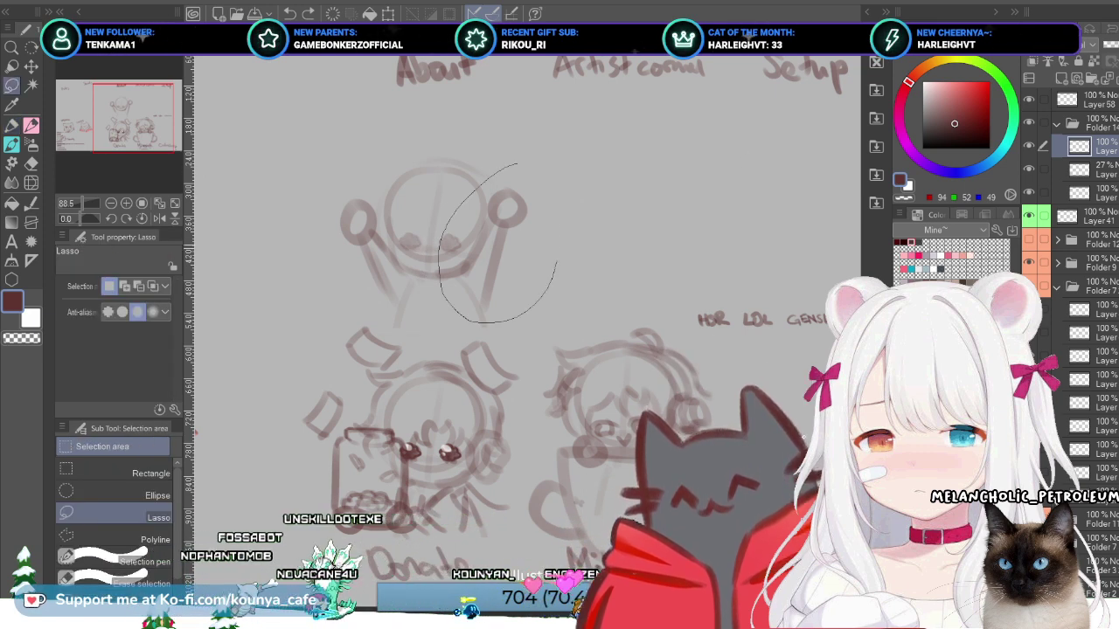
left_click_drag(546, 292, 516, 166)
key("ctrl+t")
left_click_drag(497, 243, 501, 246)
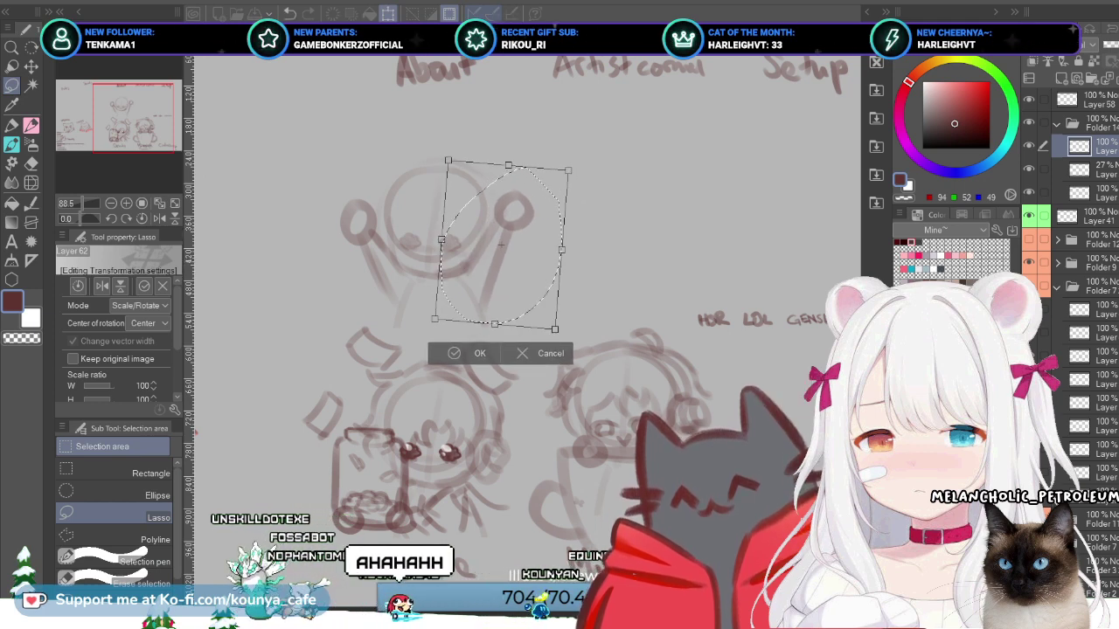
key("Return")
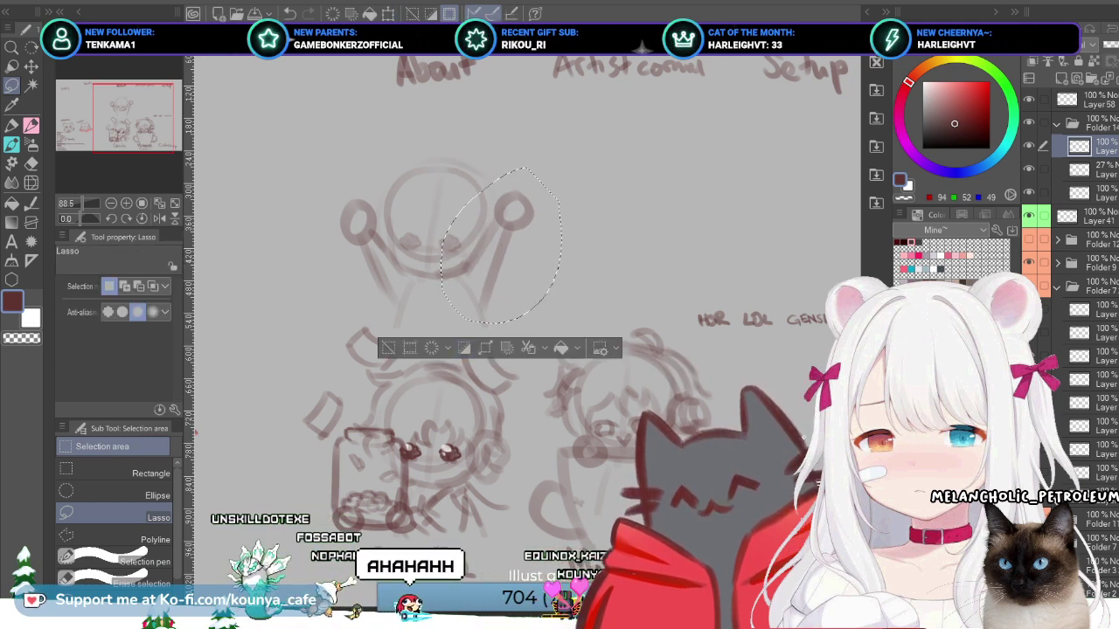
left_click(1084, 169)
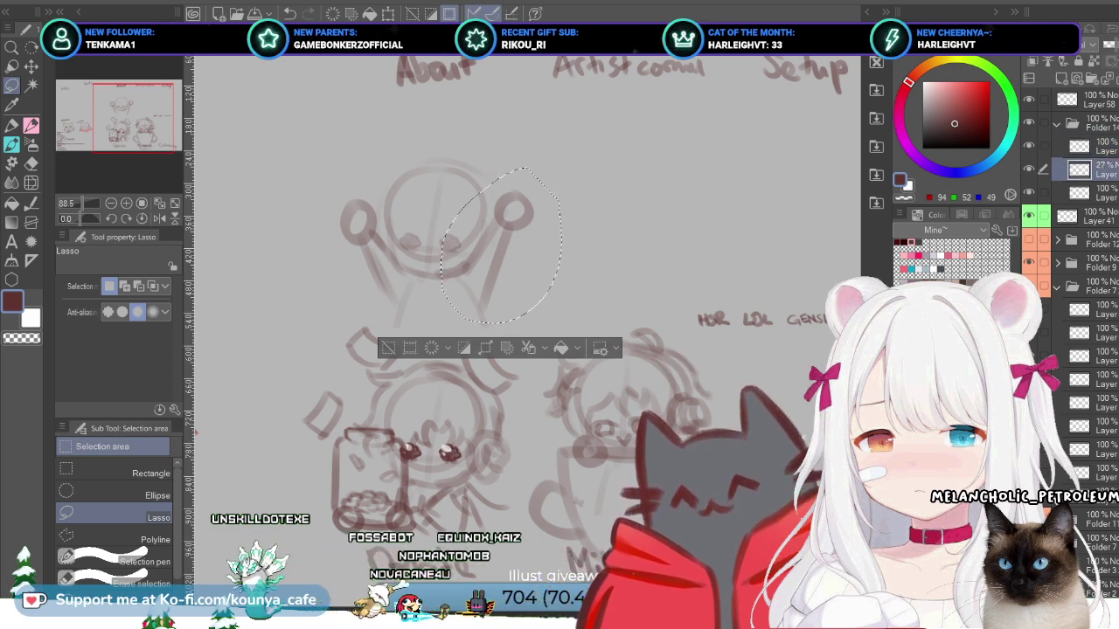
key("ctrl+d")
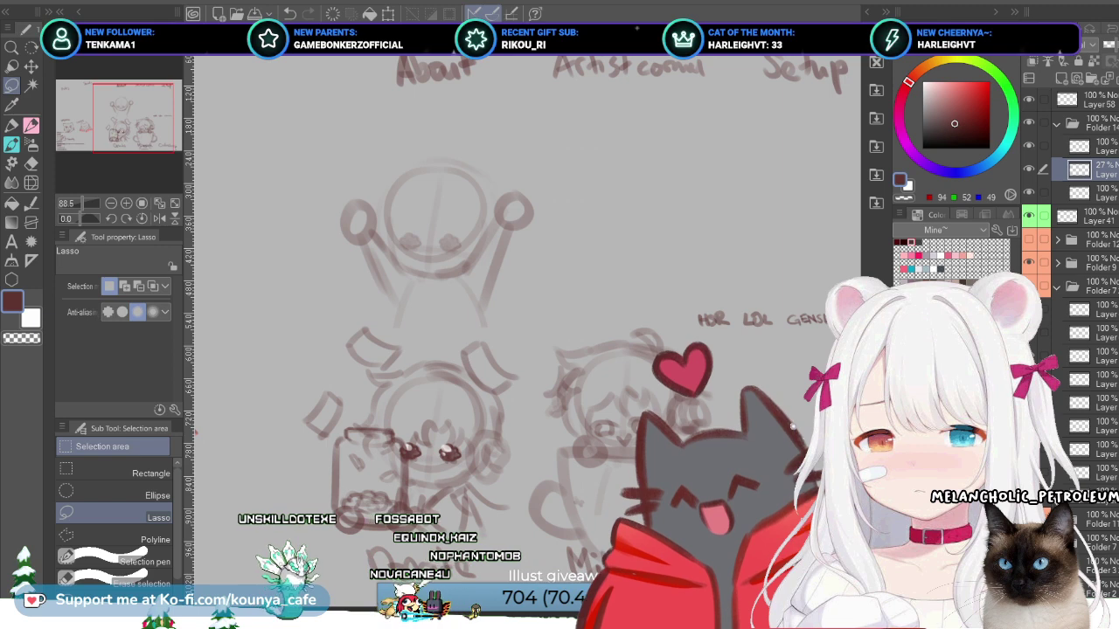
Step: Check what the chibi's arm, eye and head layers contain by switching between them and toggling their visibility
left_click(1084, 145)
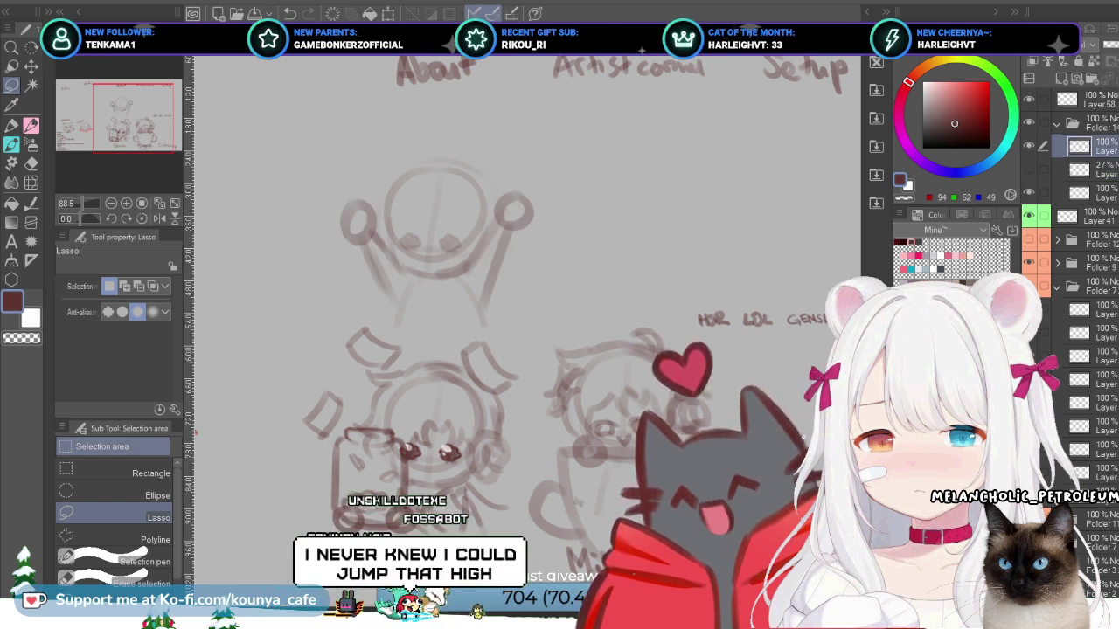
left_click(1084, 169)
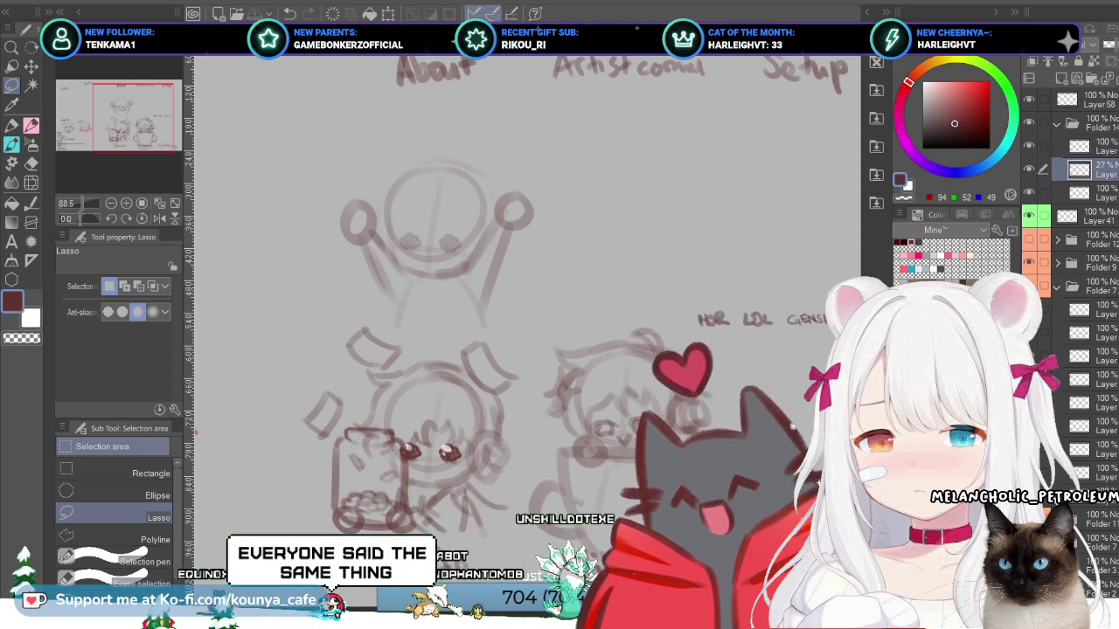
left_click(1084, 146)
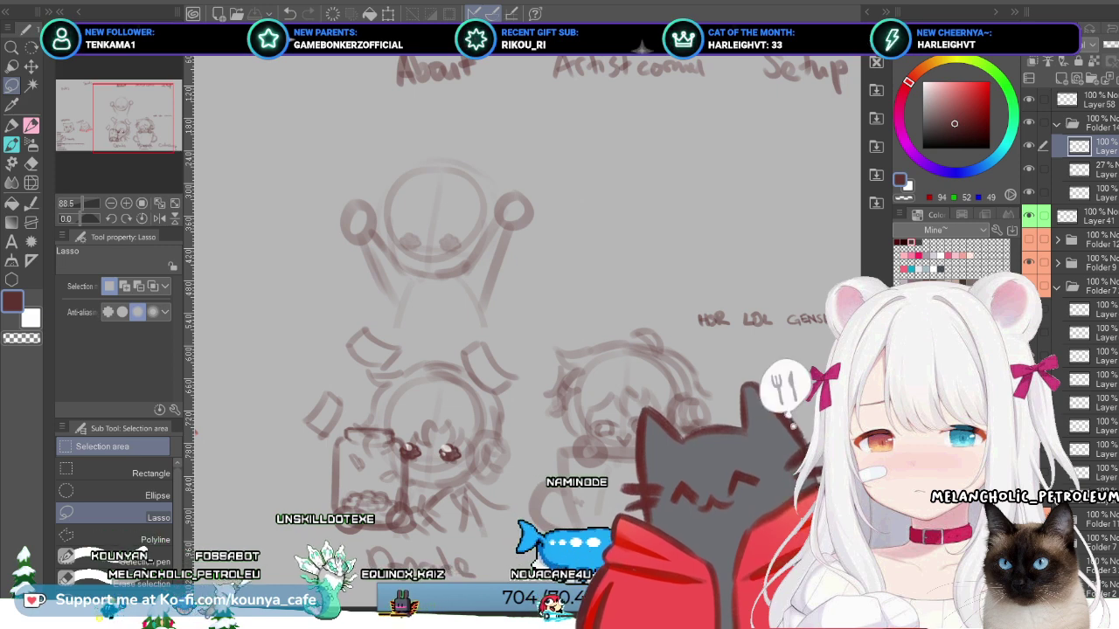
left_click(1084, 169)
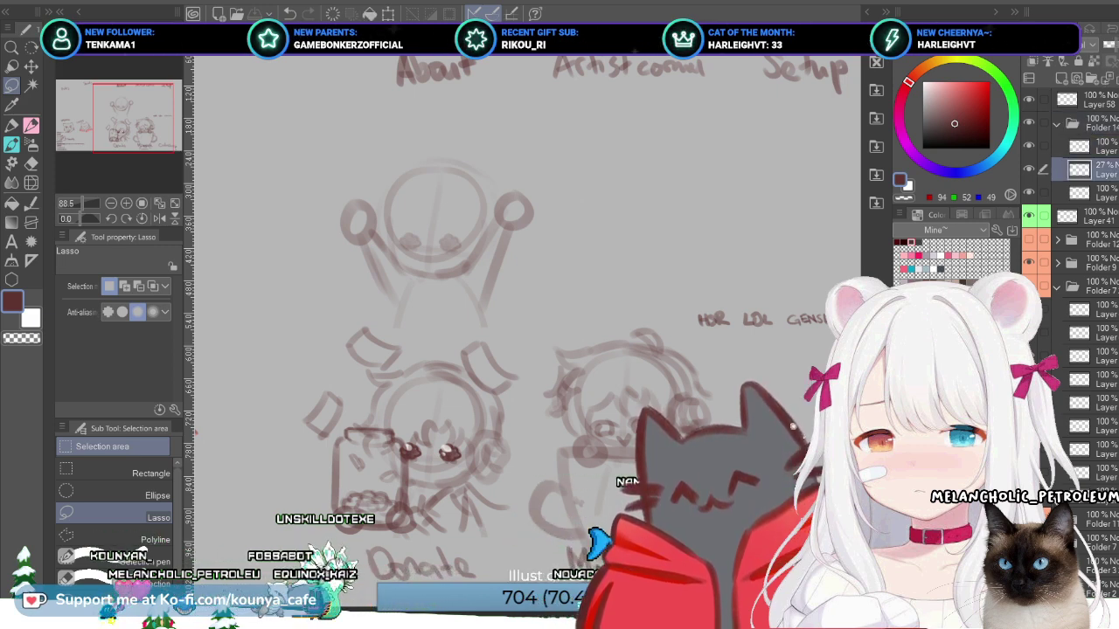
left_click(1084, 192)
key("alt+bracketright")
key("alt+bracketright")
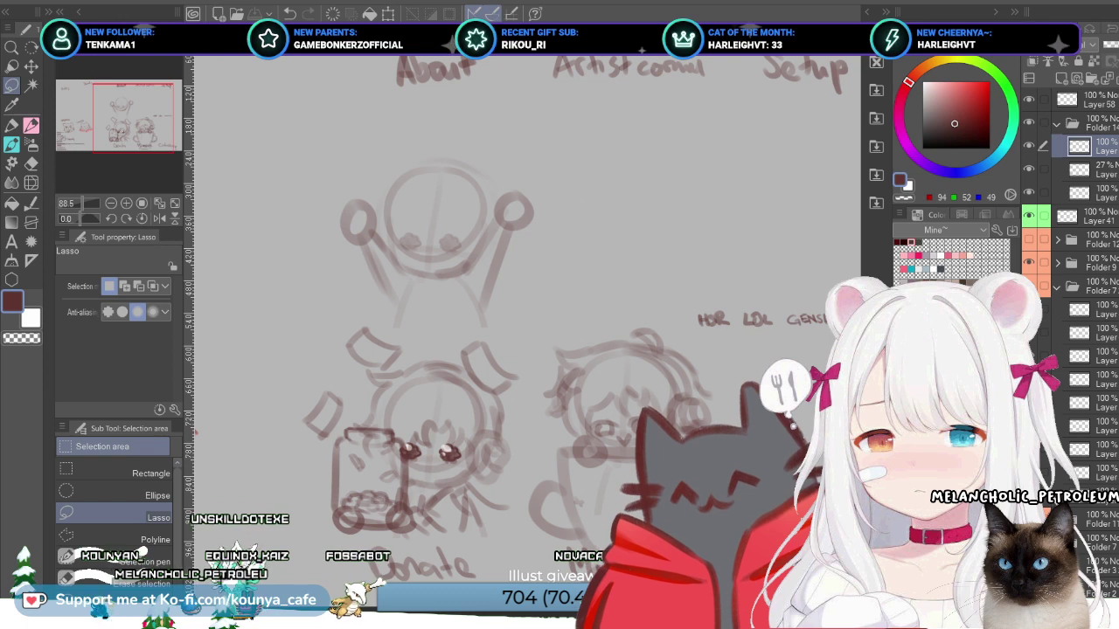
key("alt+bracketleft")
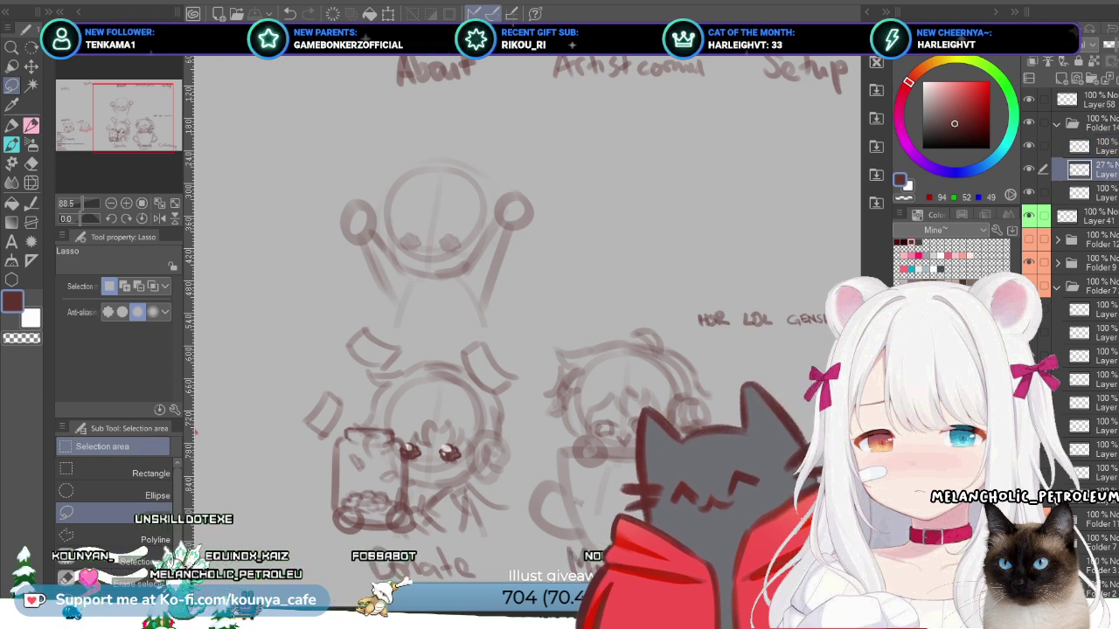
key("alt+bracketright")
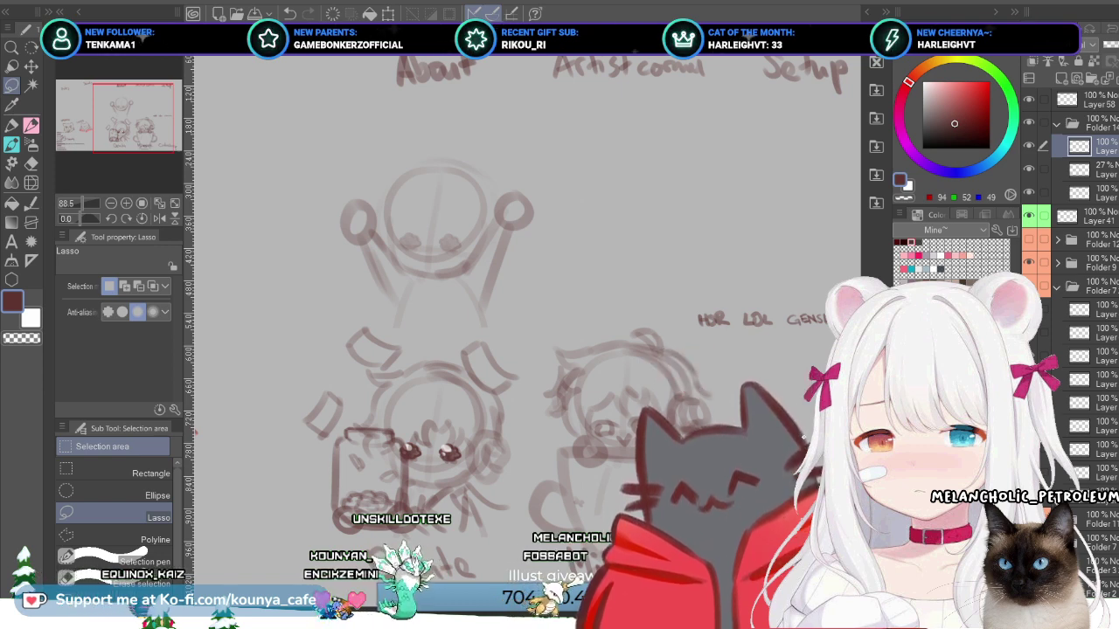
left_click(1084, 169)
left_click(1084, 146)
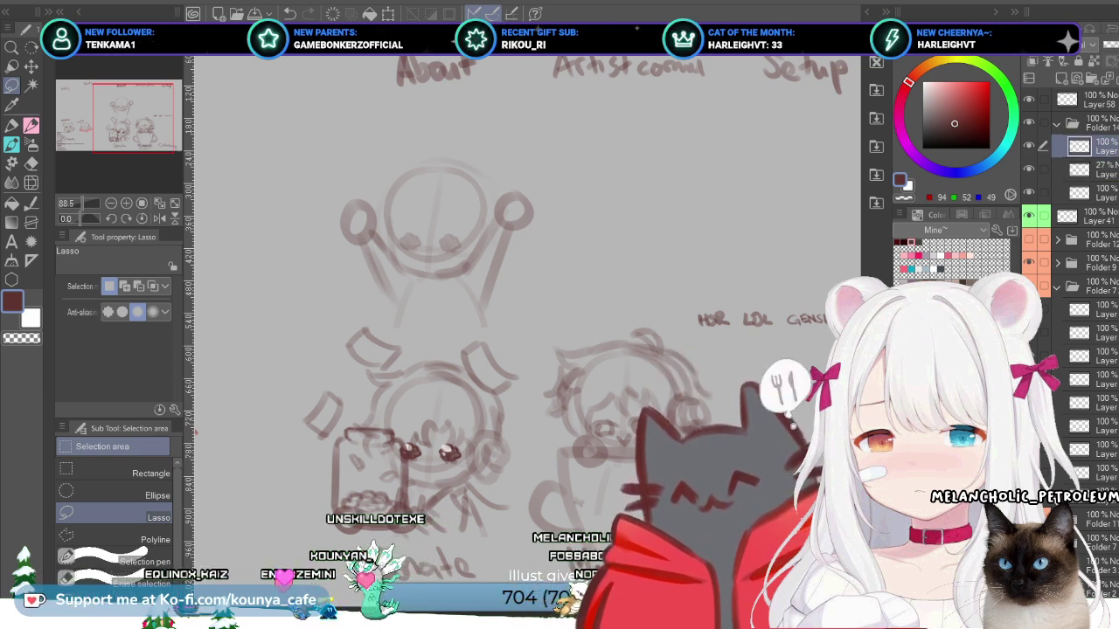
left_click(1029, 146)
left_click(1029, 146)
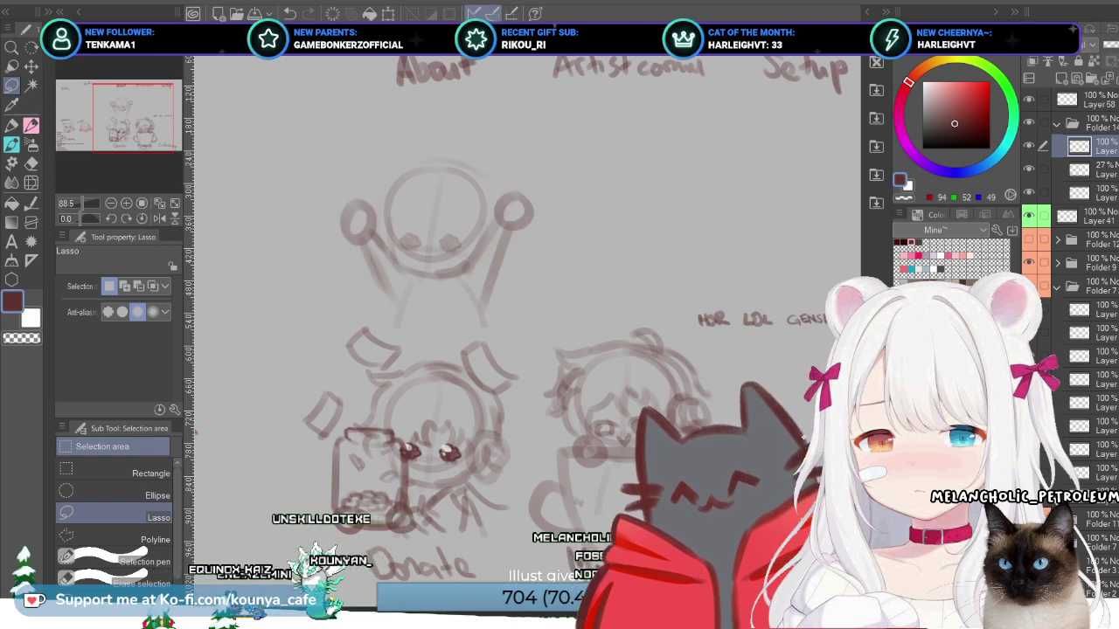
left_click(1029, 146)
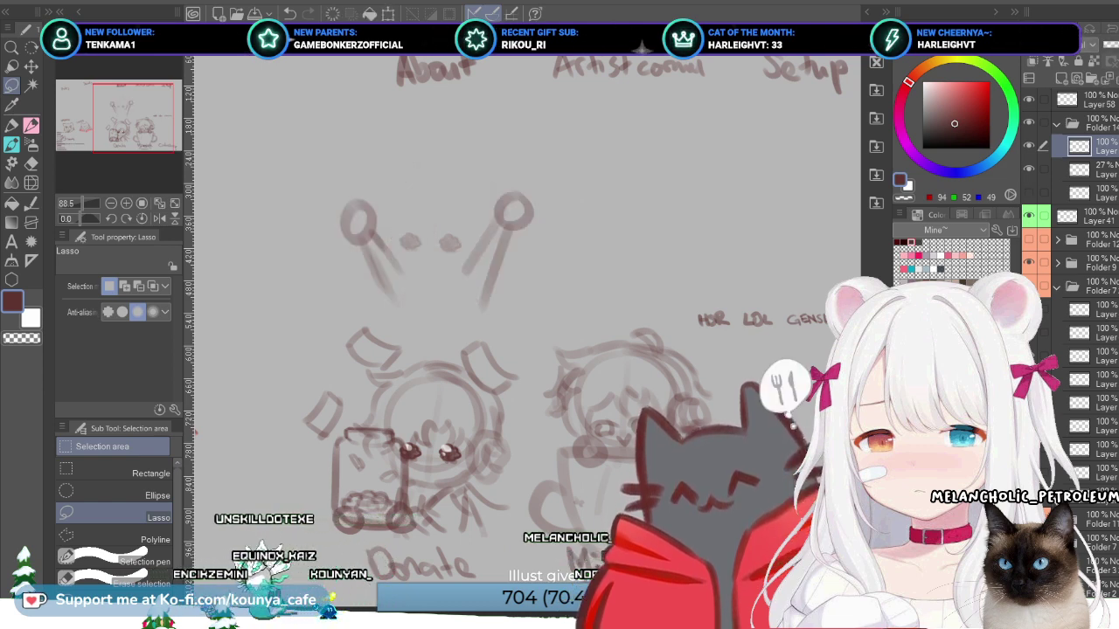
left_click(1029, 146)
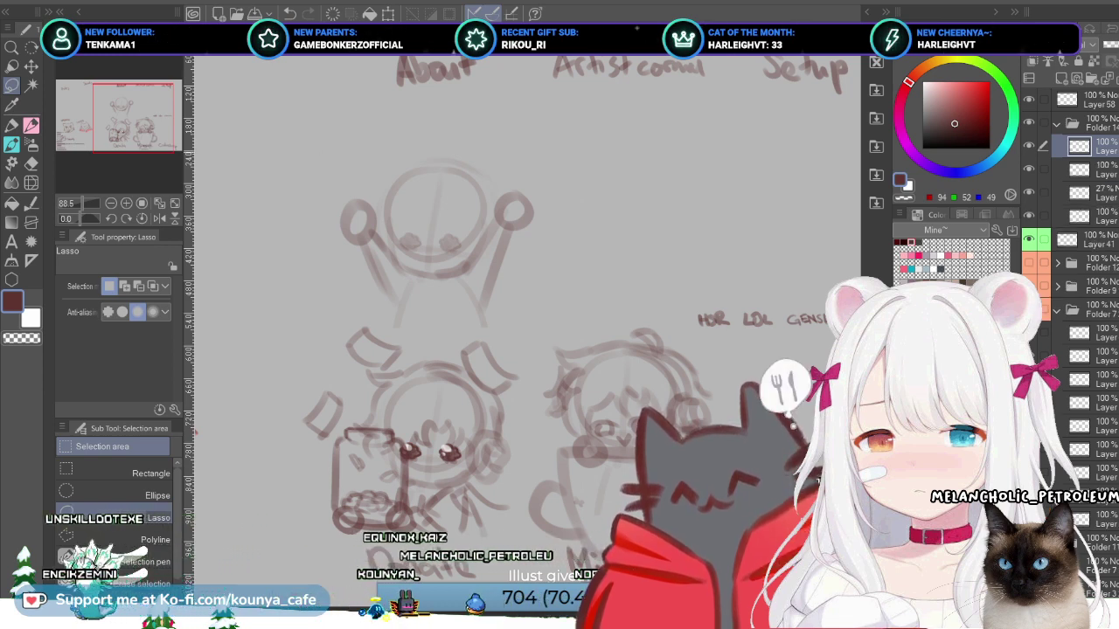
Step: On a new layer above the arms, sketch a small card over the left raised hand with the Flat marker at size 24.0, then rotate and reposition it
key("p")
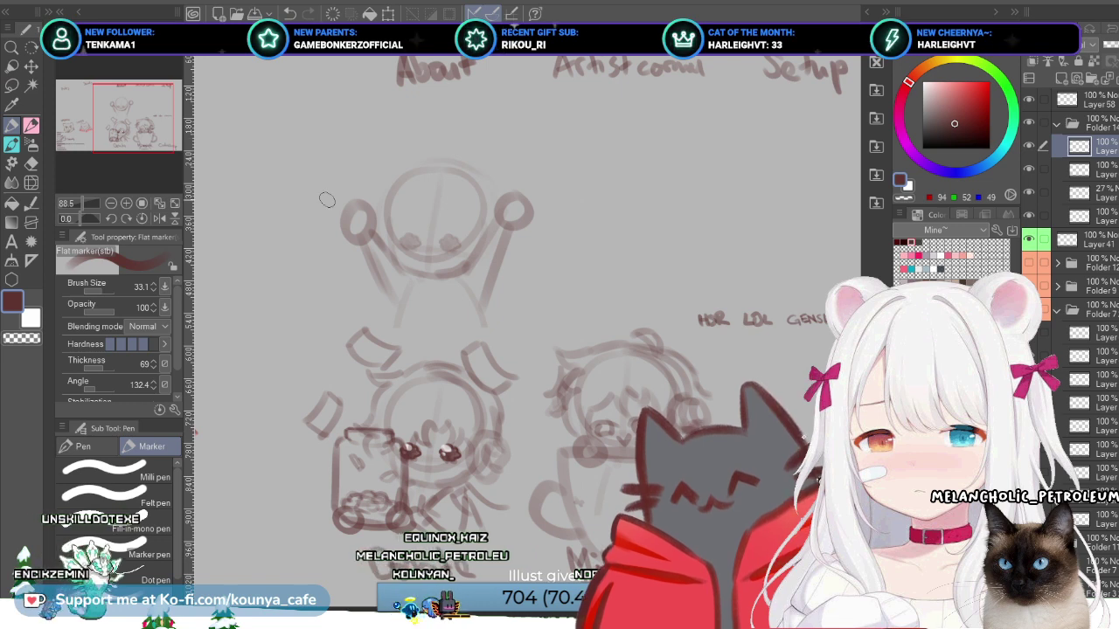
left_click_drag(325, 200, 321, 144)
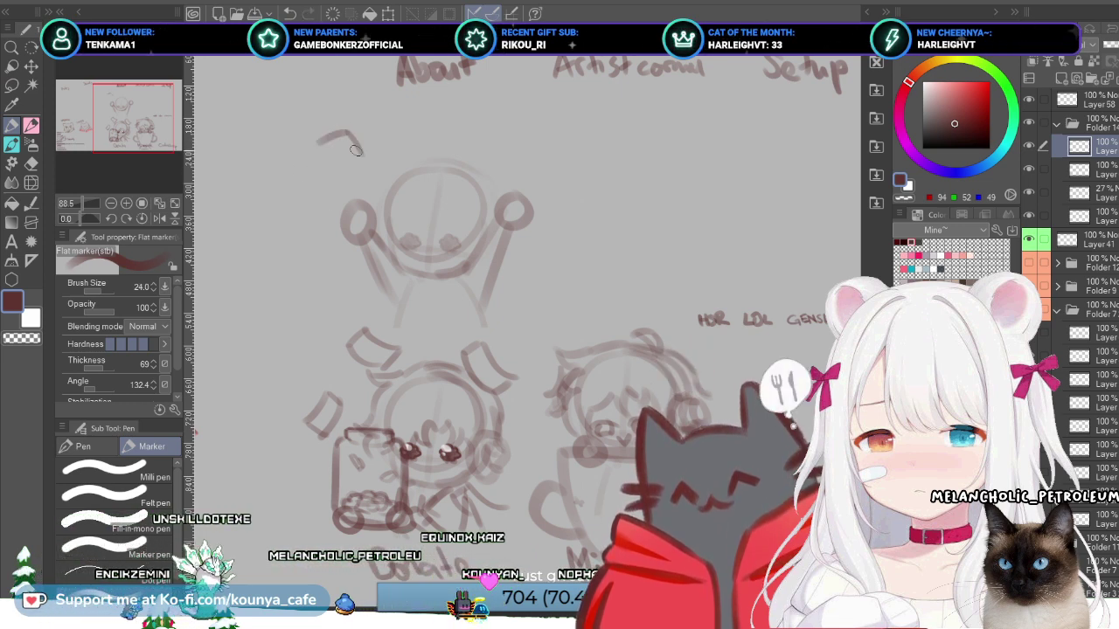
left_click_drag(354, 141, 363, 170)
left_click_drag(319, 142, 330, 175)
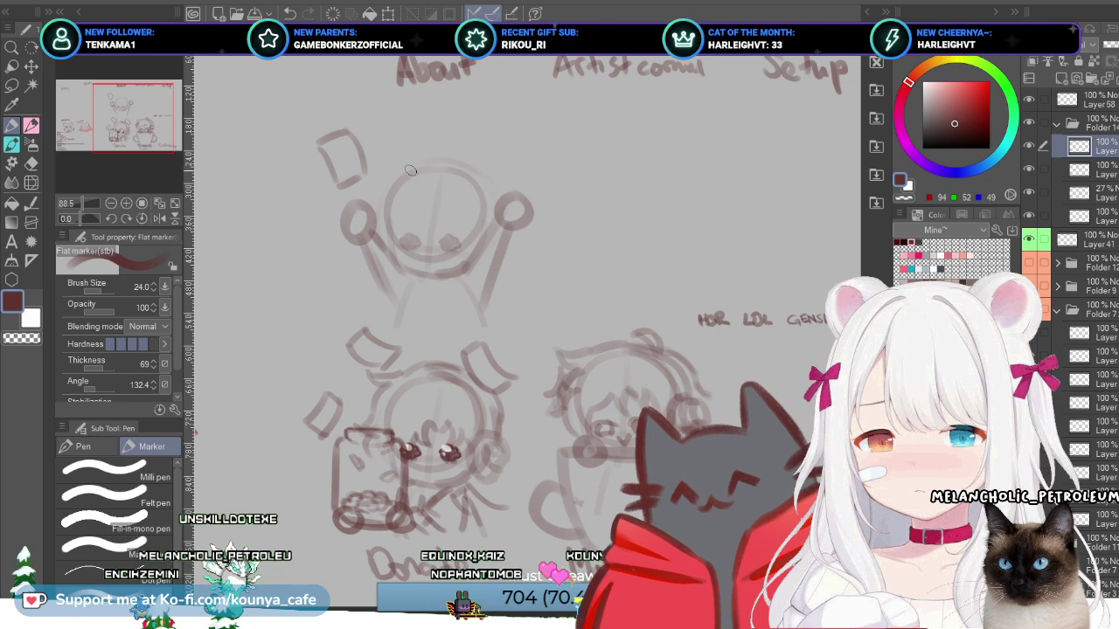
key("ctrl+t")
left_click_drag(384, 184, 359, 151)
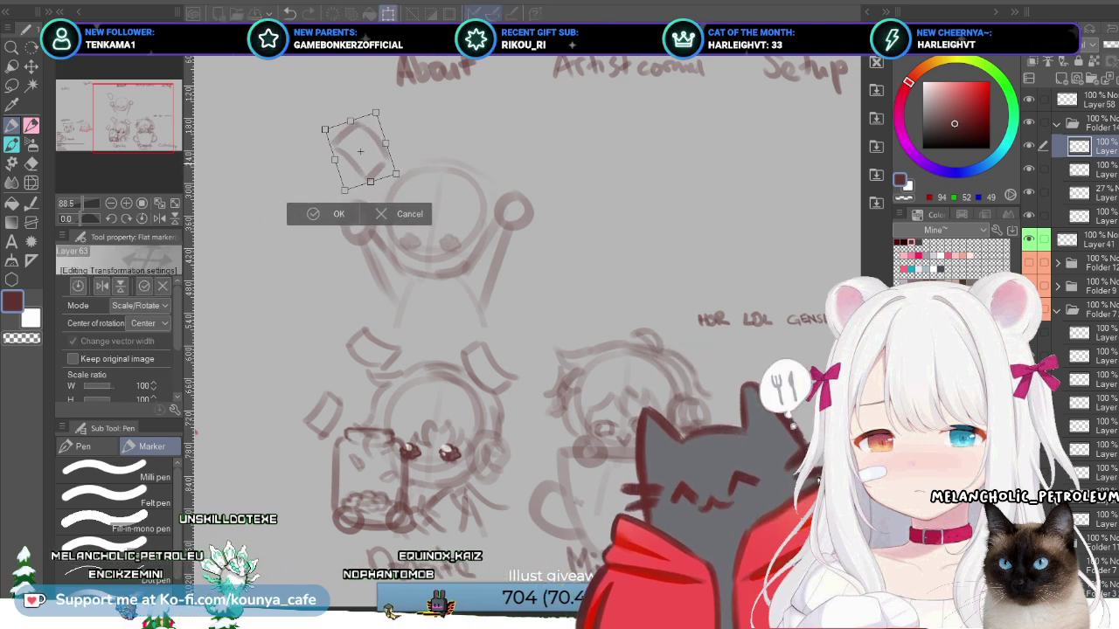
key("Return")
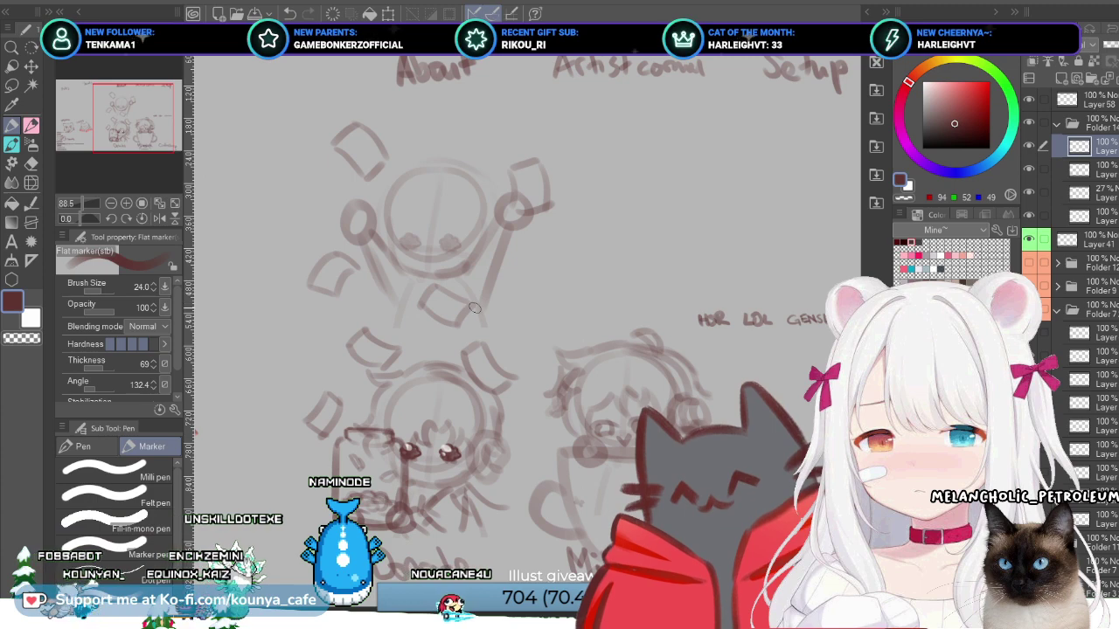
Step: Lasso the card sketched below the chibi's chin and move it up onto the forehead, tilting it the other way
key("m")
left_click_drag(442, 261, 444, 263)
key("ctrl+t")
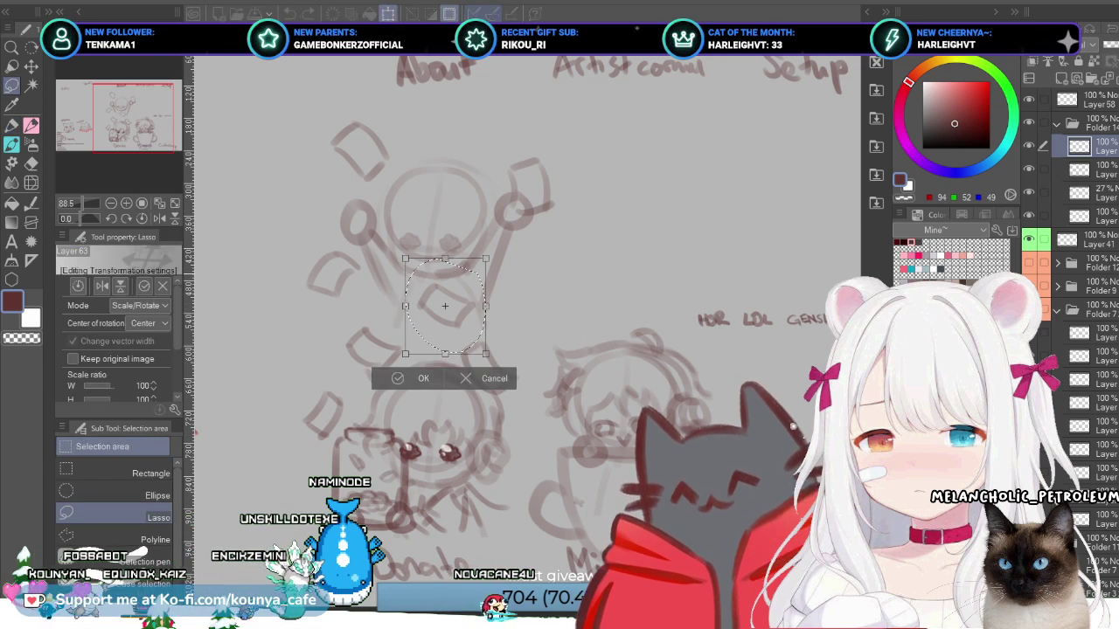
mouse_move(445, 306)
left_mouse_down()
mouse_move(426, 289)
mouse_move(496, 258)
mouse_move(474, 285)
mouse_move(430, 213)
mouse_move(393, 202)
mouse_move(440, 175)
mouse_move(443, 194)
left_mouse_up()
key("Return")
Step: Lasso the card overlapping the right raised hand, raise it slightly above the hand and tilt it counterclockwise
left_click_drag(525, 129, 523, 130)
key("ctrl+t")
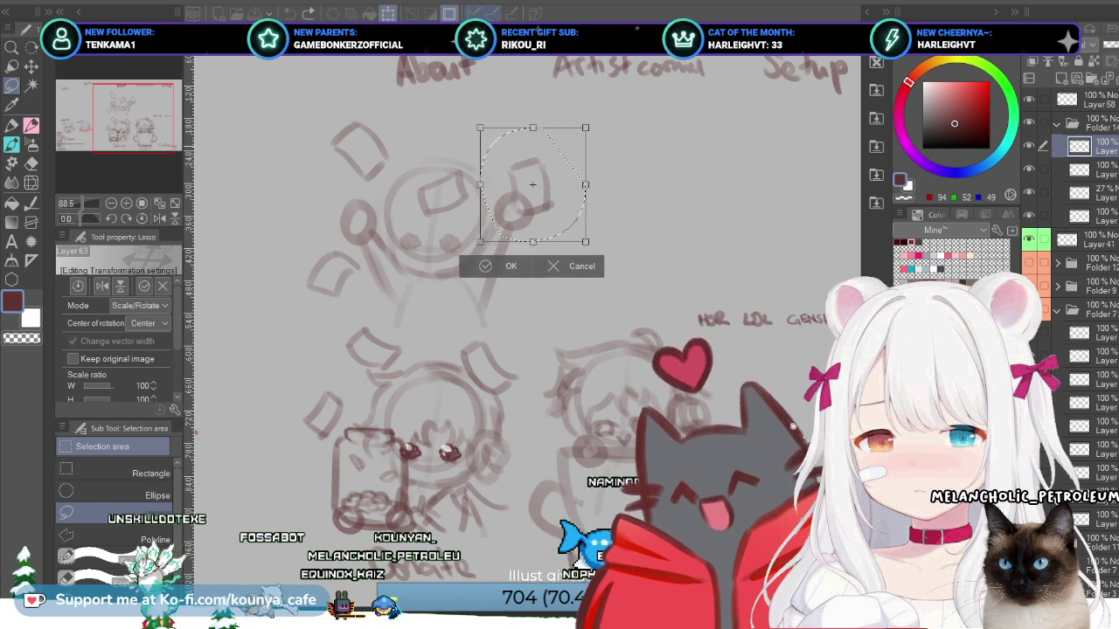
left_click_drag(532, 185, 528, 166)
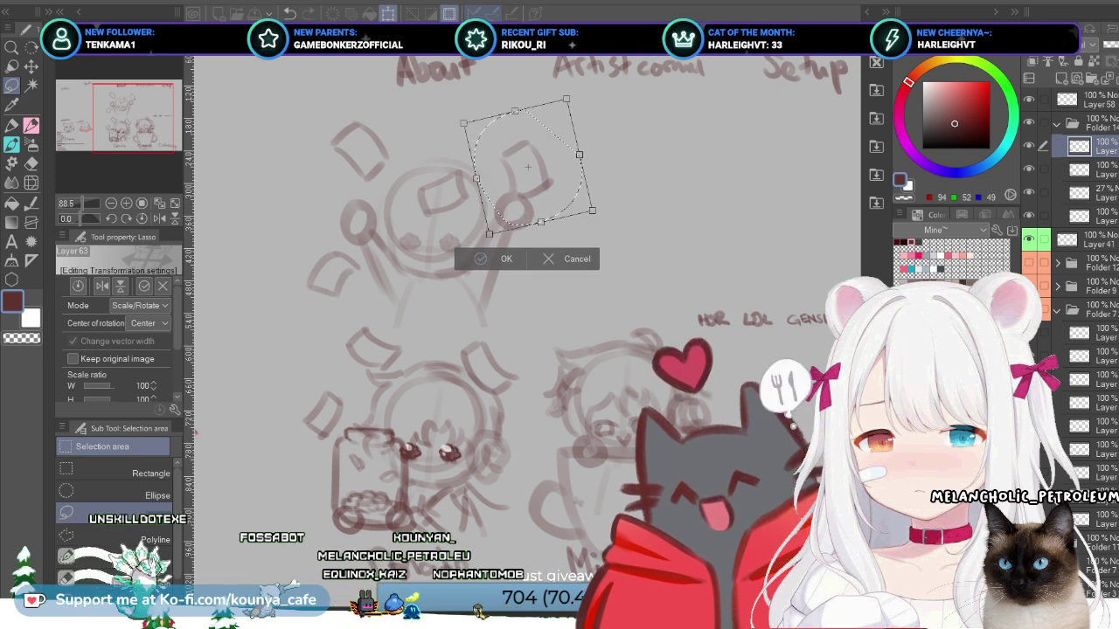
key("Return")
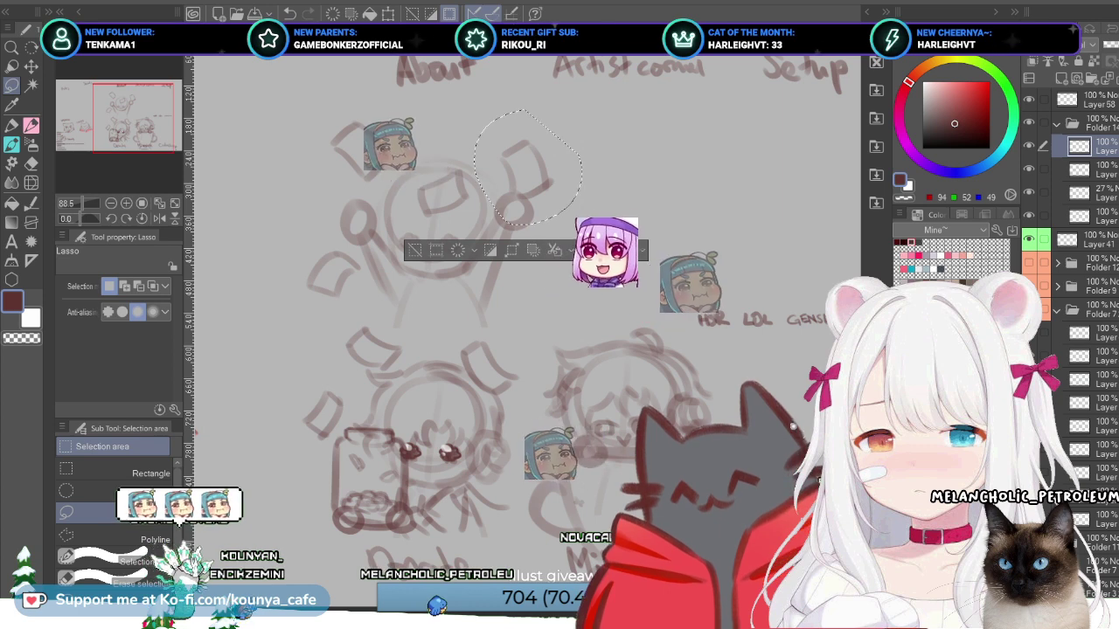
key("ctrl+t")
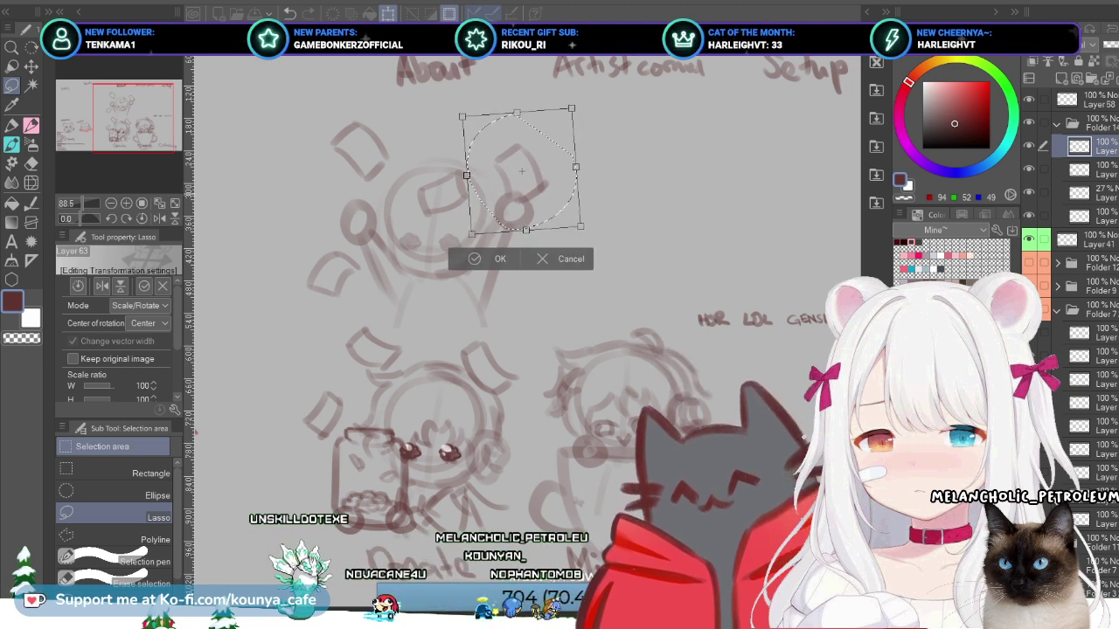
left_click_drag(522, 172, 523, 173)
key("Return")
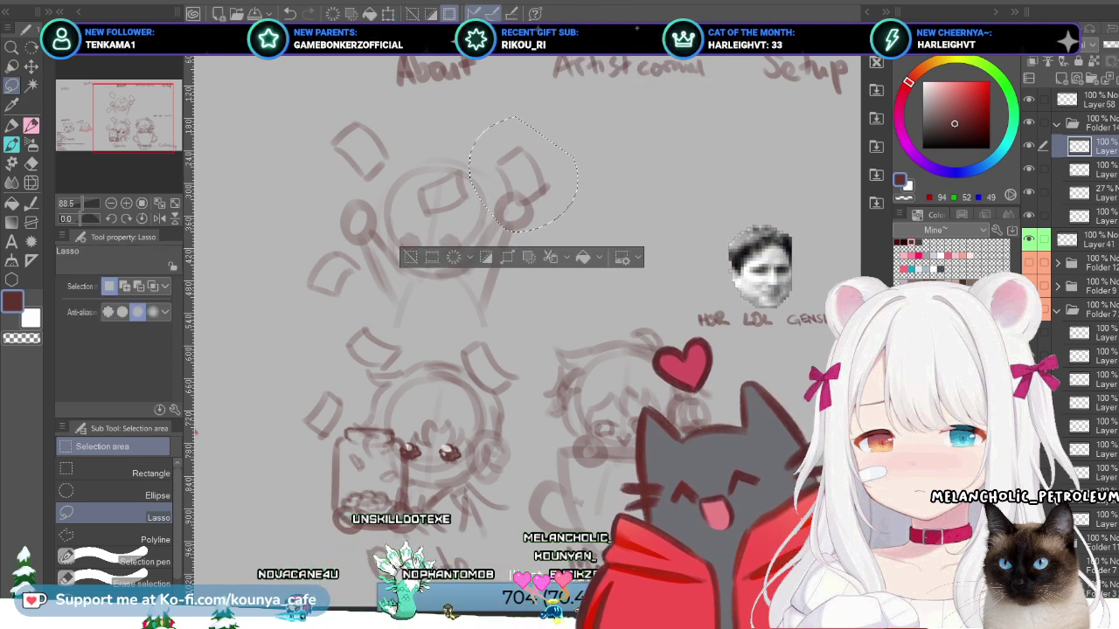
Step: Lasso the card above the left raised hand and rotate it to lean the opposite way, keeping it above the hand
mouse_move(397, 85)
left_mouse_down()
mouse_move(412, 77)
mouse_move(380, 59)
mouse_move(424, 95)
mouse_move(416, 82)
left_mouse_up()
key("ctrl+t")
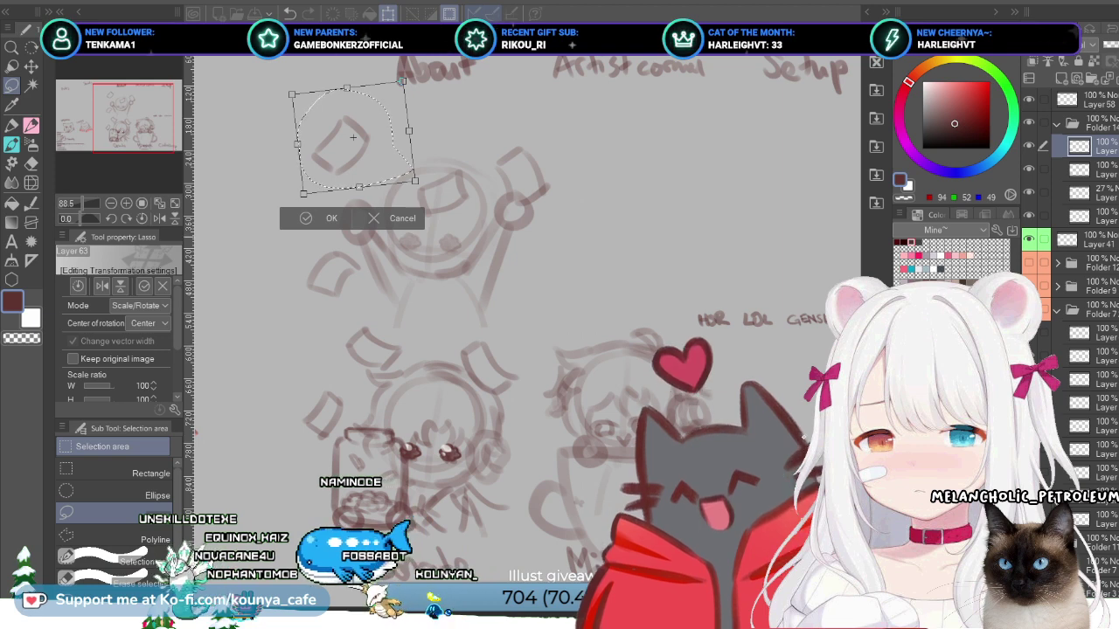
left_click_drag(353, 137, 367, 145)
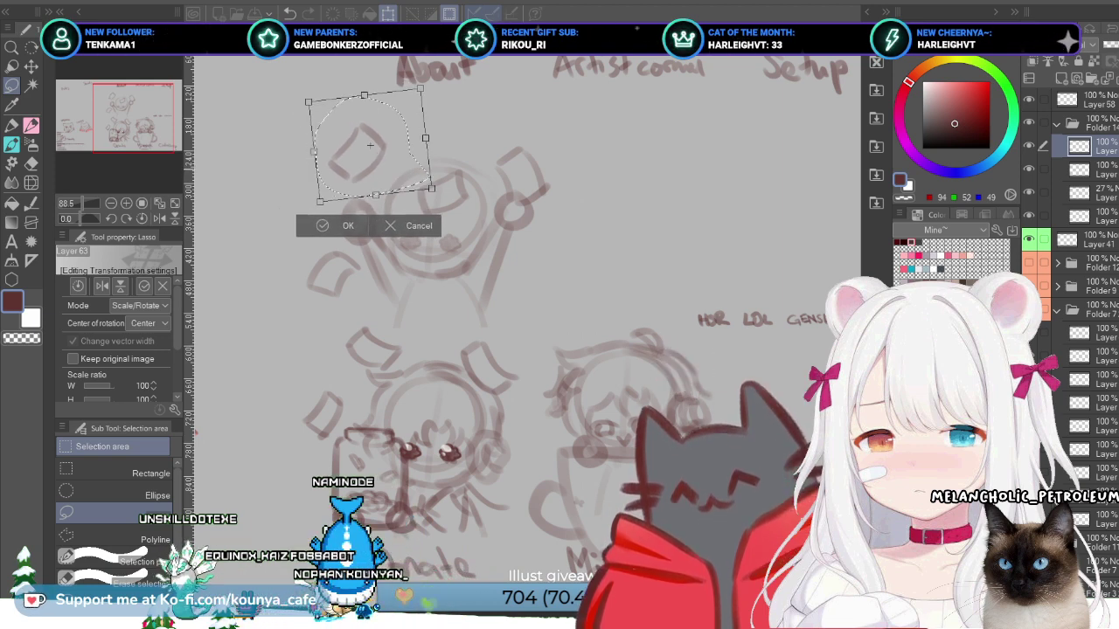
key("Return")
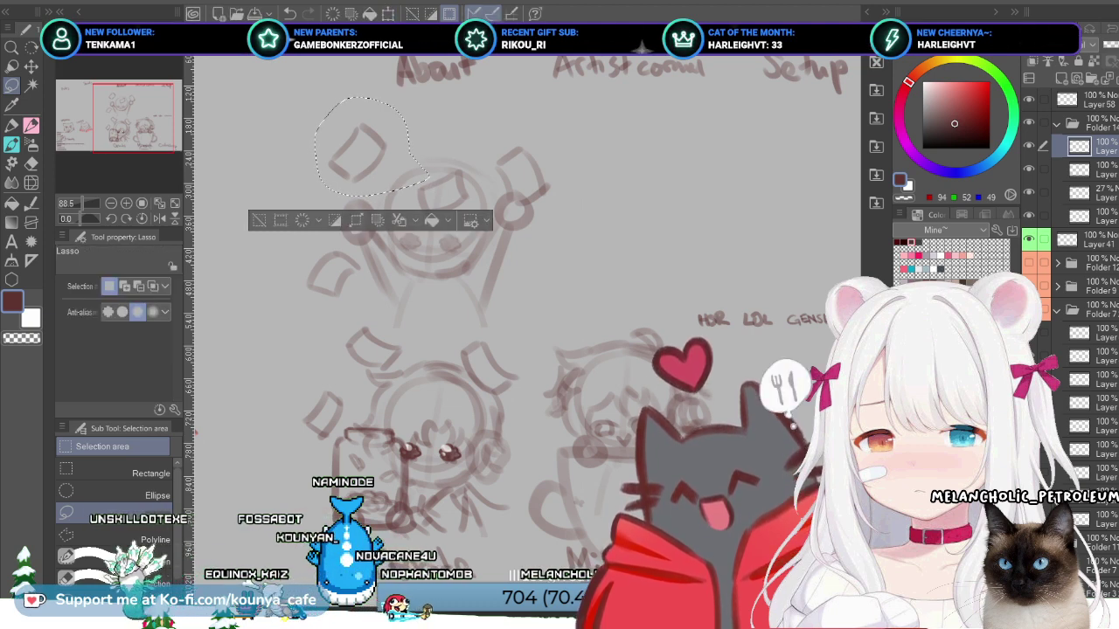
Step: Copy the two cards left of the chibi to a new layer, then rotate the copies and place them diagonally below the head
mouse_move(357, 293)
left_mouse_down()
mouse_move(349, 231)
mouse_move(319, 307)
left_mouse_up()
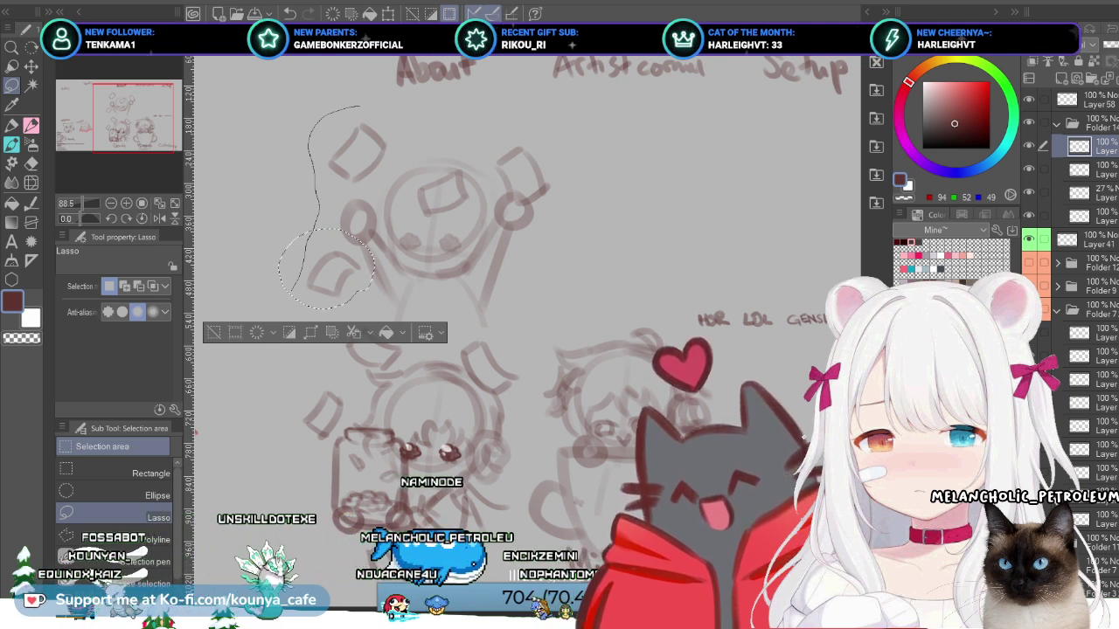
mouse_move(359, 106)
left_mouse_down()
mouse_move(392, 133)
mouse_move(402, 170)
mouse_move(376, 262)
mouse_move(317, 332)
left_mouse_up()
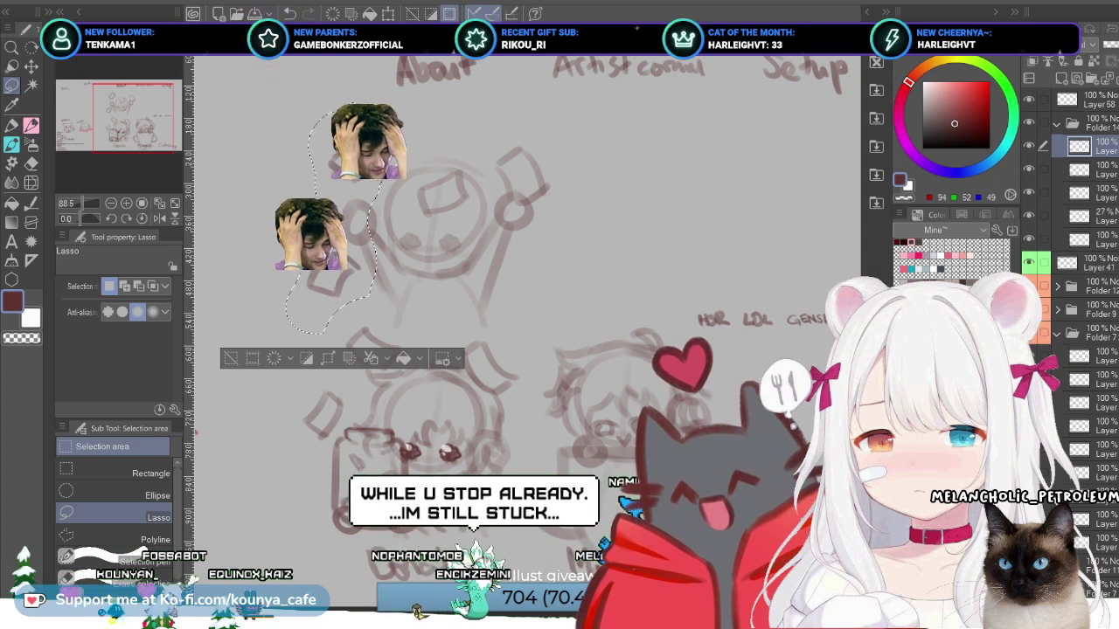
key("ctrl+t")
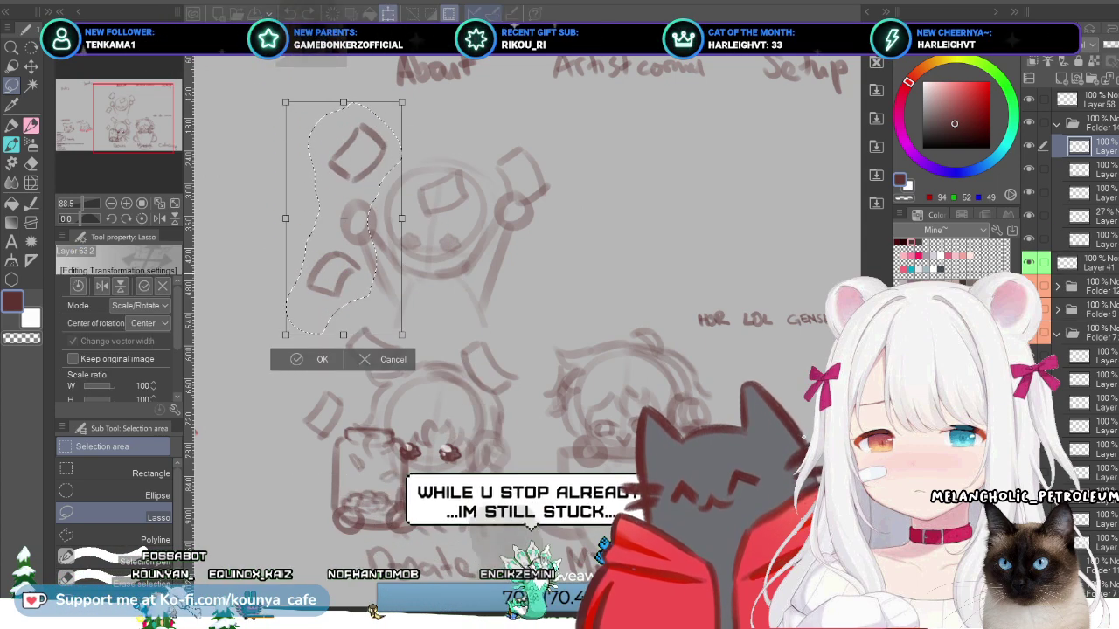
mouse_move(343, 217)
left_mouse_down()
mouse_move(521, 230)
mouse_move(504, 275)
mouse_move(536, 271)
mouse_move(444, 318)
mouse_move(393, 309)
mouse_move(428, 295)
mouse_move(432, 306)
left_mouse_up()
left_click_drag(377, 427, 405, 456)
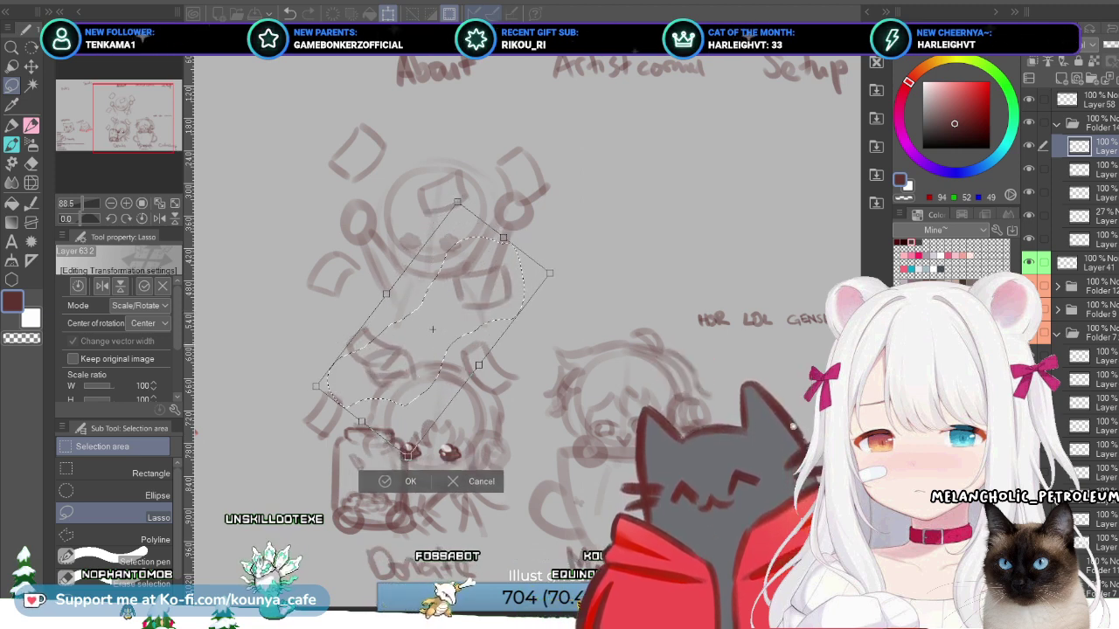
key("Return")
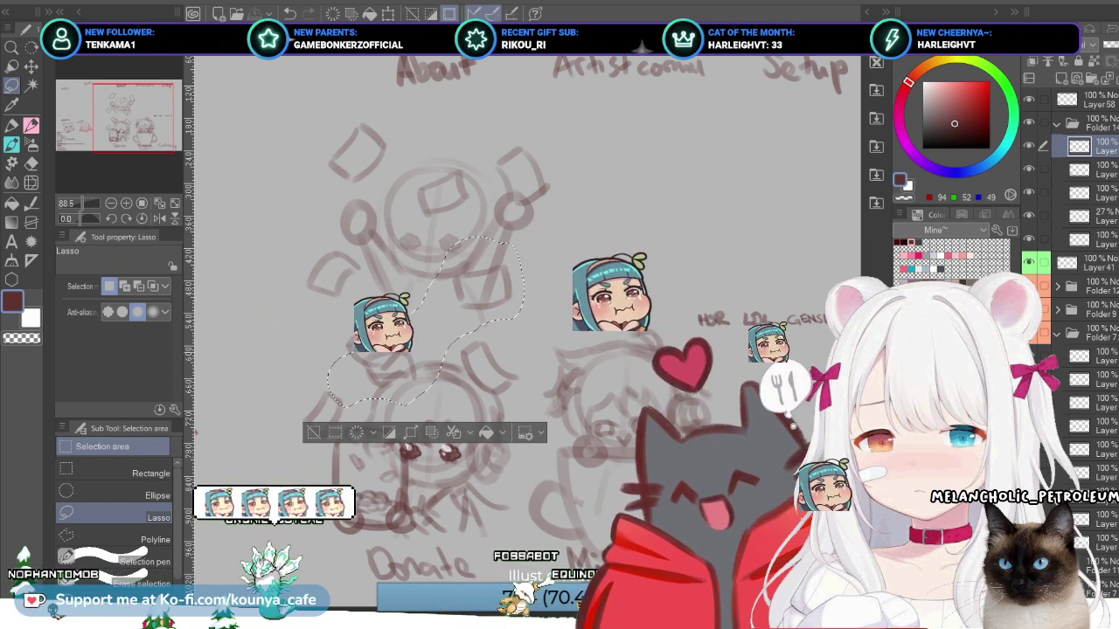
Step: Clear the selection and merge the copied cards' layer with the original card layer below it
key("ctrl+d")
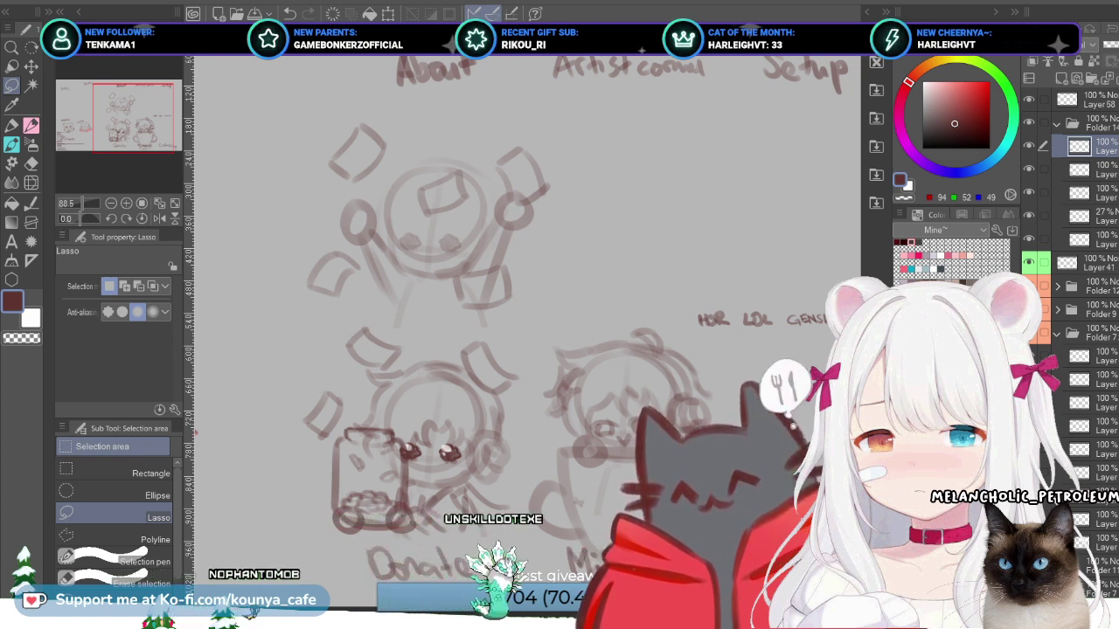
left_click(1084, 169, "ctrl")
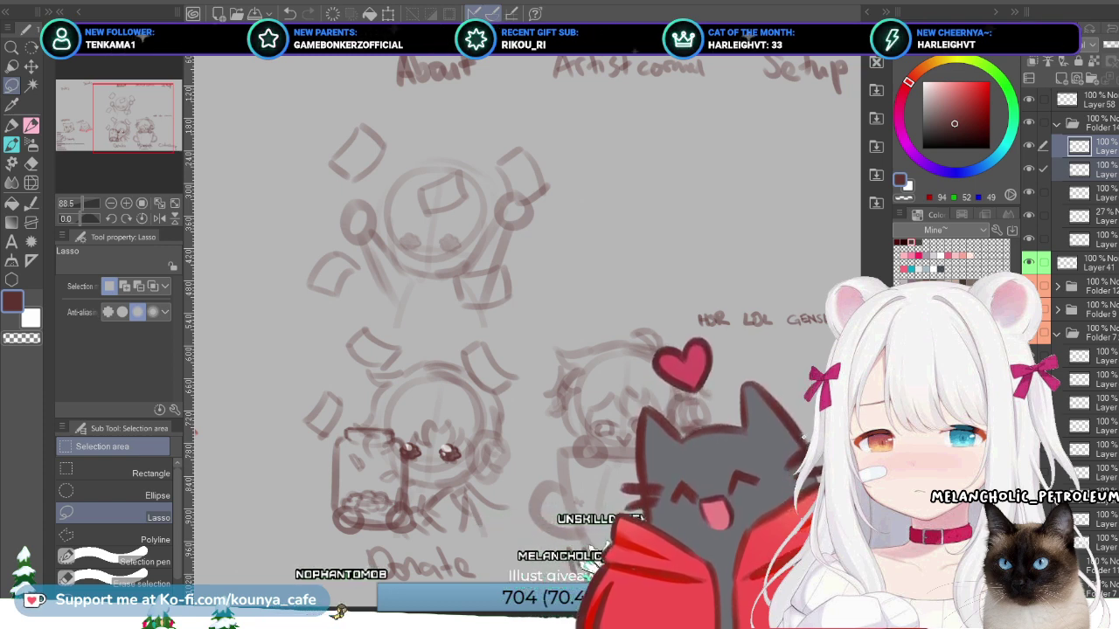
key("shift+alt+e")
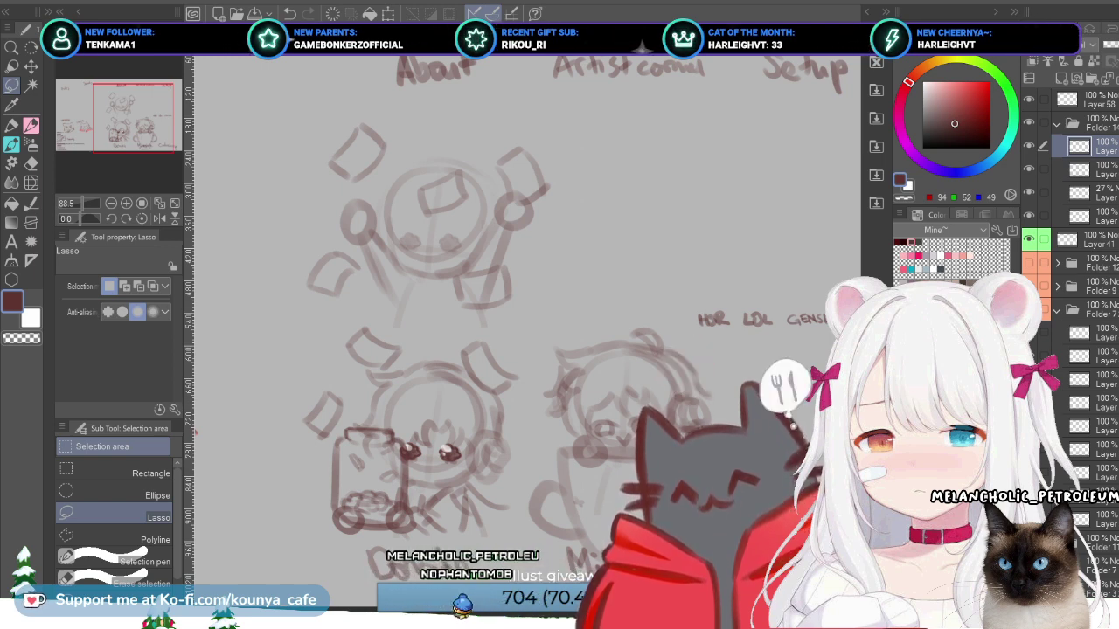
Step: Lasso the card below the left raised hand, shift it right against the arm and rotate it slightly clockwise
left_click_drag(318, 334, 336, 221)
key("ctrl+t")
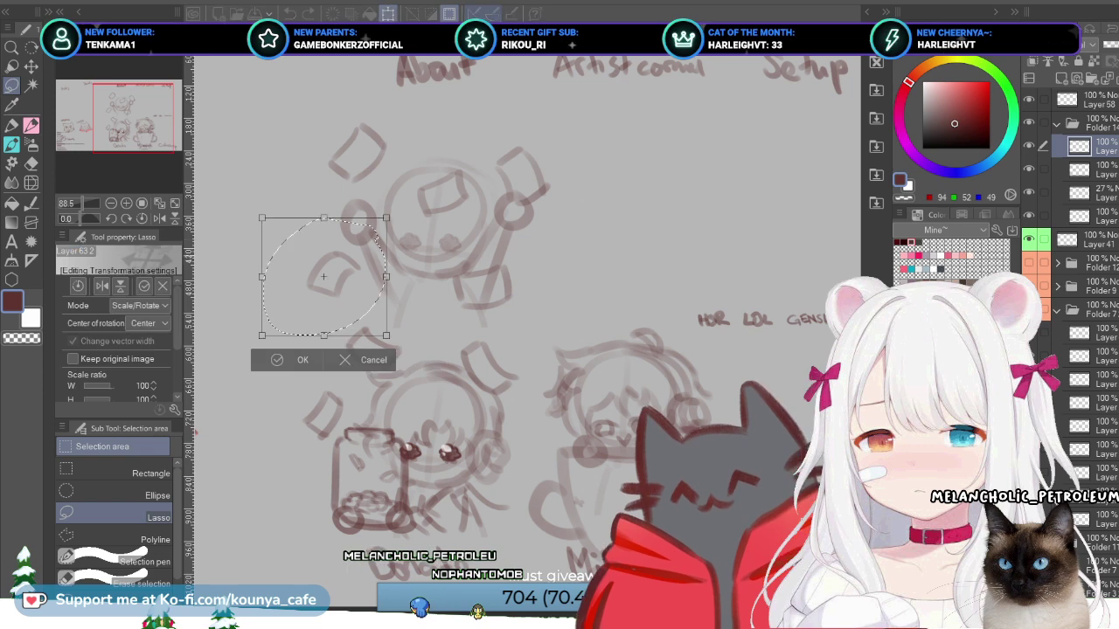
left_click_drag(323, 276, 346, 277)
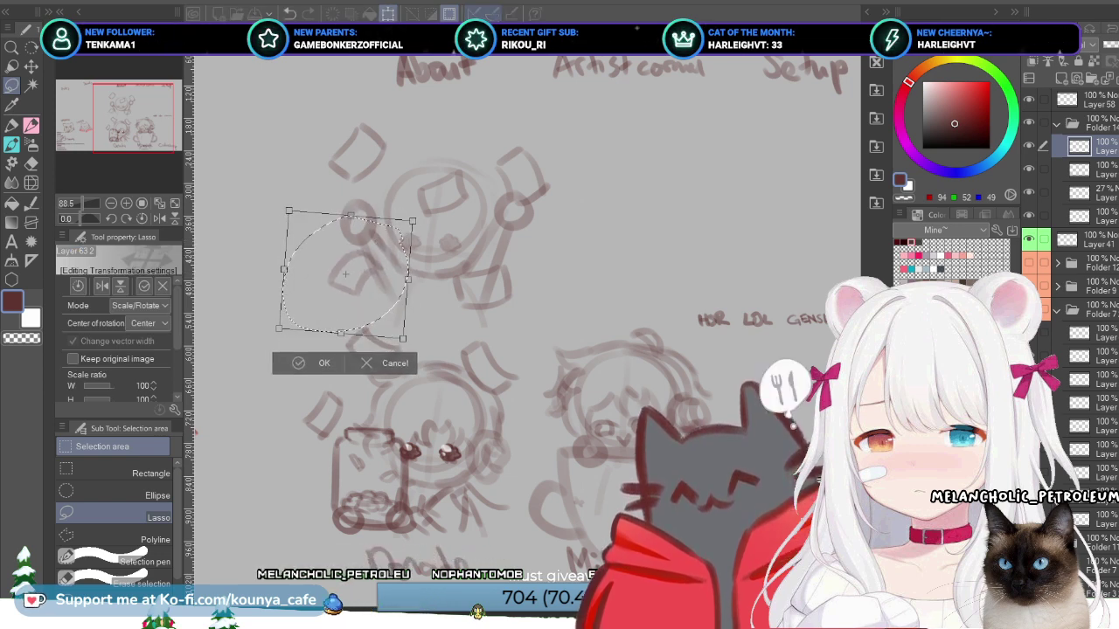
mouse_move(403, 338)
left_mouse_down()
mouse_move(399, 329)
mouse_move(405, 357)
mouse_move(400, 325)
mouse_move(397, 337)
left_mouse_up()
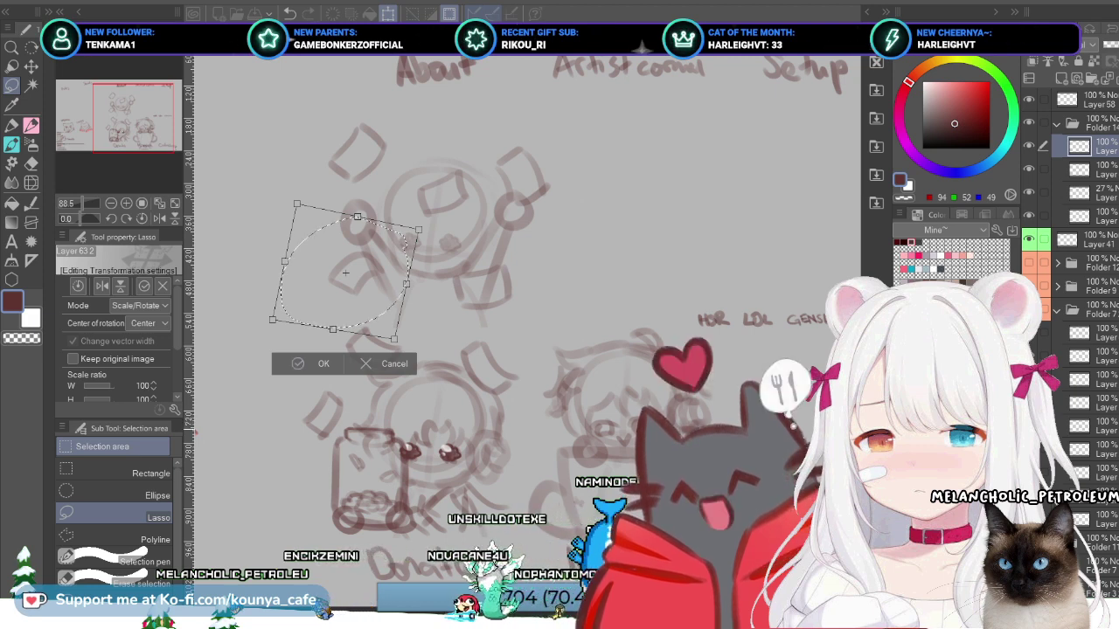
key("Return")
key("ctrl+d")
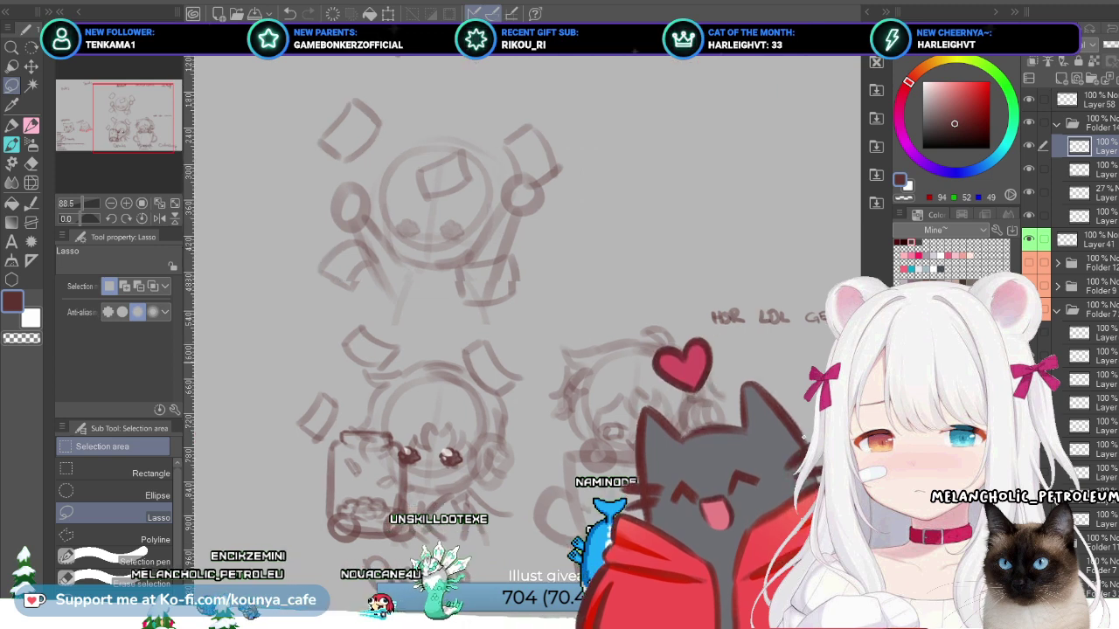
scroll(298, 105, "up", 3)
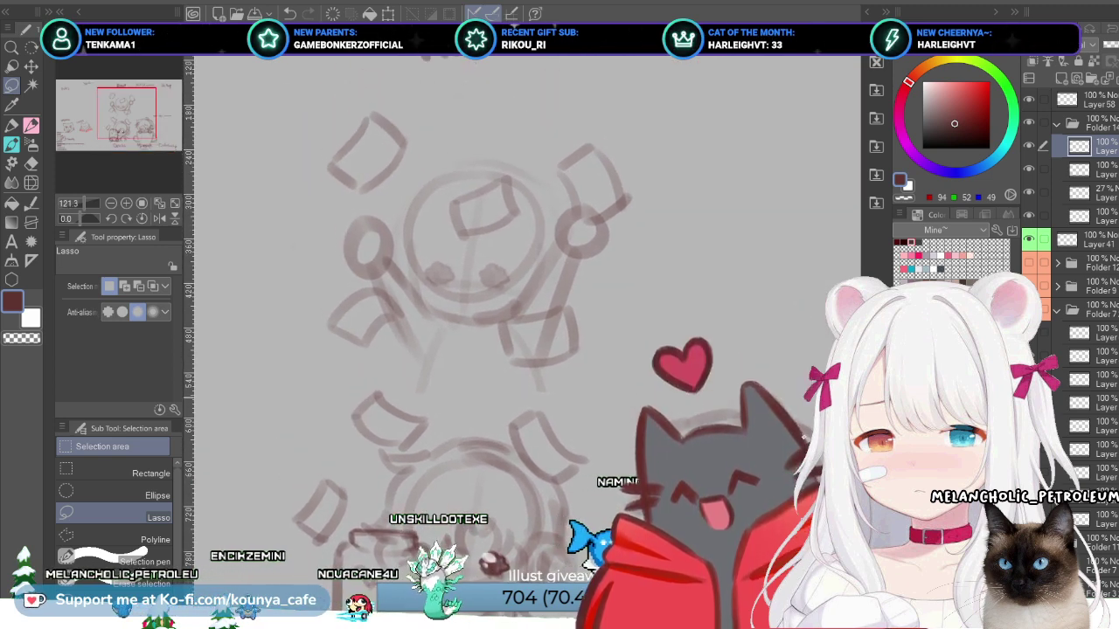
scroll(524, 333, "down", 3)
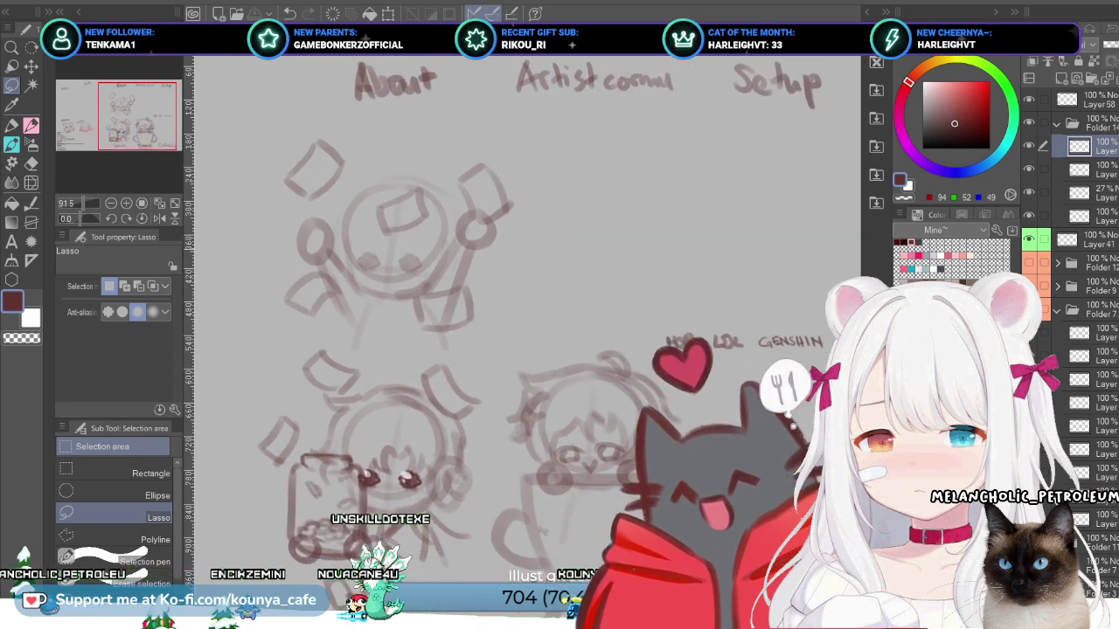
mouse_move(301, 232)
left_mouse_down()
mouse_move(253, 306)
mouse_move(358, 266)
mouse_move(360, 250)
left_mouse_up()
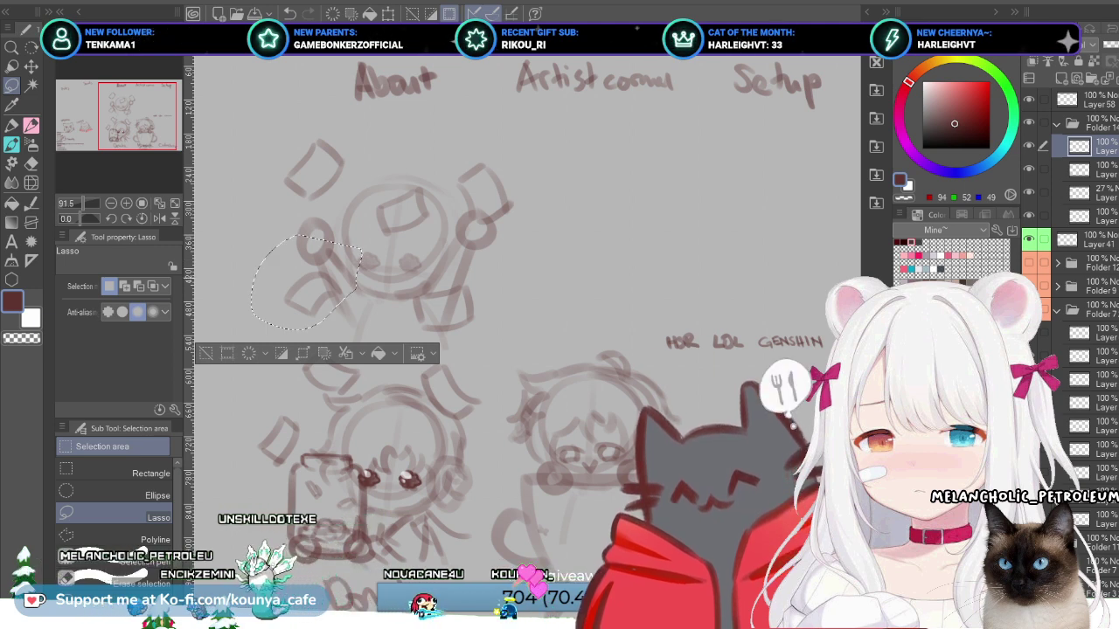
key("ctrl+d")
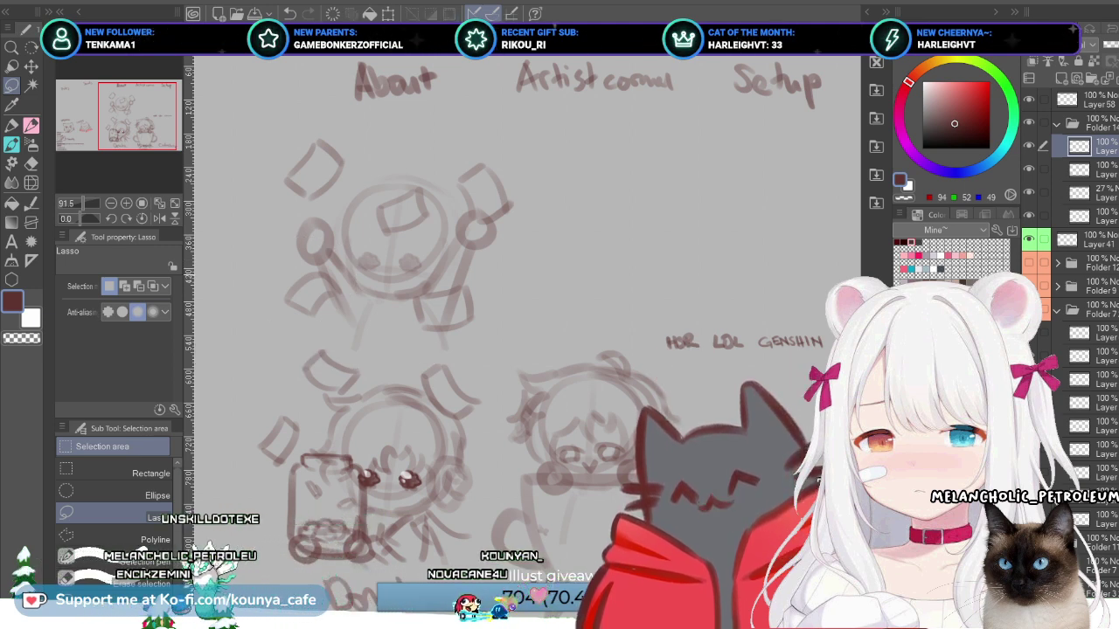